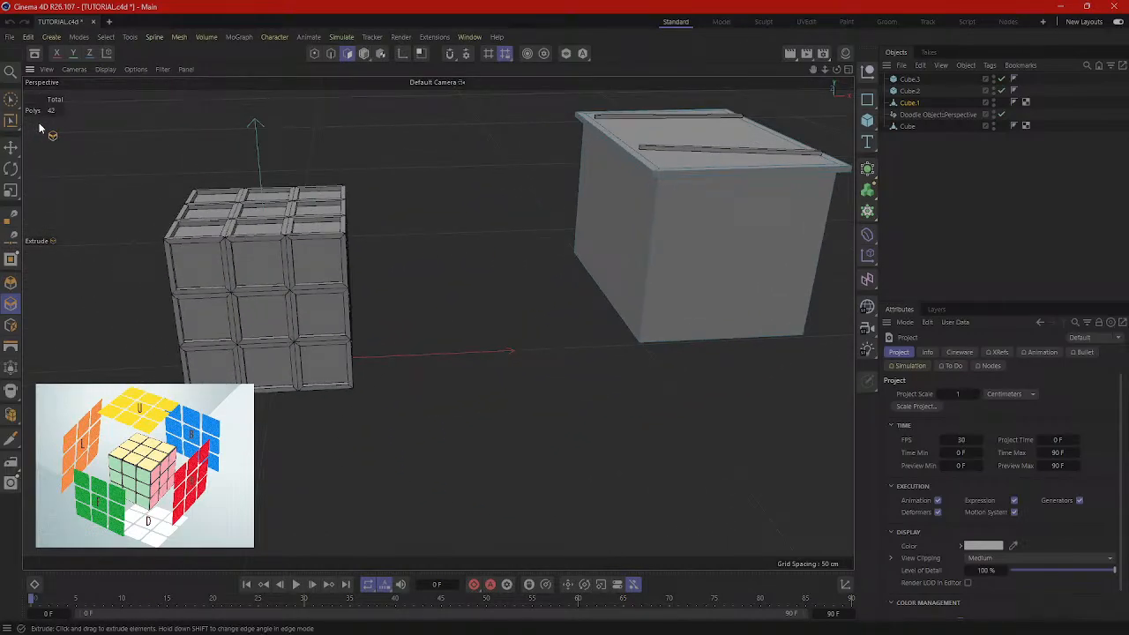
scroll(448, 173, down, 1)
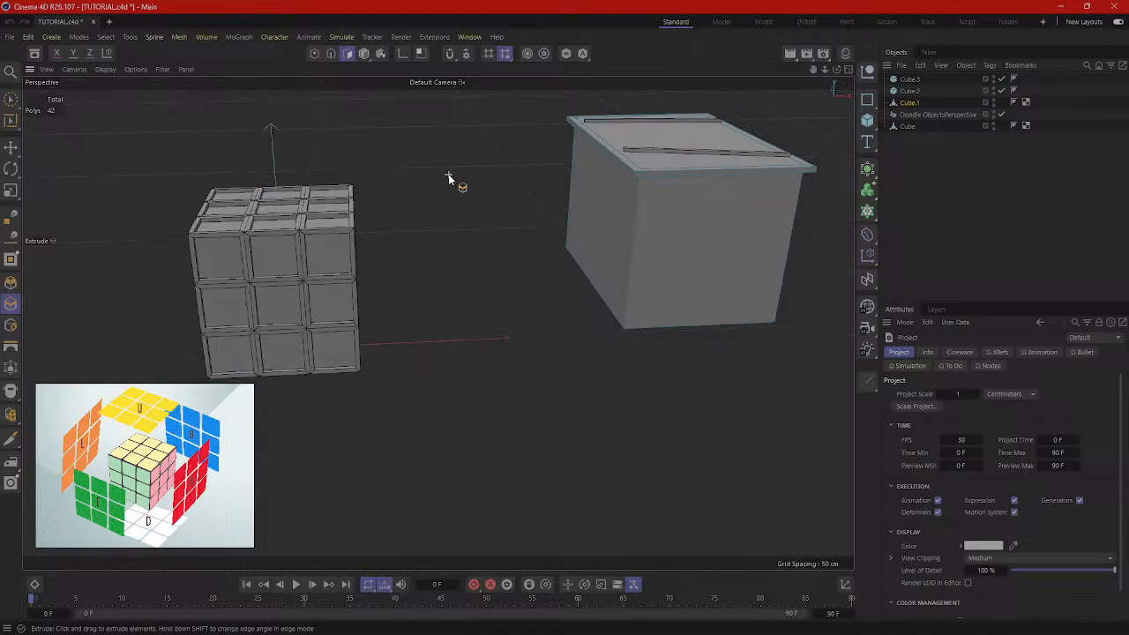
scroll(383, 184, up, 1)
scroll(592, 202, down, 1)
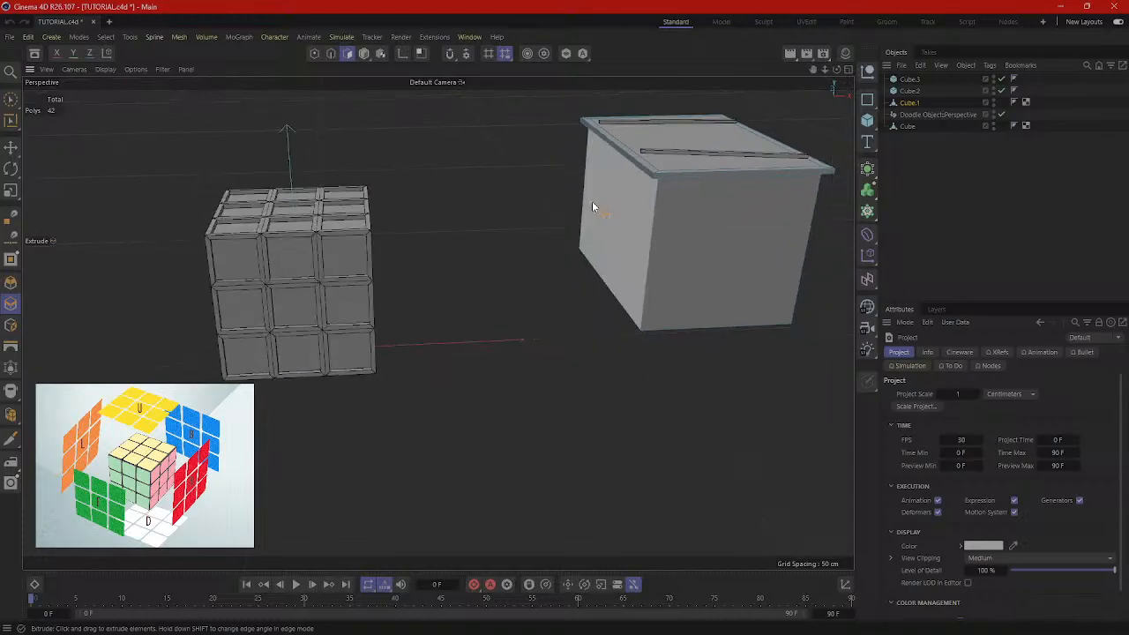
scroll(591, 202, down, 1)
scroll(592, 202, up, 1)
alt+middle_drag(685, 186, 639, 230)
scroll(639, 229, down, 2)
mouse_move(639, 229)
alt+mouse_down()
mouse_move(675, 227)
mouse_move(630, 236)
mouse_move(661, 219)
mouse_move(650, 261)
mouse_move(635, 228)
mouse_move(649, 231)
alt+mouse_up()
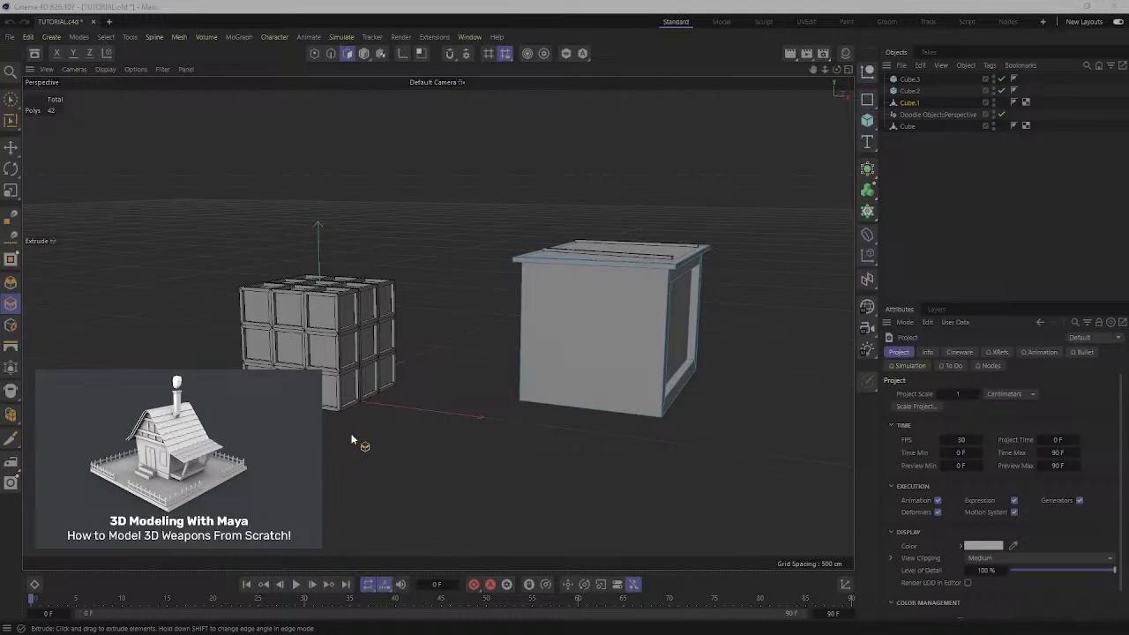
alt+drag(453, 474, 472, 355)
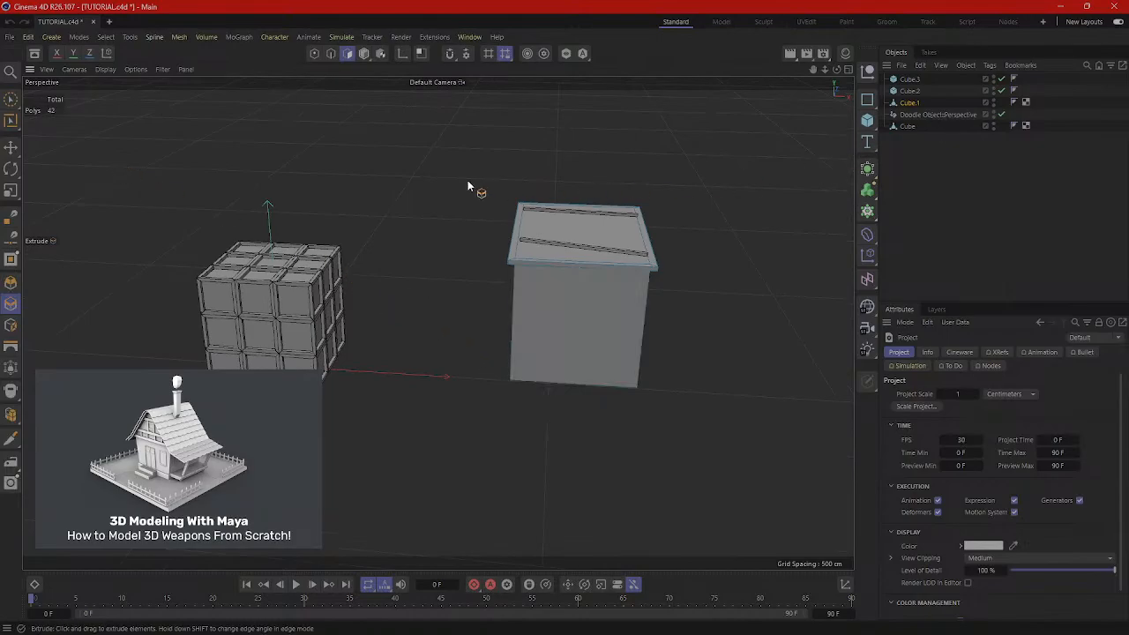
scroll(467, 181, down, 1)
scroll(467, 181, up, 1)
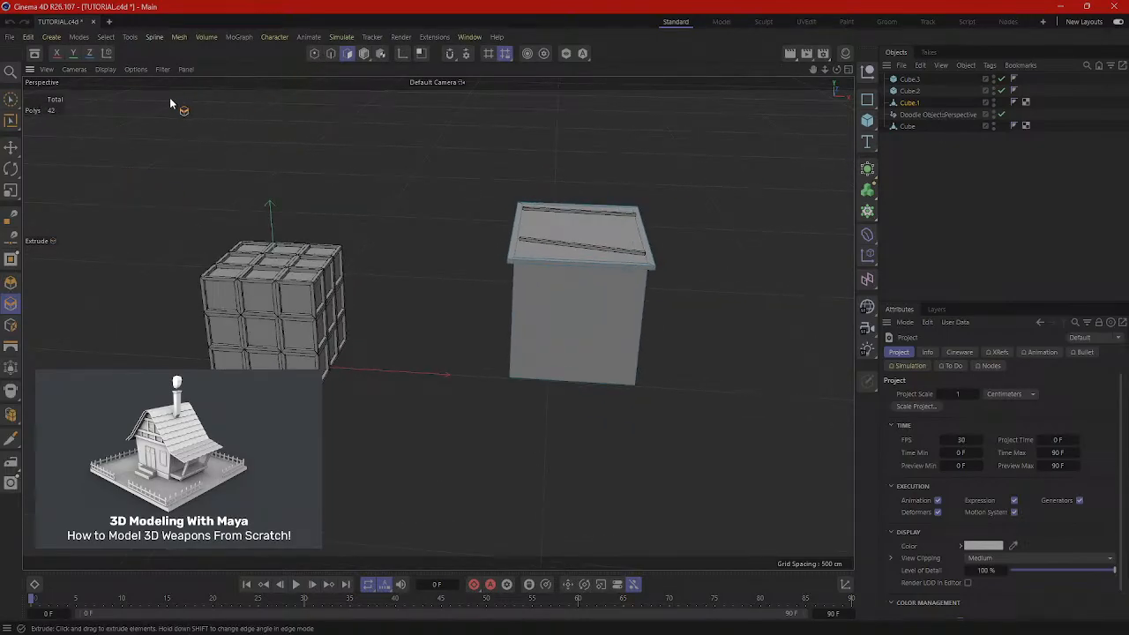
alt+drag(115, 182, 93, 171)
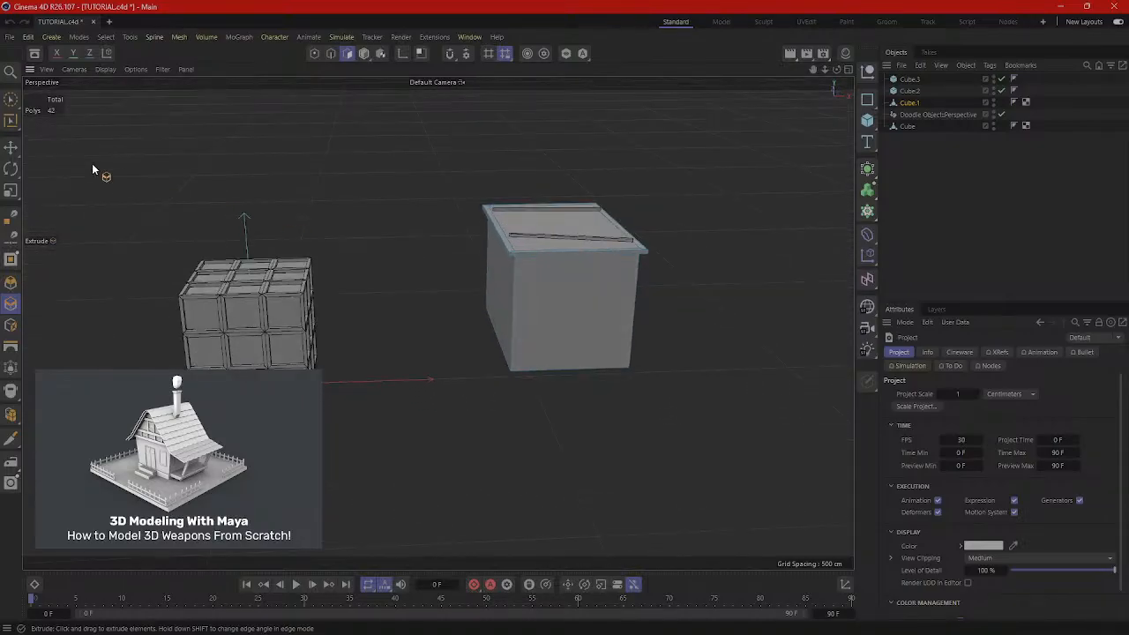
Clear the scene by deleting Cube.3, Cube.2, Cube.1, the doodle object and Cube, and switch to the Move tool.
click(911, 81)
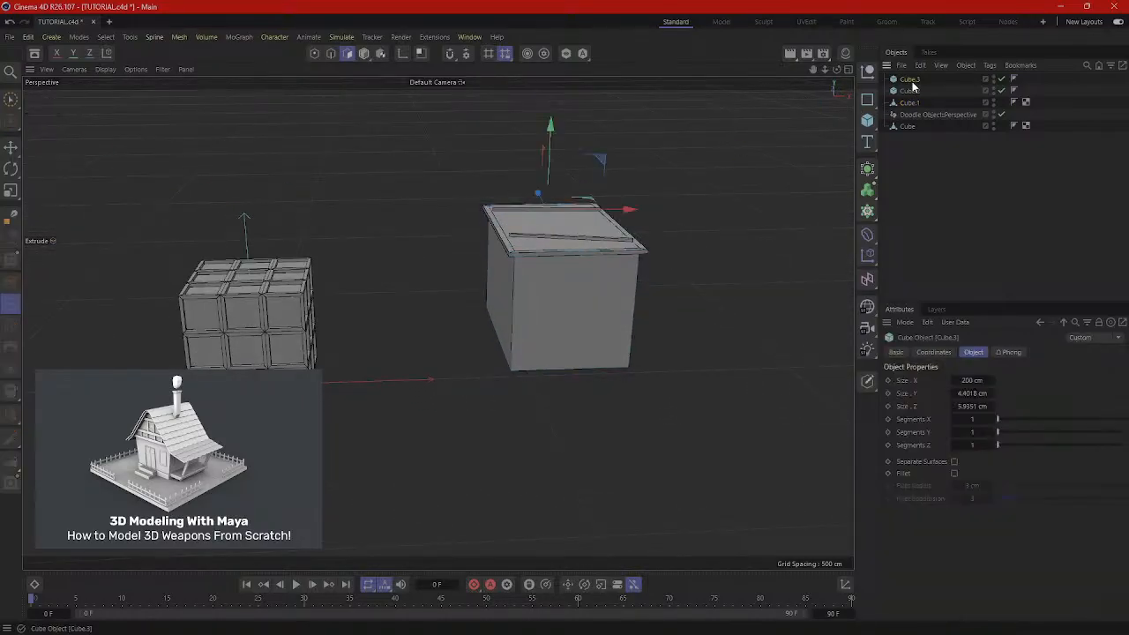
key(Delete)
click(913, 81)
key(Delete)
click(912, 82)
key(Delete)
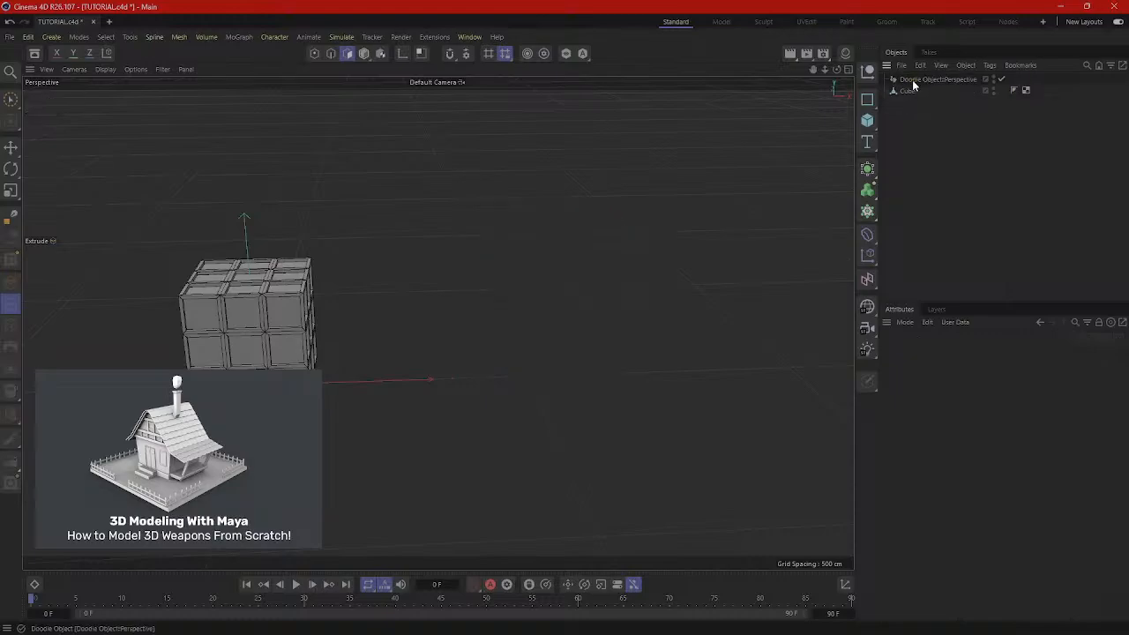
click(911, 81)
key(Delete)
click(908, 81)
key(Delete)
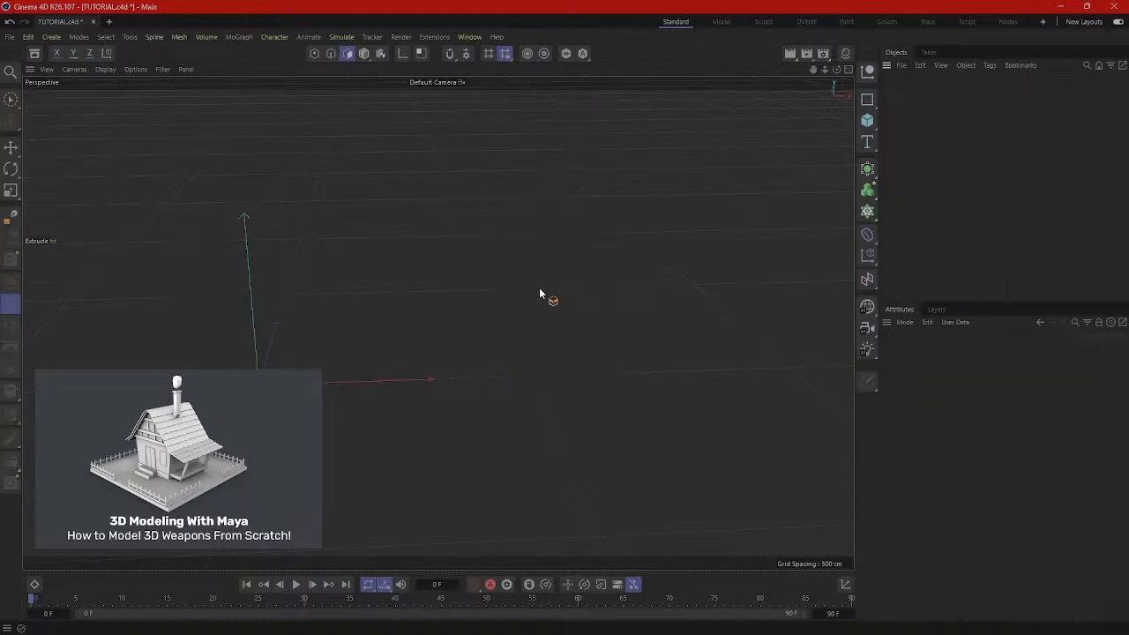
key(e)
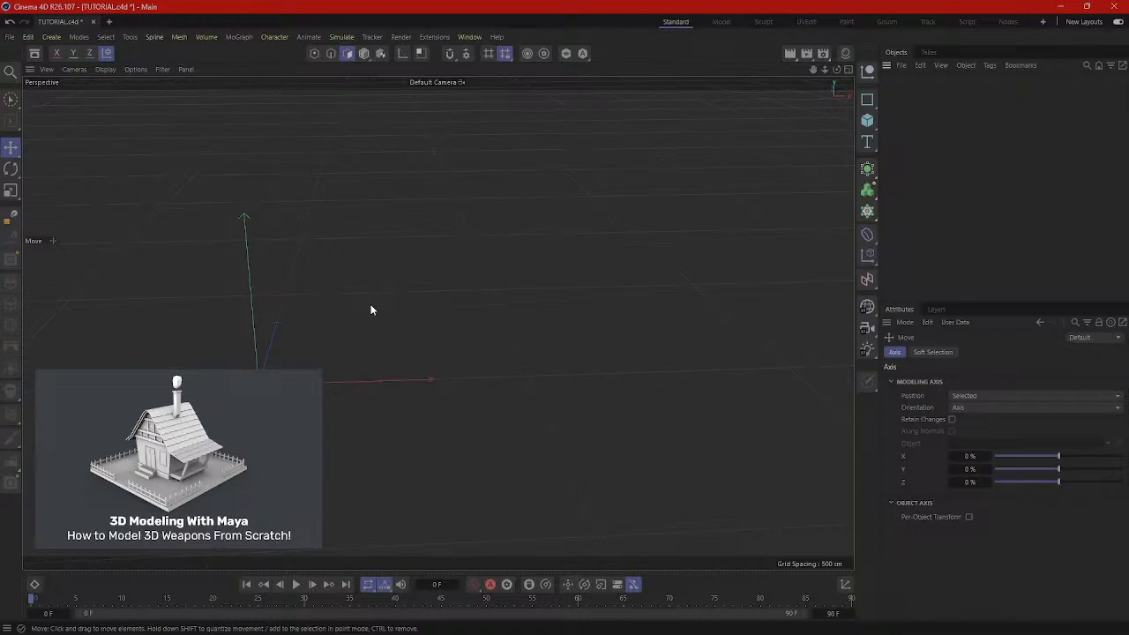
alt+drag(353, 315, 474, 333)
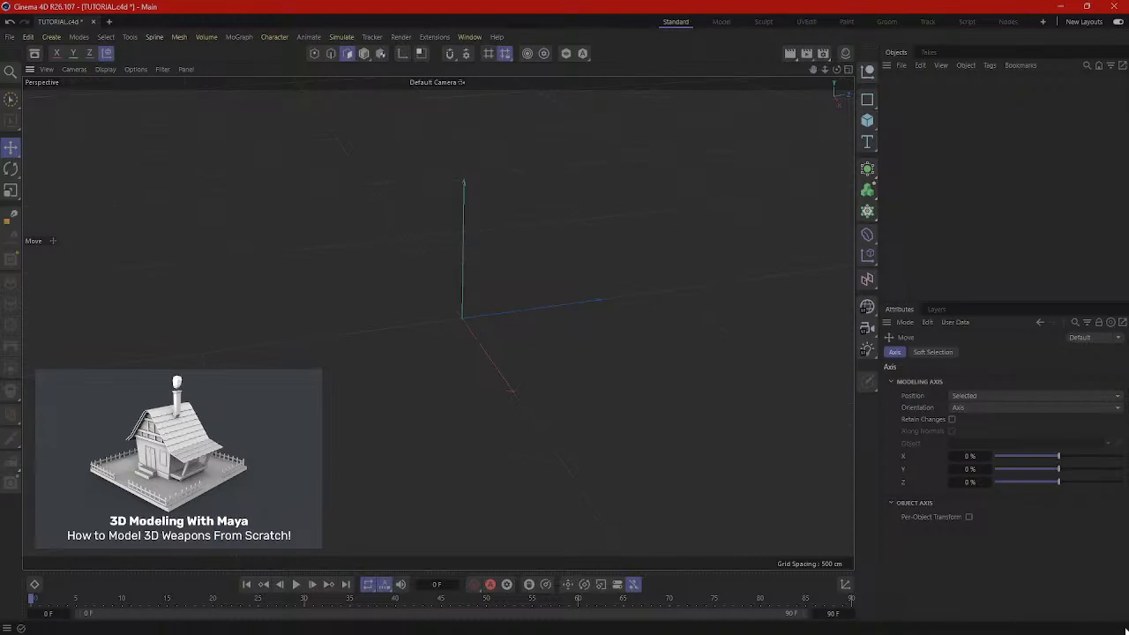
Bring up the low-poly house reference image and examine its roof, walls, porch, fence and base enlarged.
key(super+e)
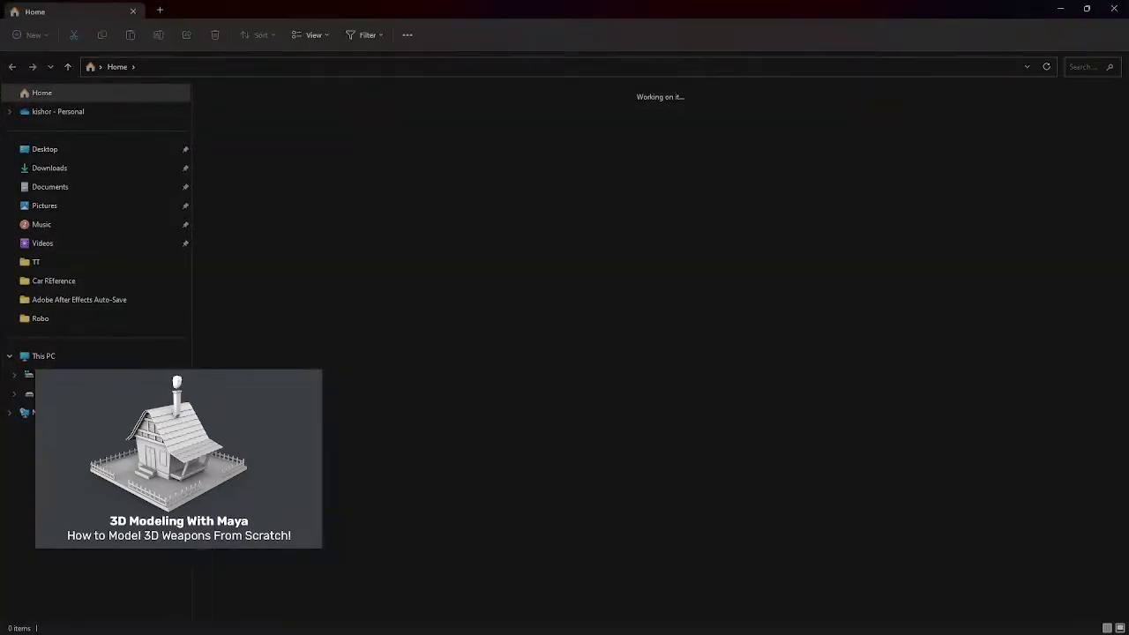
drag(330, 12, 1128, 105)
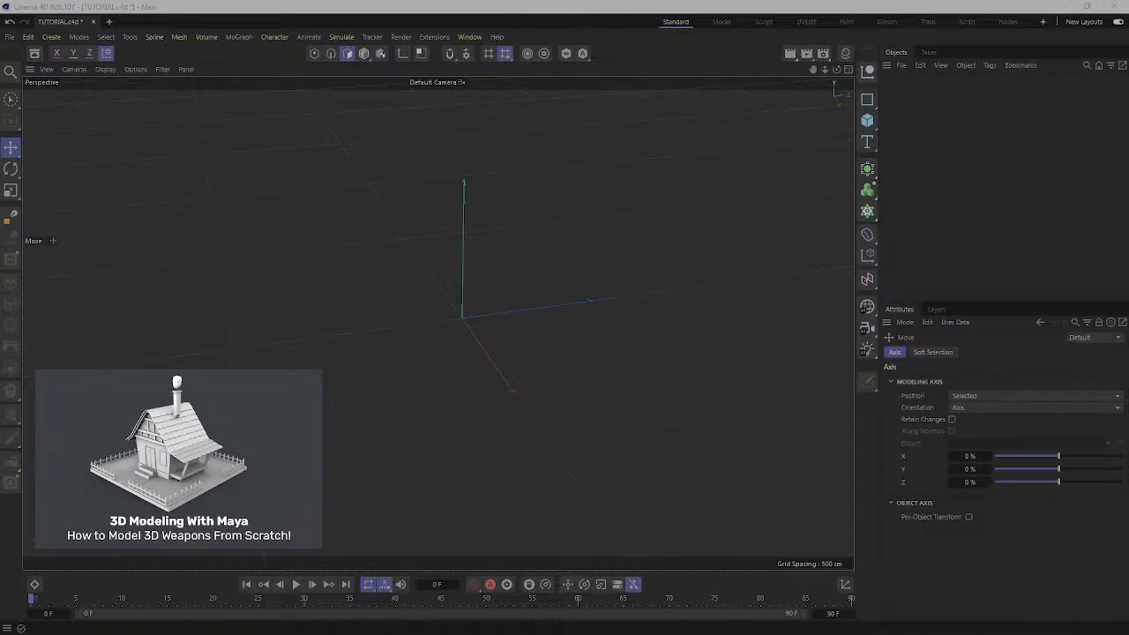
scroll(334, 325, down, 1)
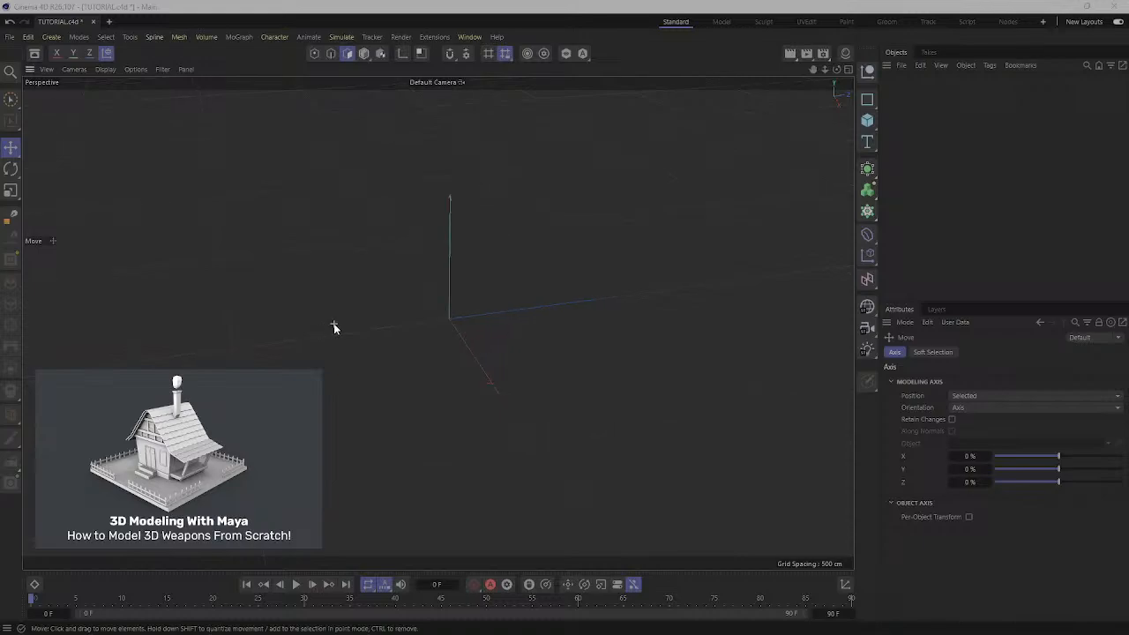
alt+drag(598, 389, 618, 316)
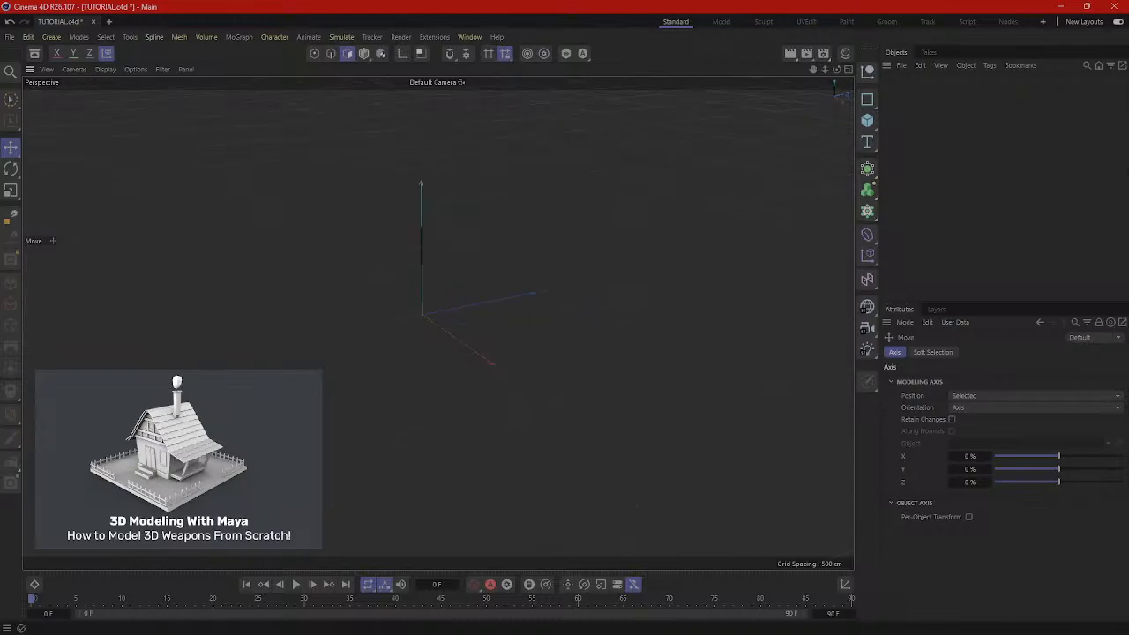
drag(1127, 81, 354, 83)
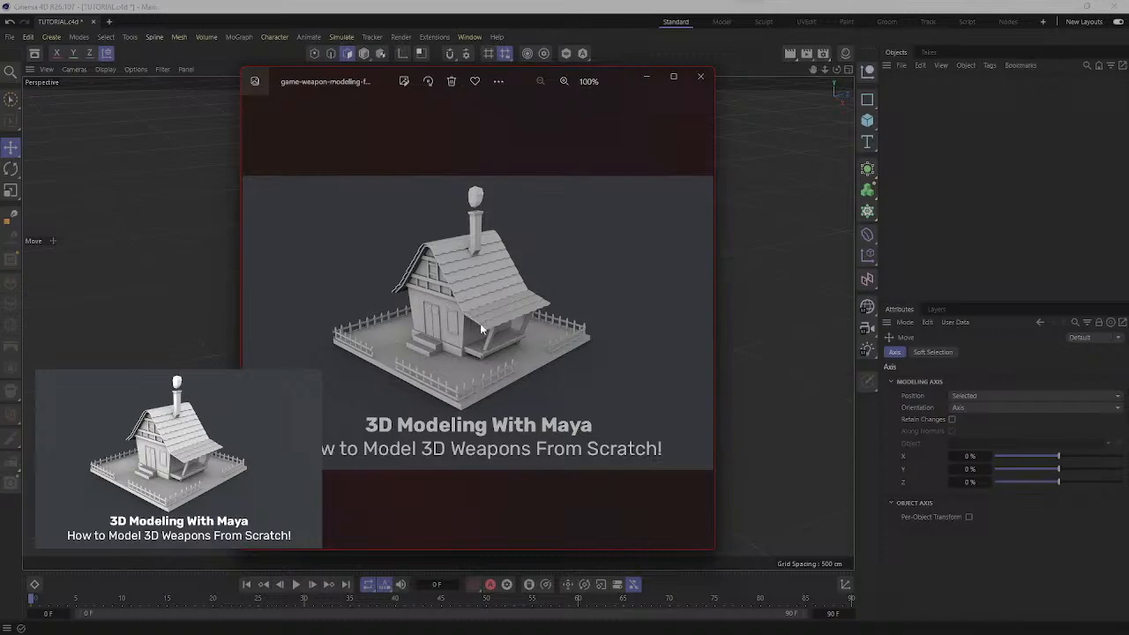
scroll(450, 326, up, 5)
click(672, 77)
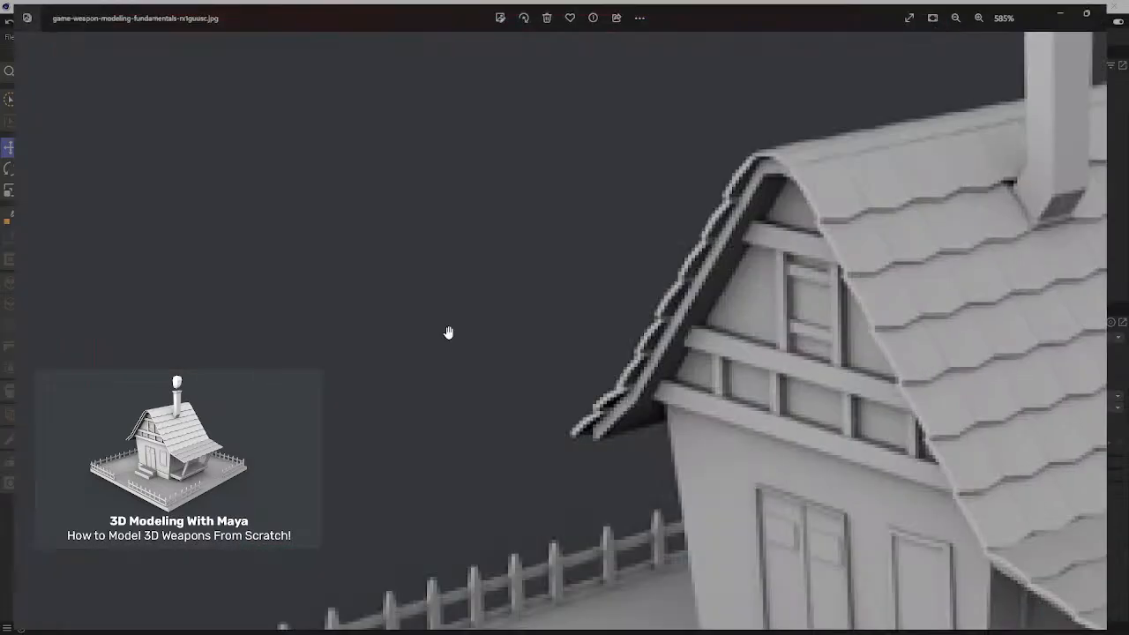
scroll(696, 274, down, 2)
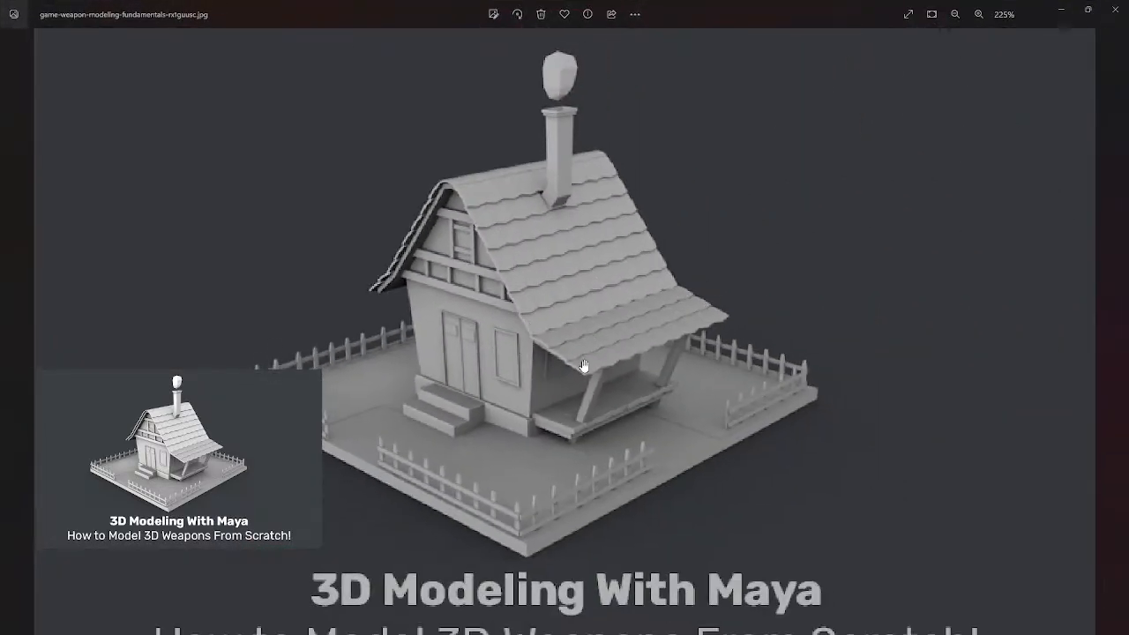
drag(571, 371, 592, 323)
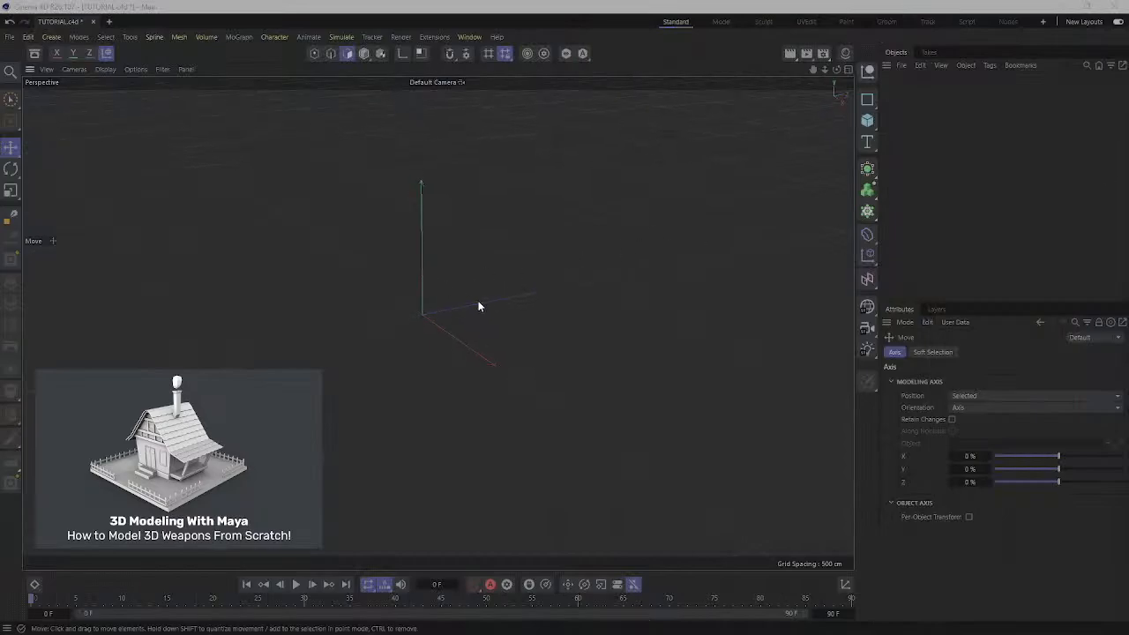
mouse_move(479, 306)
alt+mouse_down()
mouse_move(456, 304)
mouse_move(489, 286)
mouse_move(548, 316)
mouse_move(557, 335)
mouse_move(521, 353)
mouse_move(484, 320)
mouse_move(544, 330)
mouse_move(551, 296)
mouse_move(498, 301)
alt+mouse_up()
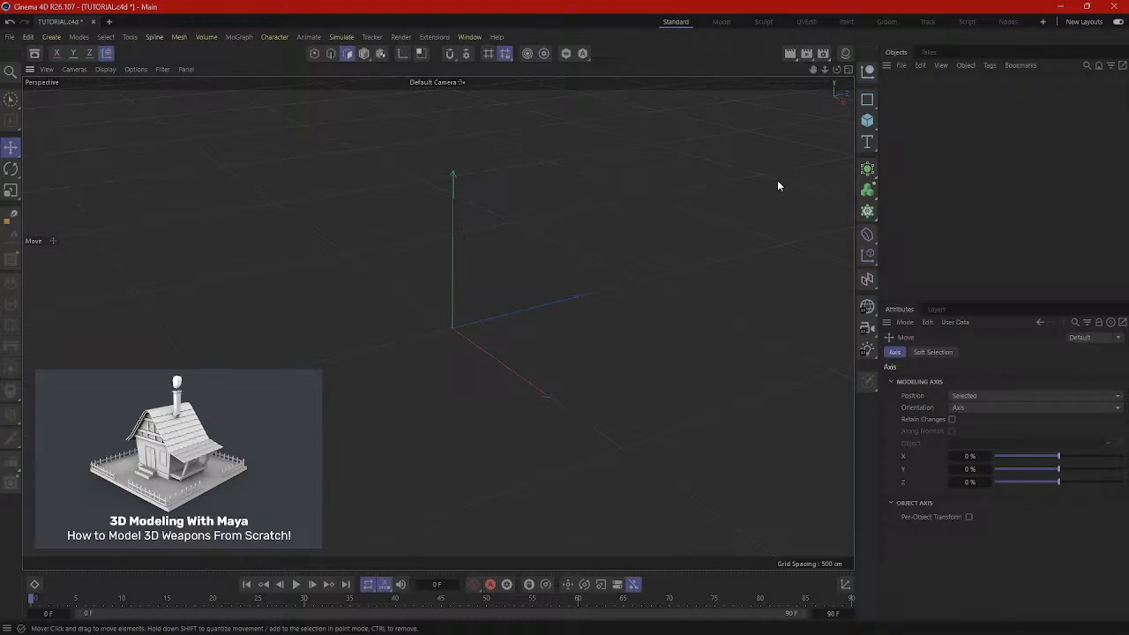
click(868, 121)
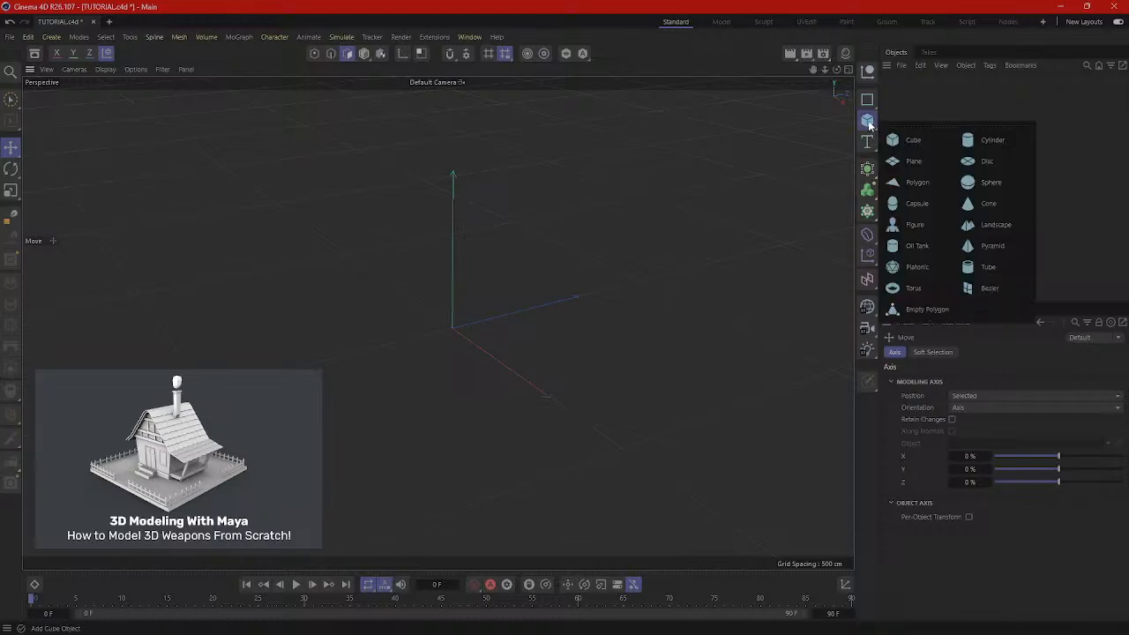
click(908, 139)
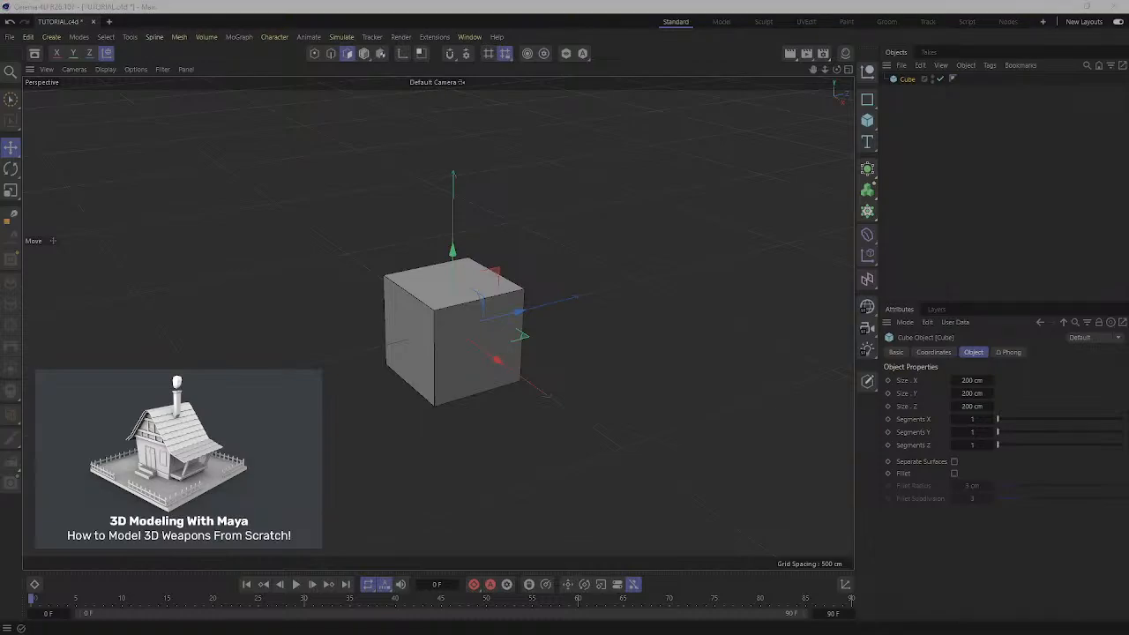
alt+drag(606, 293, 508, 274)
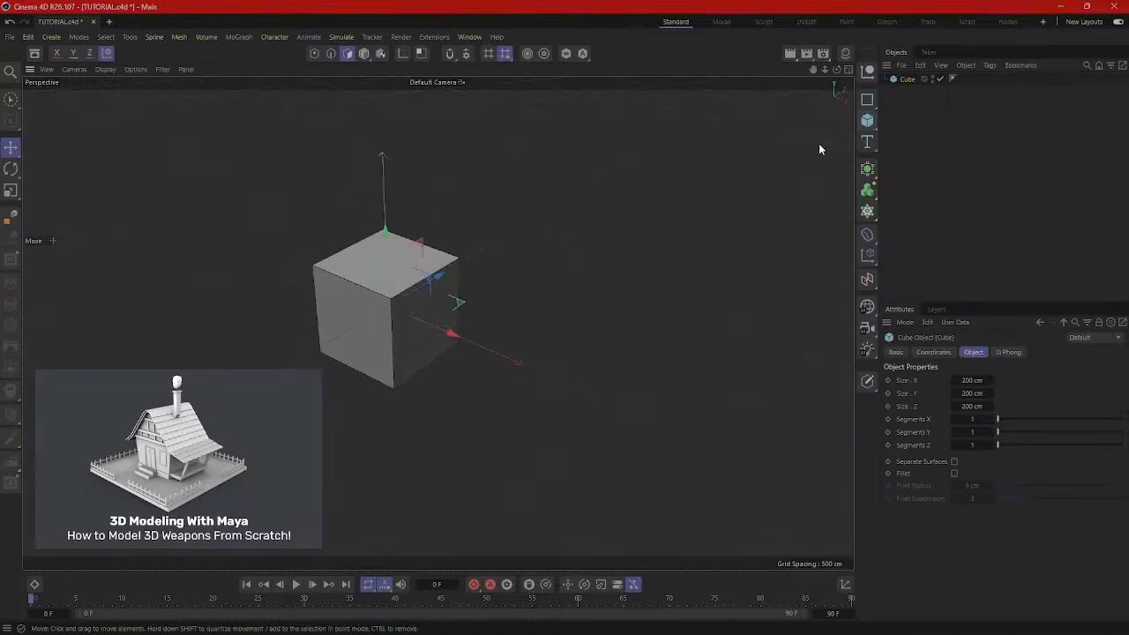
alt+middle_drag(511, 317, 543, 294)
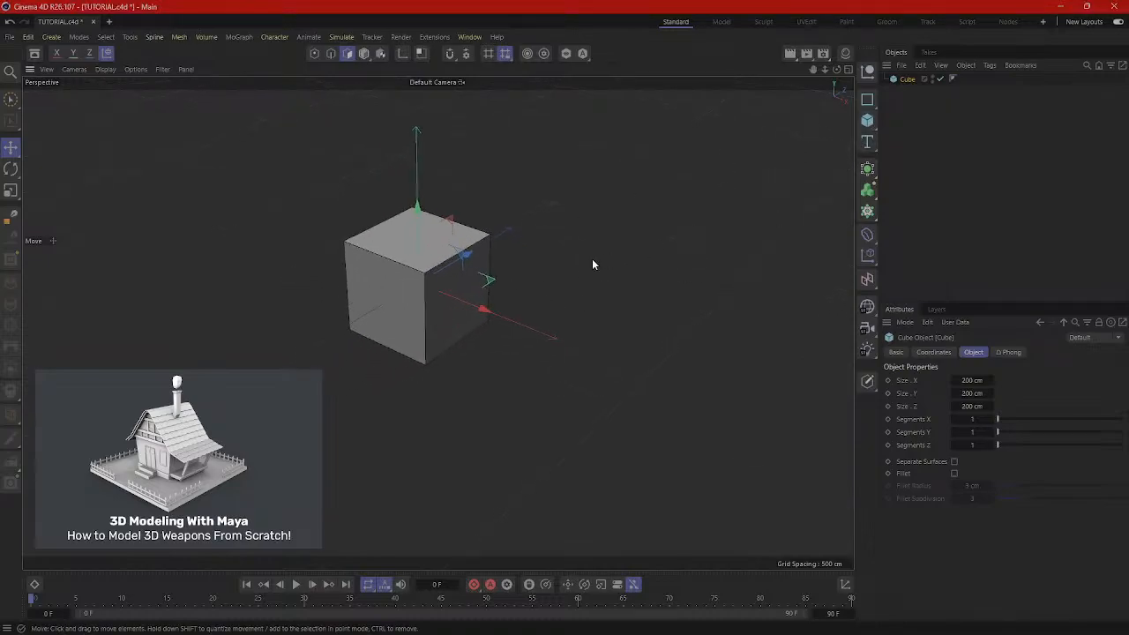
key(Delete)
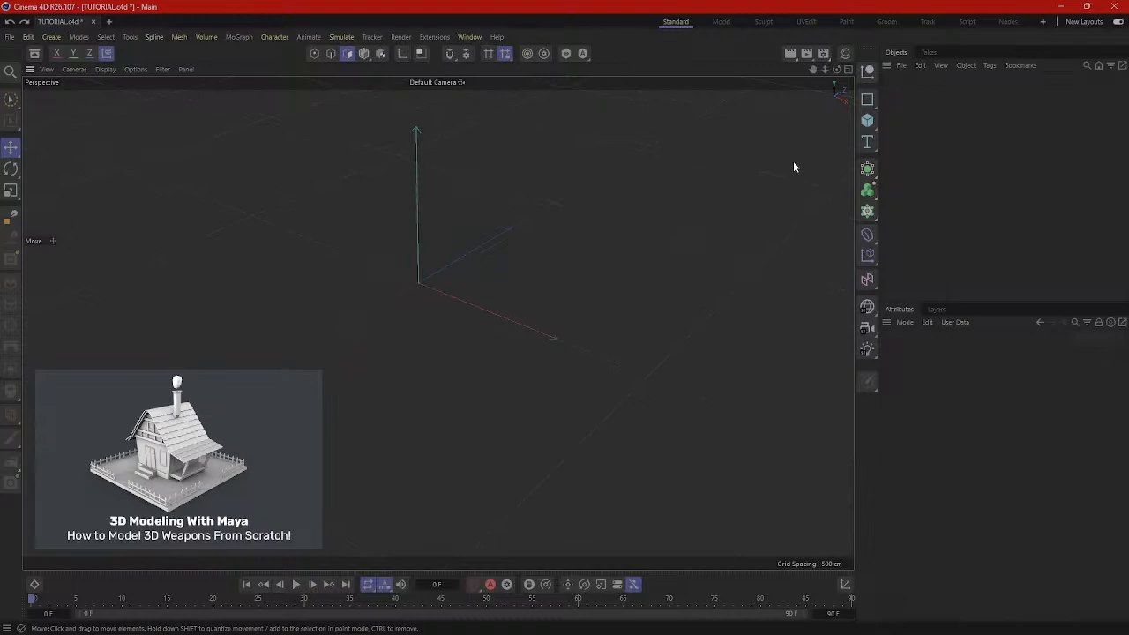
Add a cube primitive at the origin and make it editable in Model mode.
click(864, 123)
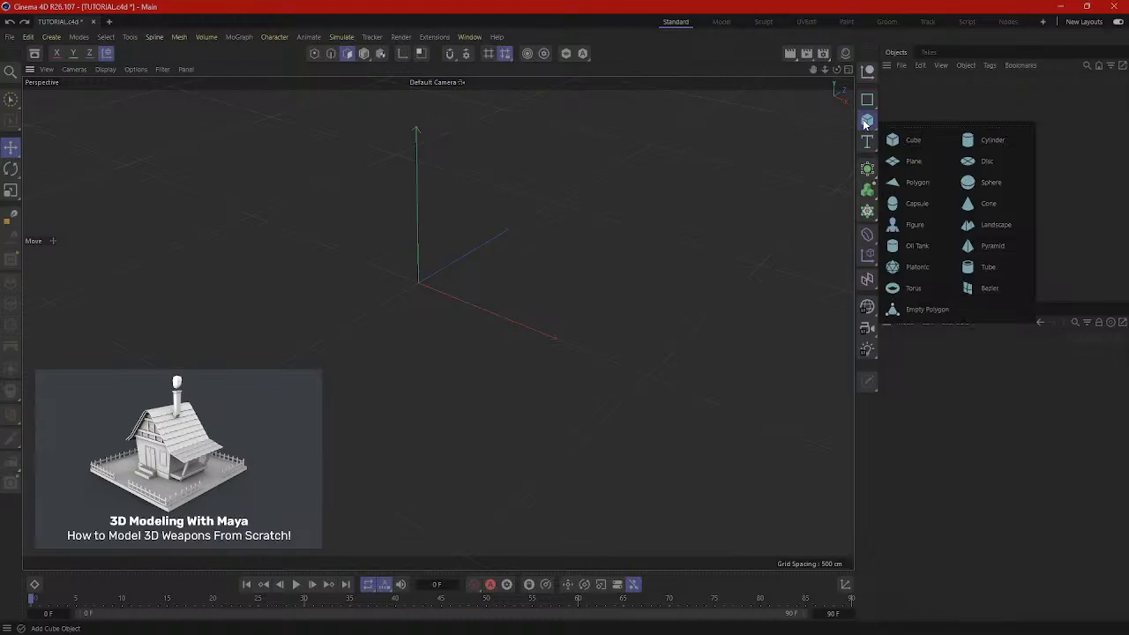
click(908, 141)
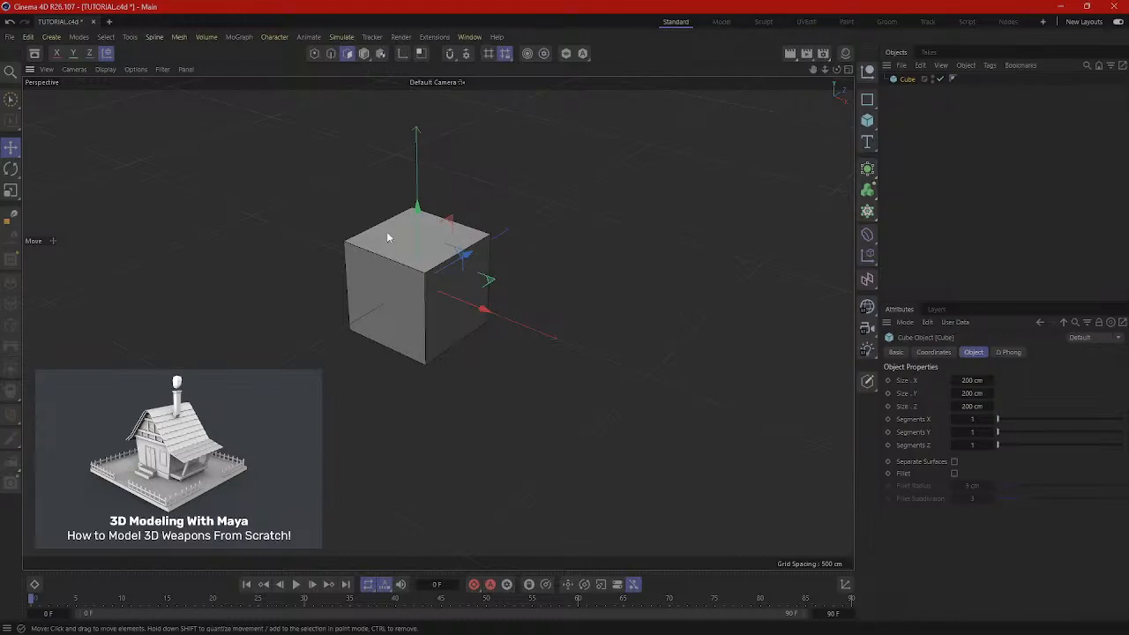
click(366, 55)
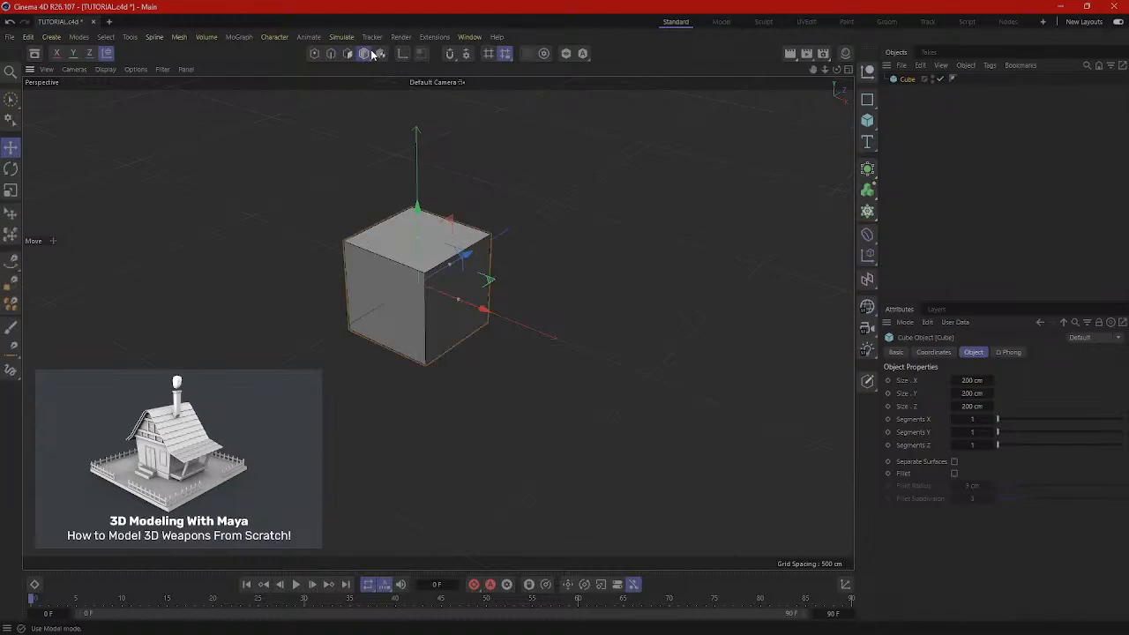
right_click(397, 223)
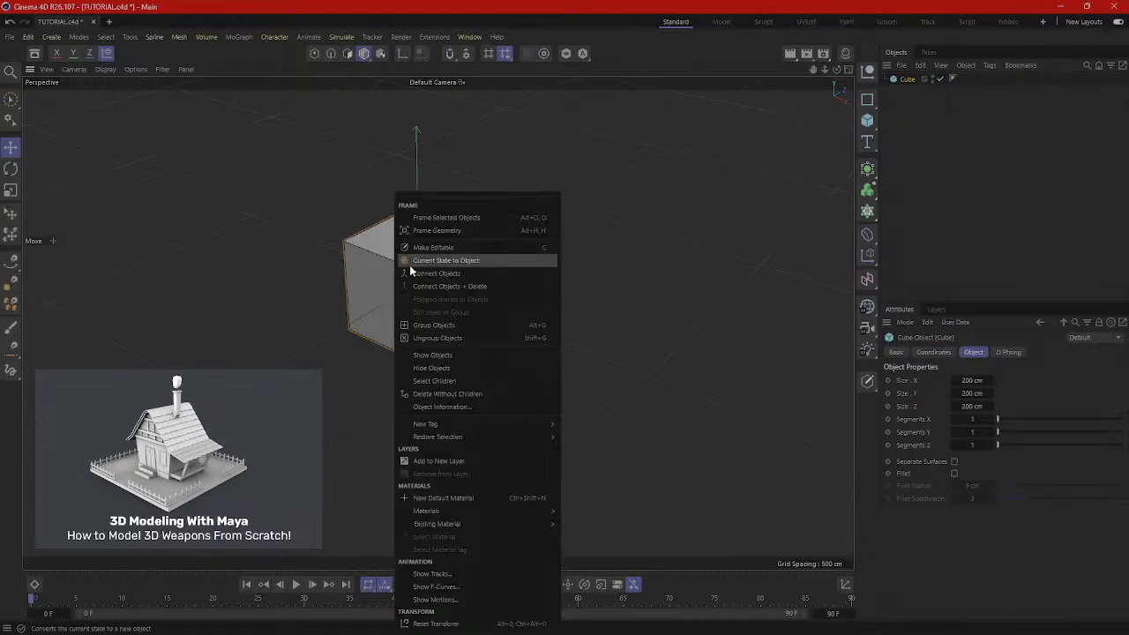
click(441, 250)
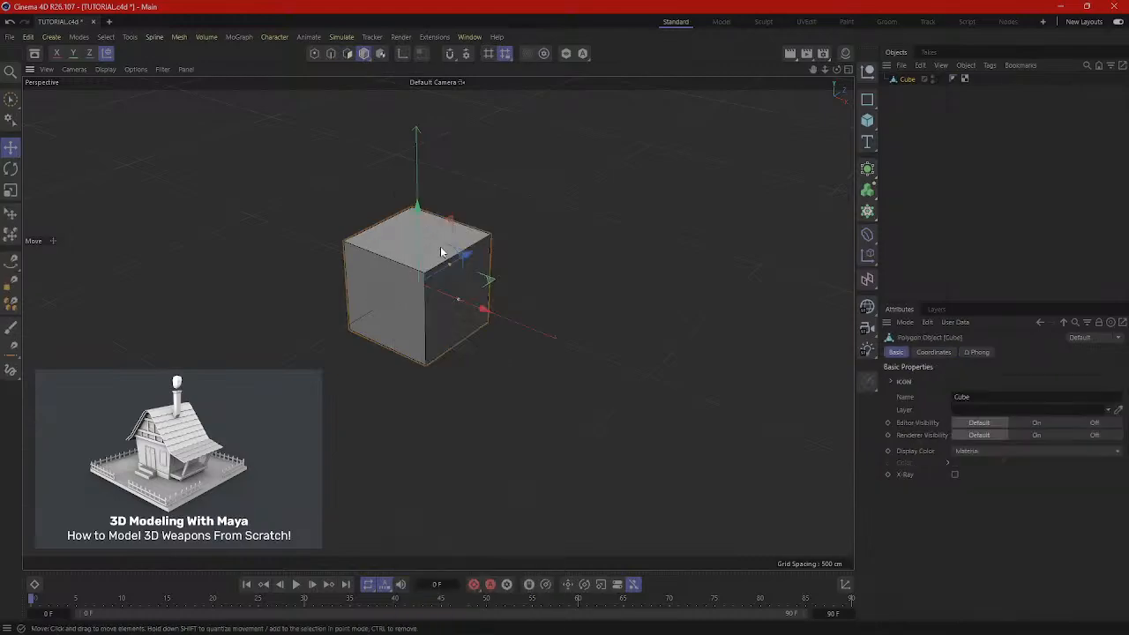
Scale the cube down along its Y axis into a thin slab and enlarge it uniformly as the house's ground base.
alt+drag(527, 358, 550, 344)
key(t)
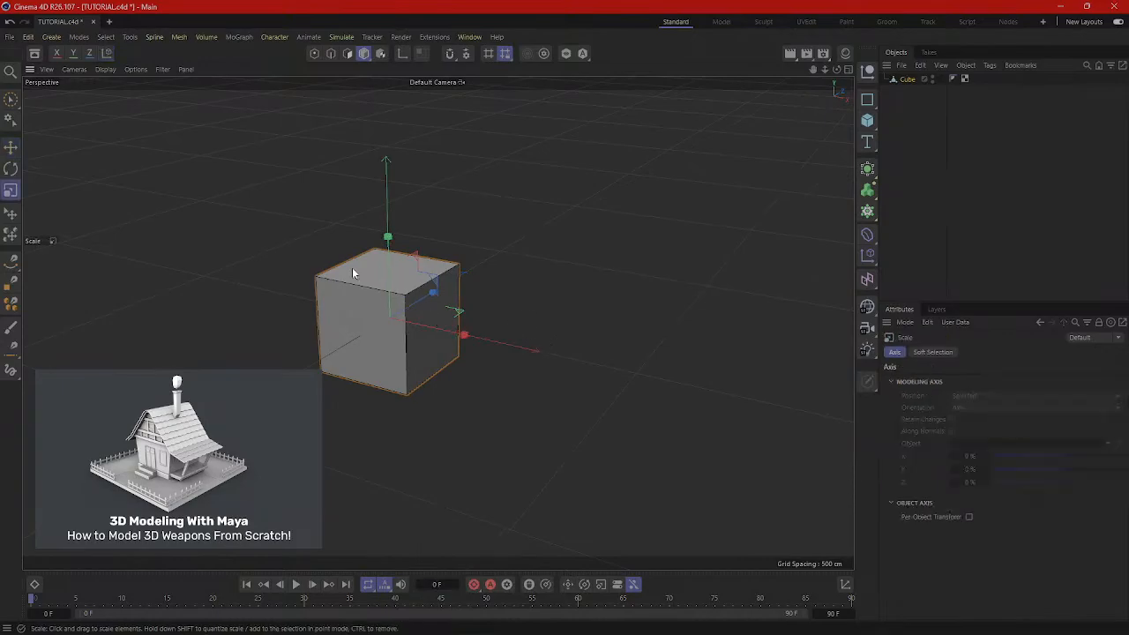
alt+drag(246, 255, 302, 288)
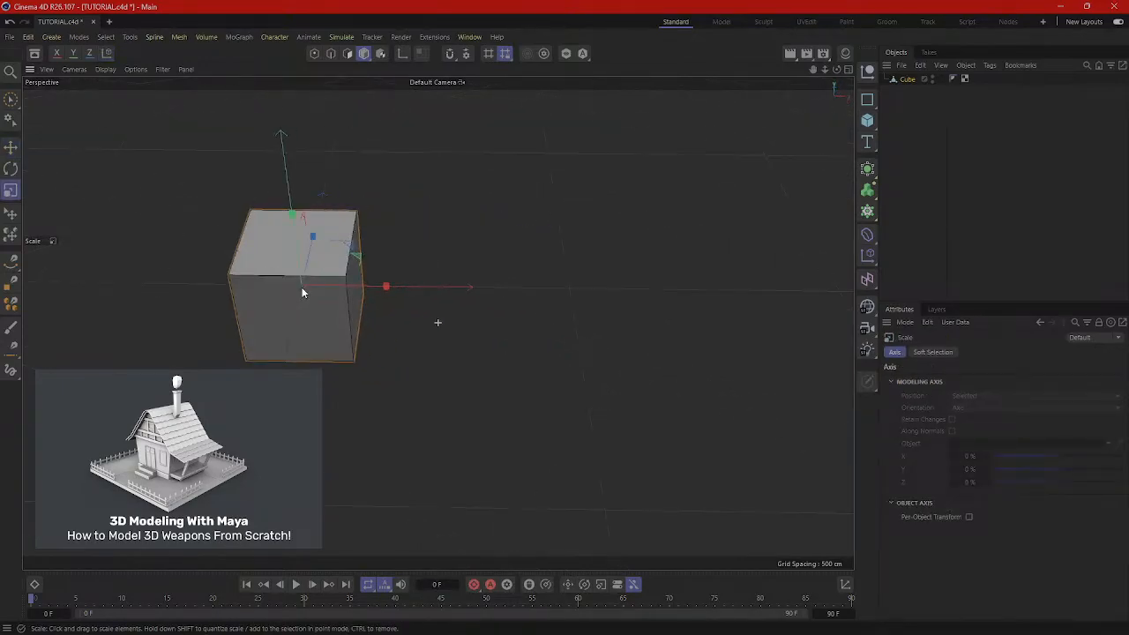
scroll(349, 239, up, 2)
alt+drag(477, 210, 424, 292)
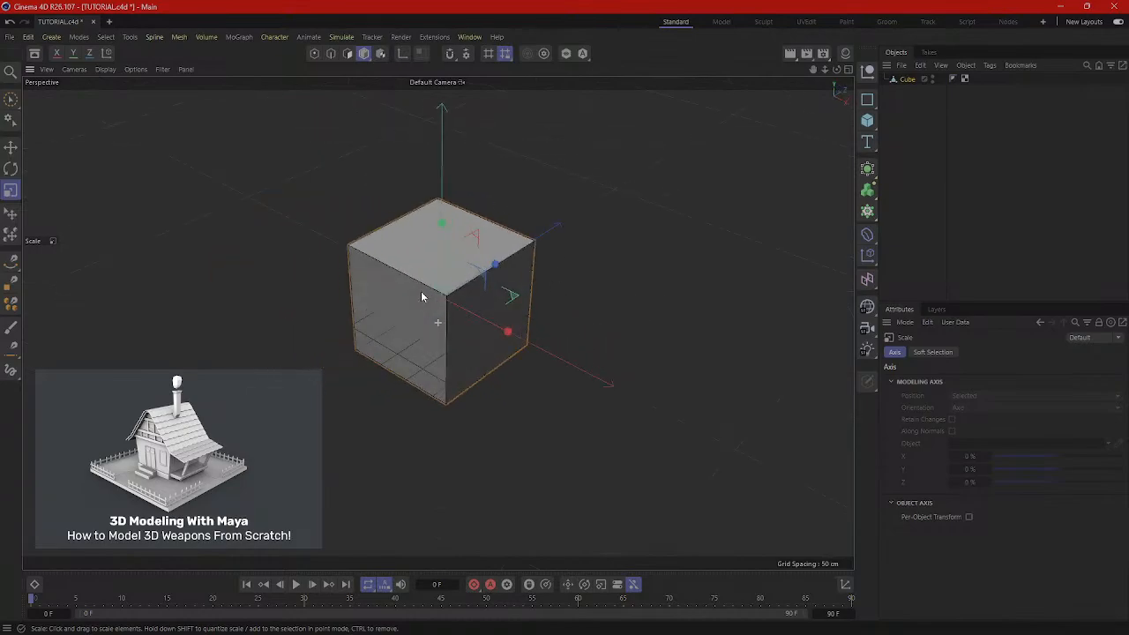
drag(443, 227, 448, 293)
alt+drag(565, 377, 585, 363)
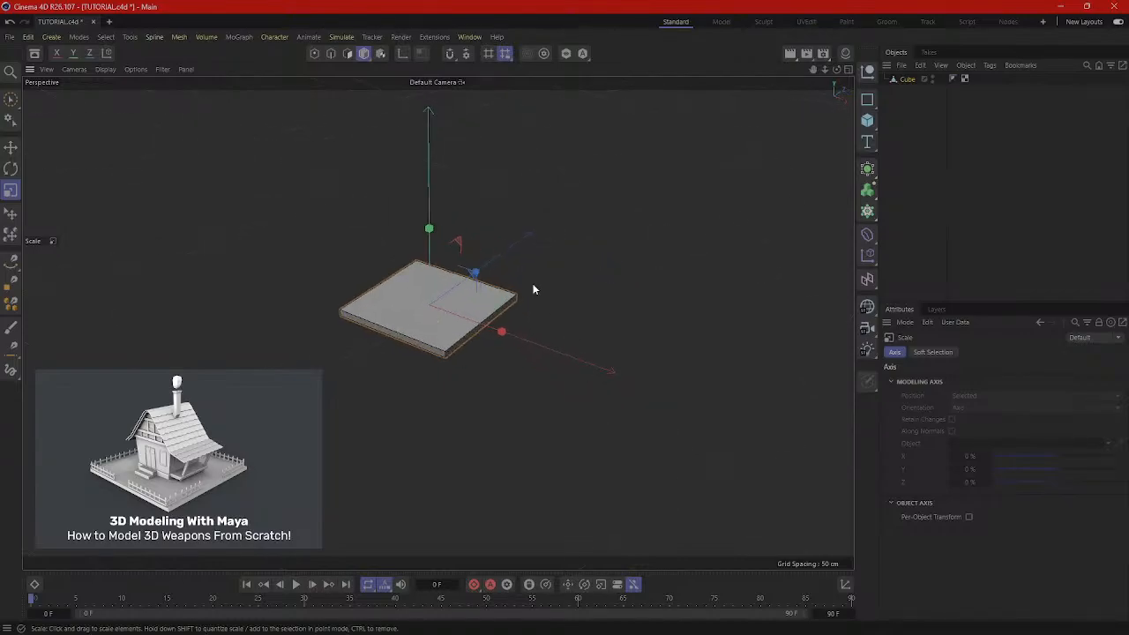
drag(532, 289, 1125, 157)
alt+drag(332, 365, 383, 272)
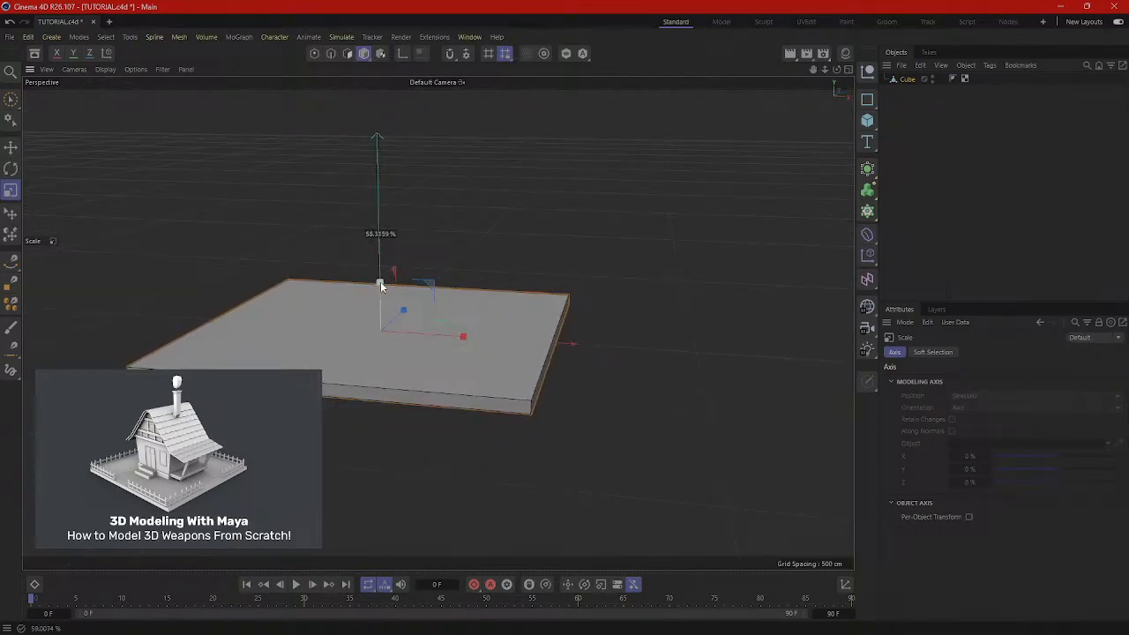
Enlarge the ground base slab uniformly, reduce its thickness slightly along the Y axis, and switch to the Move tool.
alt+drag(444, 355, 457, 399)
drag(537, 257, 984, 62)
scroll(464, 271, down, 4)
alt+drag(407, 335, 358, 292)
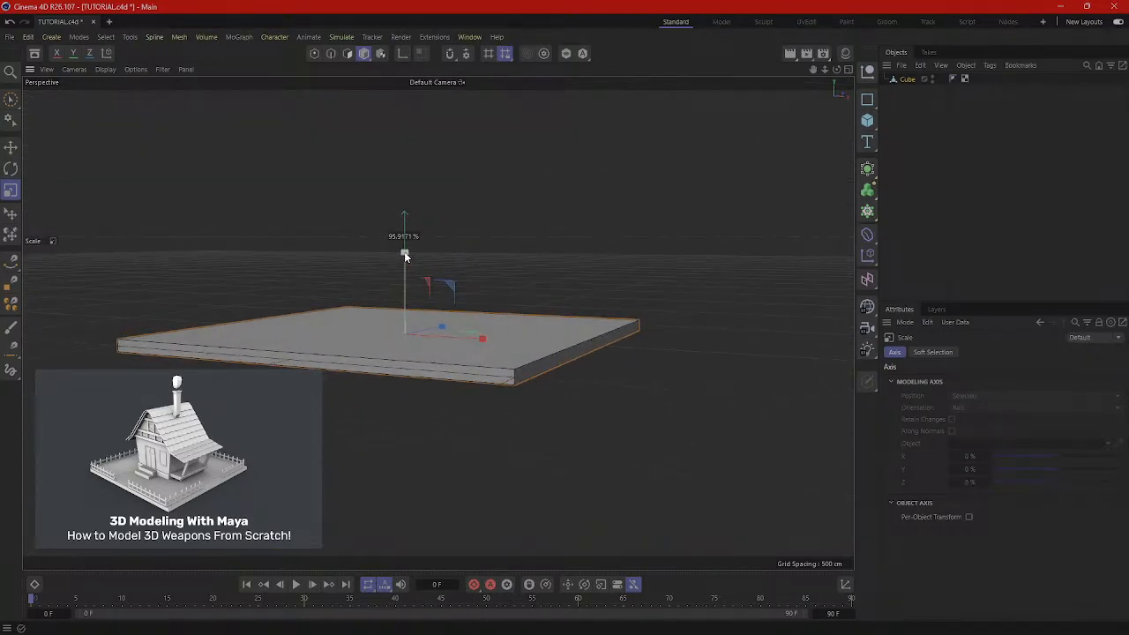
alt+drag(404, 252, 556, 362)
alt+drag(621, 349, 453, 375)
key(e)
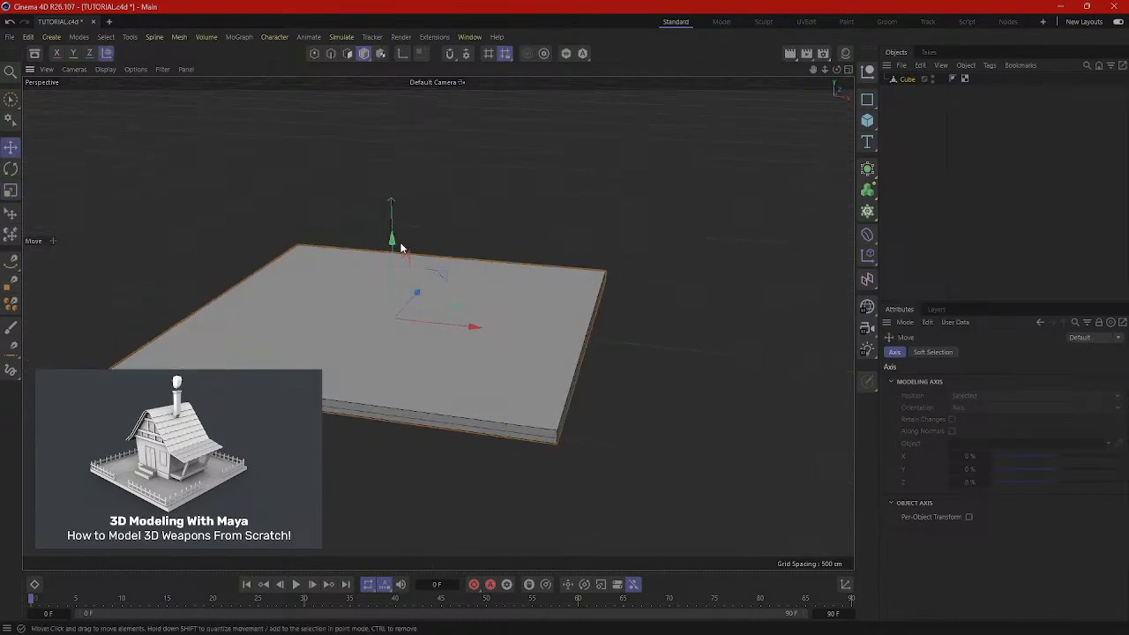
alt+drag(401, 248, 475, 357)
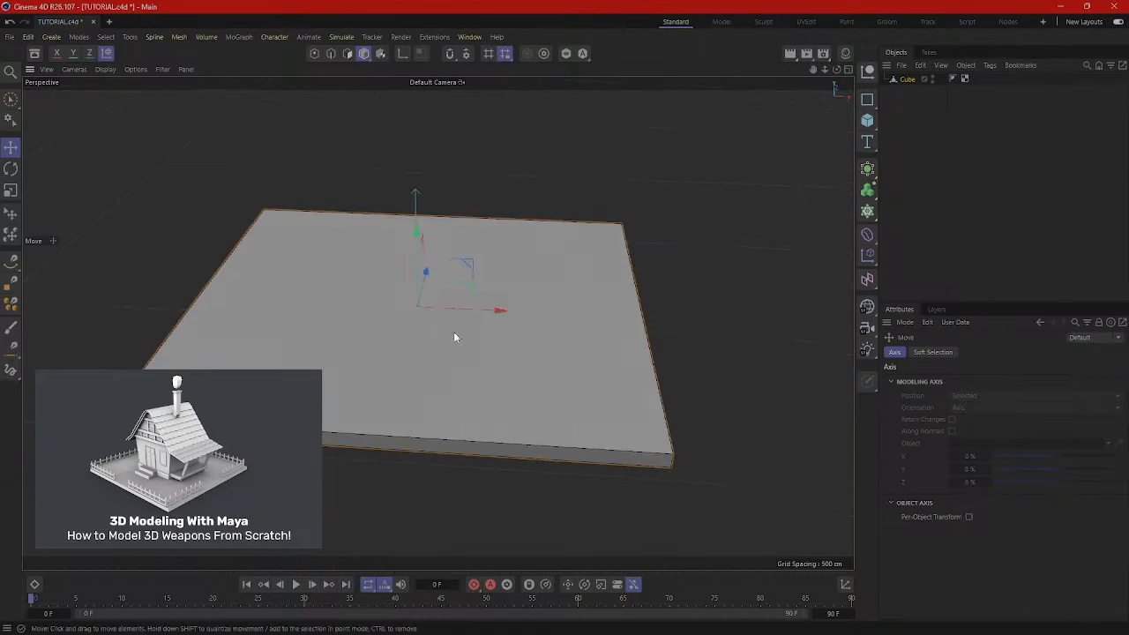
mouse_move(428, 352)
alt+mouse_down()
mouse_move(433, 373)
mouse_move(440, 362)
mouse_move(436, 348)
mouse_move(428, 369)
mouse_move(428, 339)
mouse_move(429, 348)
mouse_move(370, 350)
mouse_move(425, 337)
mouse_move(450, 349)
alt+mouse_up()
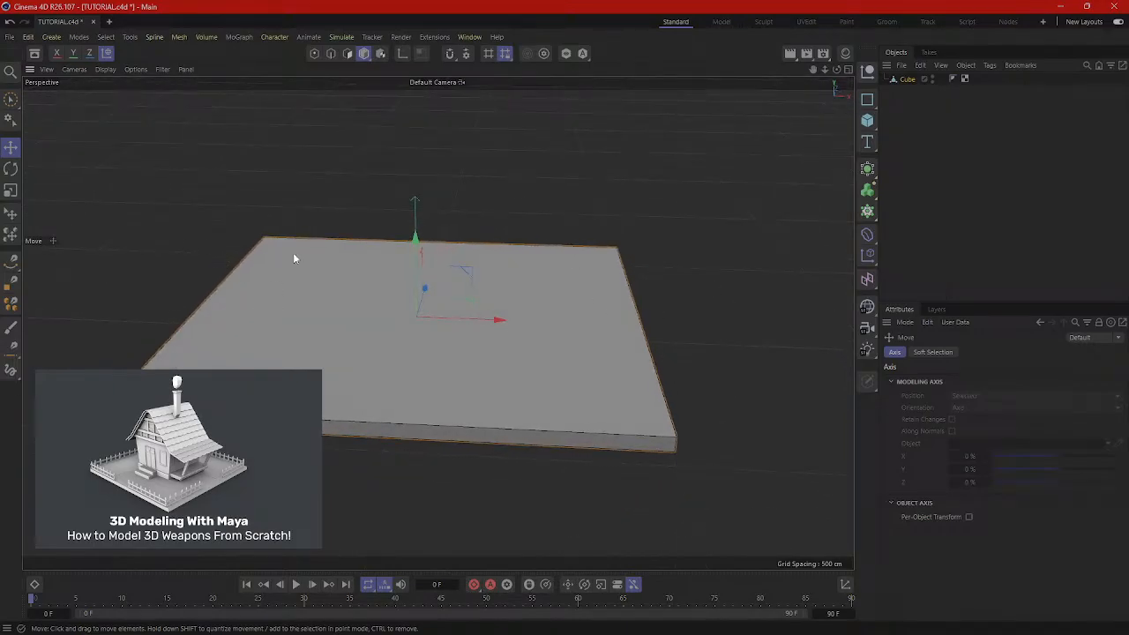
alt+drag(467, 270, 499, 298)
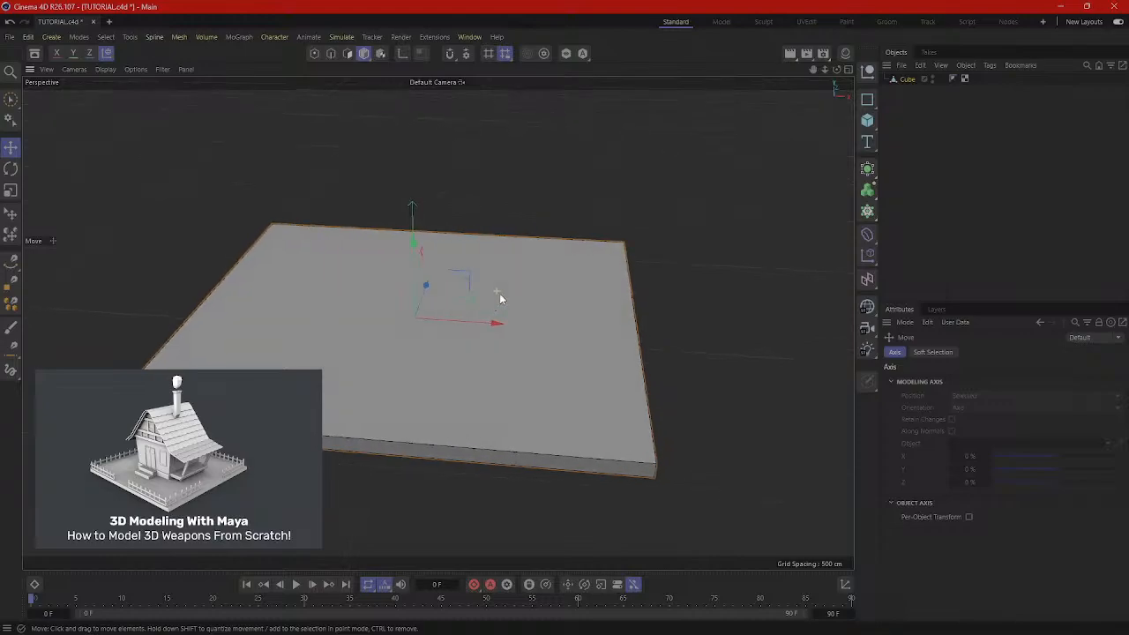
Add a second cube primitive and raise it along its Y axis above the ground base.
click(867, 120)
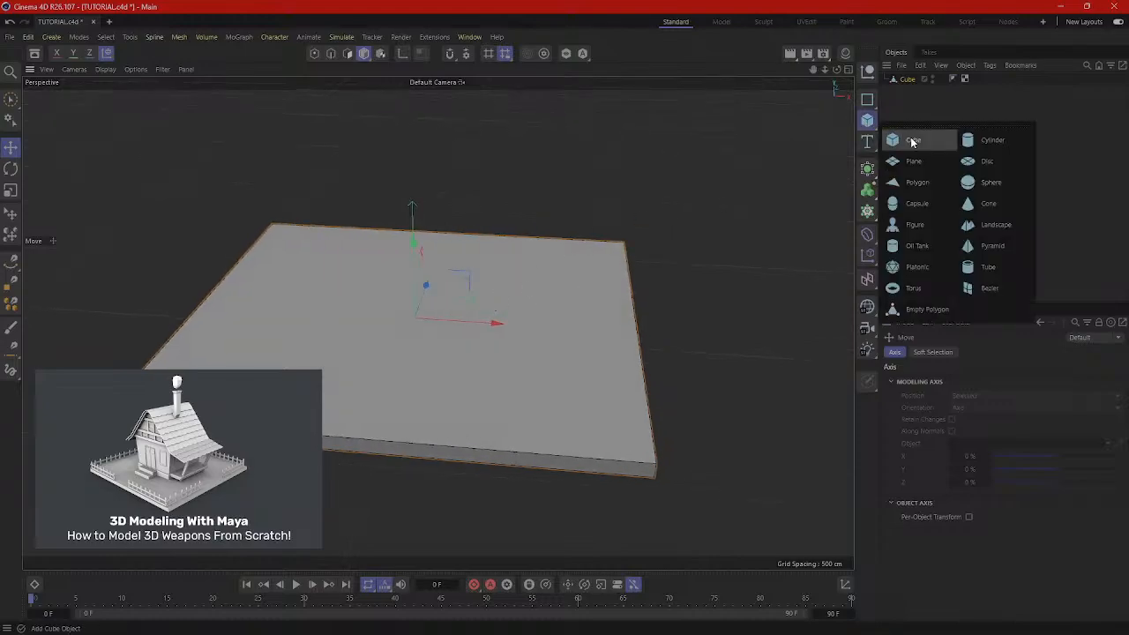
click(913, 142)
alt+drag(688, 287, 558, 288)
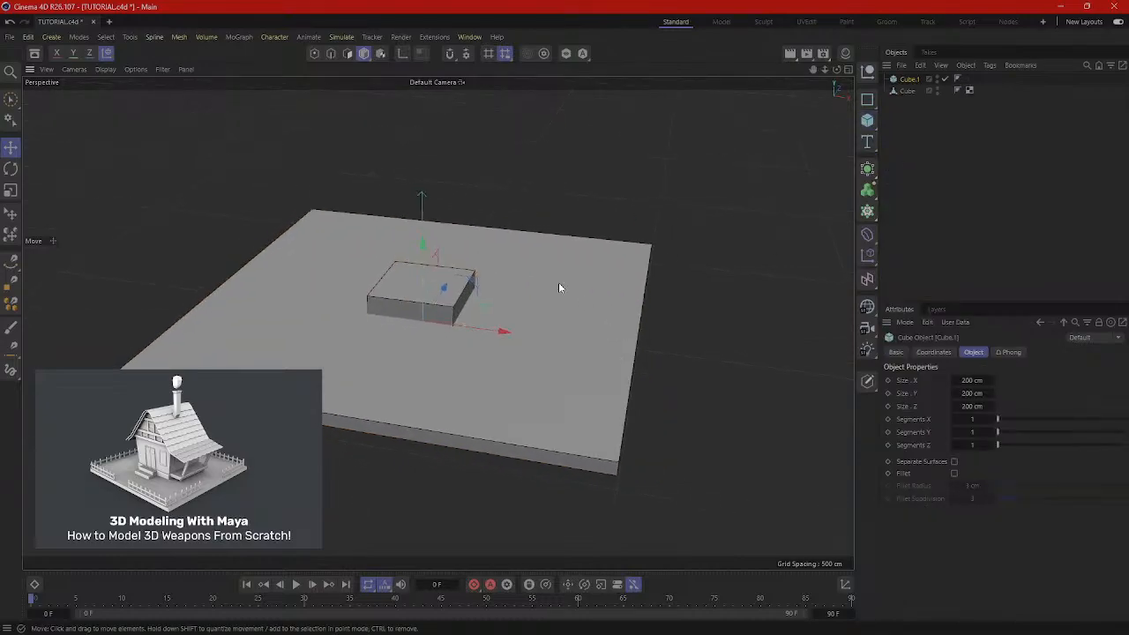
drag(418, 251, 471, 248)
Scale the second cube up uniformly as the house body and return to the Move tool.
key(t)
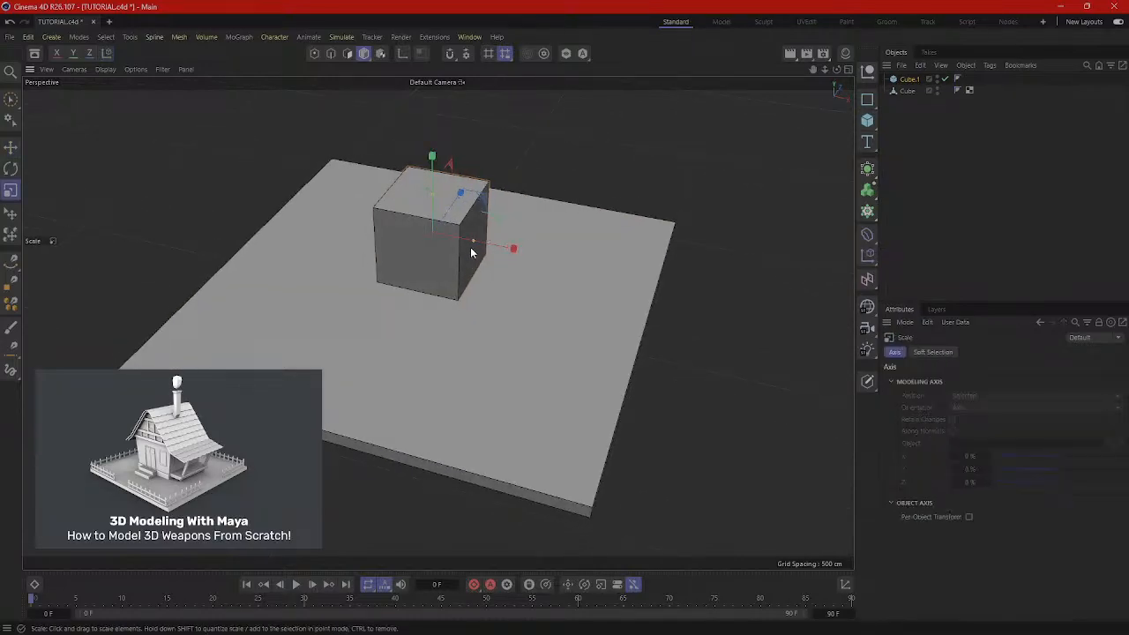
drag(521, 283, 578, 284)
mouse_move(852, 265)
mouse_down()
mouse_move(842, 265)
mouse_move(864, 265)
mouse_up()
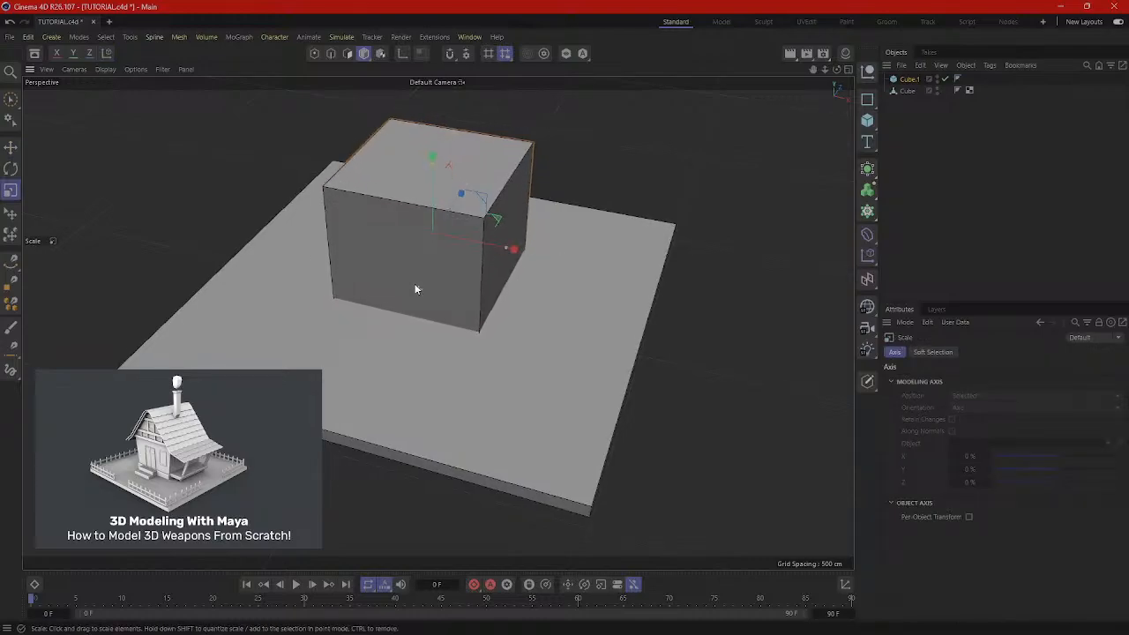
alt+drag(418, 289, 360, 248)
key(e)
drag(477, 184, 480, 157)
alt+drag(423, 275, 437, 231)
key(ctrl+z)
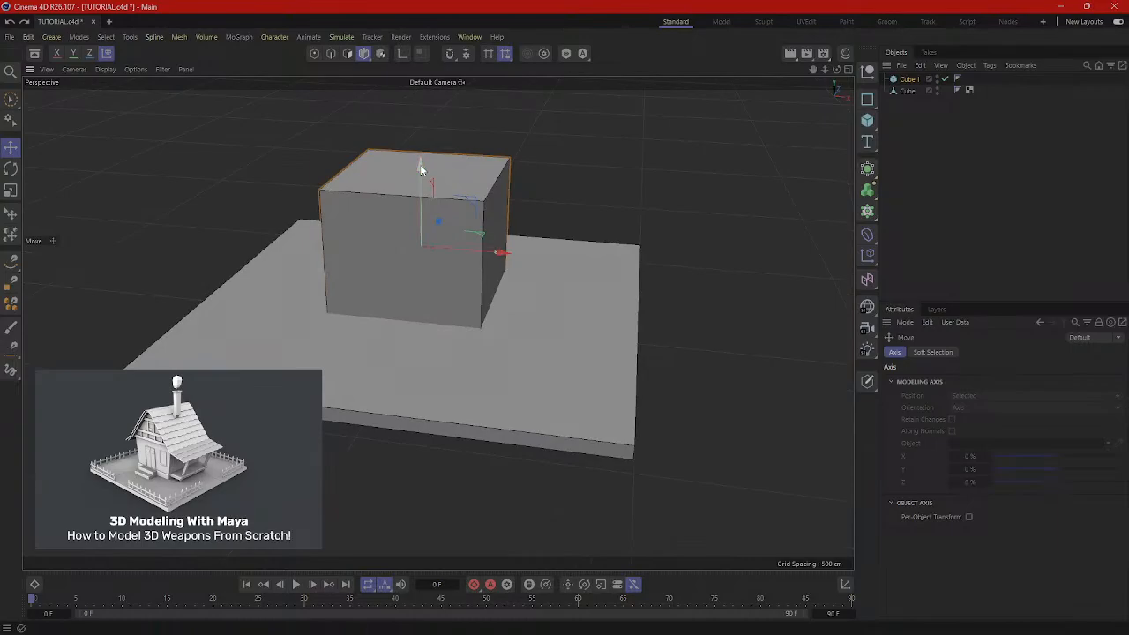
drag(419, 164, 418, 138)
key(ctrl+z)
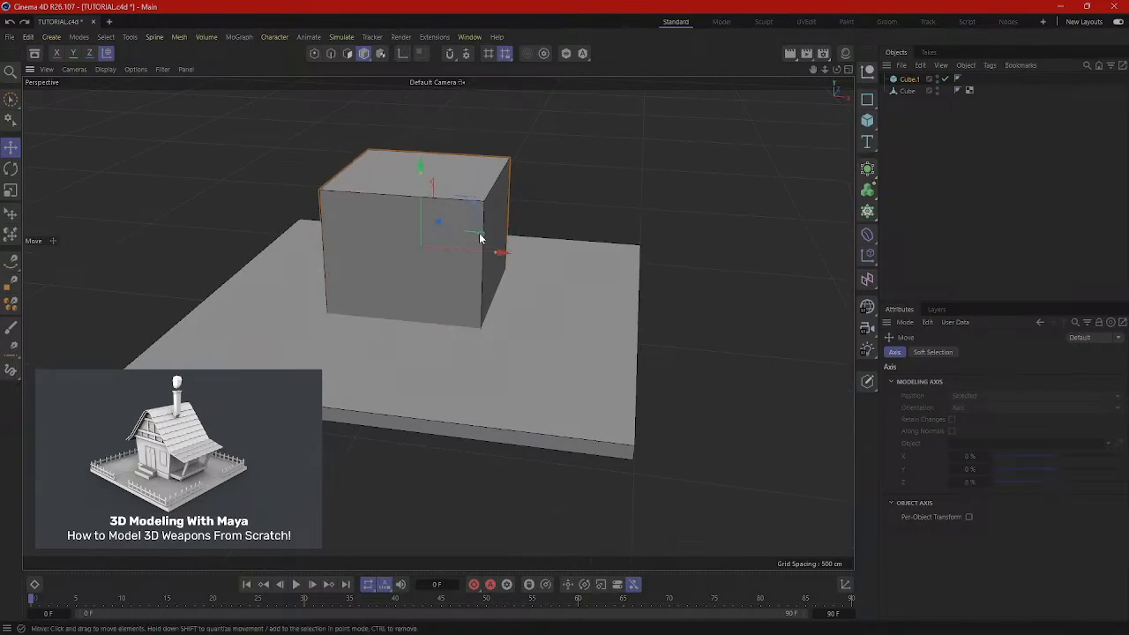
alt+drag(479, 238, 453, 203)
key(ctrl+z)
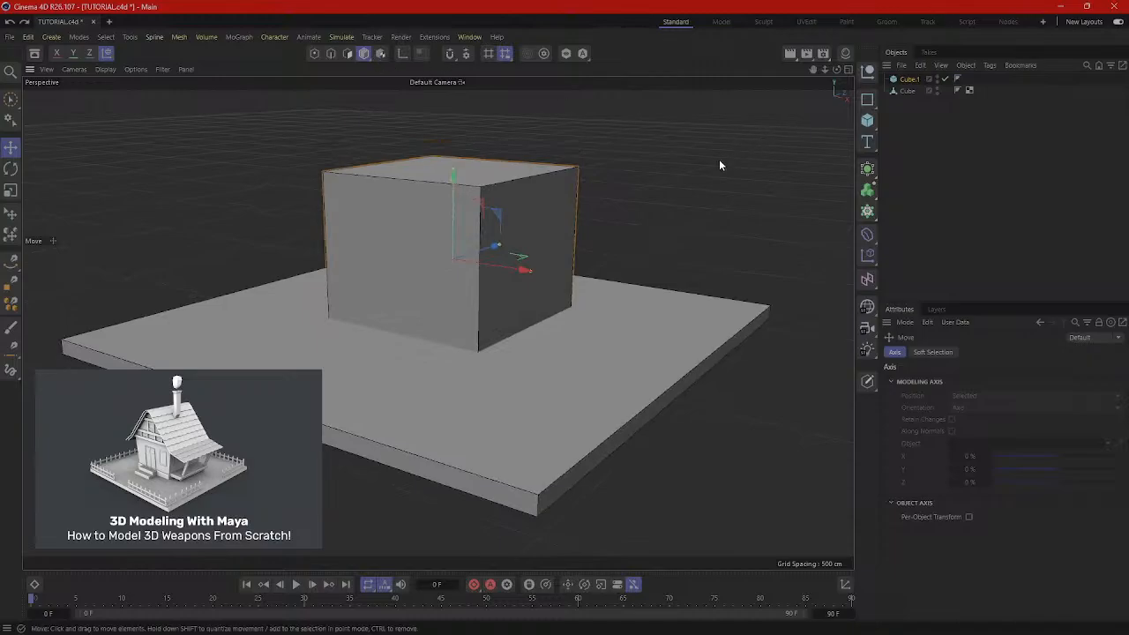
Raise the house body cube along its Y axis to sit on the ground base and make it editable.
alt+drag(563, 265, 593, 303)
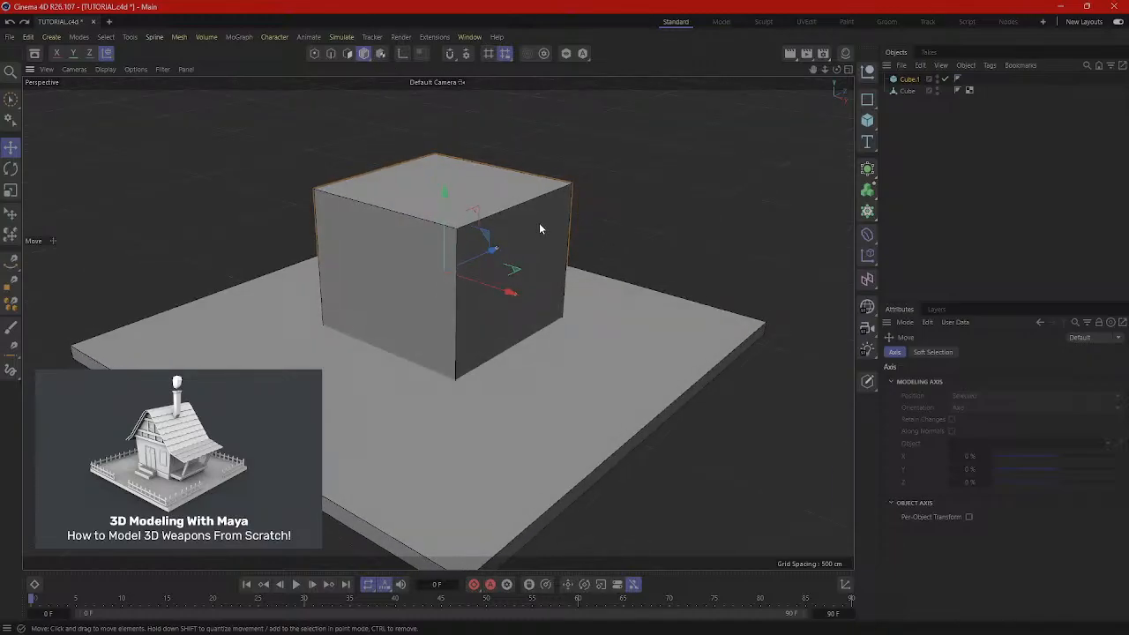
drag(455, 202, 455, 166)
alt+drag(455, 166, 588, 334)
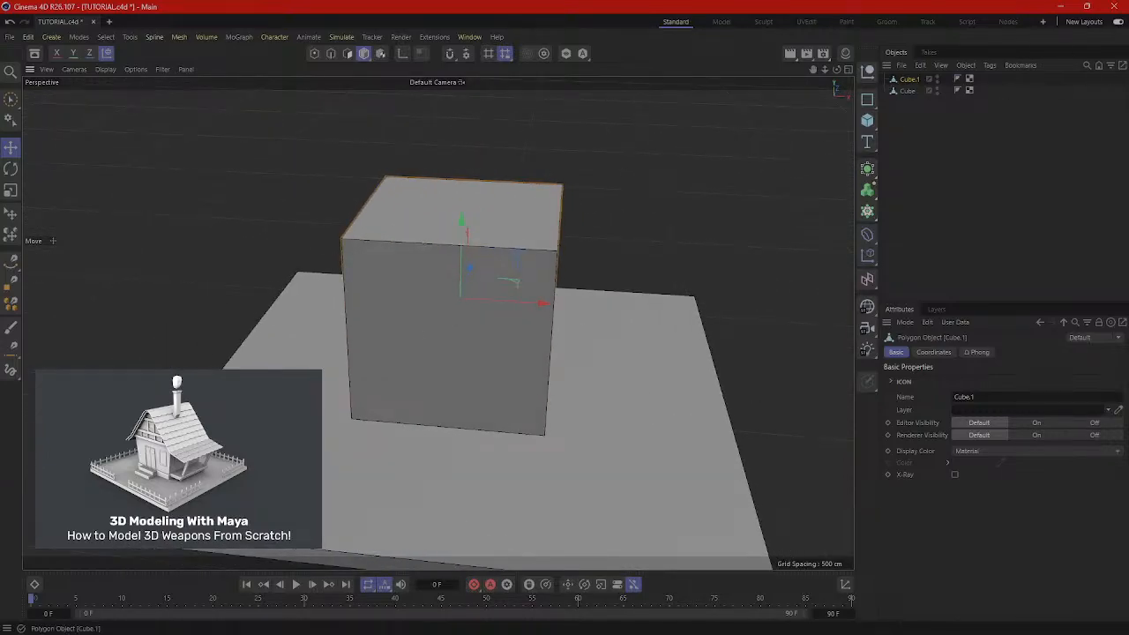
Check the wall height in the reference image and lower the house body's top polygon along Y to shorten the walls.
drag(1128, 88, 599, 96)
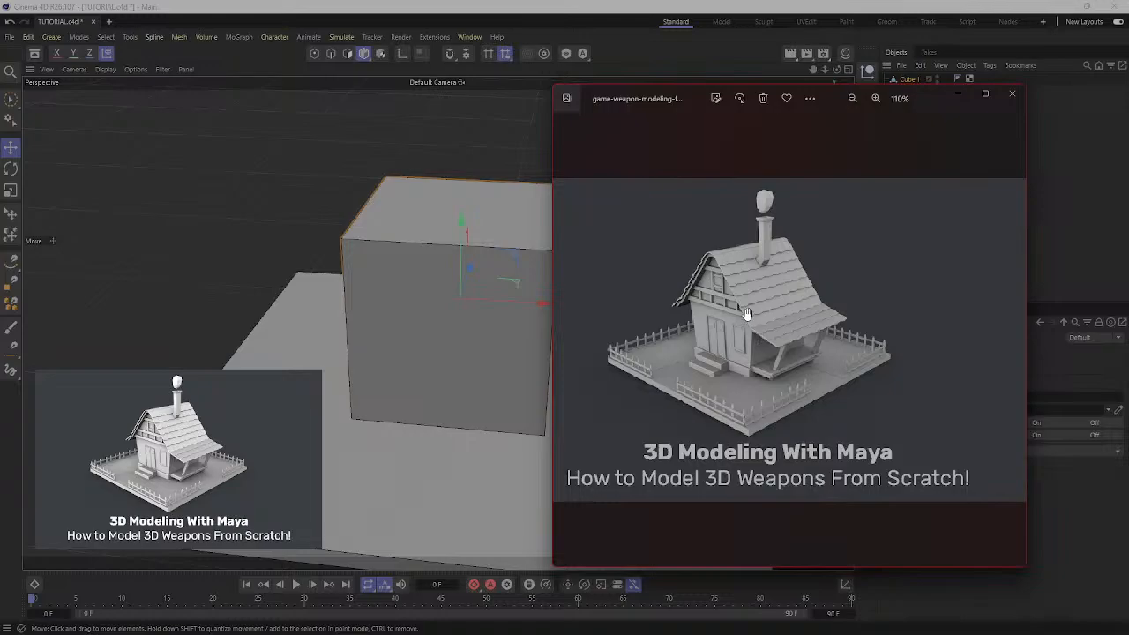
click(957, 95)
alt+drag(494, 251, 533, 286)
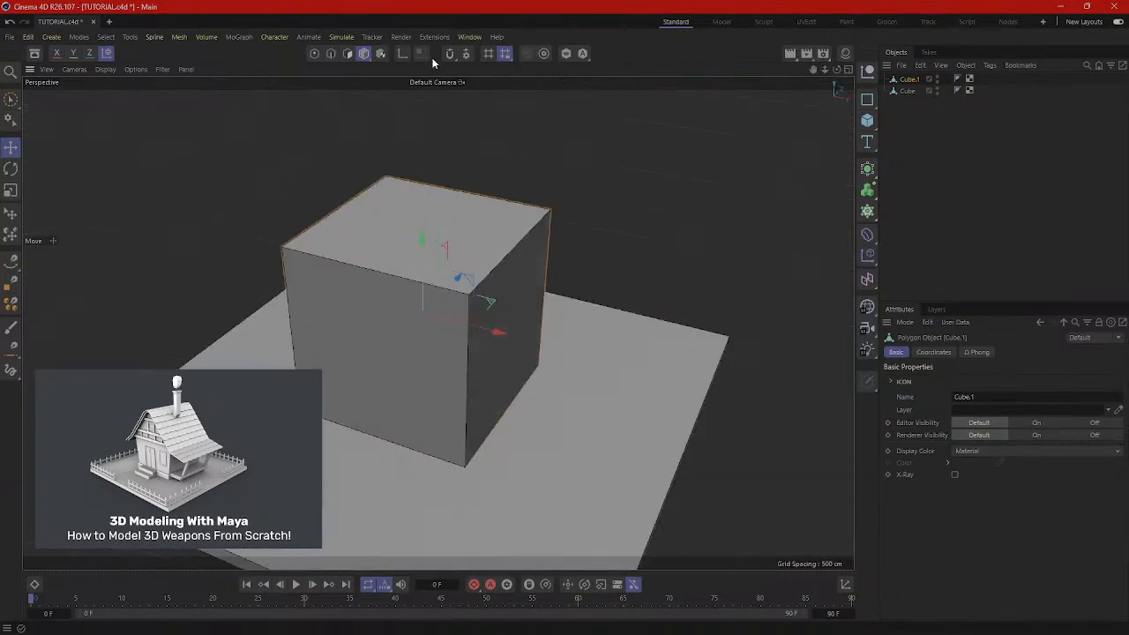
click(347, 53)
click(432, 247)
drag(431, 169, 433, 202)
alt+drag(426, 245, 467, 207)
alt+drag(474, 212, 471, 245)
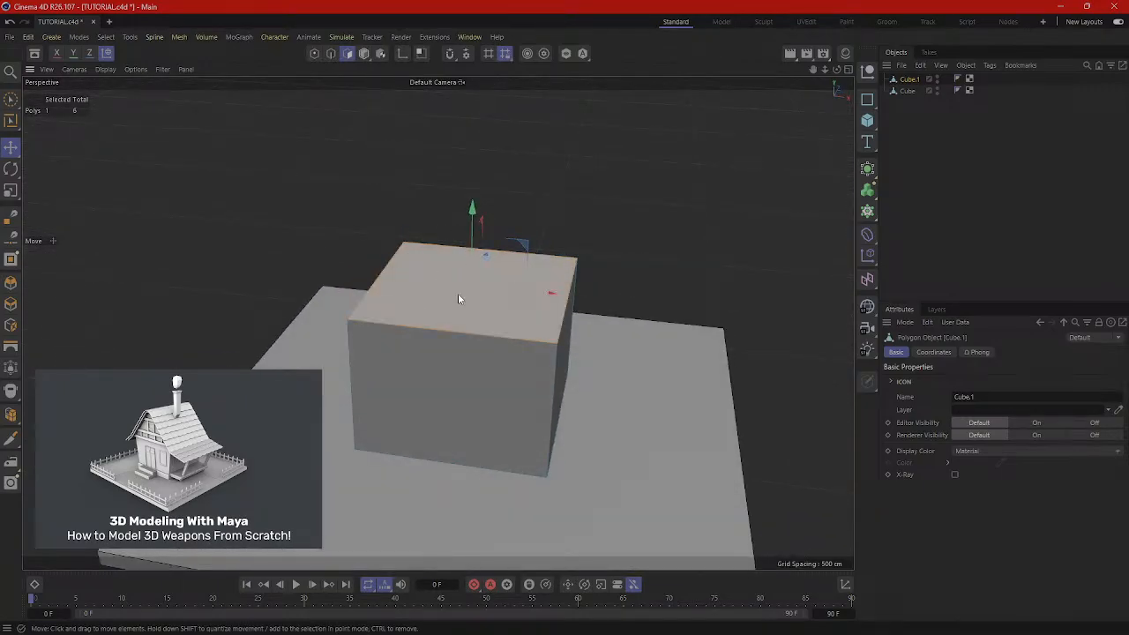
right_click(311, 183)
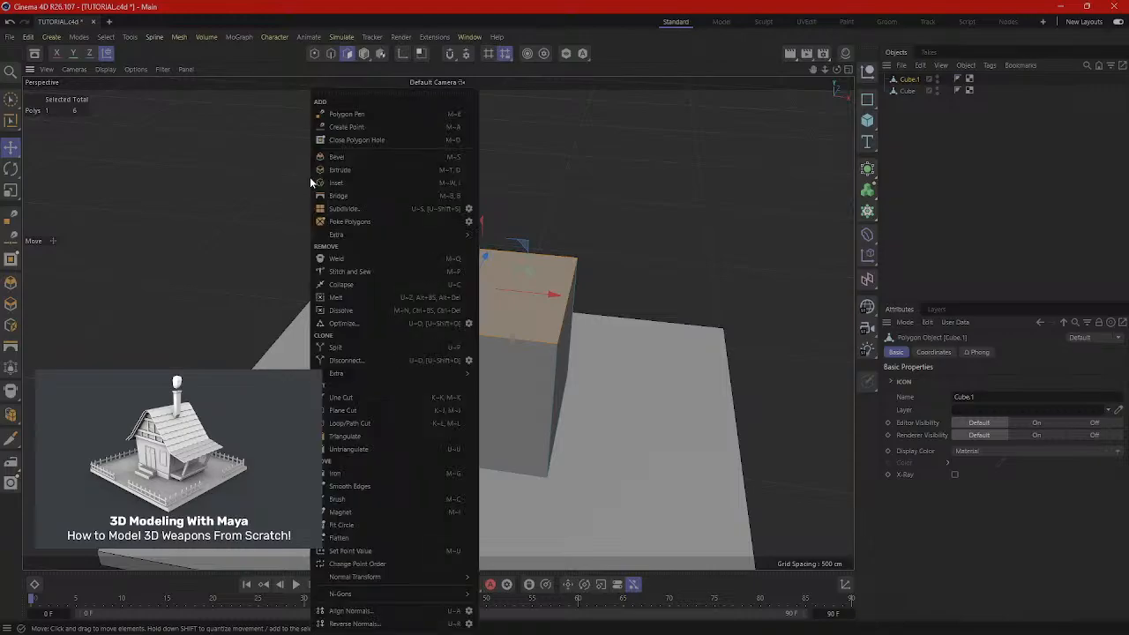
click(379, 171)
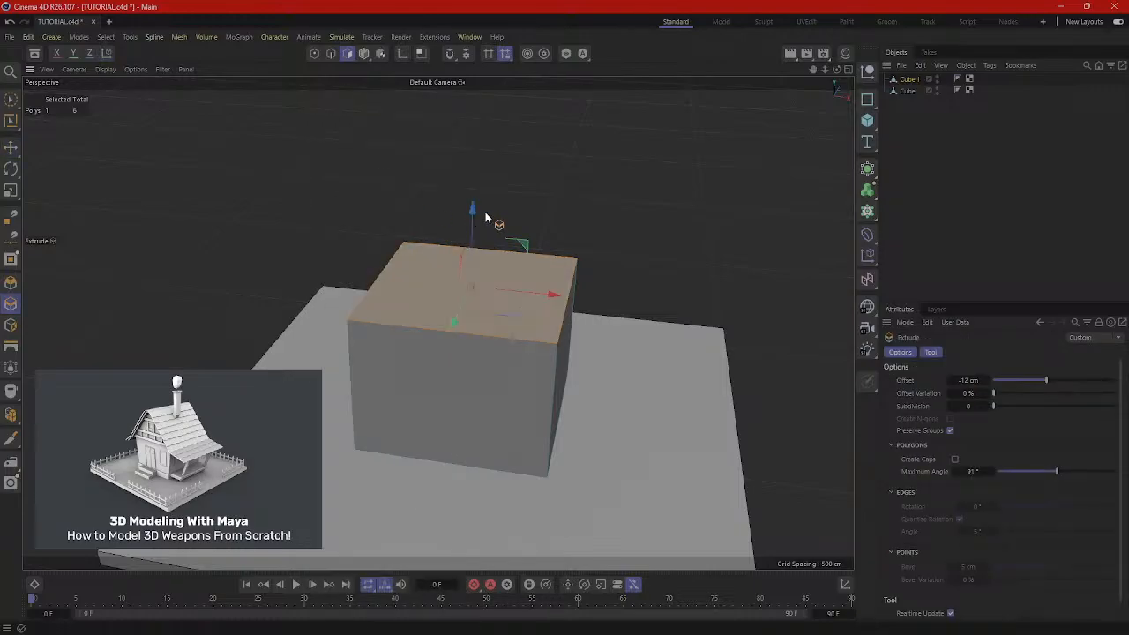
drag(475, 209, 482, 142)
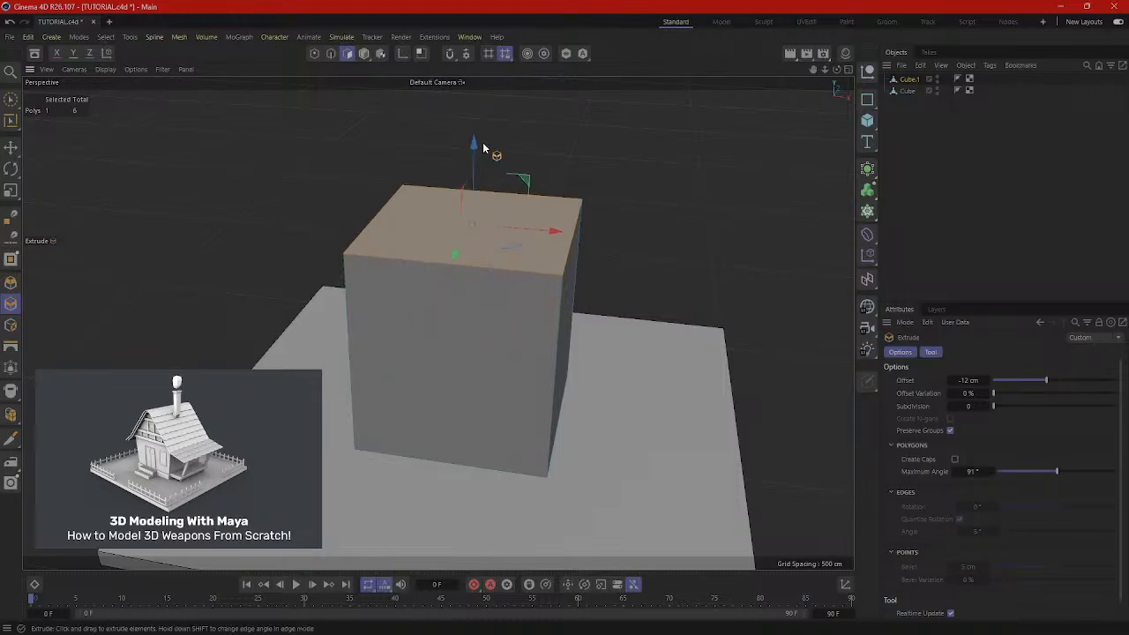
key(ctrl+z)
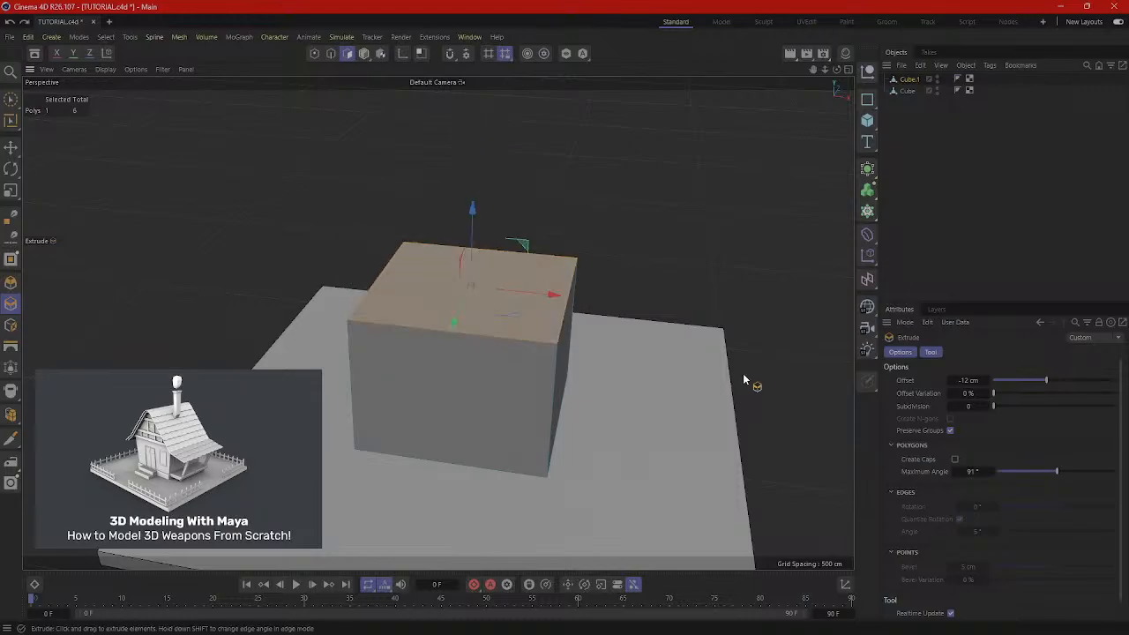
alt+drag(516, 305, 438, 292)
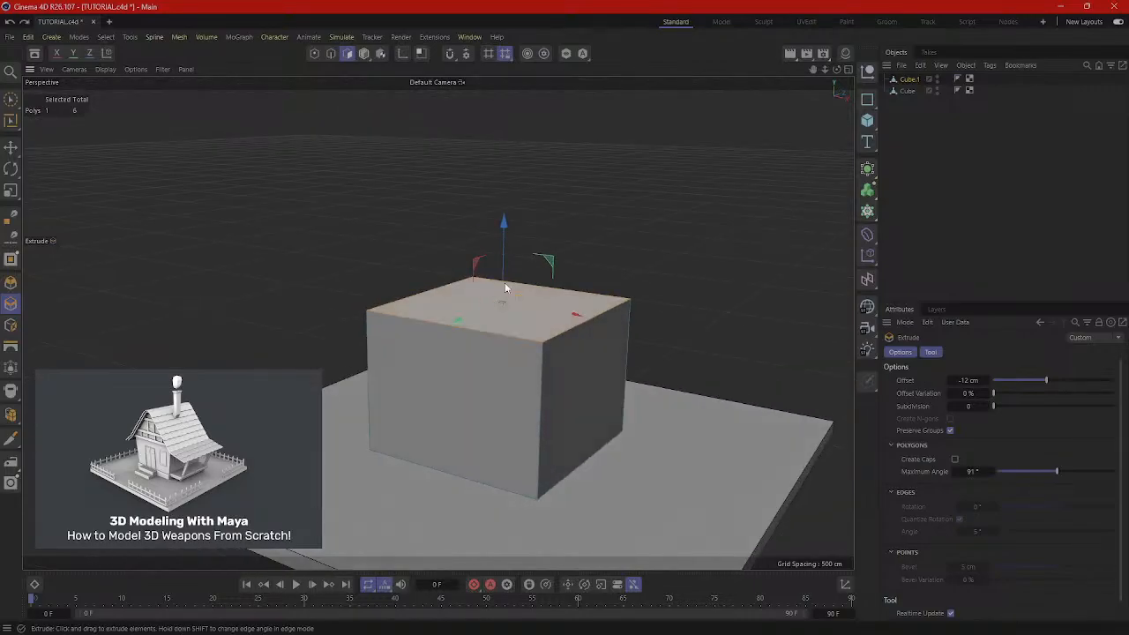
Extrude the house body's top polygon upward with an offset of 154.6 cm for the roof section.
right_click(309, 220)
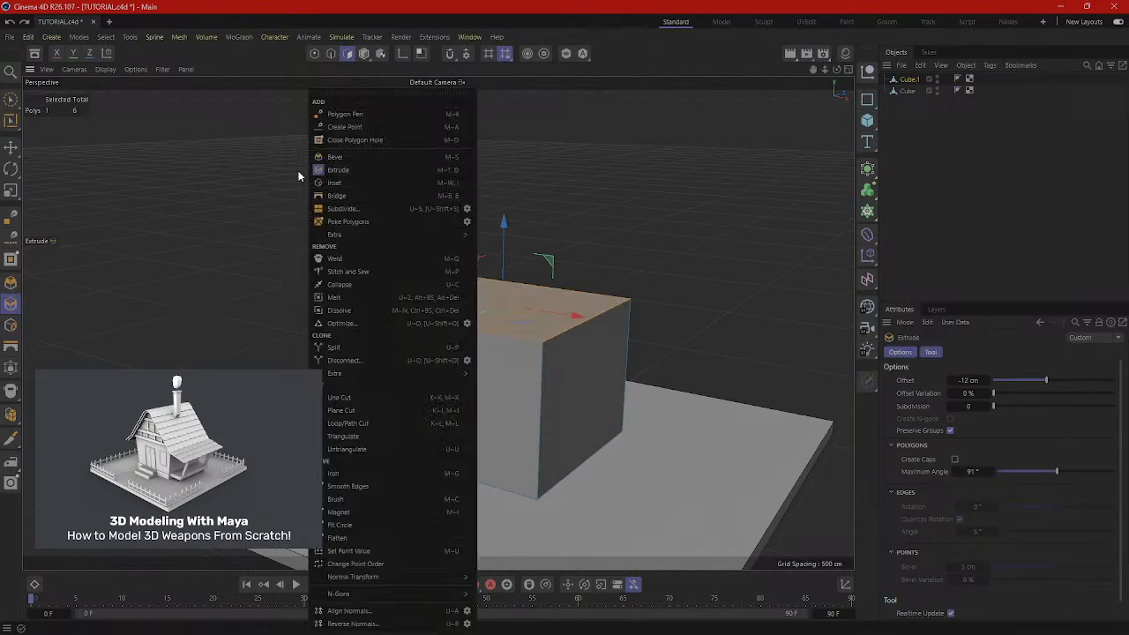
click(350, 170)
alt+drag(439, 273, 489, 272)
alt+drag(560, 383, 561, 345)
drag(965, 379, 1023, 379)
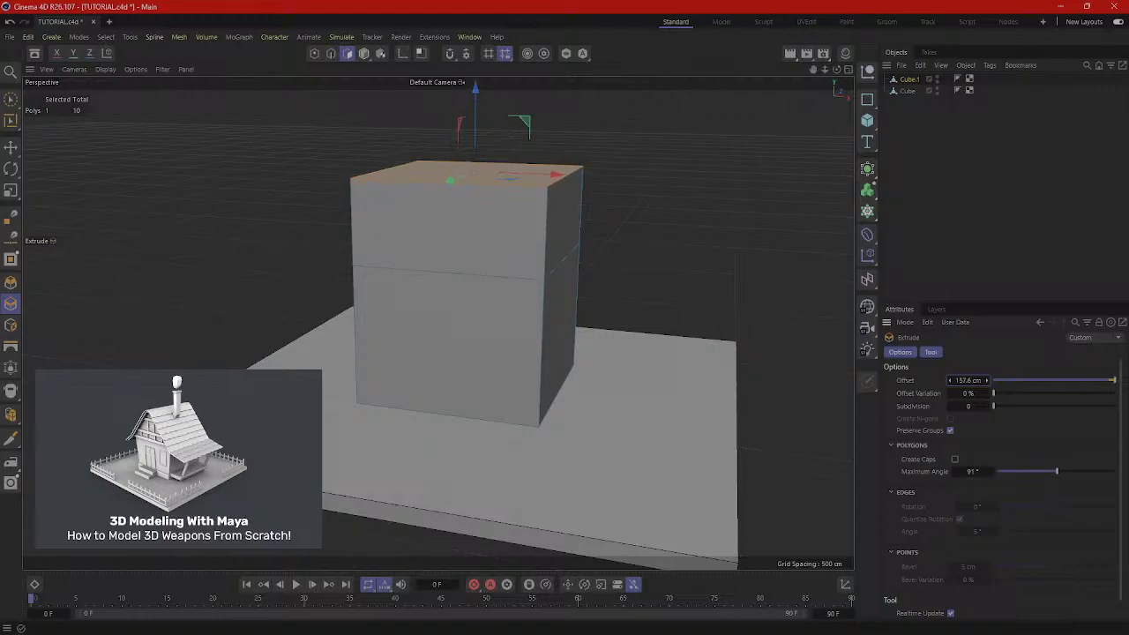
drag(987, 380, 984, 380)
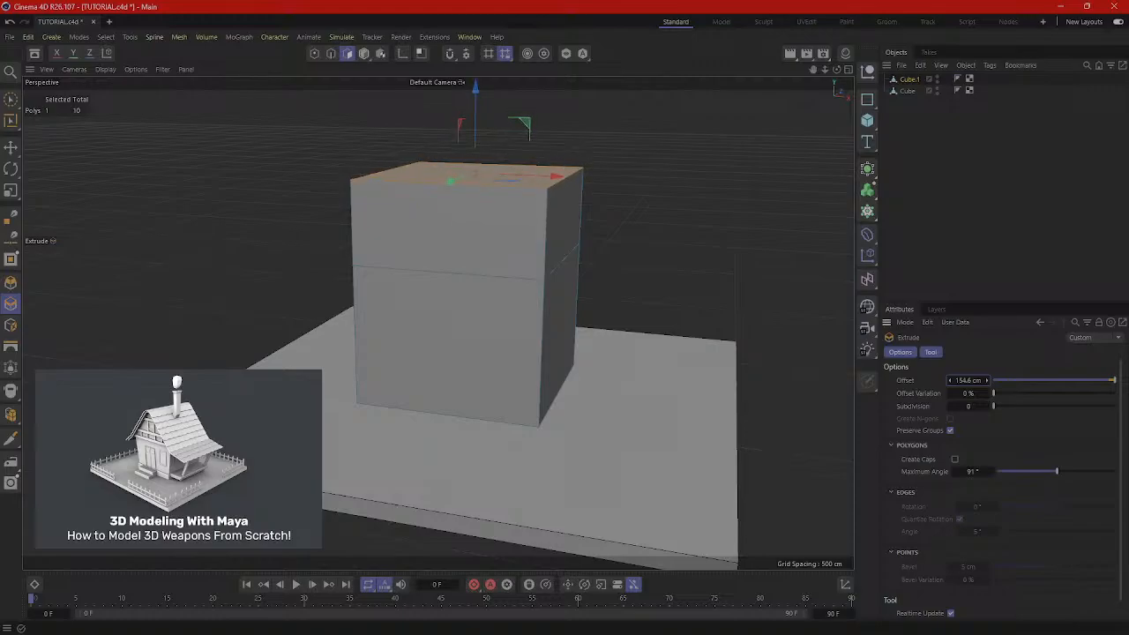
alt+drag(669, 251, 388, 135)
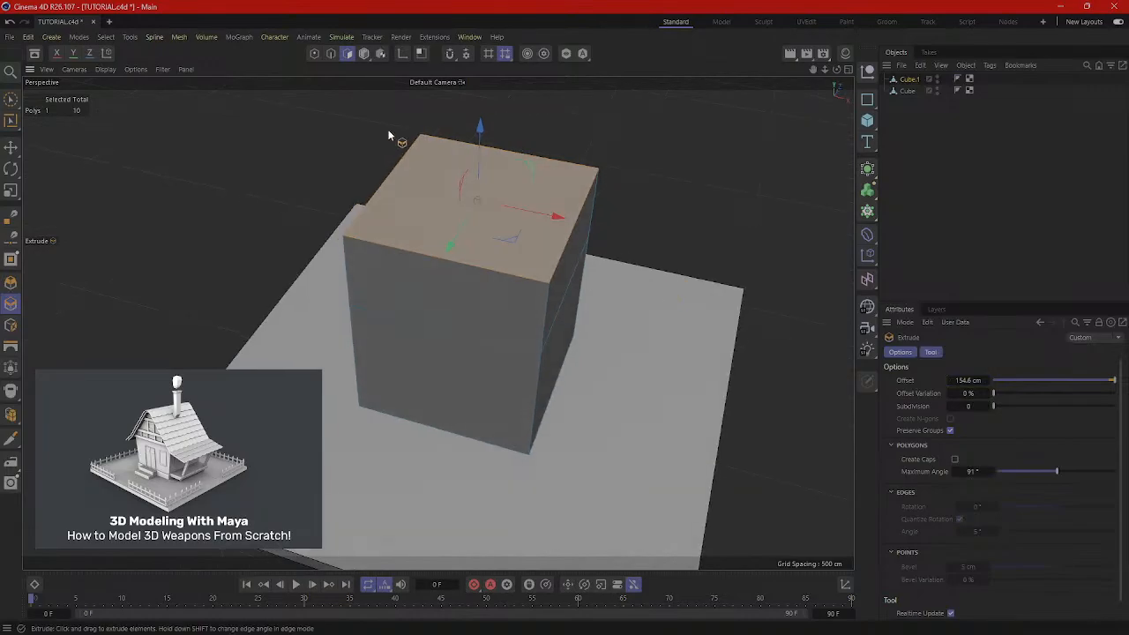
Select the two opposite side edges of the top face and scale them together along X to about 13% as a narrow roof ridge.
click(330, 55)
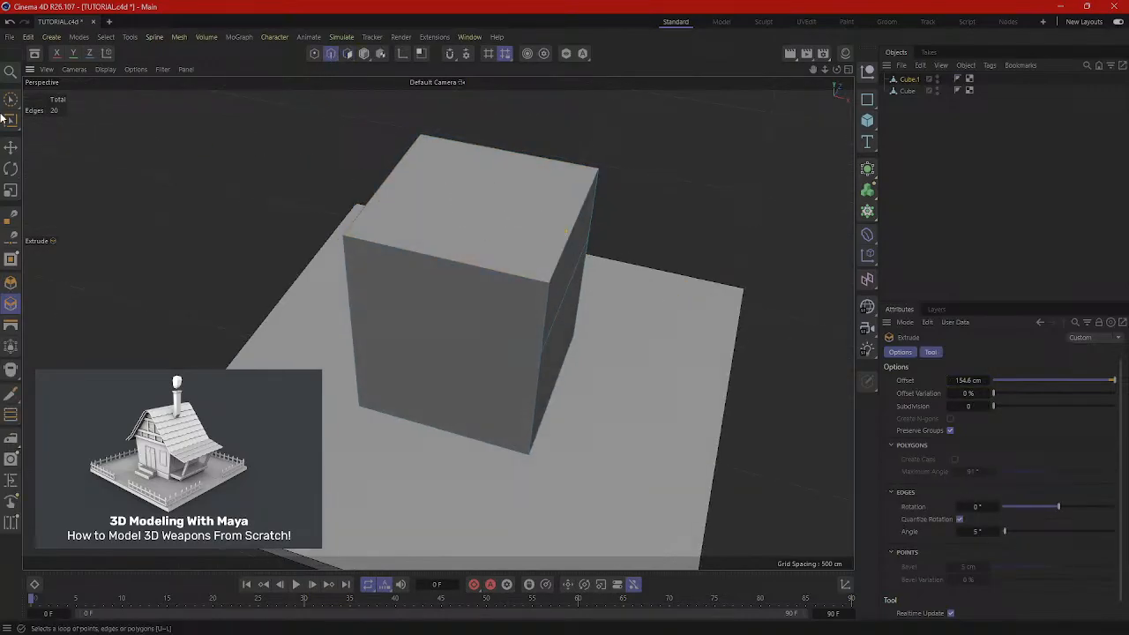
click(11, 147)
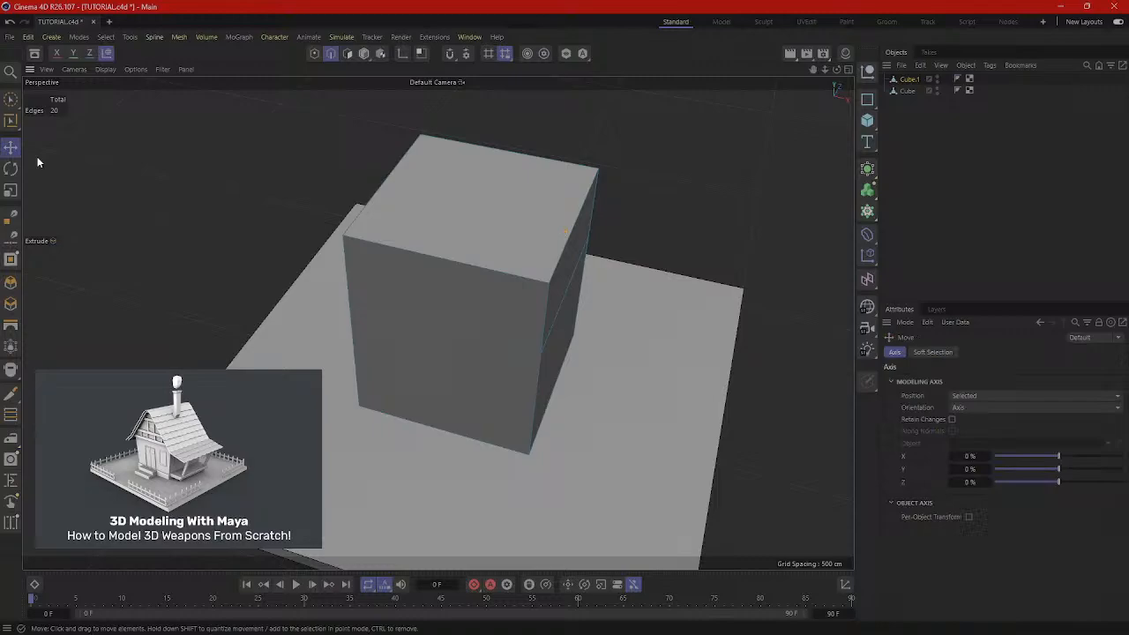
shift+click(373, 199)
mouse_move(417, 220)
alt+mouse_down()
mouse_move(433, 202)
mouse_move(417, 195)
mouse_move(434, 210)
mouse_move(423, 223)
alt+mouse_up()
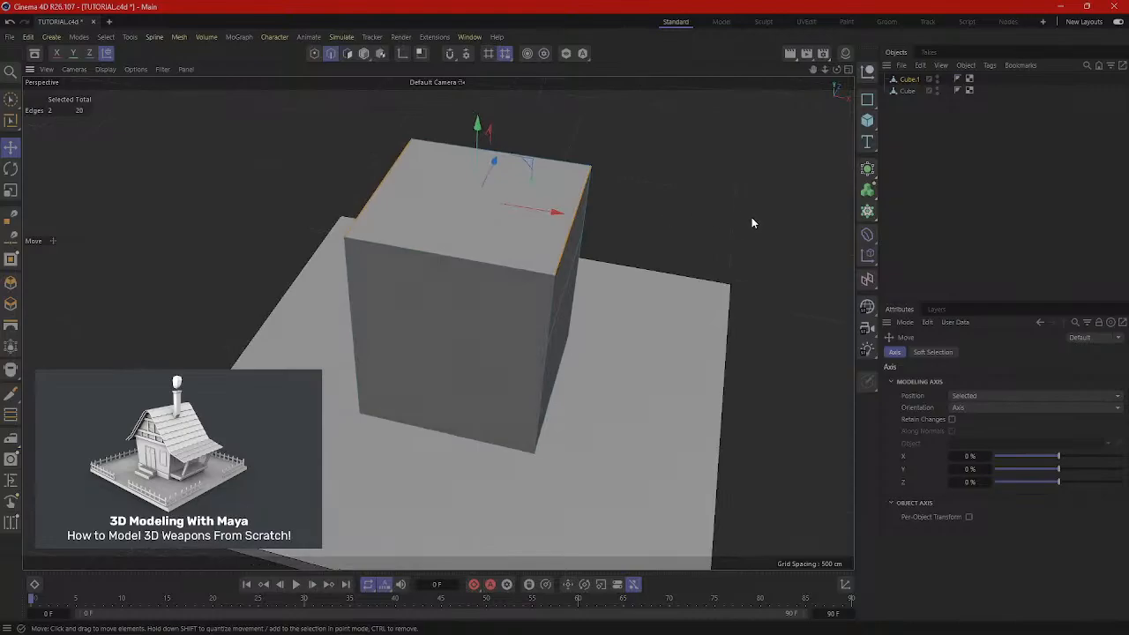
key(t)
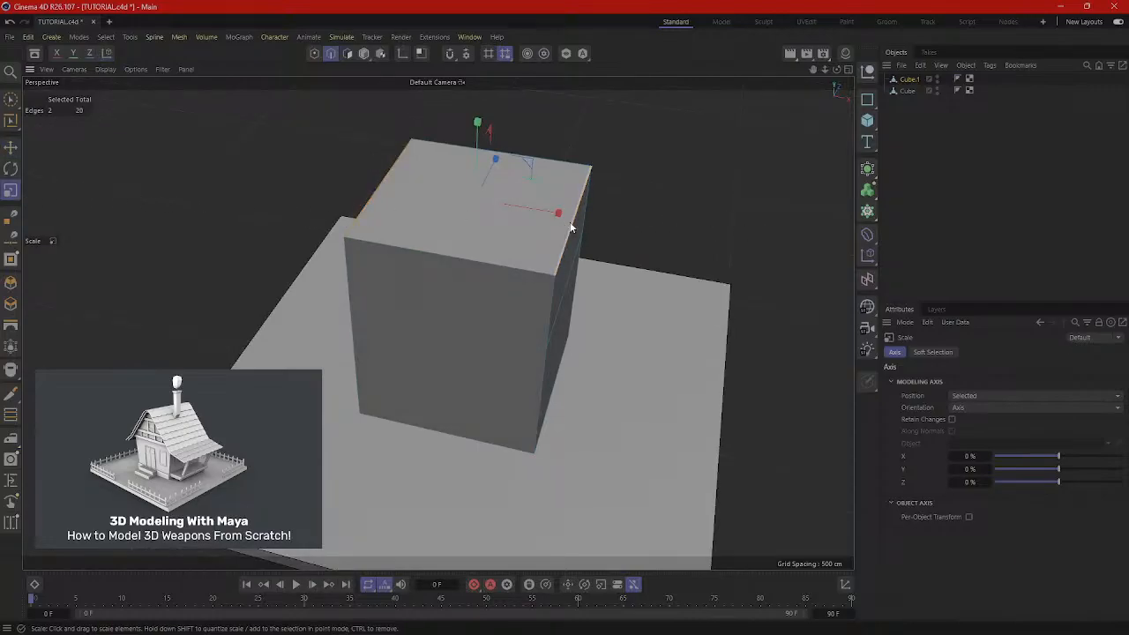
drag(744, 188, 689, 189)
key(ctrl+z)
alt+drag(687, 246, 711, 252)
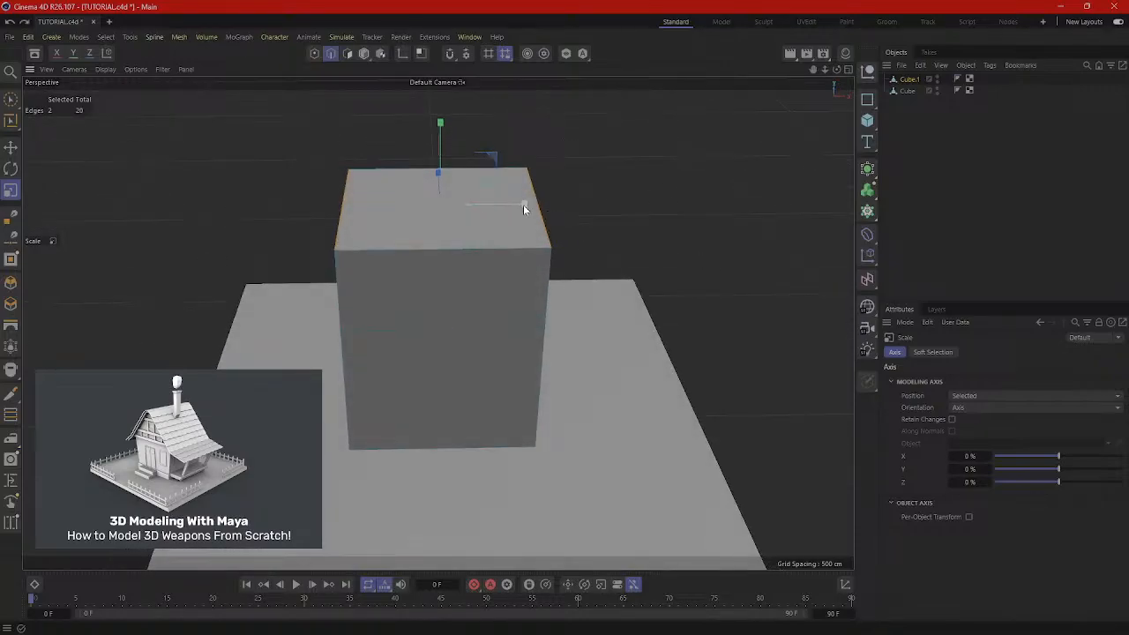
drag(522, 205, 451, 208)
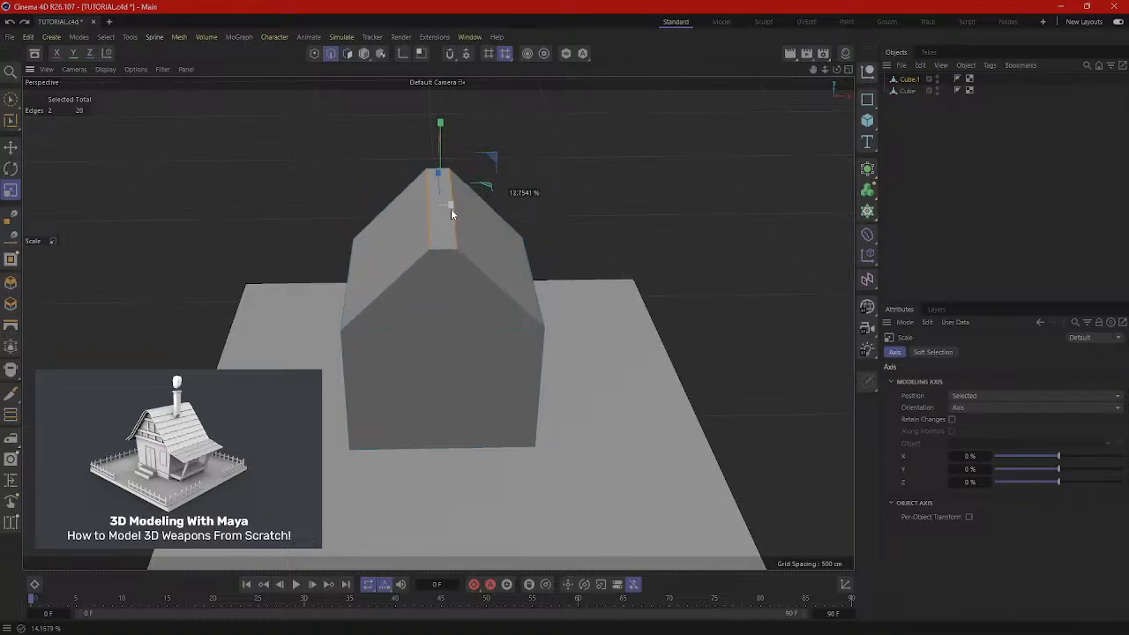
alt+drag(461, 270, 497, 361)
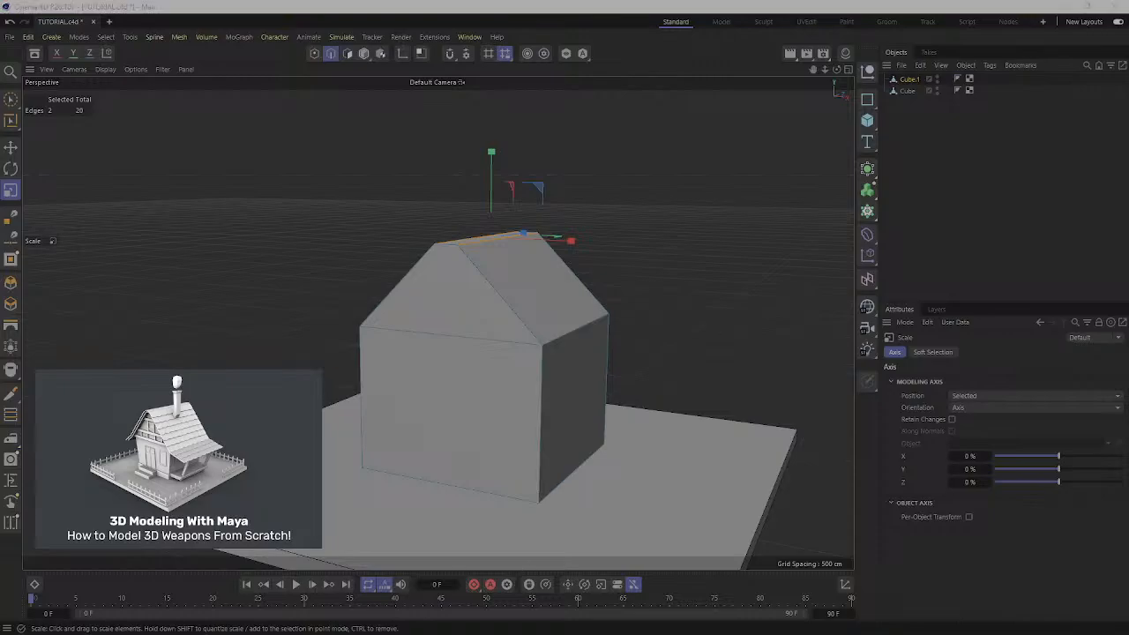
Bring up the house reference image beside the model and examine its roof and walls enlarged.
scroll(738, 334, up, 5)
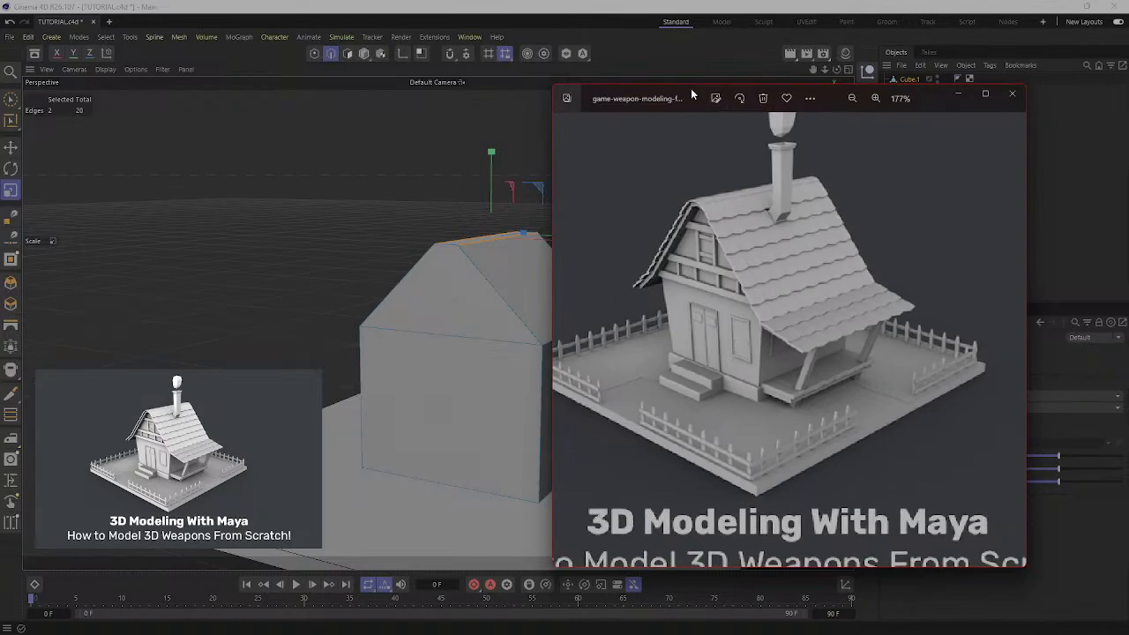
drag(690, 89, 774, 113)
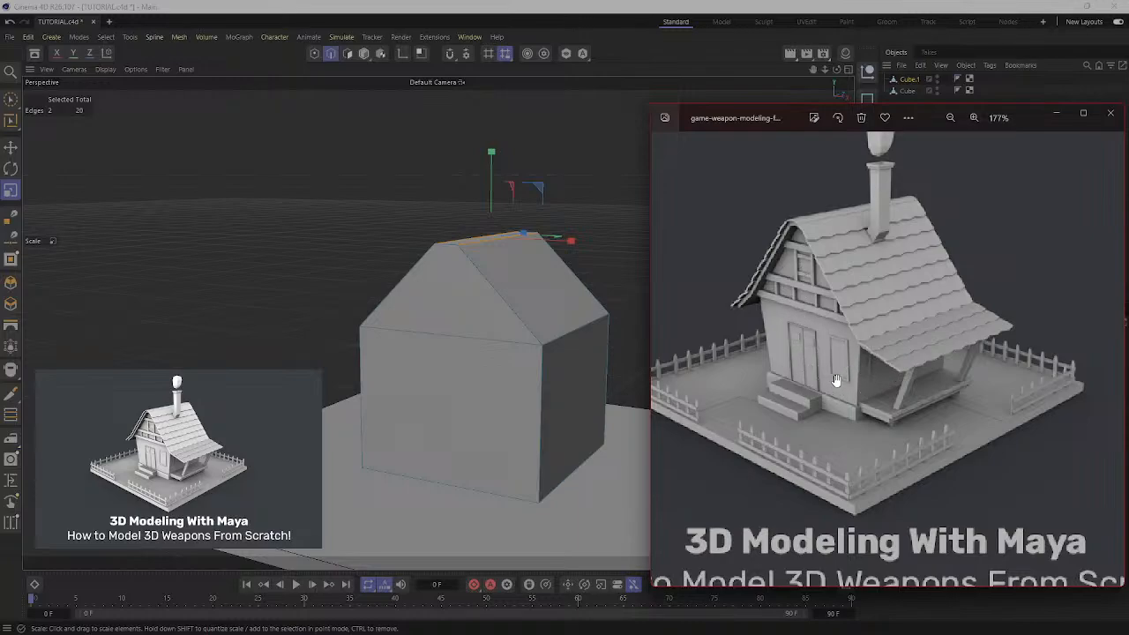
Examine the front gable's timber trim enlarged in the reference image and move the picture off the model.
scroll(835, 405, up, 5)
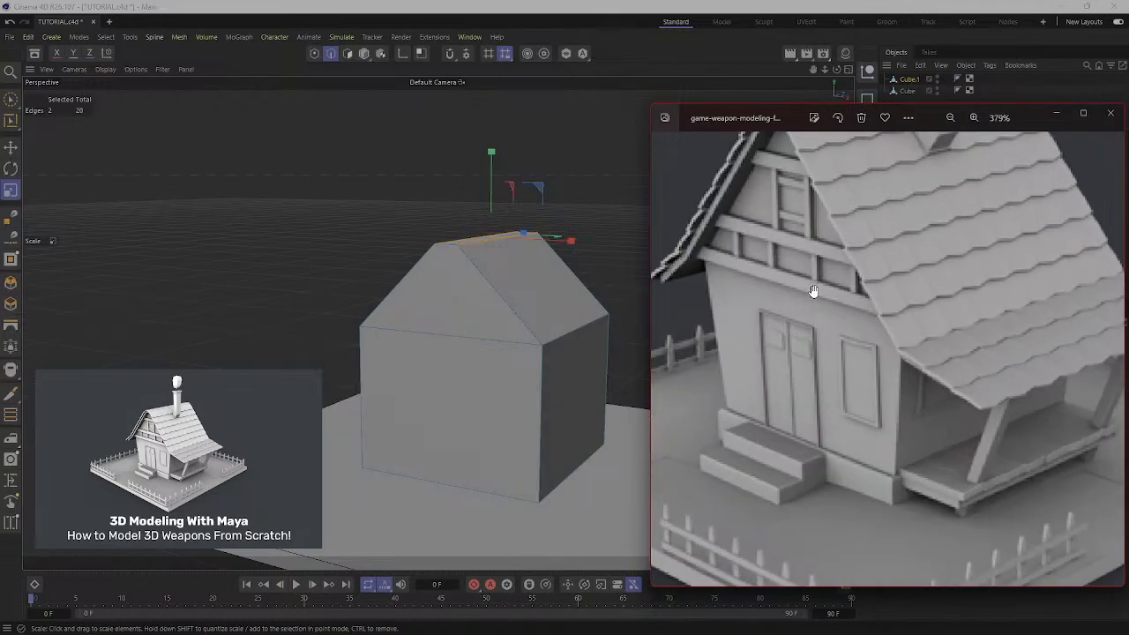
scroll(789, 282, down, 6)
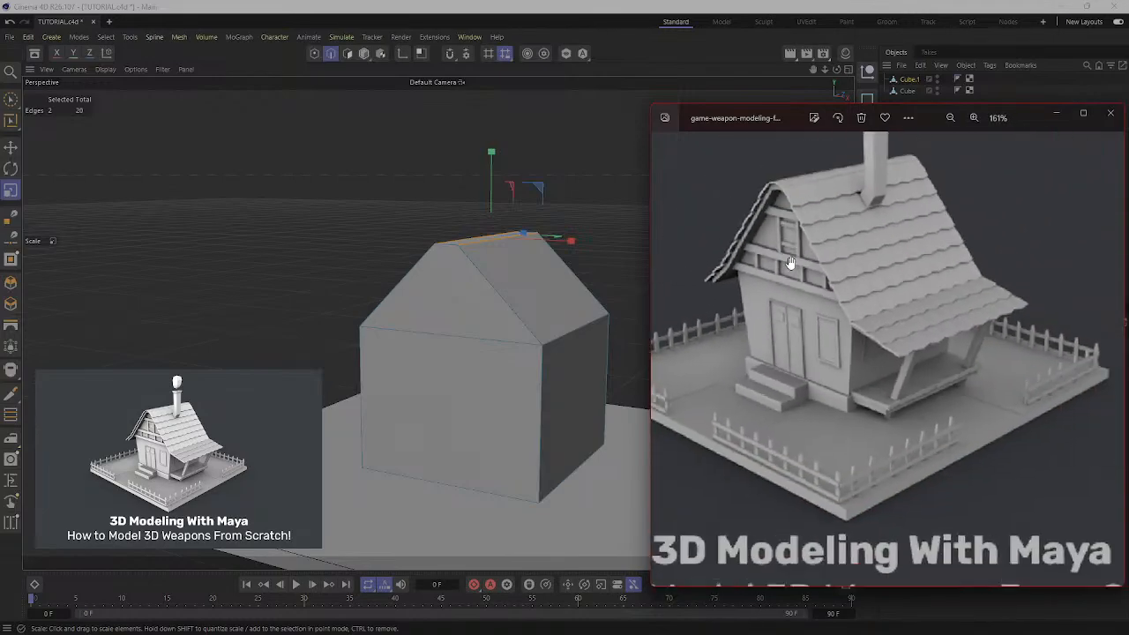
drag(774, 122, 0, 141)
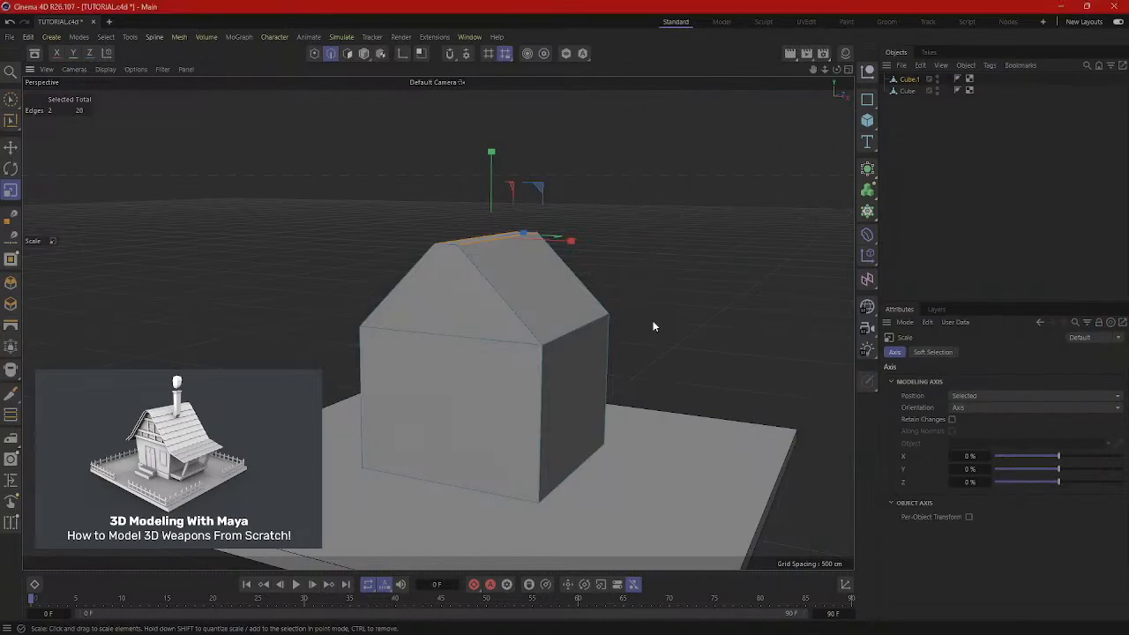
Add a cube primitive, raise it to roof height and move it forward in front of the house body.
mouse_move(655, 323)
alt+mouse_down()
mouse_move(637, 350)
mouse_move(650, 352)
mouse_move(697, 256)
alt+mouse_up()
click(716, 217)
click(867, 120)
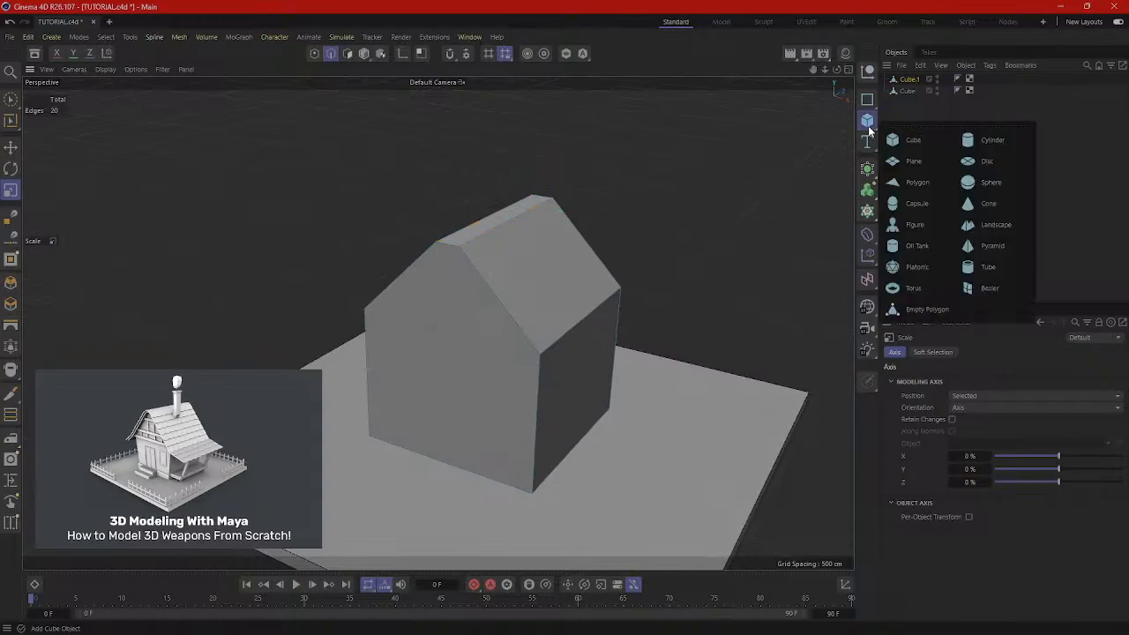
click(908, 140)
key(e)
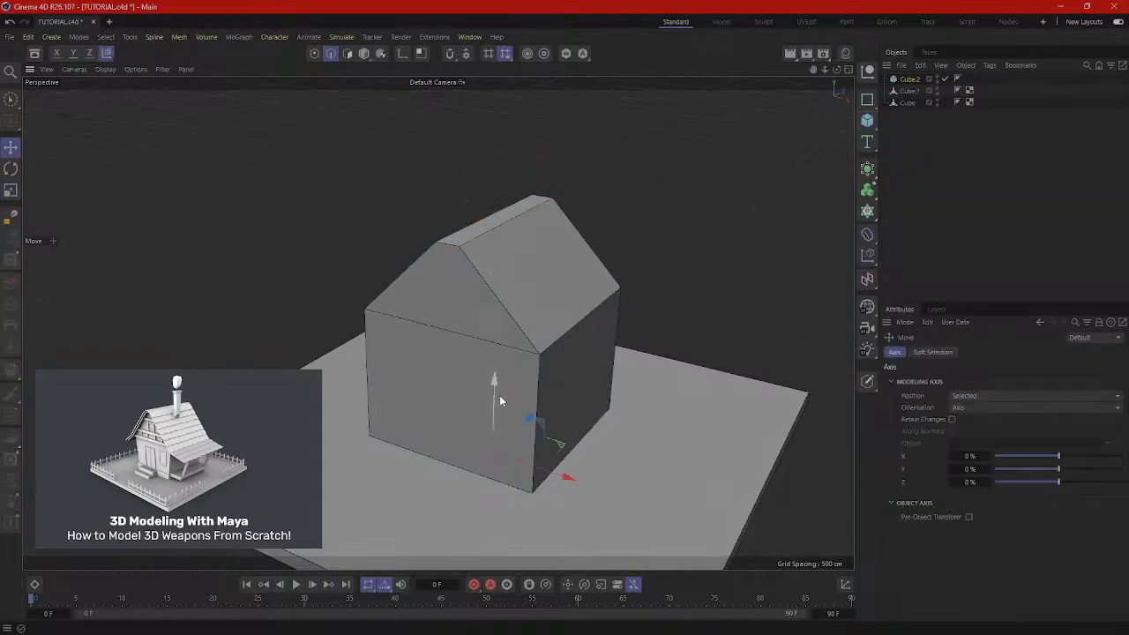
drag(499, 395, 516, 226)
drag(535, 276, 457, 319)
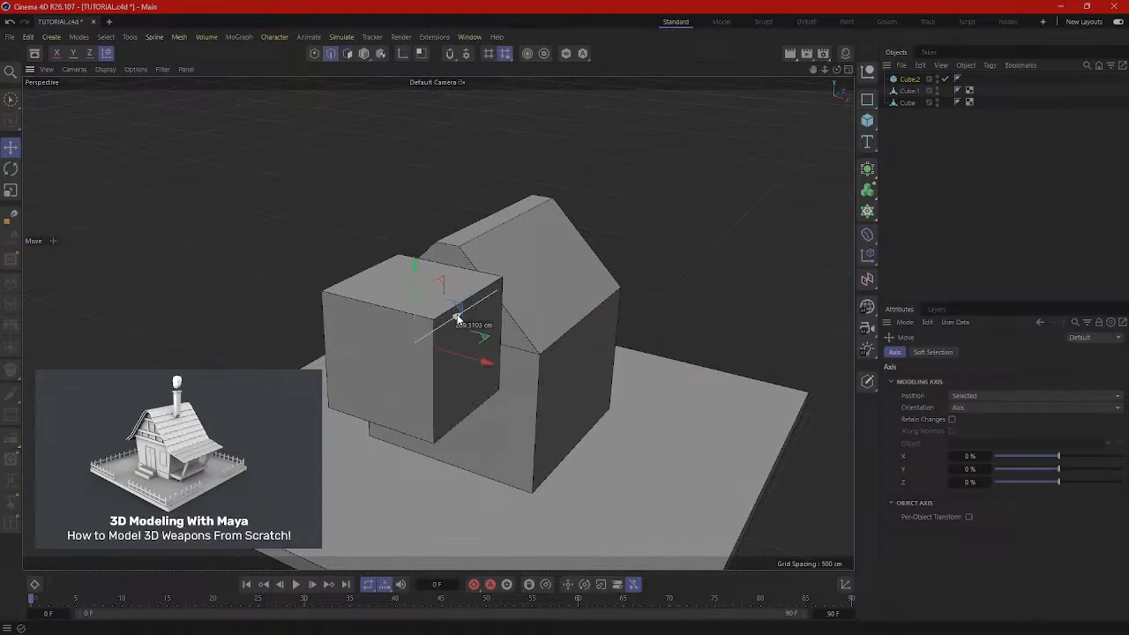
Scale the new cube down uniformly to a small block at the gable's base and make it editable.
click(910, 79)
alt+drag(610, 394, 603, 384)
key(r)
key(t)
drag(436, 284, 570, 348)
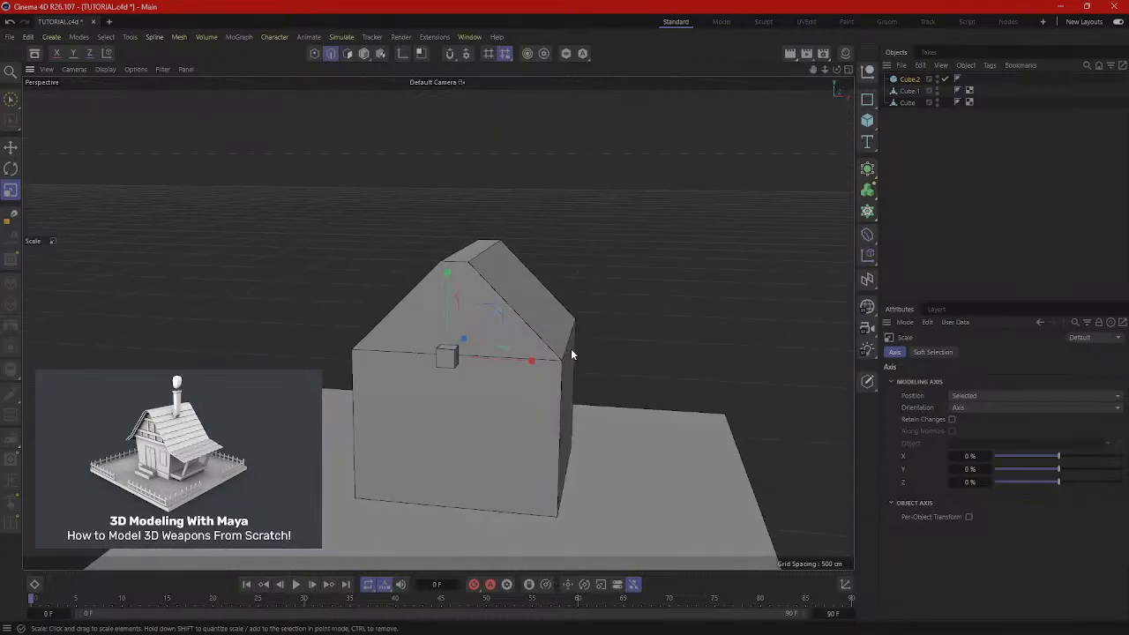
key(c)
scroll(454, 382, up, 6)
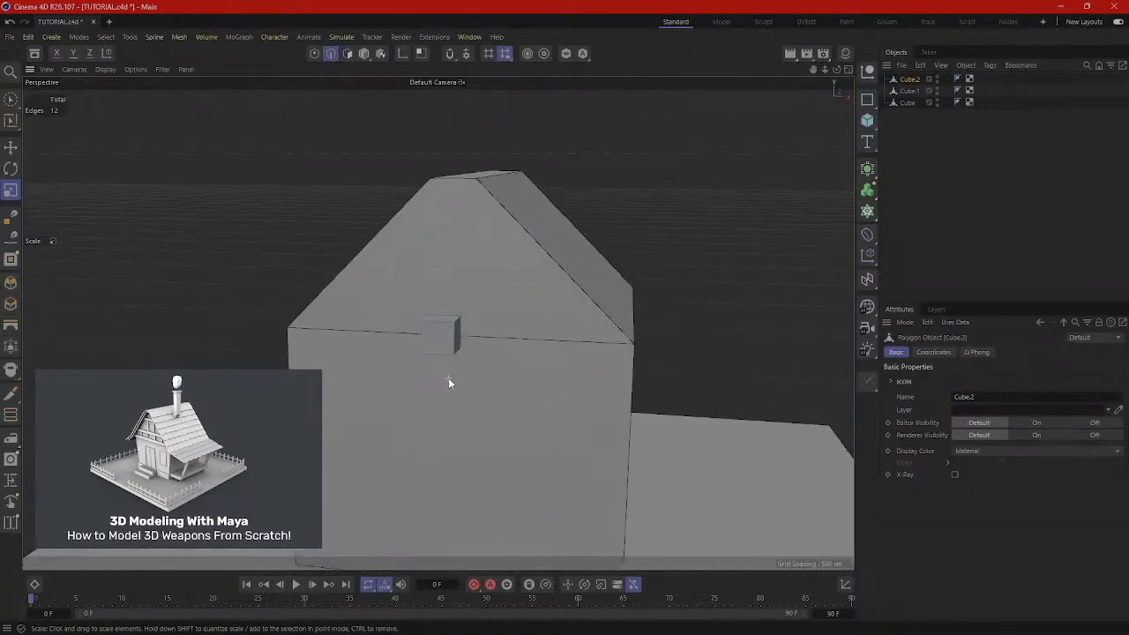
Select all edges of the small block and stretch them along X into a long beam.
alt+drag(445, 376, 409, 381)
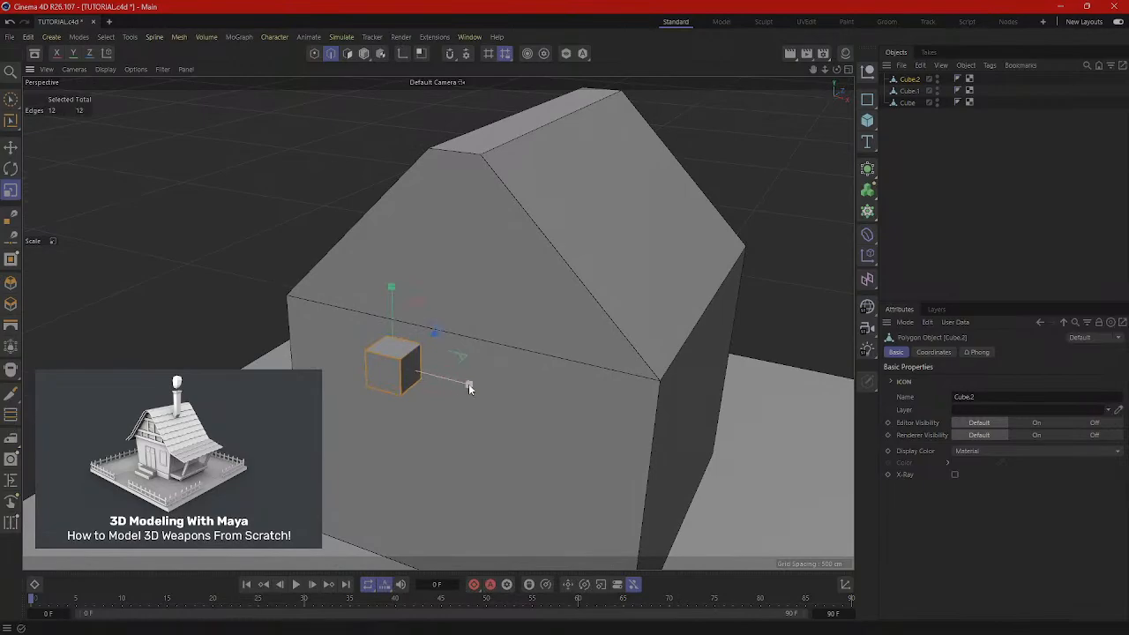
drag(478, 391, 284, 353)
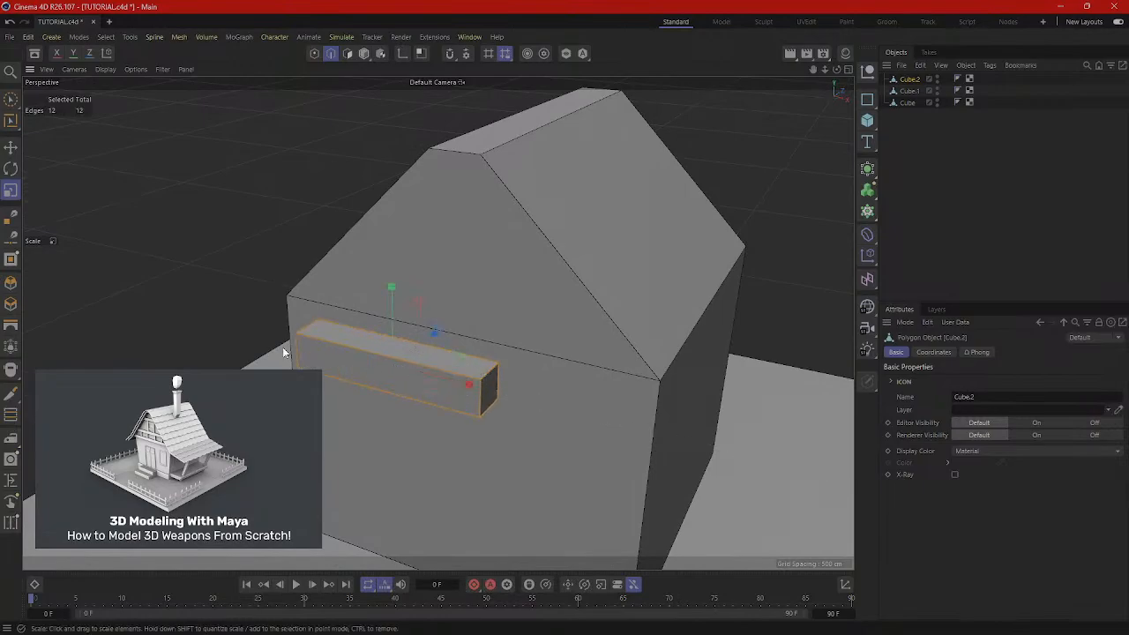
drag(535, 389, 600, 402)
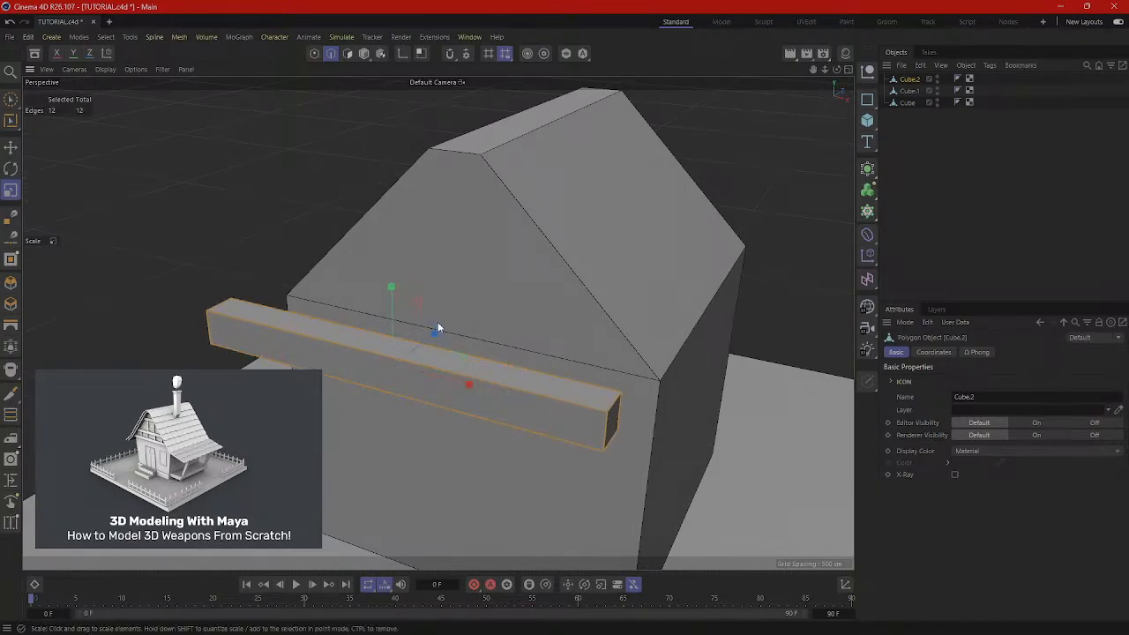
Scale the beam down uniformly for a thinner section and stretch it again along X.
key(r)
key(t)
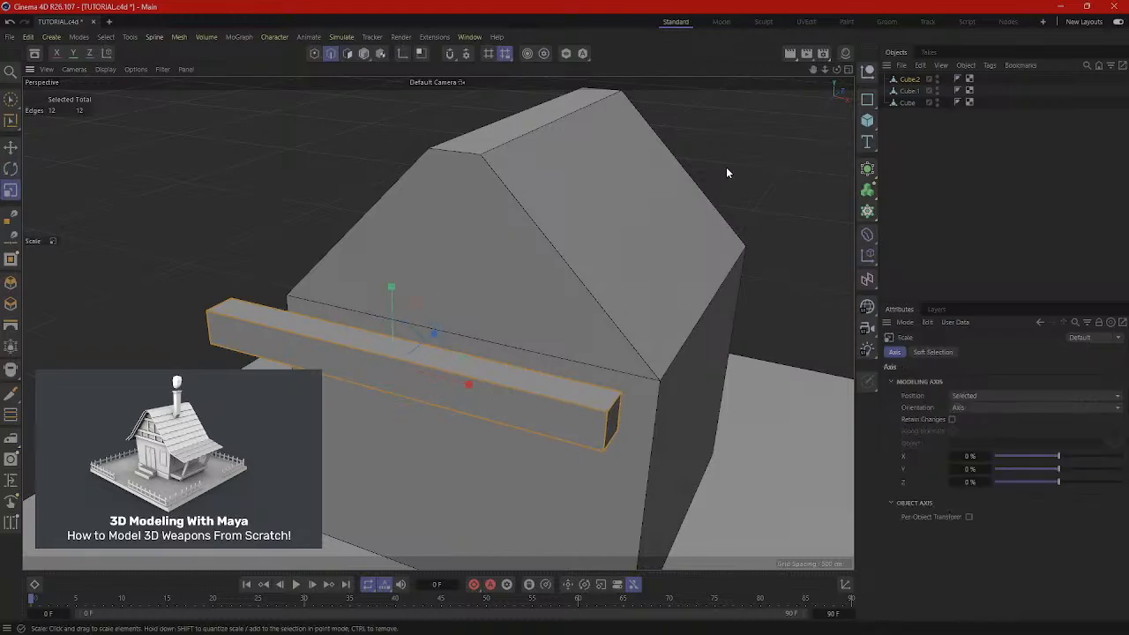
drag(745, 152, 510, 353)
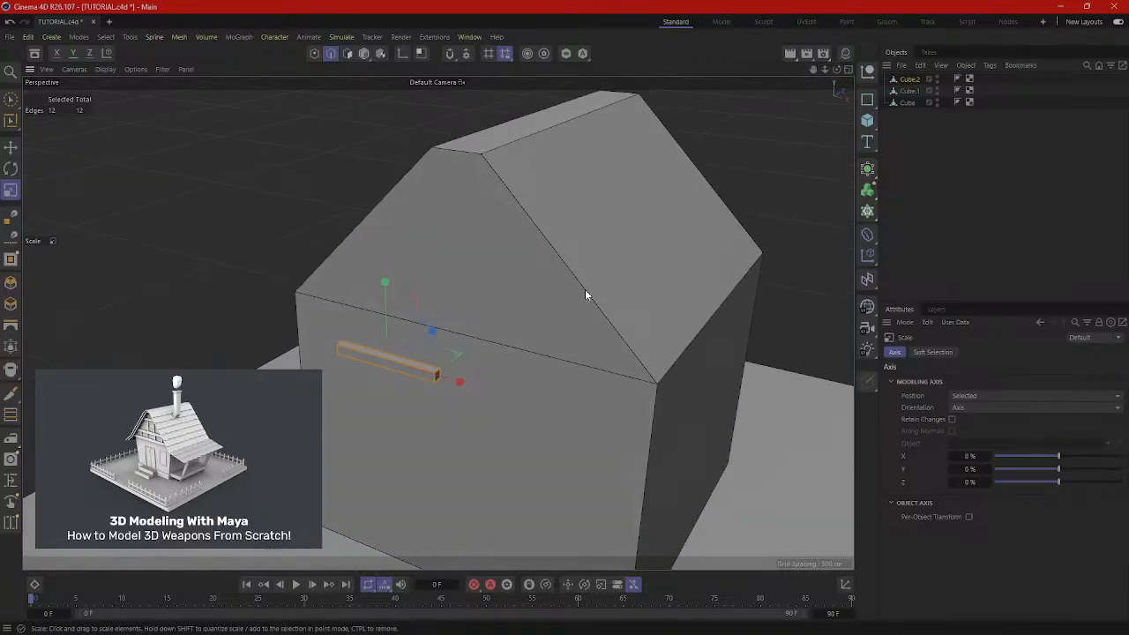
drag(459, 381, 574, 406)
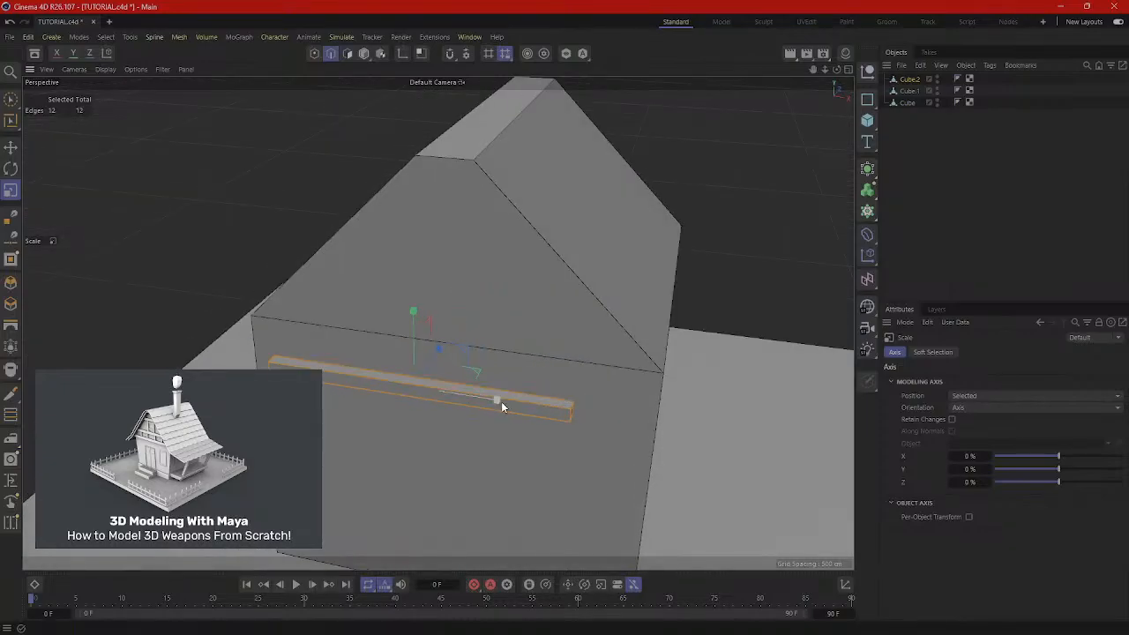
Place the beam just above the gable's lower edge, spanning the front wall's width, and adjust its thickness along Y.
drag(499, 401, 423, 378)
key(e)
drag(517, 358, 584, 391)
key(r)
key(t)
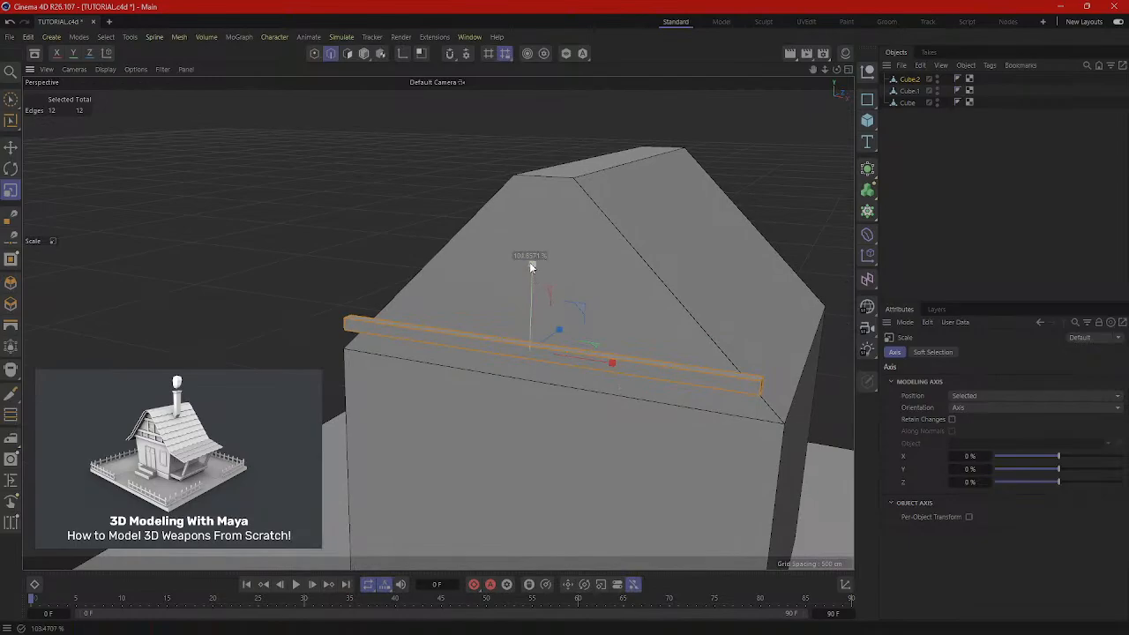
drag(539, 243, 537, 246)
Select all the beam's edges and move them along Z against the front of the house.
click(260, 255)
alt+drag(421, 358, 516, 430)
key(e)
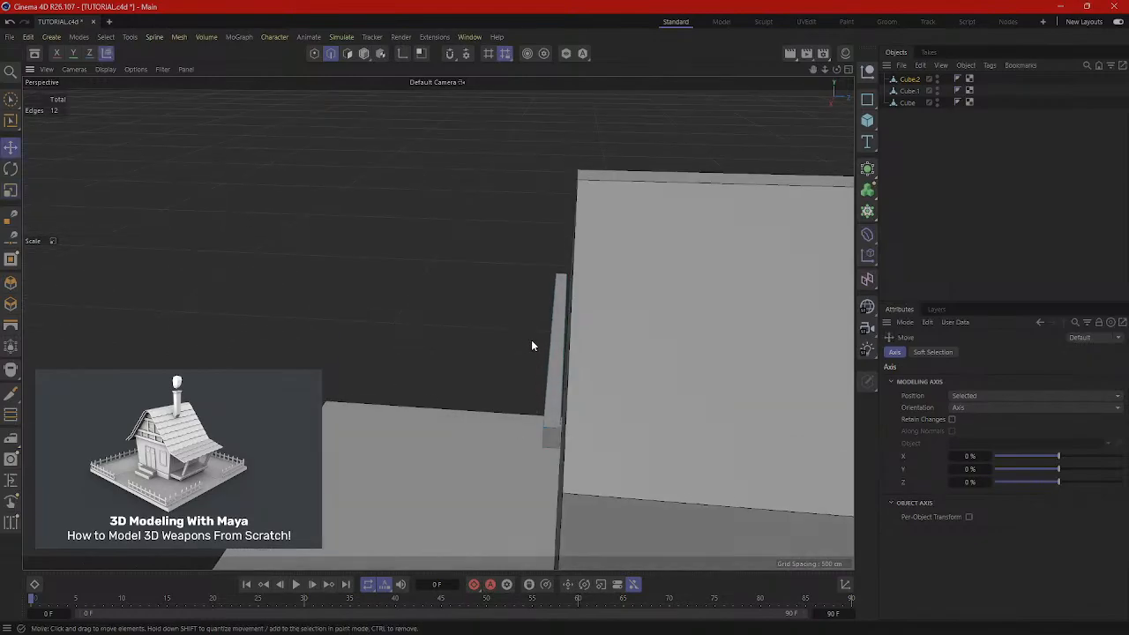
key(ctrl+a)
drag(587, 344, 621, 353)
alt+drag(432, 360, 468, 386)
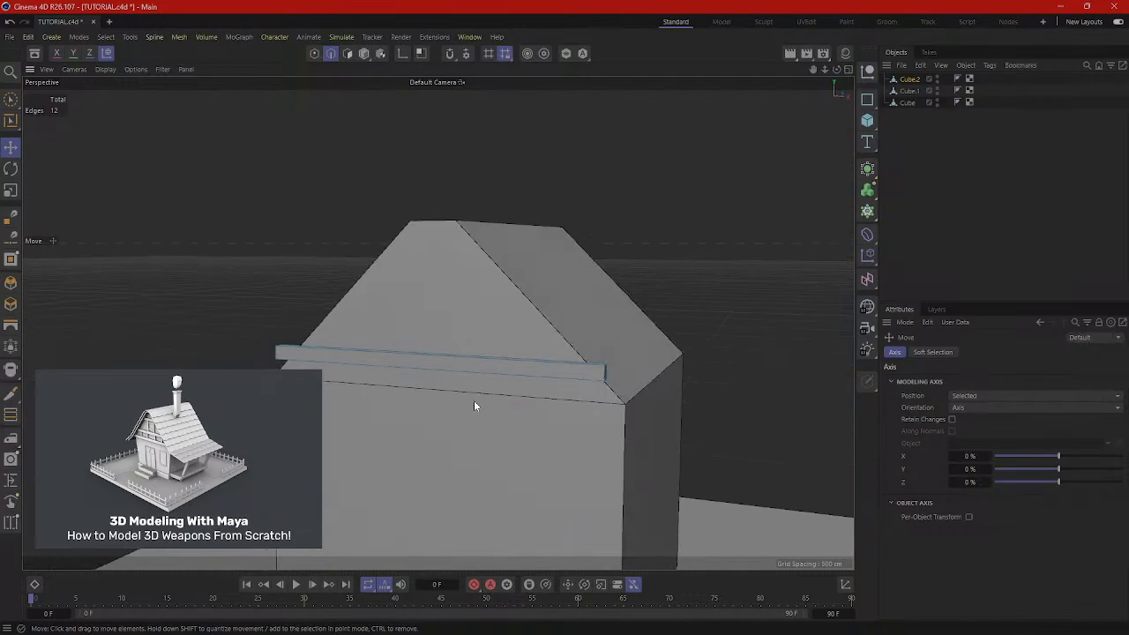
Check the gable trim in the reference image and lower the beam along Y onto the seam between front wall and gable.
click(457, 369)
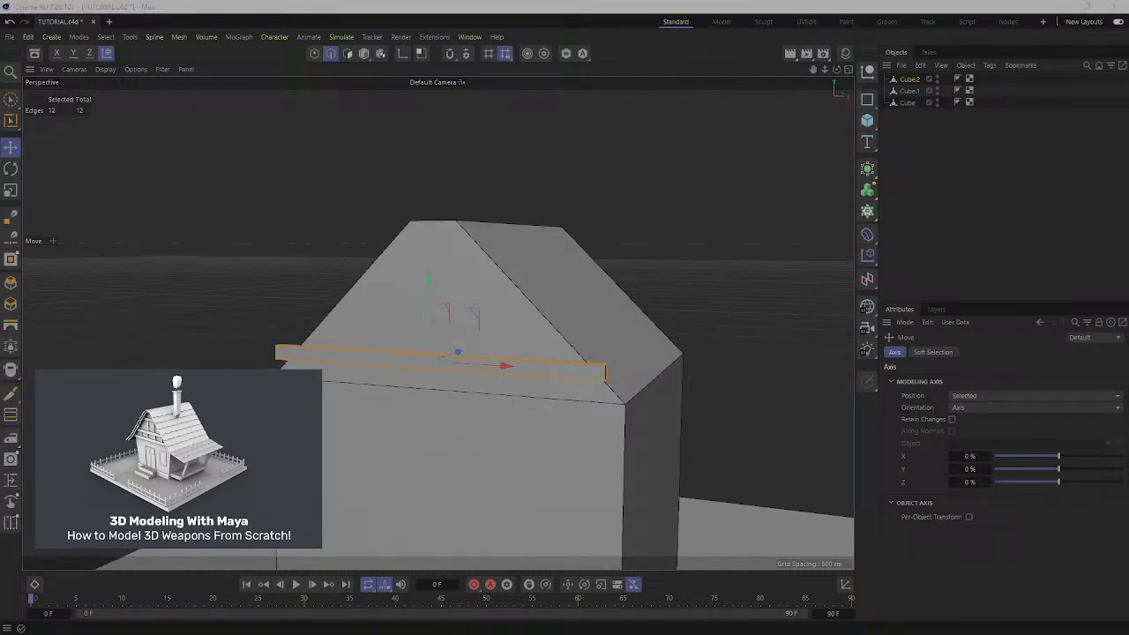
drag(1128, 196, 527, 85)
scroll(617, 264, up, 6)
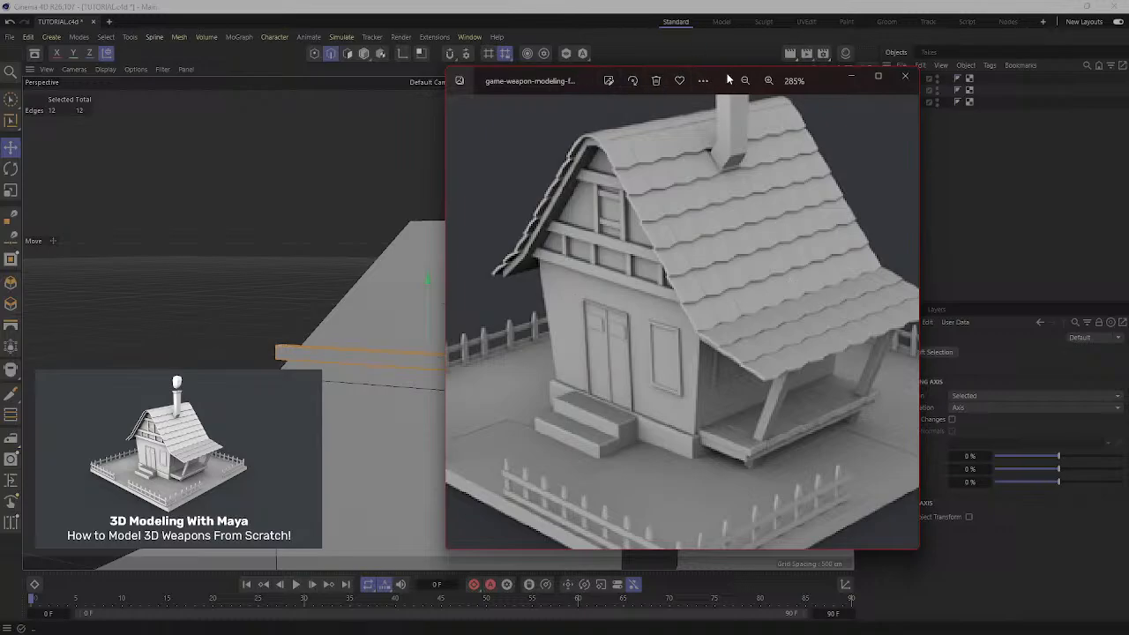
click(851, 77)
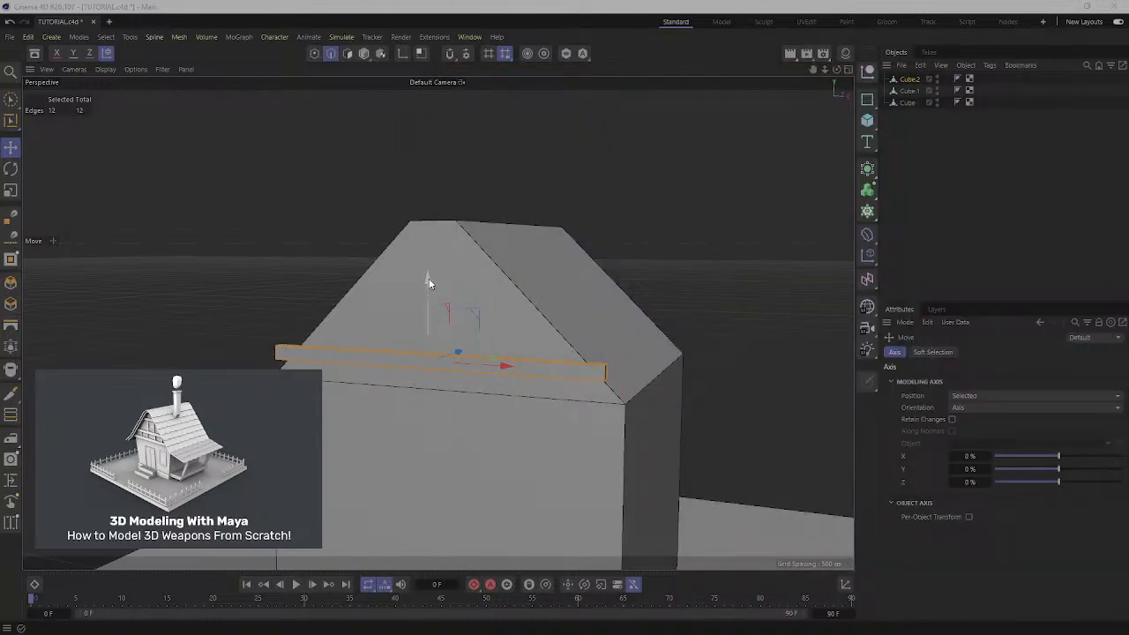
drag(429, 279, 507, 406)
key(r)
key(t)
key(e)
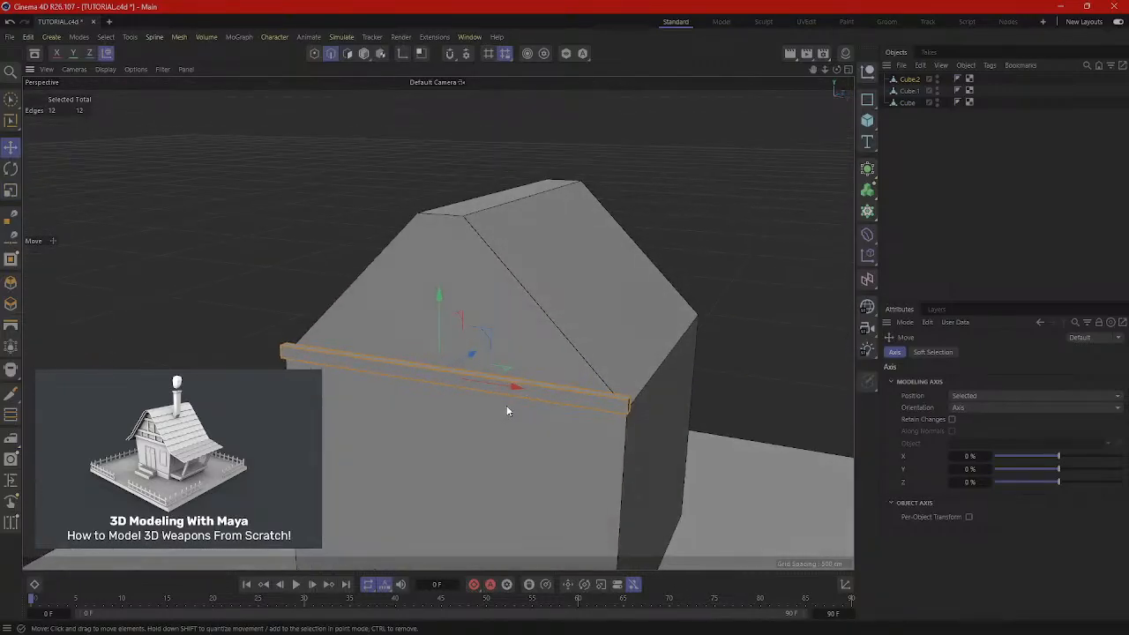
alt+drag(518, 359, 530, 379)
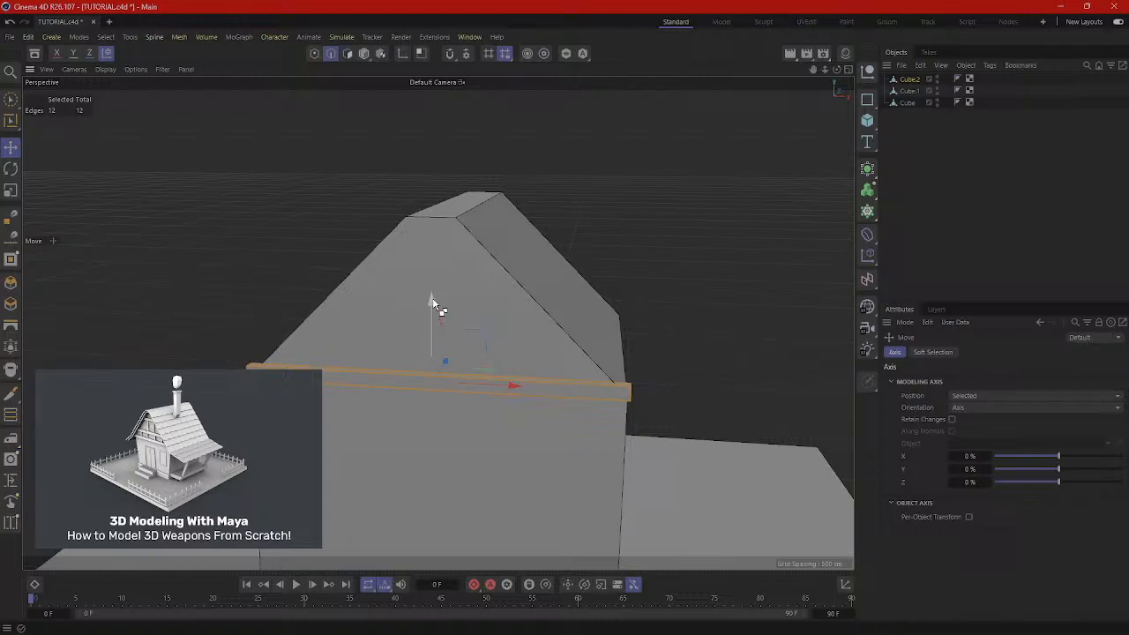
Duplicate the whole beam object upward along Y and shorten the copy along X to fit the narrower gable.
drag(433, 300, 438, 251)
key(ctrl+z)
click(909, 80)
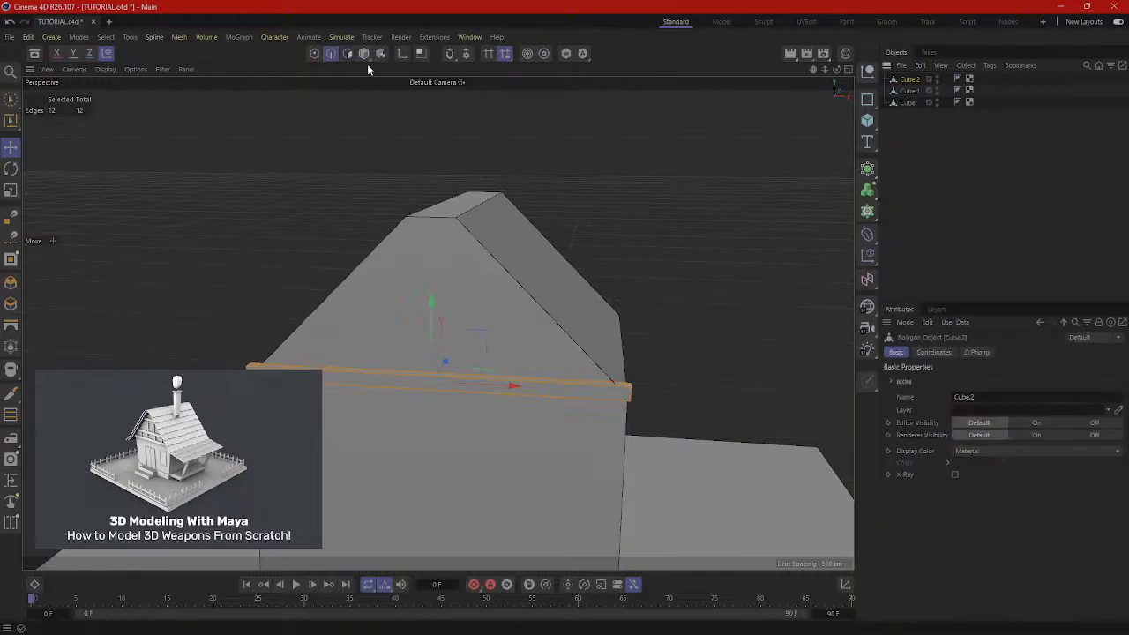
click(363, 54)
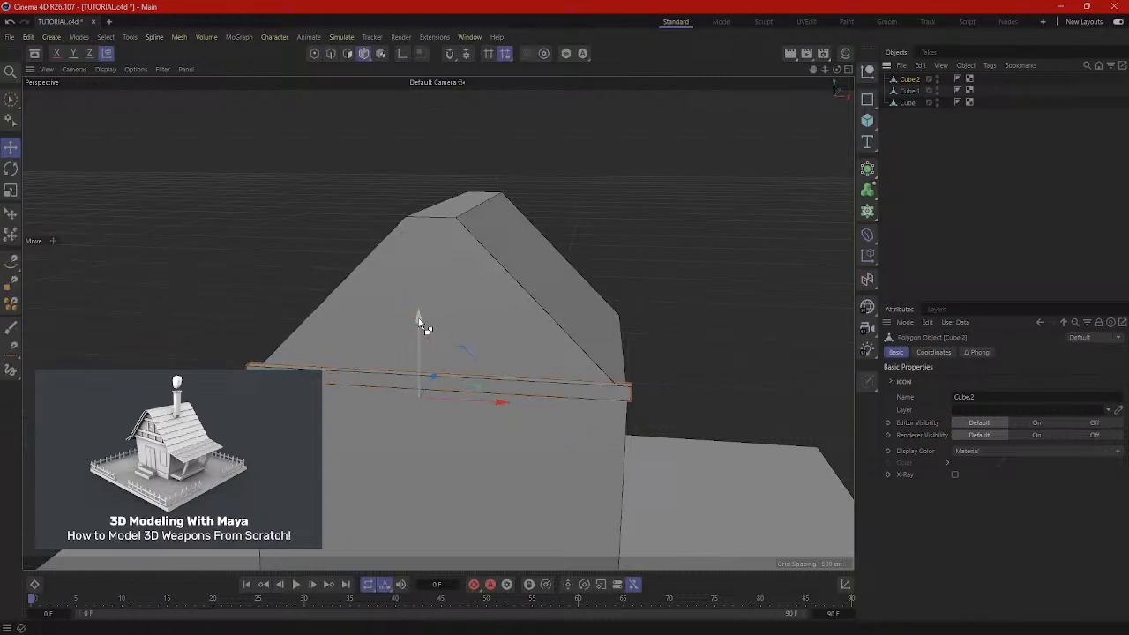
drag(420, 320, 424, 255)
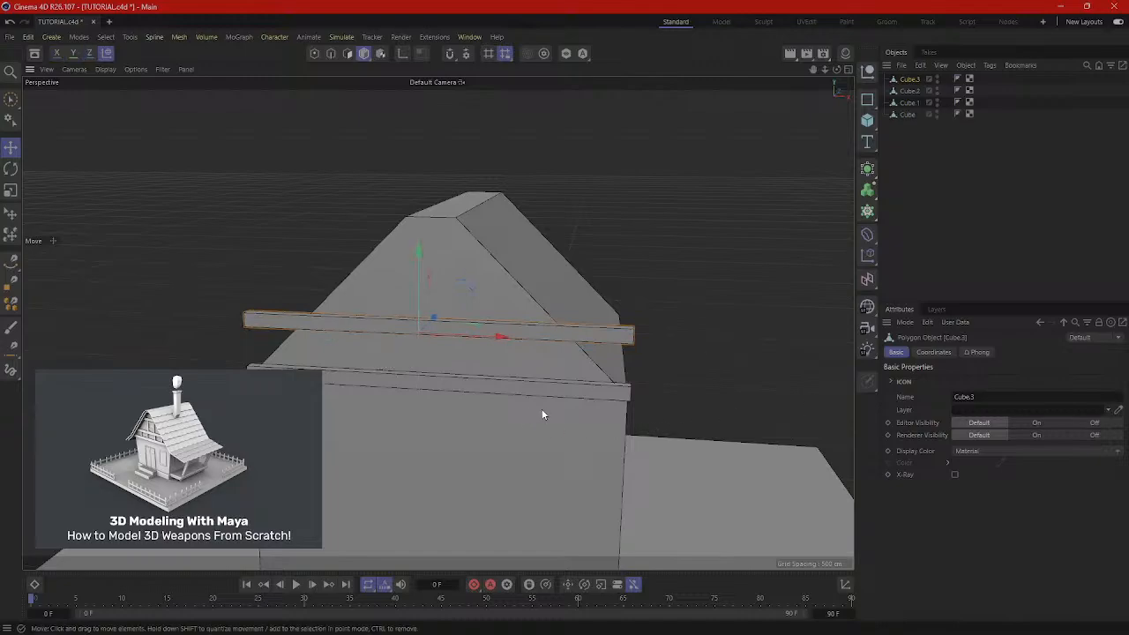
key(t)
drag(507, 338, 499, 395)
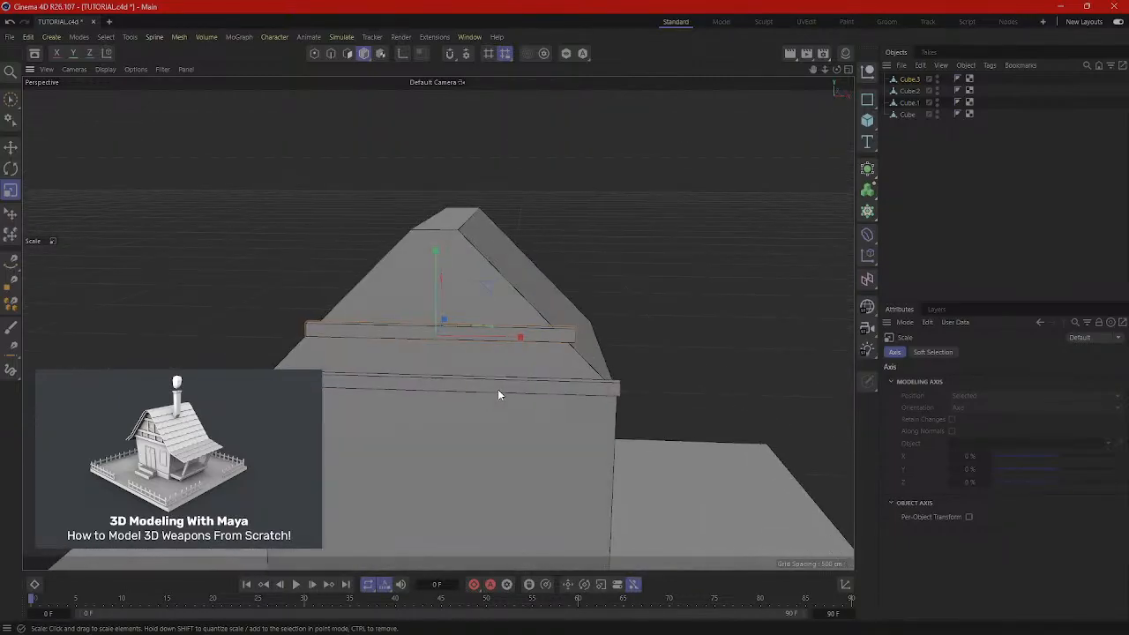
click(553, 335)
Duplicate the second beam upward near the roof ridge and shorten this third beam along X to the gable's width there.
key(e)
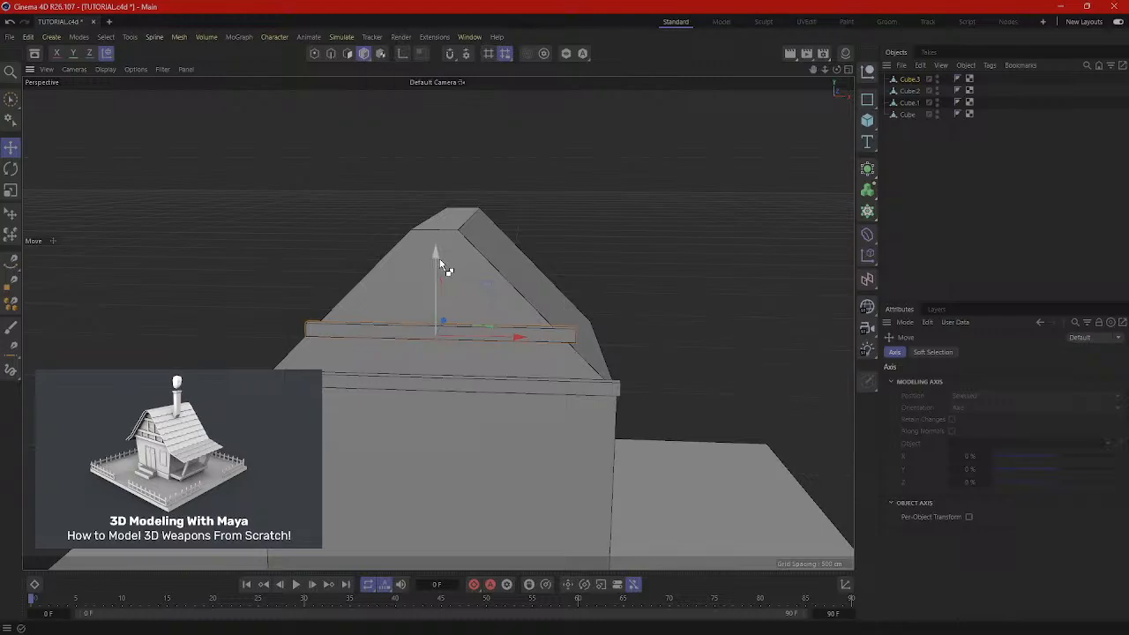
ctrl+drag(438, 262, 443, 173)
alt+drag(579, 364, 575, 422)
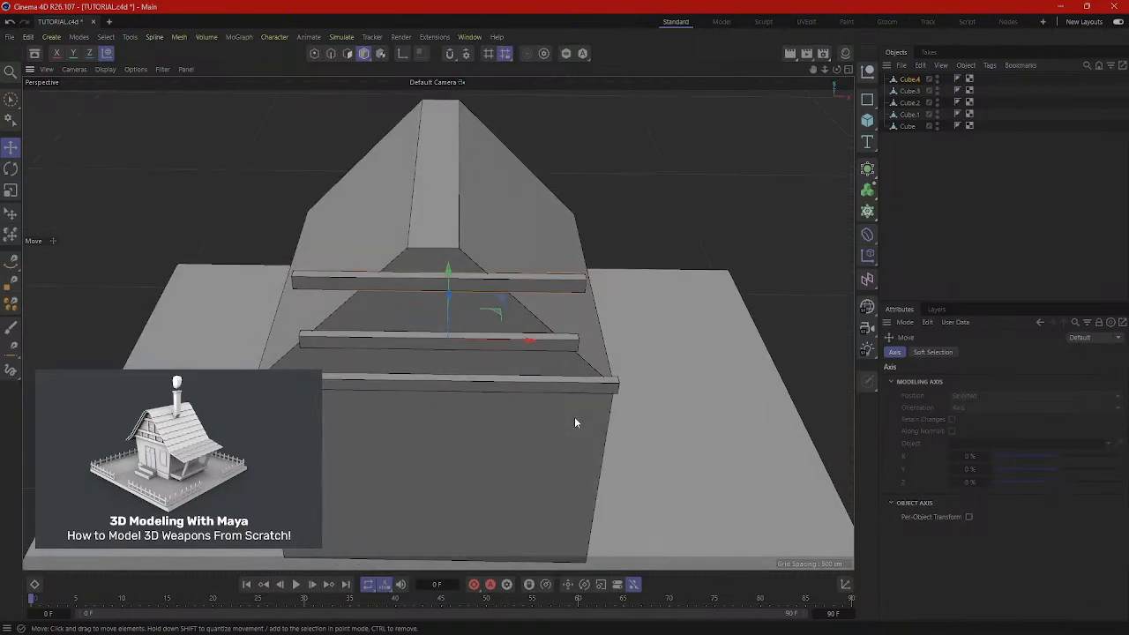
key(t)
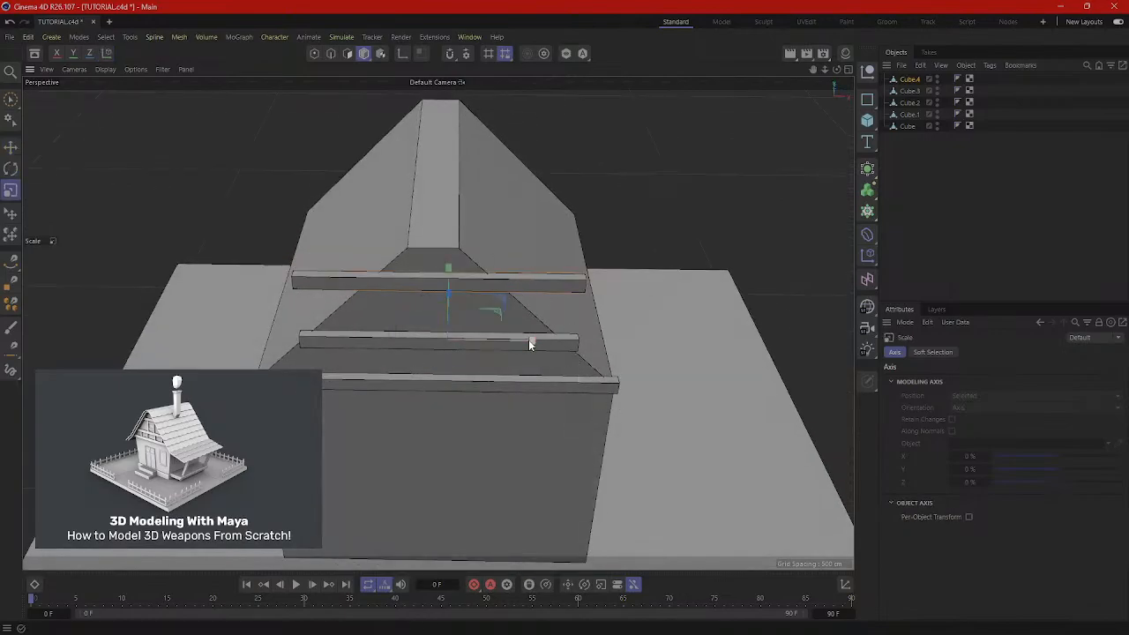
drag(531, 341, 507, 403)
key(e)
scroll(528, 342, down, 2)
scroll(496, 375, down, 4)
scroll(530, 370, up, 3)
Select the house body's front wall polygon and try to extrude it by moving it.
click(460, 332)
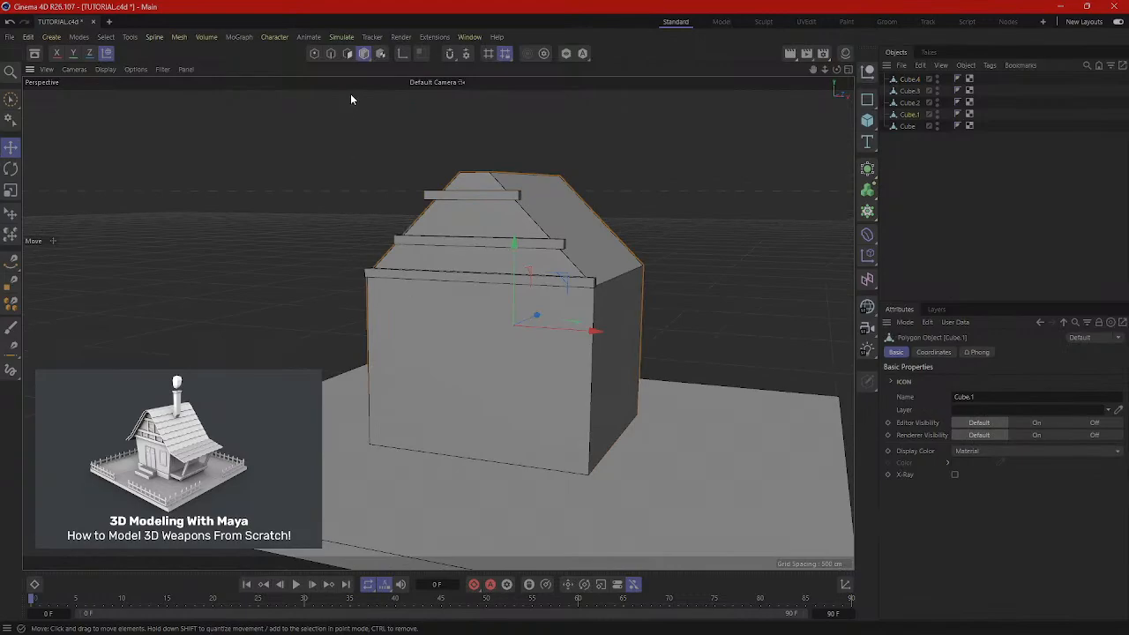
click(348, 54)
click(488, 402)
alt+drag(487, 402, 418, 433)
ctrl+drag(543, 354, 531, 400)
key(ctrl+z)
Try to copy and paste the selected front wall polygon as separate geometry.
right_click(479, 408)
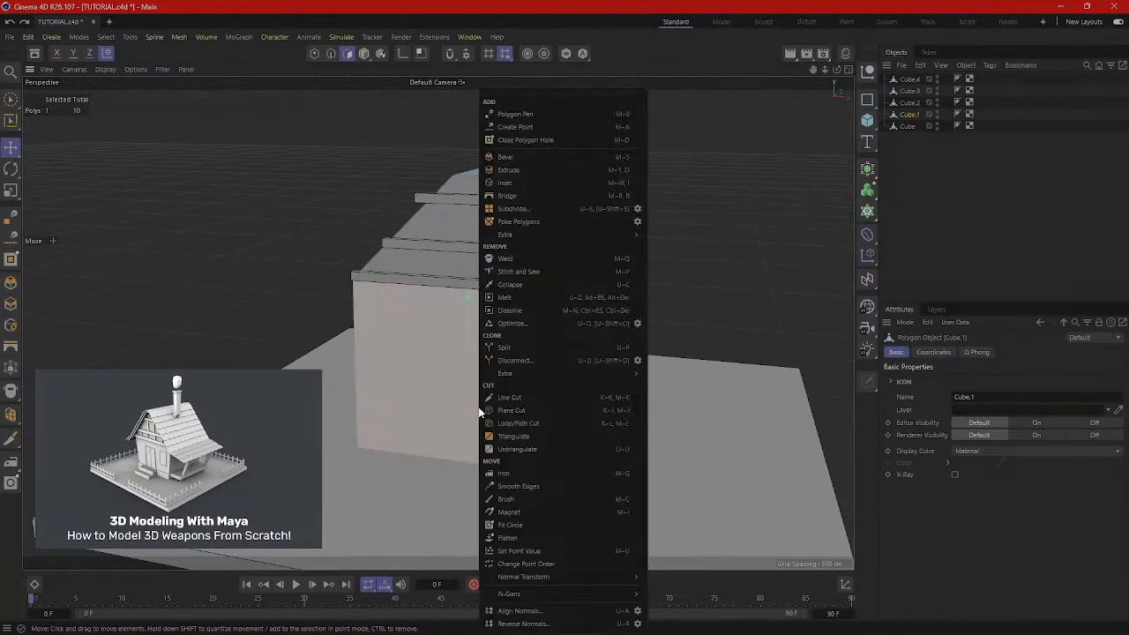
click(45, 37)
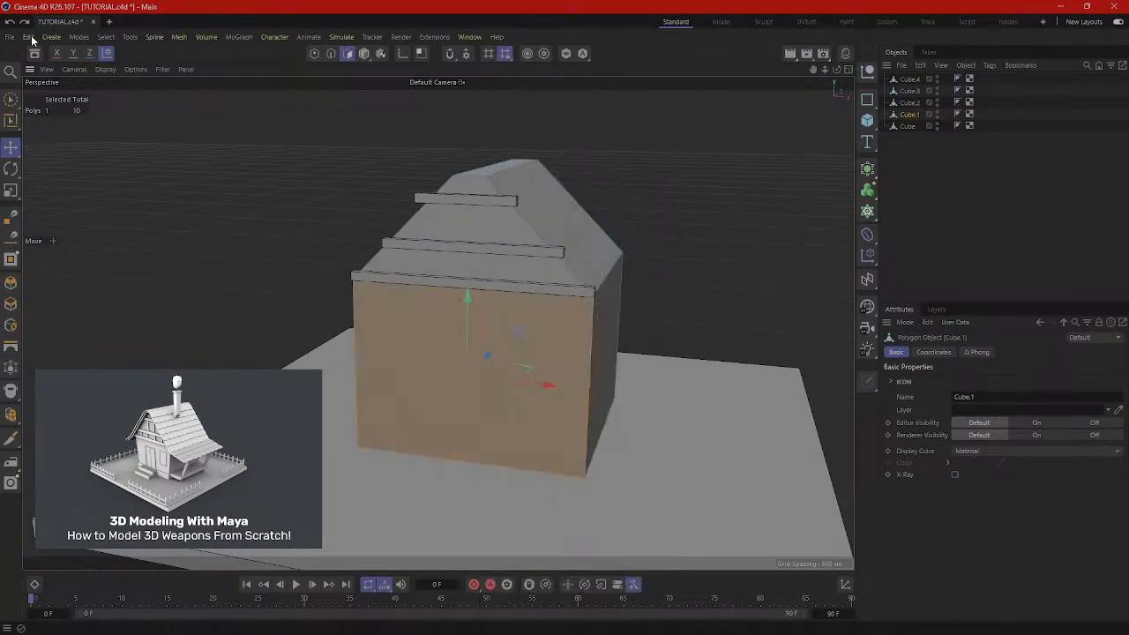
click(28, 36)
click(54, 133)
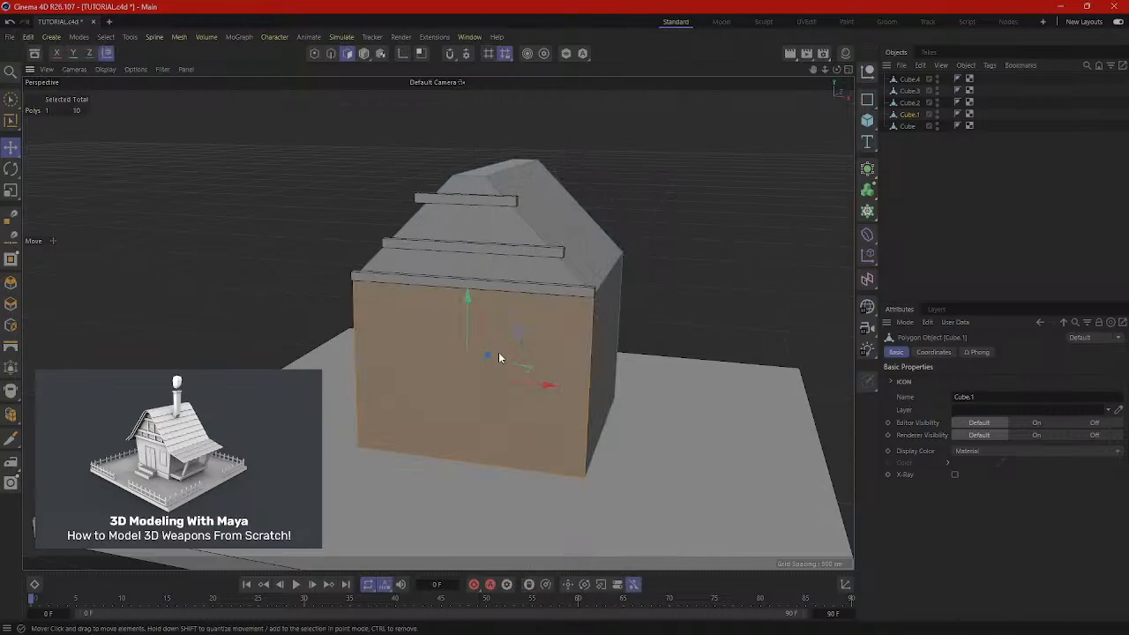
right_click(322, 361)
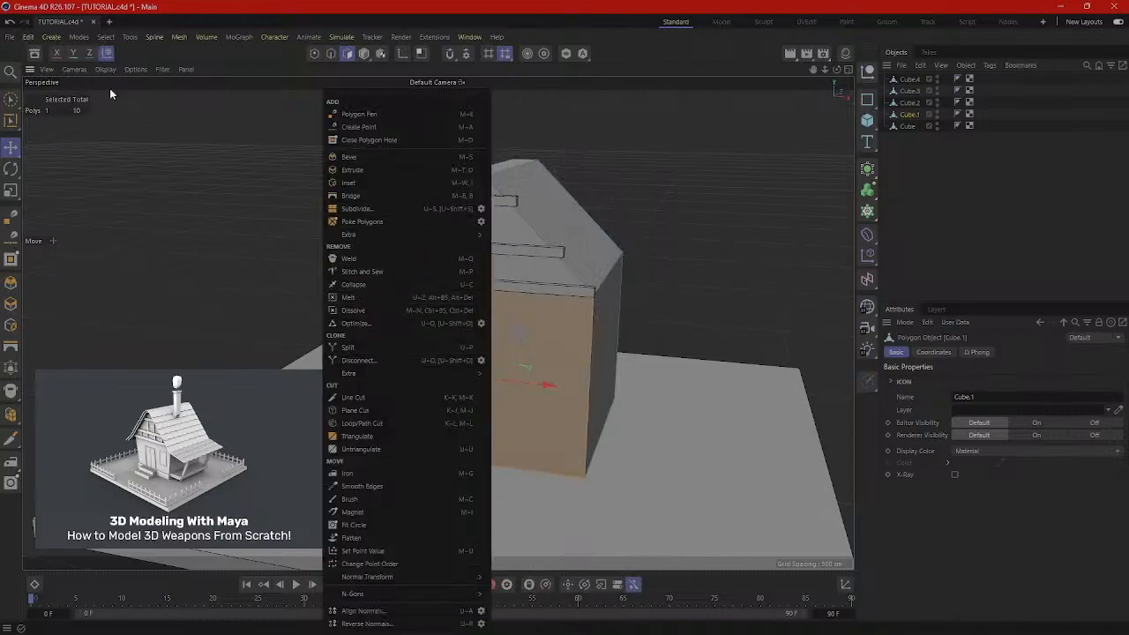
click(28, 36)
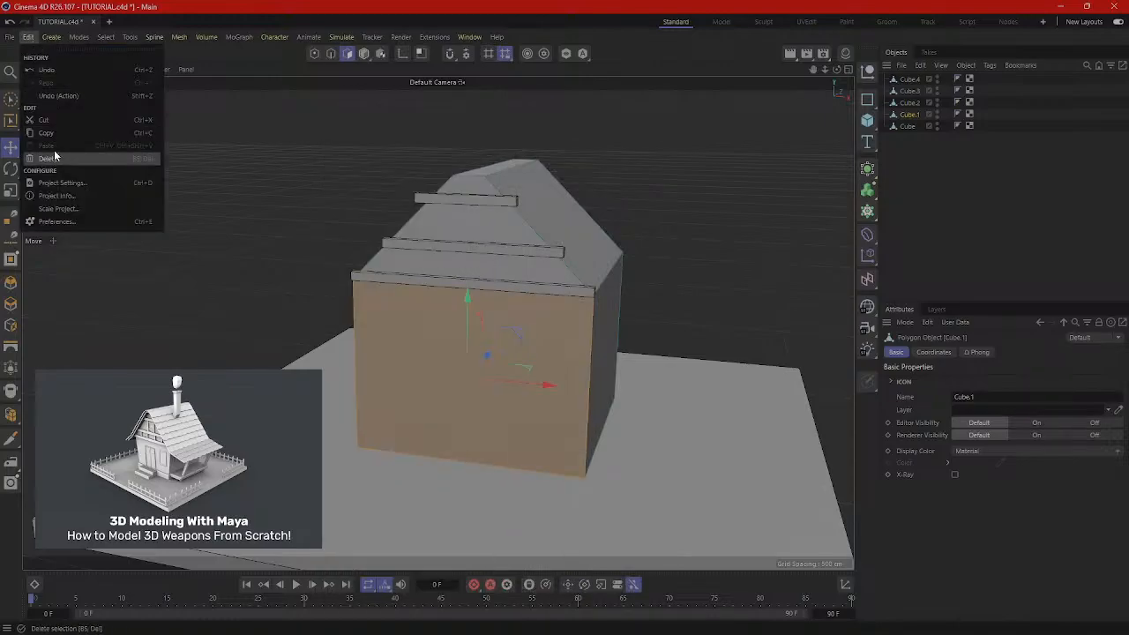
click(194, 216)
Try an inset on the house body's front wall polygon and undo it.
mouse_move(368, 391)
alt+mouse_down()
mouse_move(544, 392)
mouse_move(189, 383)
mouse_move(333, 366)
mouse_move(383, 384)
alt+mouse_up()
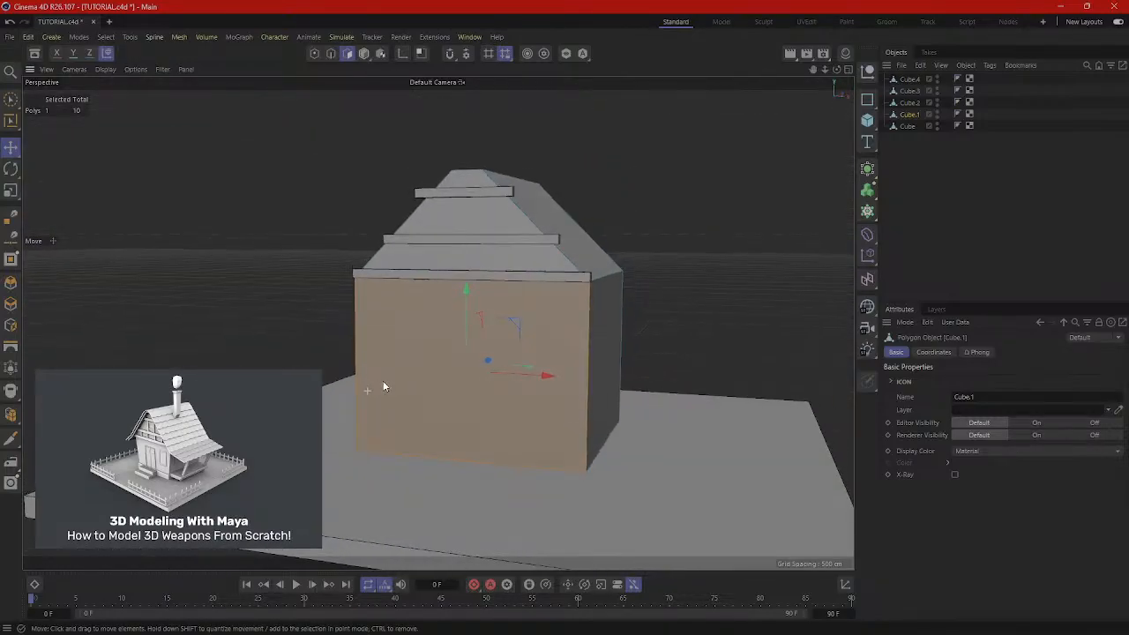
alt+drag(628, 166, 624, 292)
click(543, 385)
scroll(540, 384, up, 3)
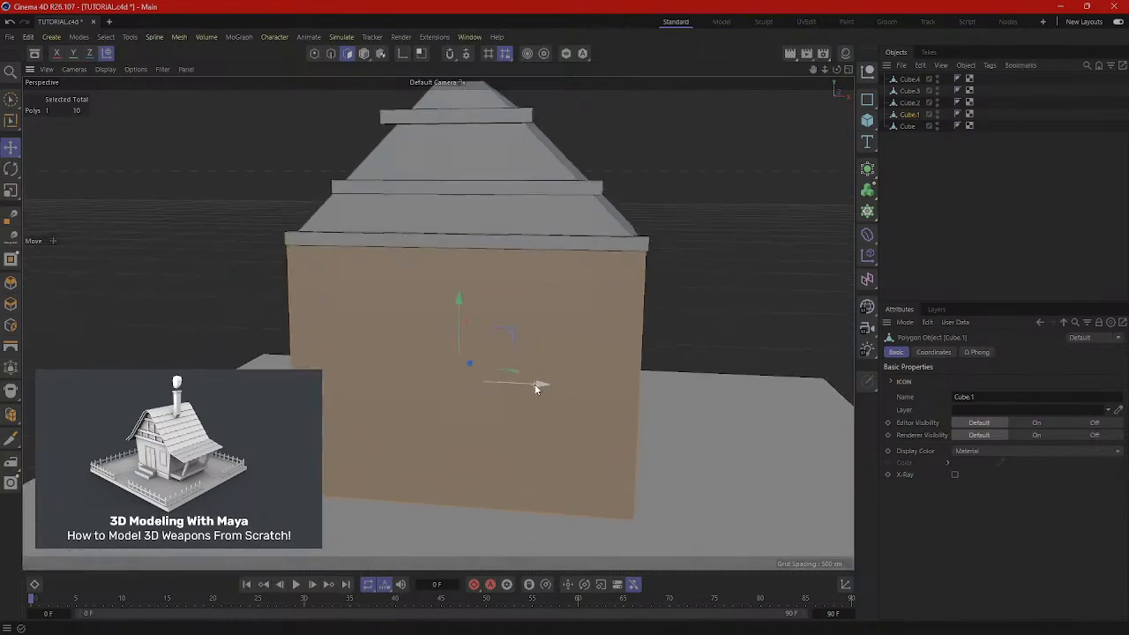
key(i)
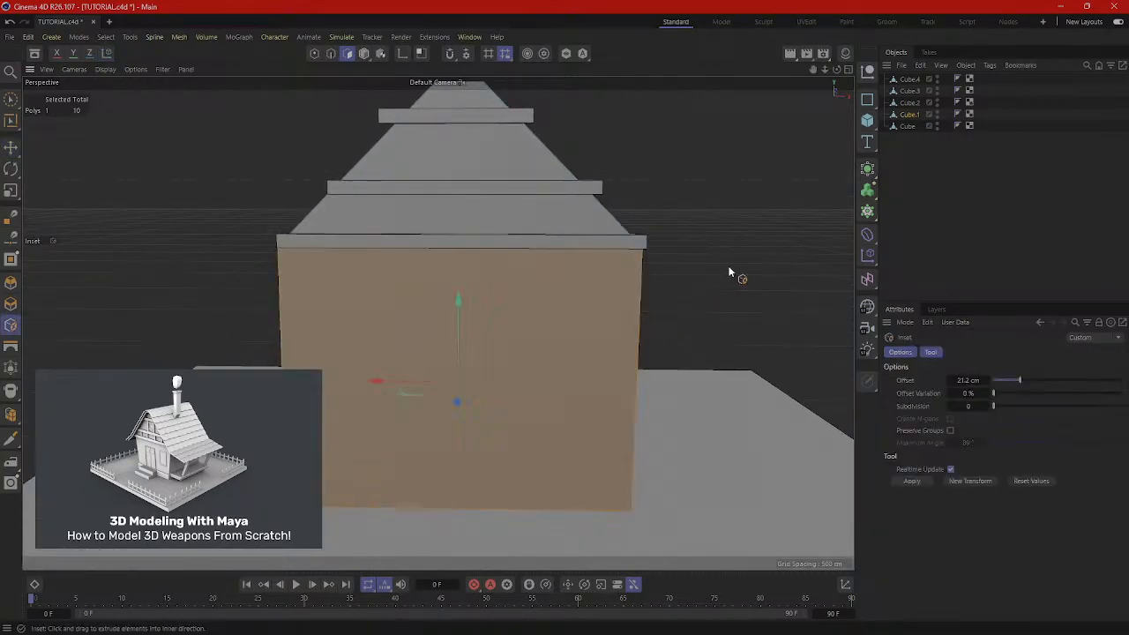
alt+drag(741, 260, 734, 279)
right_click(734, 283)
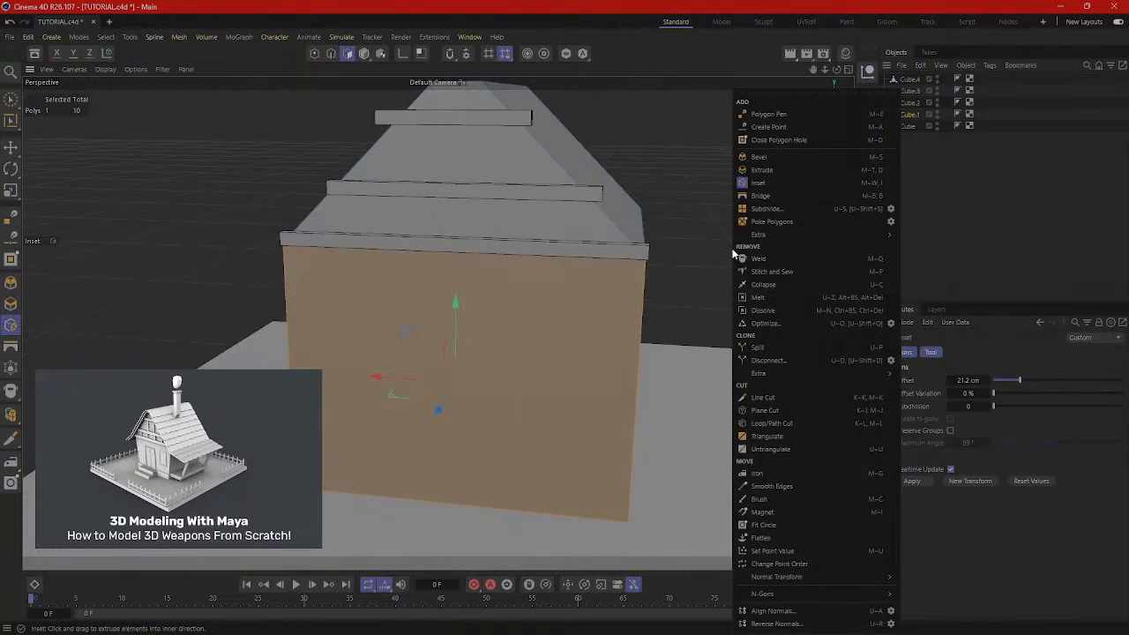
click(773, 183)
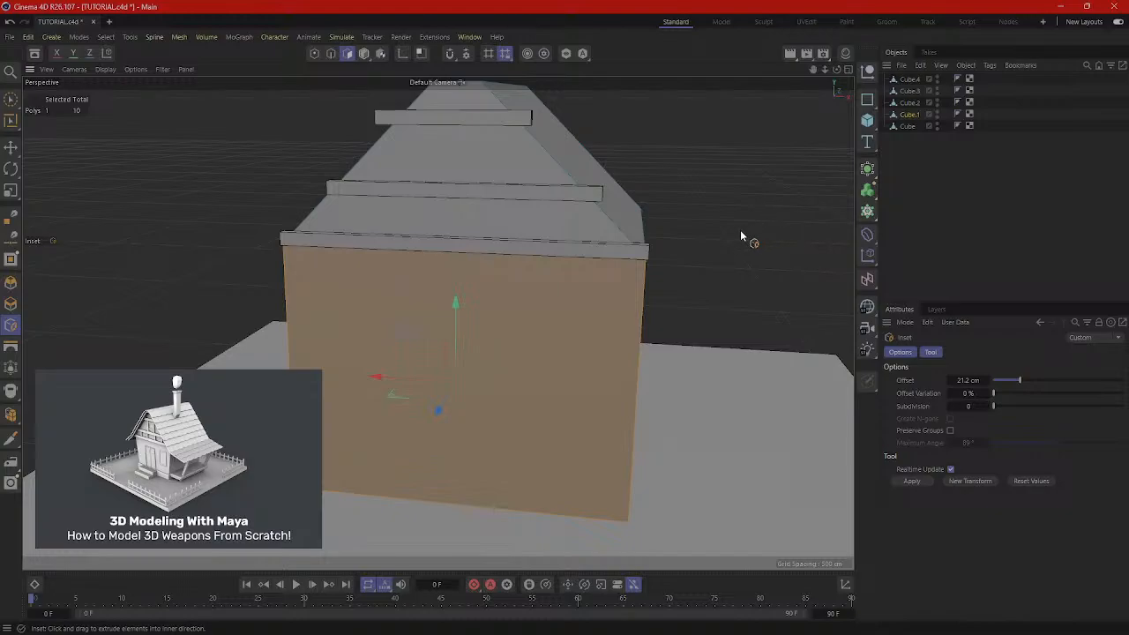
drag(749, 297, 715, 319)
key(ctrl+z)
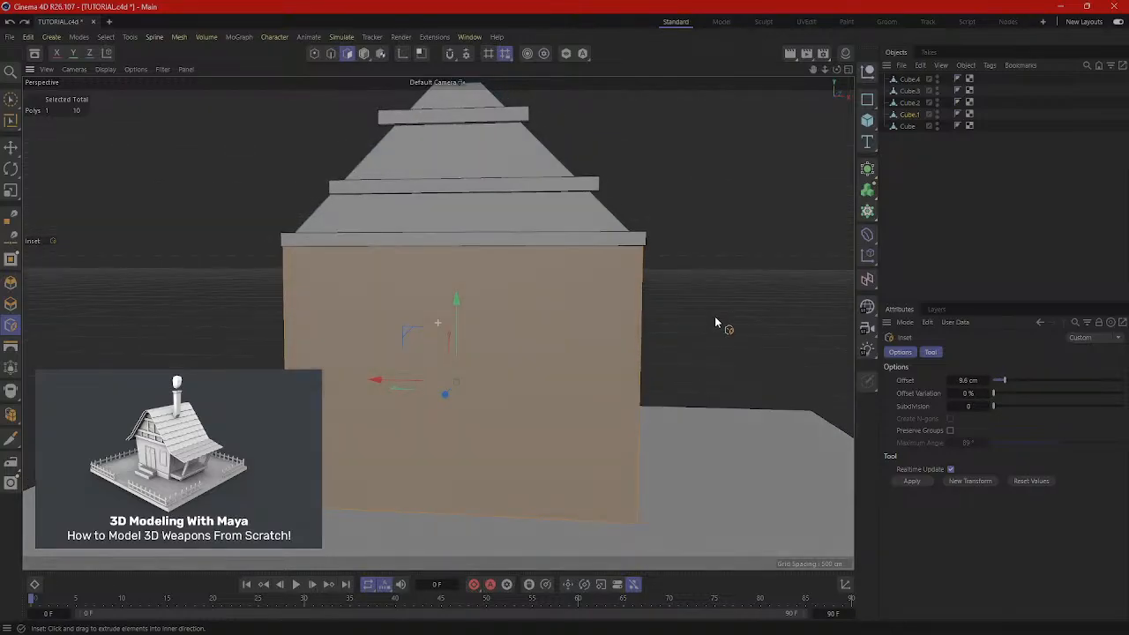
Try out a loop cut on the house body, drop it and reselect the front wall polygon for moving.
right_click(721, 253)
click(760, 423)
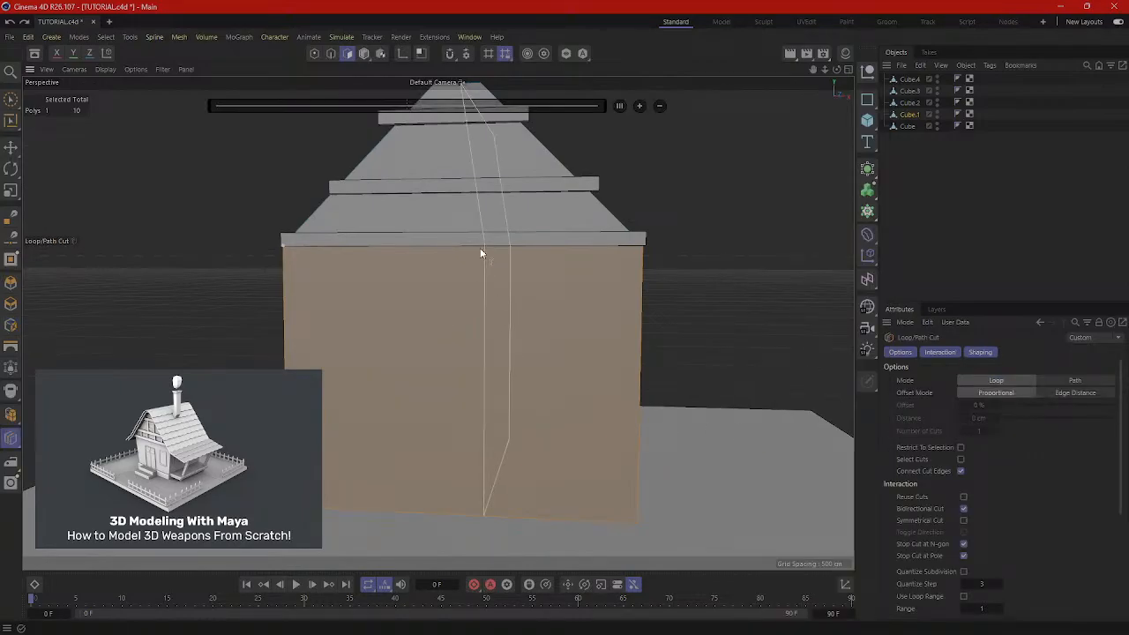
alt+drag(725, 305, 626, 277)
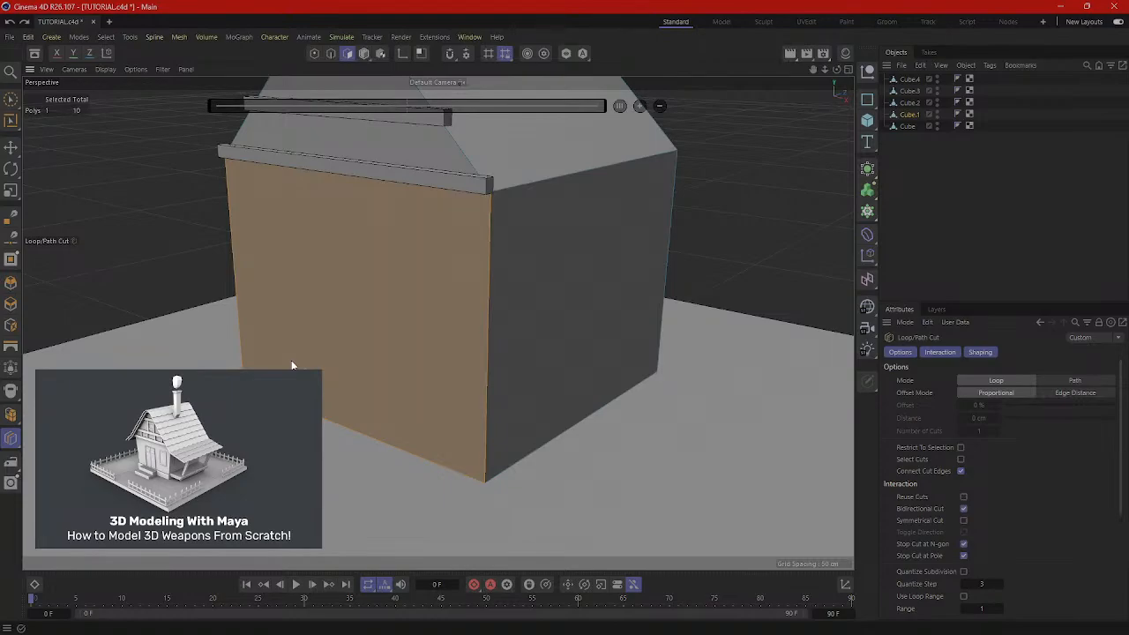
alt+drag(326, 332, 420, 339)
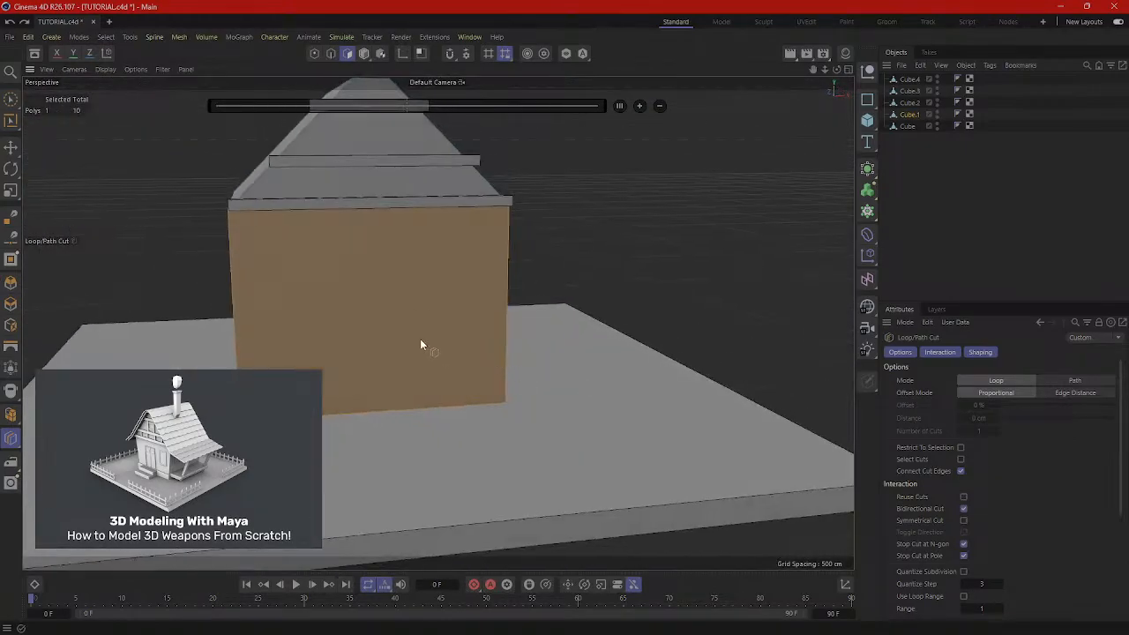
key(v)
click(363, 53)
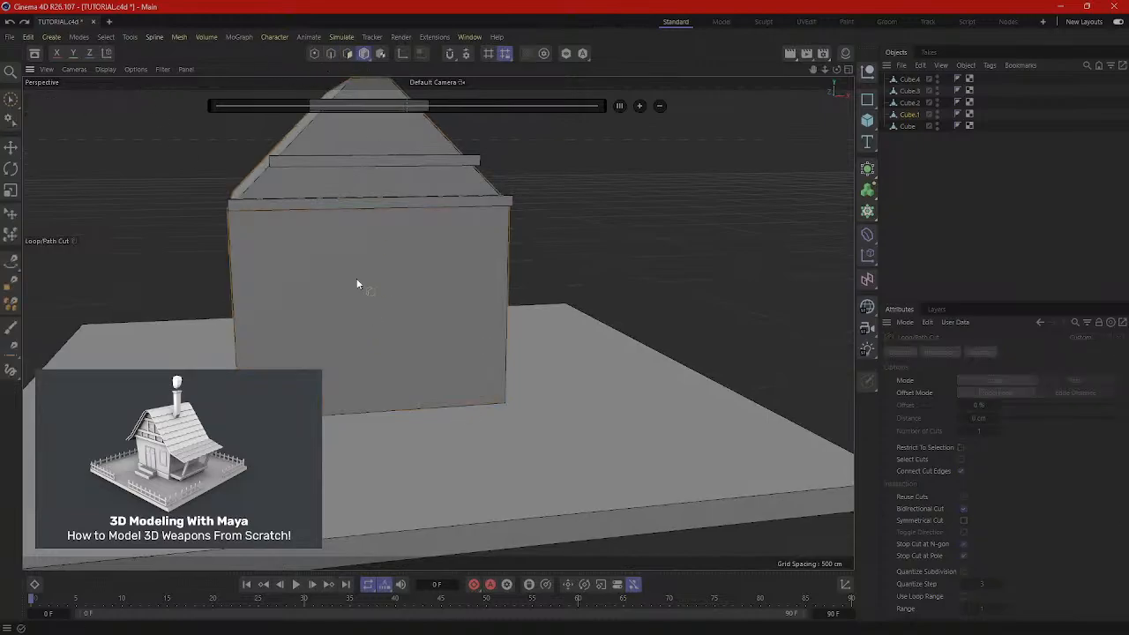
click(347, 53)
click(11, 147)
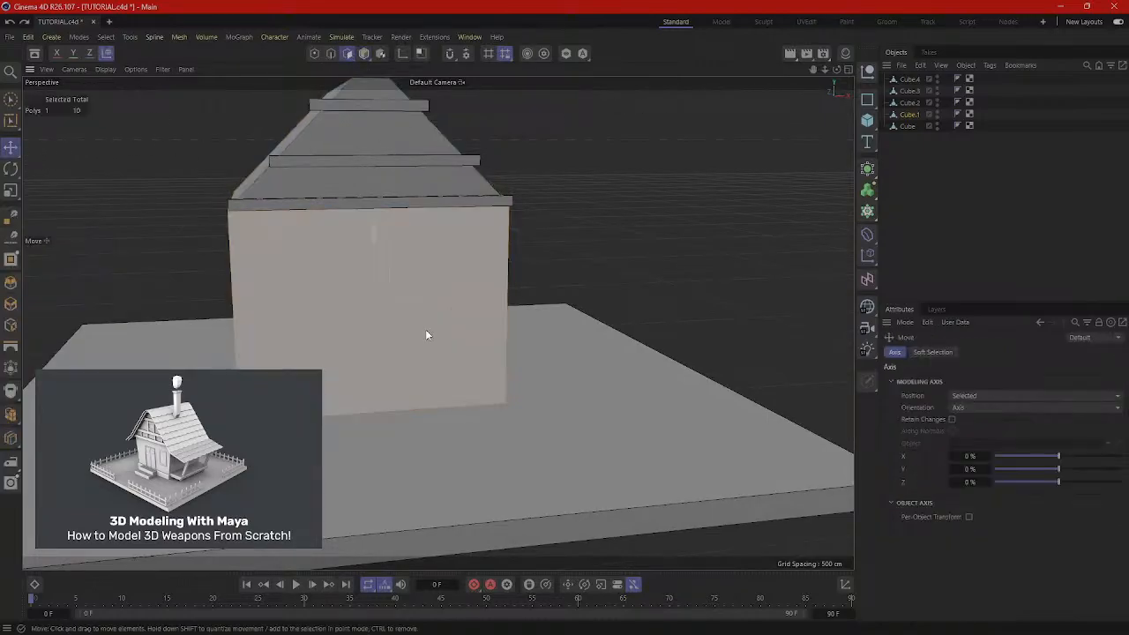
click(480, 357)
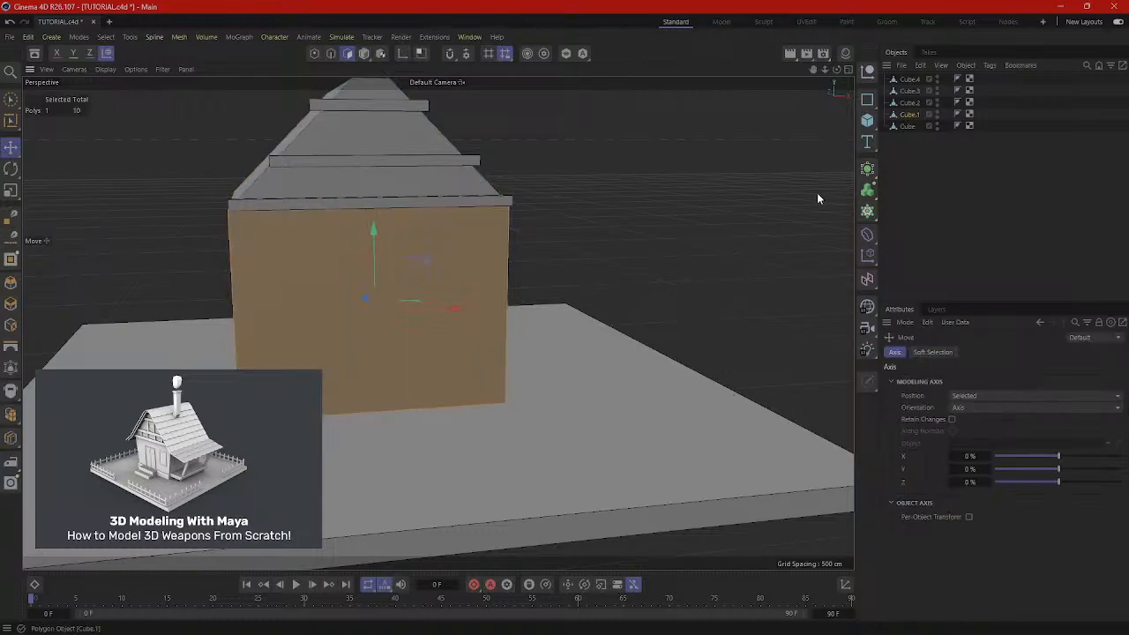
Try Current State to Object on the house body and undo it.
right_click(441, 347)
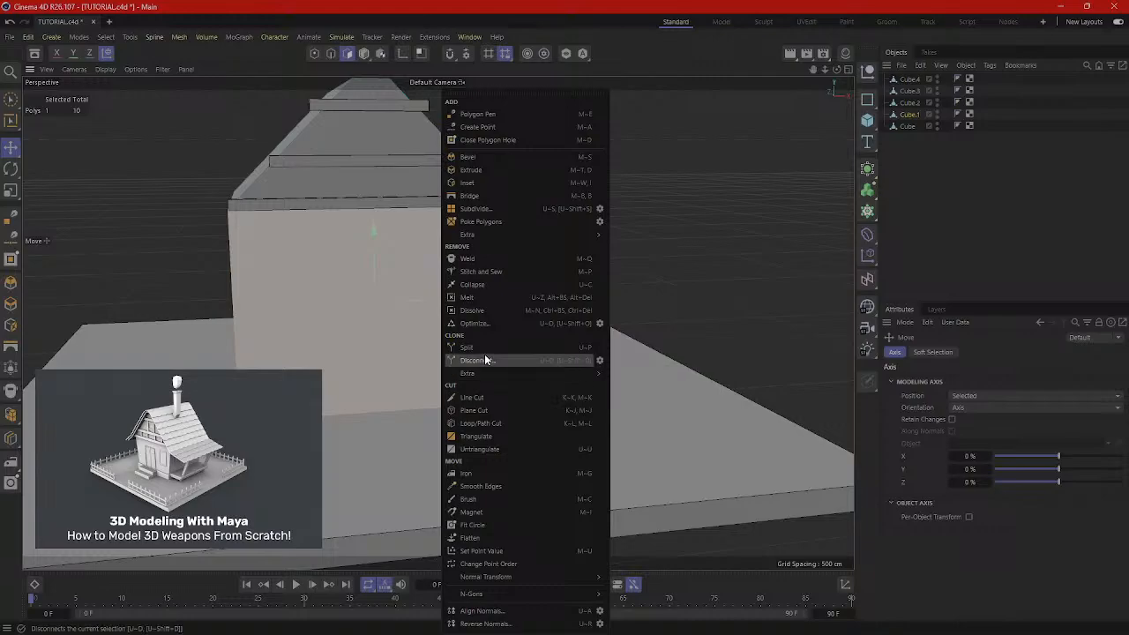
click(911, 114)
right_click(911, 114)
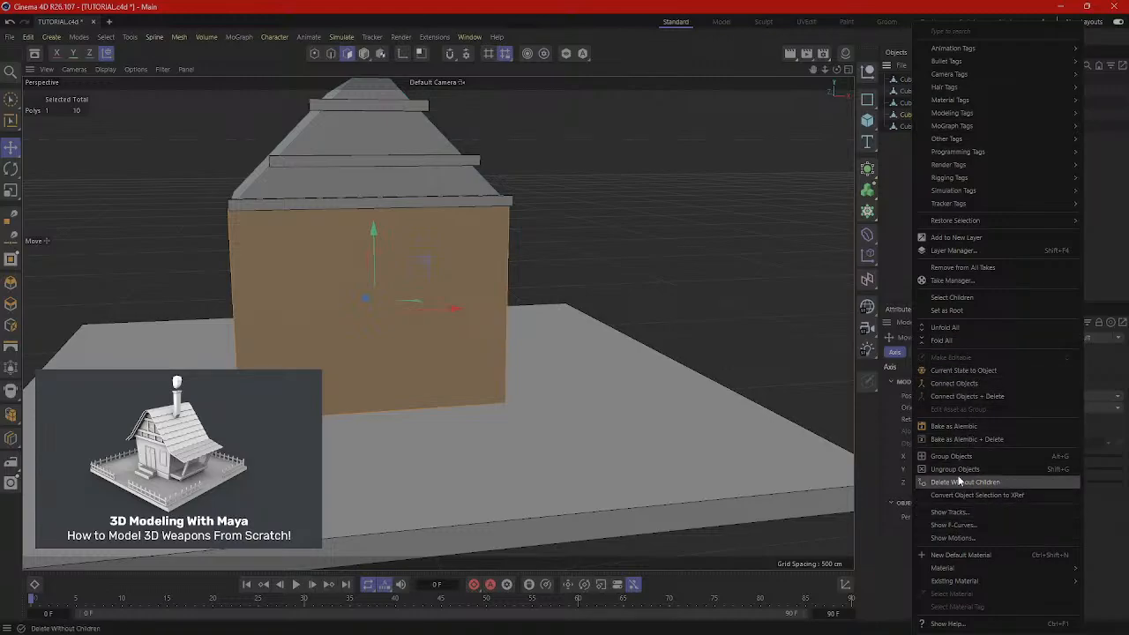
click(948, 370)
alt+drag(489, 335, 425, 332)
key(ctrl+z)
key(ctrl+z)
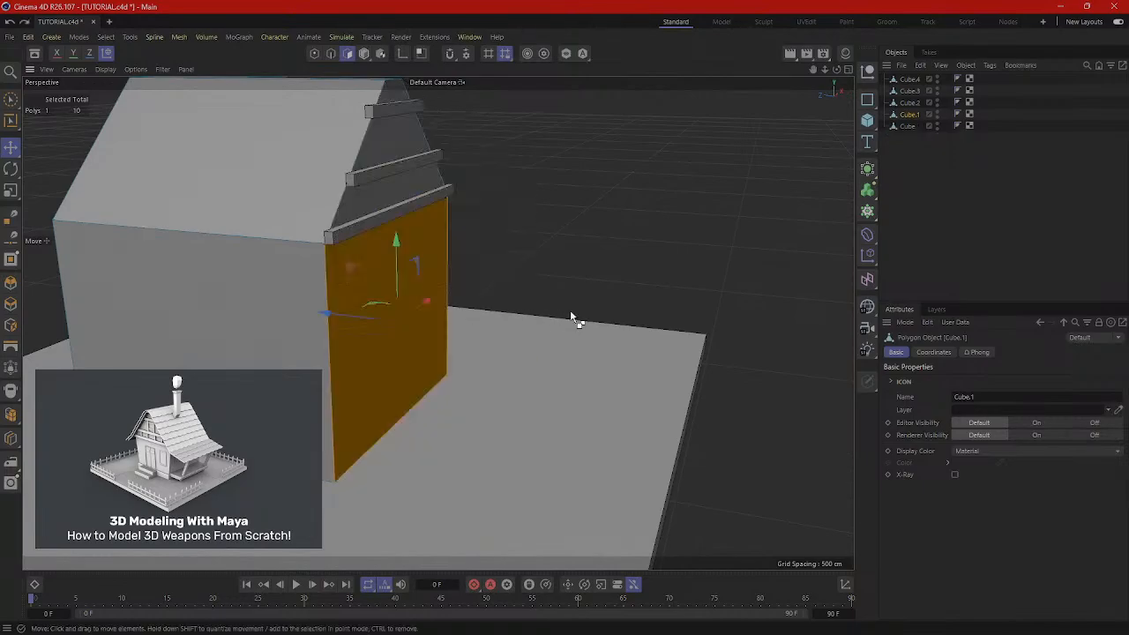
Add a Plane primitive to the scene for the front wall detail.
alt+drag(619, 351, 701, 280)
click(672, 302)
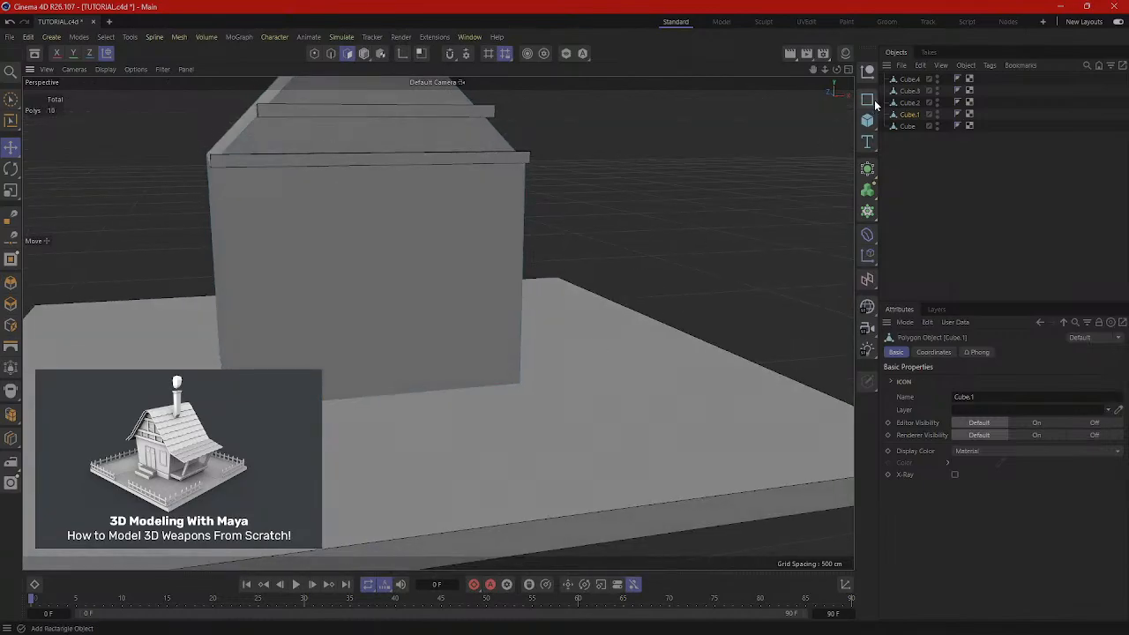
alt+drag(529, 260, 491, 264)
click(491, 264)
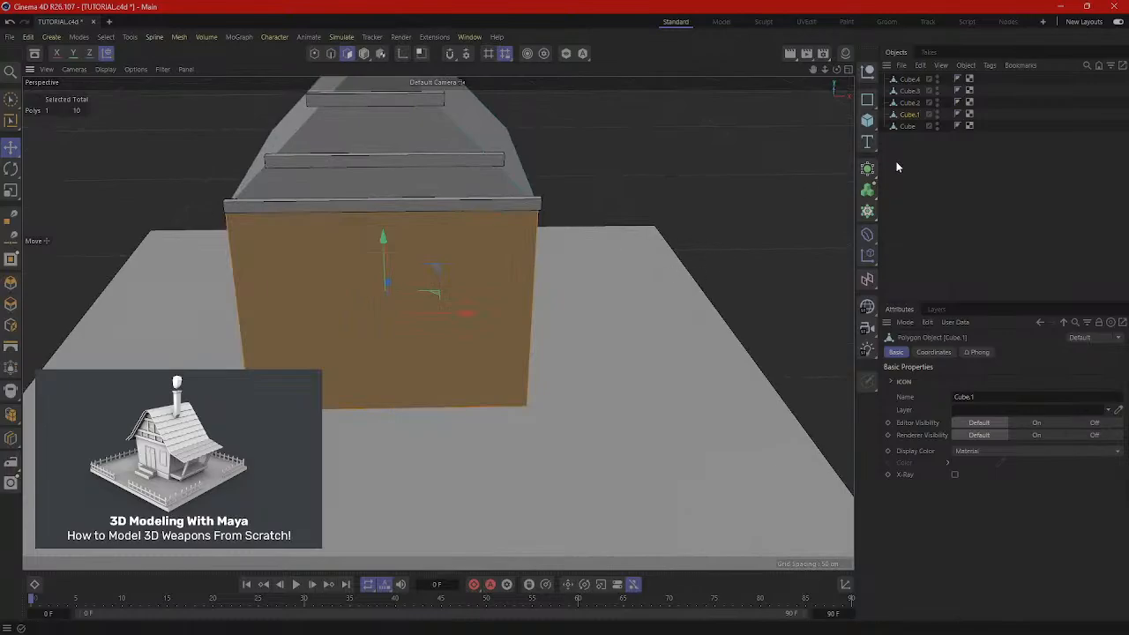
click(869, 121)
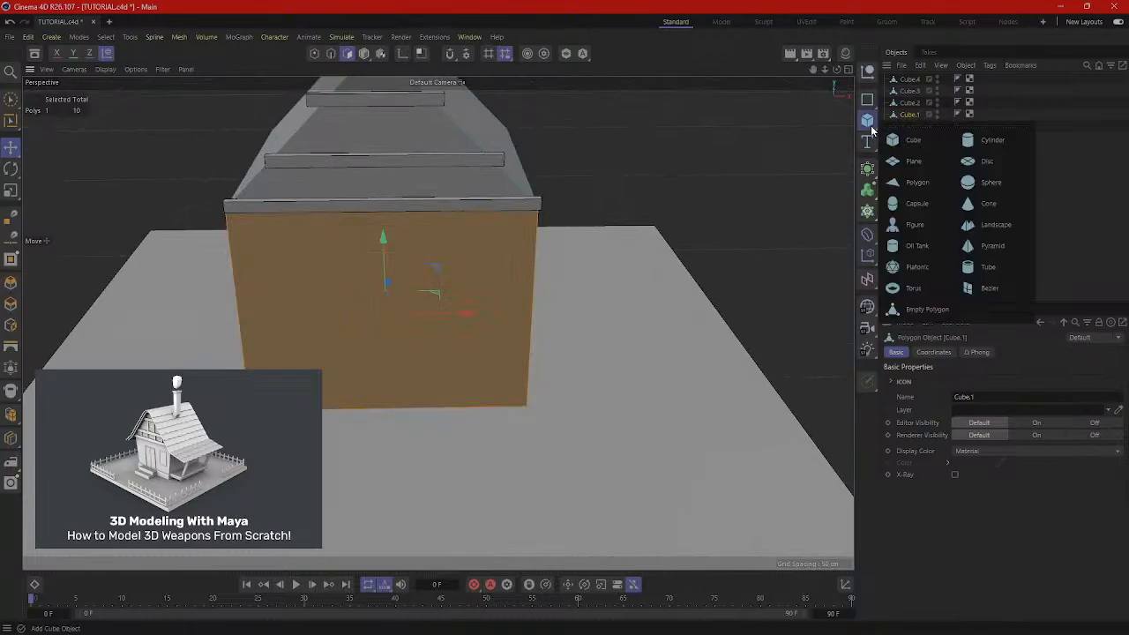
click(914, 161)
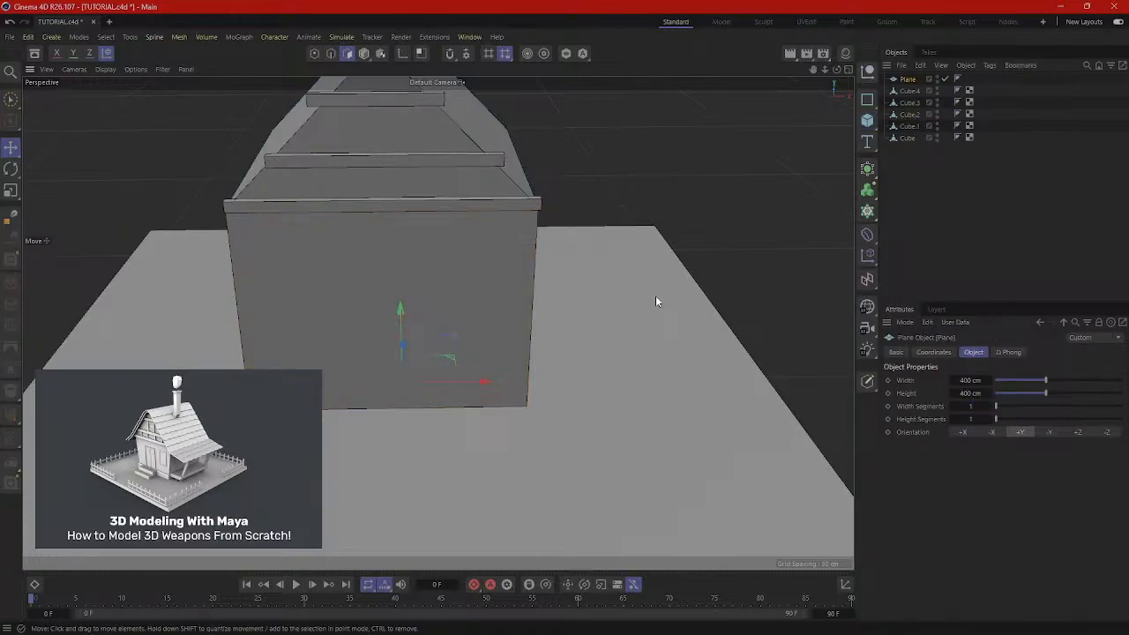
Set the Rotate tool's modeling axis Y value to 90% for the plane.
key(r)
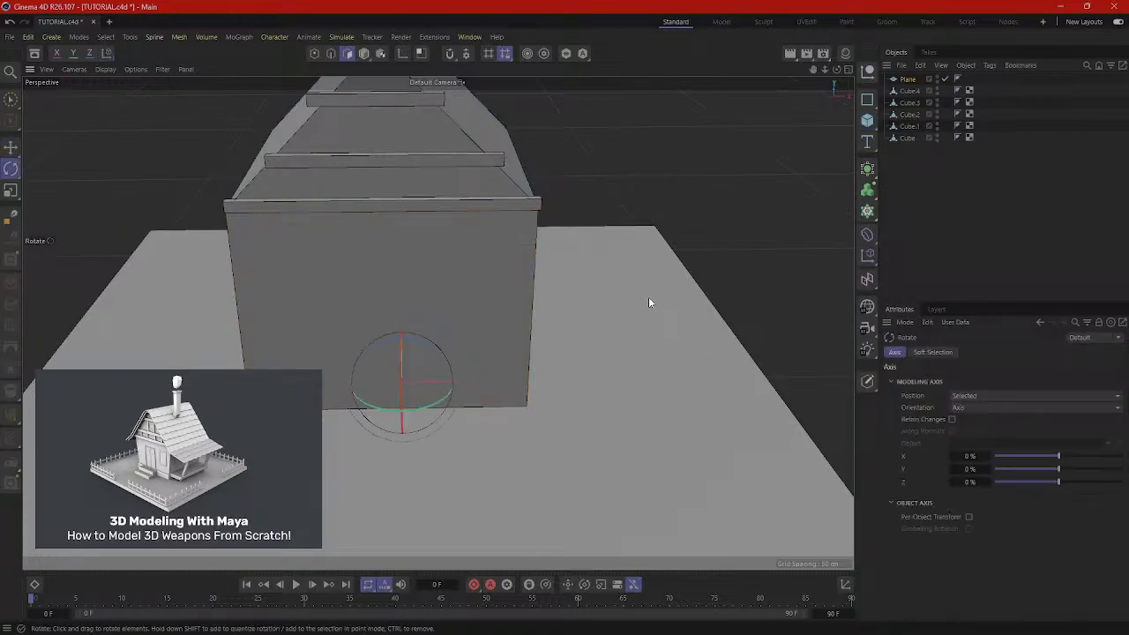
click(981, 469)
text(90)
key(Return)
Move the plane along X out of the house until it lies clear of the ground base.
key(e)
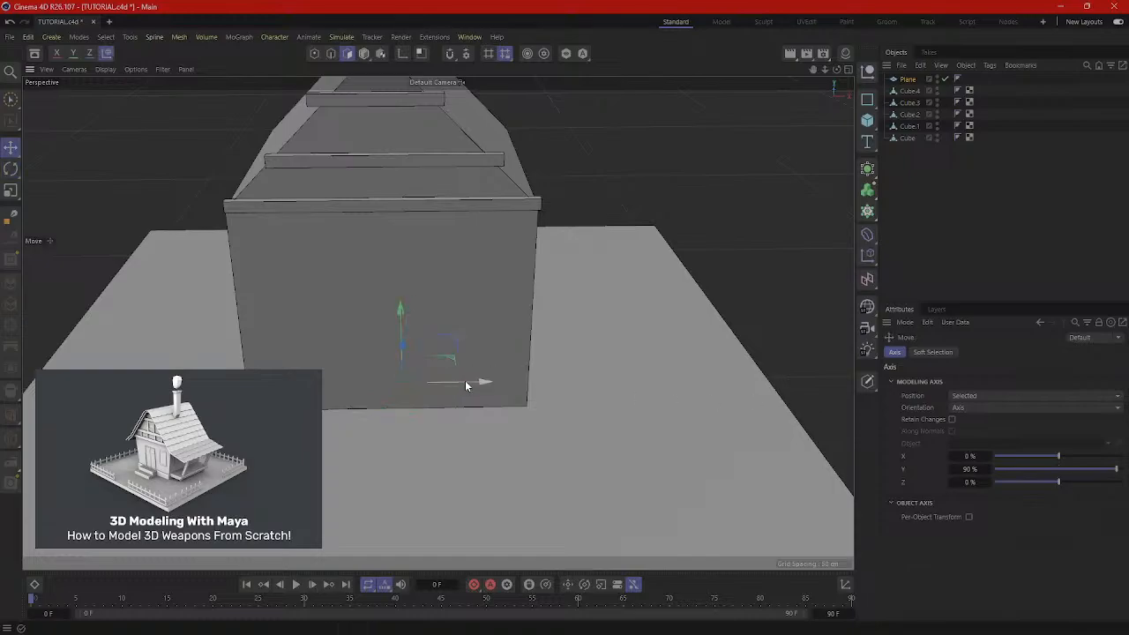
drag(474, 383, 739, 397)
alt+middle_drag(776, 397, 569, 381)
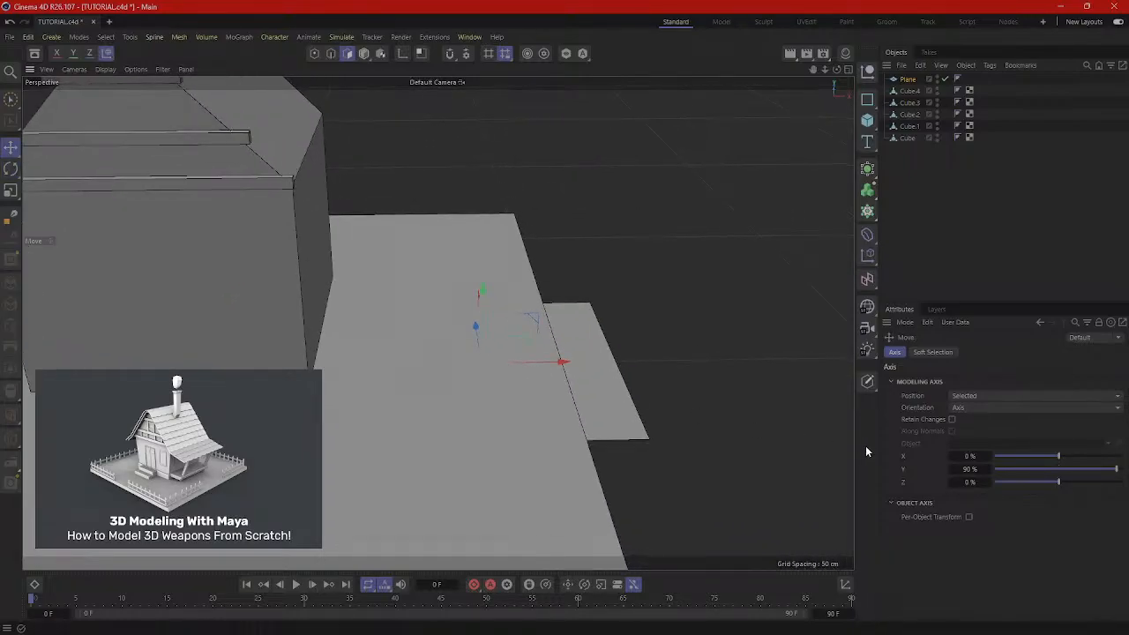
drag(561, 363, 806, 362)
alt+middle_drag(807, 361, 641, 355)
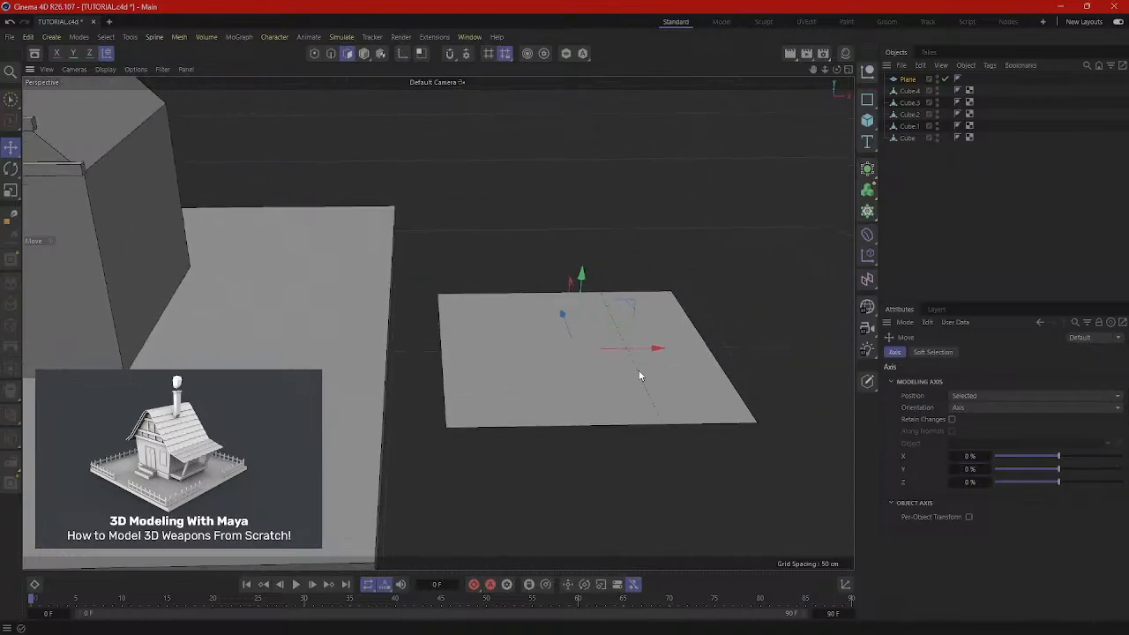
Stand the plane upright by setting its pitch rotation (R.P) to 90°.
click(905, 81)
click(933, 352)
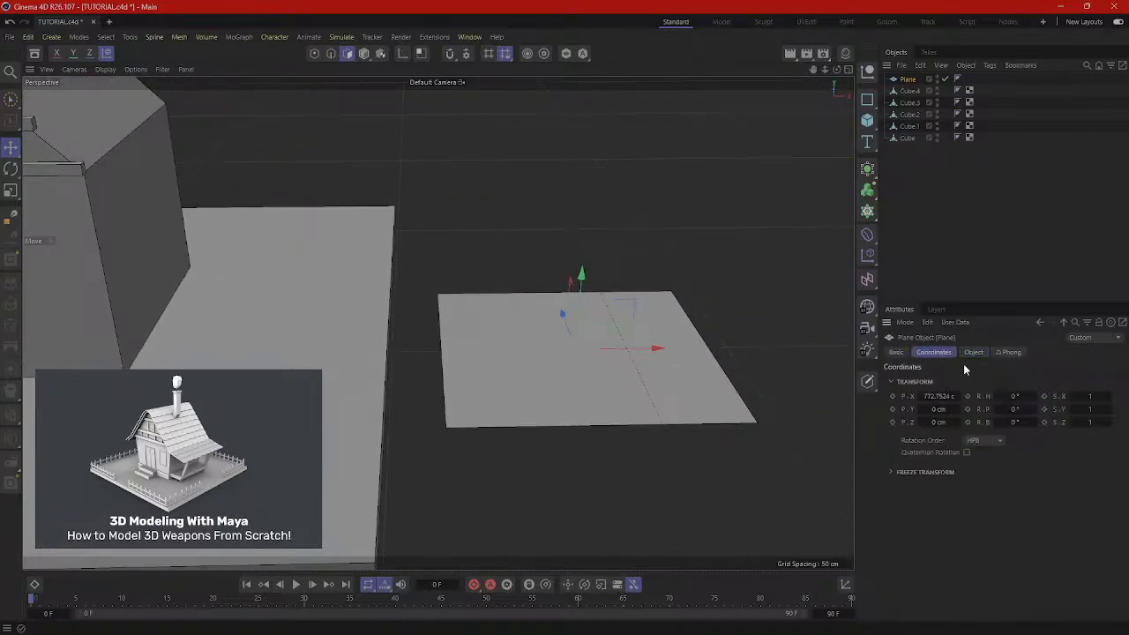
click(1025, 412)
text(90)
key(Return)
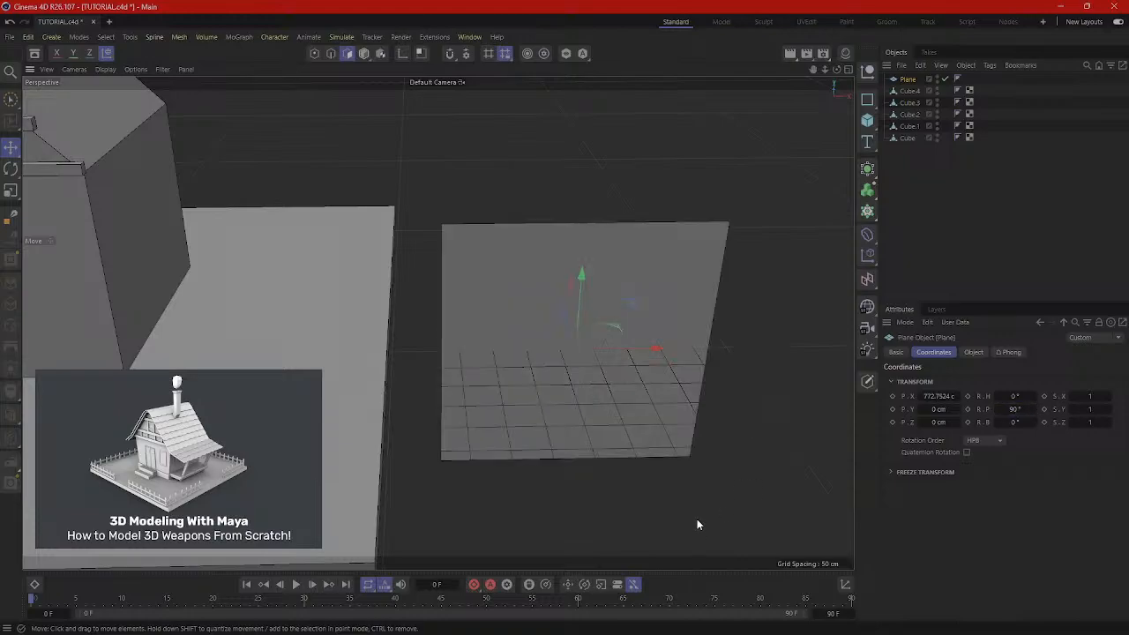
Move the upright plane back to the house, raise it and bring it close to the front wall, at about X -1, Y 131, Z -152 cm.
drag(650, 347, 329, 372)
alt+middle_drag(329, 372, 662, 374)
scroll(662, 373, up, 2)
alt+drag(383, 411, 593, 390)
drag(334, 342, 345, 243)
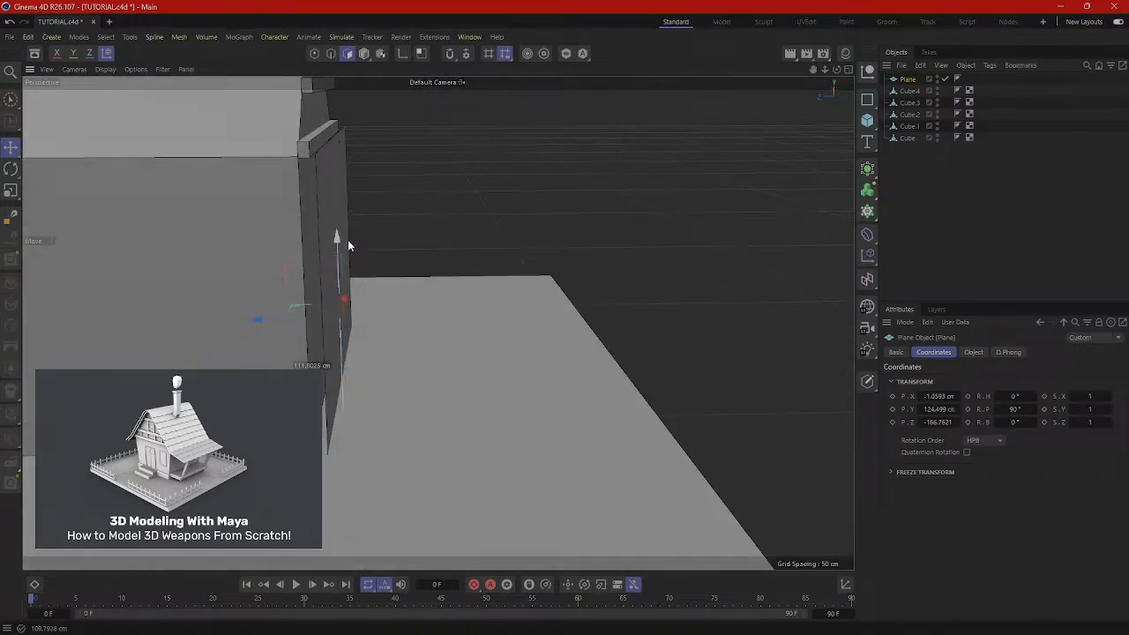
drag(286, 316, 273, 314)
scroll(353, 319, up, 1)
scroll(377, 308, up, 3)
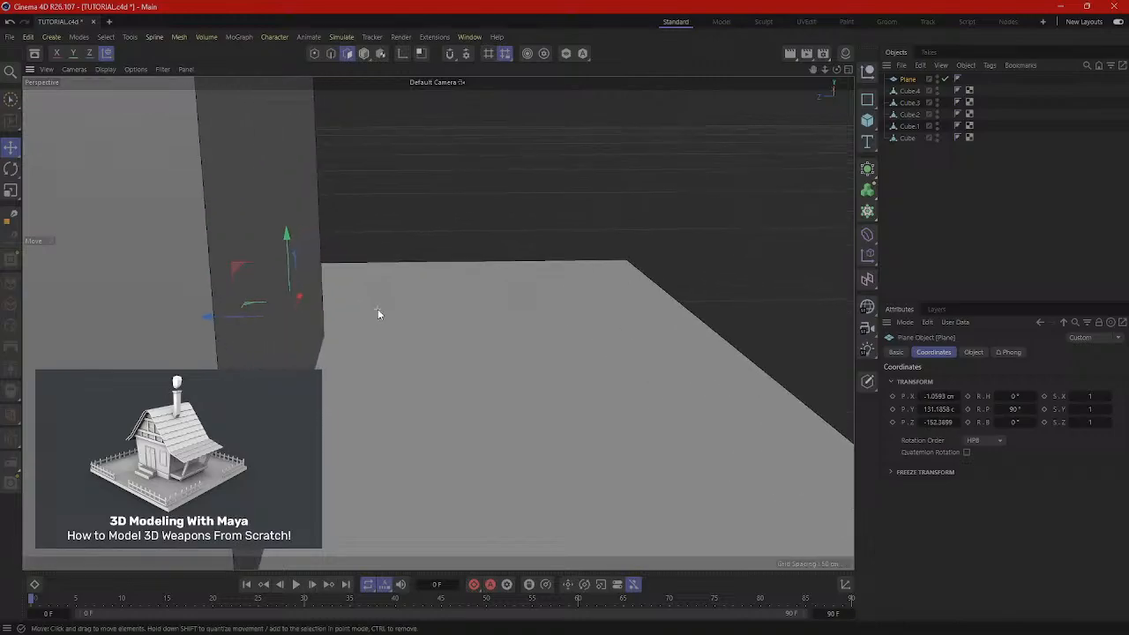
Scale the plane down to about half the front wall's width, low on the wall.
alt+drag(356, 309, 169, 301)
alt+middle_drag(169, 302, 487, 492)
scroll(481, 485, up, 2)
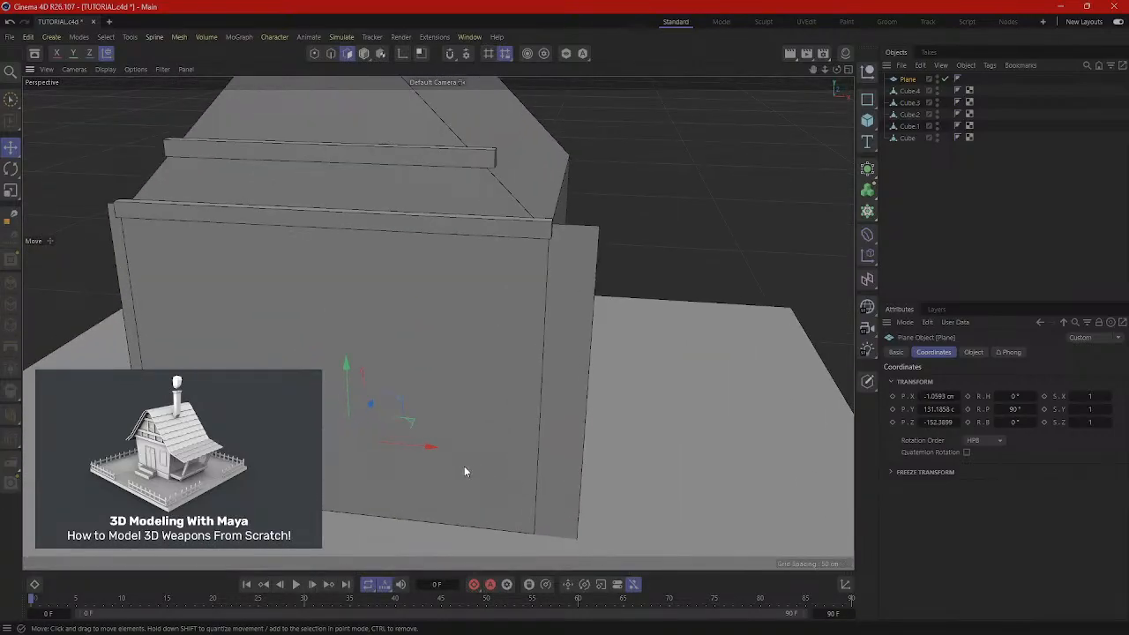
key(t)
drag(432, 448, 484, 357)
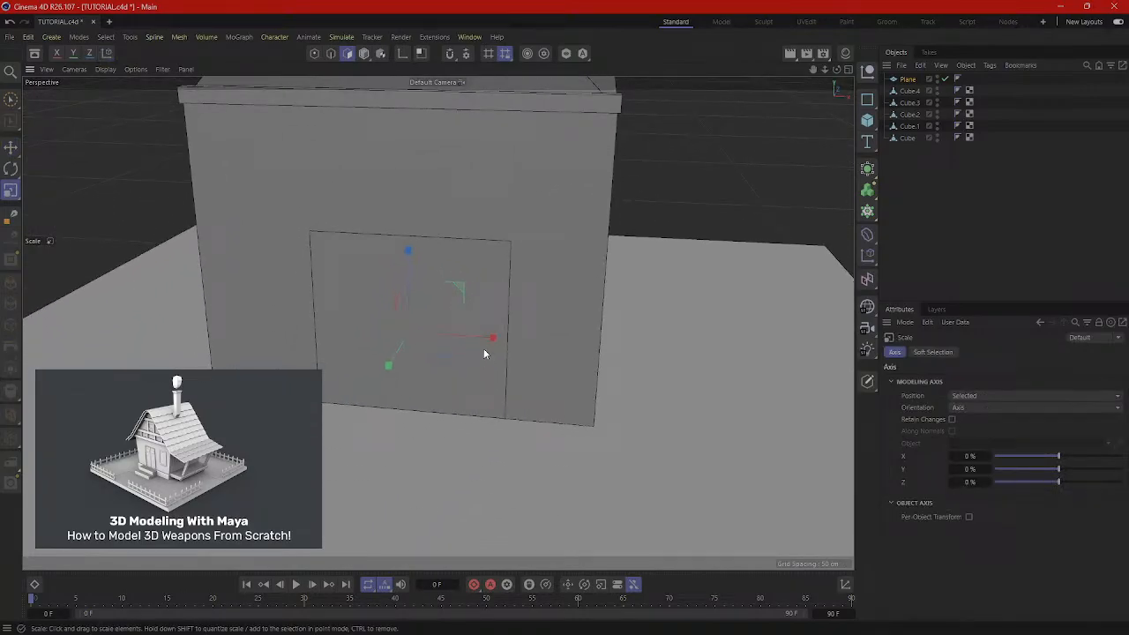
key(e)
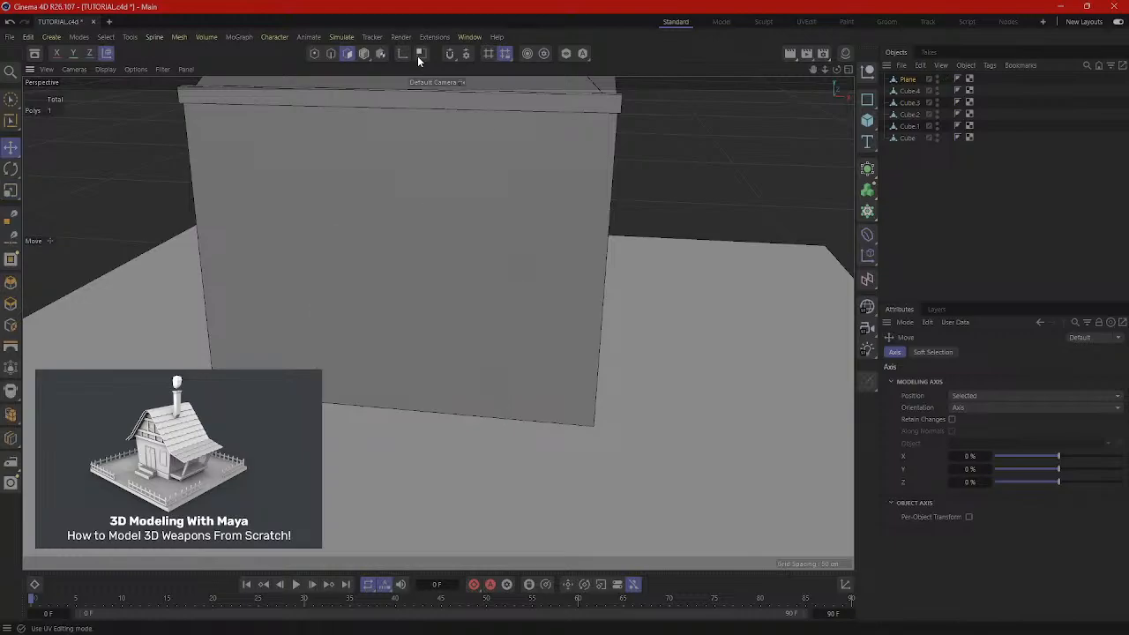
Shift the plane along the front wall to left of centre and lower it by about 66 cm, close to the wall's base.
click(364, 53)
drag(409, 253, 407, 155)
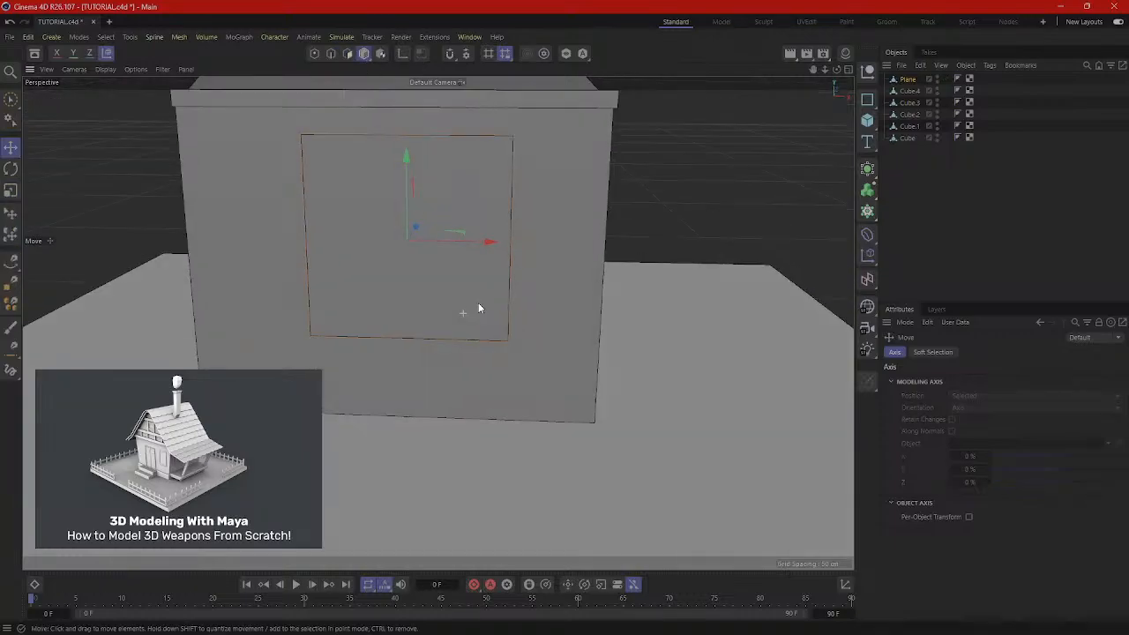
drag(486, 244, 446, 271)
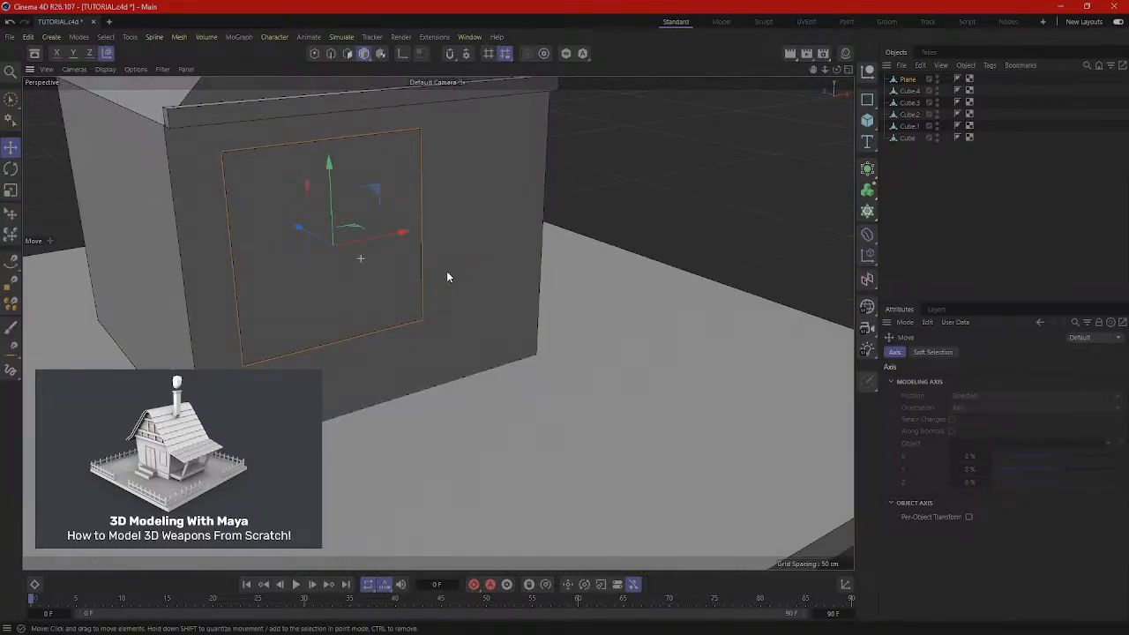
drag(333, 167, 347, 238)
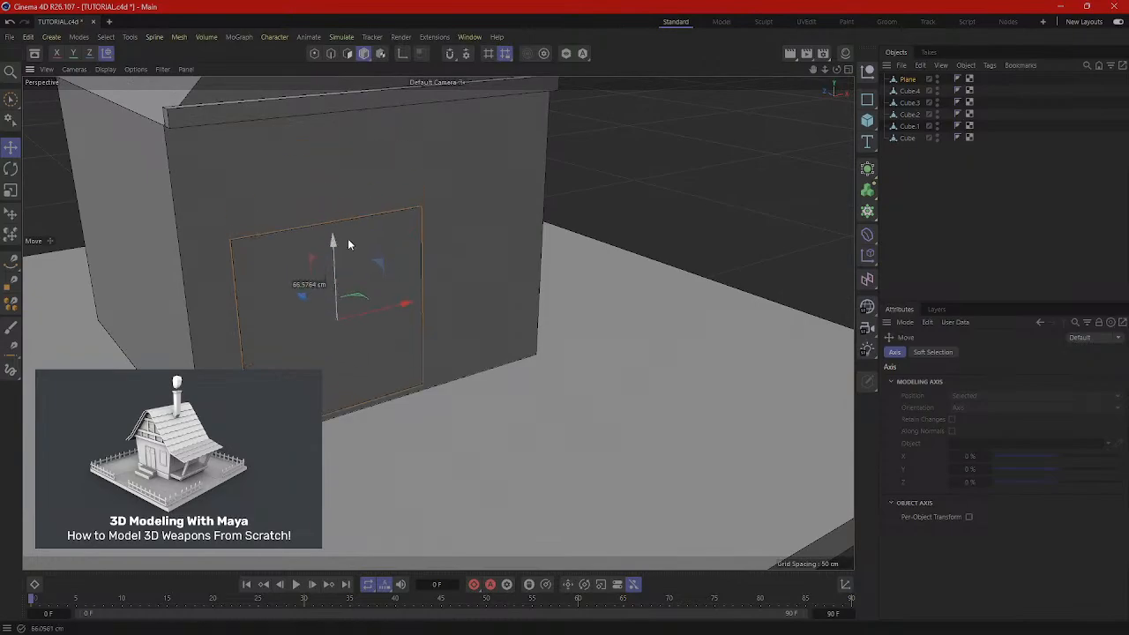
Scale the plane down in width into a tall, narrow door-shaped rectangle on the front wall.
alt+drag(383, 289, 371, 248)
key(r)
key(t)
alt+drag(438, 291, 564, 355)
scroll(508, 342, up, 1)
scroll(510, 340, up, 1)
alt+drag(491, 365, 422, 342)
key(e)
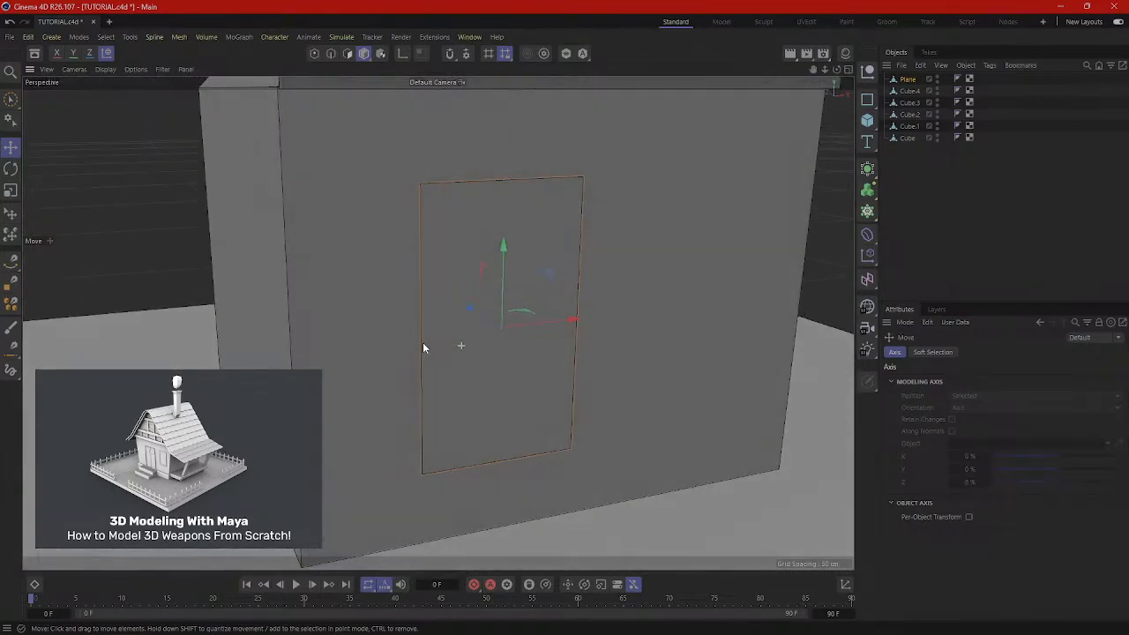
Inset the door plane's polygon by about 3.8 cm to form a thin border frame.
click(347, 53)
click(493, 257)
alt+drag(492, 256, 506, 305)
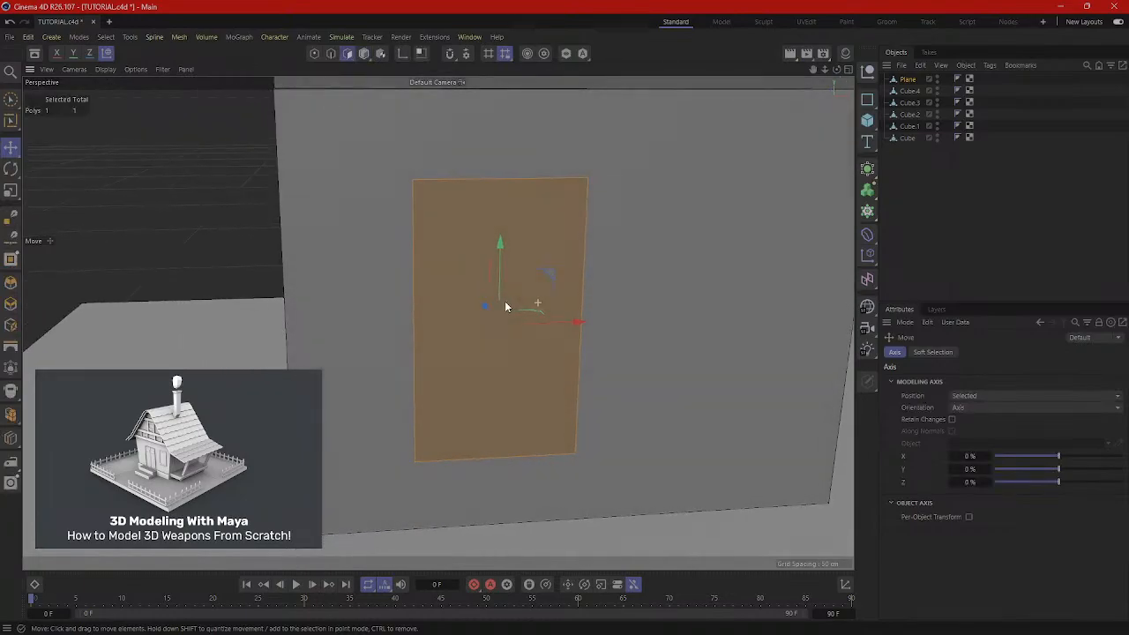
key(i)
drag(582, 254, 566, 254)
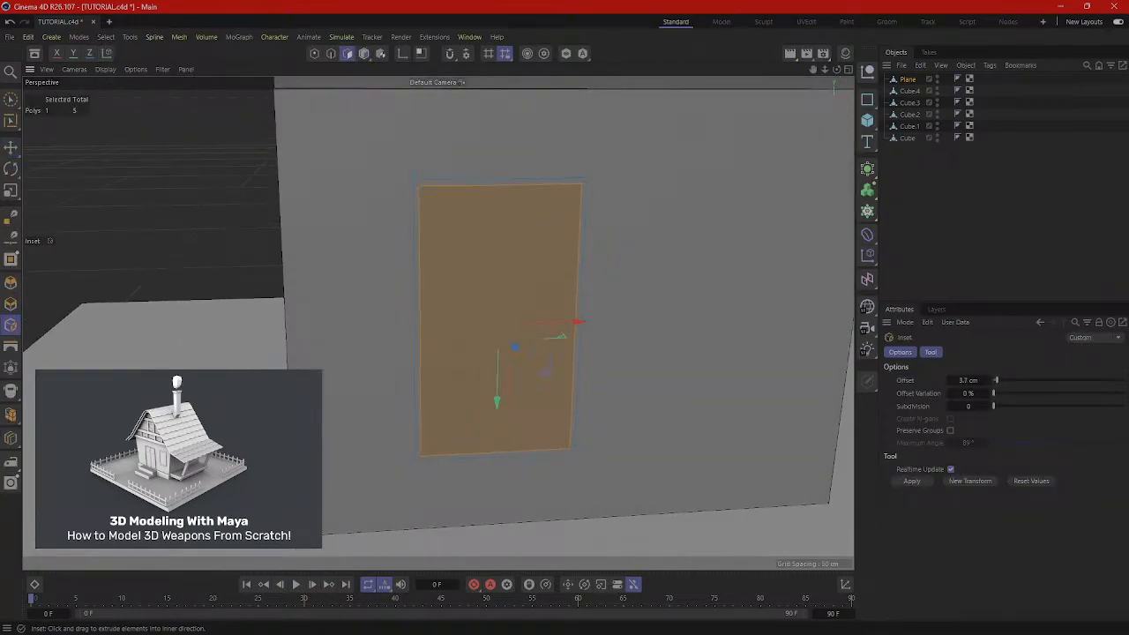
drag(567, 254, 516, 238)
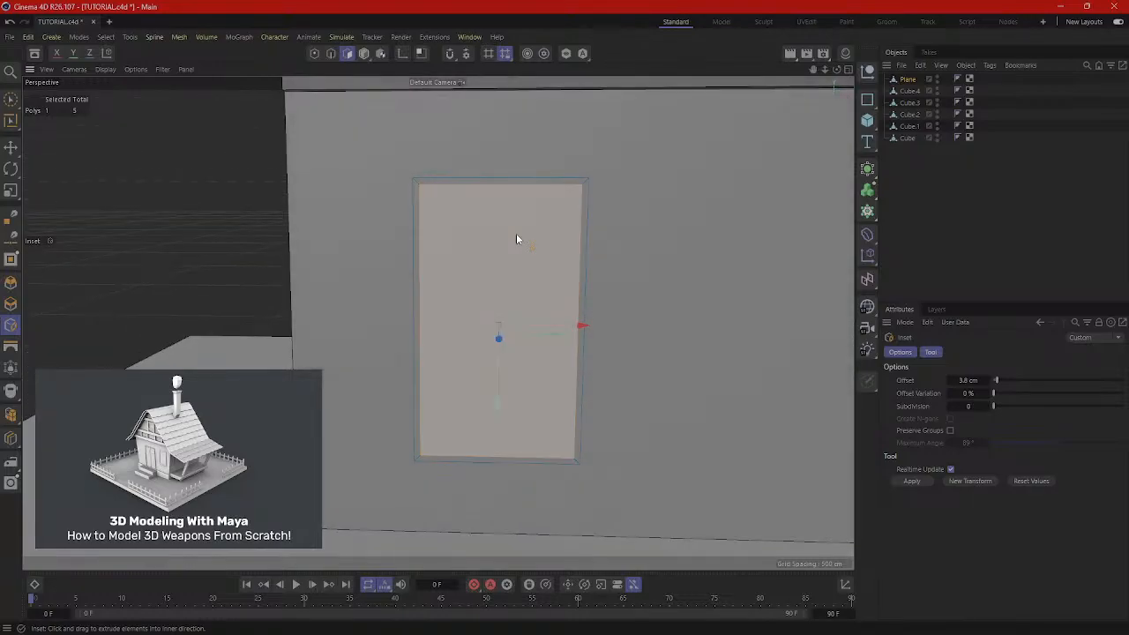
Add a vertical loop cut through the door at exactly 50% of its width.
click(331, 55)
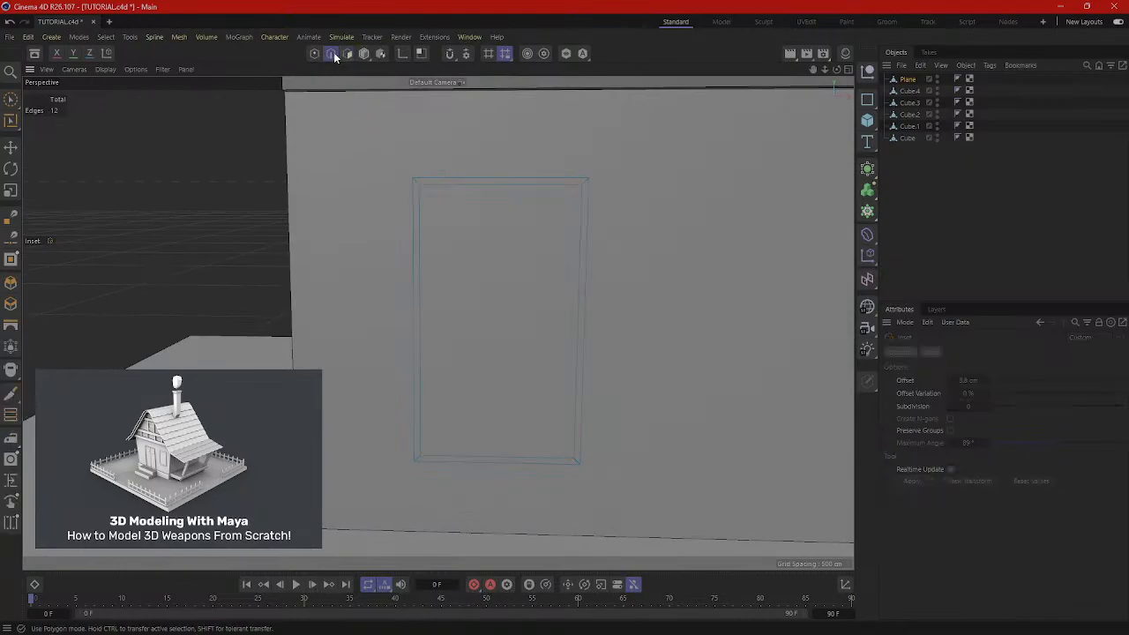
right_click(243, 231)
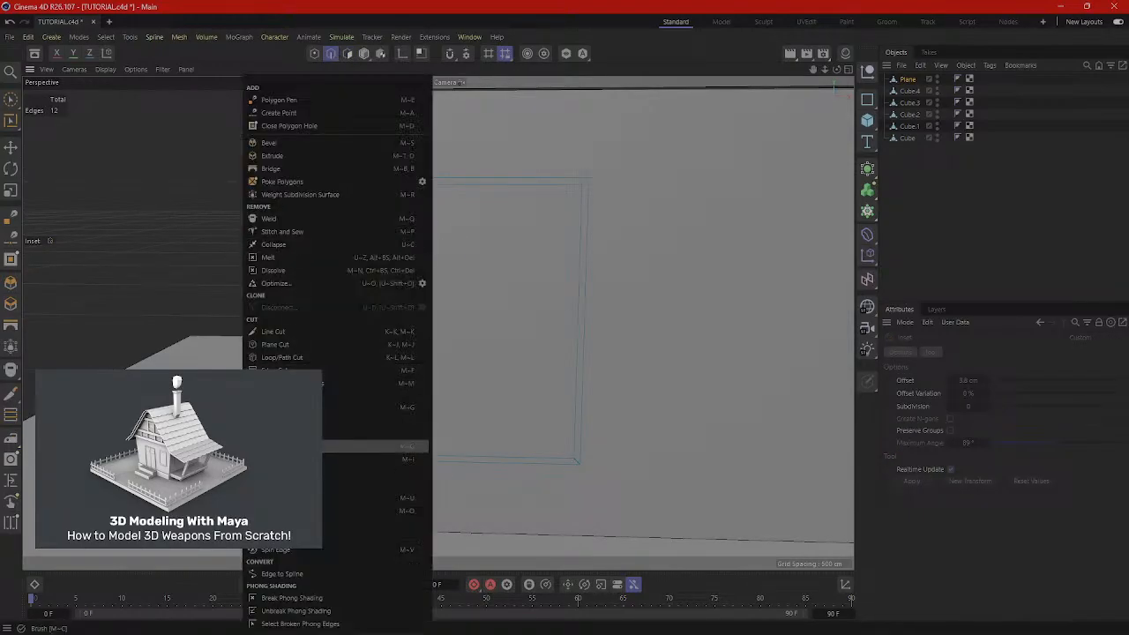
click(275, 356)
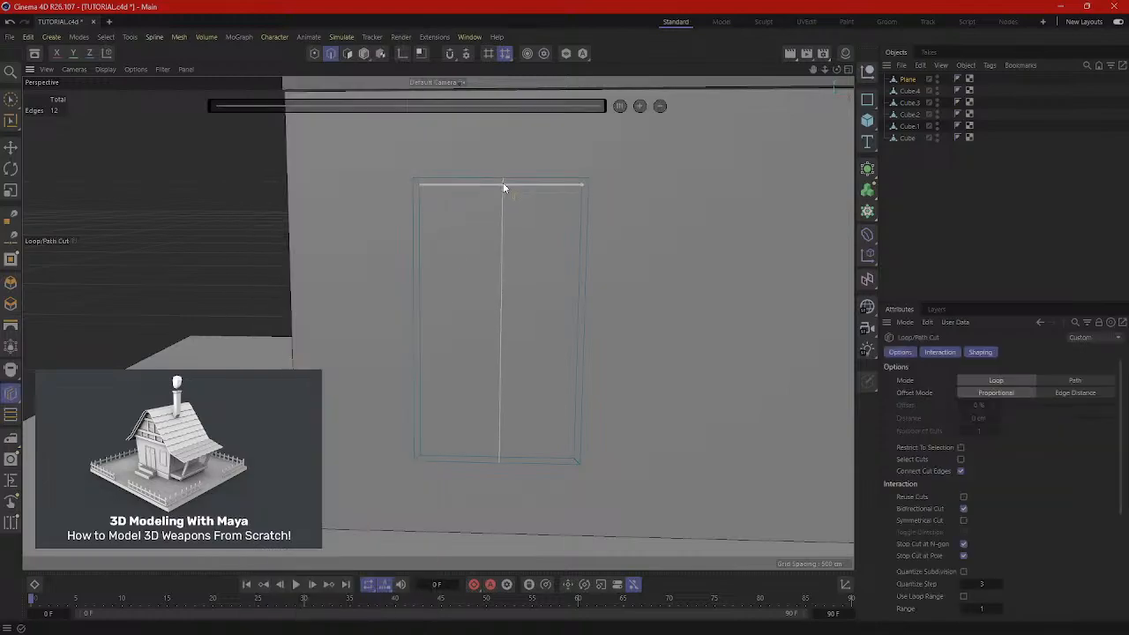
click(498, 187)
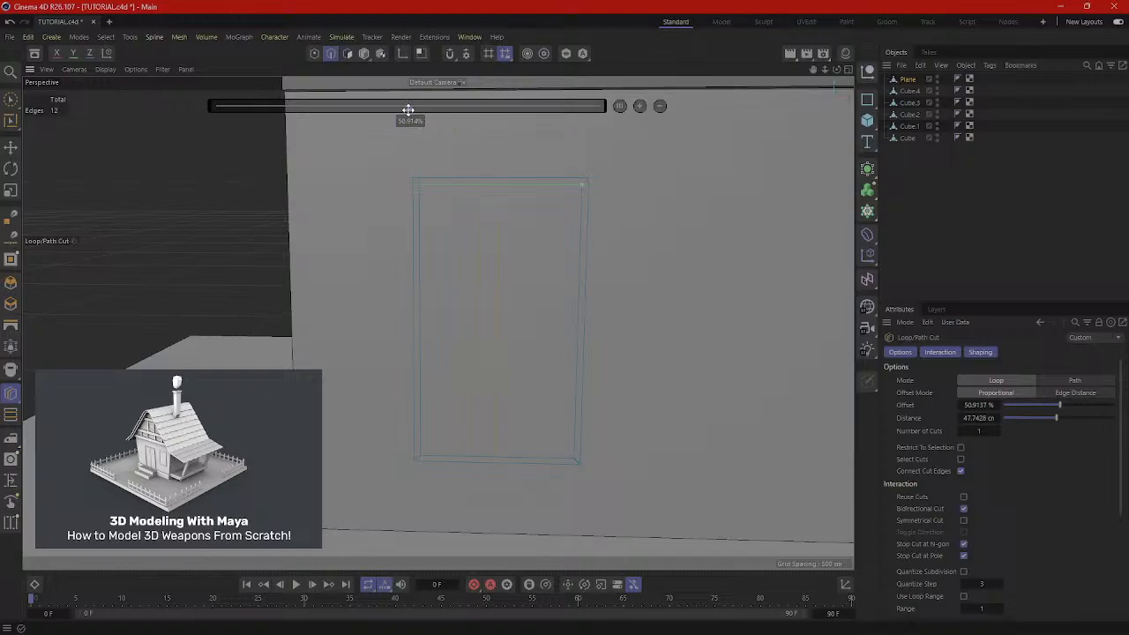
drag(408, 109, 408, 109)
double_click(980, 405)
text(50)
key(Return)
Bevel the door's vertical centre edge loop with an offset of about 1.6 cm to create a narrow middle strip.
scroll(501, 269, up, 1)
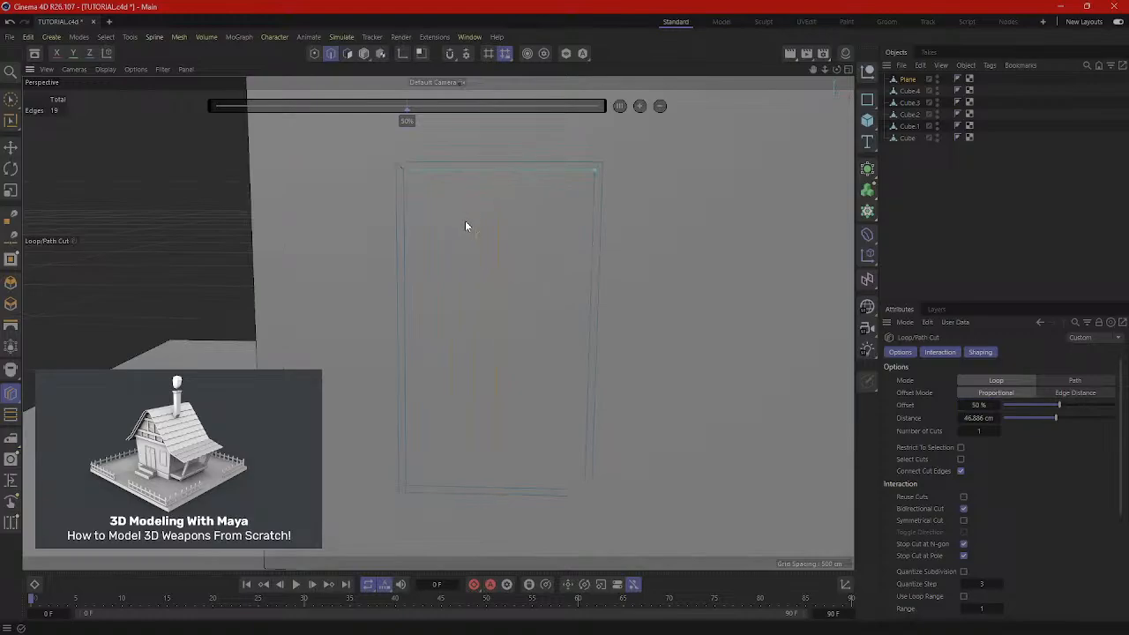
scroll(500, 242, up, 1)
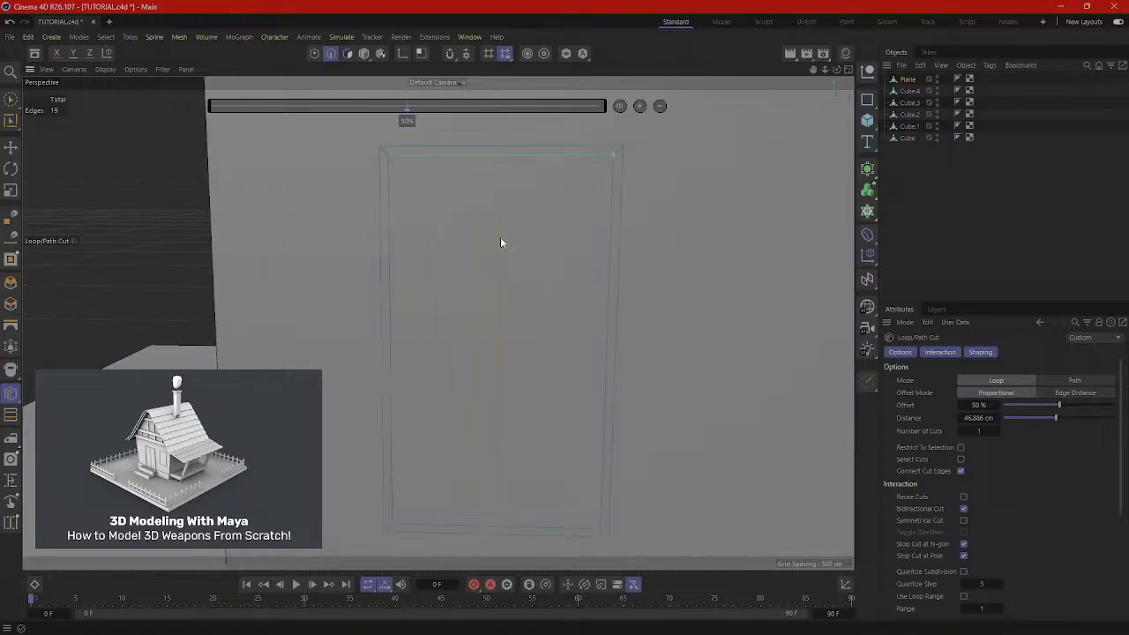
click(11, 120)
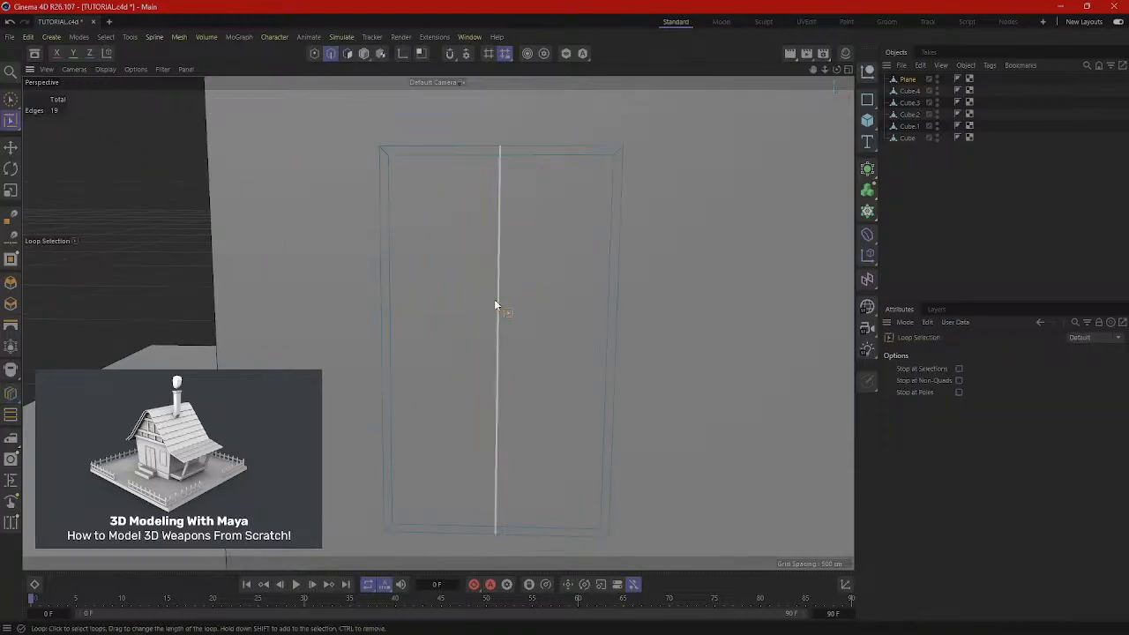
click(496, 300)
right_click(519, 309)
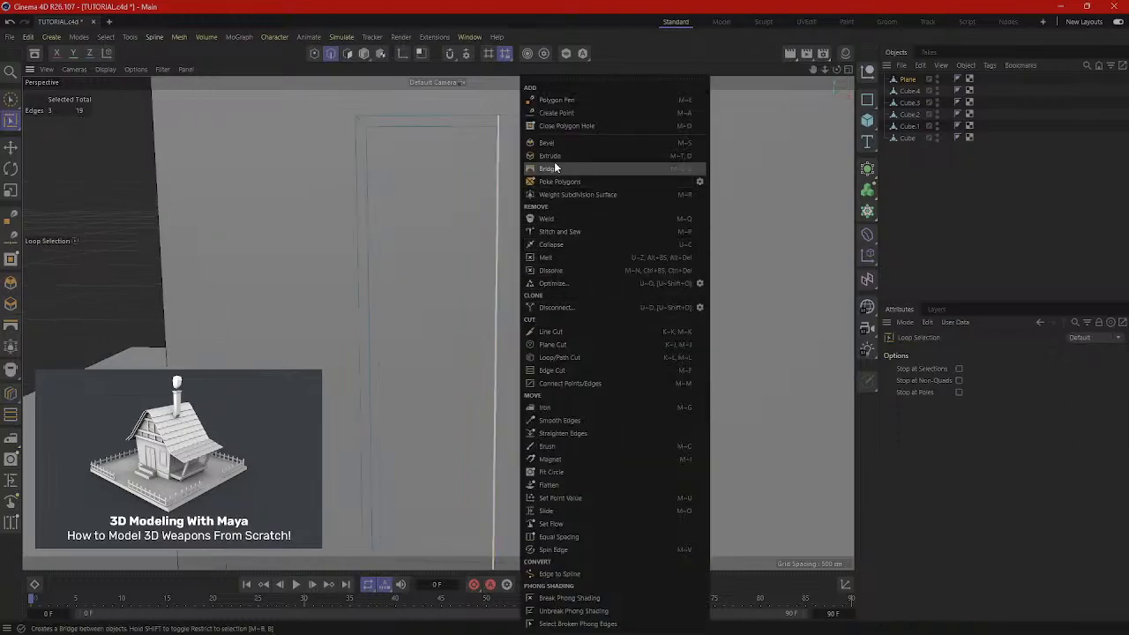
click(551, 143)
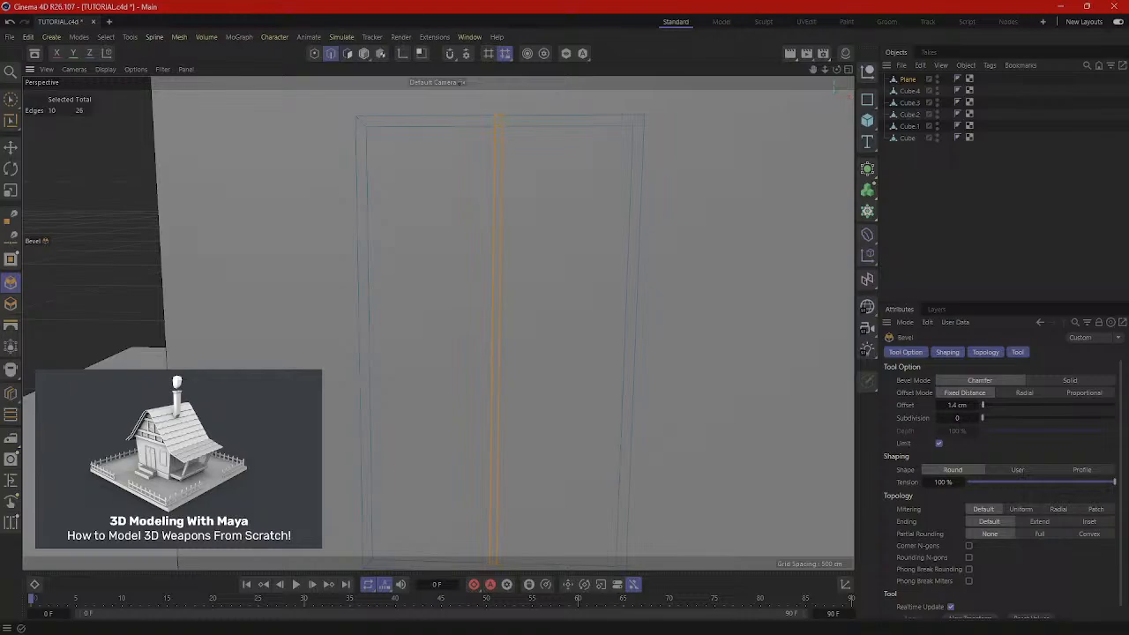
scroll(456, 204, down, 6)
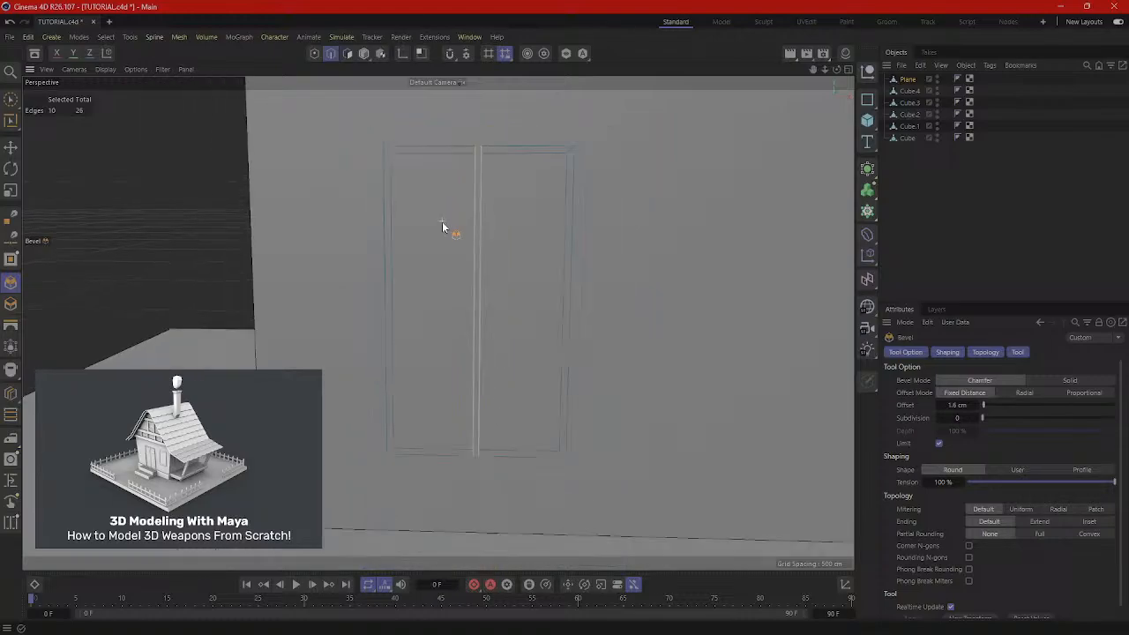
mouse_move(491, 303)
alt+mouse_down()
mouse_move(415, 285)
mouse_move(411, 255)
mouse_move(630, 318)
mouse_move(502, 338)
mouse_move(529, 350)
mouse_move(499, 330)
mouse_move(466, 234)
alt+mouse_up()
alt+drag(578, 360, 603, 279)
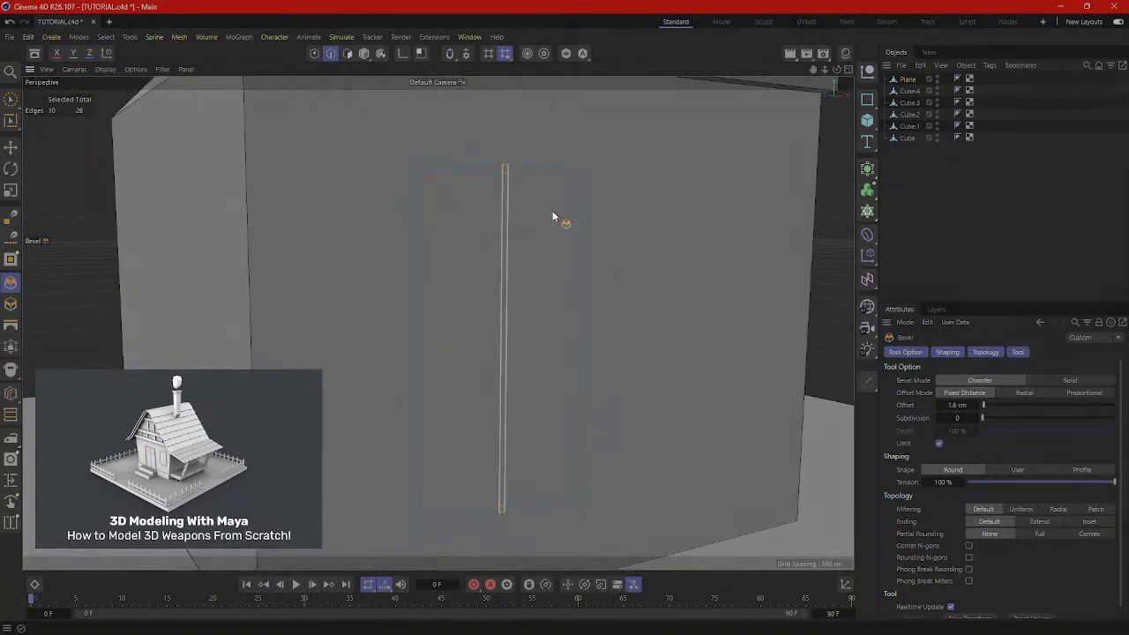
Select the loop of polygons that forms the door's outer border frame.
click(348, 54)
scroll(410, 181, up, 3)
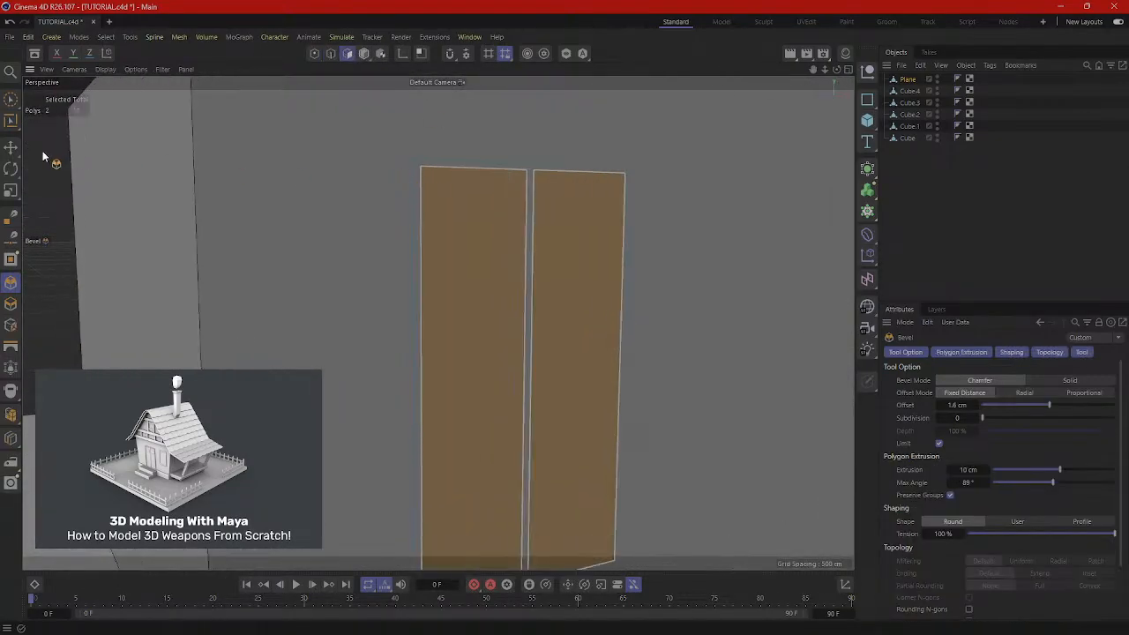
click(11, 121)
scroll(335, 169, up, 2)
click(464, 152)
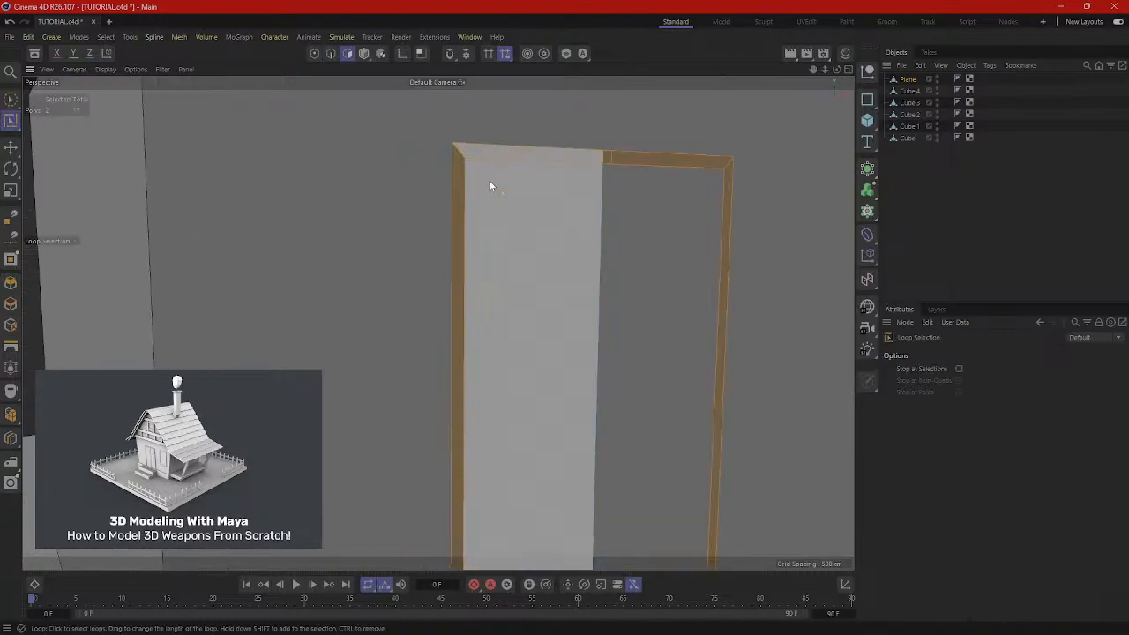
scroll(491, 184, down, 2)
alt+drag(606, 281, 659, 247)
Try to extrude the outer border frame alone from the door, then undo the extrusion.
right_click(659, 247)
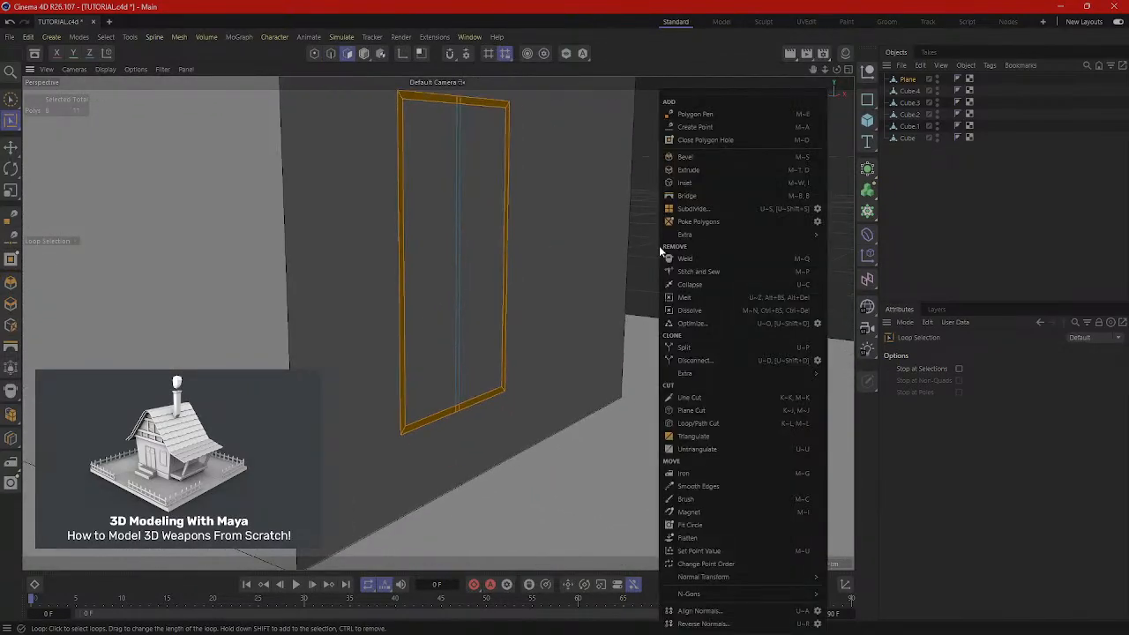
click(704, 172)
mouse_move(507, 261)
mouse_down()
mouse_move(535, 266)
mouse_move(520, 274)
mouse_up()
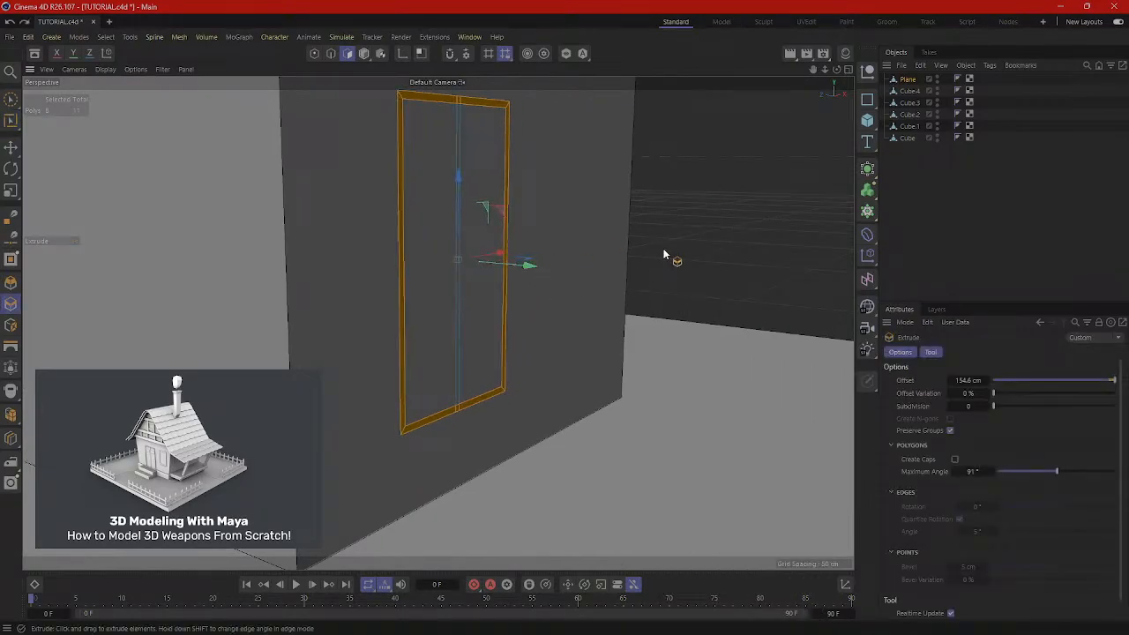
drag(664, 250, 629, 277)
key(ctrl+z)
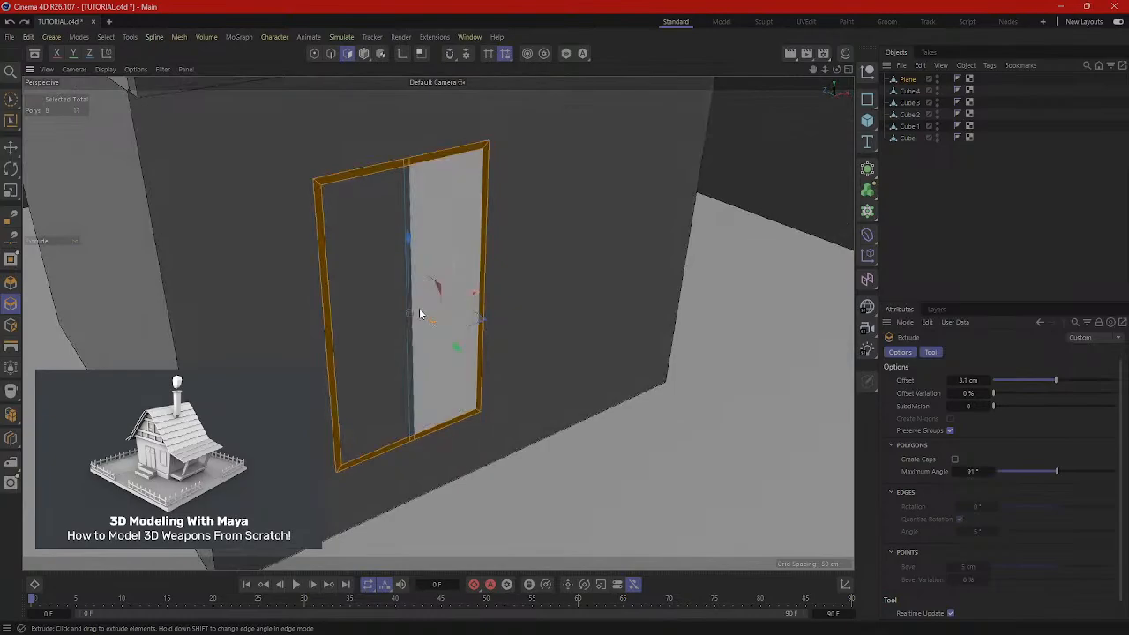
Add the vertical centre strip to the frame selection and extrude the whole door frame outward by about 2.4 cm.
scroll(416, 292, up, 5)
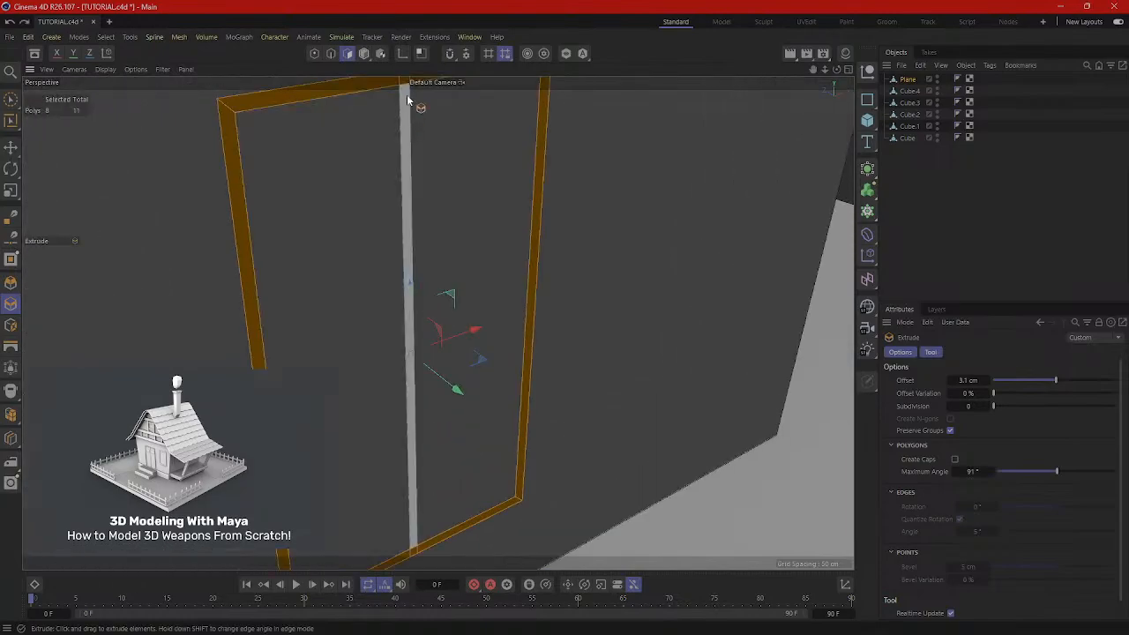
click(406, 94)
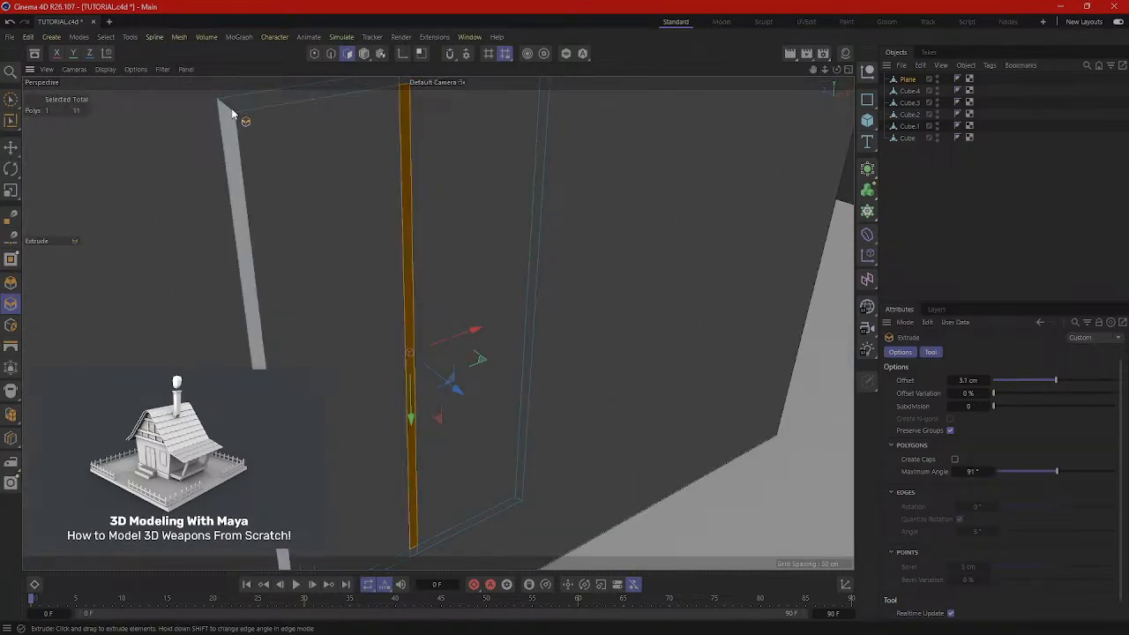
key(ctrl+z)
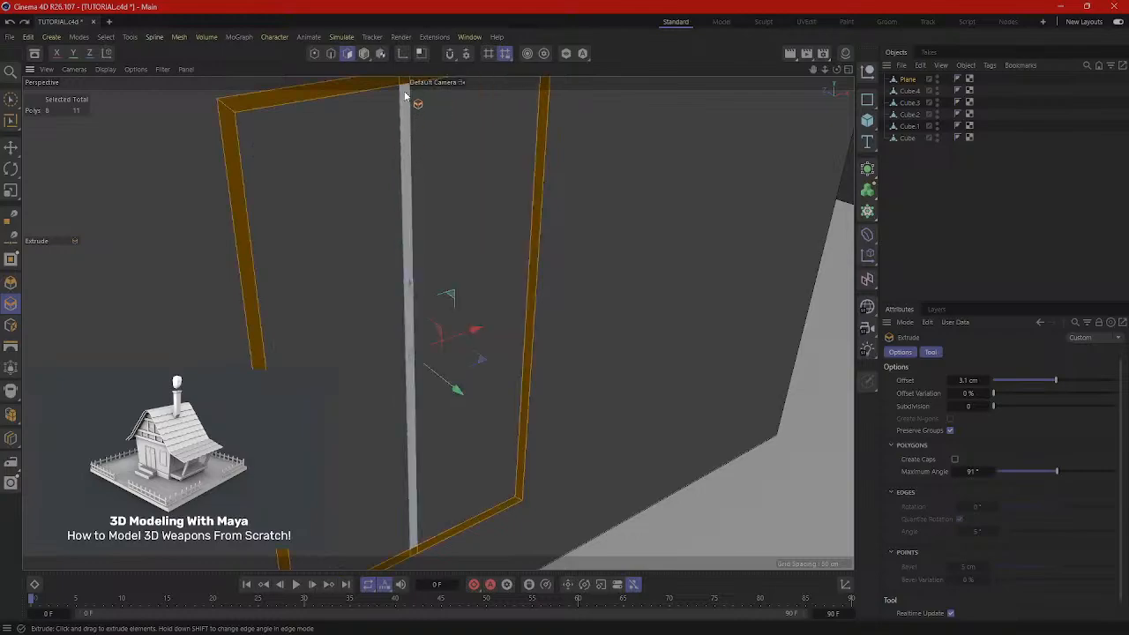
scroll(502, 332, down, 6)
scroll(596, 338, down, 1)
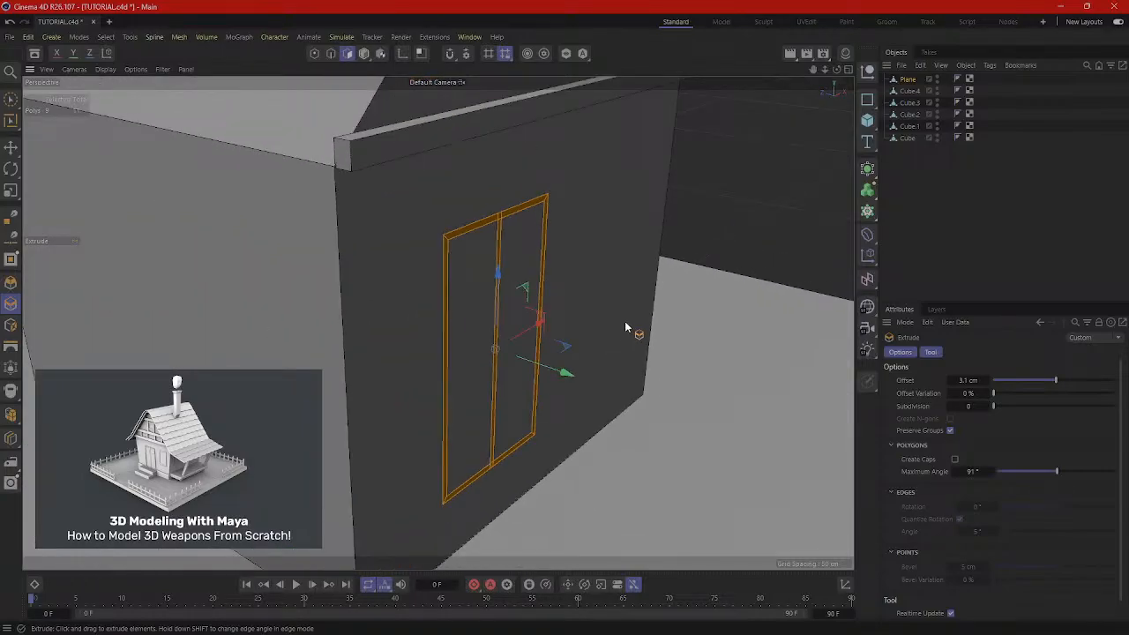
right_click(659, 264)
click(688, 173)
drag(661, 223, 671, 223)
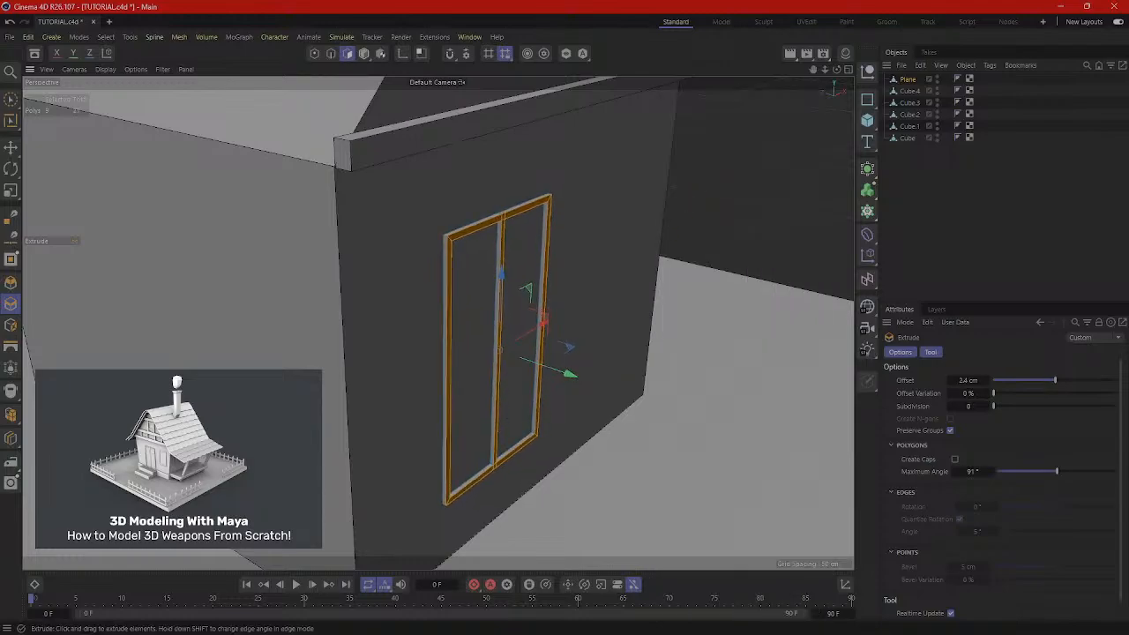
scroll(646, 285, down, 3)
alt+drag(655, 339, 479, 270)
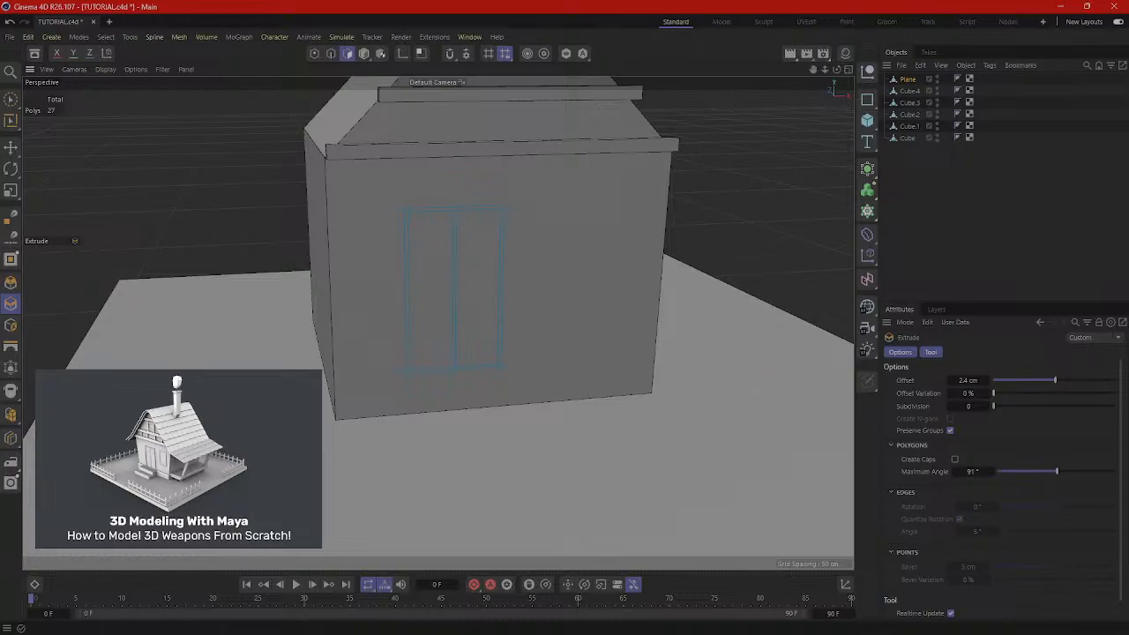
Inset the two door panels on either side of the centre strip, each with its own border.
alt+drag(591, 323, 524, 339)
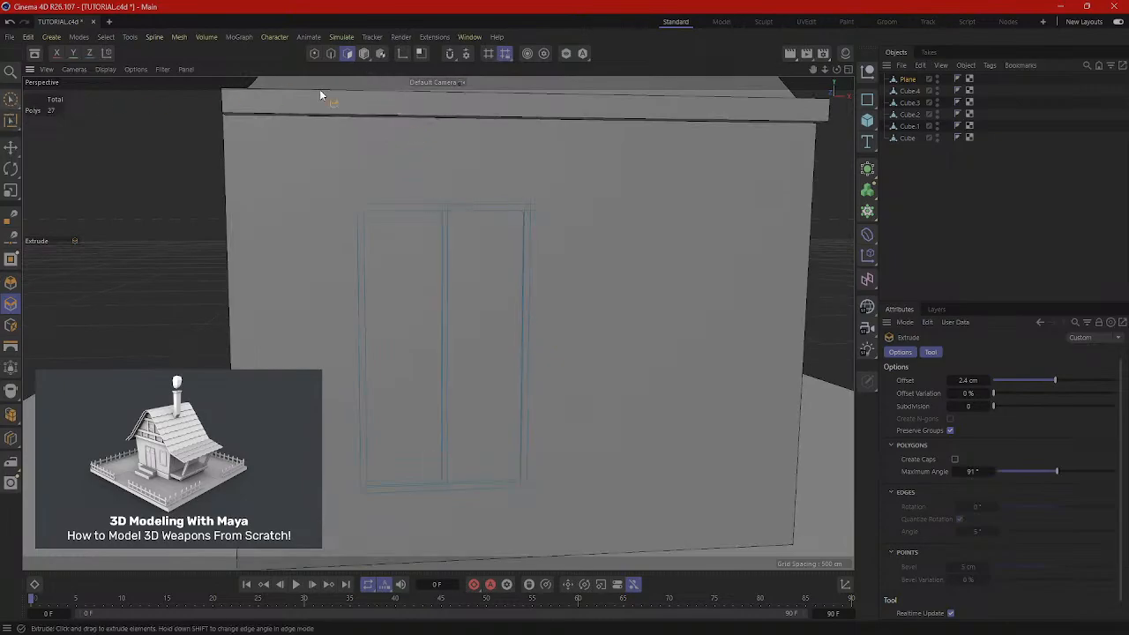
click(11, 100)
click(405, 283)
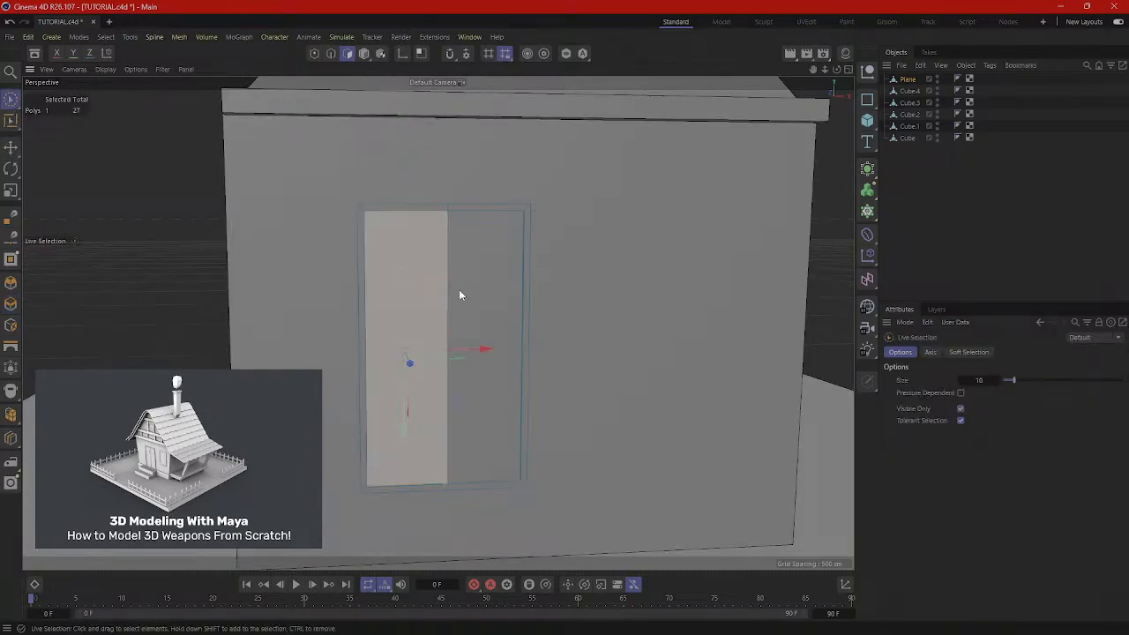
shift+click(497, 286)
key(i)
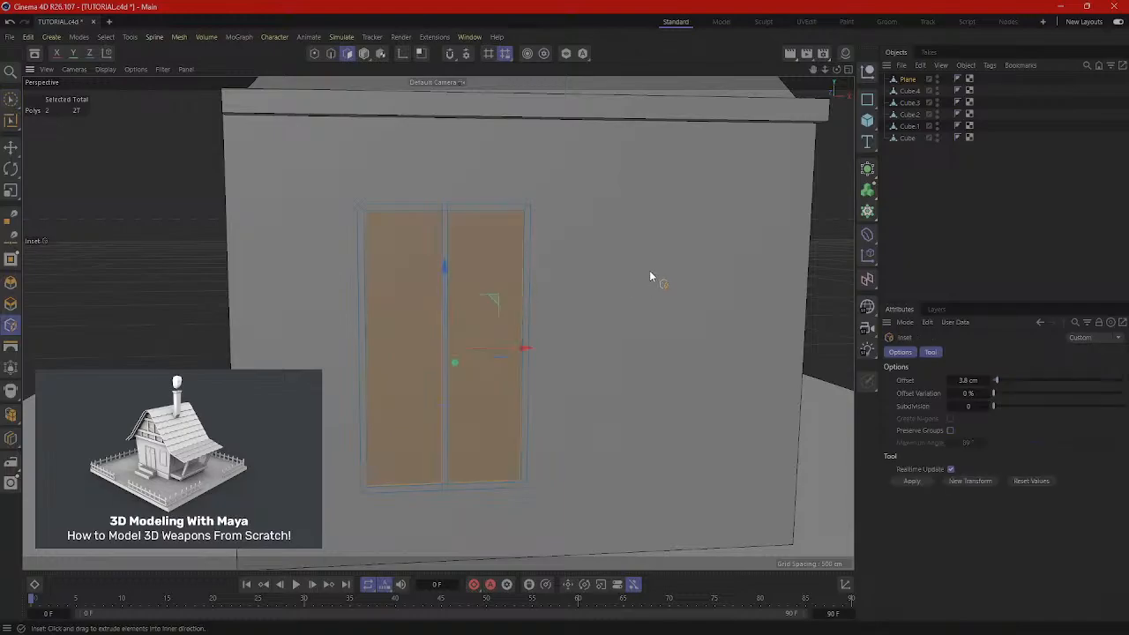
drag(649, 277, 696, 277)
Scale the two inset panel faces vertically to about 16% of their height, leaving a short band mid-door.
key(e)
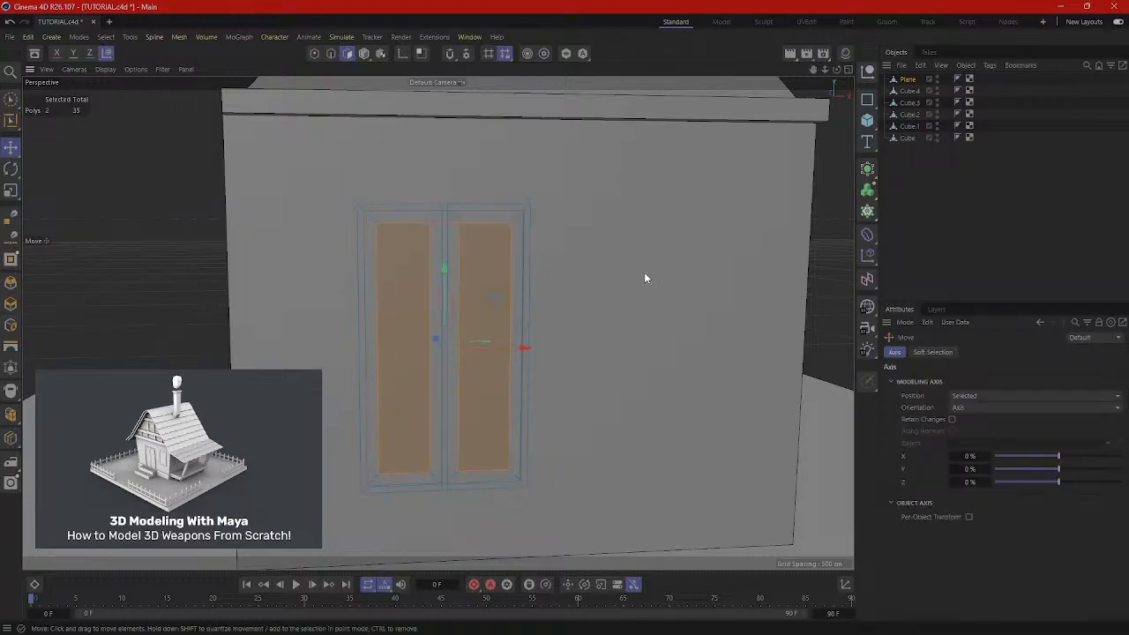
key(r)
key(t)
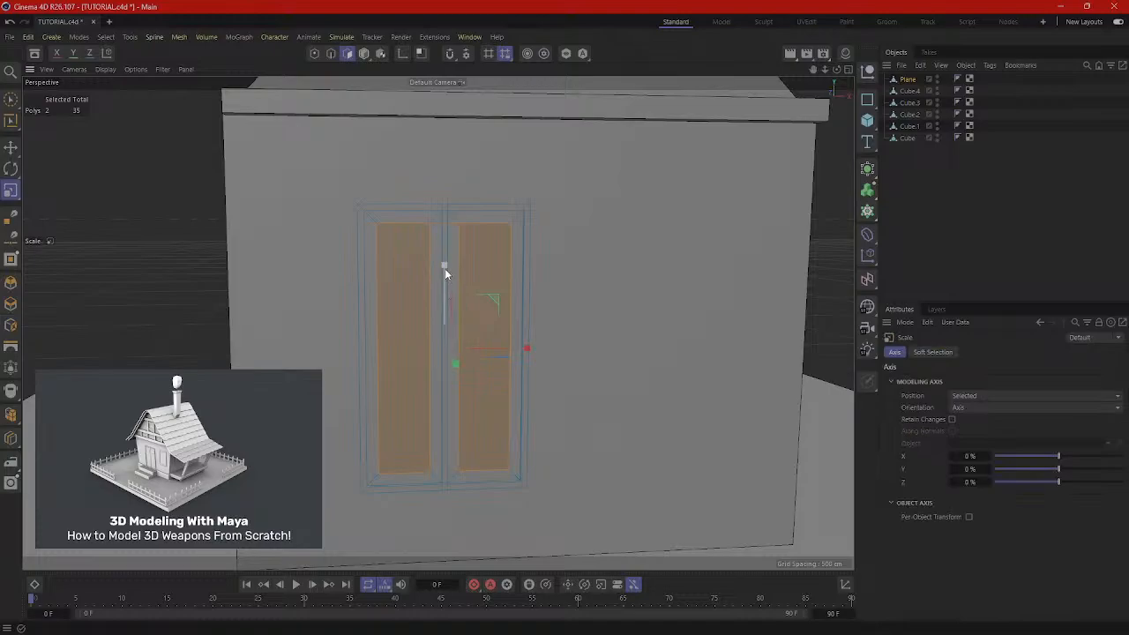
drag(444, 269, 441, 339)
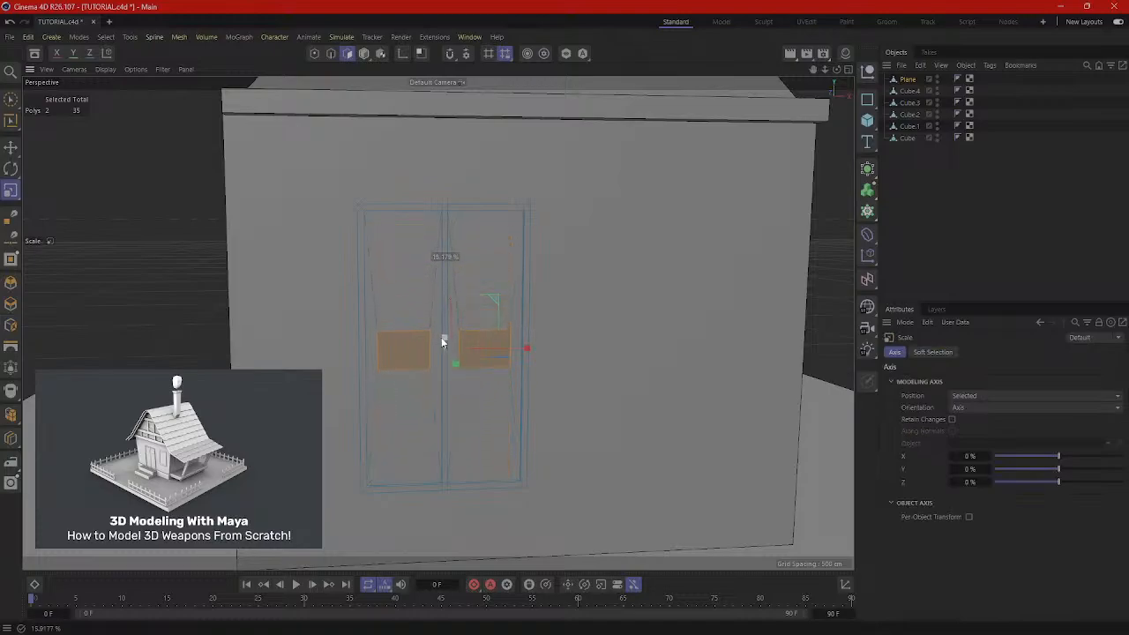
Raise the two small panel faces to the upper part of the door and extrude them outward by 3.5 cm.
key(e)
drag(444, 268, 511, 302)
right_click(511, 302)
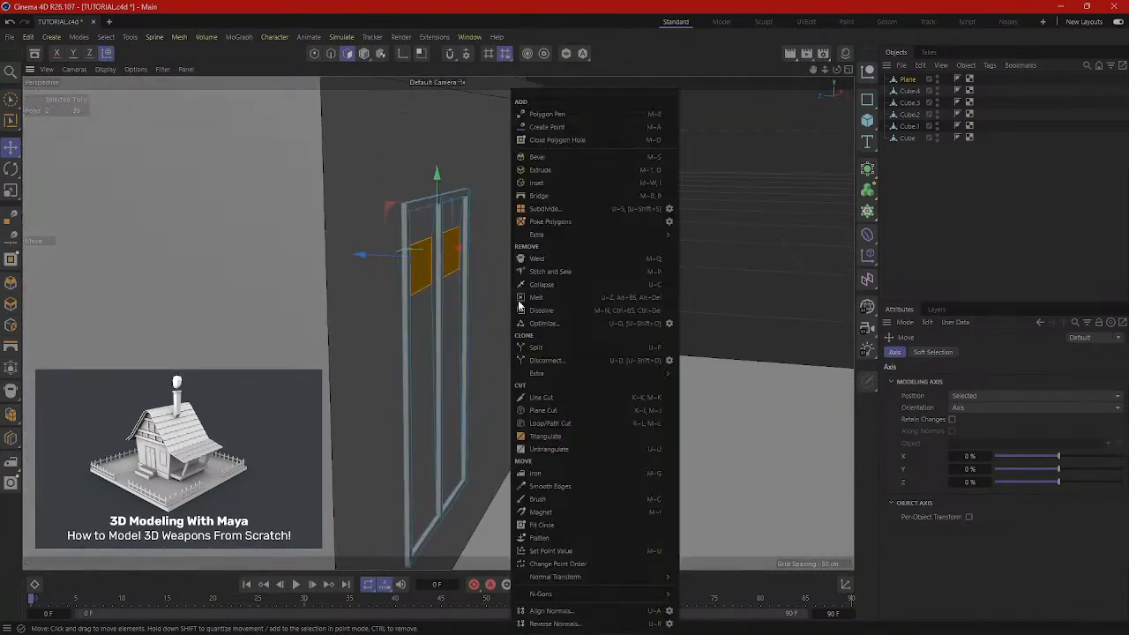
click(545, 170)
drag(520, 265, 542, 264)
click(621, 243)
alt+drag(620, 243, 427, 279)
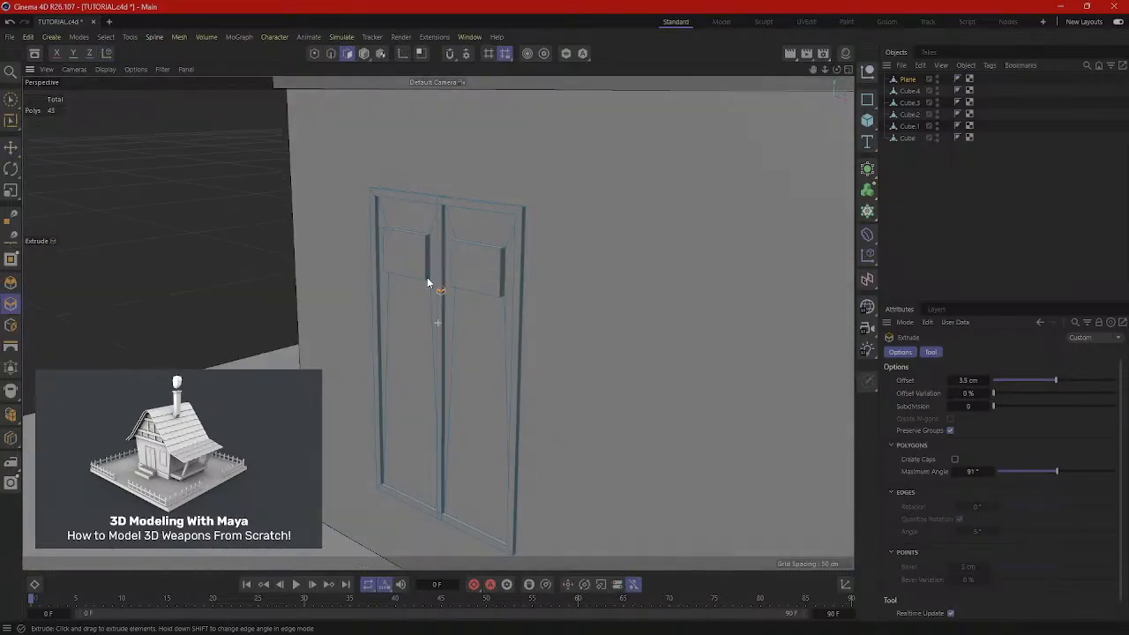
Add a plane with one width and one height segment, and move it up and out beside the house.
scroll(463, 284, down, 5)
scroll(448, 358, down, 4)
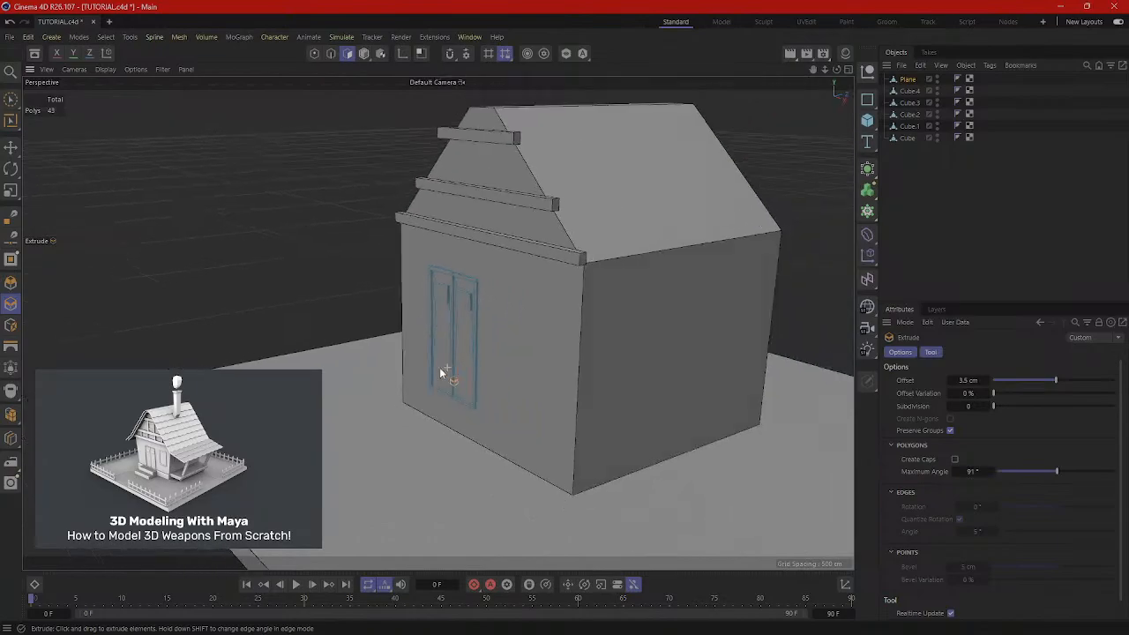
alt+drag(448, 358, 555, 369)
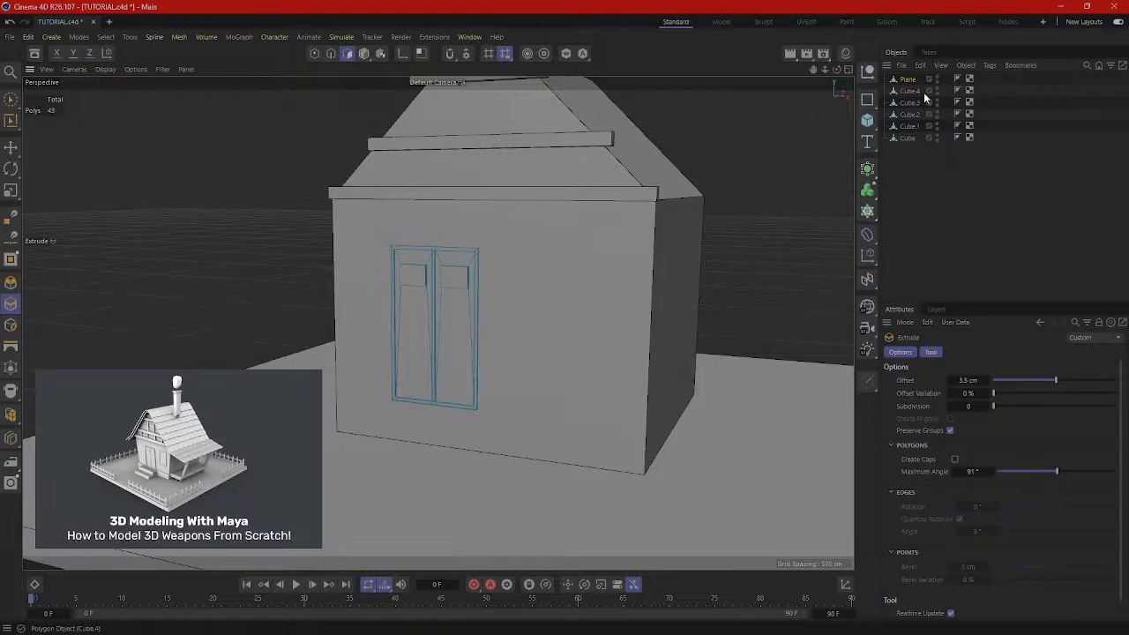
click(868, 126)
click(917, 164)
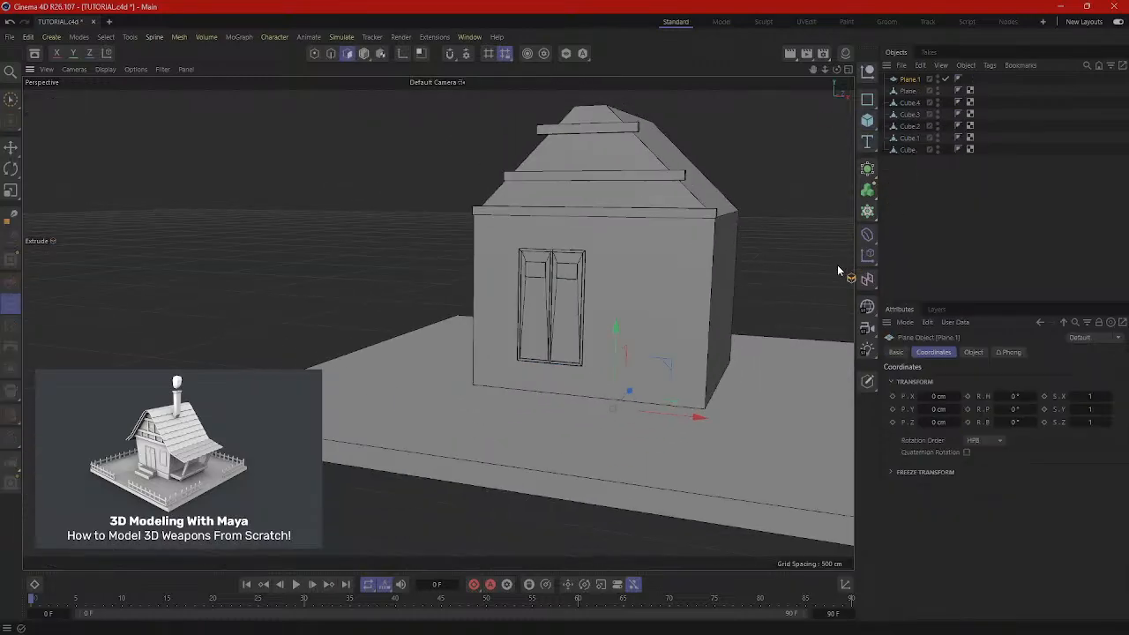
click(973, 352)
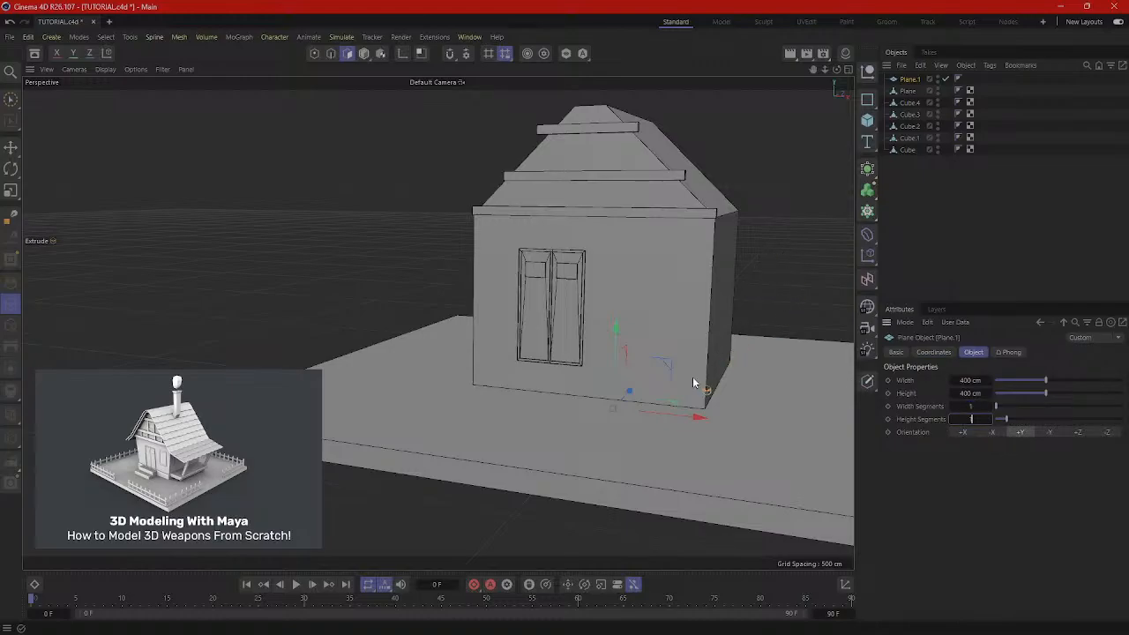
drag(614, 338, 624, 254)
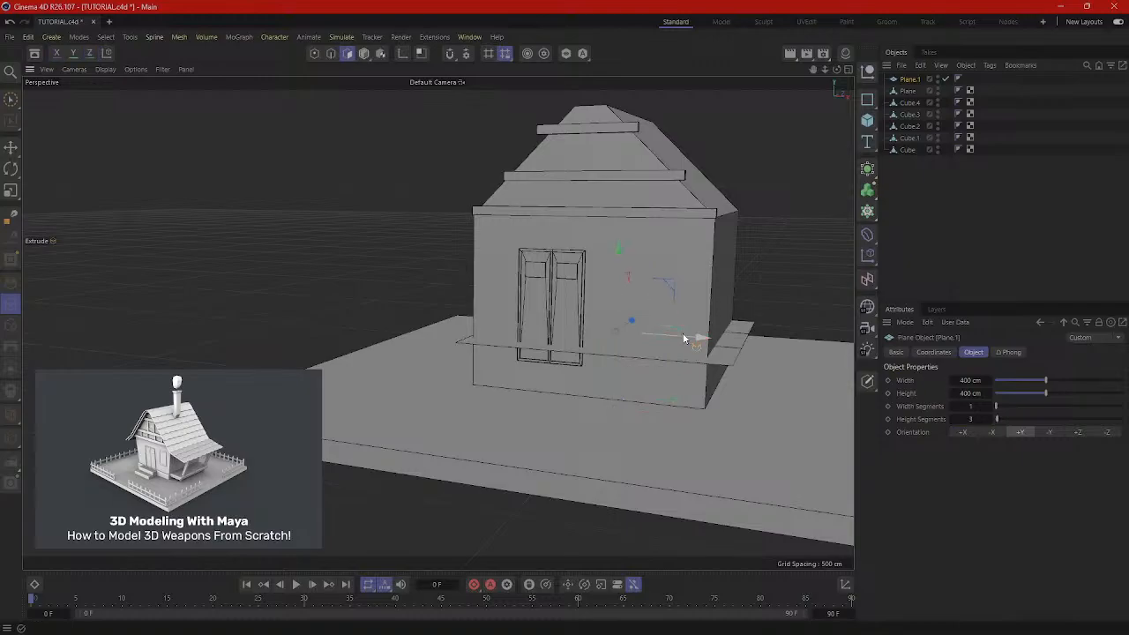
drag(683, 336, 475, 345)
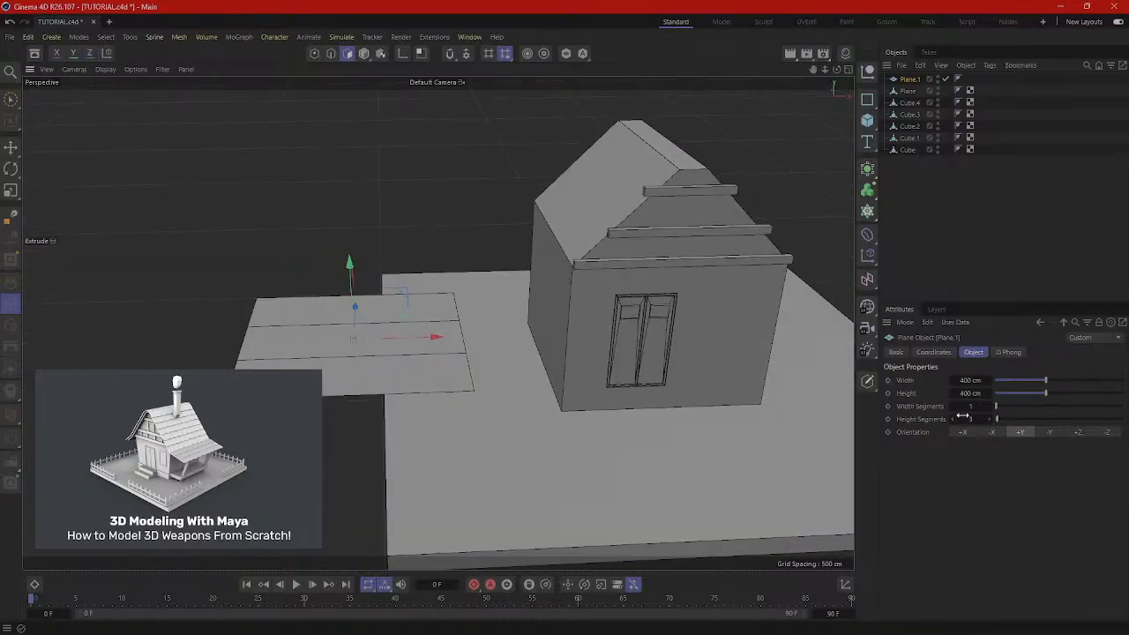
key(Return)
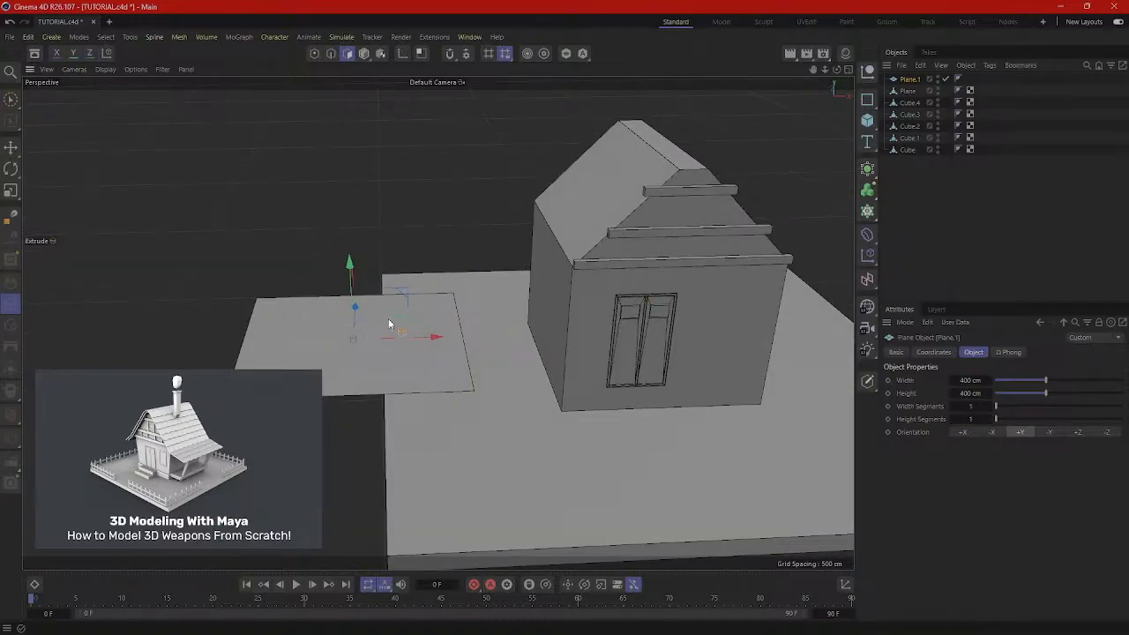
Stand the new plane upright by setting its pitch rotation (R.P) to 90°.
key(r)
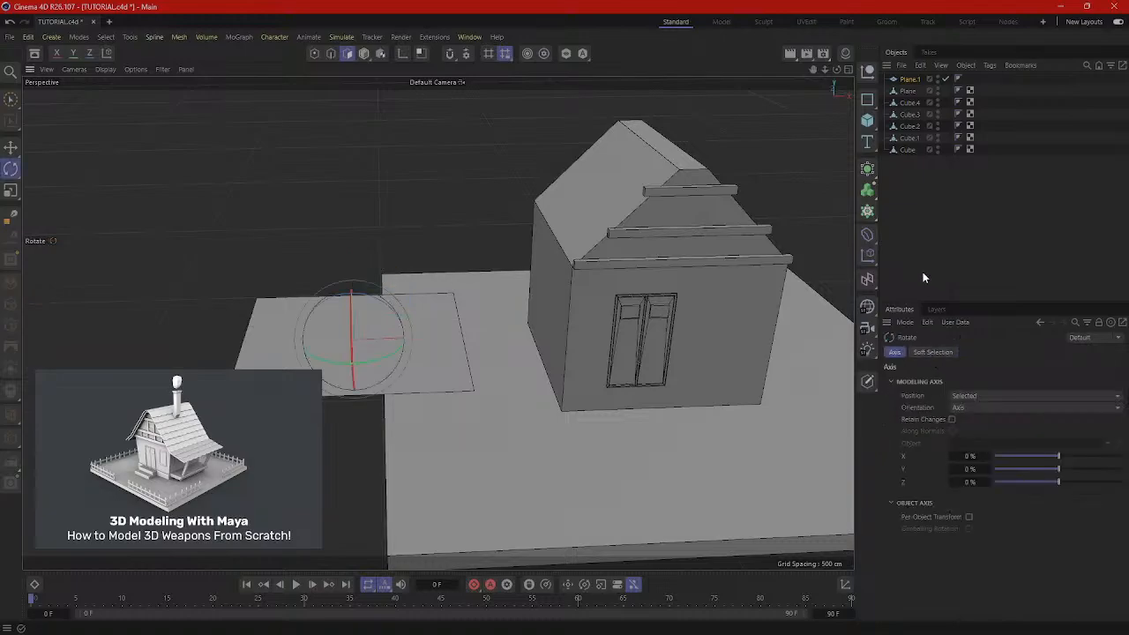
click(904, 80)
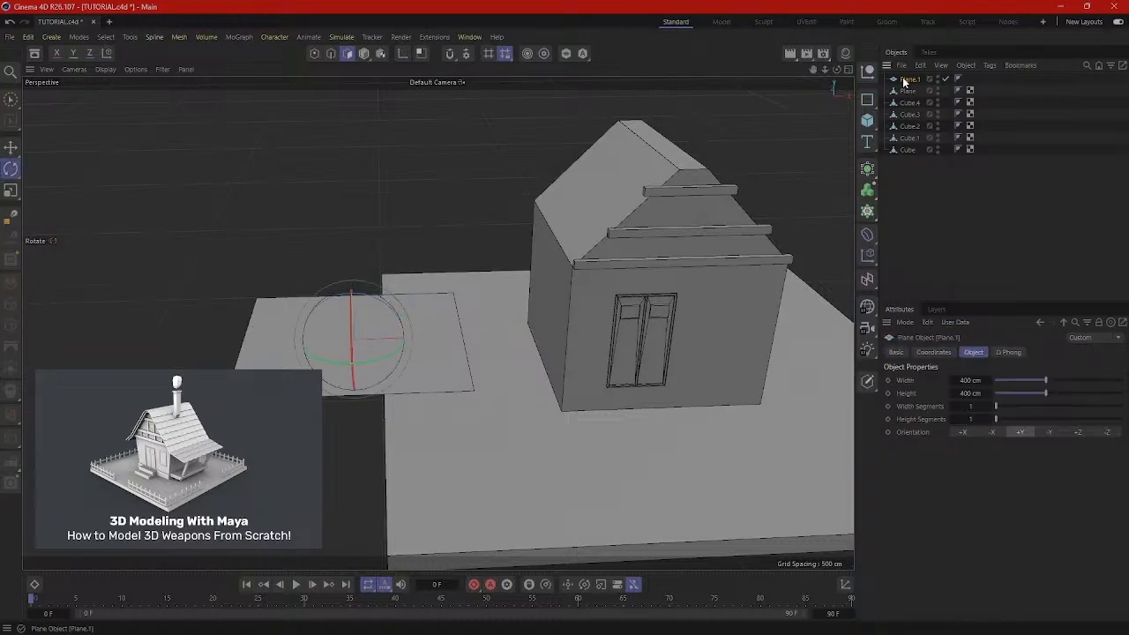
click(935, 352)
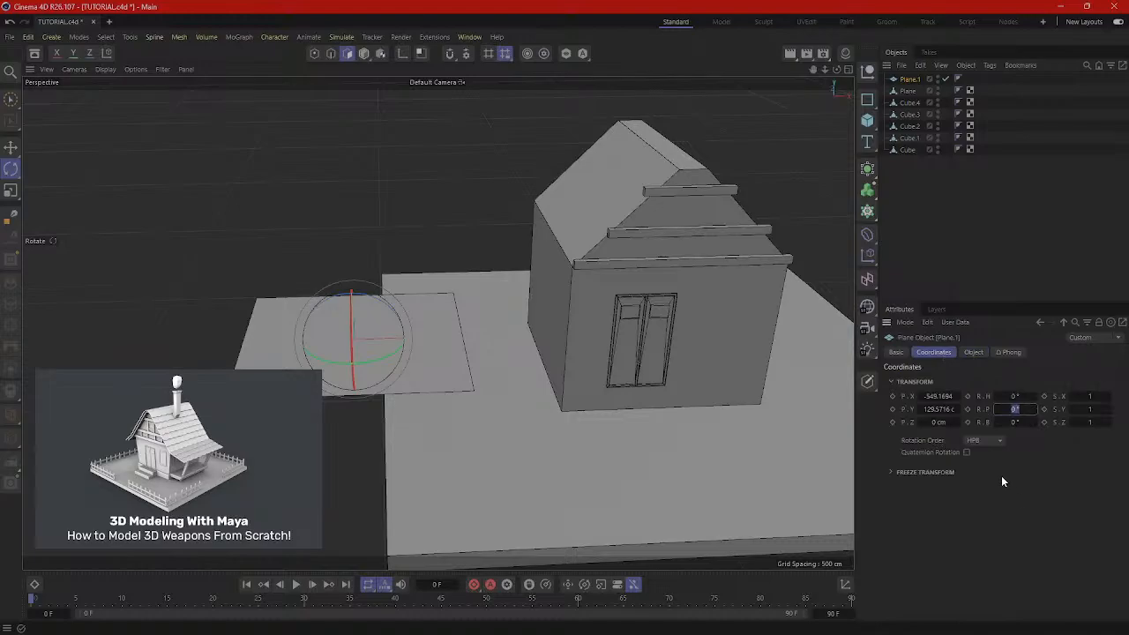
text(90)
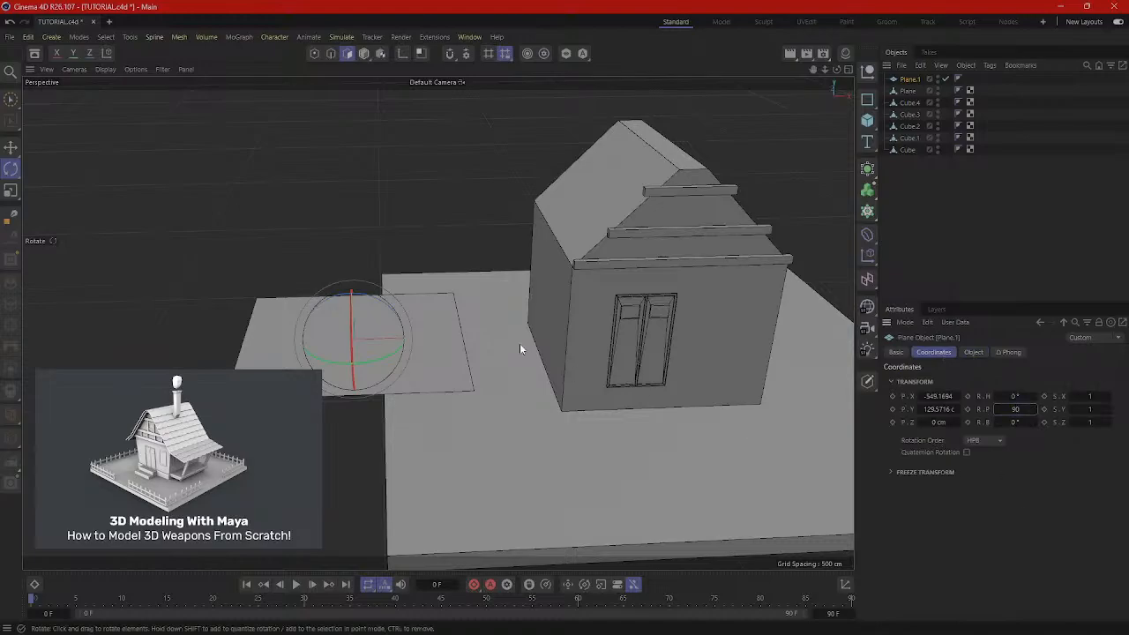
key(Return)
key(e)
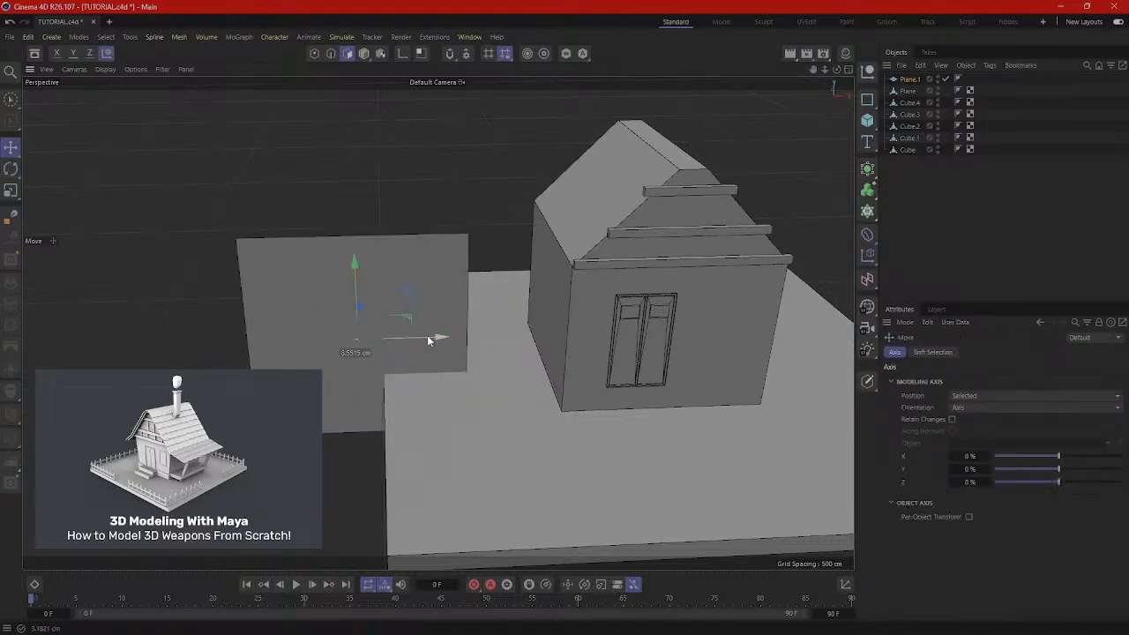
Shrink the upright plane and place it on the front wall between the double door and the nearby wall corner.
drag(441, 335, 650, 347)
alt+drag(727, 355, 427, 345)
key(r)
key(t)
key(e)
drag(403, 292, 406, 236)
drag(451, 298, 511, 389)
Scale the plane beside the door down uniformly to about 60%.
key(r)
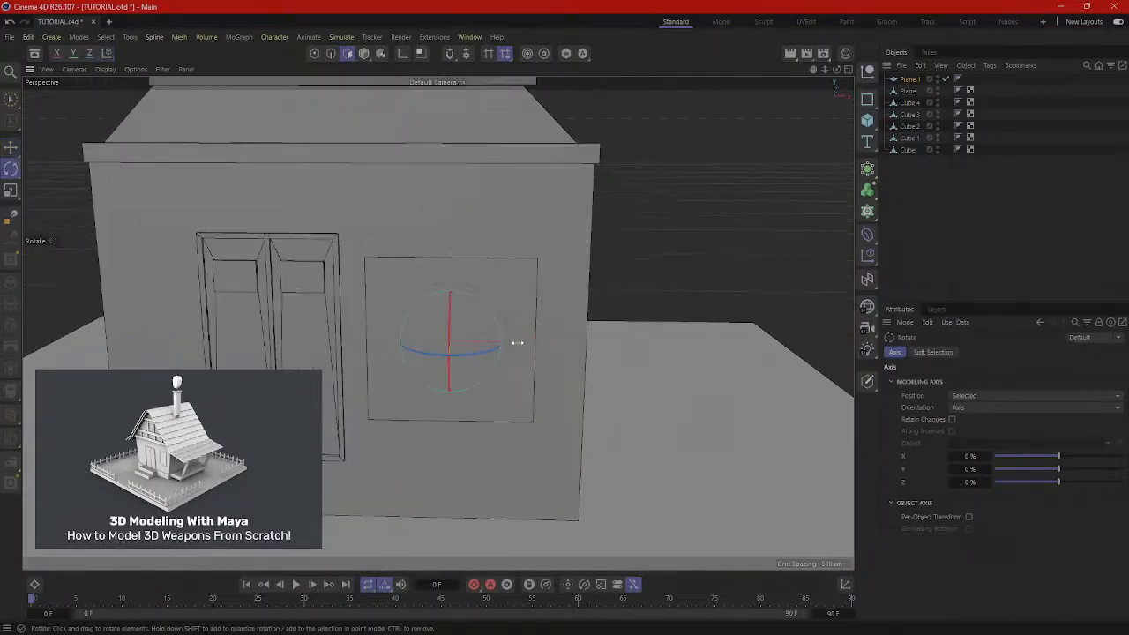
key(t)
drag(537, 342, 508, 342)
key(e)
key(r)
key(t)
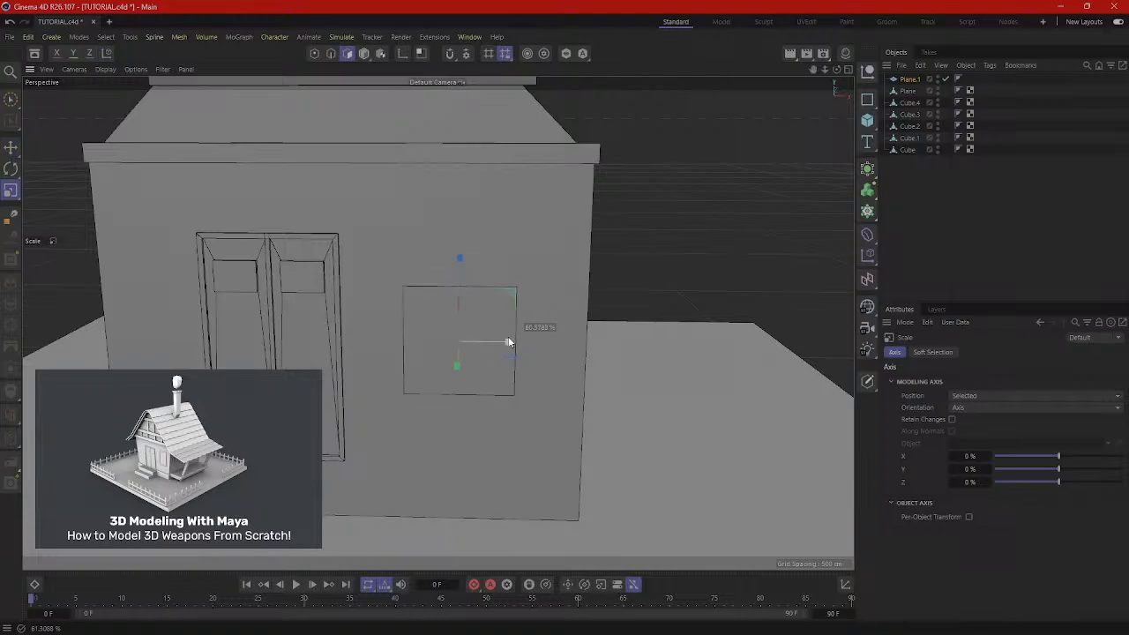
Make the plane editable and scale its face narrower and taller into an upright window shape.
key(c)
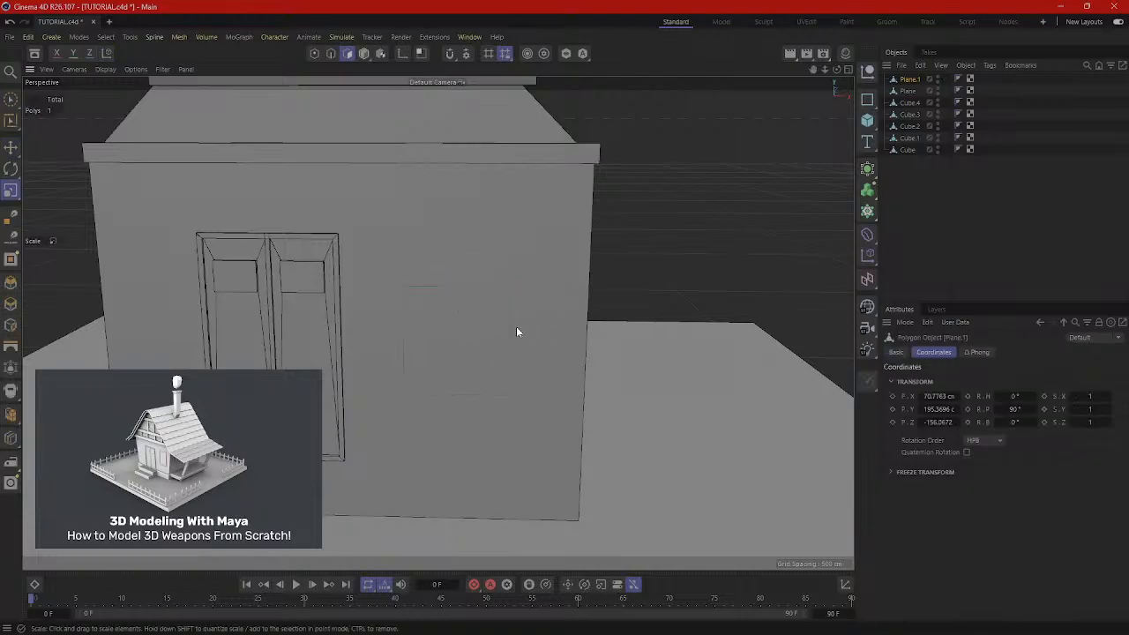
click(515, 321)
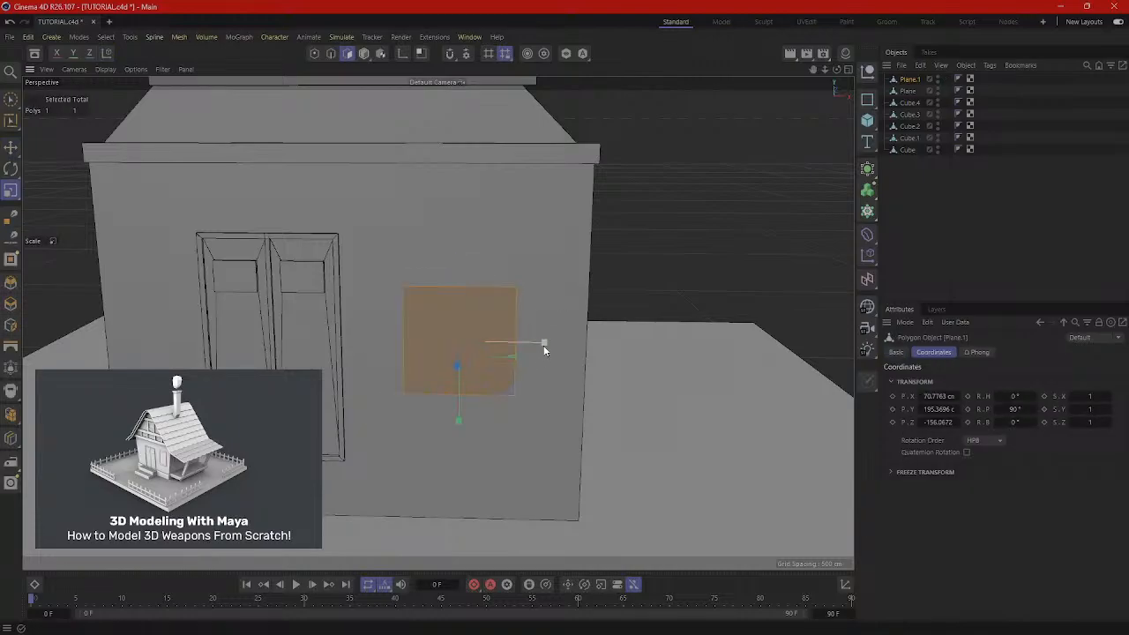
drag(530, 344, 507, 343)
drag(457, 420, 460, 446)
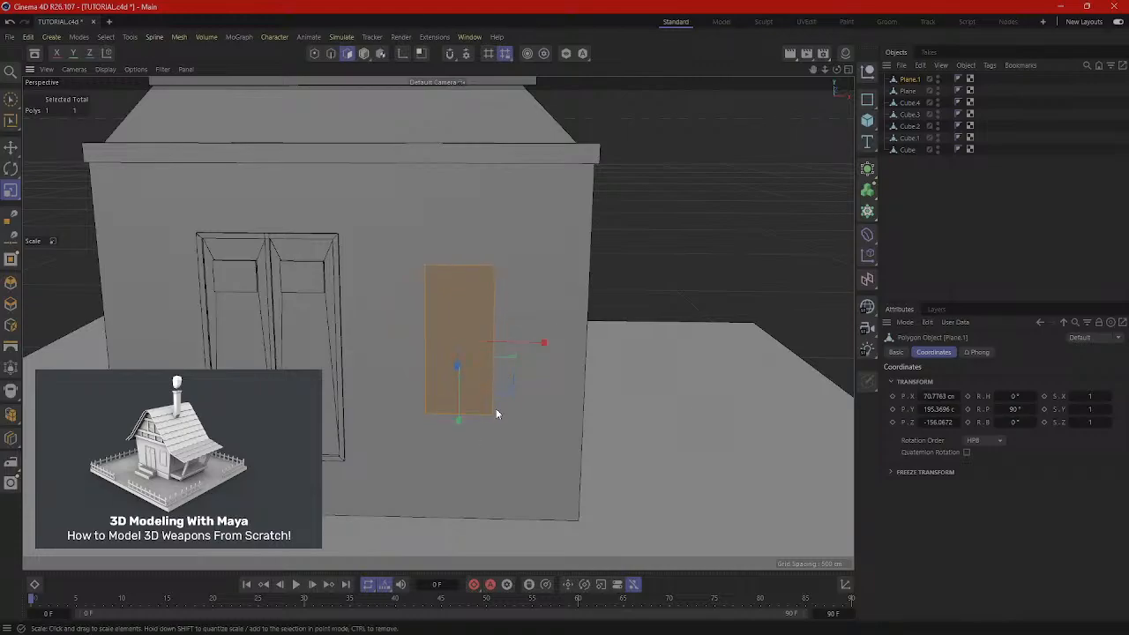
drag(570, 352, 573, 353)
drag(459, 423, 463, 441)
Adjust the window face's depth so it sits close against the front wall.
drag(547, 343, 696, 373)
key(e)
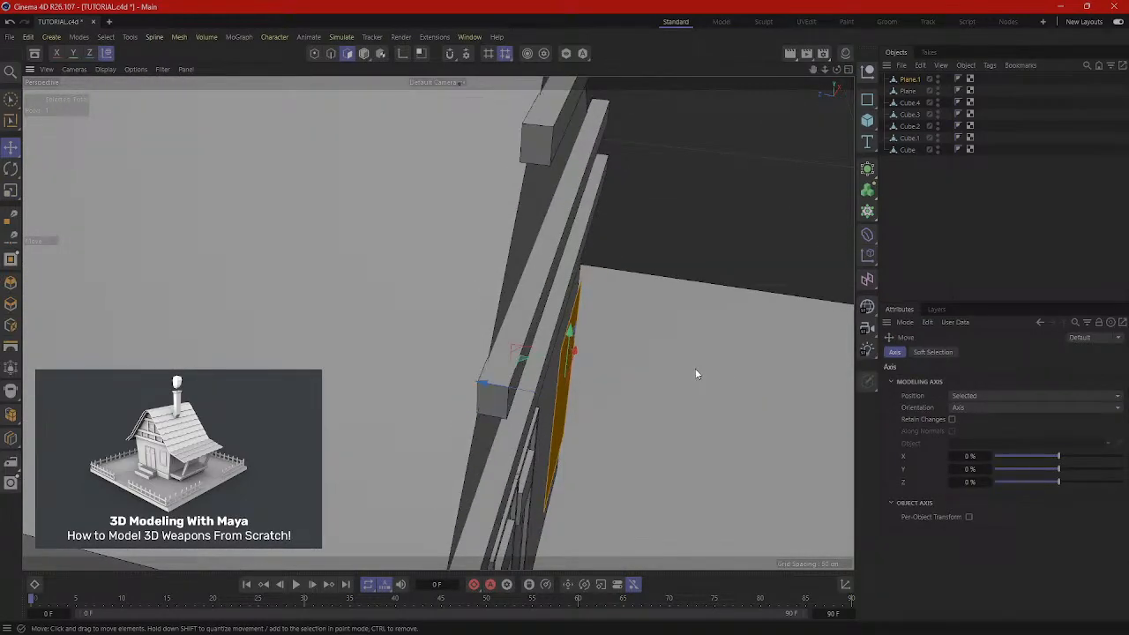
click(510, 386)
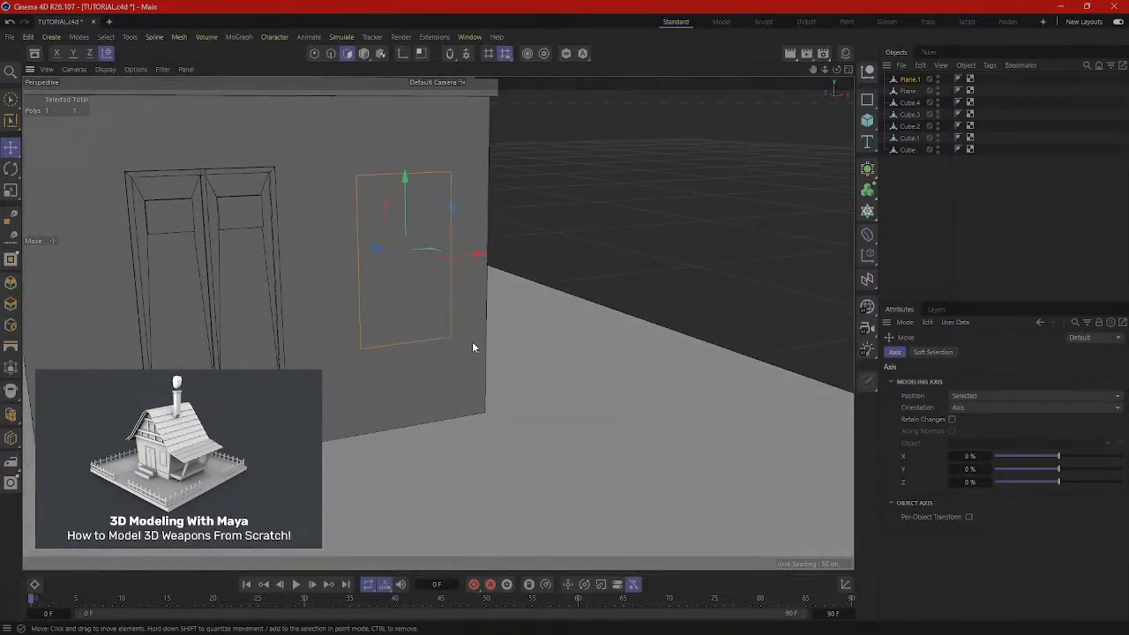
scroll(470, 379, down, 3)
scroll(415, 230, up, 3)
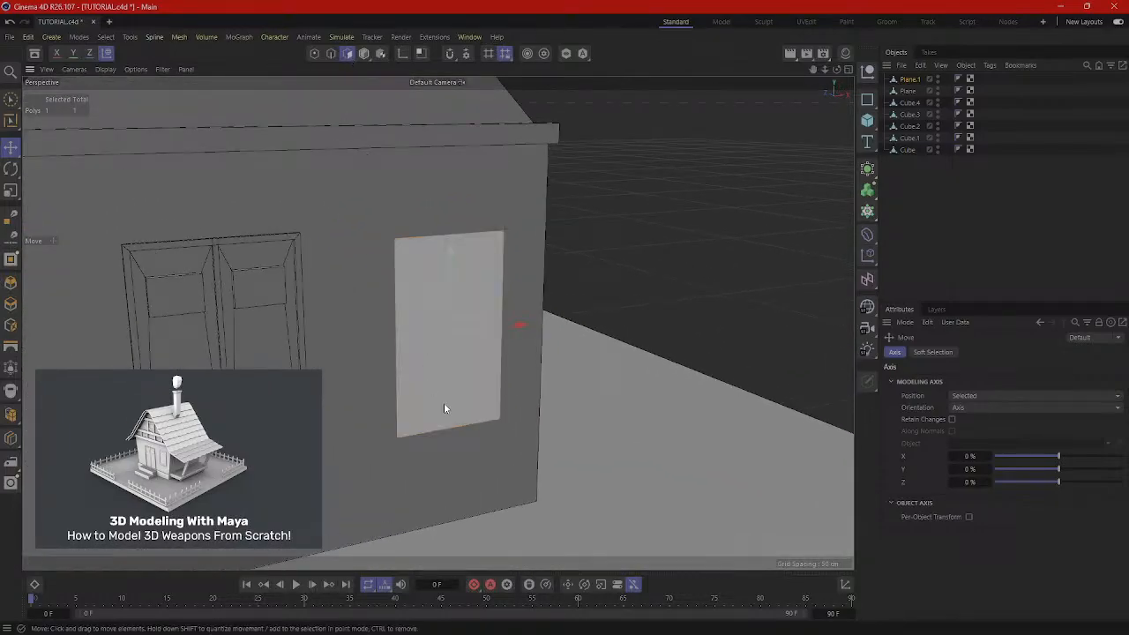
alt+drag(444, 403, 425, 402)
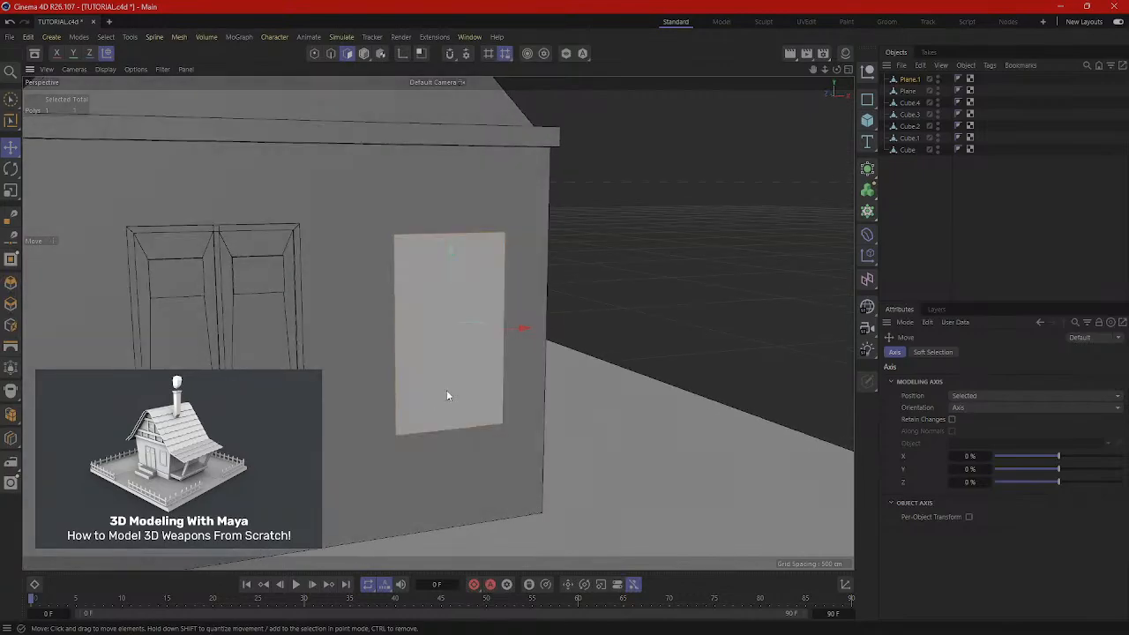
Inset the window face by 4.5 cm to form a border.
click(502, 394)
key(i)
drag(502, 394, 487, 394)
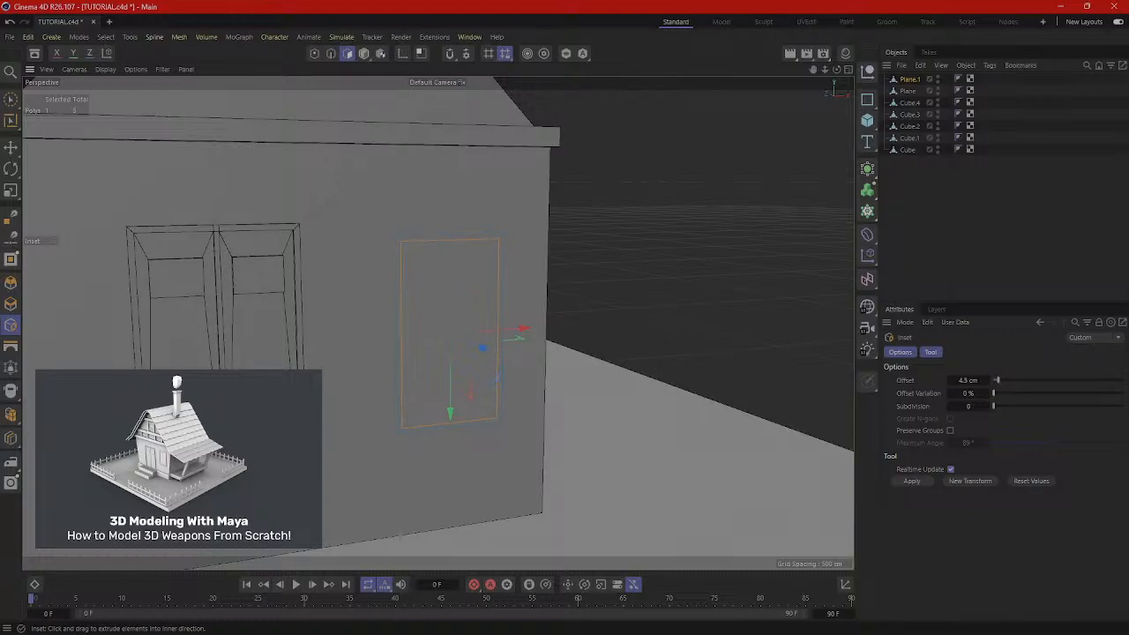
Loop-select the four border faces around the window and extrude them outward by 3 cm as a frame.
scroll(399, 222, up, 3)
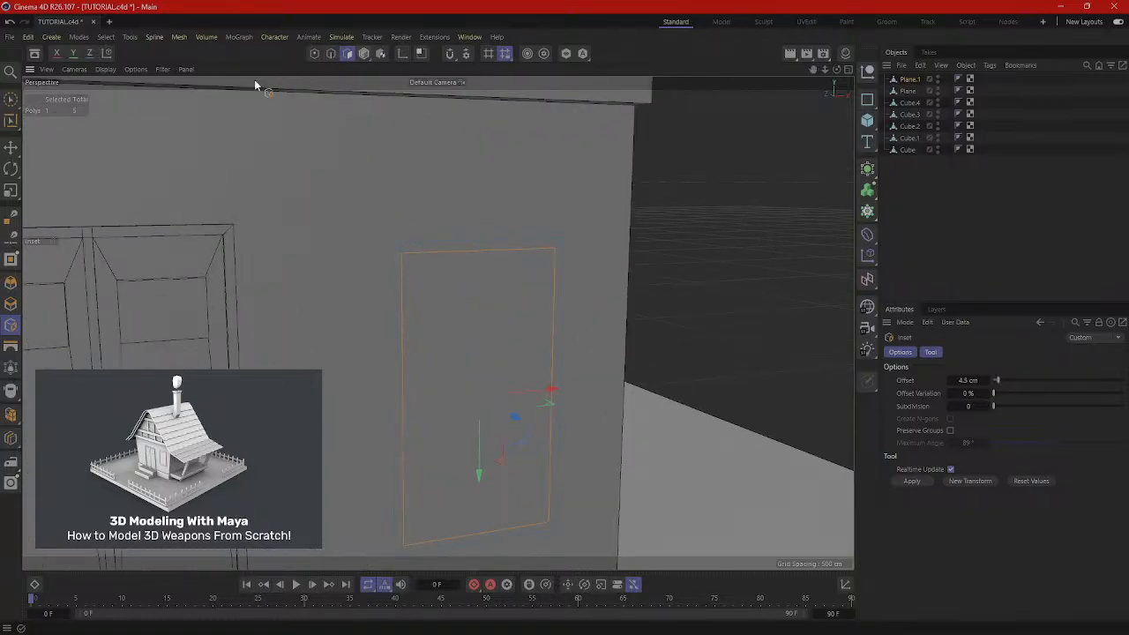
click(11, 123)
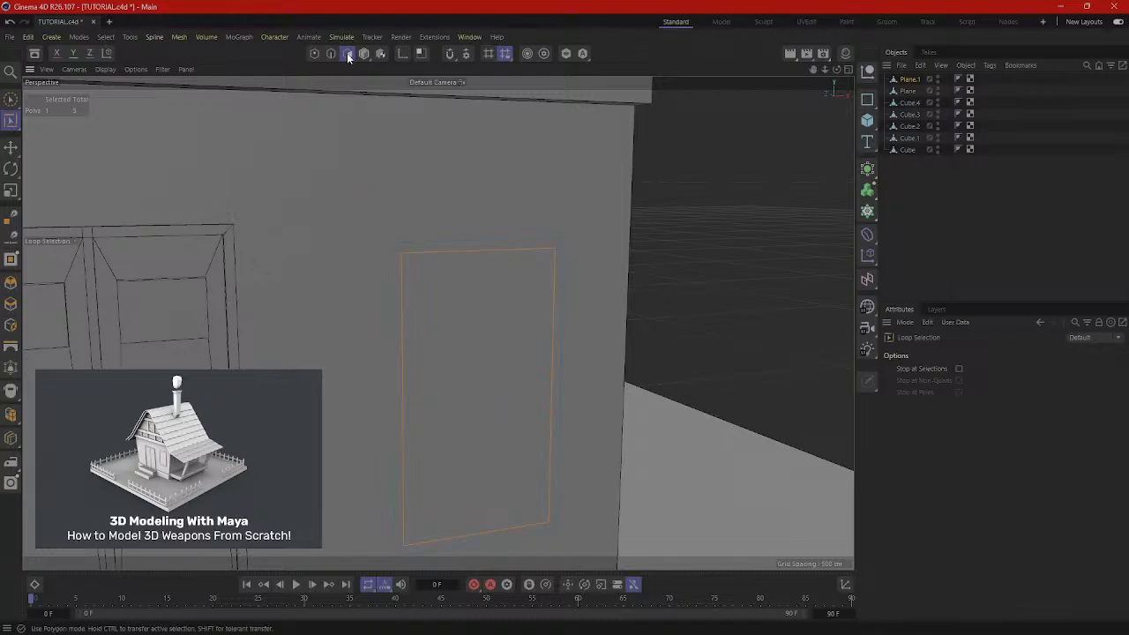
scroll(397, 251, up, 3)
click(393, 236)
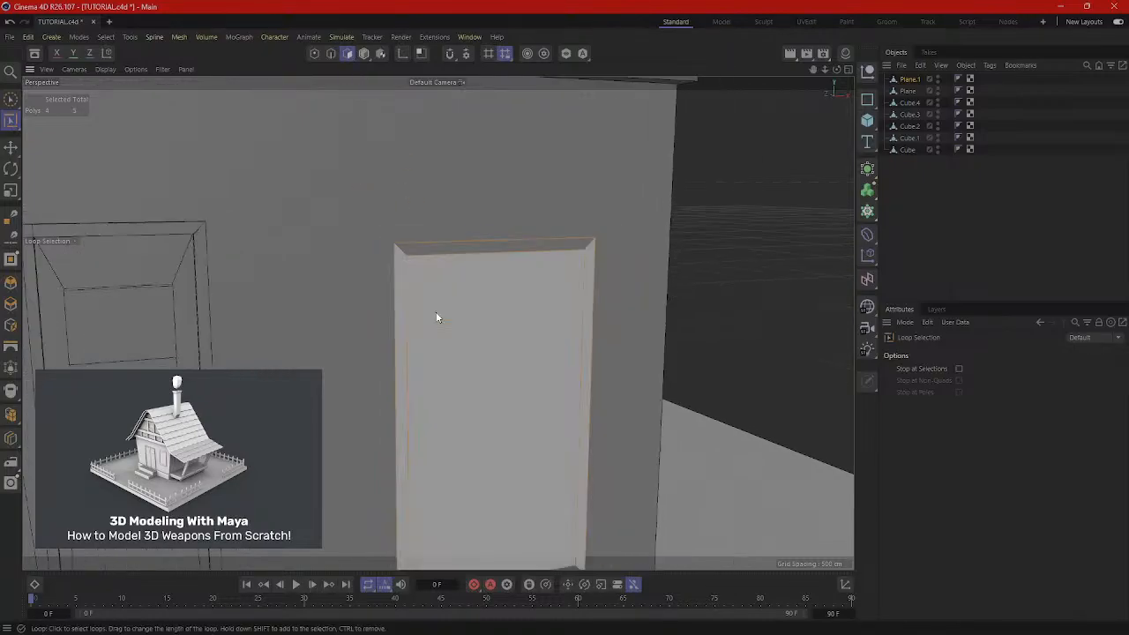
scroll(437, 315, down, 3)
alt+drag(535, 350, 572, 272)
right_click(608, 254)
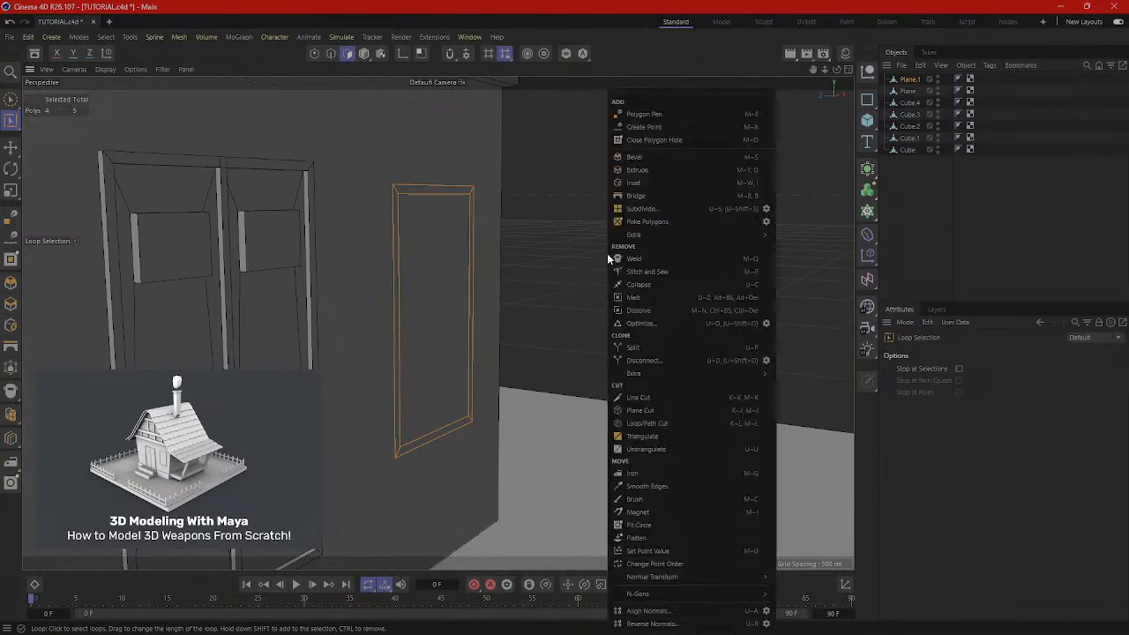
click(641, 173)
drag(641, 174, 674, 174)
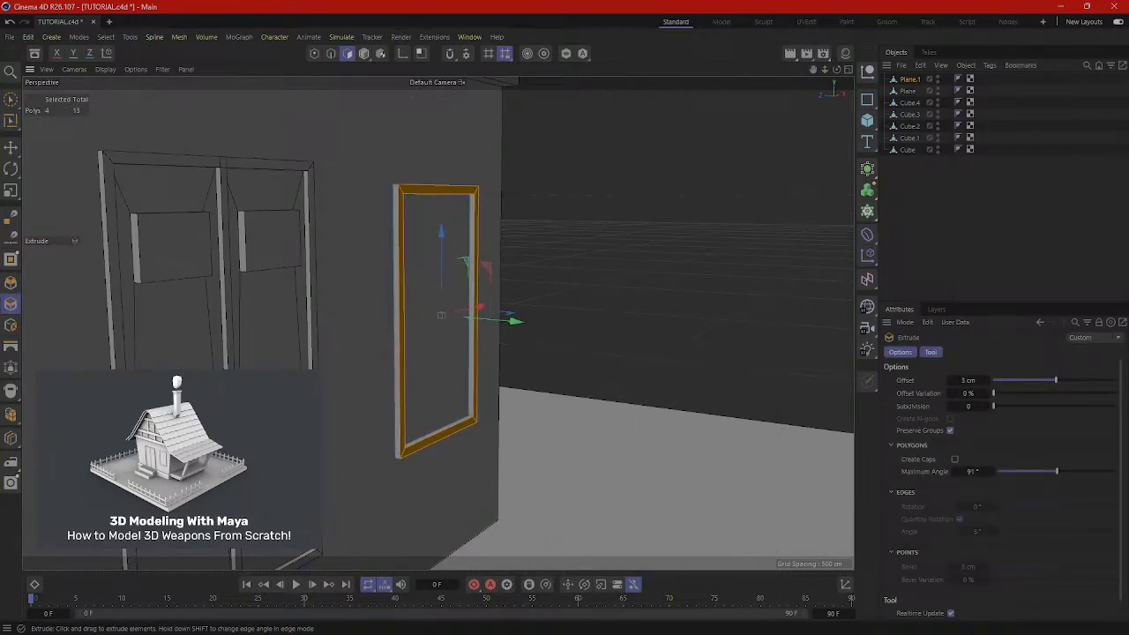
Examine the house from several angles to check the door and window frame on the front wall.
scroll(649, 313, down, 4)
alt+drag(643, 315, 396, 419)
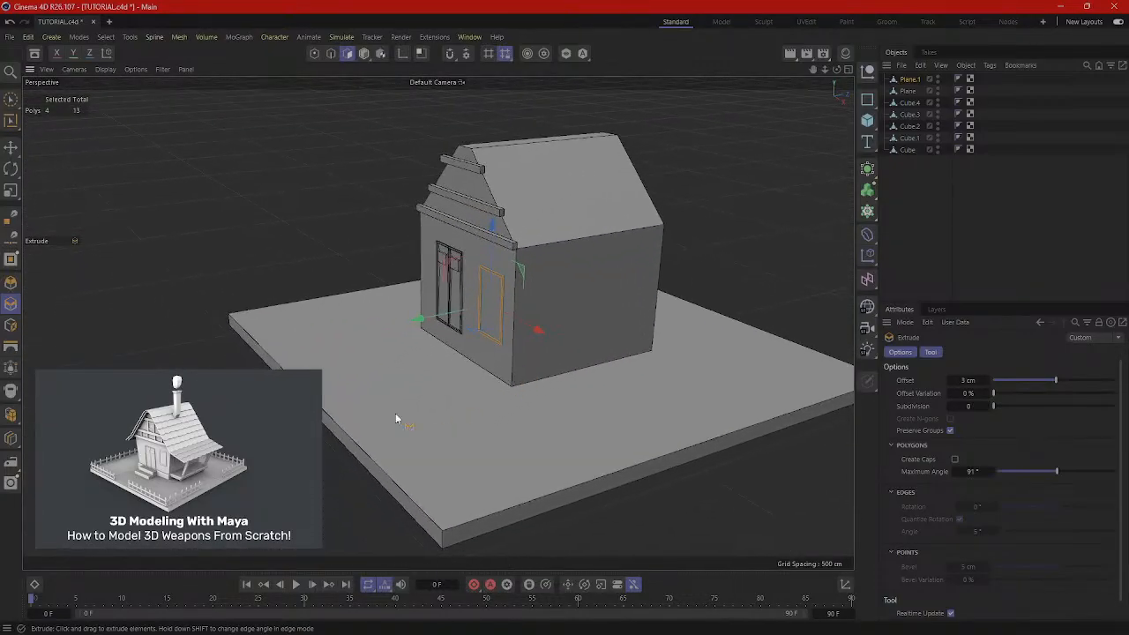
alt+drag(459, 384, 614, 380)
alt+drag(584, 369, 589, 417)
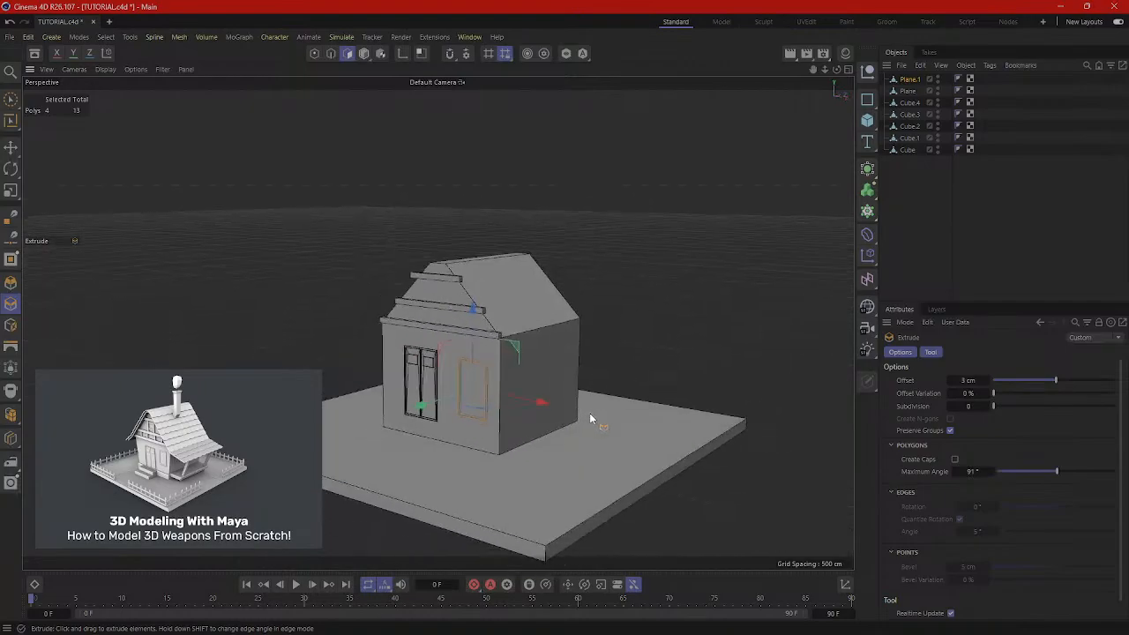
scroll(588, 412, up, 2)
scroll(409, 432, up, 2)
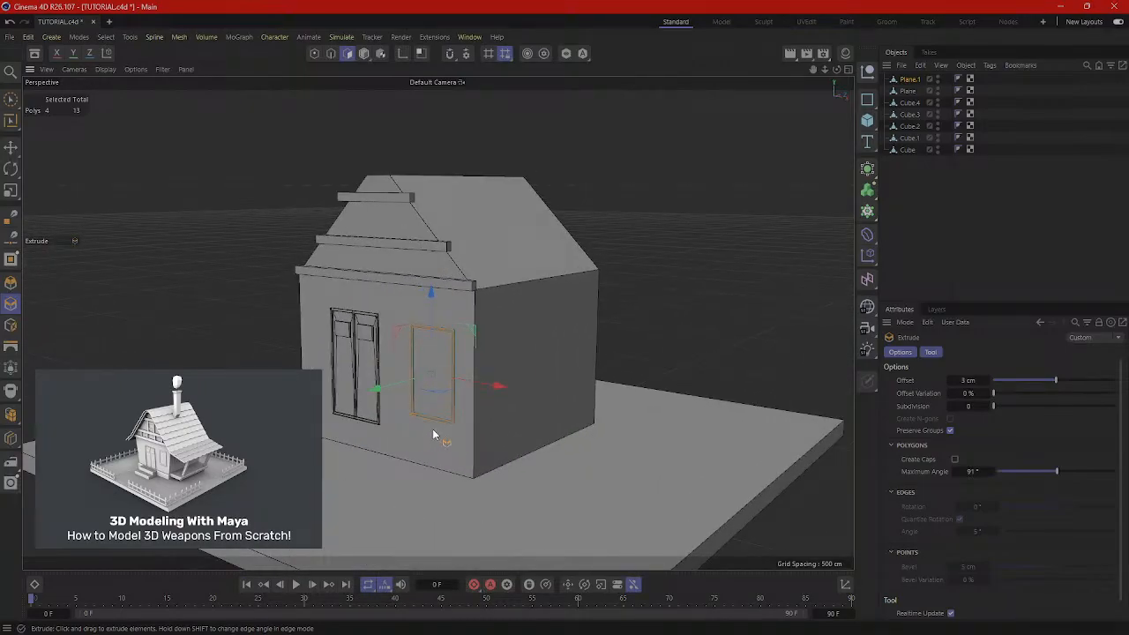
alt+drag(462, 436, 485, 418)
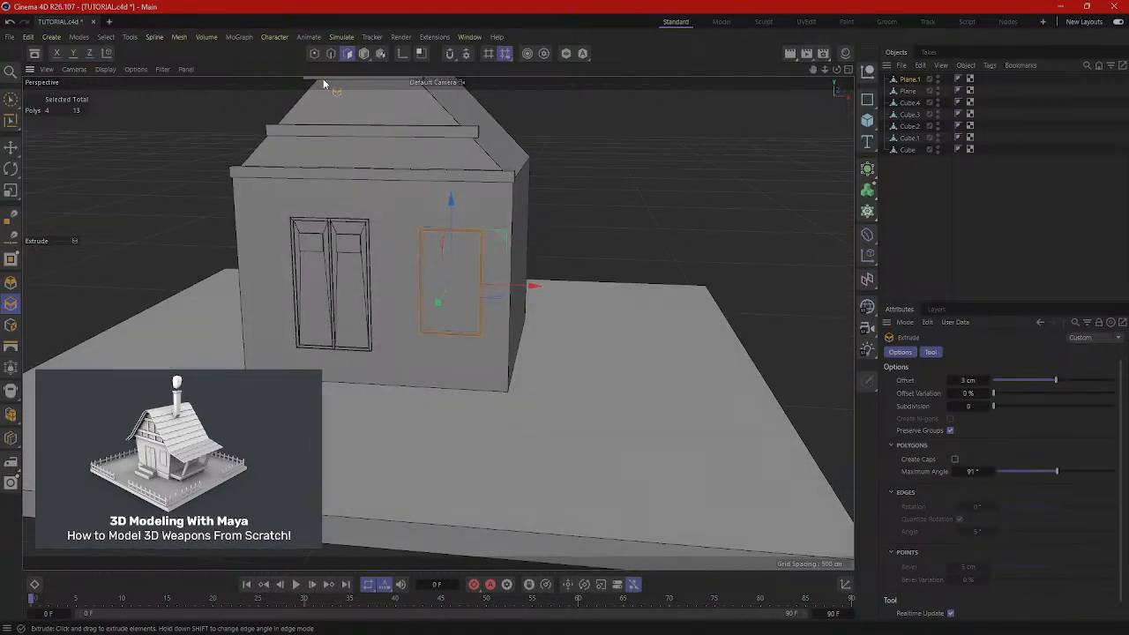
click(331, 54)
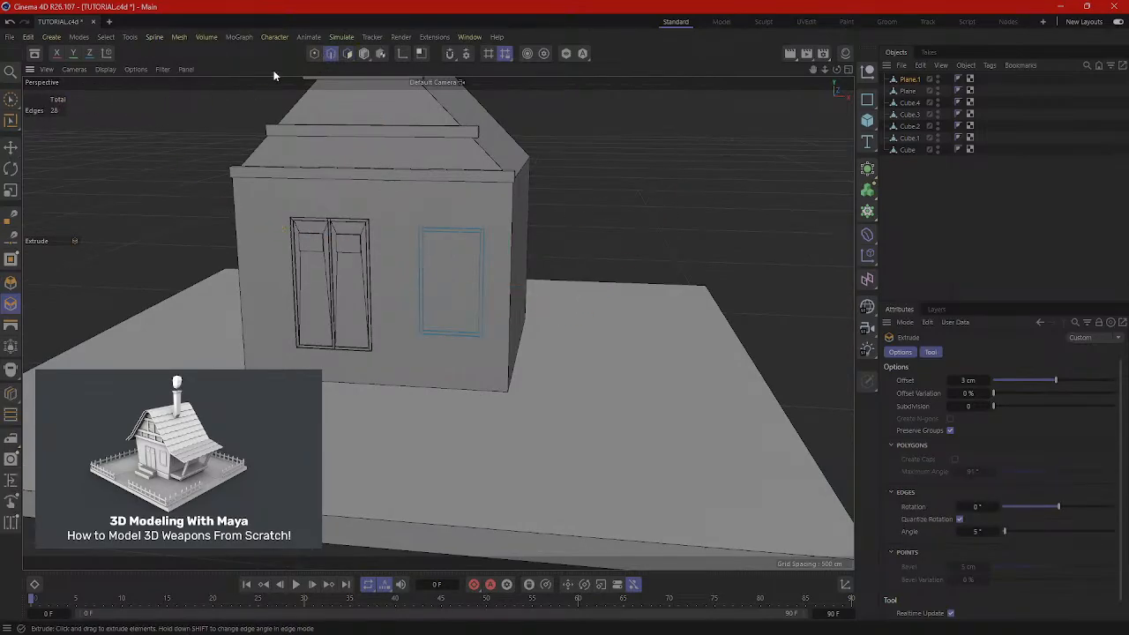
click(347, 54)
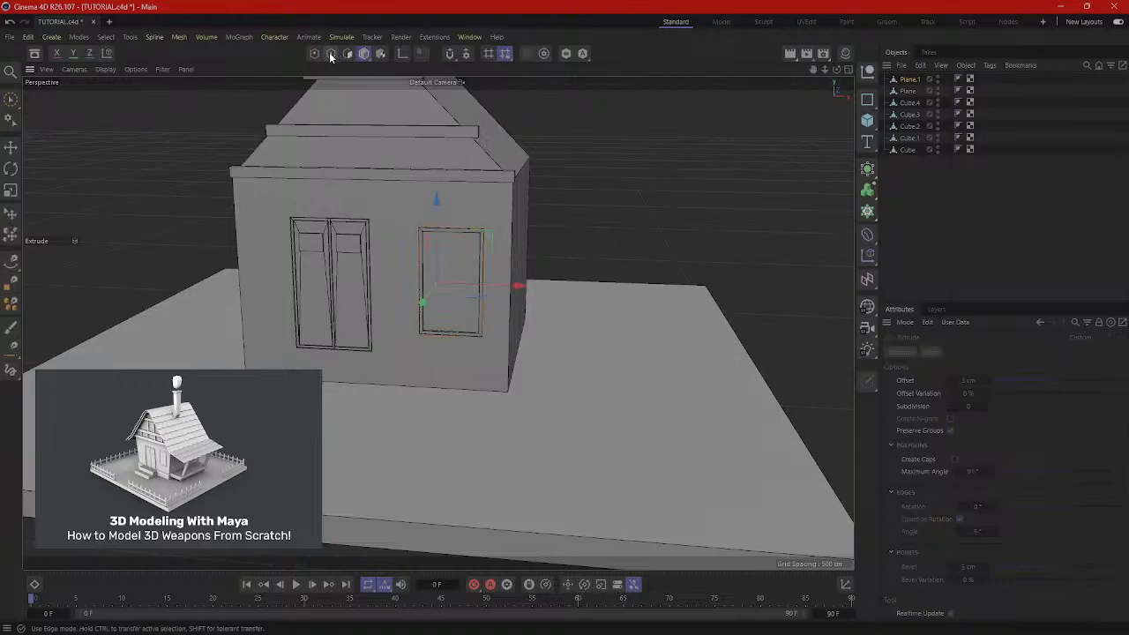
Select the house body and add a horizontal loop cut around the lower walls at about 17.4% of their height.
click(331, 55)
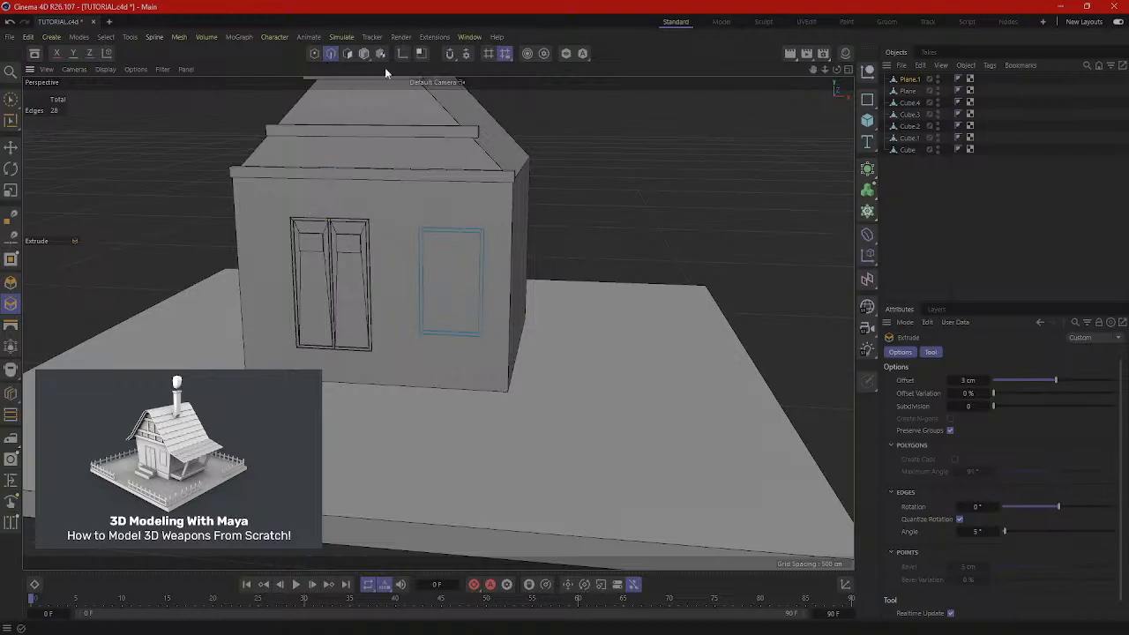
click(364, 54)
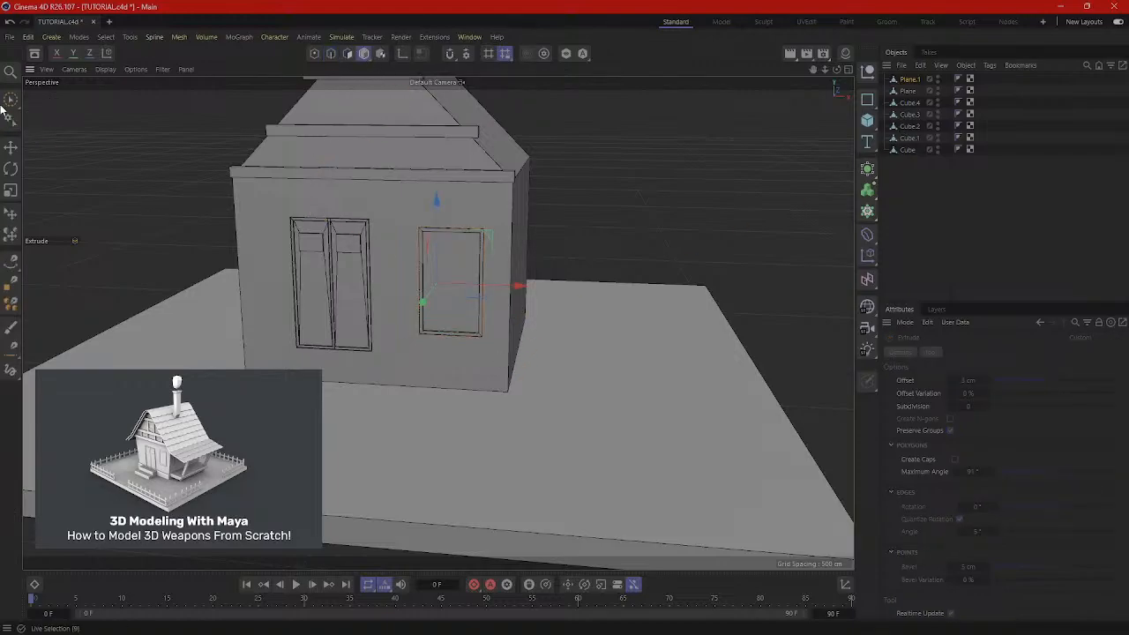
click(11, 147)
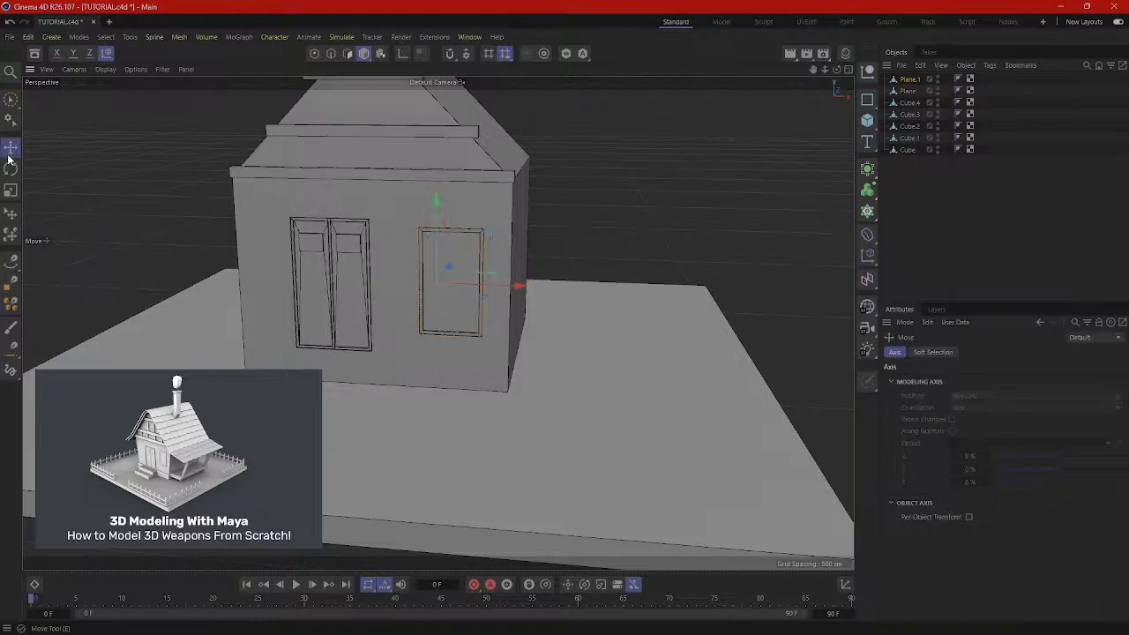
click(270, 292)
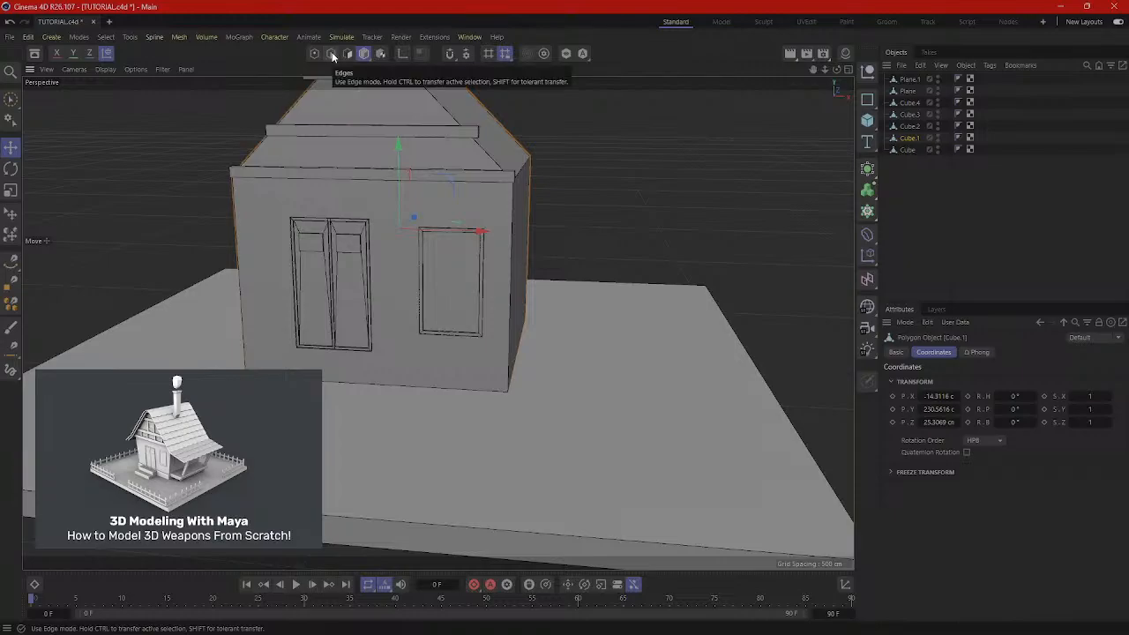
click(331, 54)
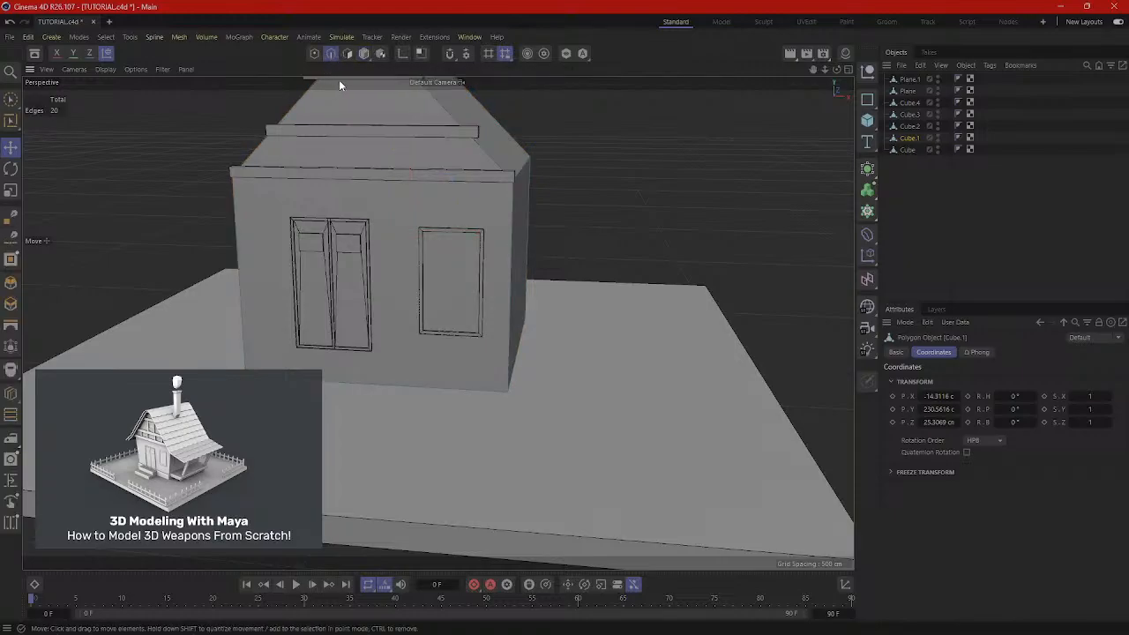
alt+middle_drag(457, 127, 470, 178)
alt+drag(460, 251, 384, 248)
right_click(143, 227)
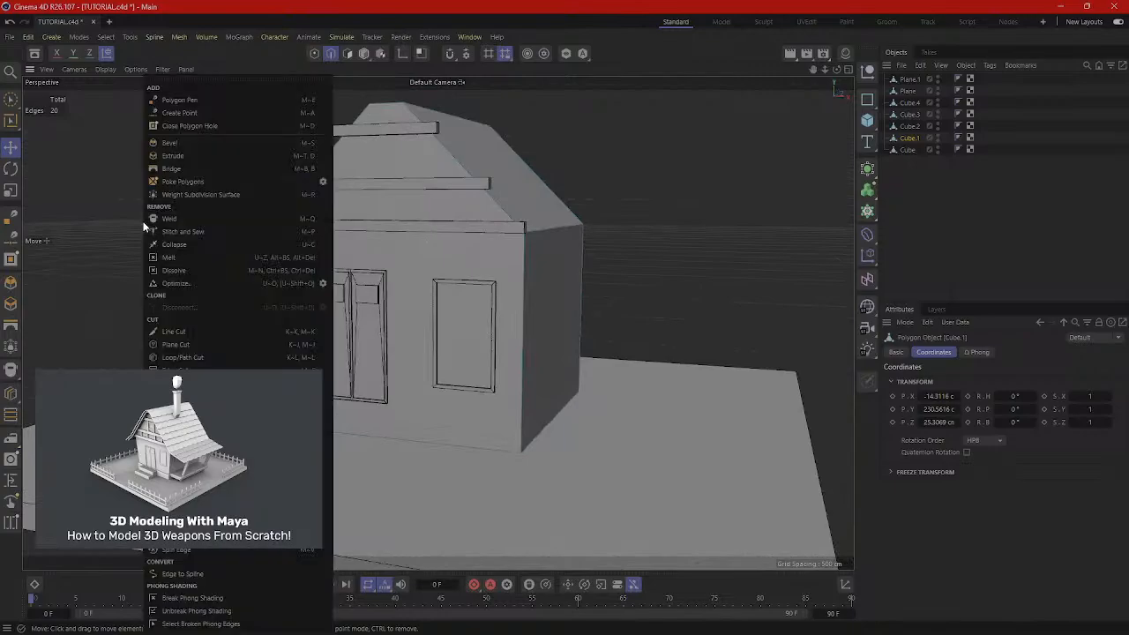
click(182, 357)
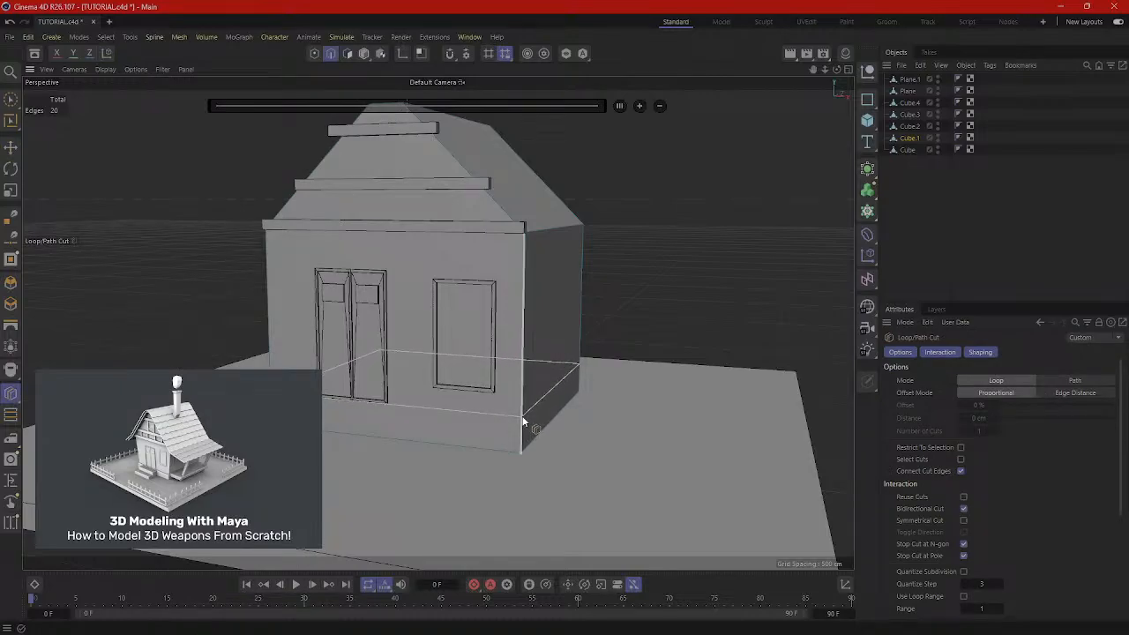
click(521, 414)
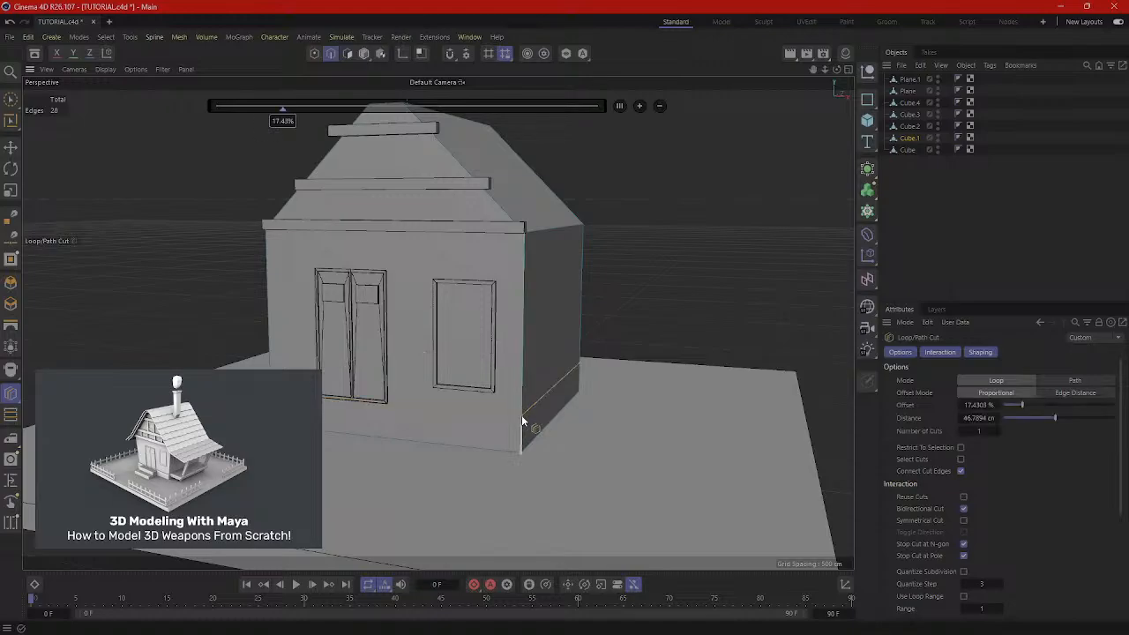
Loop-select the four polygons of the band around the bottom of the house walls.
alt+drag(545, 443, 436, 222)
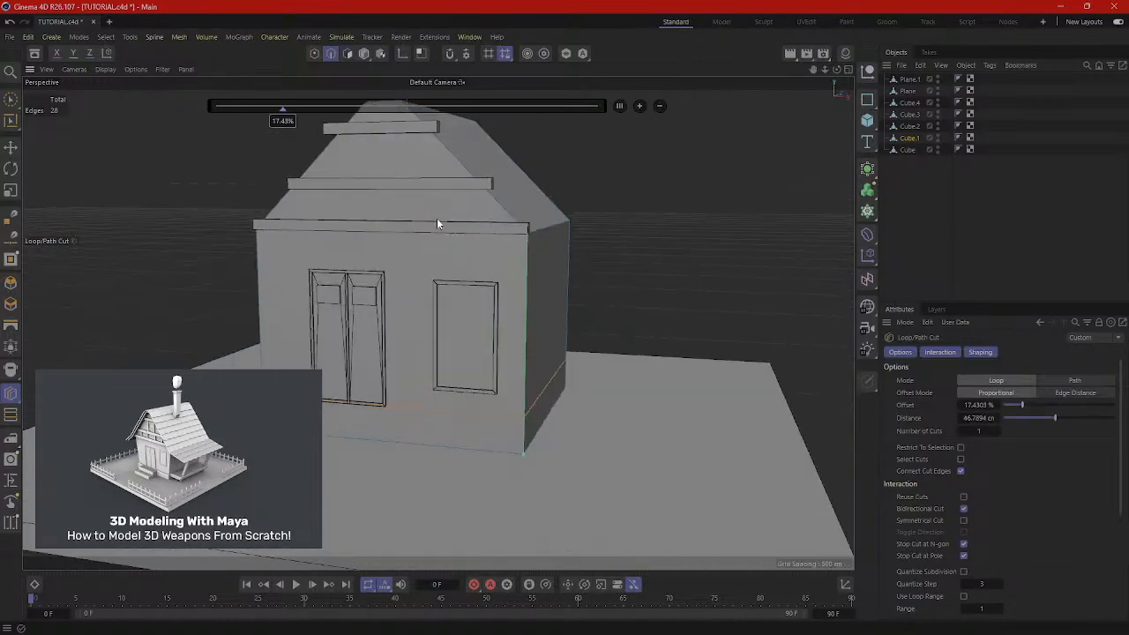
click(347, 55)
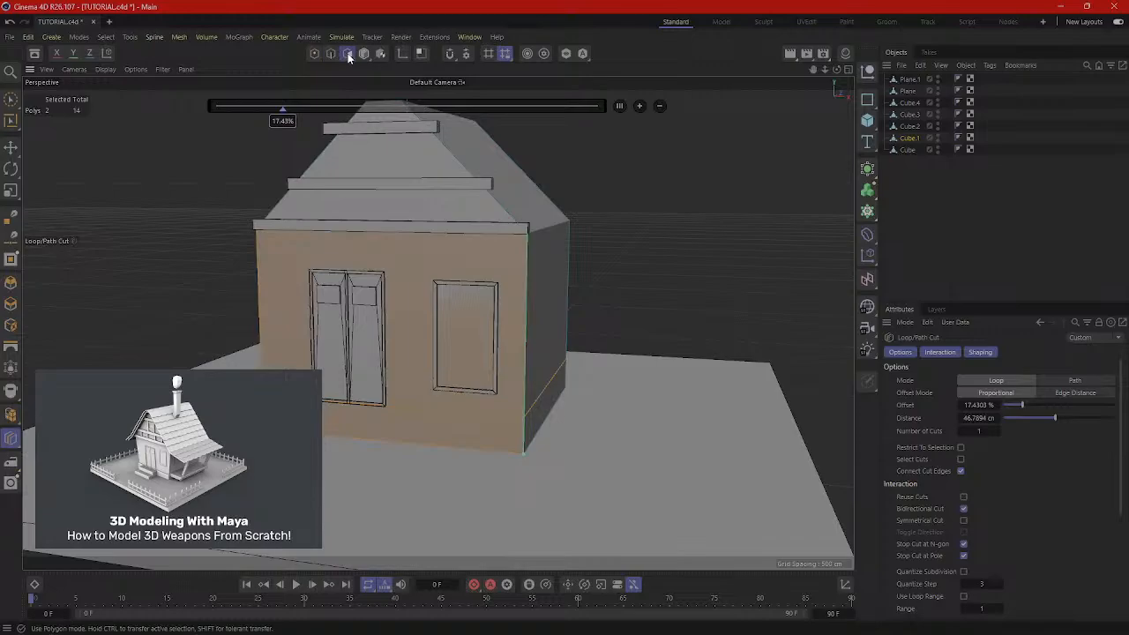
click(15, 143)
click(12, 101)
click(523, 437)
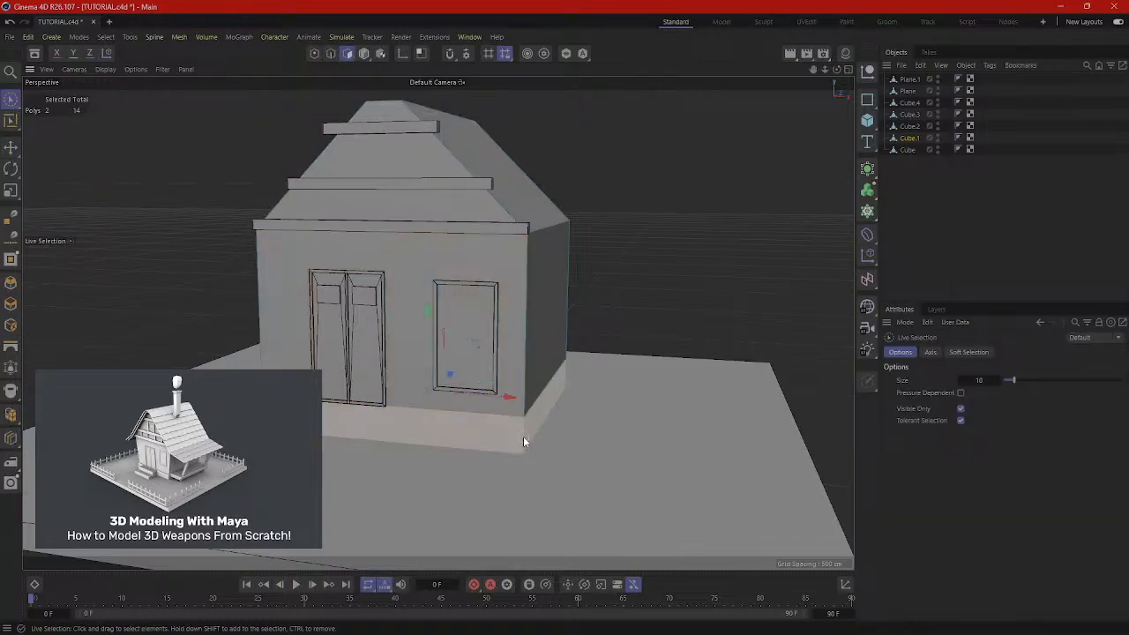
alt+drag(523, 436, 643, 455)
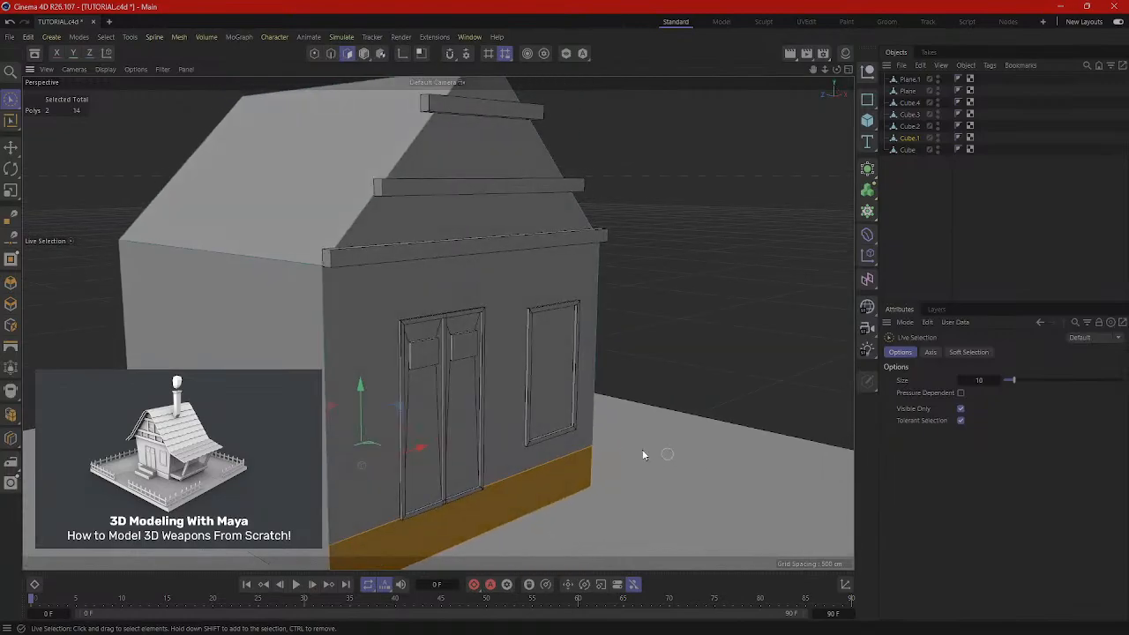
scroll(643, 455, down, 2)
click(11, 122)
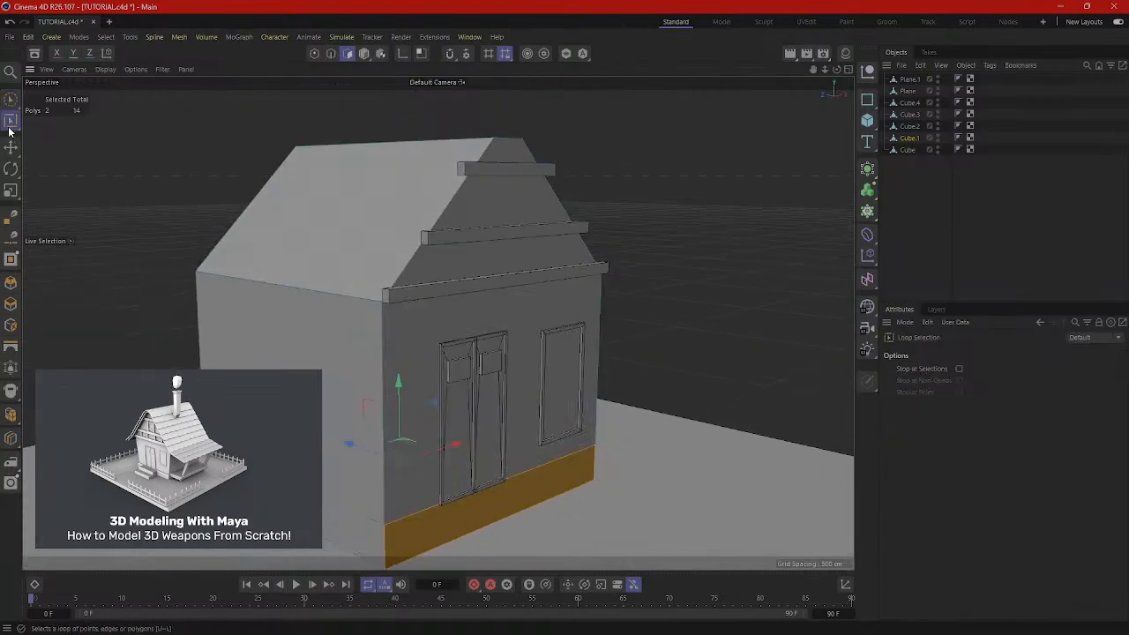
click(385, 545)
alt+drag(385, 545, 484, 494)
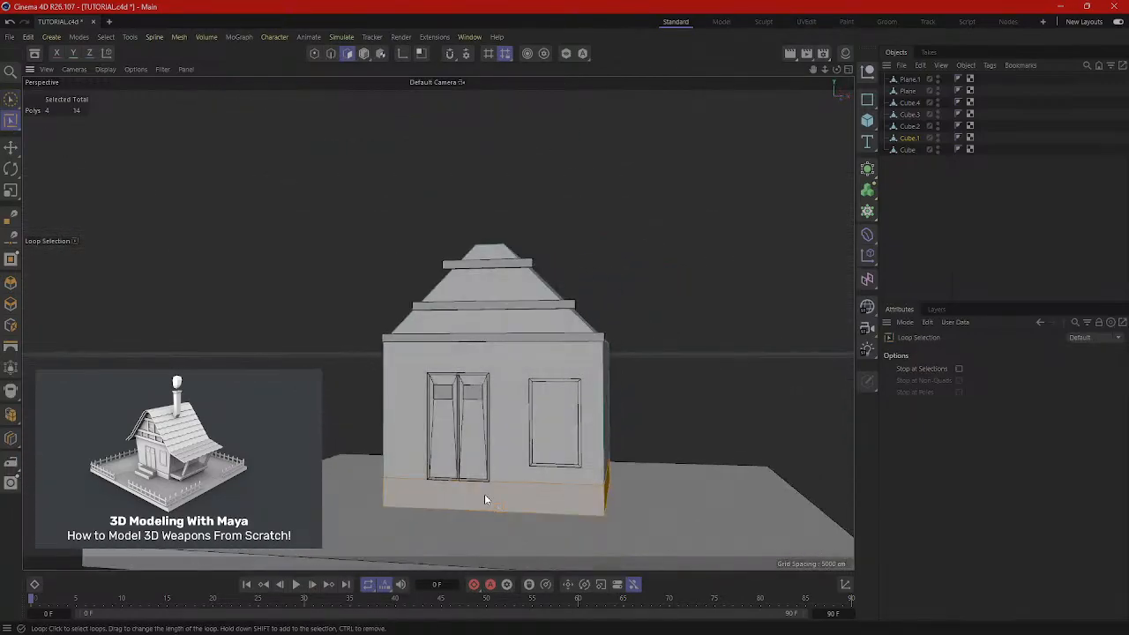
Extrude the bottom wall band outward by 7.4 cm as a plinth, and clear the polygon selection.
alt+middle_drag(484, 494, 514, 293)
alt+drag(514, 293, 517, 335)
scroll(507, 304, up, 1)
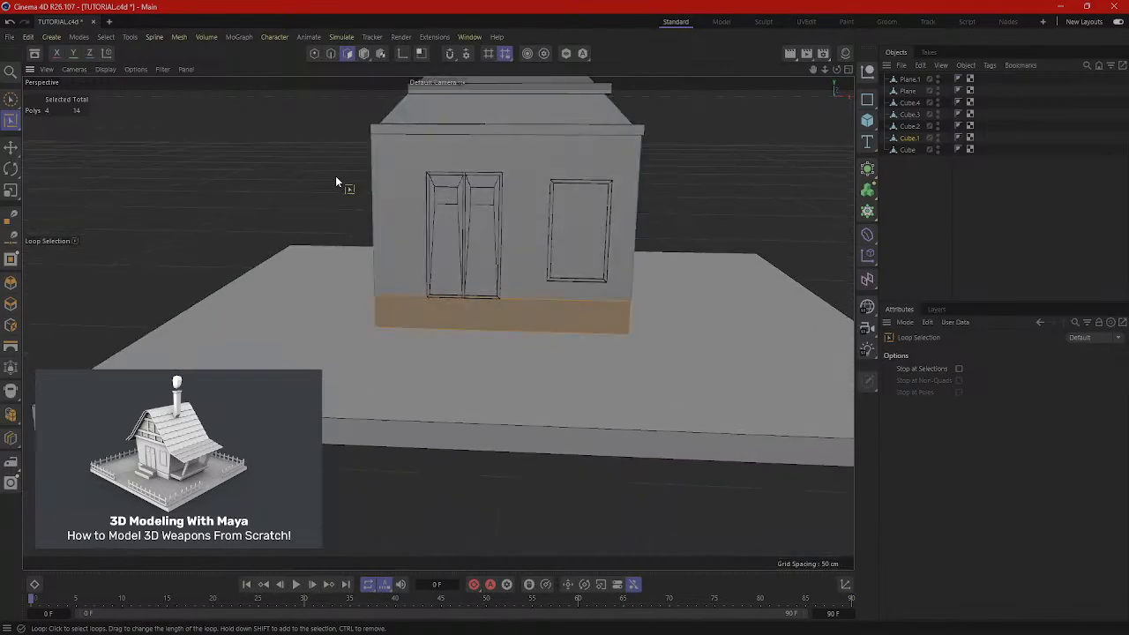
right_click(200, 155)
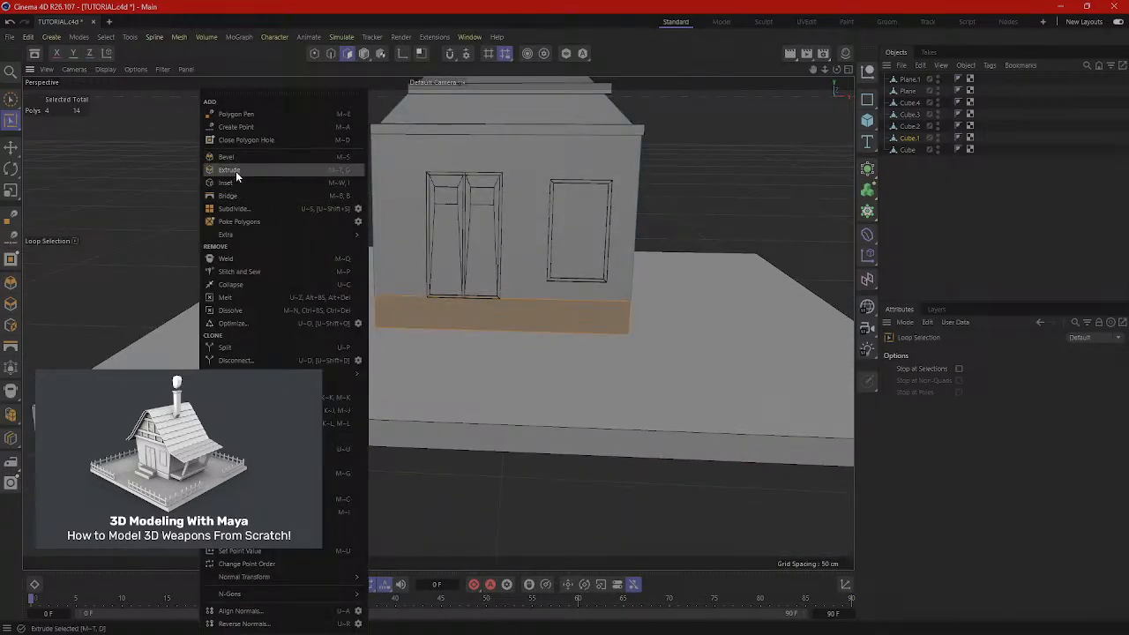
click(231, 170)
drag(236, 241, 255, 241)
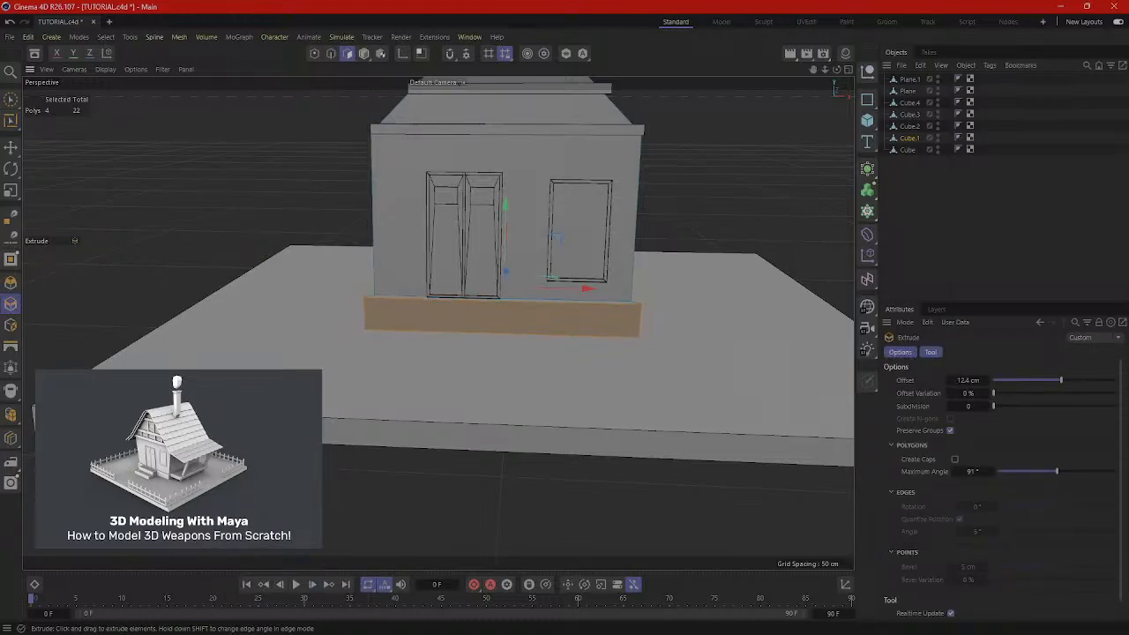
alt+drag(397, 282, 416, 316)
scroll(416, 318, up, 1)
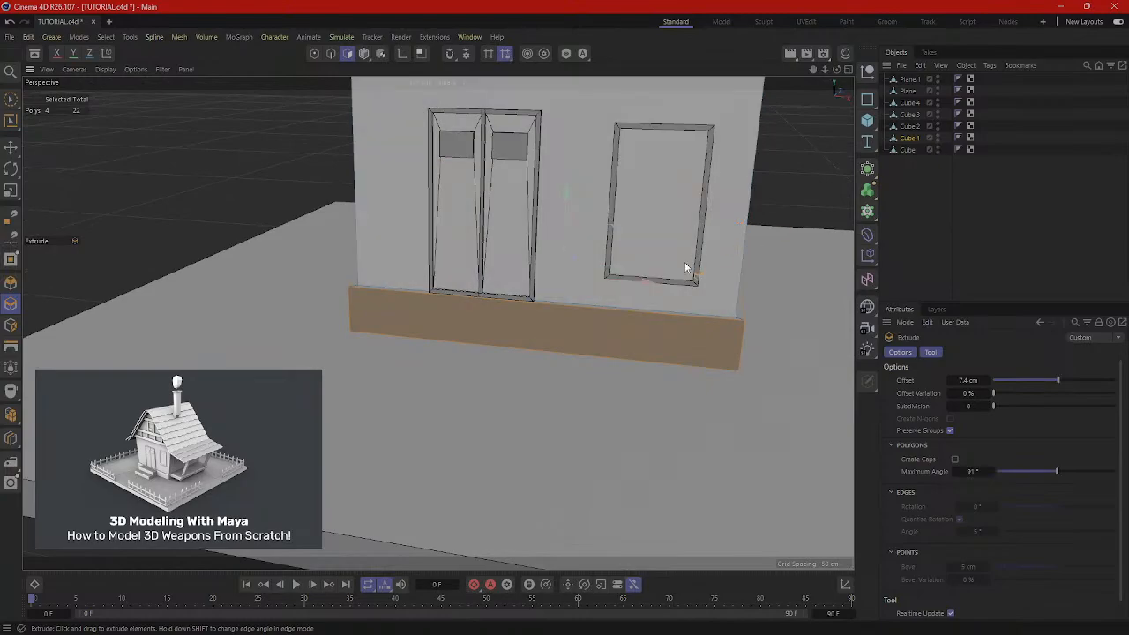
click(798, 146)
scroll(797, 148, down, 1)
alt+drag(790, 179, 533, 167)
scroll(532, 167, down, 5)
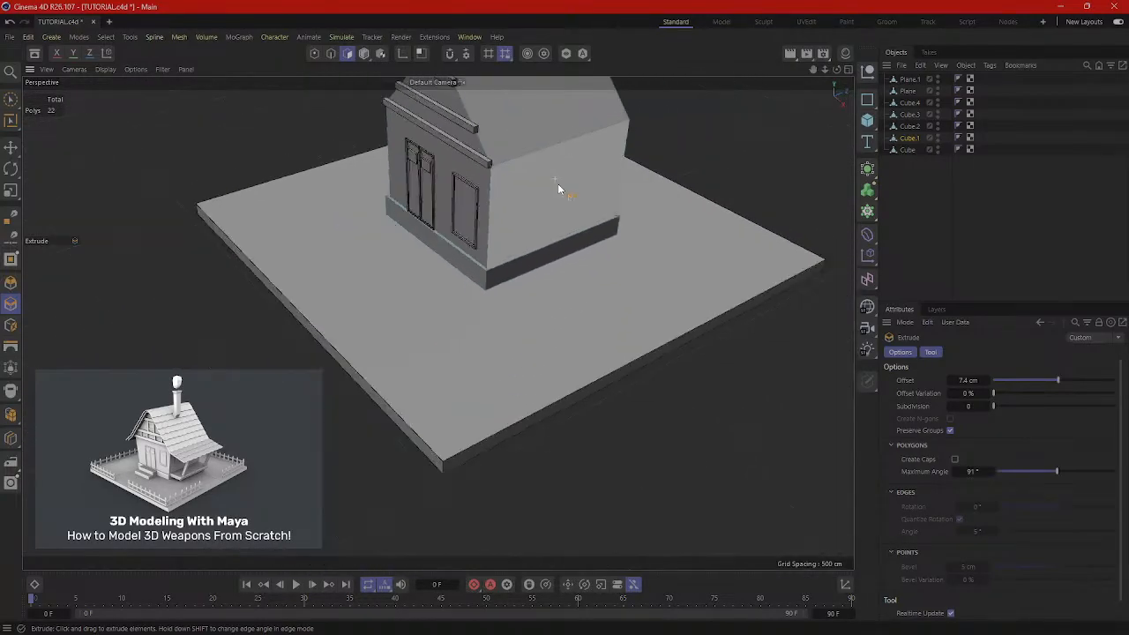
Add a cube and move it out along Z to about -292.5 cm, in front of the house.
click(873, 126)
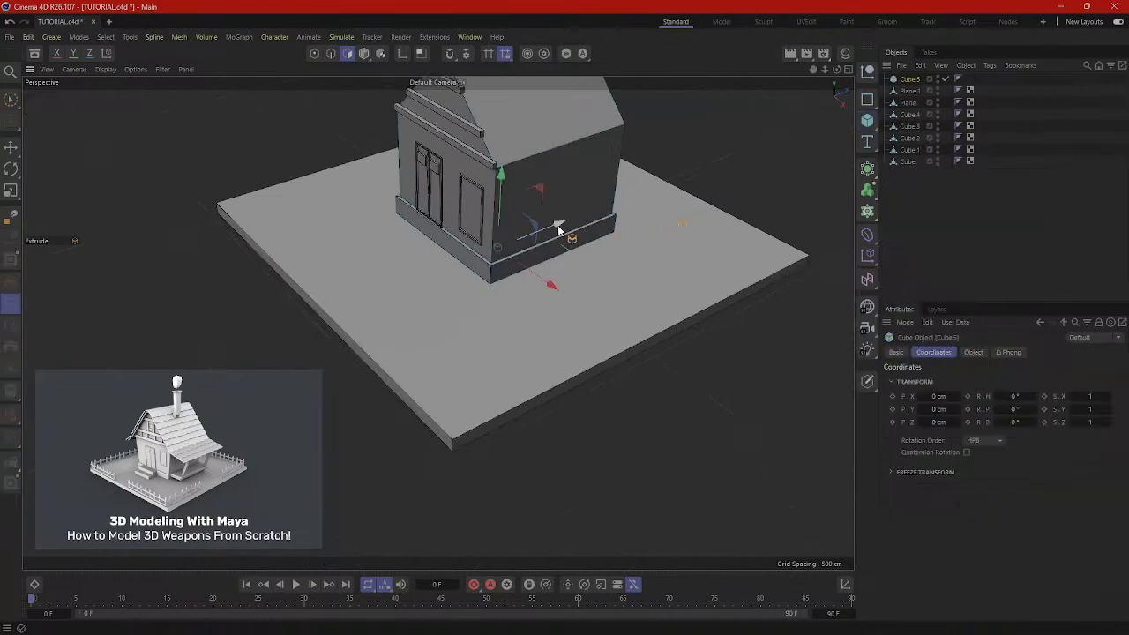
drag(558, 229, 461, 262)
scroll(460, 264, up, 5)
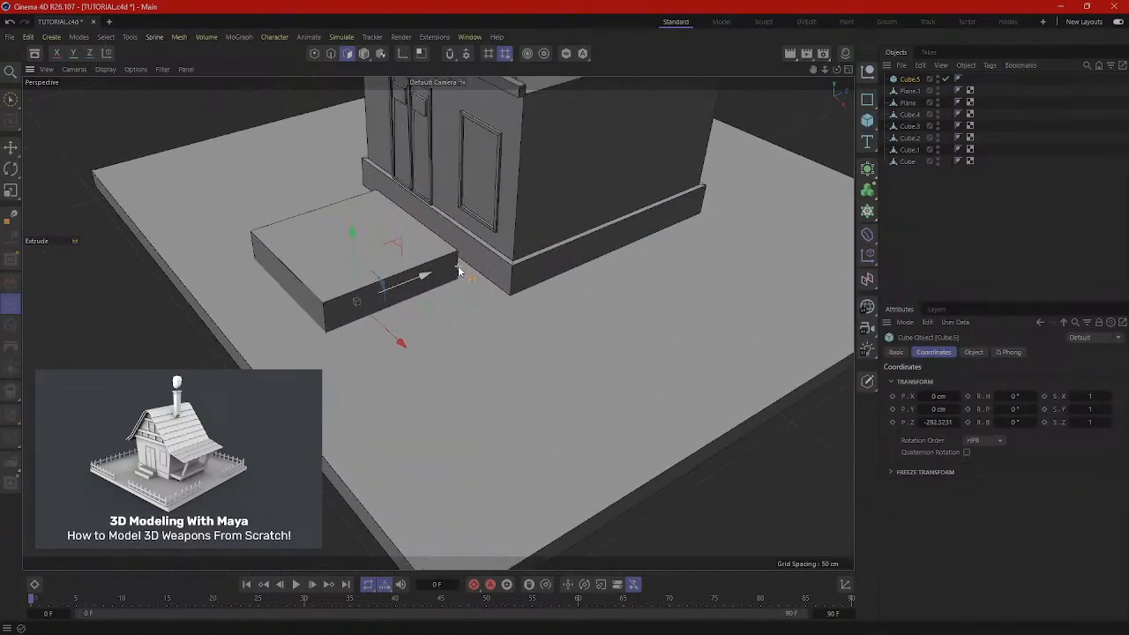
key(r)
scroll(450, 267, up, 4)
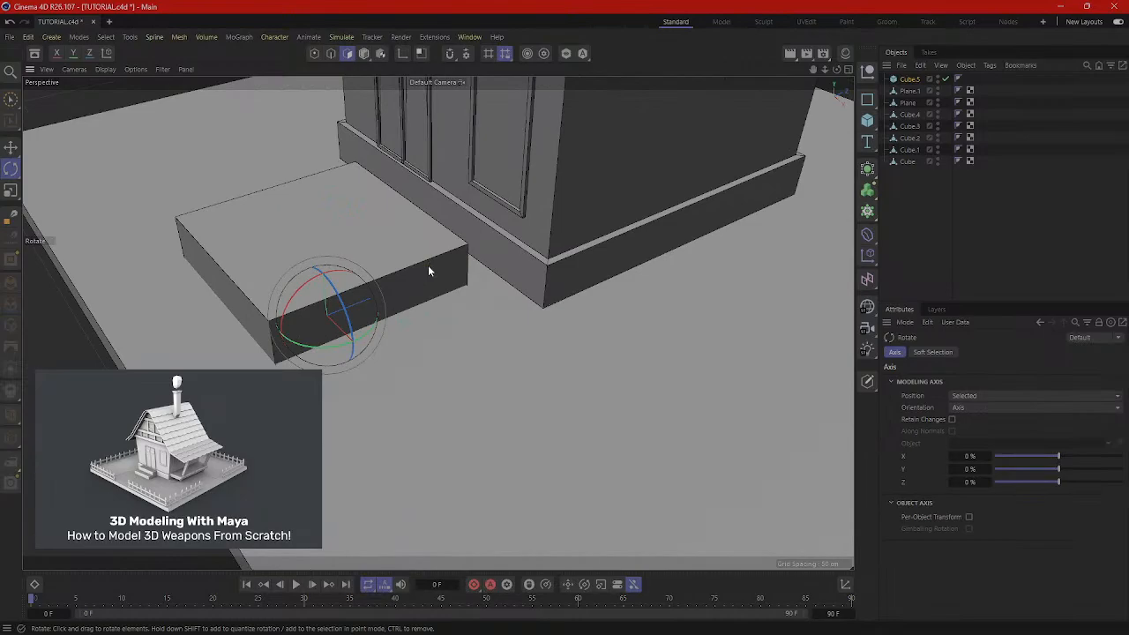
Make the cube editable, select all its polygons, and scale it to a shallower depth and adjust its height.
key(c)
key(ctrl+a)
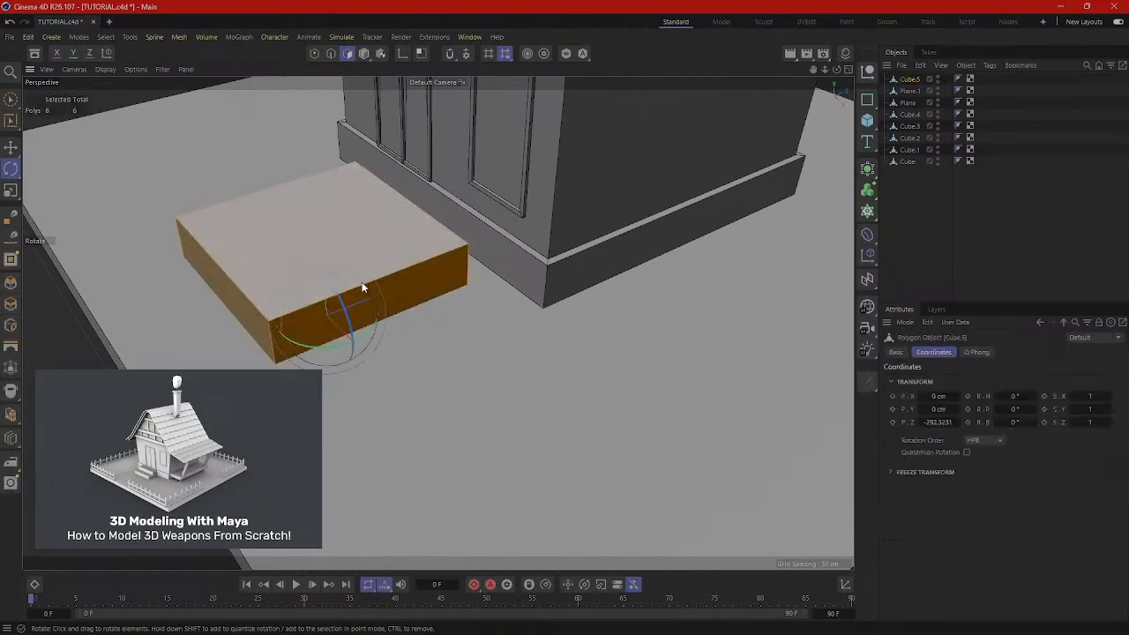
key(t)
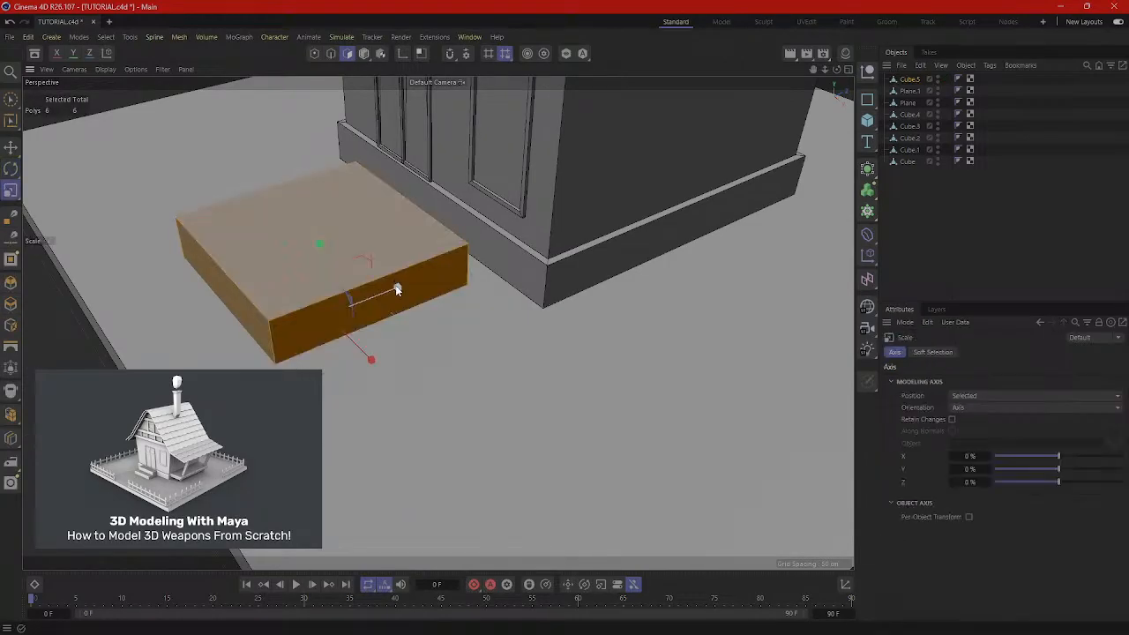
drag(395, 285, 341, 309)
drag(320, 244, 199, 315)
Adjust the block's height to just below the top of the plinth and place it against the plinth.
key(e)
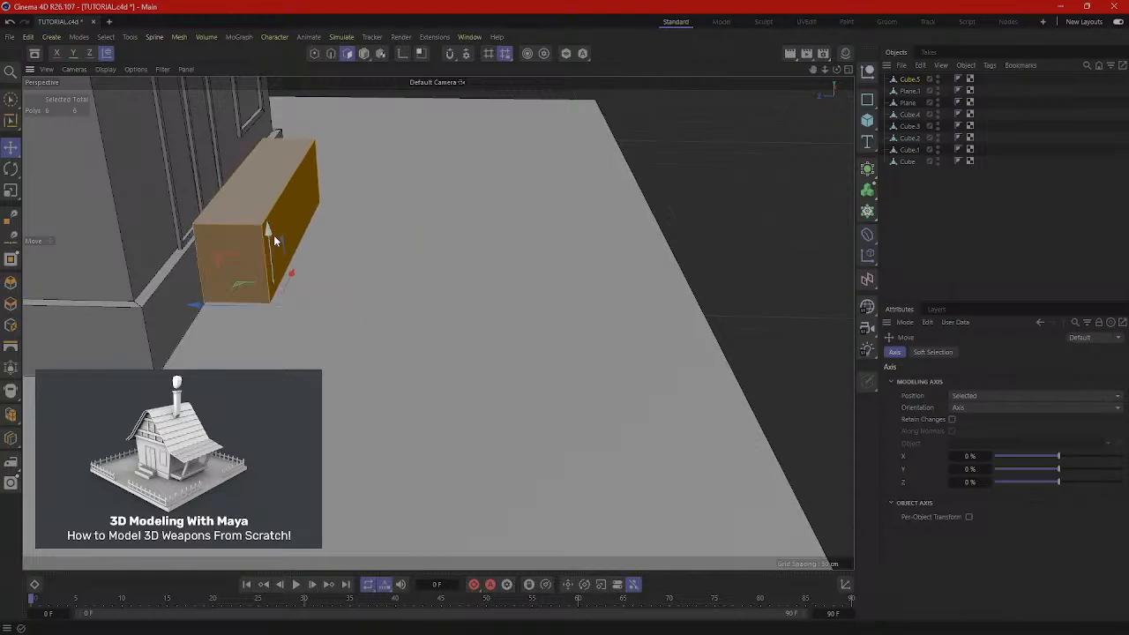
key(r)
key(t)
mouse_move(270, 248)
mouse_down()
mouse_move(270, 226)
mouse_move(272, 239)
mouse_move(305, 247)
mouse_move(260, 241)
mouse_up()
key(e)
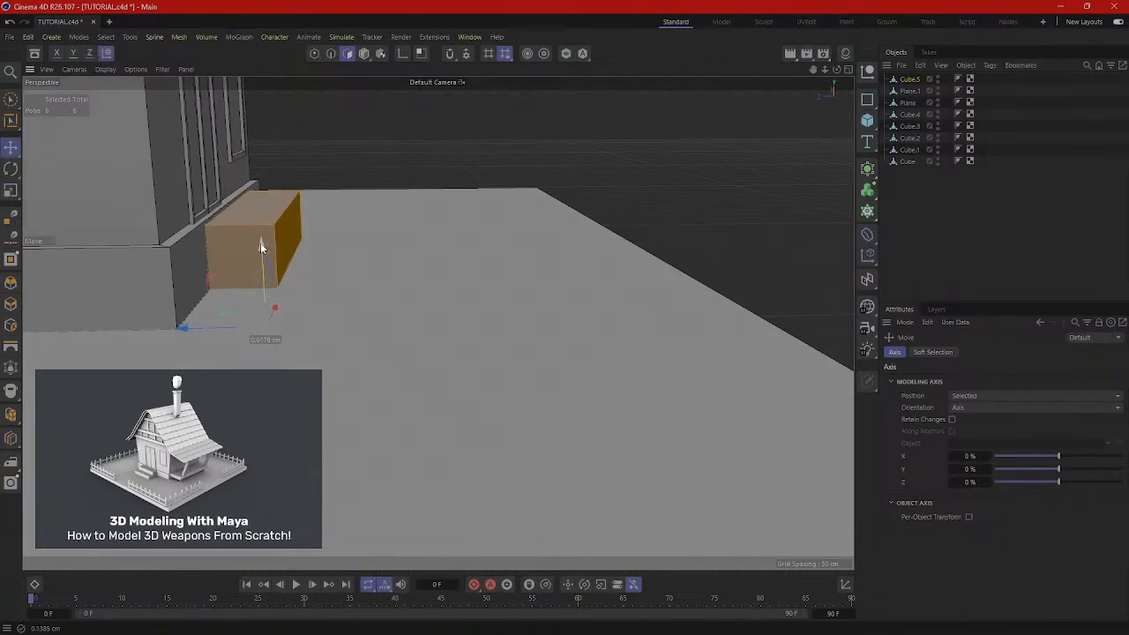
drag(186, 330, 186, 328)
Slide the block sideways to centre it below the double door and scale its width to slightly wider than the door.
alt+drag(302, 316, 146, 332)
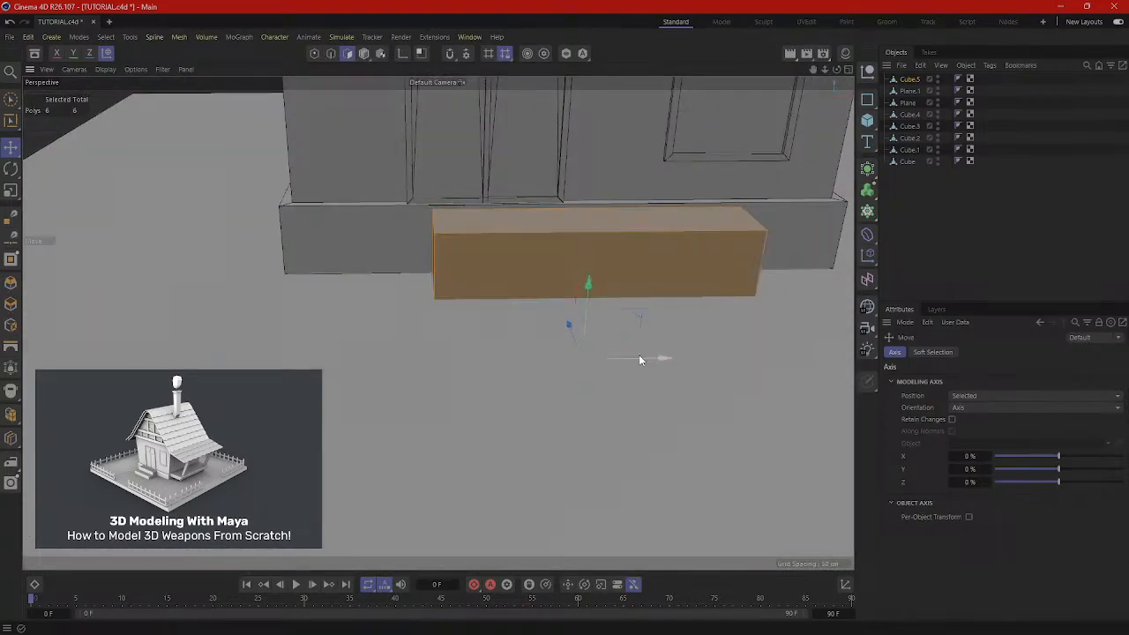
drag(644, 358, 520, 394)
scroll(555, 354, down, 3)
key(t)
key(e)
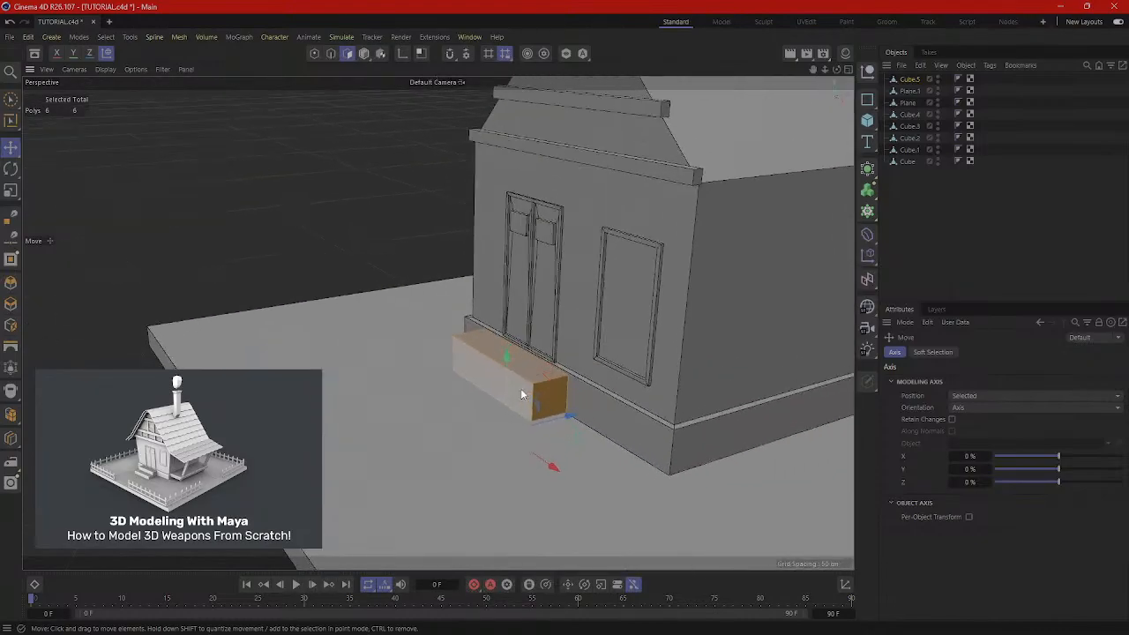
scroll(520, 394, up, 2)
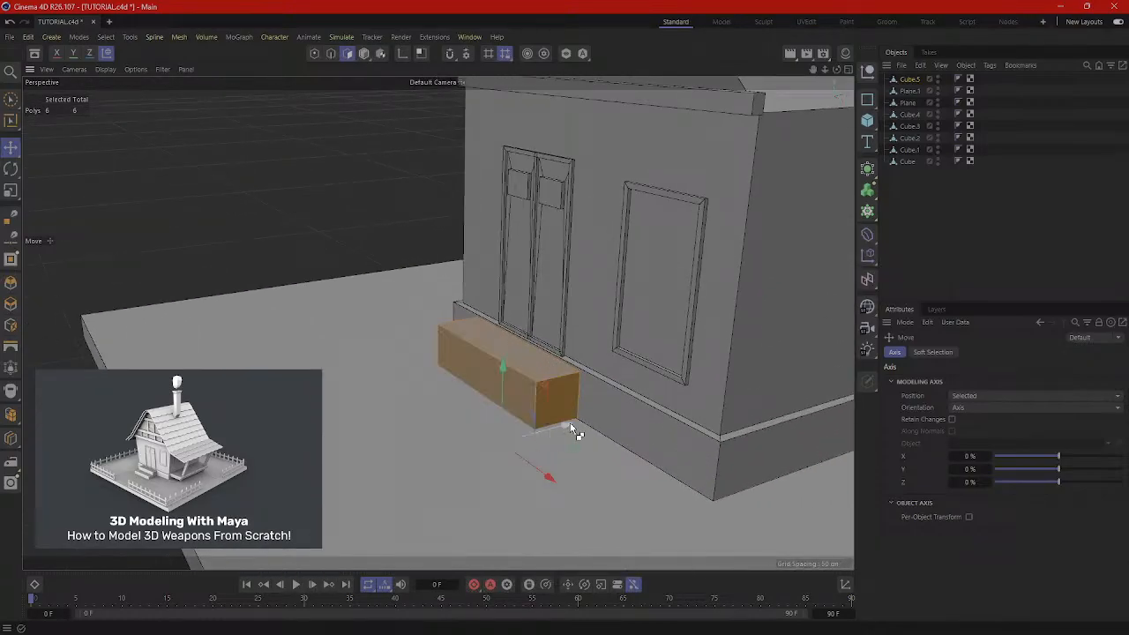
drag(570, 424, 597, 351)
key(ctrl+z)
Scale down the block's height and raise it so it sits on the ground base as a doorstep.
scroll(465, 426, down, 2)
key(t)
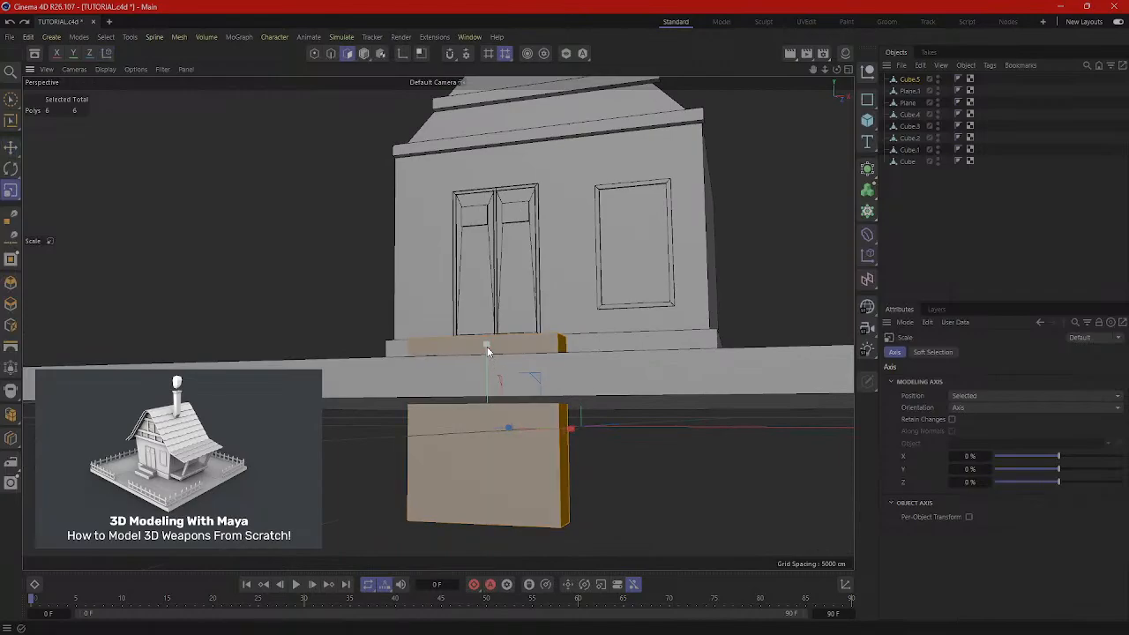
drag(487, 346, 464, 249)
key(e)
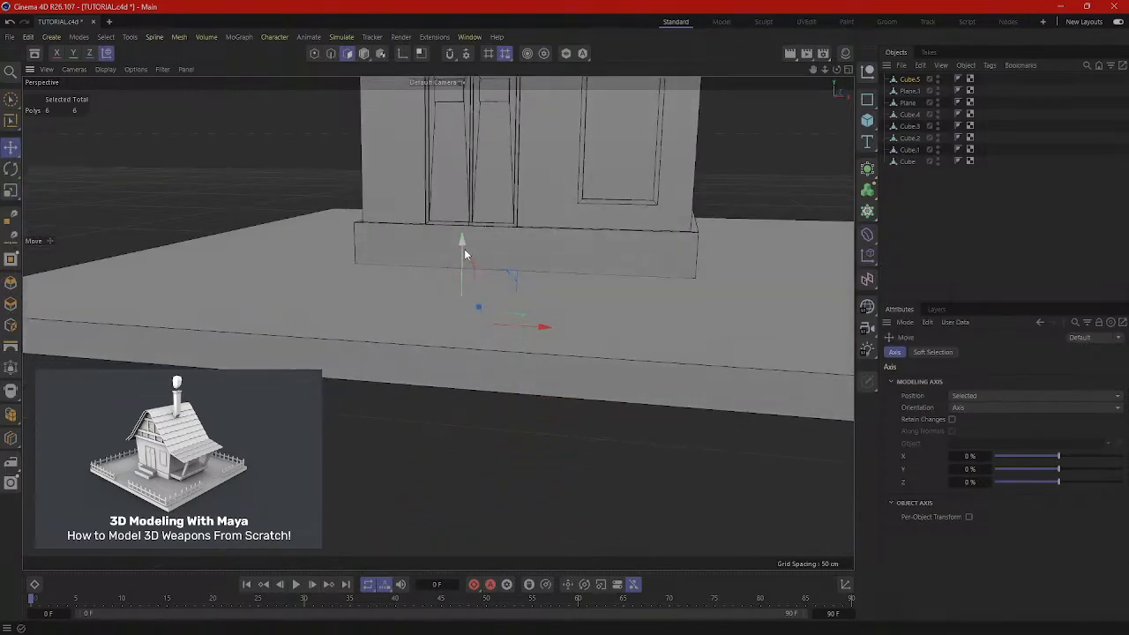
drag(463, 180, 463, 176)
scroll(507, 200, up, 4)
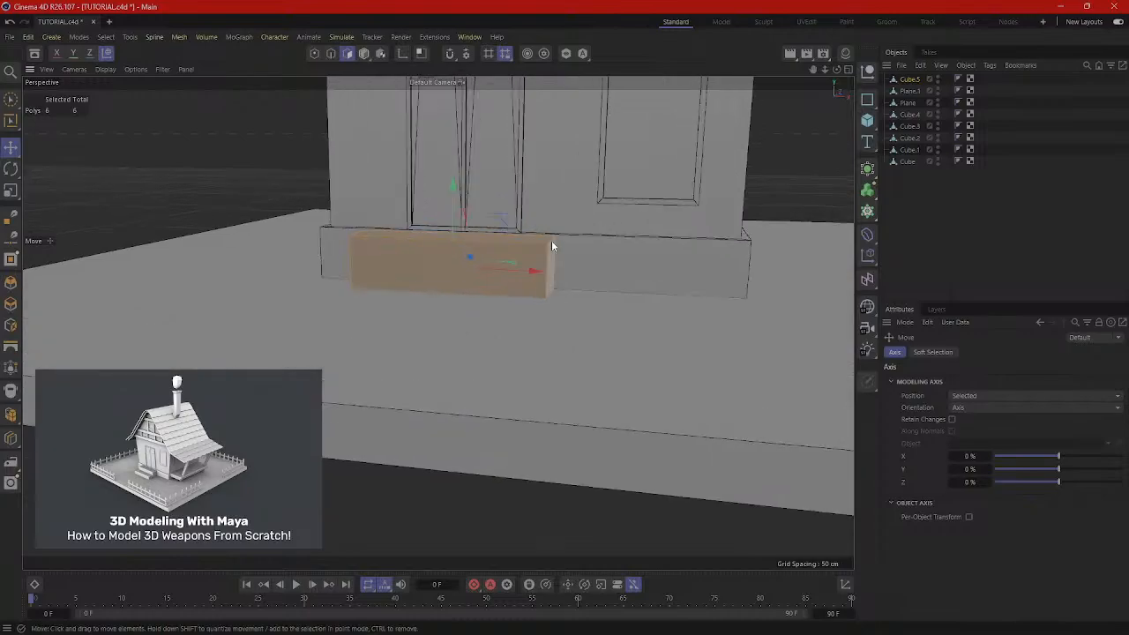
alt+drag(496, 331, 451, 361)
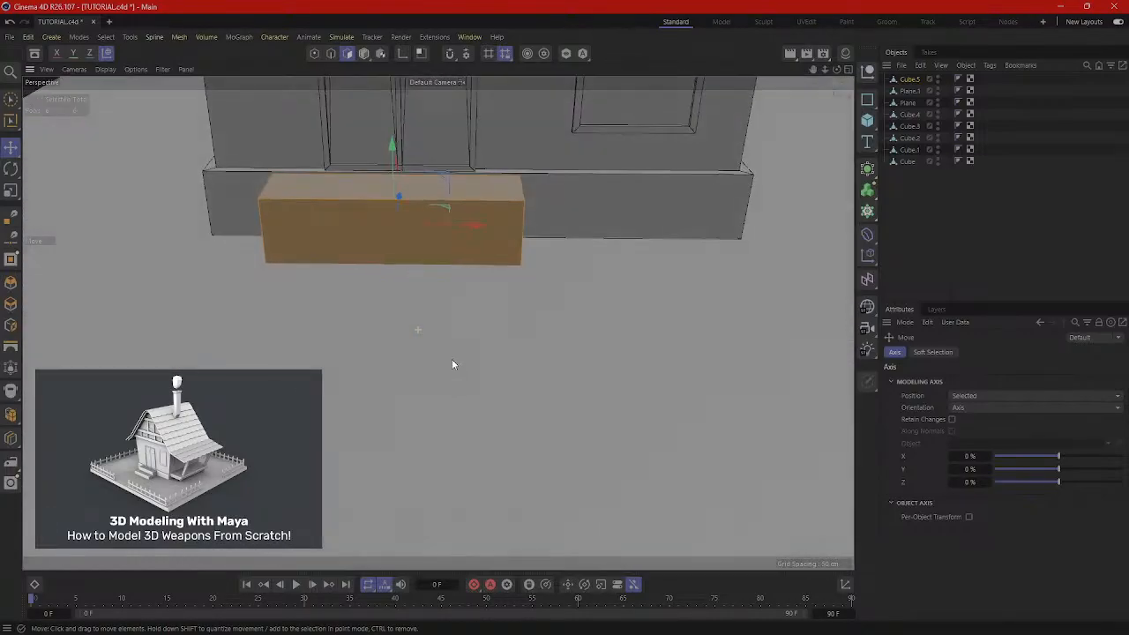
Switch from polygon editing to whole-object editing with the doorstep block selected.
alt+drag(466, 227, 414, 211)
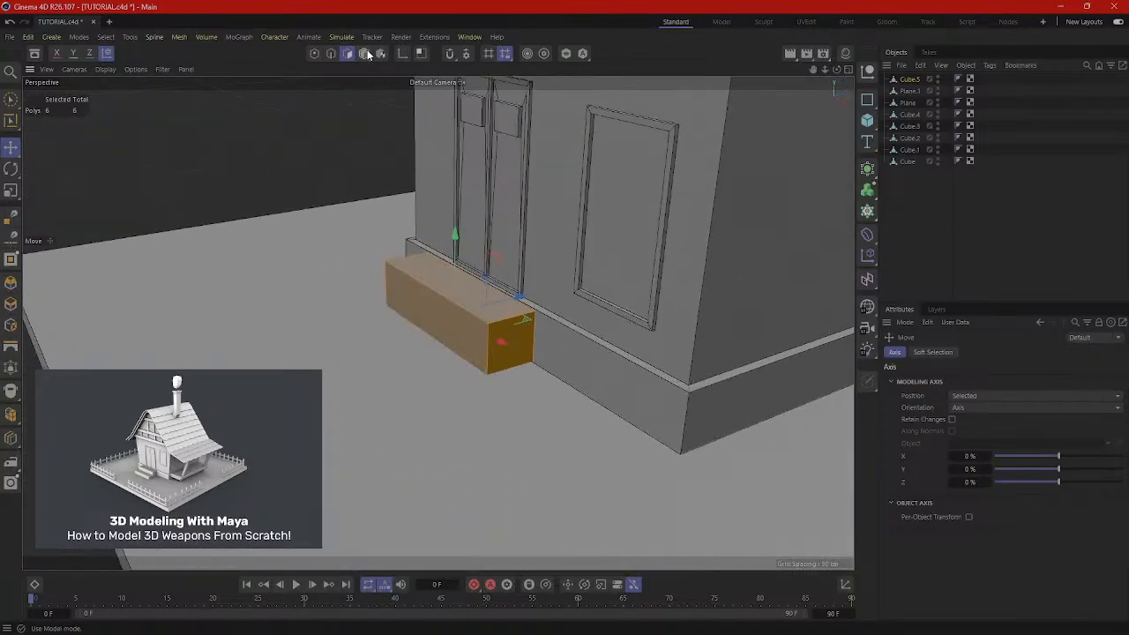
click(365, 53)
click(474, 321)
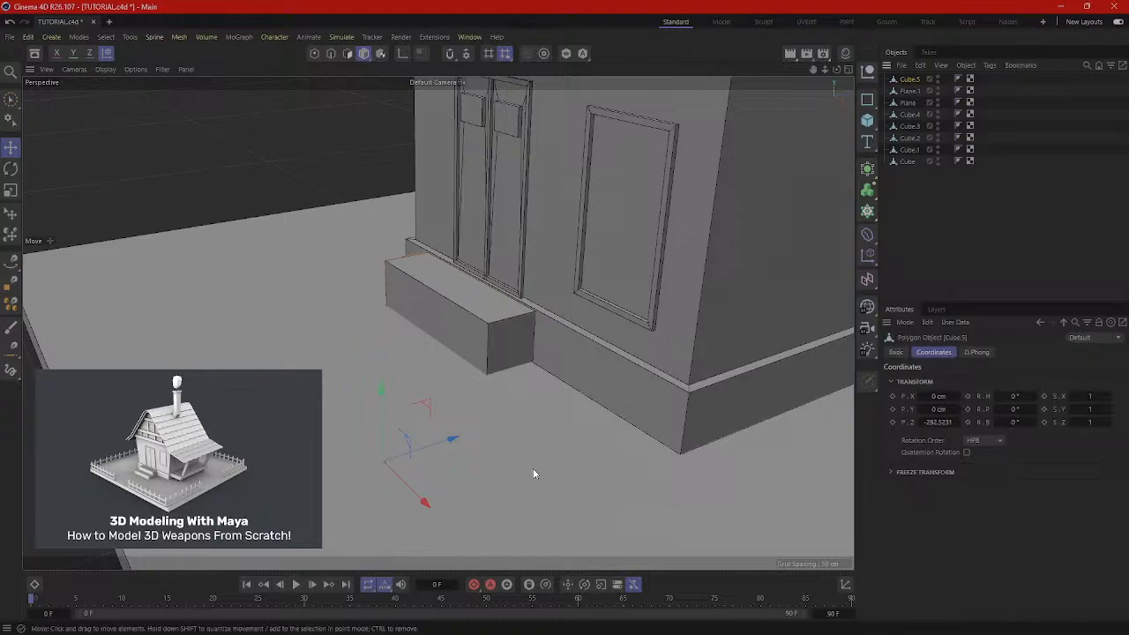
Duplicate the doorstep block in front of itself and lower the copy to act as a second step.
alt+drag(534, 471, 502, 468)
ctrl+drag(495, 412, 471, 418)
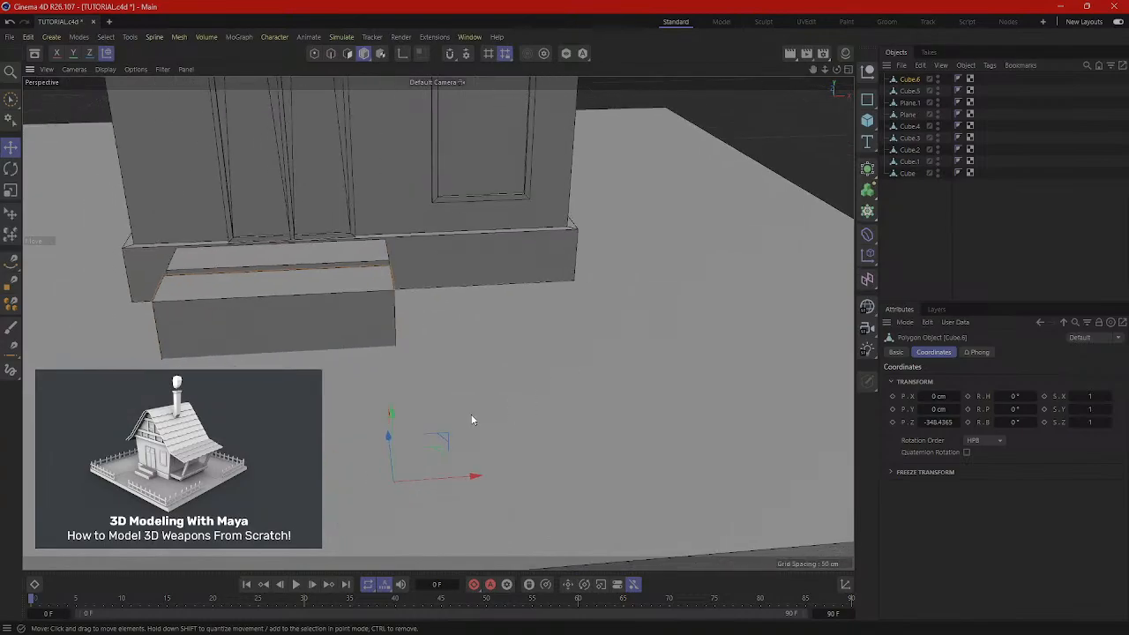
drag(391, 416, 395, 441)
Reposition the duplicate block's axis up and sideways onto the middle of its front.
click(109, 53)
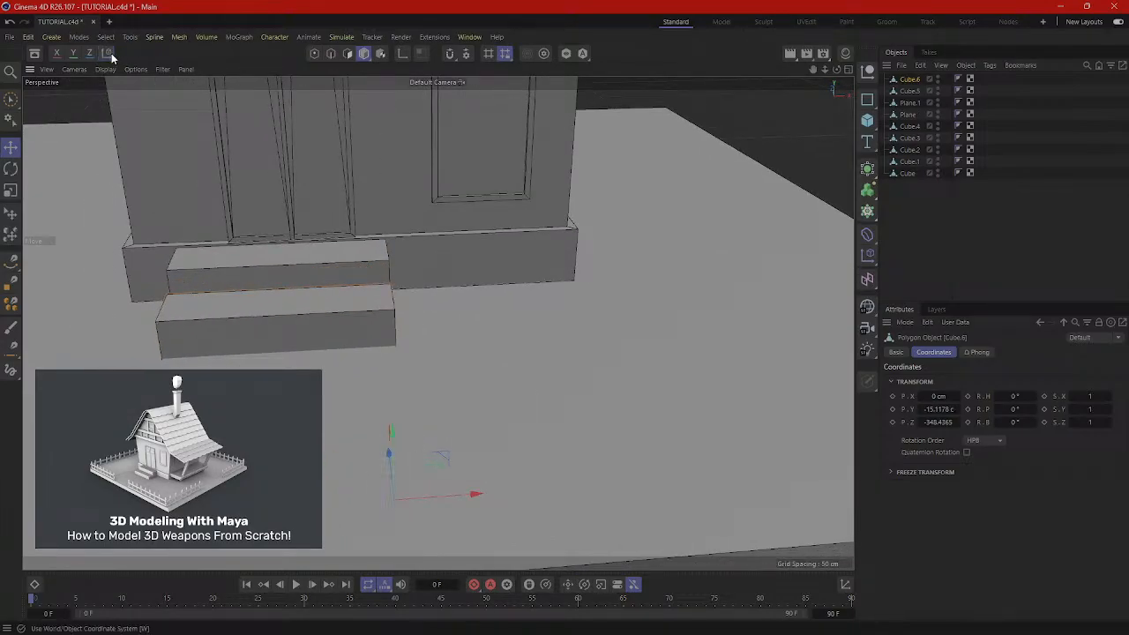
click(404, 55)
drag(389, 465, 389, 303)
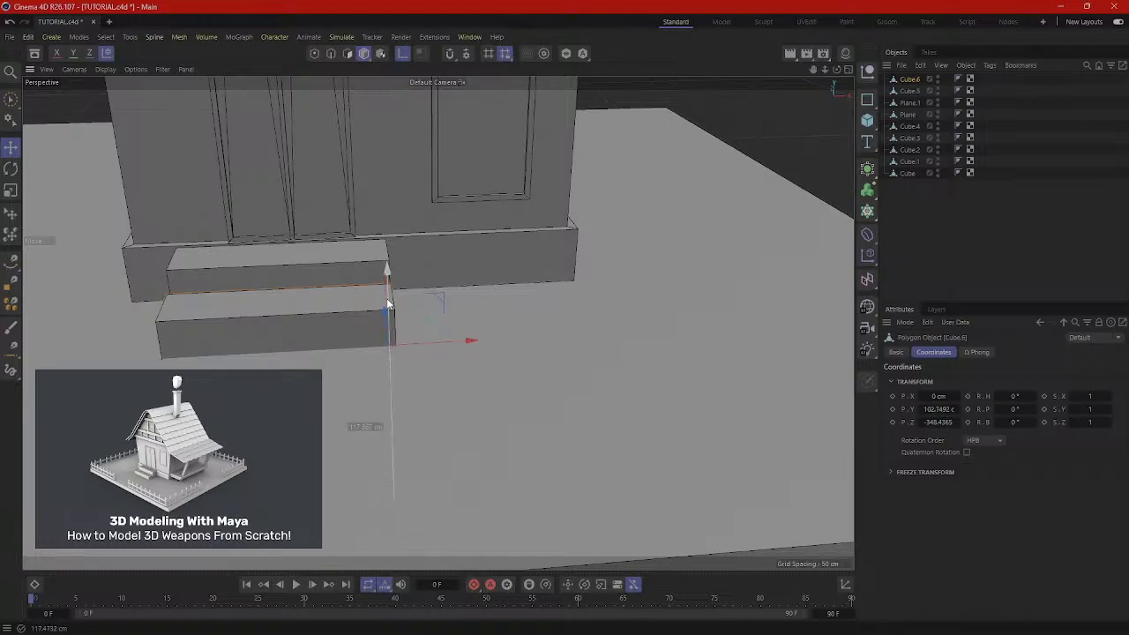
drag(460, 338, 355, 335)
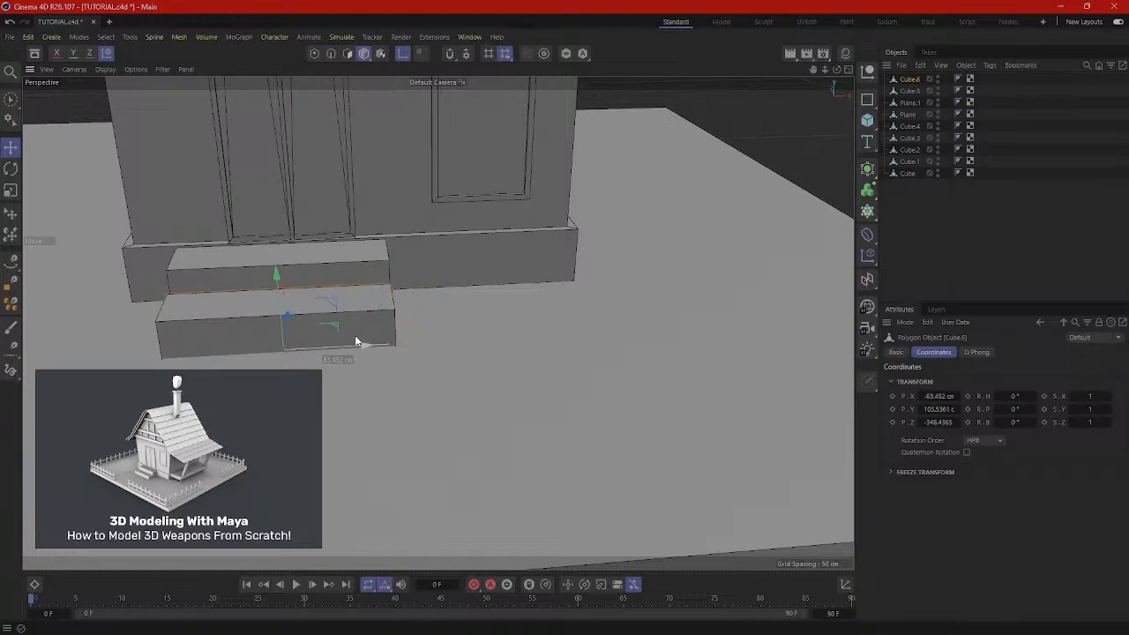
click(403, 54)
Slide the duplicate step closer to the doorstep, and then delete the duplicate.
mouse_move(440, 442)
alt+mouse_down()
mouse_move(331, 396)
mouse_move(287, 468)
mouse_move(465, 470)
mouse_move(423, 441)
alt+mouse_up()
alt+drag(295, 396, 495, 329)
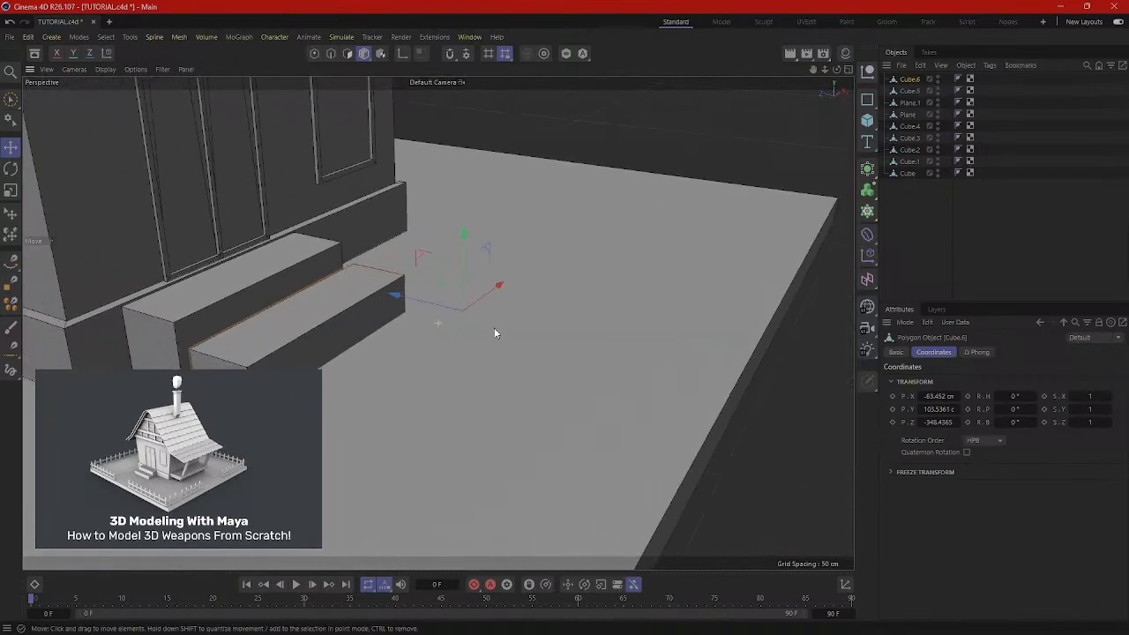
drag(413, 296, 397, 293)
alt+drag(372, 335, 418, 319)
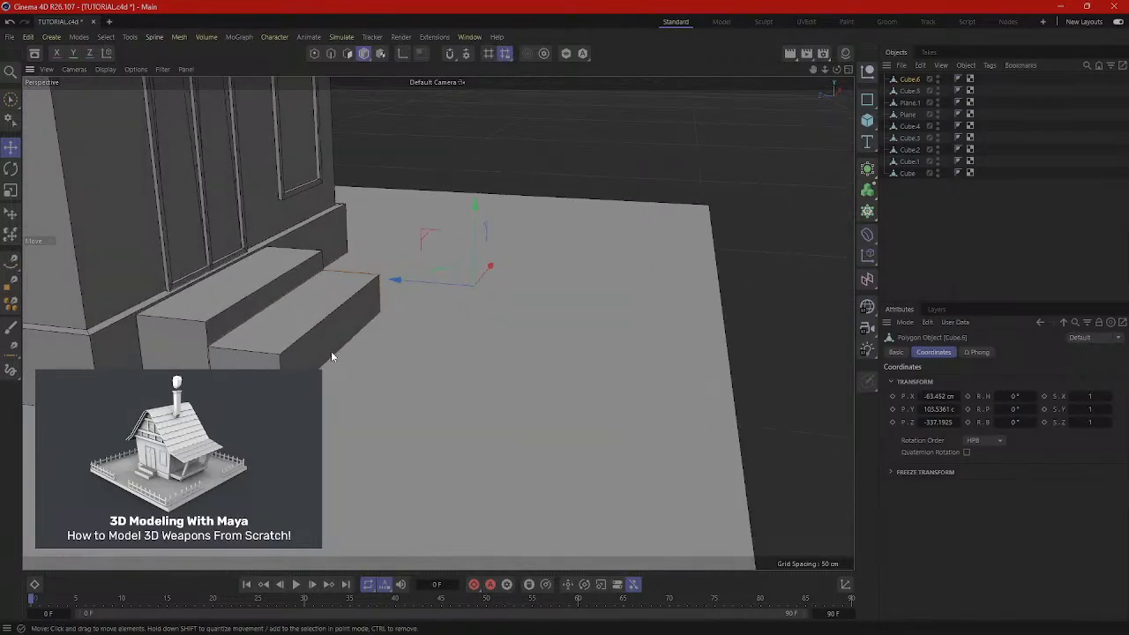
key(Delete)
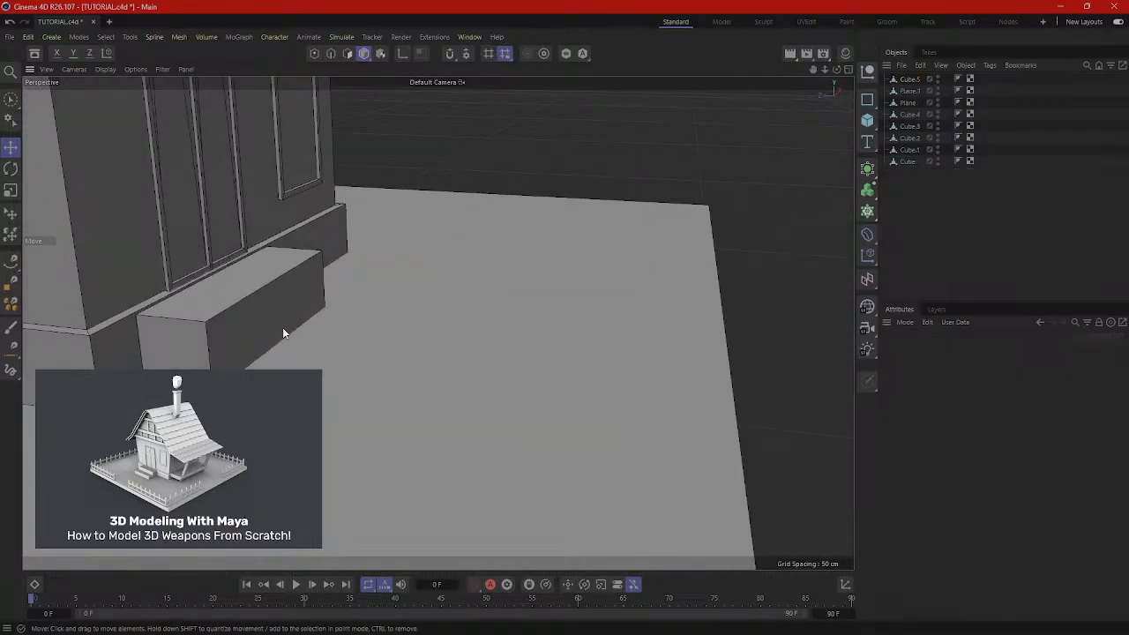
Try to extrude the doorstep block's front face outward to add a section for a second step.
click(347, 53)
click(291, 268)
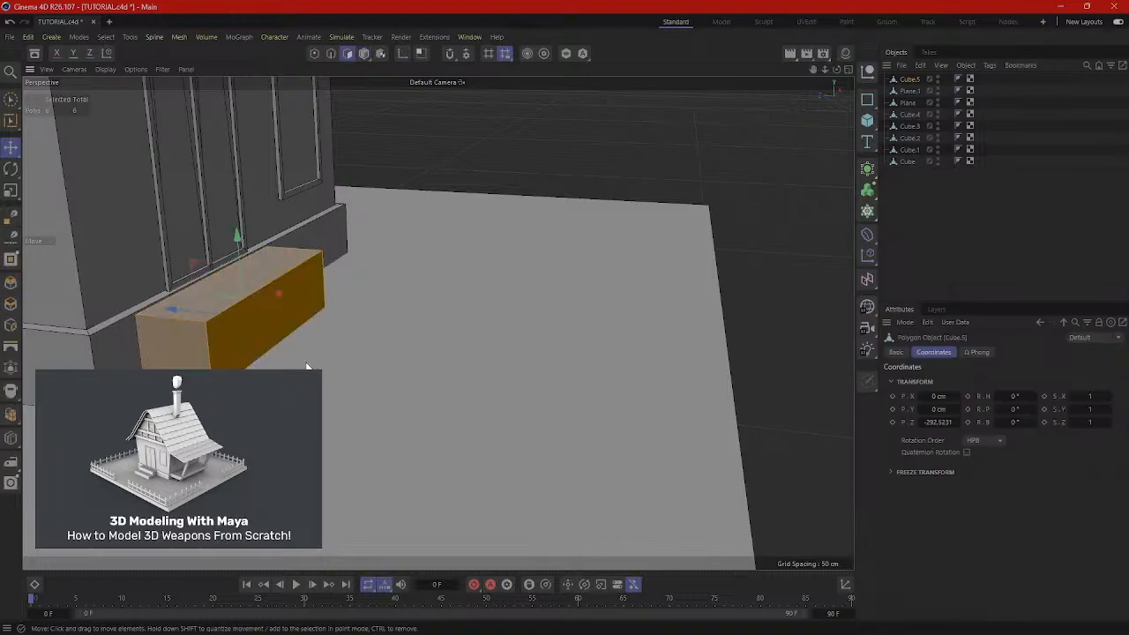
alt+drag(307, 367, 323, 389)
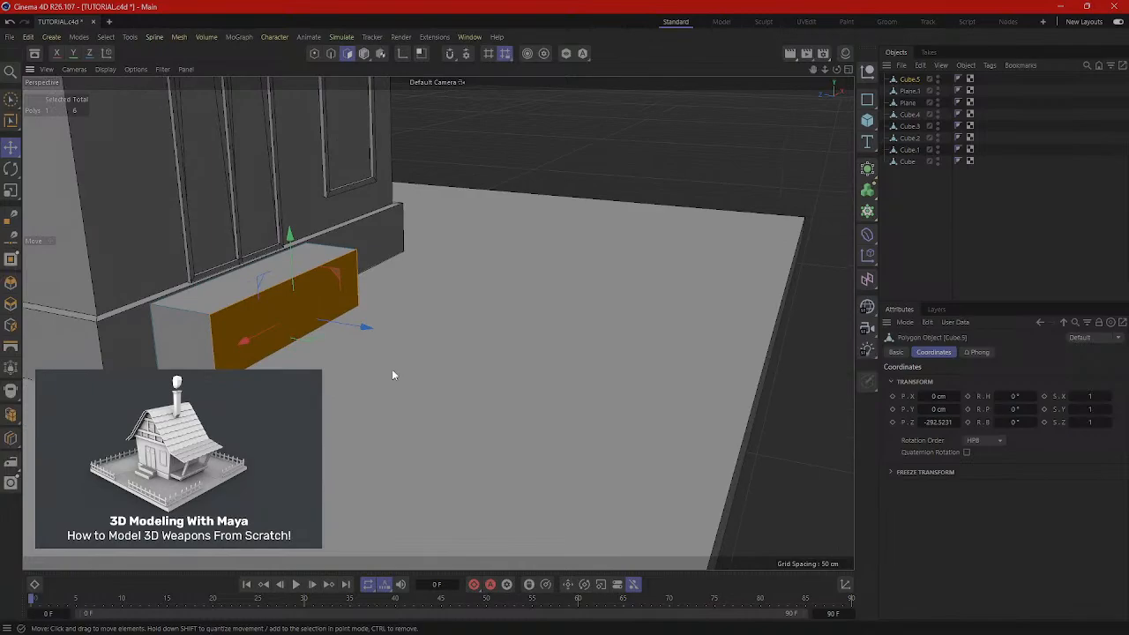
key(i)
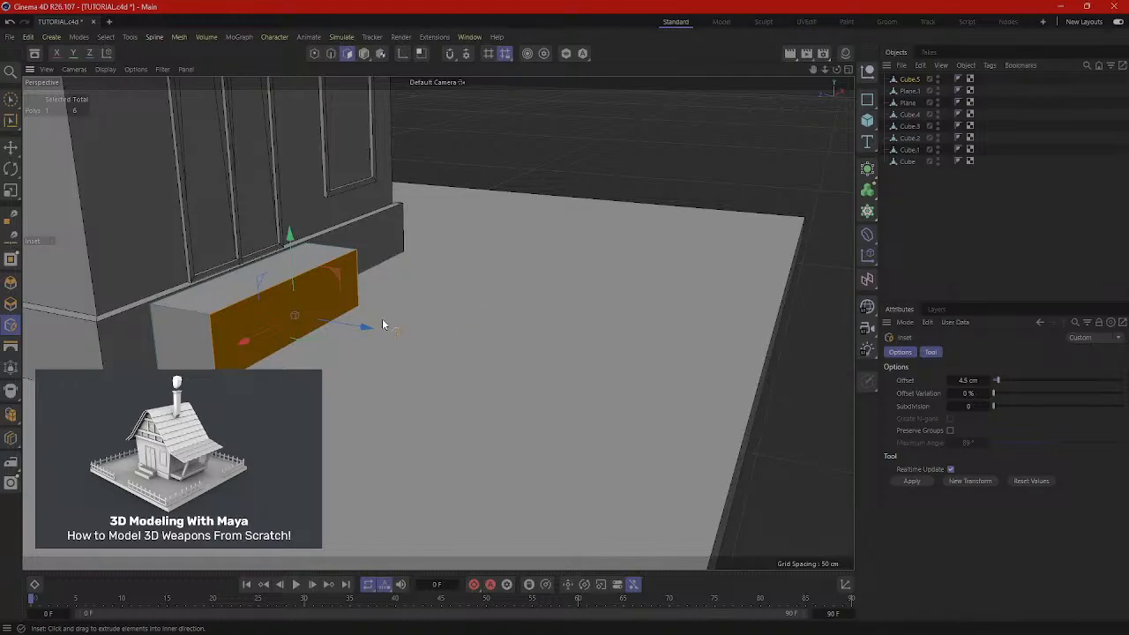
right_click(531, 246)
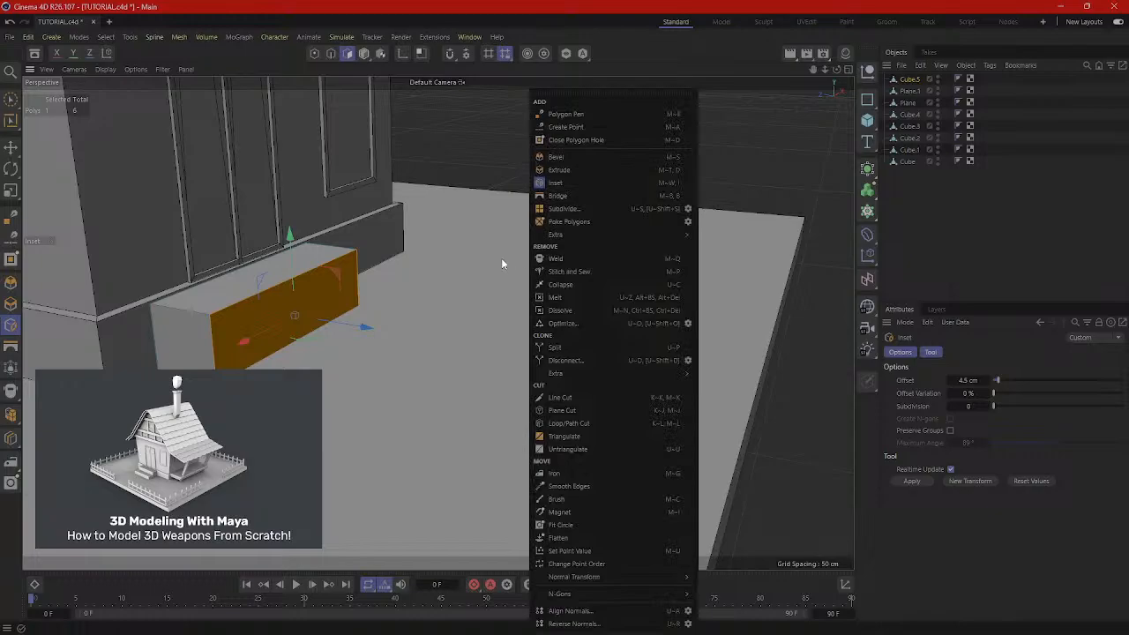
click(559, 169)
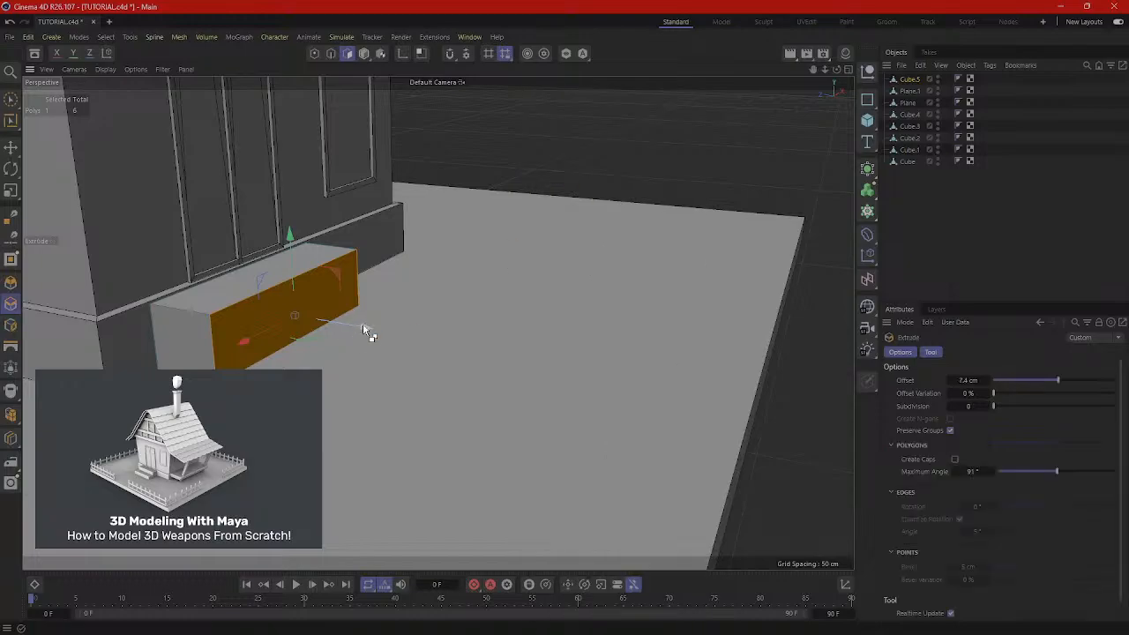
ctrl+drag(363, 324, 426, 344)
alt+drag(357, 371, 422, 377)
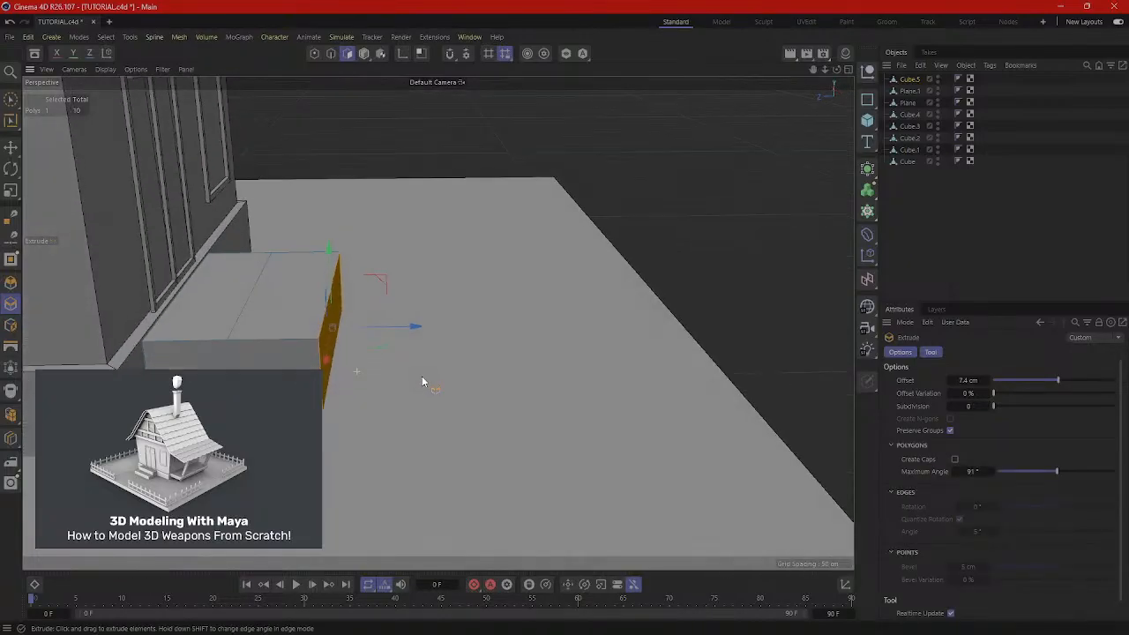
Try to lower the extruded section's top face, select the faces around that section, and revert the extrusion.
click(303, 315)
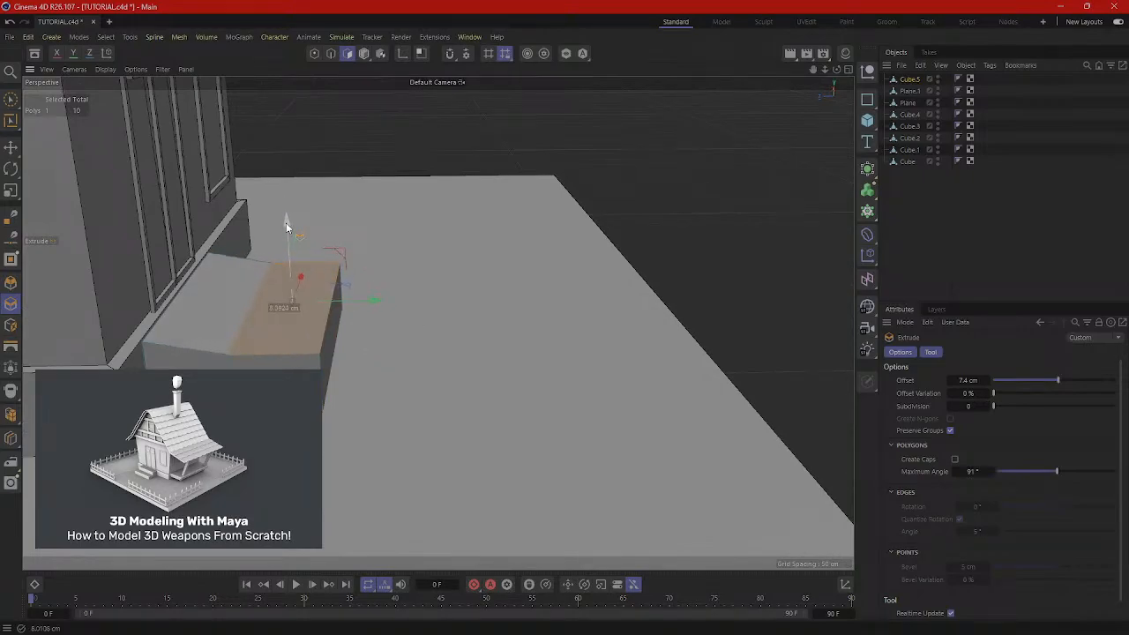
alt+drag(356, 314, 297, 310)
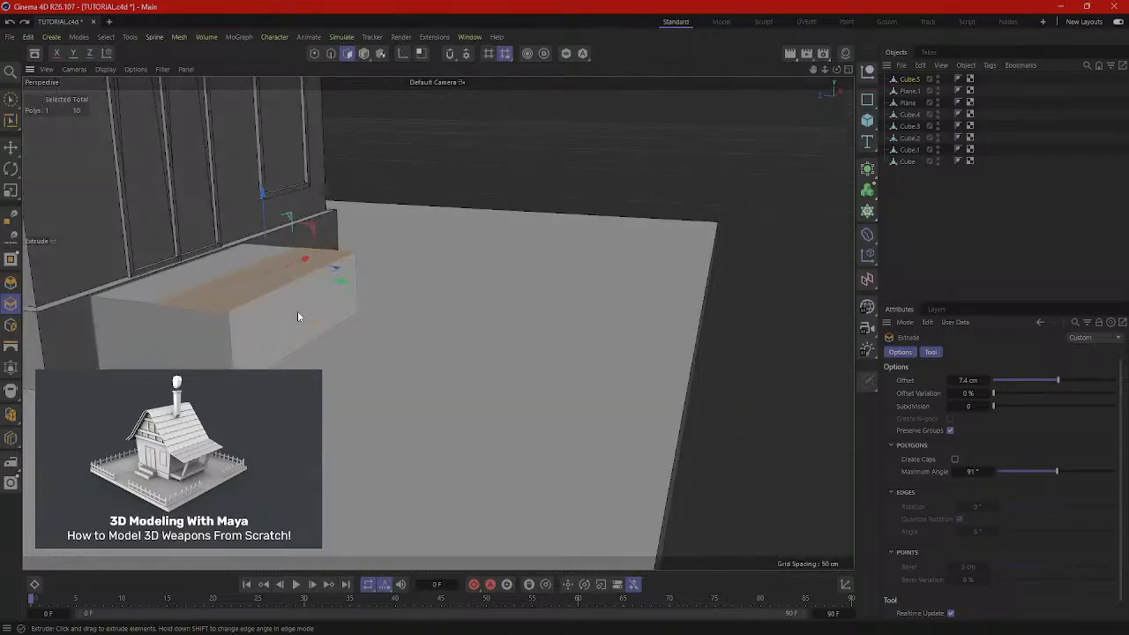
click(298, 310)
alt+drag(221, 345, 503, 326)
shift+click(504, 323)
shift+click(473, 277)
alt+drag(323, 294, 617, 280)
shift+click(236, 263)
alt+drag(235, 263, 212, 158)
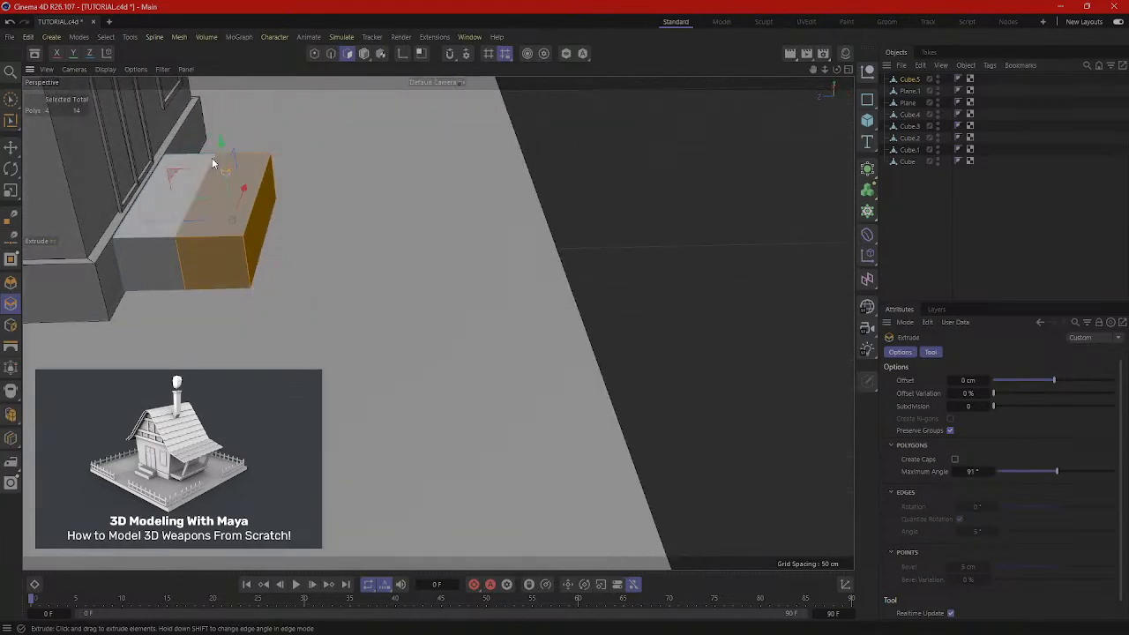
alt+drag(314, 243, 352, 359)
scroll(335, 367, up, 3)
Inset the doorstep block's front face by 3.6 cm.
click(355, 357)
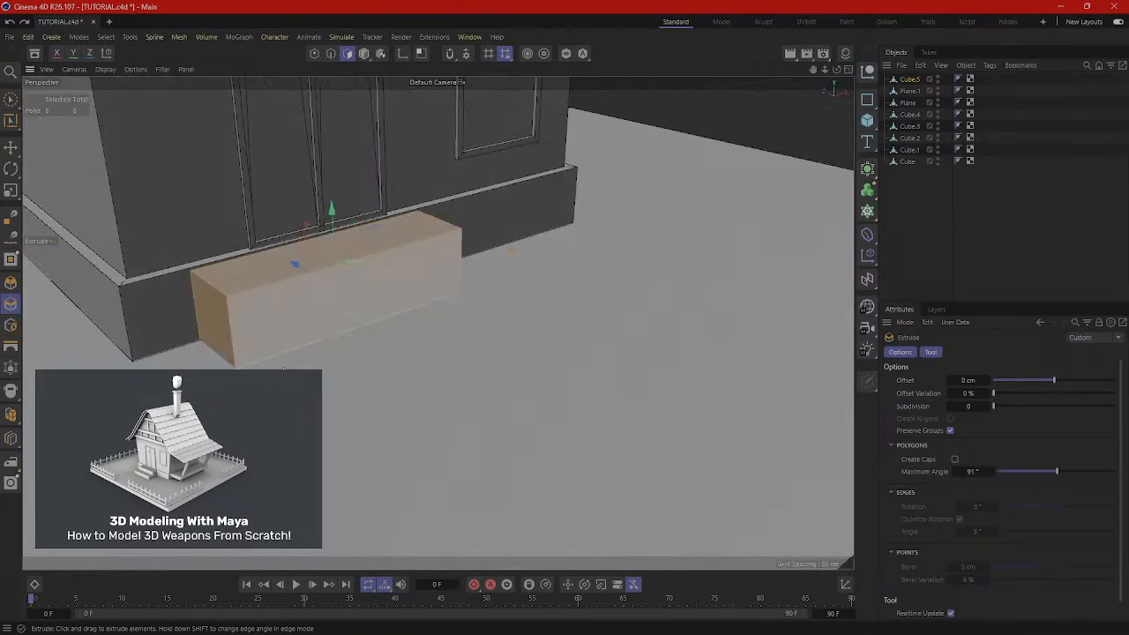
right_click(369, 377)
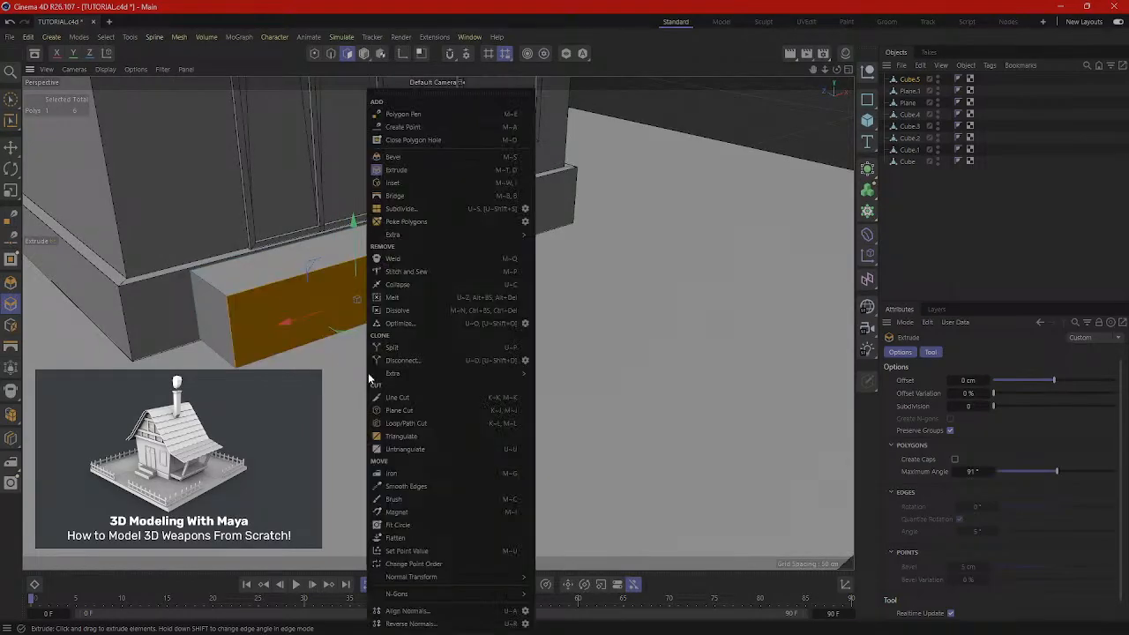
click(392, 182)
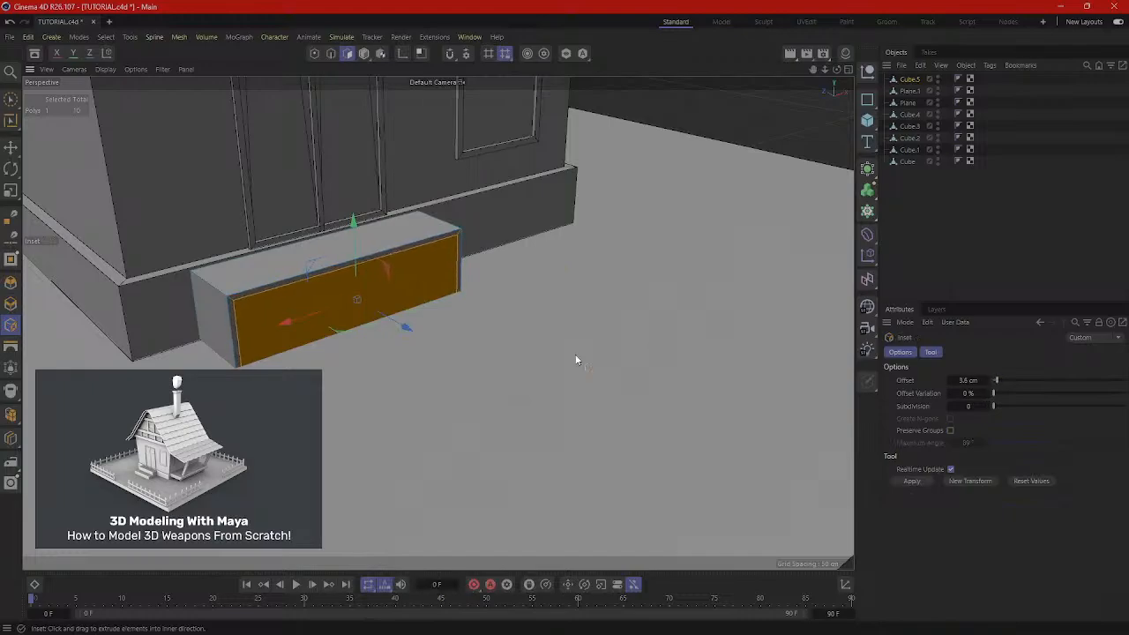
alt+drag(575, 360, 376, 357)
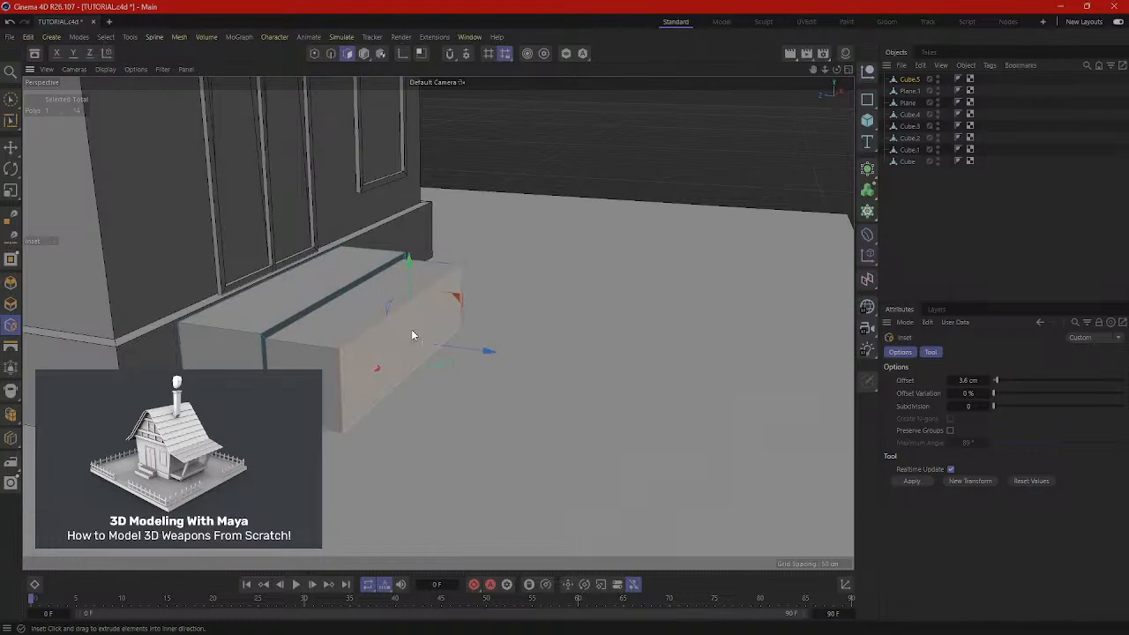
key(ctrl+z)
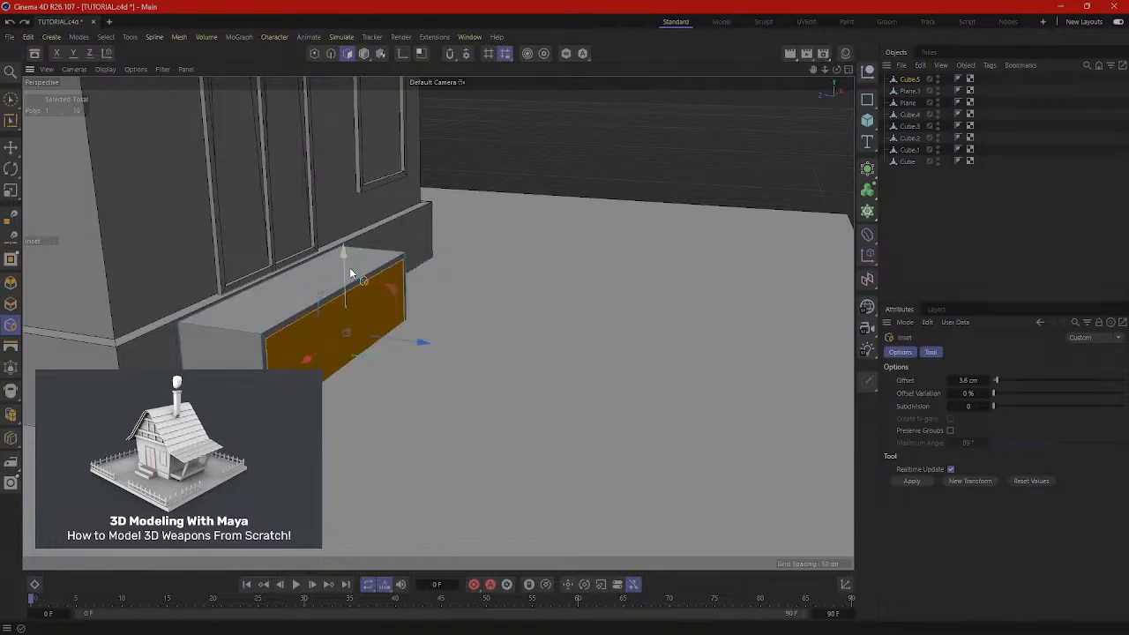
Reduce the inset face to the lower part of the block's front and scale its width to about 103% to span the block.
key(t)
mouse_move(343, 255)
mouse_down()
mouse_move(344, 289)
mouse_move(346, 266)
mouse_up()
key(e)
alt+drag(334, 363, 283, 364)
key(t)
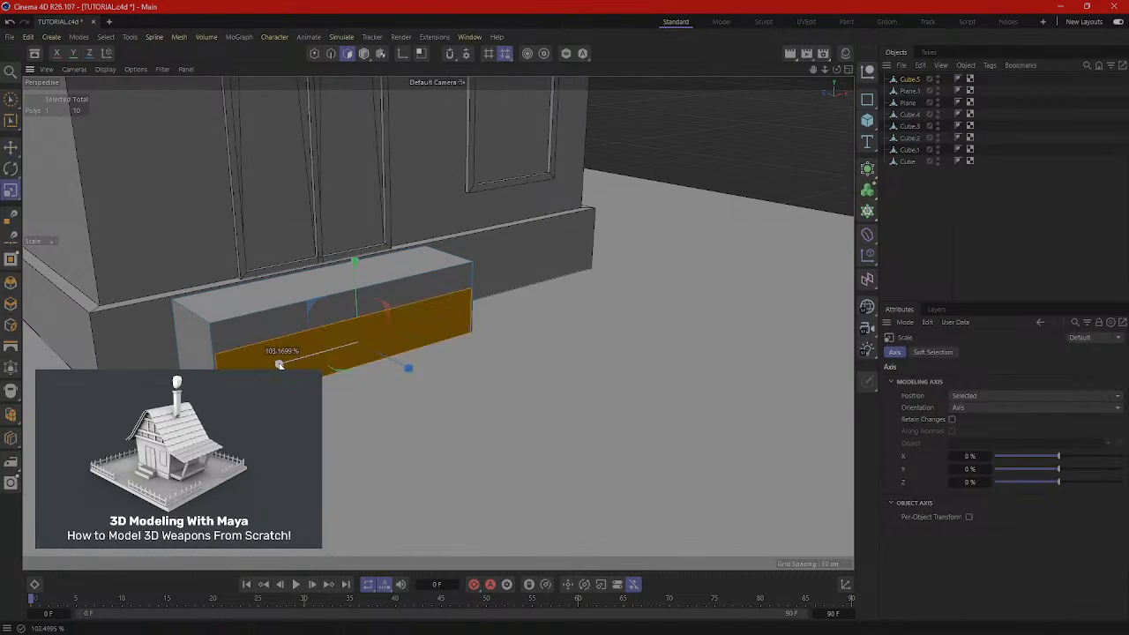
drag(280, 365, 279, 365)
alt+drag(312, 408, 385, 405)
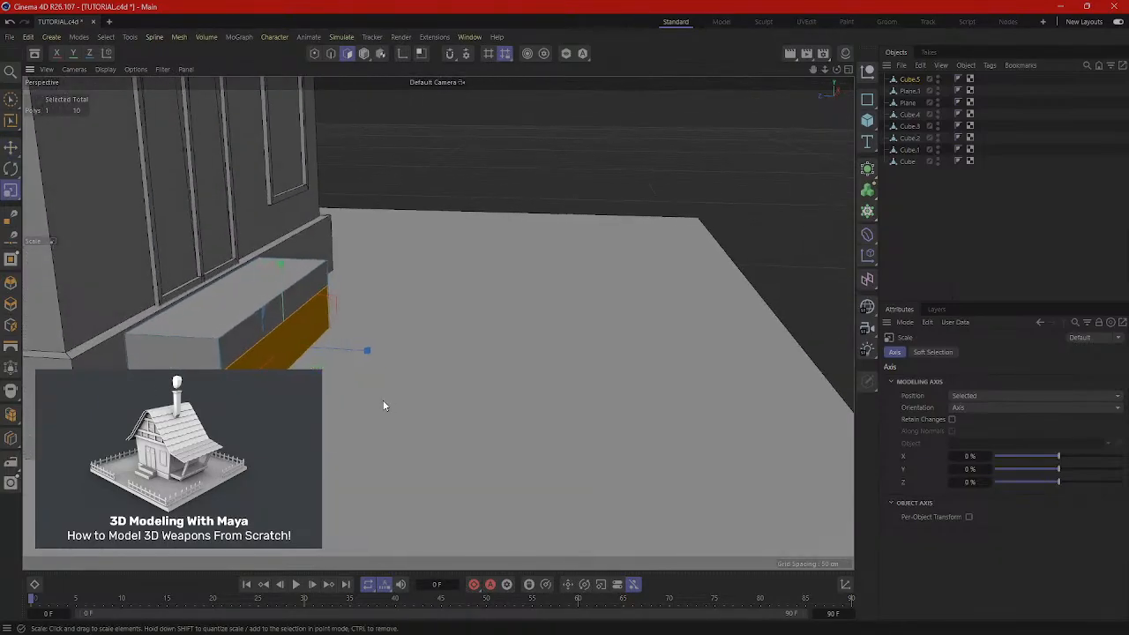
Try to pull the lower front face outward by about 15 cm, and undo the attempts to project it.
key(e)
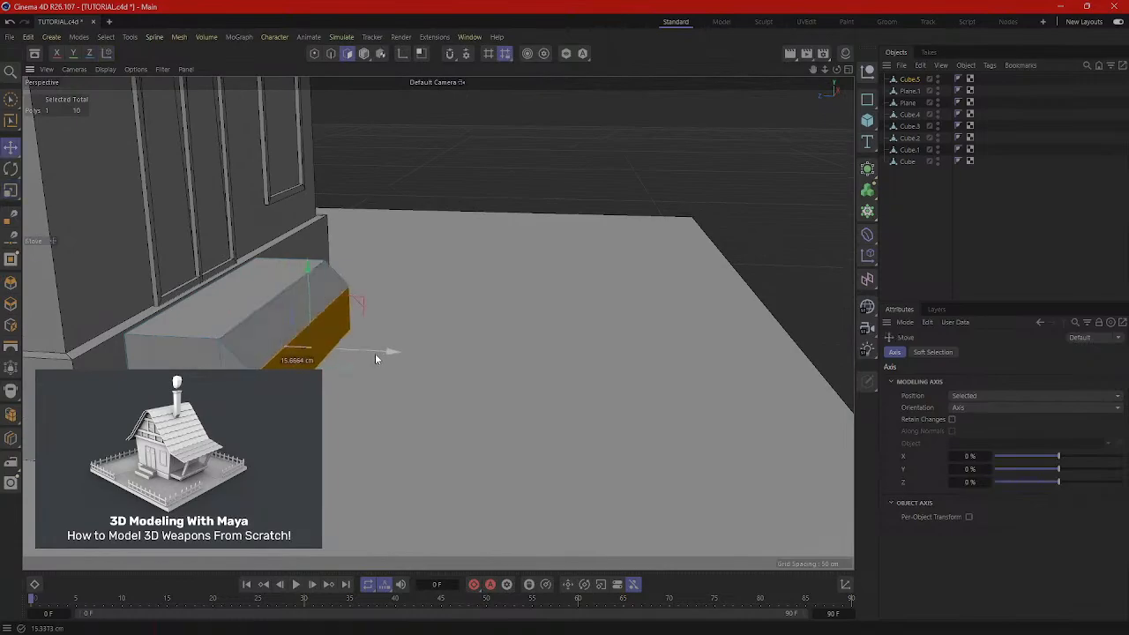
right_click(414, 325)
click(449, 172)
drag(333, 368, 360, 350)
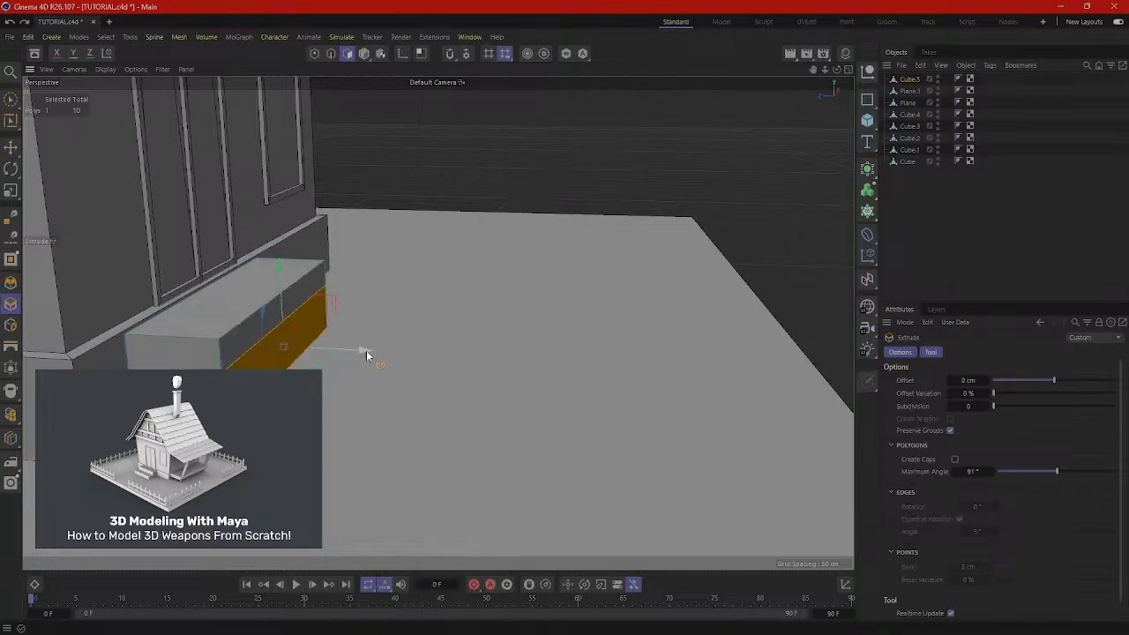
click(361, 56)
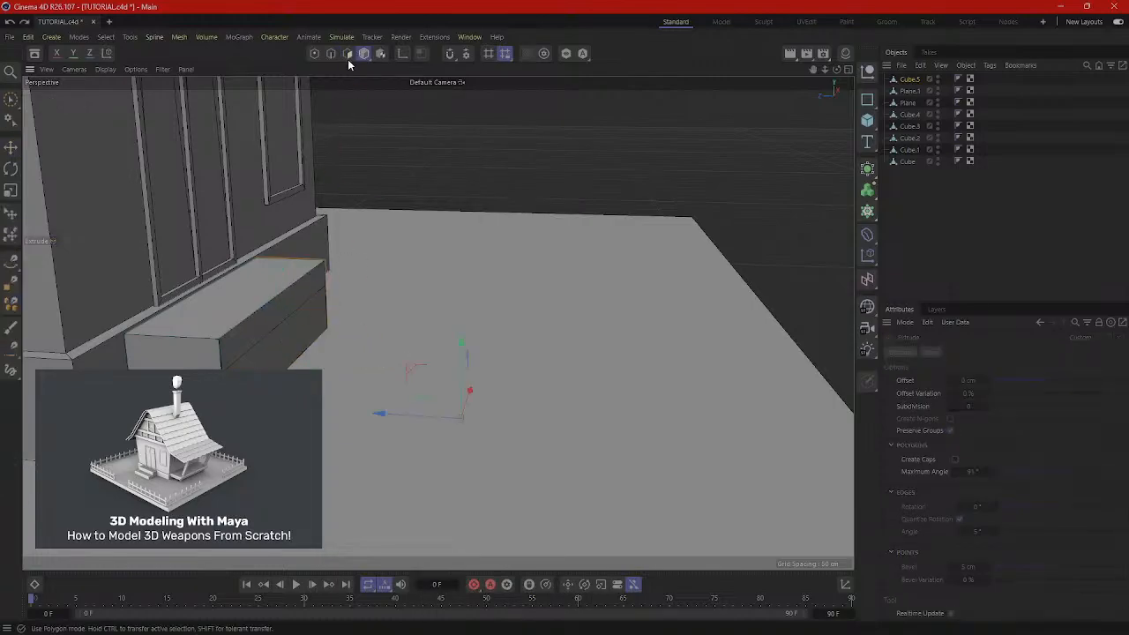
click(347, 54)
drag(339, 365, 251, 379)
key(ctrl+z)
Inset the lower front face by 2 cm and shift it down to the block's bottom edge.
scroll(322, 382, up, 4)
scroll(217, 377, up, 2)
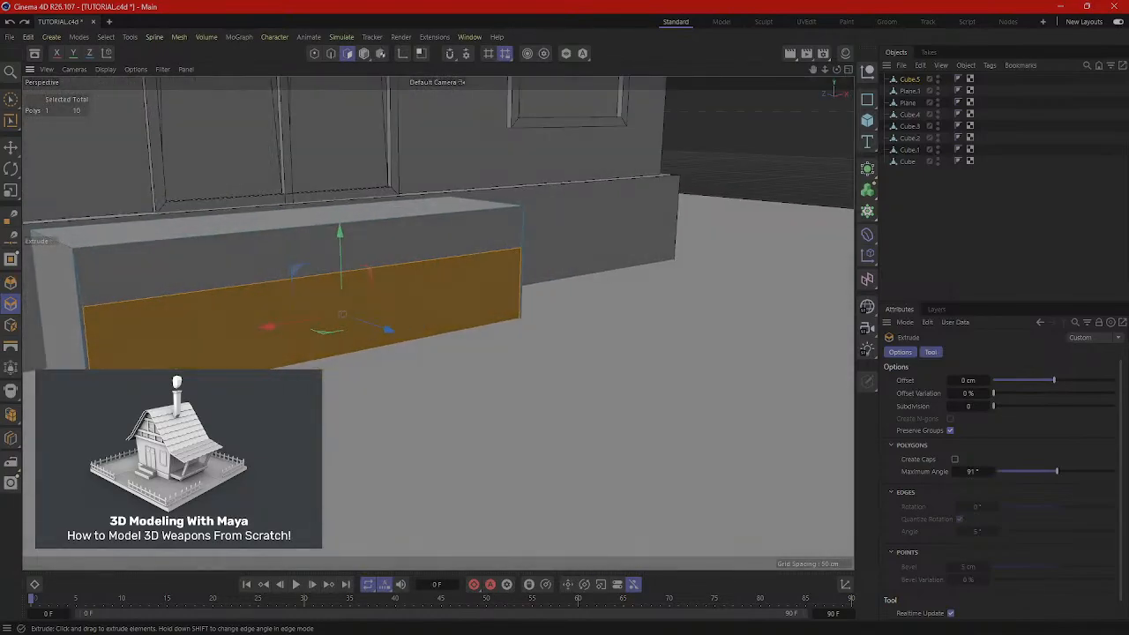
right_click(235, 340)
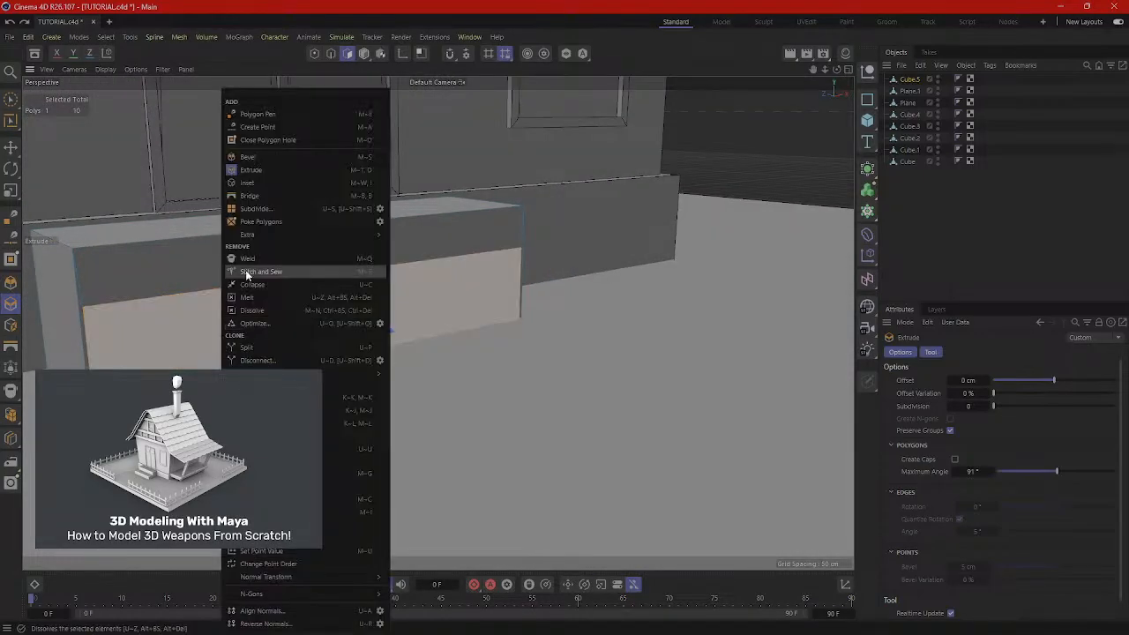
click(252, 184)
drag(569, 364, 575, 364)
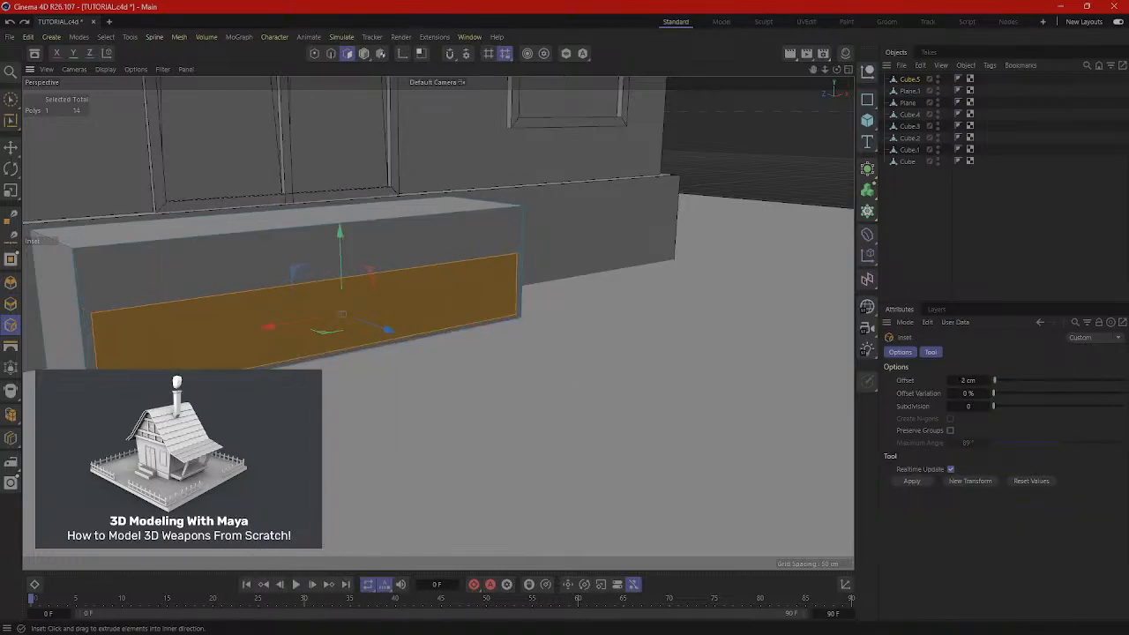
key(e)
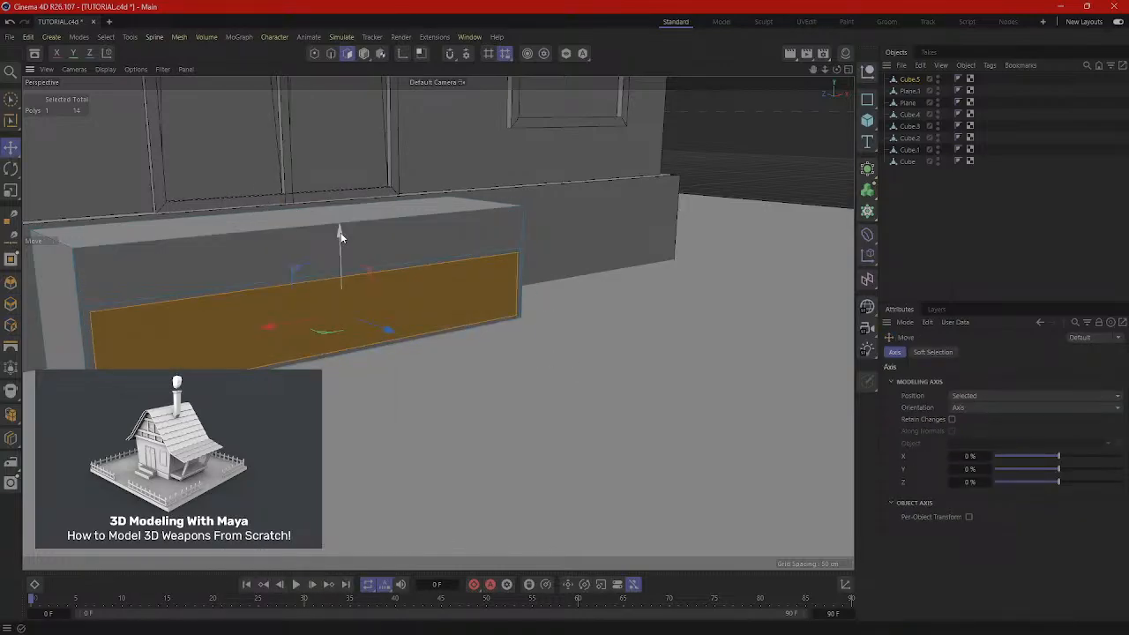
drag(341, 234, 396, 367)
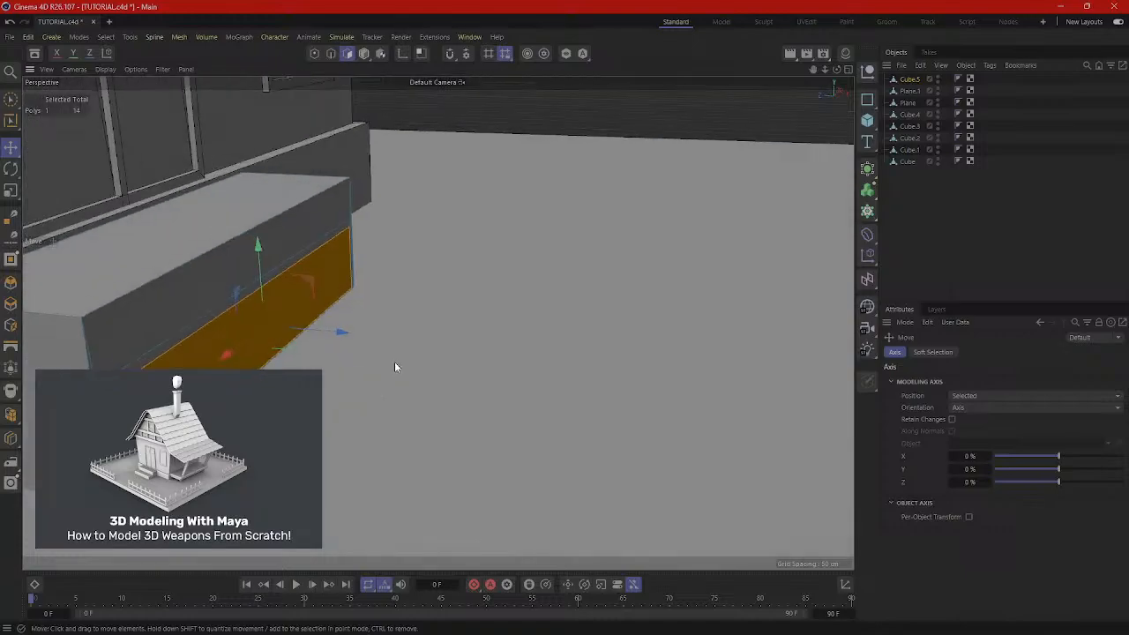
Extrude the lower front face outward to form a second, lower step in front of the doorstep.
right_click(447, 320)
click(476, 169)
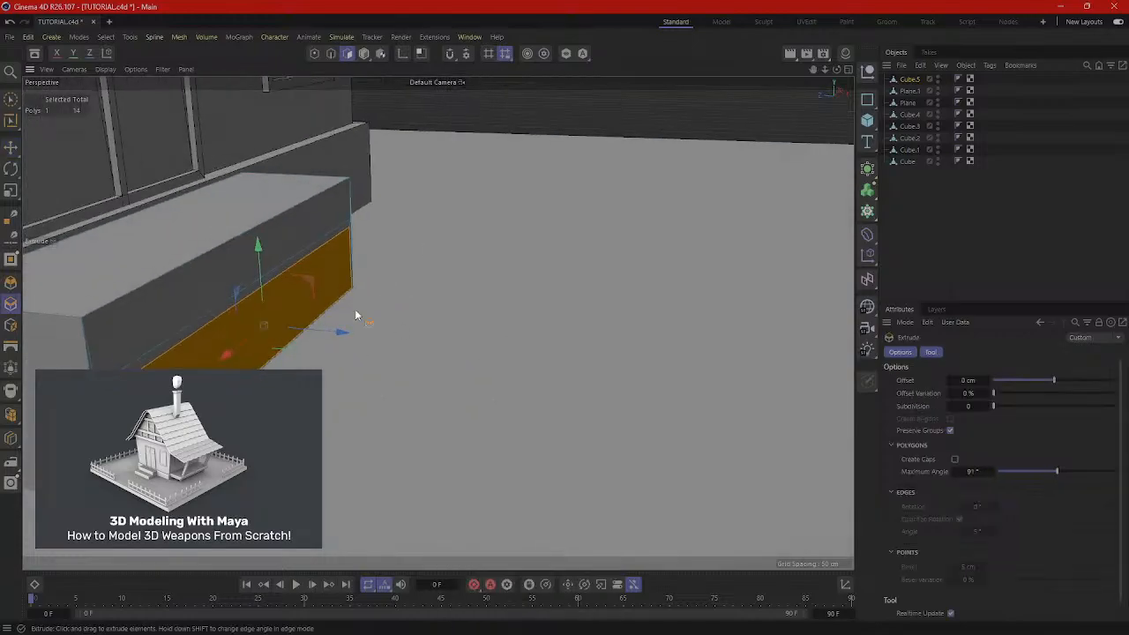
drag(338, 327, 459, 370)
alt+drag(447, 408, 602, 377)
scroll(603, 377, down, 2)
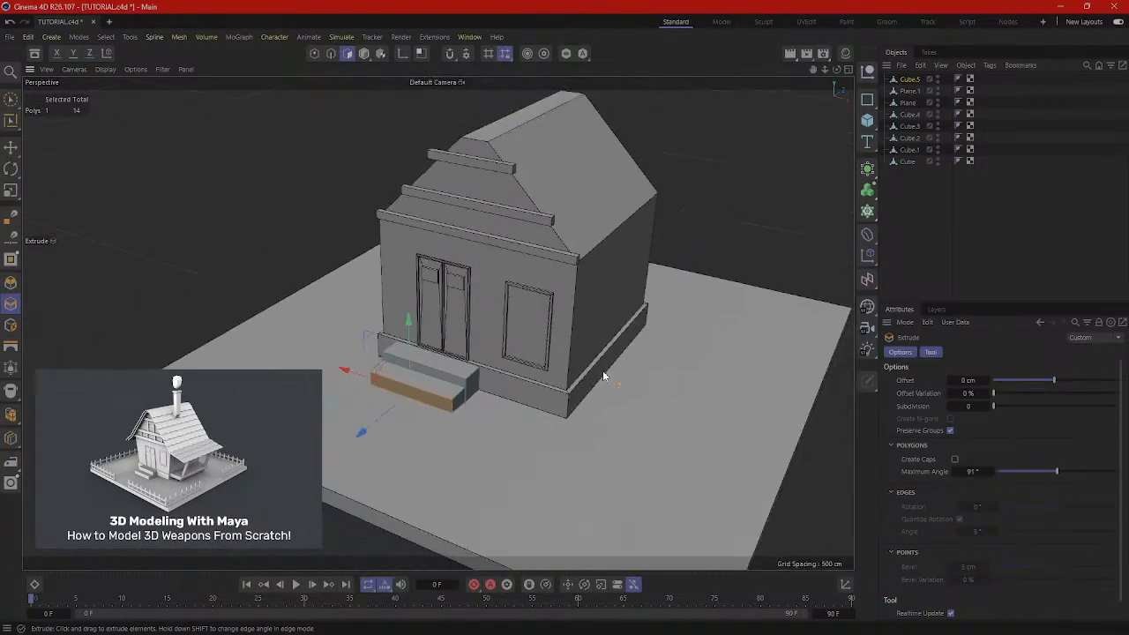
Add a new cube primitive to the scene at the house.
alt+middle_drag(603, 378, 432, 353)
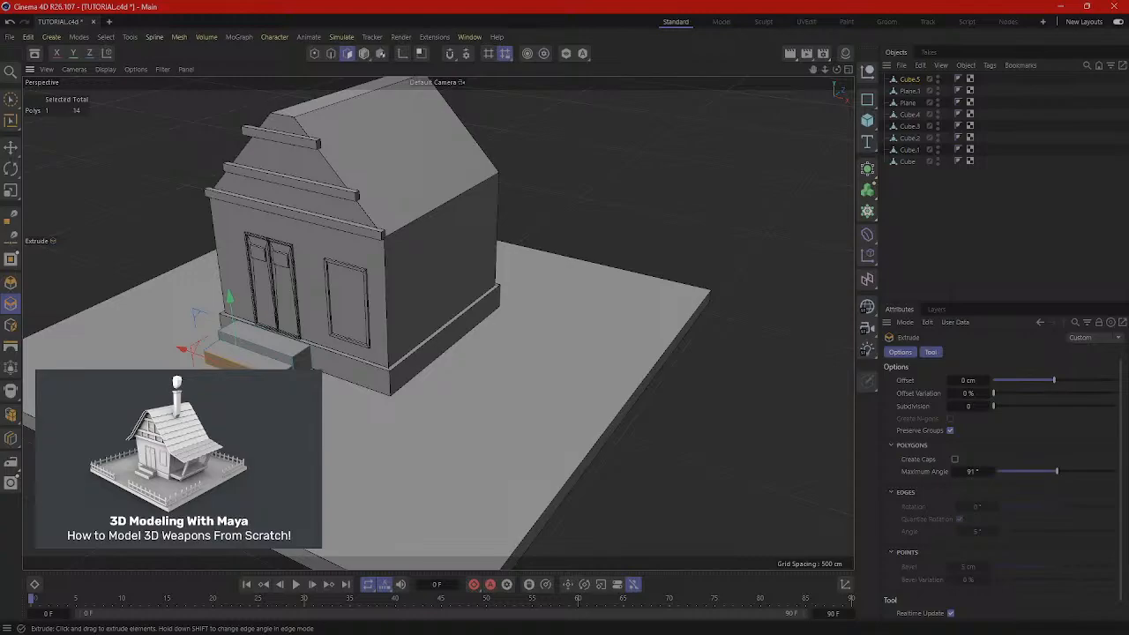
drag(867, 121, 913, 145)
scroll(468, 378, up, 2)
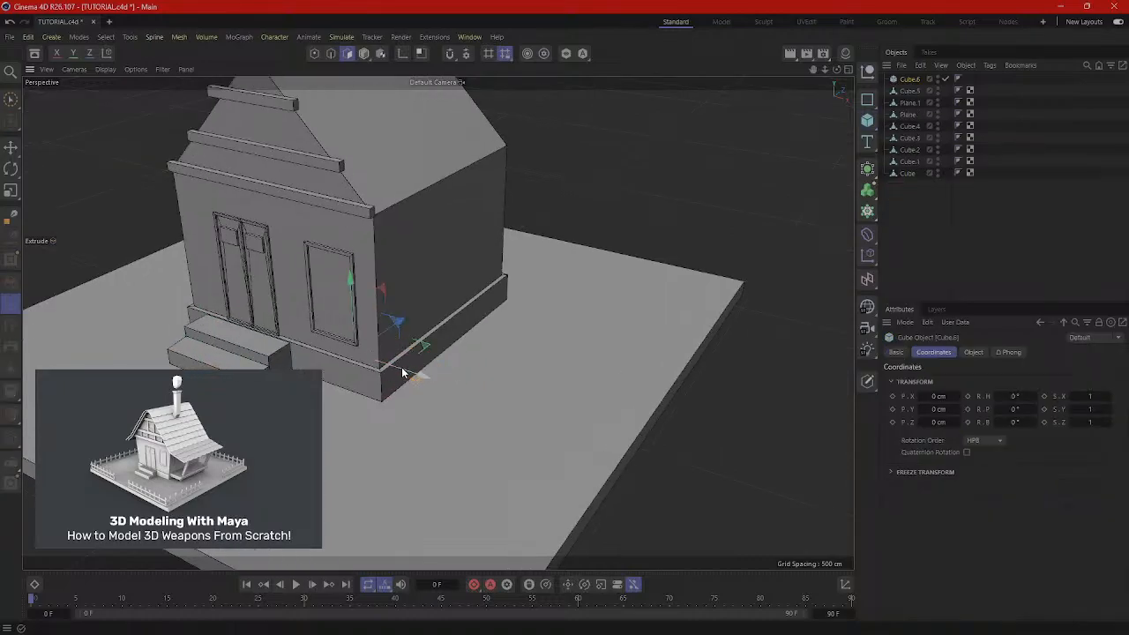
Move the new cube out past the house's side wall and flatten it into a thin slab.
click(358, 57)
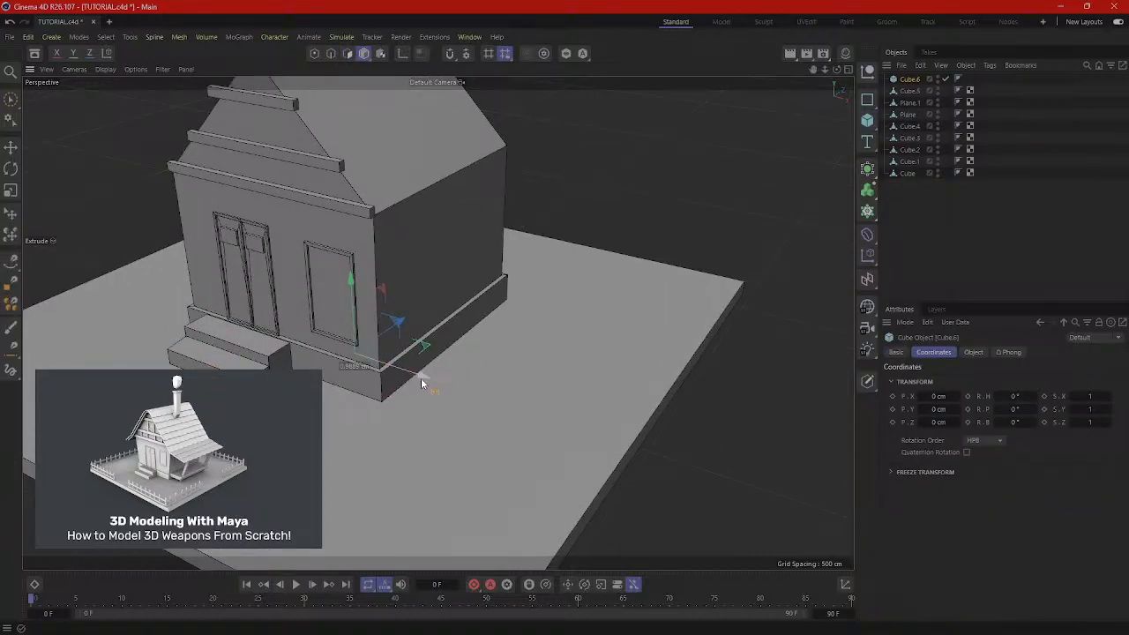
drag(421, 378, 554, 470)
scroll(546, 459, up, 5)
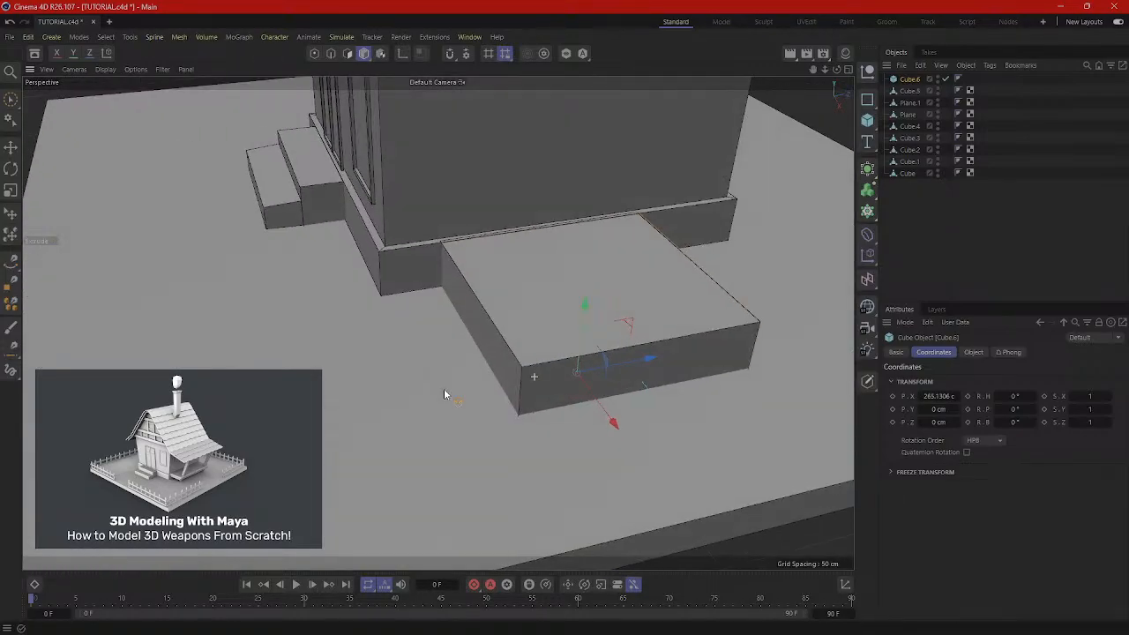
key(r)
alt+drag(558, 358, 592, 258)
key(e)
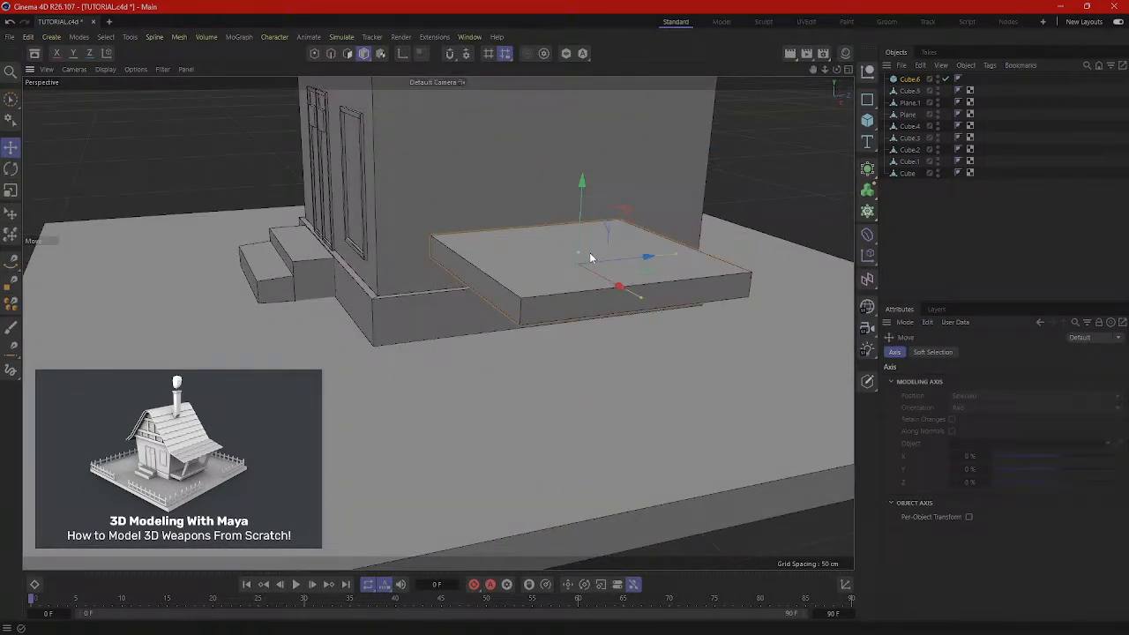
Narrow the slab into a ledge along the house's side wall and duplicate it vertically to form two layers.
alt+drag(570, 302, 667, 346)
drag(591, 264, 513, 245)
alt+drag(477, 174, 358, 396)
drag(406, 298, 338, 250)
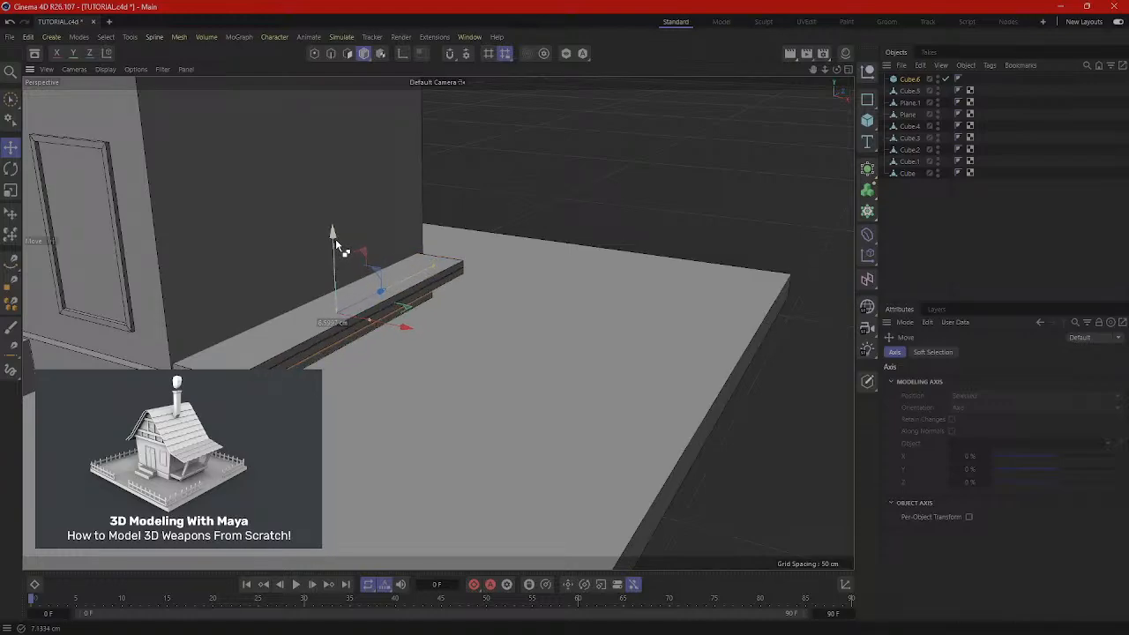
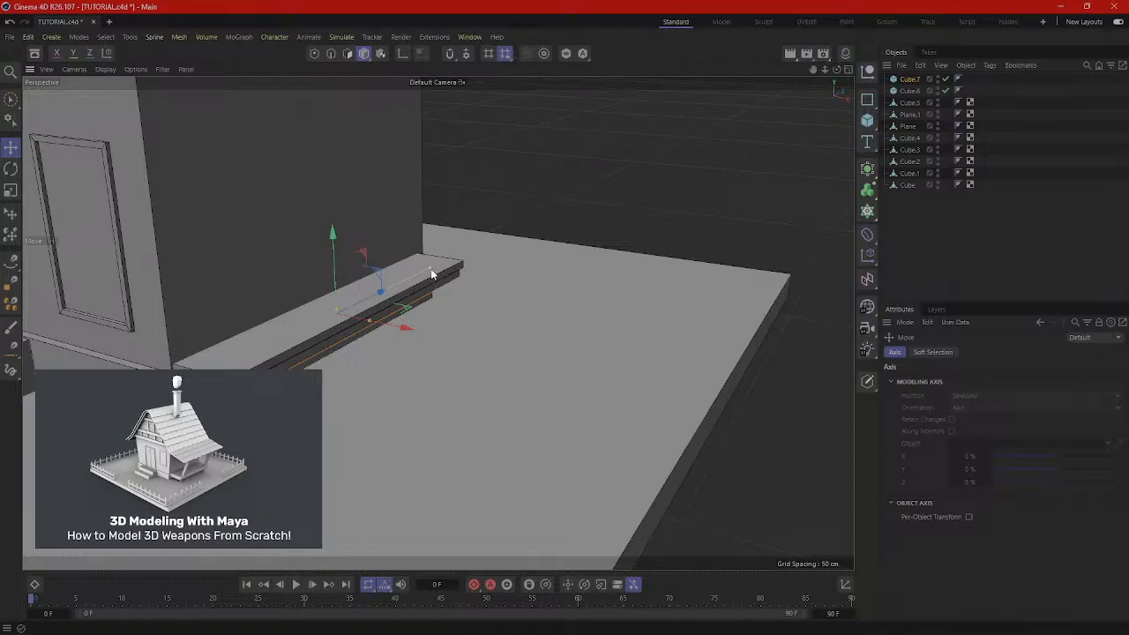
alt+drag(390, 336, 328, 370)
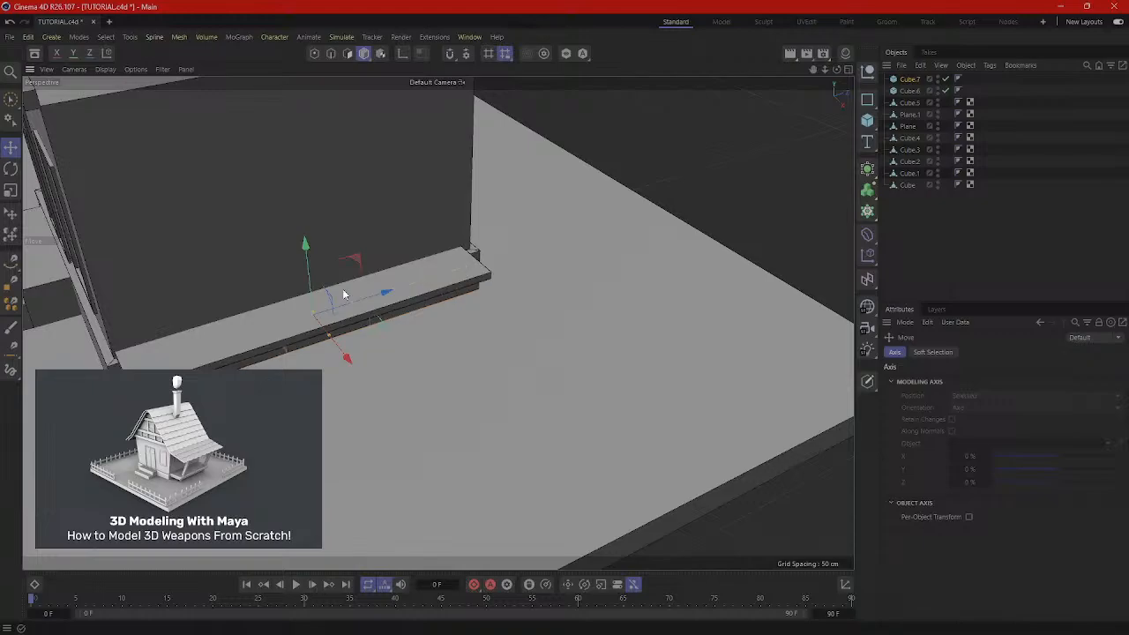
Shorten the upper slab to a single narrow plank at the front end of the ledge.
click(176, 344)
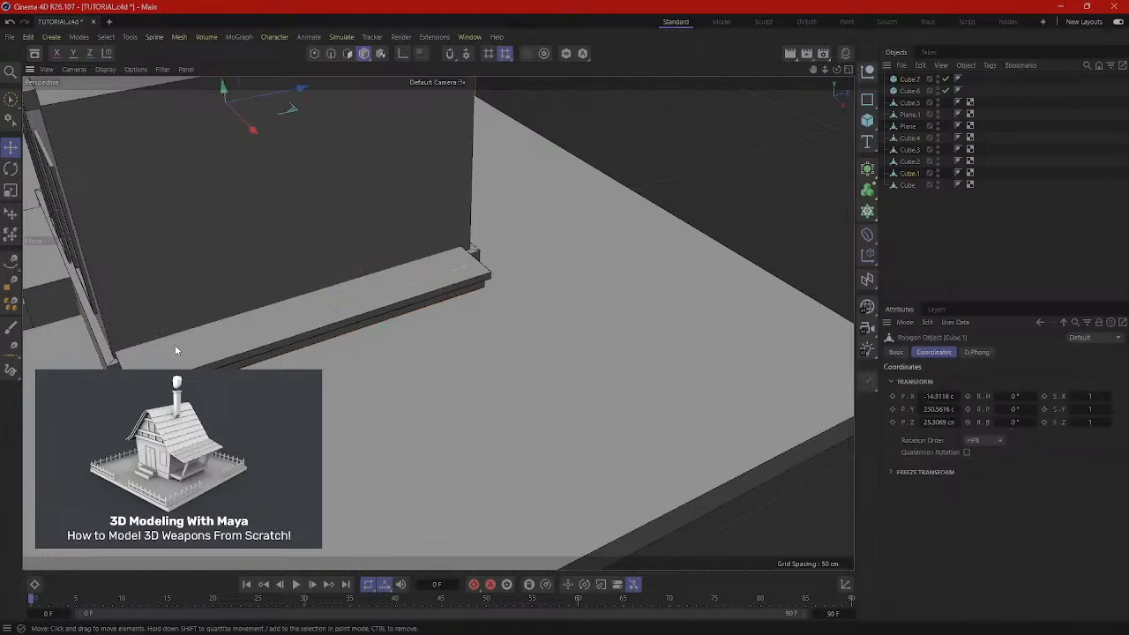
click(172, 380)
drag(467, 267, 210, 340)
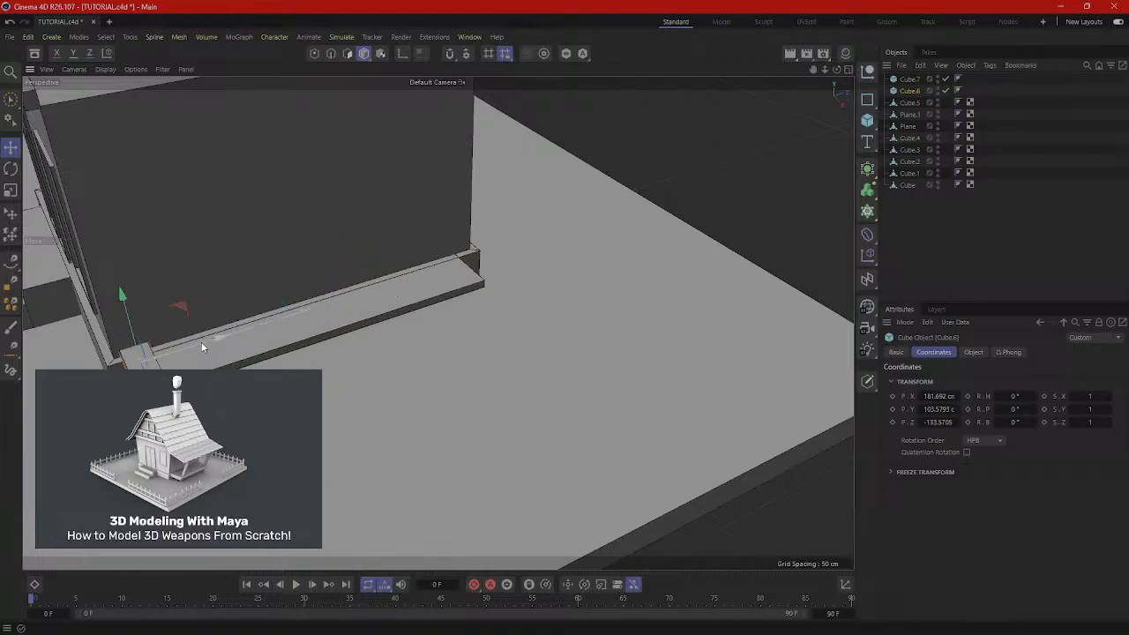
scroll(170, 363, up, 2)
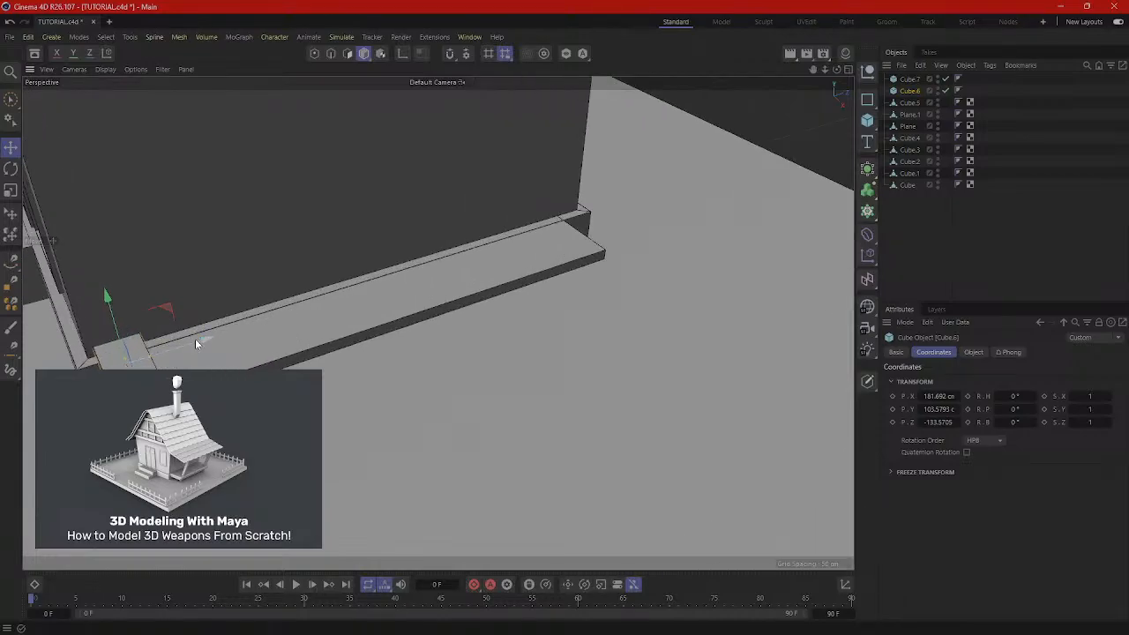
drag(203, 347, 250, 338)
Duplicate the plank side by side along the ledge until the row of thirteen reaches the back corner.
ctrl+drag(249, 330, 420, 286)
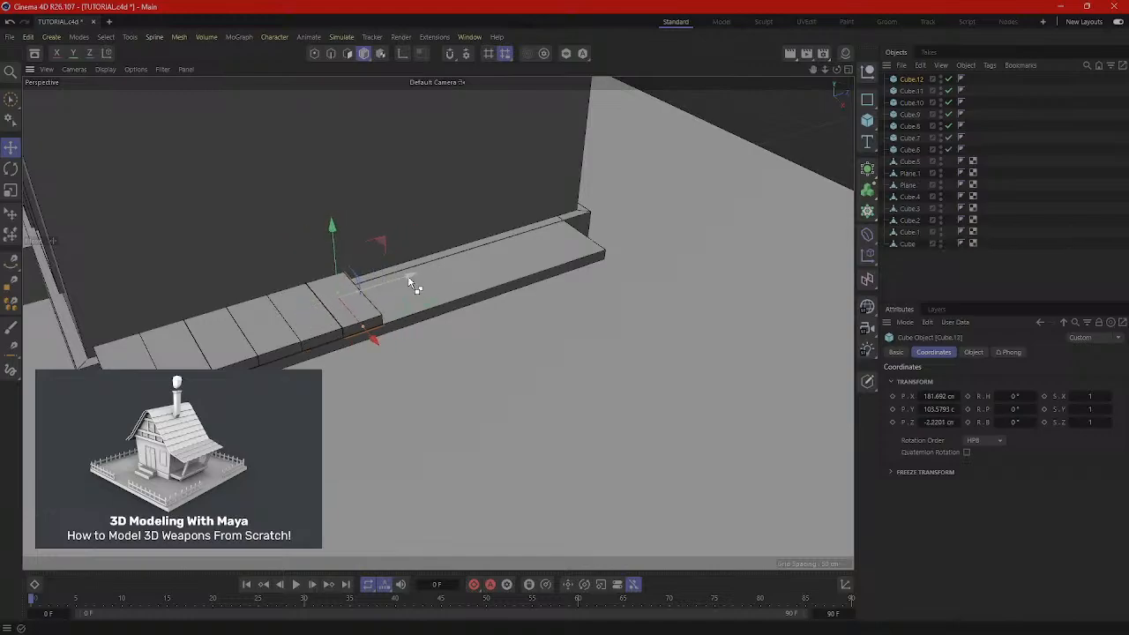
key(ctrl+z)
ctrl+drag(372, 287, 543, 239)
ctrl+drag(541, 239, 621, 205)
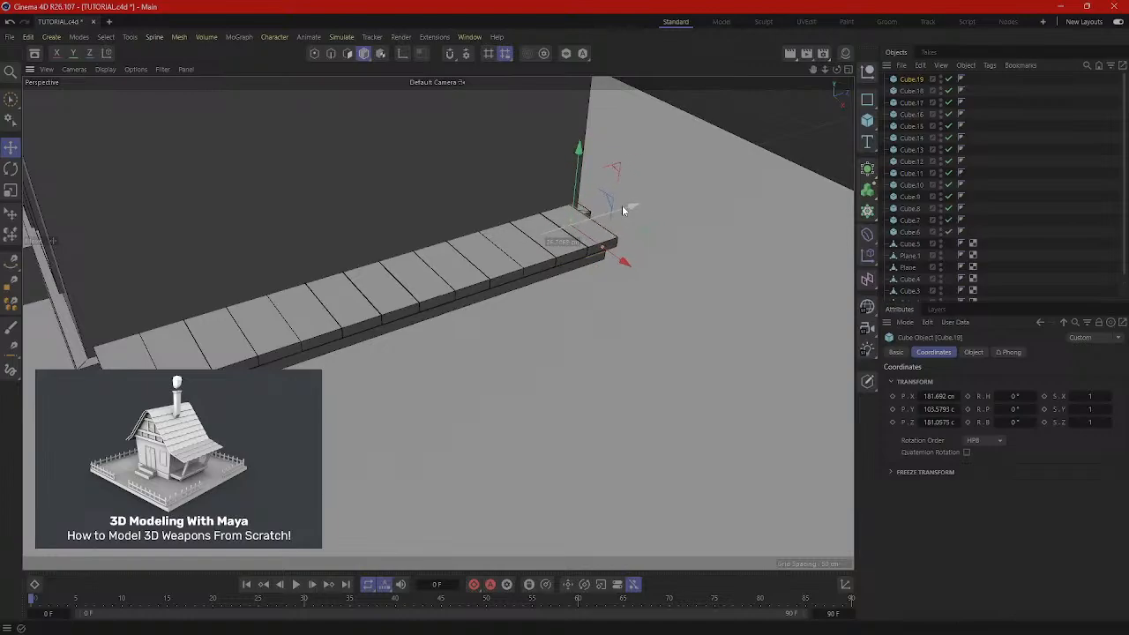
alt+drag(489, 347, 567, 343)
alt+drag(563, 350, 571, 349)
Select all thirteen planks, make them editable and scale them longer along X, outward from the side wall.
scroll(536, 353, up, 2)
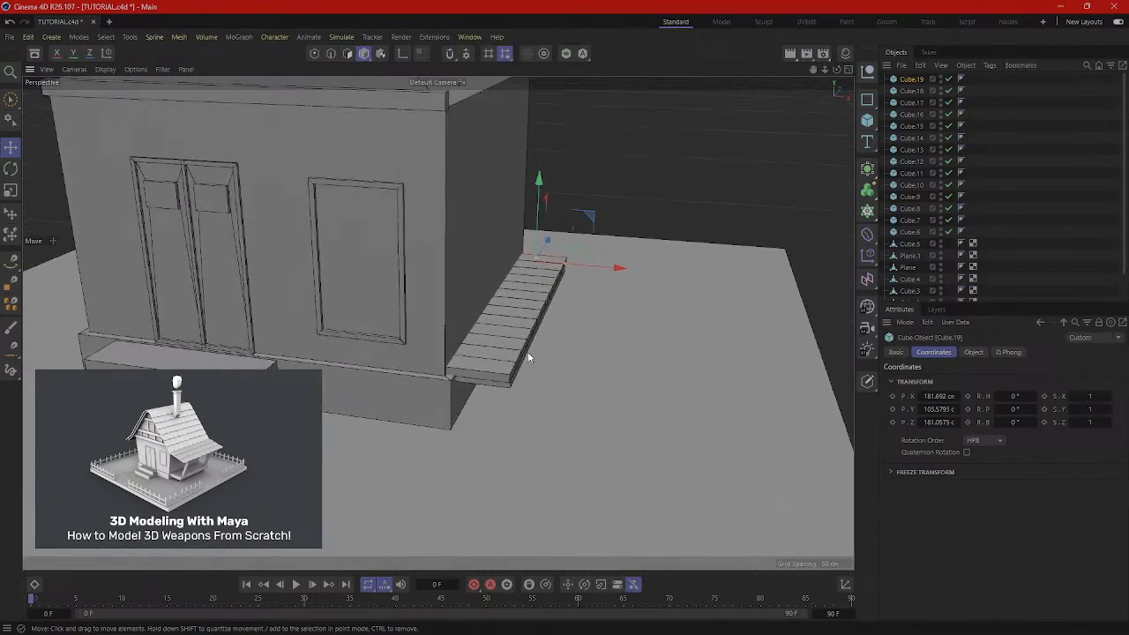
mouse_move(485, 374)
alt+mouse_down()
mouse_move(559, 391)
mouse_move(470, 379)
alt+mouse_up()
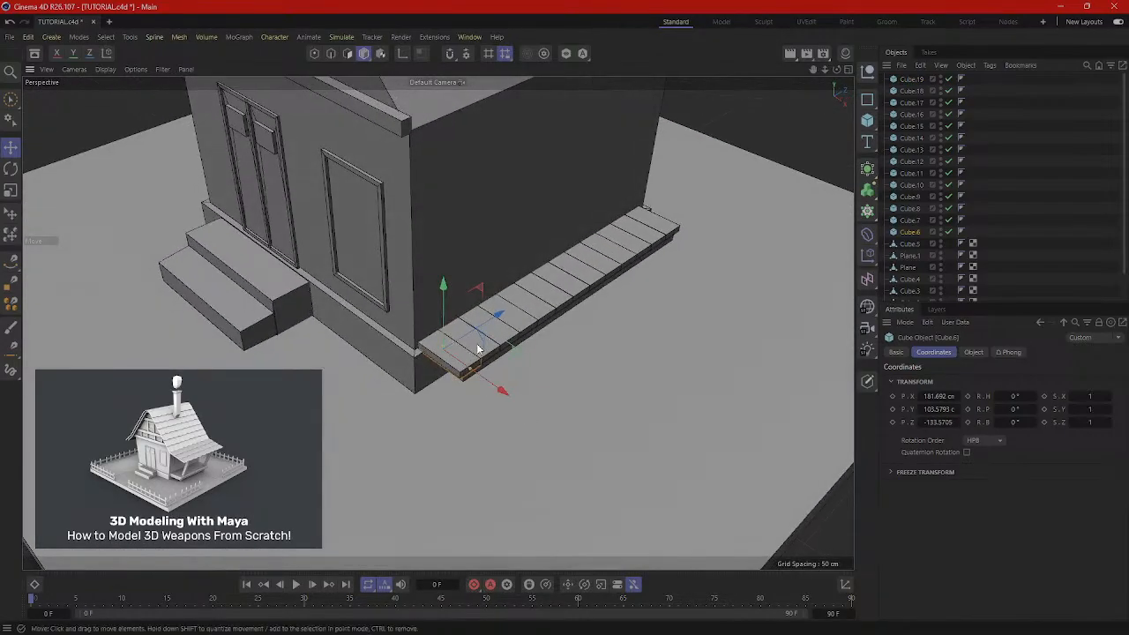
shift+click(505, 333)
shift+click(518, 321)
shift+click(527, 315)
shift+click(537, 308)
shift+click(564, 299)
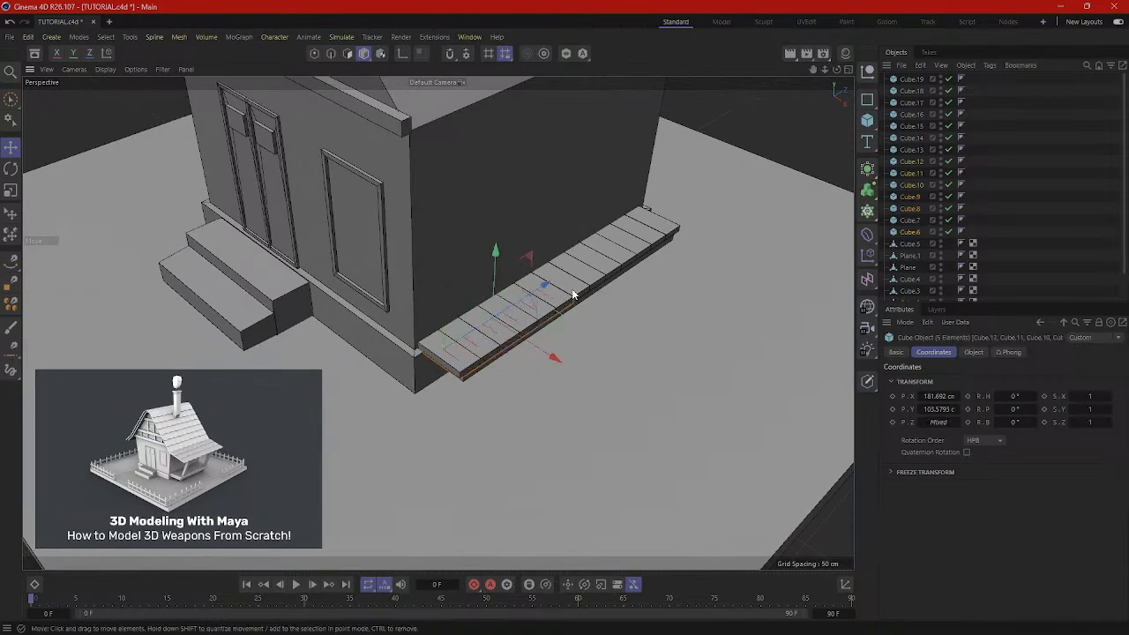
shift+click(585, 287)
shift+click(597, 280)
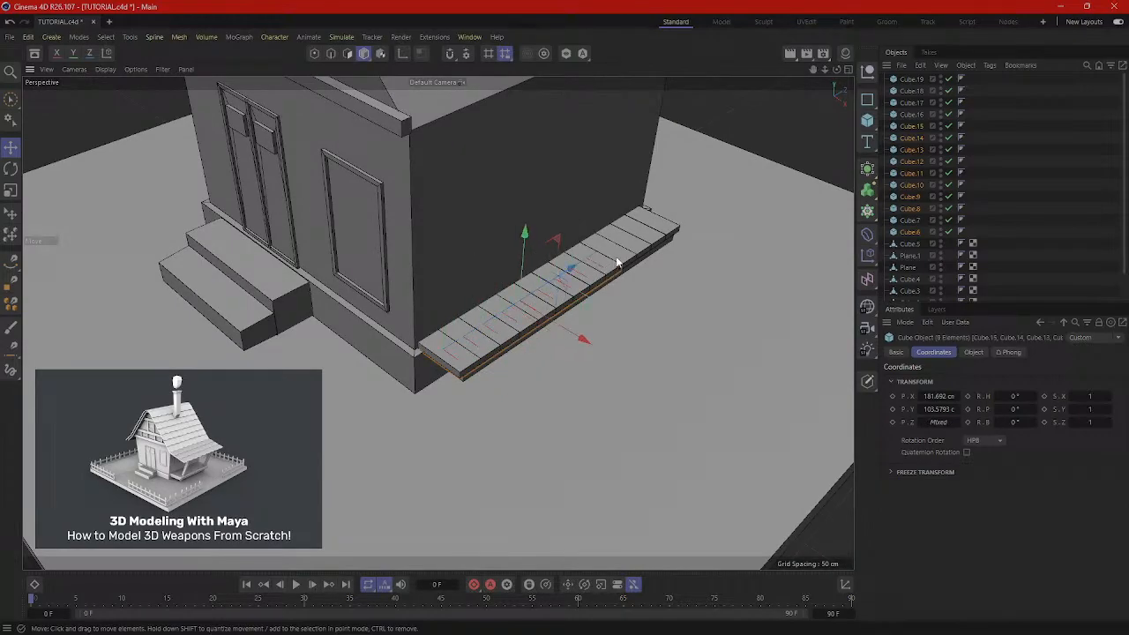
shift+click(618, 261)
shift+click(629, 254)
shift+click(645, 242)
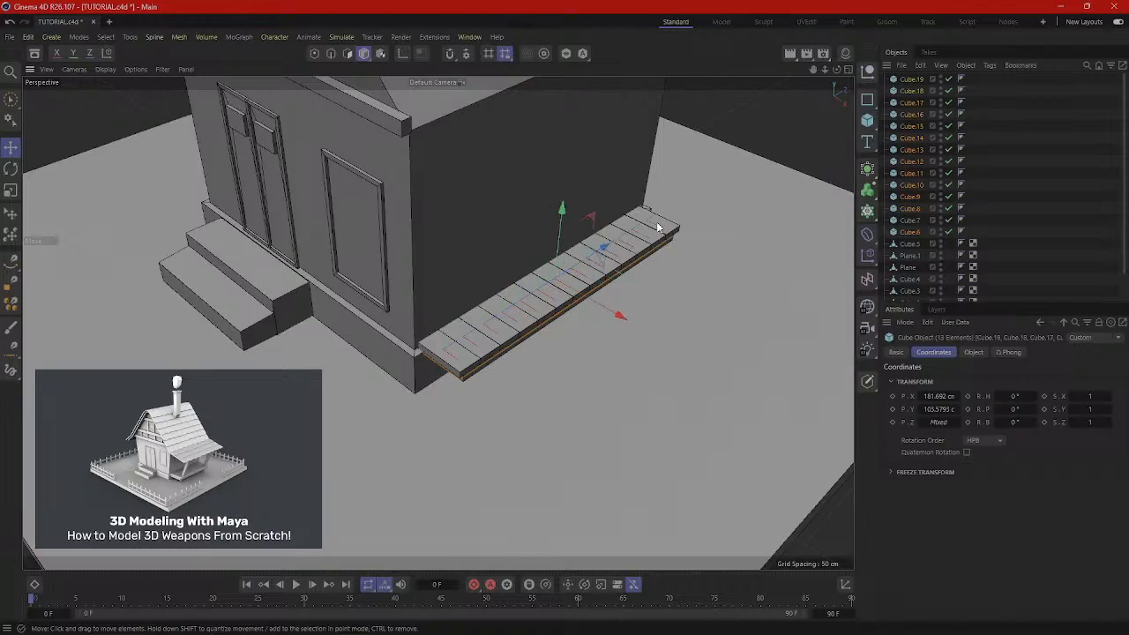
key(r)
key(t)
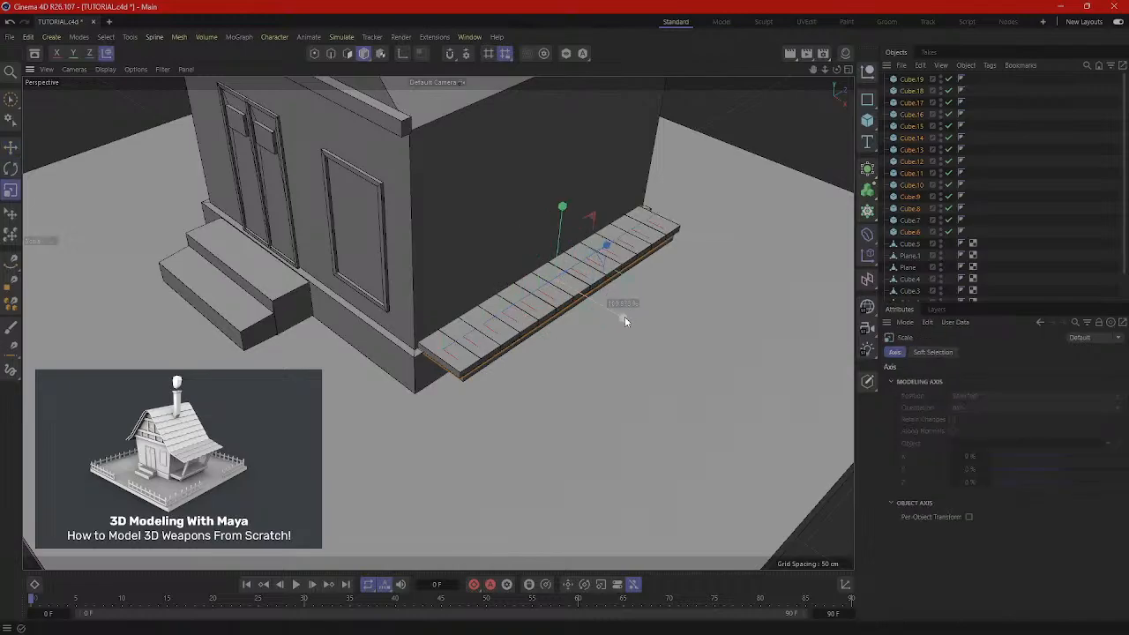
drag(625, 317, 660, 332)
scroll(653, 335, down, 5)
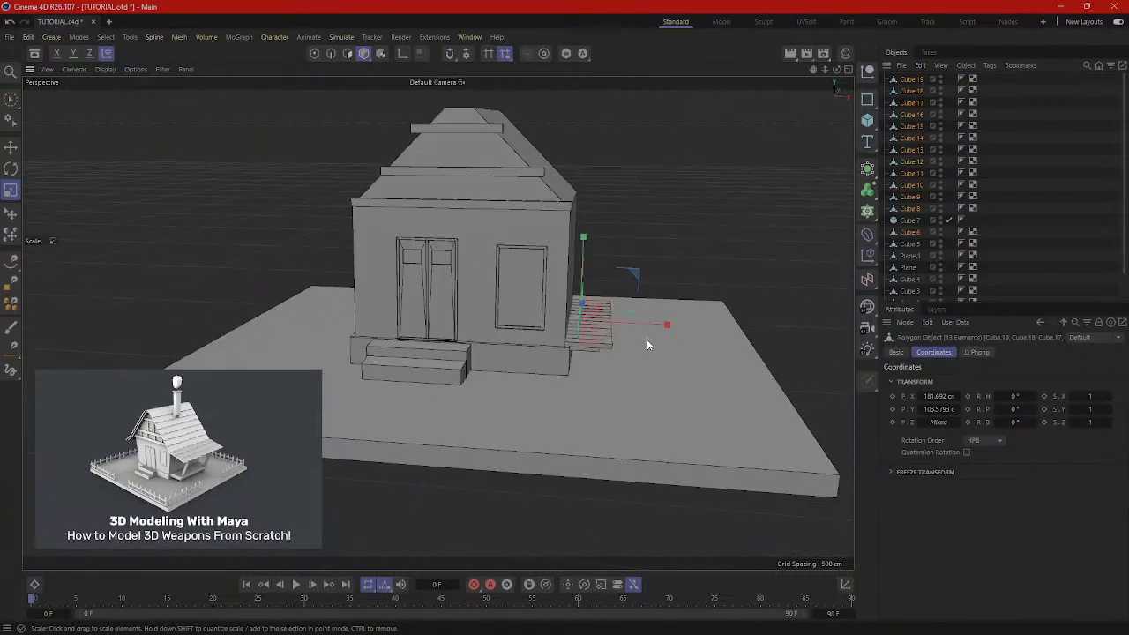
scroll(647, 342, down, 2)
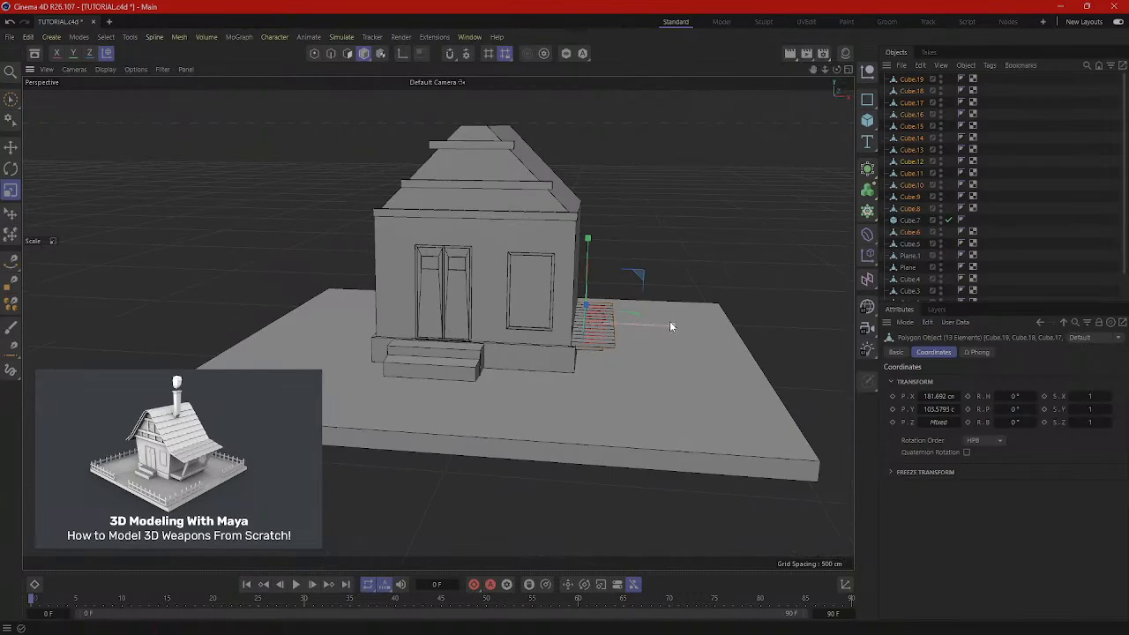
drag(675, 328, 680, 329)
scroll(681, 328, down, 2)
scroll(497, 301, down, 2)
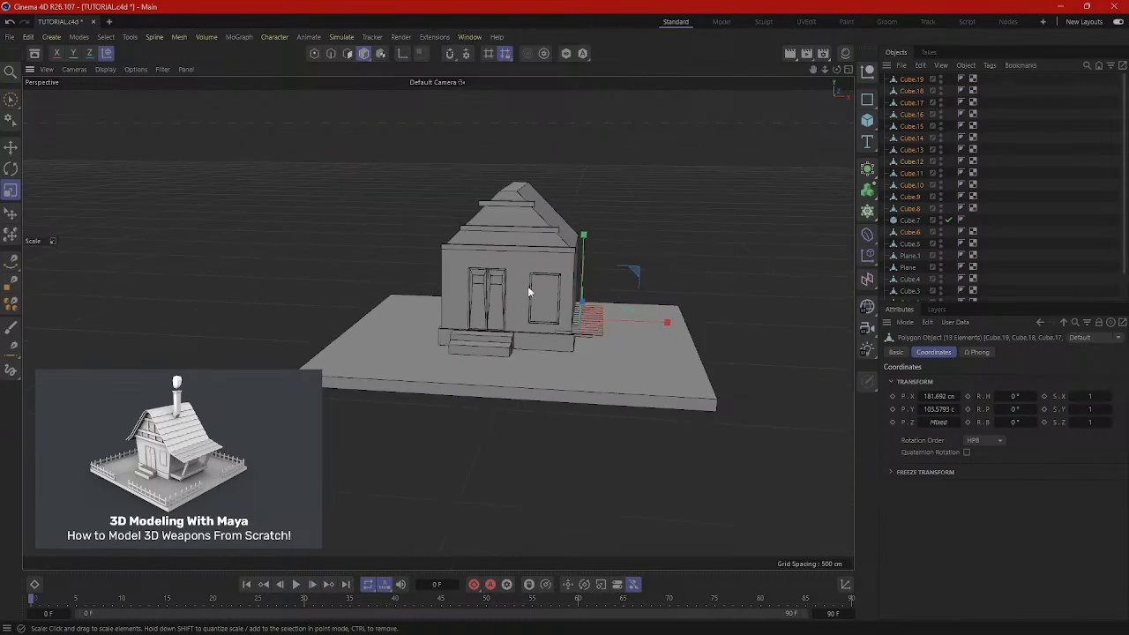
Examine the house and its side plank platform from the front and side, and clear the selection.
scroll(545, 281, up, 6)
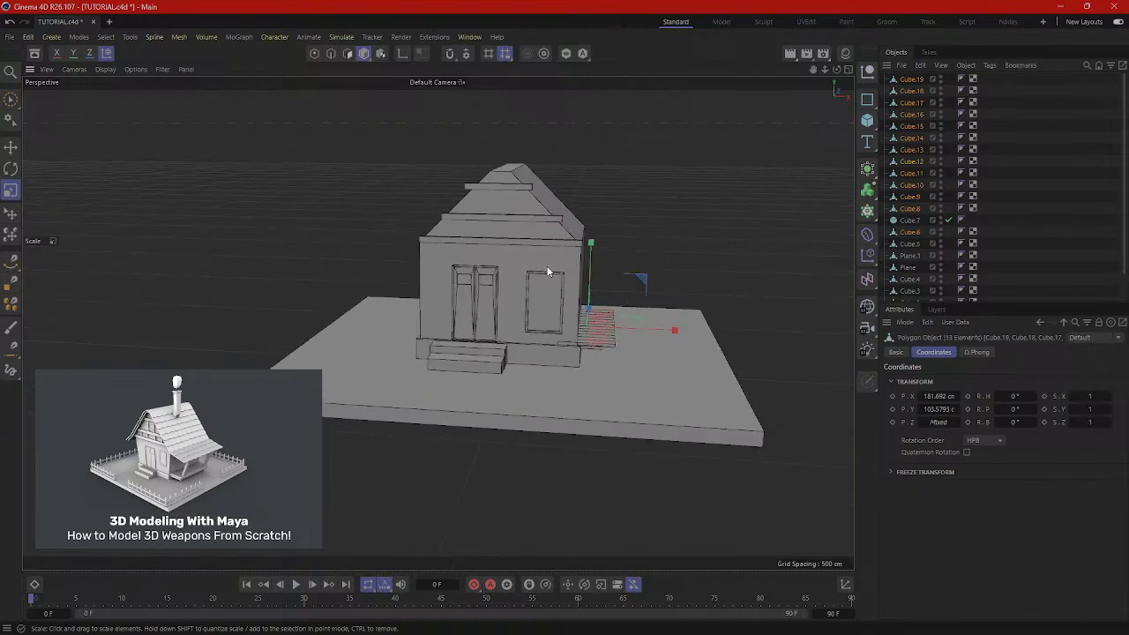
alt+drag(557, 258, 609, 227)
alt+middle_drag(610, 228, 521, 294)
scroll(522, 293, up, 3)
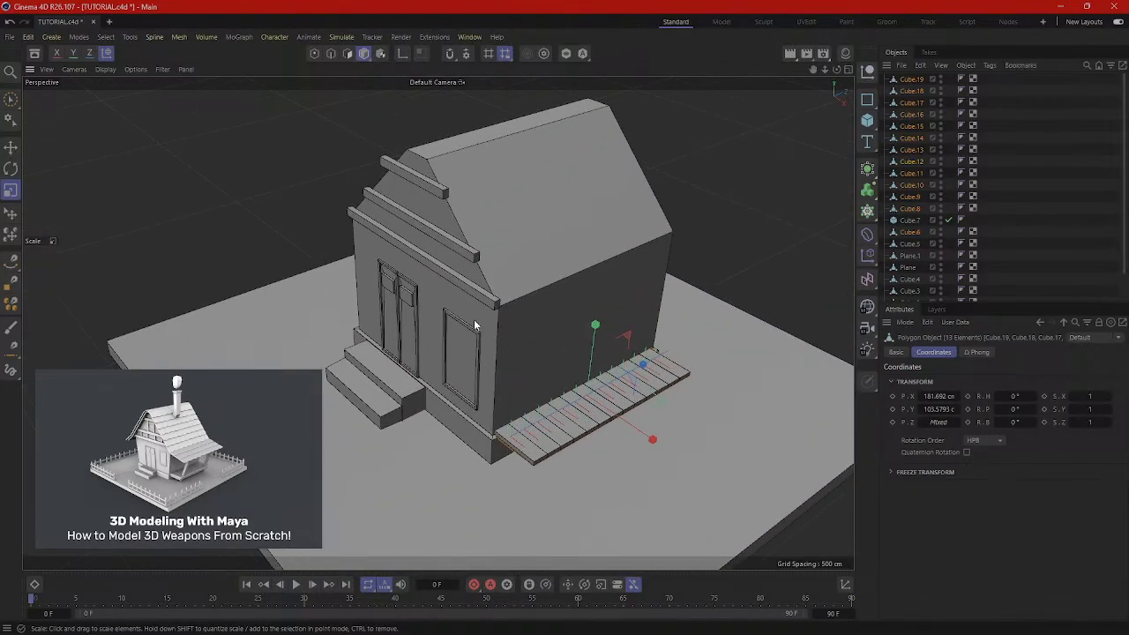
alt+drag(474, 319, 490, 290)
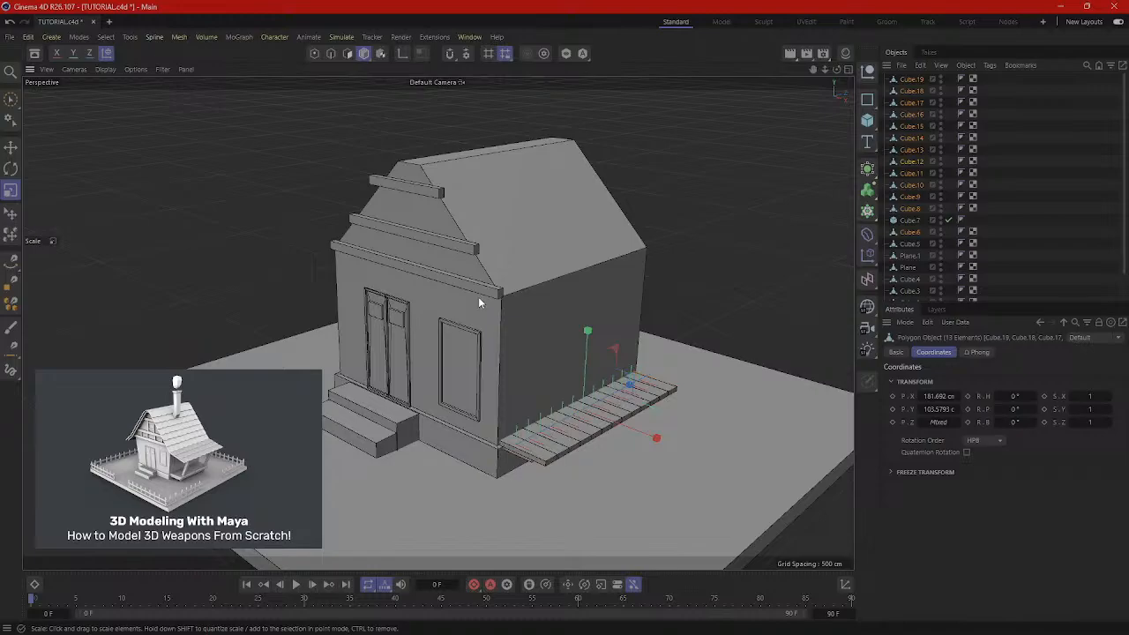
alt+drag(322, 283, 437, 276)
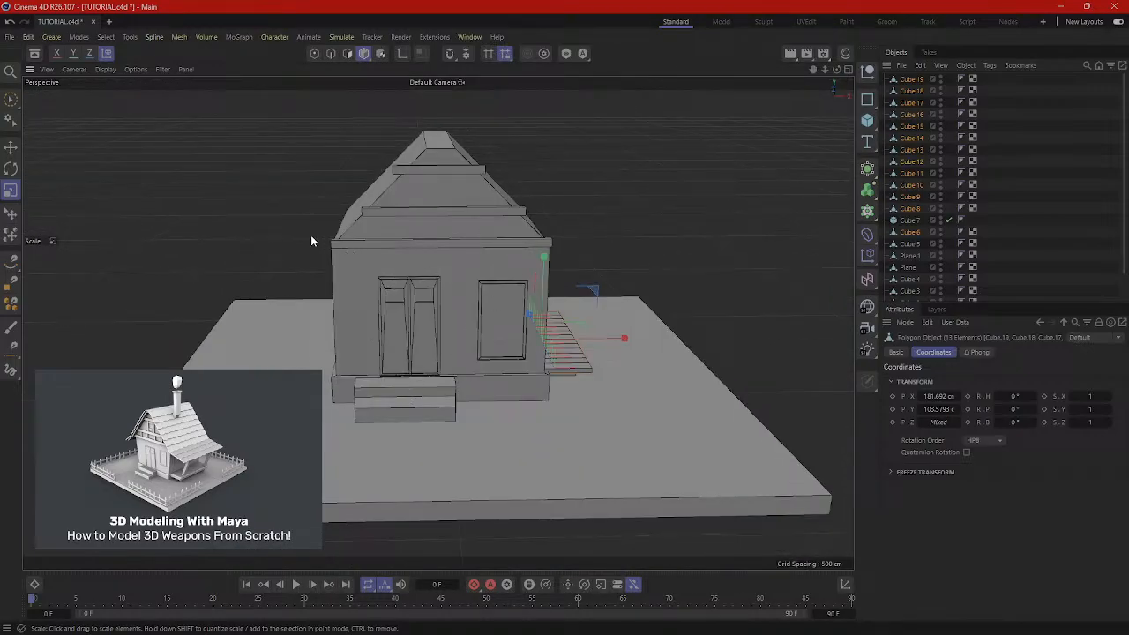
alt+drag(517, 277, 409, 281)
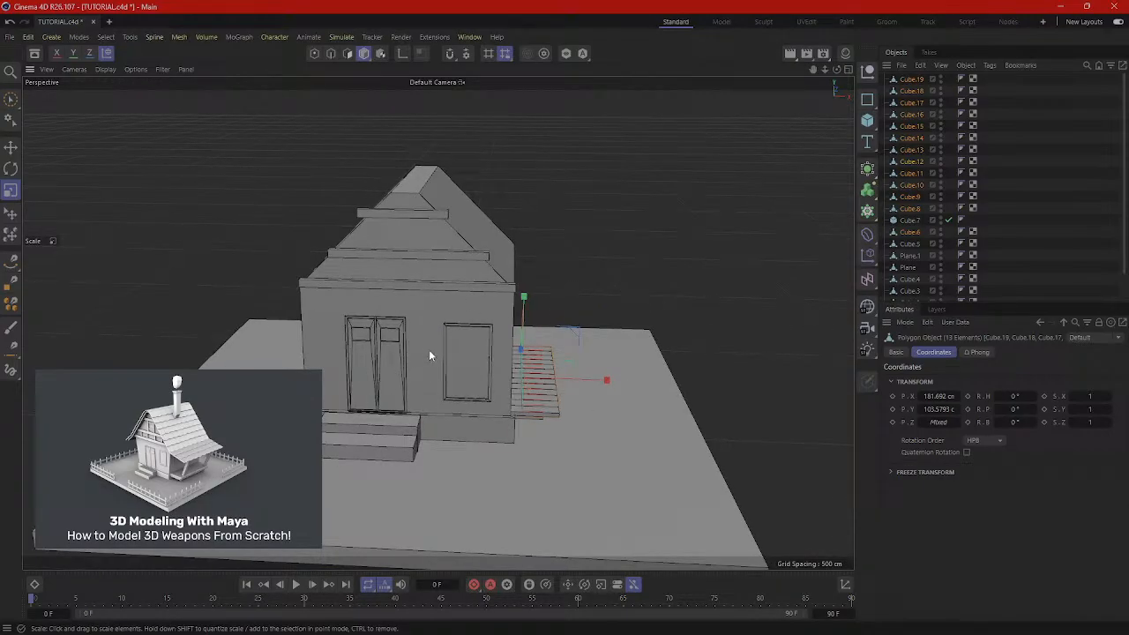
alt+drag(507, 410, 471, 382)
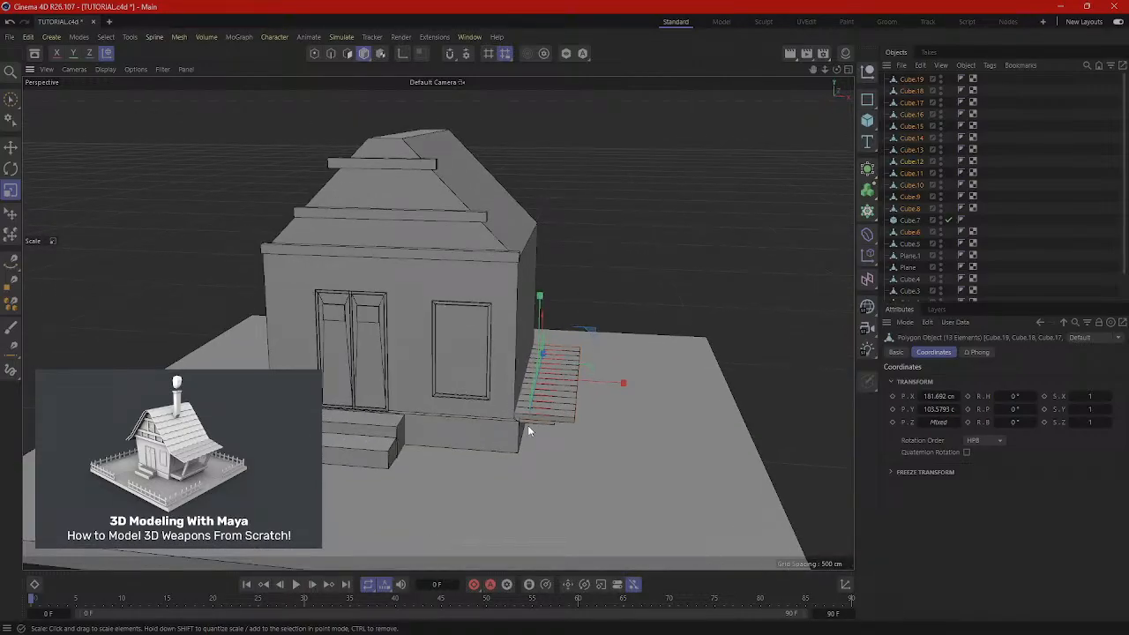
alt+drag(529, 430, 581, 331)
click(733, 235)
scroll(580, 331, up, 2)
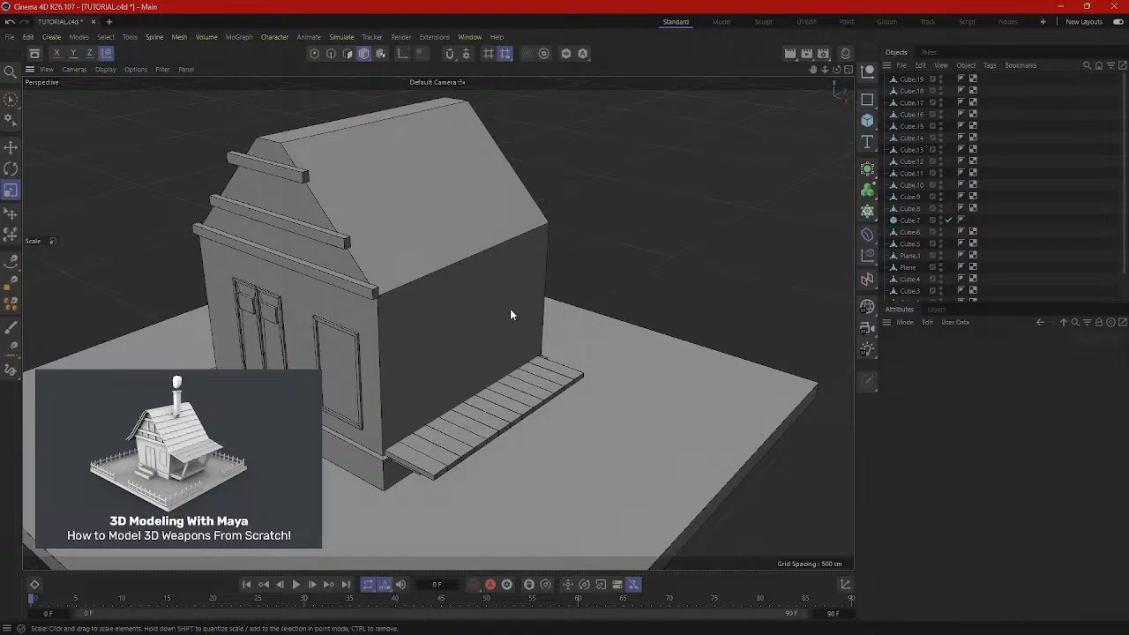
Add a new cube outside the plank platform and stretch it vertically into a tall block.
click(866, 120)
click(908, 142)
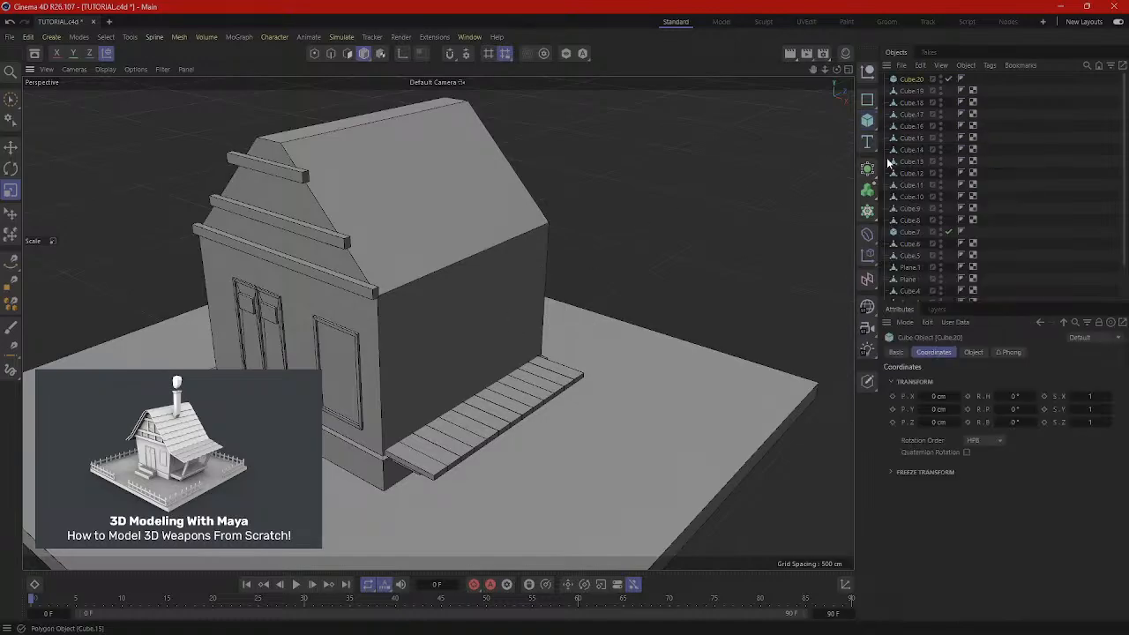
key(e)
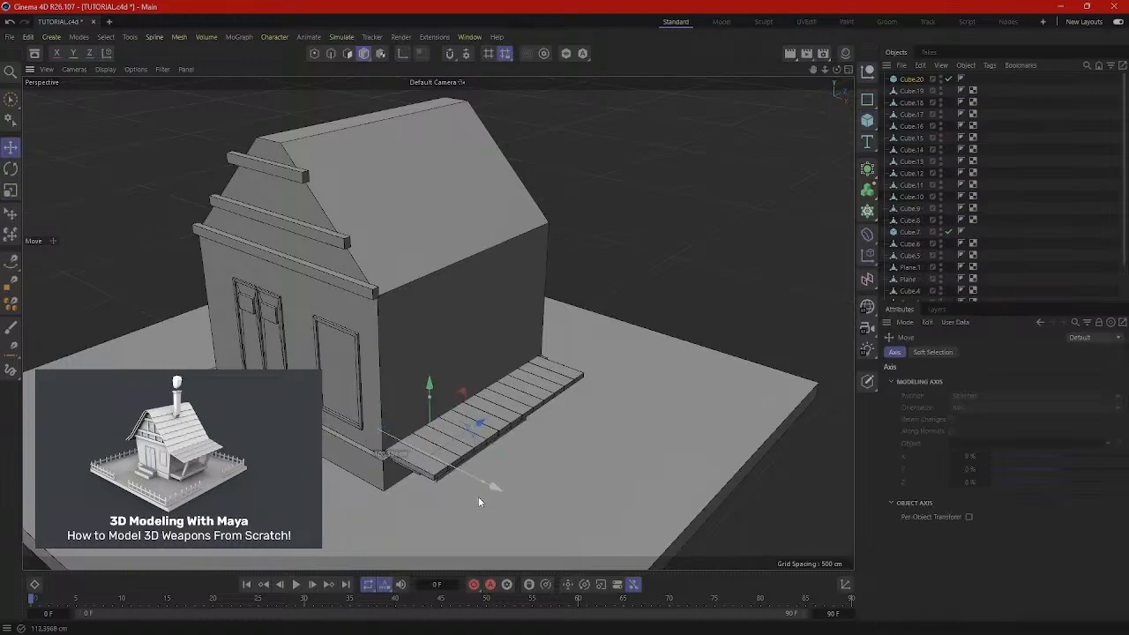
drag(500, 490, 644, 561)
drag(597, 464, 626, 235)
scroll(646, 313, down, 3)
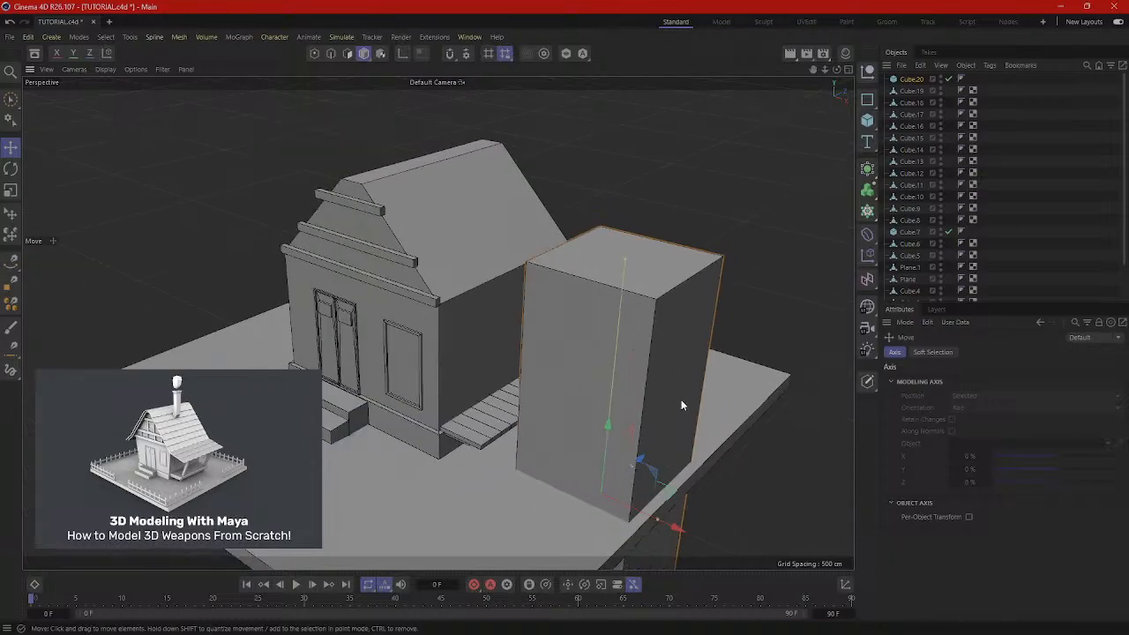
scroll(680, 399, down, 2)
alt+middle_drag(746, 472, 673, 332)
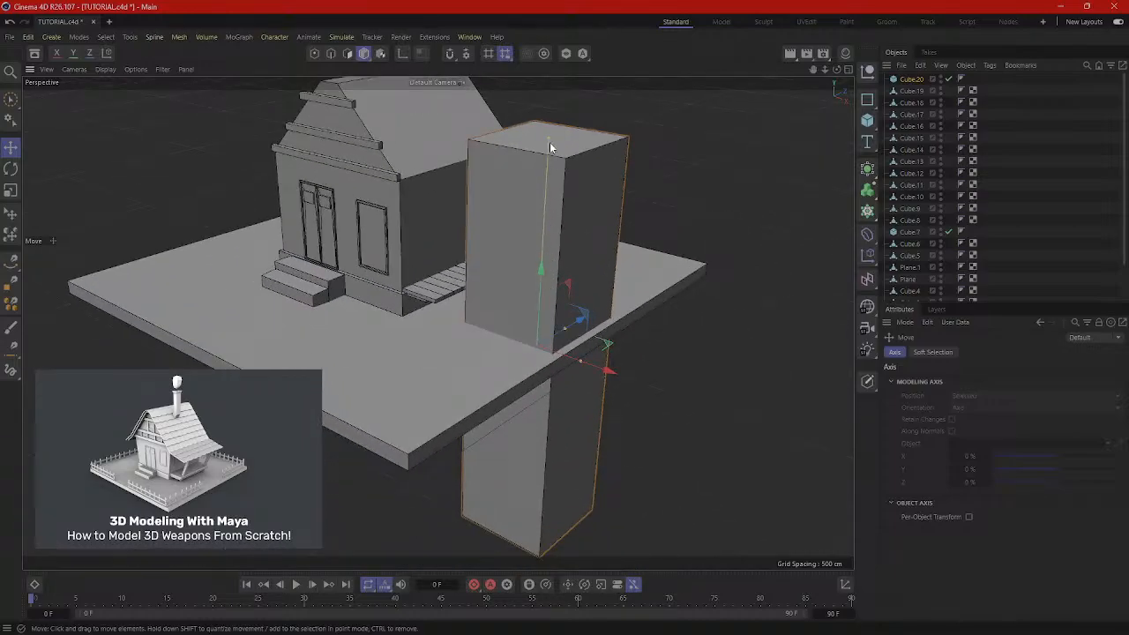
Slim the tall block down to a narrow post and position it upright over the plank platform.
drag(549, 135, 547, 273)
drag(564, 333, 540, 344)
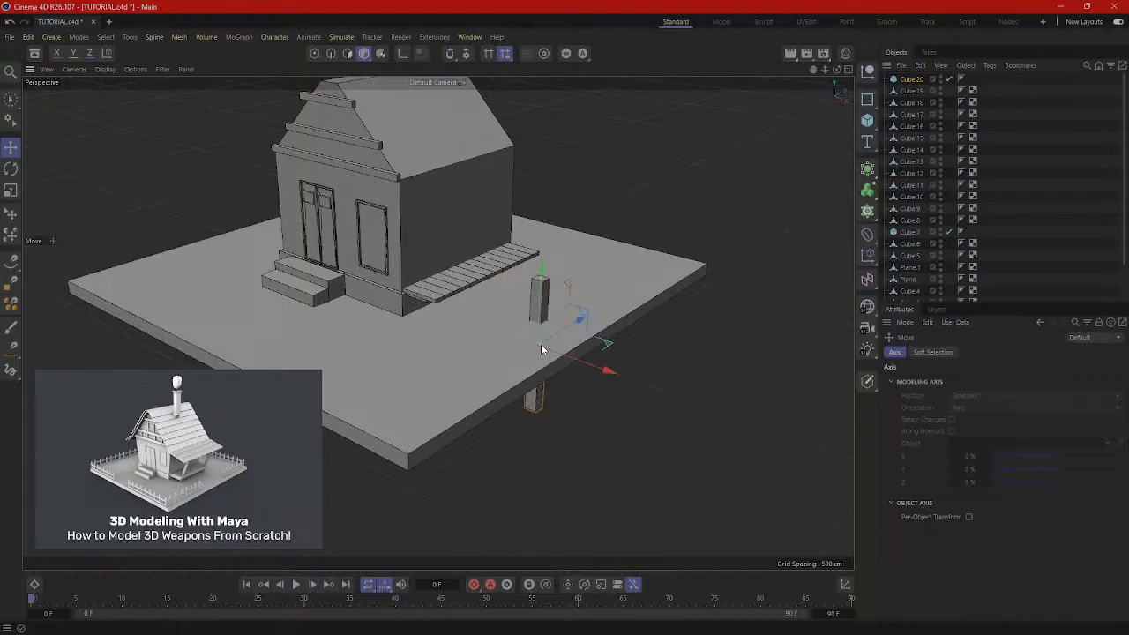
scroll(544, 346, up, 2)
drag(593, 369, 438, 279)
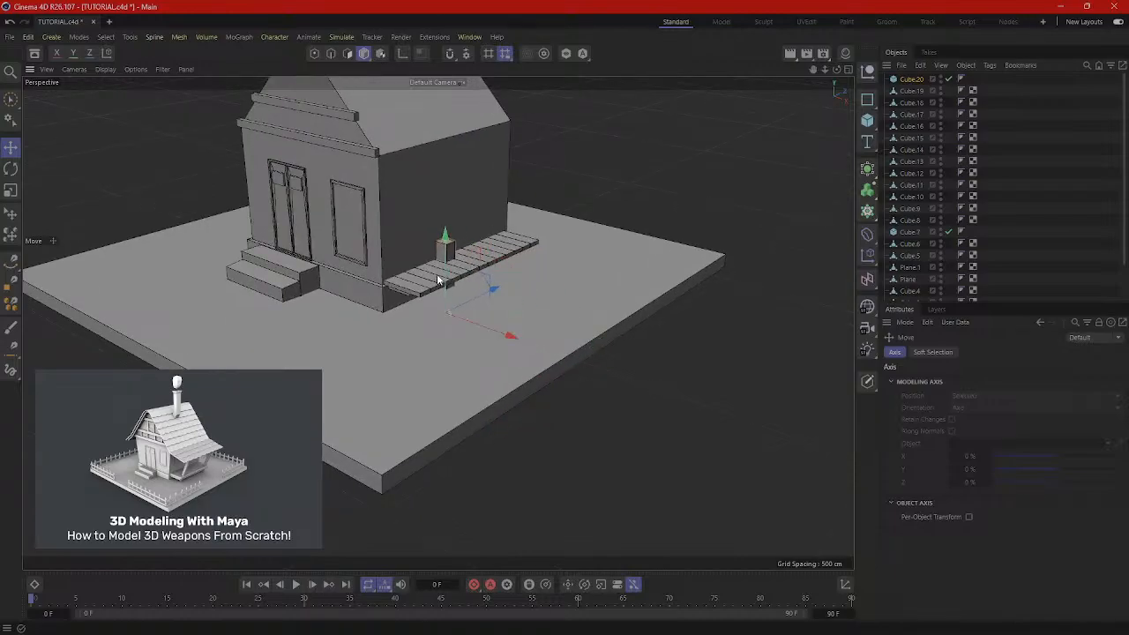
drag(447, 182, 491, 191)
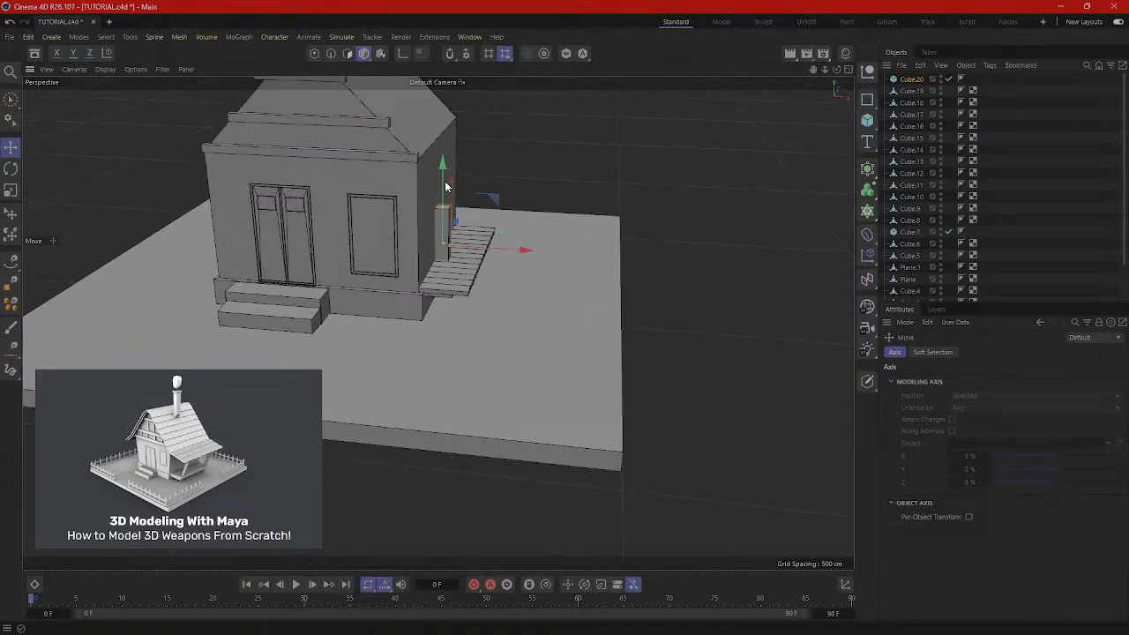
scroll(449, 168, up, 3)
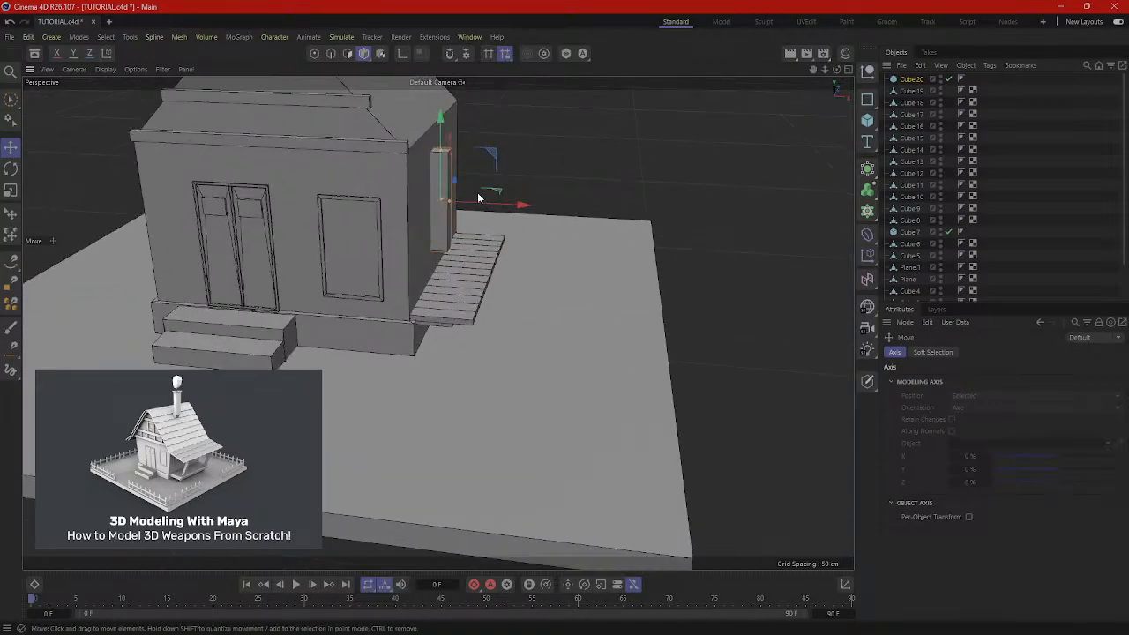
Make the post editable and move it along X and vertically until it stands clear outside the plank platform.
drag(503, 208, 519, 209)
drag(456, 139, 462, 192)
scroll(507, 230, up, 3)
alt+drag(485, 253, 444, 318)
drag(401, 352, 577, 304)
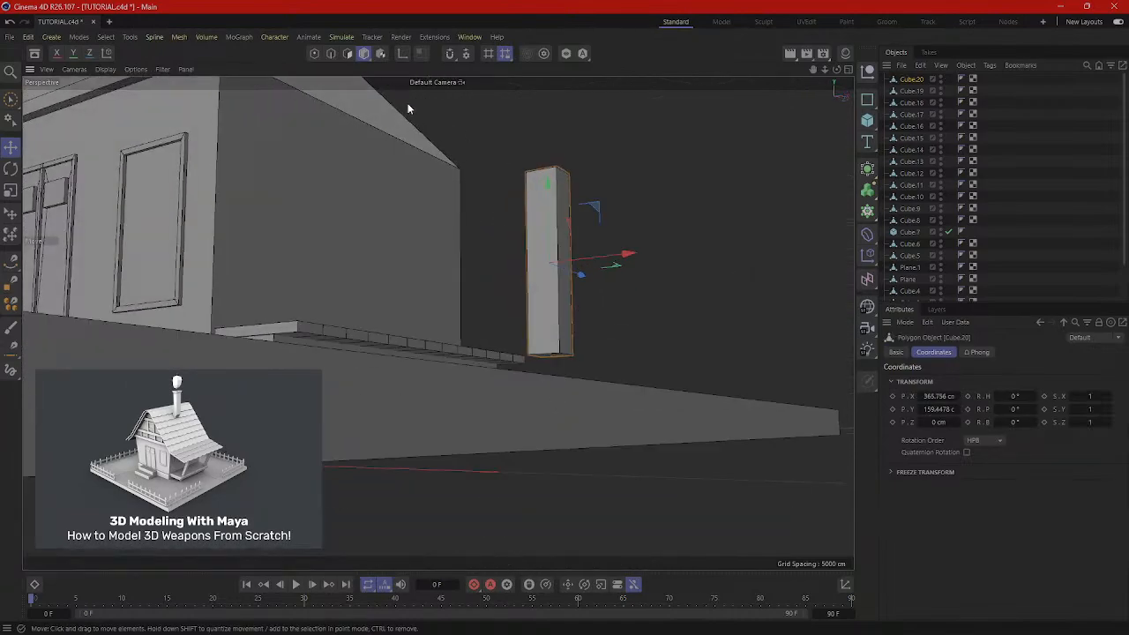
Taper the post toward its base by shrinking the bottom face with Normal Scale to 64.8%, plus a further 98.5%.
click(347, 54)
click(554, 356)
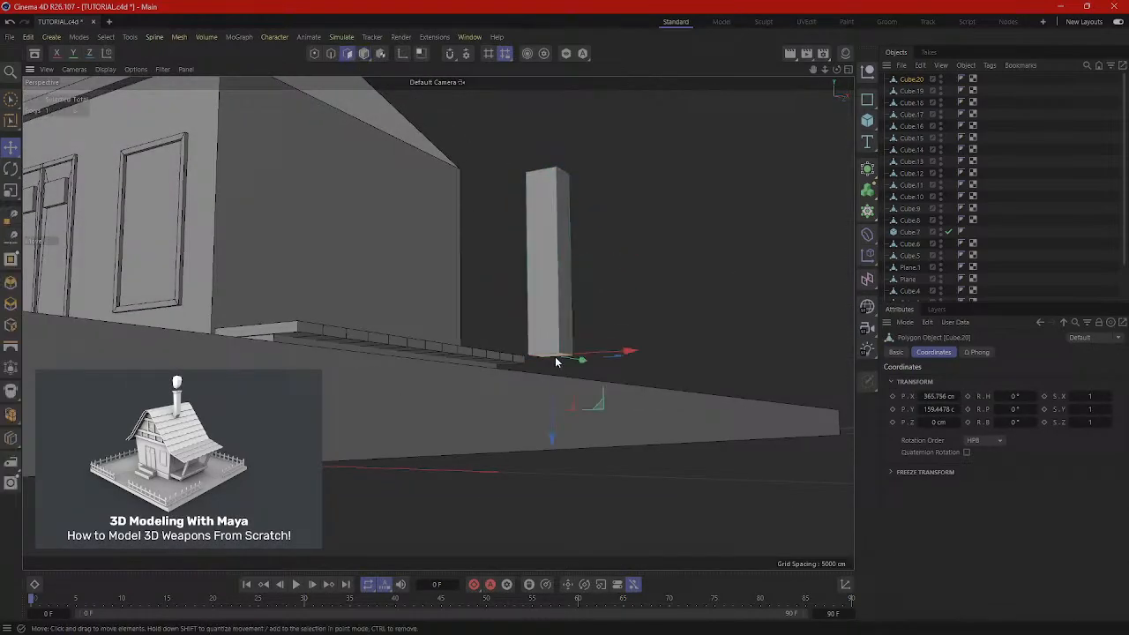
scroll(600, 310, up, 4)
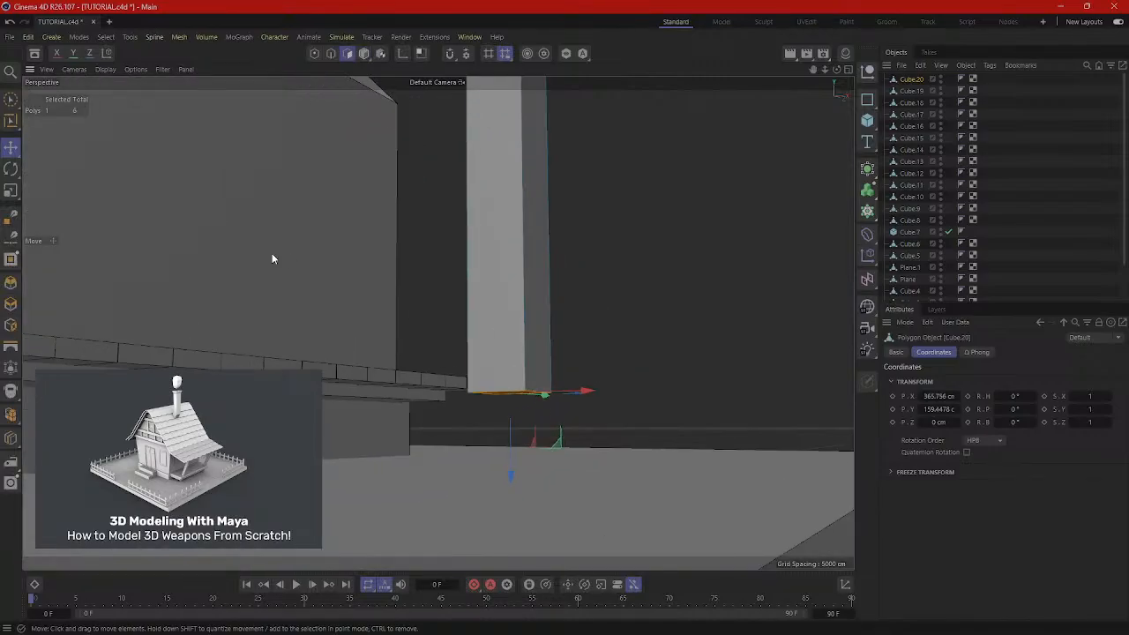
drag(14, 190, 69, 232)
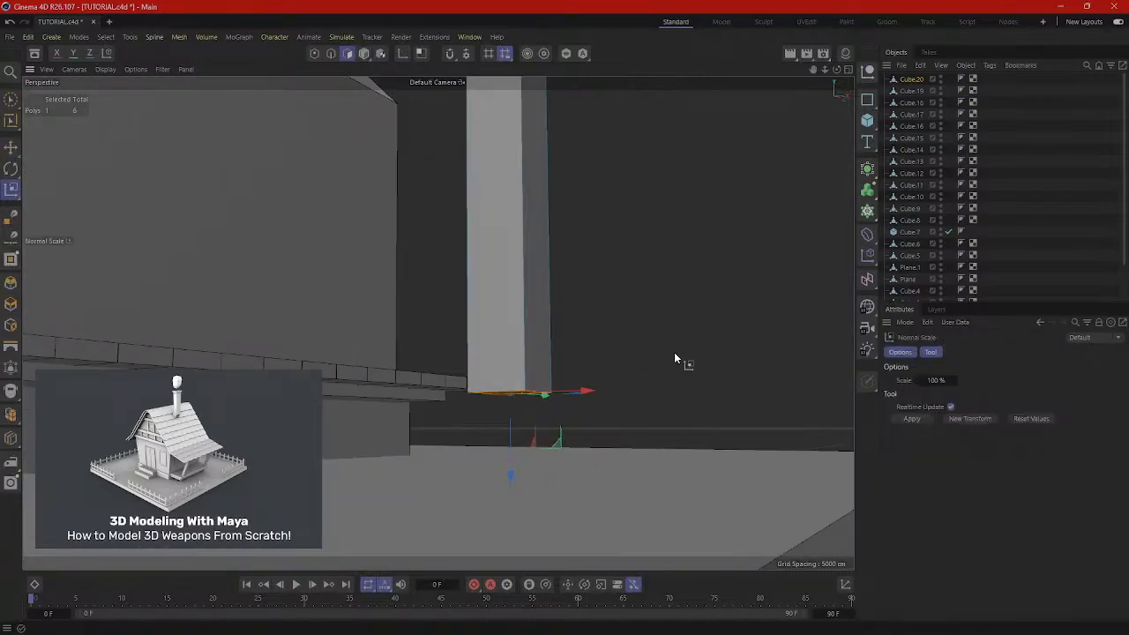
drag(675, 354, 630, 354)
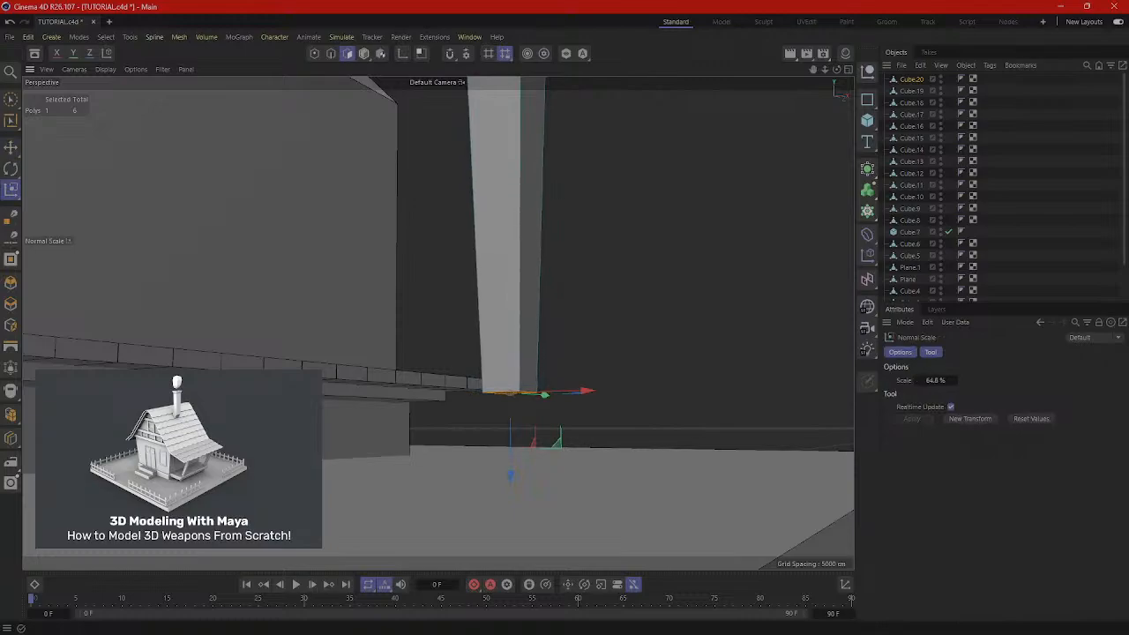
drag(657, 250, 650, 250)
drag(626, 200, 646, 261)
scroll(622, 197, down, 5)
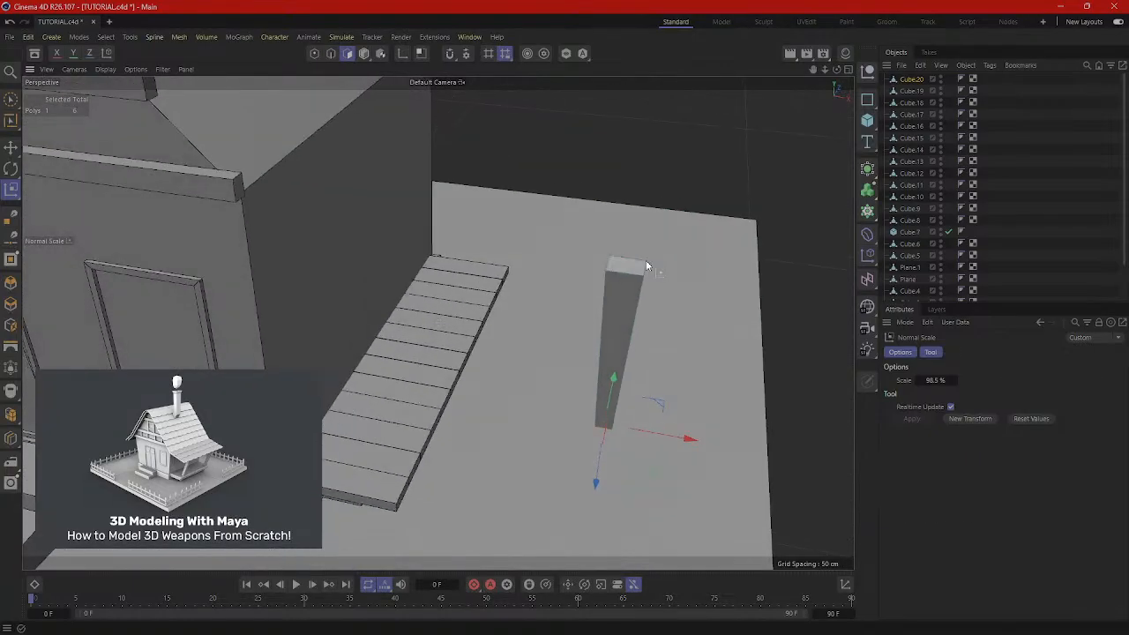
Move the whole tapered post back onto the front end of the plank platform, resting its base on the planks.
key(e)
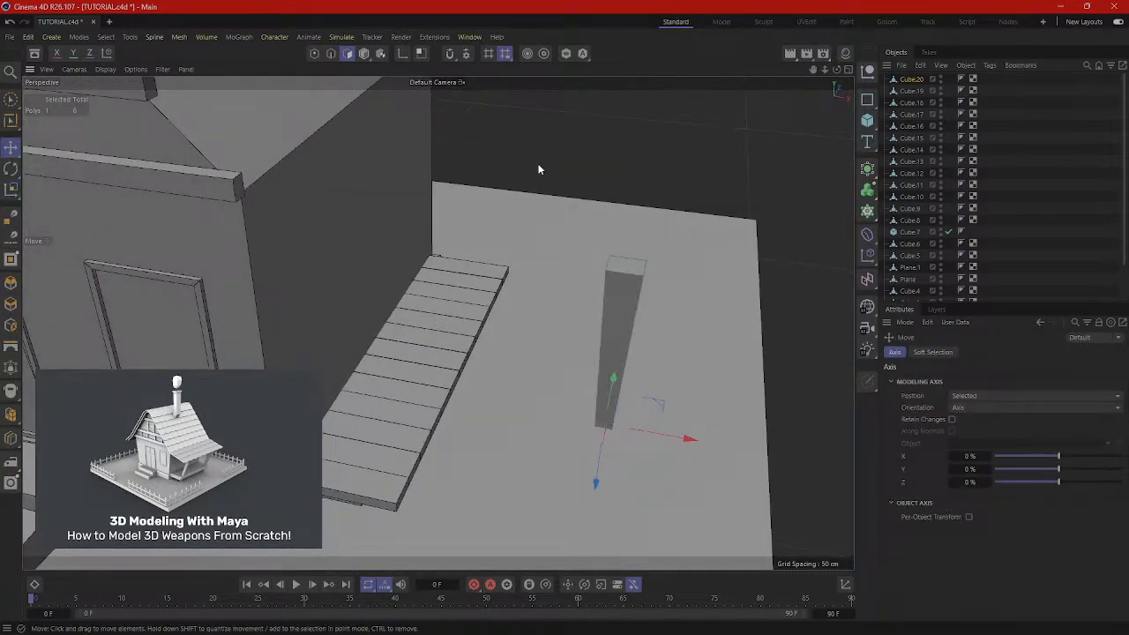
click(363, 53)
drag(707, 370, 503, 347)
mouse_move(449, 291)
mouse_down()
mouse_move(398, 364)
mouse_move(449, 312)
mouse_move(443, 261)
mouse_move(443, 280)
mouse_up()
drag(380, 347, 383, 319)
Tilt the post outward from the house and shift it about 19 cm toward the platform's outer edge.
key(r)
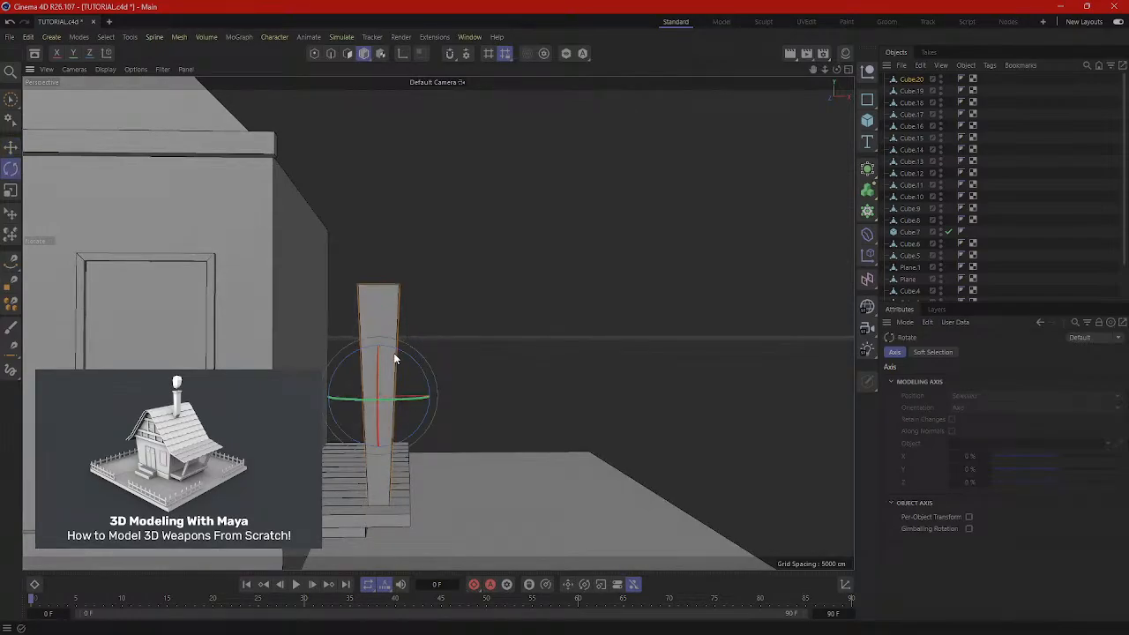
drag(392, 357, 401, 354)
key(e)
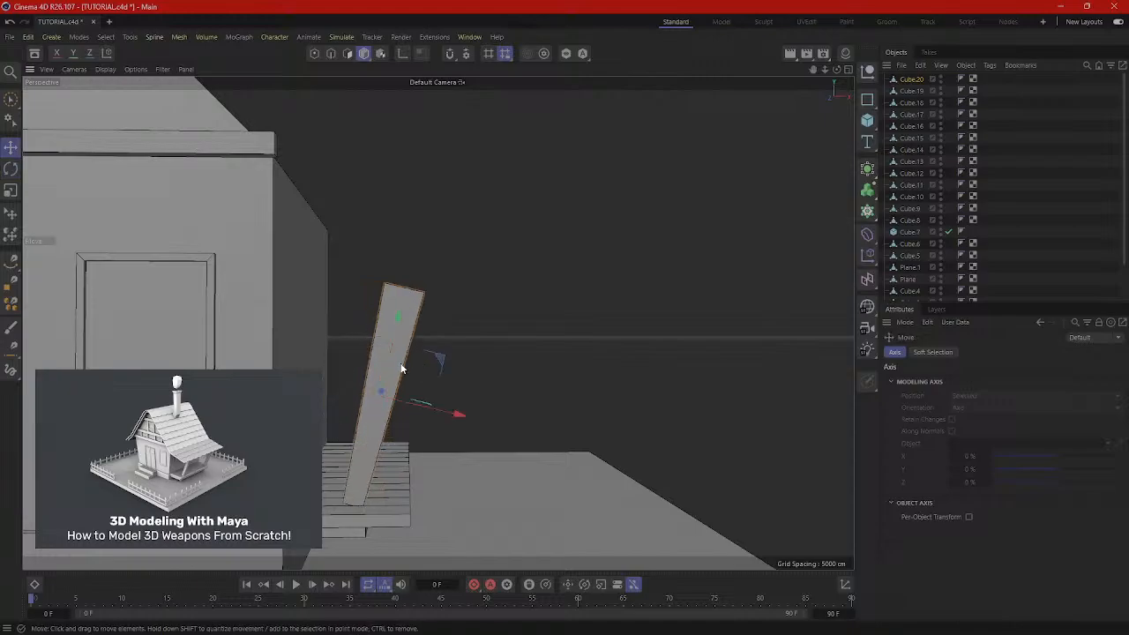
drag(427, 411, 456, 422)
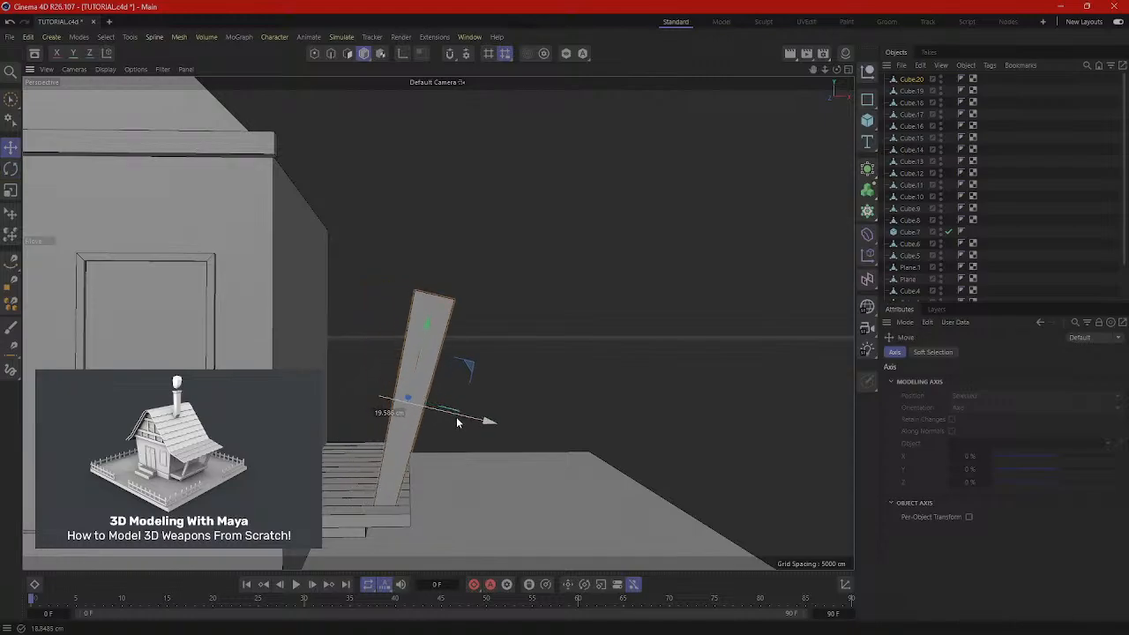
Duplicate the leaning post, place the copy at the rear end of the plank platform, and check both posts from several angles.
alt+drag(415, 364, 761, 406)
mouse_move(631, 400)
alt+mouse_down()
mouse_move(686, 366)
mouse_move(667, 384)
mouse_move(443, 394)
mouse_move(636, 398)
mouse_move(567, 423)
mouse_move(614, 469)
mouse_move(497, 396)
mouse_move(379, 392)
mouse_move(551, 412)
mouse_move(637, 384)
alt+mouse_up()
scroll(668, 384, down, 6)
scroll(643, 378, up, 3)
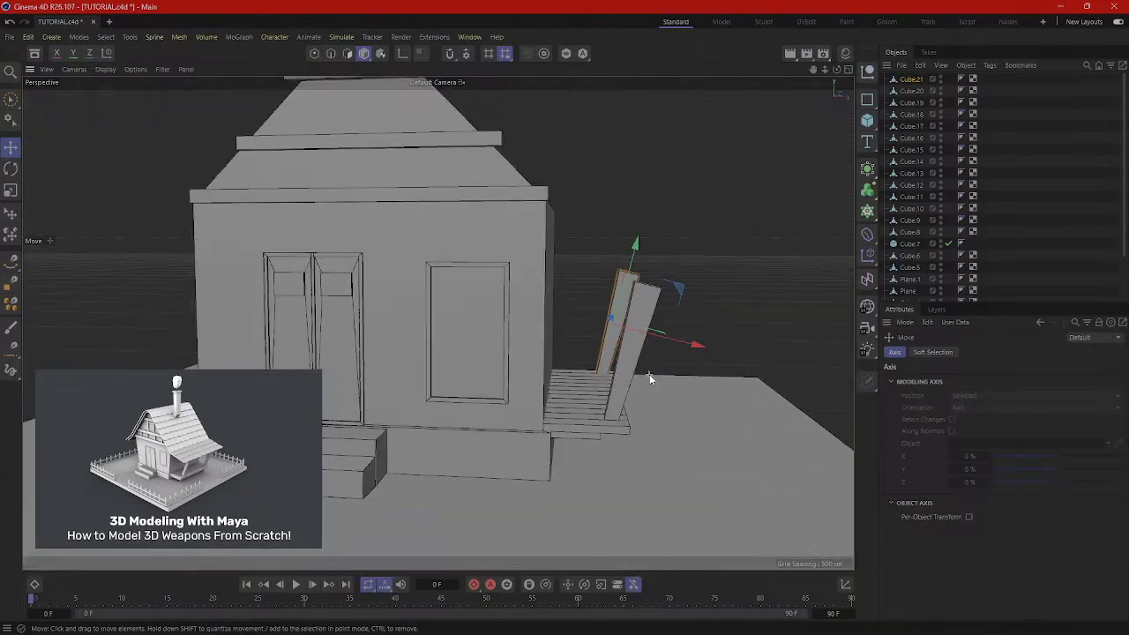
scroll(649, 374, down, 4)
alt+drag(649, 374, 525, 403)
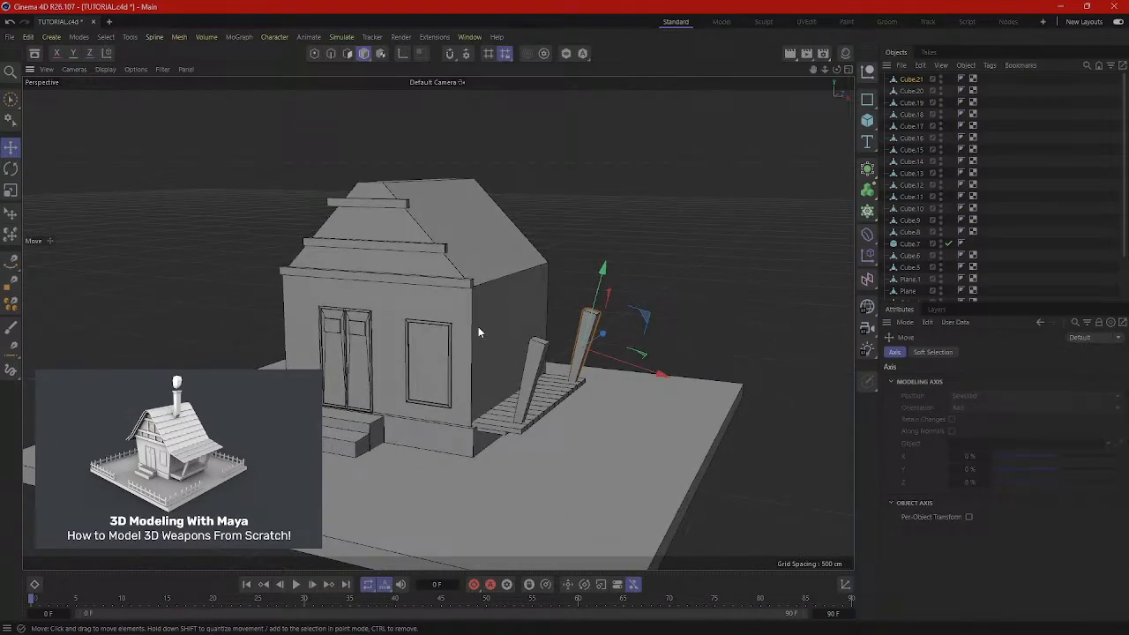
scroll(478, 327, up, 2)
scroll(413, 291, down, 1)
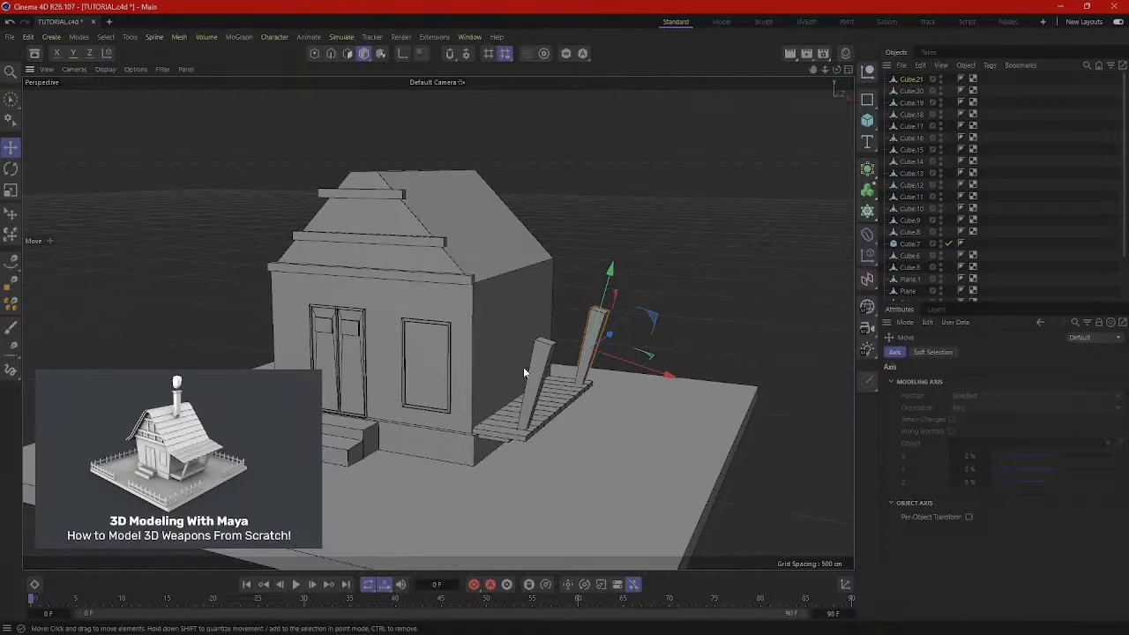
scroll(552, 422, up, 1)
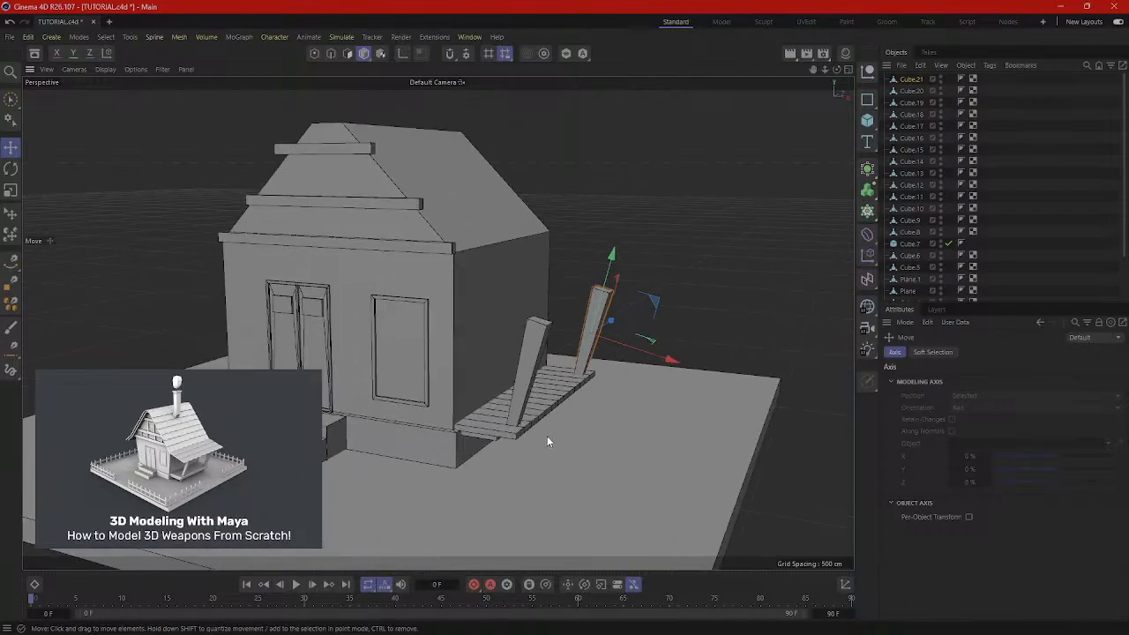
alt+drag(547, 437, 567, 382)
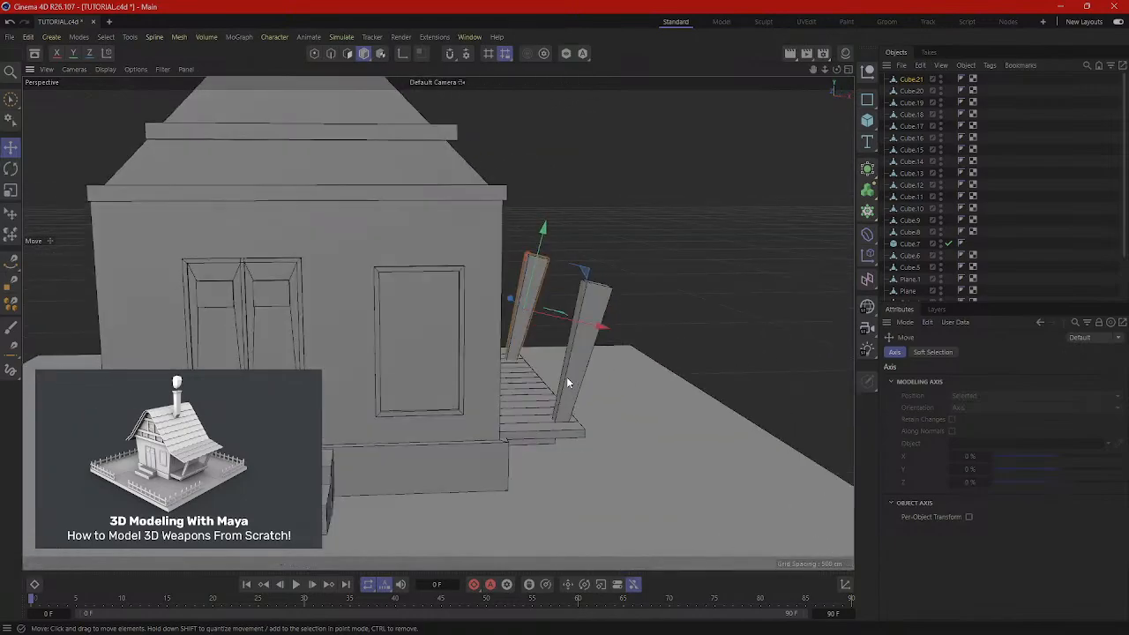
Lengthen the front post to about 143% along its own tilted axis, using object coordinates instead of world coordinates.
click(567, 381)
key(t)
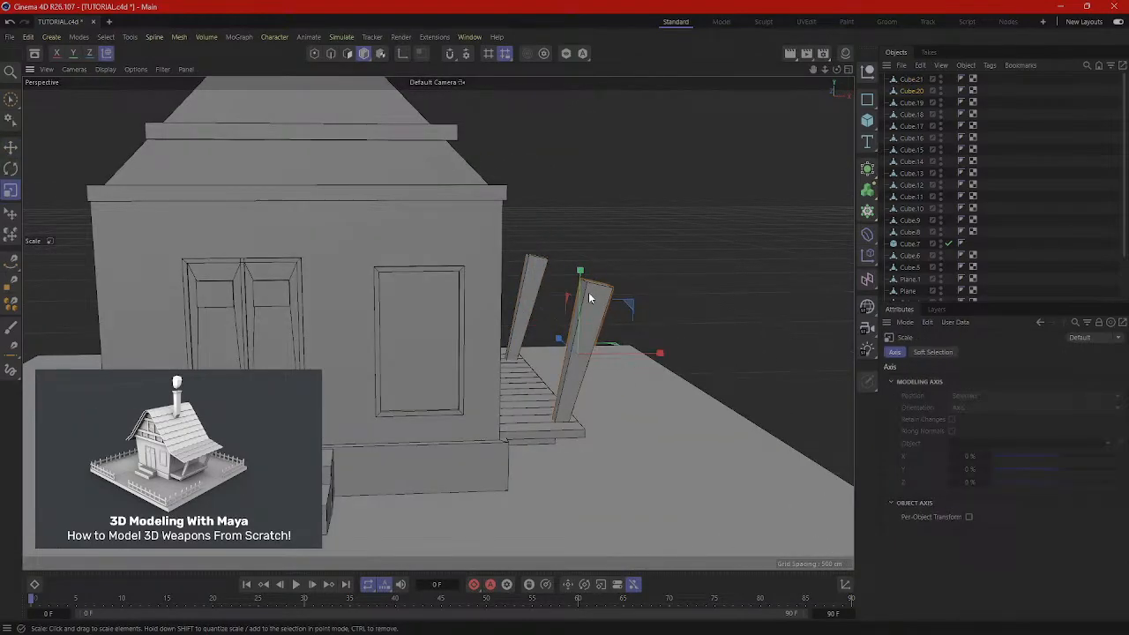
drag(582, 270, 604, 242)
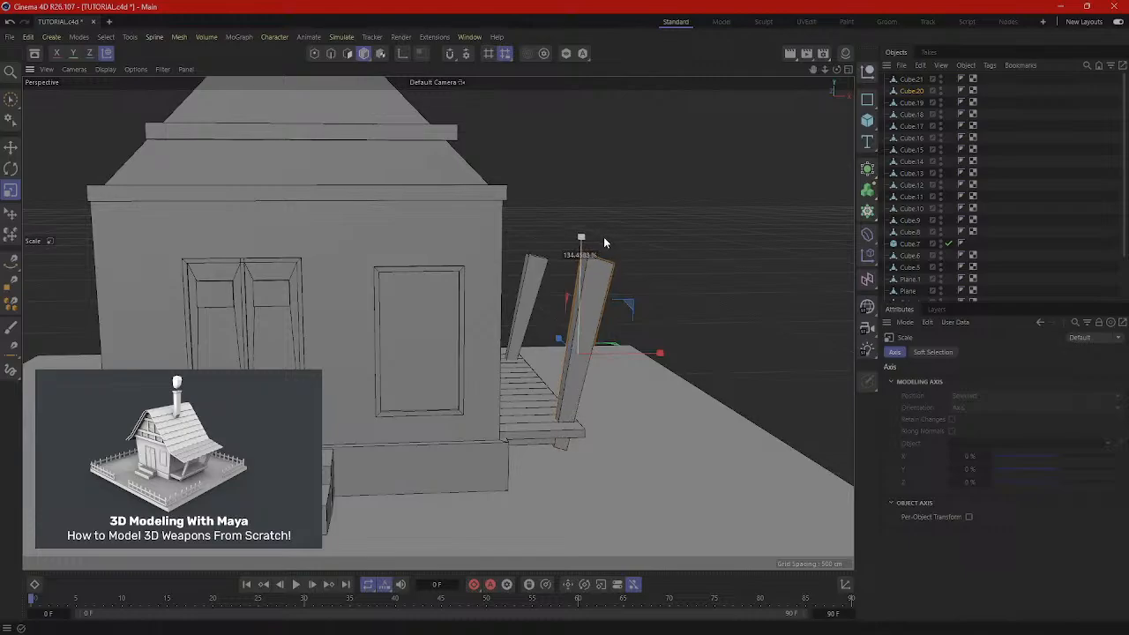
key(ctrl+z)
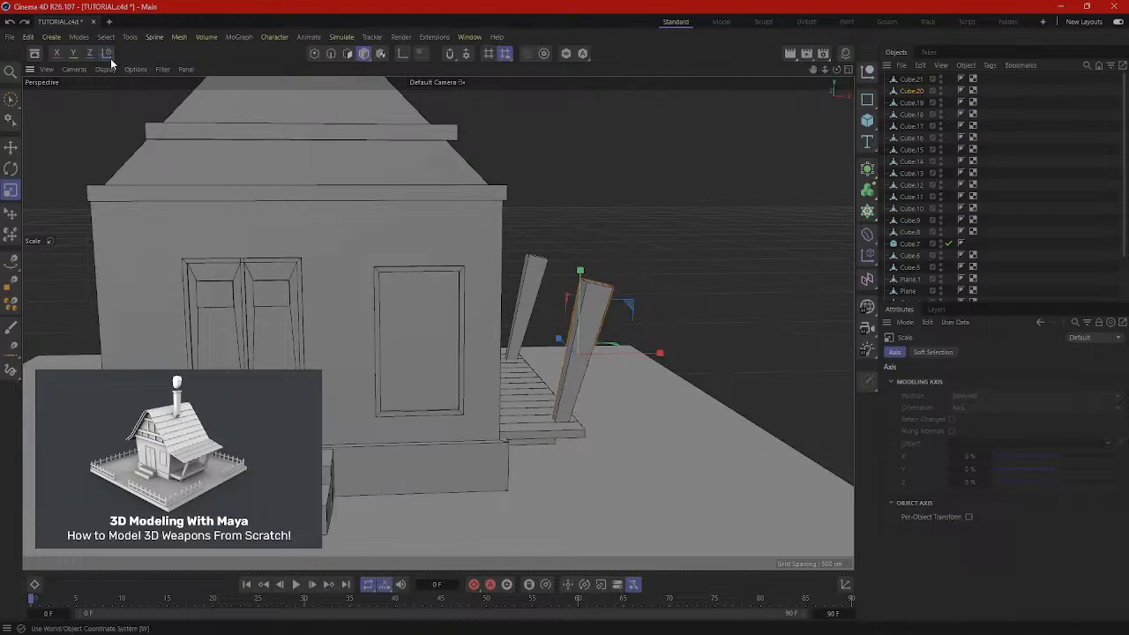
drag(603, 275, 628, 237)
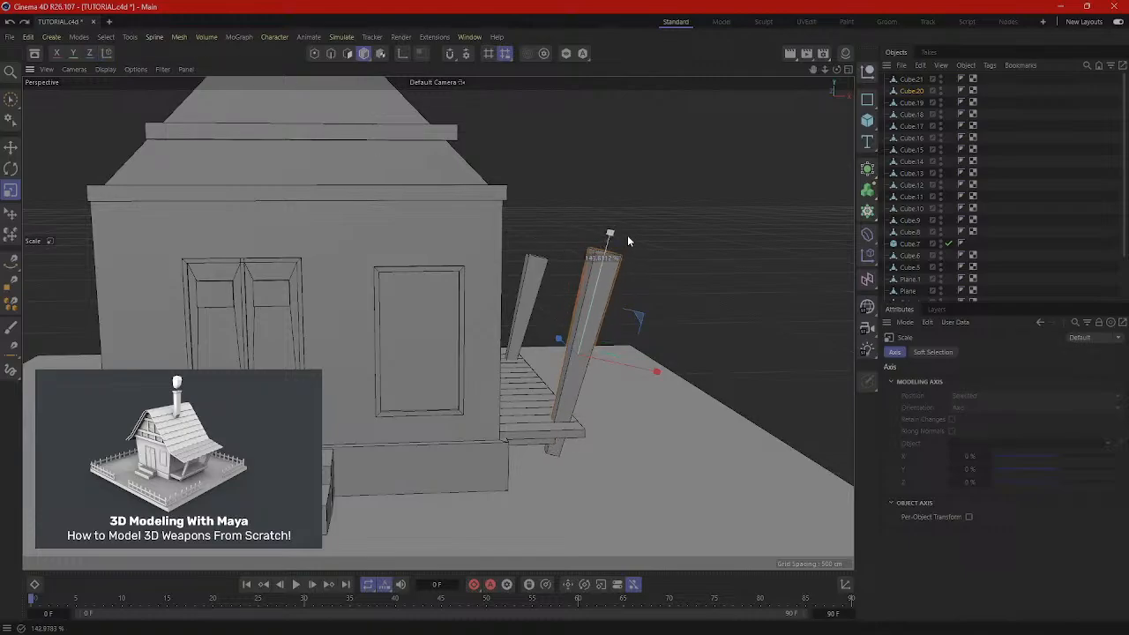
Lower the front porch post along its length, and stretch the rear post and sink it below the deck the same way.
key(e)
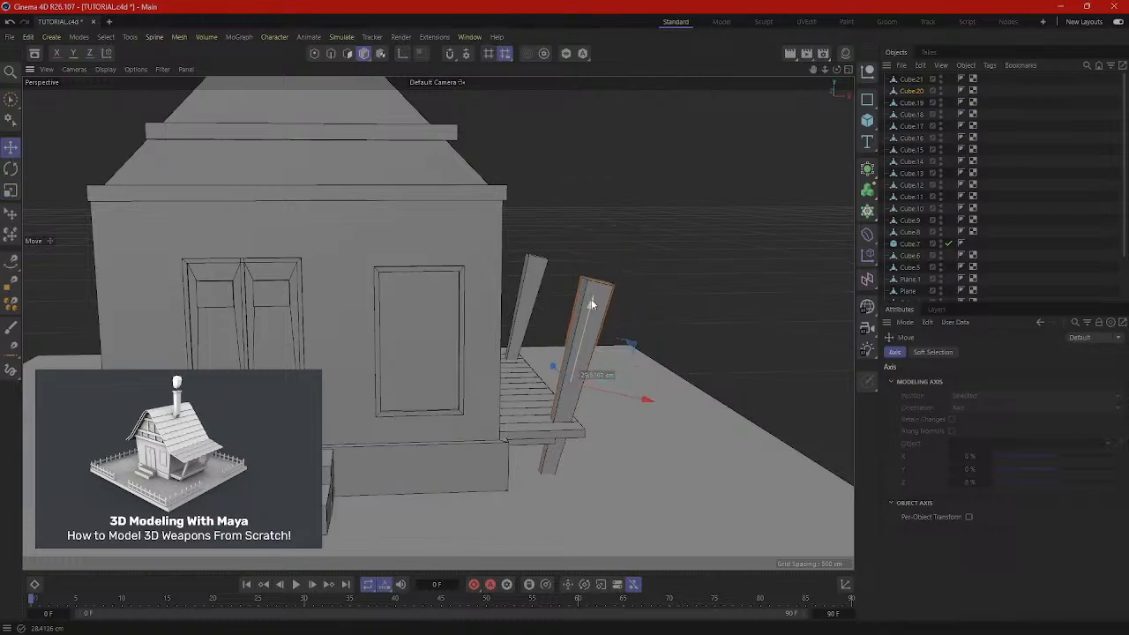
drag(591, 299, 550, 254)
click(605, 312)
key(t)
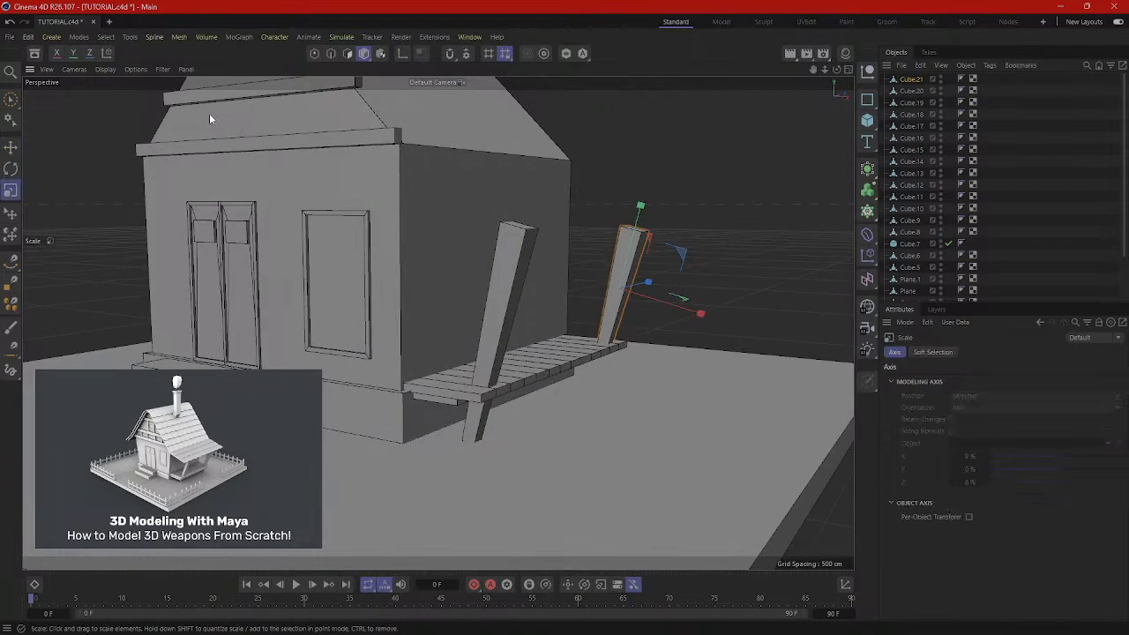
drag(656, 164, 655, 164)
key(e)
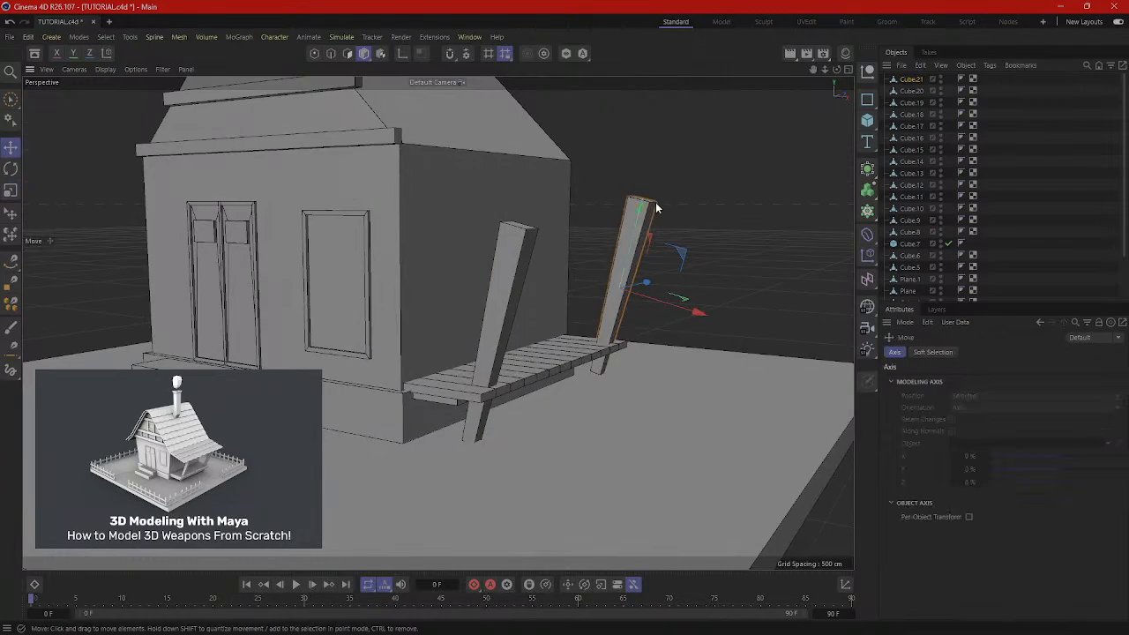
drag(639, 210, 608, 254)
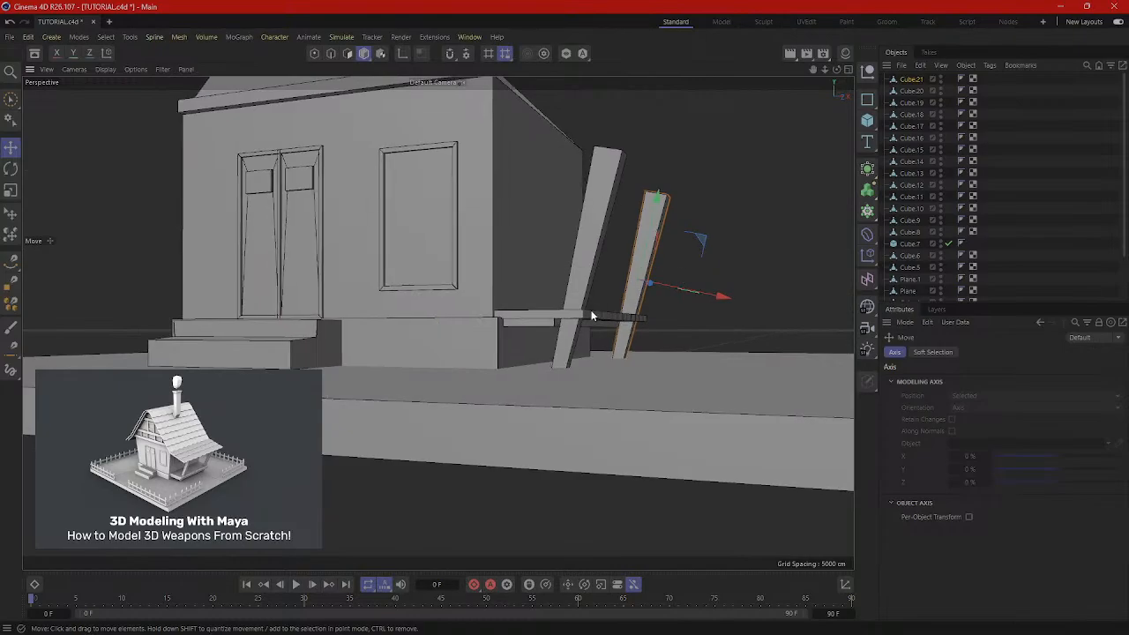
click(553, 325)
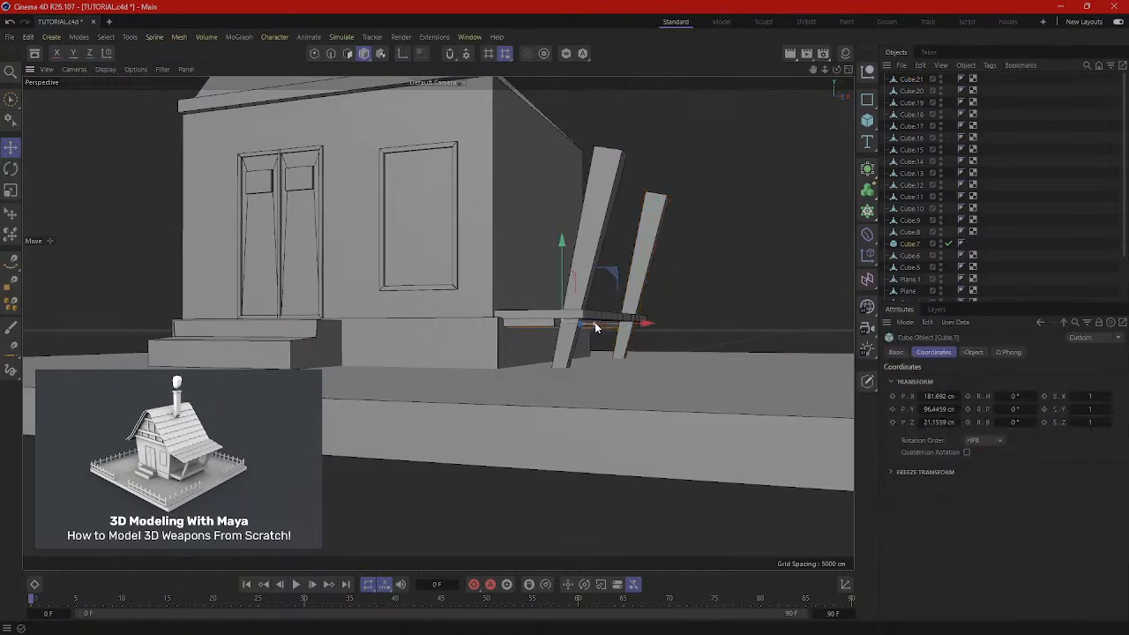
drag(594, 324, 596, 374)
scroll(600, 380, down, 4)
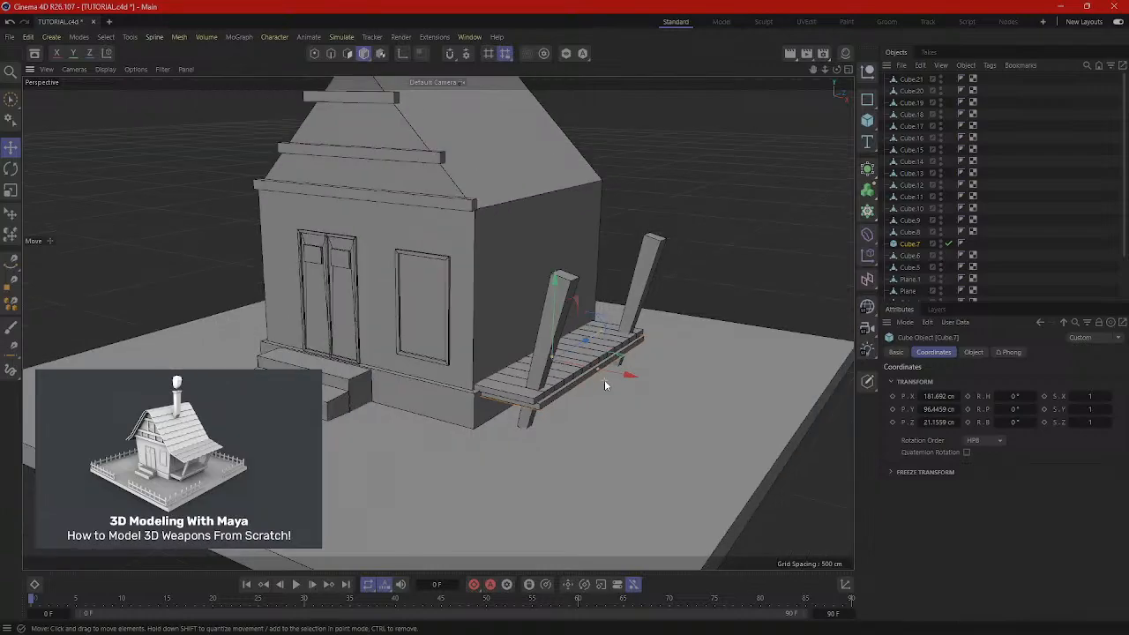
alt+drag(605, 428, 645, 411)
scroll(641, 414, down, 3)
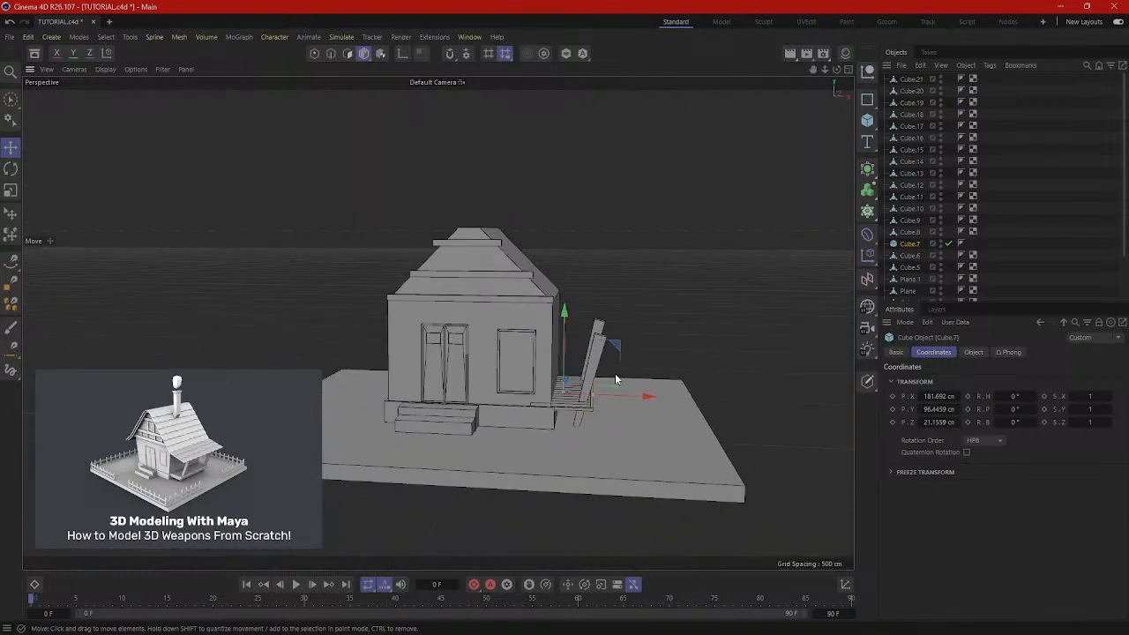
scroll(535, 382, up, 5)
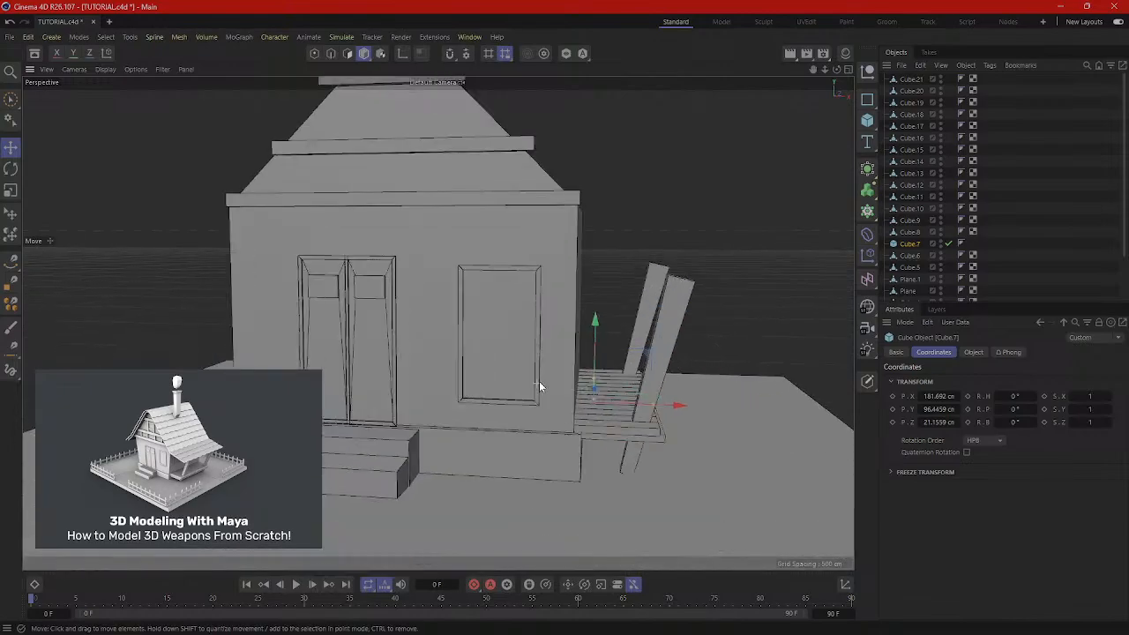
Duplicate the front window, turn the copy to face the side wall and place it on that wall above the porch.
alt+drag(573, 388, 489, 364)
click(489, 364)
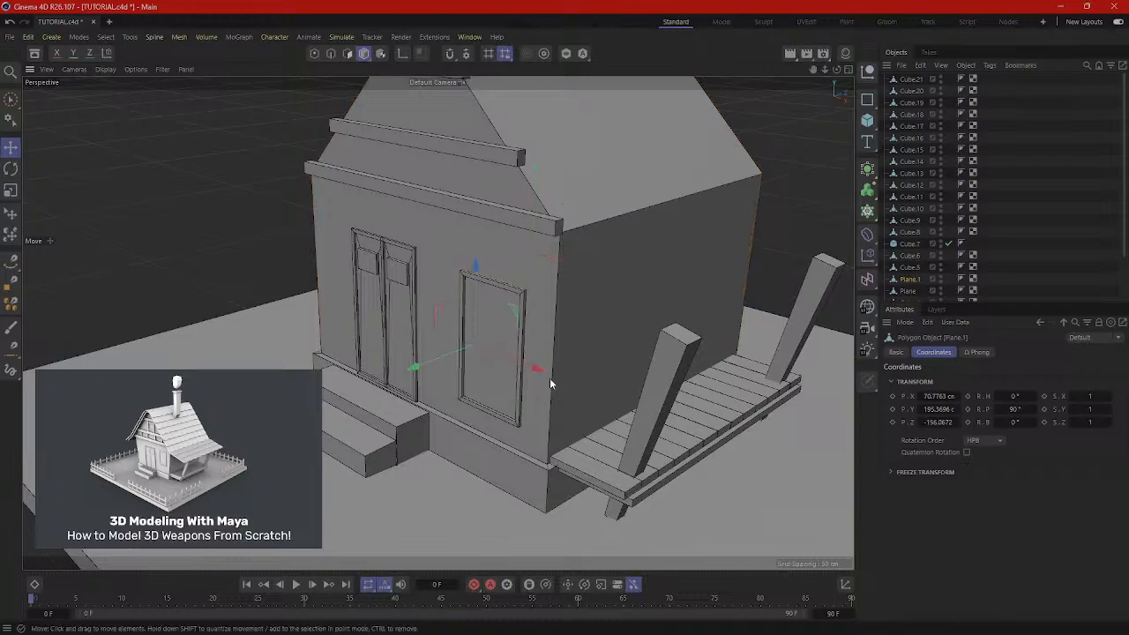
alt+drag(549, 378, 510, 406)
ctrl+drag(542, 361, 664, 381)
key(r)
key(e)
alt+drag(600, 407, 616, 336)
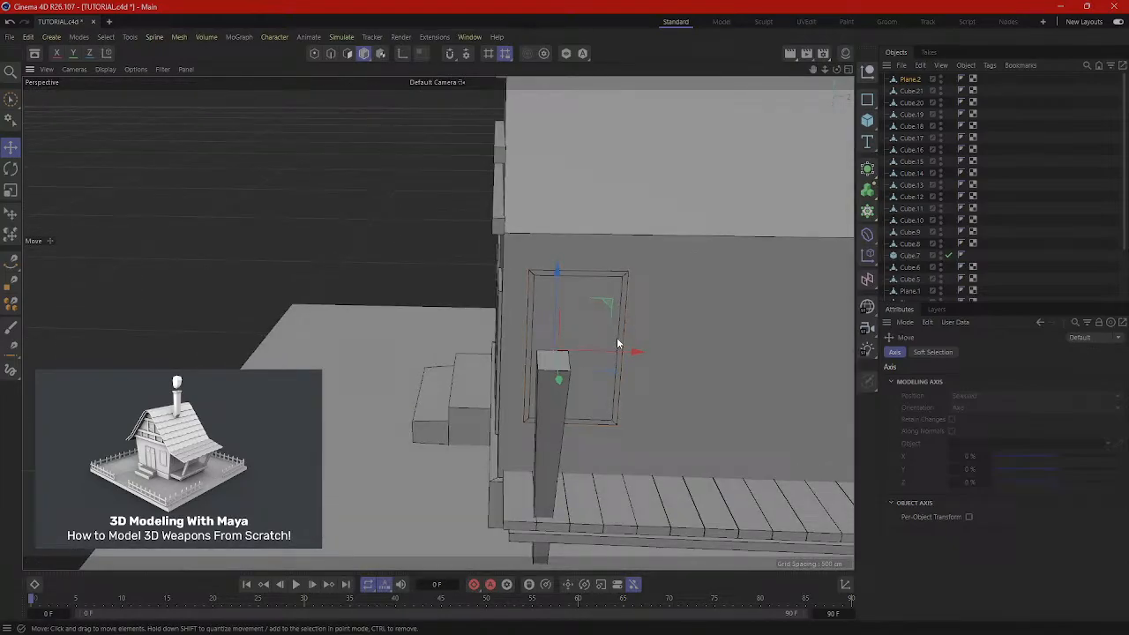
Scale the side-wall window's width and height to suit the wall above the porch.
key(t)
drag(555, 275, 570, 309)
drag(639, 352, 667, 353)
drag(557, 268, 556, 243)
alt+drag(595, 303, 654, 366)
key(e)
click(721, 425)
Compare the overall house model with the reference image, examining its front gable beams and porch.
scroll(721, 425, down, 3)
alt+drag(720, 425, 712, 465)
scroll(711, 463, up, 1)
scroll(712, 463, down, 1)
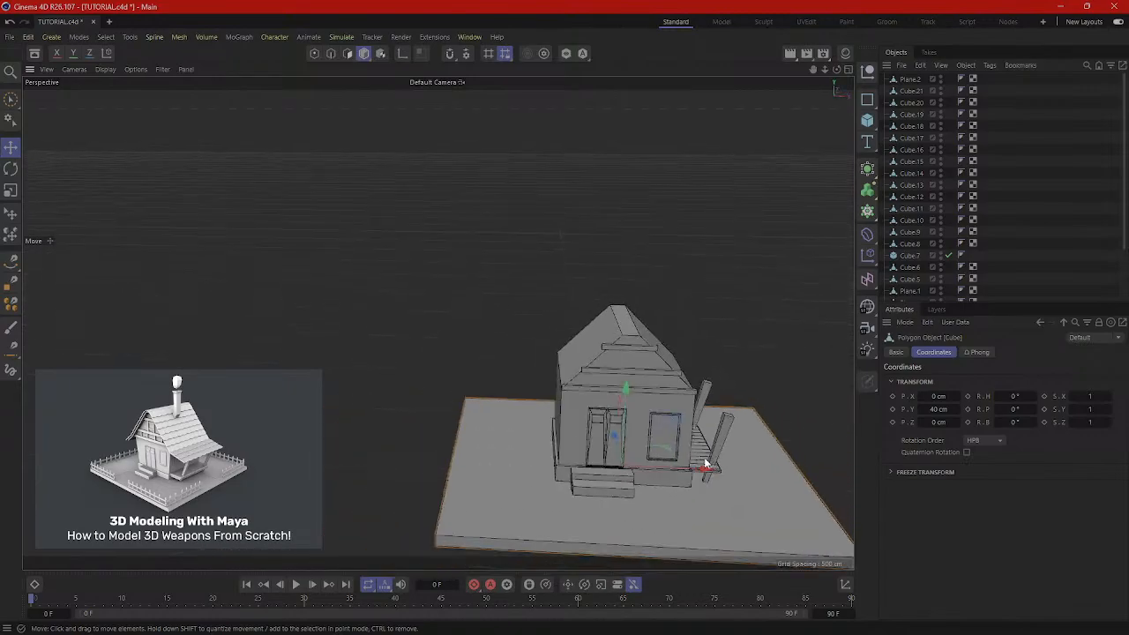
alt+middle_drag(707, 462, 611, 401)
scroll(610, 402, up, 1)
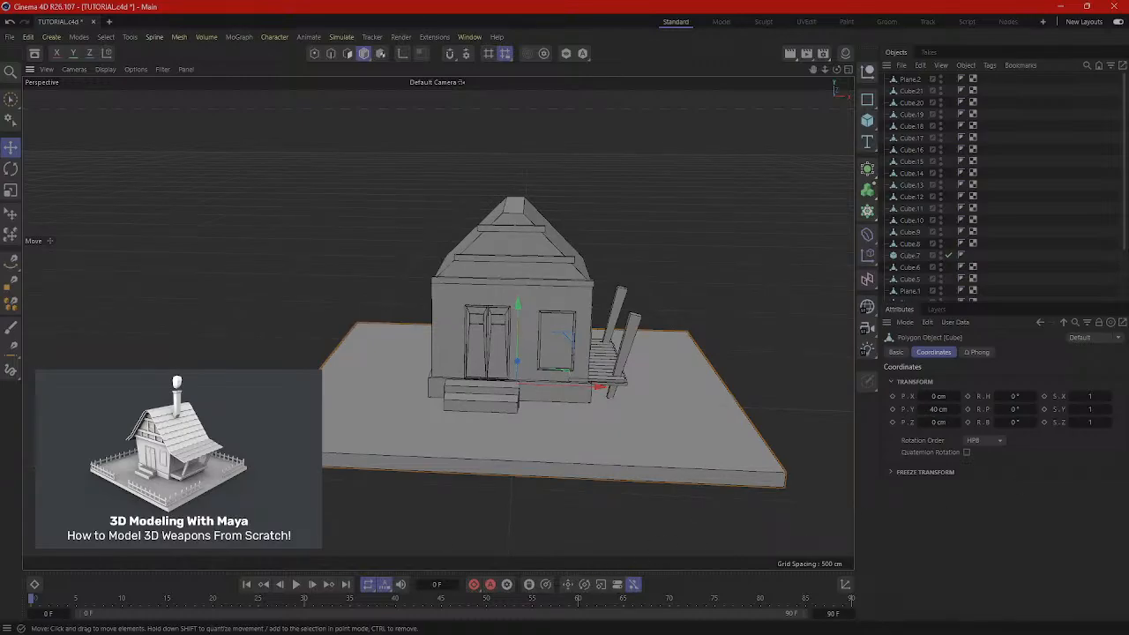
drag(1128, 176, 388, 110)
scroll(481, 224, up, 1)
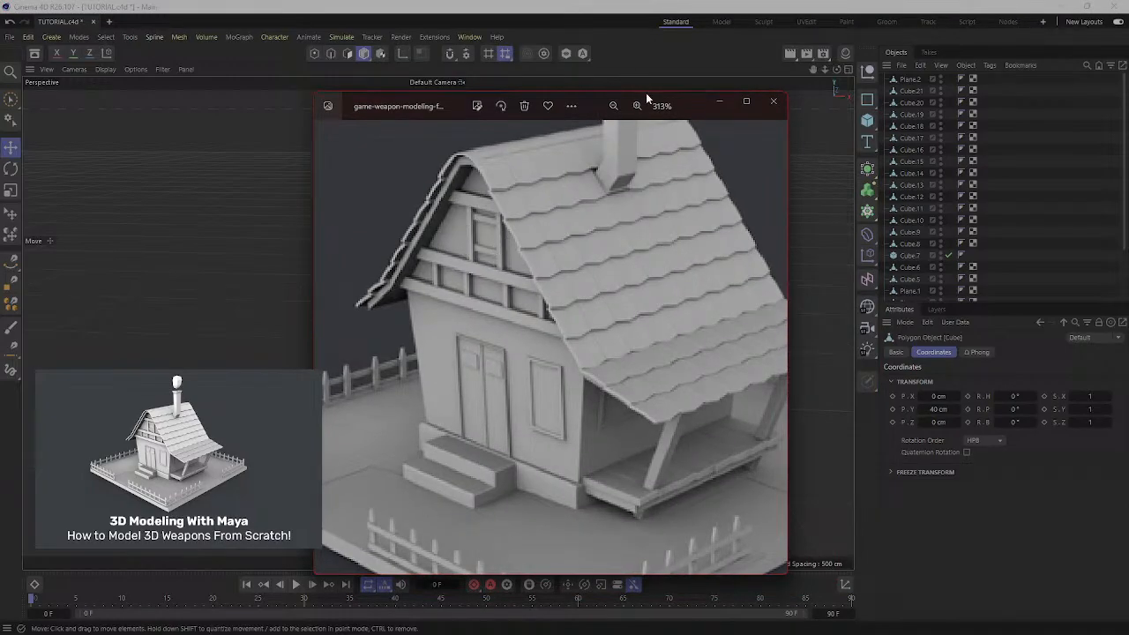
drag(670, 105, 1128, 211)
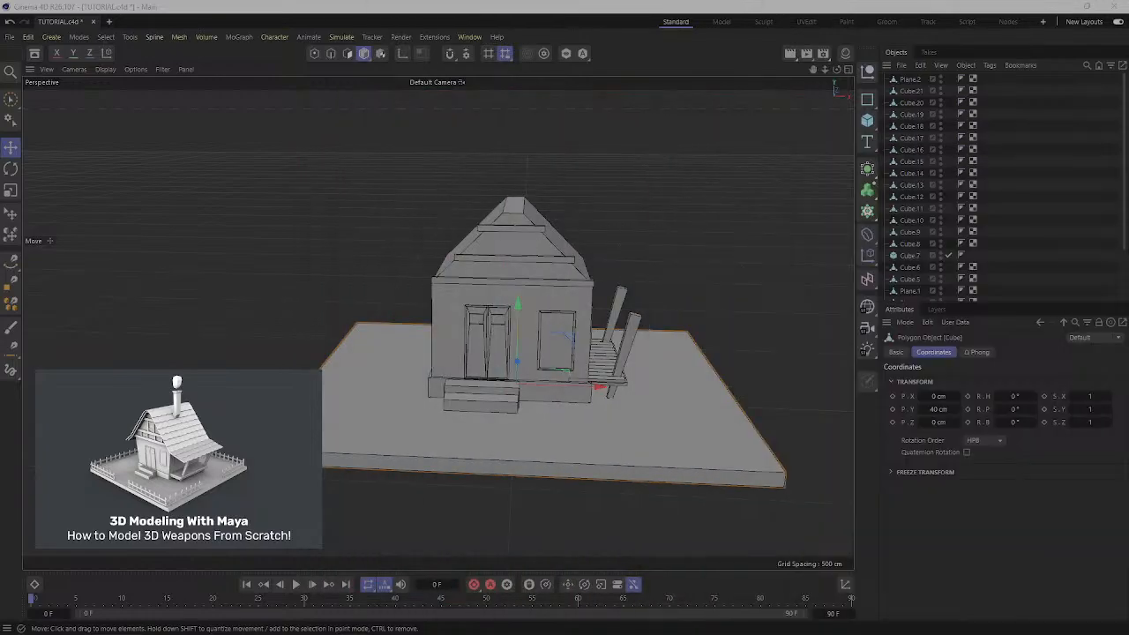
scroll(529, 265, up, 5)
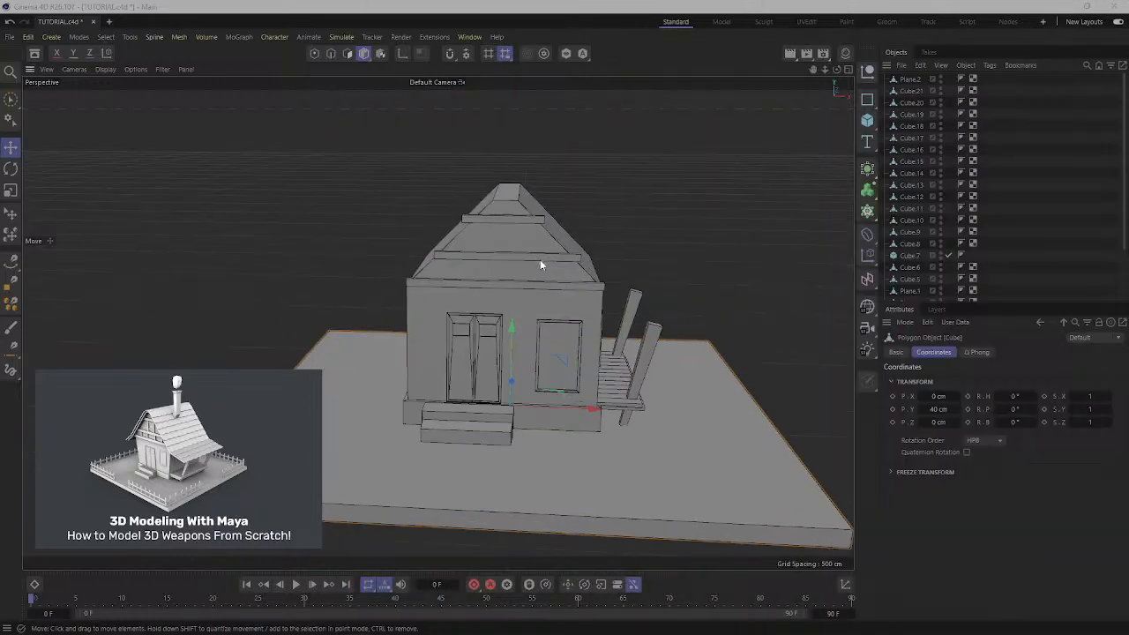
Duplicate the top gable beam and place the copy just below it on the front gable.
click(534, 212)
scroll(532, 212, up, 1)
alt+middle_drag(531, 212, 539, 236)
ctrl+drag(505, 177, 508, 217)
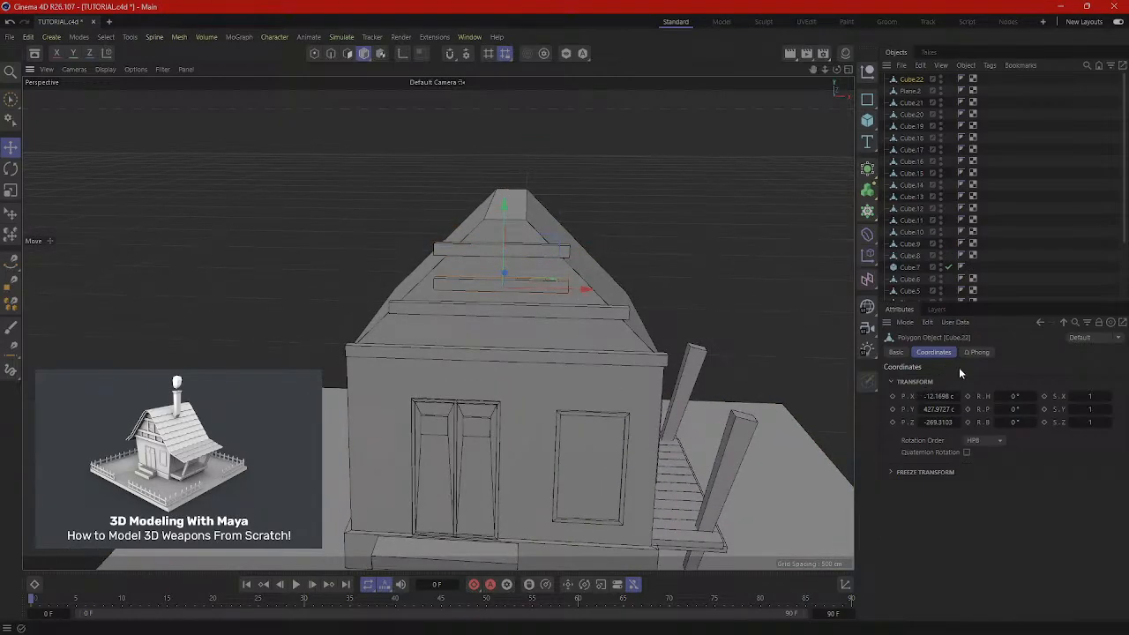
text(0)
key(Return)
key(ctrl+z)
drag(1015, 410, 1043, 410)
key(ctrl+z)
drag(1014, 422, 1052, 422)
key(ctrl+z)
Set the beam copy's bank rotation to 90° and shorten it into a vertical strut spanning the two upper gable beams.
text(90)
key(Return)
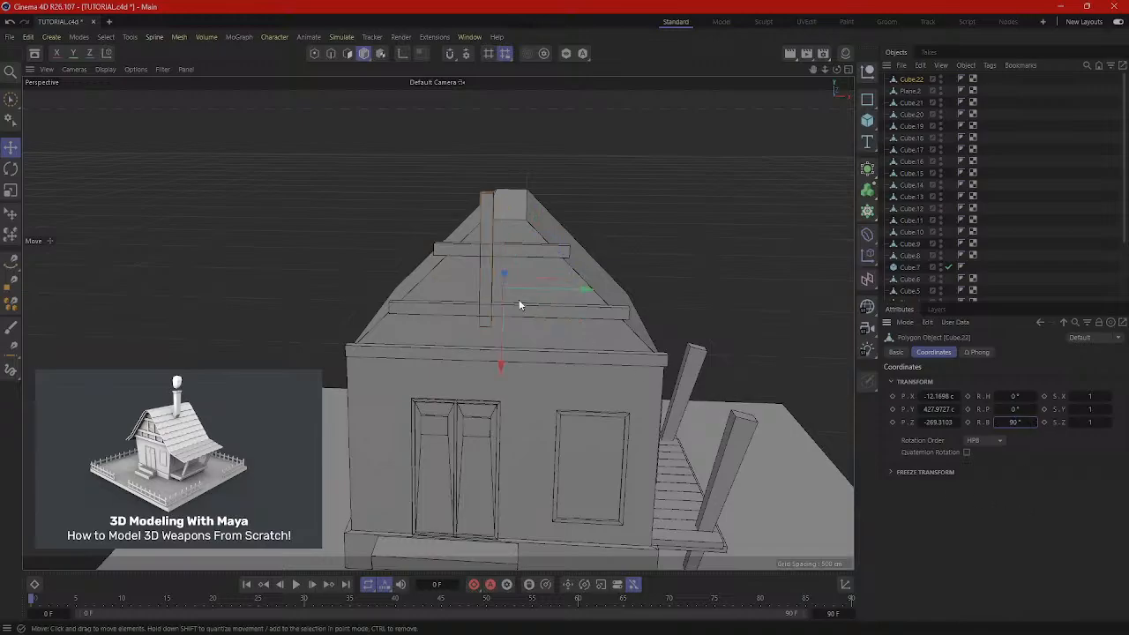
alt+drag(520, 304, 501, 222)
key(t)
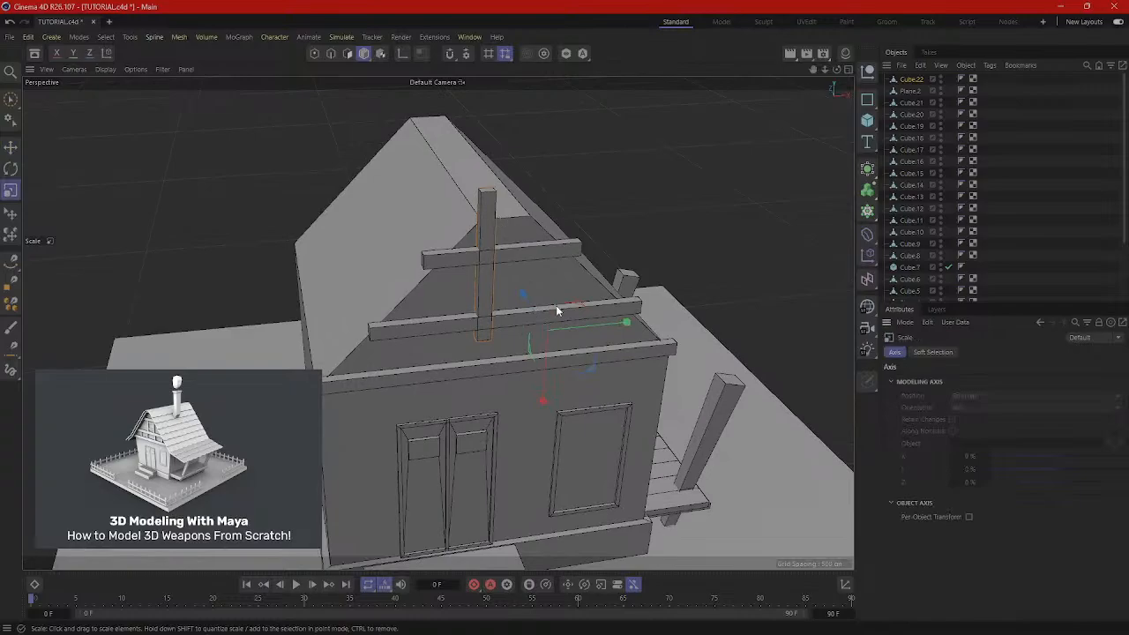
mouse_move(547, 412)
mouse_down()
mouse_move(544, 373)
mouse_move(543, 396)
mouse_up()
key(e)
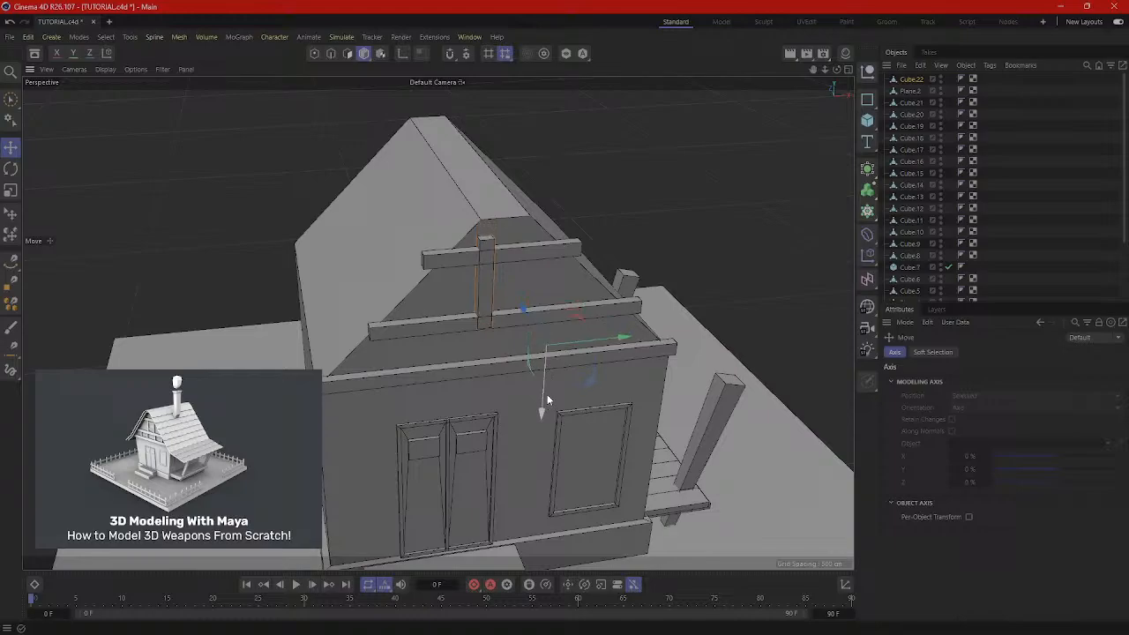
key(t)
drag(736, 235, 682, 259)
mouse_move(640, 304)
alt+mouse_down()
mouse_move(672, 289)
mouse_move(635, 285)
alt+mouse_up()
alt+middle_drag(634, 285, 541, 322)
scroll(542, 322, up, 5)
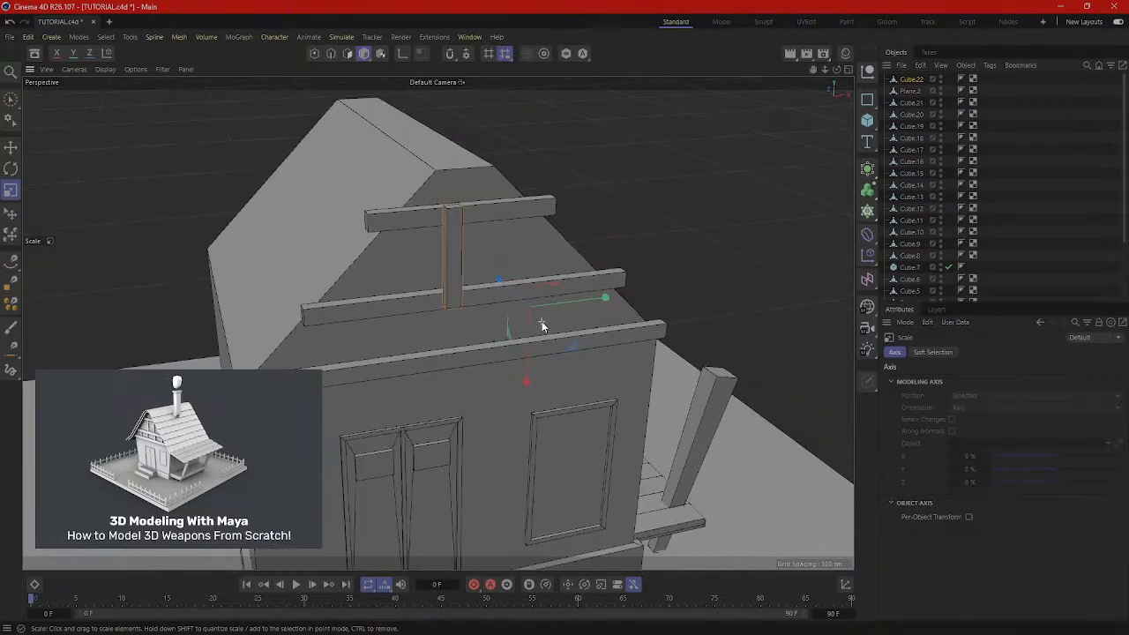
Push the vertical strut back toward the gable wall and fine-tune its height so it tucks into the two beams.
alt+drag(527, 328, 548, 319)
key(e)
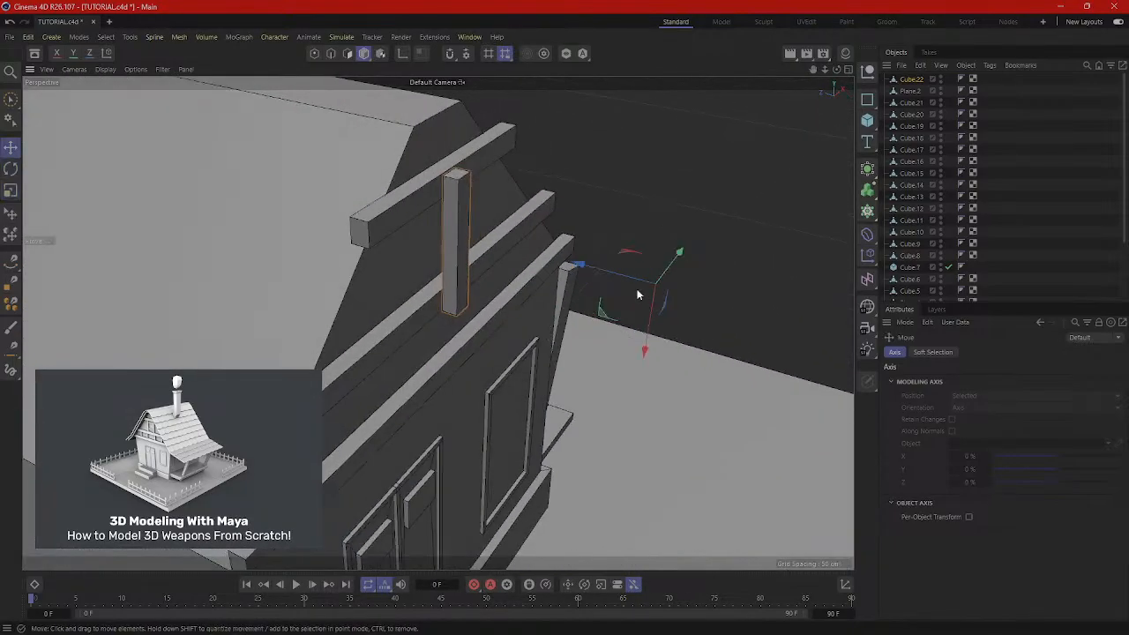
drag(619, 288, 589, 273)
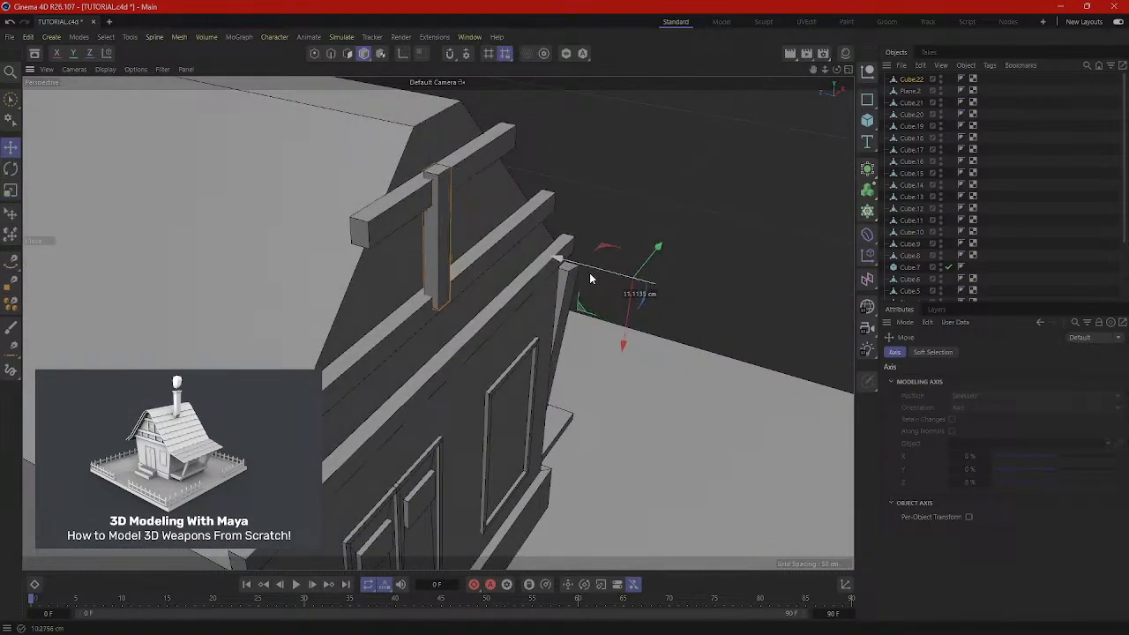
drag(622, 342, 616, 343)
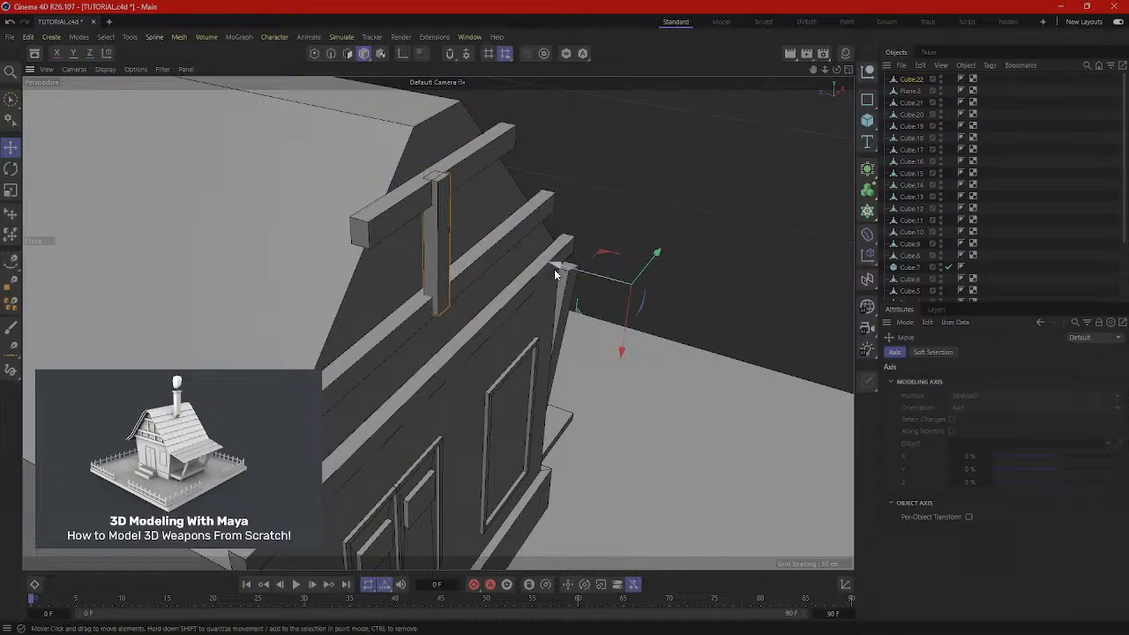
drag(558, 268, 550, 267)
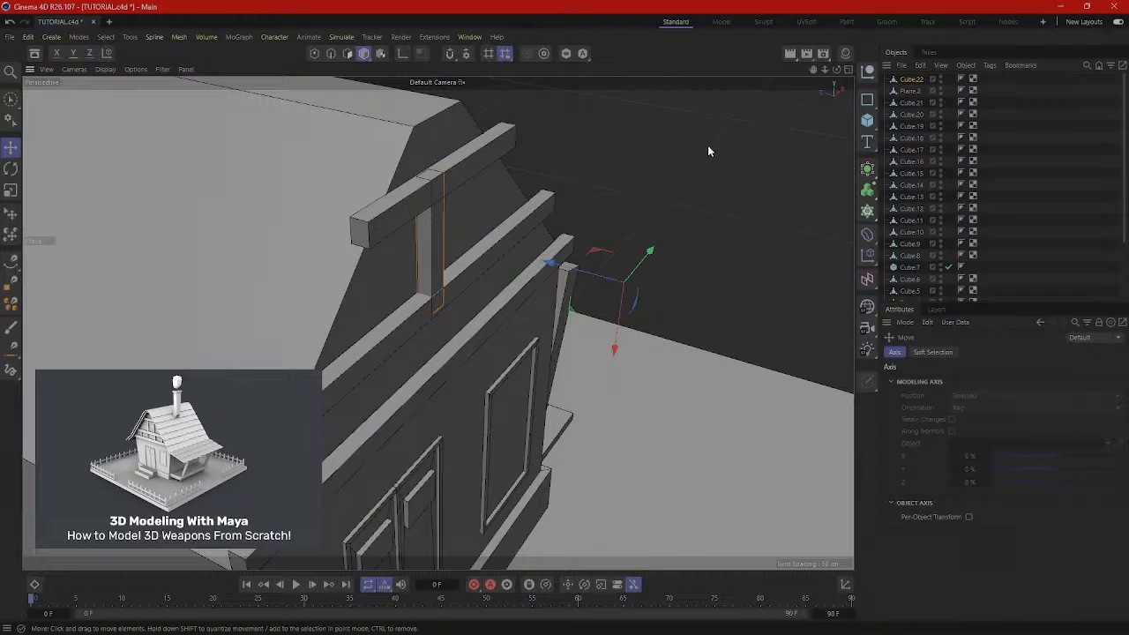
Scale all of the strut's polygons narrower across its width.
key(ctrl+c)
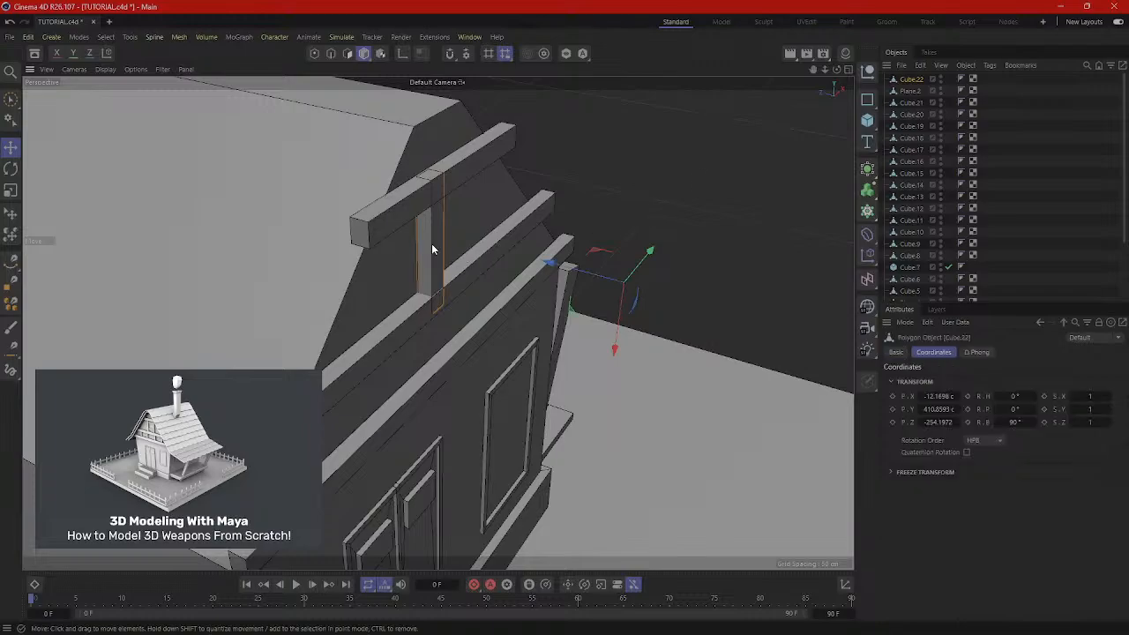
key(v)
key(t)
alt+drag(515, 214, 465, 234)
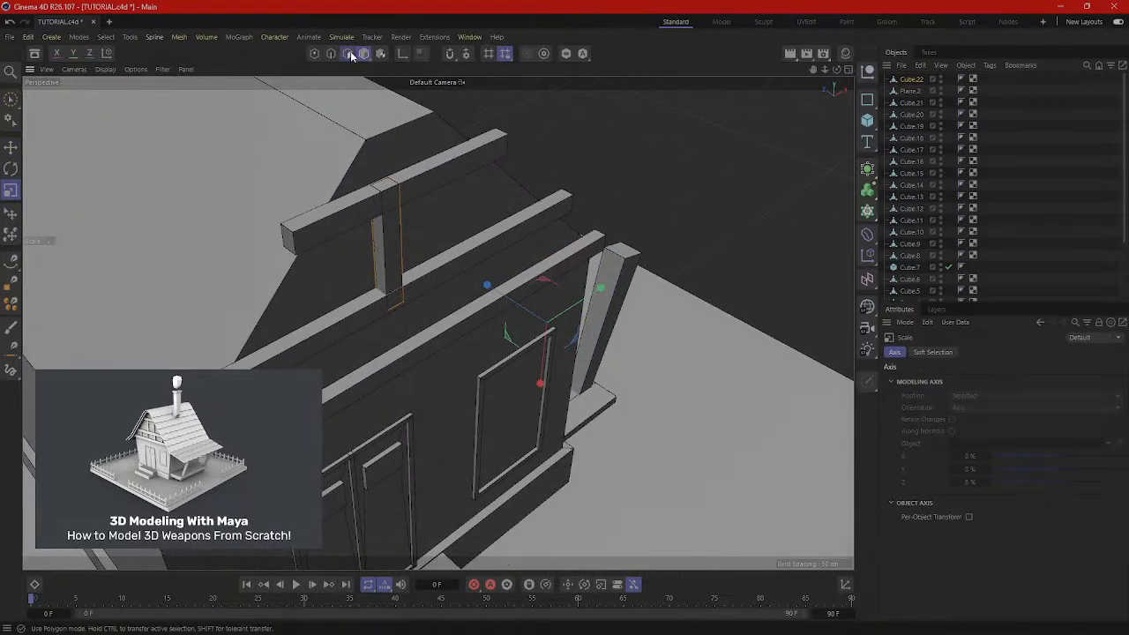
click(350, 53)
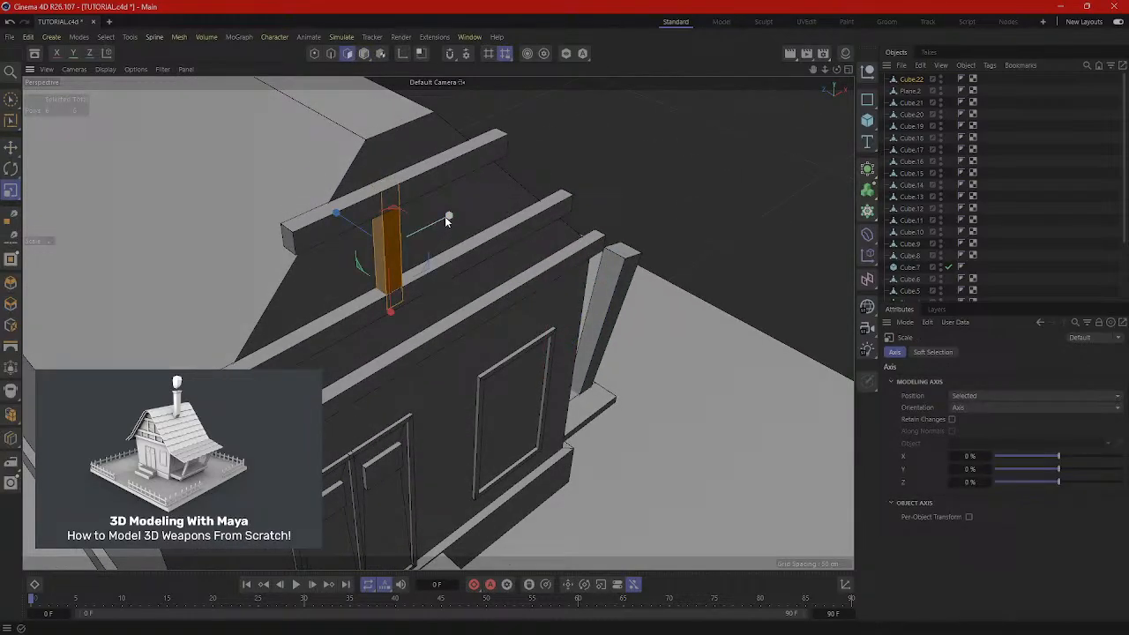
drag(446, 216, 425, 227)
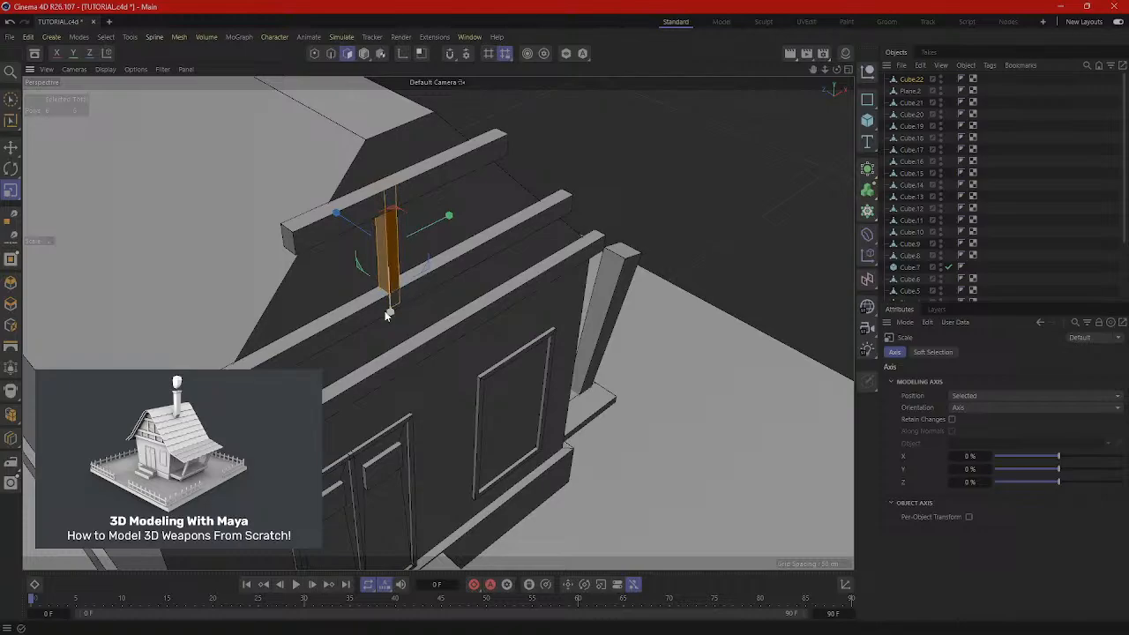
alt+drag(388, 304, 388, 191)
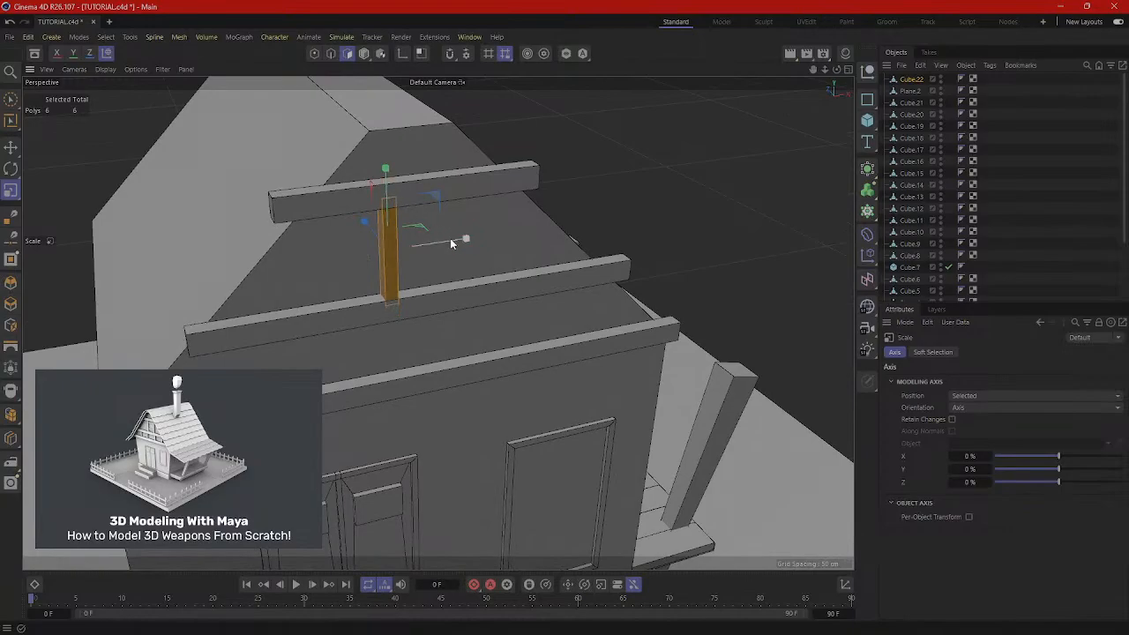
alt+drag(457, 264, 431, 240)
key(e)
key(ctrl+z)
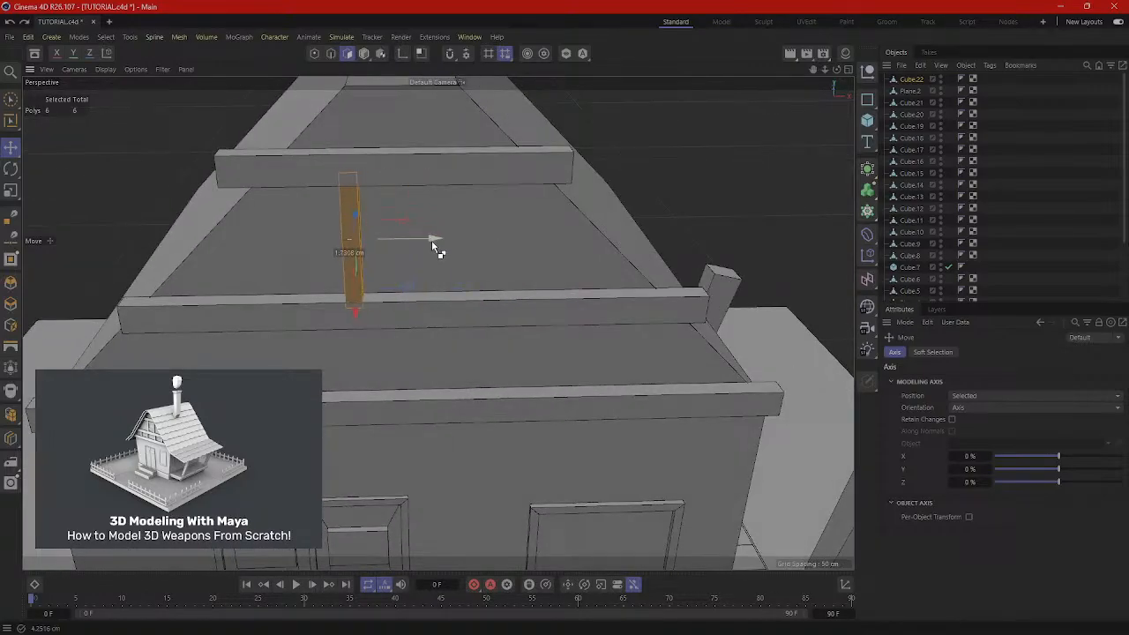
Duplicate the whole strut sideways between the two upper gable beams, placing the copy at X of about 35.4 cm.
click(363, 53)
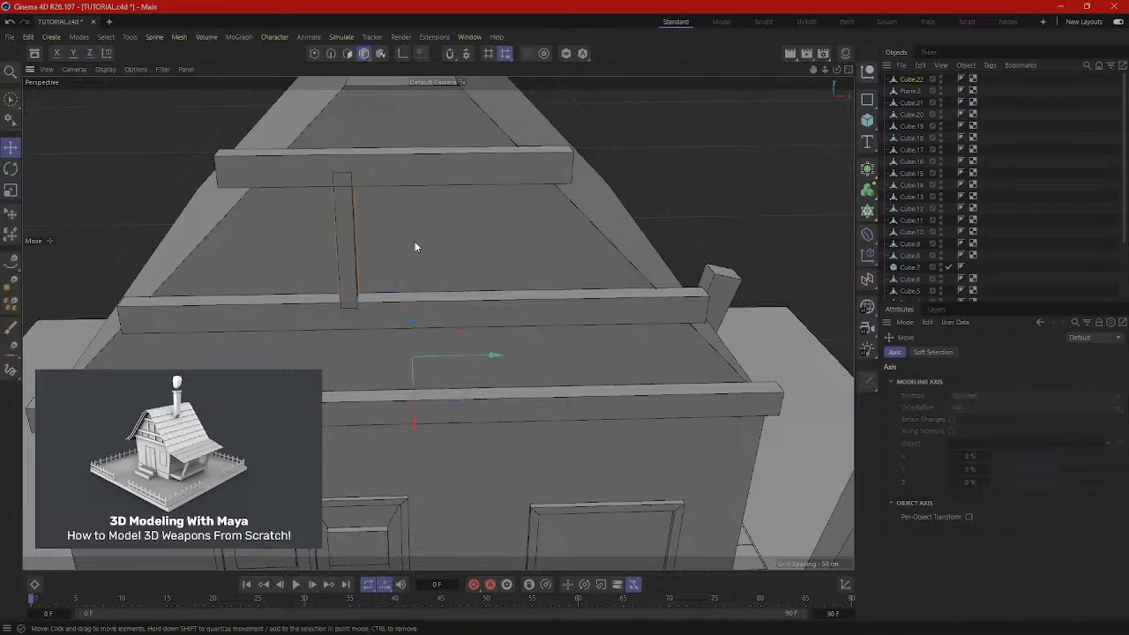
click(343, 229)
ctrl+drag(488, 362, 638, 378)
scroll(464, 282, down, 2)
alt+drag(464, 282, 443, 233)
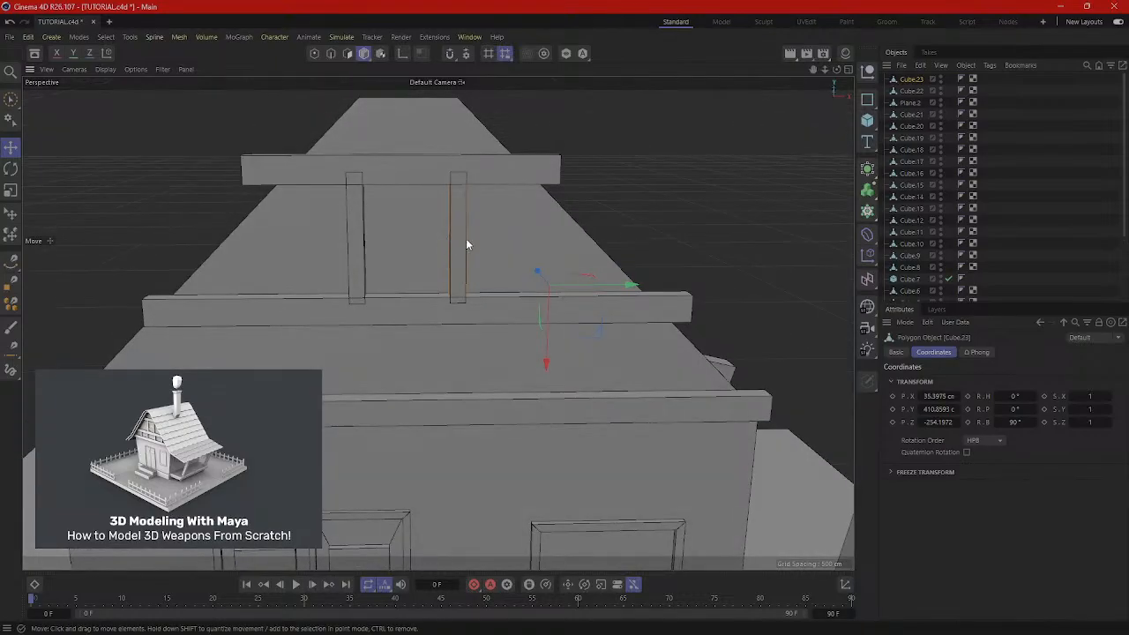
Duplicate the second strut down between the lower gable beams at Y of about 349.75 cm, and shift it toward the porch side.
click(477, 328)
click(459, 259)
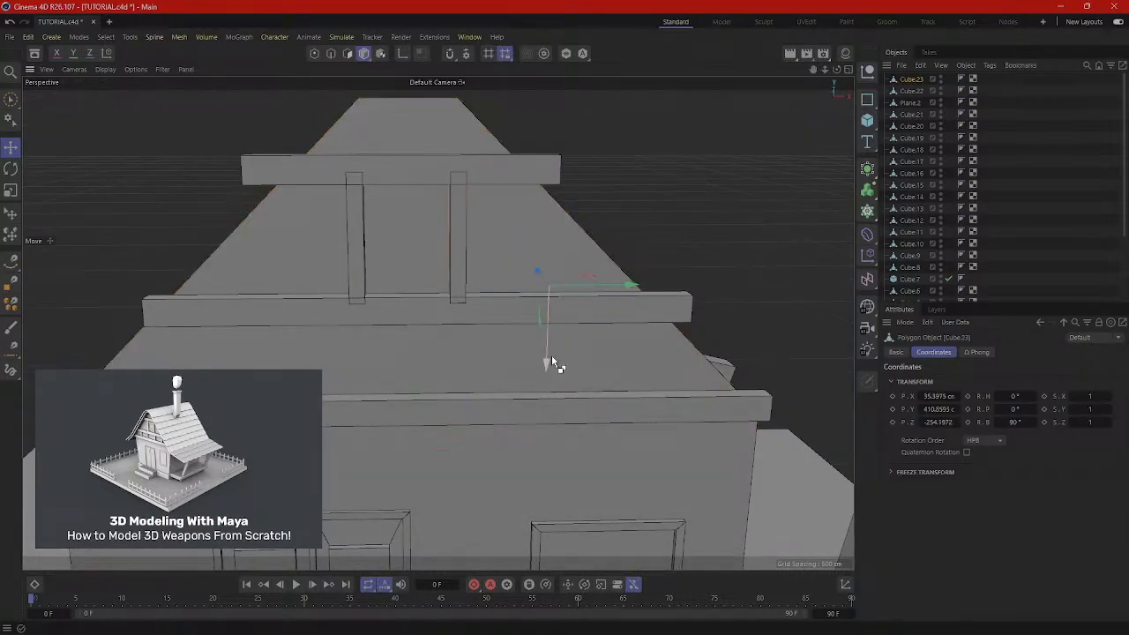
drag(551, 355, 547, 519)
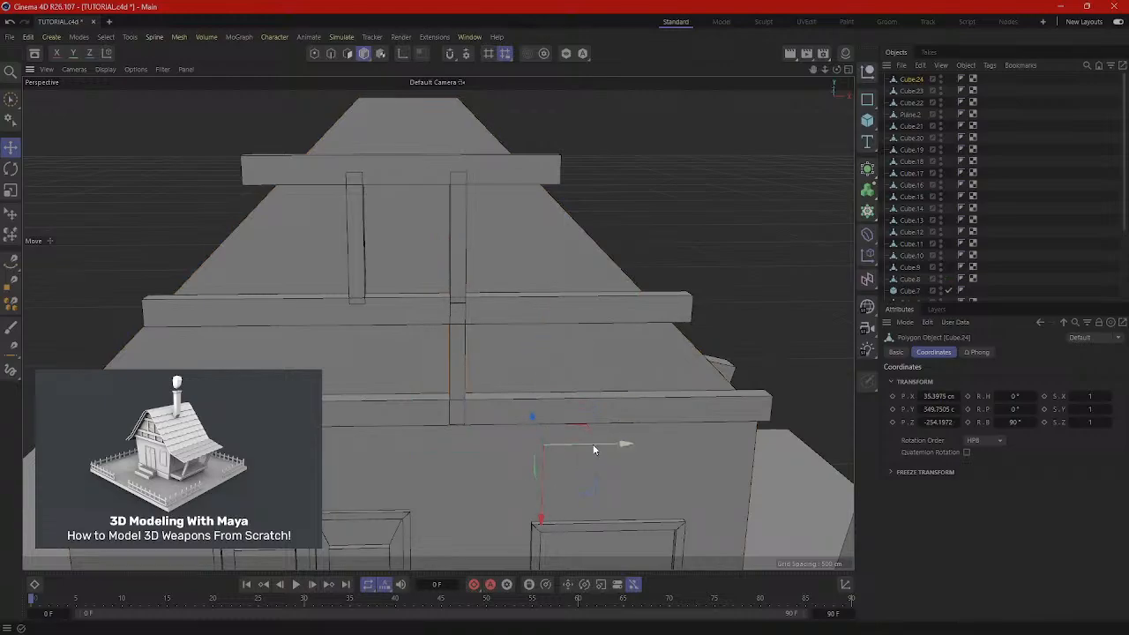
drag(594, 450, 653, 447)
click(673, 404)
alt+drag(580, 314, 537, 319)
scroll(537, 319, down, 5)
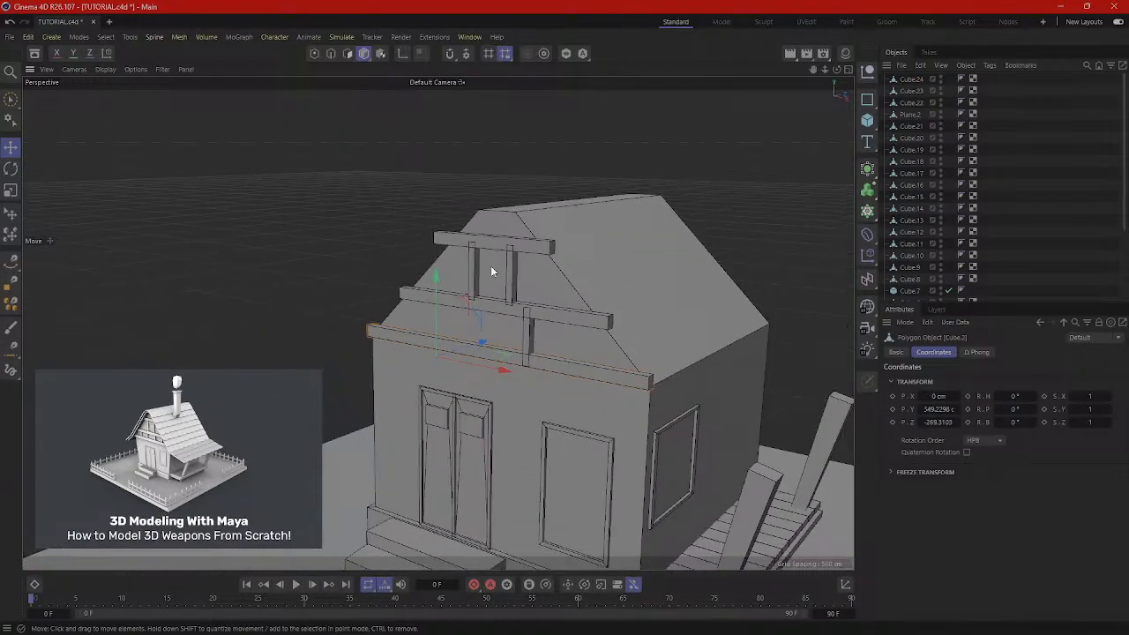
Lower the middle gable beam to Y of about 388.42 cm and shorten the strut beneath it to fit between the two lower beams.
click(563, 312)
drag(435, 219, 438, 235)
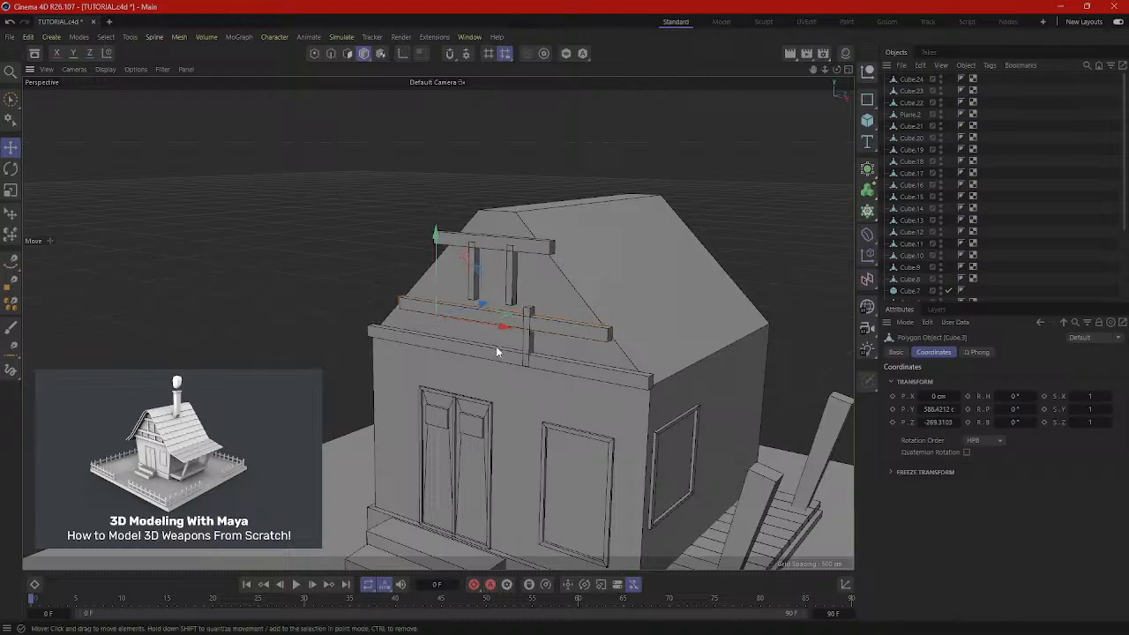
alt+drag(495, 346, 548, 342)
scroll(536, 337, up, 3)
scroll(536, 335, up, 2)
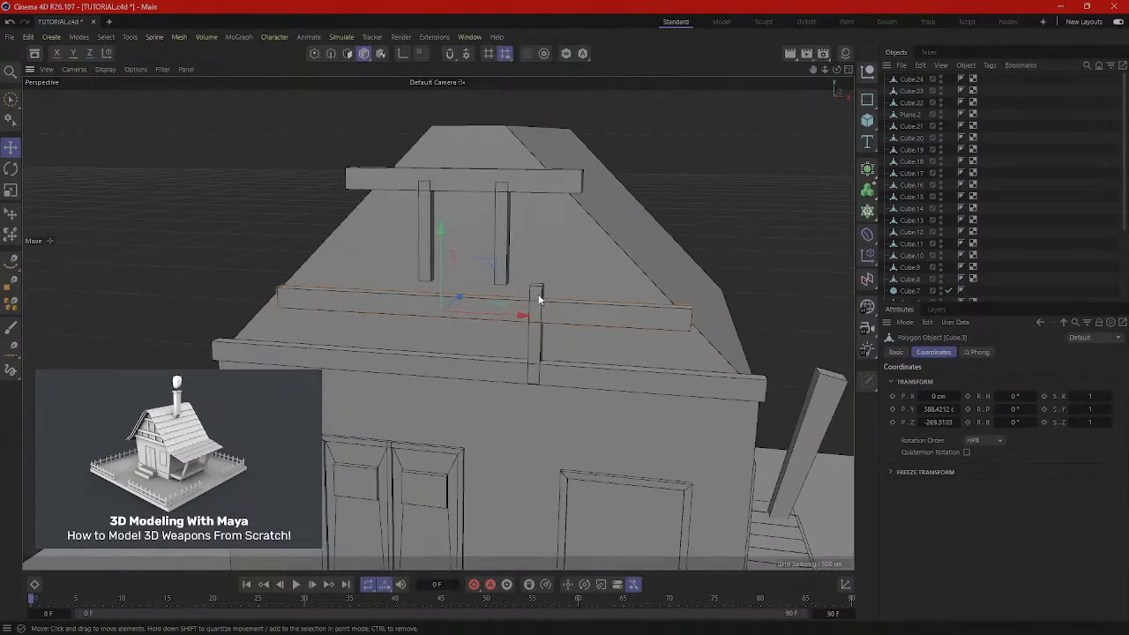
key(r)
key(t)
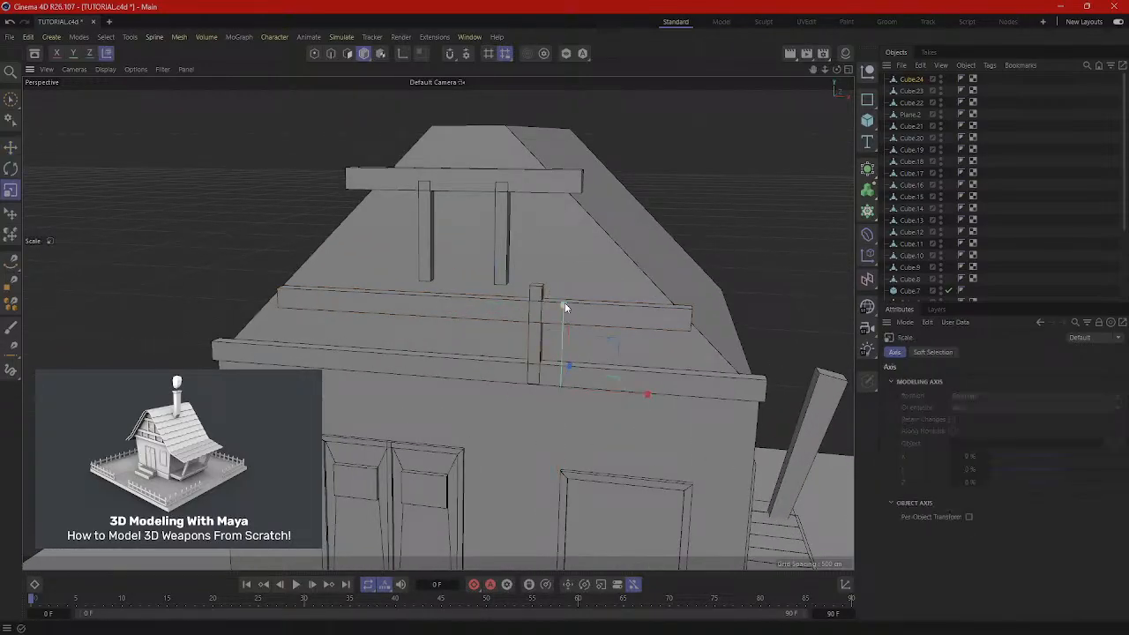
drag(569, 331, 568, 332)
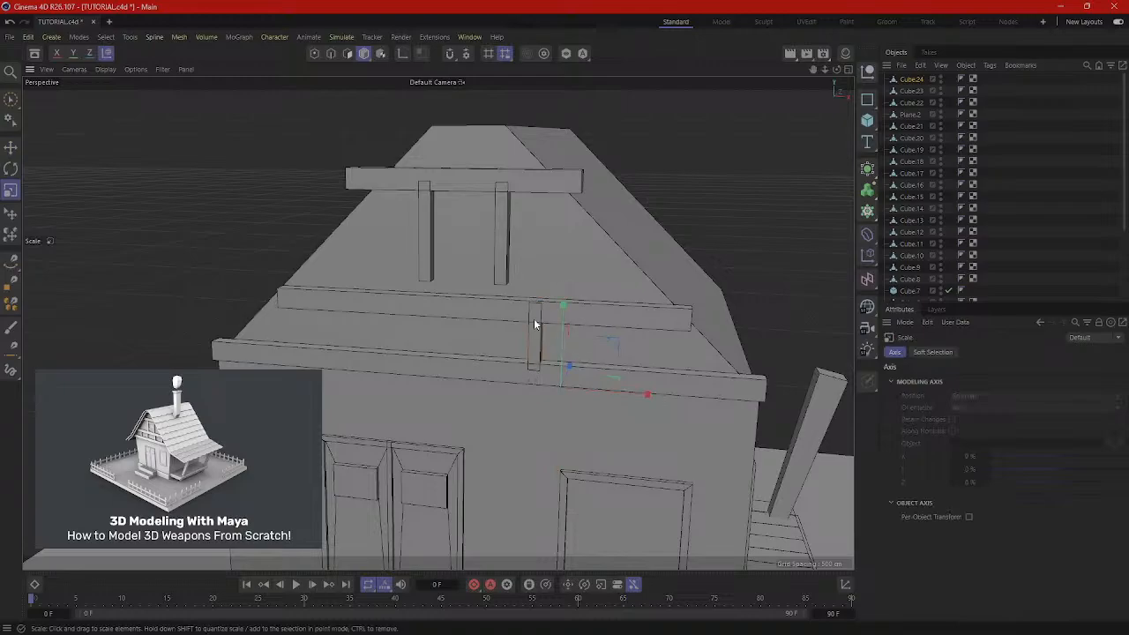
click(540, 349)
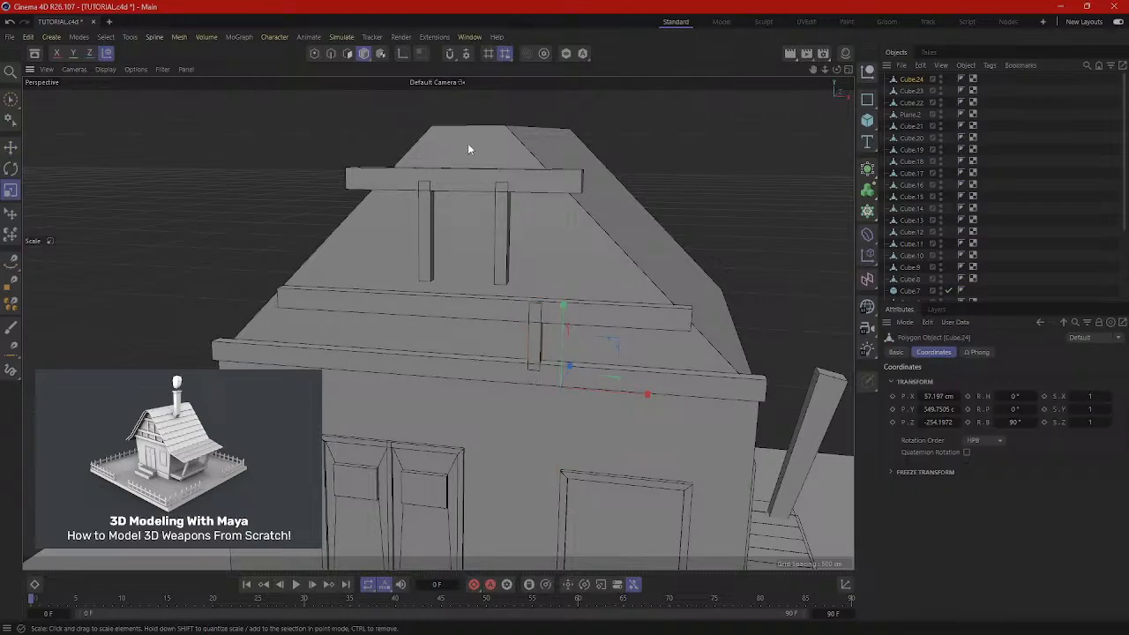
Duplicate the short strut three times toward the porch side and three times toward the opposite side, ending at X of about -116.16 cm.
click(11, 147)
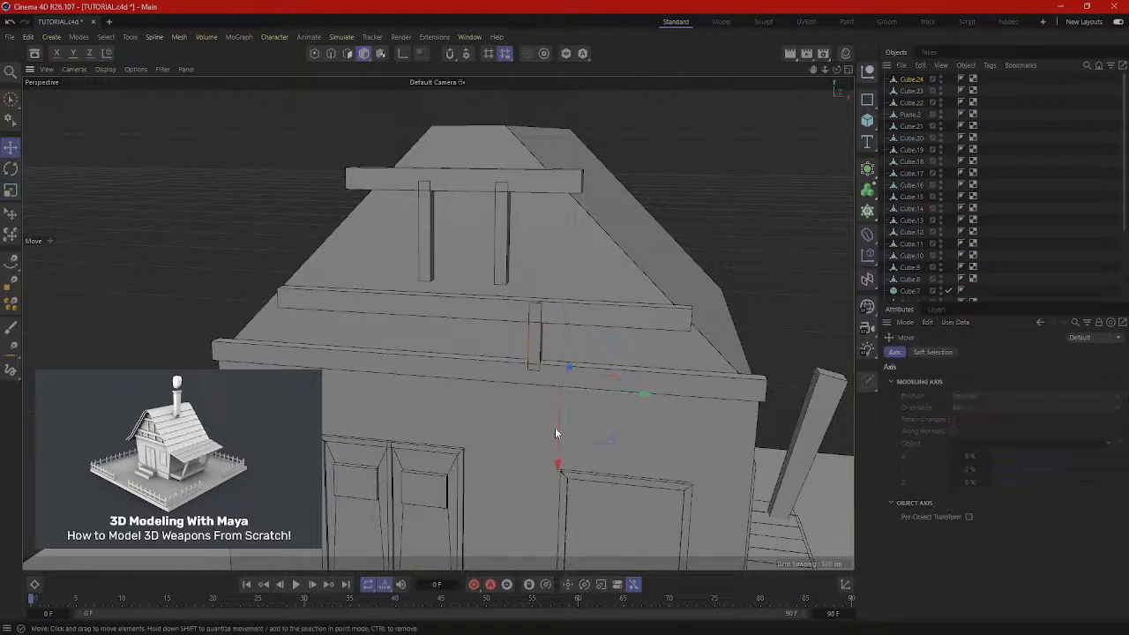
ctrl+drag(628, 399, 852, 427)
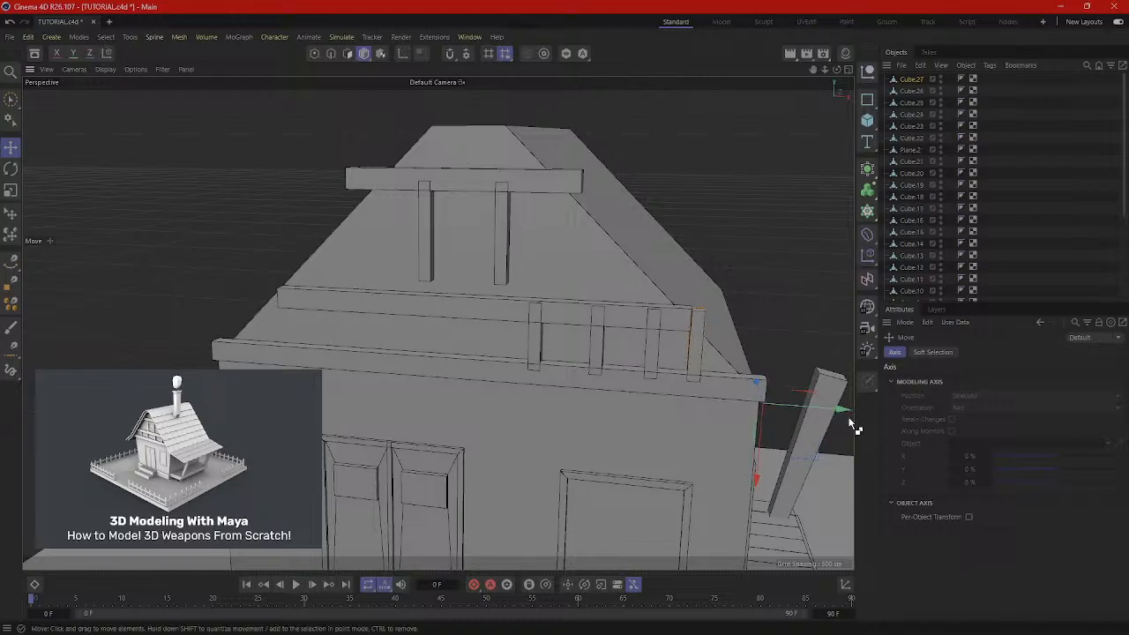
click(535, 352)
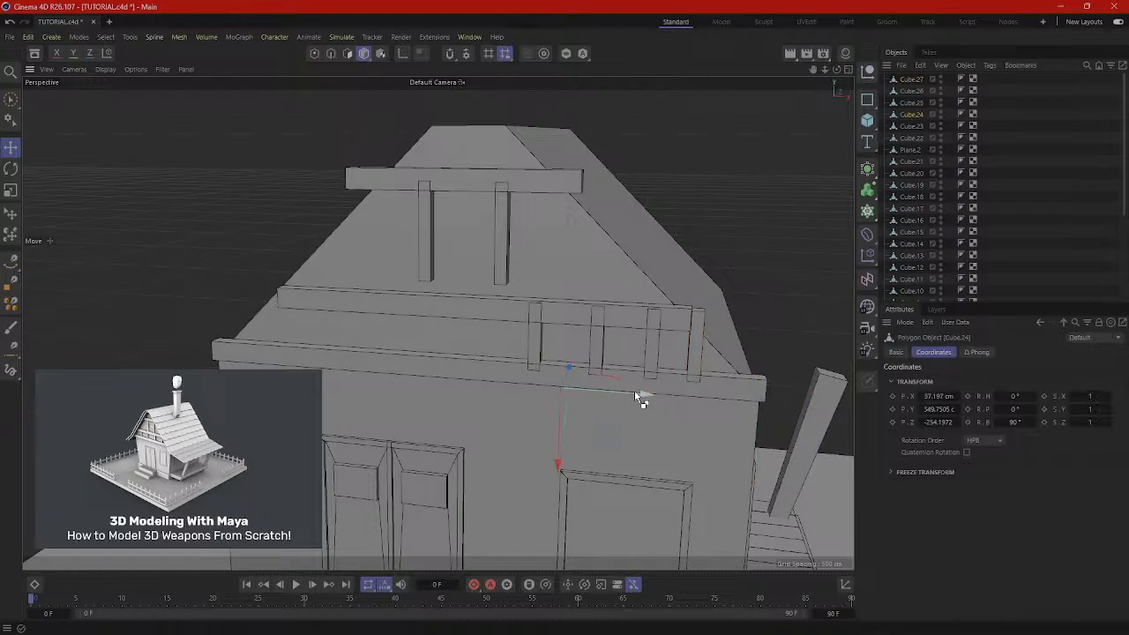
ctrl+drag(636, 394, 321, 381)
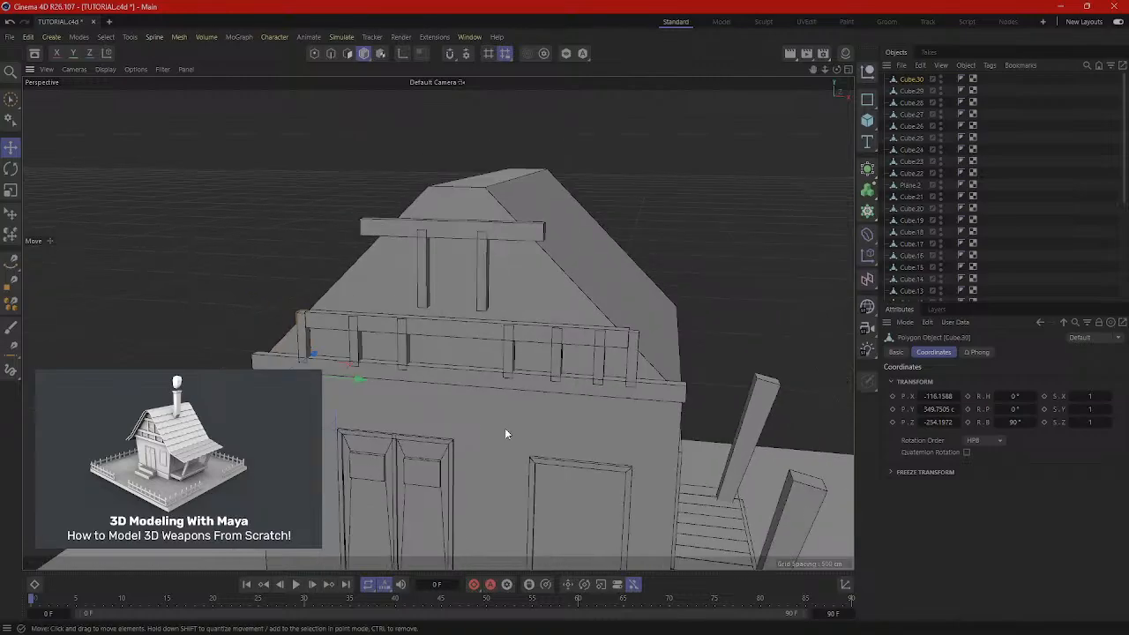
Lower the two upper struts together and scale them taller so they span between the top and middle gable beams.
alt+drag(504, 433, 522, 386)
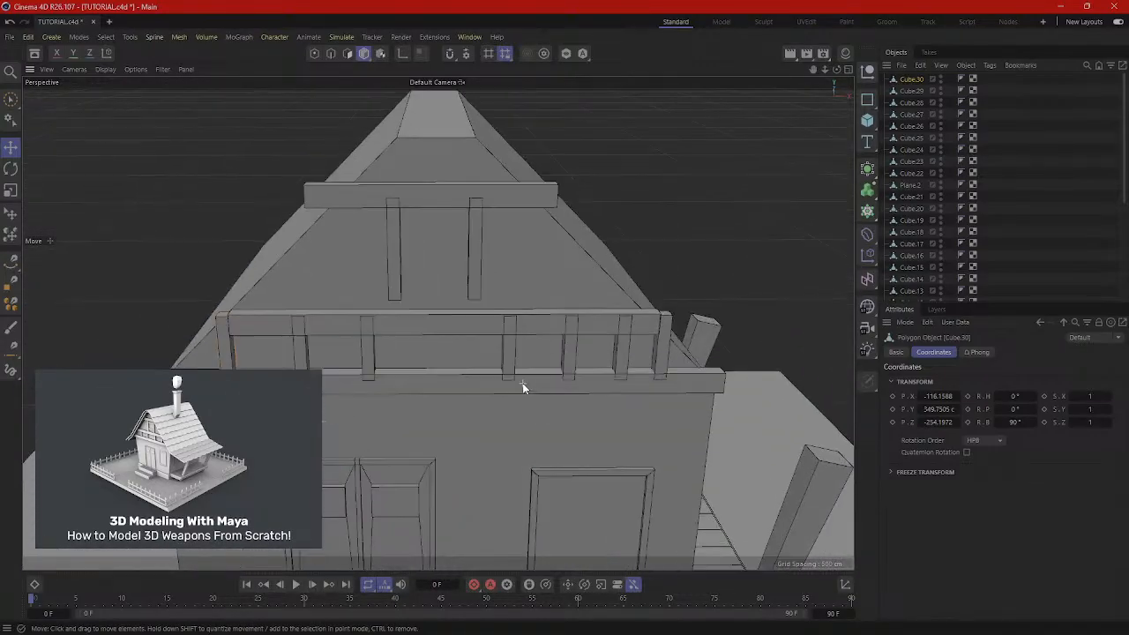
click(477, 280)
mouse_move(479, 282)
alt+mouse_down()
mouse_move(513, 311)
mouse_move(485, 264)
alt+mouse_up()
shift+click(398, 281)
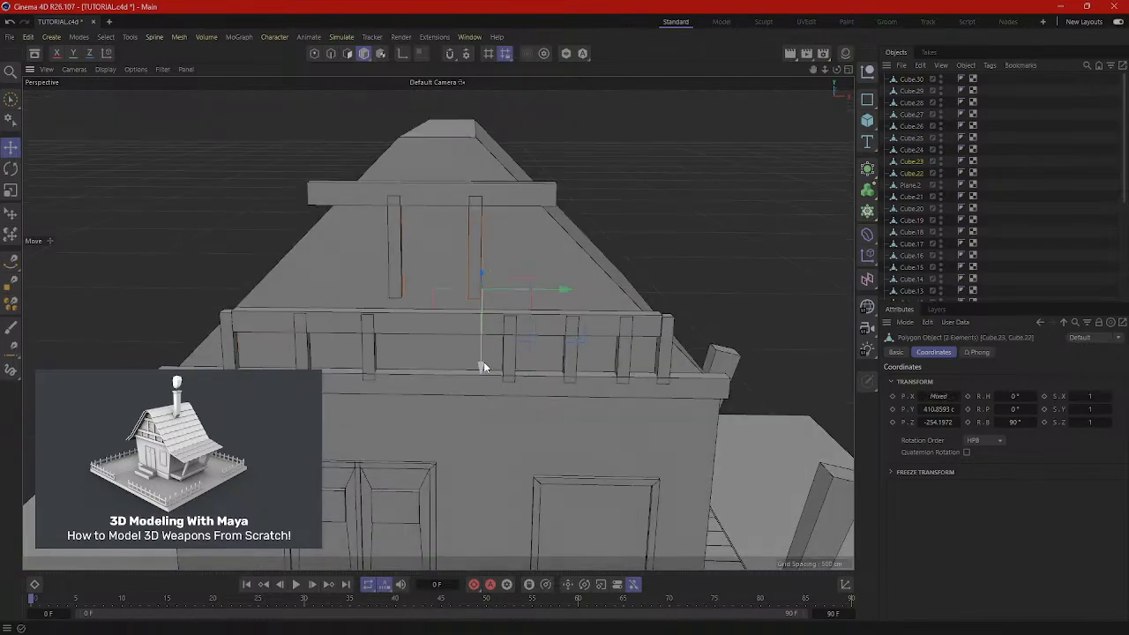
drag(482, 367, 483, 377)
key(t)
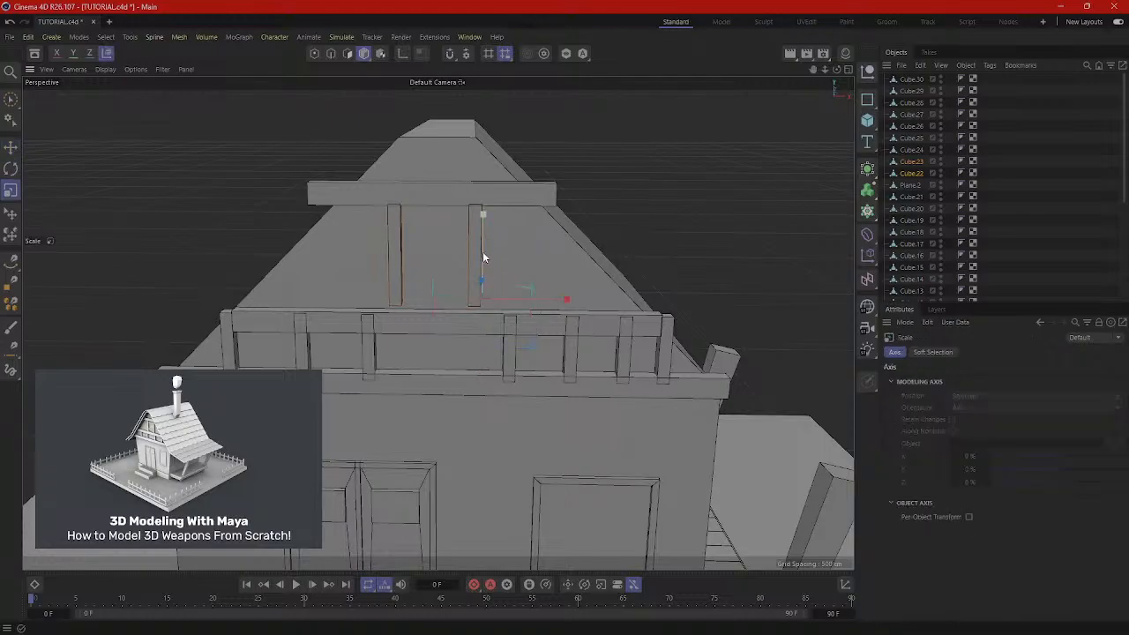
drag(482, 216, 484, 203)
key(e)
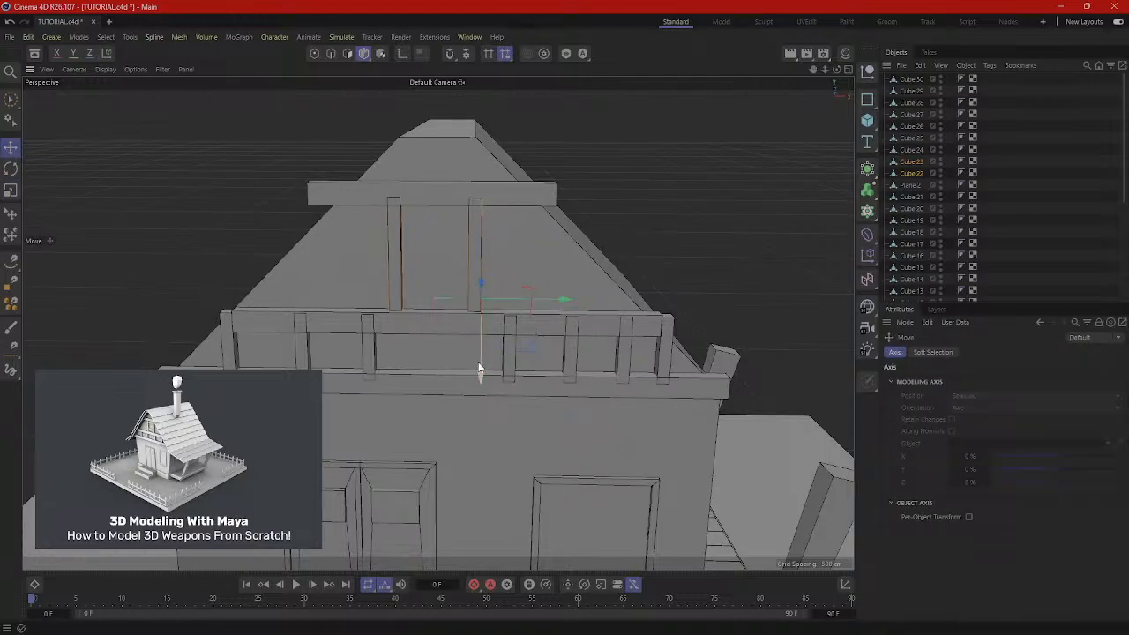
drag(481, 381, 481, 384)
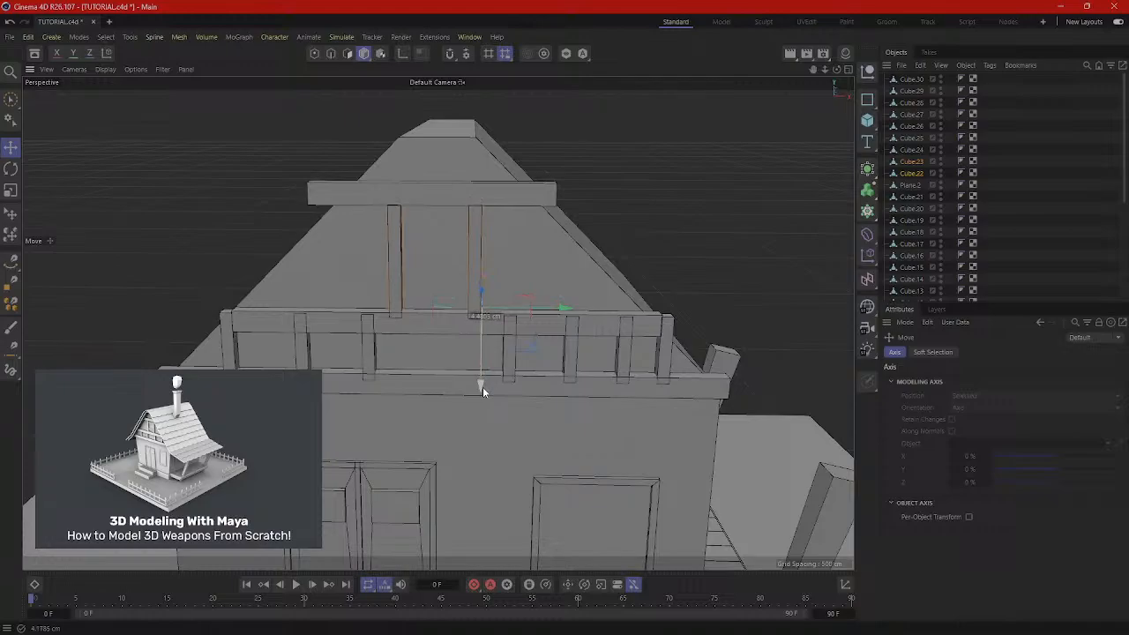
drag(482, 388, 483, 386)
click(674, 255)
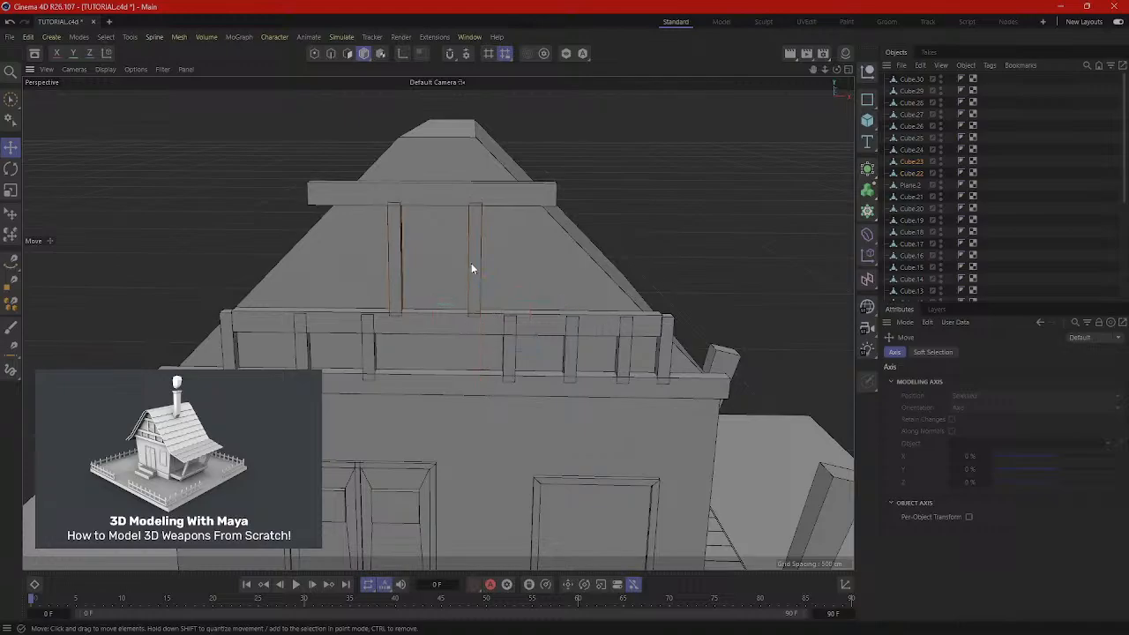
Duplicate the short strut nearest the center sideways into the gap beside it and rotate the copy to horizontal.
click(511, 357)
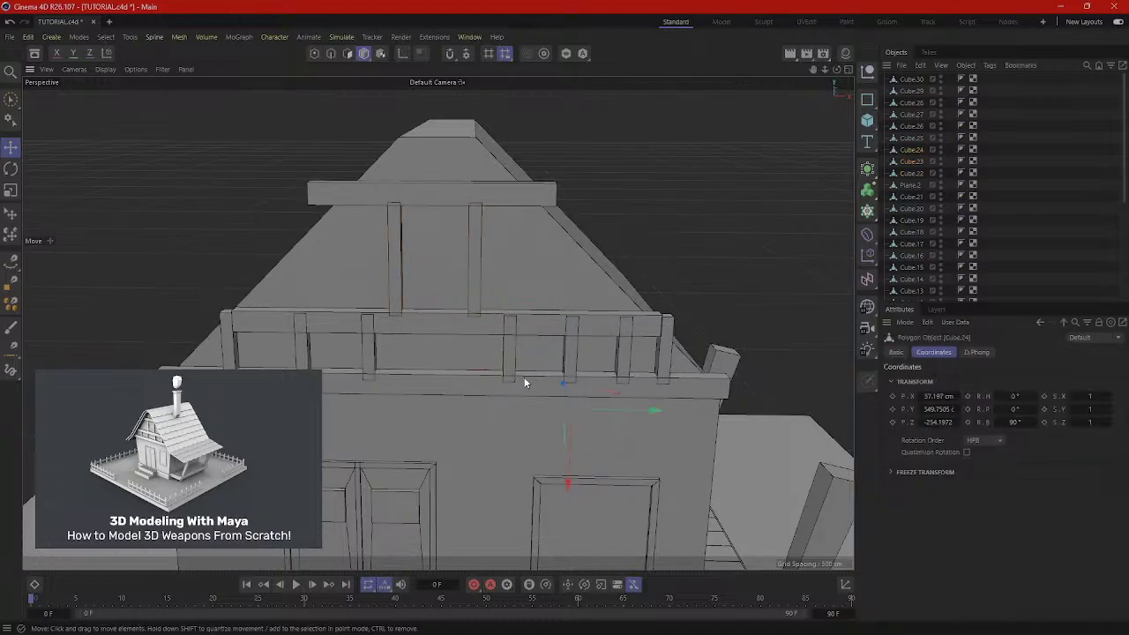
ctrl+drag(610, 418, 485, 418)
key(r)
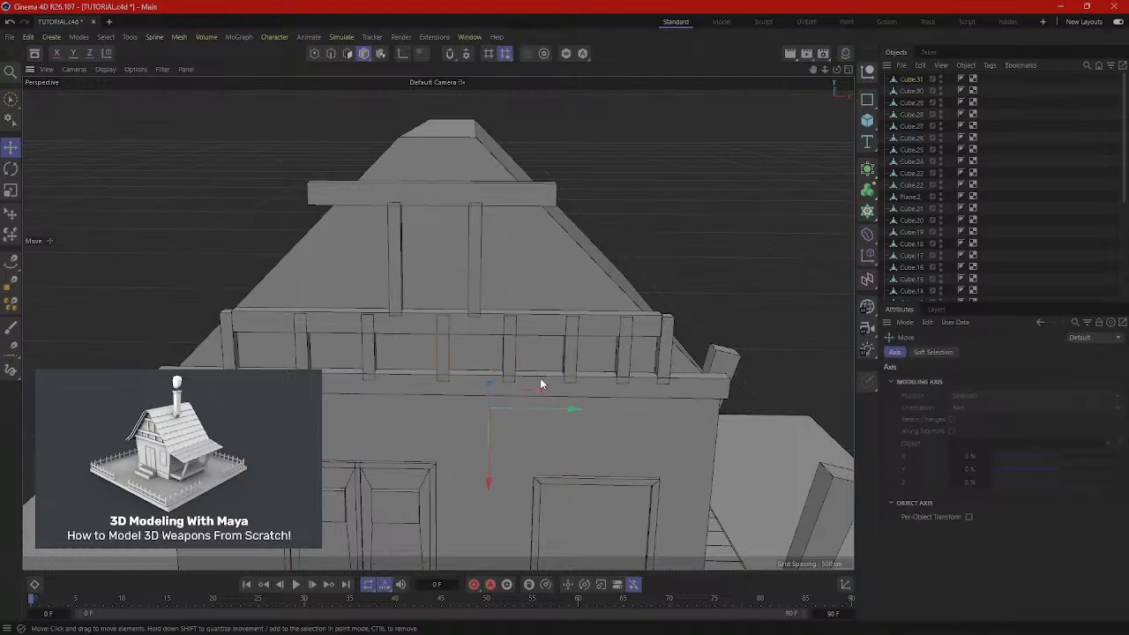
drag(508, 365, 547, 429)
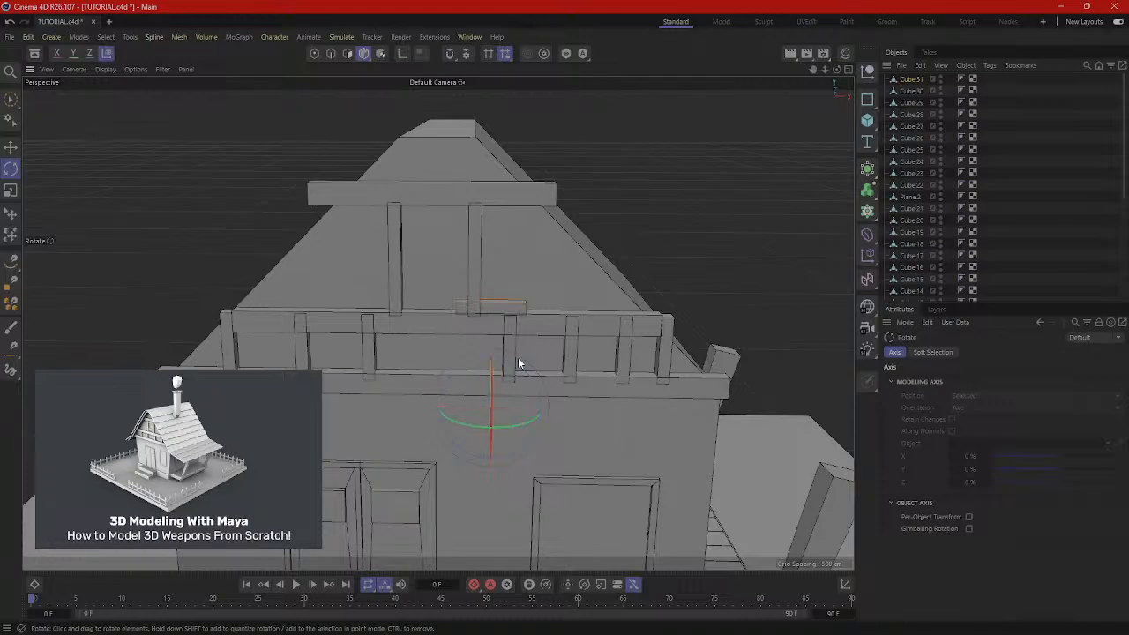
Position the horizontal piece between the two upper struts near the top beam, and duplicate it downward as a lower crosspiece.
key(e)
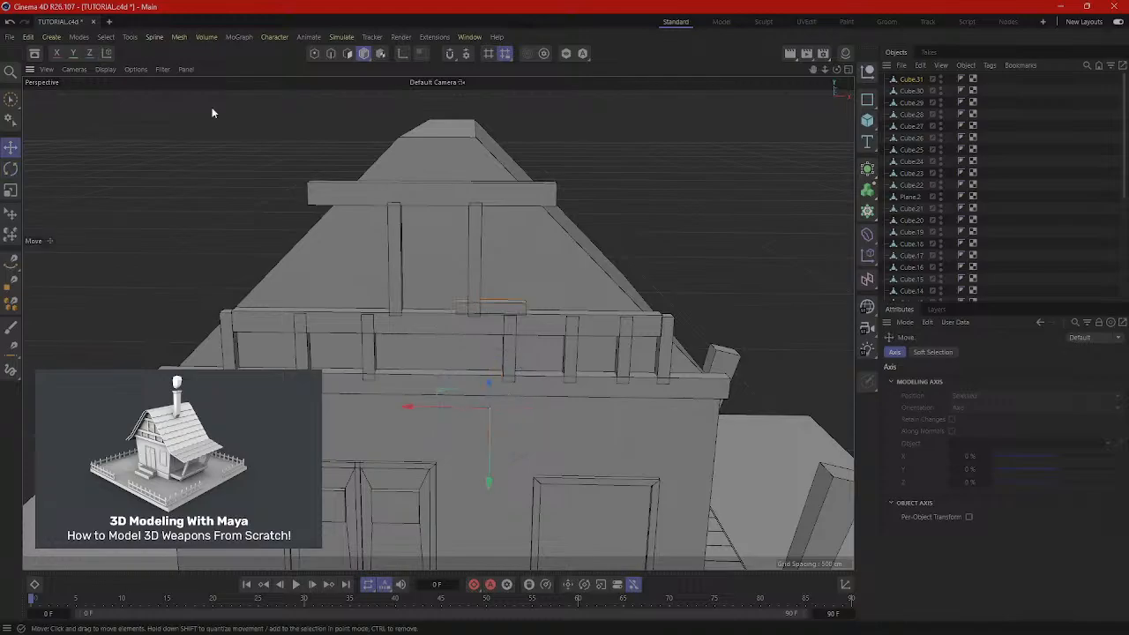
click(107, 53)
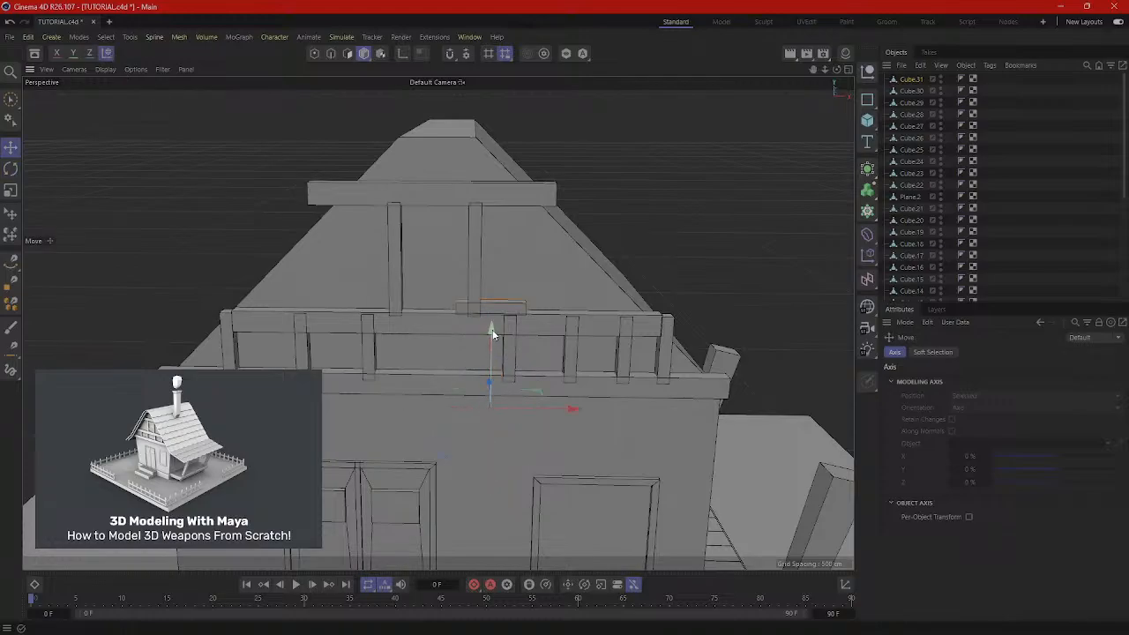
mouse_move(491, 335)
mouse_down()
mouse_move(491, 263)
mouse_move(502, 258)
mouse_move(499, 338)
mouse_up()
drag(430, 251, 427, 299)
Select the main house body and add a Subdivision Surface object to the scene.
alt+drag(519, 290, 467, 318)
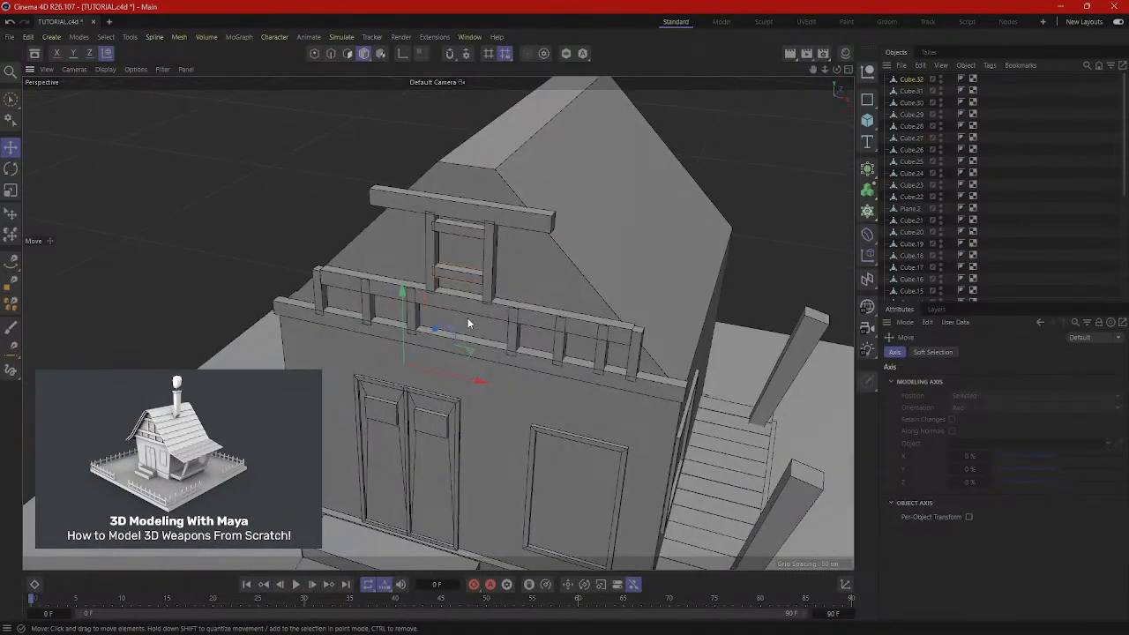
scroll(467, 319, down, 3)
scroll(467, 318, down, 2)
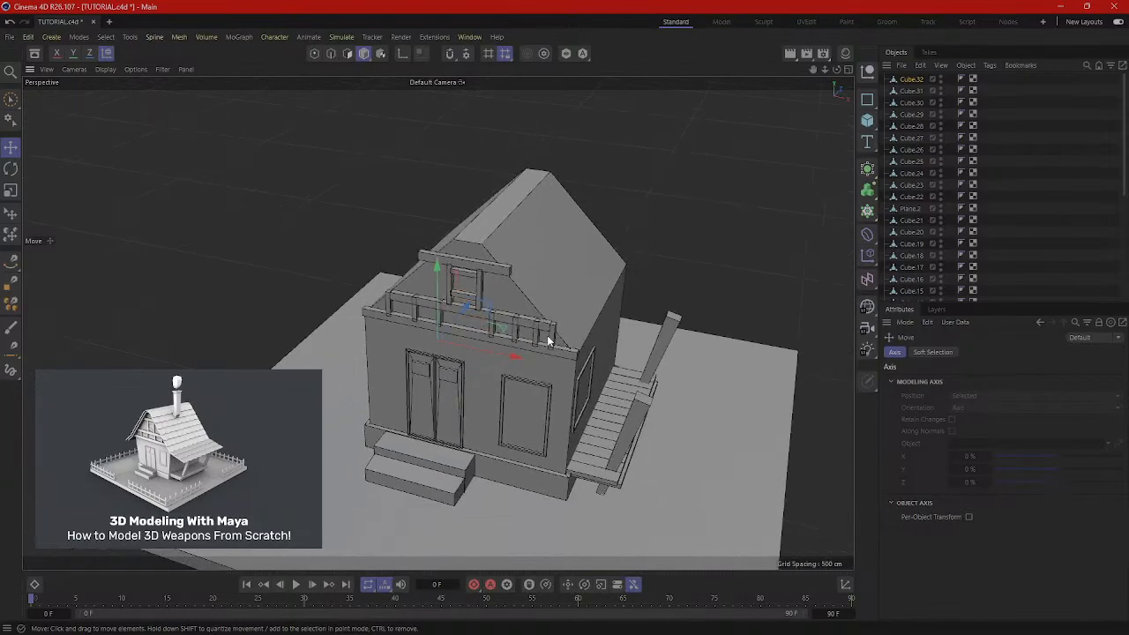
scroll(580, 328, up, 2)
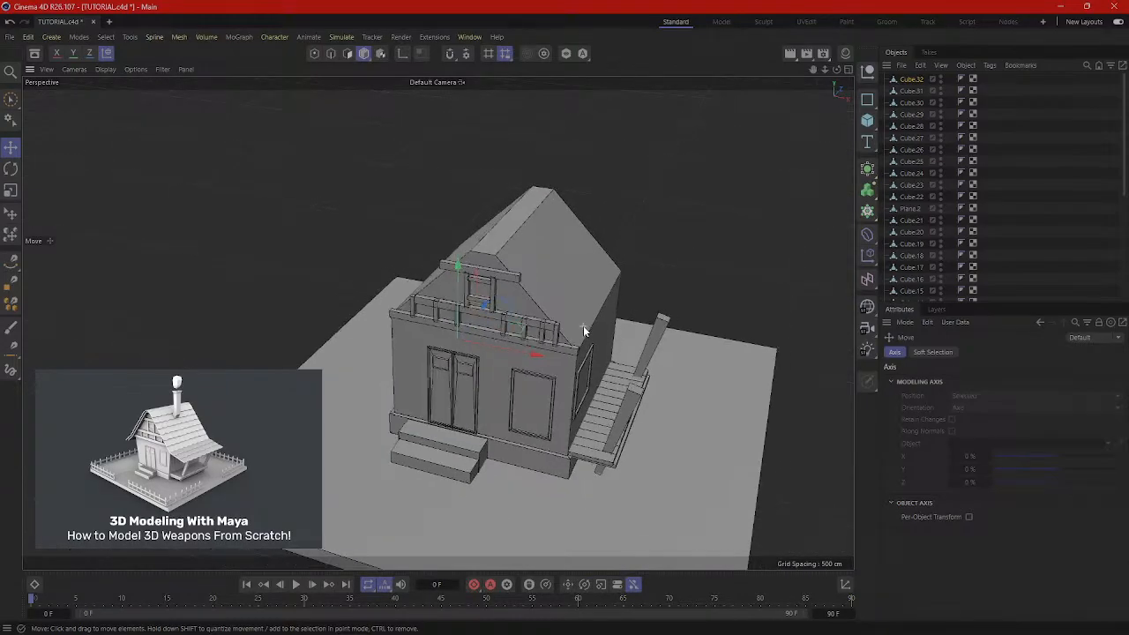
alt+drag(583, 325, 541, 340)
scroll(484, 294, up, 3)
click(573, 284)
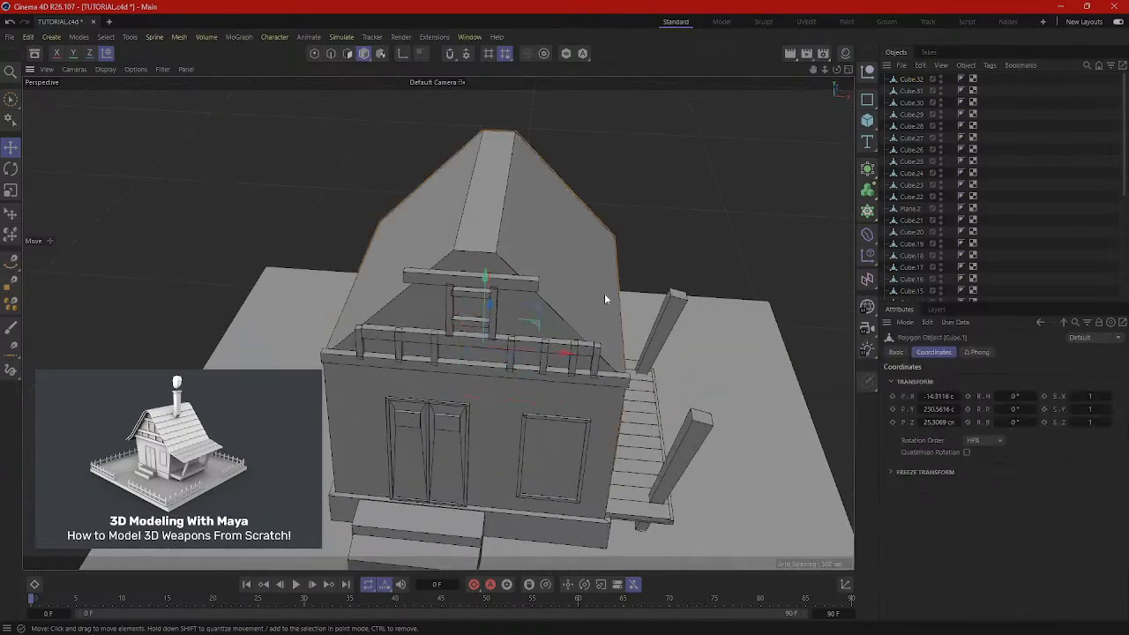
alt+drag(604, 293, 667, 276)
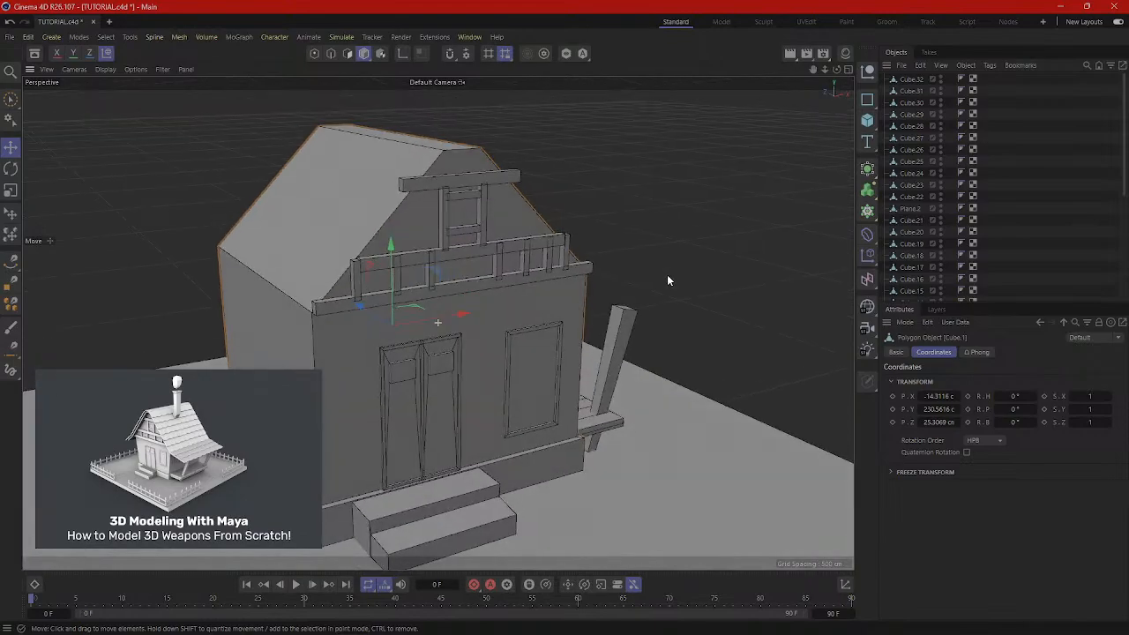
drag(870, 171, 902, 182)
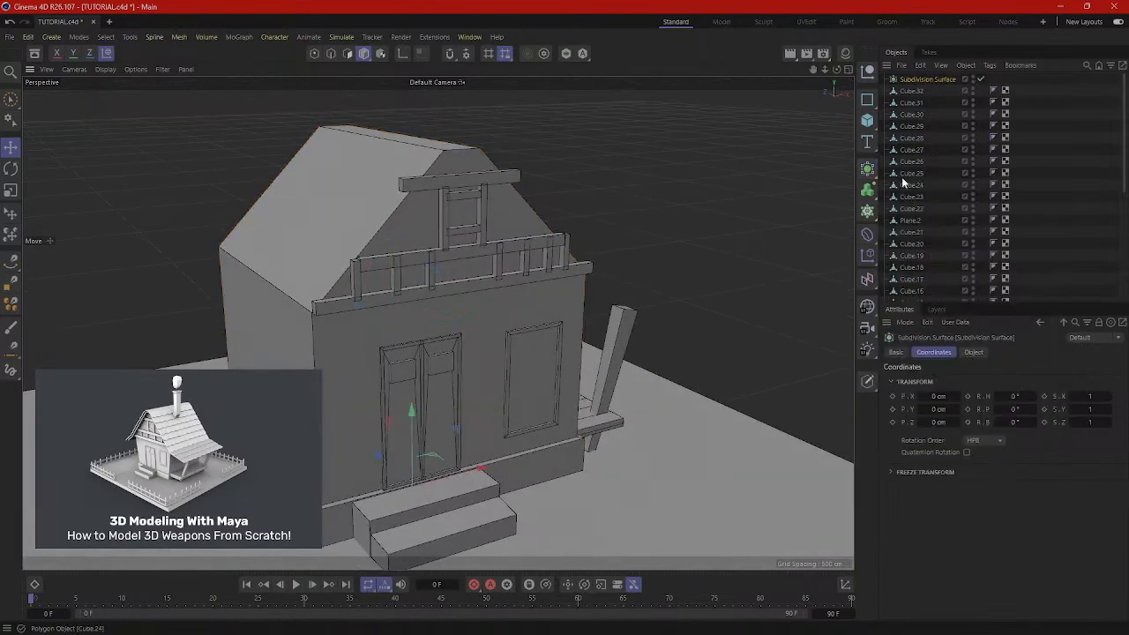
Find the house body in the object list and rename it "house base".
click(364, 54)
click(346, 377)
scroll(924, 267, down, 5)
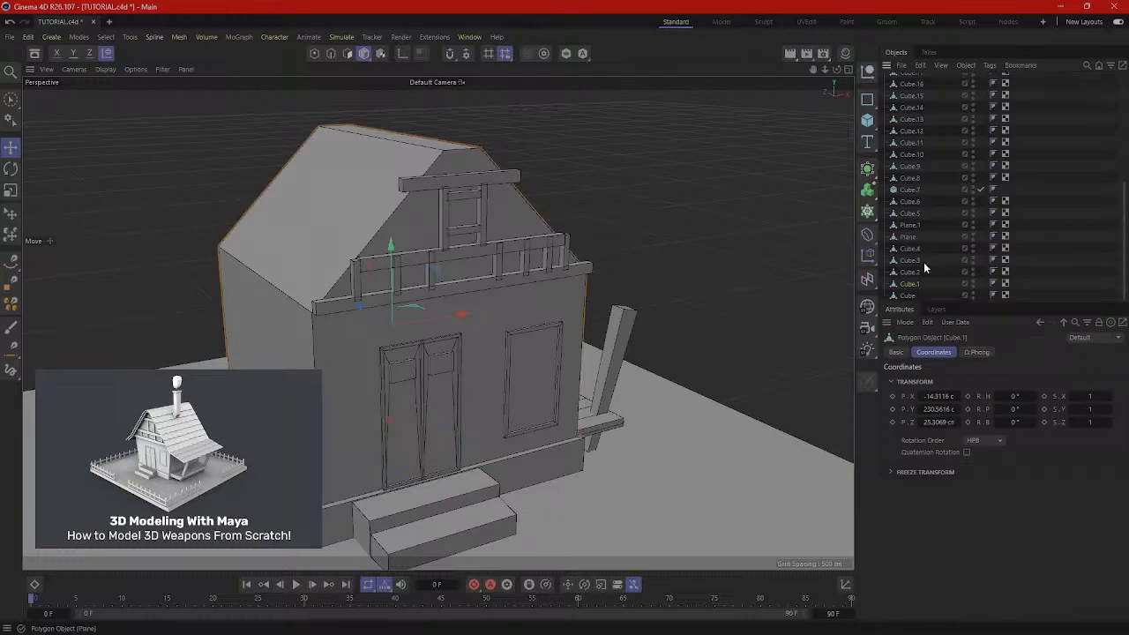
double_click(909, 285)
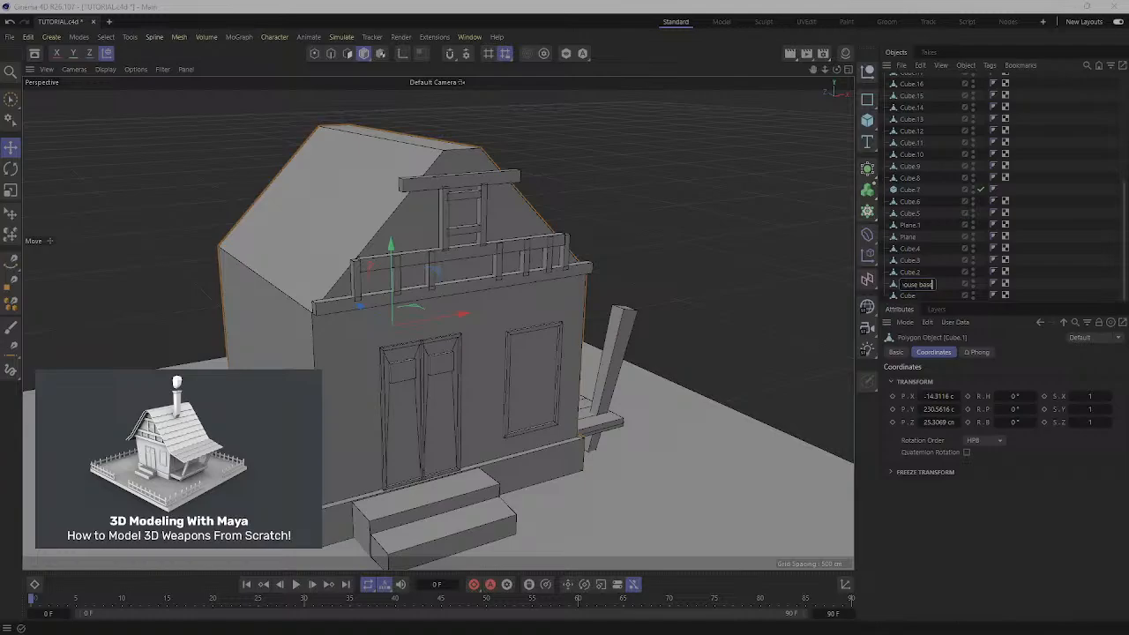
click(1014, 351)
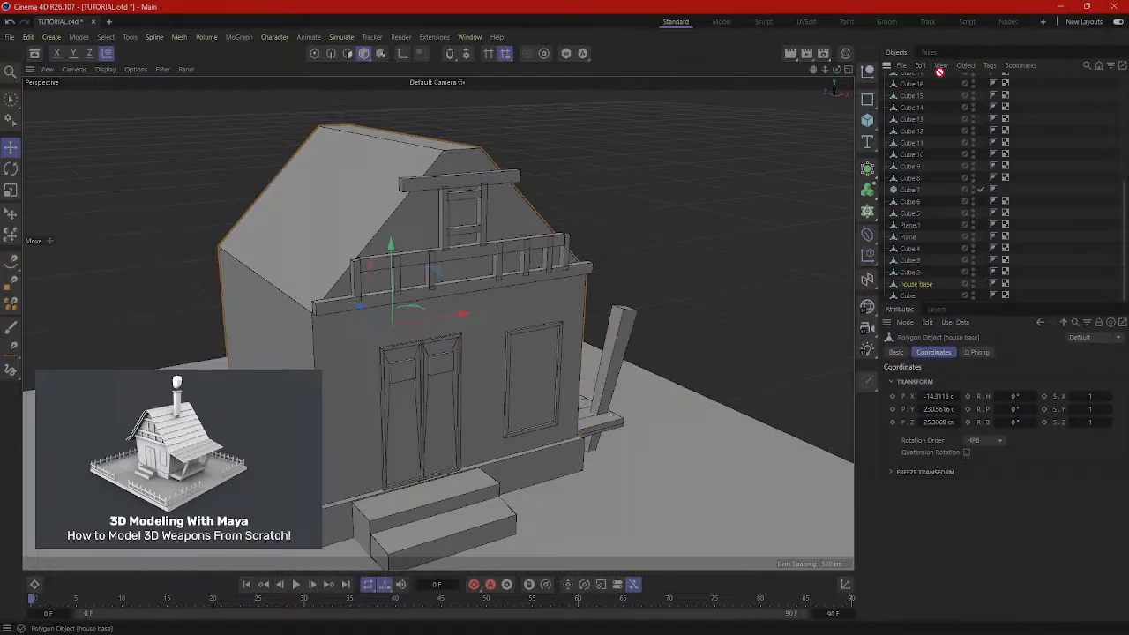
Move house base up the object list and make it a child of the Subdivision Surface.
drag(939, 73, 915, 94)
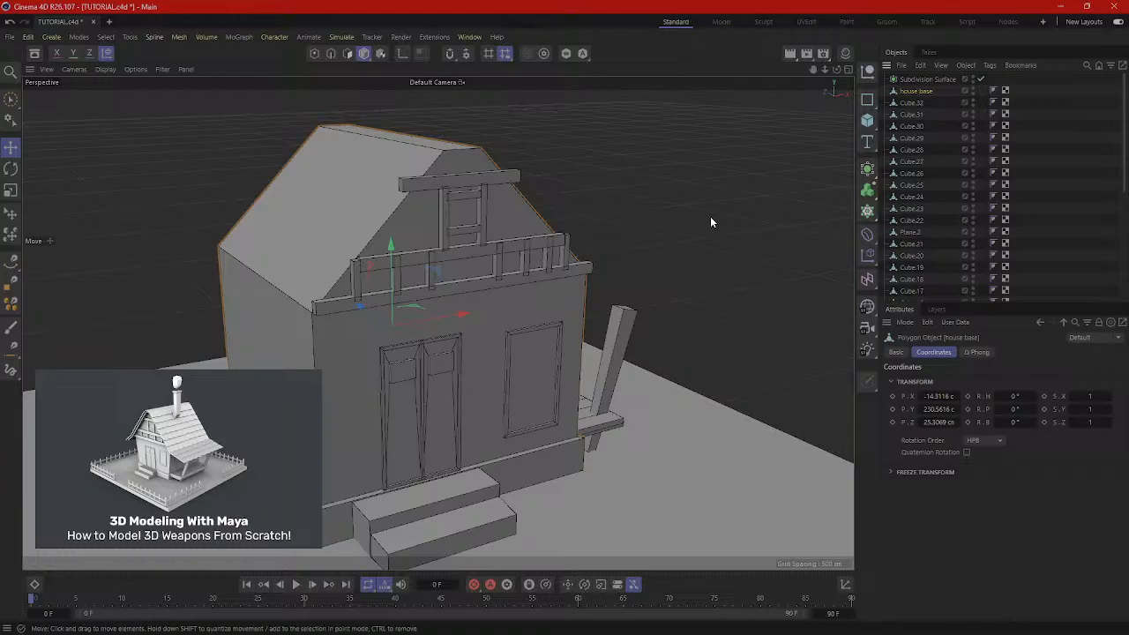
click(866, 170)
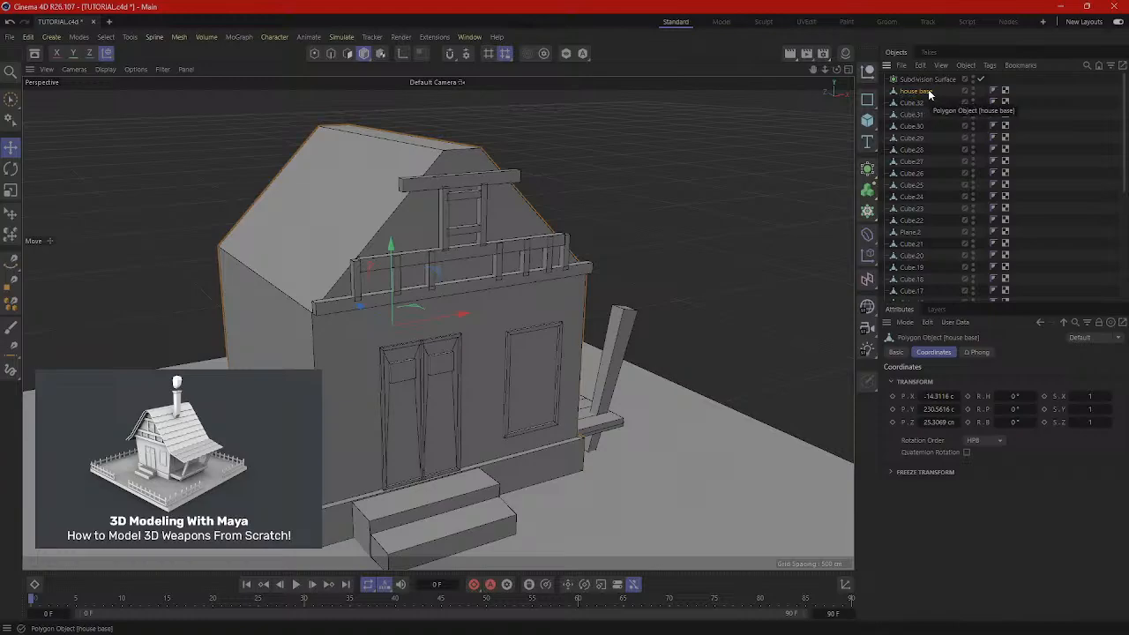
drag(927, 79, 929, 82)
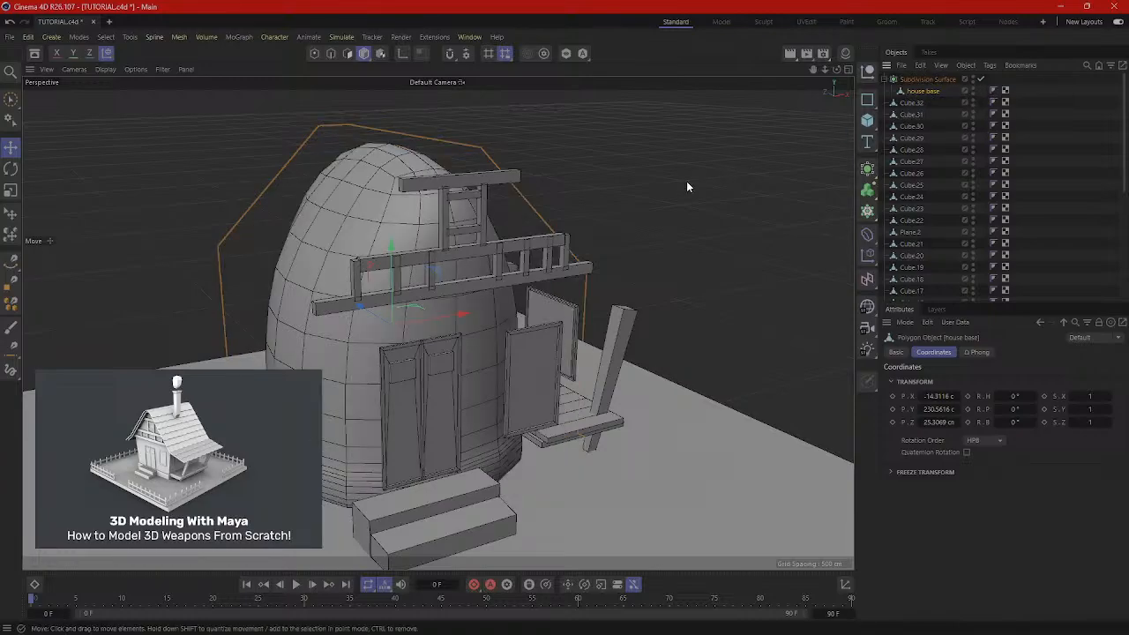
Inspect the smoothed house base up close and hide the Subdivision Surface in the viewport.
scroll(495, 228, up, 1)
scroll(521, 212, up, 3)
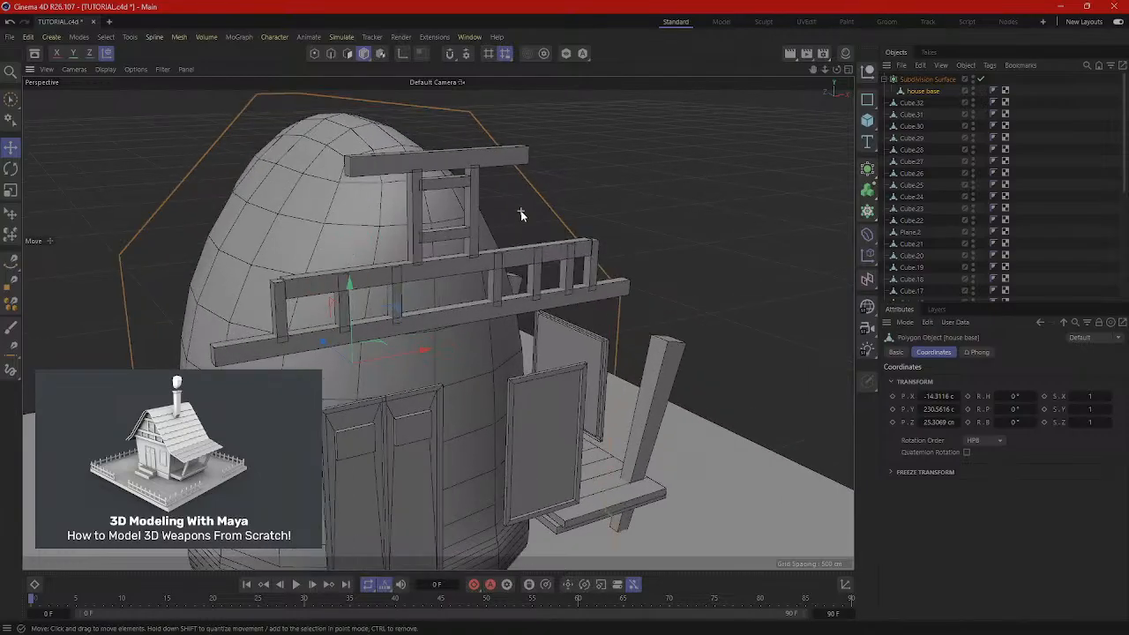
mouse_move(521, 212)
alt+mouse_down()
mouse_move(400, 202)
mouse_move(498, 261)
mouse_move(512, 231)
mouse_move(540, 220)
alt+mouse_up()
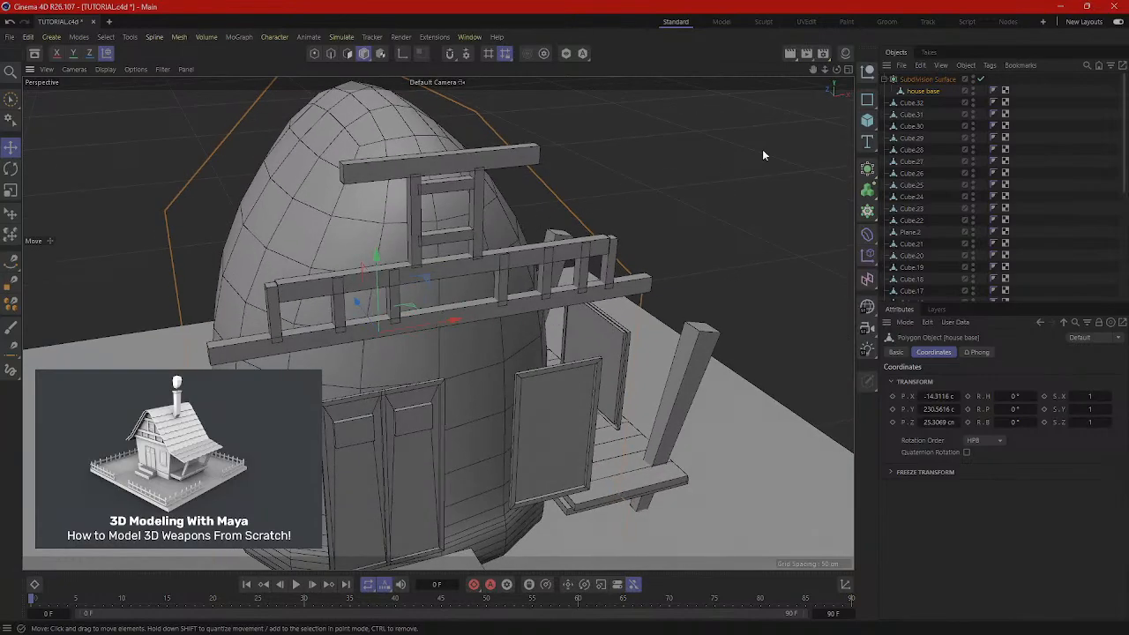
click(978, 79)
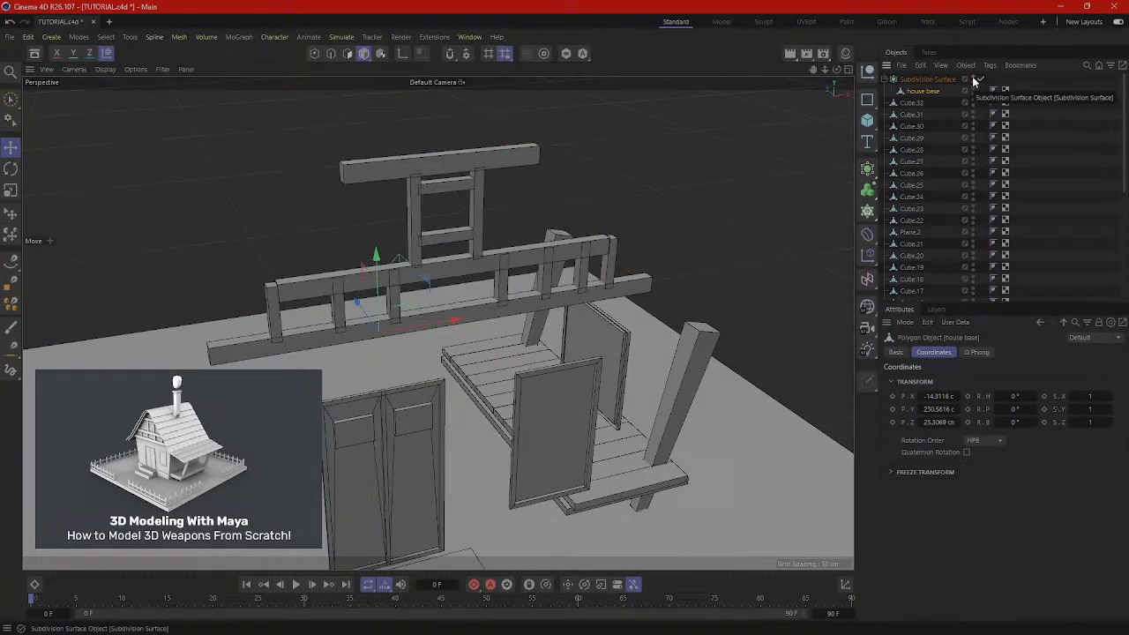
Show the smoothed house base again, then disable the Subdivision Surface generator to reveal the original geometry.
click(976, 80)
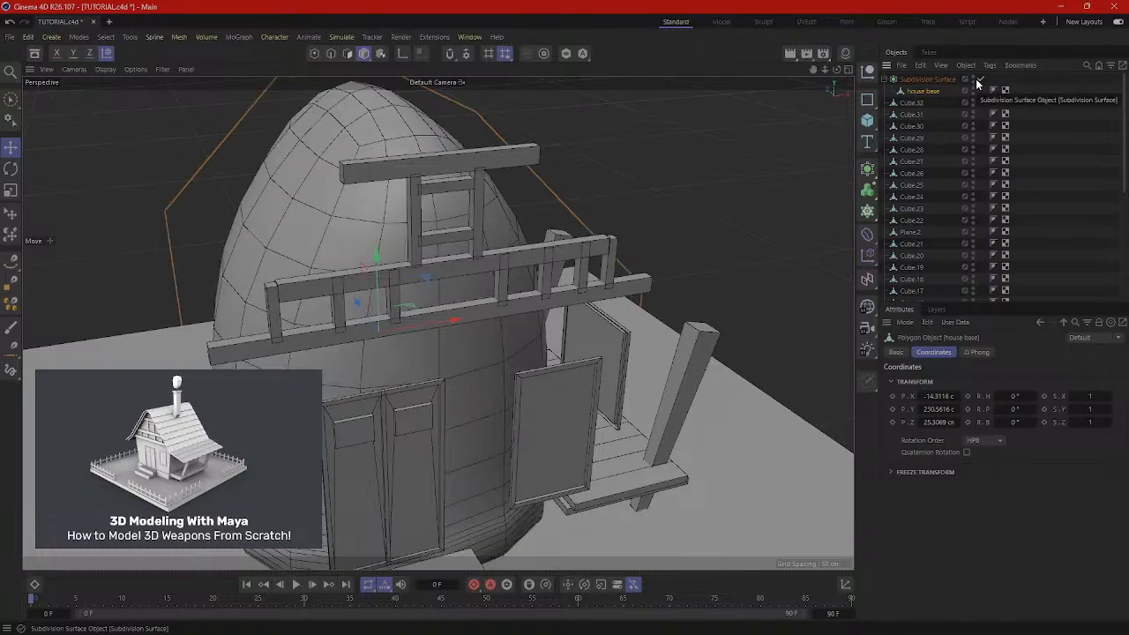
click(979, 79)
alt+drag(663, 252, 702, 249)
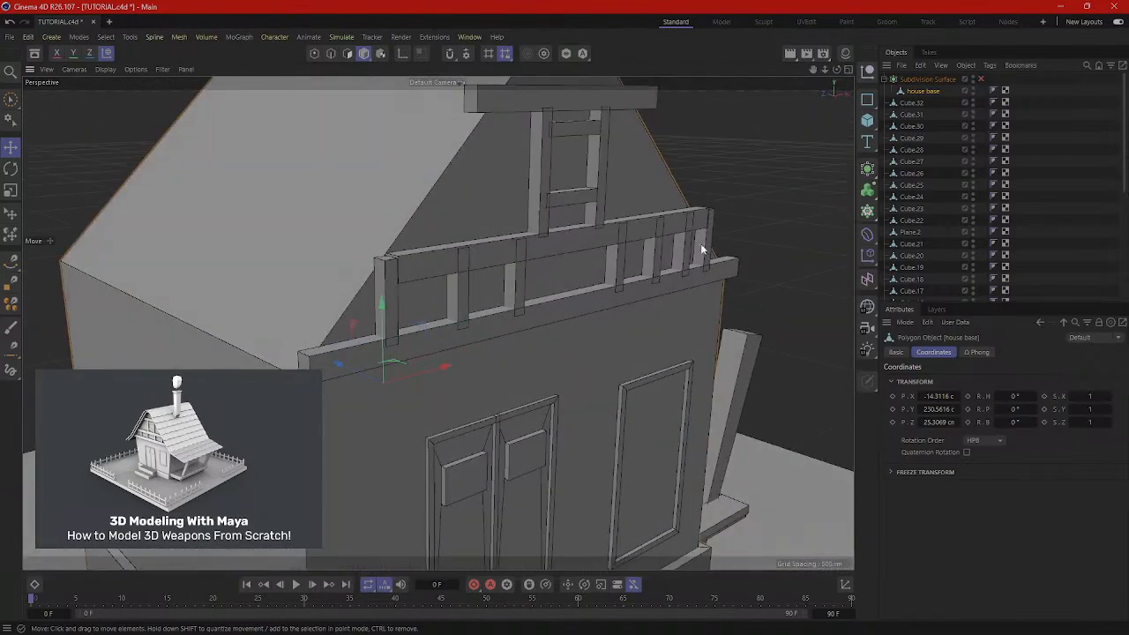
In edge mode, use Loop/Path Cut to add two edge loops to the house base close to the eaves.
right_click(763, 143)
click(705, 194)
click(334, 58)
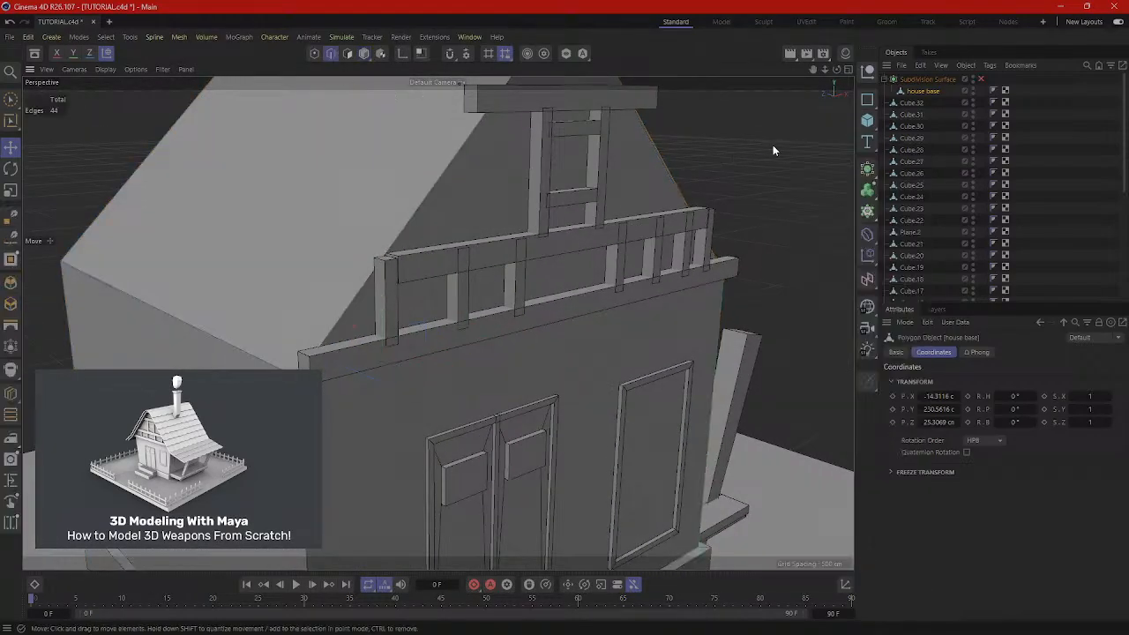
right_click(775, 144)
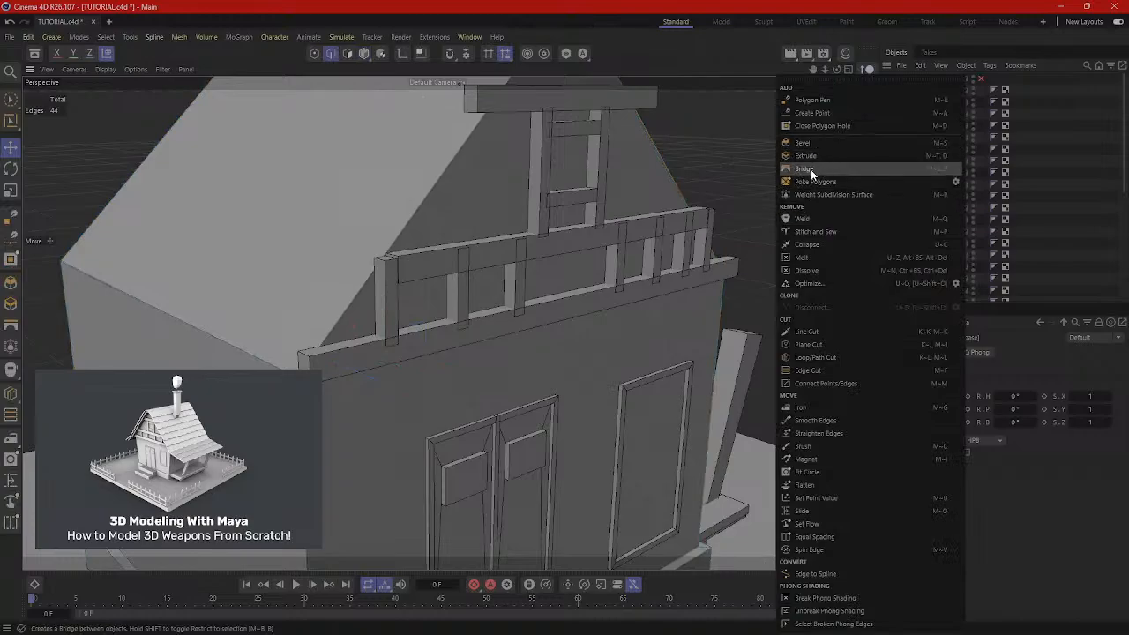
click(809, 358)
click(307, 376)
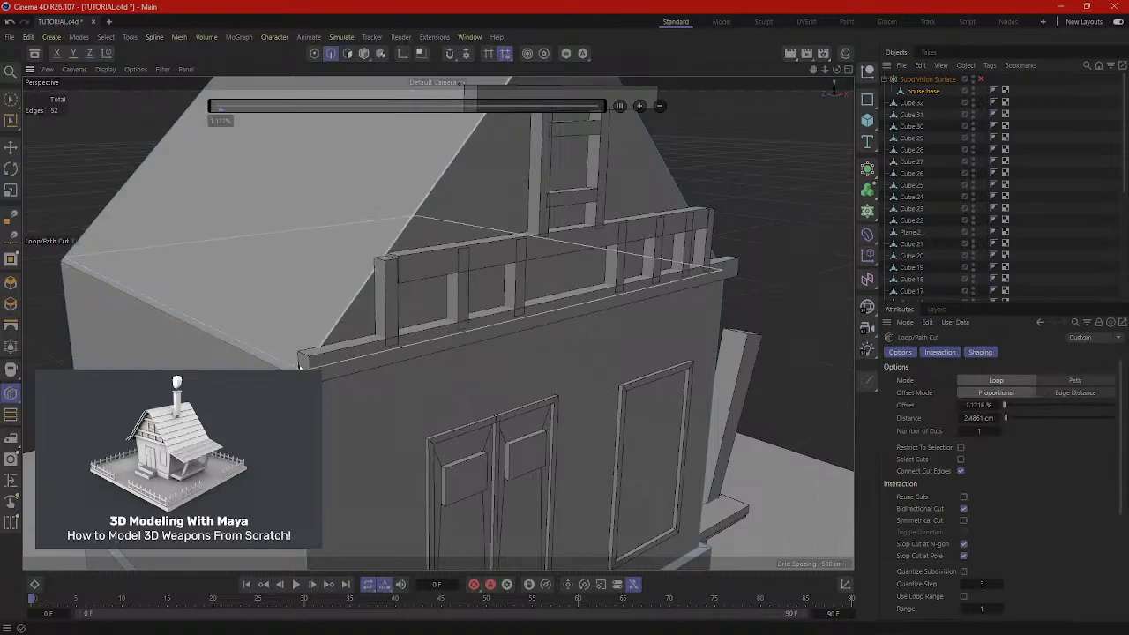
click(310, 356)
Cut edge loops in the house base beside the flat roof ridge and close to the front and rear gable ends.
alt+middle_drag(423, 248, 389, 451)
click(480, 231)
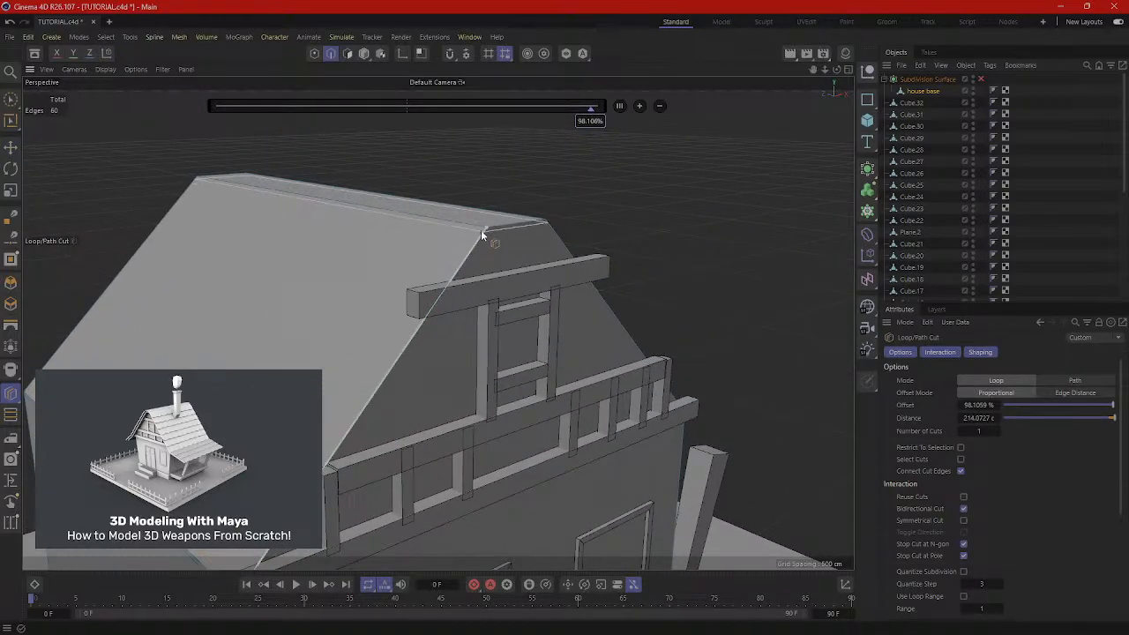
mouse_move(480, 229)
alt+mouse_down()
mouse_move(501, 273)
mouse_move(484, 207)
alt+mouse_up()
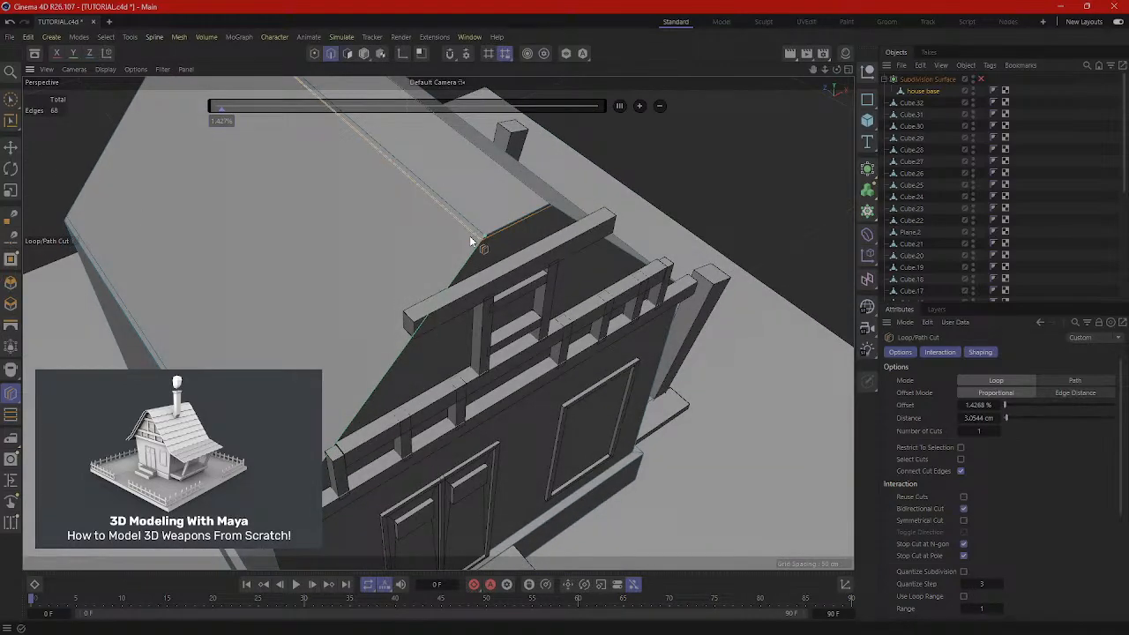
alt+drag(441, 266, 491, 266)
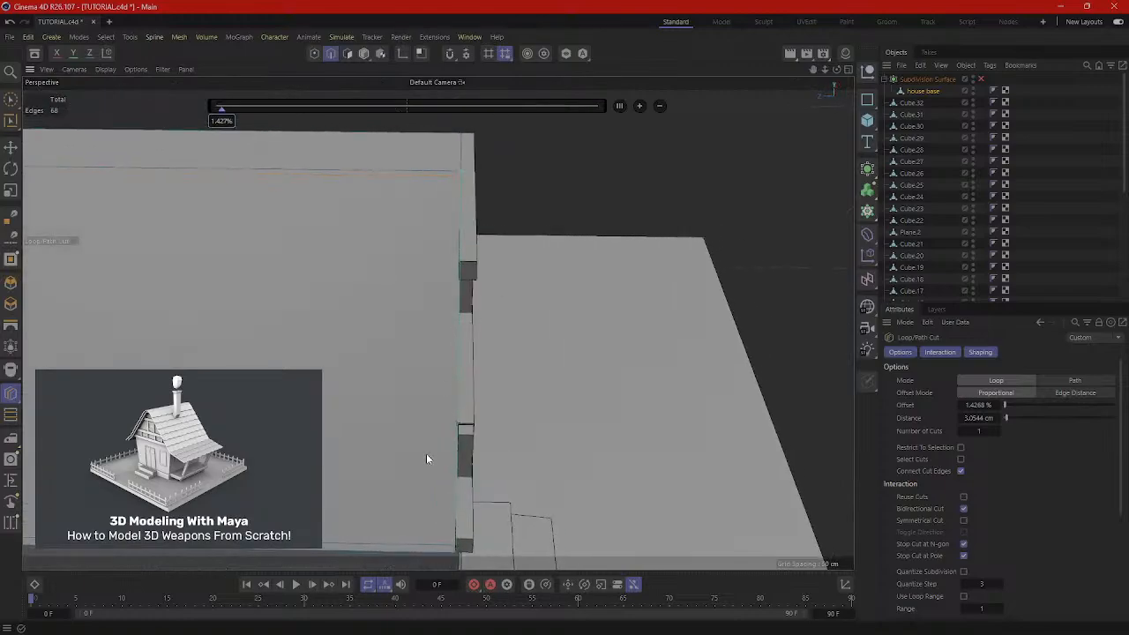
click(452, 541)
alt+drag(452, 541, 405, 359)
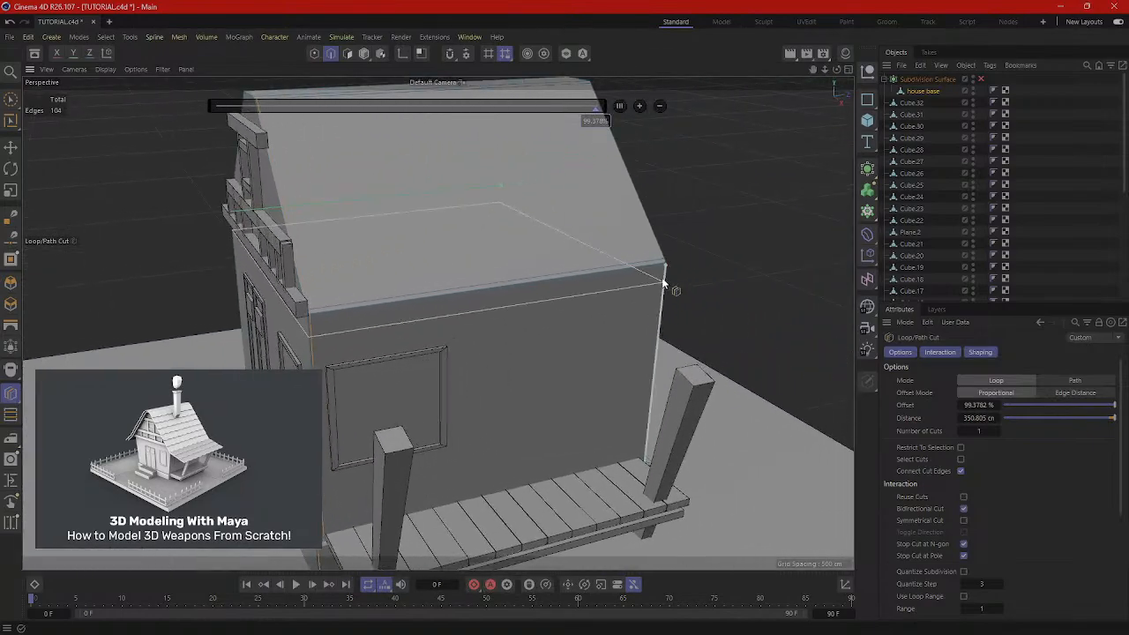
click(662, 258)
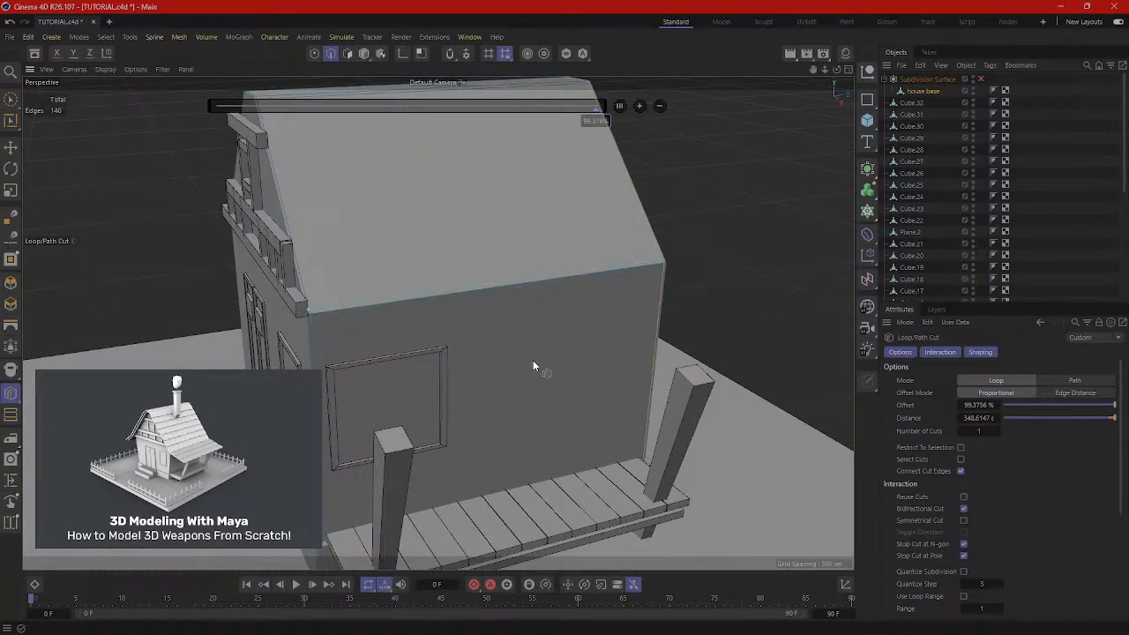
Cut edge loops around the foot of the walls and about 3 cm inside the plinth's upper and lower edges.
alt+drag(533, 362, 534, 335)
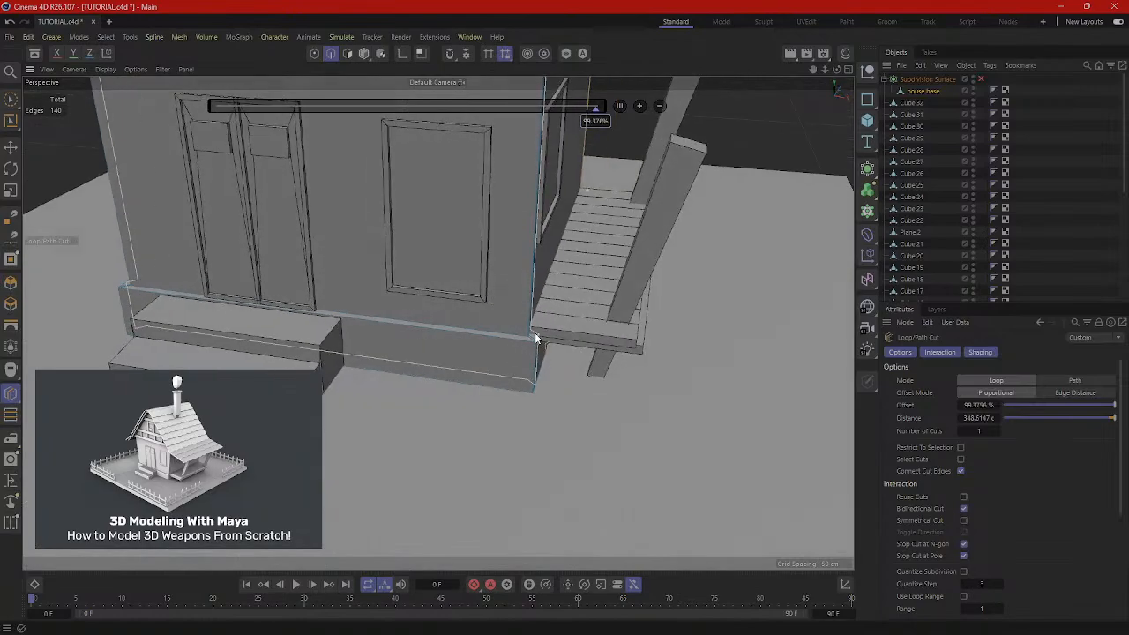
click(535, 335)
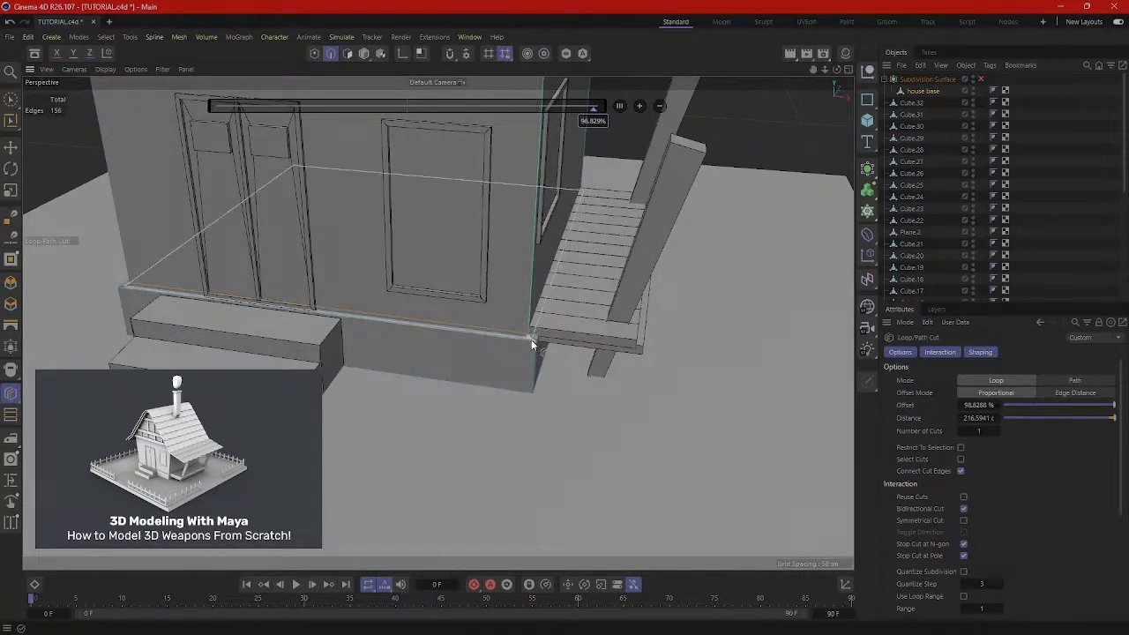
click(531, 339)
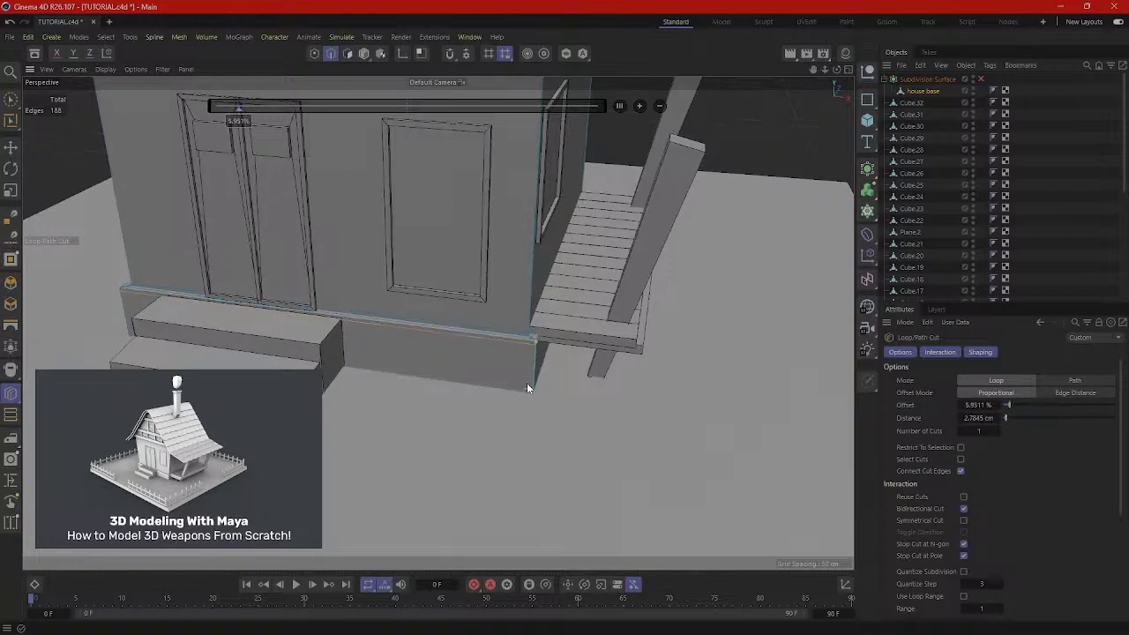
alt+drag(526, 382, 520, 393)
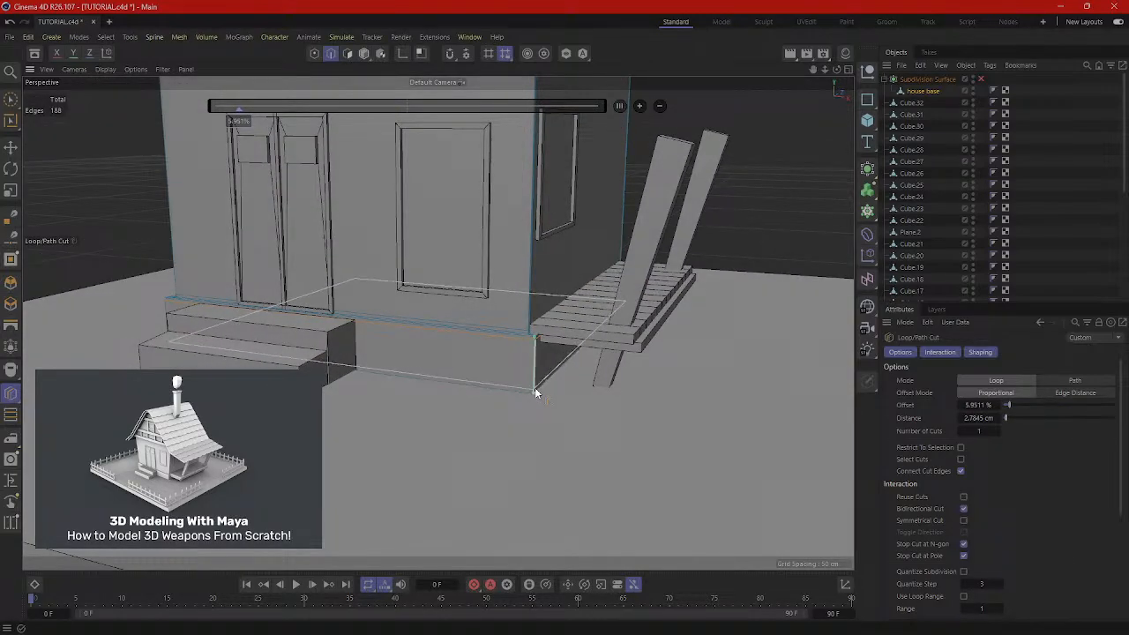
click(535, 392)
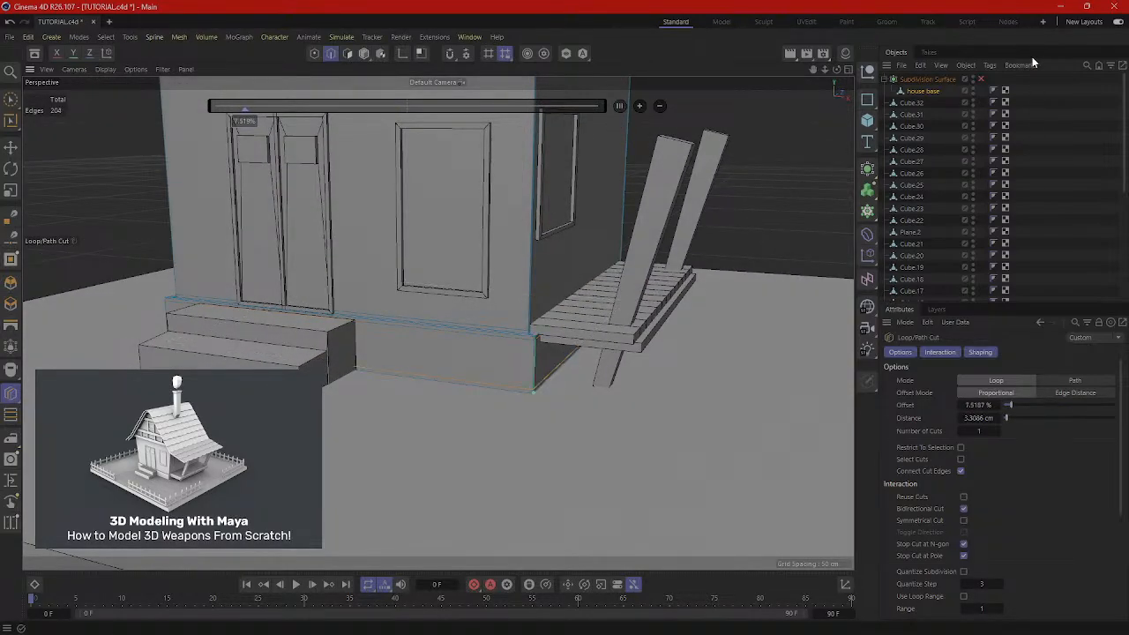
Re-enable the Subdivision Surface and check the roof, wall corners and plinth of the smoothed house base.
click(981, 80)
alt+drag(421, 277, 490, 276)
alt+middle_drag(490, 275, 540, 386)
alt+drag(540, 387, 463, 353)
scroll(463, 351, down, 2)
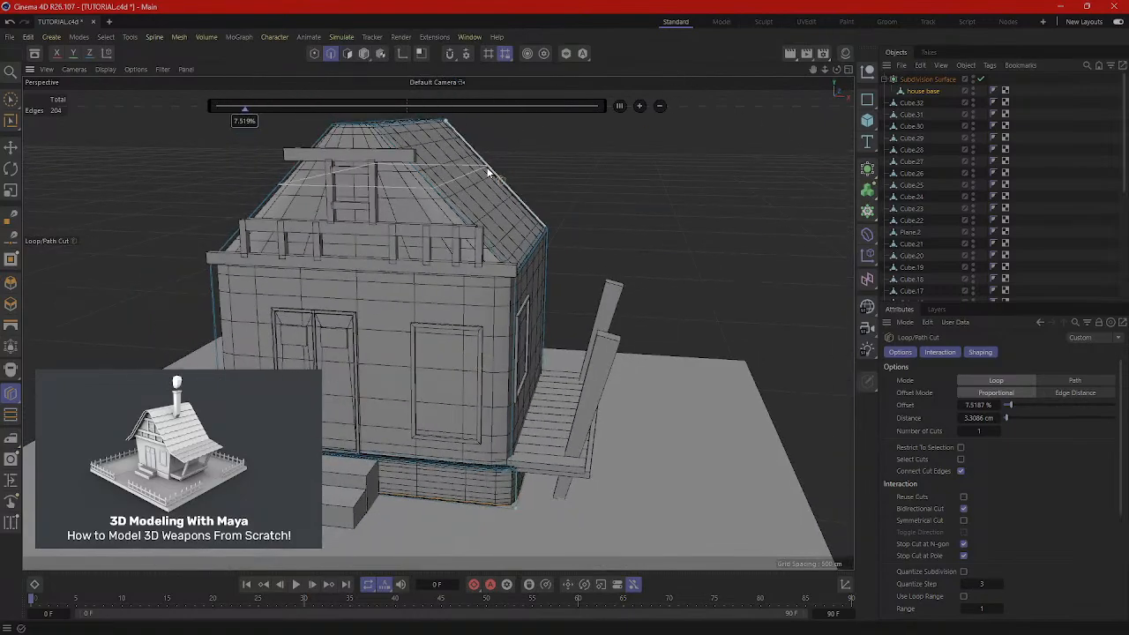
alt+drag(494, 431, 569, 381)
alt+middle_drag(568, 381, 648, 273)
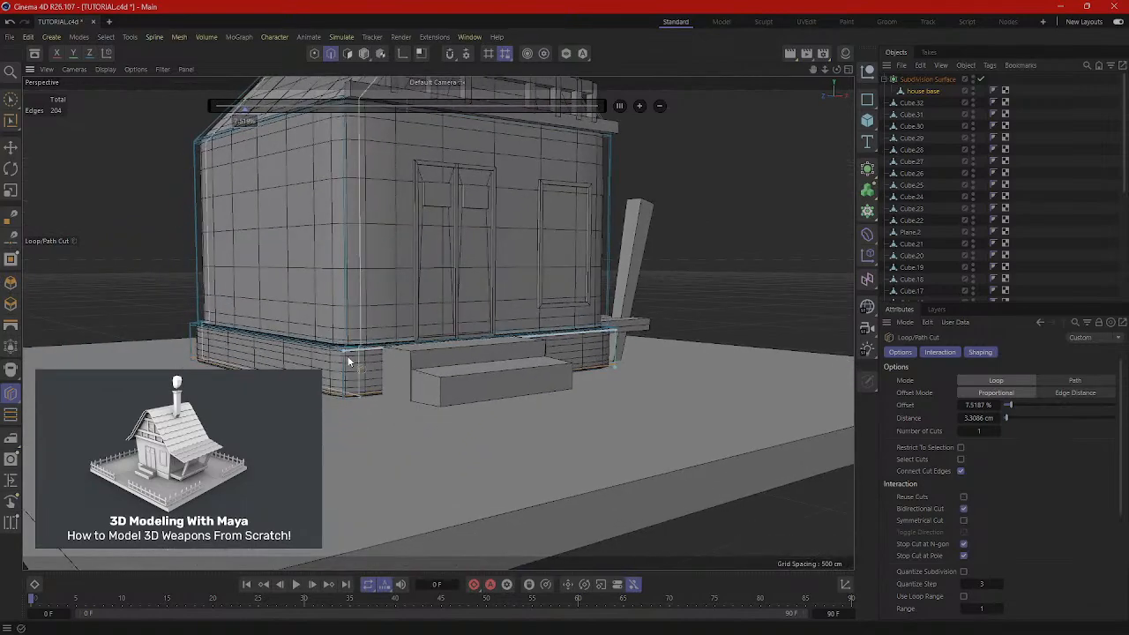
alt+drag(347, 359, 403, 397)
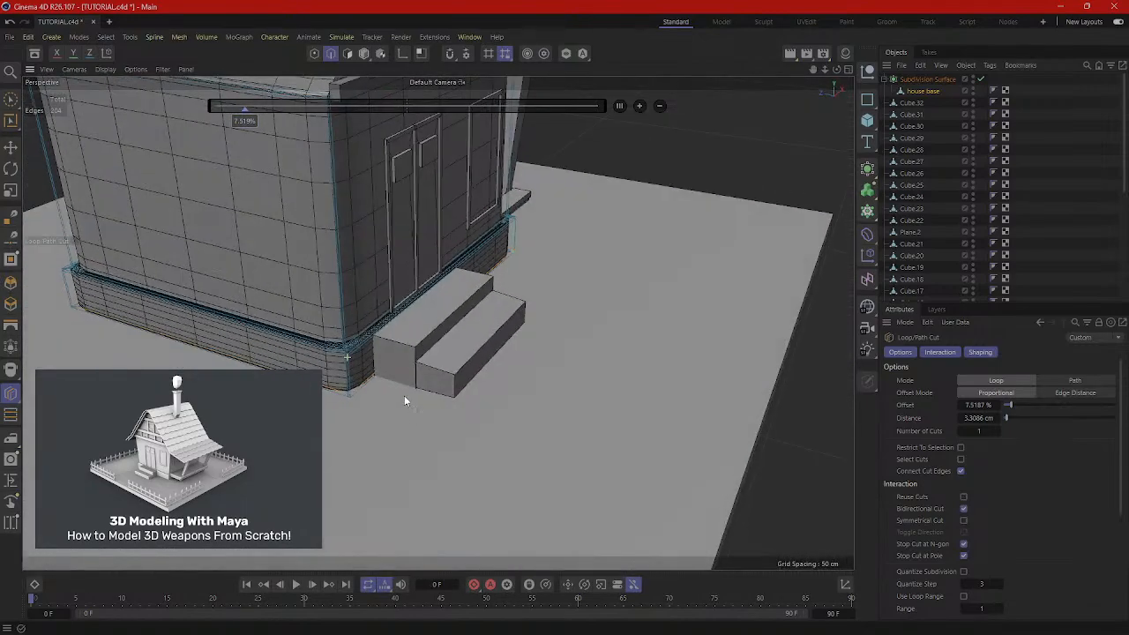
Cut further edge loops close to the side corners of the house base to sharpen its smoothed walls and plinth.
click(339, 358)
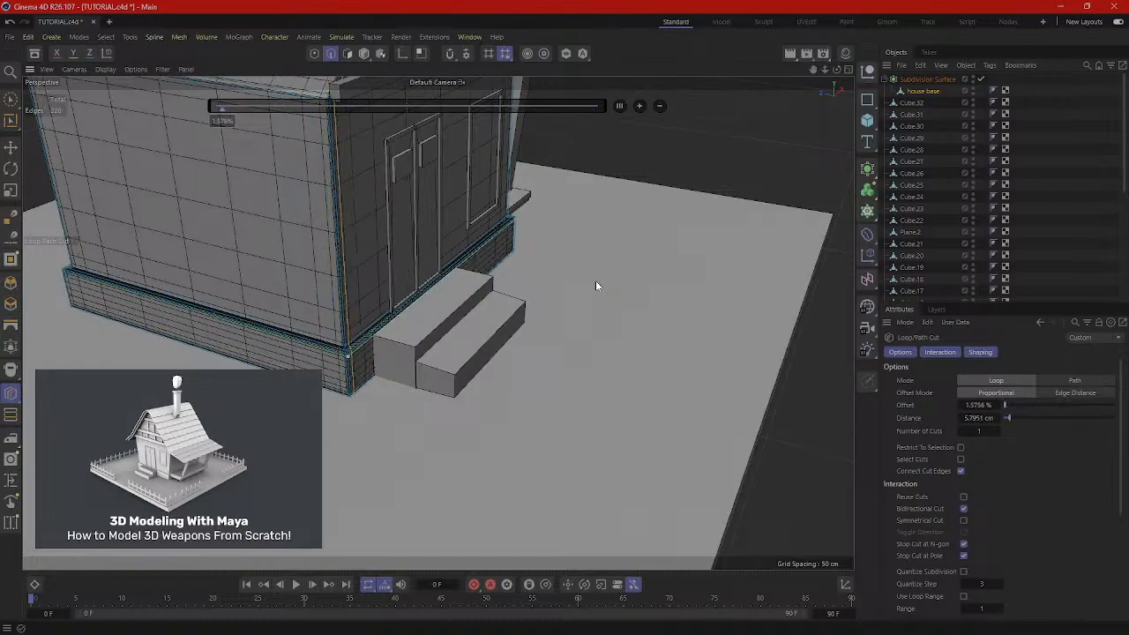
alt+drag(597, 290, 443, 297)
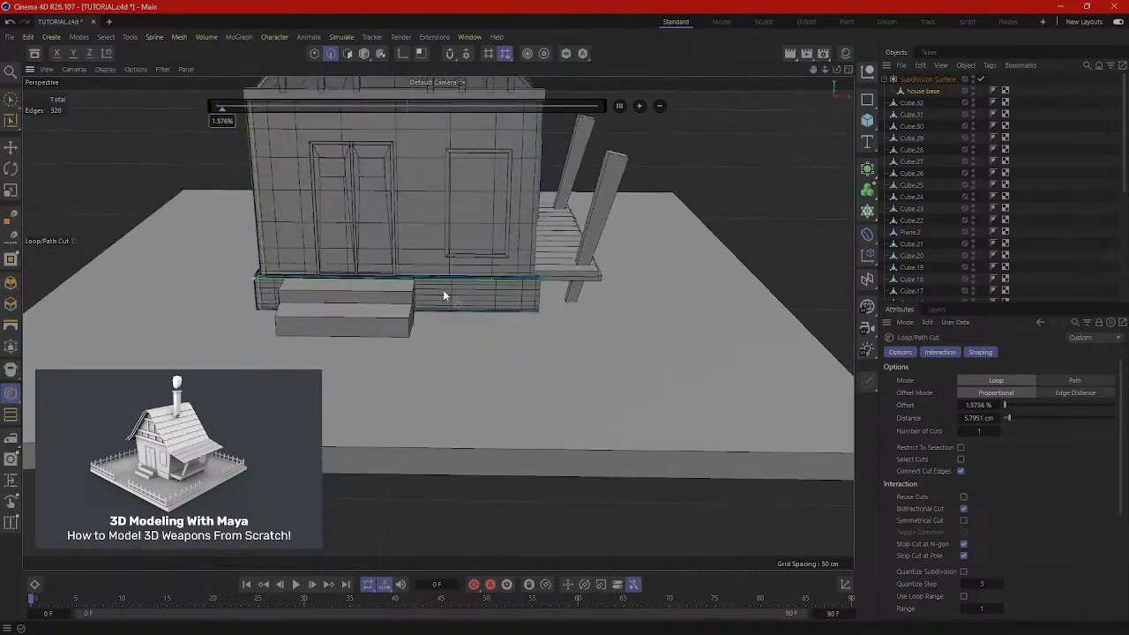
click(541, 282)
alt+drag(542, 282, 536, 239)
click(511, 282)
Examine the smoothed house base's roof, ridge and gable edges from several angles.
alt+middle_drag(536, 239, 564, 415)
scroll(529, 308, up, 4)
scroll(509, 300, up, 2)
alt+drag(507, 272, 491, 198)
scroll(557, 277, down, 6)
alt+middle_drag(491, 197, 529, 275)
scroll(524, 277, up, 4)
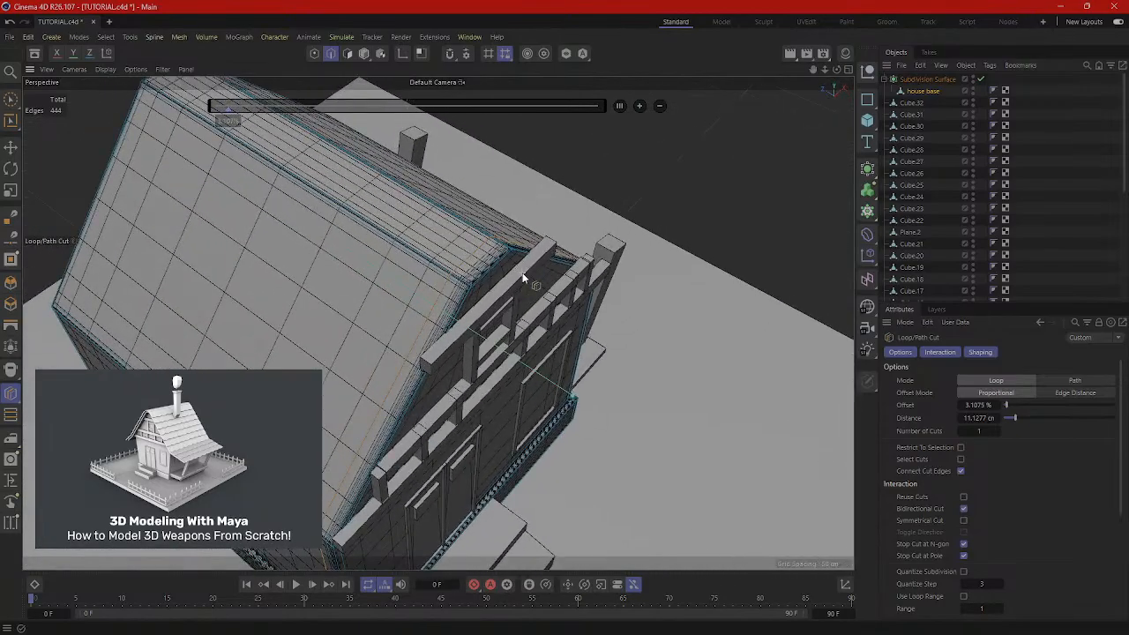
scroll(523, 277, down, 2)
alt+drag(523, 276, 423, 84)
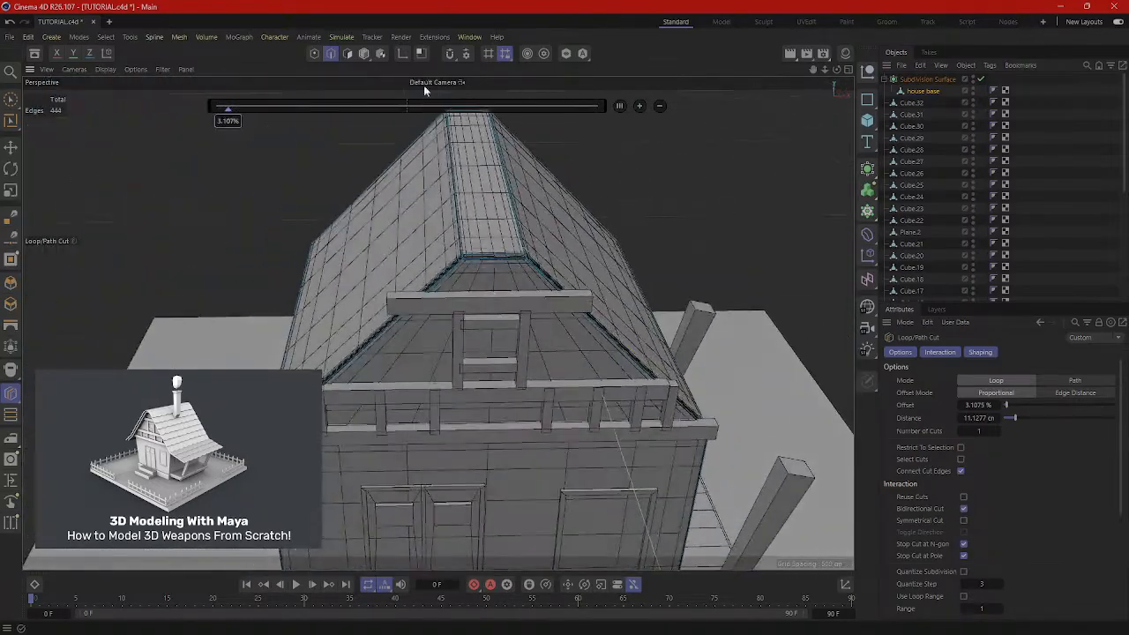
Display the scene in Gouraud Shading without lines and switch to Live Selection in Model mode.
click(365, 55)
scroll(396, 92, down, 2)
click(109, 70)
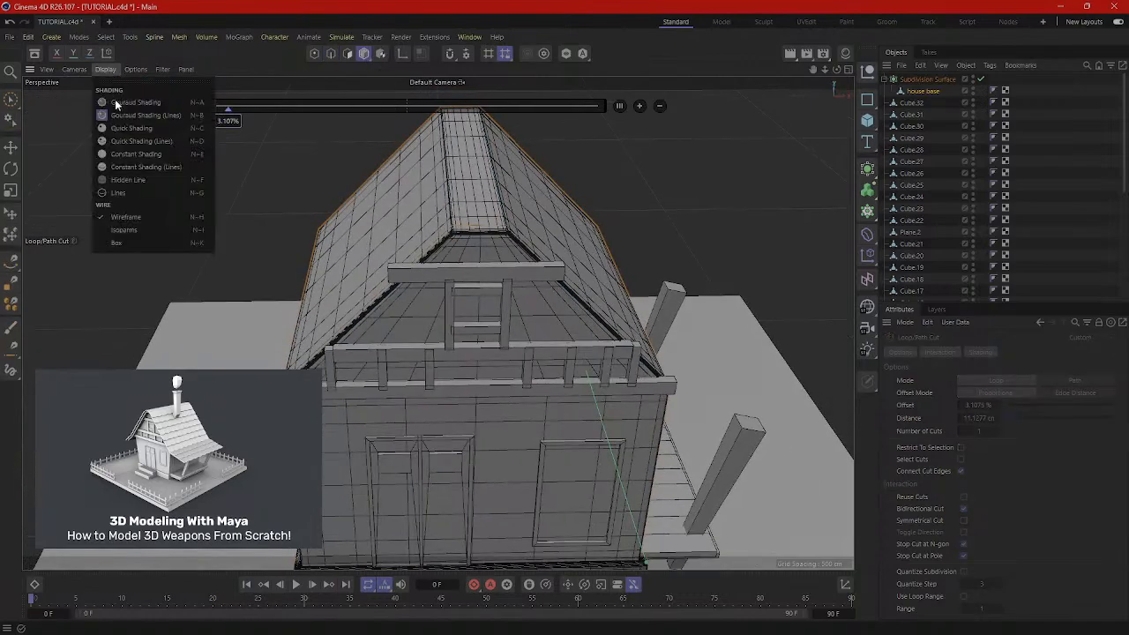
click(124, 104)
mouse_move(124, 103)
alt+mouse_down()
mouse_move(494, 284)
mouse_move(429, 230)
mouse_move(316, 239)
mouse_move(465, 244)
mouse_move(564, 116)
mouse_move(568, 169)
mouse_move(680, 209)
mouse_move(567, 234)
mouse_move(550, 206)
mouse_move(547, 257)
mouse_move(534, 219)
mouse_move(628, 226)
mouse_move(527, 243)
mouse_move(462, 238)
mouse_move(580, 244)
mouse_move(494, 255)
mouse_move(544, 246)
mouse_move(532, 232)
mouse_move(635, 244)
mouse_move(577, 224)
mouse_move(555, 335)
mouse_move(411, 286)
mouse_move(490, 311)
mouse_move(557, 259)
mouse_move(563, 236)
mouse_move(508, 216)
mouse_move(515, 206)
mouse_move(496, 217)
mouse_move(559, 191)
mouse_move(513, 216)
alt+mouse_up()
key(v)
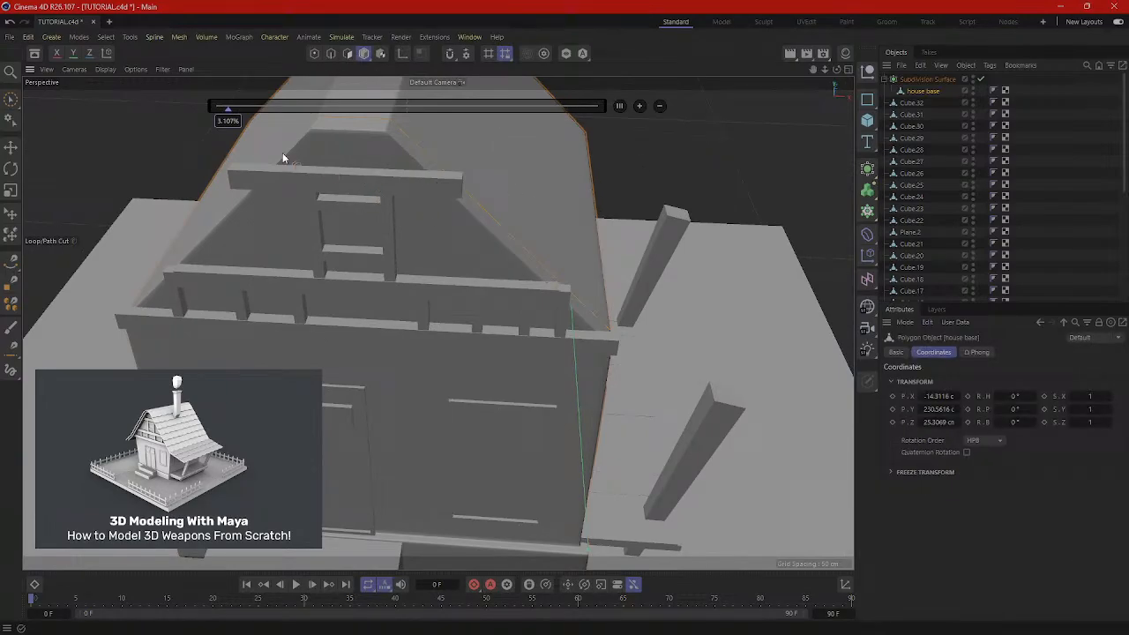
click(13, 101)
key(v)
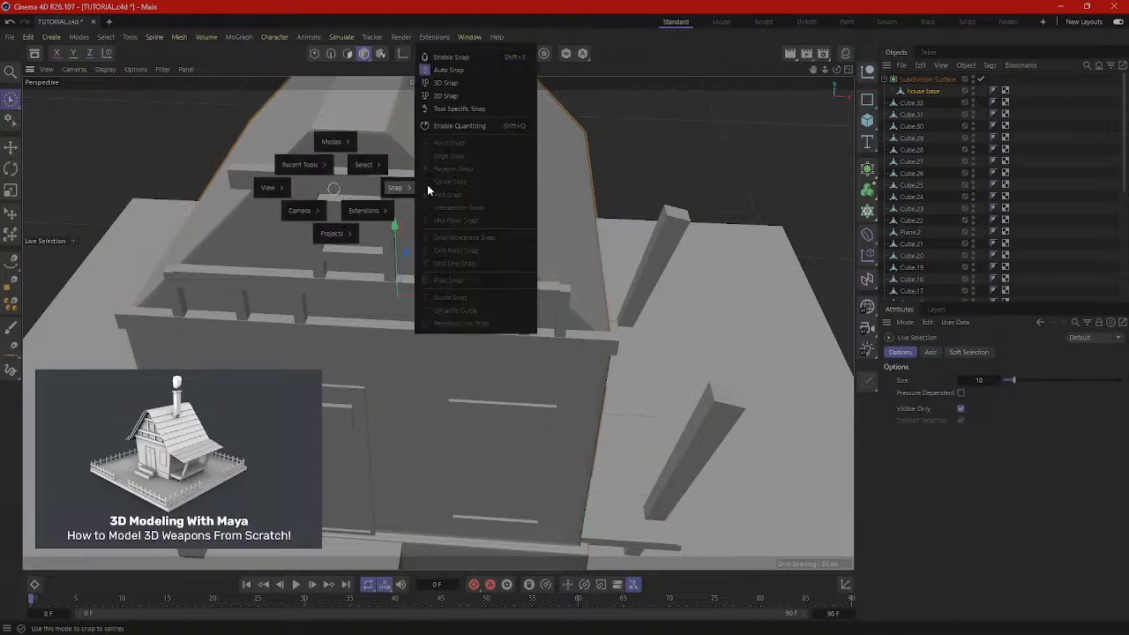
Select the gable's upper beam together with the window frame timbers below it.
click(444, 188)
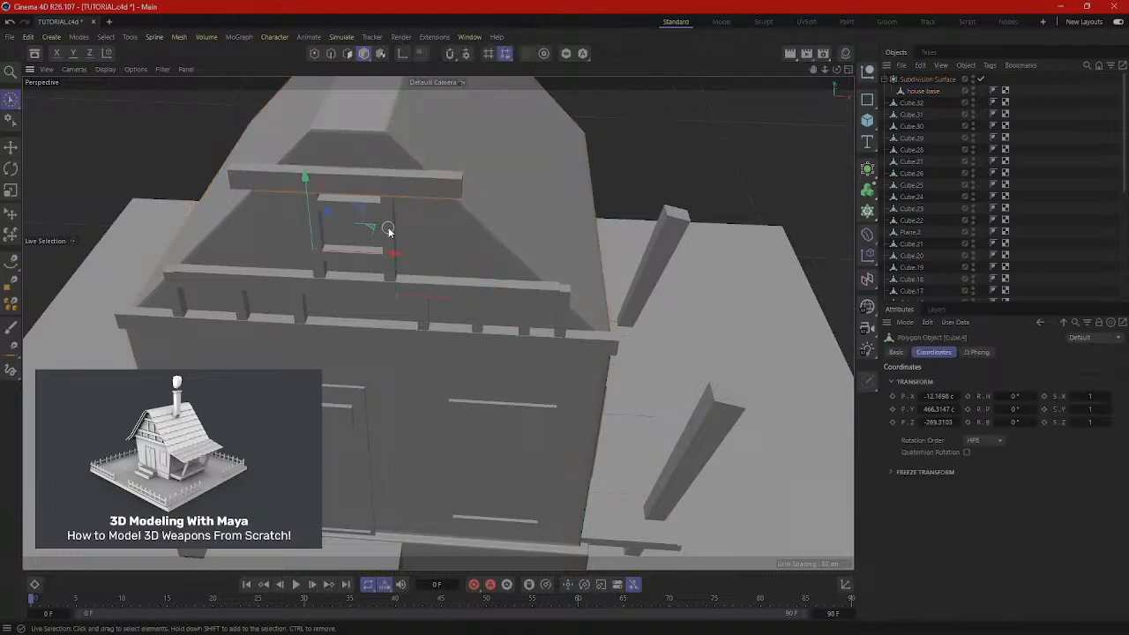
click(388, 231)
click(318, 234)
click(348, 204)
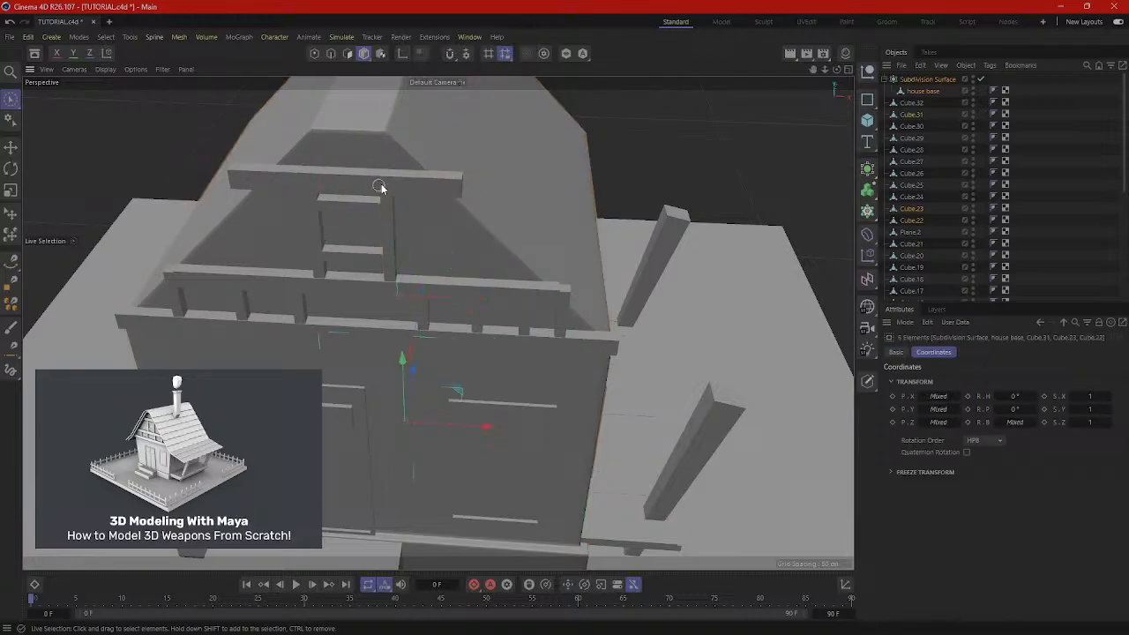
click(381, 183)
click(390, 212)
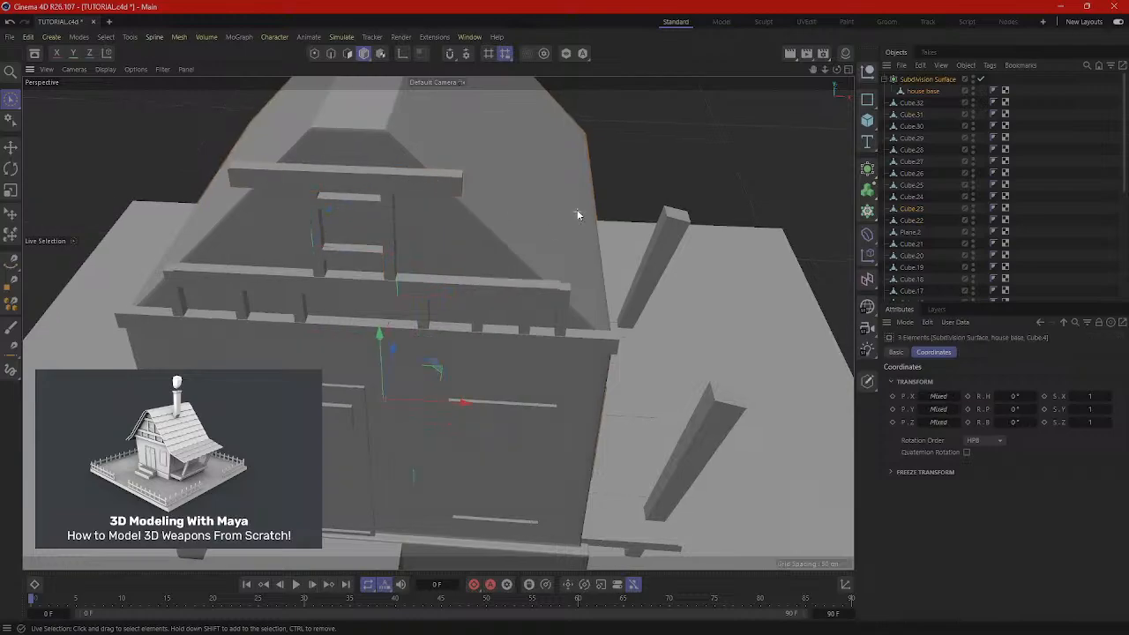
Add a second Subdivision Surface and make the gable's upper beam, Cube.4, its child.
alt+drag(579, 212, 779, 184)
click(868, 172)
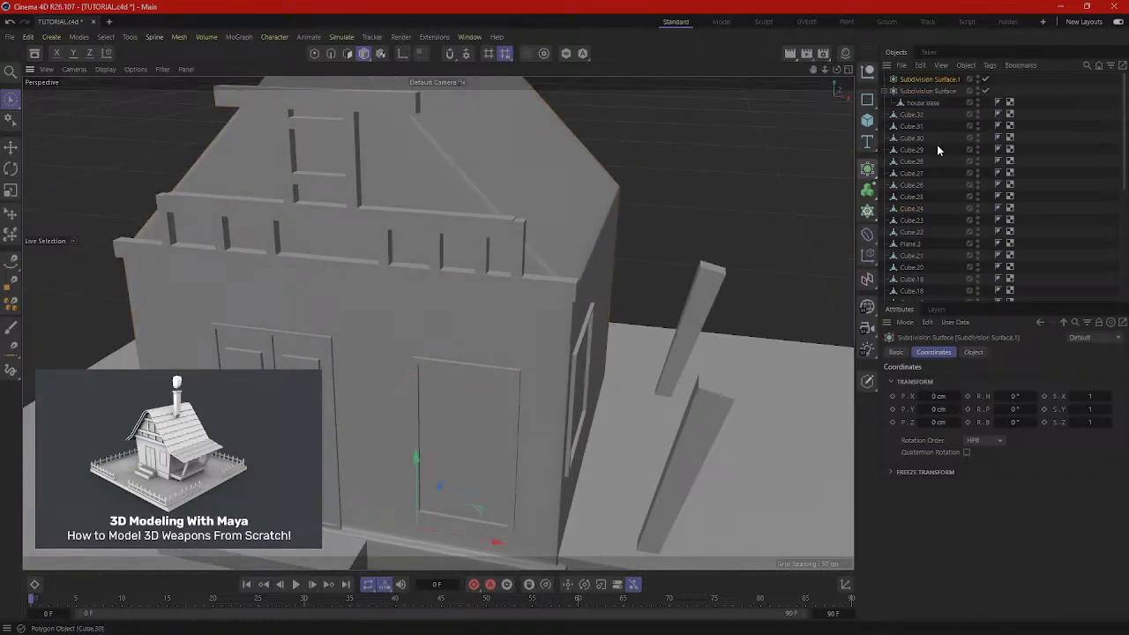
alt+drag(369, 186, 429, 226)
click(428, 227)
scroll(899, 249, down, 5)
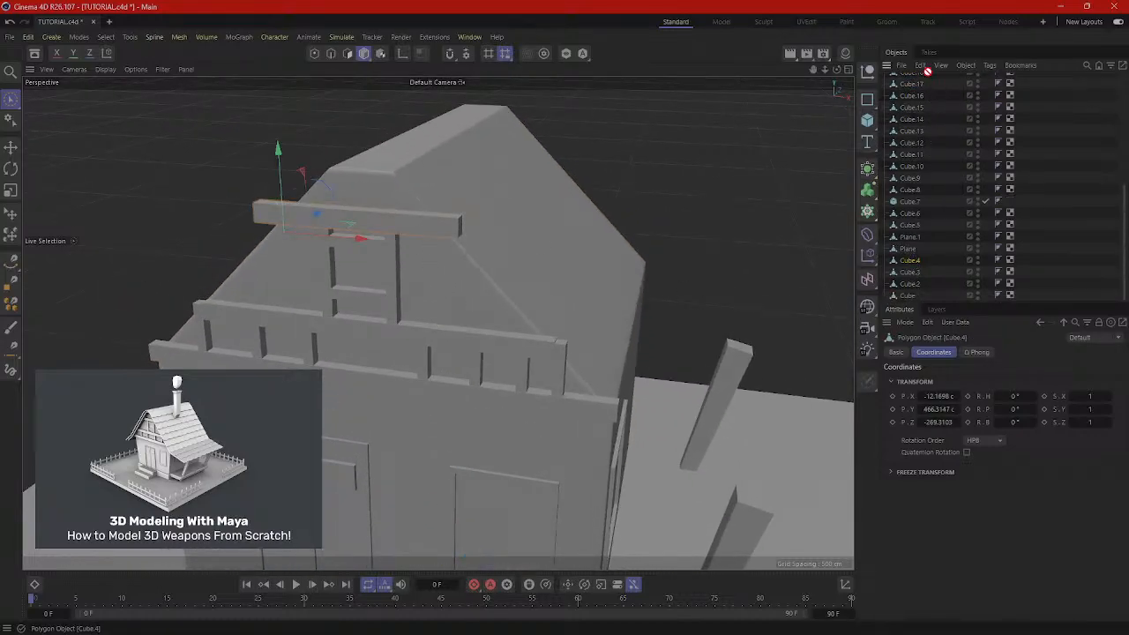
scroll(939, 82, up, 5)
scroll(940, 78, up, 3)
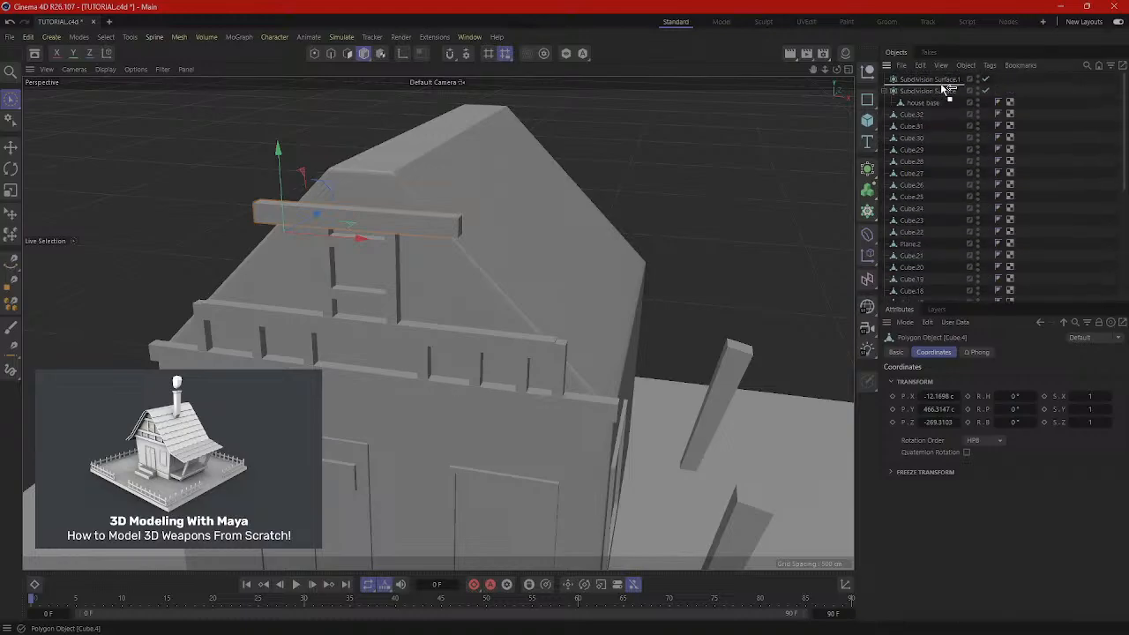
drag(940, 77, 940, 79)
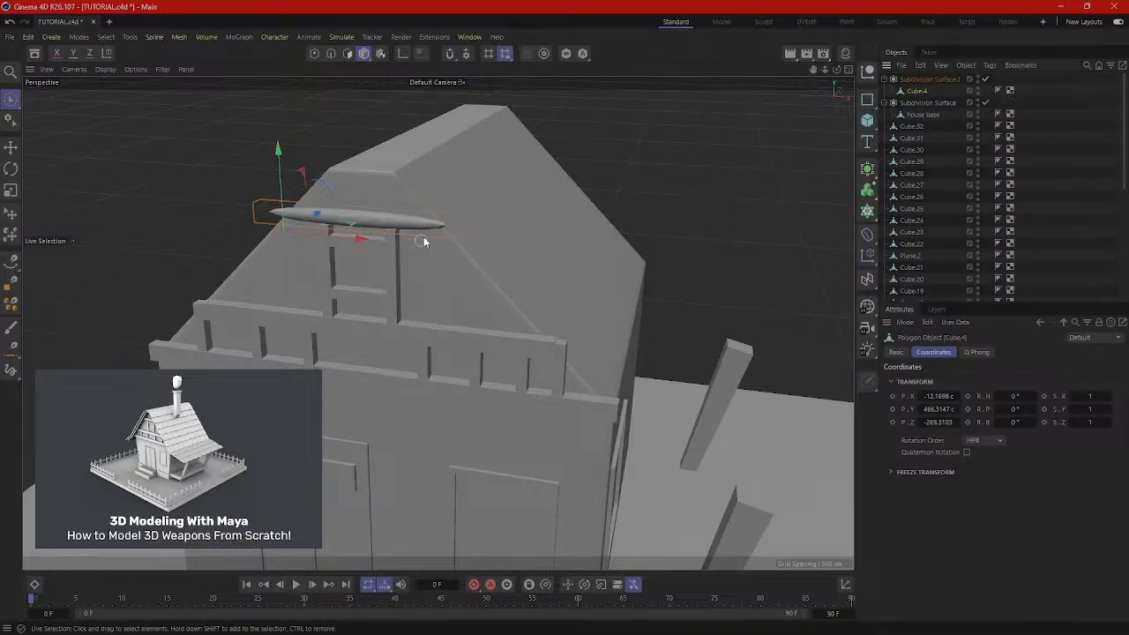
In Edge mode with all edges selected, loop-cut the gable's upper beam near both ends, at about 3.4% and 2.8% offset.
click(330, 53)
key(ctrl+a)
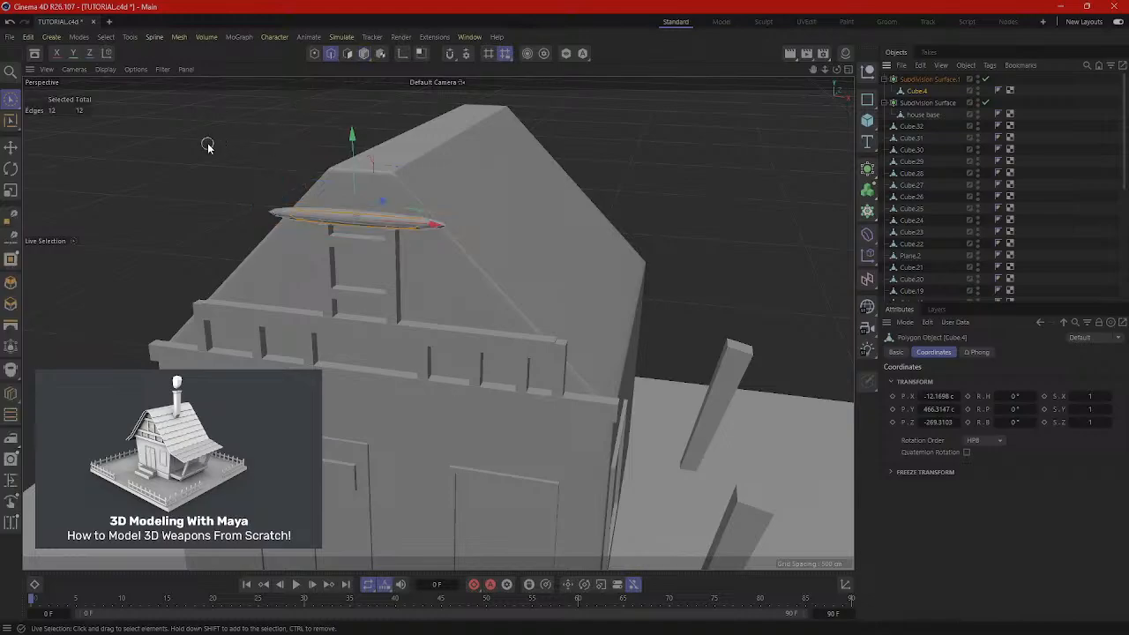
right_click(206, 143)
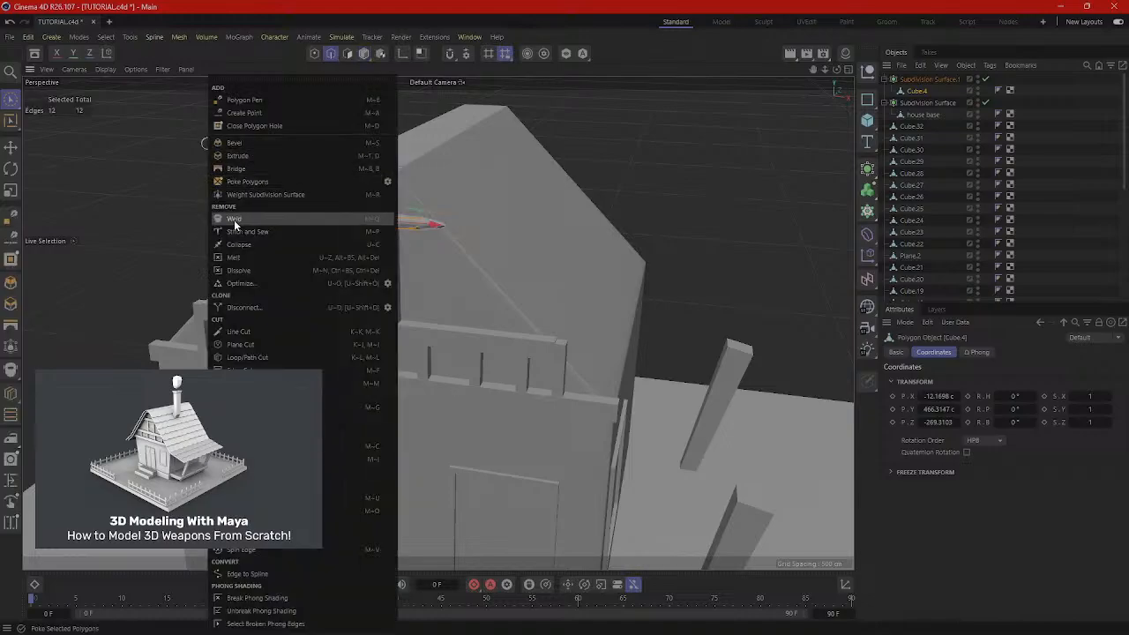
click(261, 356)
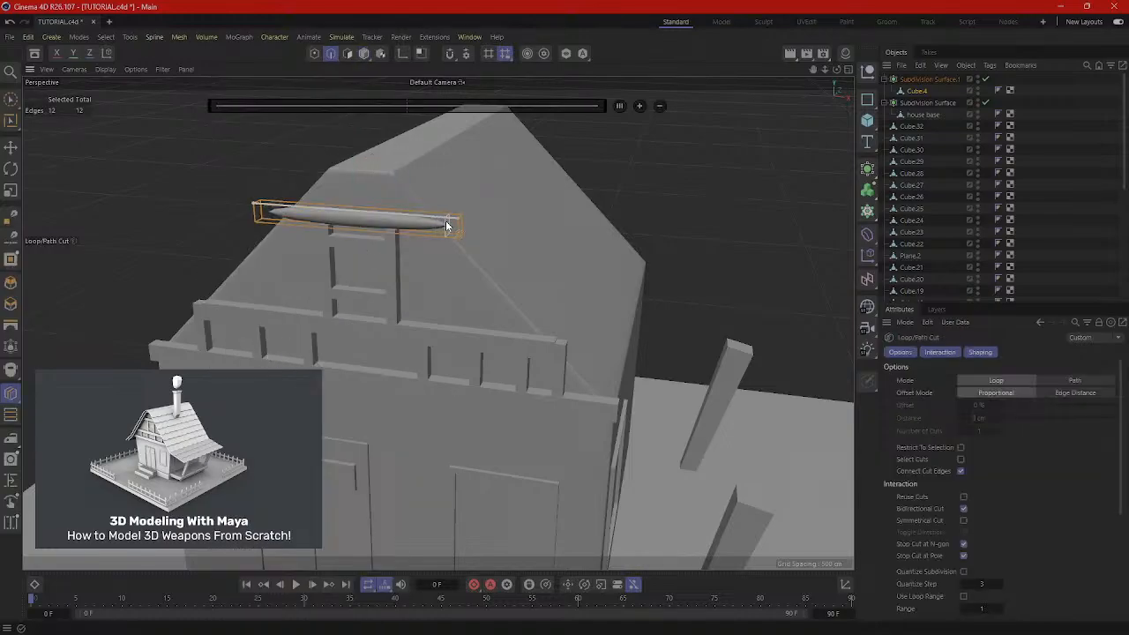
click(263, 211)
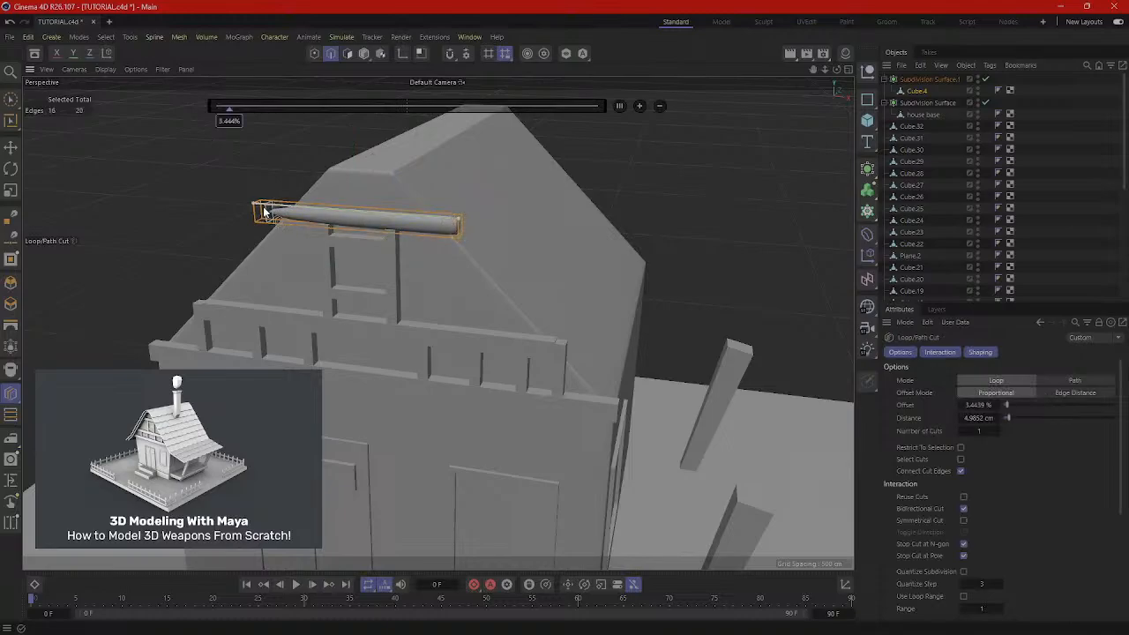
click(261, 209)
Add lengthwise loop cuts along the upper beam close to its front, back, upper and lower edges to sharpen them.
alt+drag(333, 257, 234, 263)
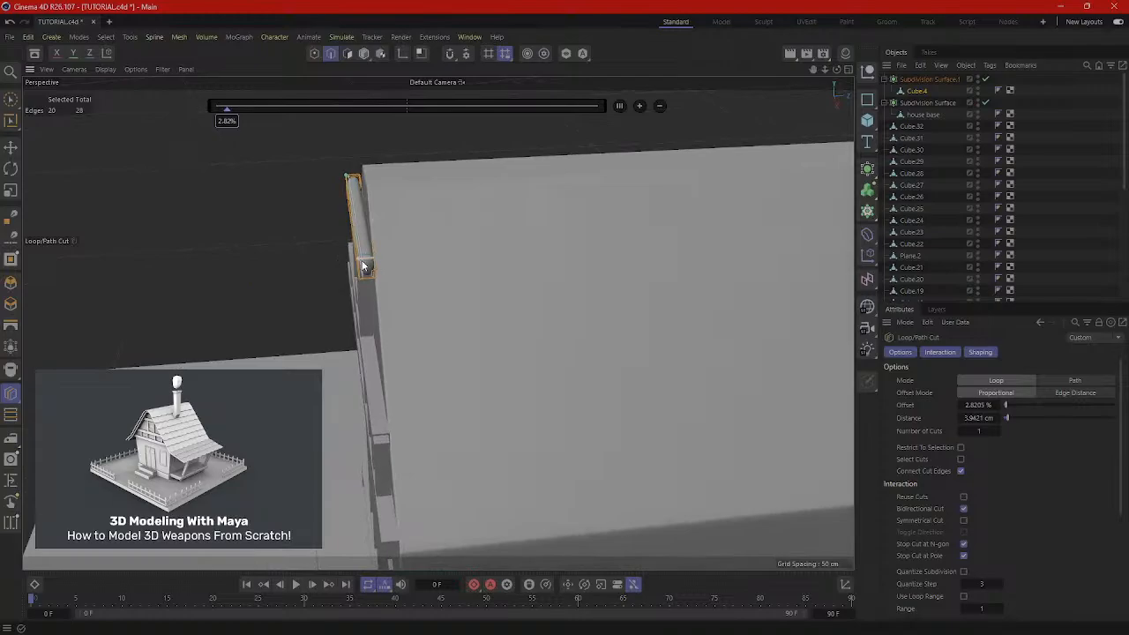
click(374, 269)
click(371, 262)
alt+drag(371, 262, 381, 283)
scroll(381, 284, up, 10)
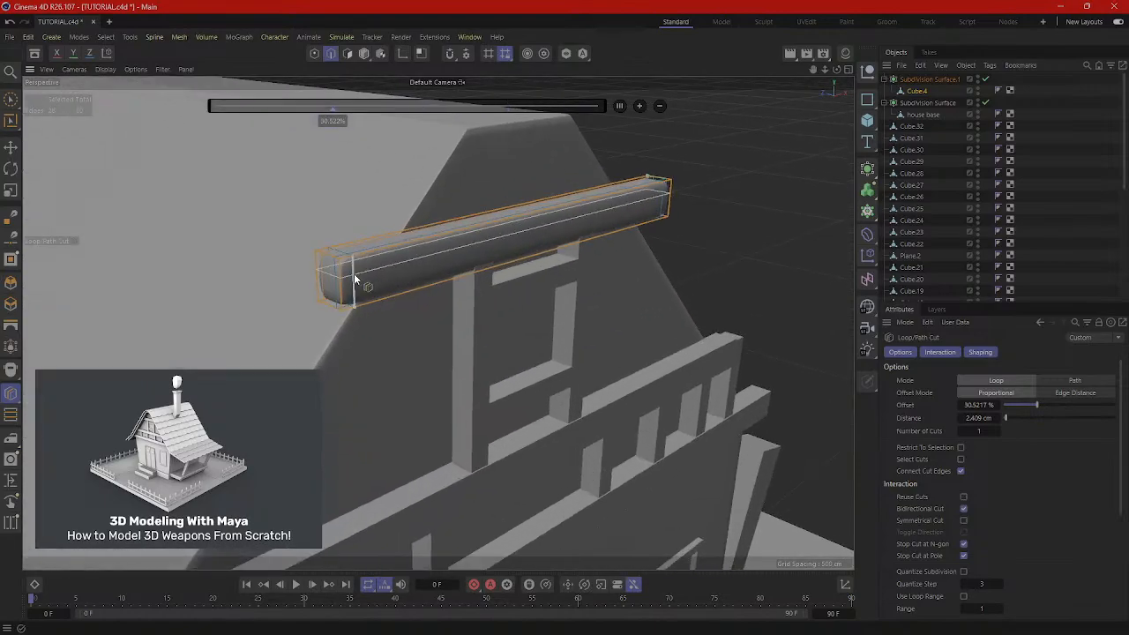
click(335, 256)
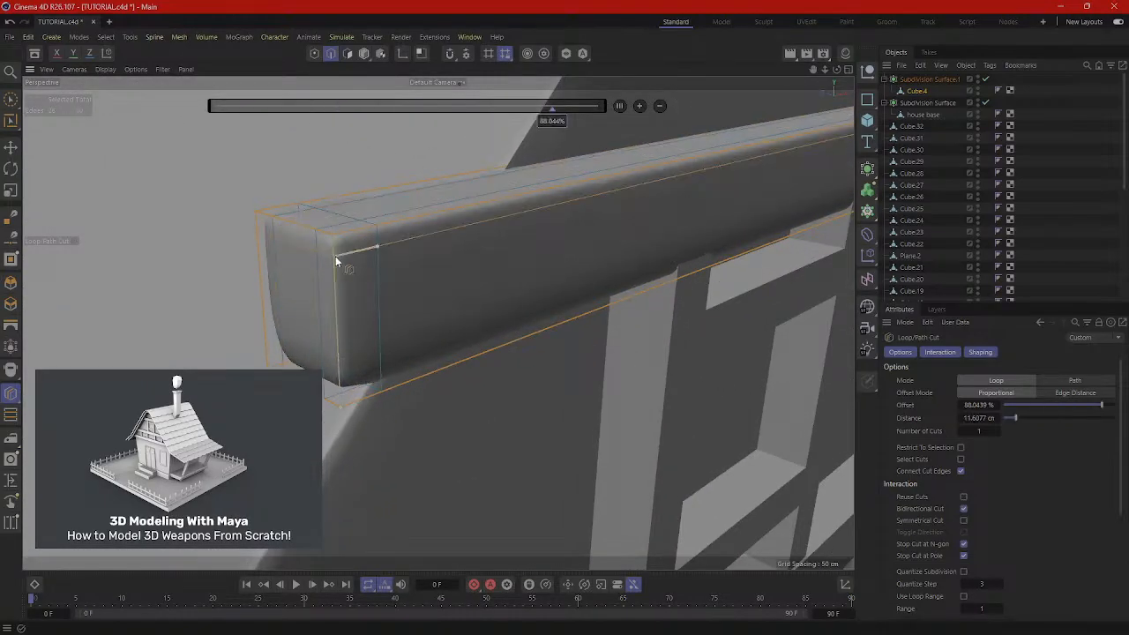
click(339, 384)
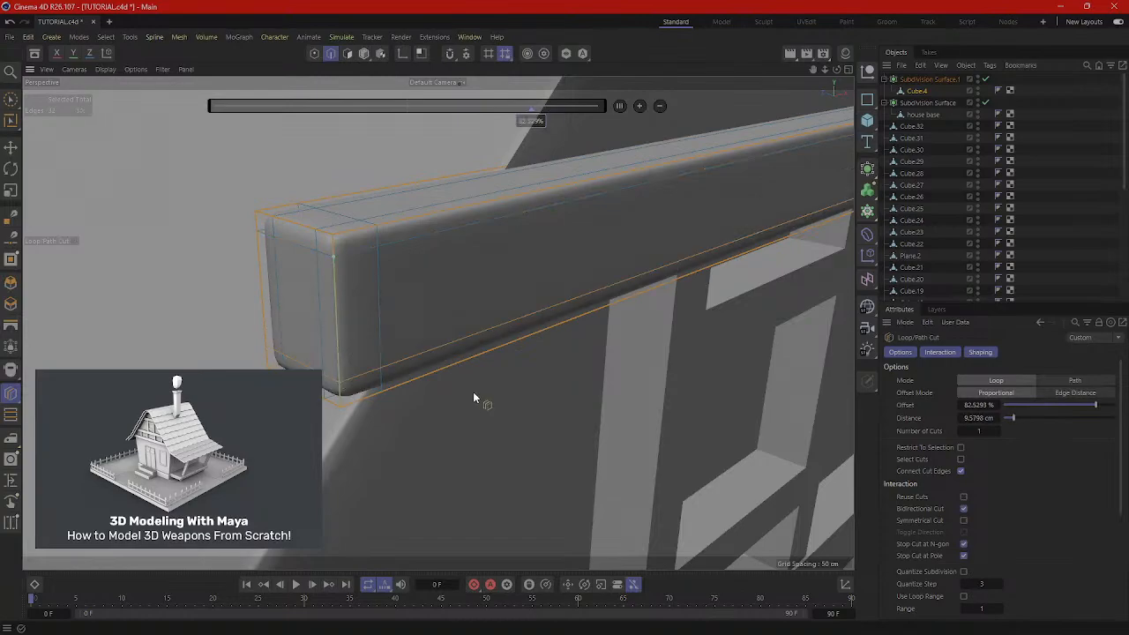
Return to Model mode with Live Selection and select the gable window frame's left vertical timber, Cube.22.
alt+drag(473, 394, 363, 369)
scroll(463, 385, down, 5)
alt+drag(576, 380, 396, 252)
scroll(399, 257, down, 3)
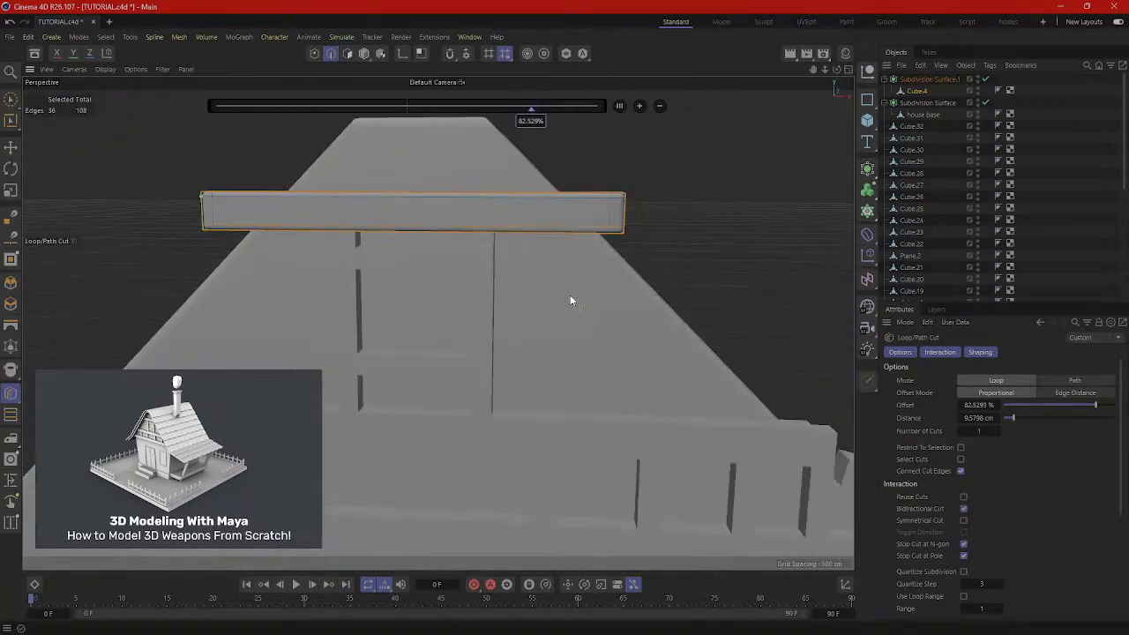
alt+drag(569, 296, 519, 313)
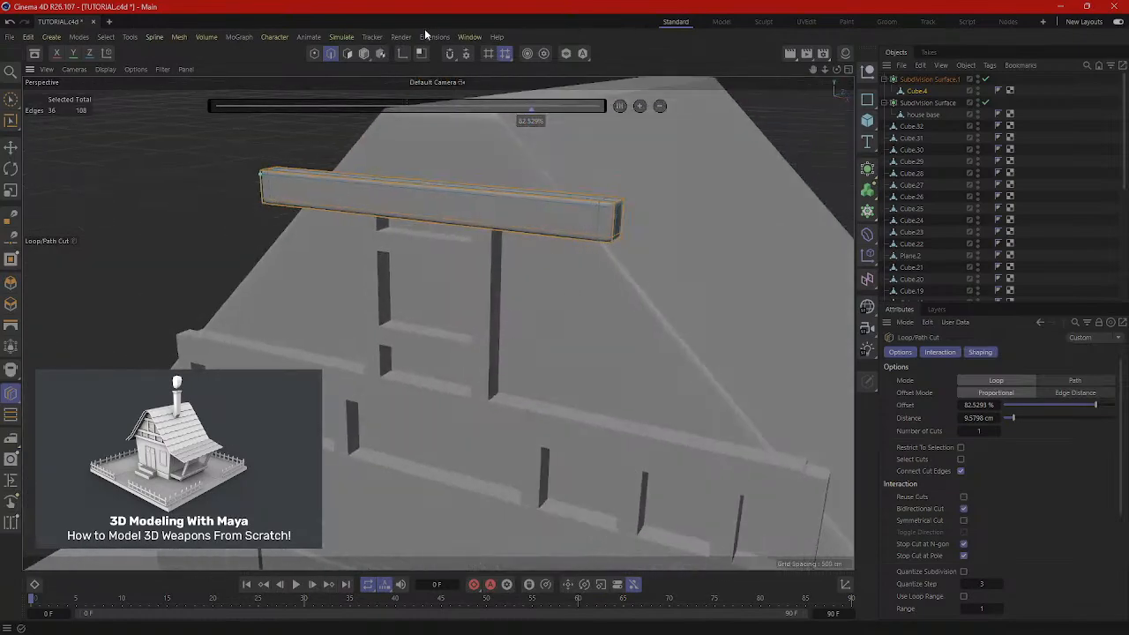
click(361, 53)
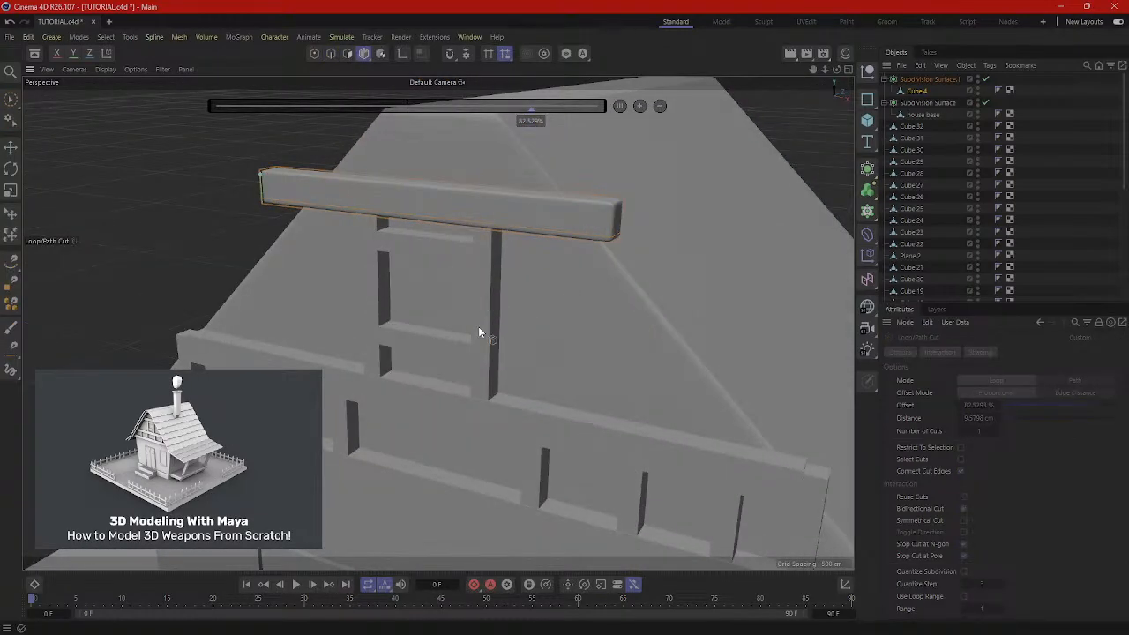
click(15, 99)
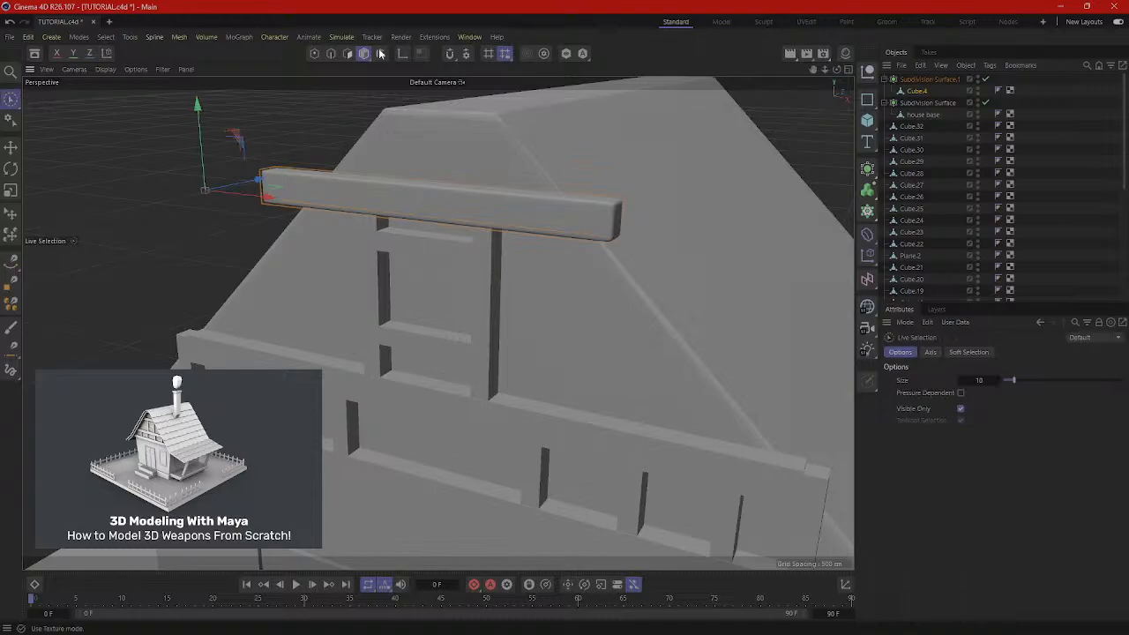
click(372, 260)
alt+drag(478, 291, 523, 297)
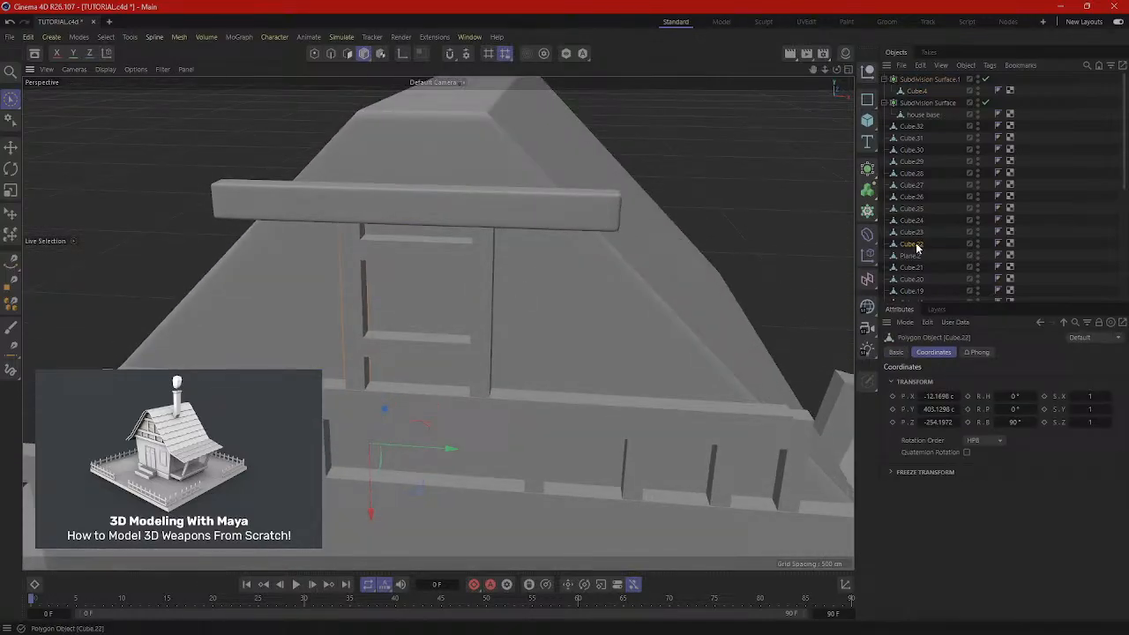
drag(911, 245, 926, 104)
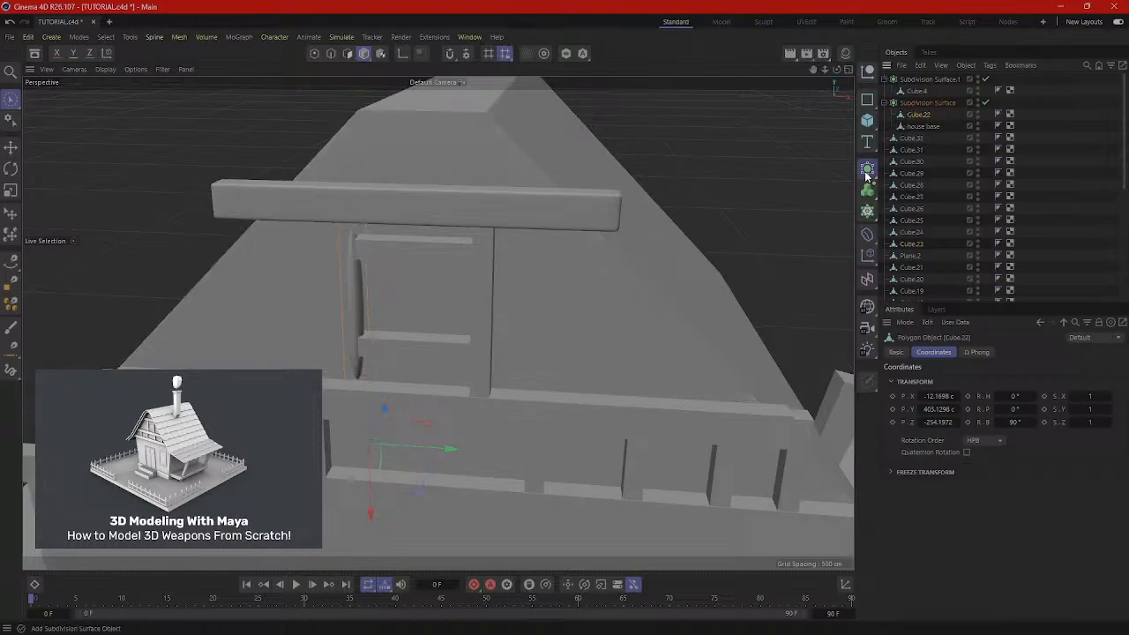
click(866, 172)
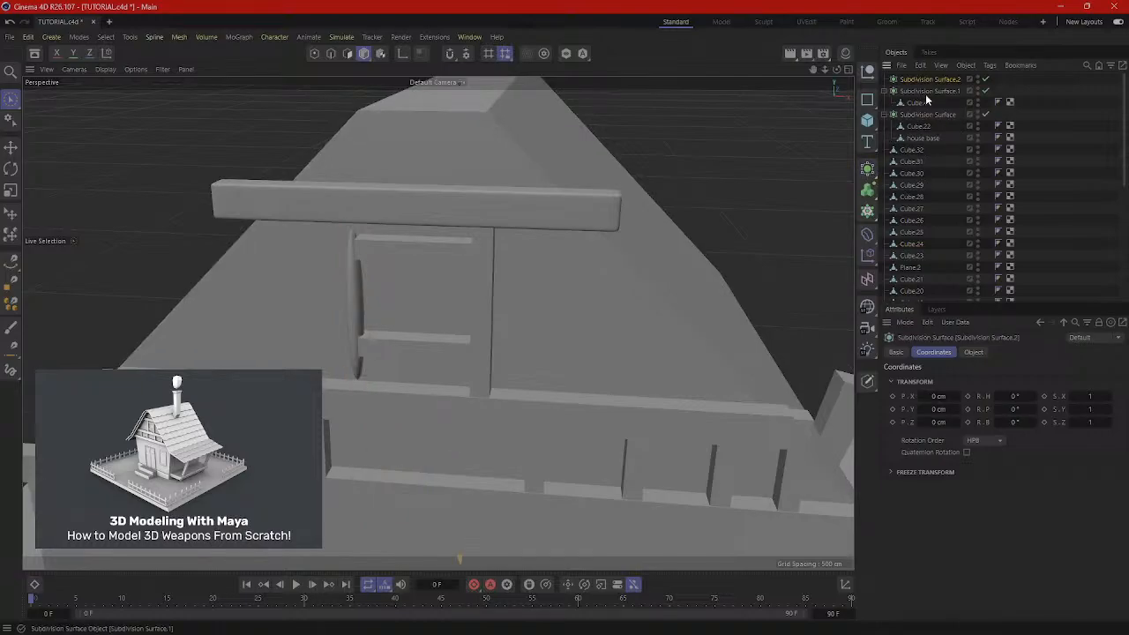
click(917, 126)
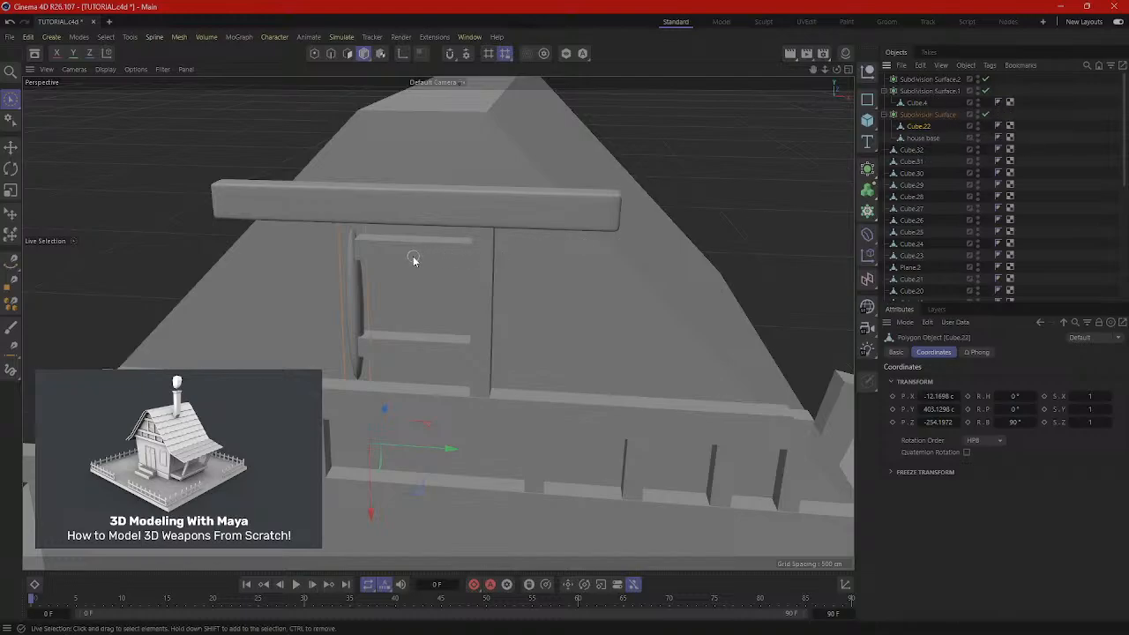
scroll(933, 125, down, 1)
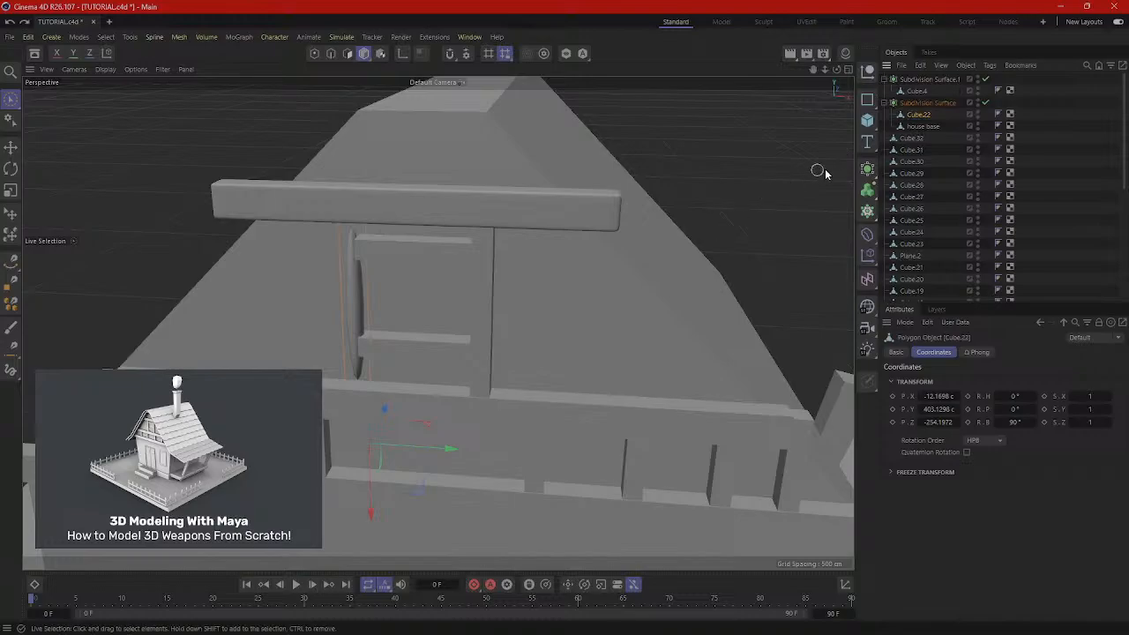
key(ctrl+z)
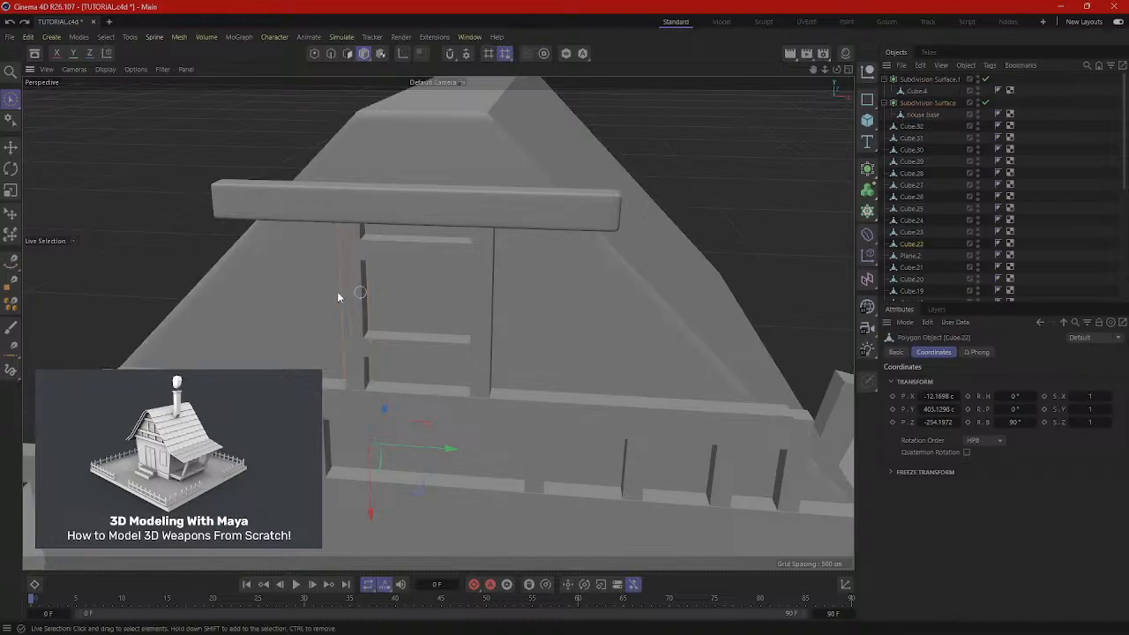
Move Cube.22 directly below the house base group, add a third Subdivision Surface and make Cube.22 its child.
drag(922, 244, 924, 126)
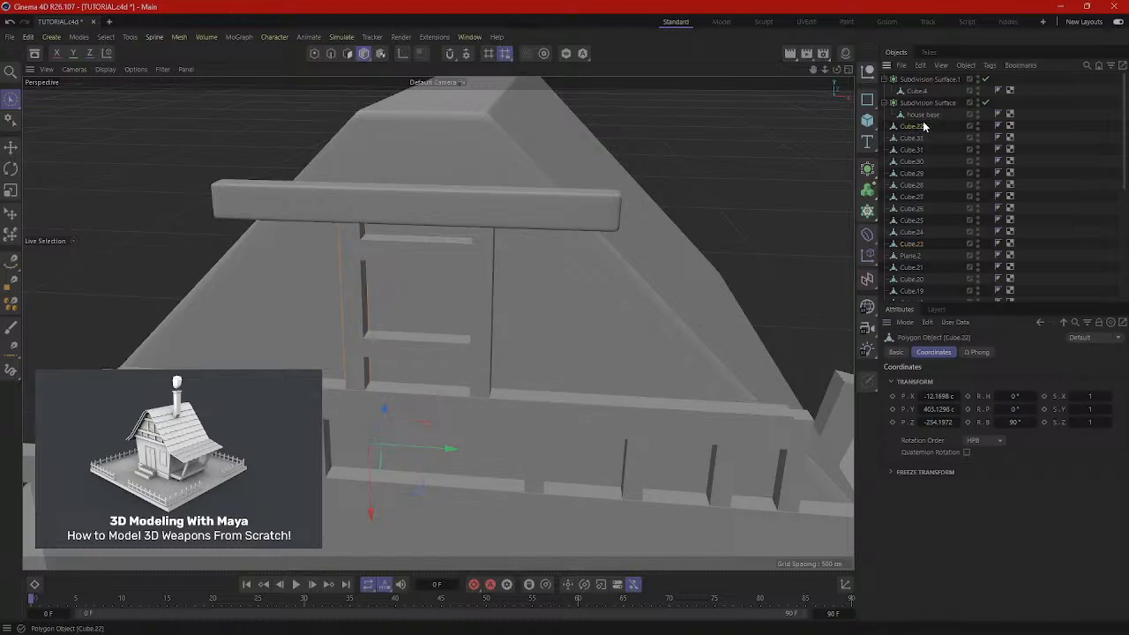
click(868, 169)
click(948, 185)
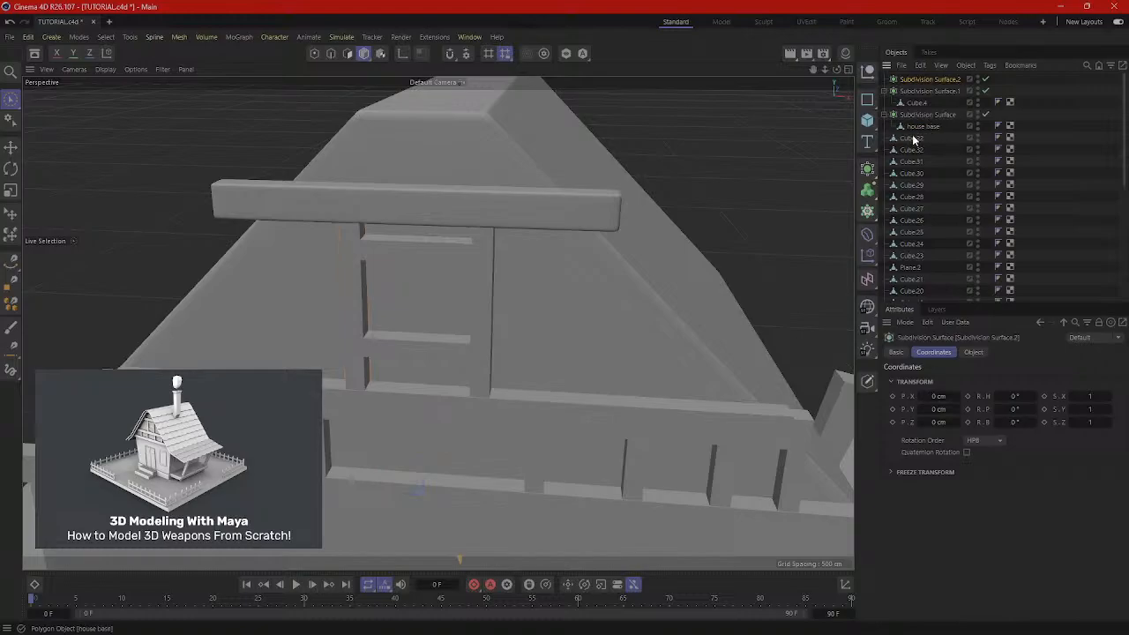
drag(913, 144, 924, 79)
In Edge mode with all edges selected, loop-cut the left window timber near its upper end at about 2.7% offset.
scroll(354, 254, up, 5)
alt+drag(330, 257, 399, 248)
right_click(742, 219)
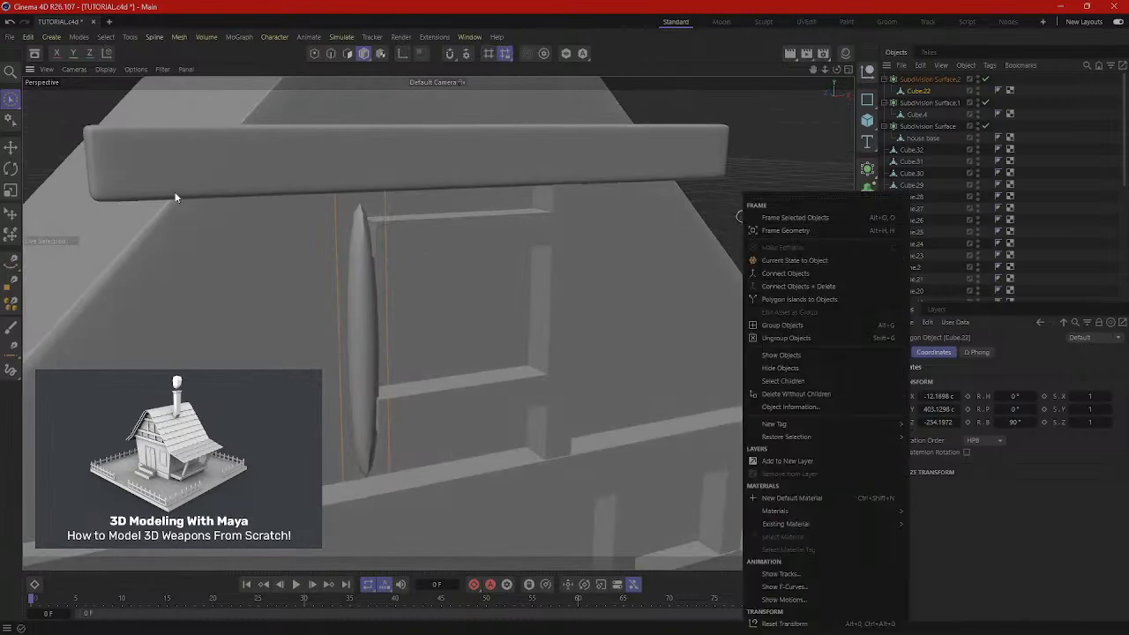
key(Escape)
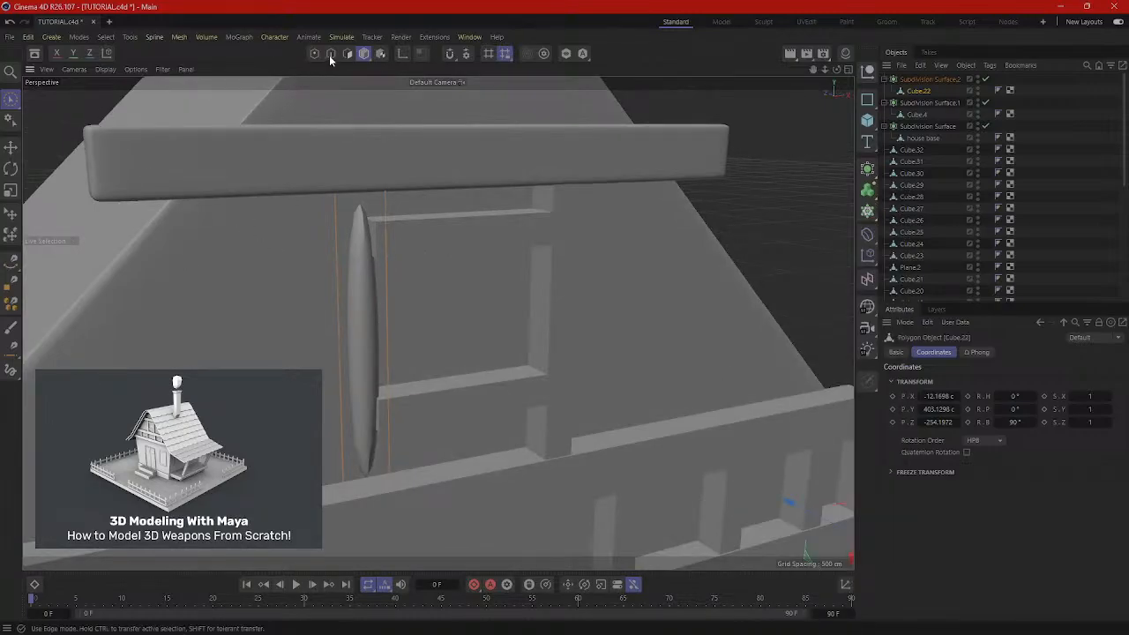
click(331, 53)
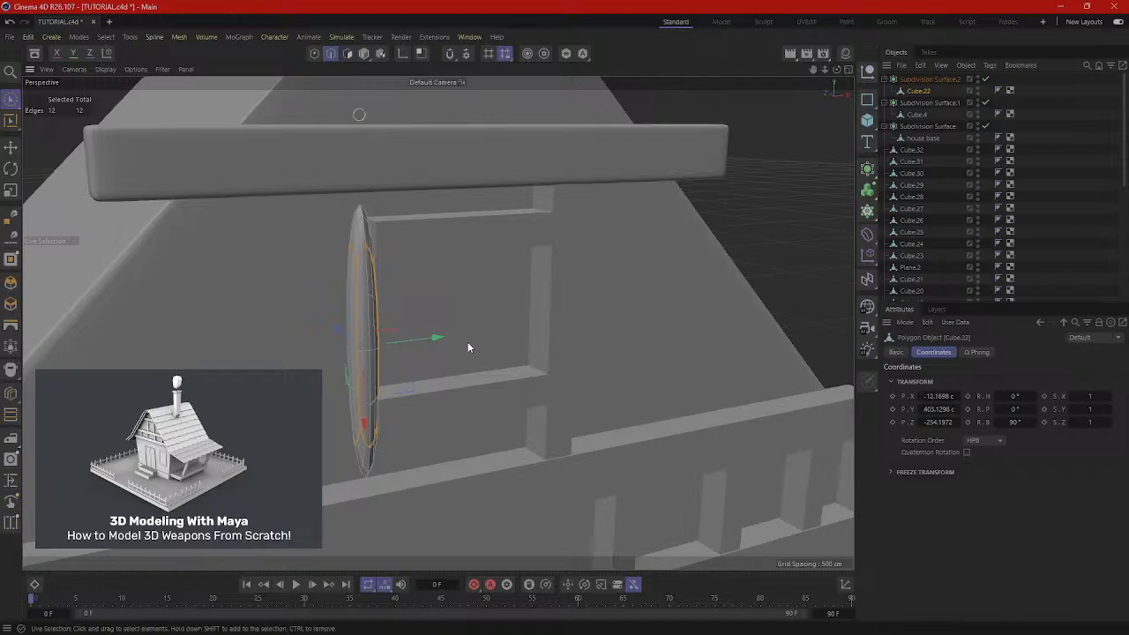
alt+drag(467, 341, 431, 319)
alt+middle_drag(431, 319, 476, 206)
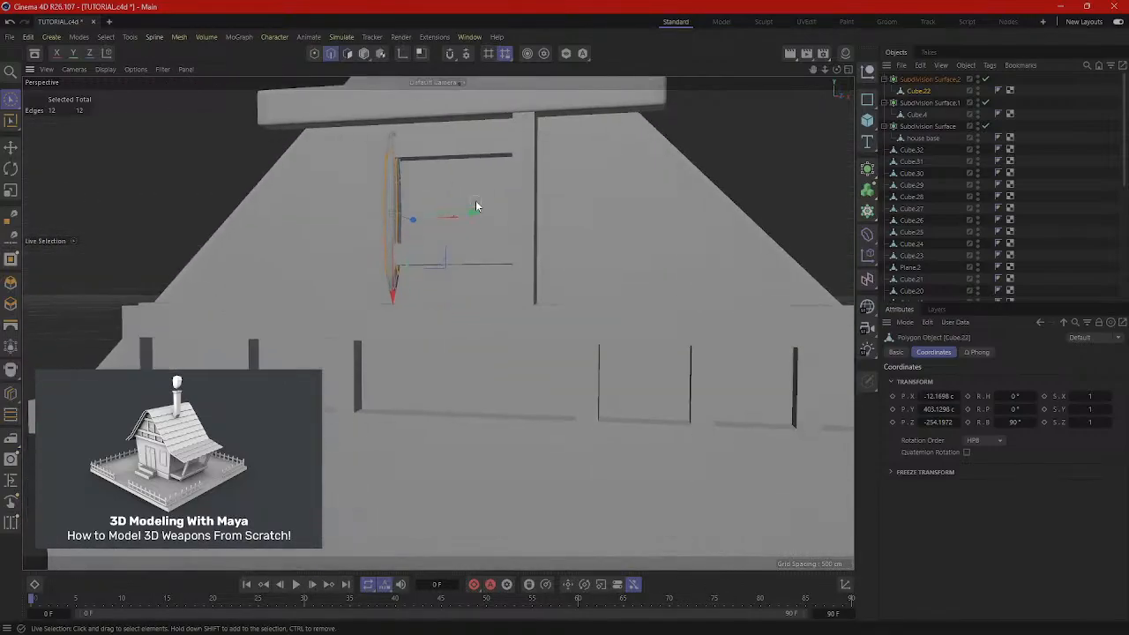
scroll(367, 248, up, 3)
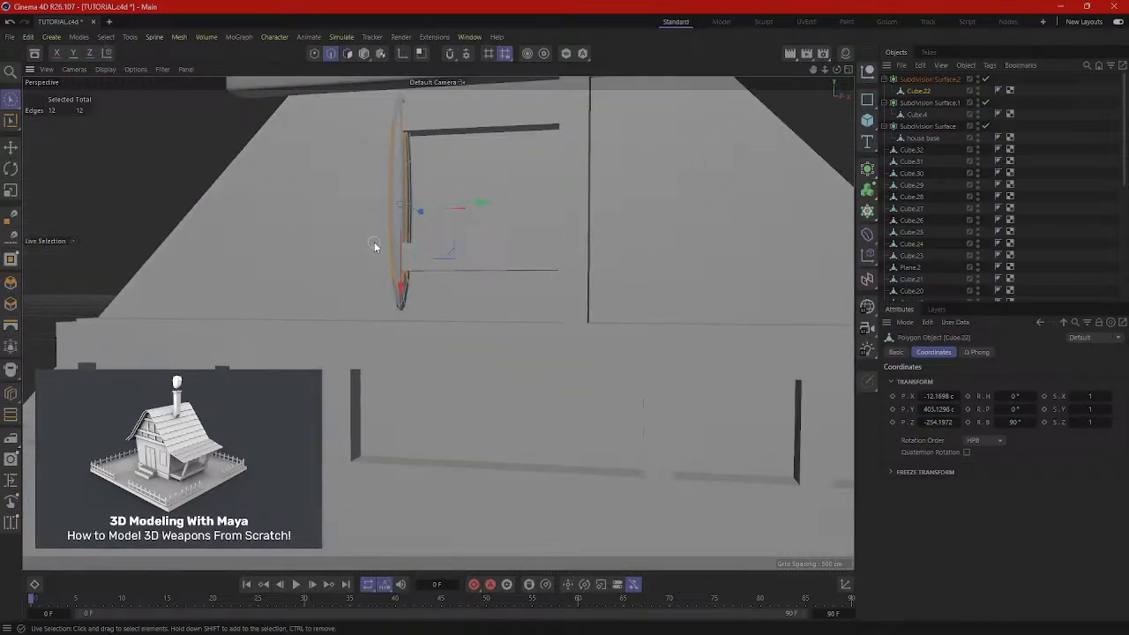
alt+drag(283, 208, 335, 154)
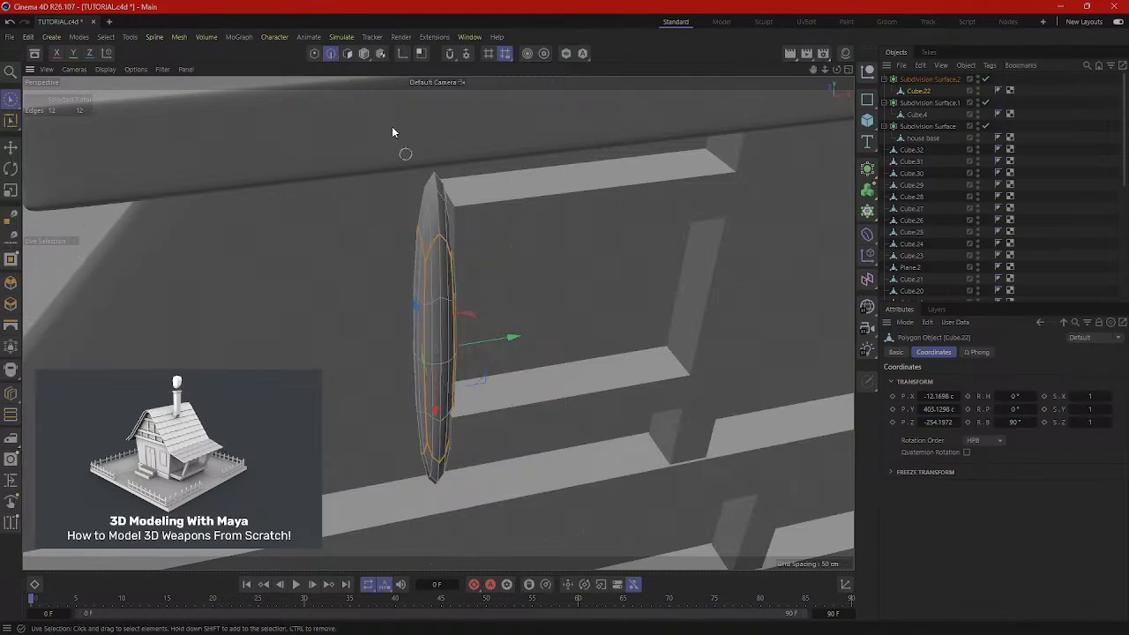
alt+drag(390, 264, 346, 278)
right_click(295, 272)
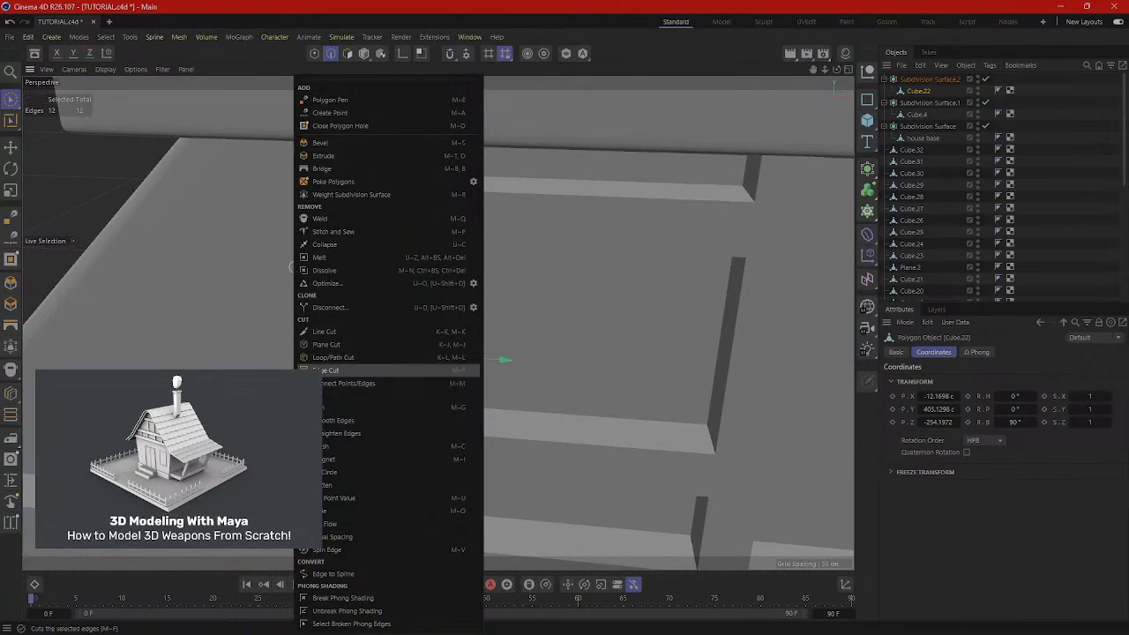
click(332, 358)
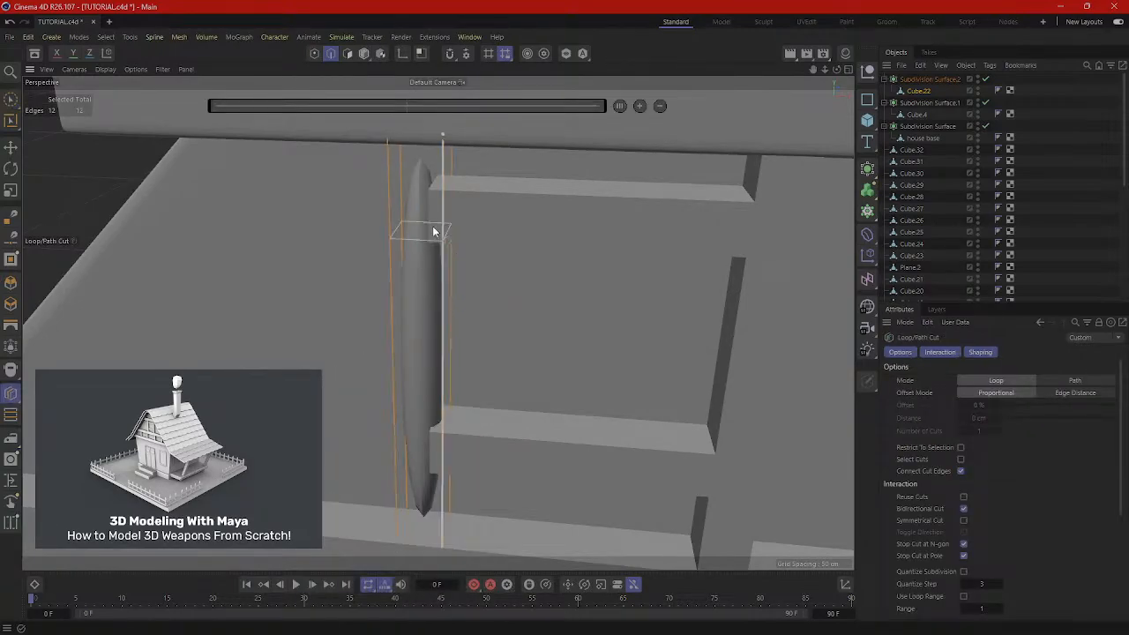
click(444, 148)
Add a loop cut near the lower end of the left window timber at about 2.4% offset.
scroll(455, 149, down, 7)
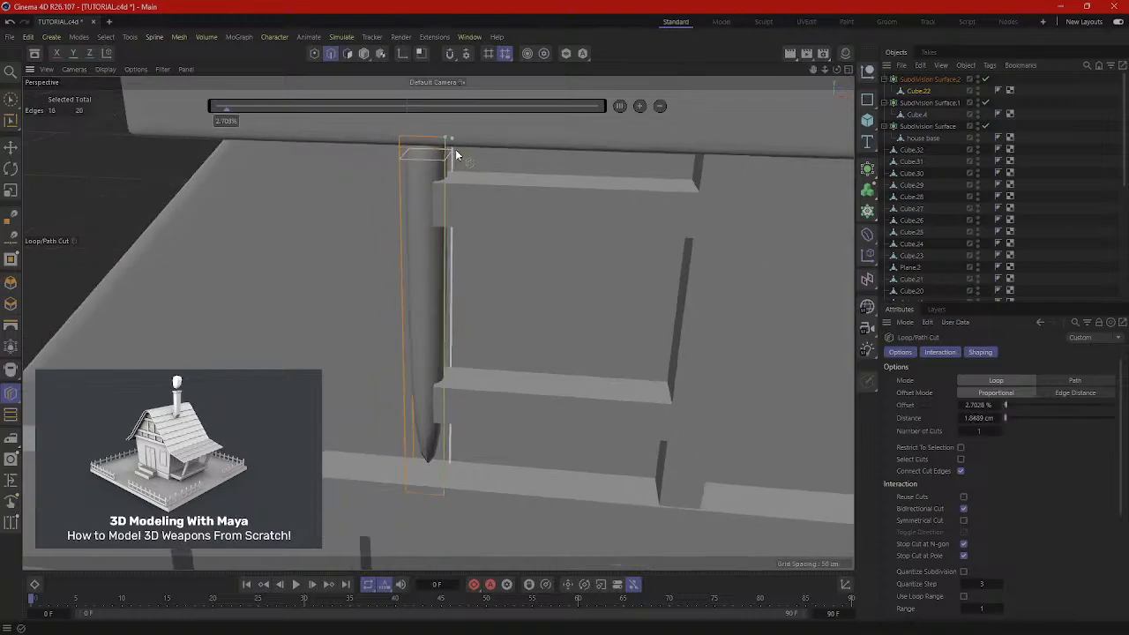
alt+middle_drag(645, 156, 626, 232)
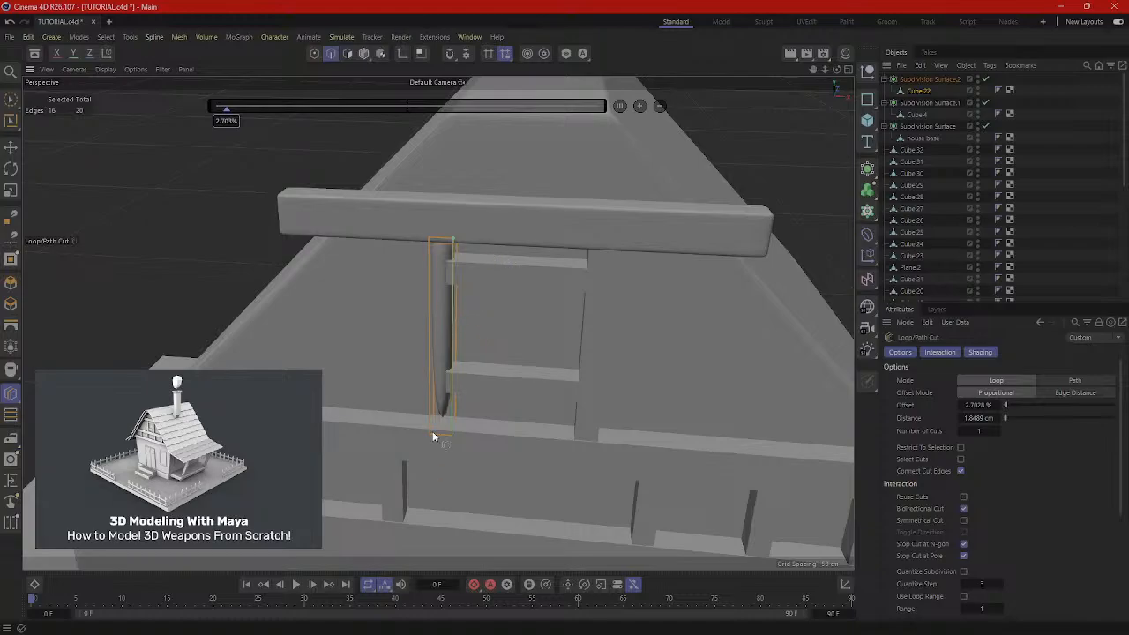
scroll(444, 429, up, 5)
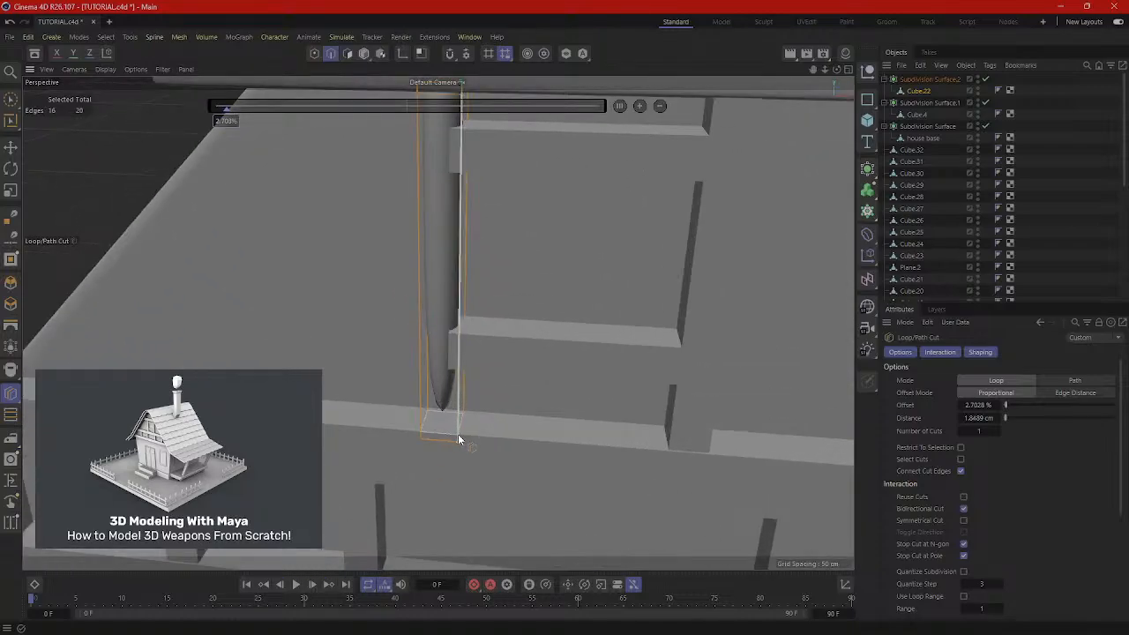
click(457, 436)
Add a lengthwise loop cut close to a vertical edge of the left window timber at about 11.9% offset.
alt+drag(460, 383, 438, 435)
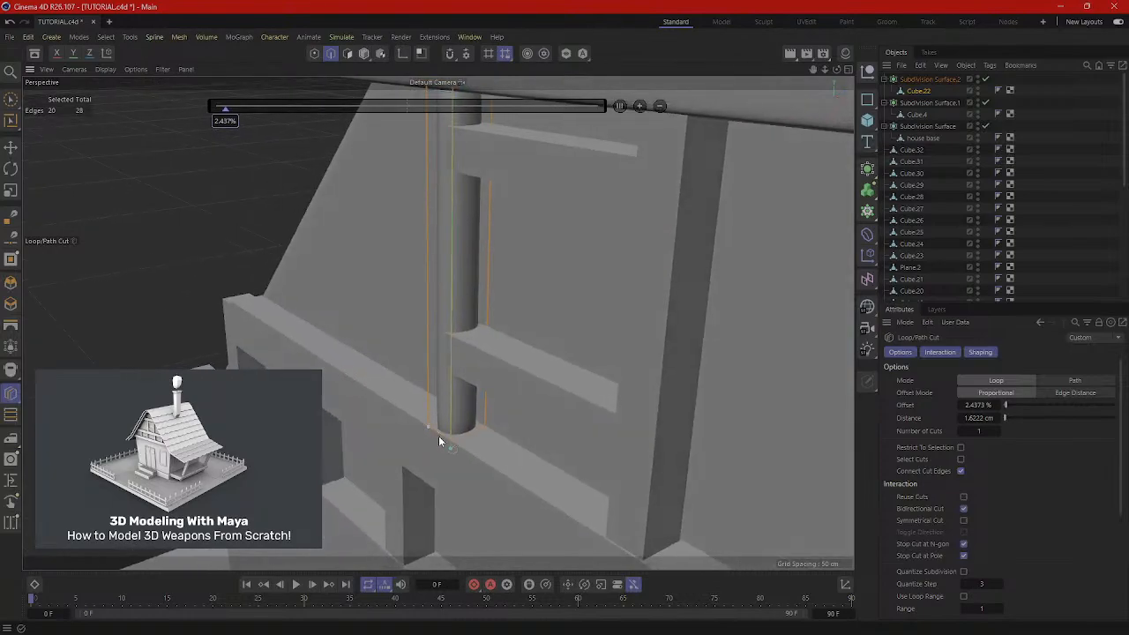
scroll(453, 195, up, 3)
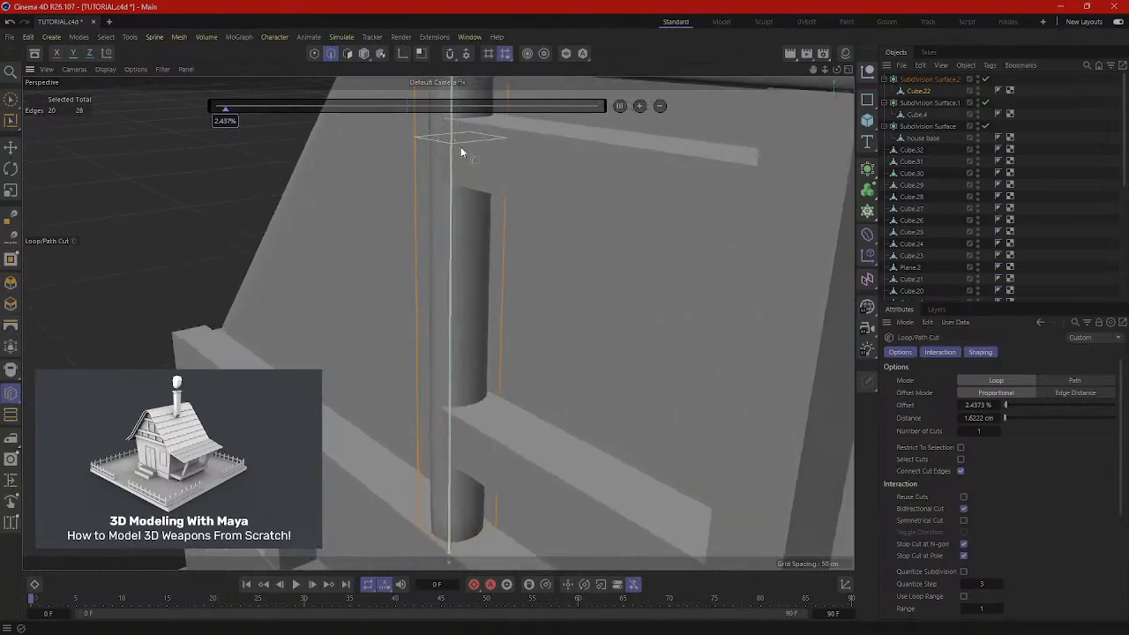
alt+drag(458, 164, 522, 287)
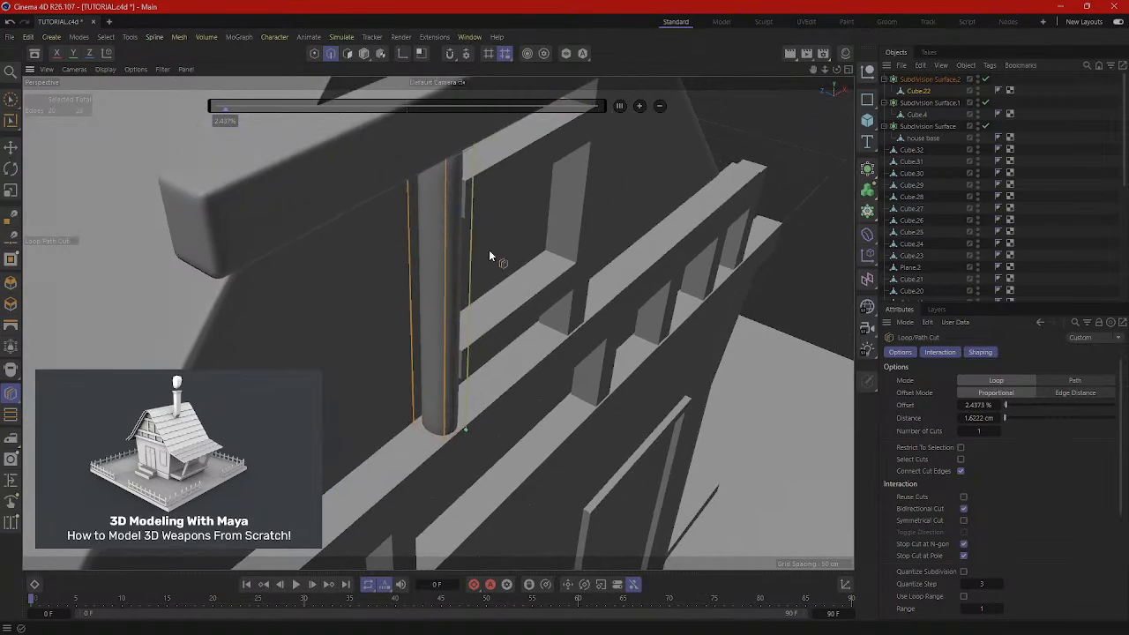
alt+drag(488, 250, 416, 171)
alt+drag(432, 209, 444, 327)
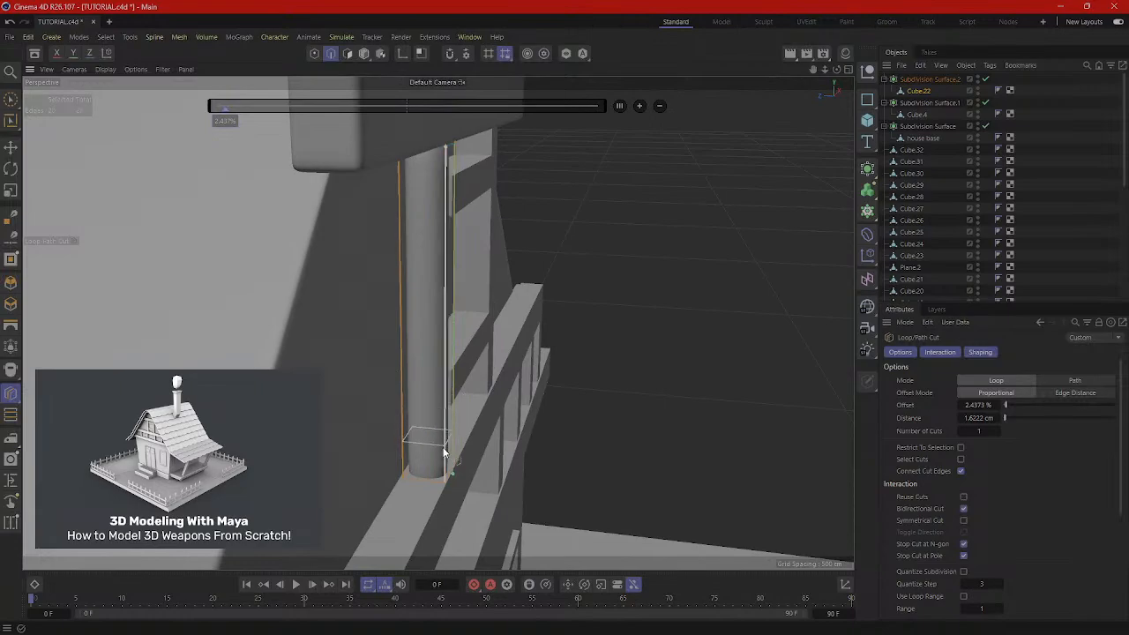
alt+drag(450, 432, 426, 327)
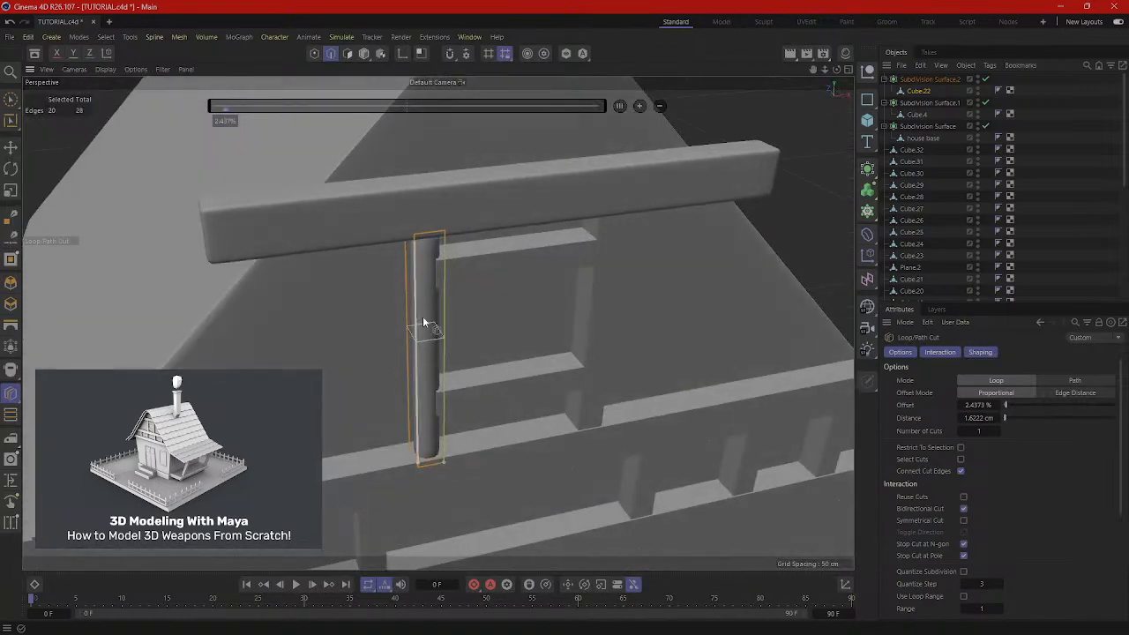
click(440, 232)
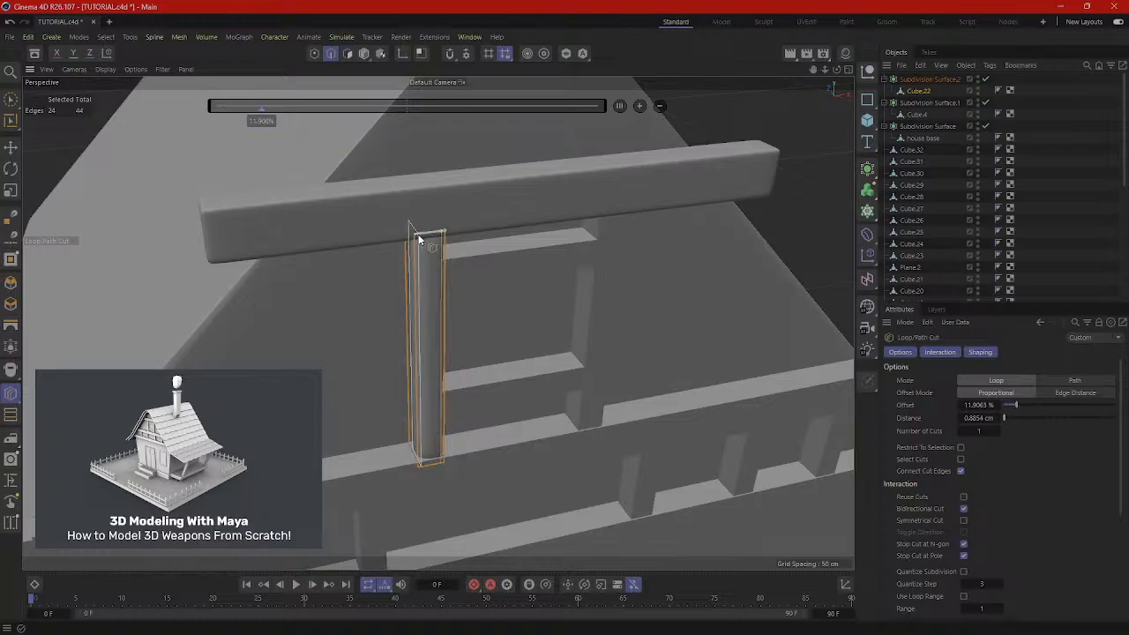
Add further lengthwise loop cuts near the left window timber's remaining vertical edges, at about 76.1% and 79.5% offset.
alt+drag(417, 238, 419, 357)
click(426, 231)
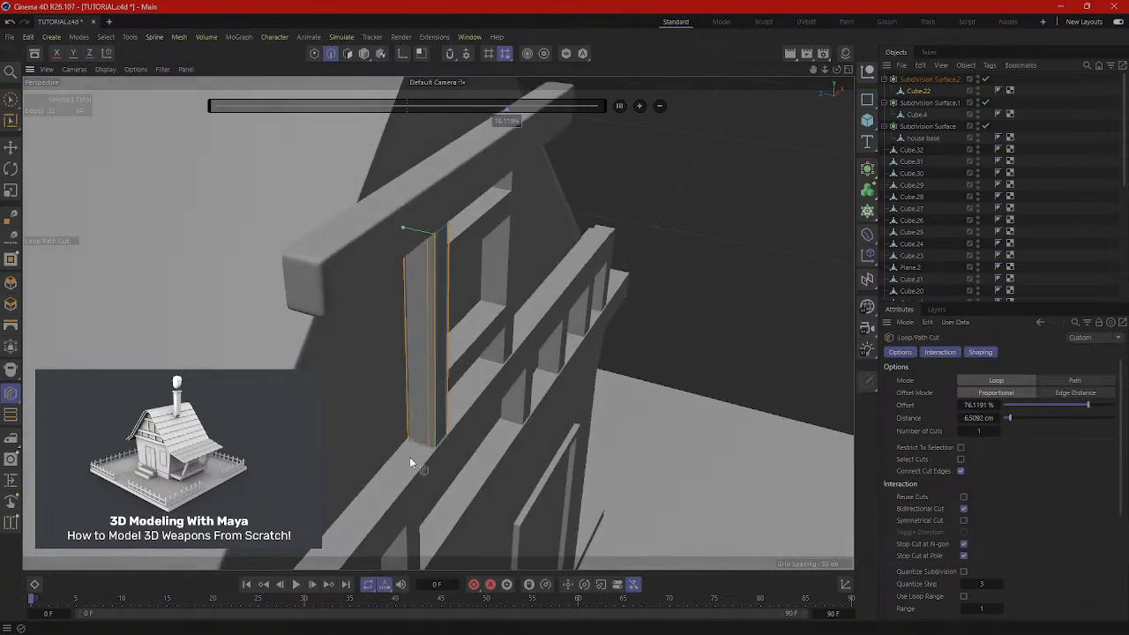
alt+drag(416, 480, 436, 429)
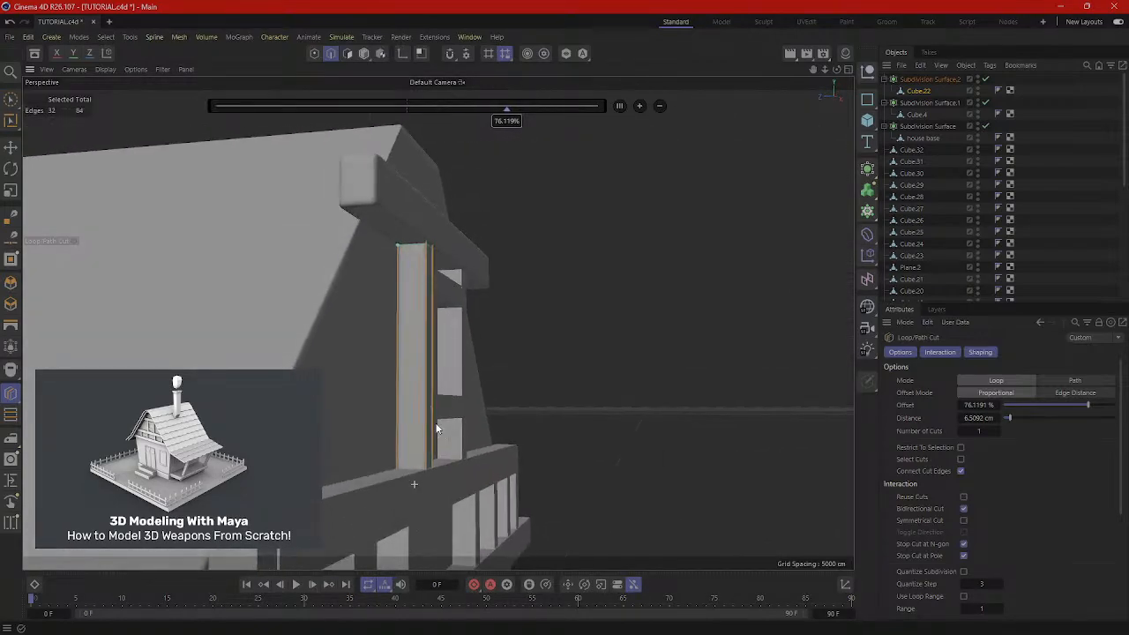
click(400, 475)
alt+drag(400, 474, 328, 442)
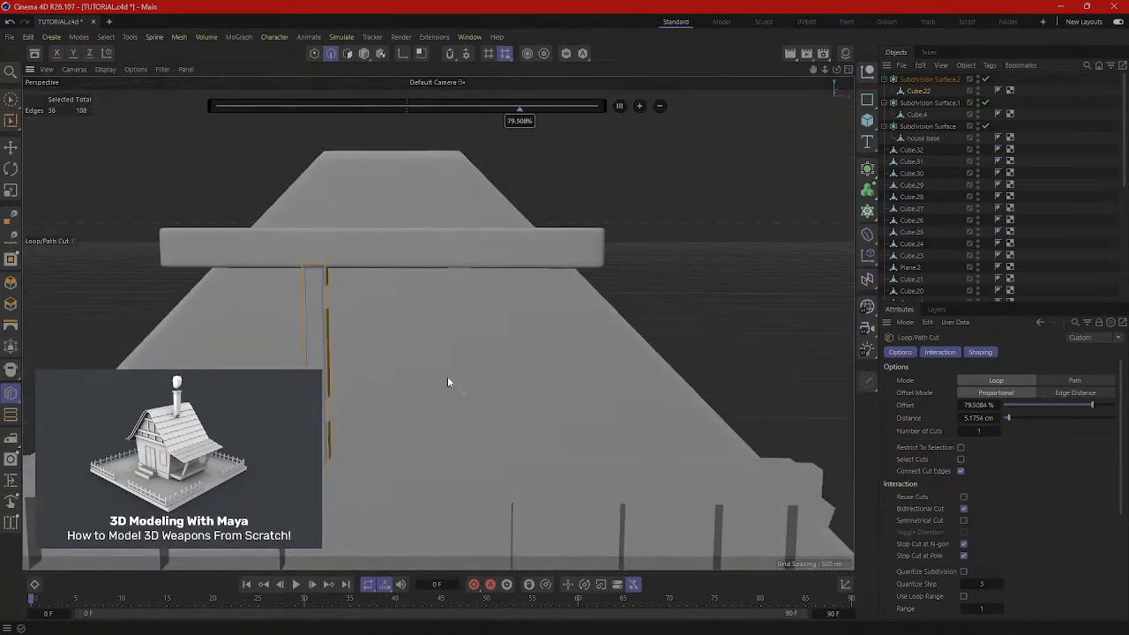
Return to Model mode with Live Selection and select the gable window frame's right vertical timber, Cube.23.
scroll(456, 382, up, 2)
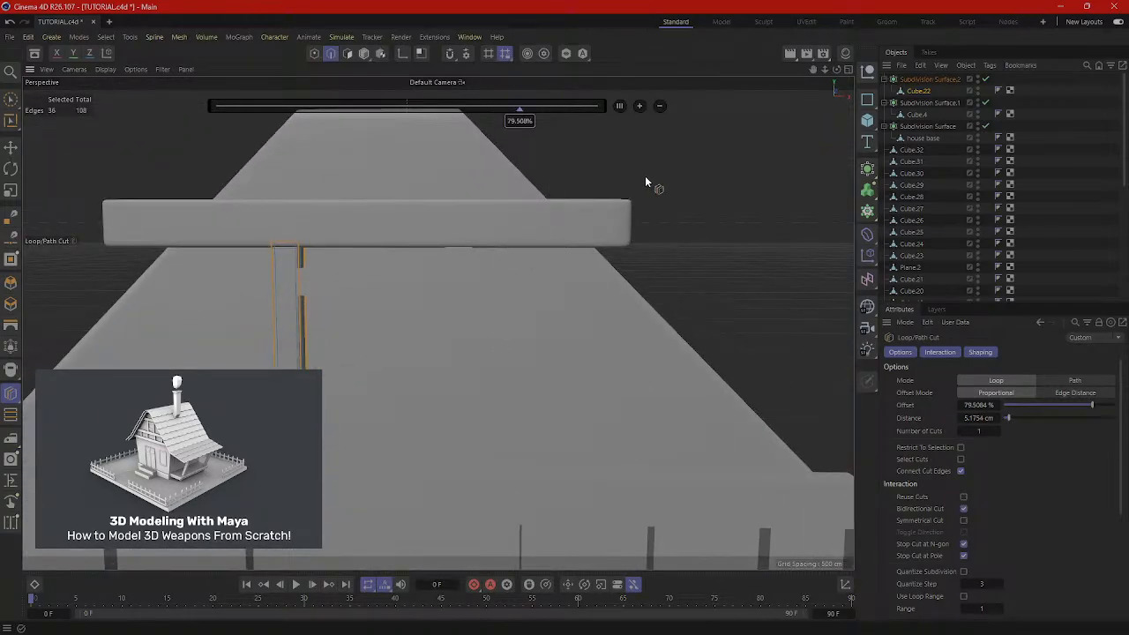
alt+drag(647, 182, 273, 54)
click(363, 54)
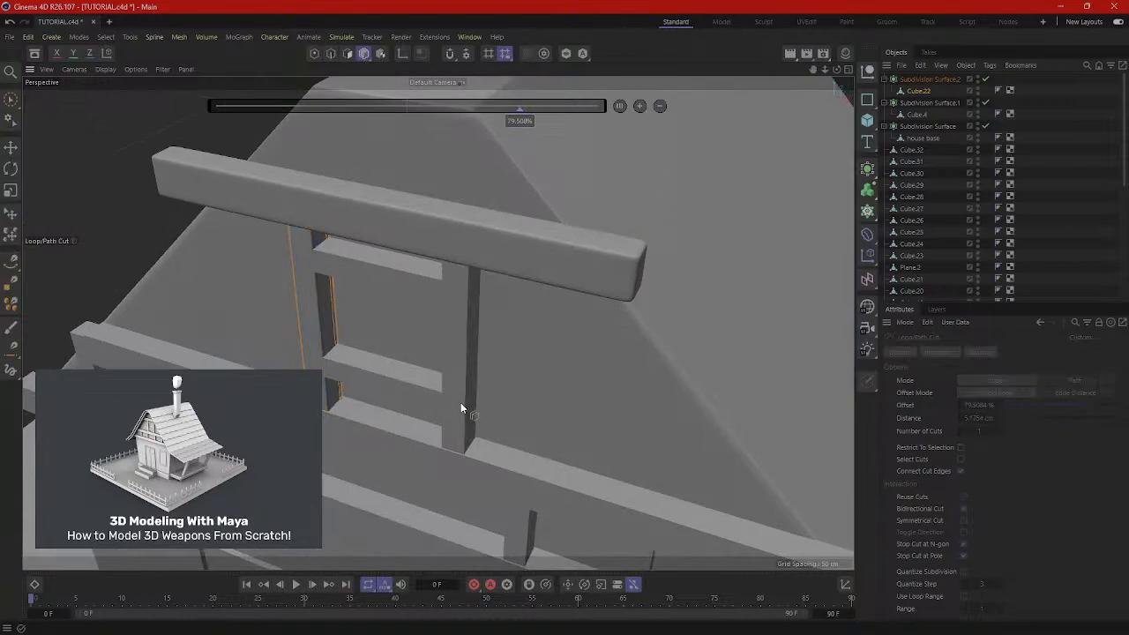
click(11, 102)
click(467, 379)
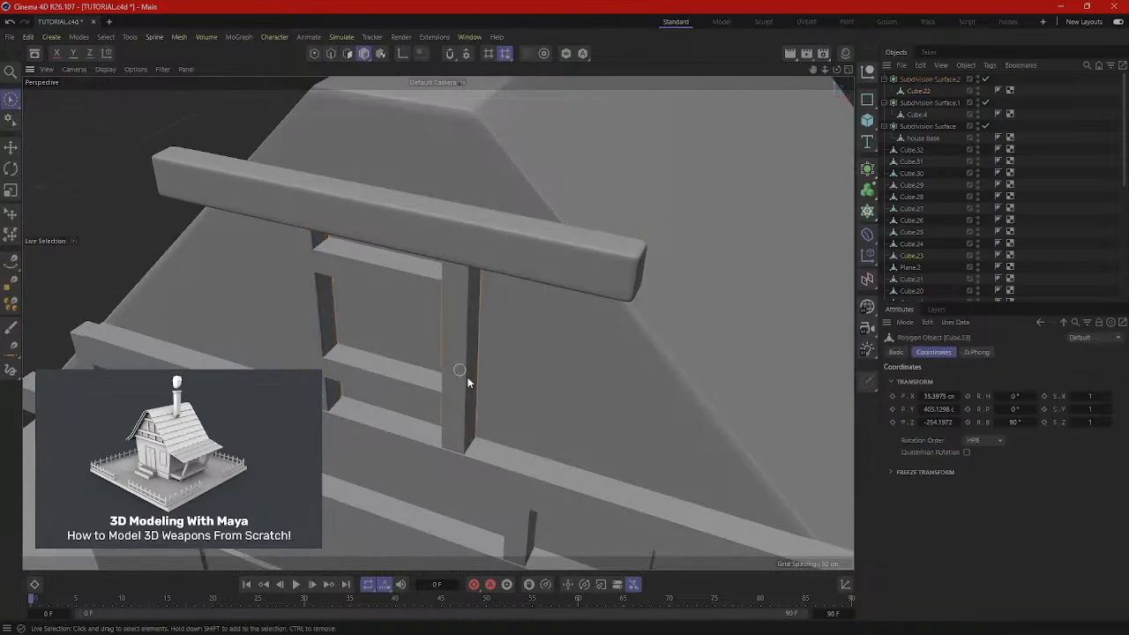
Inspect the gable window frame and its right timber from several angles and distances.
alt+drag(527, 409, 549, 376)
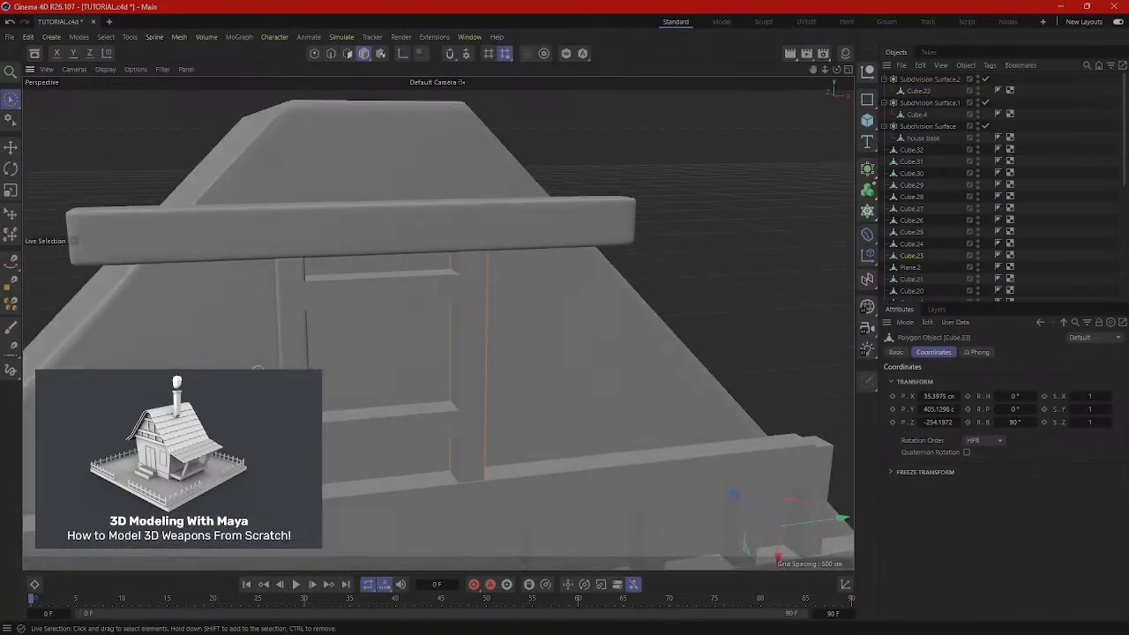
alt+drag(448, 364, 491, 369)
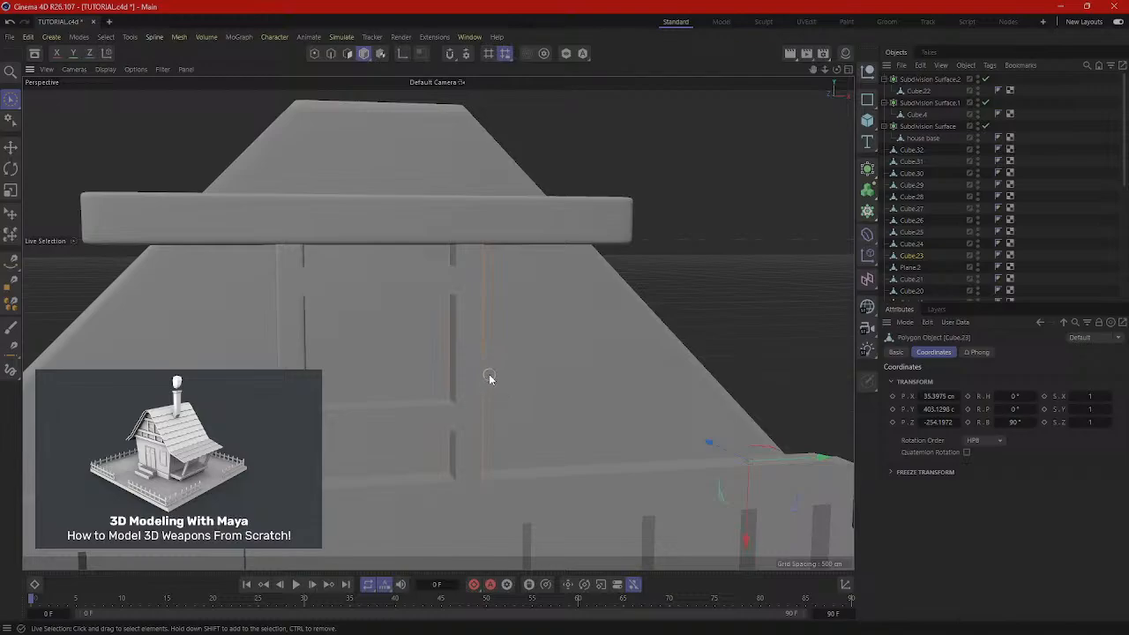
alt+drag(514, 345, 544, 188)
scroll(544, 188, up, 5)
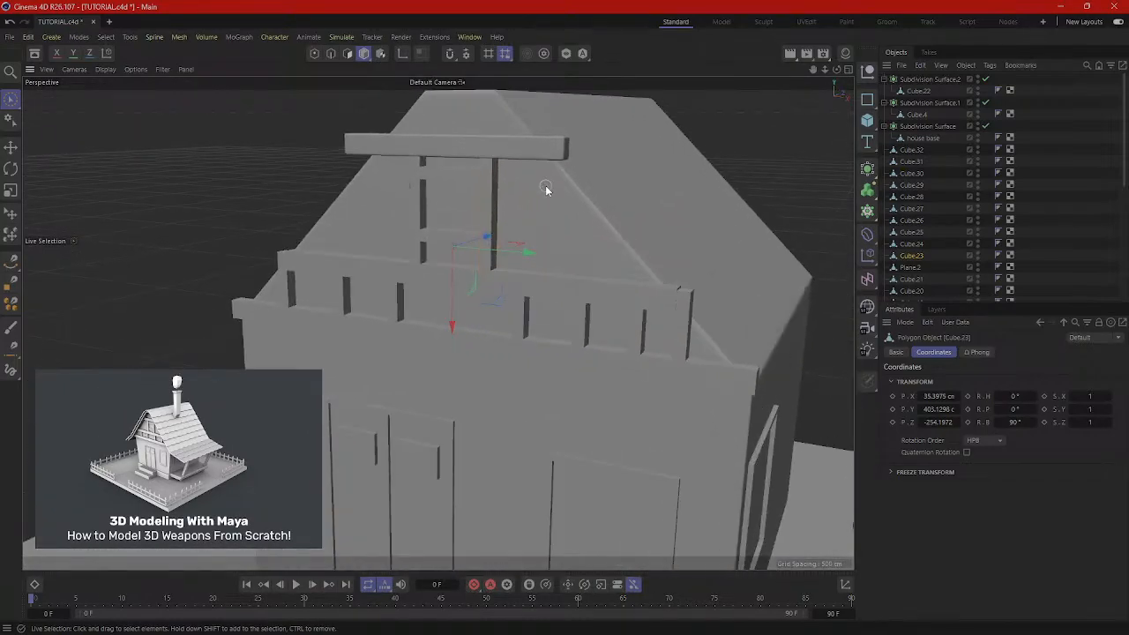
alt+drag(433, 243, 474, 273)
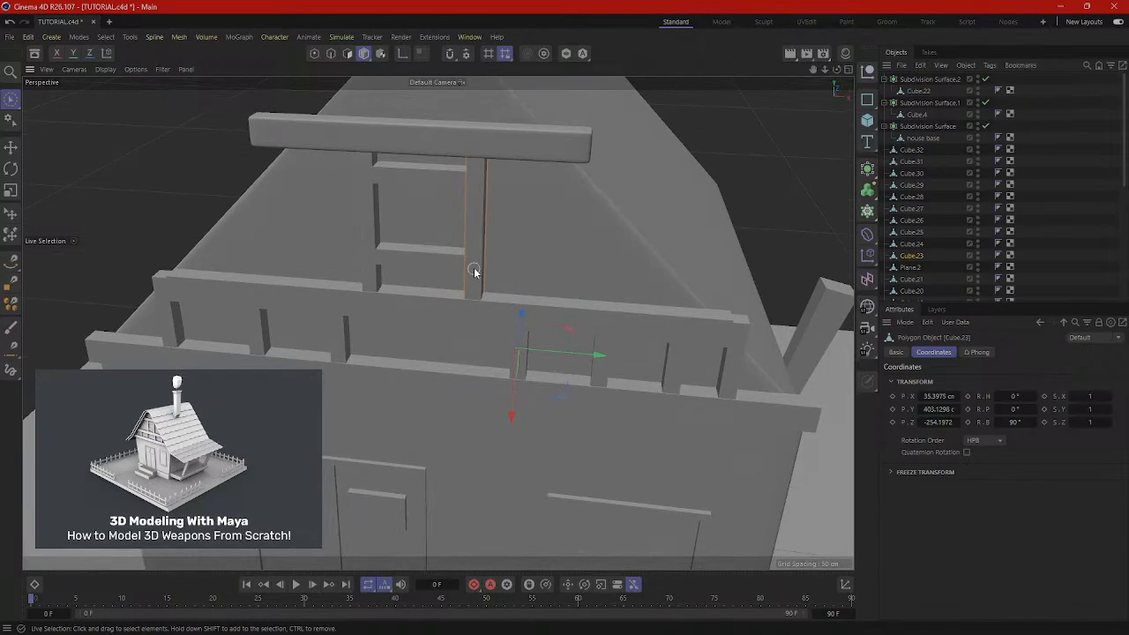
scroll(430, 300, up, 10)
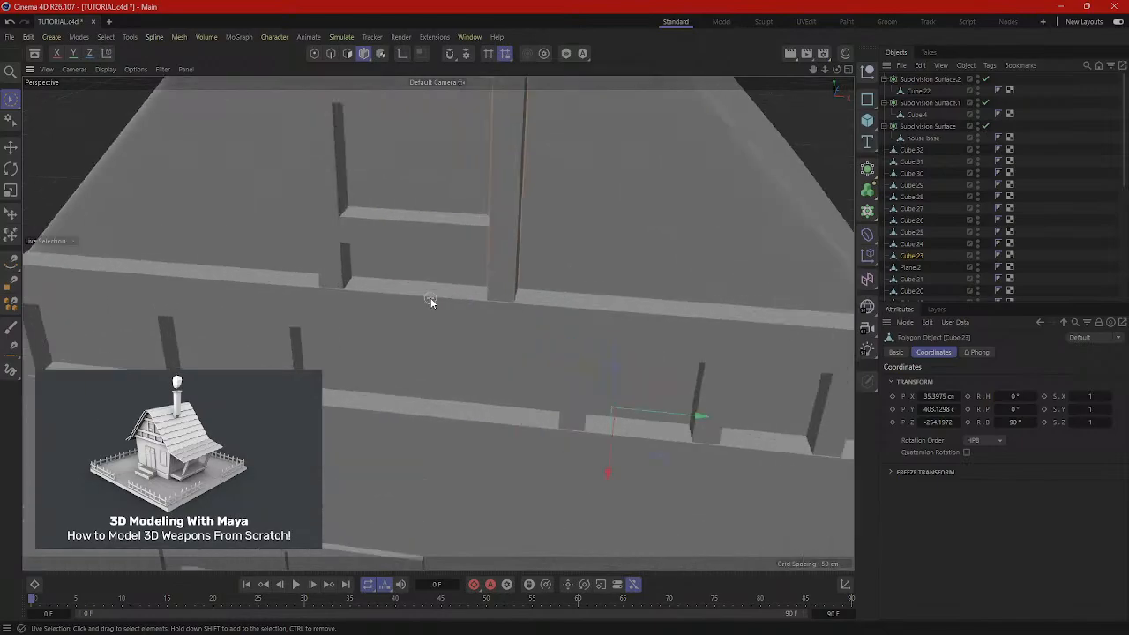
alt+drag(526, 339, 543, 311)
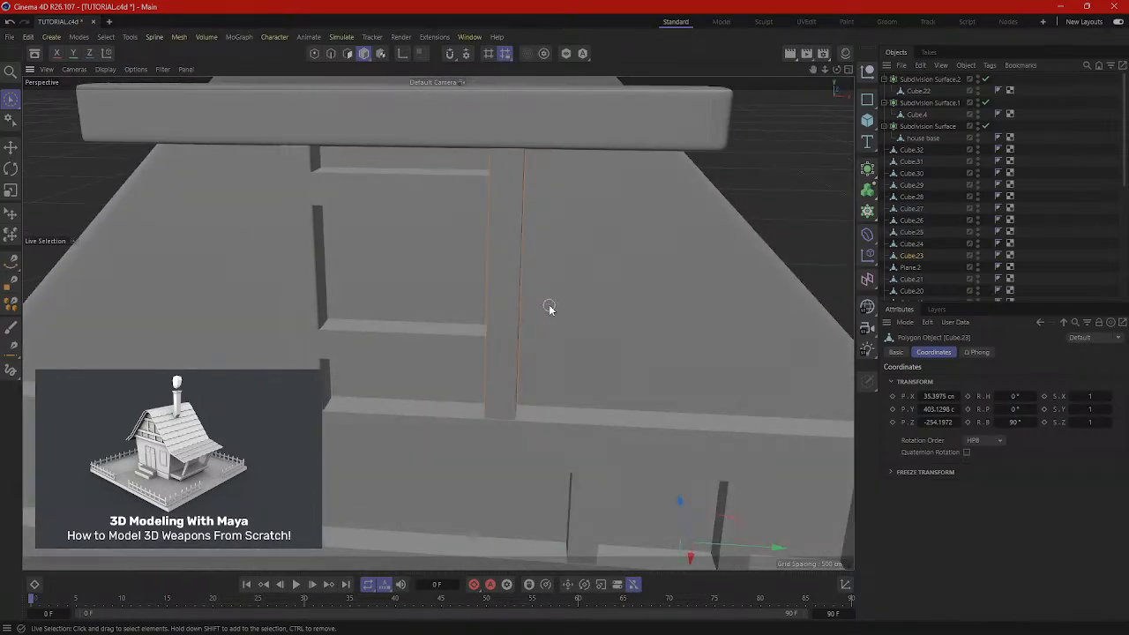
scroll(549, 307, down, 3)
mouse_move(581, 297)
alt+mouse_down()
mouse_move(569, 291)
mouse_move(523, 325)
mouse_move(612, 305)
mouse_move(587, 312)
mouse_move(650, 282)
mouse_move(627, 305)
mouse_move(561, 293)
alt+mouse_up()
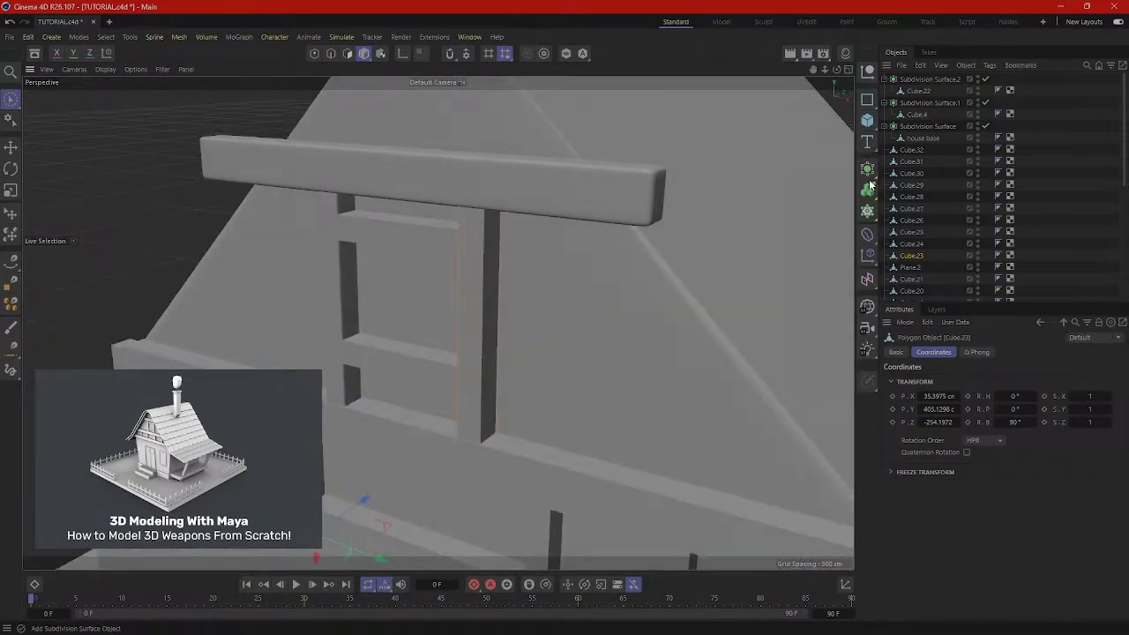
Add a fourth Subdivision Surface and make the right window timber, Cube.23, its child.
drag(866, 173, 892, 188)
click(480, 285)
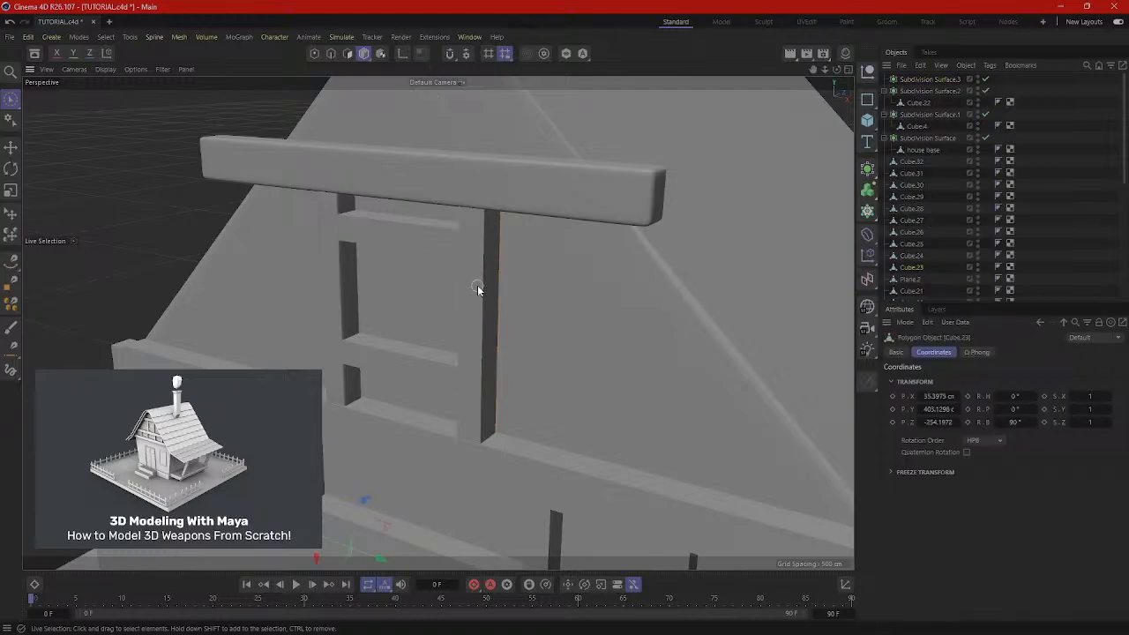
drag(923, 269, 944, 81)
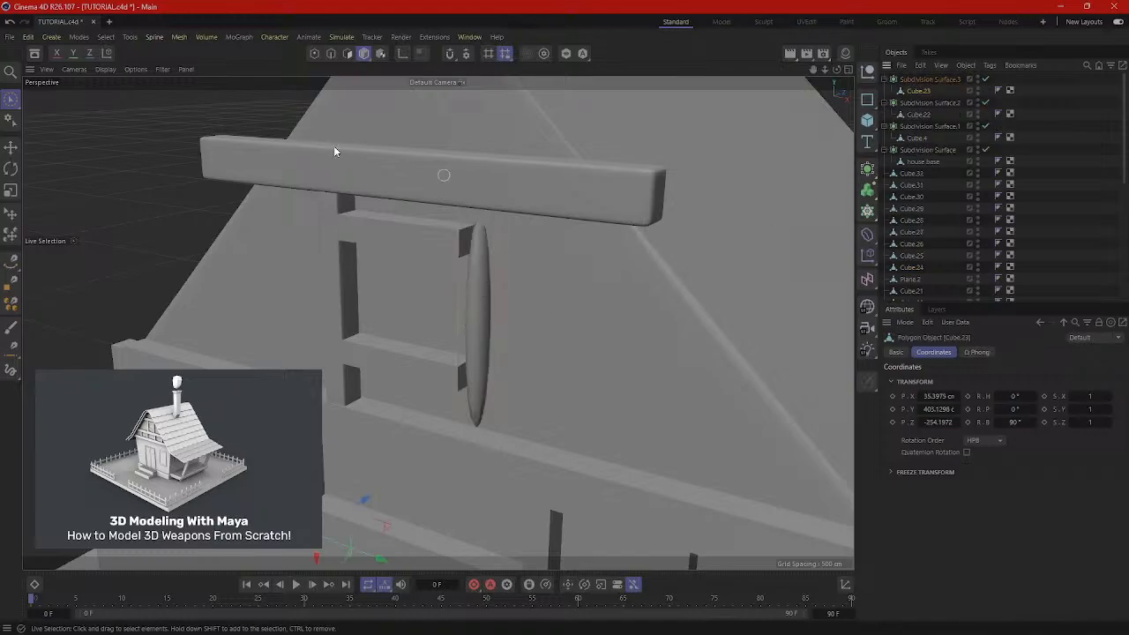
In Edge mode with all edges selected, loop-cut the right window timber near both ends at about 3.9% and 97.8% offset.
click(331, 54)
right_click(176, 238)
click(170, 243)
right_click(118, 190)
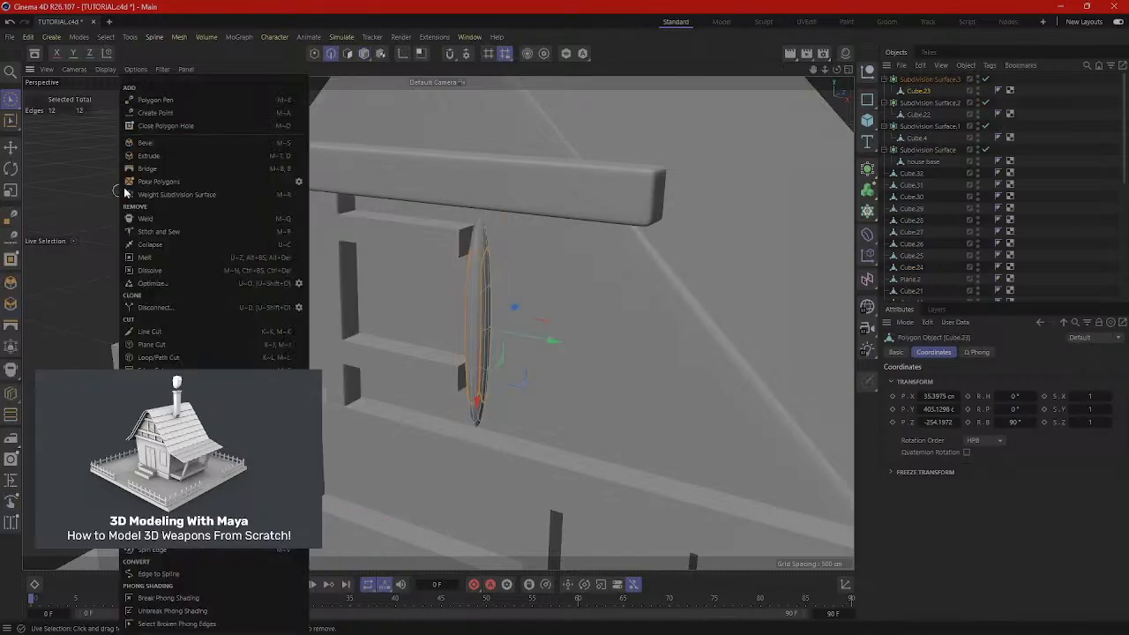
click(159, 358)
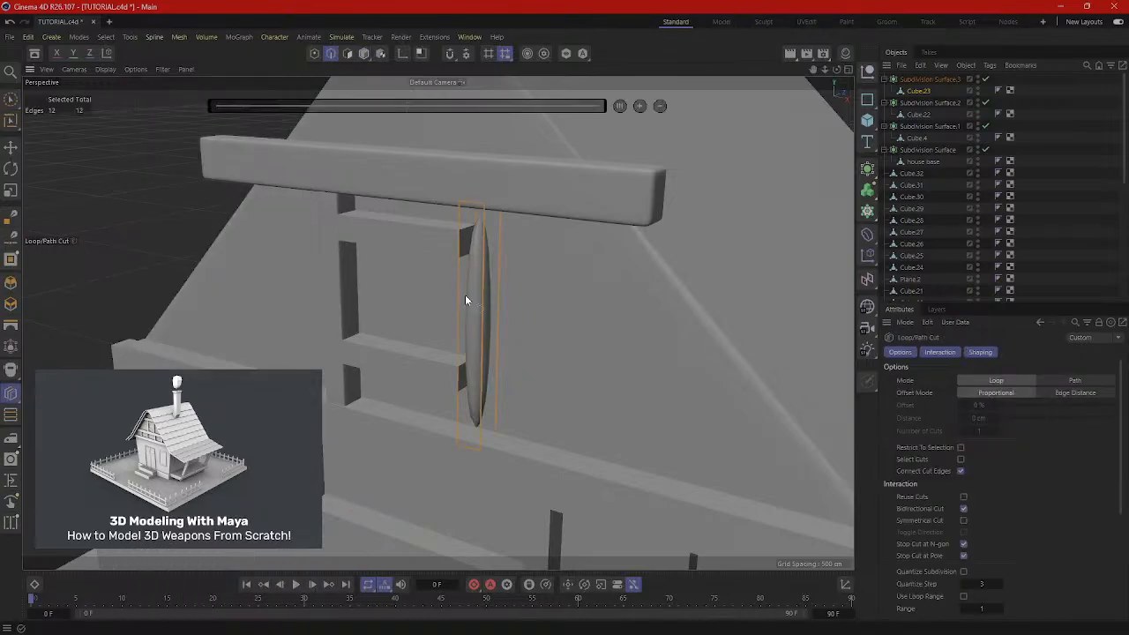
click(483, 218)
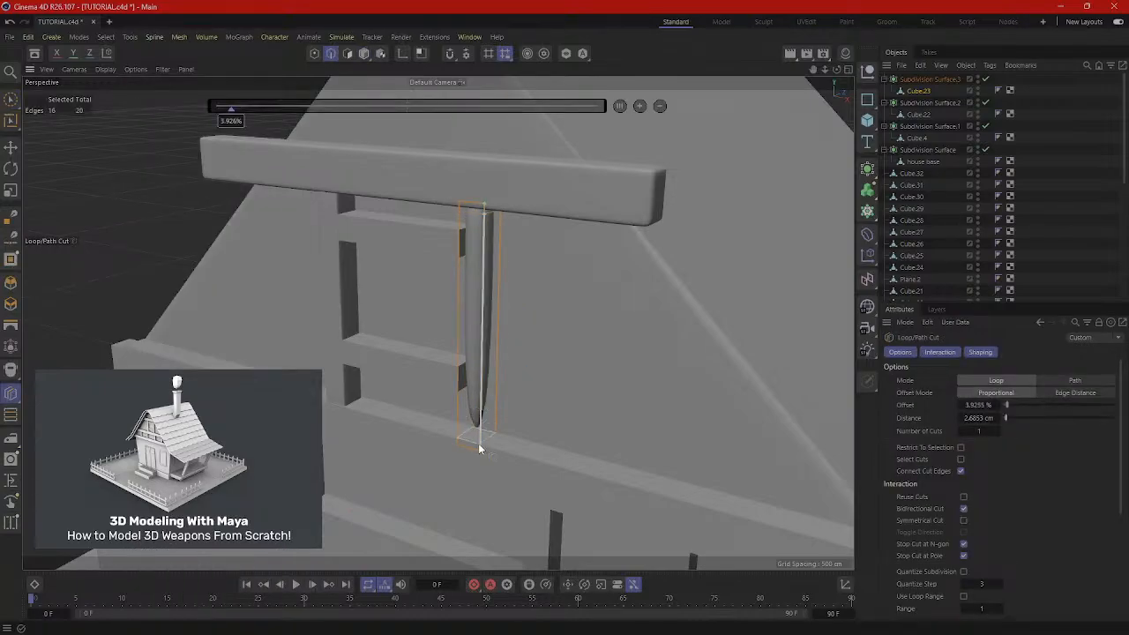
click(479, 447)
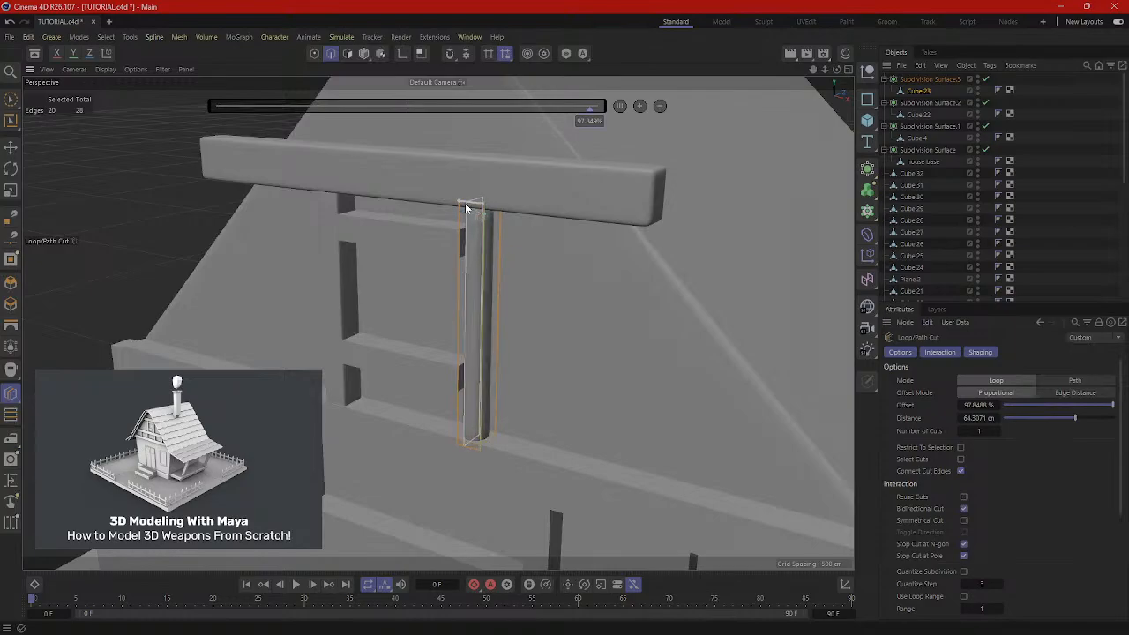
Add lengthwise loop cuts along the right window timber's vertical edges, including cuts at about 54.6% and 16.6% offset.
click(462, 202)
alt+drag(471, 230, 474, 334)
click(490, 212)
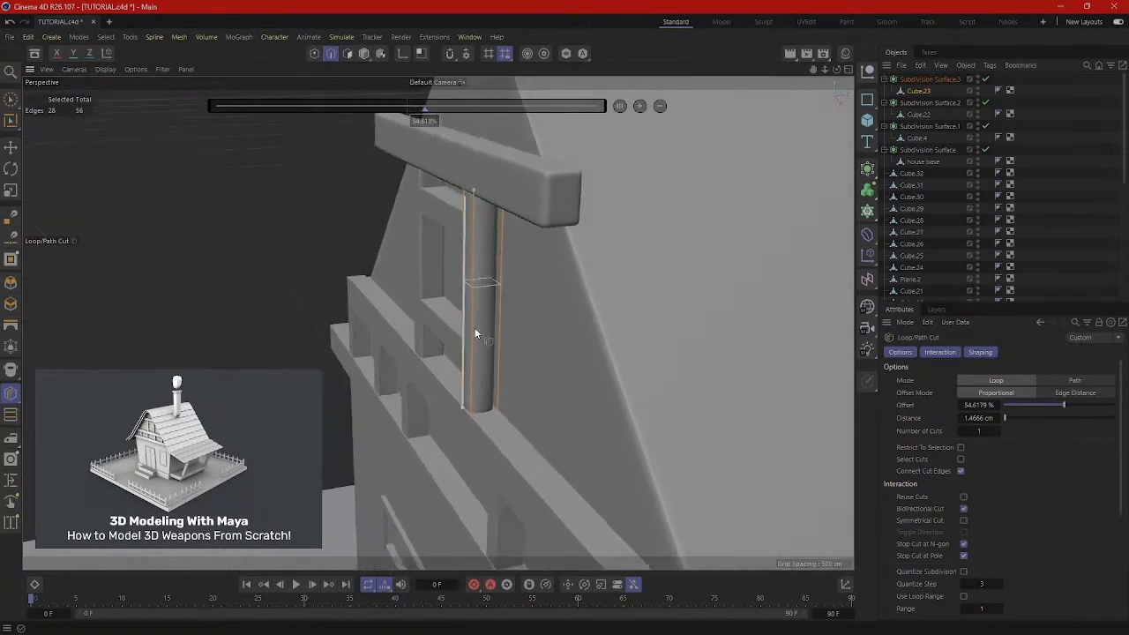
click(495, 420)
alt+drag(495, 420, 512, 283)
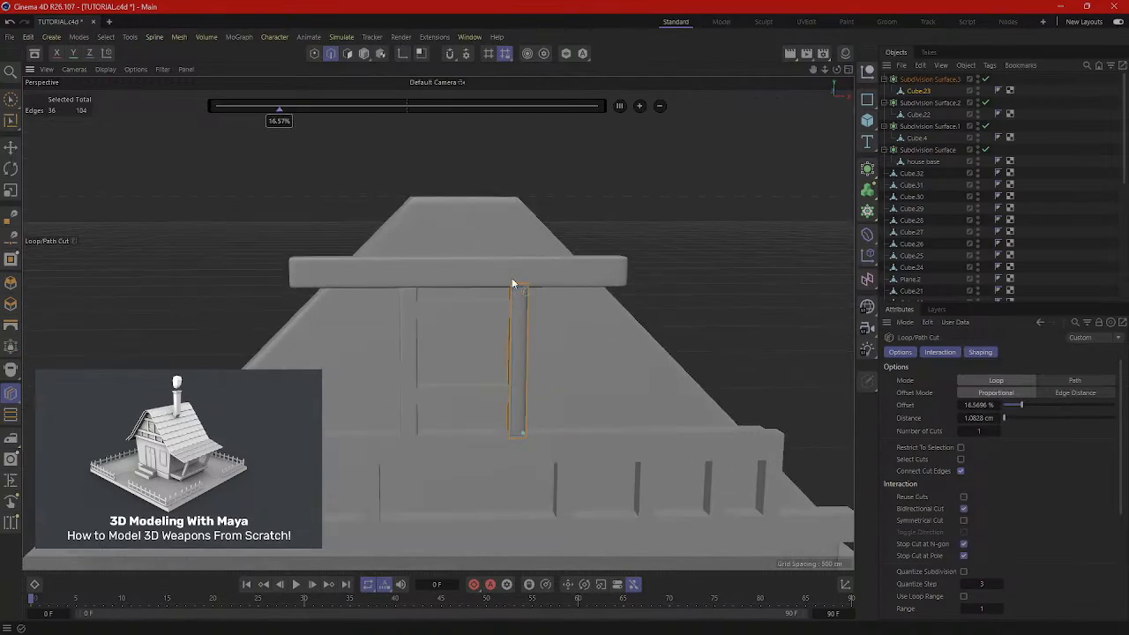
Return to Model mode with Live Selection, add a fifth Subdivision Surface and make the window's upper crossbar, Cube.31, its child.
click(364, 54)
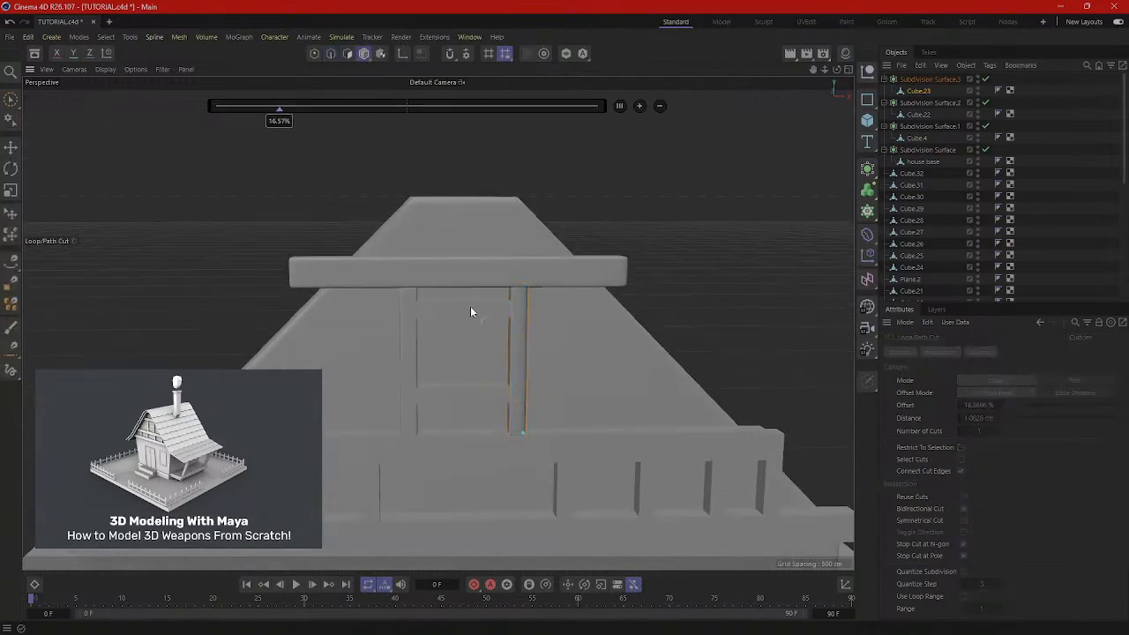
key(space)
click(451, 311)
alt+drag(452, 311, 838, 220)
drag(868, 168, 901, 182)
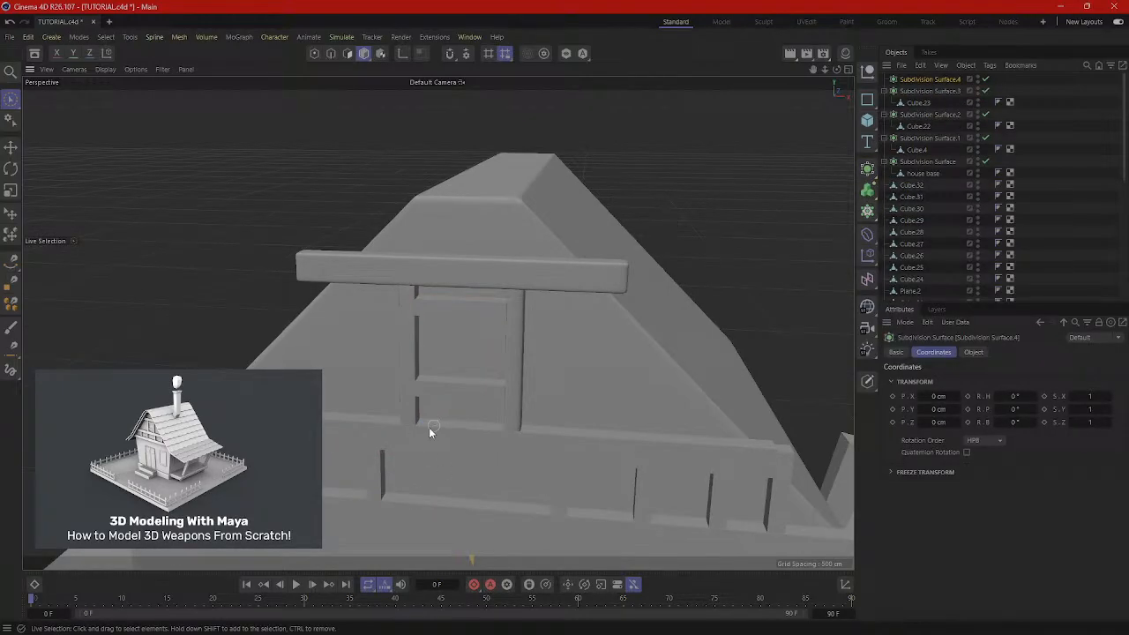
click(477, 310)
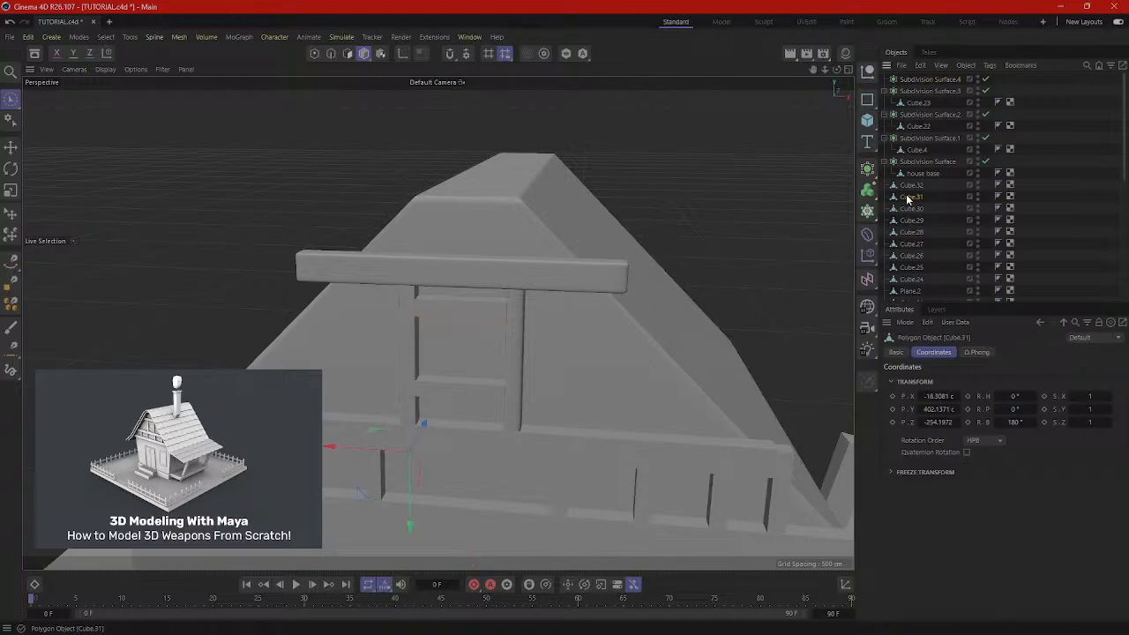
drag(908, 200, 923, 81)
In Edge mode, loop-cut the window's upper crossbar near both ends, including one cut at about 2.8% offset.
scroll(402, 282, up, 4)
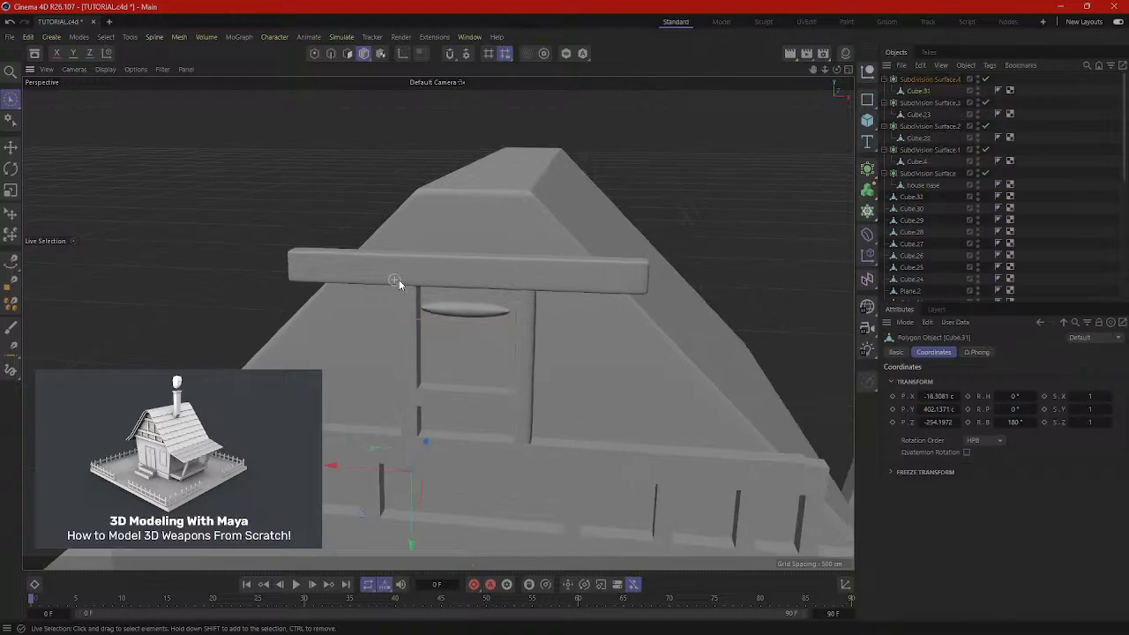
right_click(275, 195)
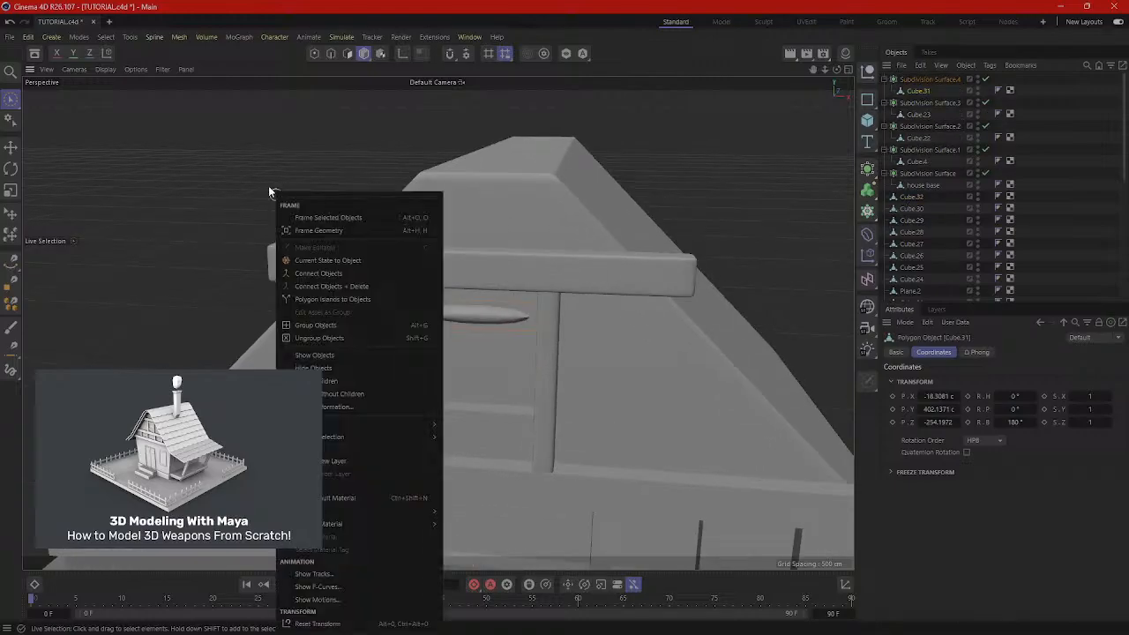
click(330, 52)
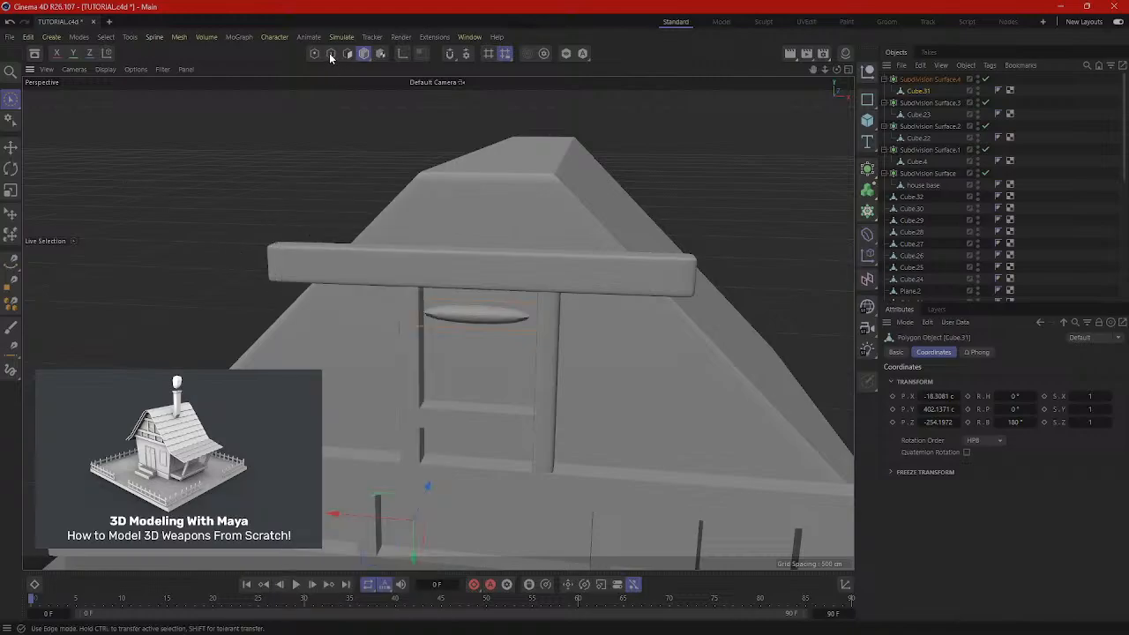
click(331, 53)
right_click(223, 161)
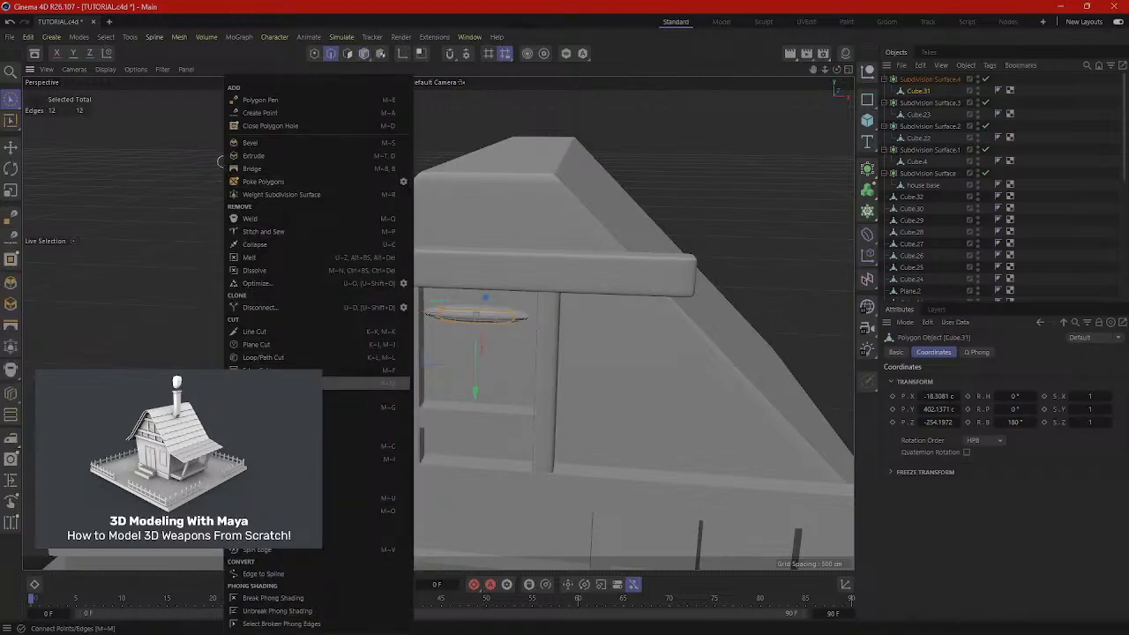
click(263, 357)
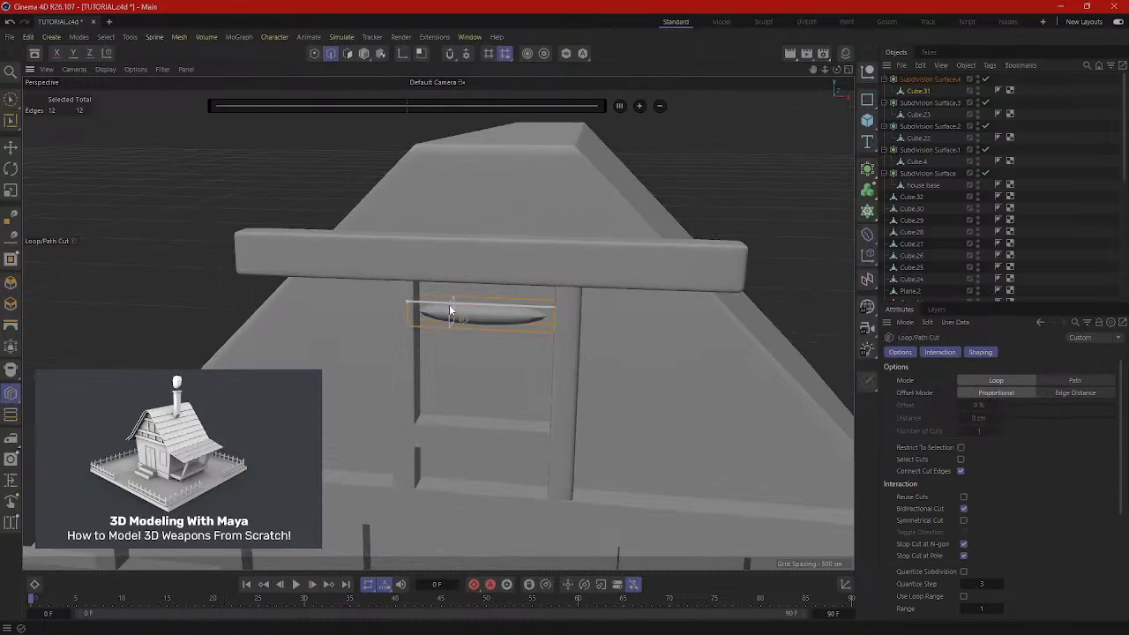
scroll(448, 306, up, 3)
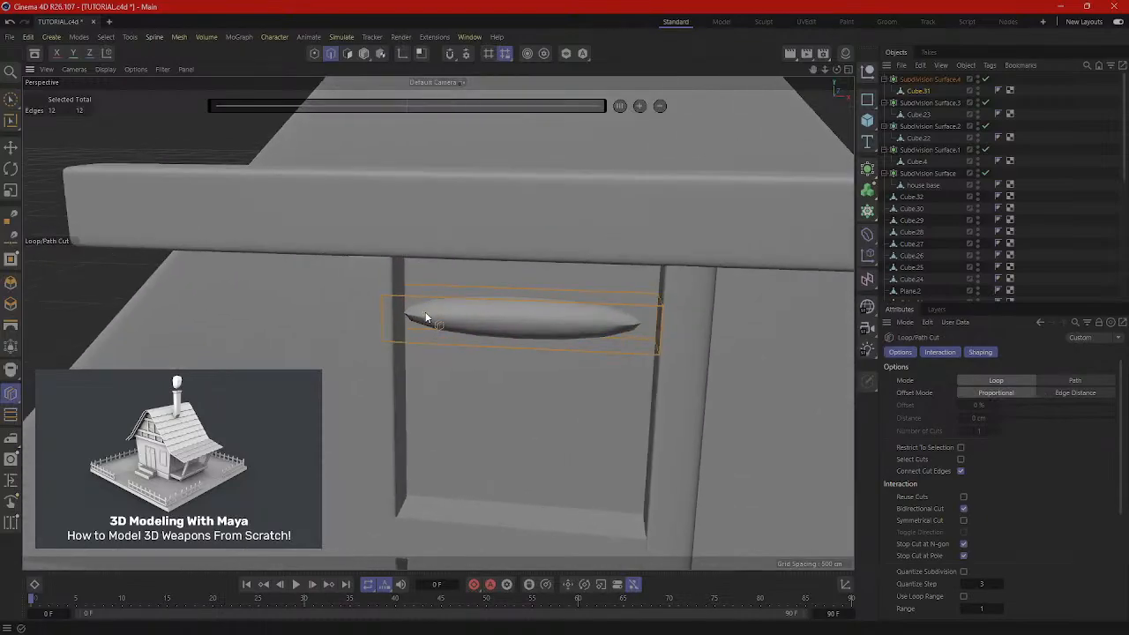
click(407, 324)
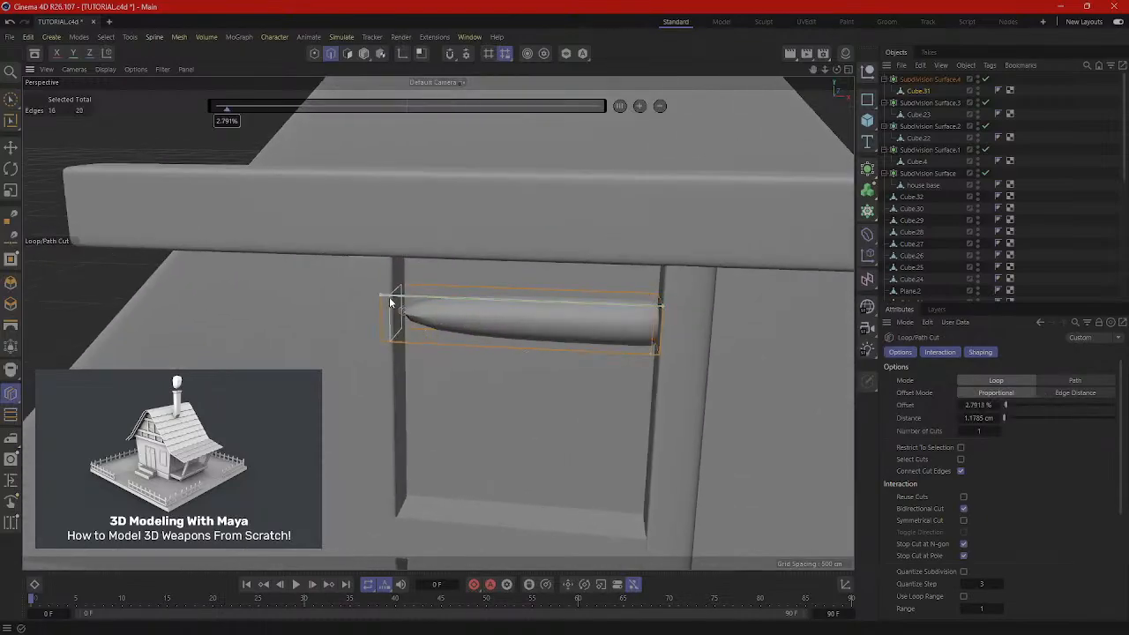
click(395, 310)
Add lengthwise loop cuts along the upper crossbar's edges at about 81.1%, 82.4%, 24% and 67.3% offset.
click(658, 322)
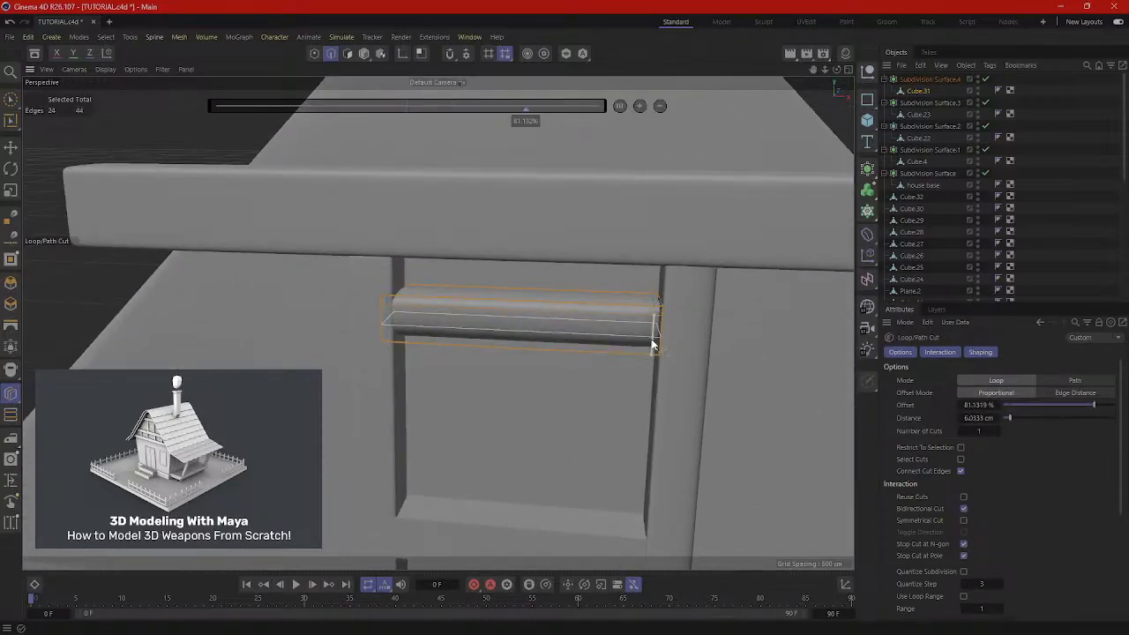
alt+drag(659, 353, 581, 369)
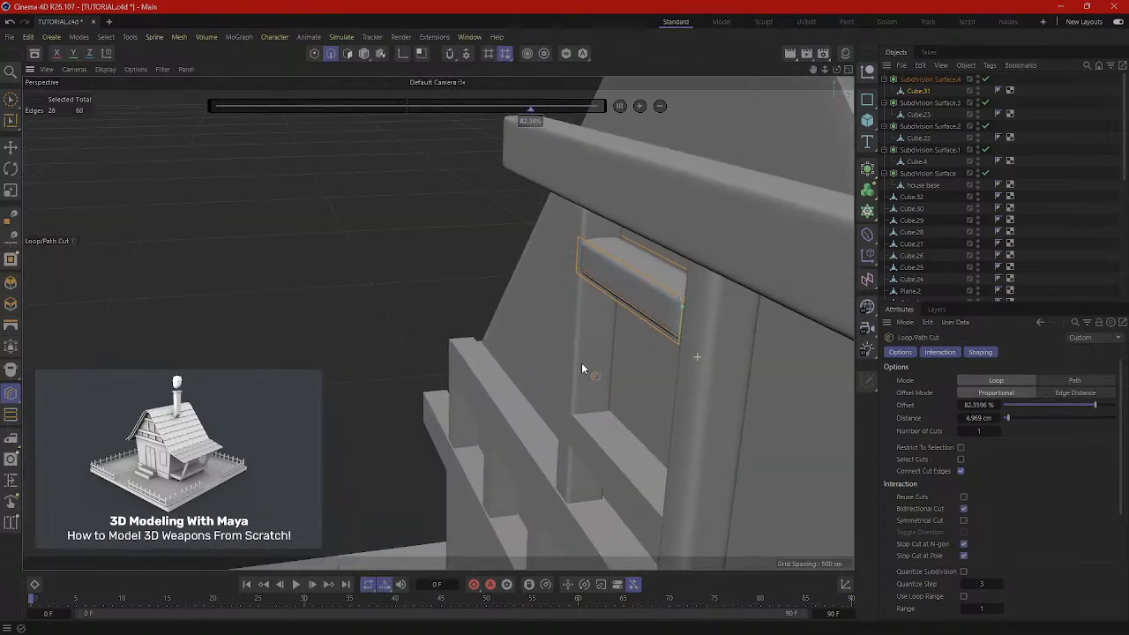
alt+drag(695, 299, 647, 302)
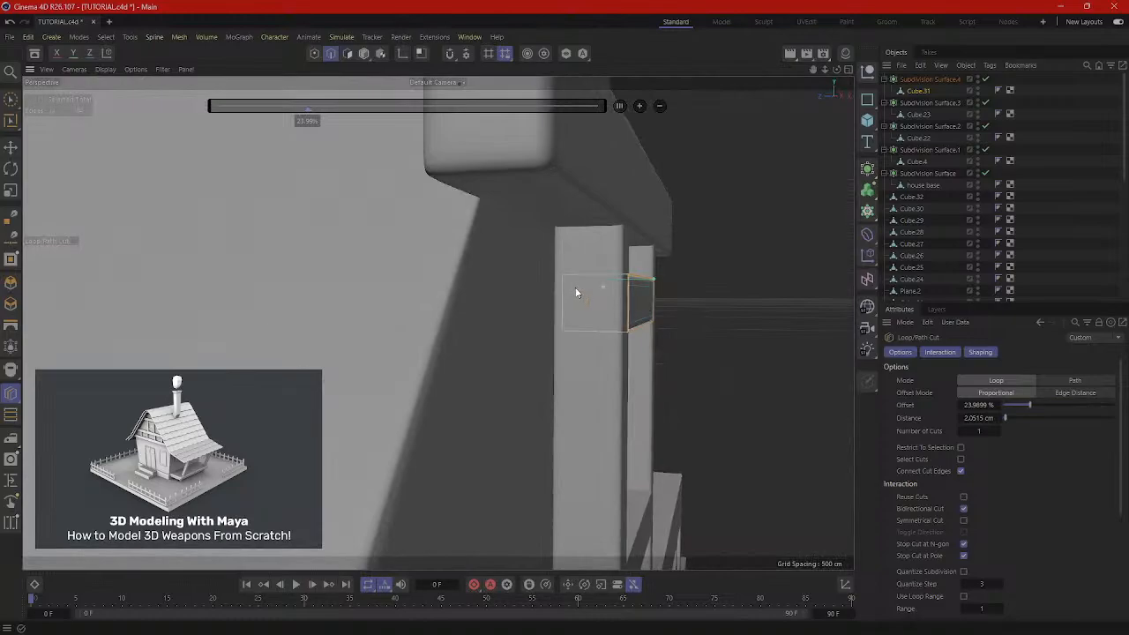
alt+drag(576, 291, 392, 77)
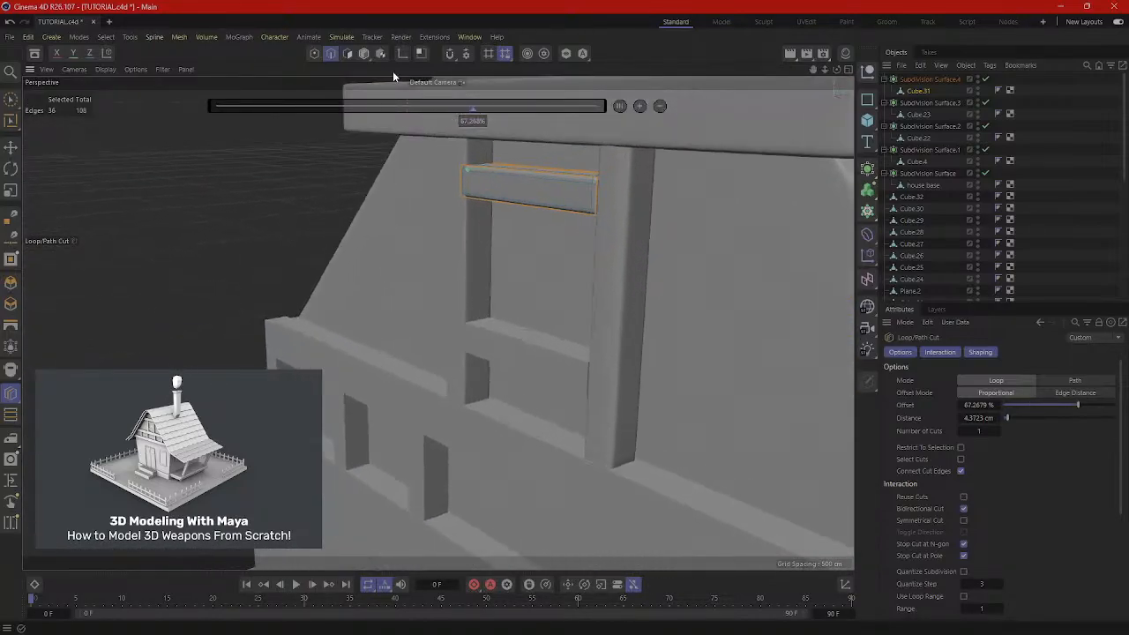
Return to Model mode with Live Selection, add a sixth Subdivision Surface and make the window's lower crossbar, Cube.32, its child.
click(363, 52)
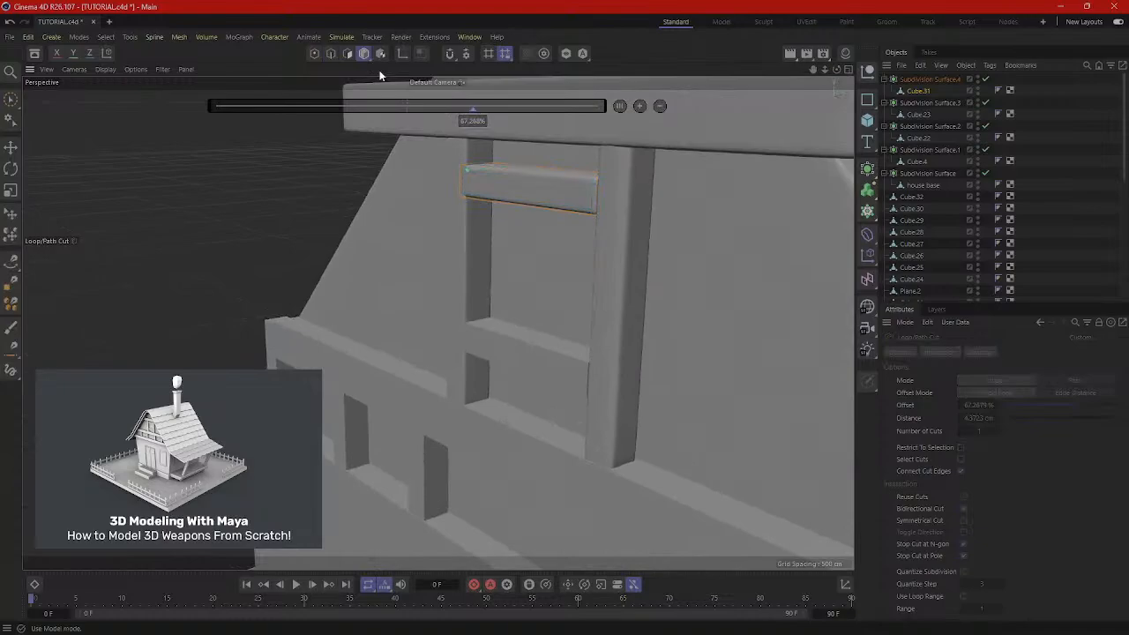
click(11, 101)
click(553, 360)
alt+drag(459, 364, 582, 261)
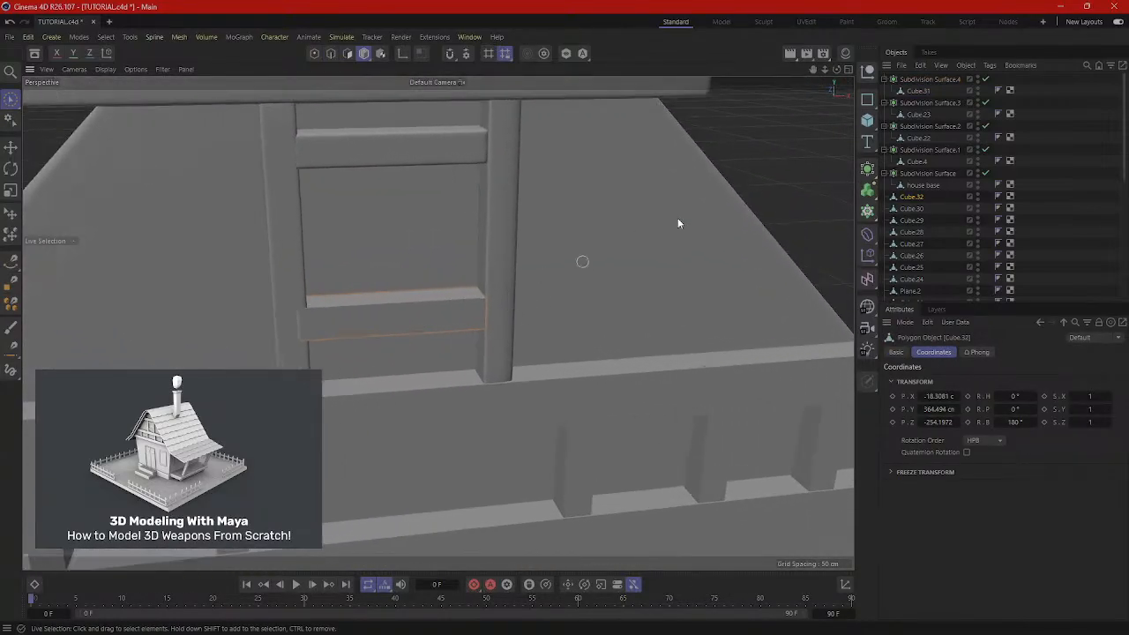
click(872, 170)
click(911, 188)
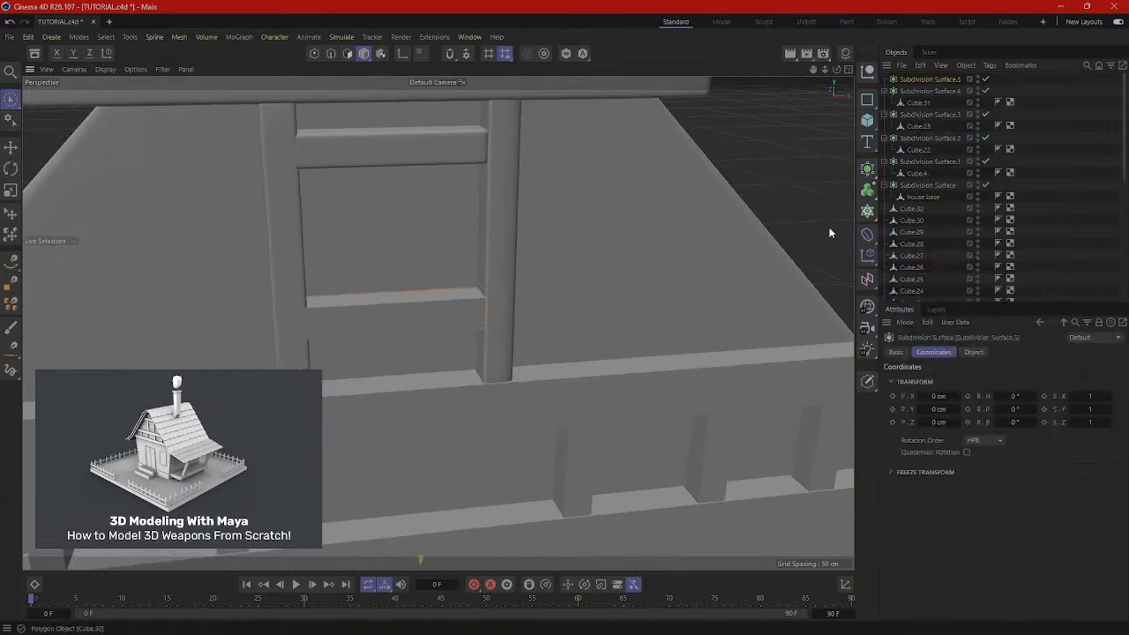
click(385, 326)
drag(912, 210, 929, 78)
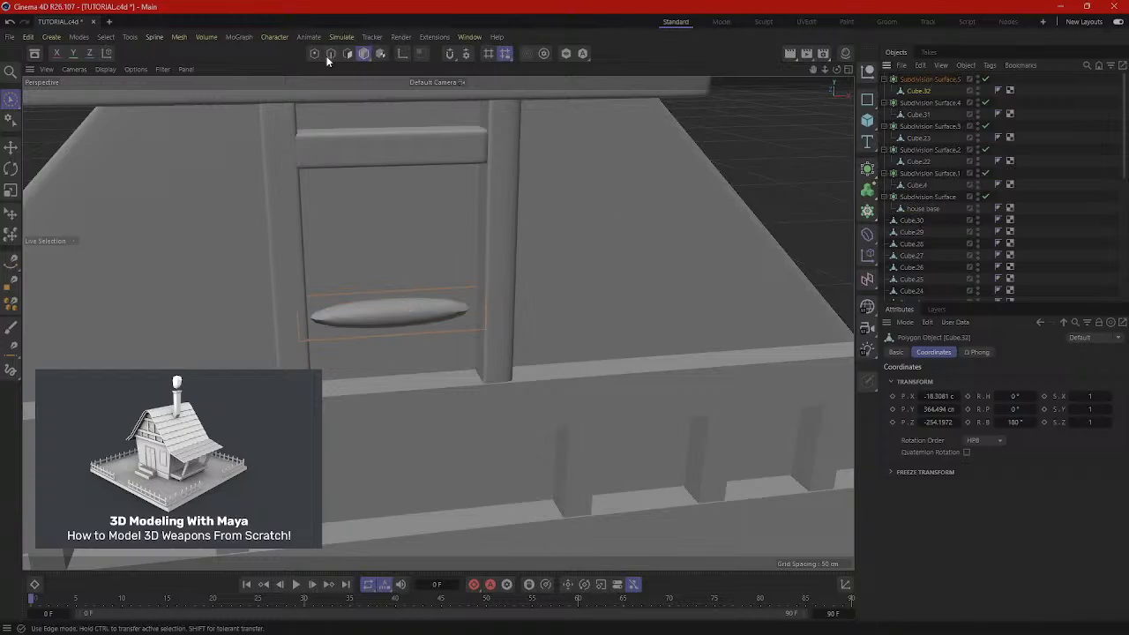
In Edge mode, loop-cut the lower crossbar near both ends at about 3.8% and 95.5% offset.
key(Return)
right_click(551, 196)
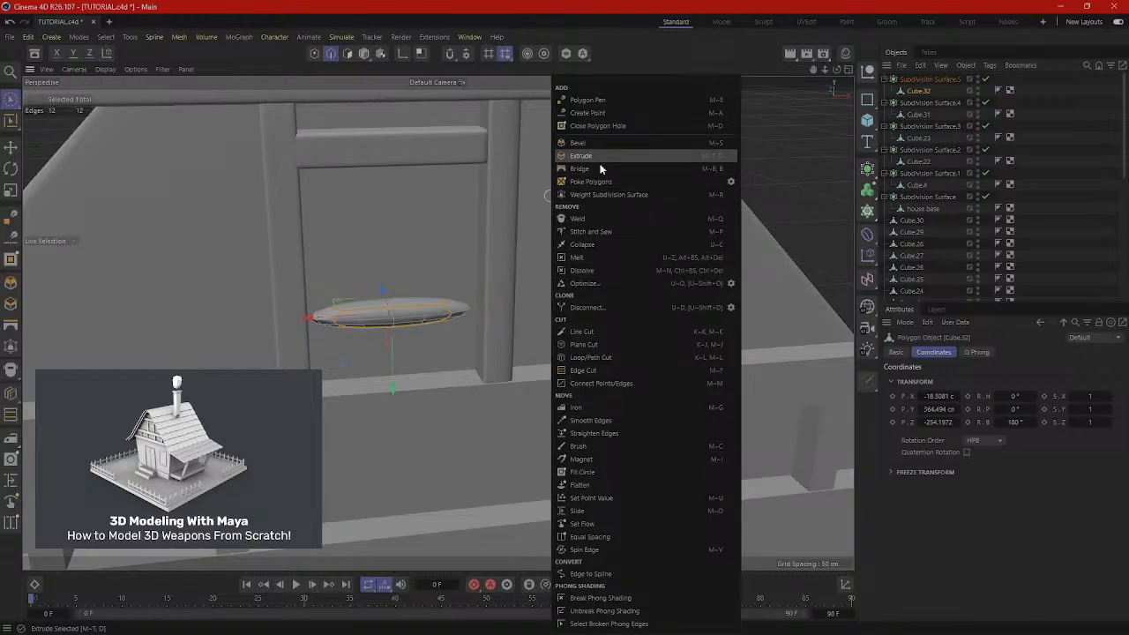
click(602, 363)
click(478, 301)
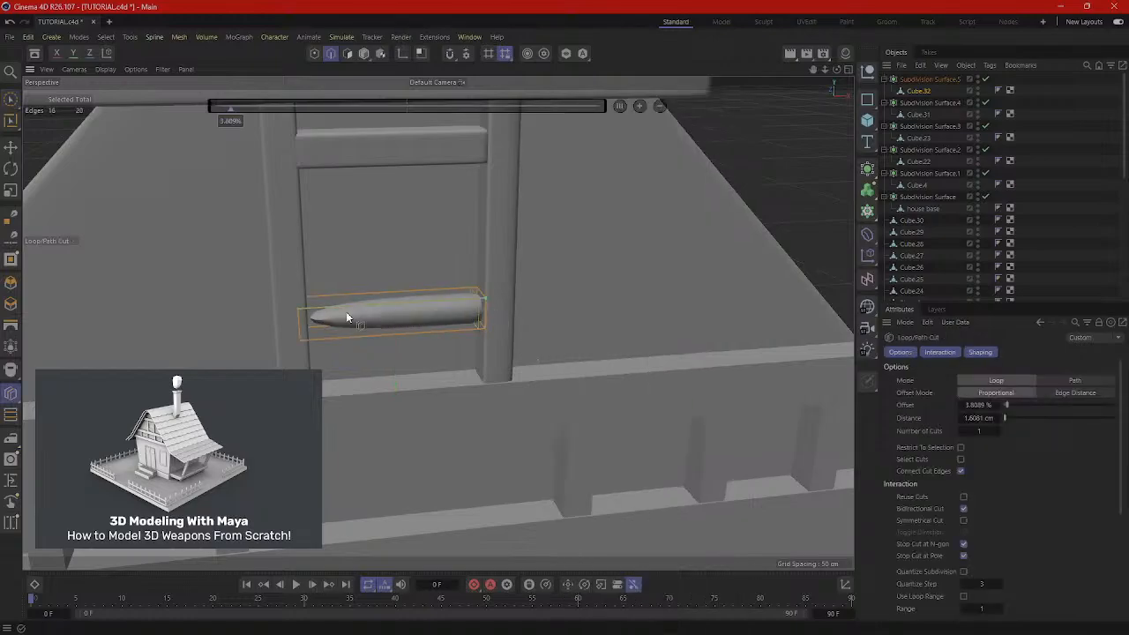
click(308, 310)
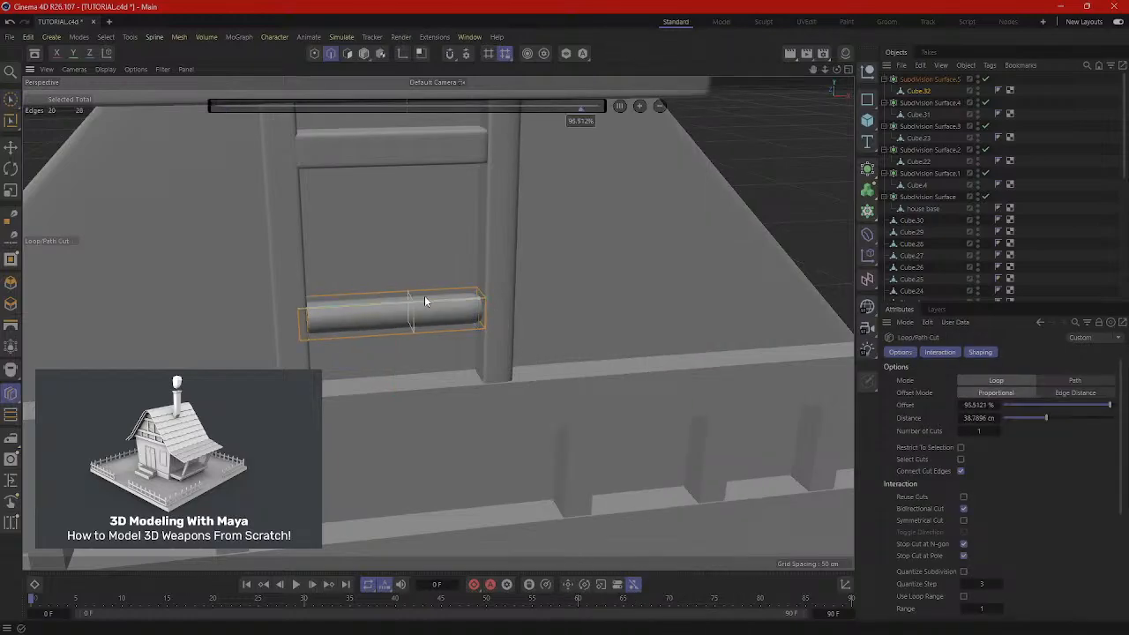
Add lengthwise loop cuts along the lower crossbar's edges, including cuts at about 23.9% and 21.1% offset.
click(484, 303)
click(482, 325)
alt+drag(480, 324, 556, 329)
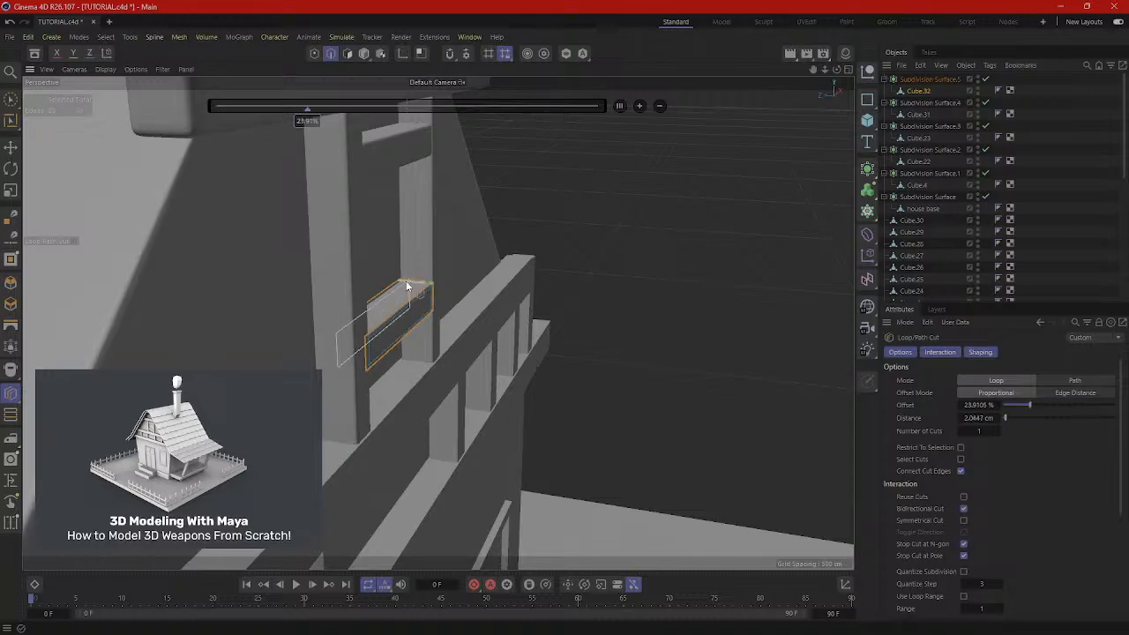
alt+drag(405, 280, 330, 295)
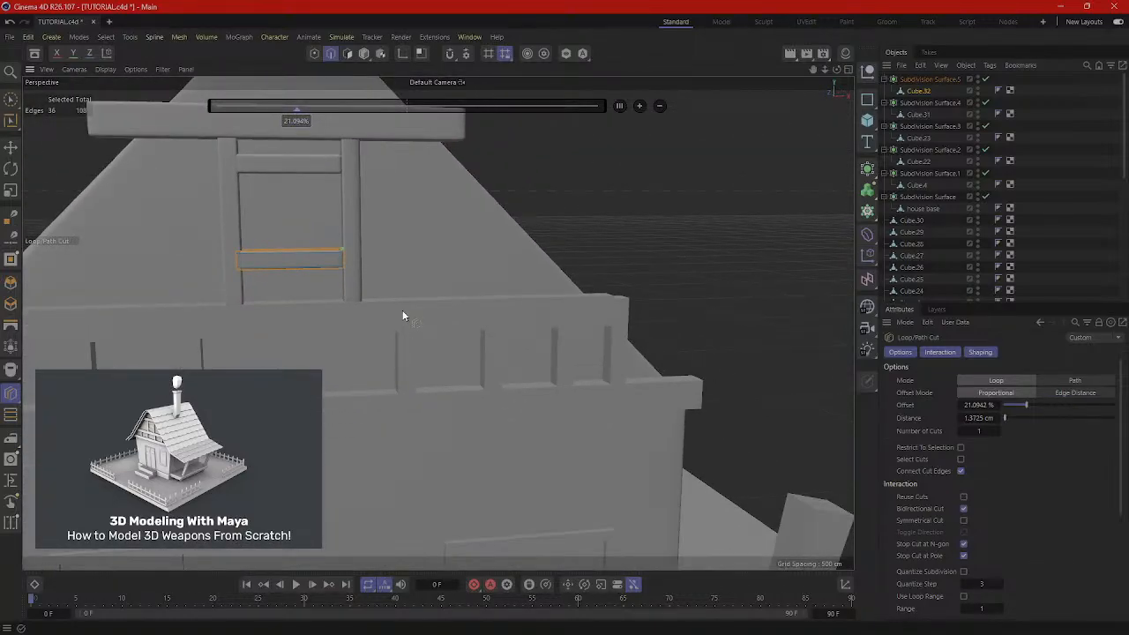
scroll(402, 313, down, 3)
scroll(397, 271, up, 3)
scroll(456, 263, down, 3)
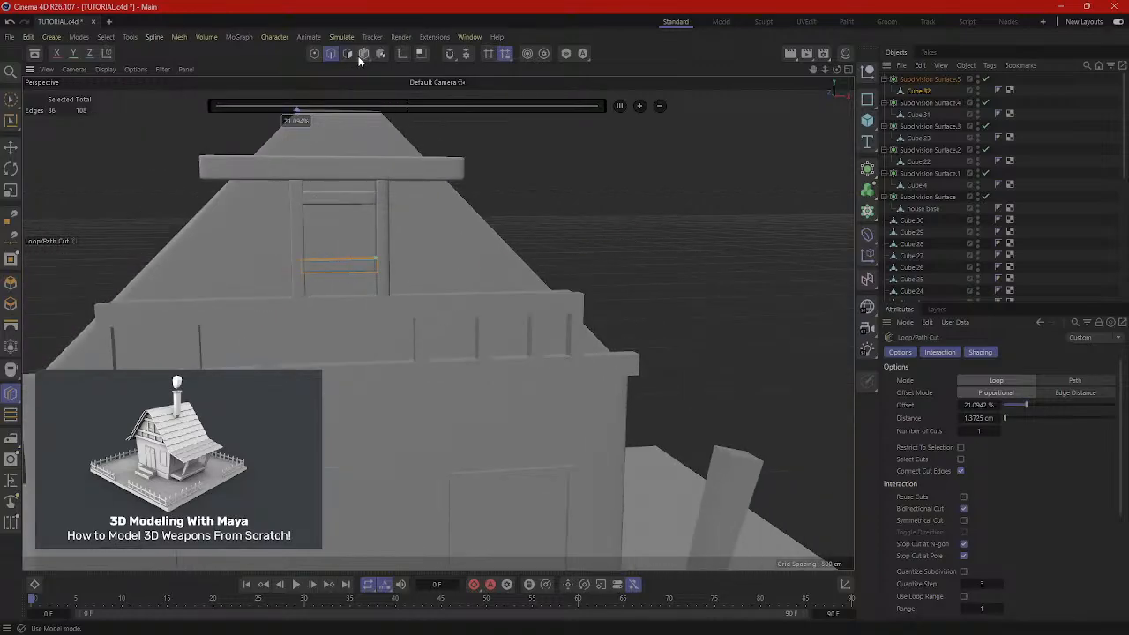
Return to Model mode with the Move tool and add a seventh Subdivision Surface for the long beam below the window.
alt+drag(438, 314, 442, 285)
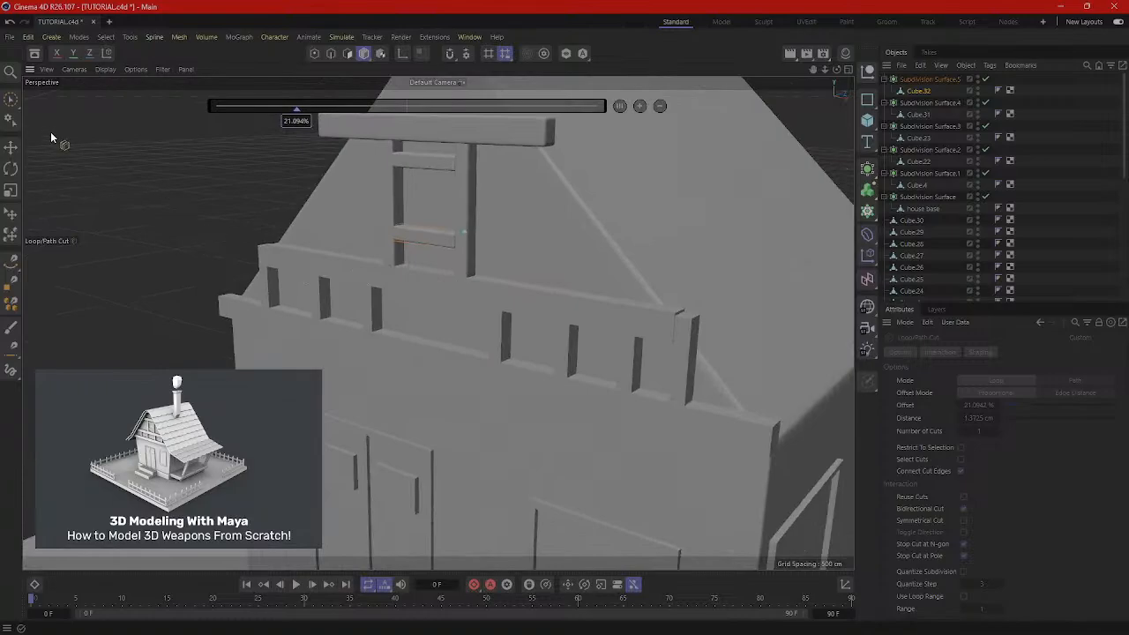
click(13, 149)
scroll(589, 273, up, 2)
click(569, 324)
alt+drag(568, 324, 399, 335)
drag(867, 168, 913, 179)
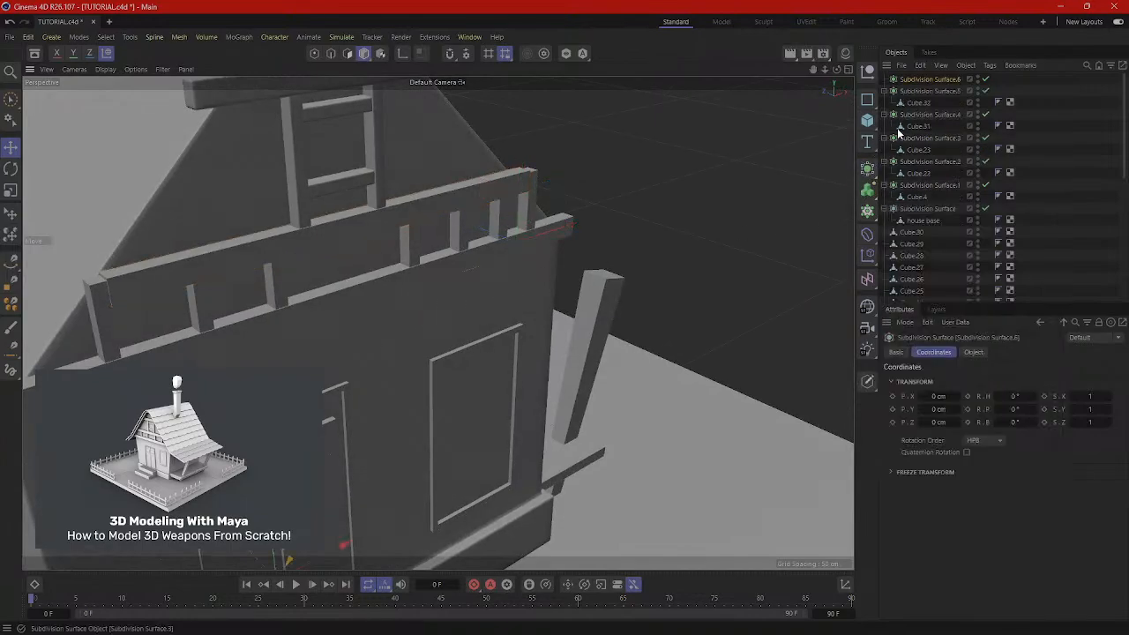
Select the long horizontal beam below the window, Cube.3, and make it a child of the new Subdivision Surface.
click(410, 213)
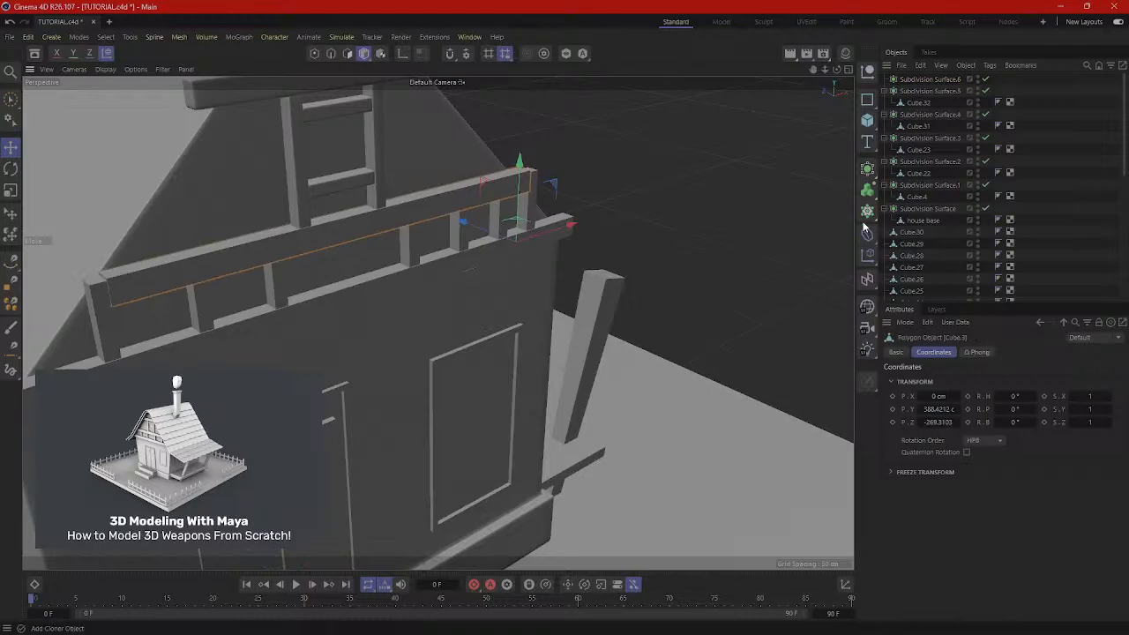
scroll(945, 288, down, 10)
mouse_move(927, 274)
mouse_down()
mouse_move(942, 167)
mouse_move(924, 272)
mouse_up()
click(917, 273)
double_click(917, 274)
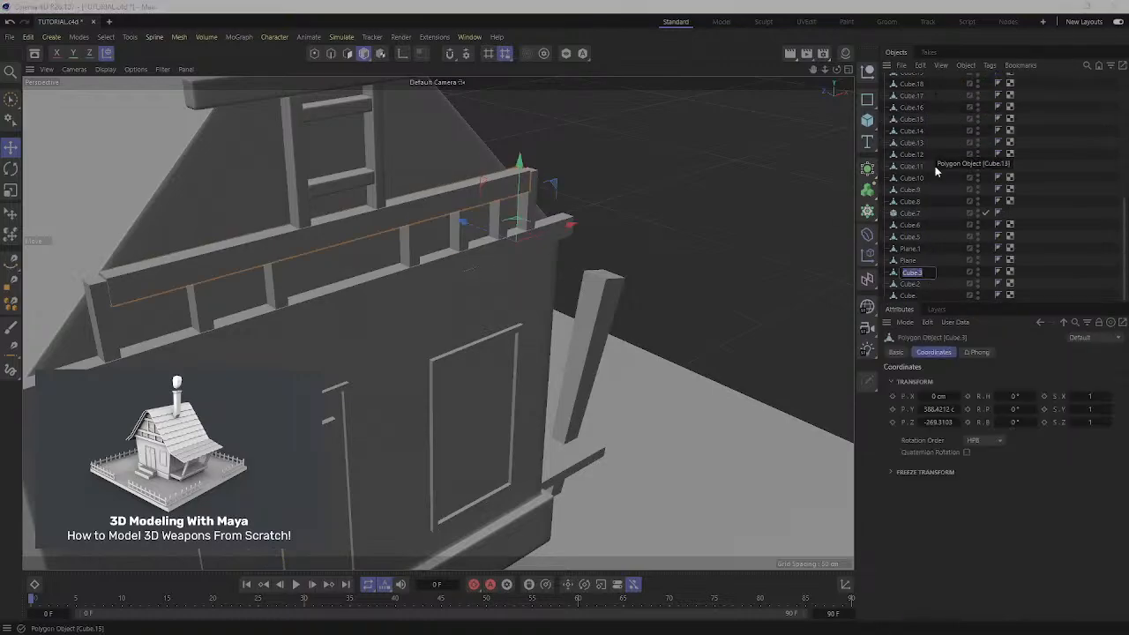
click(952, 268)
drag(936, 194, 934, 79)
In Edge mode with all edges selected, loop-cut the long beam lengthwise at about 37.7% offset.
alt+drag(361, 252, 293, 268)
right_click(652, 154)
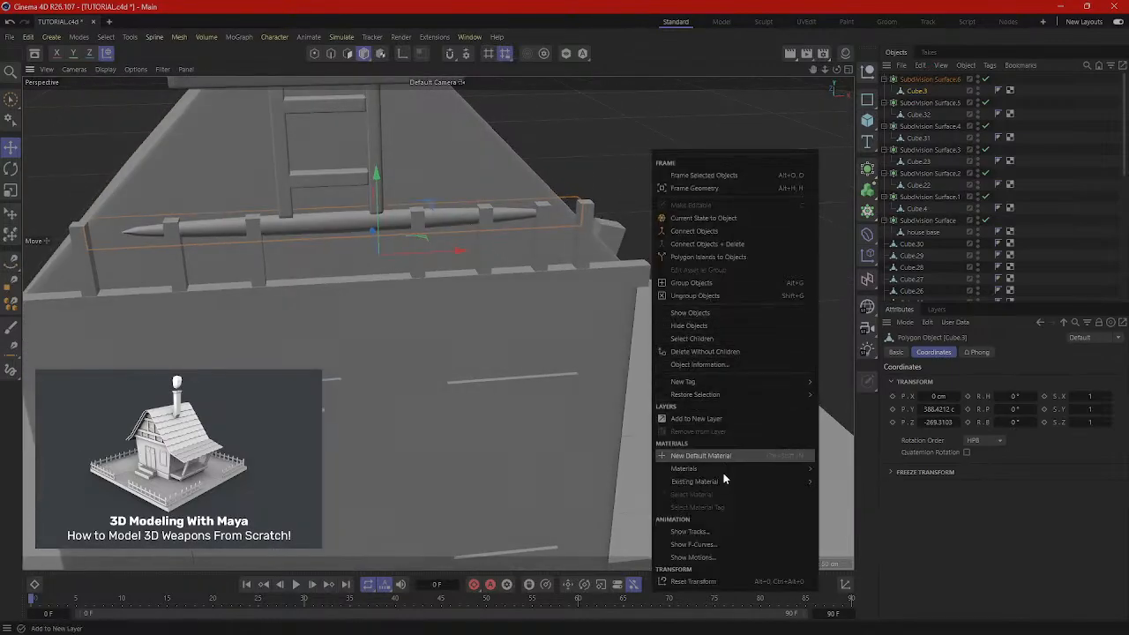
click(330, 56)
right_click(677, 221)
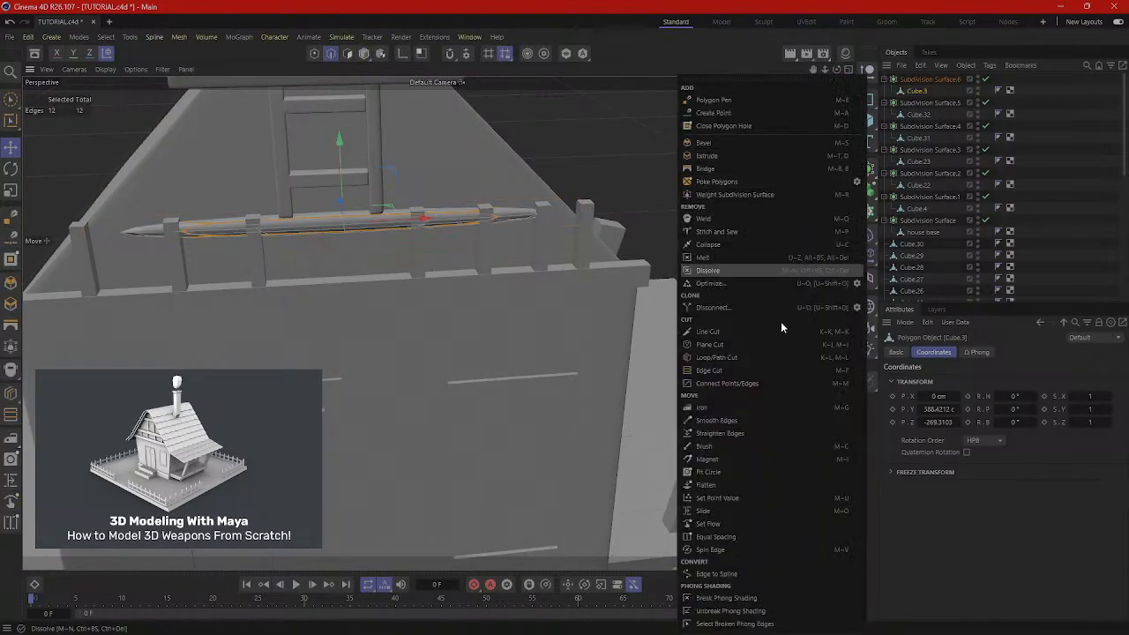
click(716, 357)
scroll(565, 244, up, 3)
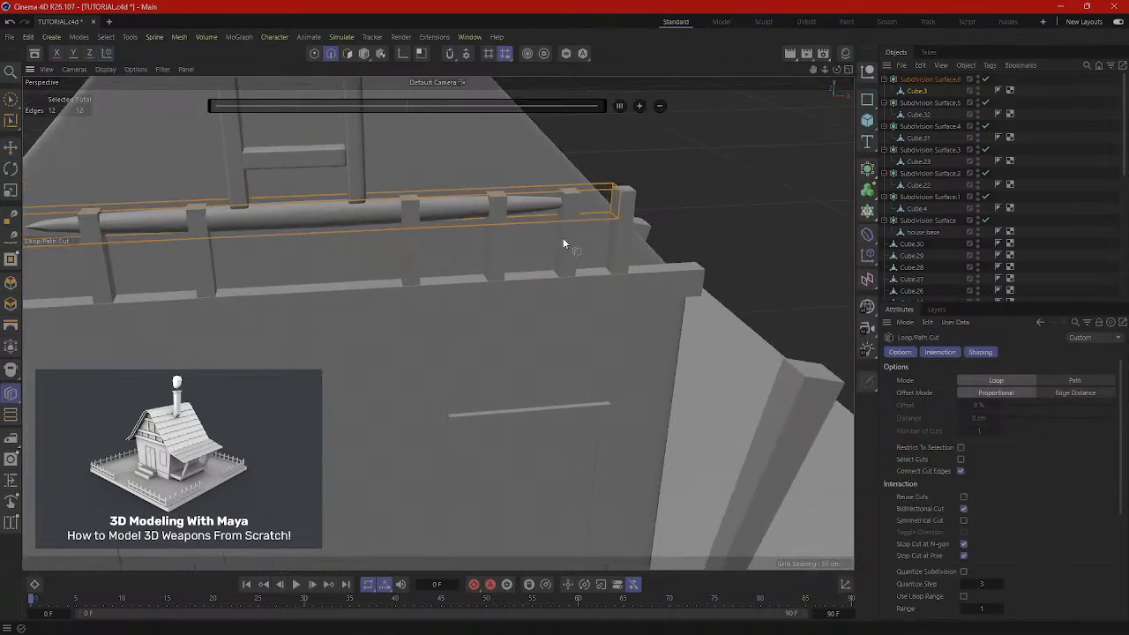
click(614, 187)
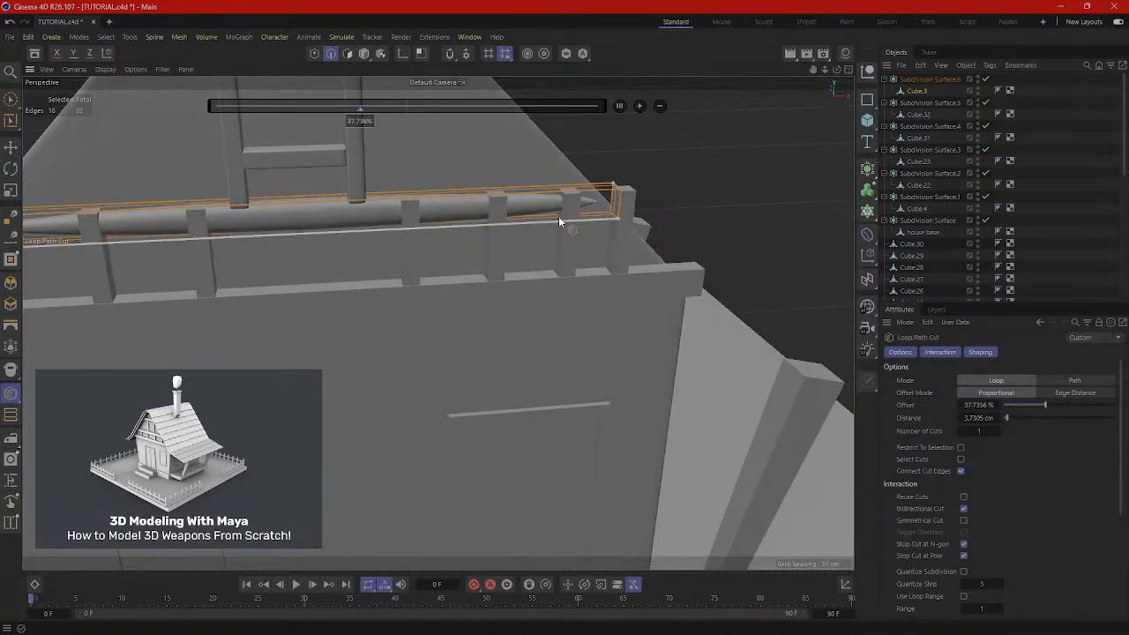
Loop-cut the long beam near both ends at about 0.9% and 98.8% offset.
alt+middle_drag(564, 214, 765, 210)
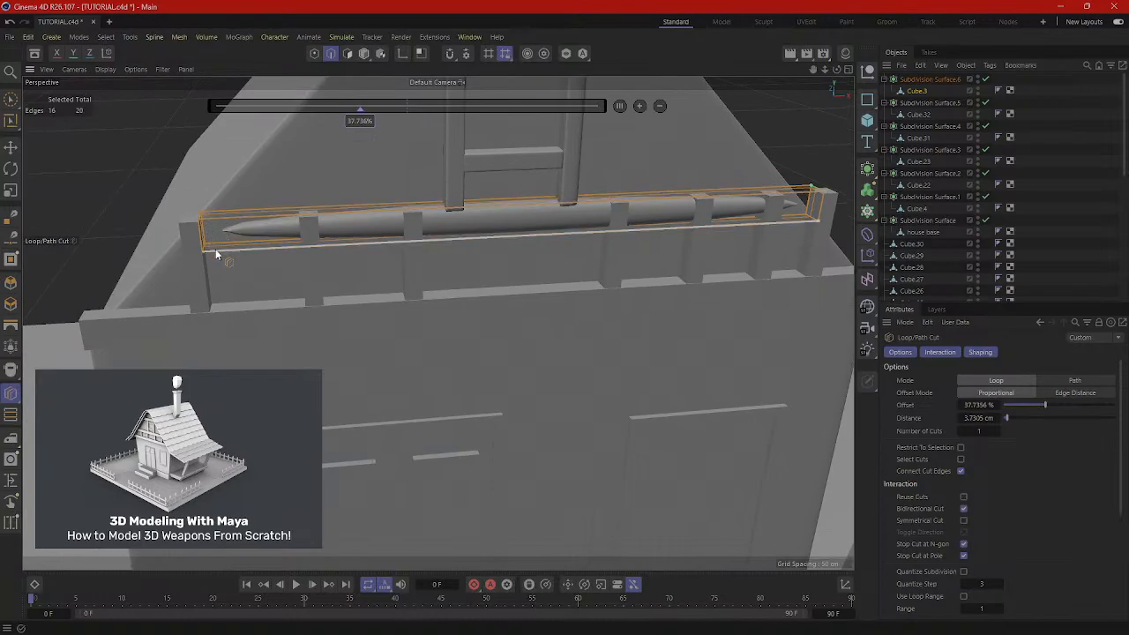
scroll(201, 230, up, 2)
scroll(201, 227, up, 2)
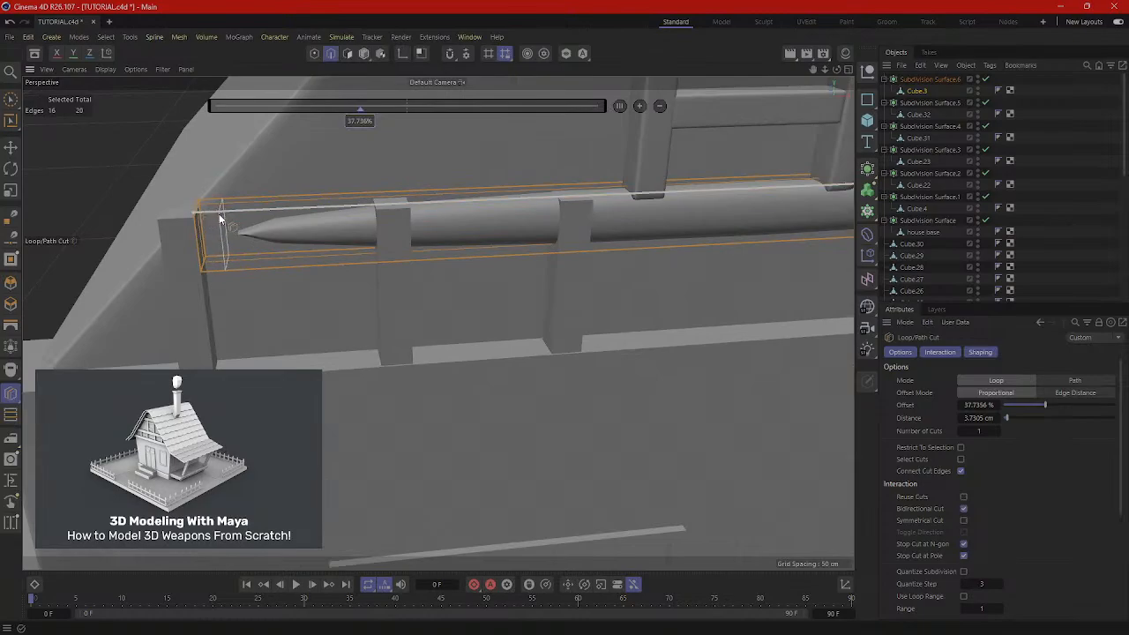
click(205, 214)
scroll(344, 232, down, 3)
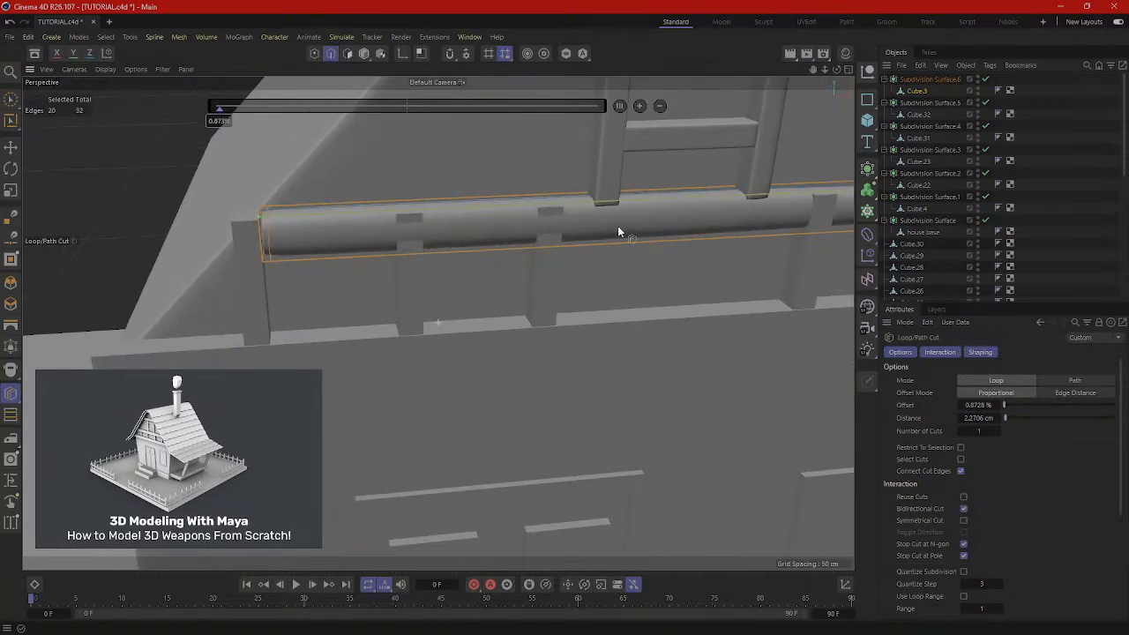
alt+drag(618, 231, 209, 245)
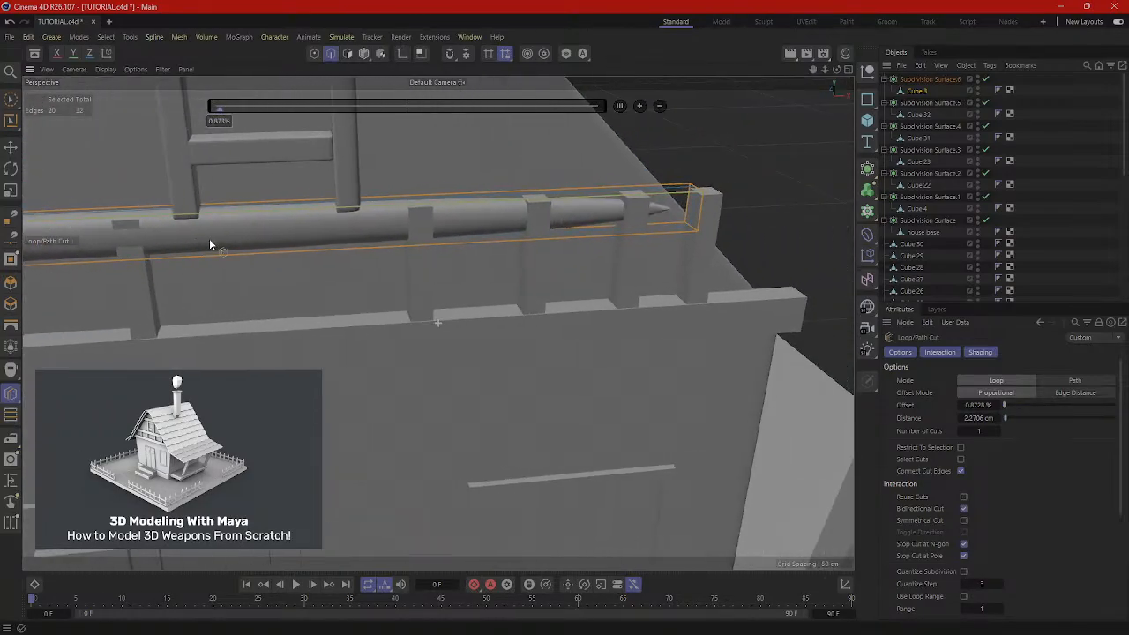
click(692, 196)
alt+drag(692, 196, 679, 225)
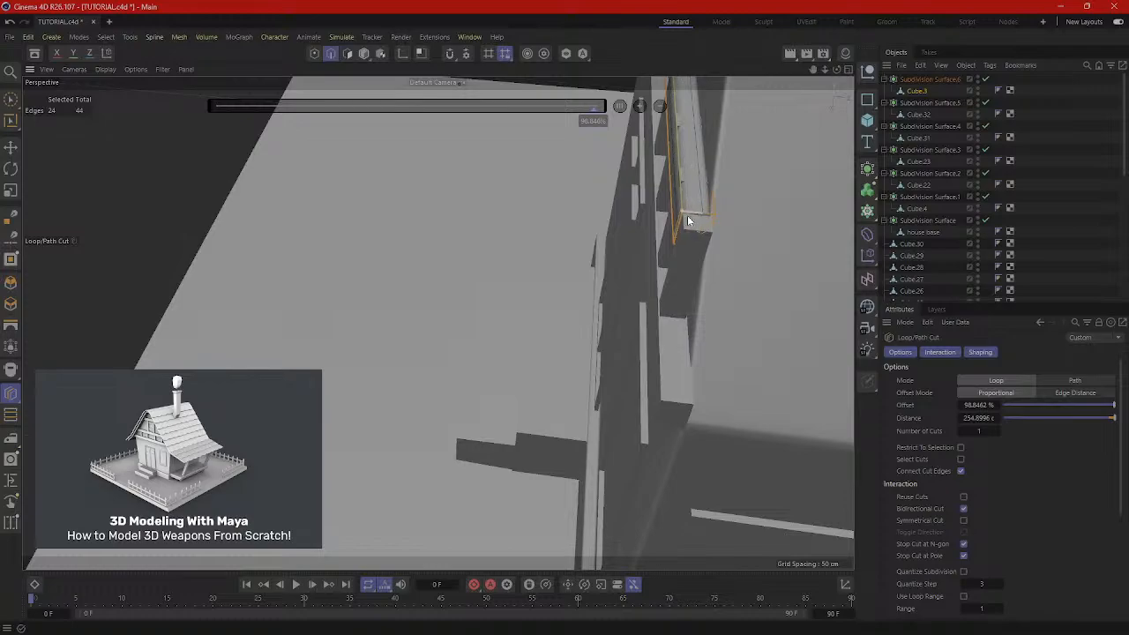
scroll(691, 205, up, 6)
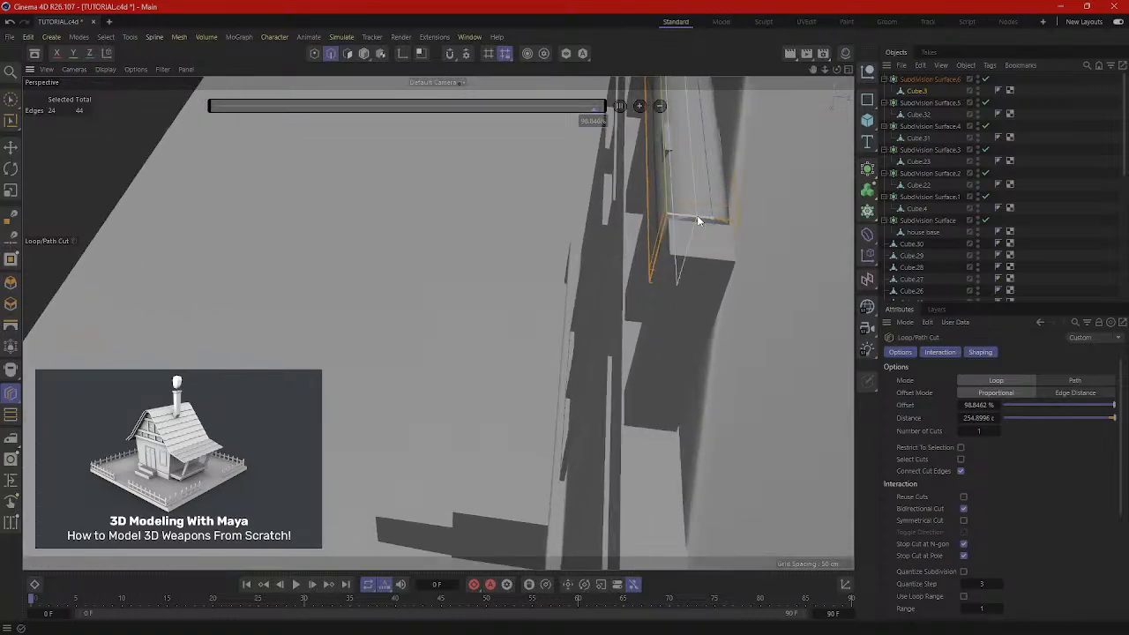
Add more lengthwise loop cuts near the long beam's edges, including ones at about 58.2% and 18.8% offset, and return to Model mode.
drag(670, 221, 651, 226)
click(755, 227)
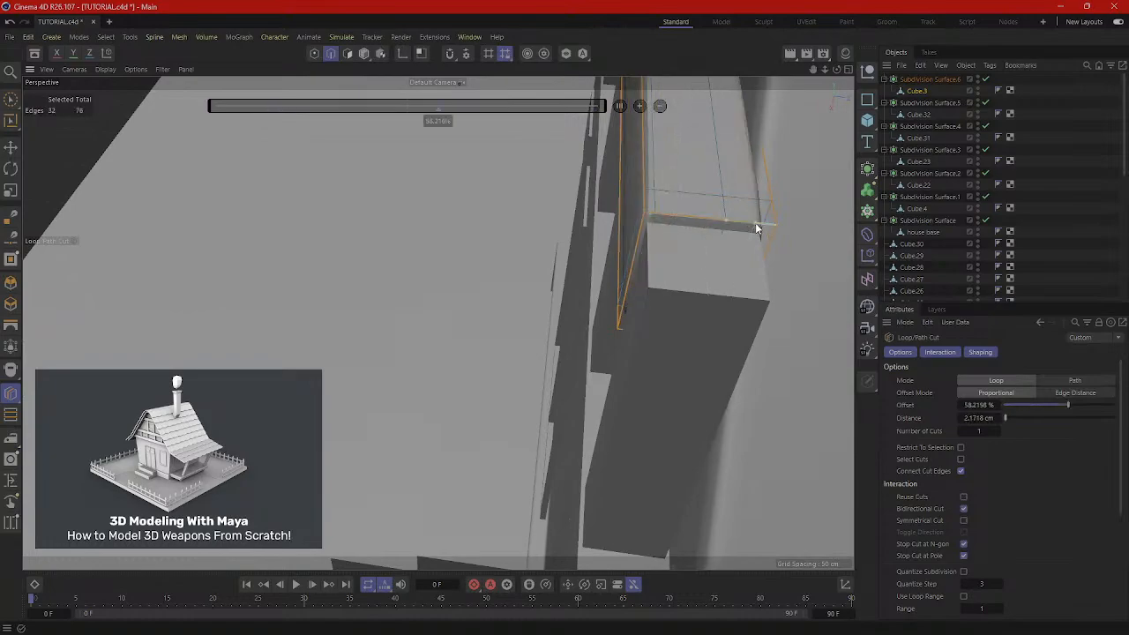
alt+drag(754, 227, 281, 258)
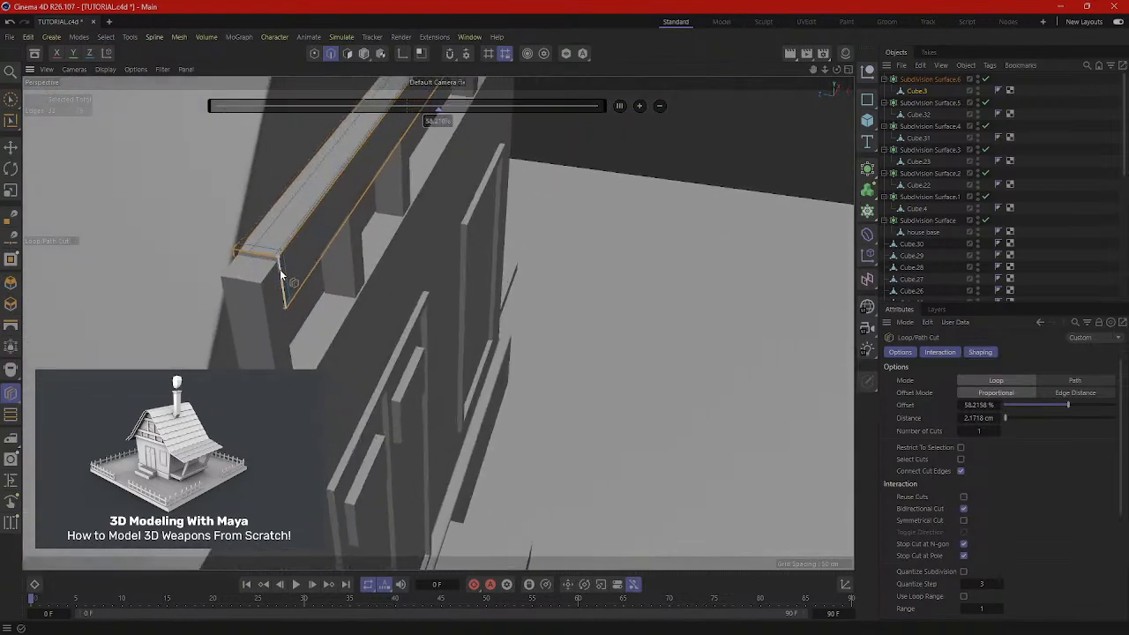
scroll(285, 264, up, 4)
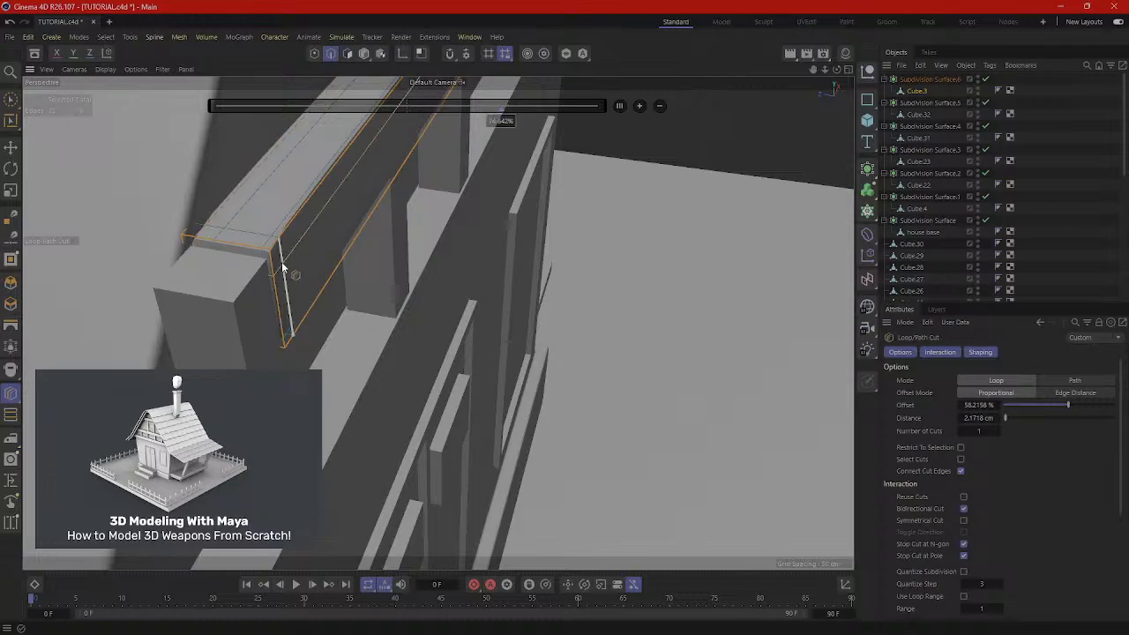
click(292, 325)
mouse_move(406, 344)
alt+mouse_down()
mouse_move(317, 290)
mouse_move(502, 262)
mouse_move(347, 332)
mouse_move(222, 314)
mouse_move(183, 326)
alt+mouse_up()
click(364, 54)
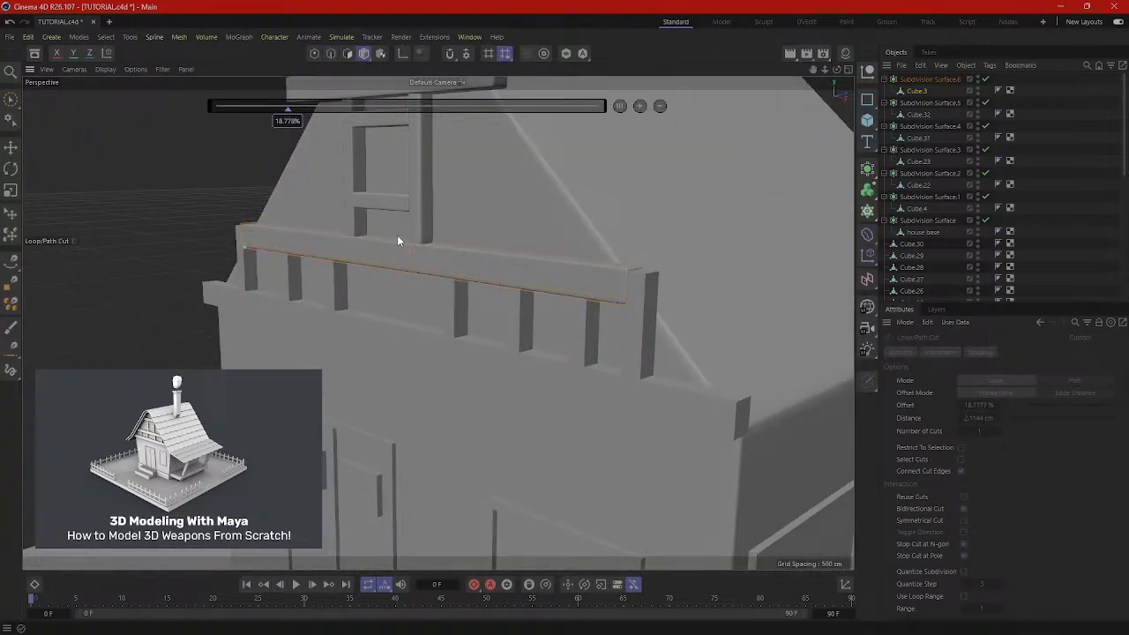
Select the end post below the long beam, Cube.30, and make it a child of a new Subdivision Surface.
alt+drag(397, 235, 320, 232)
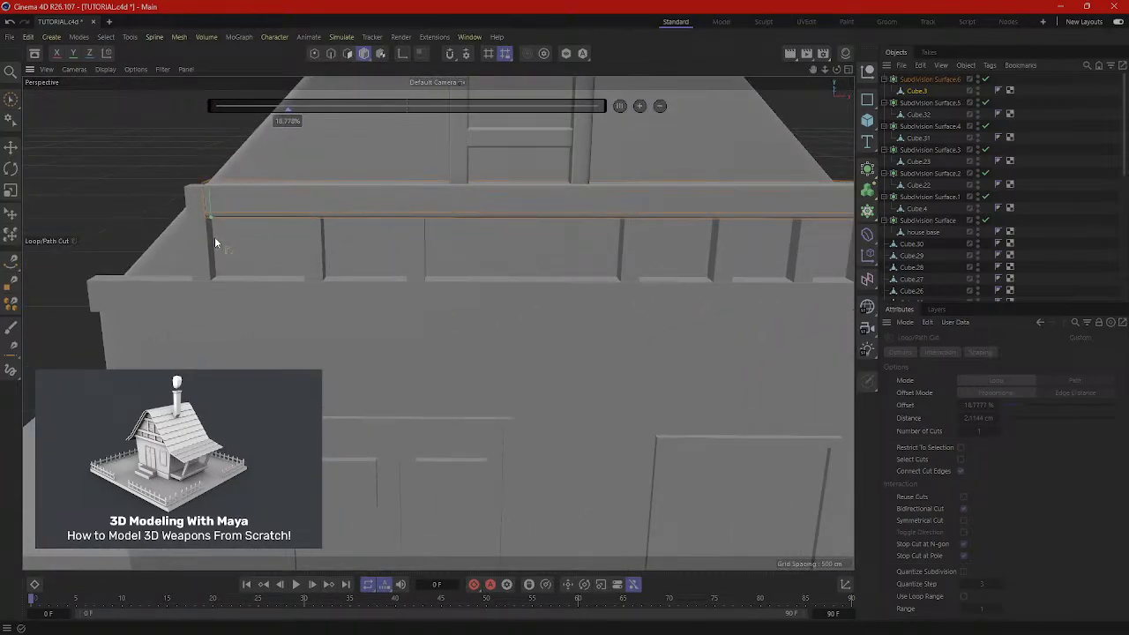
click(14, 100)
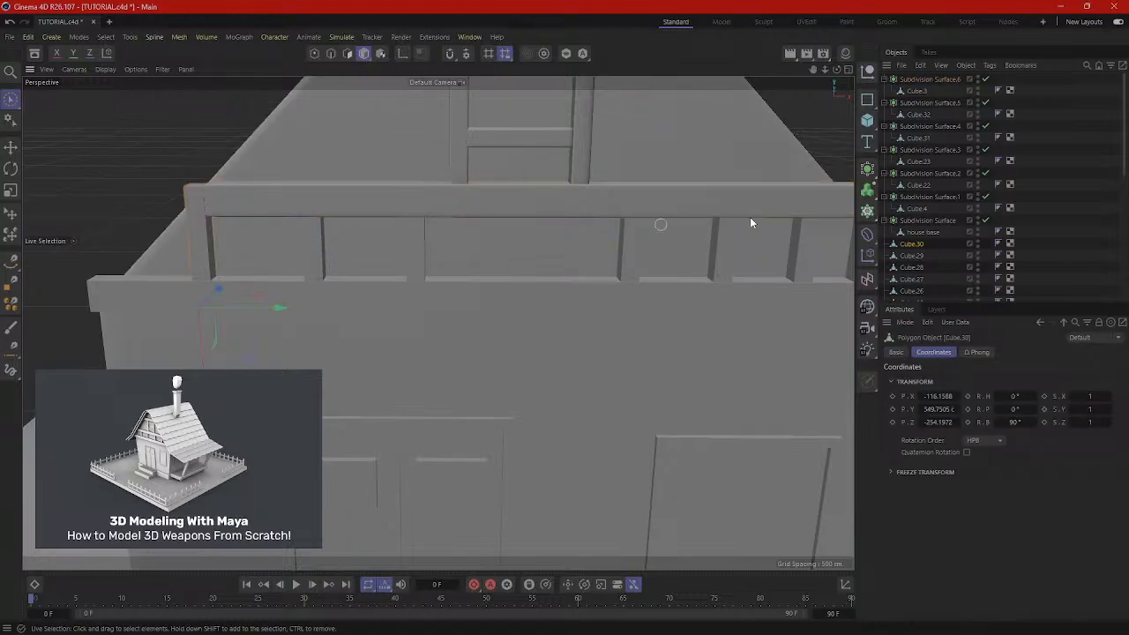
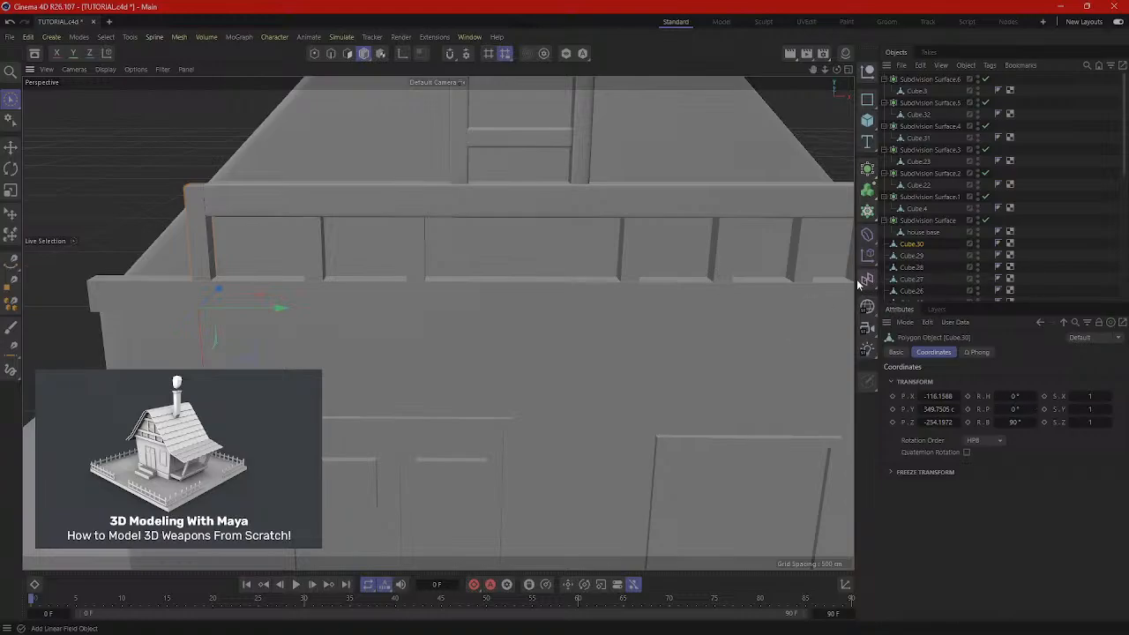
click(868, 181)
click(905, 192)
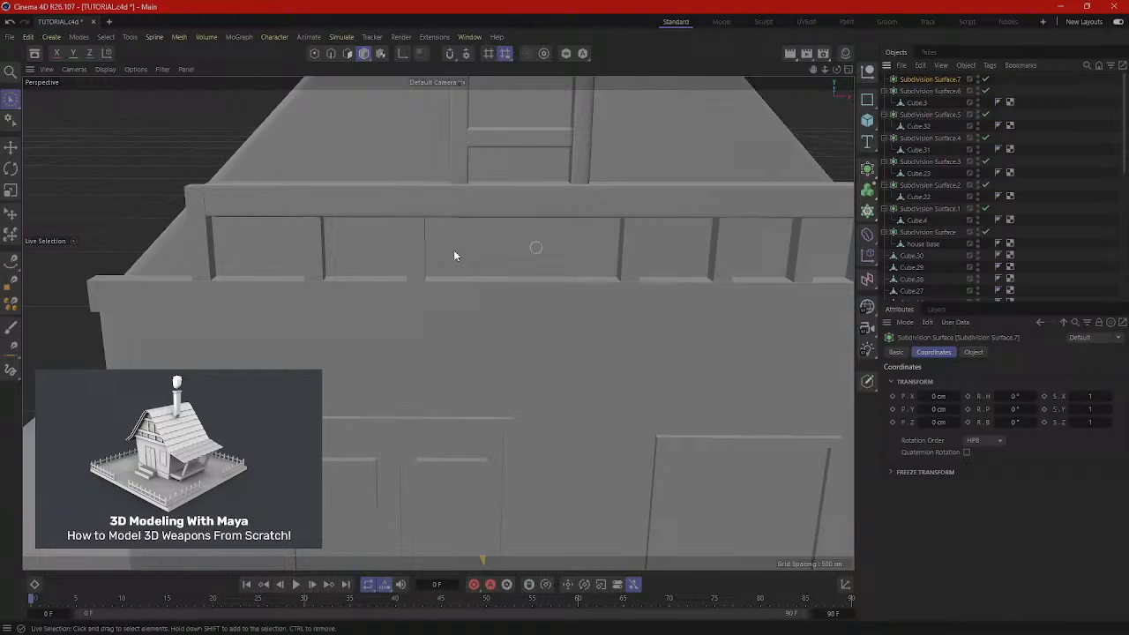
click(201, 254)
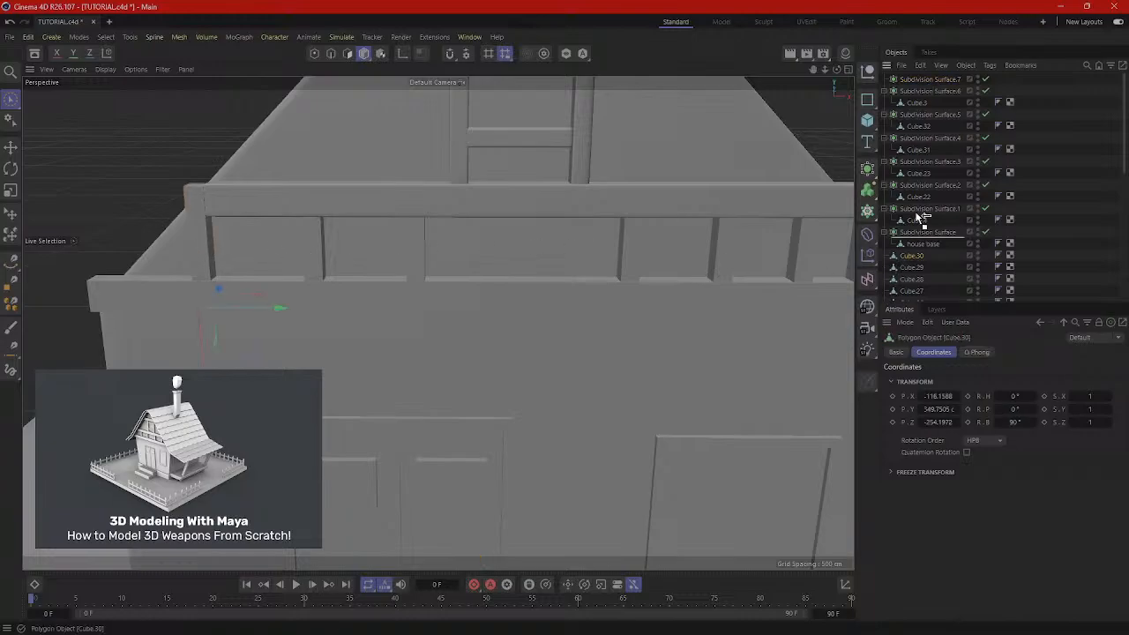
drag(929, 85, 928, 80)
In Edge mode, loop-cut the end post close to its upper end at about 2.9% offset and close to its lower end.
scroll(215, 252, up, 5)
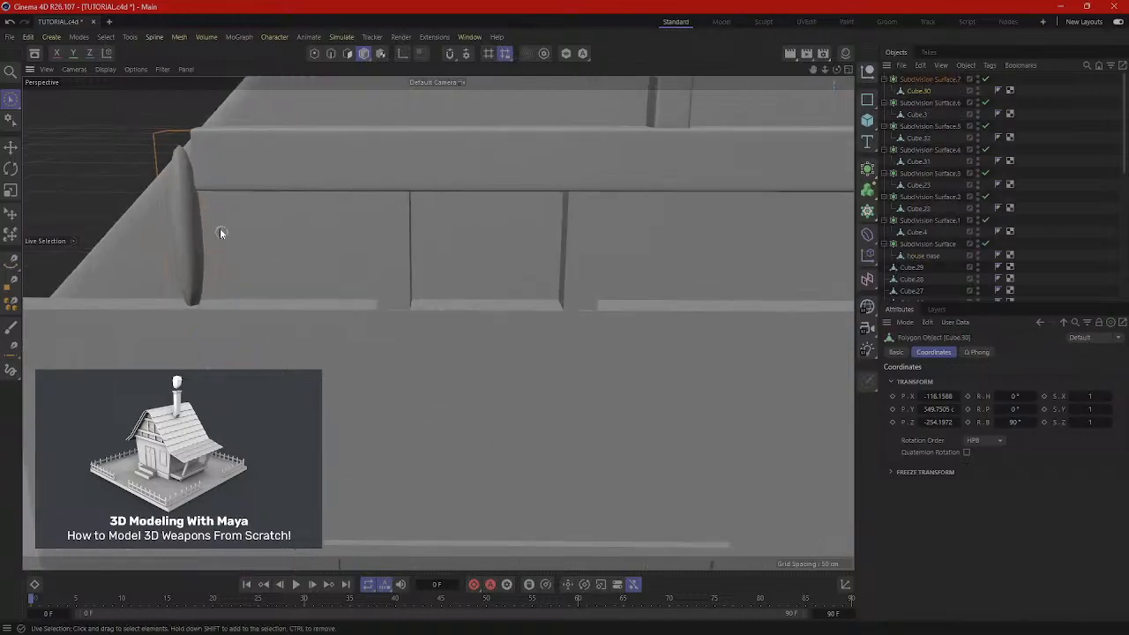
alt+middle_drag(219, 228, 371, 268)
alt+drag(371, 268, 219, 125)
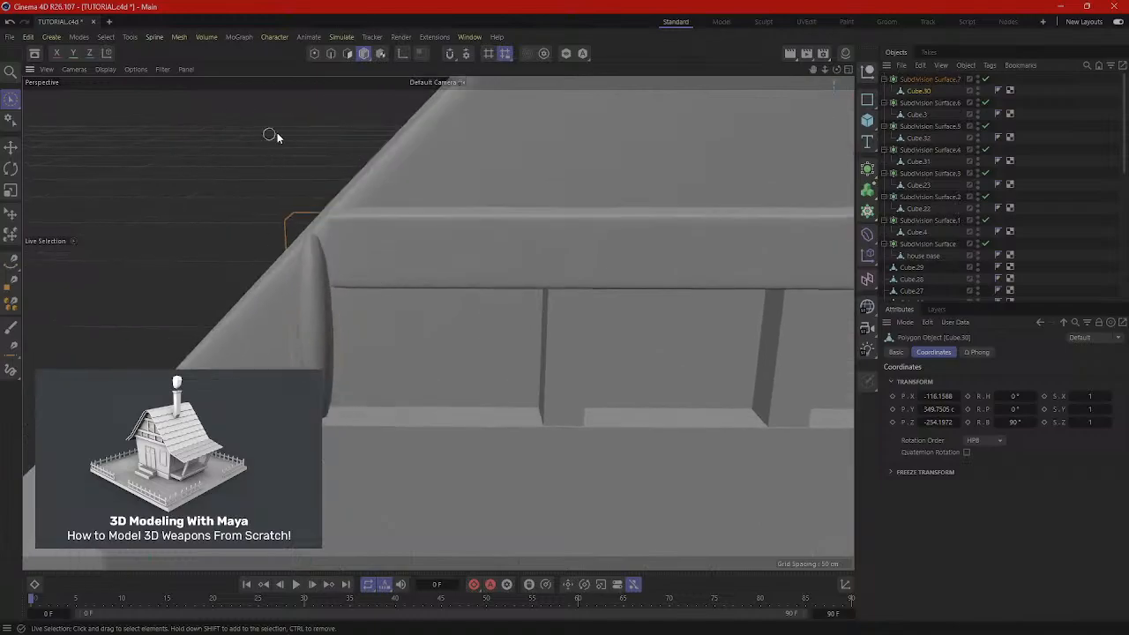
click(331, 53)
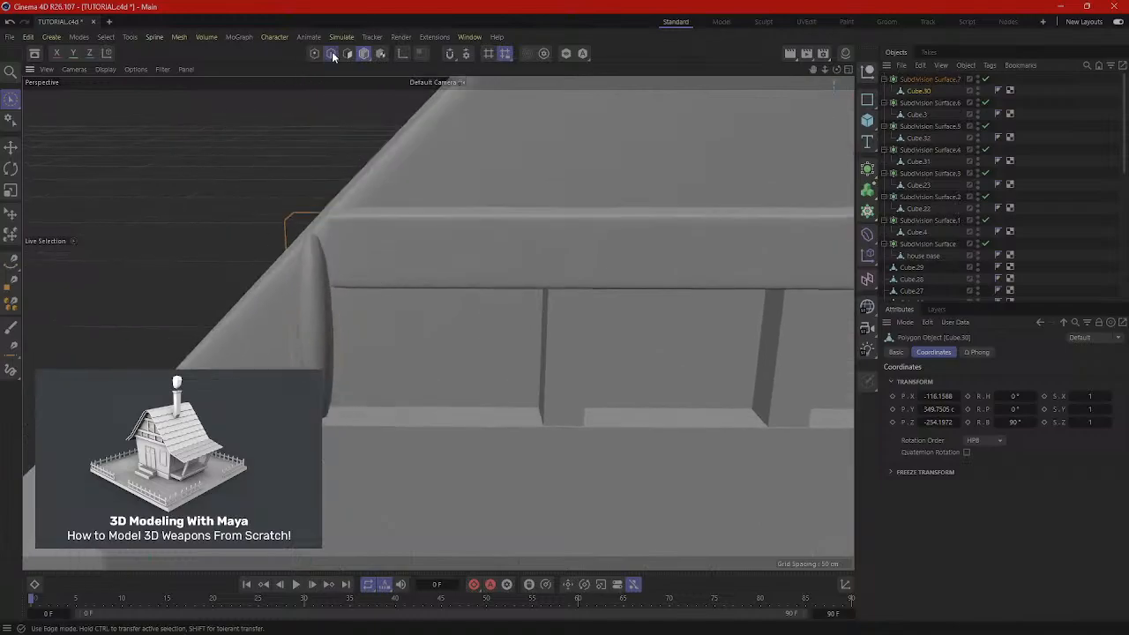
right_click(222, 166)
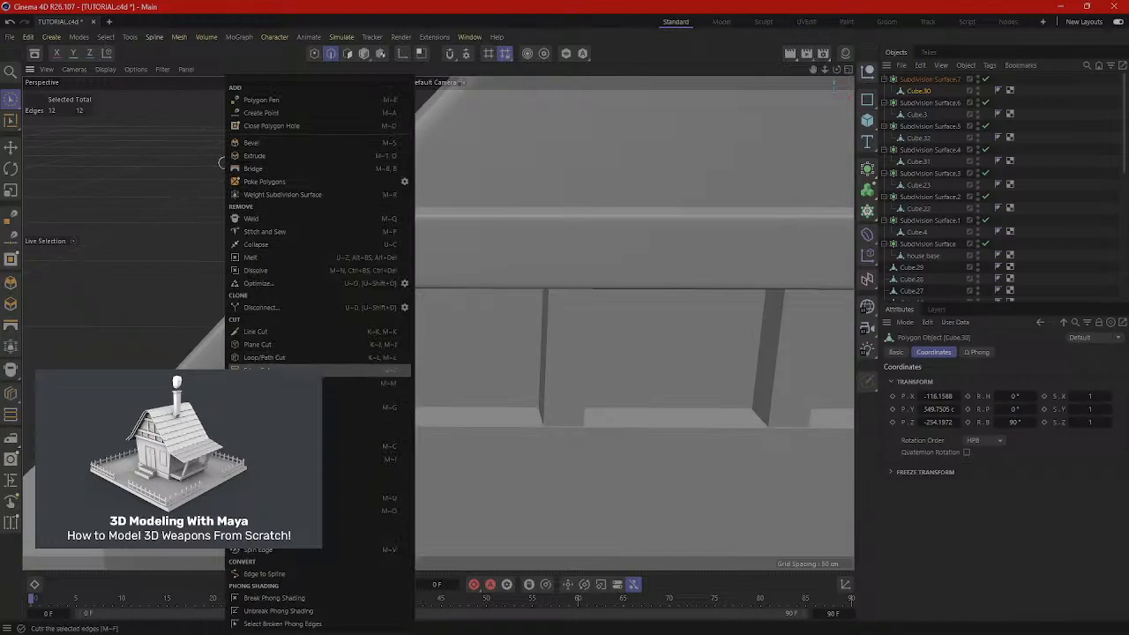
click(253, 357)
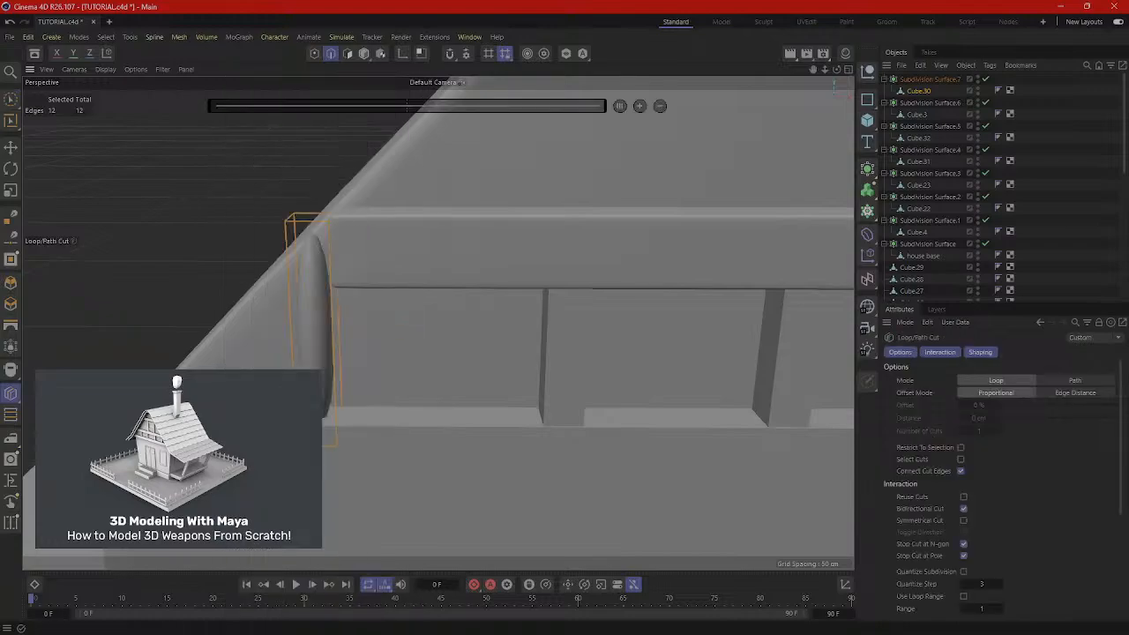
click(327, 228)
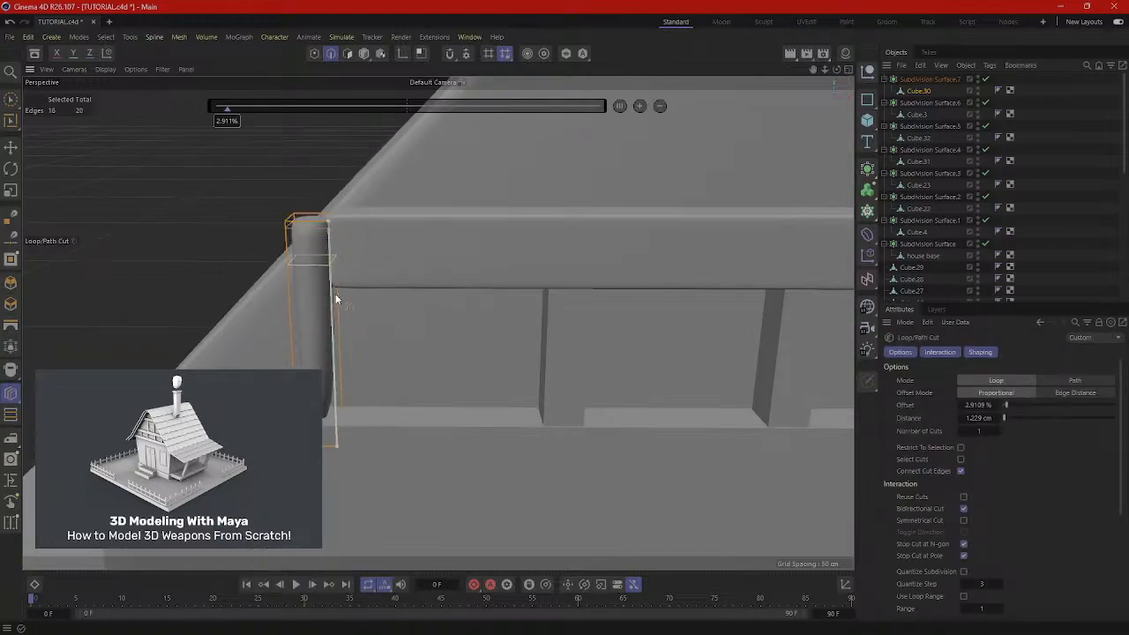
click(335, 439)
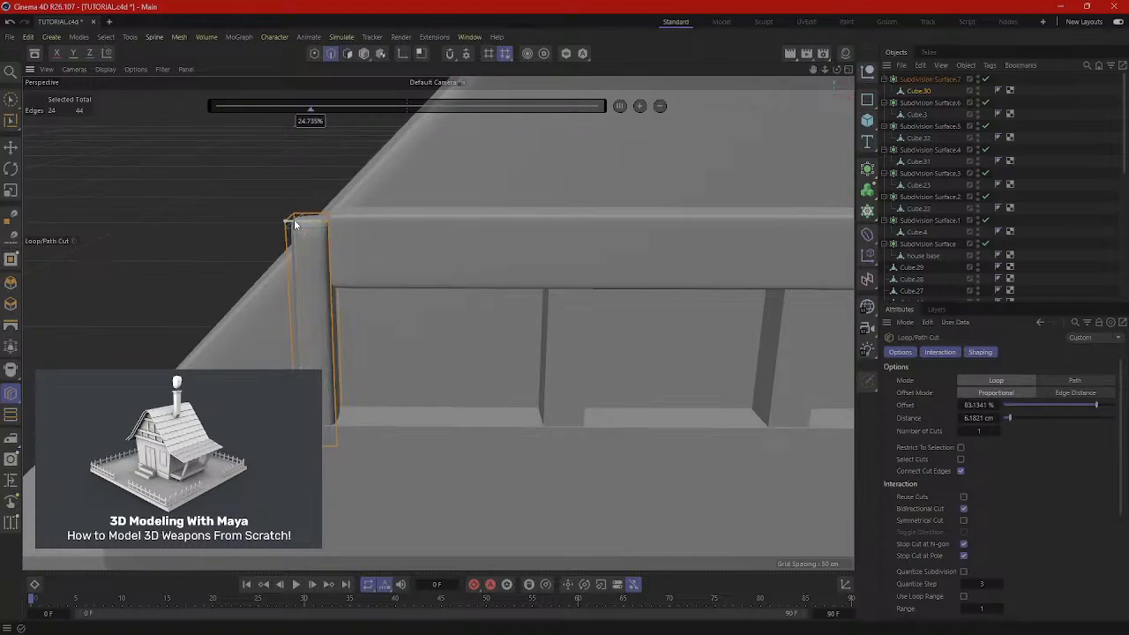
Loop-cut the end post lengthwise near its vertical edges, including at about 81.1% and 75.2% offset, and return to Model mode.
alt+drag(294, 219, 263, 193)
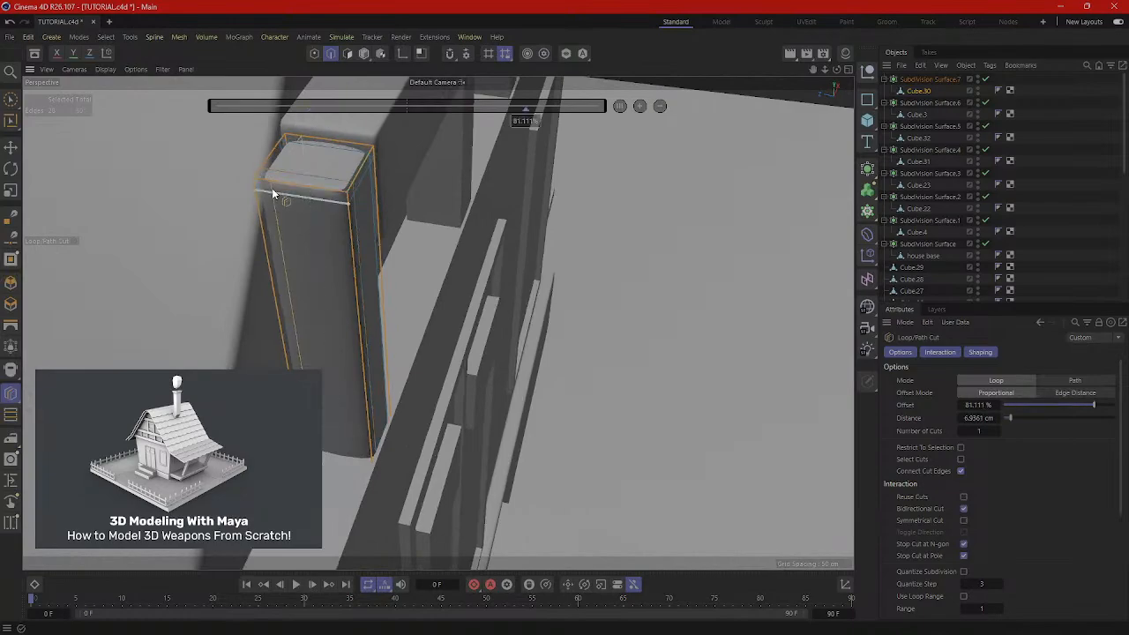
alt+drag(417, 257, 451, 357)
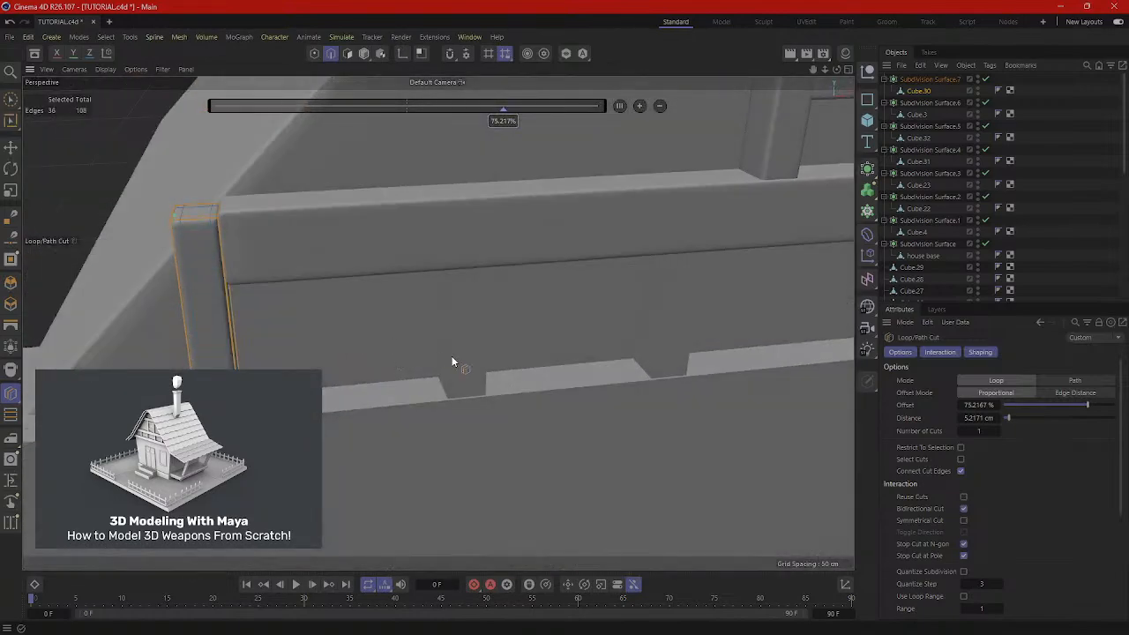
click(364, 54)
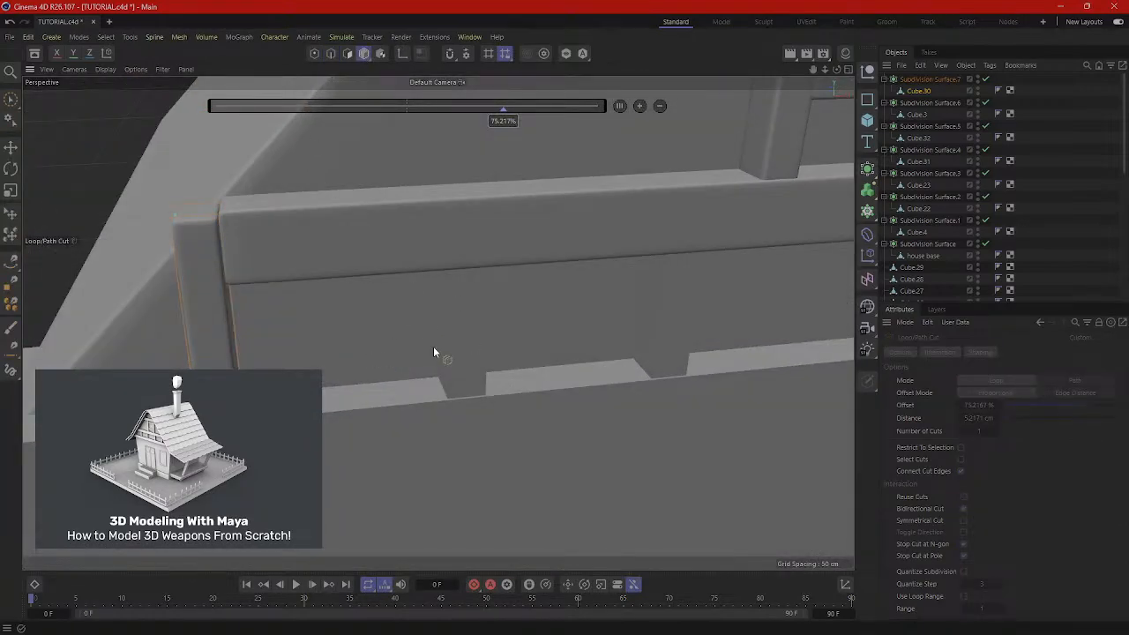
Select the second post below the long beam, Cube.29, and make it a child of a new Subdivision Surface.
click(11, 146)
click(466, 366)
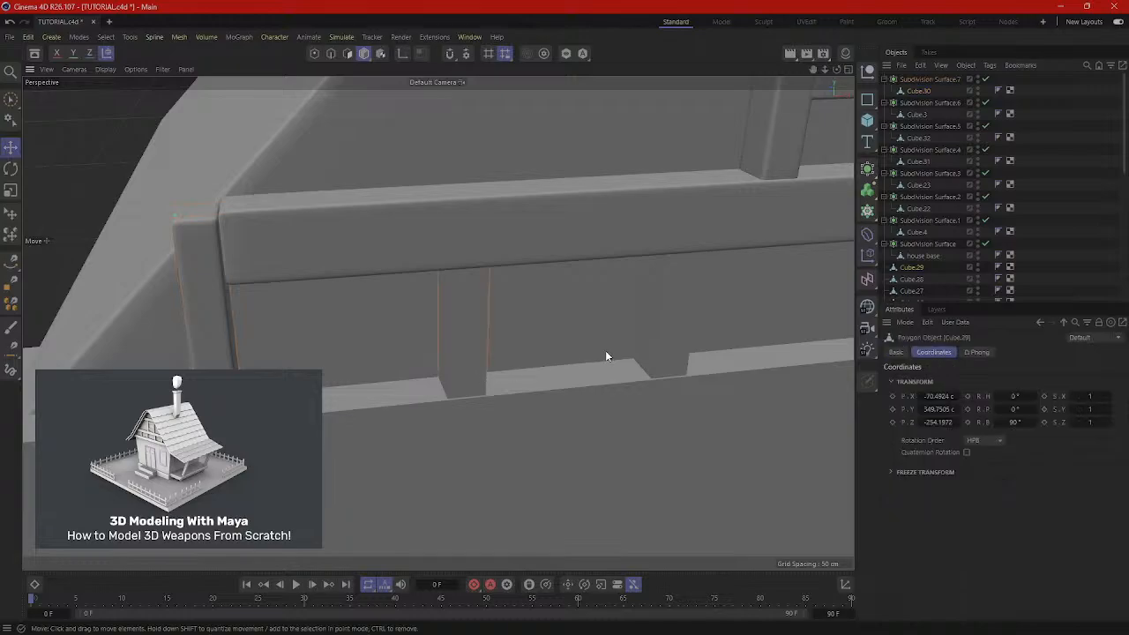
alt+middle_drag(604, 350, 500, 406)
alt+drag(494, 409, 801, 359)
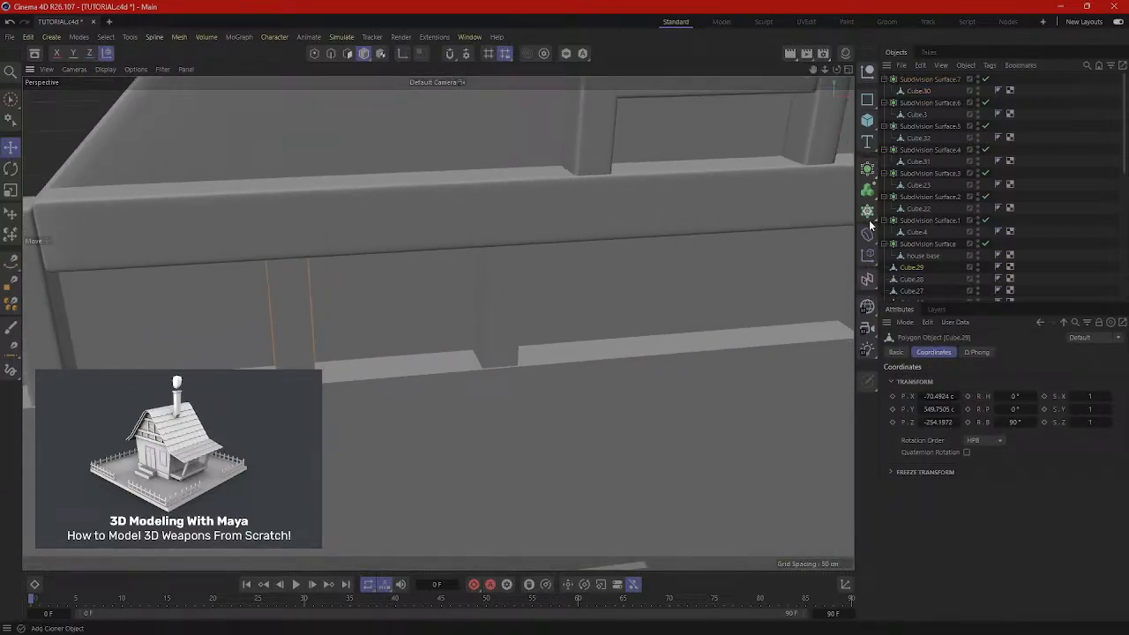
click(868, 174)
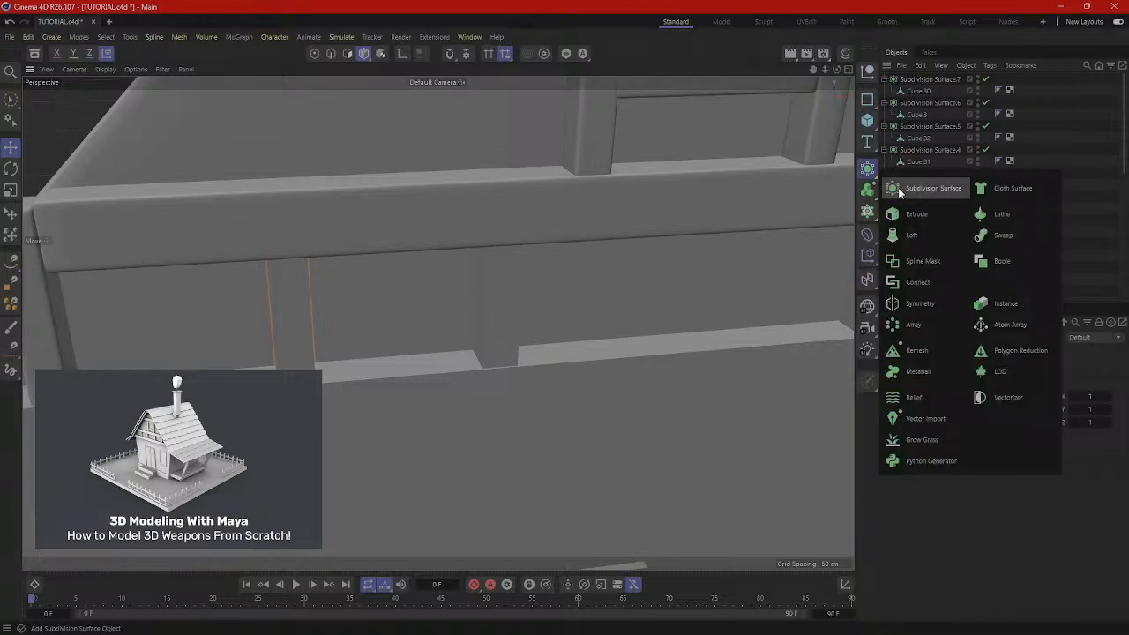
click(900, 190)
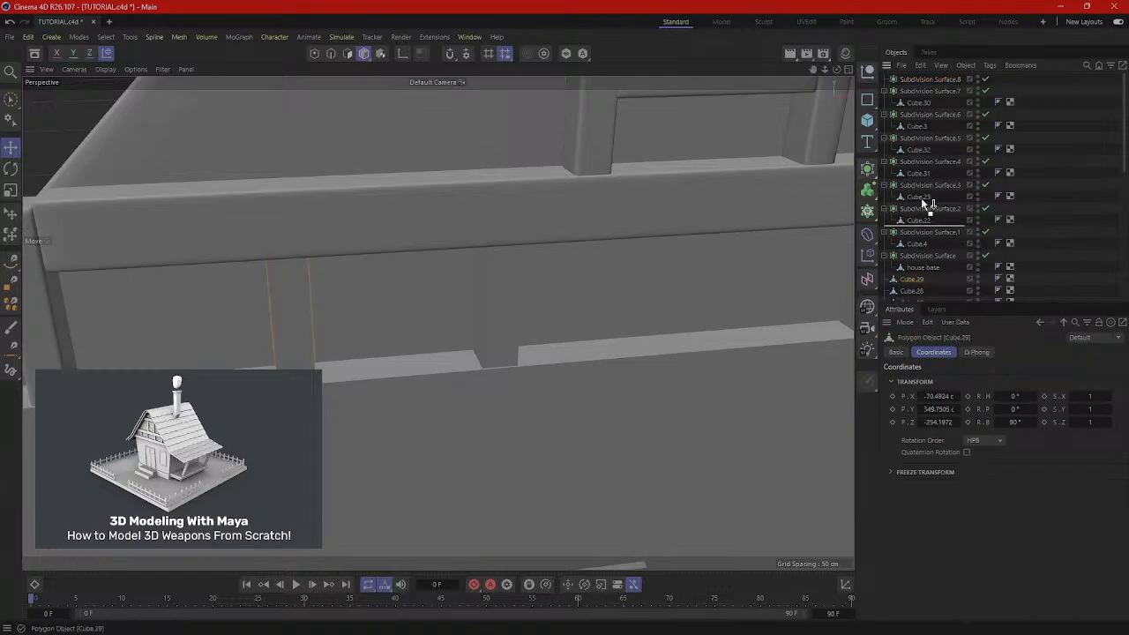
drag(926, 81, 925, 80)
In Edge mode, loop-cut the second post near its lower end at about 94.5% and near its upper end at about 1.8% offset.
scroll(320, 302, up, 2)
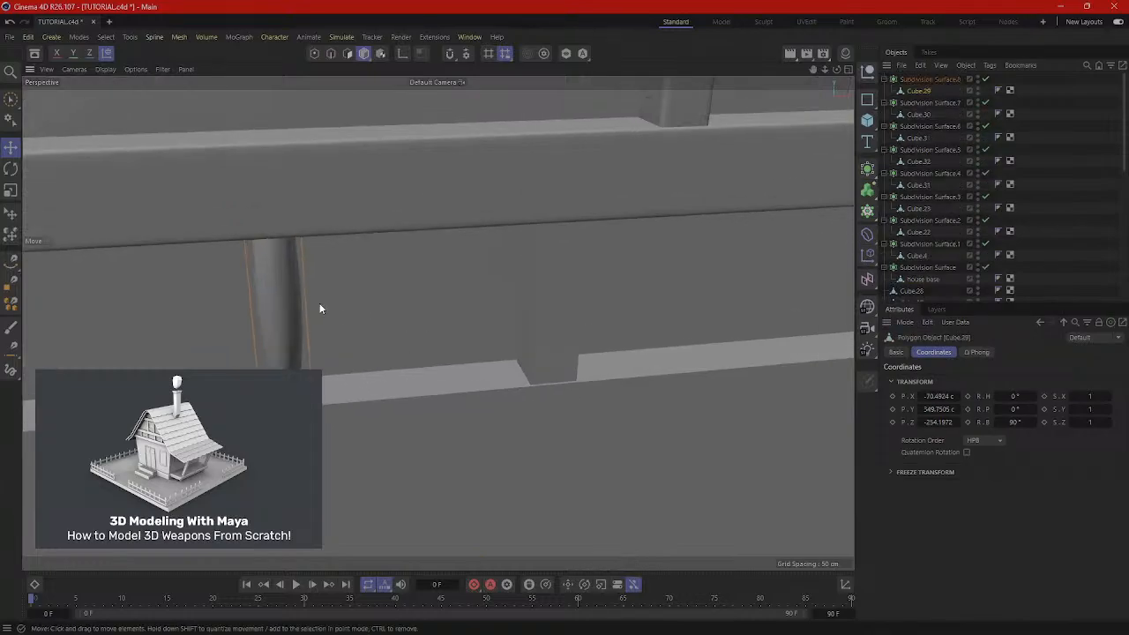
click(330, 53)
right_click(406, 258)
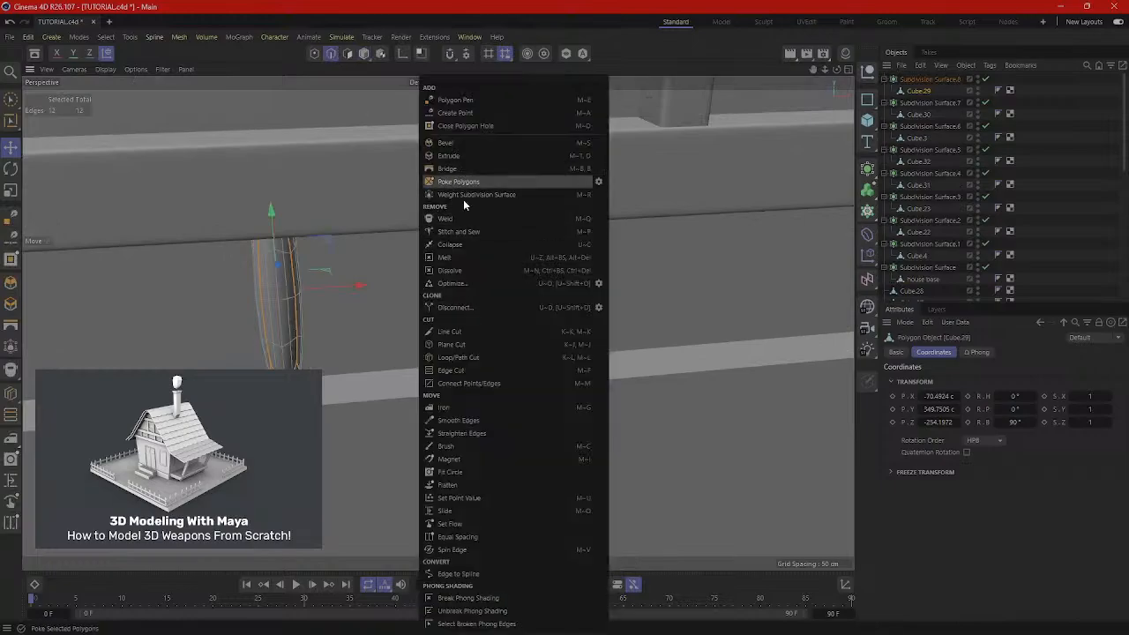
click(459, 357)
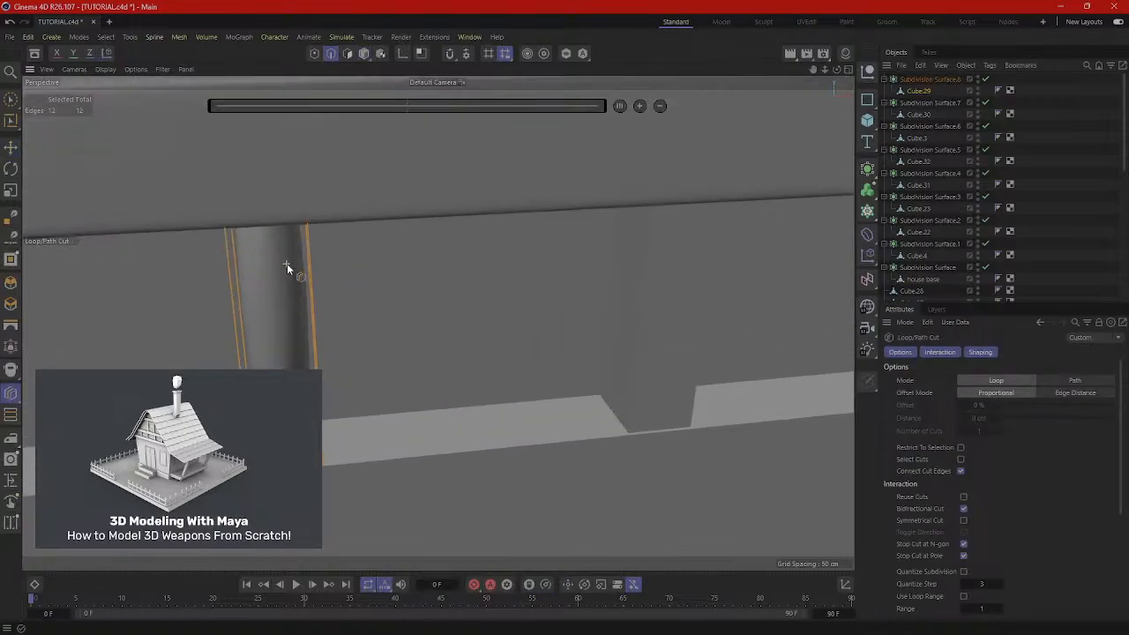
alt+middle_drag(400, 443, 509, 273)
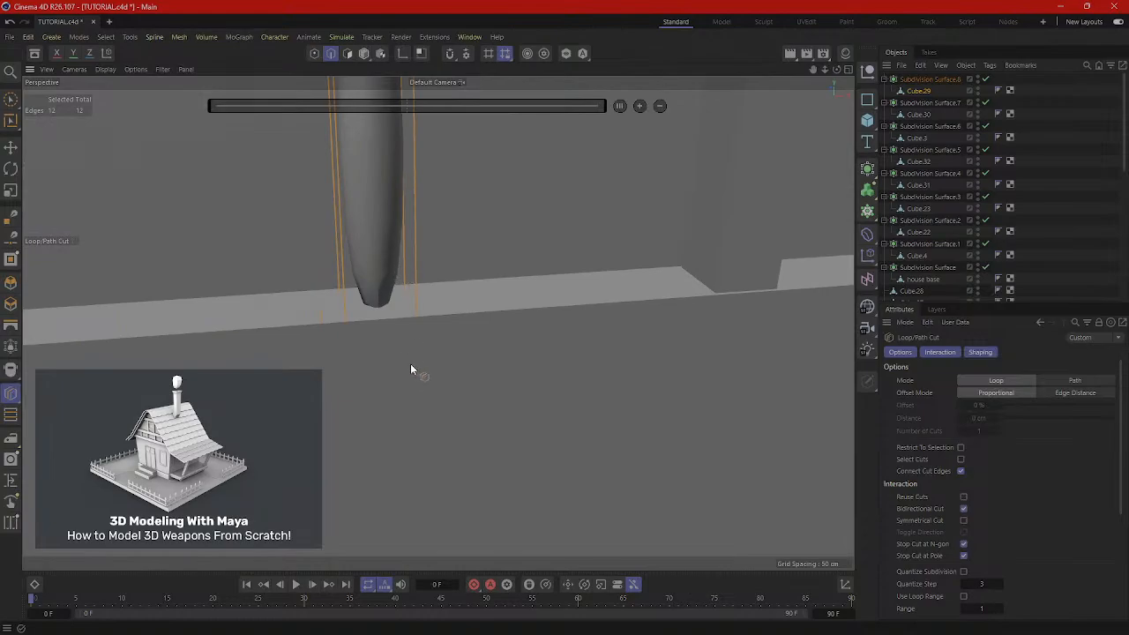
click(419, 331)
alt+middle_drag(419, 331, 465, 456)
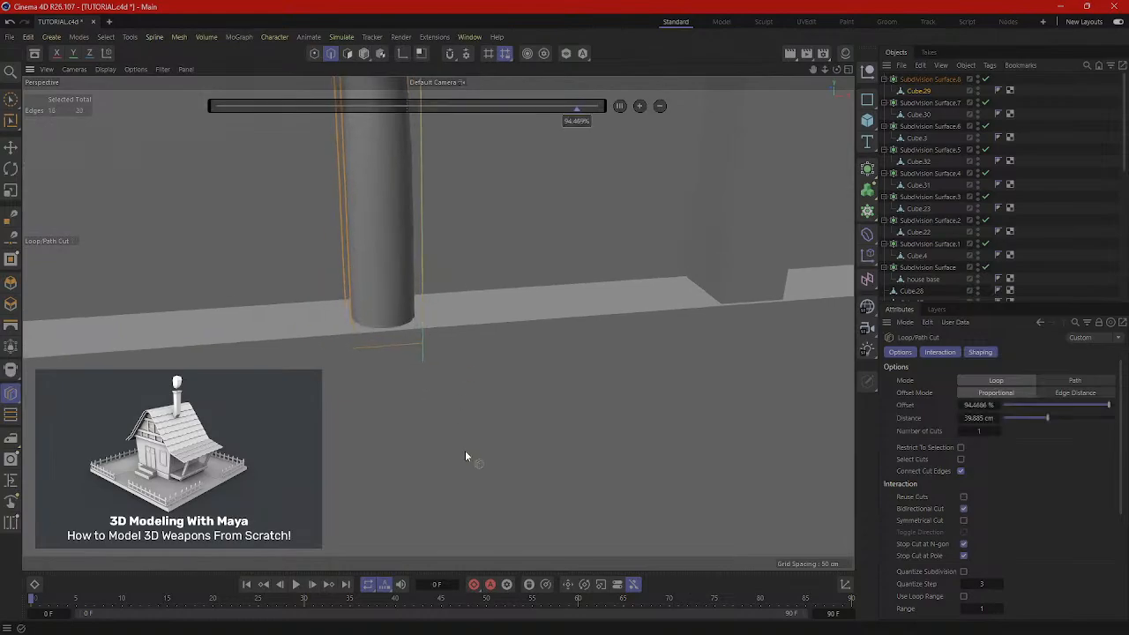
alt+middle_drag(431, 240, 438, 404)
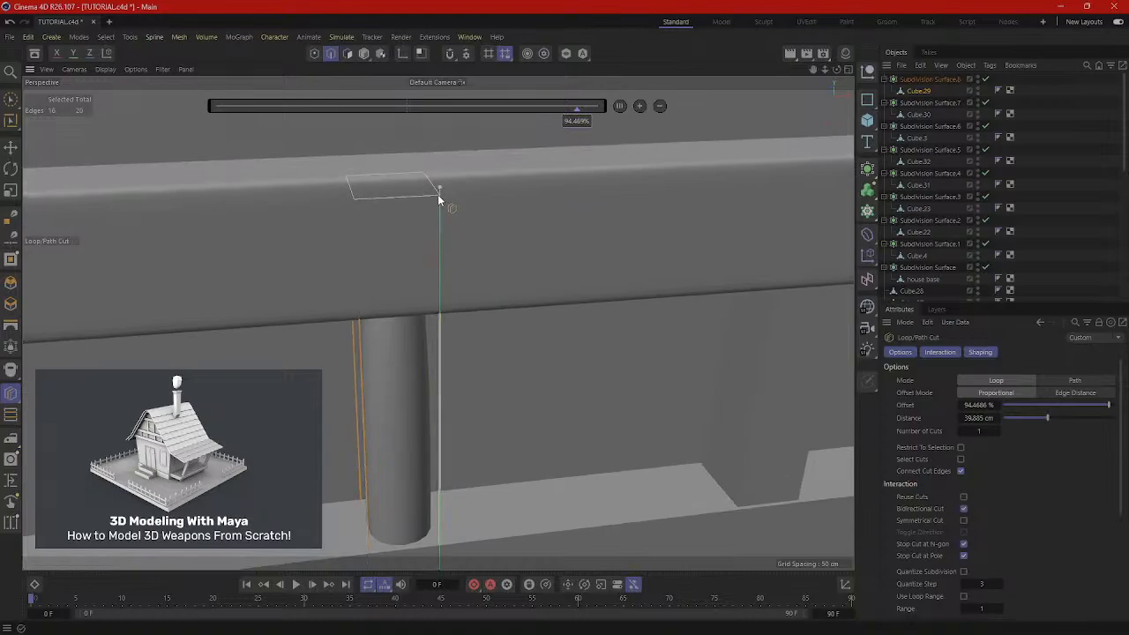
Loop-cut the second post lengthwise near its vertical edges, including at about 85.3% and 89% offset, and return to Model mode.
alt+drag(441, 247, 567, 287)
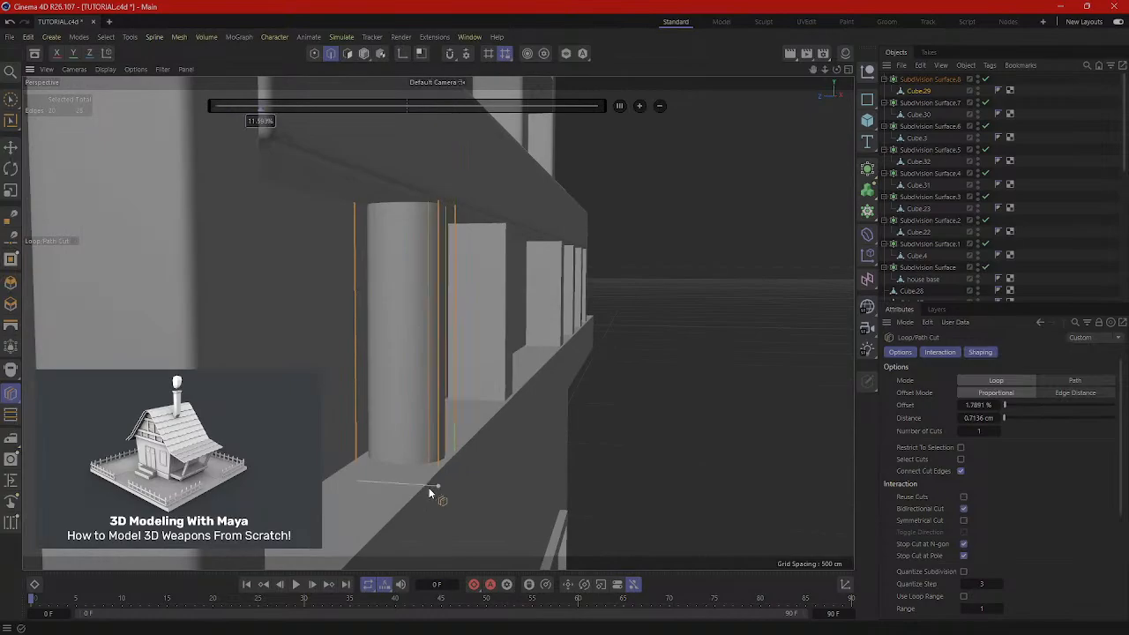
click(364, 486)
alt+drag(424, 479, 334, 487)
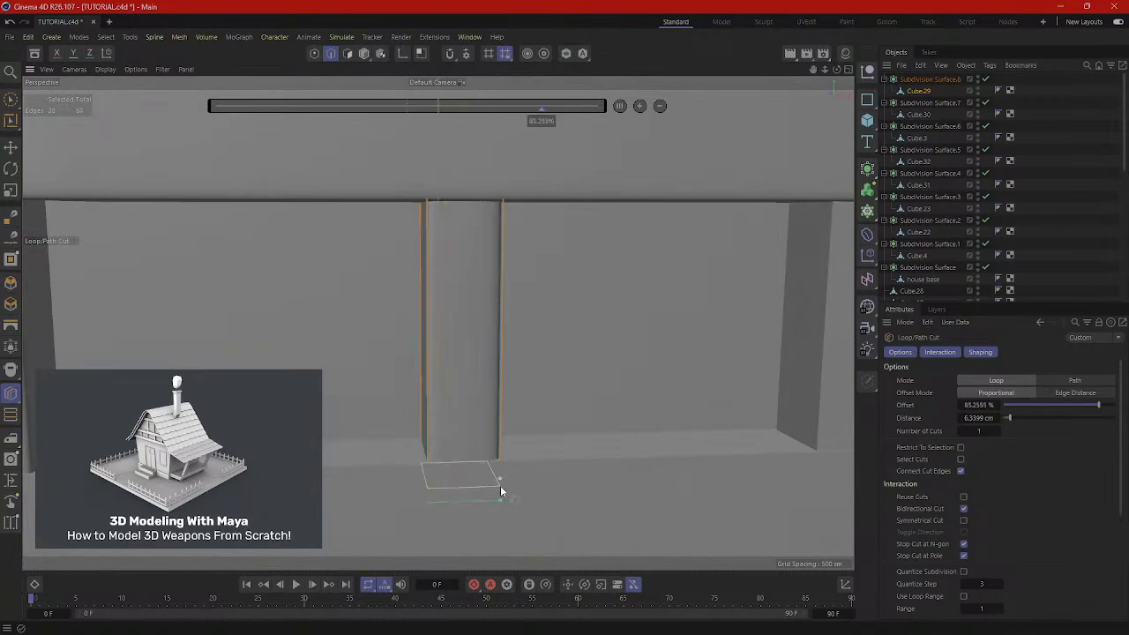
click(497, 482)
alt+drag(498, 482, 500, 394)
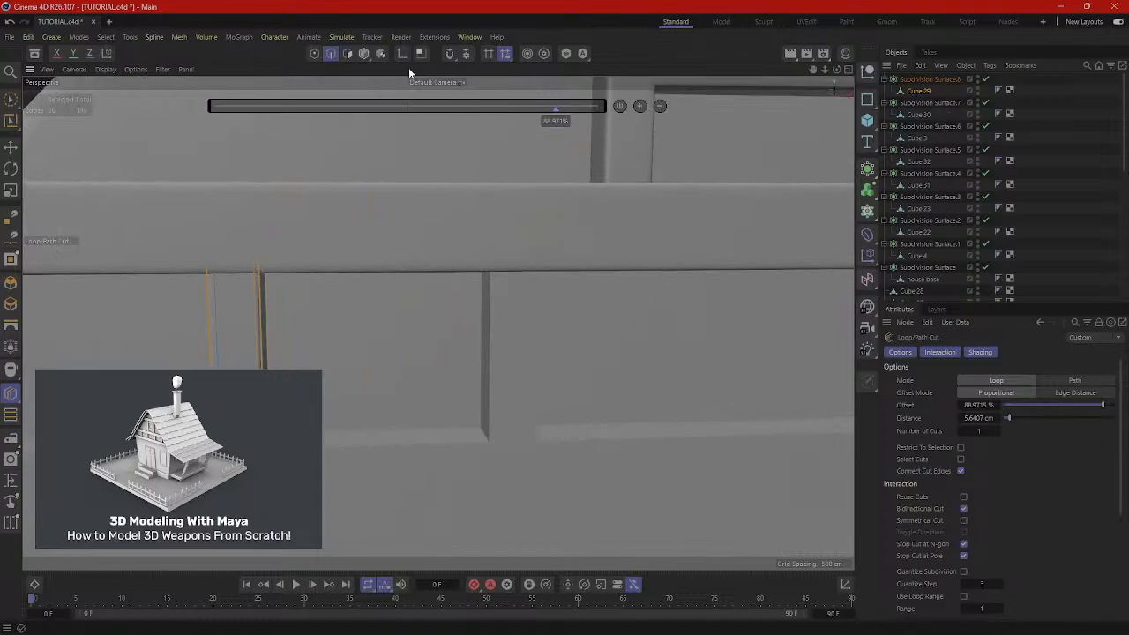
click(364, 53)
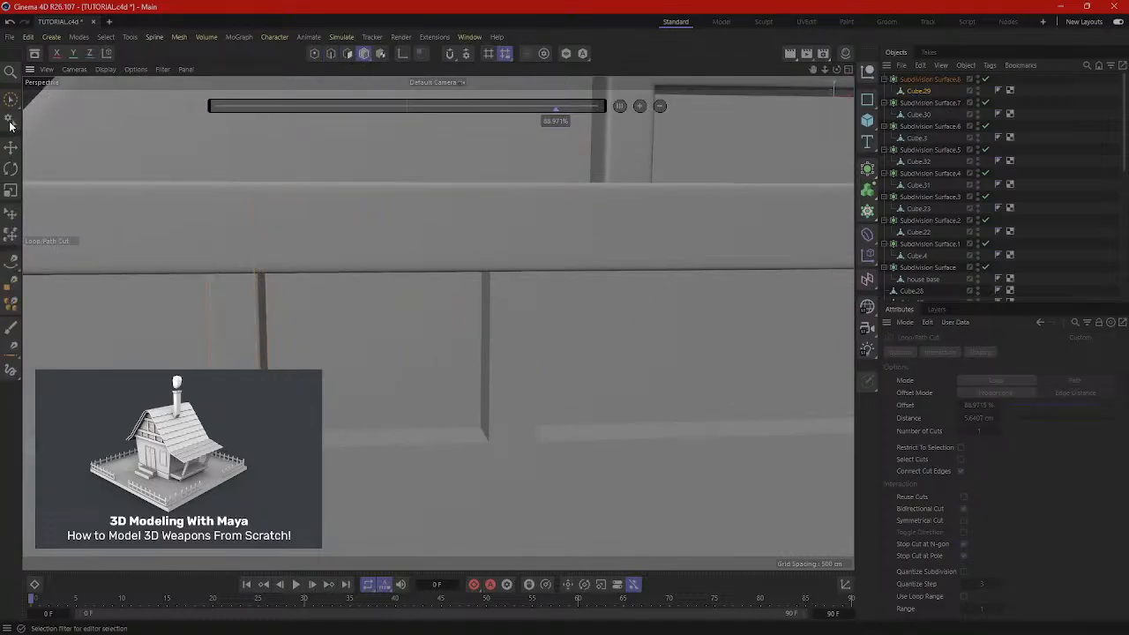
Select the third post below the long beam, Cube.28, and make it a child of a new Subdivision Surface.
click(10, 147)
alt+drag(509, 375, 846, 229)
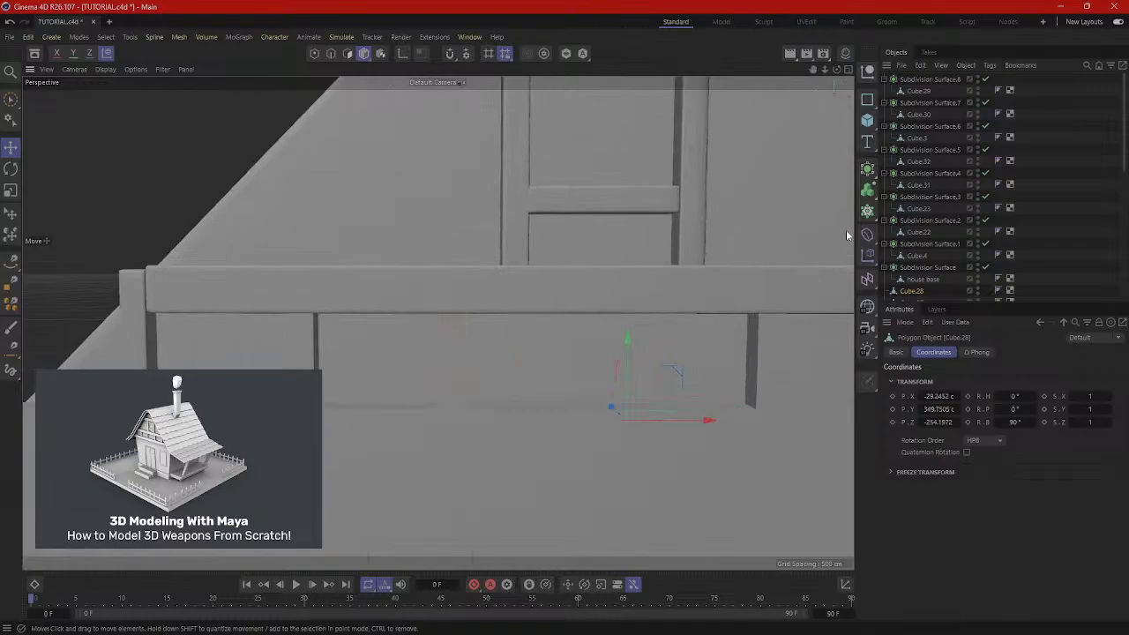
click(873, 169)
click(917, 189)
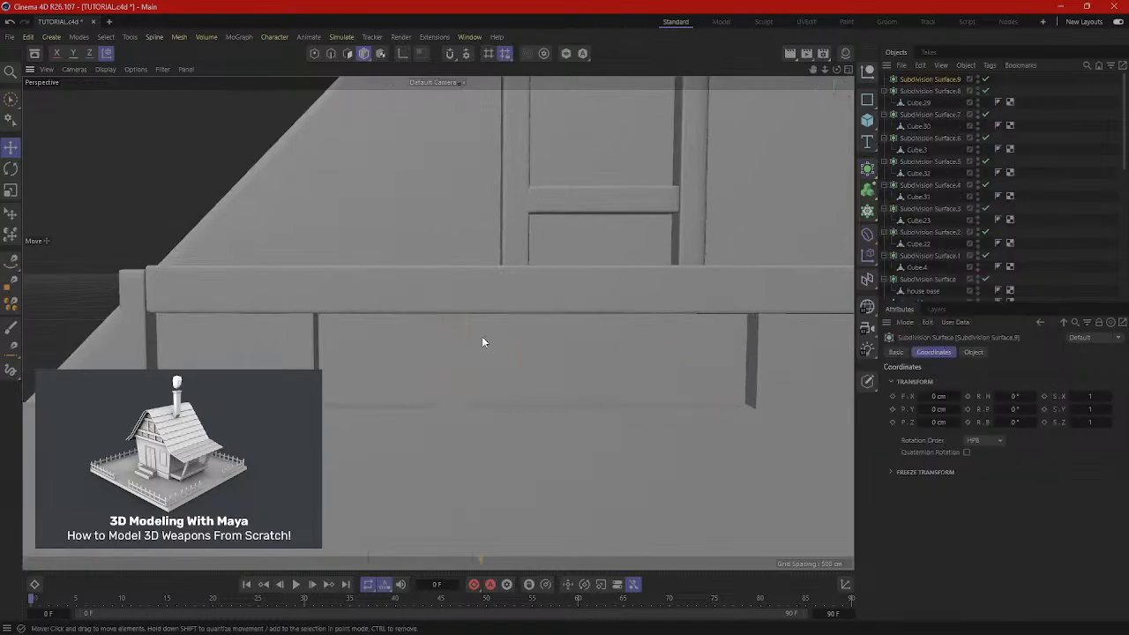
click(458, 363)
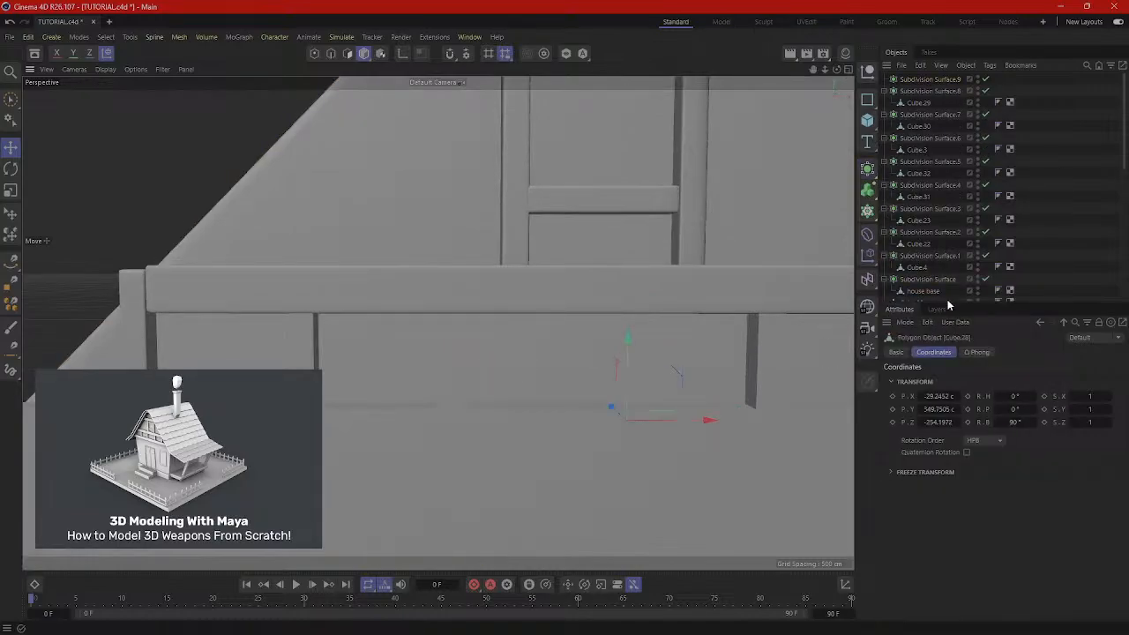
scroll(949, 291, down, 3)
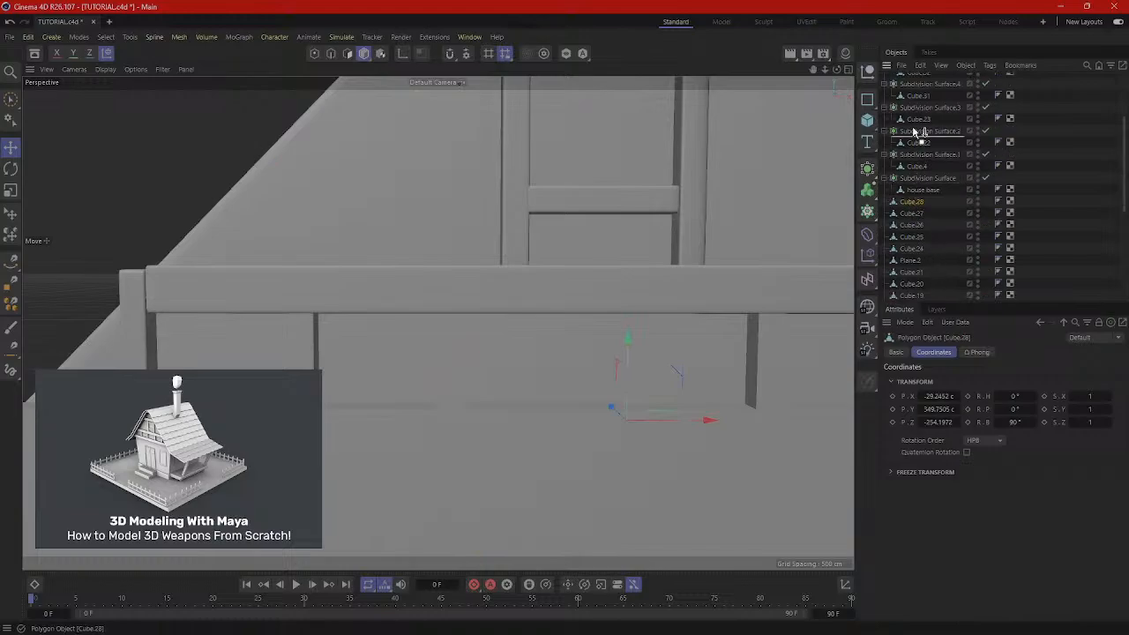
drag(917, 130, 928, 82)
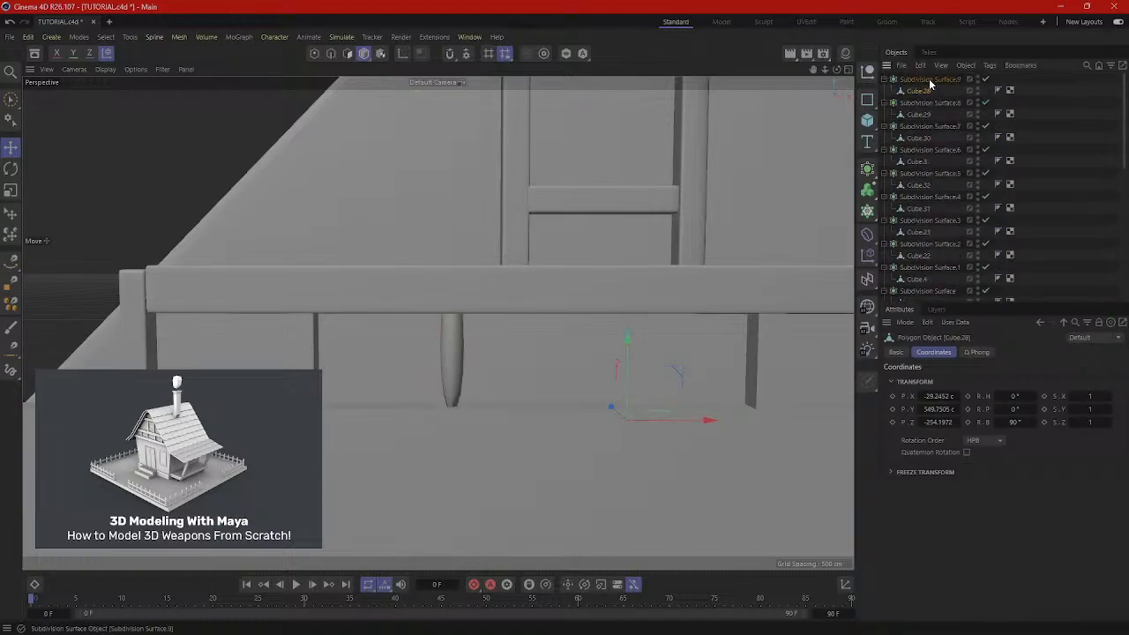
In Edge mode, loop-cut the third post near its upper end at about 25.2% and near its lower end at about 92% offset.
scroll(501, 425, up, 8)
right_click(363, 151)
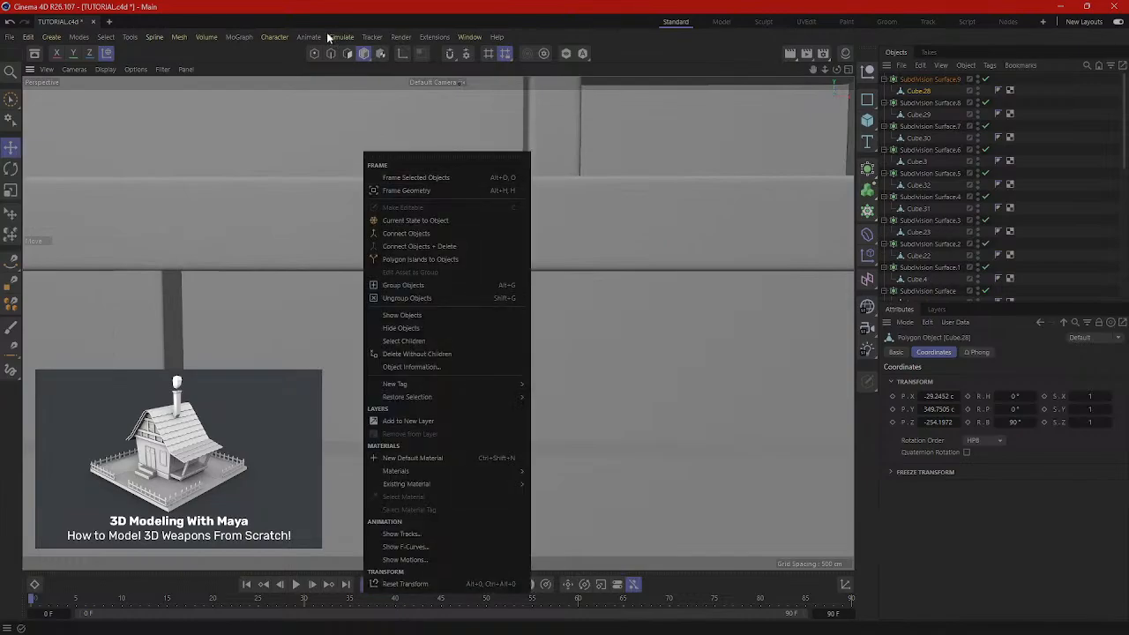
click(332, 53)
right_click(372, 113)
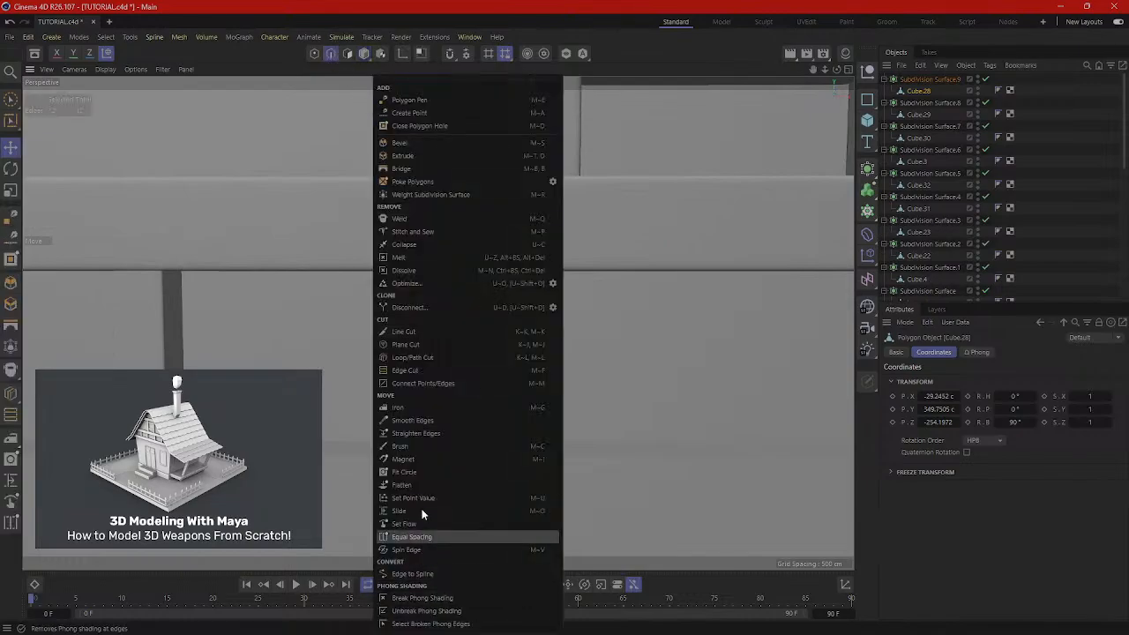
click(401, 357)
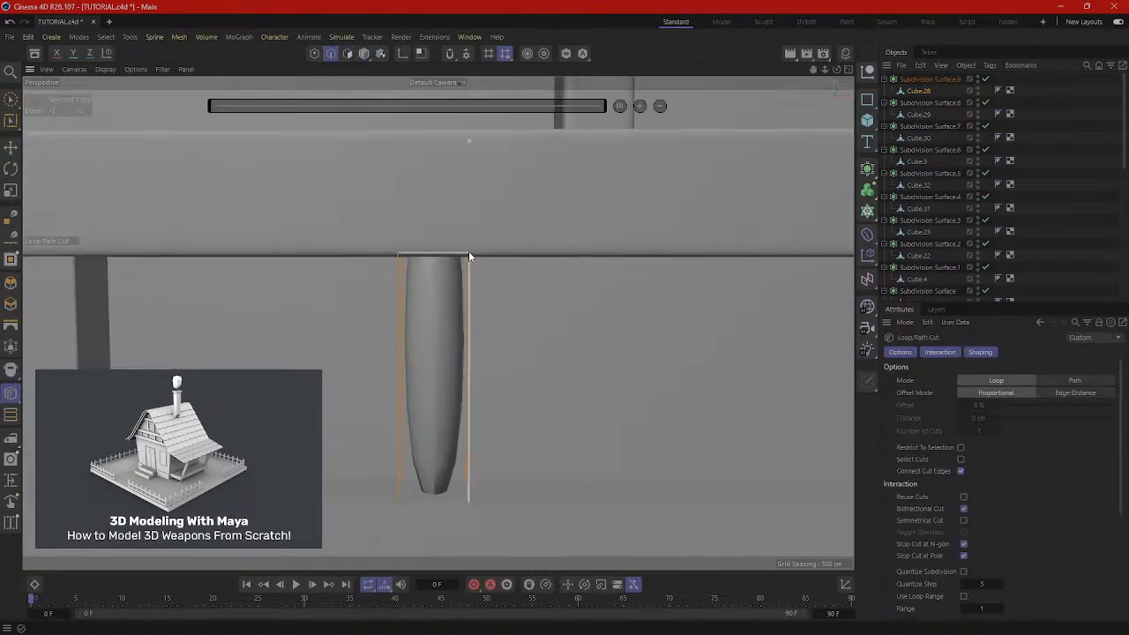
click(469, 249)
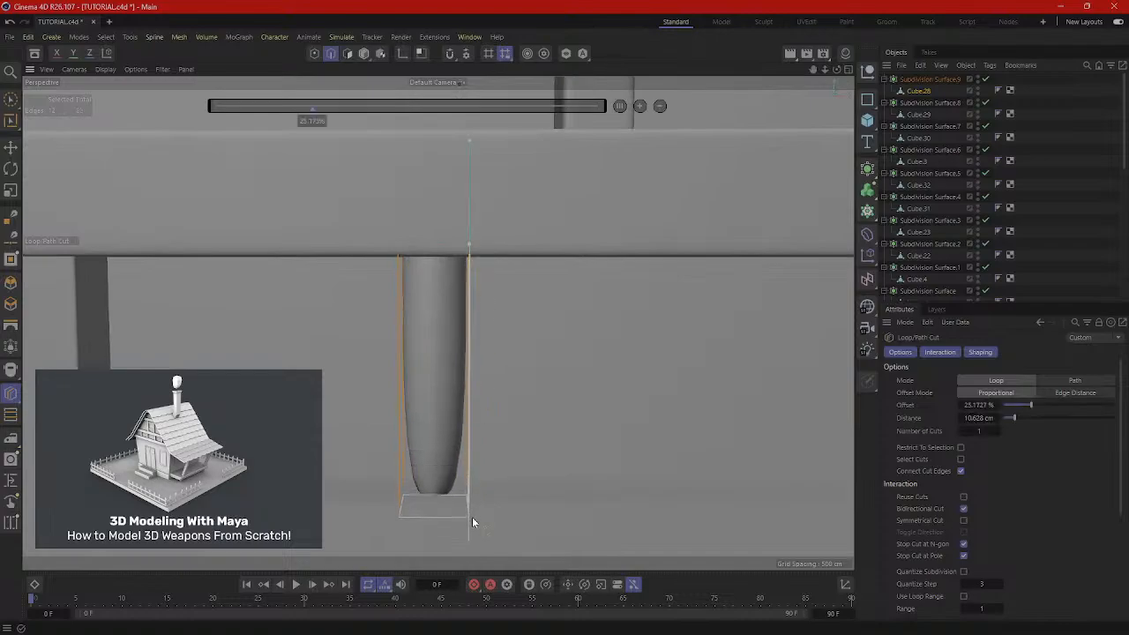
click(473, 516)
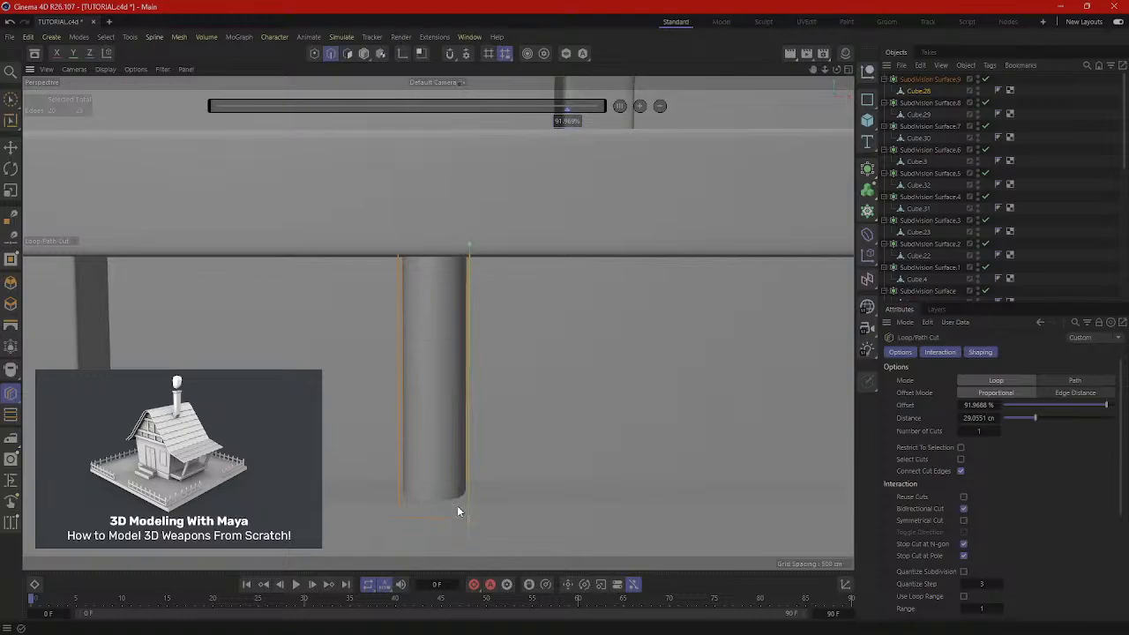
Loop-cut the third post lengthwise near its vertical edges at about 88.1%, 6.8%, 7.5% and 91.2% offset, and return to Model mode.
scroll(441, 509, up, 5)
alt+drag(402, 480, 482, 489)
alt+middle_drag(481, 484, 445, 352)
alt+drag(437, 323, 332, 379)
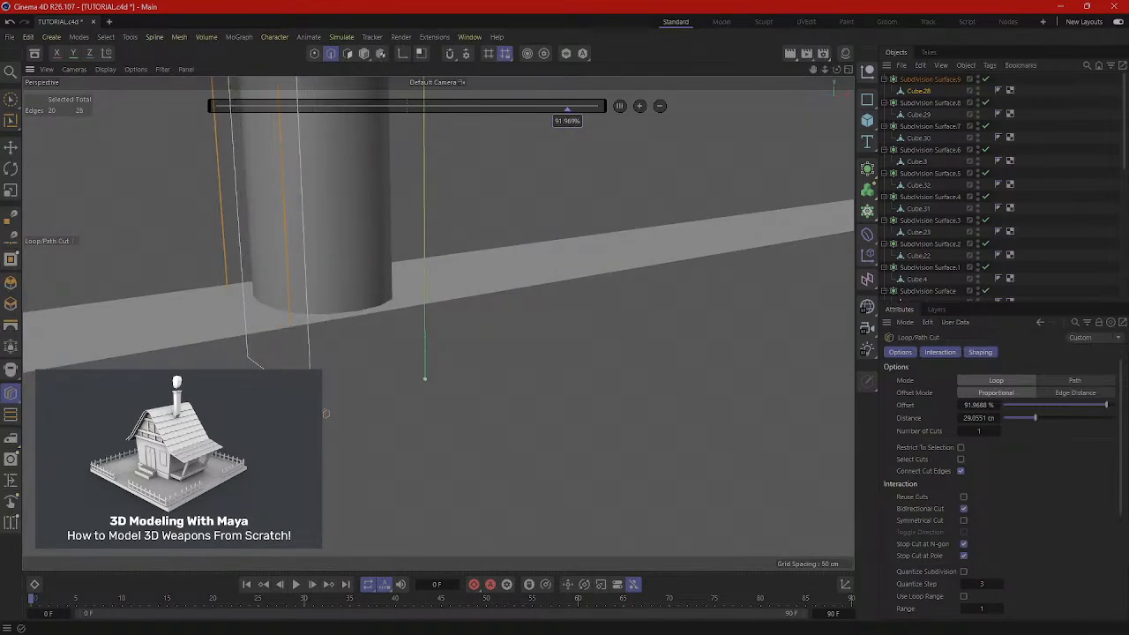
click(311, 405)
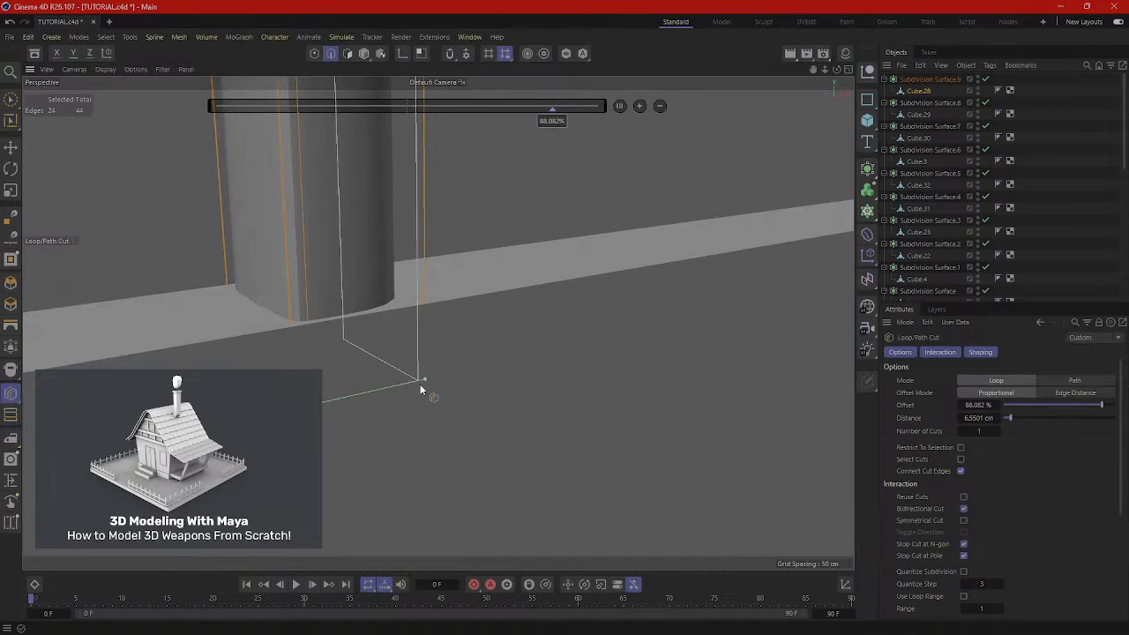
click(417, 388)
alt+drag(417, 388, 319, 368)
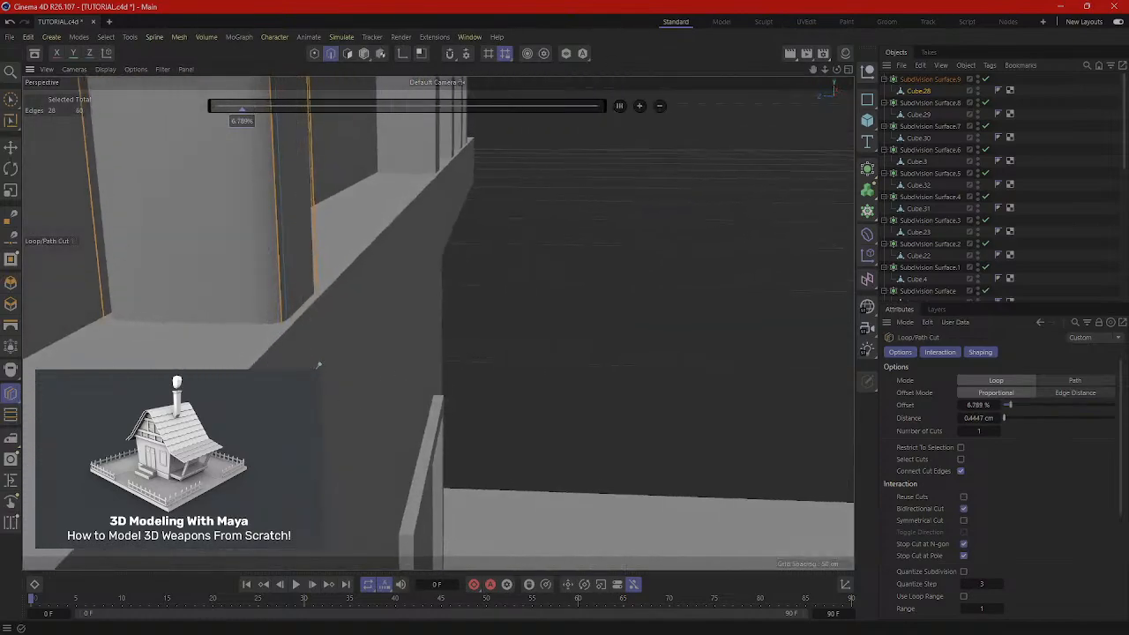
click(268, 327)
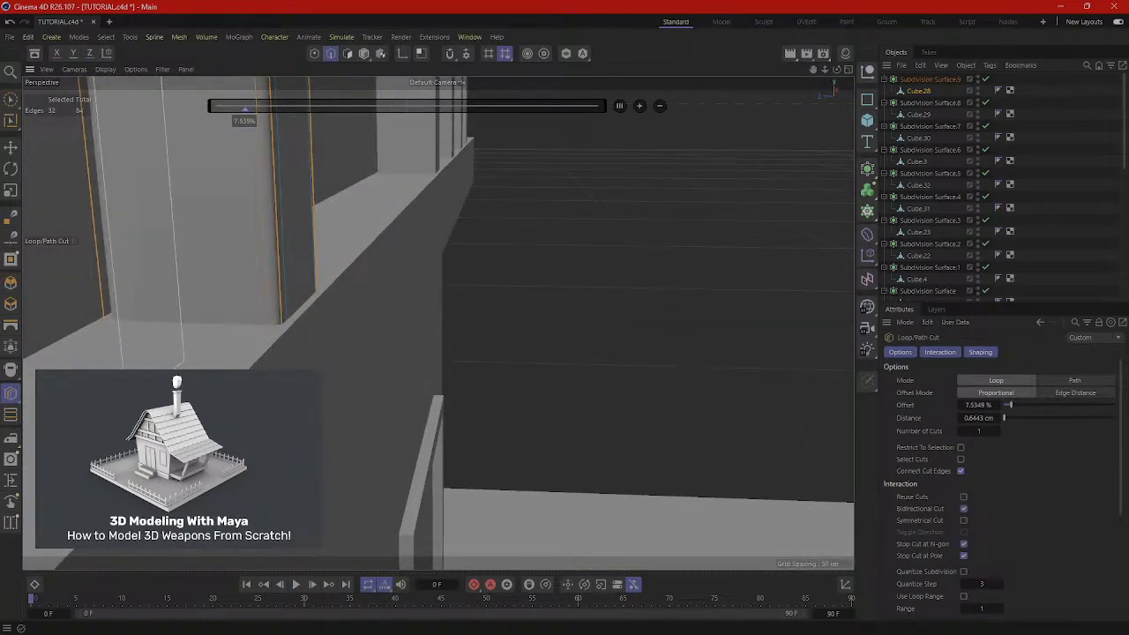
click(123, 326)
alt+drag(413, 358, 388, 264)
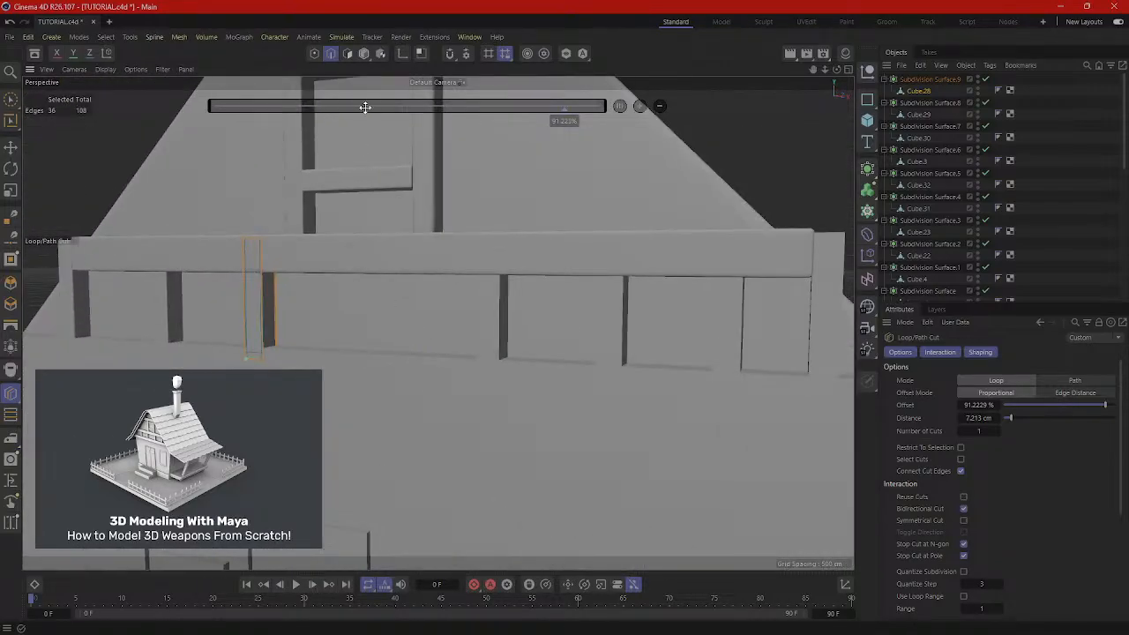
click(364, 53)
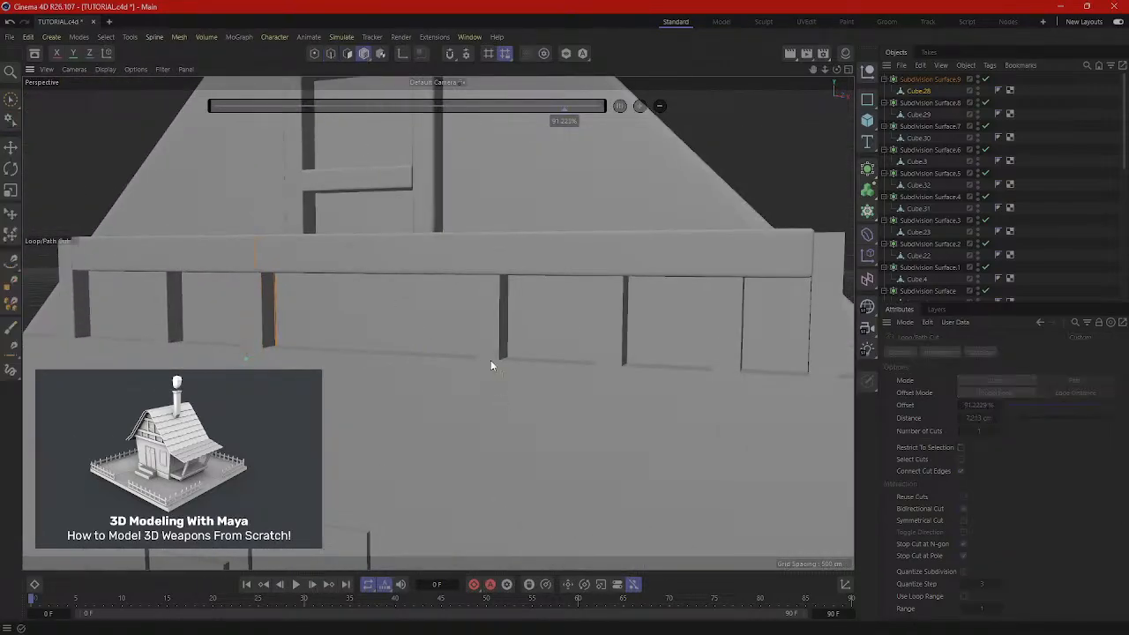
Select the fourth post below the long beam, Cube.24, and make it a child of a new Subdivision Surface.
click(10, 146)
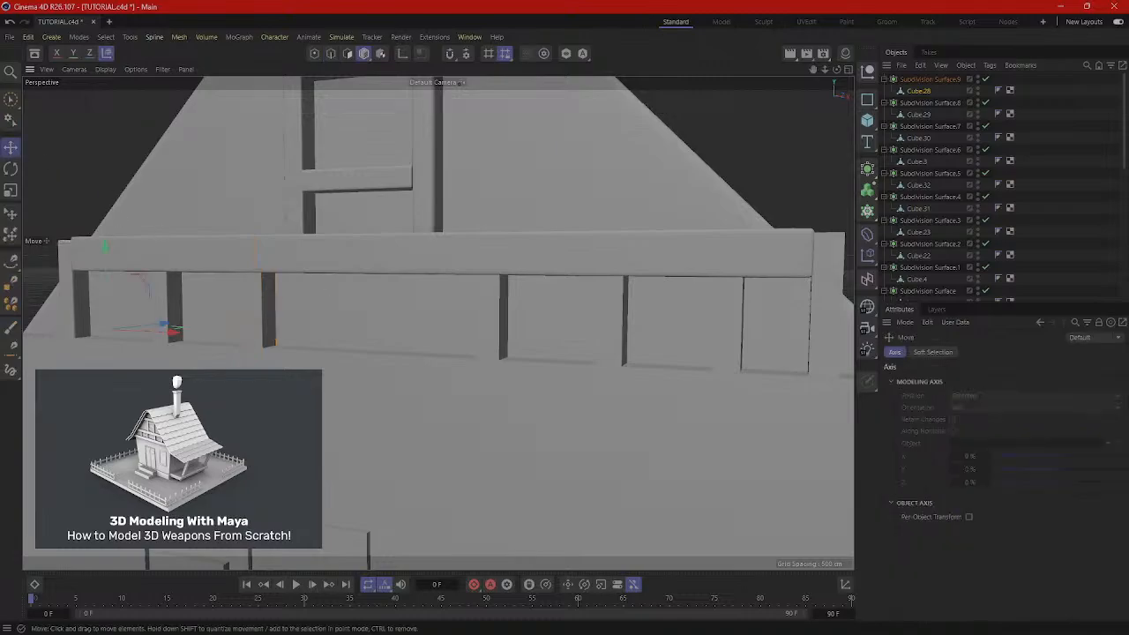
click(496, 344)
scroll(538, 383, up, 2)
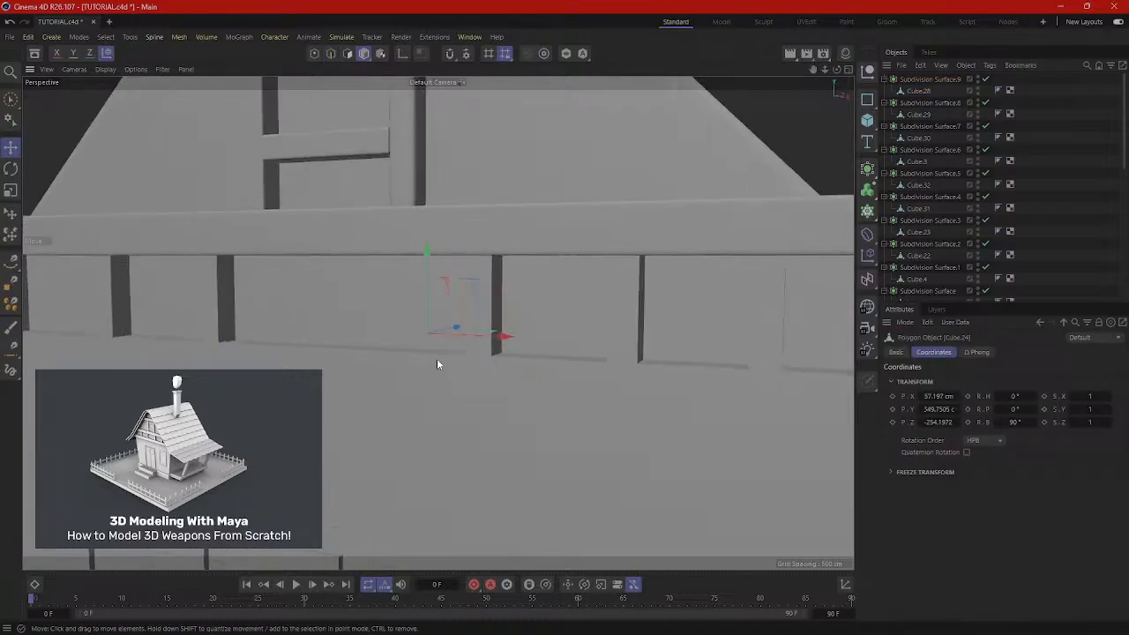
scroll(513, 372, up, 5)
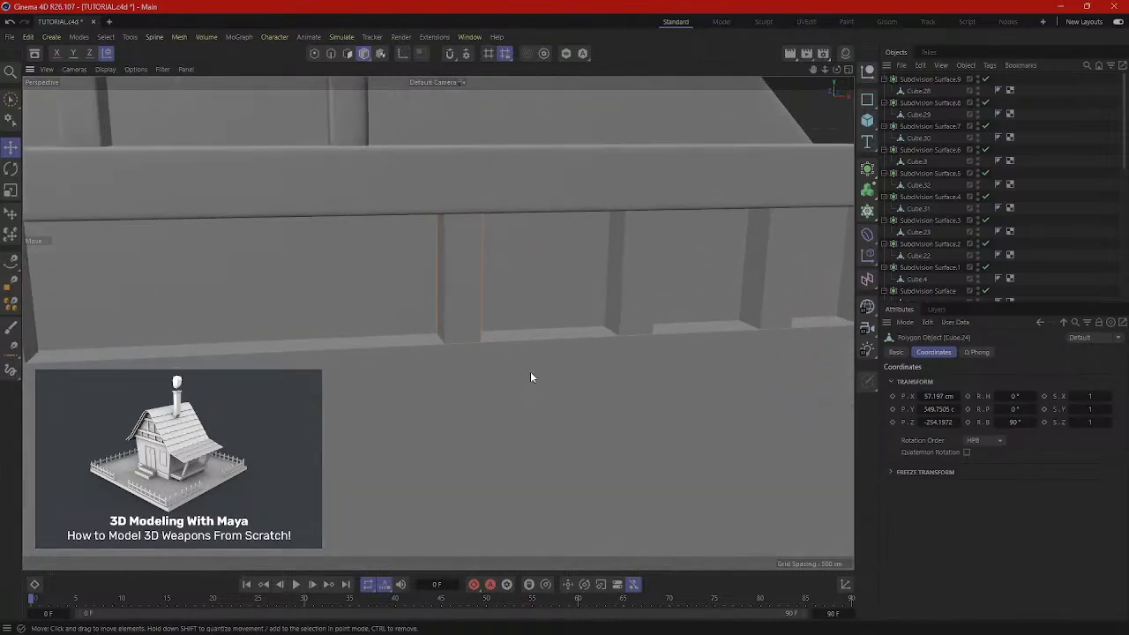
scroll(533, 371, up, 6)
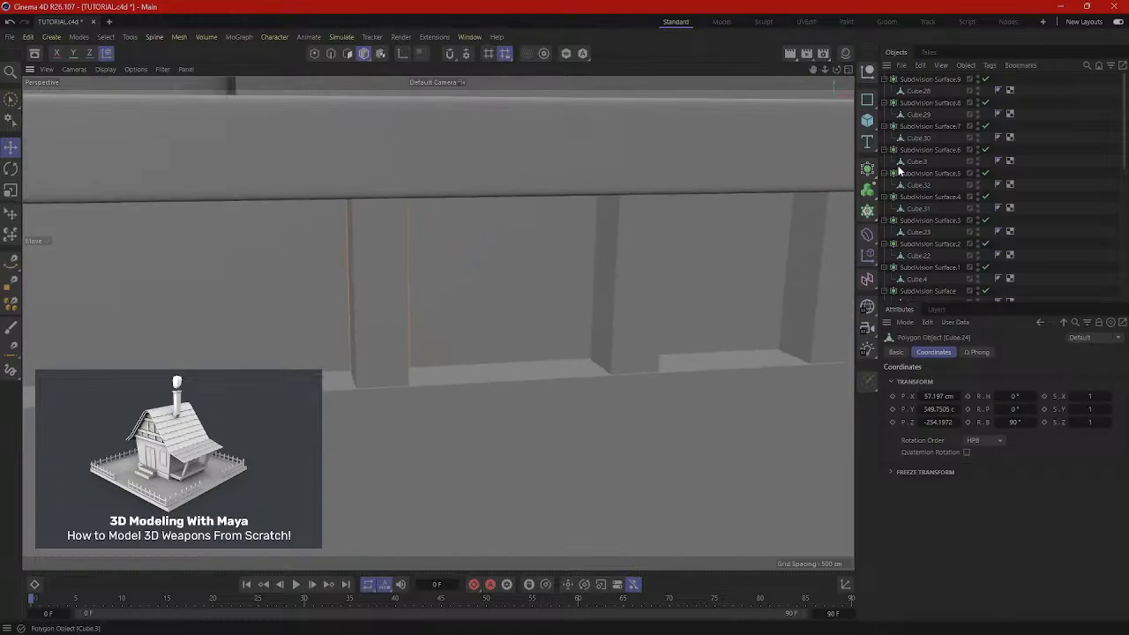
scroll(609, 273, down, 3)
alt+drag(654, 238, 583, 332)
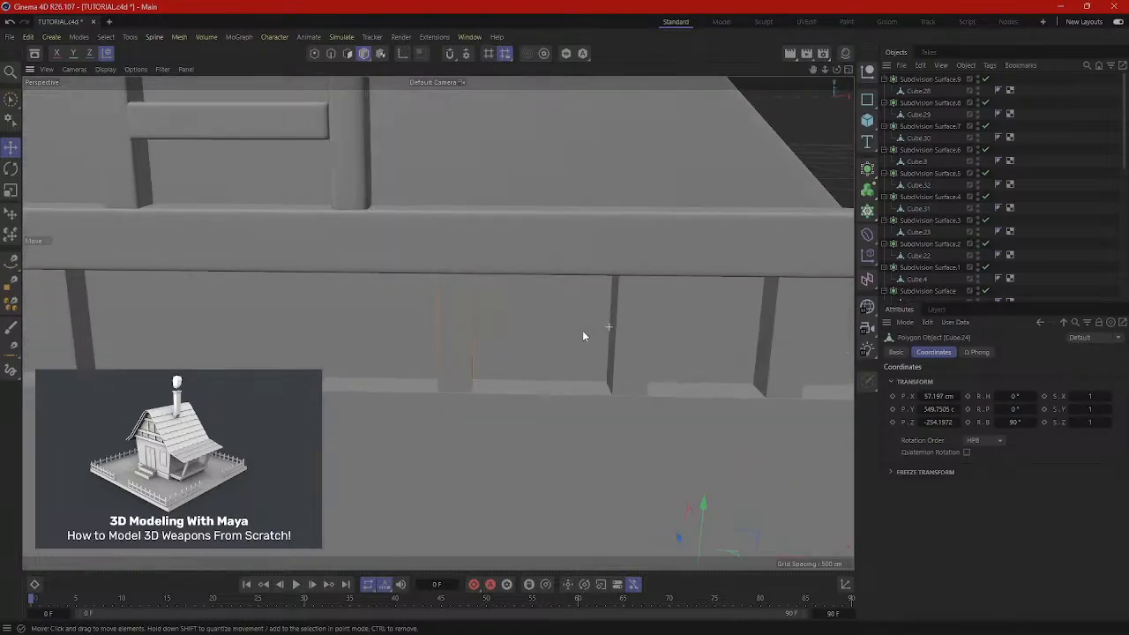
click(867, 168)
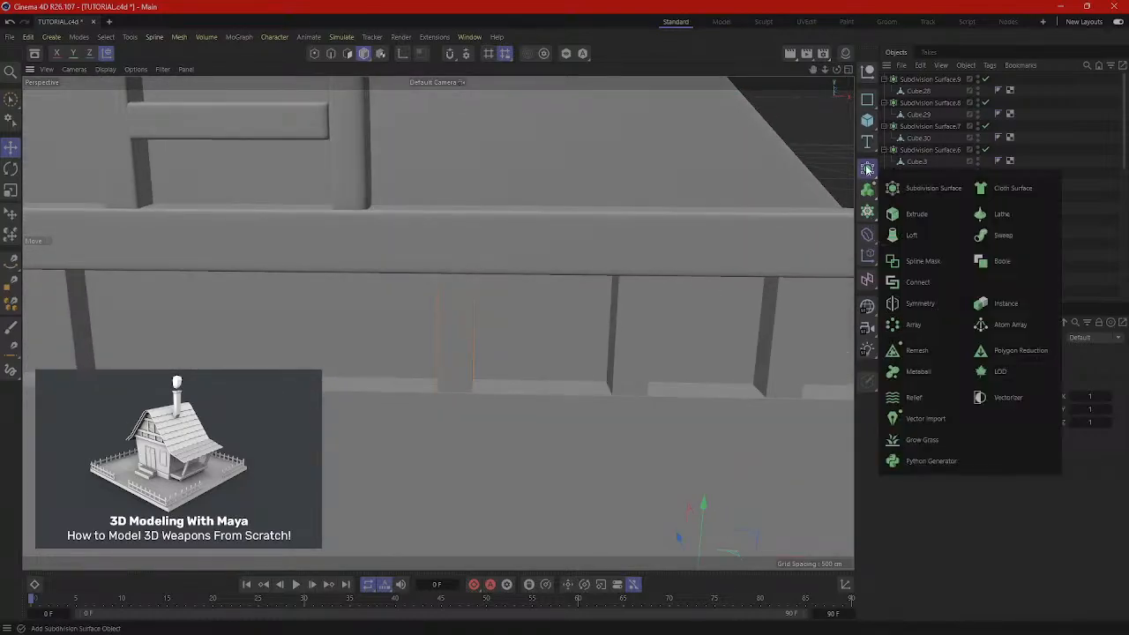
click(897, 188)
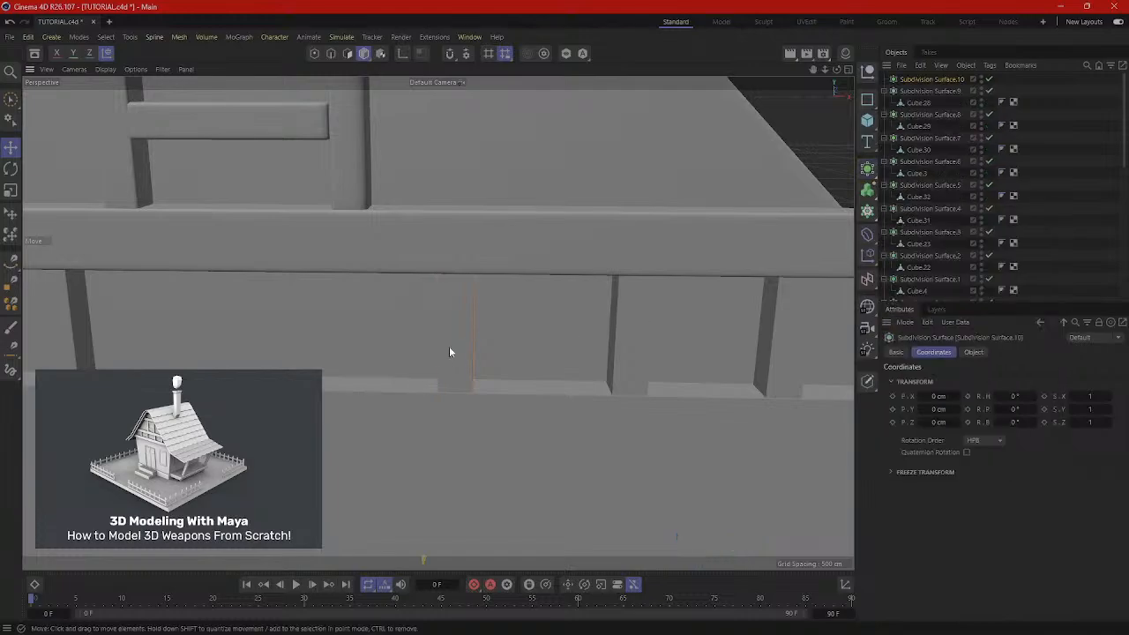
scroll(971, 244, down, 5)
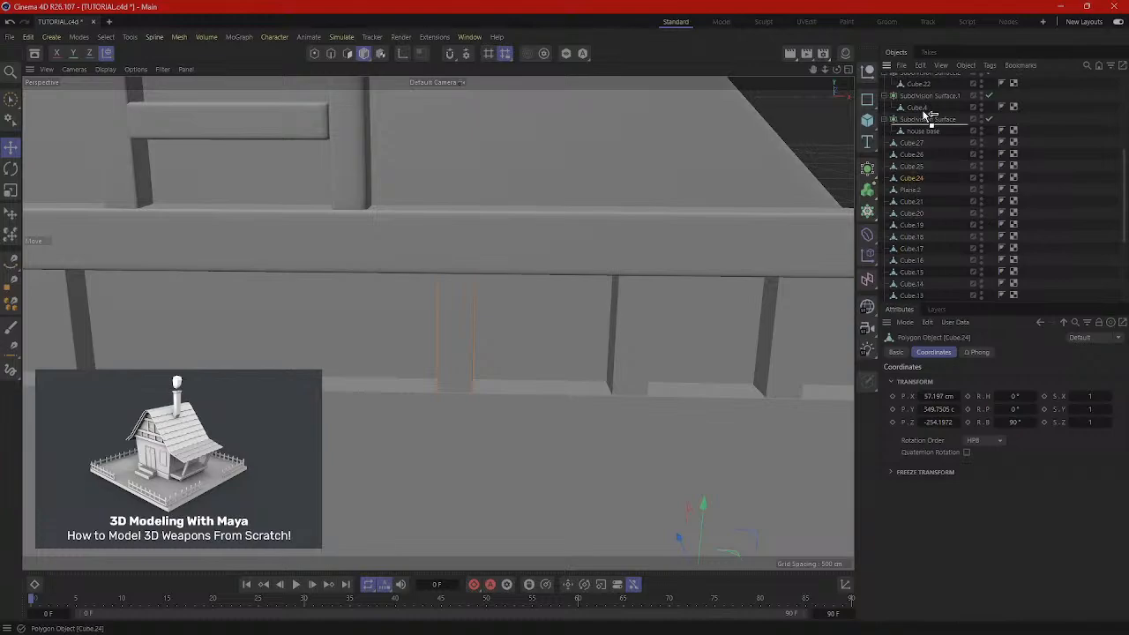
drag(926, 68, 936, 79)
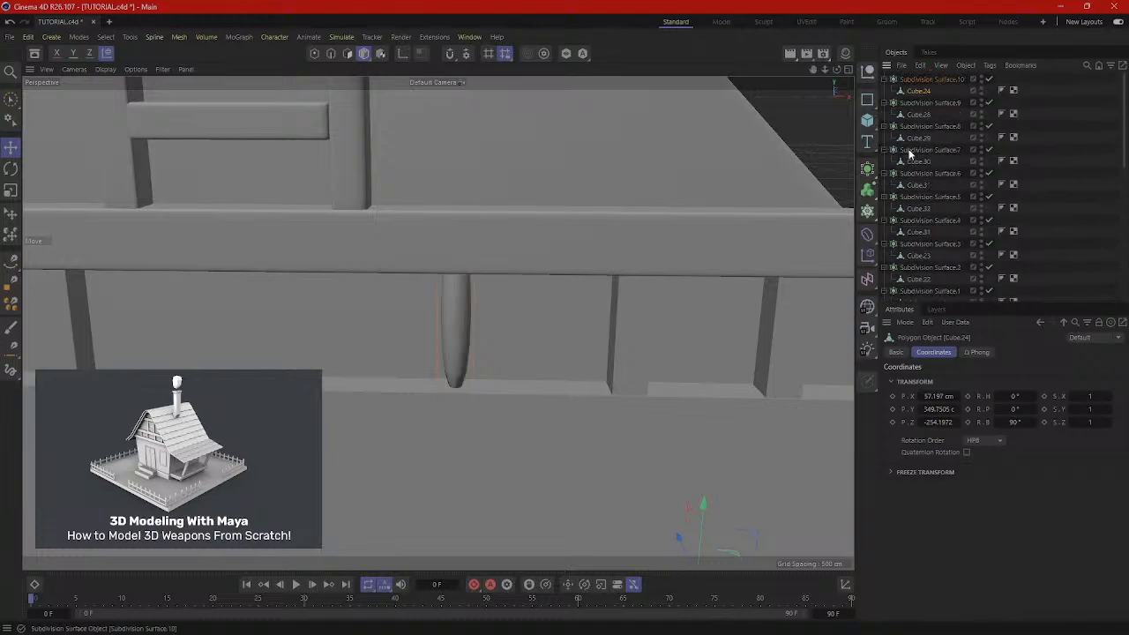
In Edge mode, loop-cut the fourth post near its upper end and near its lower end, the lower cut at about 85.6% offset.
scroll(694, 327, down, 3)
scroll(696, 333, down, 3)
scroll(579, 361, up, 6)
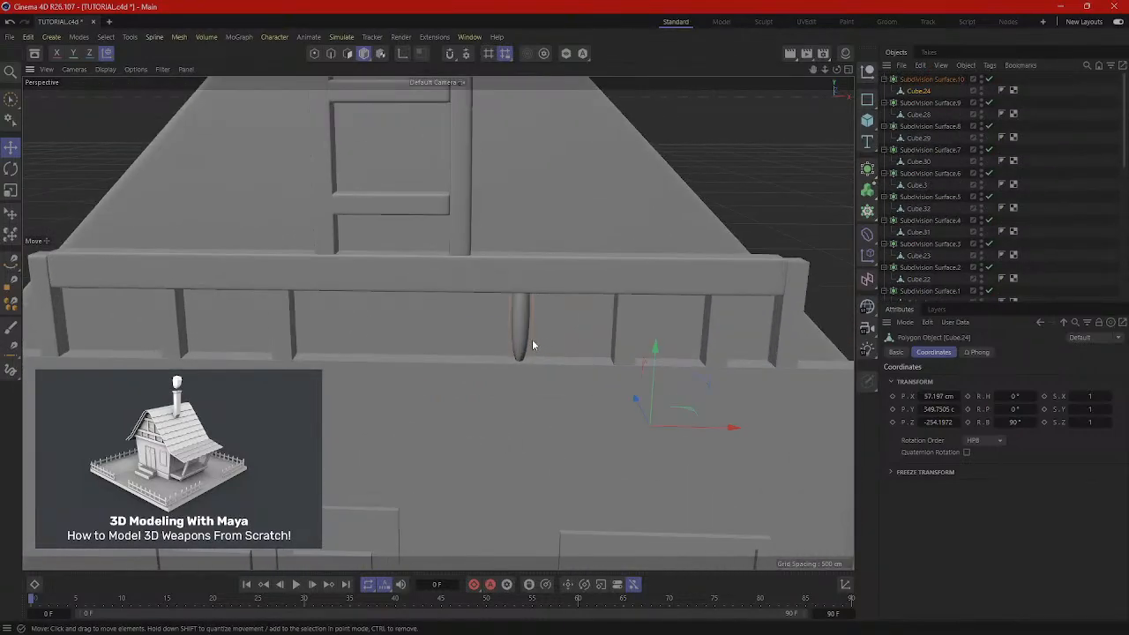
scroll(516, 317, up, 3)
right_click(589, 269)
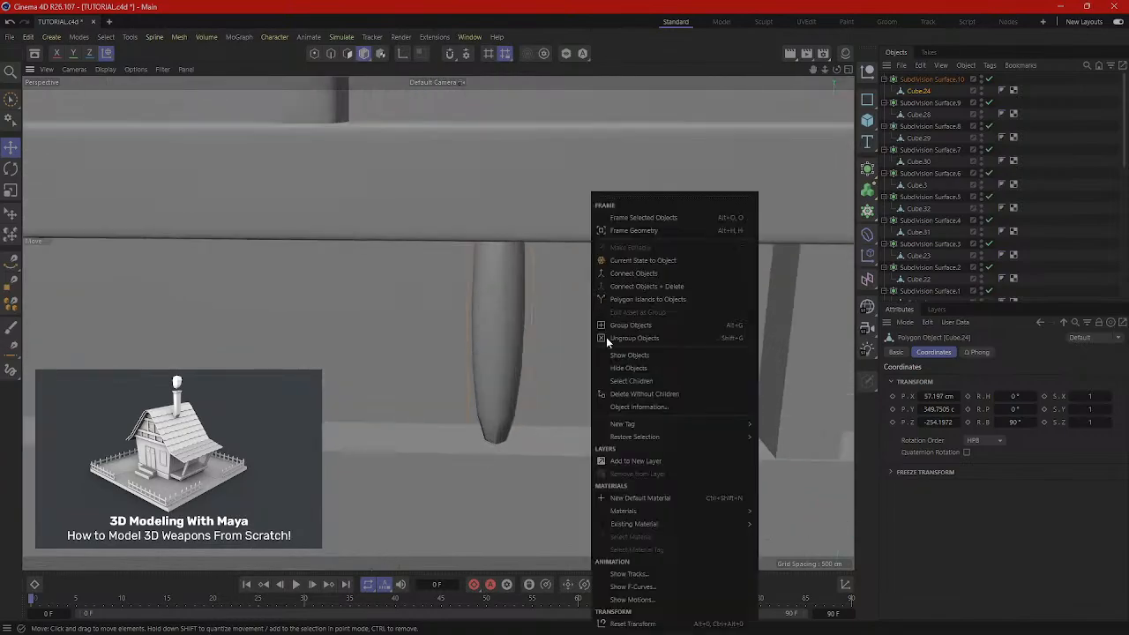
click(331, 53)
click(332, 52)
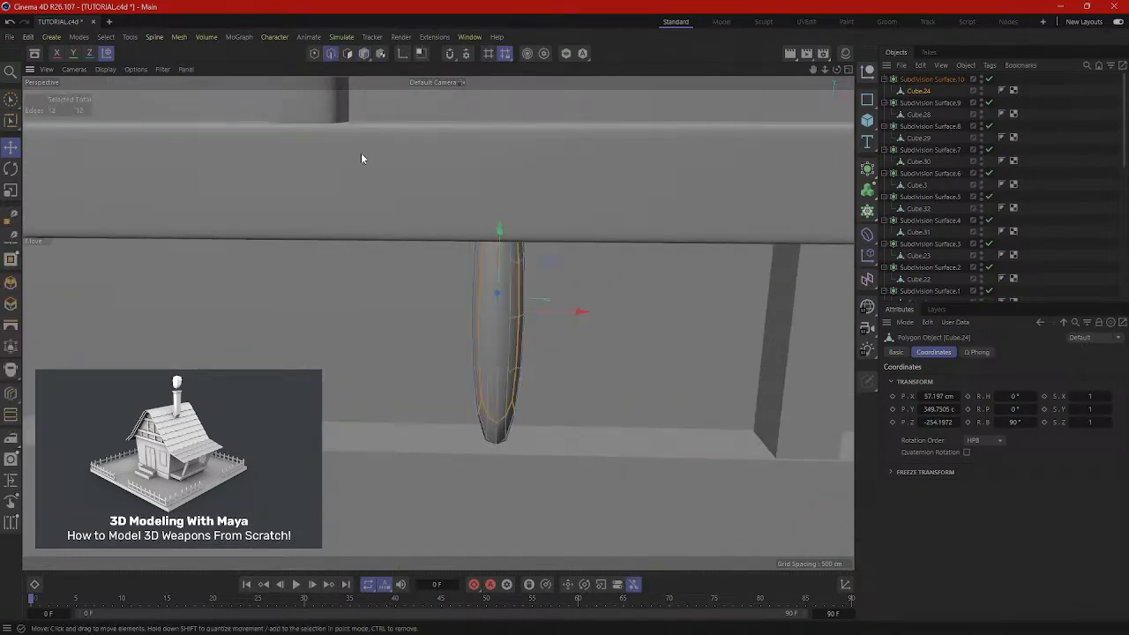
right_click(620, 311)
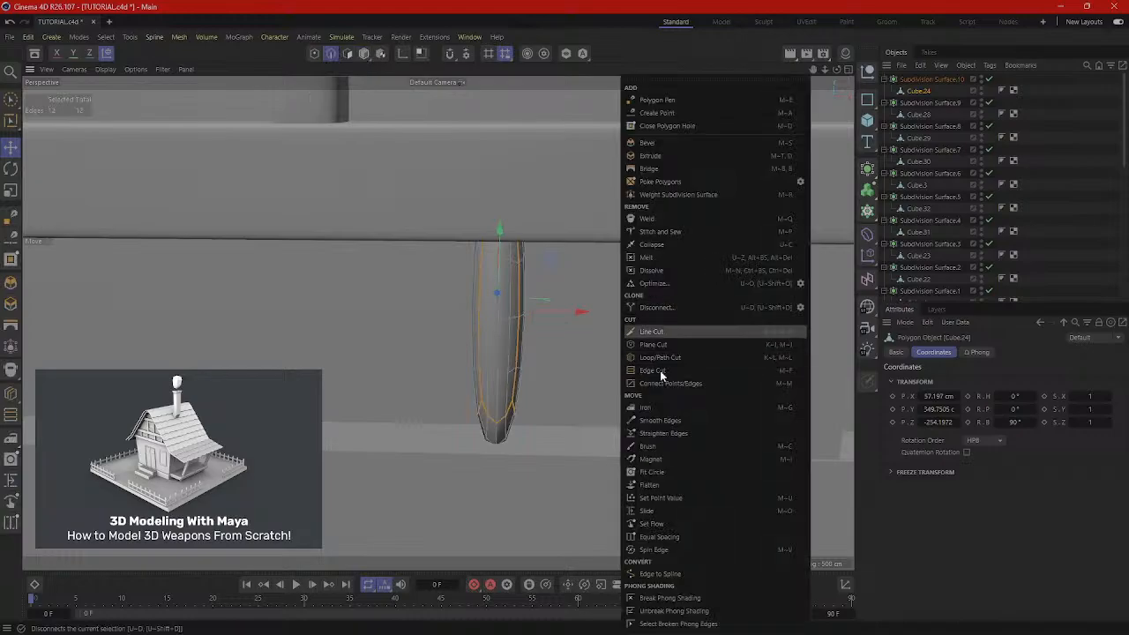
click(650, 357)
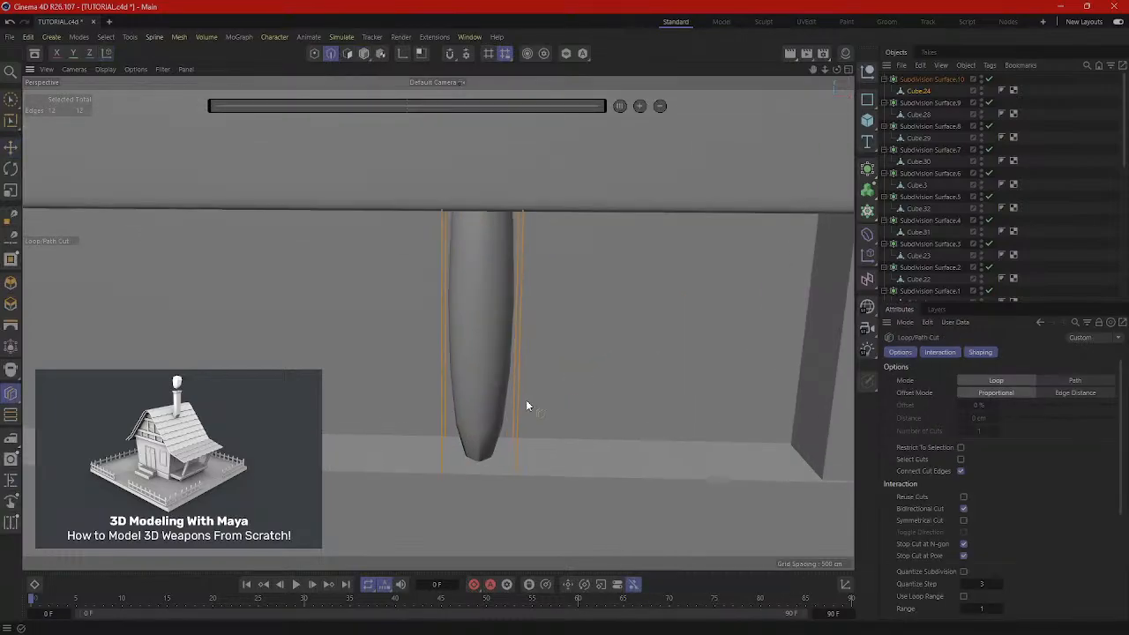
click(517, 472)
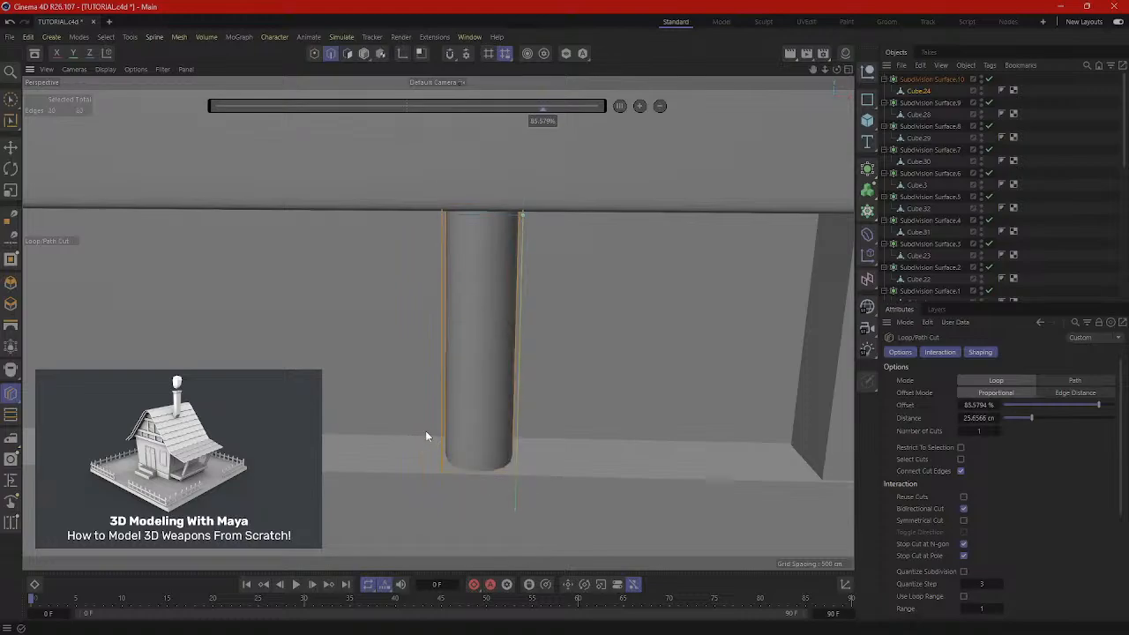
Loop-cut the fourth post lengthwise near both vertical edges of its front face, with one cut at about 8.4% offset.
alt+drag(425, 430, 380, 445)
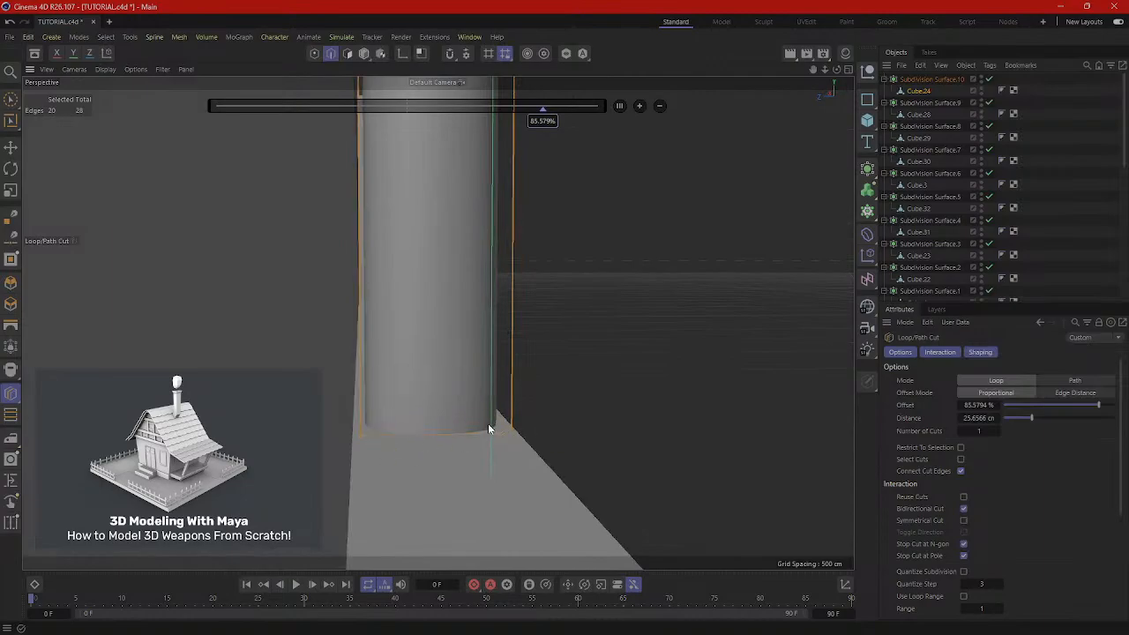
alt+drag(489, 429, 484, 453)
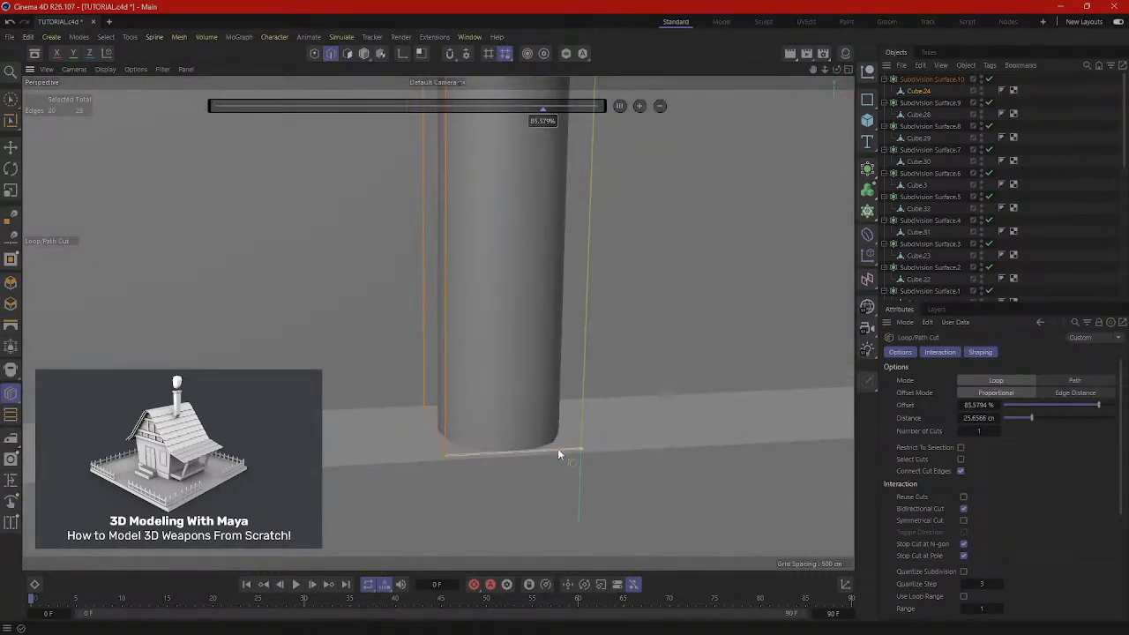
alt+drag(561, 465, 598, 444)
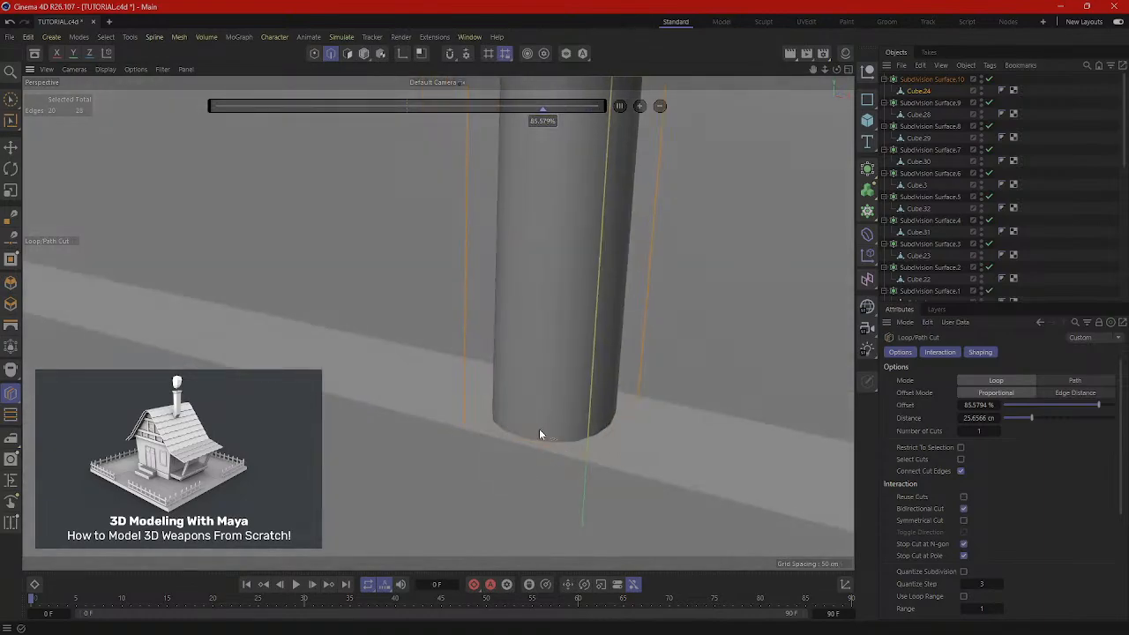
alt+drag(603, 322, 537, 449)
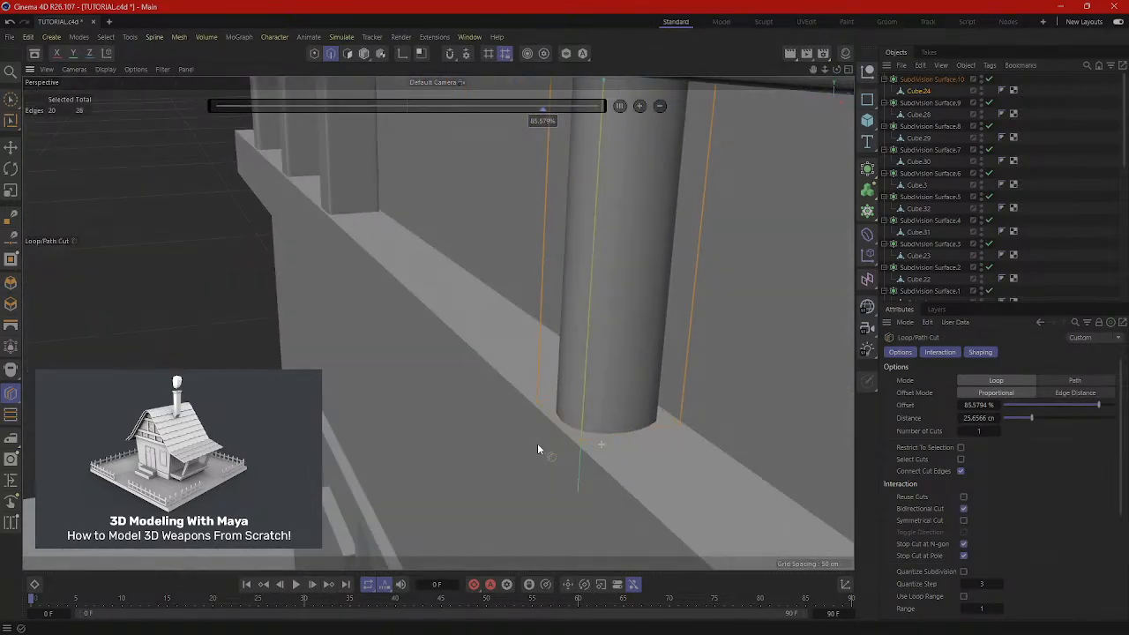
alt+drag(605, 424, 661, 404)
alt+drag(525, 427, 551, 426)
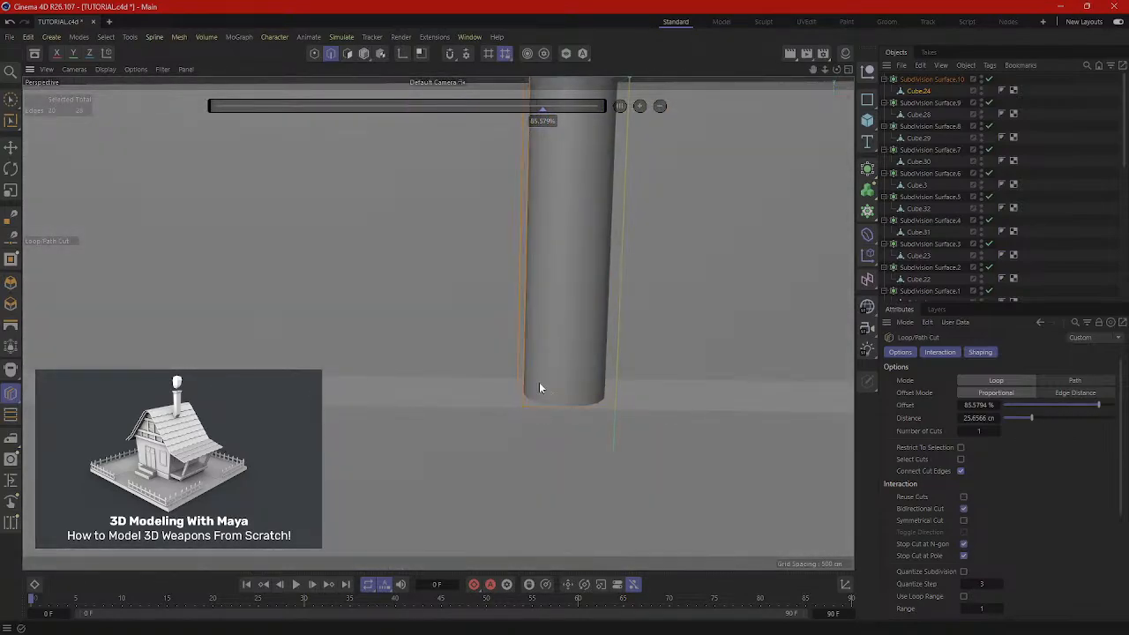
scroll(538, 382, up, 1)
alt+middle_drag(557, 294, 514, 359)
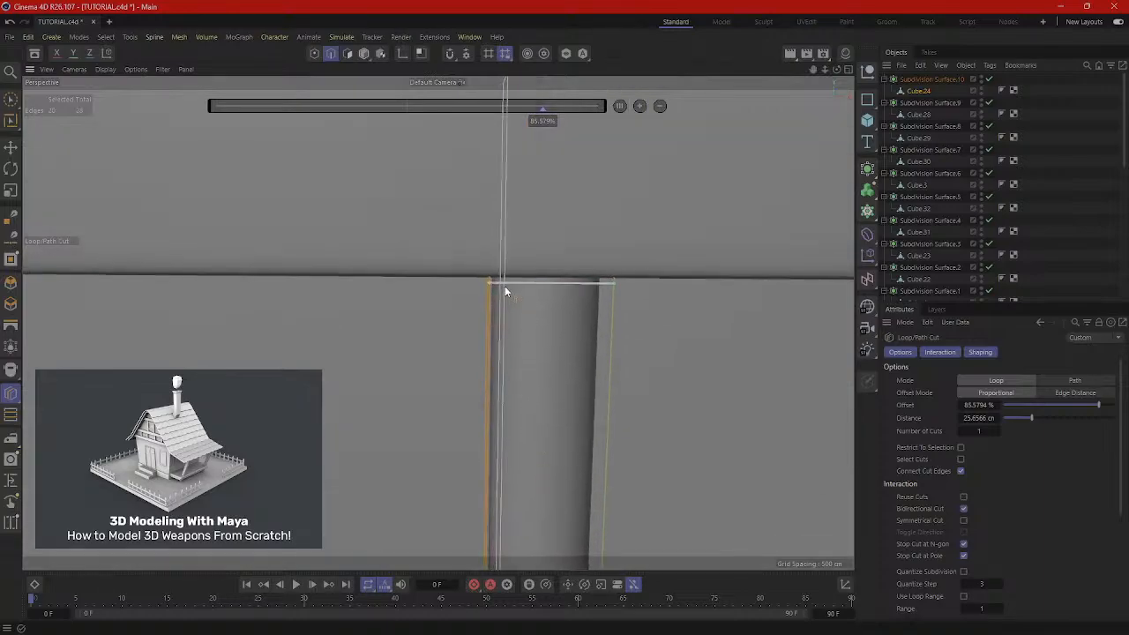
drag(502, 286, 607, 287)
Loop-cut the fourth post's side face lengthwise near its vertical edges at about 9.9% and 89.6% offset, and return to Model mode.
alt+drag(560, 329, 659, 405)
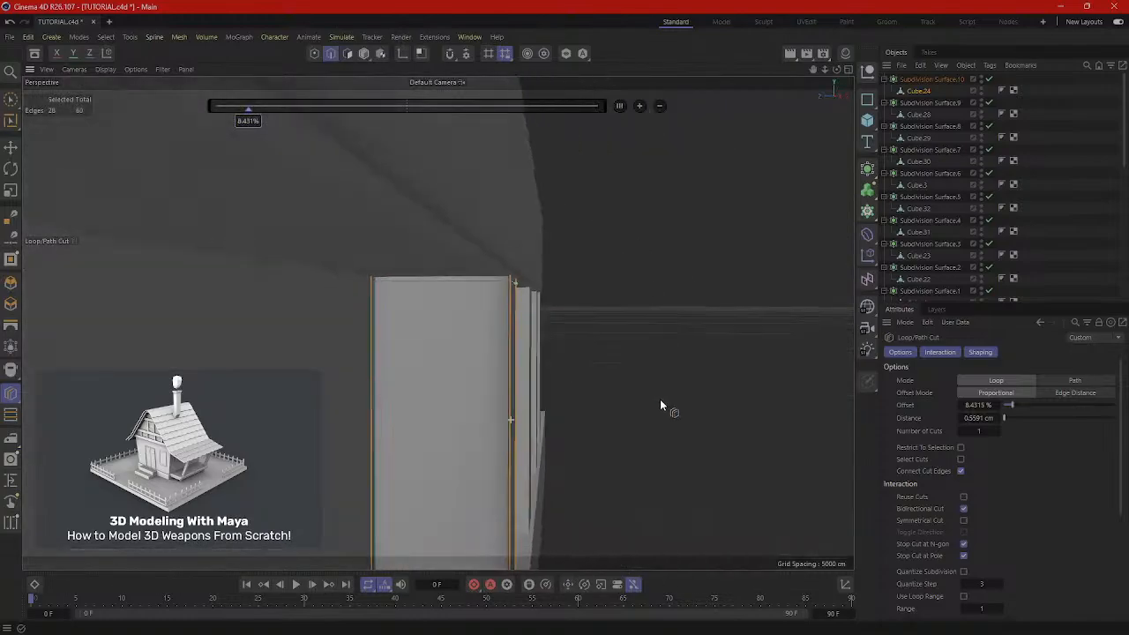
click(382, 284)
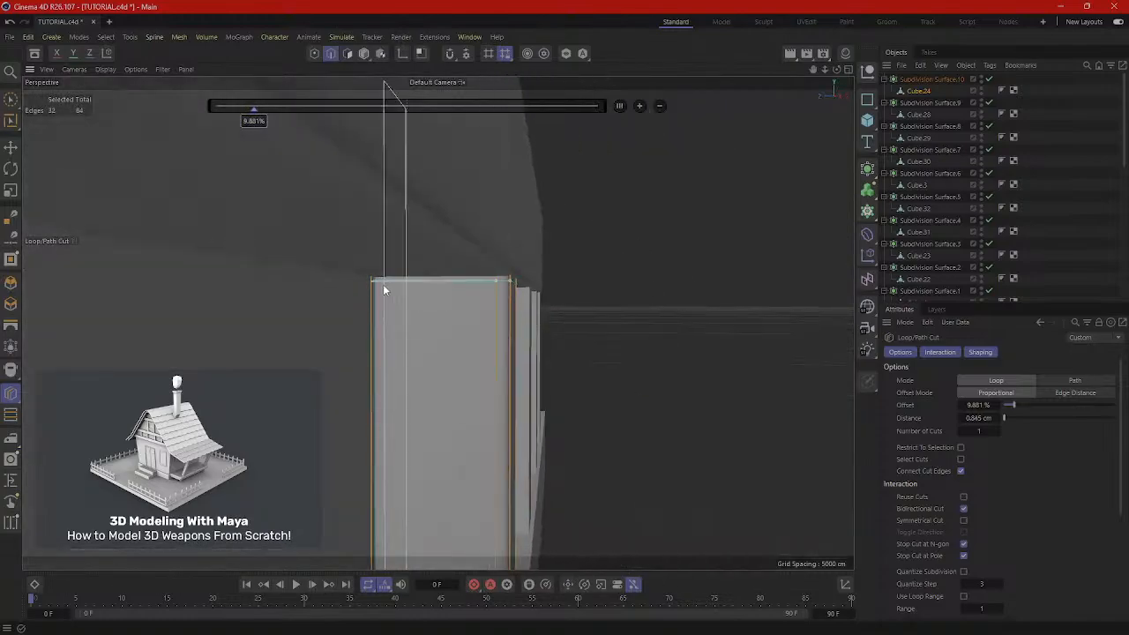
click(383, 282)
scroll(542, 389, down, 5)
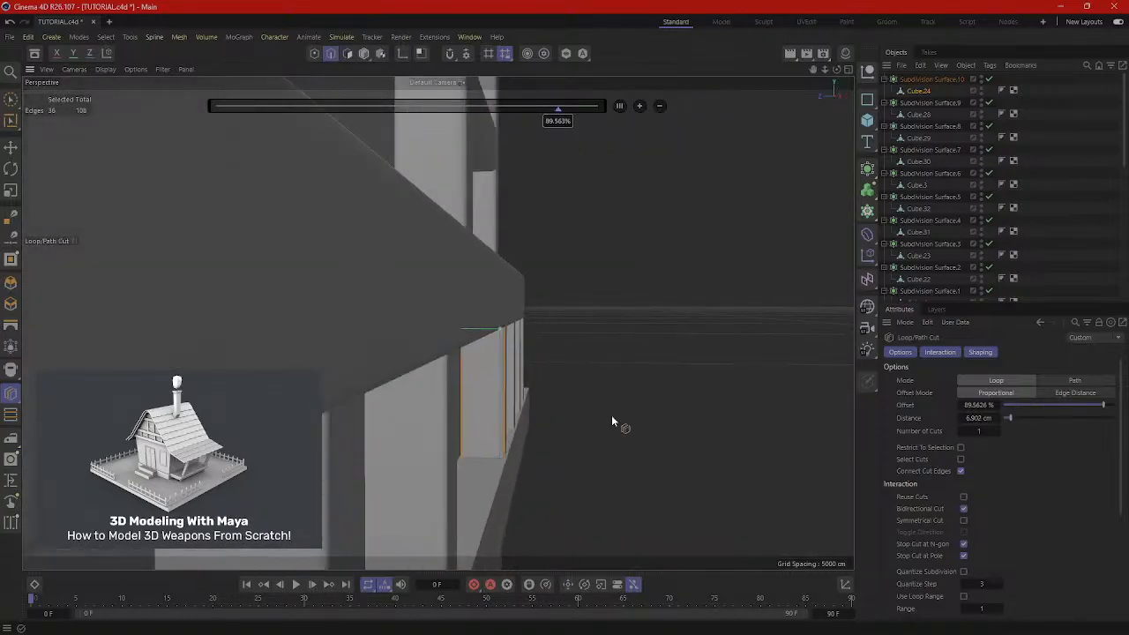
alt+drag(611, 414, 296, 159)
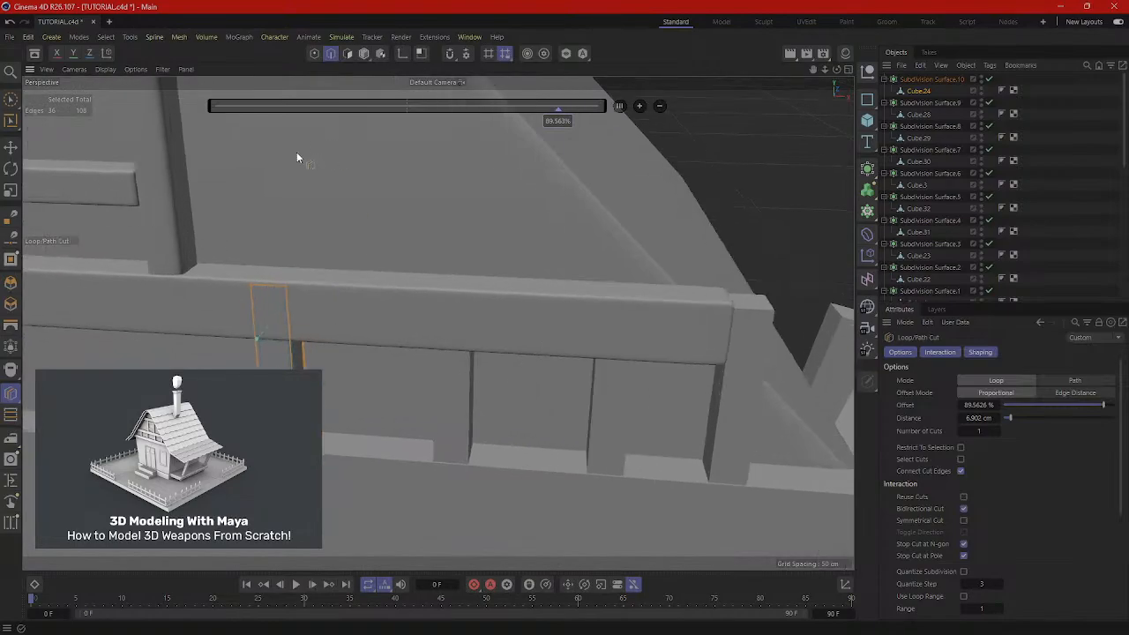
click(362, 54)
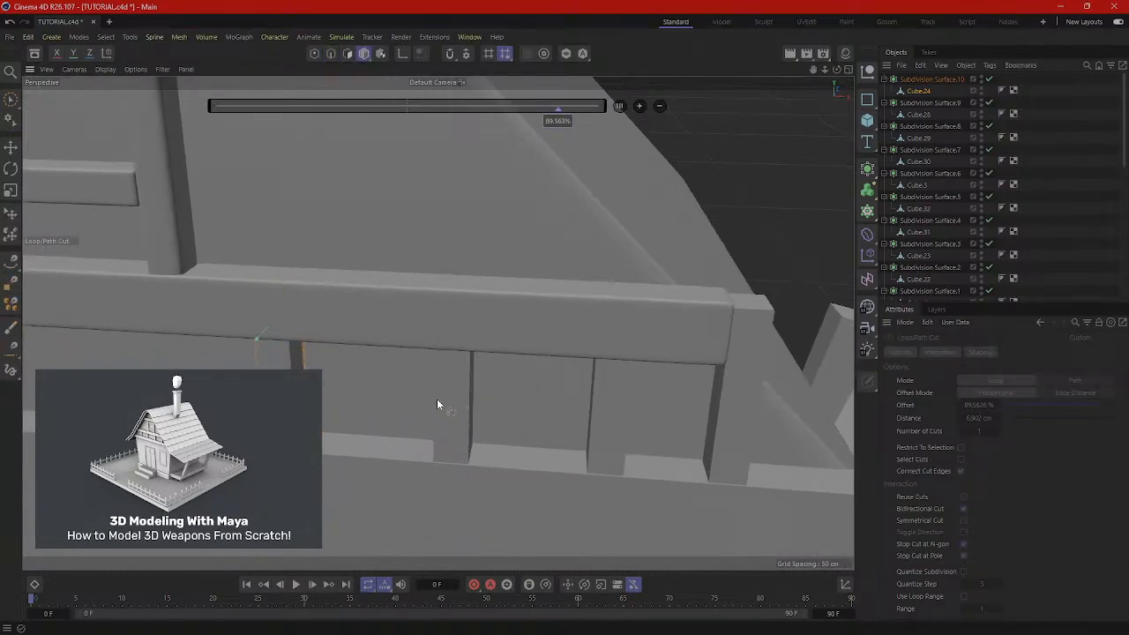
click(10, 149)
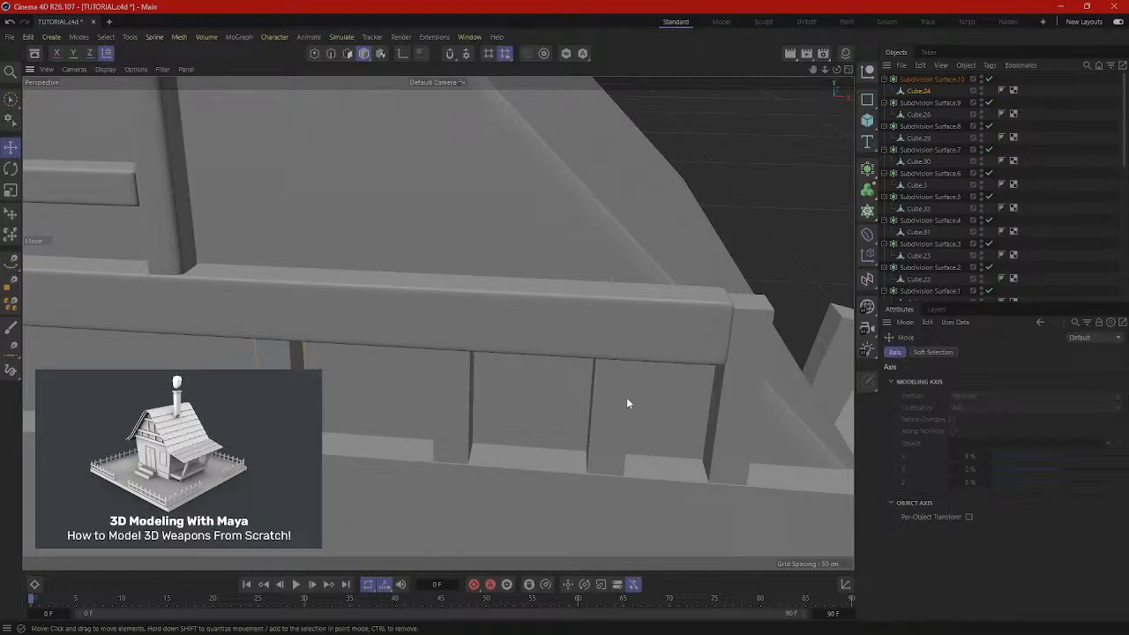
Select the fifth post below the long beam, Cube.25, and make it a child of a new Subdivision Surface.
click(468, 419)
scroll(478, 415, down, 5)
alt+drag(521, 398, 489, 408)
scroll(507, 414, up, 2)
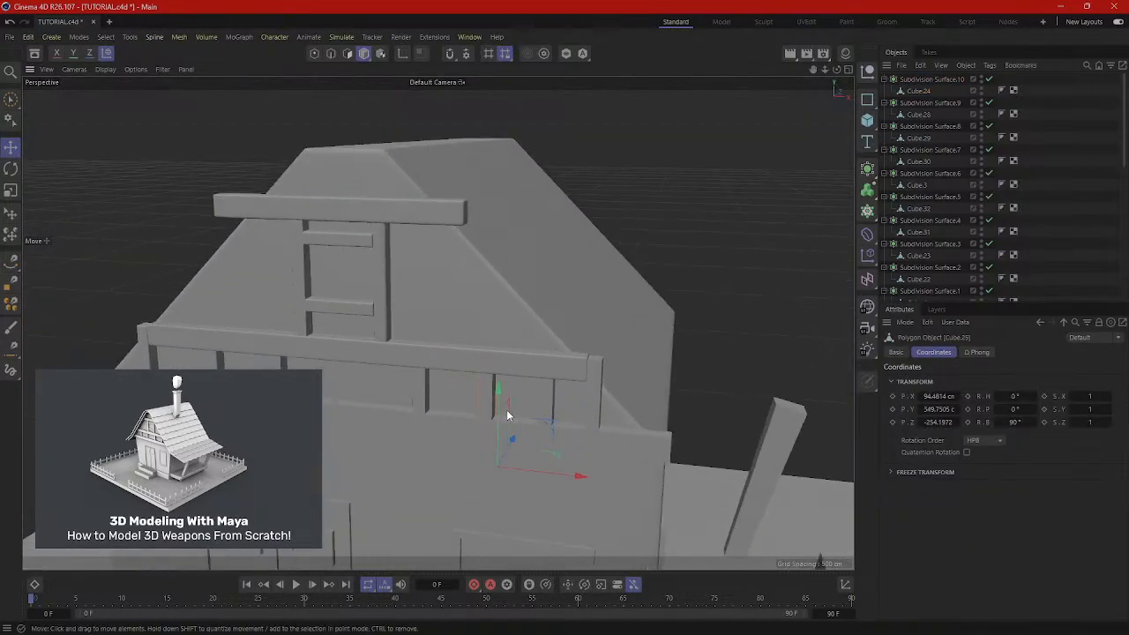
scroll(486, 403, up, 10)
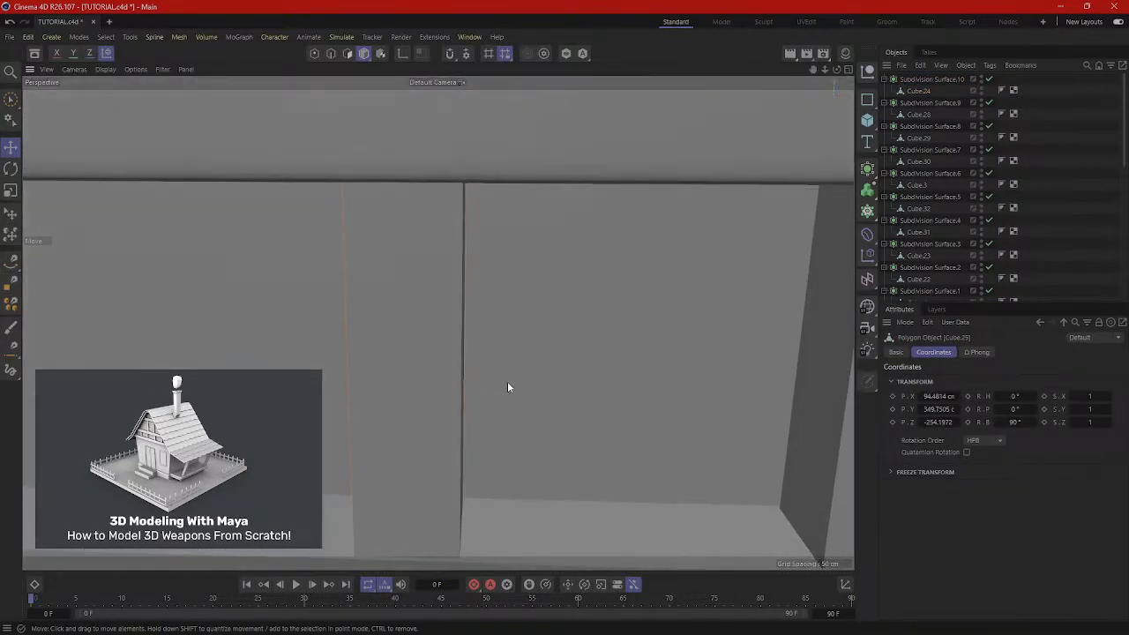
scroll(569, 401, down, 1)
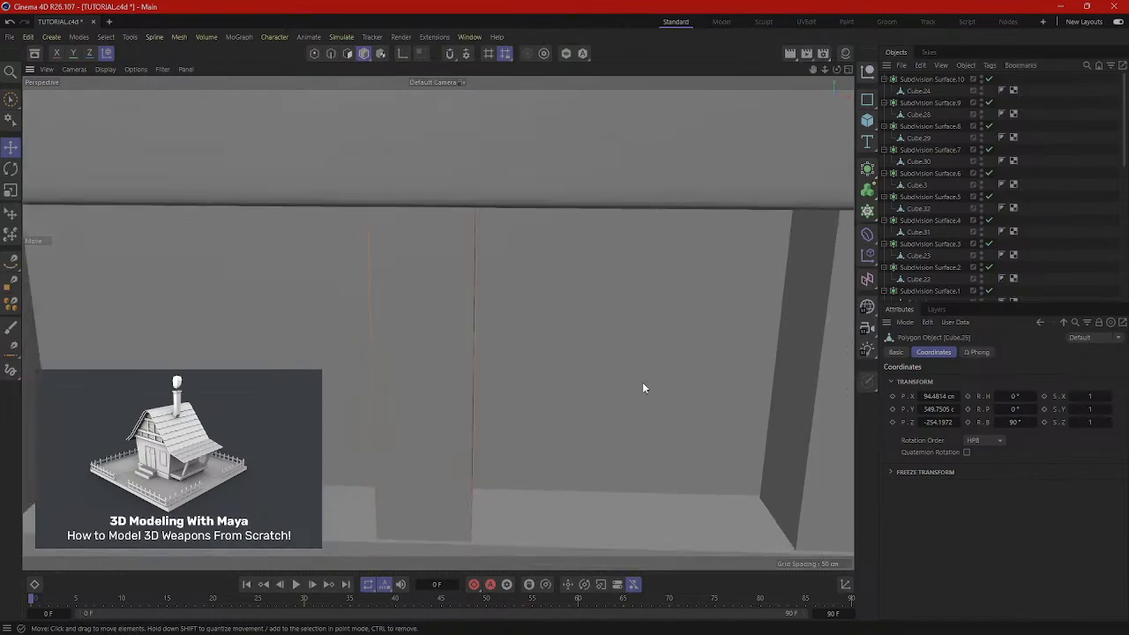
click(869, 173)
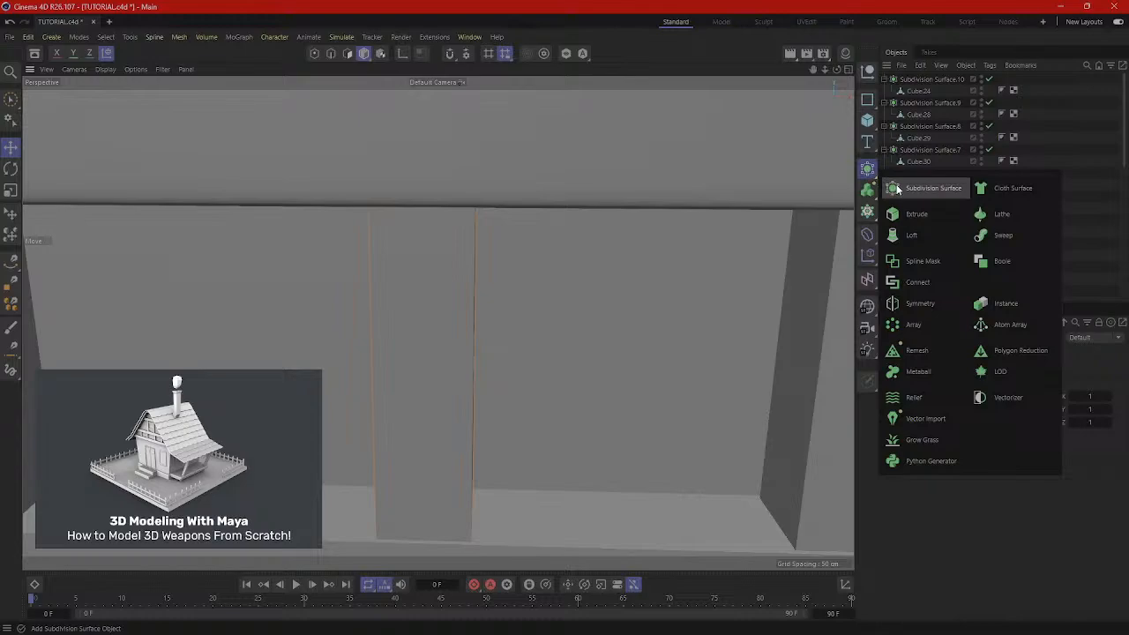
click(897, 189)
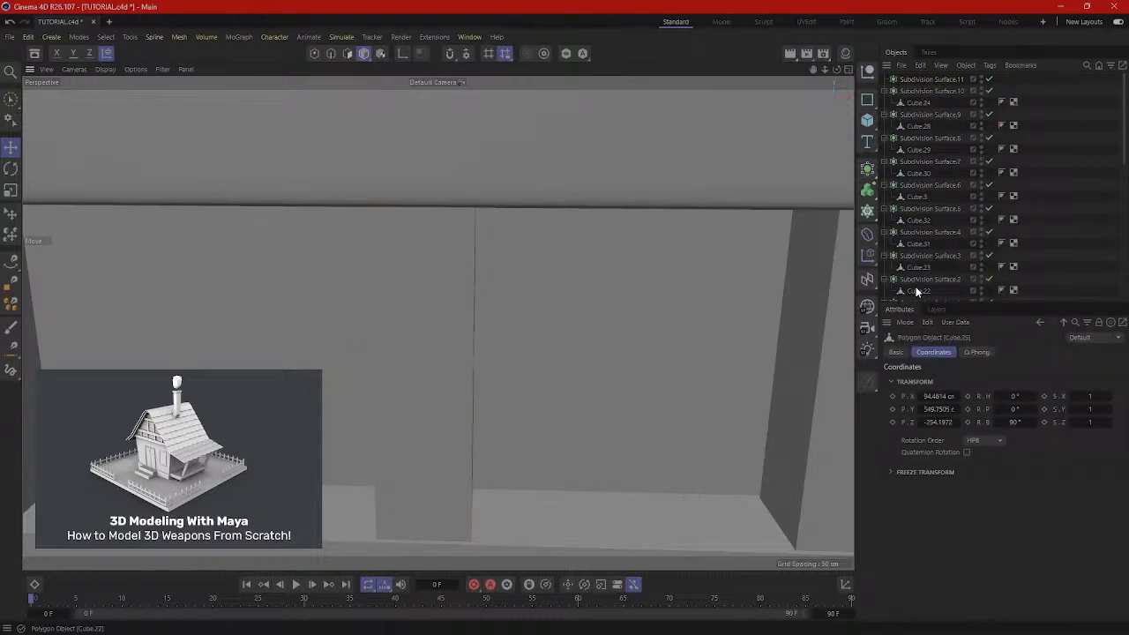
scroll(922, 275, down, 3)
scroll(924, 270, down, 3)
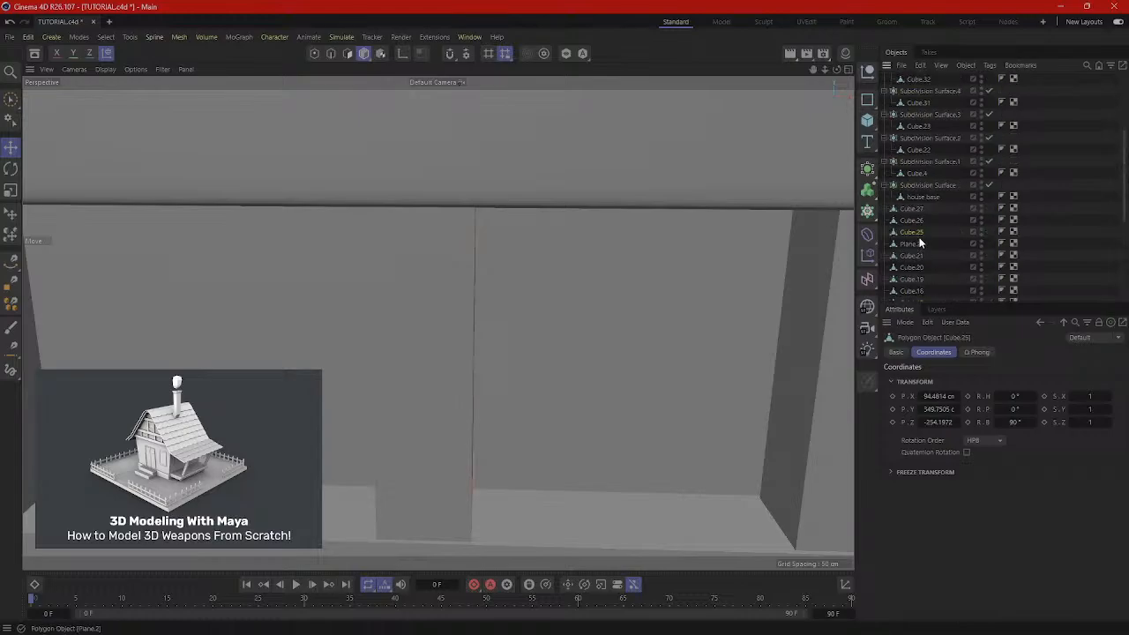
drag(949, 78, 937, 80)
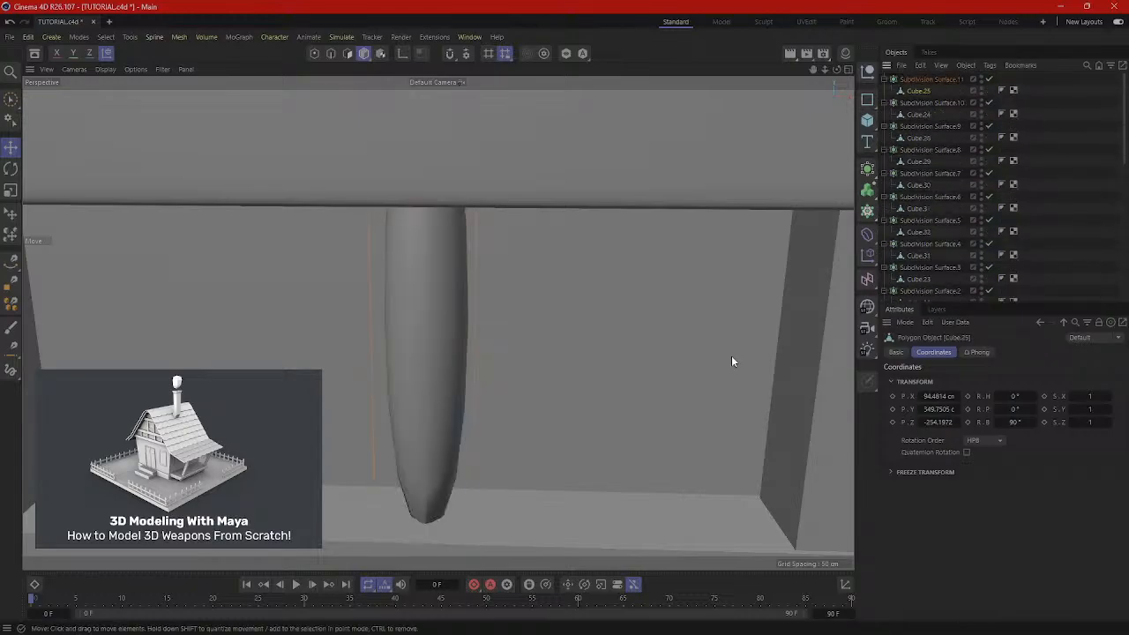
In Edge mode, loop-cut the fifth post near its lower end at about 90.1% and near its upper end at about 15.7% offset.
right_click(566, 344)
click(501, 306)
alt+drag(533, 279, 593, 292)
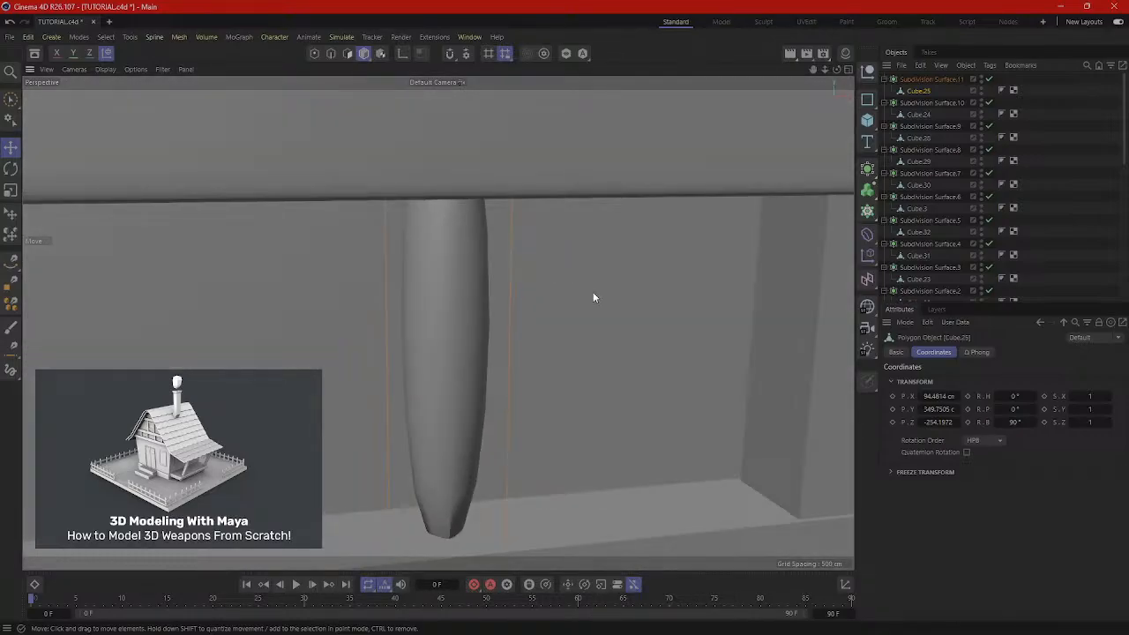
right_click(593, 291)
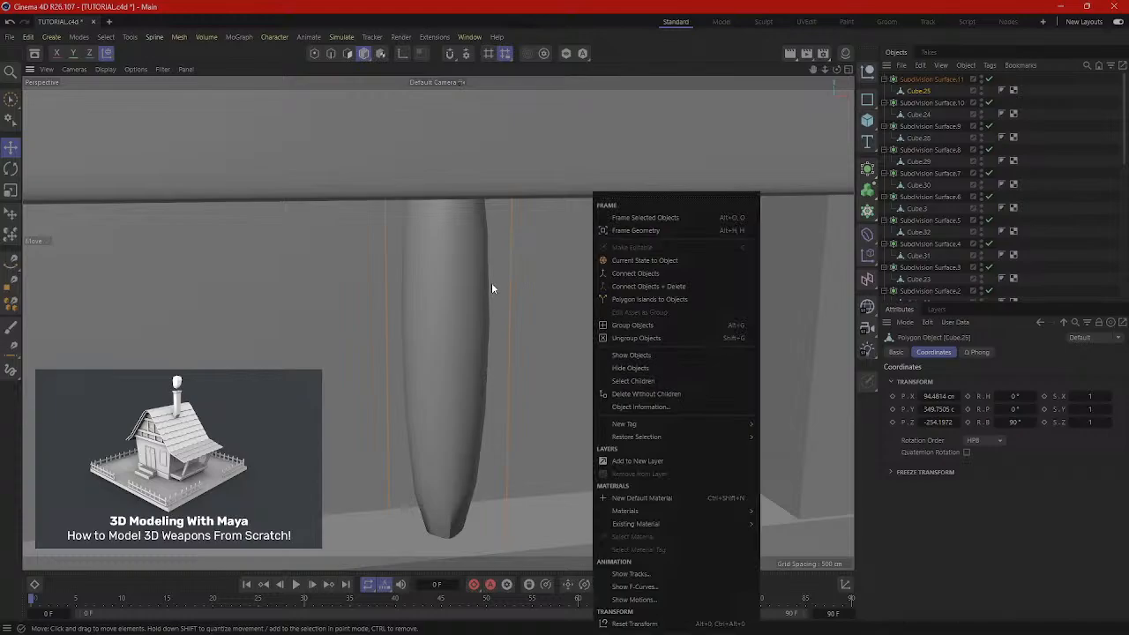
click(331, 52)
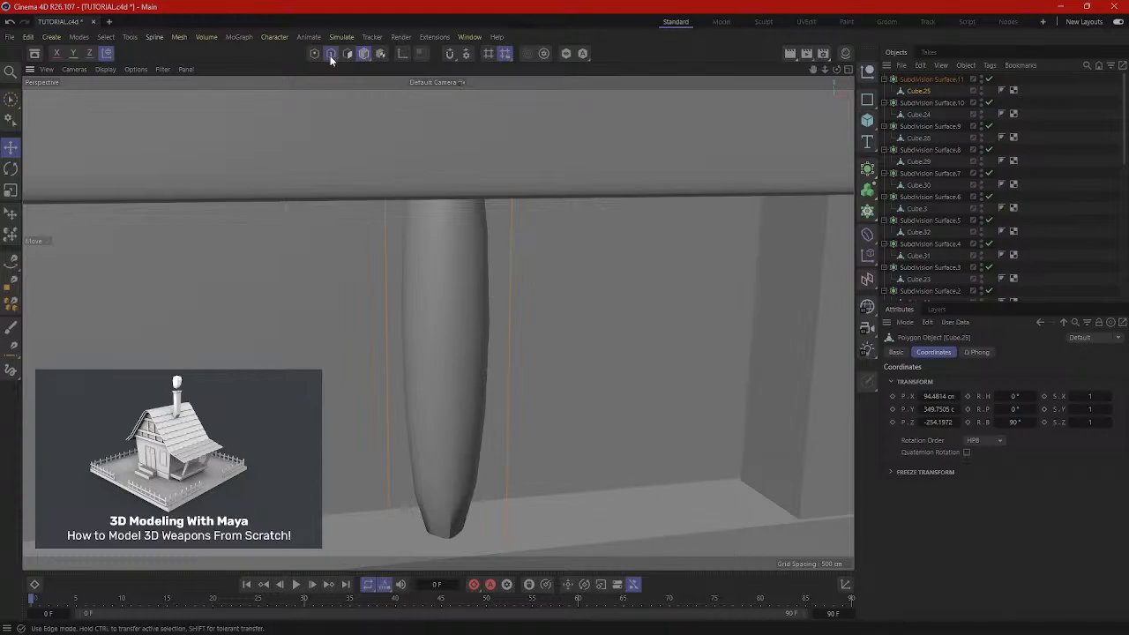
right_click(586, 274)
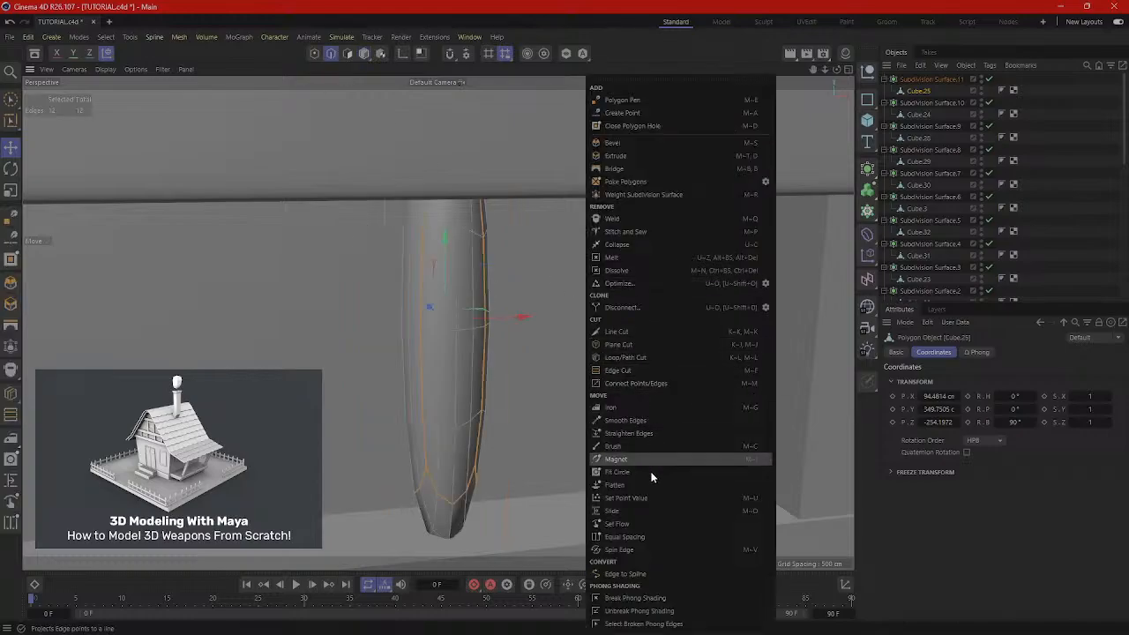
click(625, 357)
alt+drag(572, 498, 521, 421)
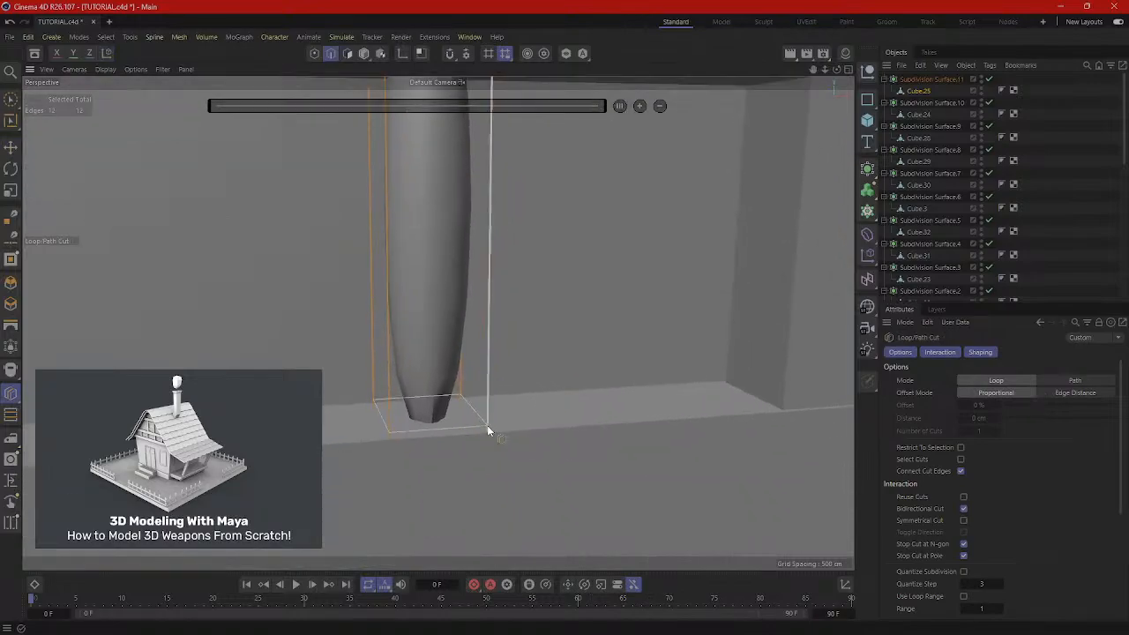
click(487, 430)
alt+drag(520, 183, 488, 433)
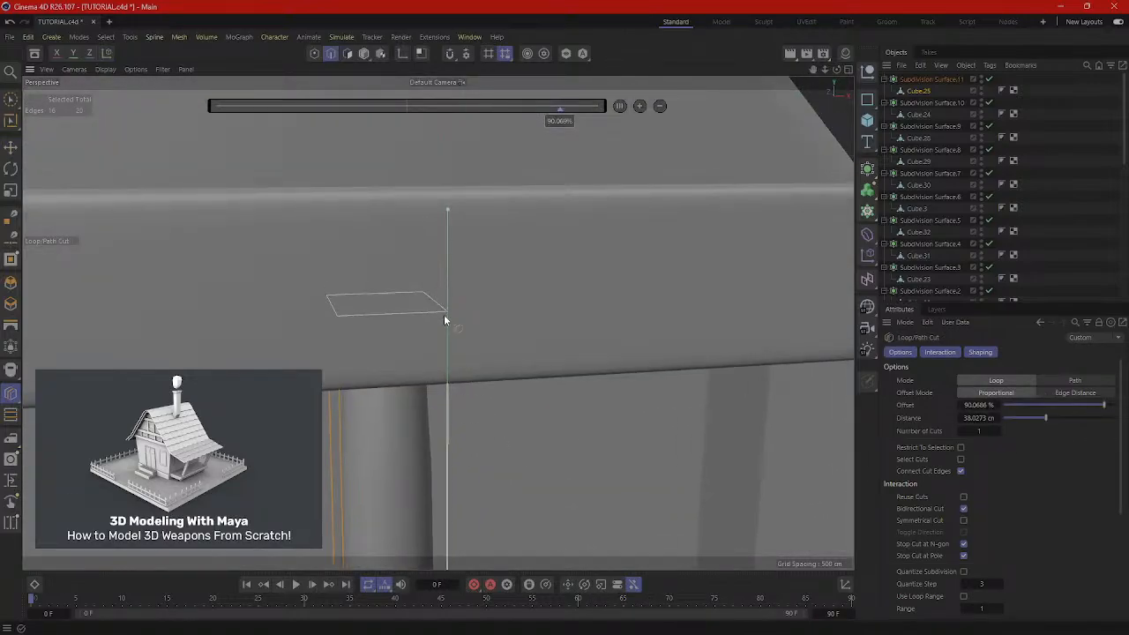
click(450, 313)
Loop-cut the fifth post lengthwise near its vertical edges, including cuts at about 91.7%, 16.4% and 89.6% offset, and return to Model mode.
alt+drag(450, 312, 458, 288)
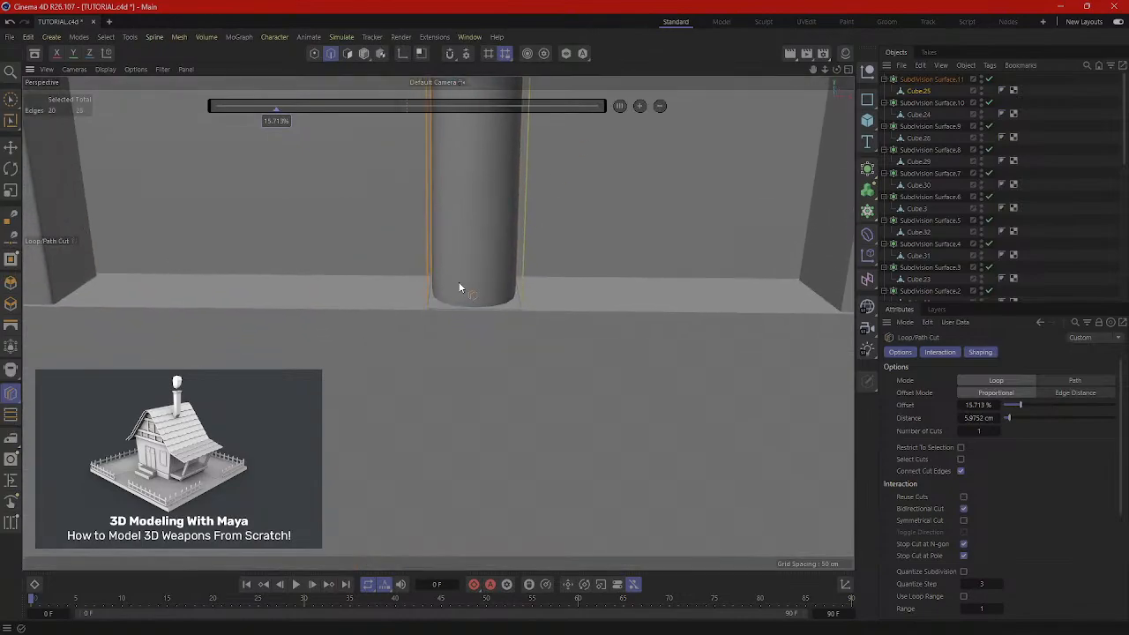
click(435, 308)
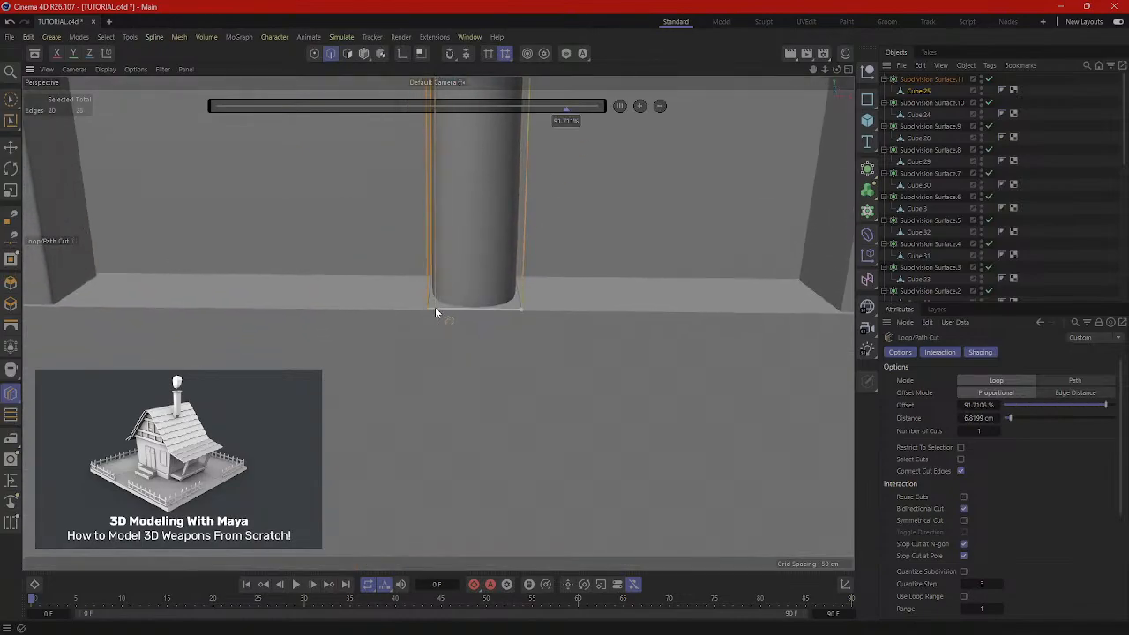
click(515, 308)
alt+drag(430, 298, 461, 315)
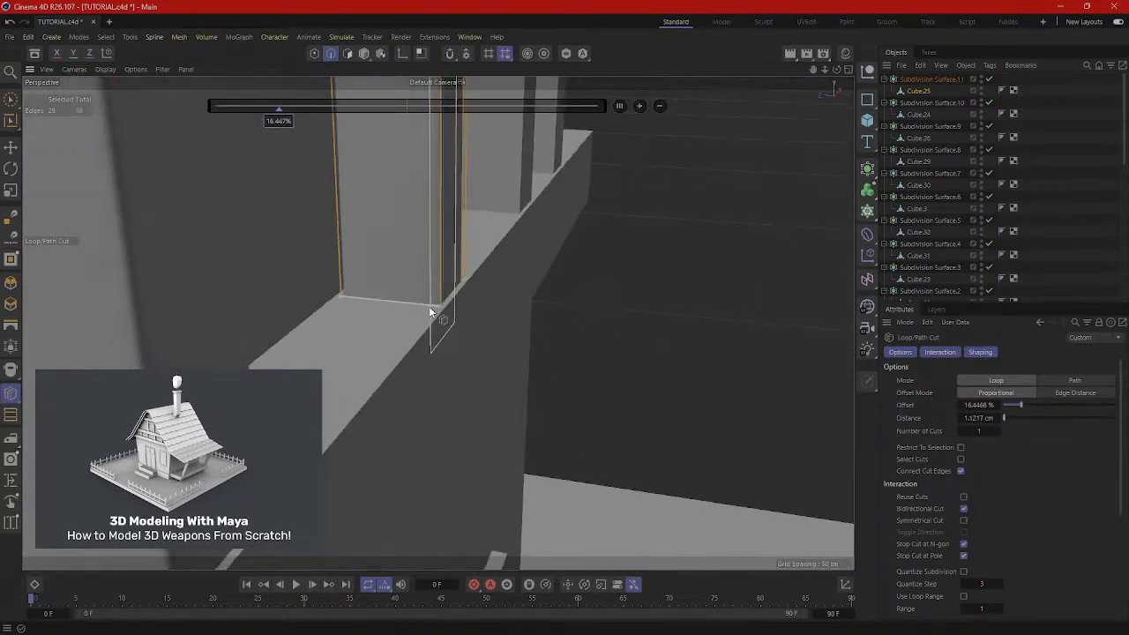
click(350, 296)
alt+drag(349, 295, 636, 346)
scroll(635, 345, up, 6)
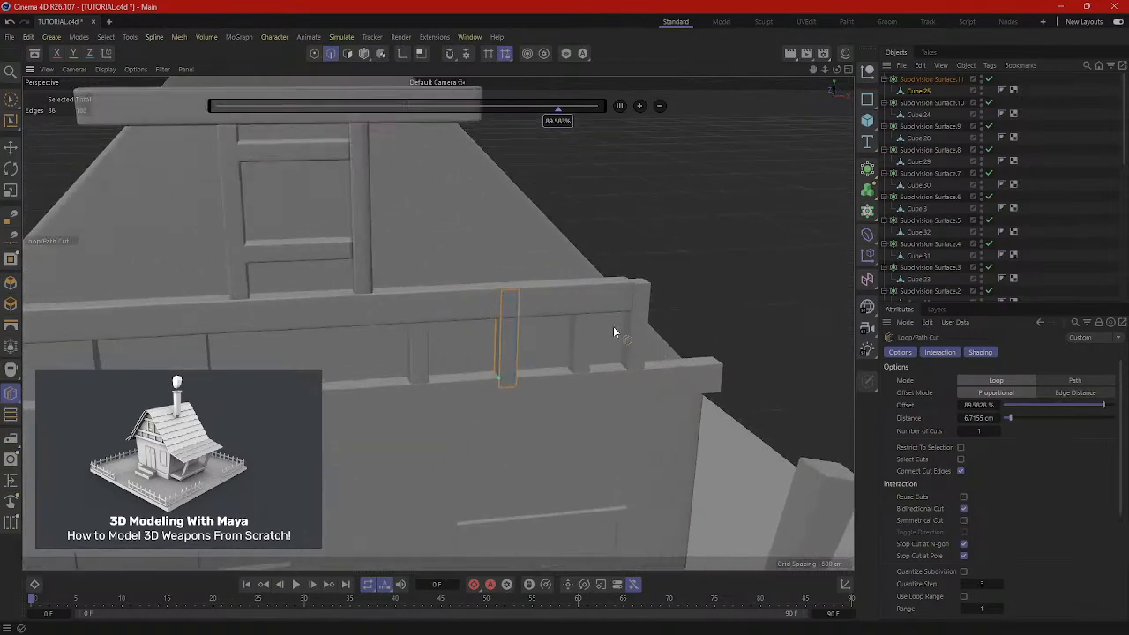
click(364, 53)
Select the sixth post below the long beam, Cube.26, and add a new Subdivision Surface.
alt+drag(503, 272, 580, 370)
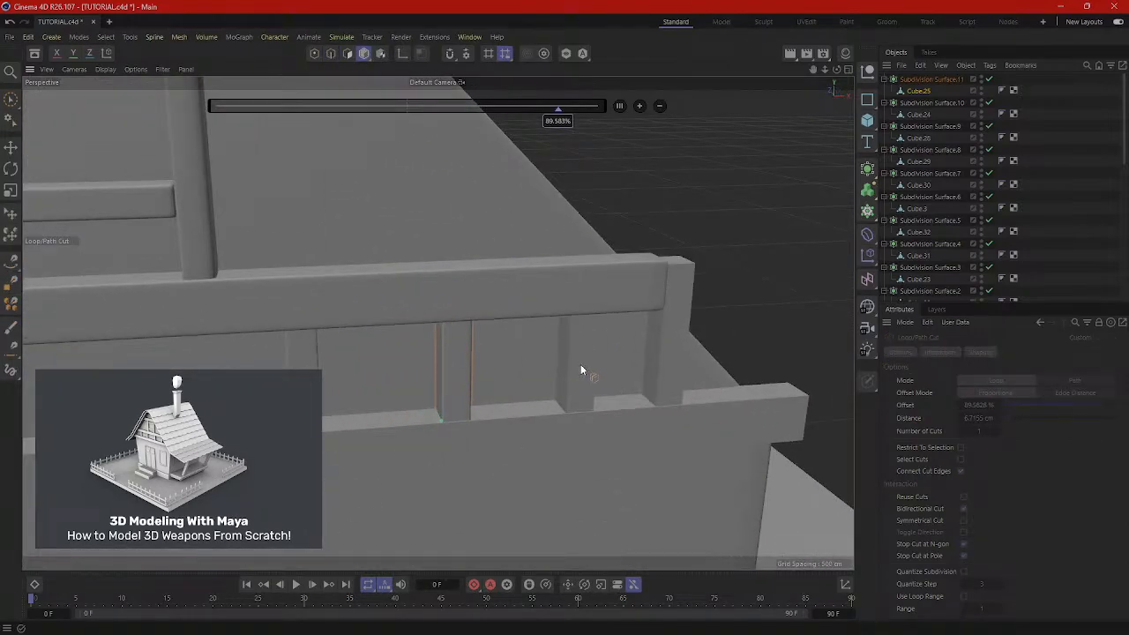
key(e)
click(587, 351)
scroll(589, 361, up, 4)
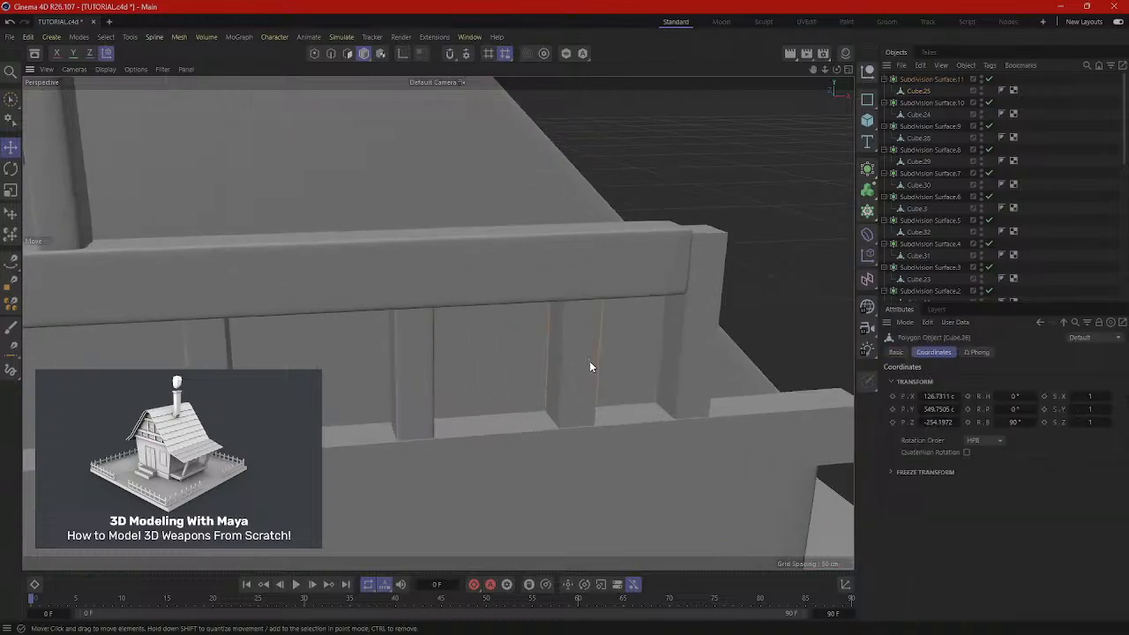
alt+drag(607, 371, 552, 328)
scroll(540, 329, up, 1)
scroll(541, 333, up, 1)
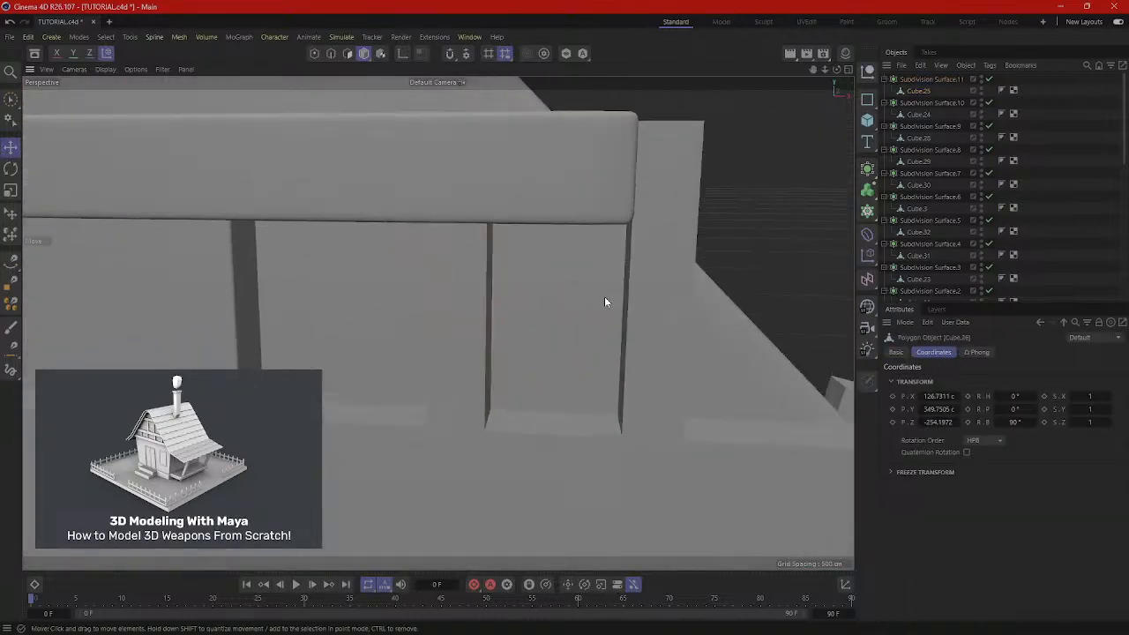
scroll(929, 251, down, 10)
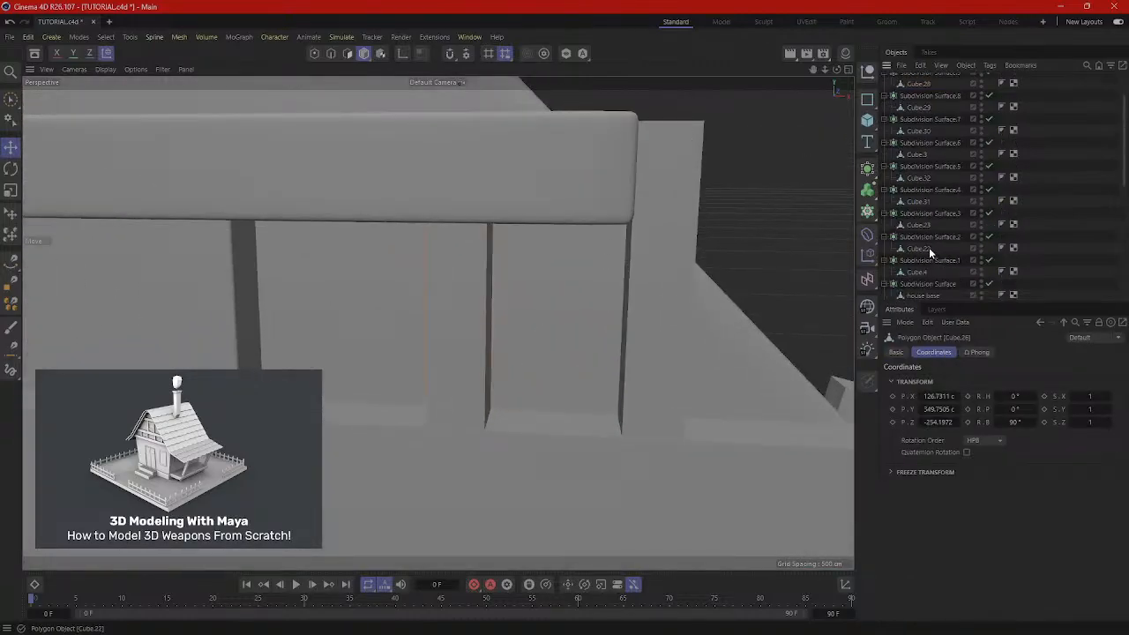
scroll(928, 253, up, 6)
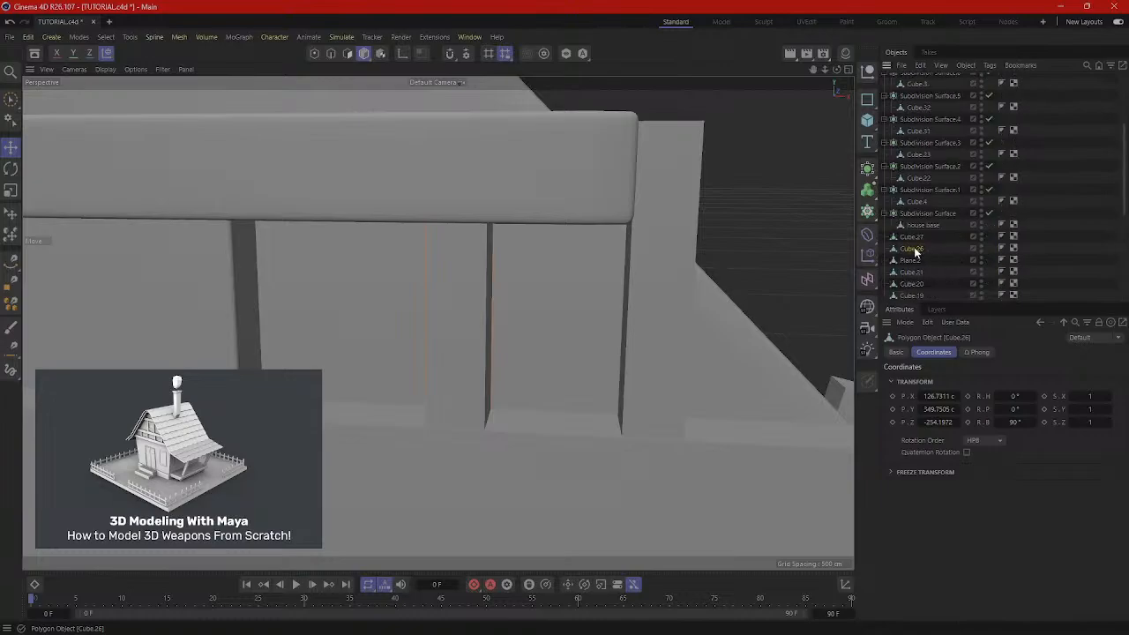
click(870, 179)
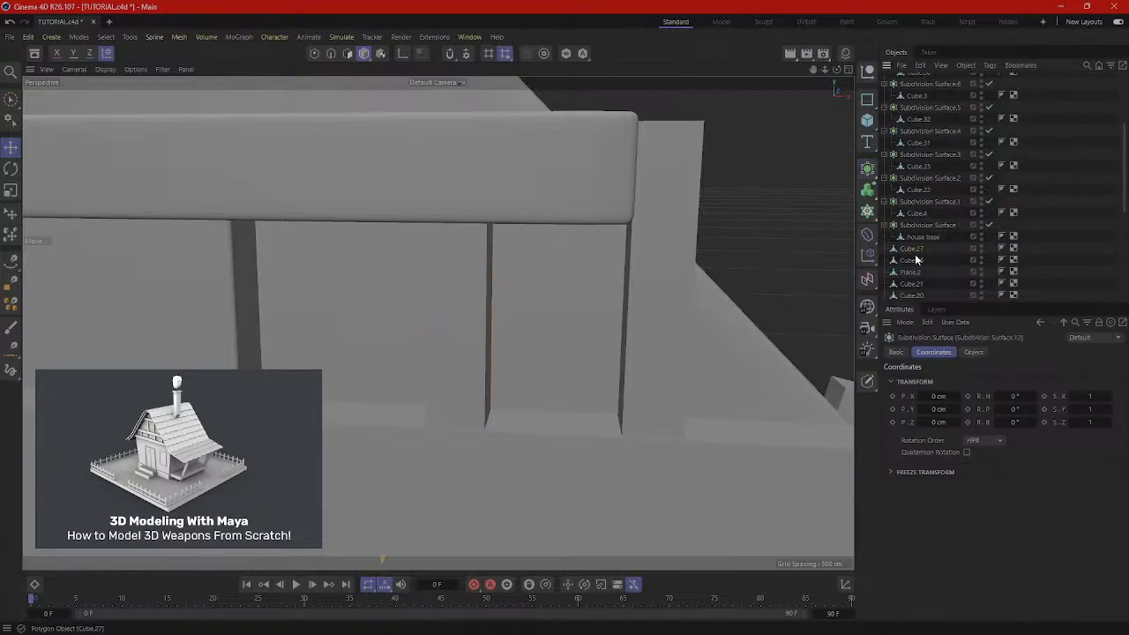
Locate Cube.26 in the object hierarchy and make it a child of the new Subdivision Surface.
scroll(913, 256, up, 3)
scroll(913, 255, down, 5)
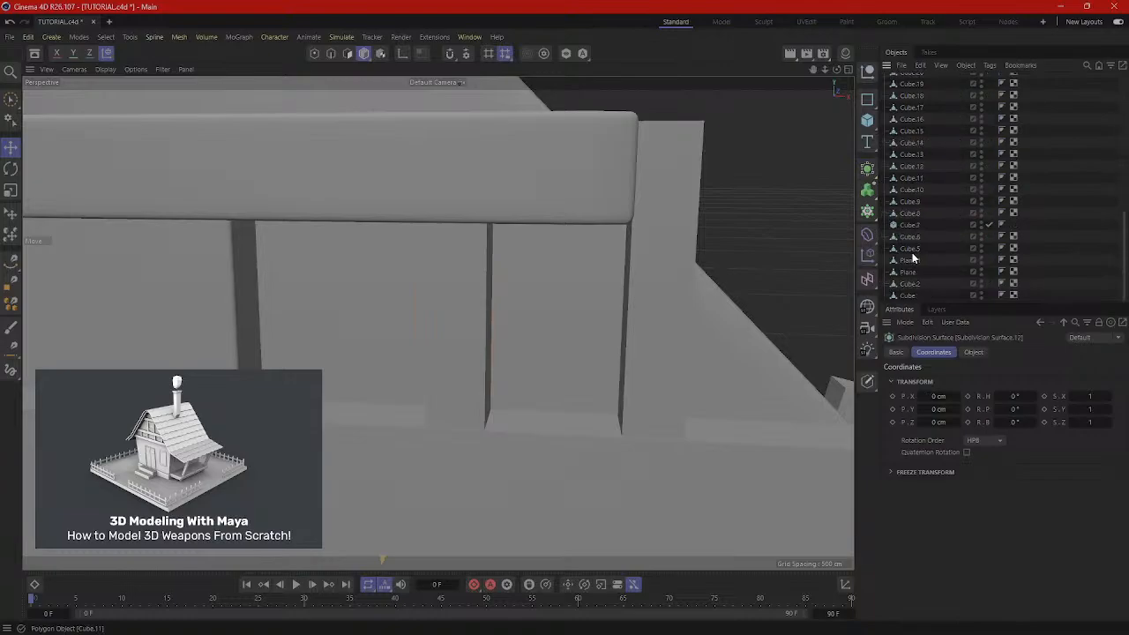
scroll(922, 271, up, 10)
click(474, 308)
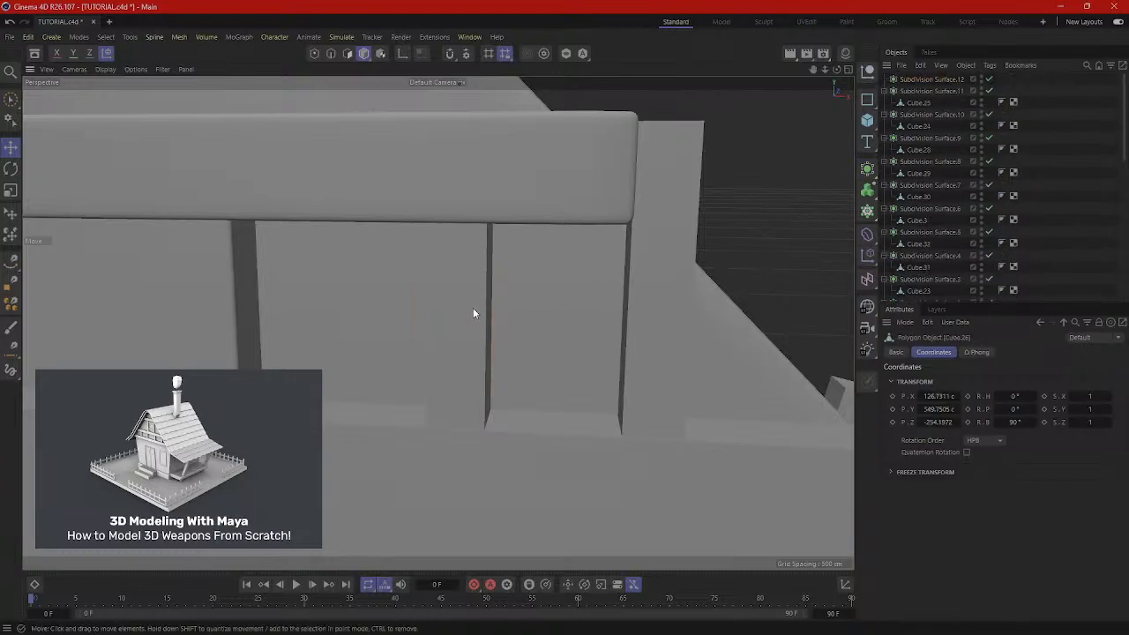
click(473, 309)
scroll(970, 221, down, 8)
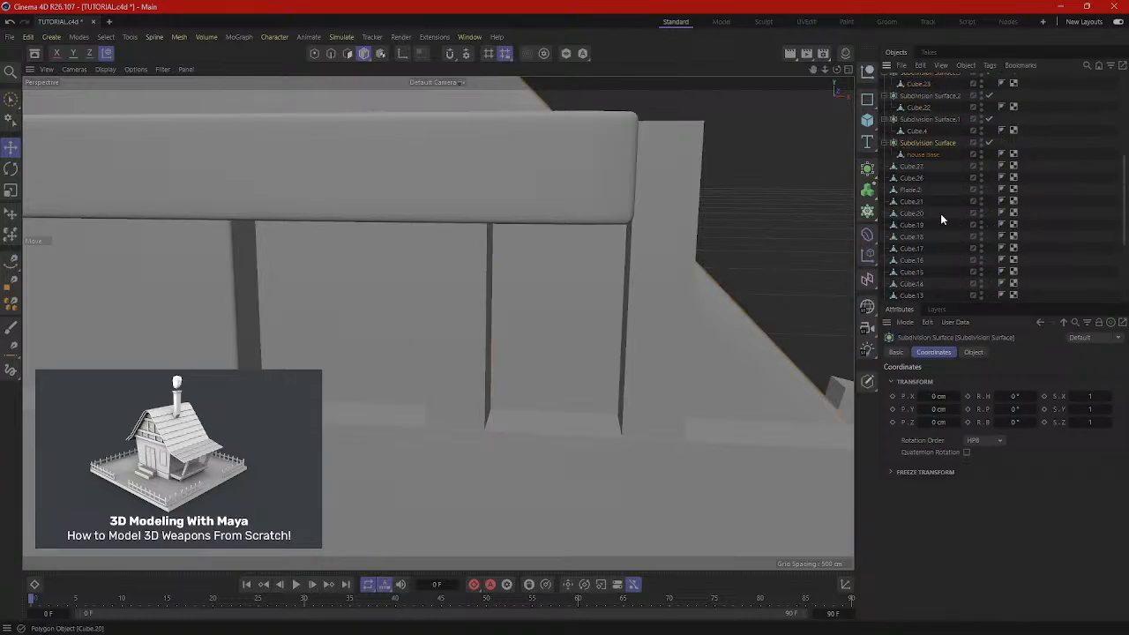
scroll(949, 249, up, 6)
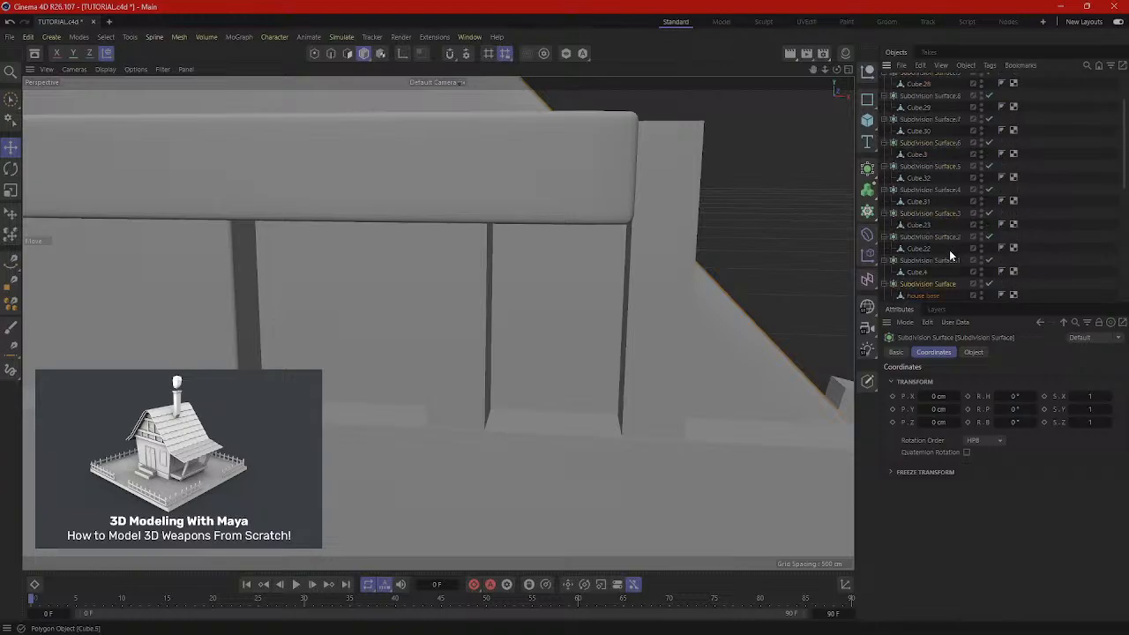
scroll(949, 255, down, 5)
click(465, 324)
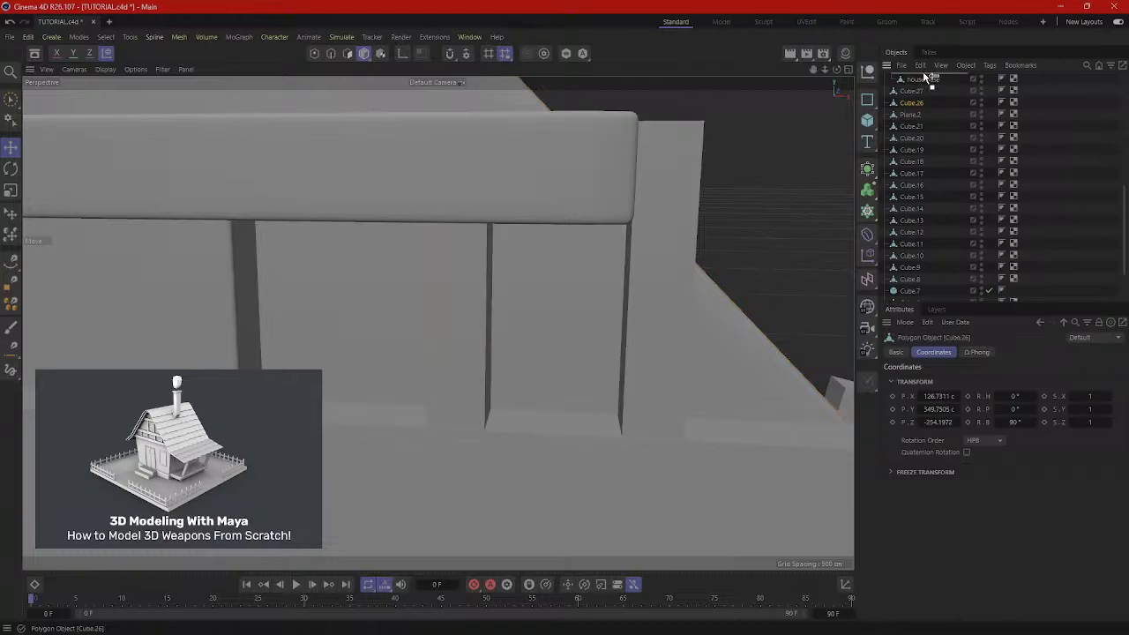
drag(926, 78, 940, 82)
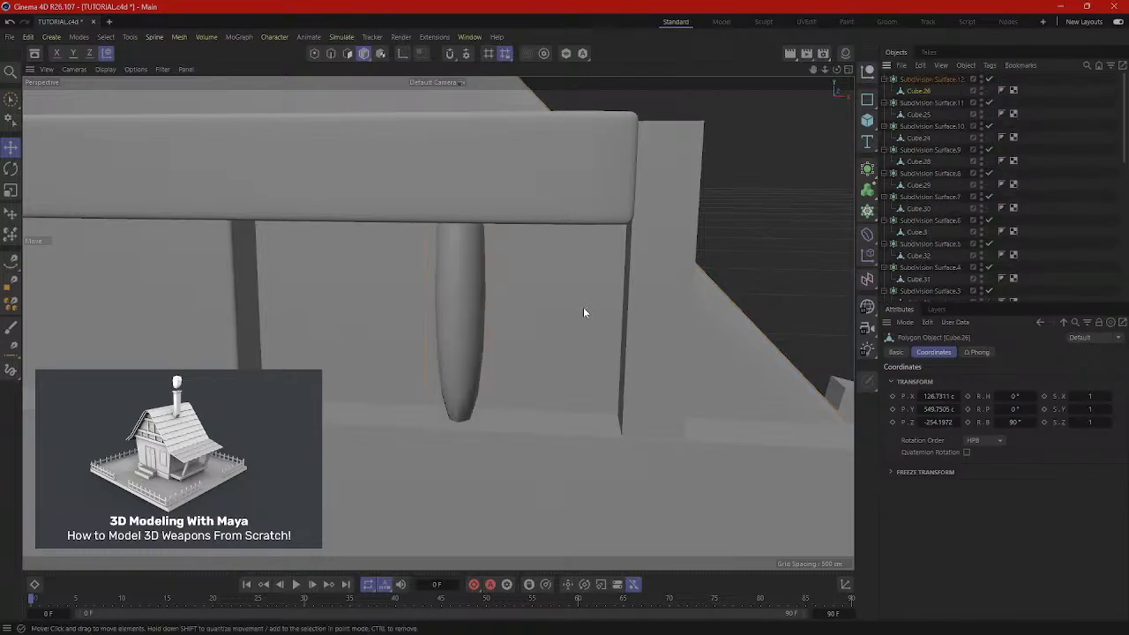
In Edge mode, loop-cut the sixth post near its lower end at about 11% and near its upper end at about 31.9% offset.
right_click(372, 187)
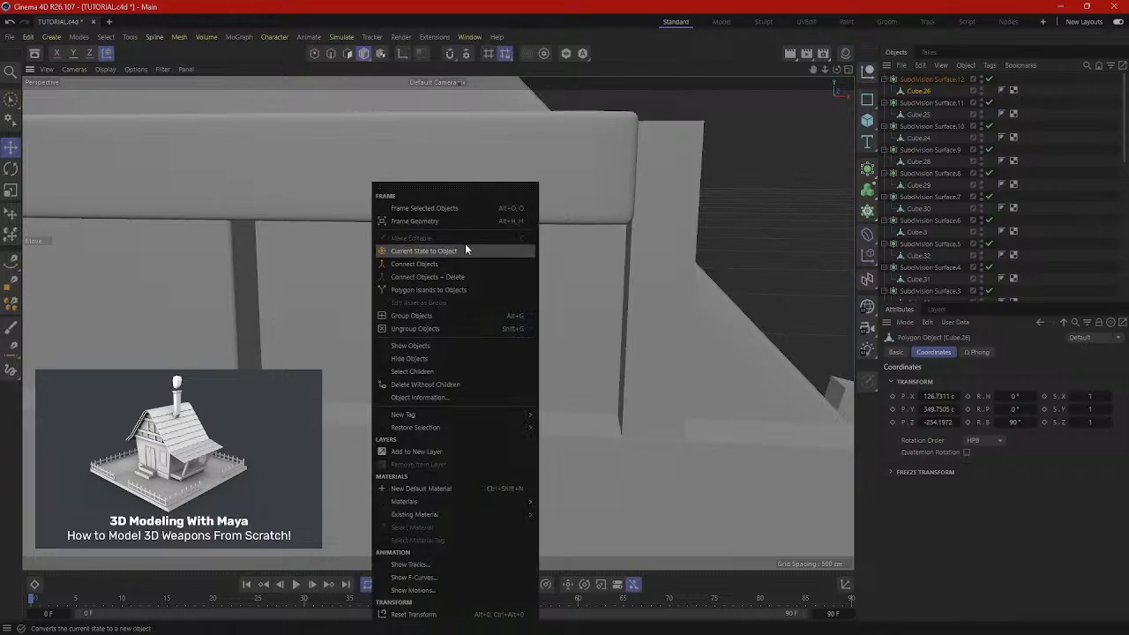
click(328, 46)
click(330, 53)
key(m)
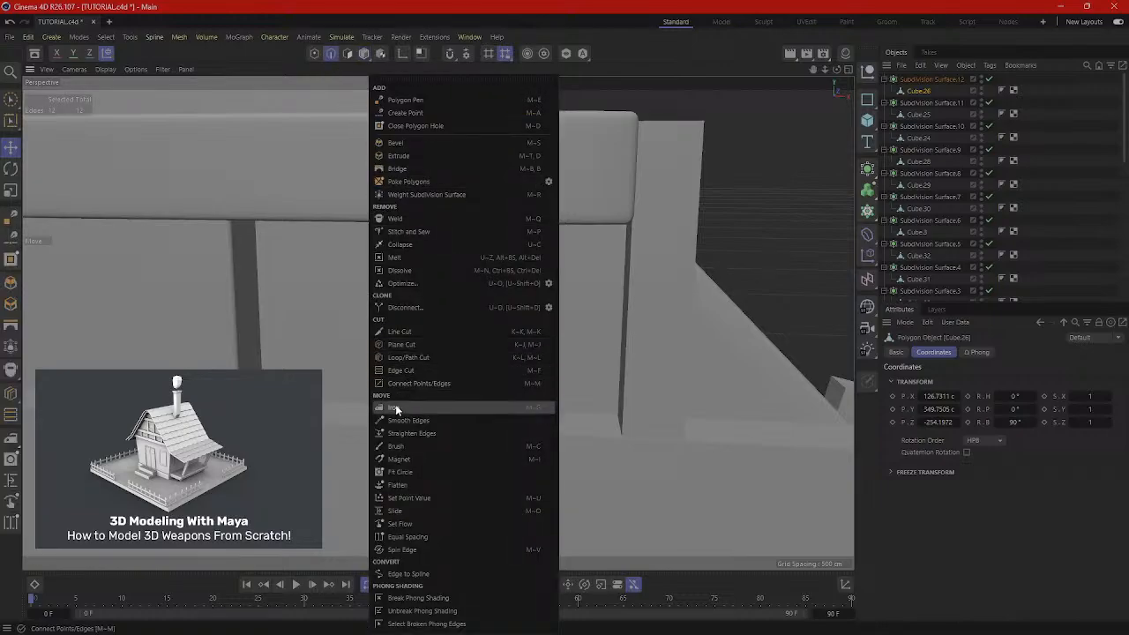
click(399, 357)
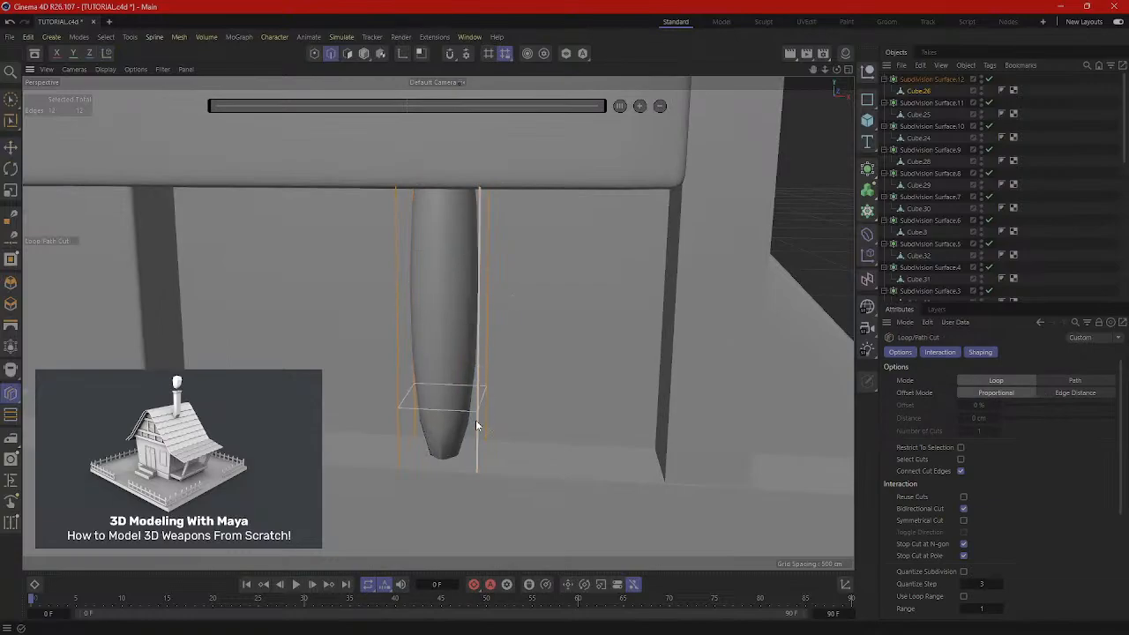
click(478, 460)
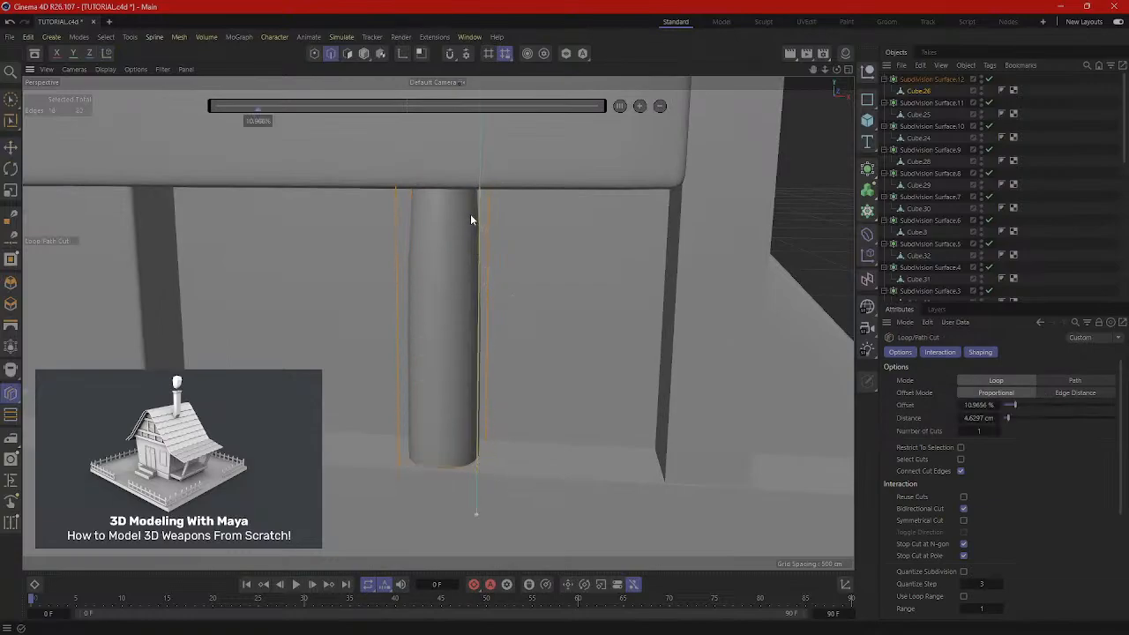
click(479, 189)
Loop-cut the sixth post lengthwise near its vertical edges, including a cut at about 93.2% offset, and return to Model mode.
alt+drag(440, 216, 474, 229)
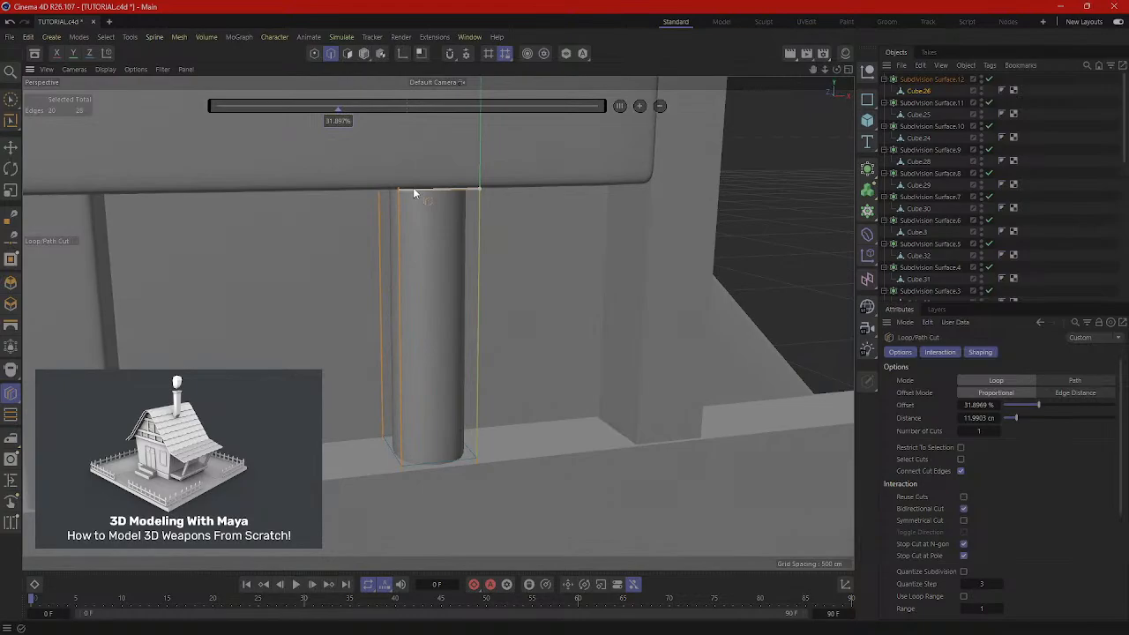
click(410, 466)
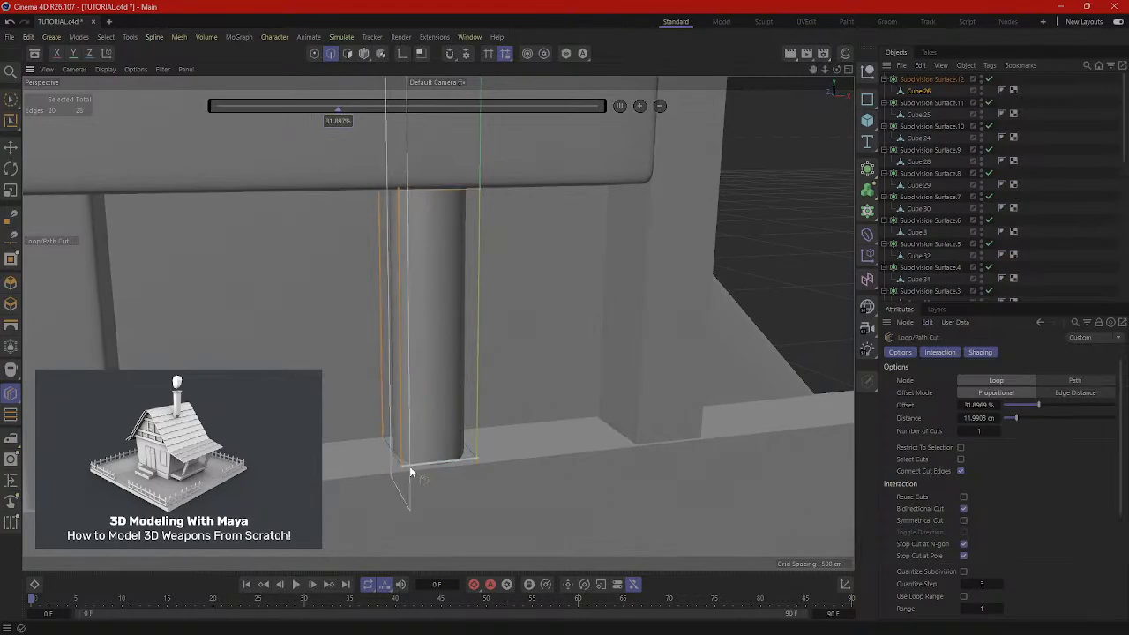
click(467, 460)
mouse_move(471, 459)
alt+mouse_down()
mouse_move(380, 455)
mouse_move(453, 450)
alt+mouse_up()
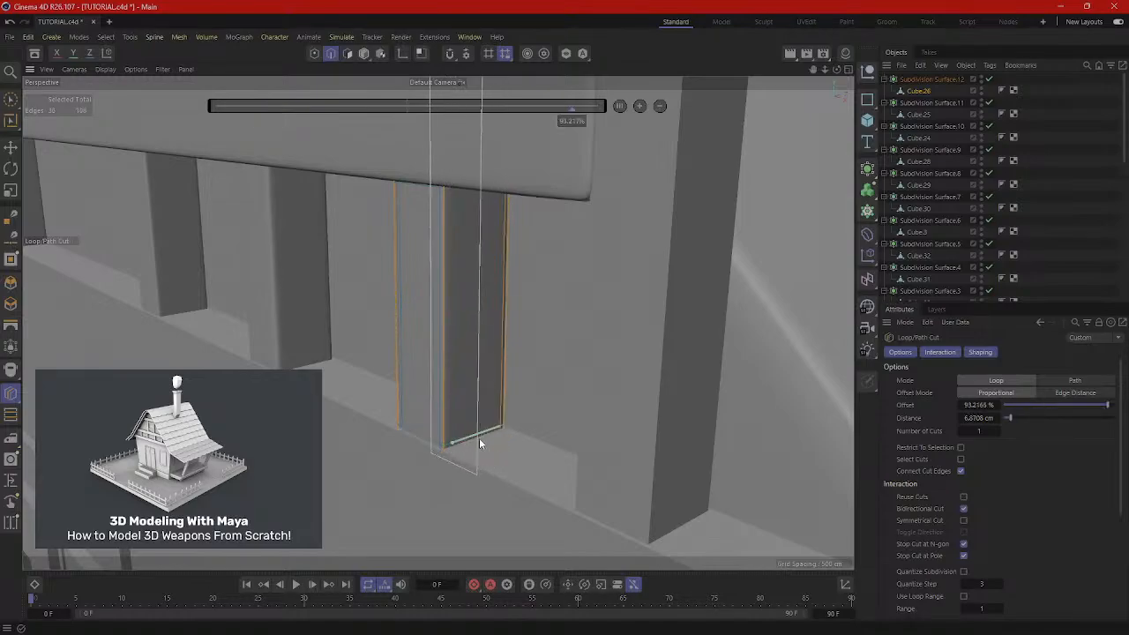
click(479, 437)
alt+drag(479, 438, 564, 357)
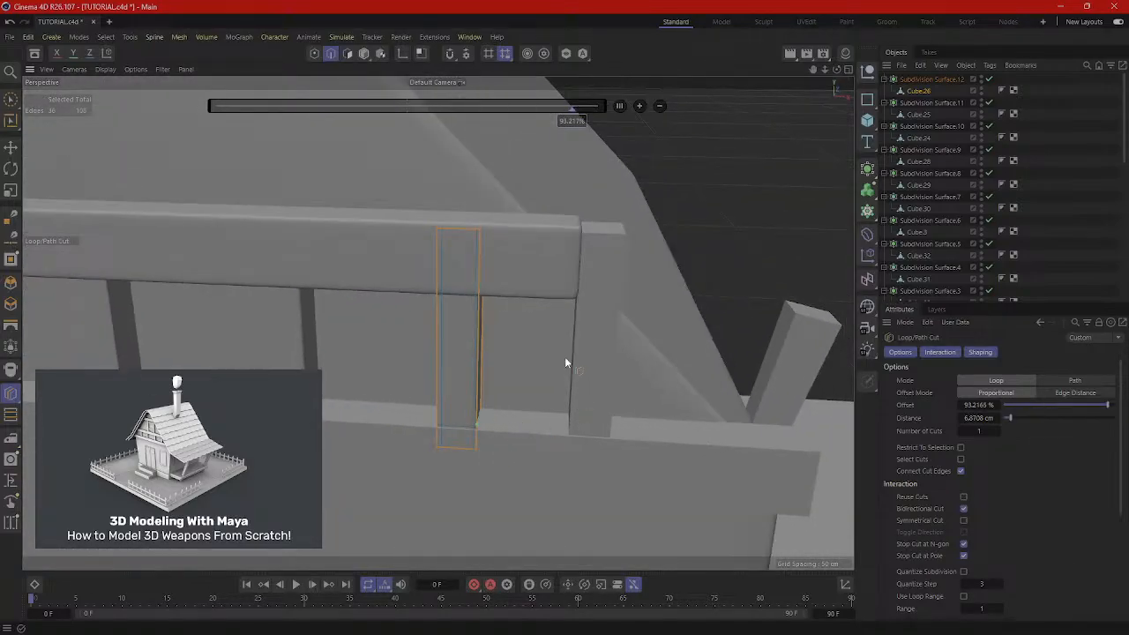
click(363, 53)
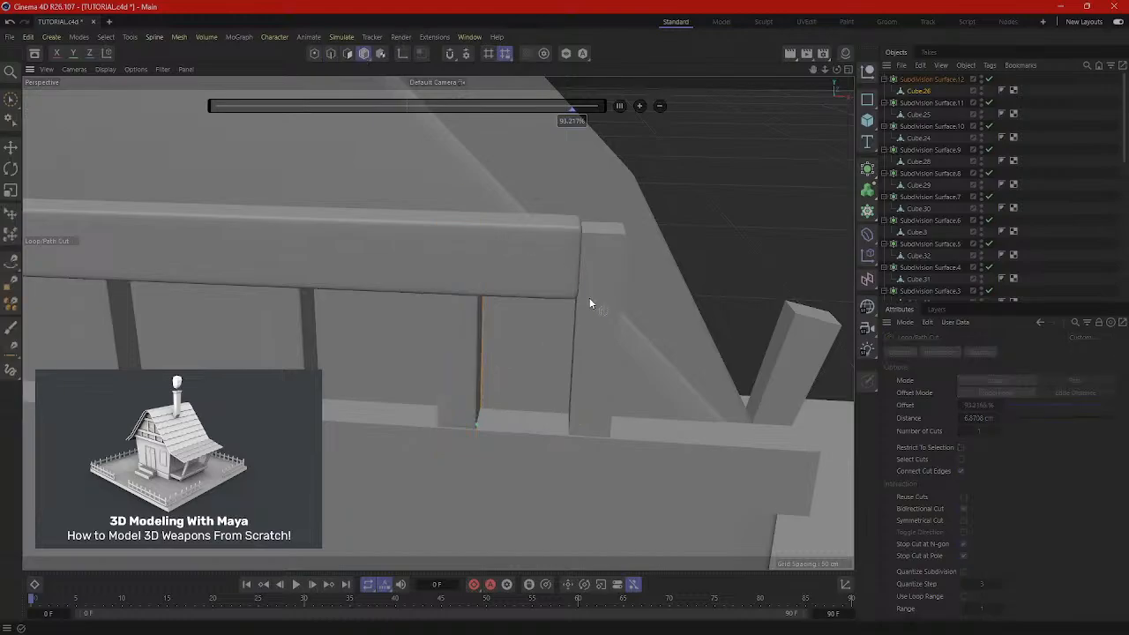
Select the post at the long beam's outer end, Cube.27, and make it a child of a new Subdivision Surface.
key(e)
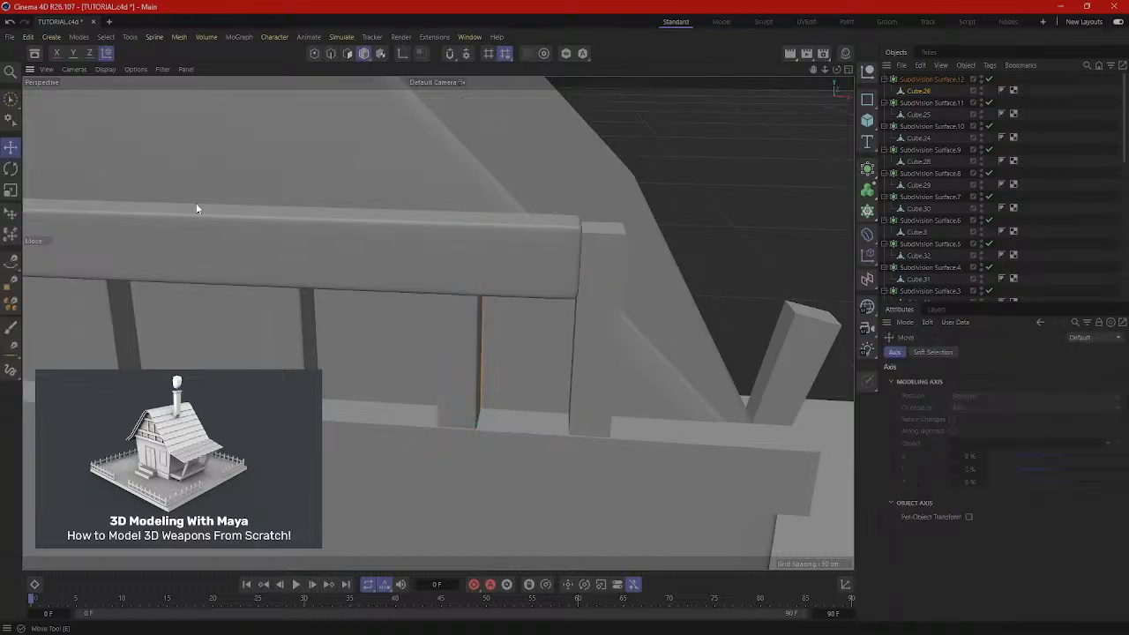
alt+drag(604, 370, 654, 374)
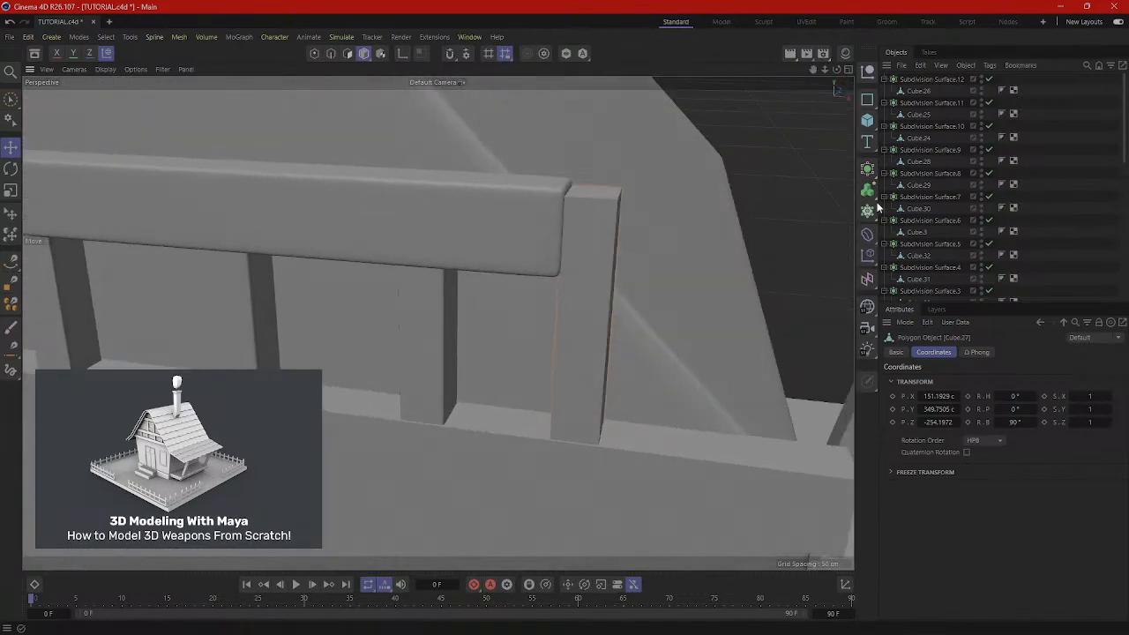
scroll(900, 238, down, 10)
scroll(902, 241, up, 10)
drag(866, 170, 902, 198)
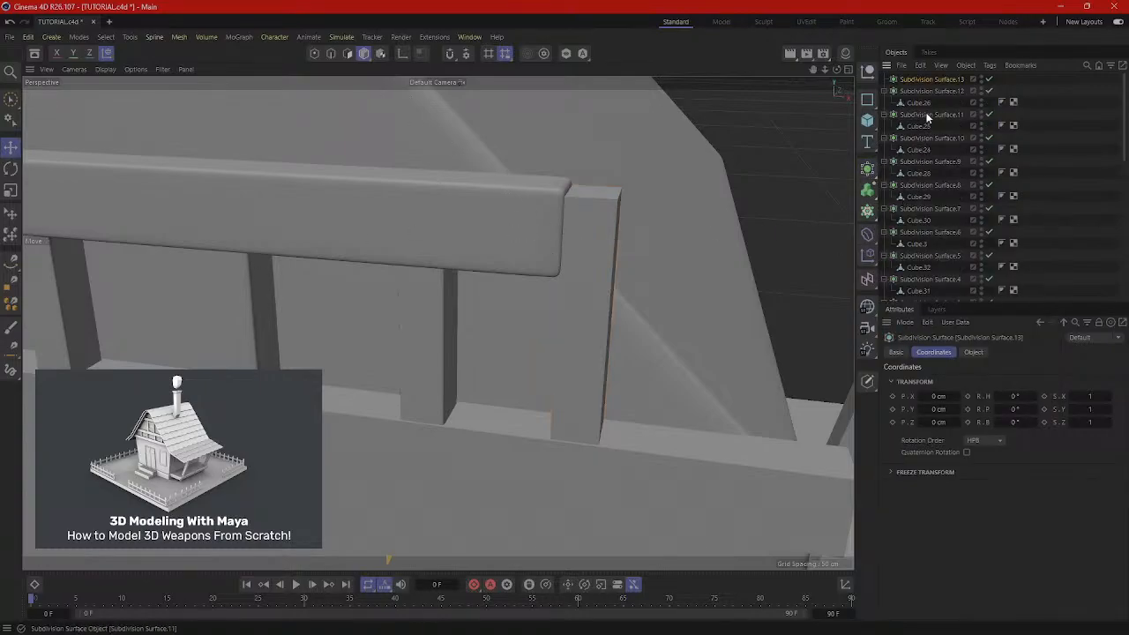
click(575, 335)
scroll(944, 256, down, 5)
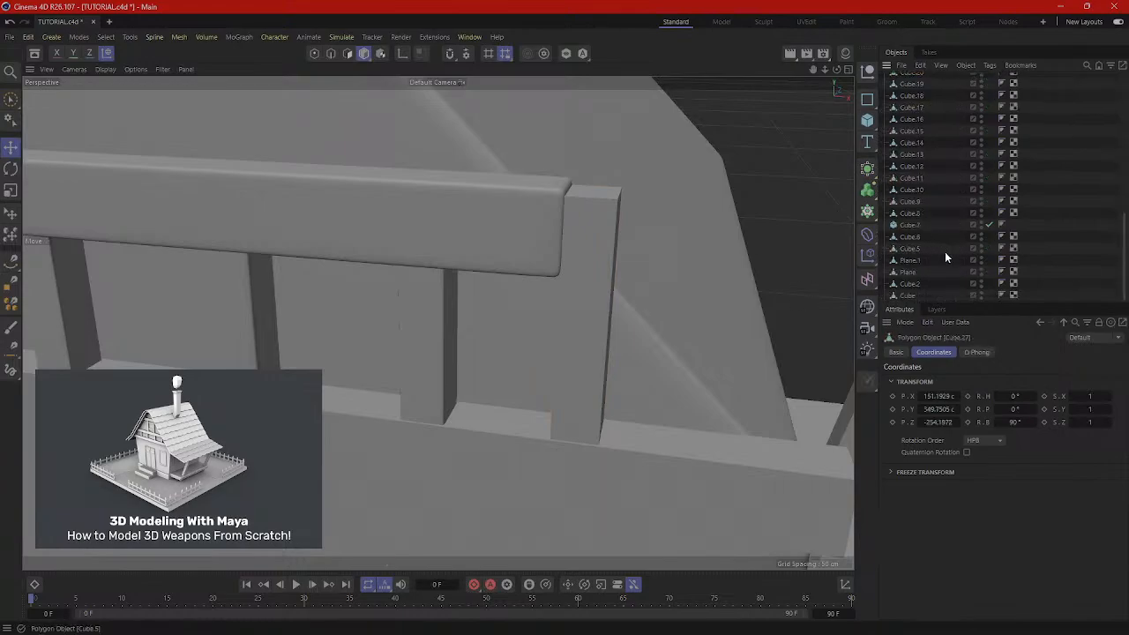
scroll(944, 236, up, 5)
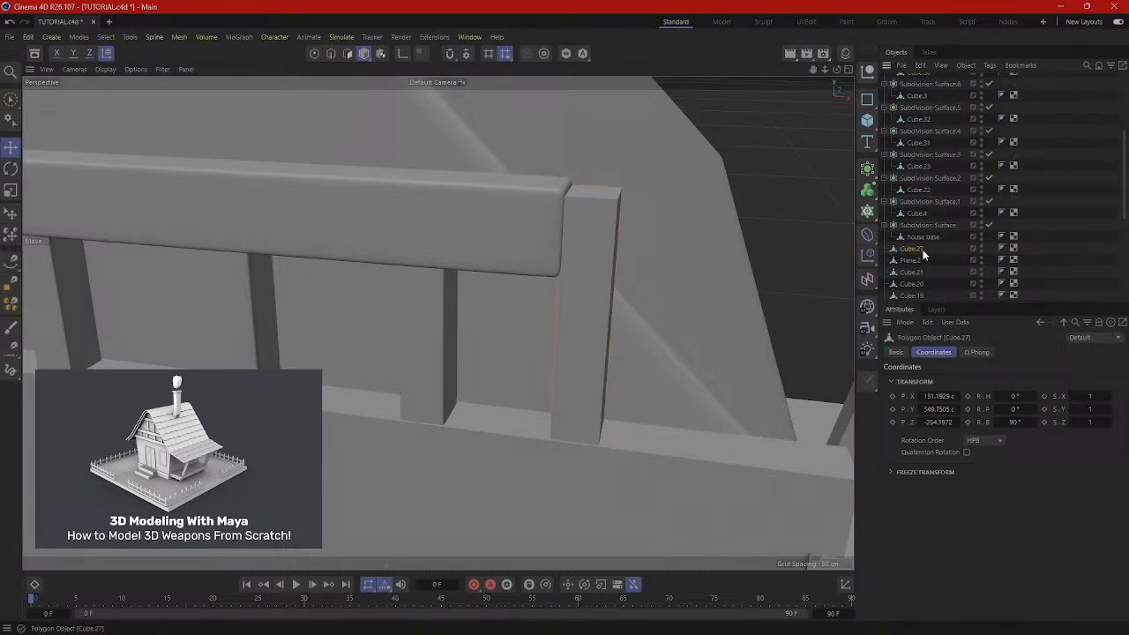
drag(939, 169, 946, 79)
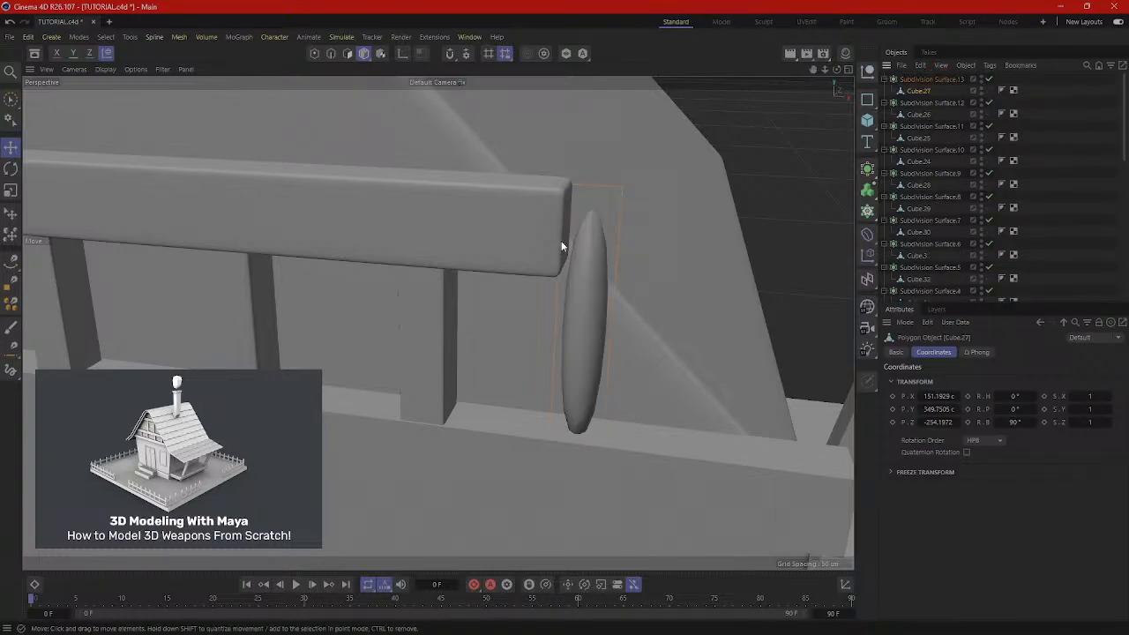
In Edge mode, loop-cut the end post near its upper end at about 96.9% offset and near its lower end.
right_click(693, 264)
click(332, 54)
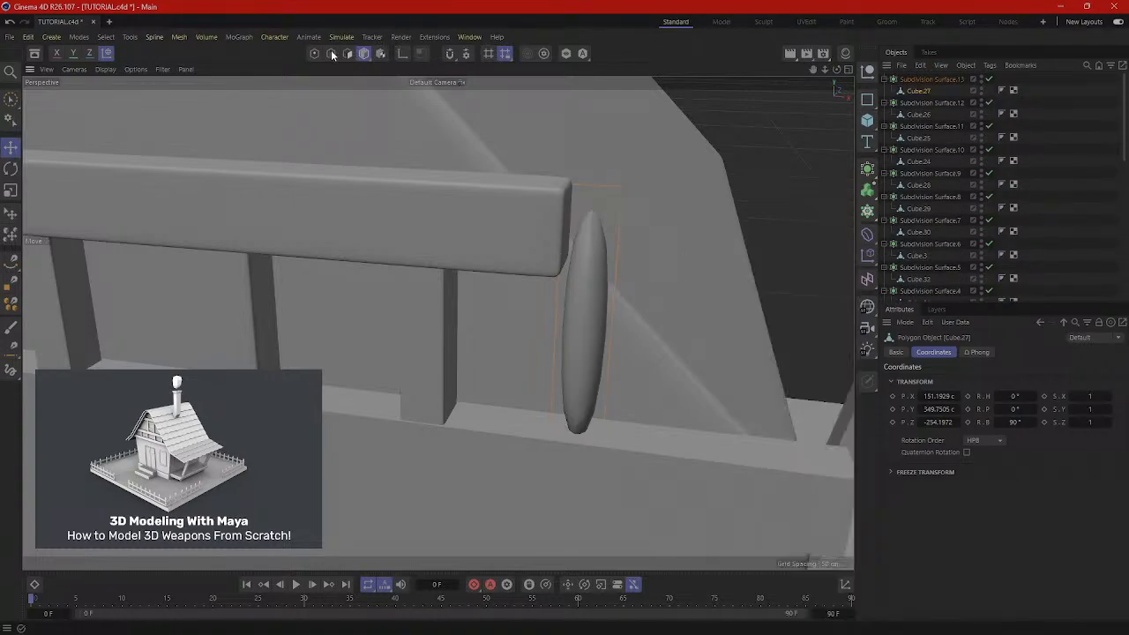
right_click(684, 265)
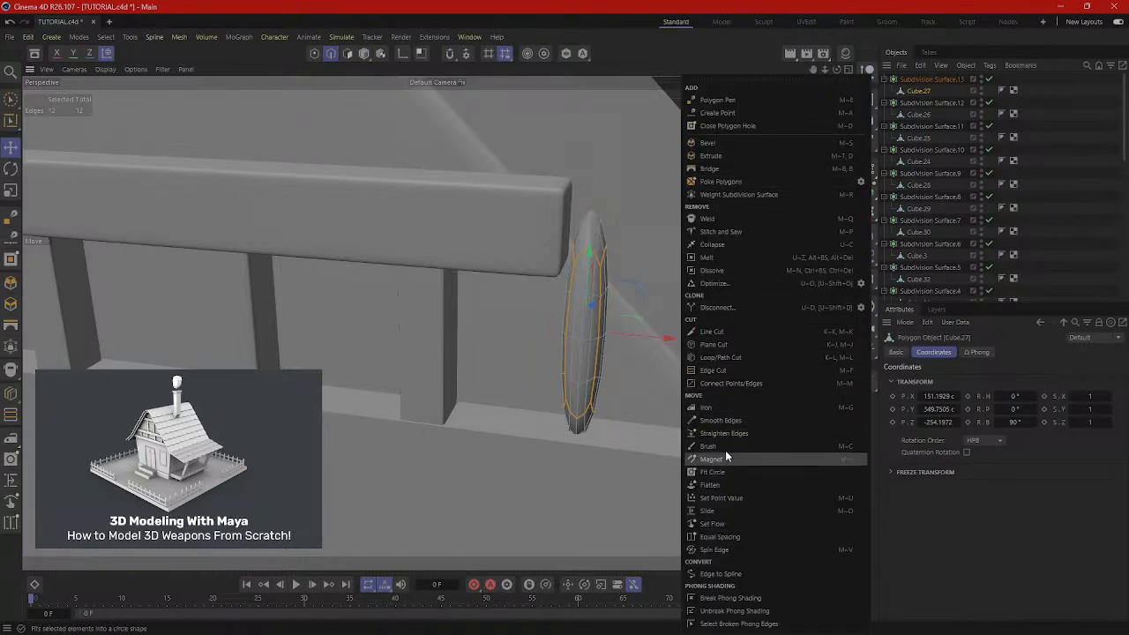
click(721, 357)
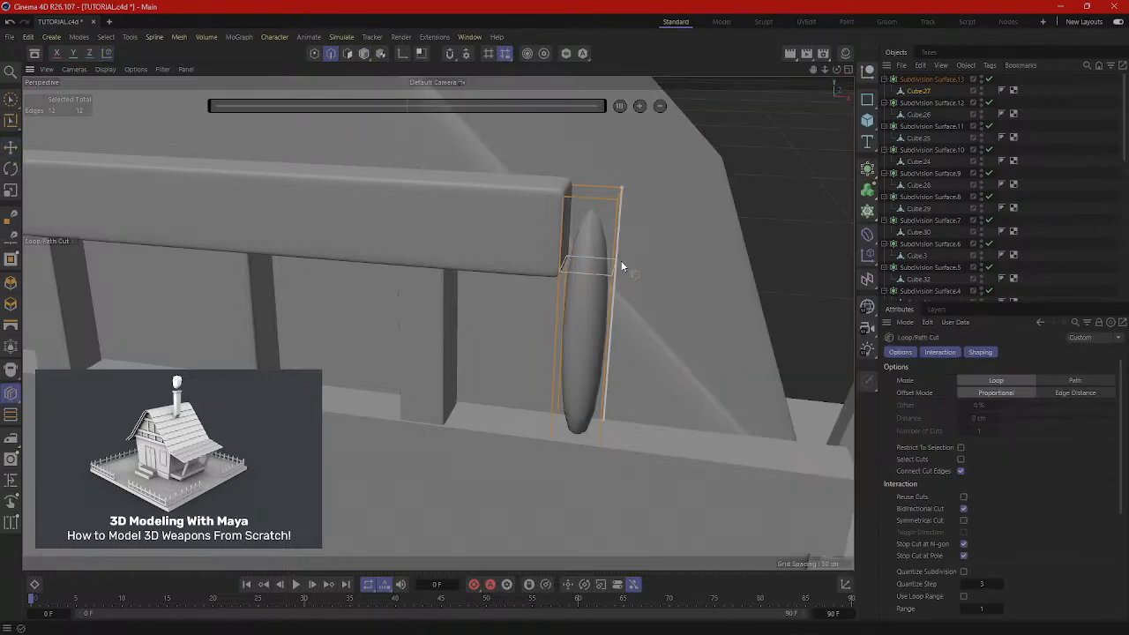
click(617, 206)
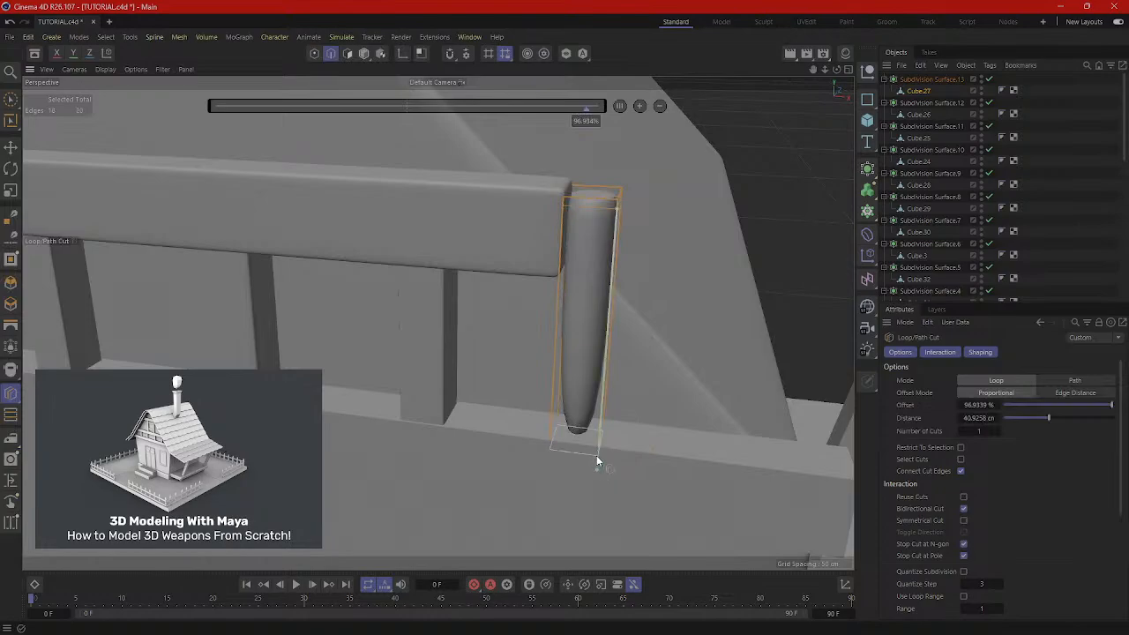
click(597, 456)
Loop-cut the end post lengthwise near its vertical edges, including cuts at about 17.7%, 15% and 11.6% offset, and return to Model mode.
click(607, 201)
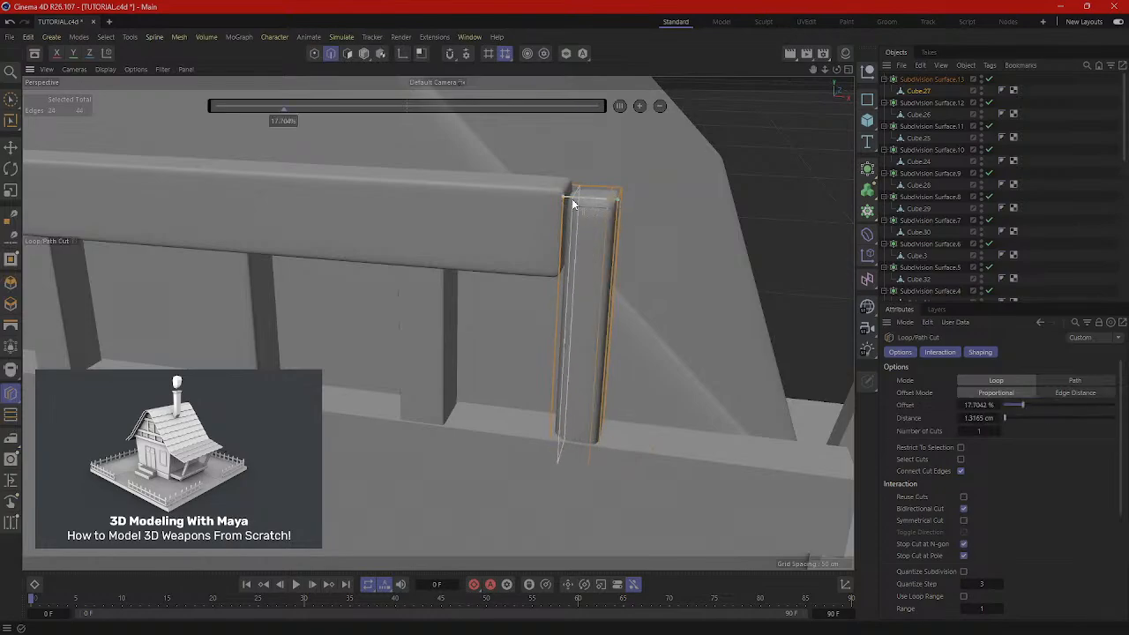
alt+drag(578, 207, 371, 233)
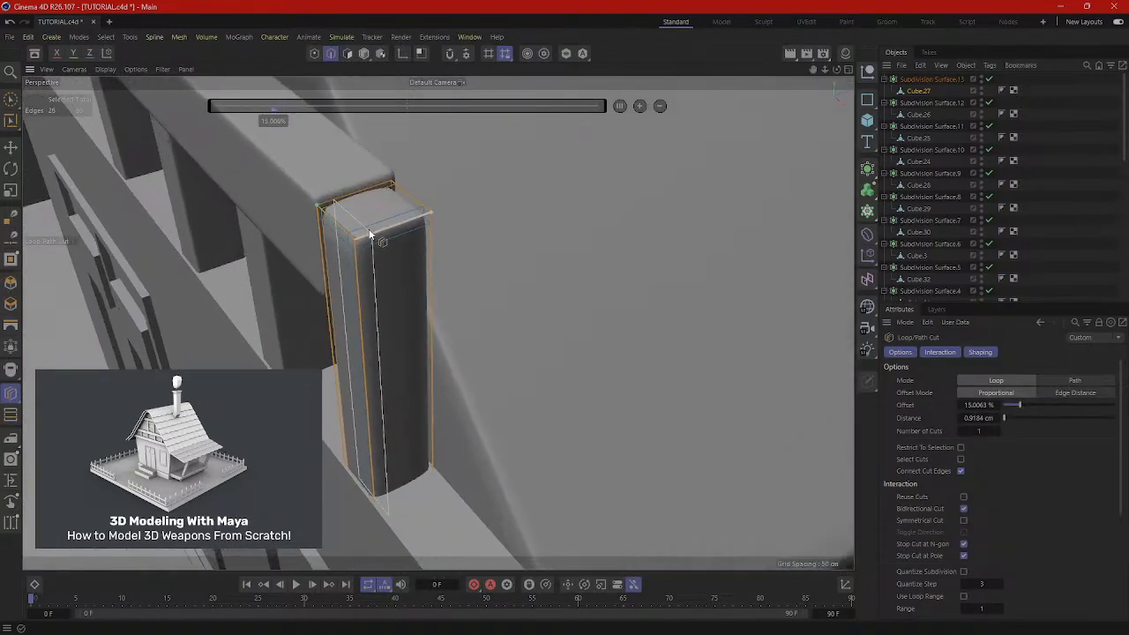
click(362, 238)
click(424, 225)
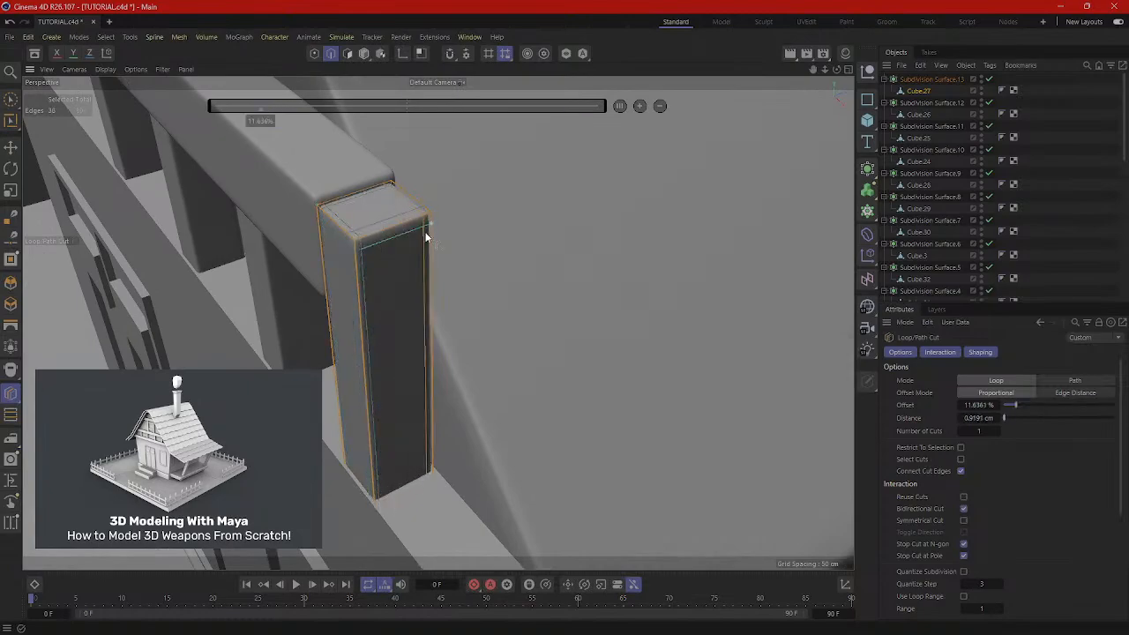
click(426, 232)
scroll(429, 251, down, 2)
alt+drag(430, 259, 457, 251)
scroll(458, 252, down, 8)
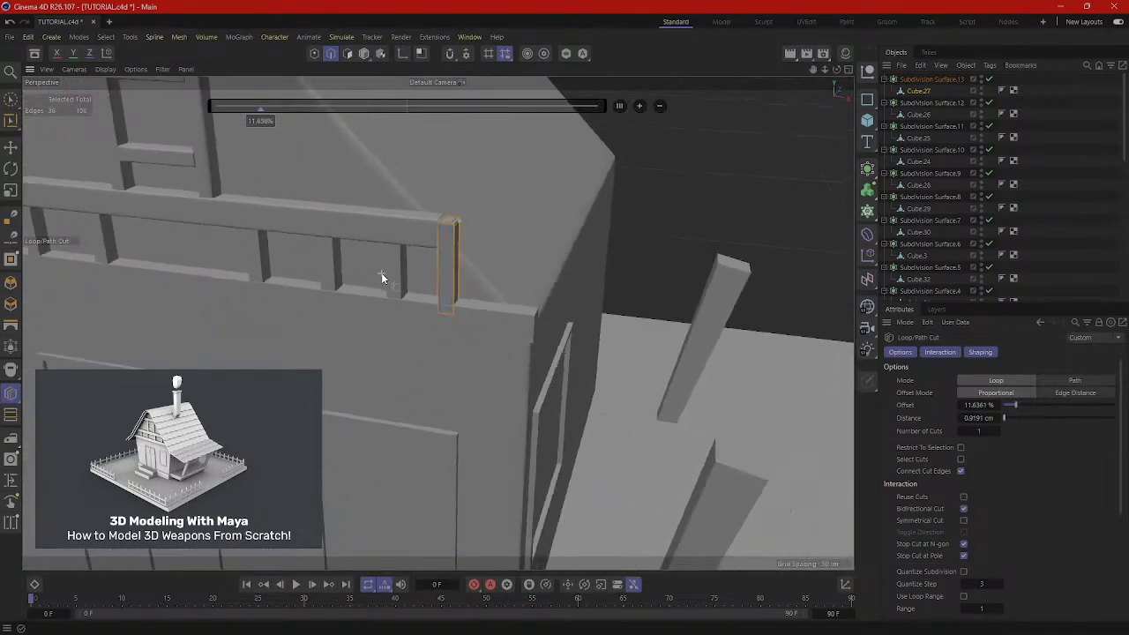
scroll(381, 272, down, 5)
alt+drag(218, 284, 561, 325)
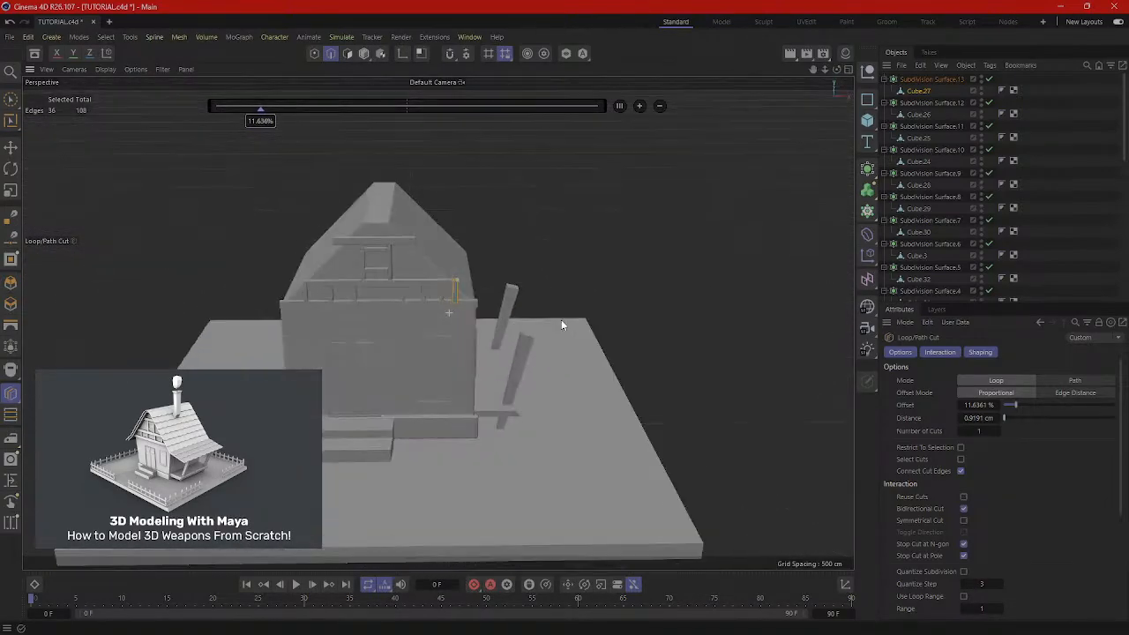
click(364, 53)
scroll(422, 254, up, 10)
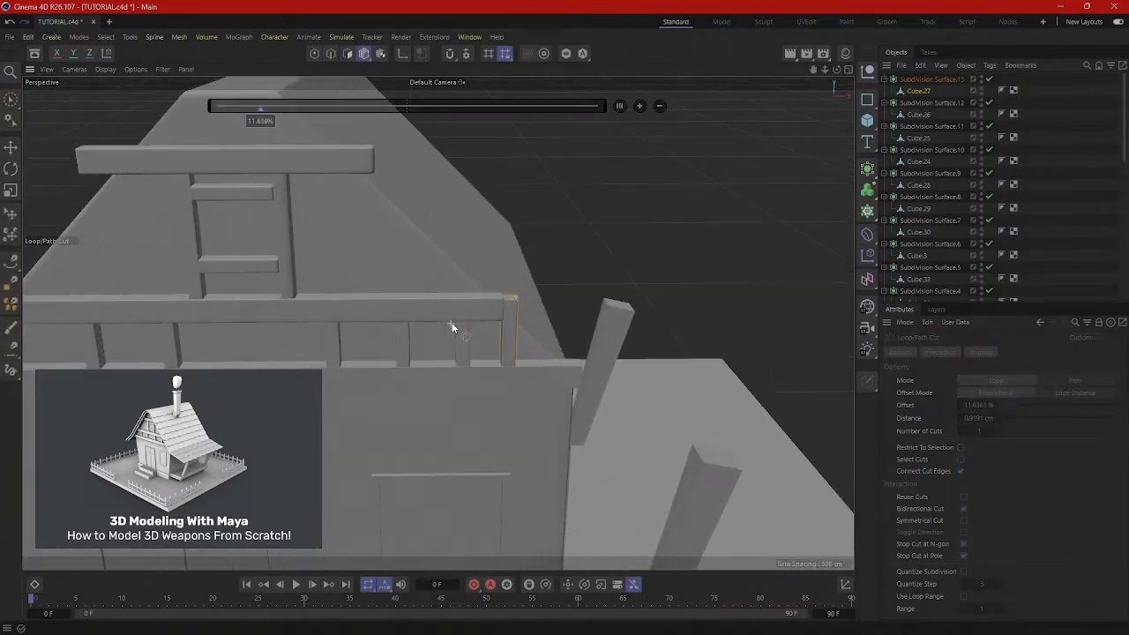
alt+drag(561, 359, 445, 104)
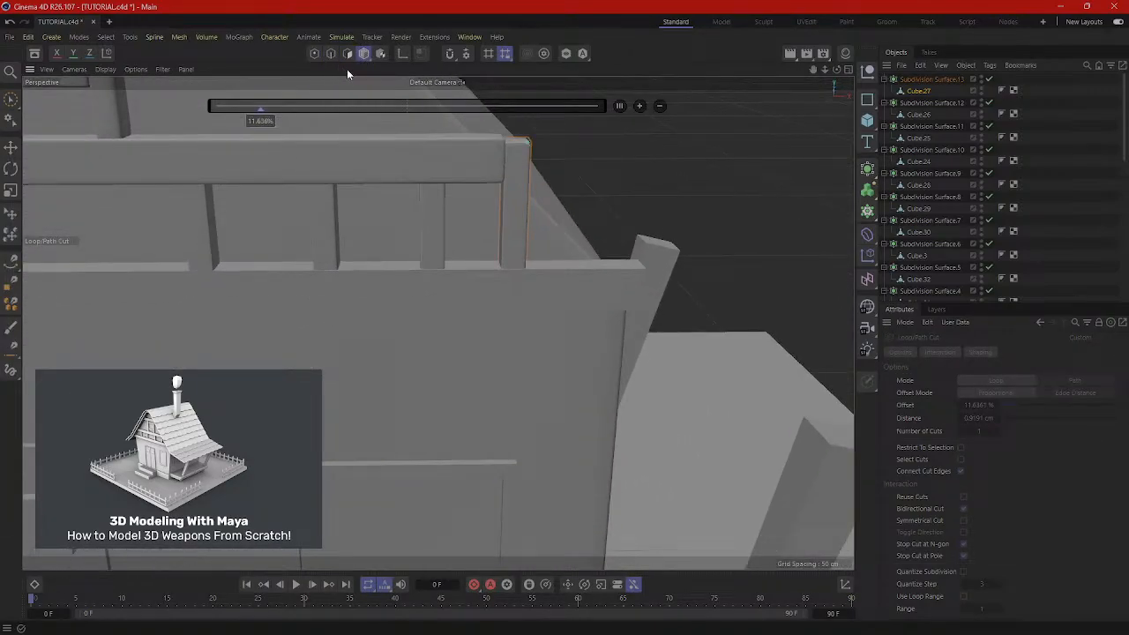
Add a Subdivision Surface and nest the long horizontal beam below the gable railing (Cube.2) inside it.
click(11, 147)
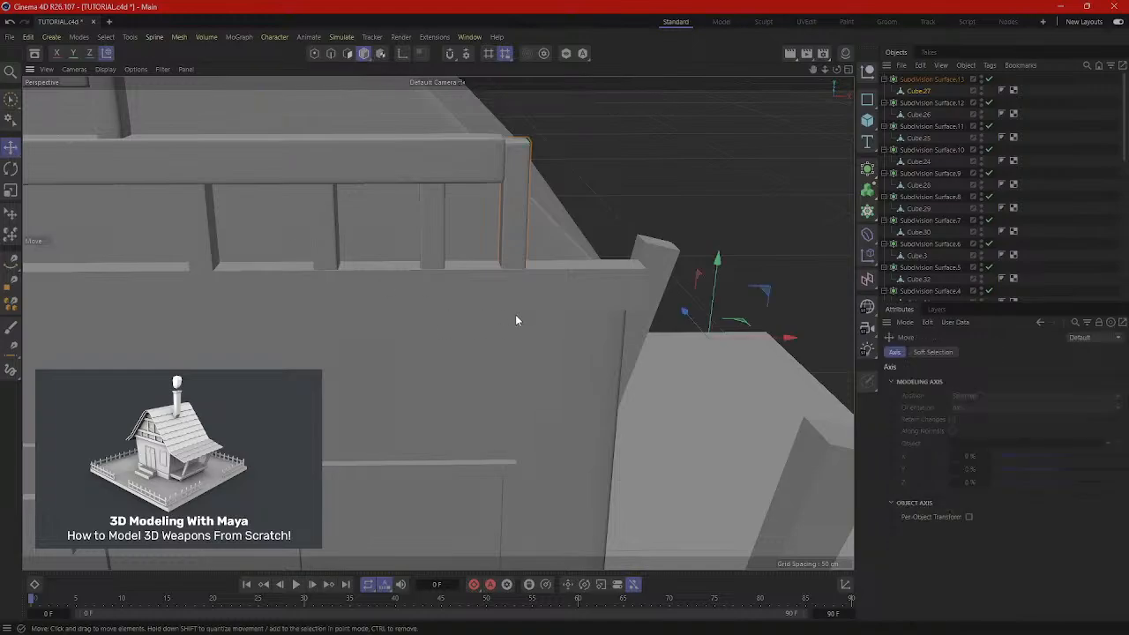
alt+drag(642, 314, 580, 343)
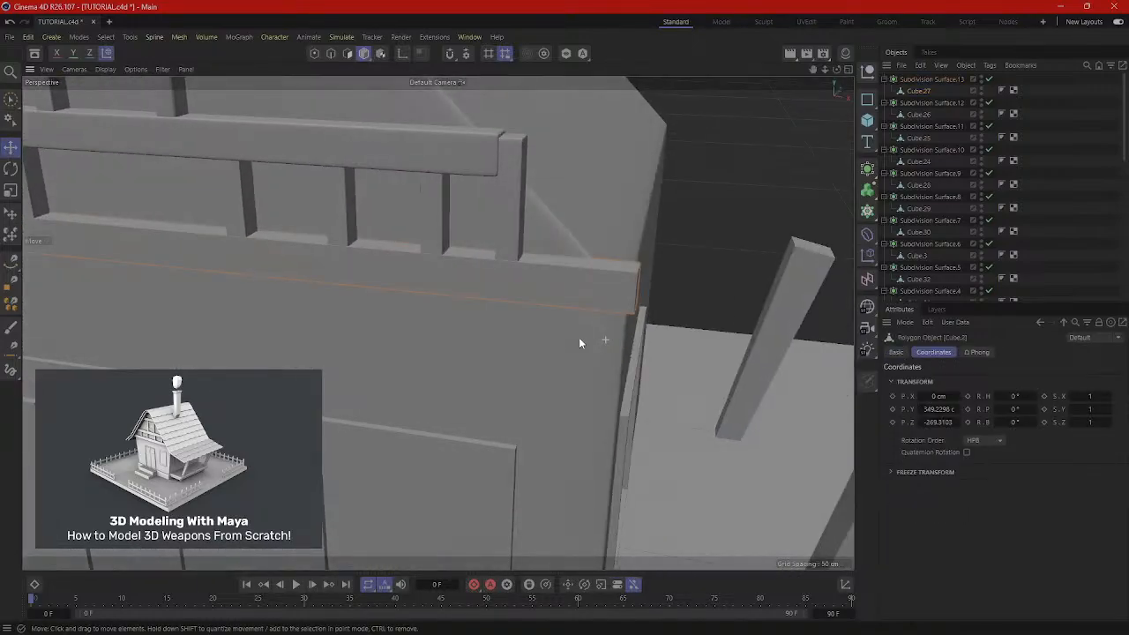
drag(870, 212, 909, 232)
key(ctrl+z)
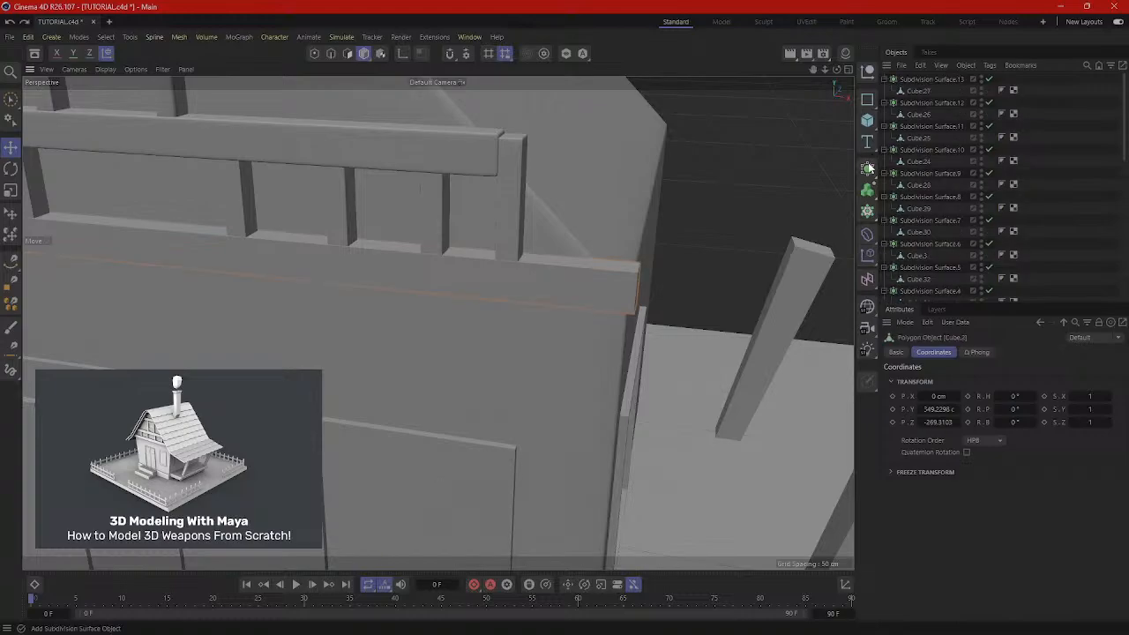
drag(870, 216, 926, 188)
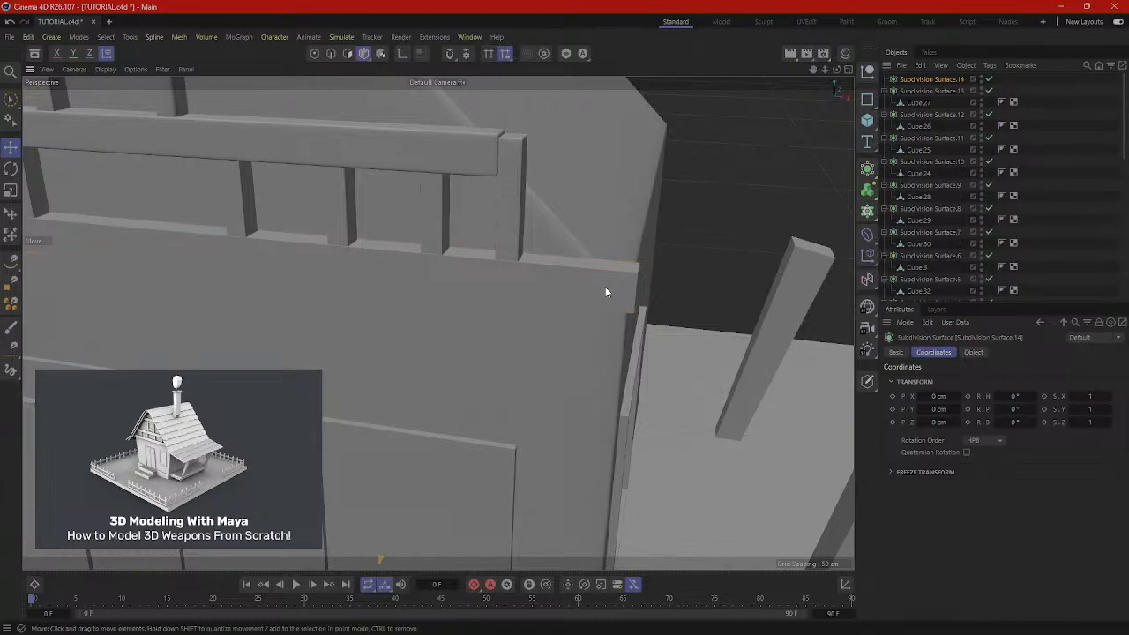
scroll(933, 230, down, 10)
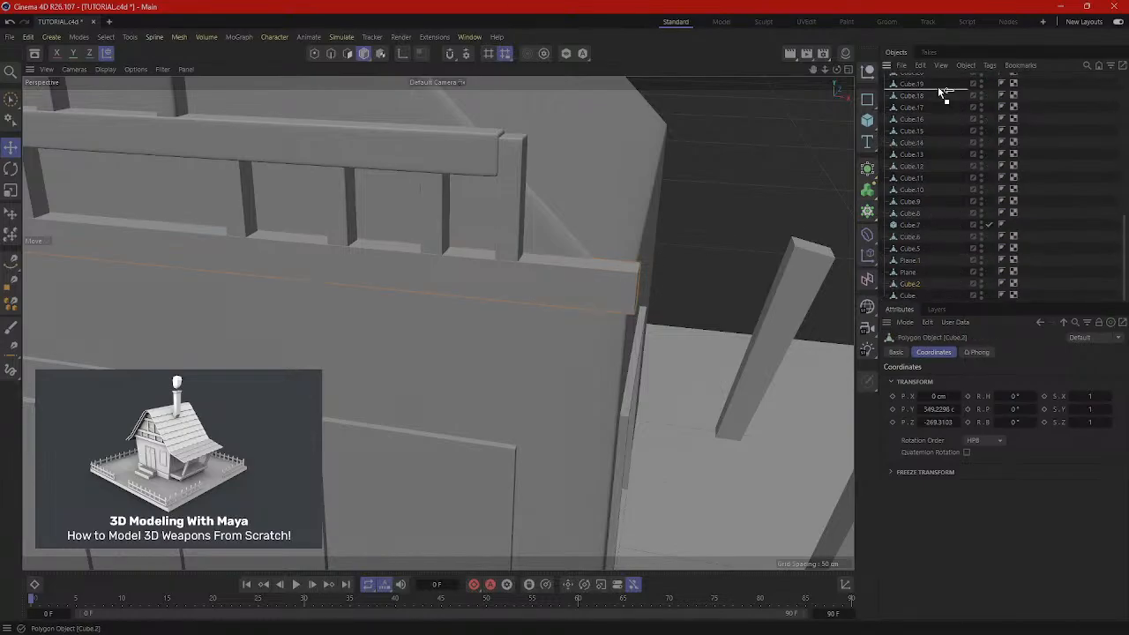
drag(939, 66, 946, 79)
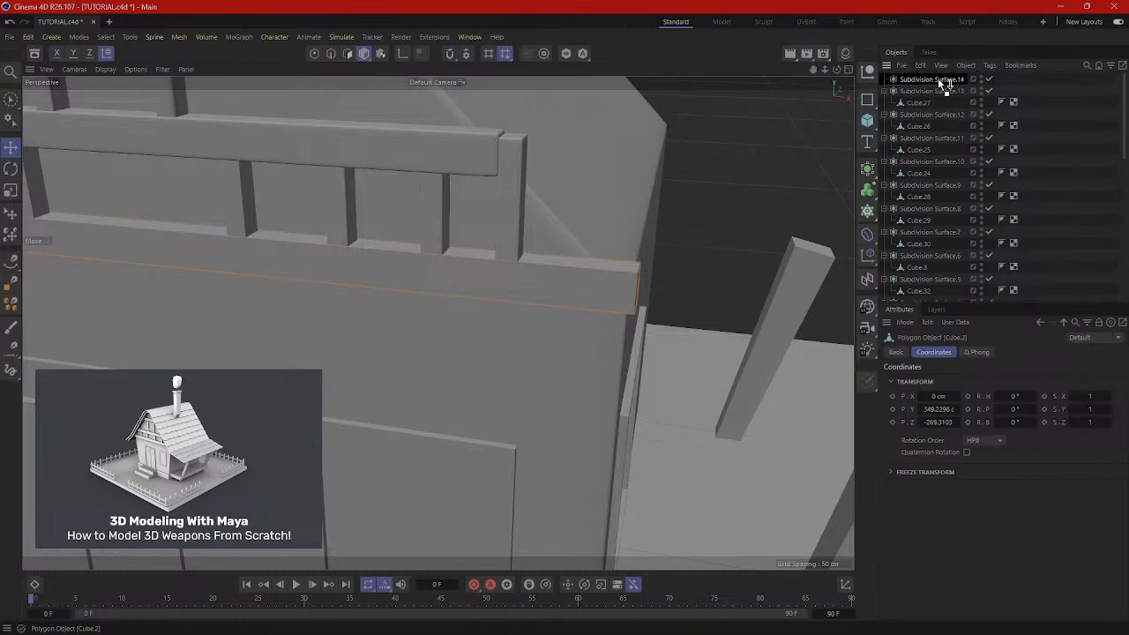
drag(940, 78, 942, 79)
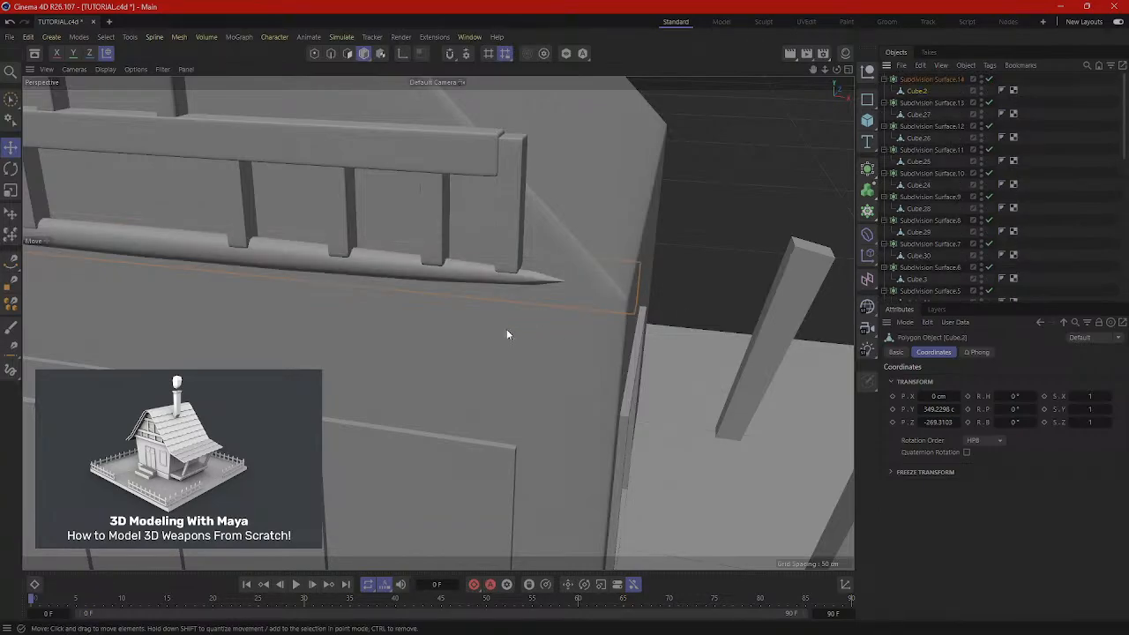
Cut edge loops near both ends of the long facade beam, with offsets of about 0.55% and 0.73%.
alt+drag(506, 330, 604, 290)
right_click(577, 381)
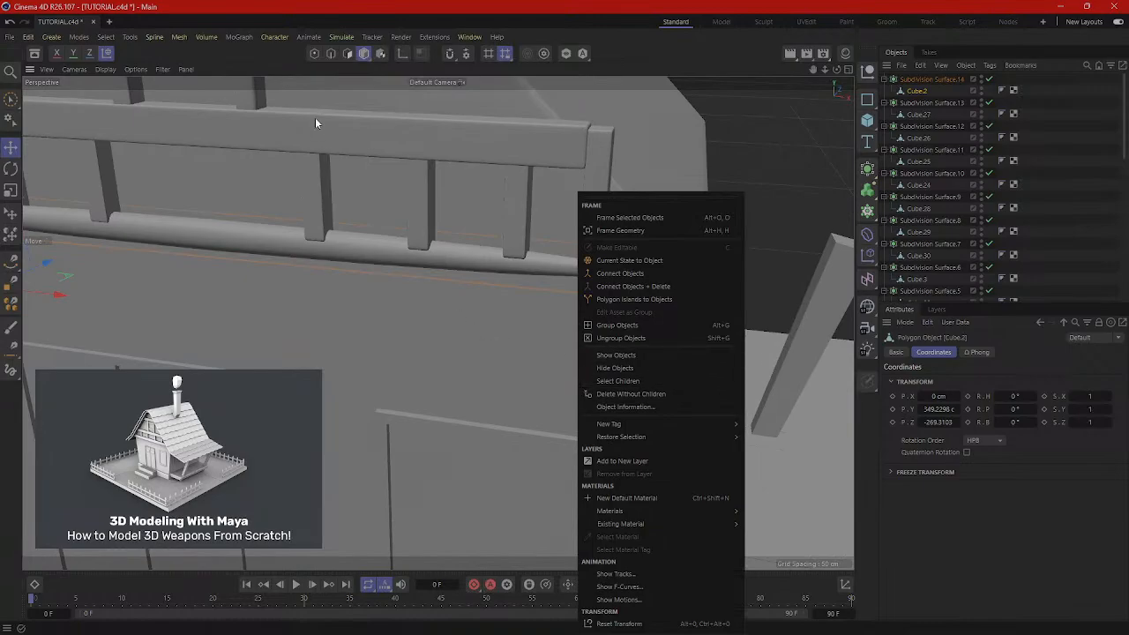
click(331, 54)
right_click(468, 333)
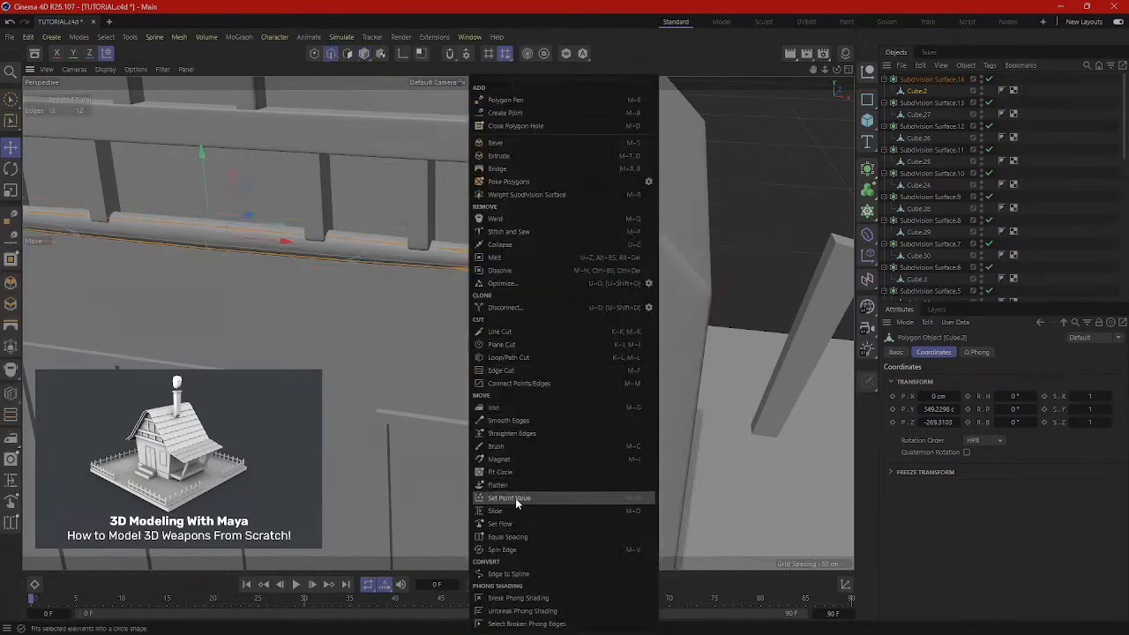
click(515, 357)
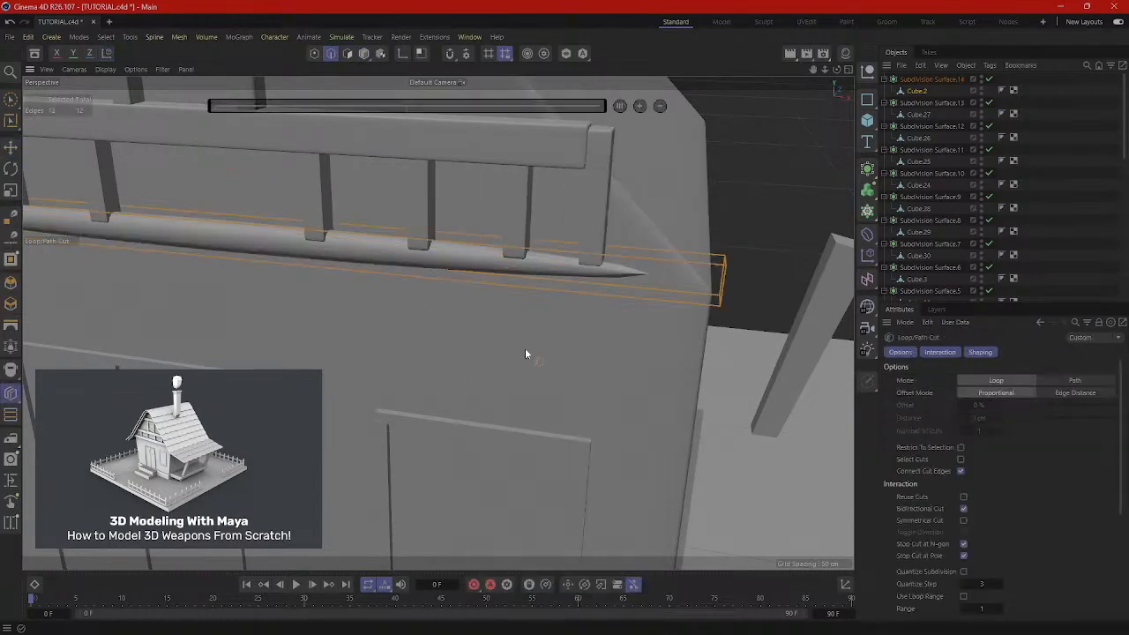
click(718, 263)
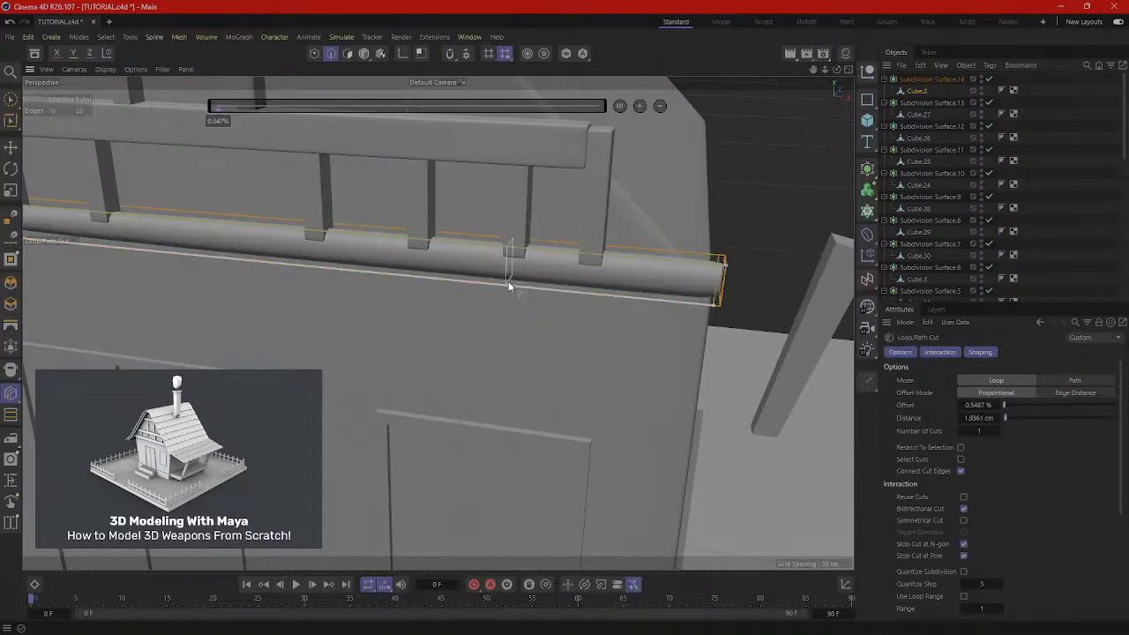
alt+drag(507, 281, 277, 248)
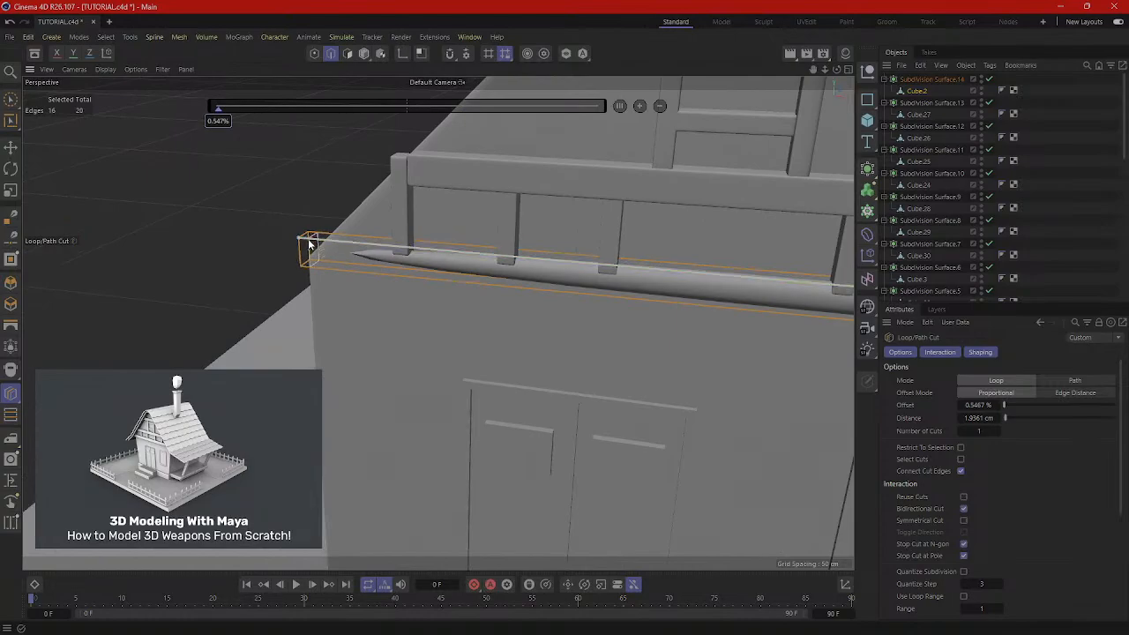
click(308, 245)
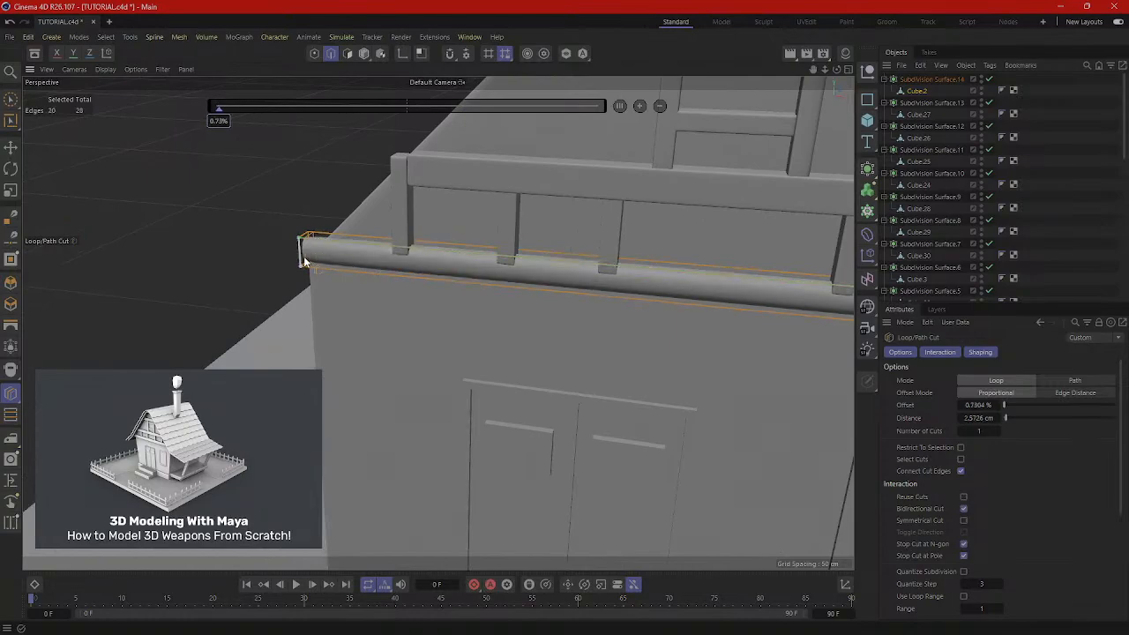
scroll(318, 256, up, 10)
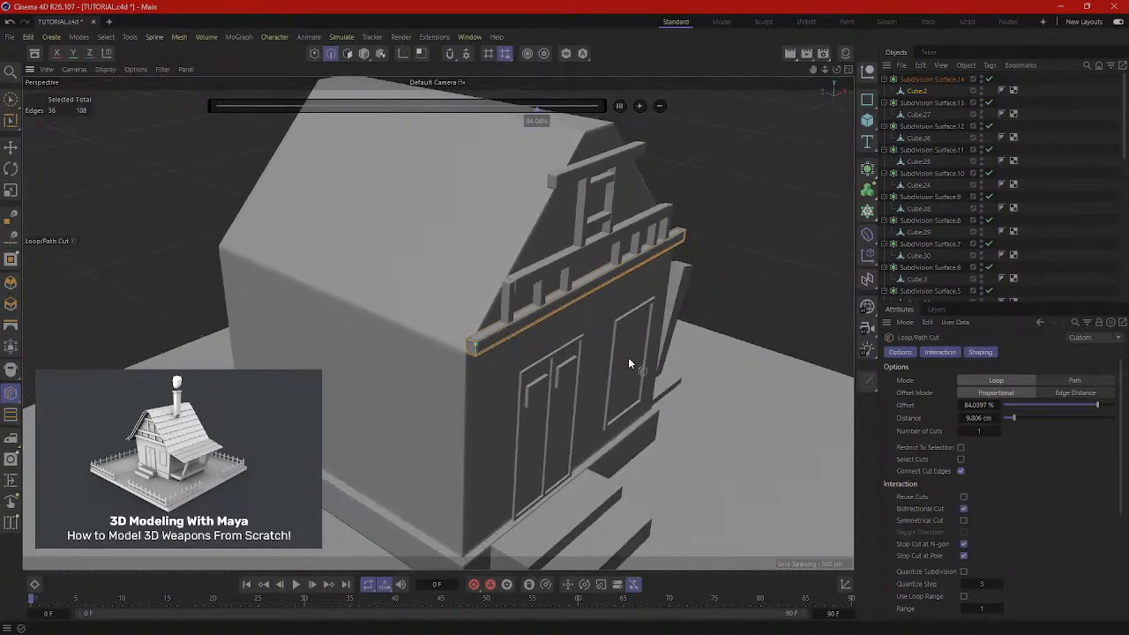
Switch to the image viewer and examine the roof and porch in the house reference picture.
alt+drag(532, 364, 159, 374)
scroll(559, 344, down, 8)
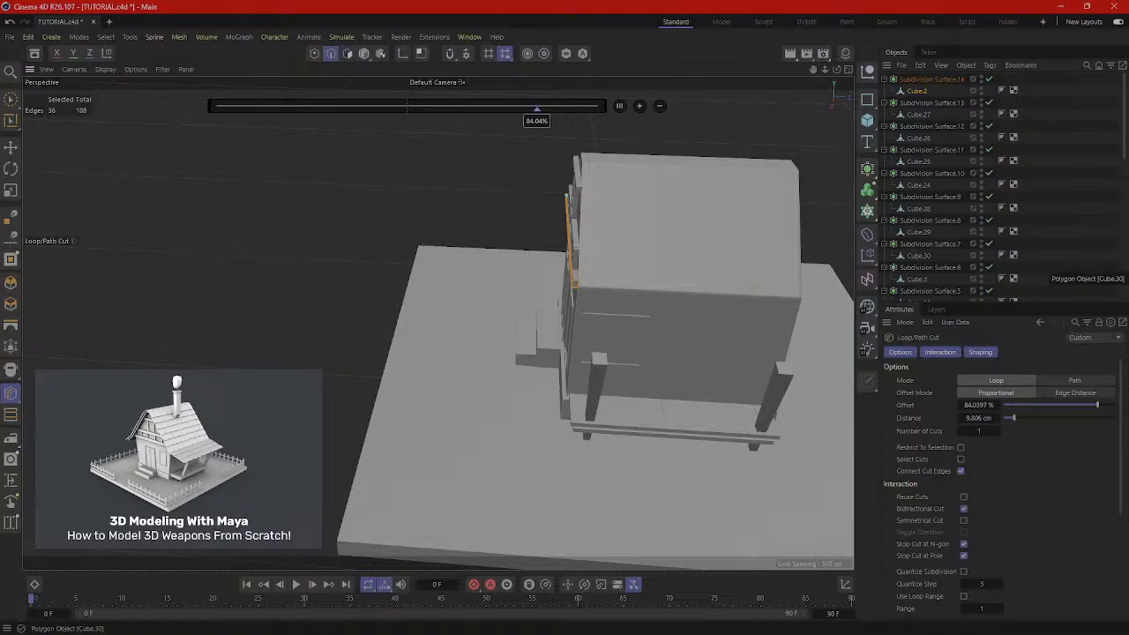
drag(1127, 133, 443, 104)
click(766, 101)
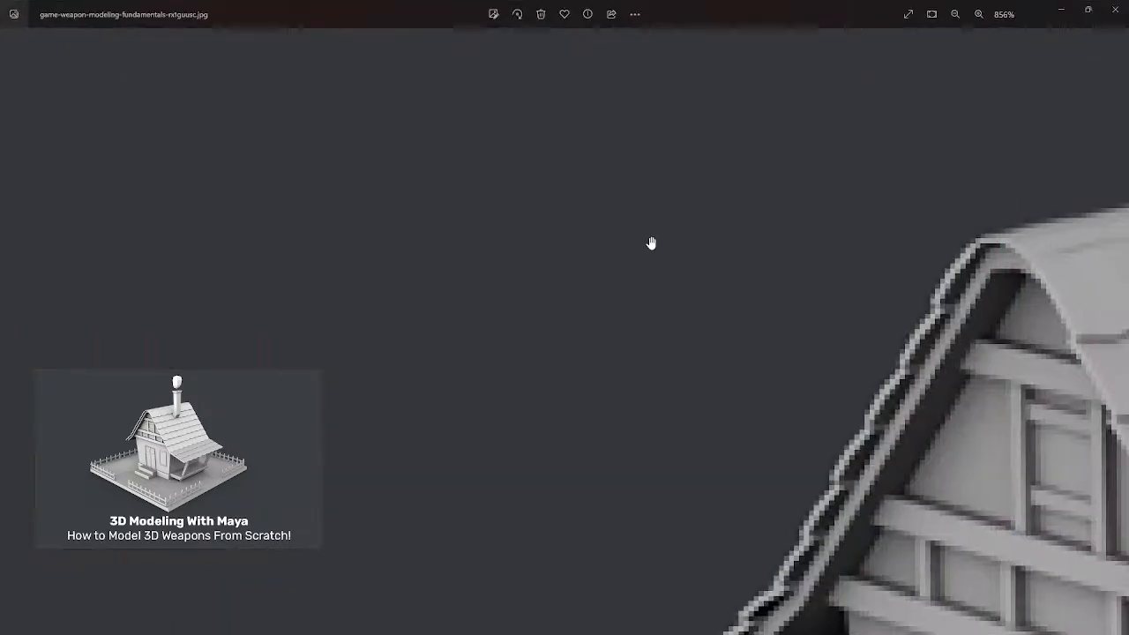
scroll(819, 291, down, 5)
scroll(618, 300, up, 5)
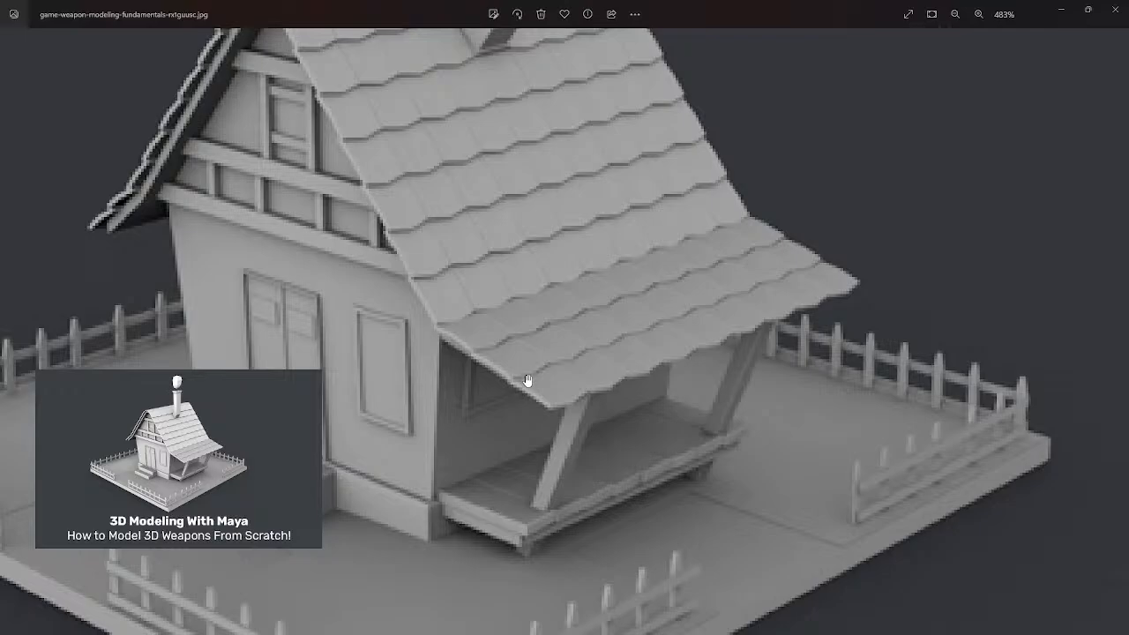
scroll(590, 357, down, 2)
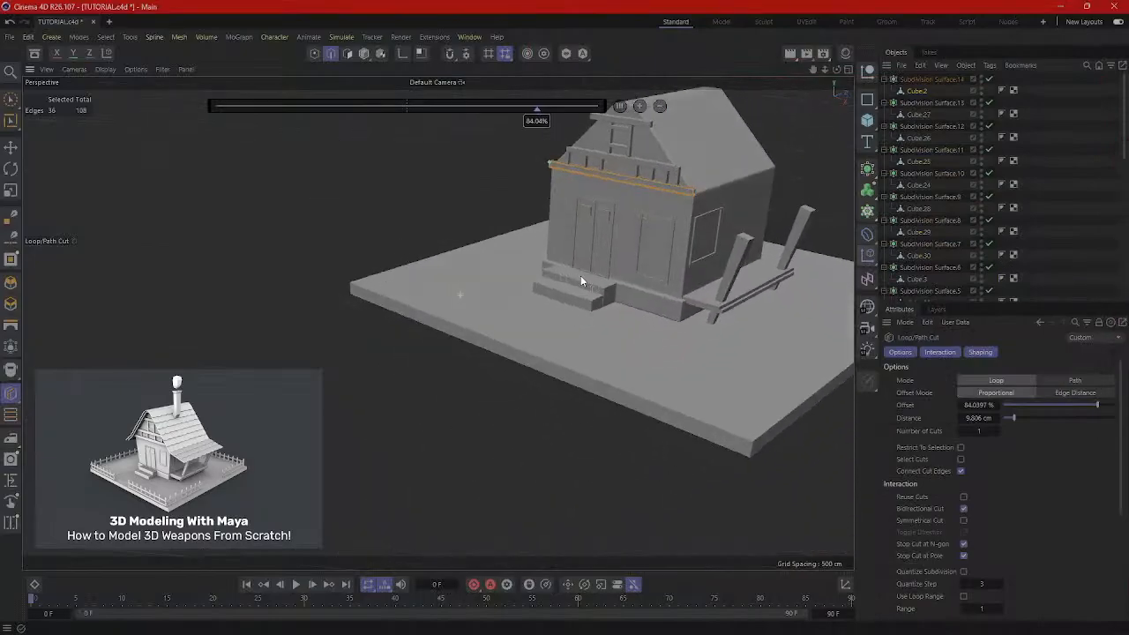
Return to Cinema 4D and select the Subdivision Surface of the main house body in Model mode with the Move tool.
alt+drag(580, 280, 654, 255)
alt+middle_drag(655, 255, 554, 395)
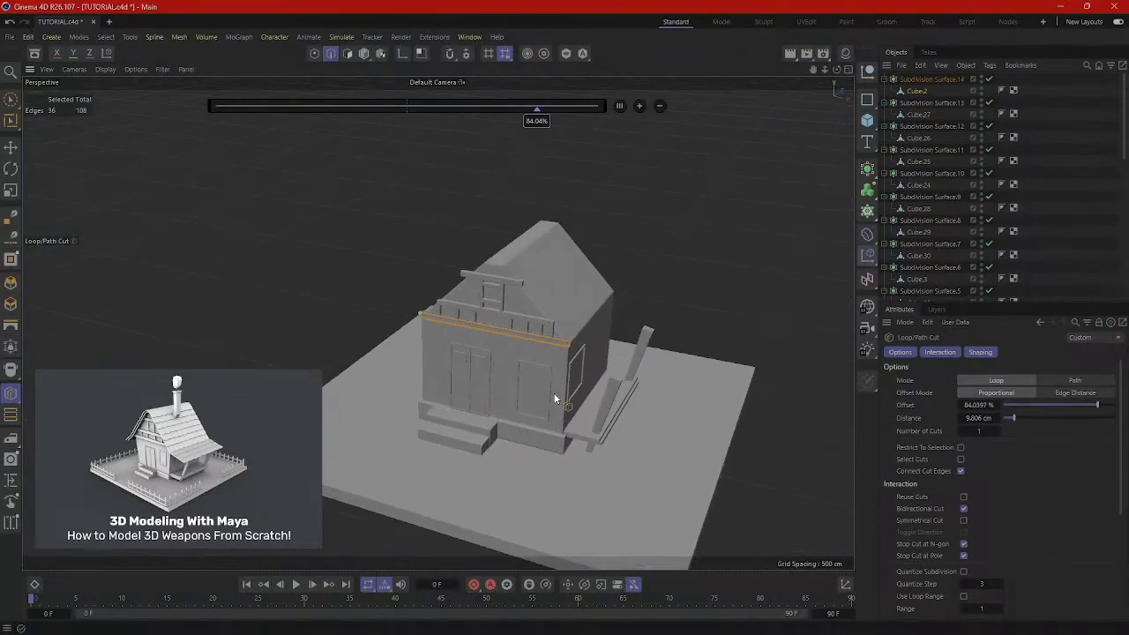
scroll(557, 395, up, 4)
scroll(651, 410, up, 3)
alt+drag(650, 407, 694, 410)
alt+middle_drag(503, 207, 438, 322)
alt+drag(439, 323, 511, 362)
click(364, 54)
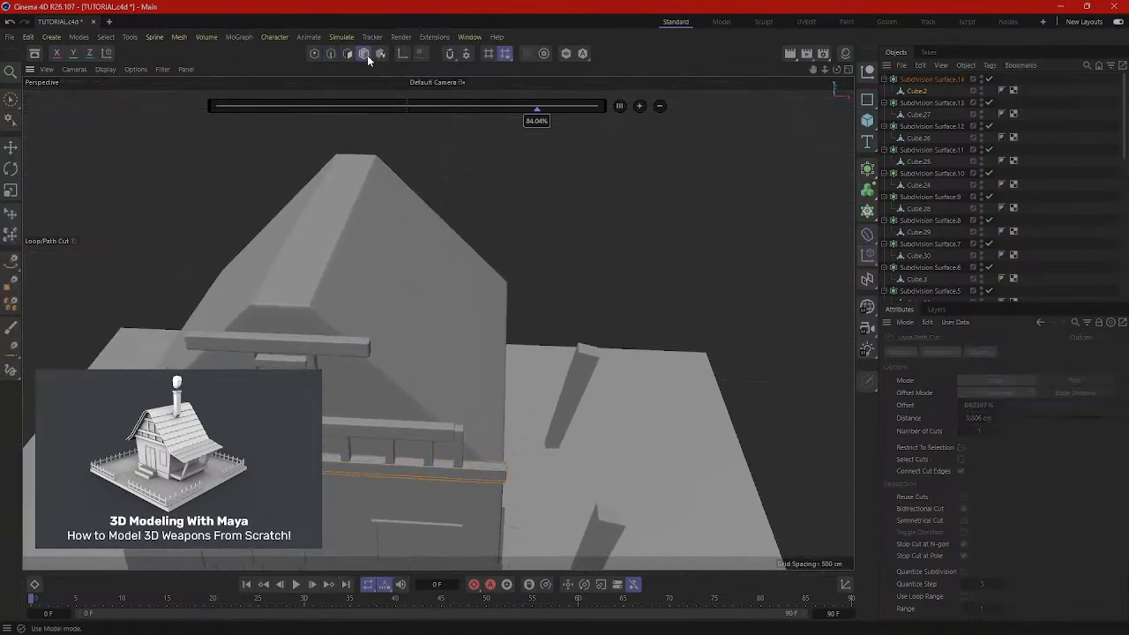
click(349, 54)
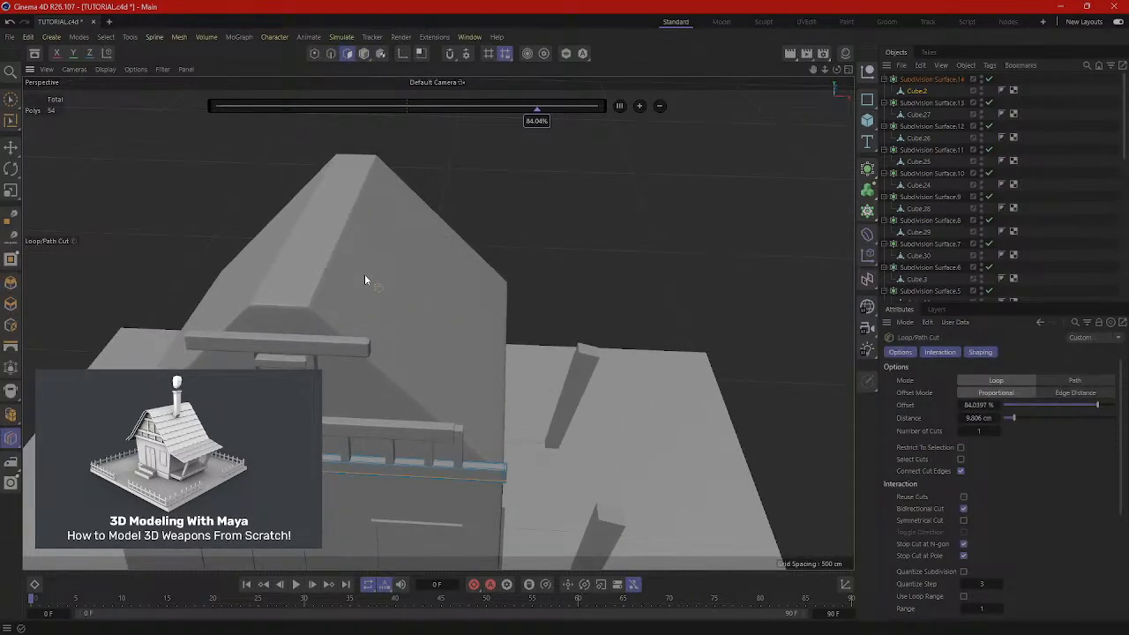
click(364, 53)
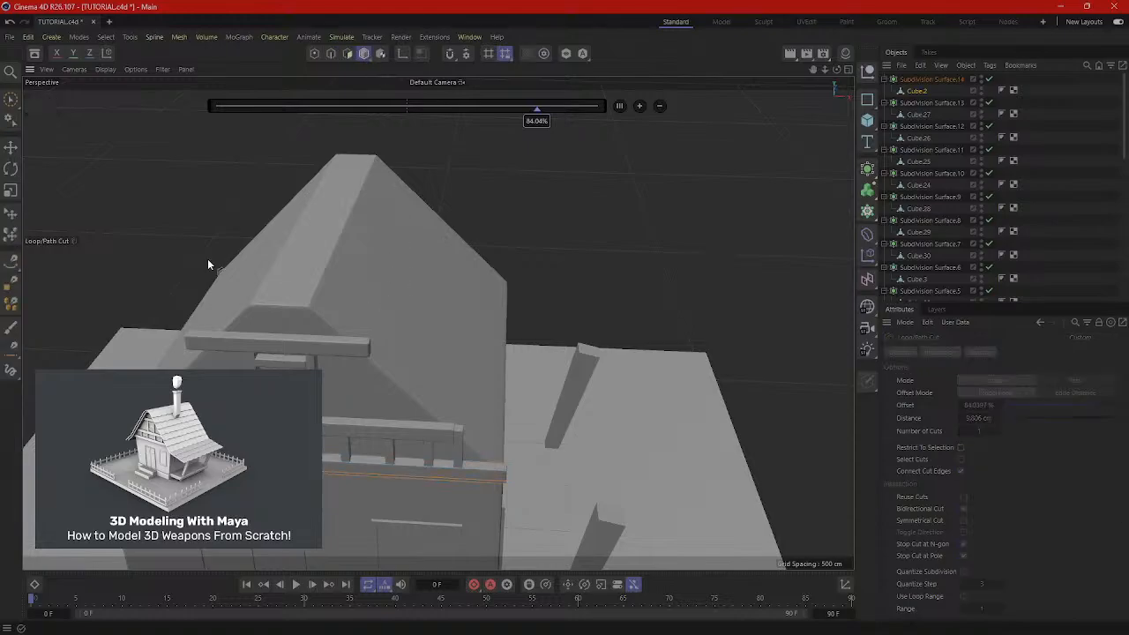
click(12, 147)
click(353, 261)
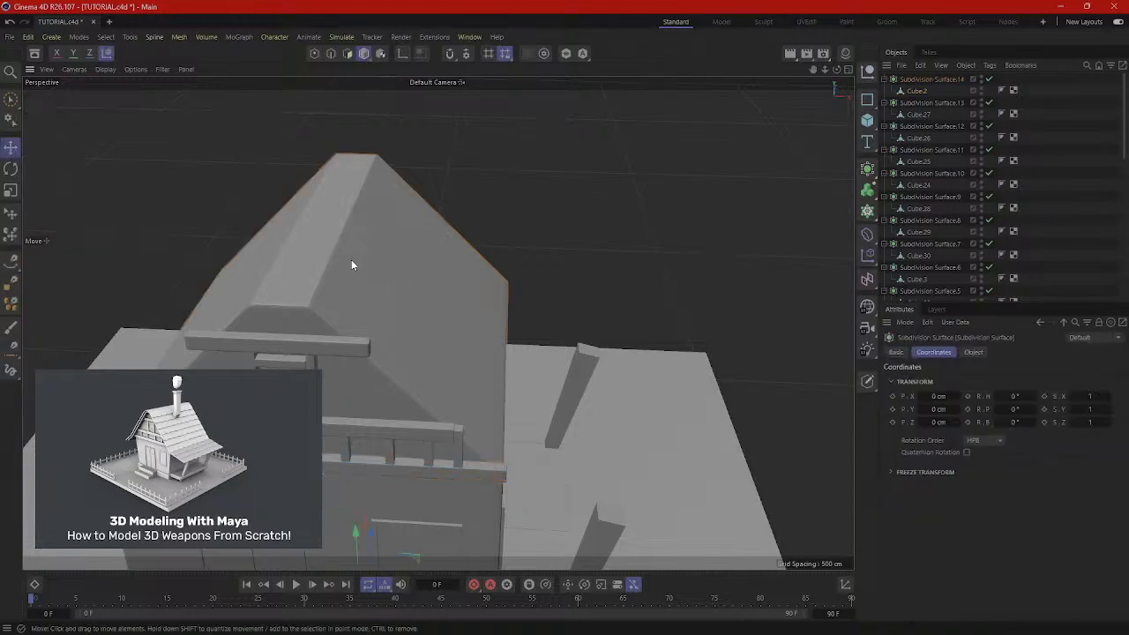
click(347, 54)
alt+drag(370, 264, 363, 258)
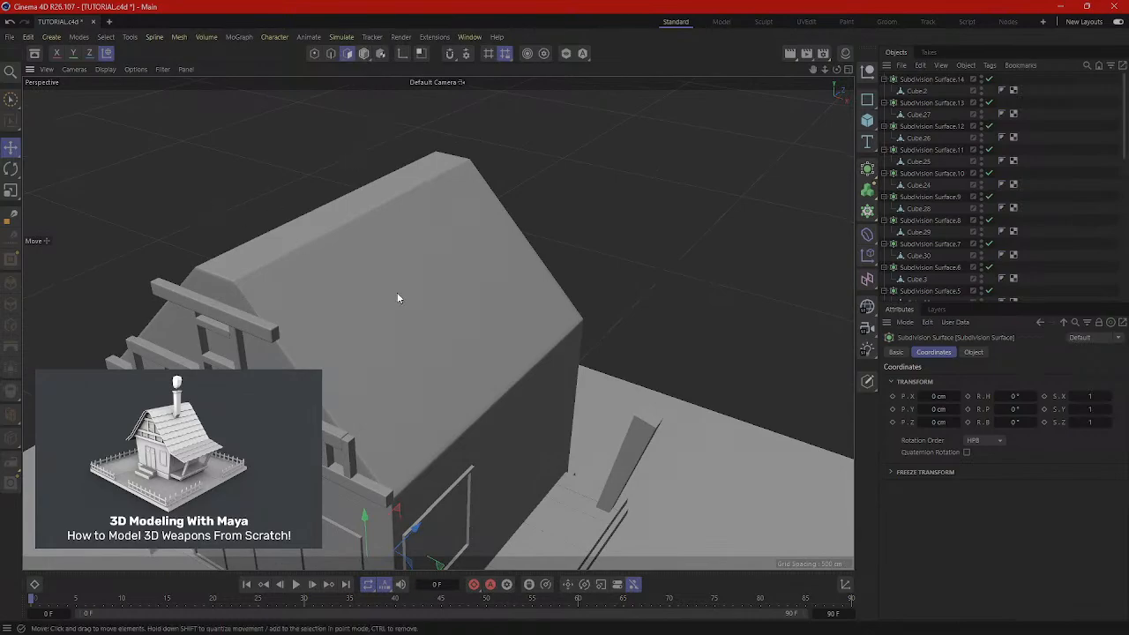
drag(378, 287, 399, 301)
key(ctrl+z)
click(362, 53)
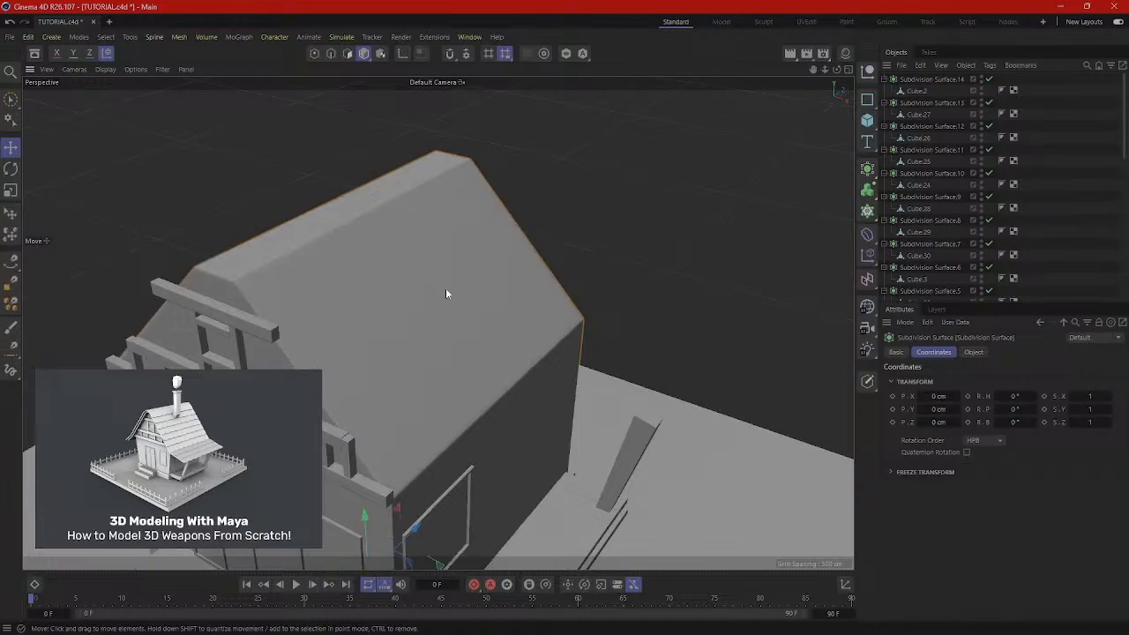
Select the house base mesh inside its Subdivision Surface and enter polygon editing mode.
alt+drag(588, 317, 604, 256)
scroll(666, 353, down, 2)
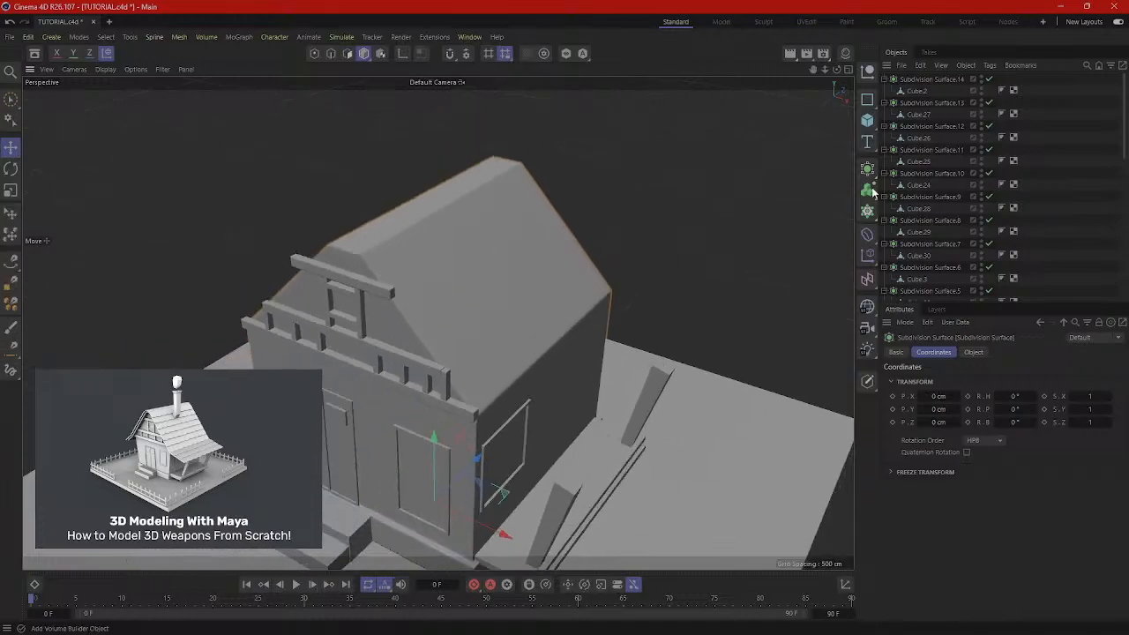
scroll(954, 210, down, 4)
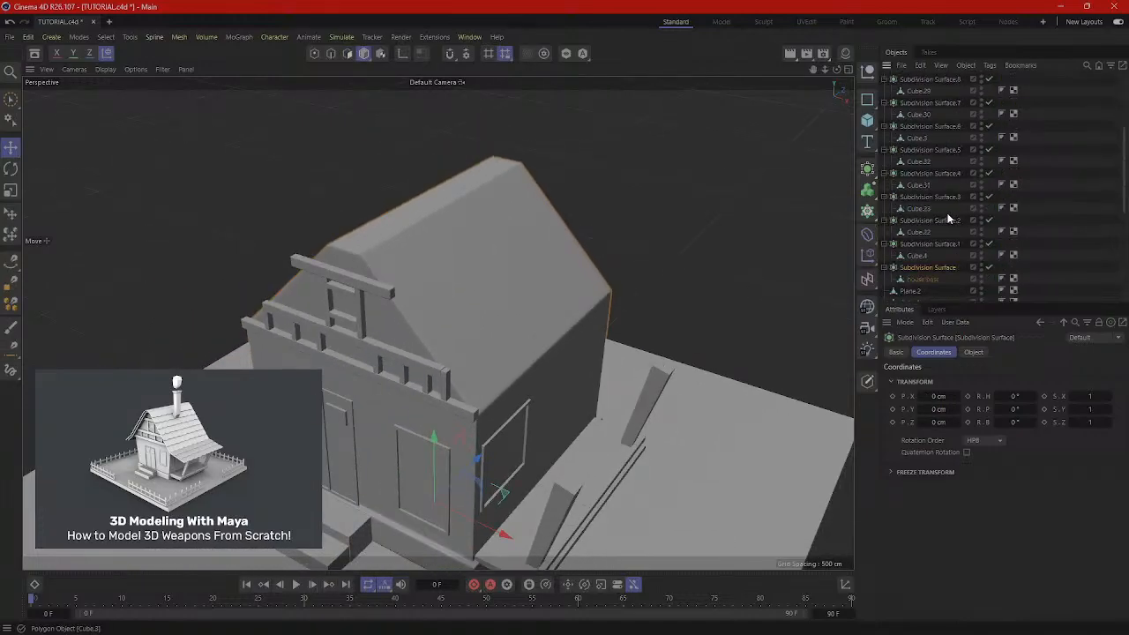
click(917, 280)
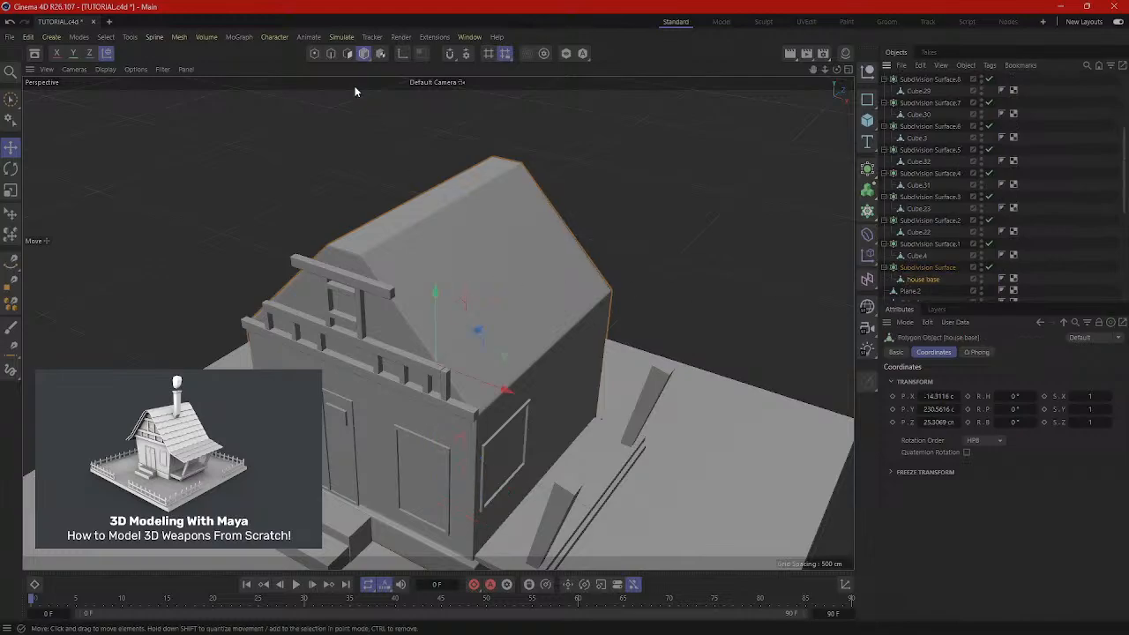
click(346, 53)
Select the polygons across the roof slope on the porch side of the house base, including its border strips.
scroll(449, 282, up, 3)
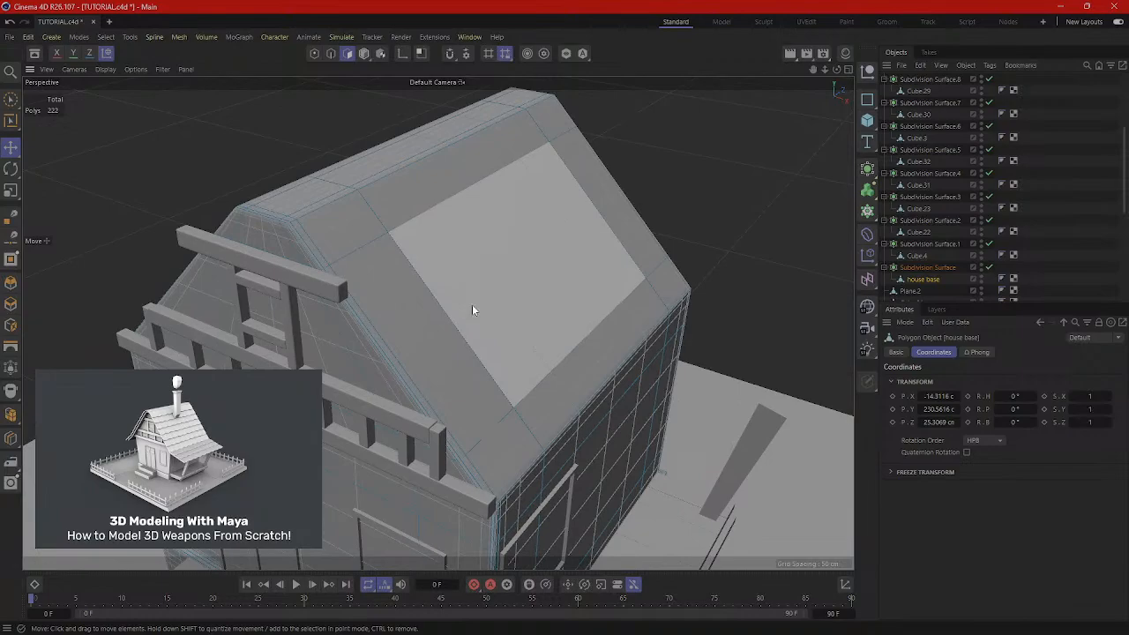
alt+drag(476, 308, 617, 378)
click(517, 435)
shift+click(569, 381)
shift+click(610, 350)
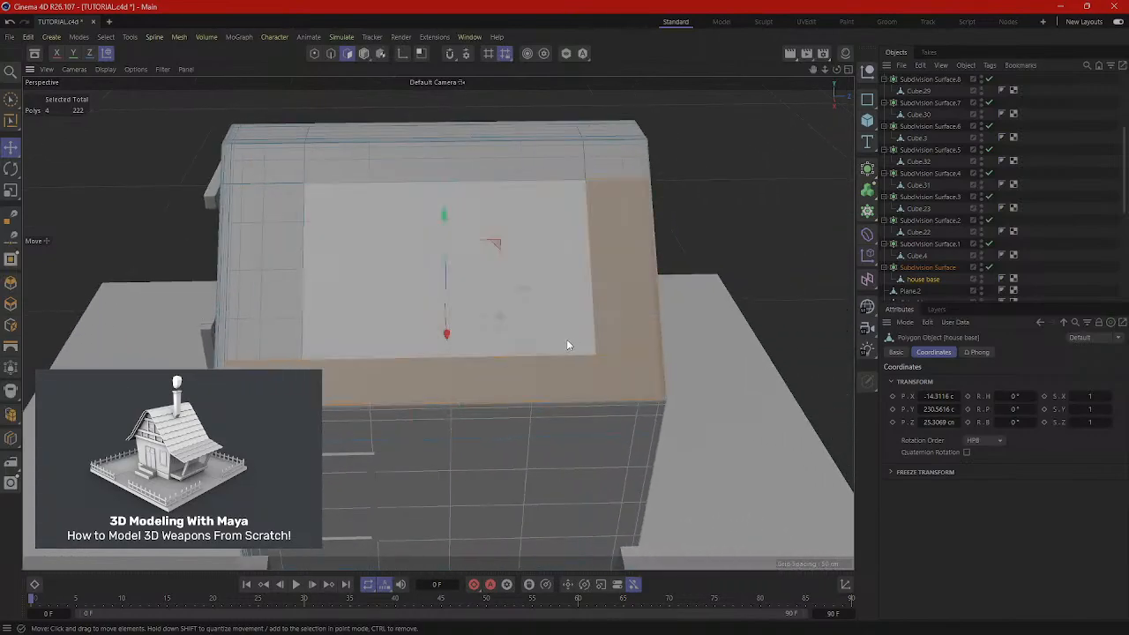
shift+click(282, 335)
shift+click(259, 335)
alt+drag(259, 336, 296, 525)
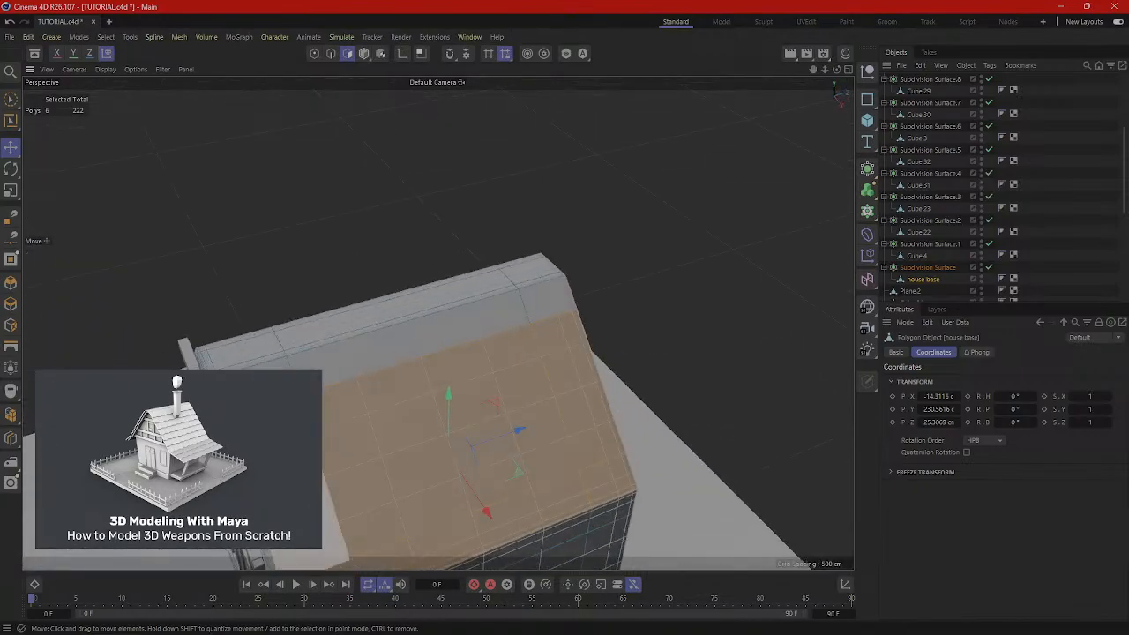
shift+click(269, 375)
shift+click(368, 358)
shift+click(548, 312)
Add the flat ridge polygons and the narrow strips beside them to the roof polygon selection.
alt+drag(414, 335, 556, 371)
shift+click(378, 447)
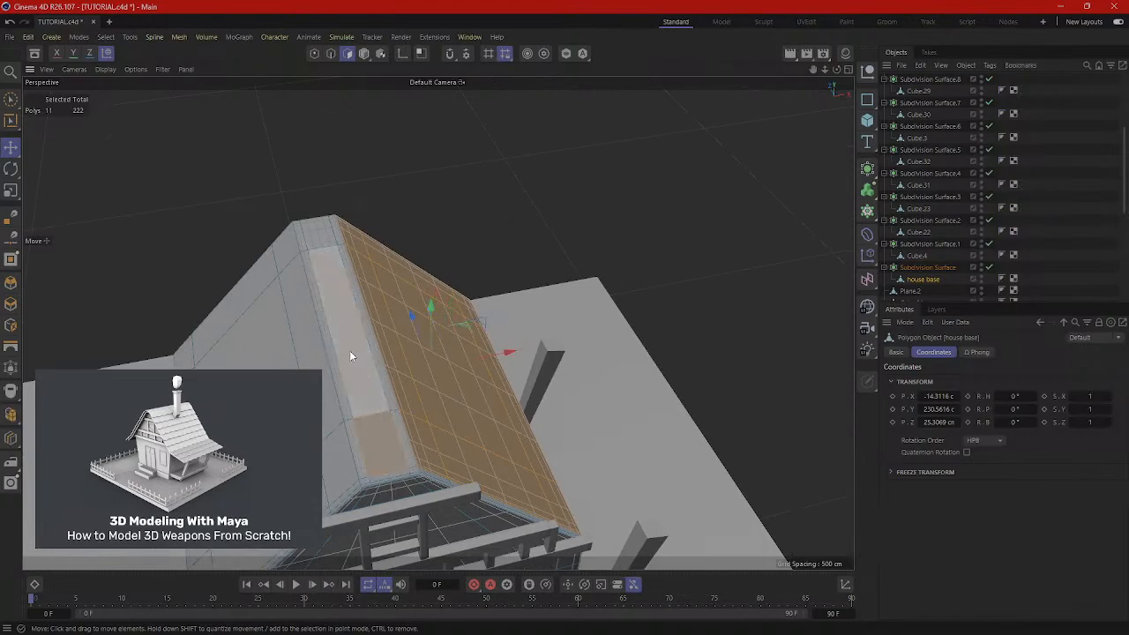
shift+click(337, 267)
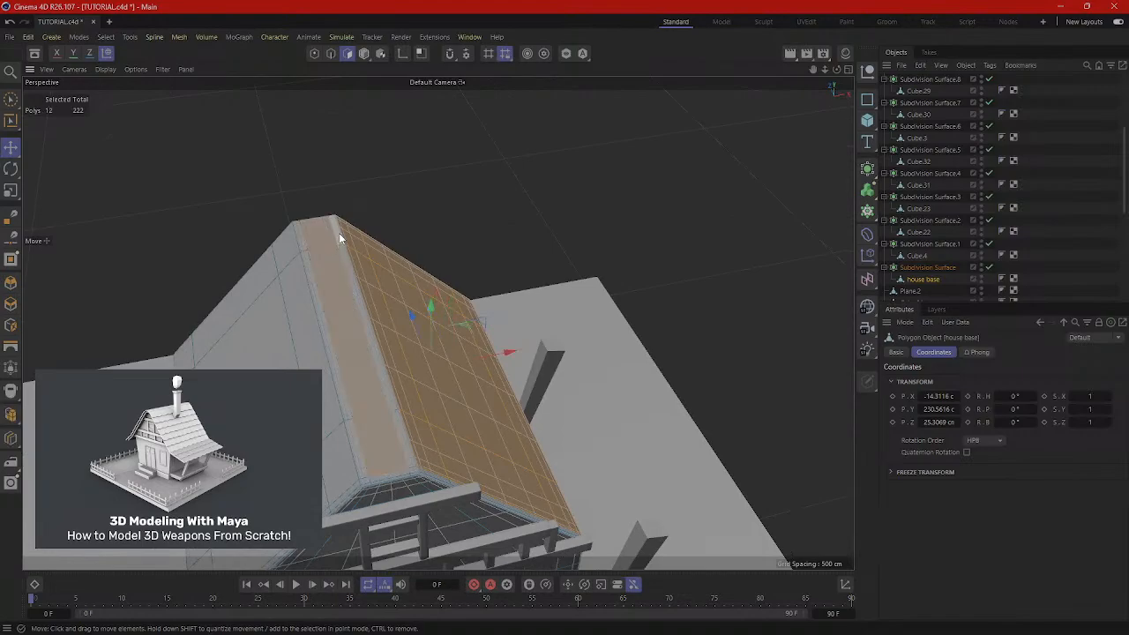
shift+click(339, 232)
shift+click(406, 444)
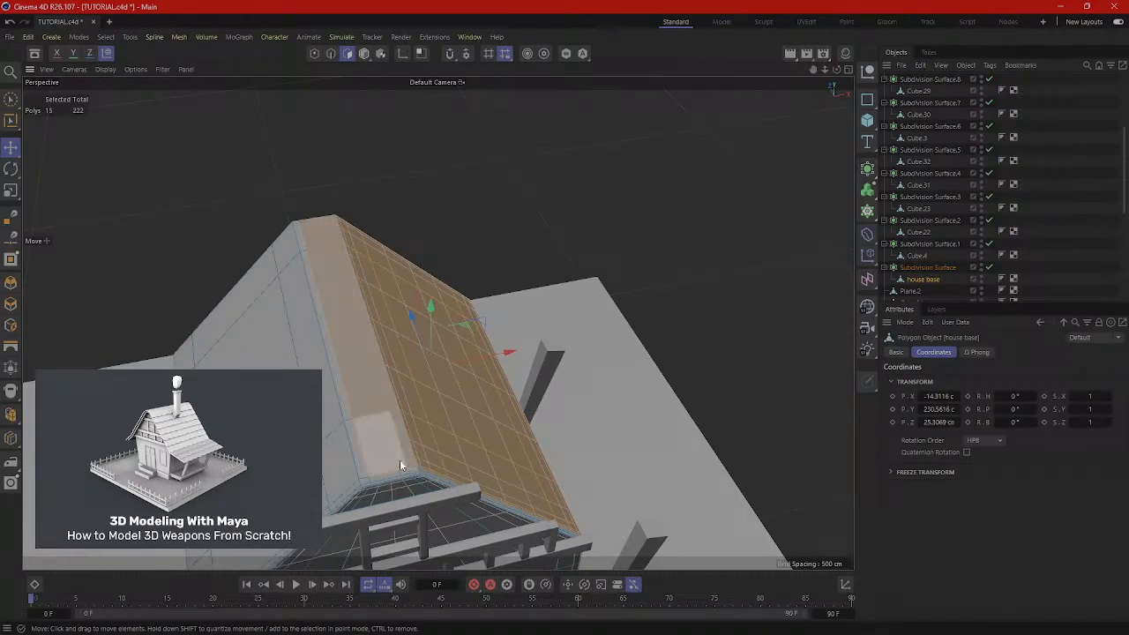
scroll(409, 442, up, 3)
shift+click(411, 439)
alt+drag(557, 418, 265, 362)
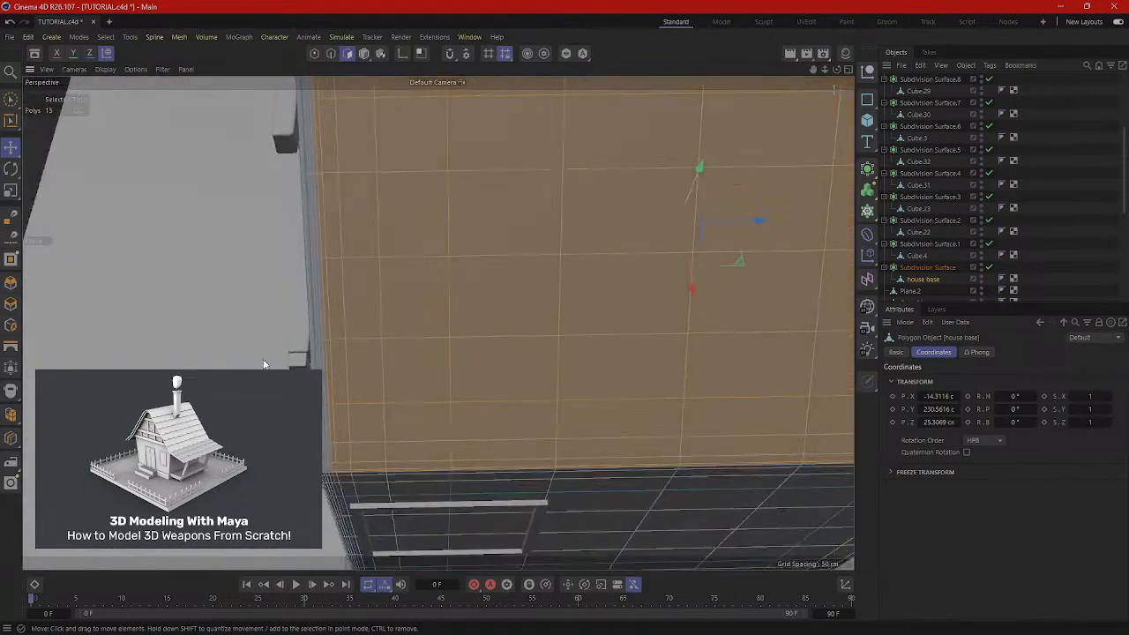
Add the narrow strip polygons along the roof's gable edge to the house base's roof polygon selection.
scroll(265, 363, up, 3)
alt+middle_drag(426, 401, 465, 361)
alt+drag(466, 362, 477, 268)
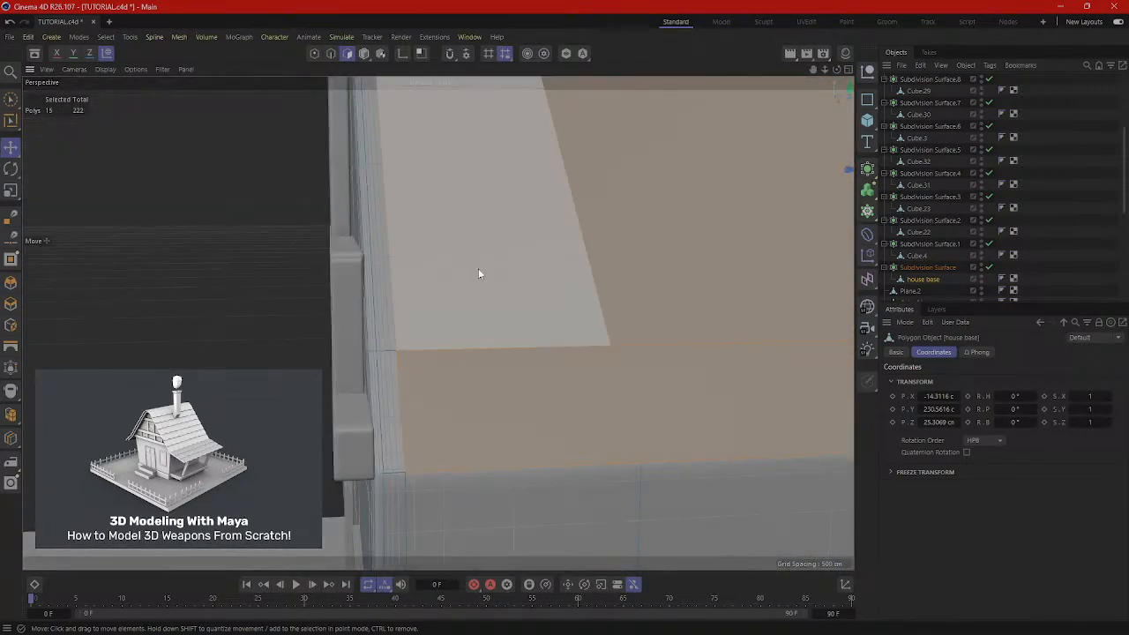
alt+drag(373, 448, 402, 468)
shift+click(384, 471)
shift+click(383, 470)
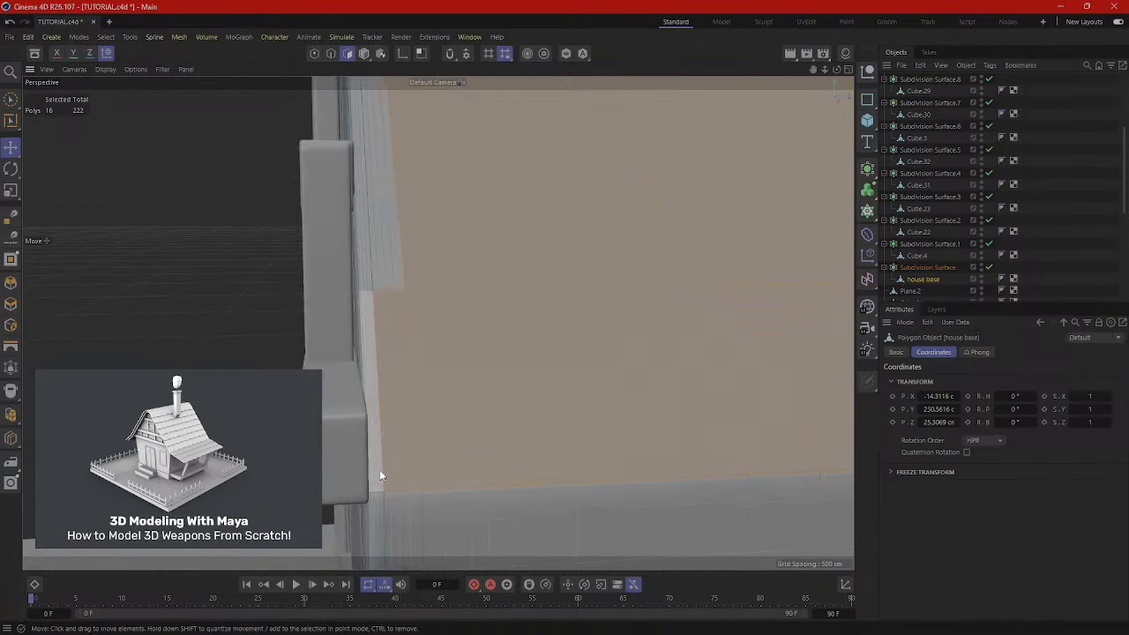
alt+drag(488, 328, 350, 449)
shift+click(343, 448)
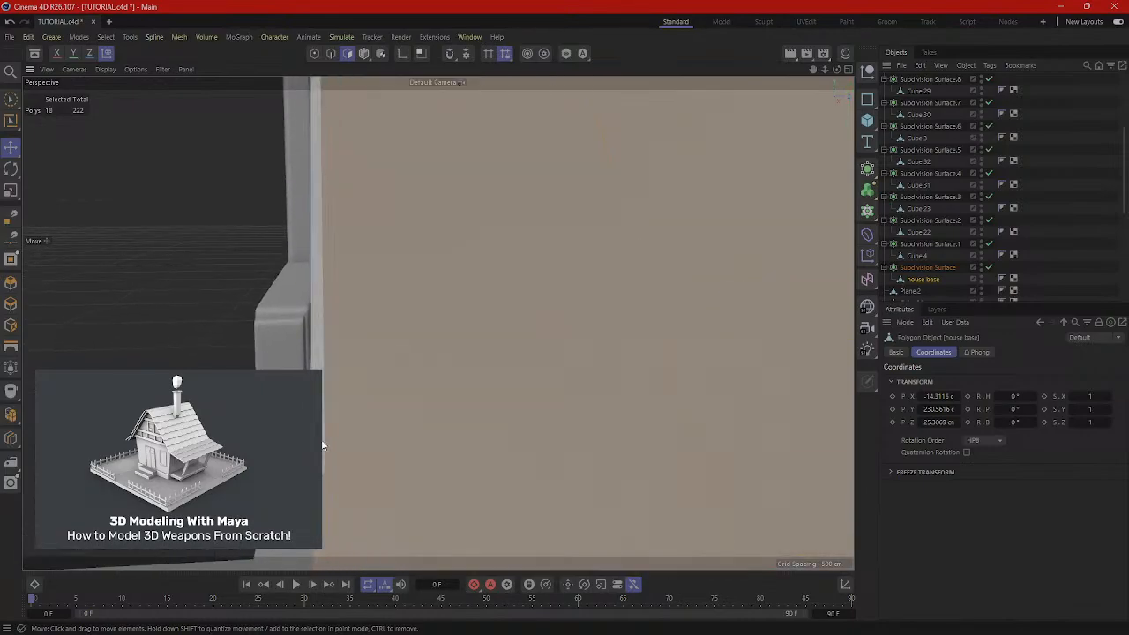
shift+click(321, 441)
Extend the roof selection over the opposite slope, including its upper strips, eave polygons and thin gable-edge strips.
alt+drag(439, 323, 398, 86)
alt+drag(355, 263, 274, 280)
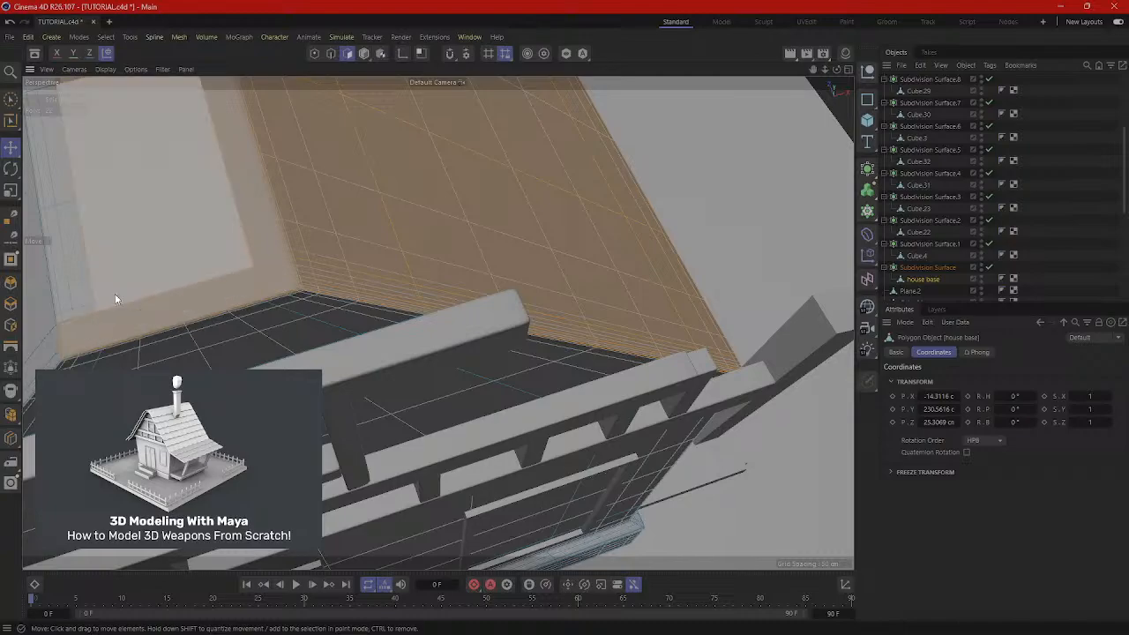
alt+middle_drag(114, 293, 424, 378)
alt+drag(435, 320, 433, 440)
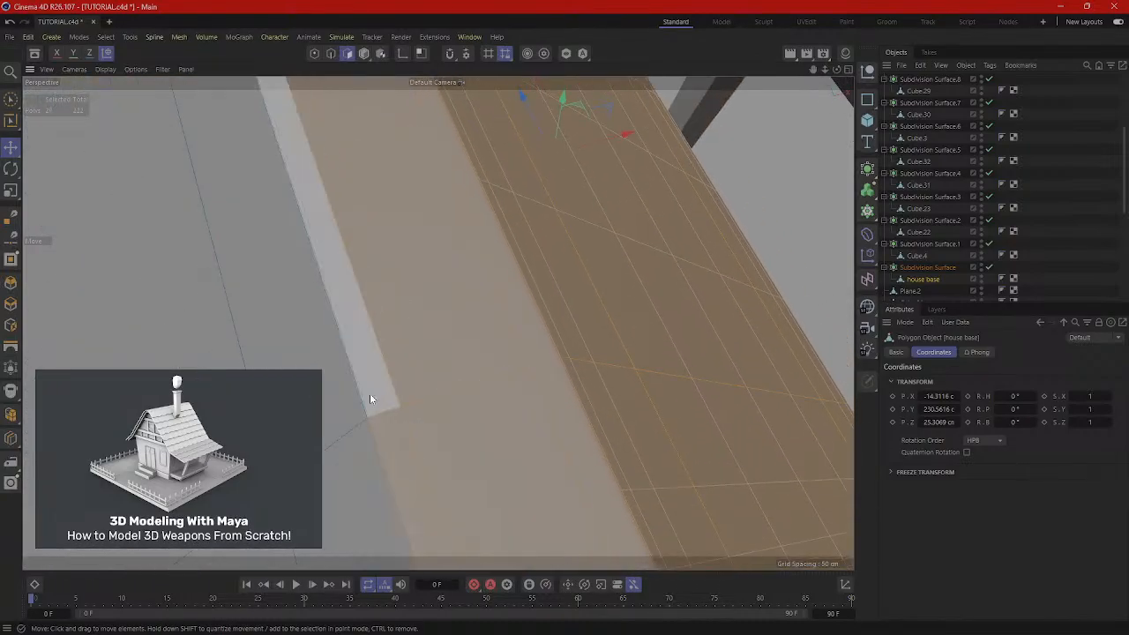
alt+drag(370, 399, 776, 87)
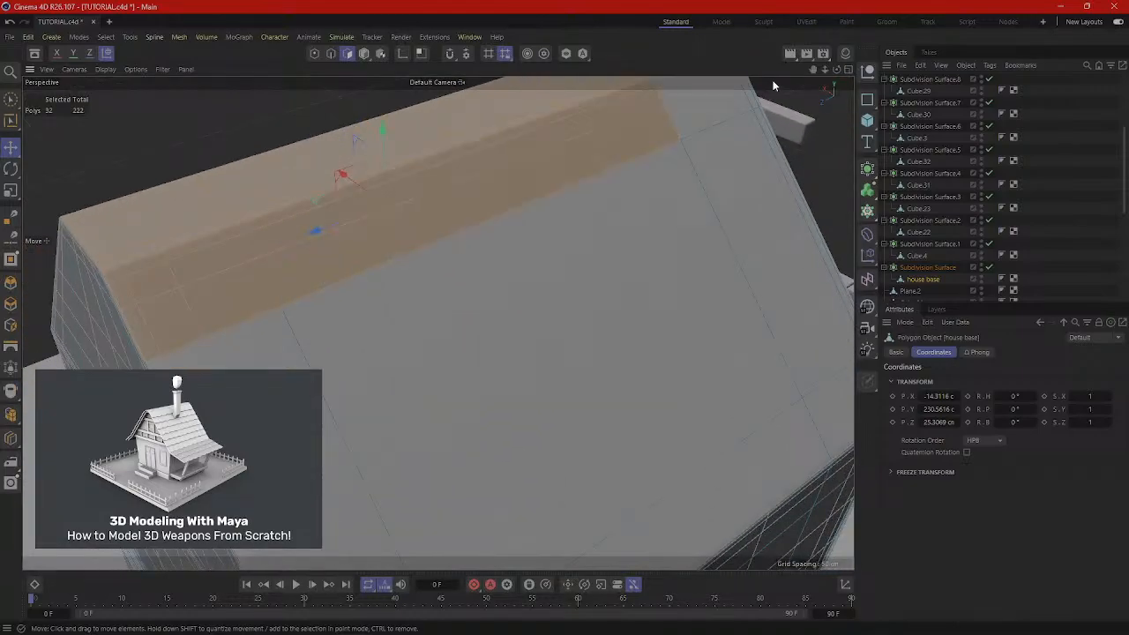
alt+drag(720, 120, 315, 310)
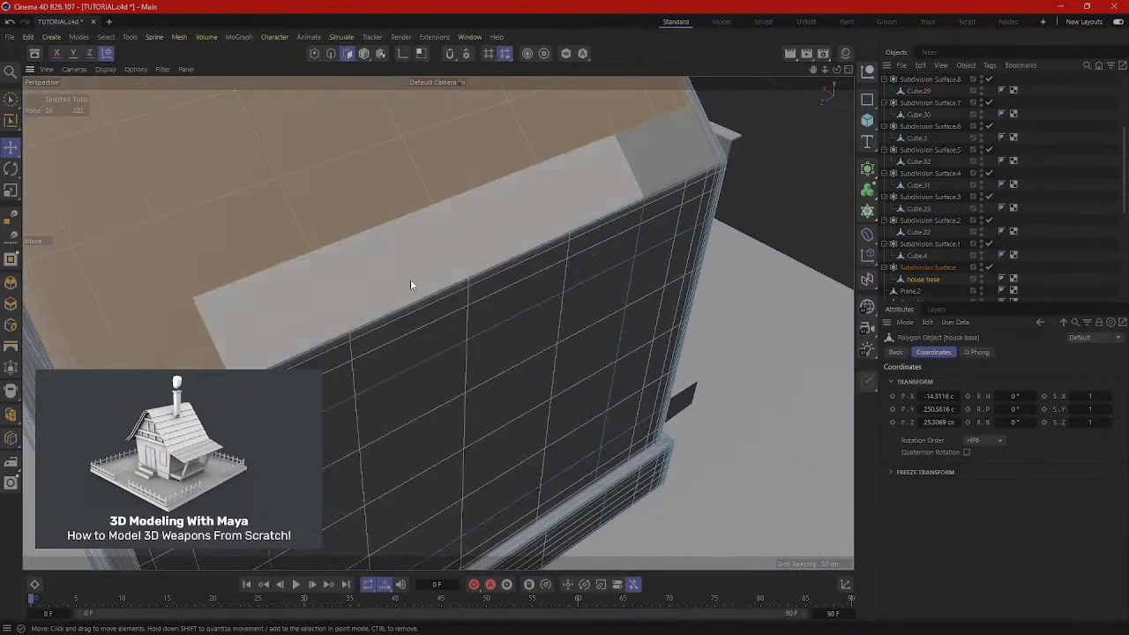
alt+drag(645, 188, 494, 313)
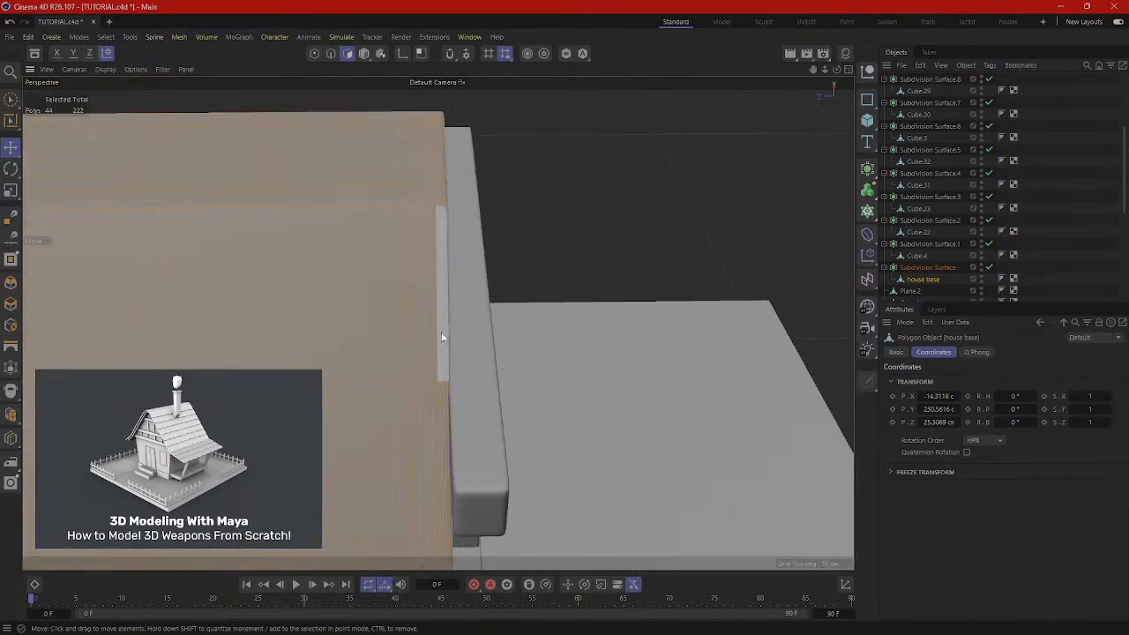
scroll(443, 332, down, 2)
scroll(445, 340, down, 2)
alt+drag(467, 344, 369, 411)
Extrude the selected roof polygons outward by 22.4 cm with the Extrude tool.
right_click(688, 165)
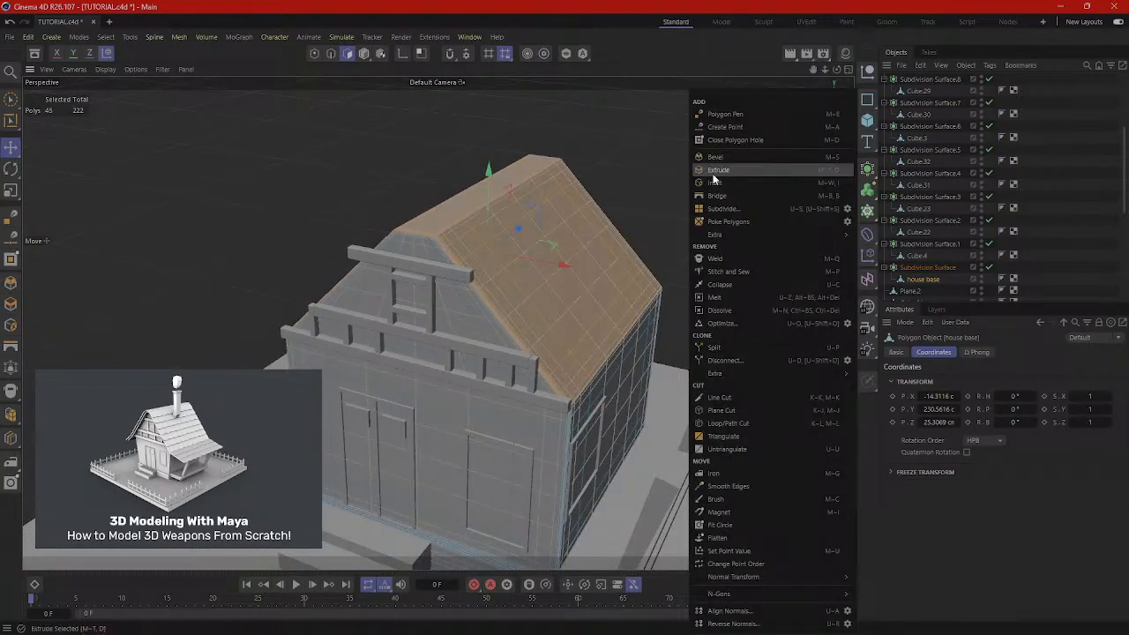
click(719, 171)
drag(728, 167, 788, 167)
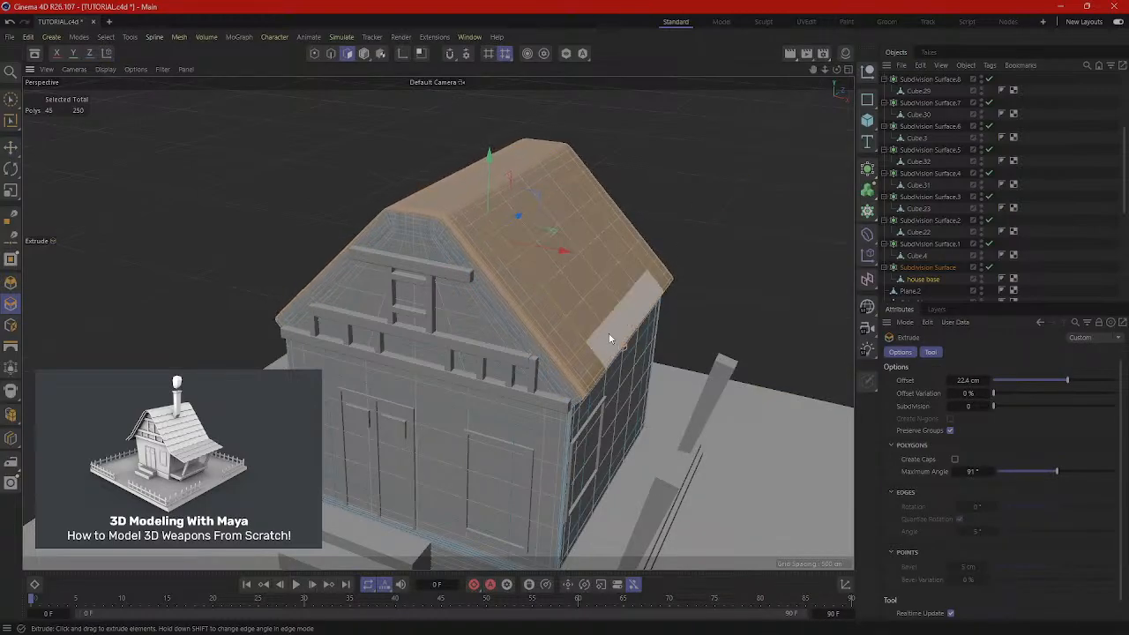
Replace the selection with the front-facing polygons along the left sloping edge of the front gable's roof border.
alt+drag(608, 335, 56, 313)
alt+drag(189, 369, 356, 307)
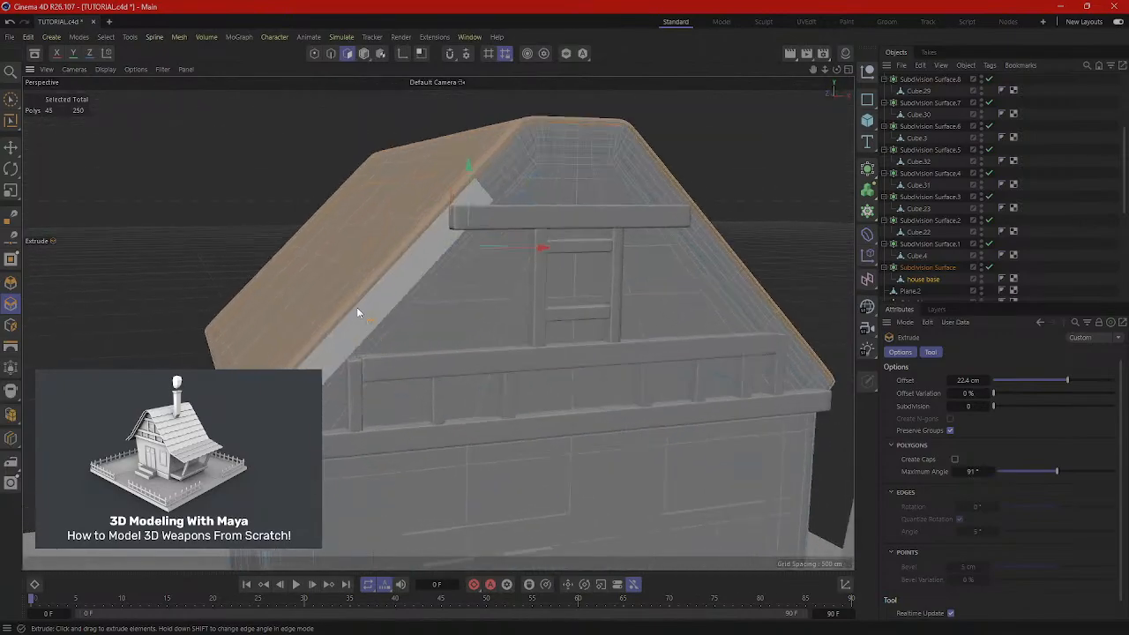
click(362, 326)
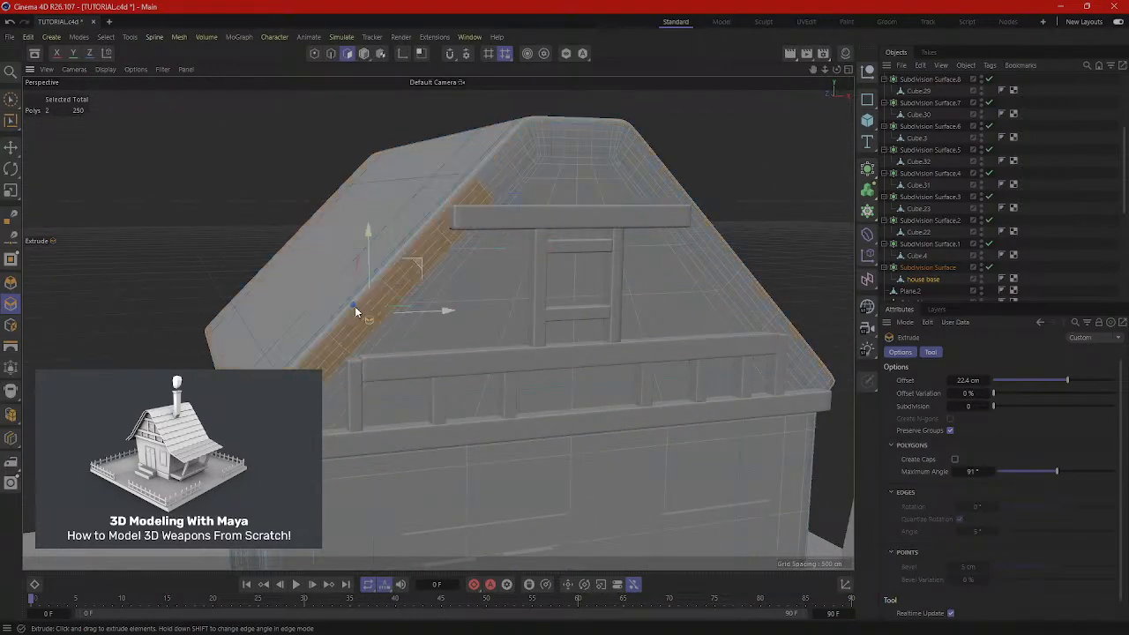
scroll(485, 166, up, 6)
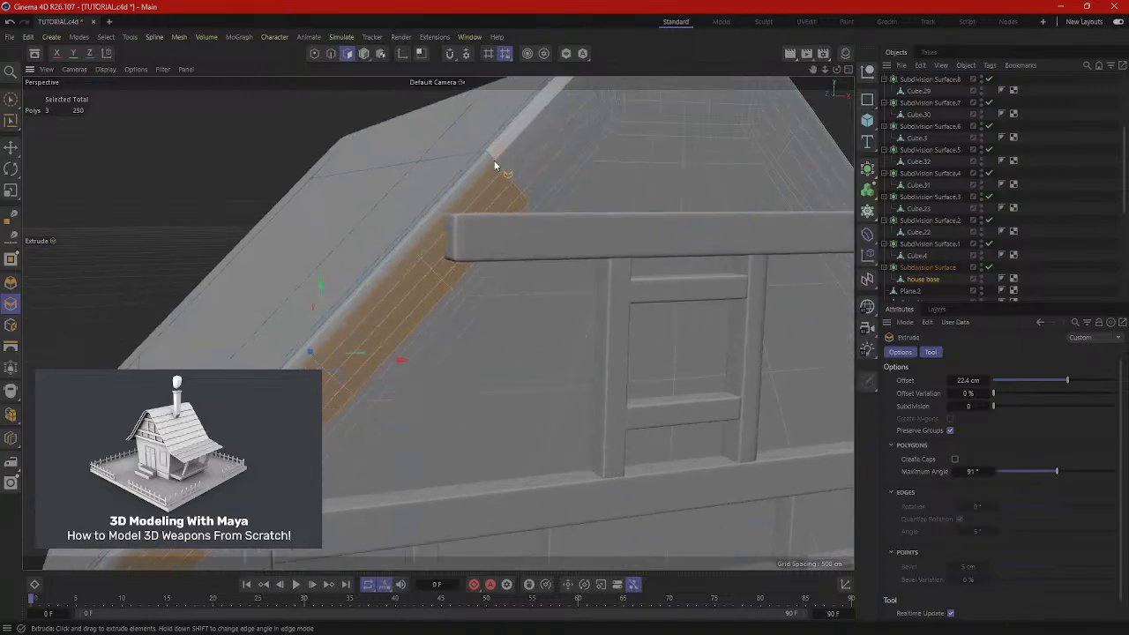
shift+click(467, 181)
scroll(323, 393, down, 3)
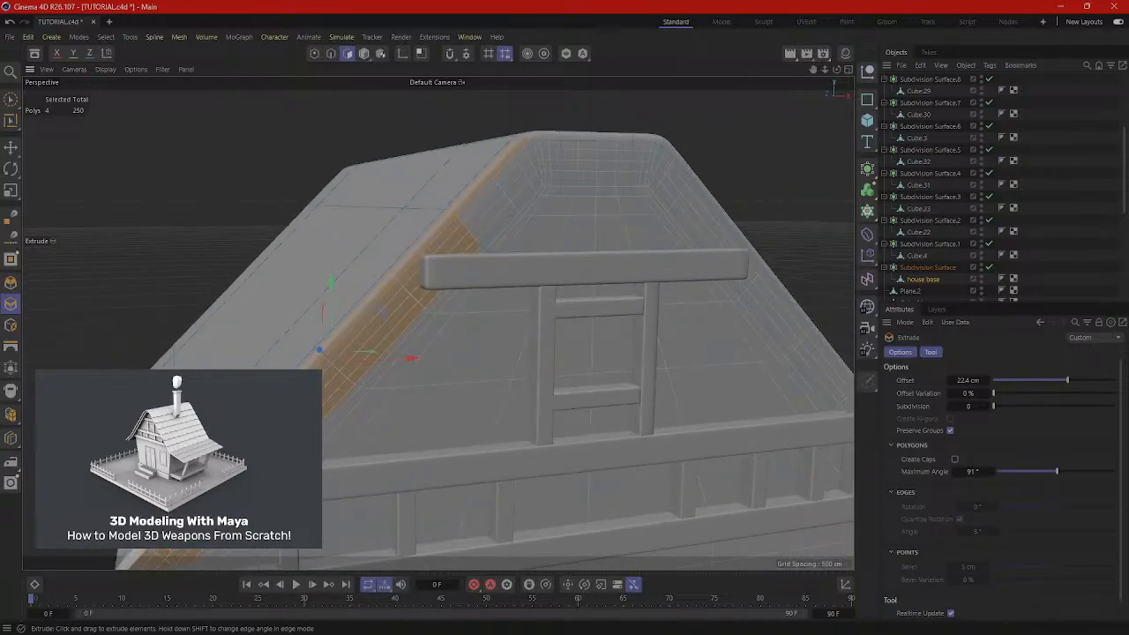
shift+click(198, 525)
alt+middle_drag(584, 177, 549, 240)
scroll(529, 251, up, 3)
shift+click(450, 244)
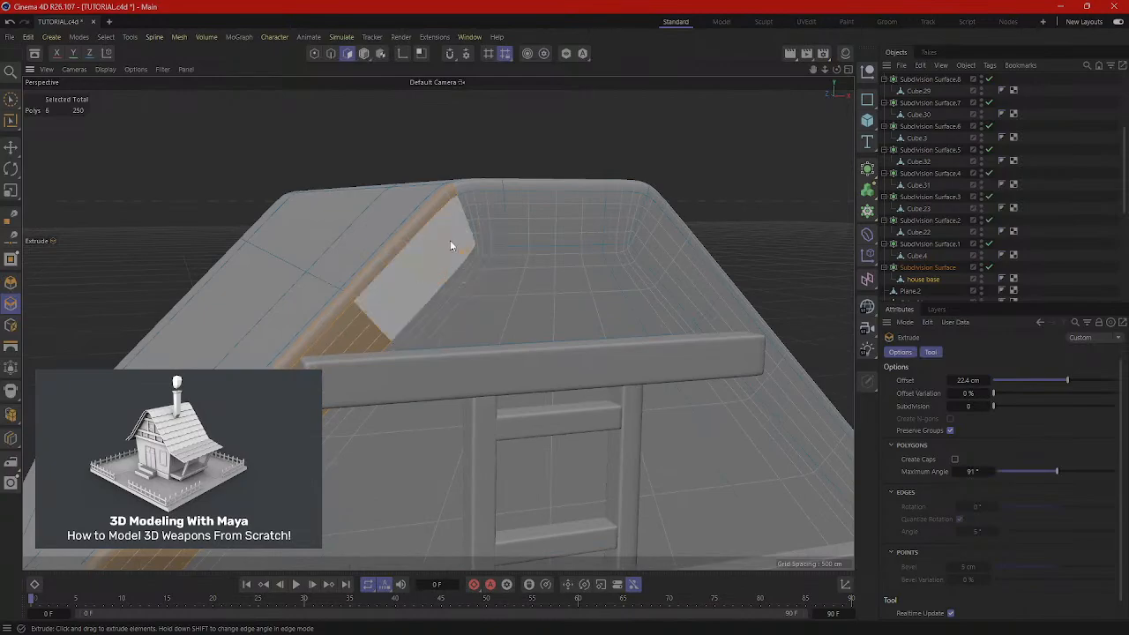
Add the front-facing polygons under the ridge and around its right corner to the gable border selection.
shift+click(482, 203)
shift+click(481, 189)
shift+click(533, 189)
shift+click(551, 207)
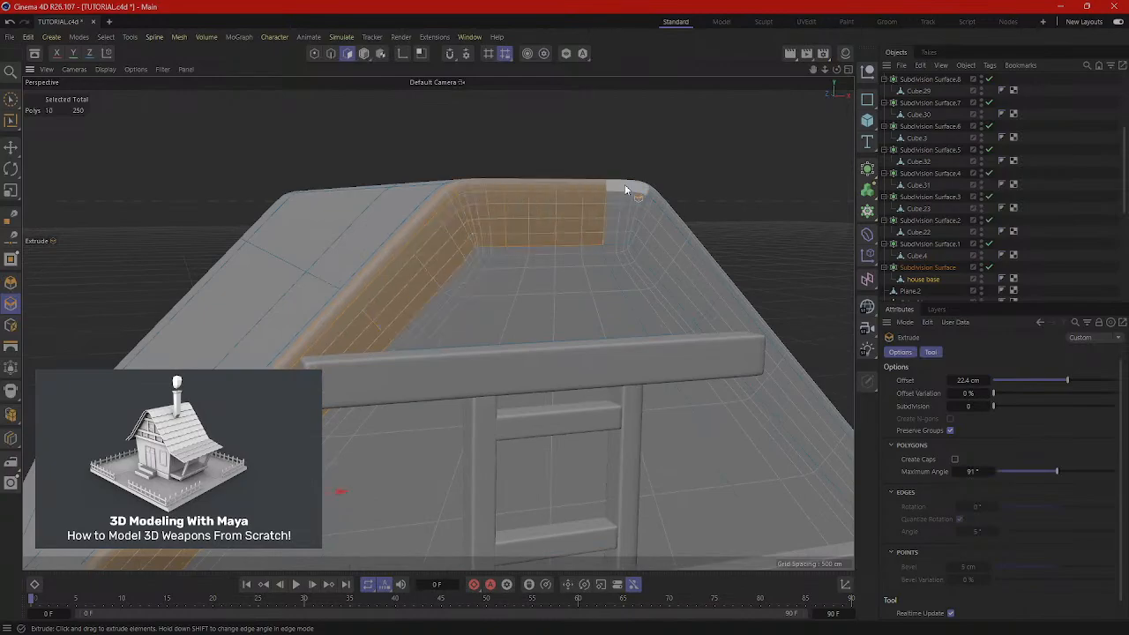
shift+click(653, 226)
alt+middle_drag(654, 225, 469, 168)
scroll(463, 163, up, 2)
shift+click(390, 151)
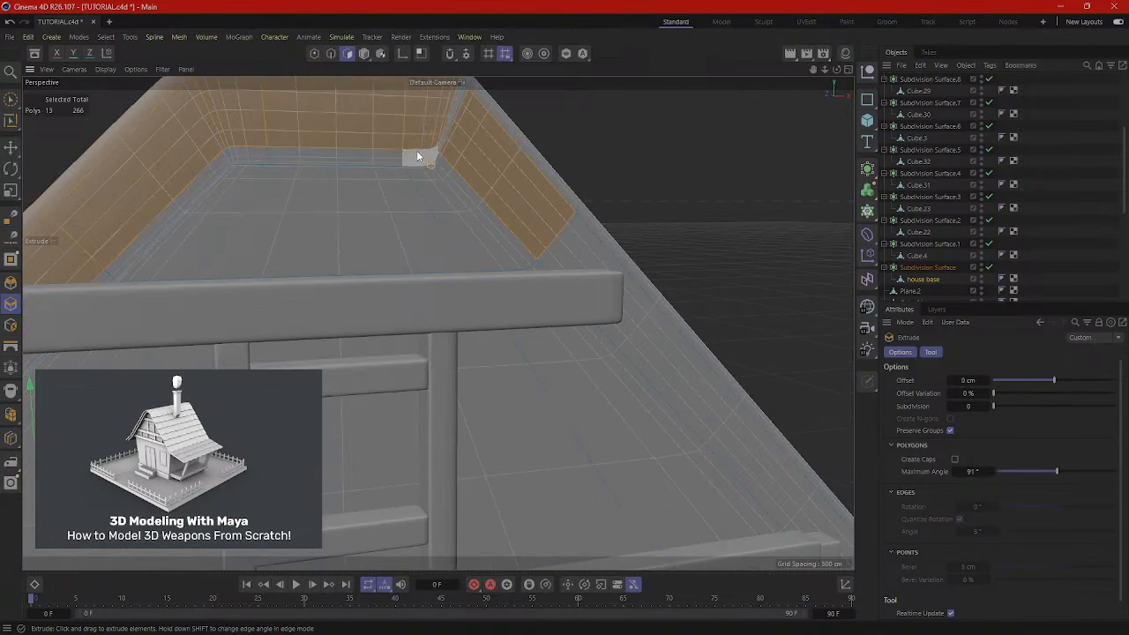
Add the thin inner strip polygons beneath the front ridge section to the gable border selection.
alt+drag(482, 123, 218, 286)
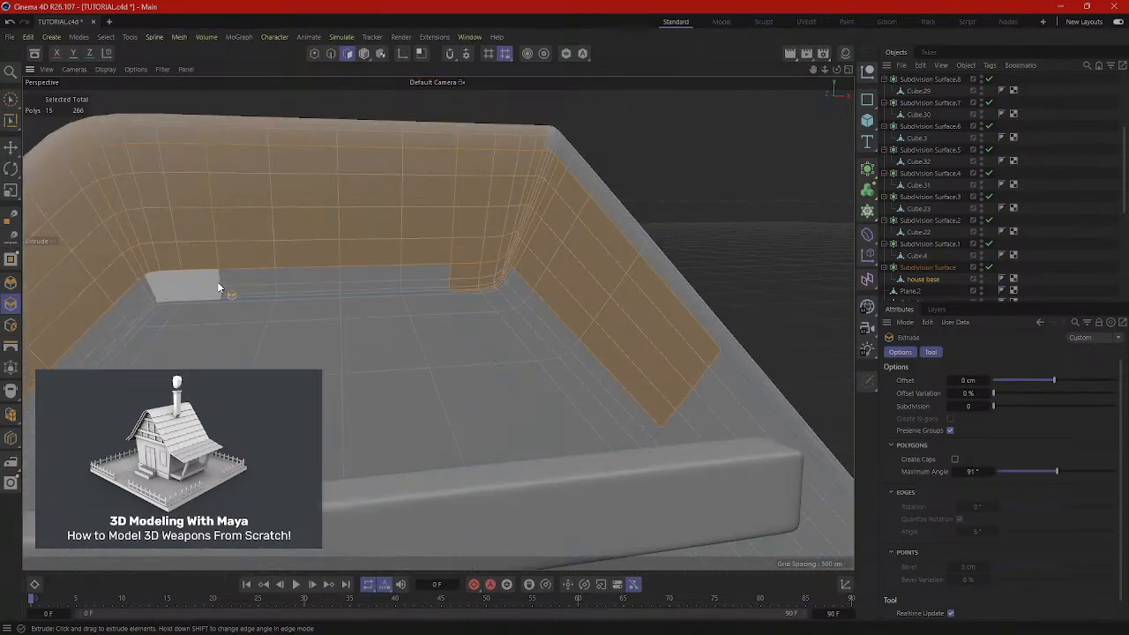
shift+click(162, 293)
shift+click(251, 279)
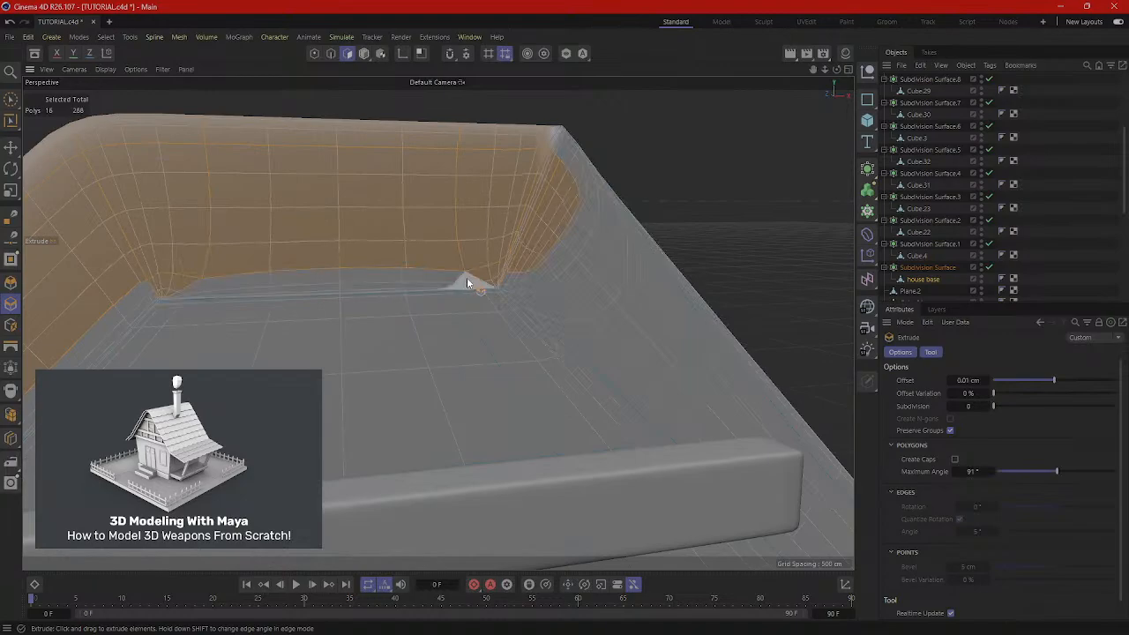
alt+drag(396, 280, 551, 304)
shift+click(299, 271)
shift+click(300, 267)
shift+click(313, 263)
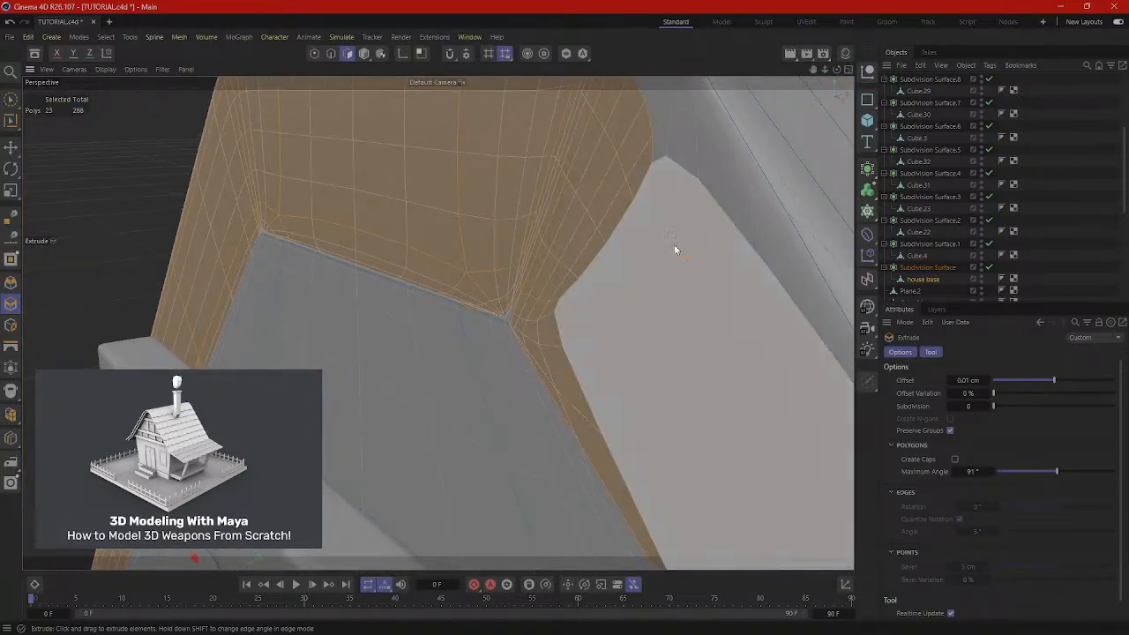
Try to add the right slope's front border polygons and the thin outer corner strips to the selection.
shift+click(675, 247)
alt+drag(713, 141, 771, 239)
shift+click(720, 187)
scroll(772, 245, down, 5)
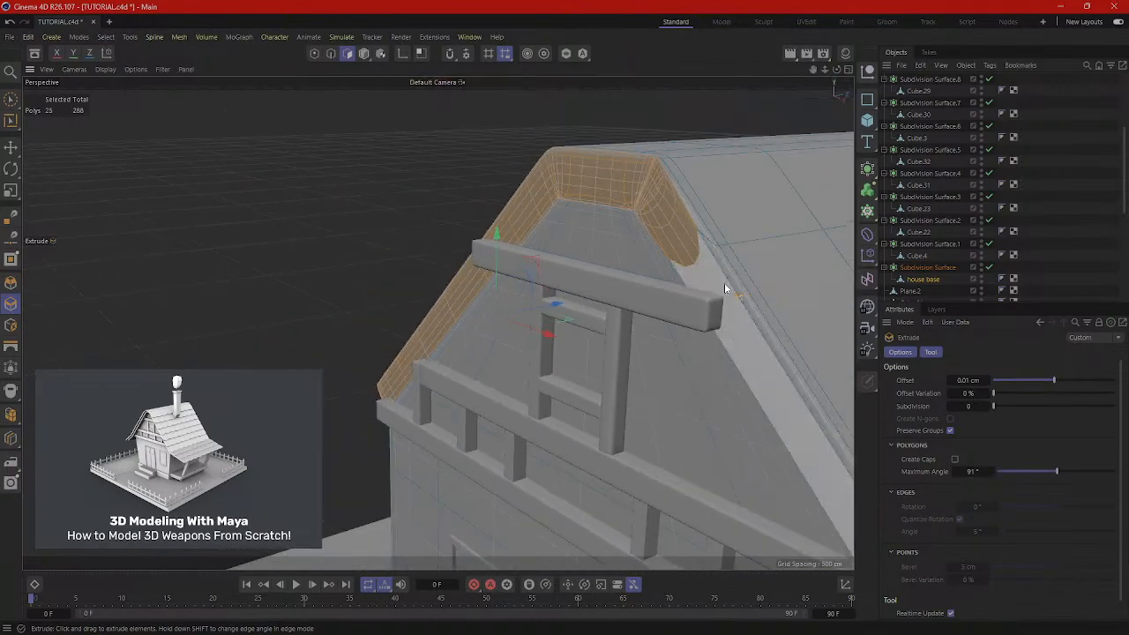
shift+click(725, 283)
alt+drag(725, 283, 589, 342)
scroll(662, 275, up, 3)
scroll(563, 340, up, 2)
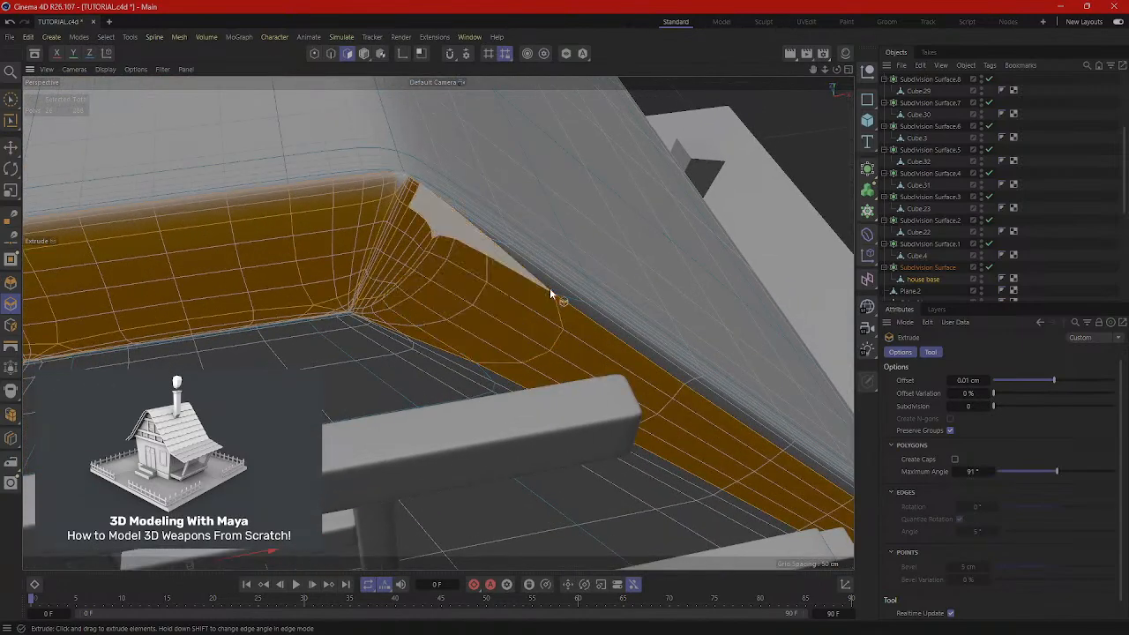
scroll(427, 194, up, 2)
shift+click(393, 180)
alt+drag(438, 221, 502, 267)
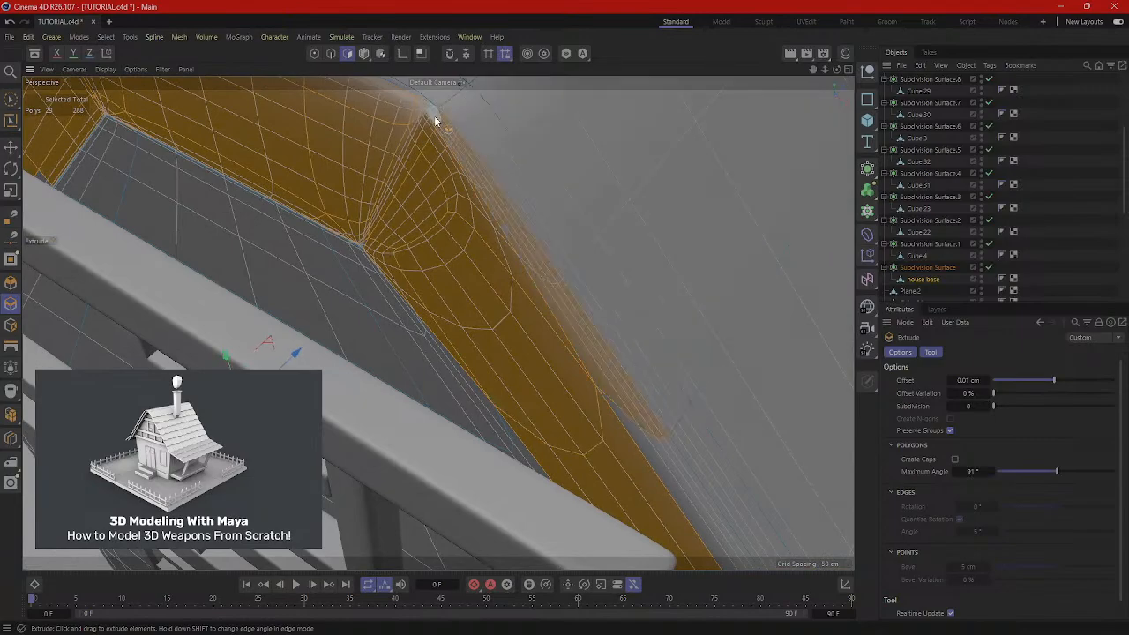
alt+drag(435, 121, 323, 354)
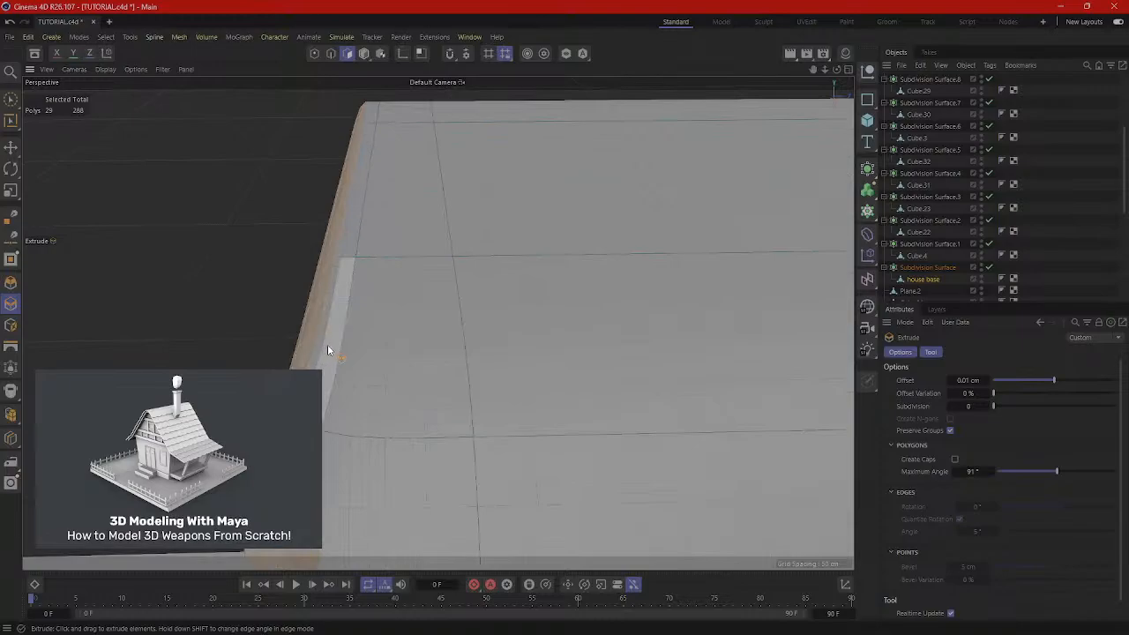
Undo the last additions to the gable border selection.
key(ctrl+z)
key(ctrl+z)
key(ctrl+z)
Deselect the thin outer strip polygons along the top of the front ridge section and its left corner.
alt+drag(377, 380, 409, 309)
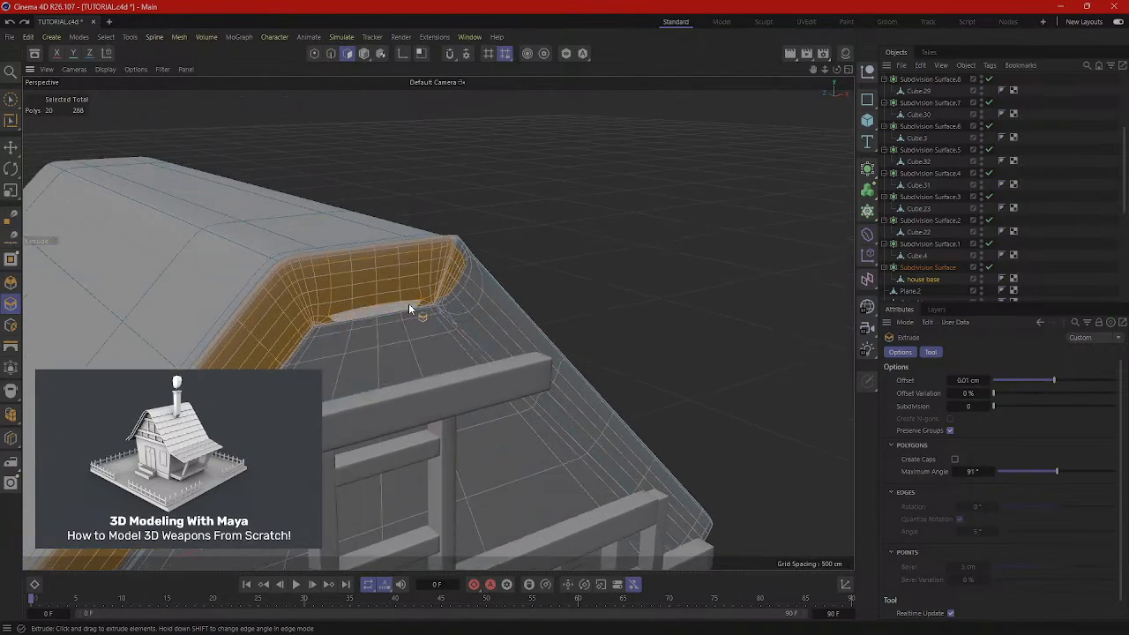
ctrl+click(448, 239)
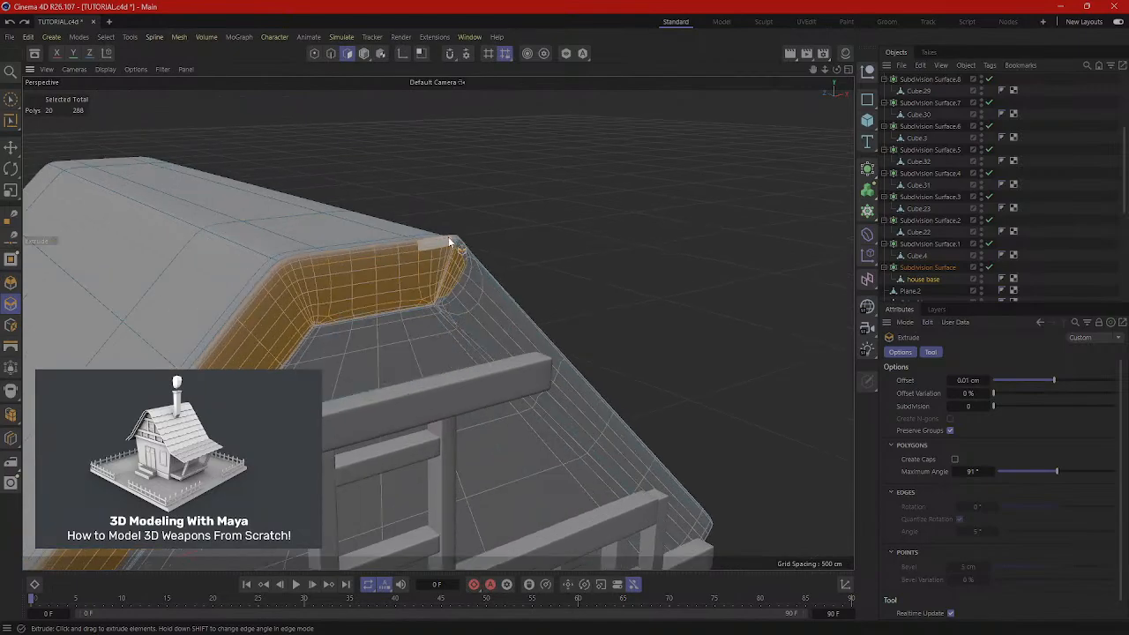
ctrl+click(402, 249)
ctrl+click(304, 255)
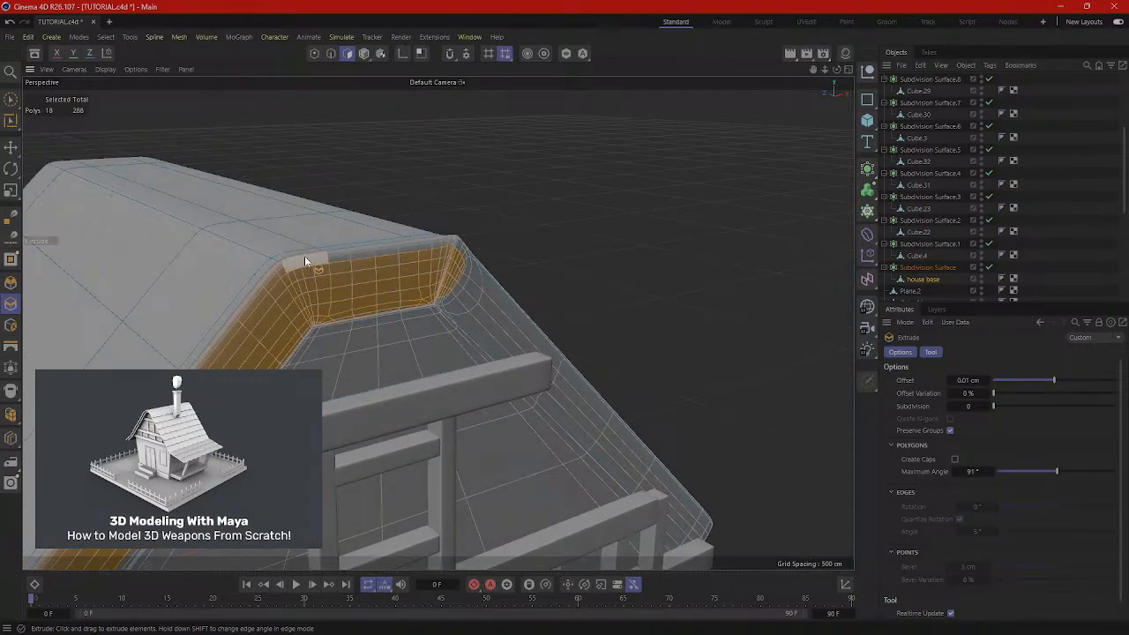
ctrl+click(274, 276)
Deselect the remaining thin outer strips along the left slope, keeping only the broad front-facing border polygons selected.
click(401, 282)
mouse_move(401, 282)
alt+mouse_down()
mouse_move(419, 284)
mouse_move(410, 269)
alt+mouse_up()
ctrl+click(372, 231)
alt+middle_drag(422, 226, 508, 163)
alt+middle_drag(378, 353, 527, 178)
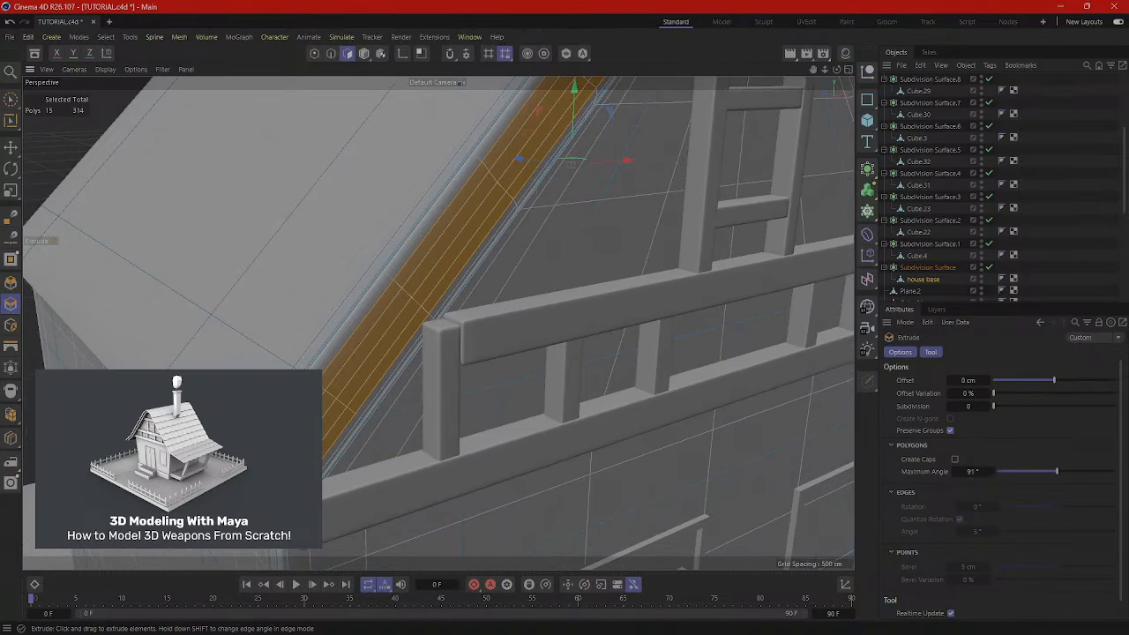
ctrl+click(531, 201)
Add the broad front-facing polygons down the right slope of the gable border to the selection.
alt+middle_drag(544, 238, 429, 327)
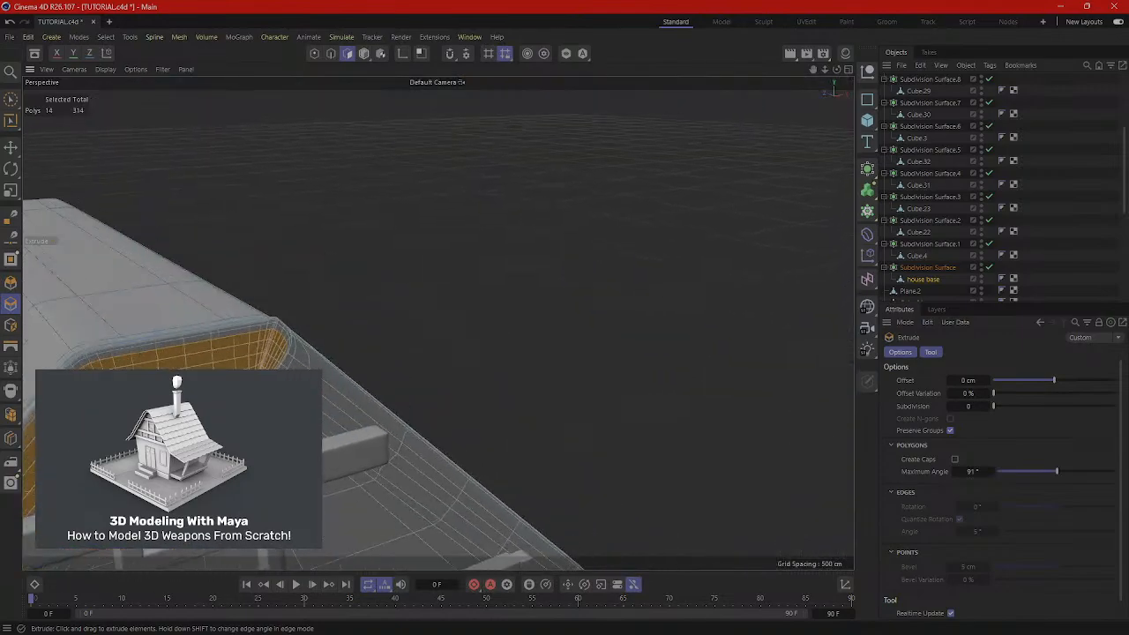
scroll(310, 393, up, 3)
shift+click(313, 361)
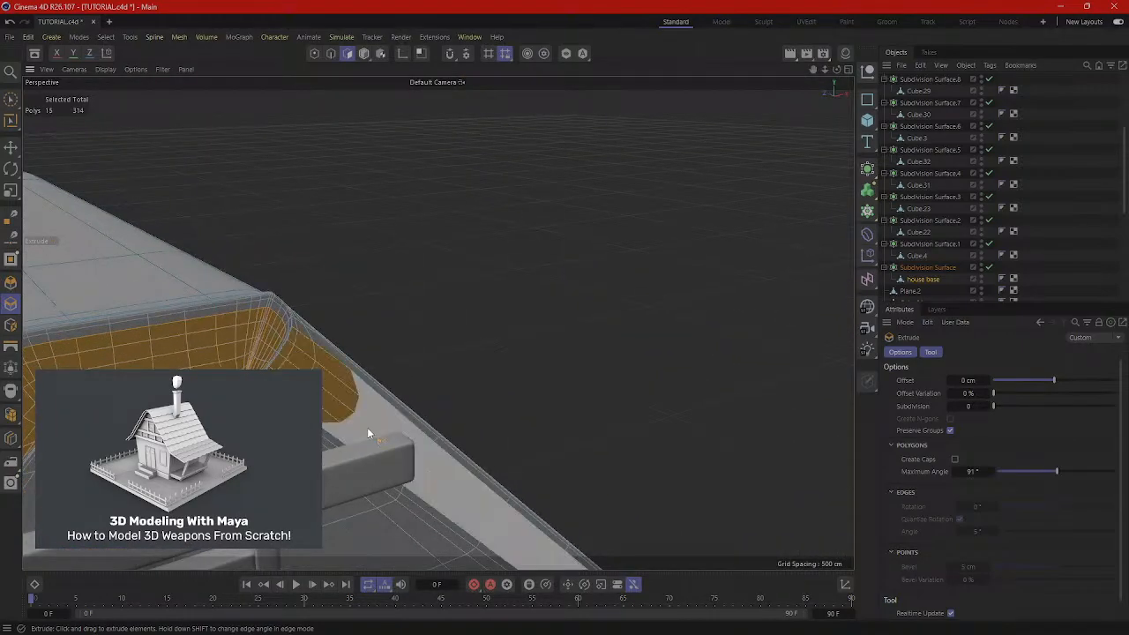
shift+click(368, 431)
alt+middle_drag(533, 454, 463, 353)
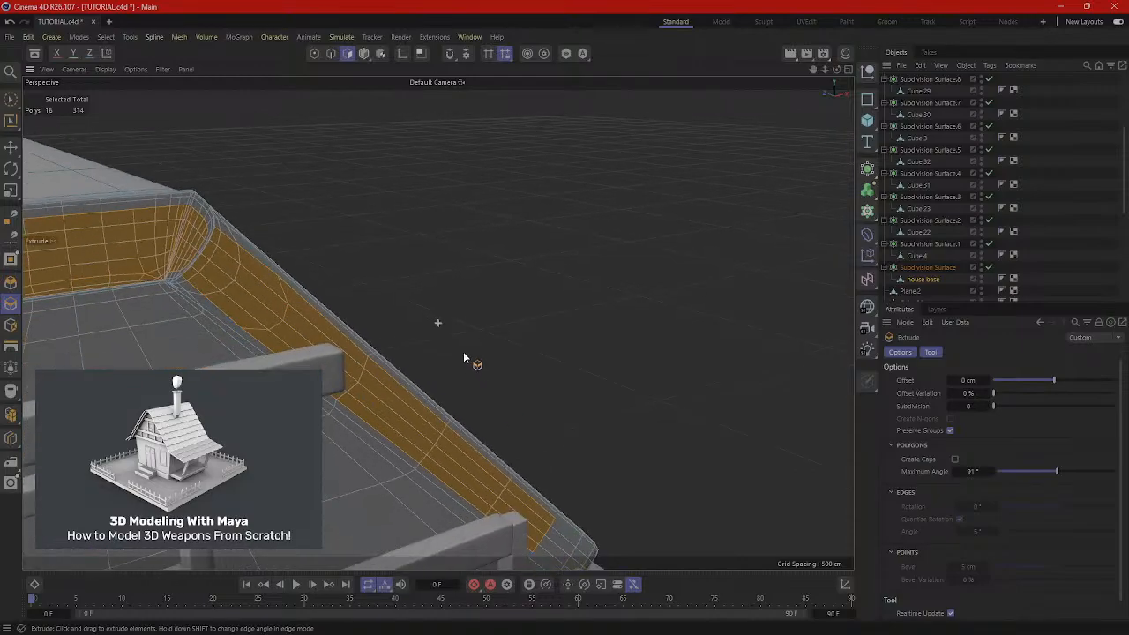
Add the small right corner polygons and the lowest right eave polygon to complete the front gable border selection.
shift+click(201, 252)
shift+click(178, 281)
scroll(191, 284, down, 1)
shift+click(192, 286)
scroll(264, 329, down, 4)
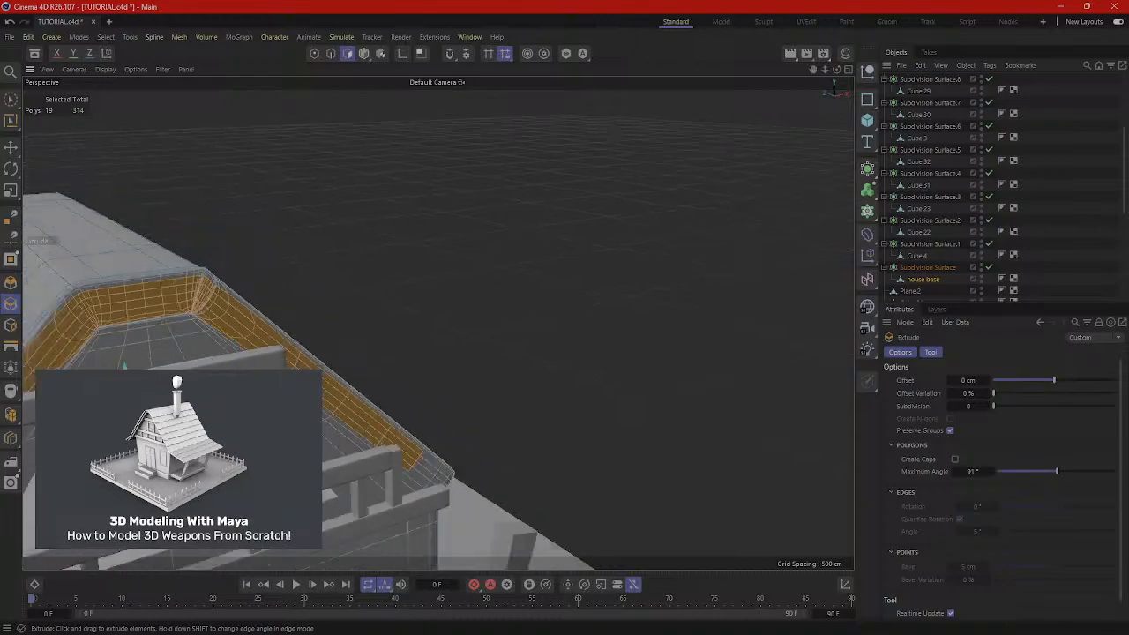
scroll(264, 330, down, 1)
alt+drag(265, 330, 255, 238)
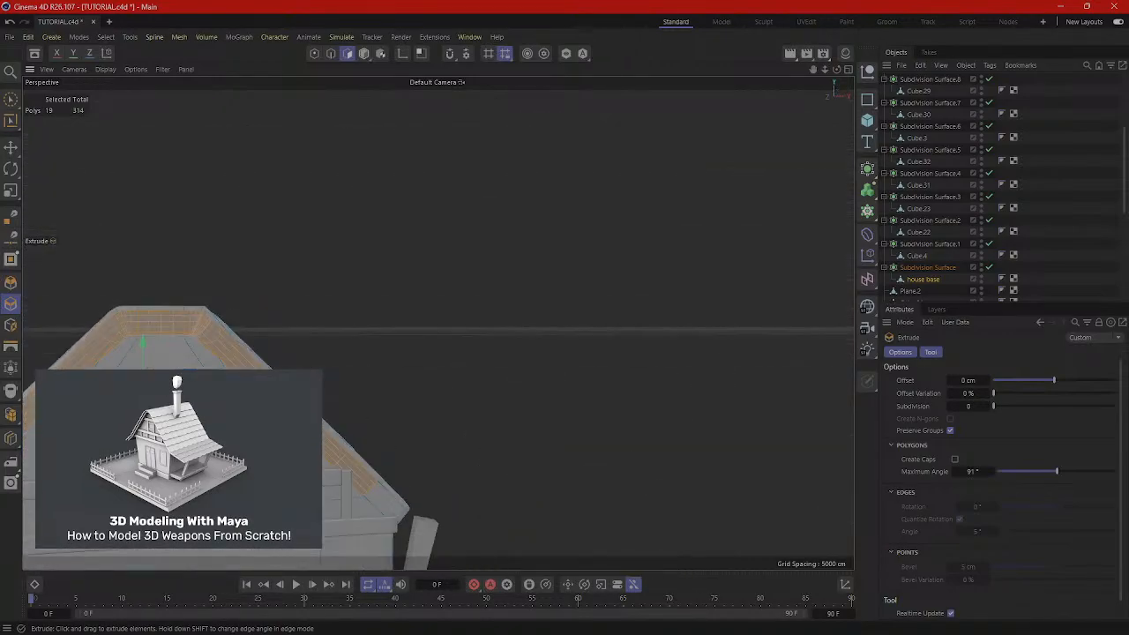
scroll(358, 514, up, 2)
shift+click(393, 494)
Extrude the selected front gable border polygons by 17.4 cm to make the roof overhang.
alt+drag(421, 465, 423, 512)
alt+drag(300, 357, 511, 335)
right_click(512, 335)
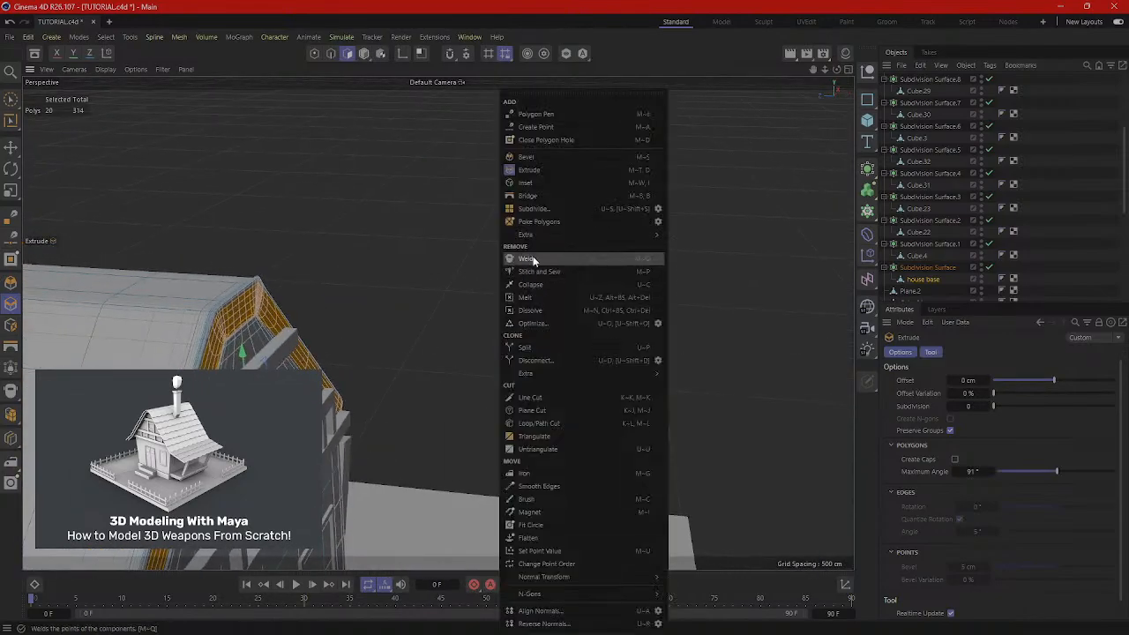
click(546, 177)
drag(547, 179, 599, 179)
alt+drag(481, 238, 253, 233)
scroll(430, 209, up, 3)
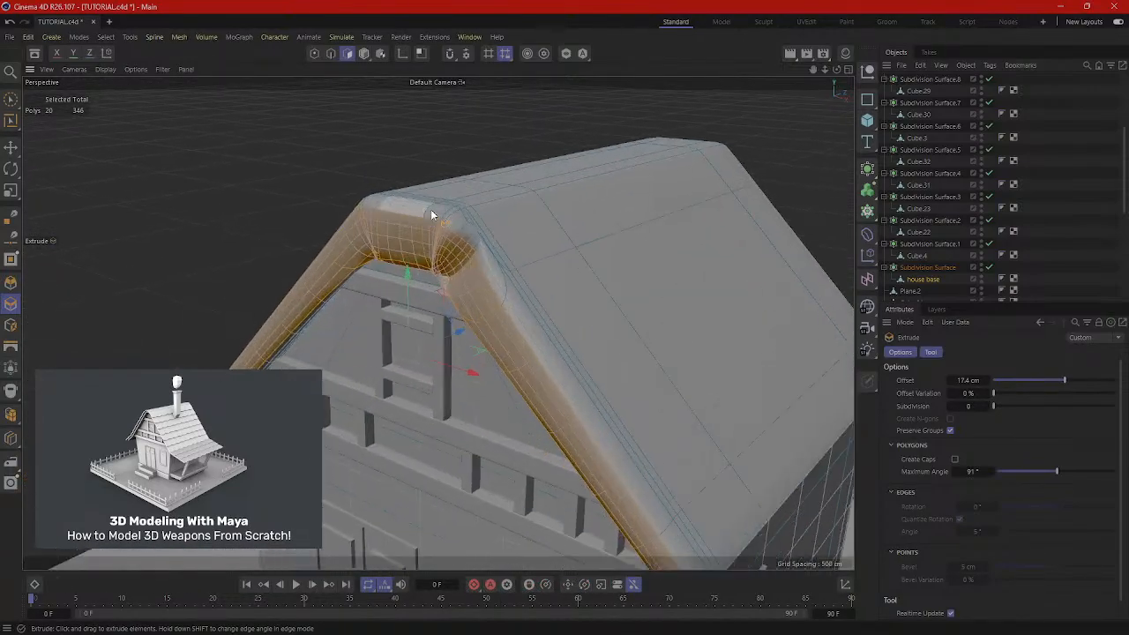
Undo the front gable overhang extrusion, its border selection and the earlier roof thickening on the house base.
alt+drag(430, 208, 517, 268)
ctrl+click(518, 277)
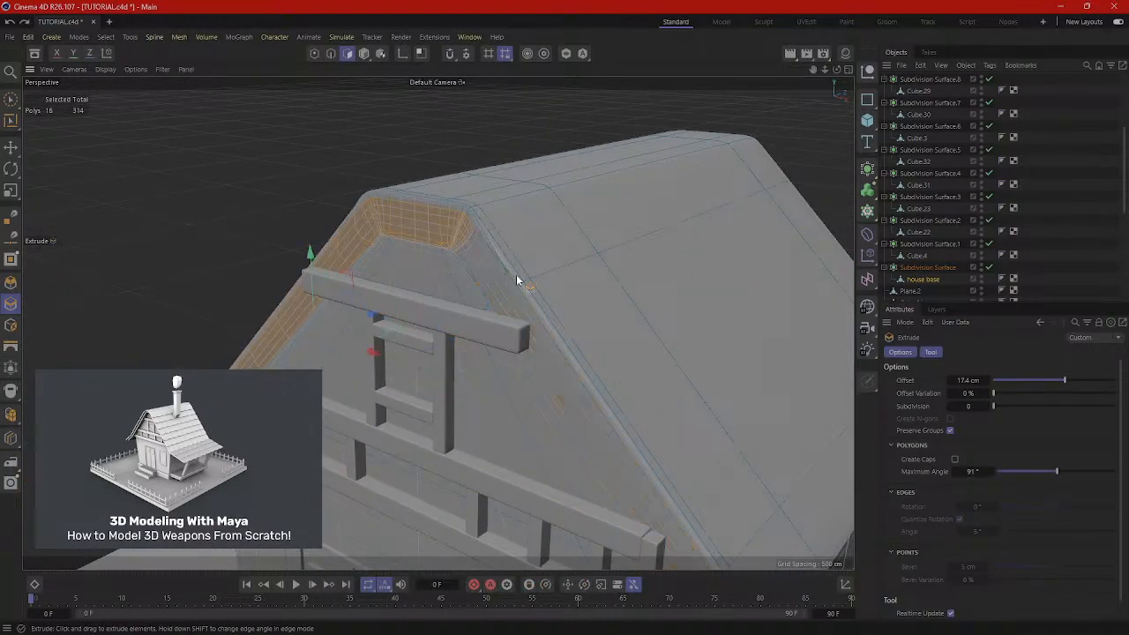
key(ctrl+z)
key(ctrl+z)
key(ctrl+z)
key(ctrl+z)
key(ctrl+z)
key(ctrl+z)
key(ctrl+z)
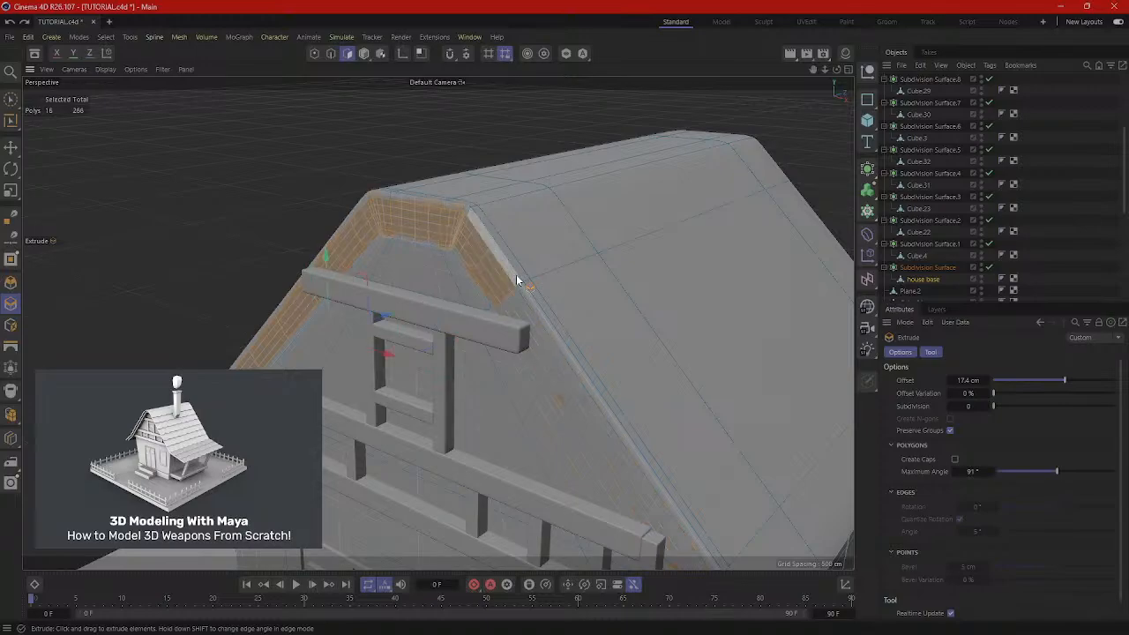
key(ctrl+z)
key(ctrl+z)
key(ctrl+z)
key(ctrl+z)
key(ctrl+z)
key(ctrl+z)
key(ctrl+z)
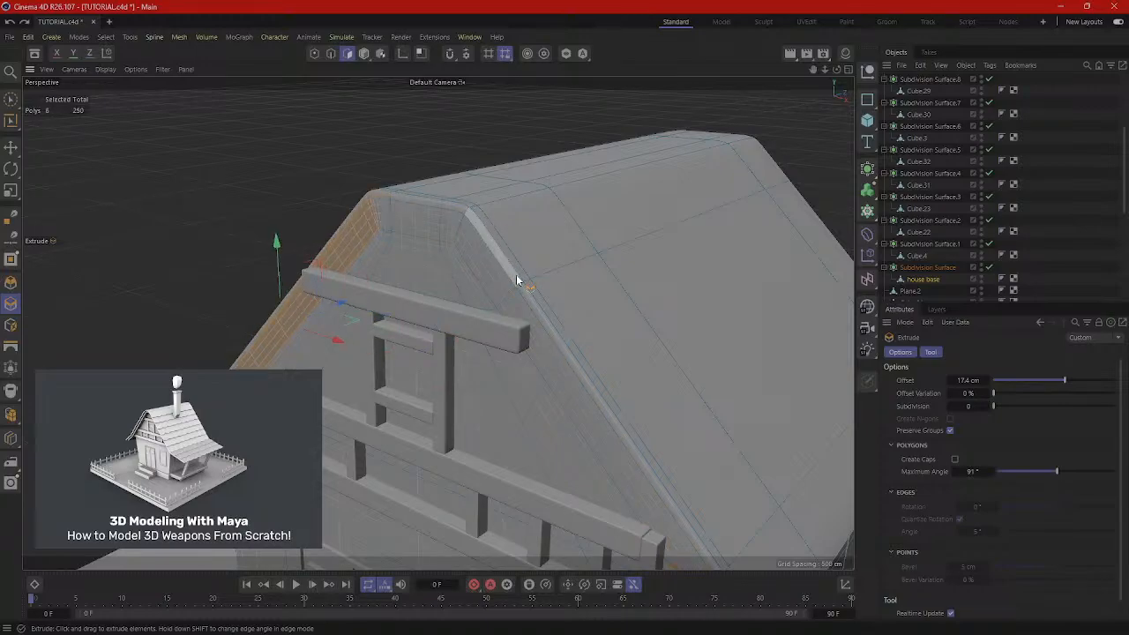
key(ctrl+z)
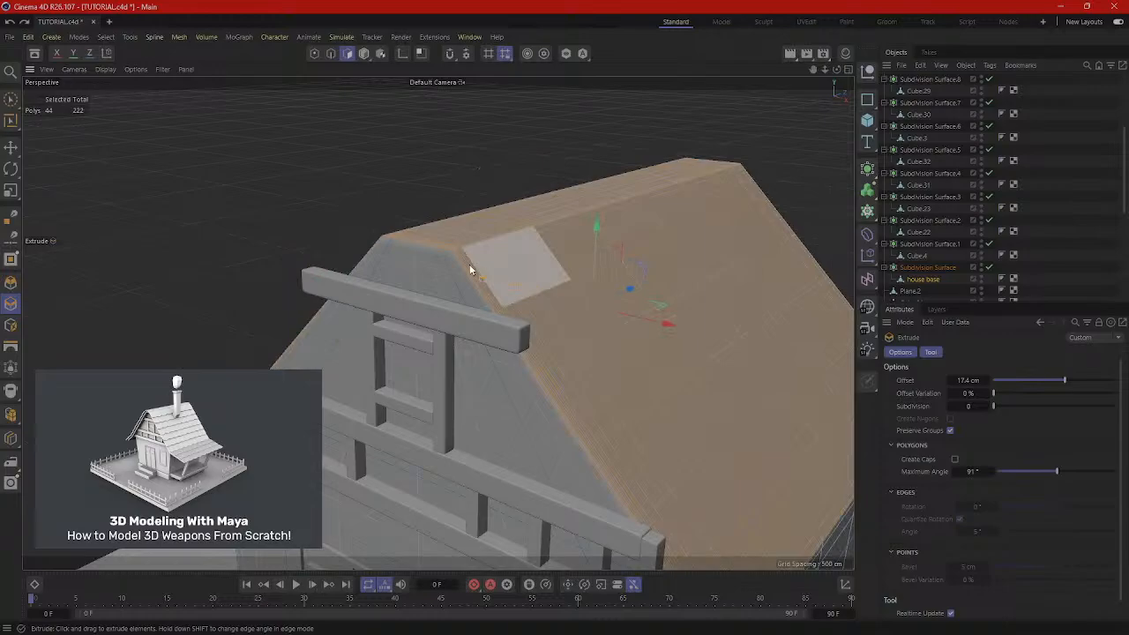
Add a plane, raise it above the house and rotate it about 45° to match the right roof slope seen from the front.
click(238, 204)
alt+drag(238, 203, 521, 234)
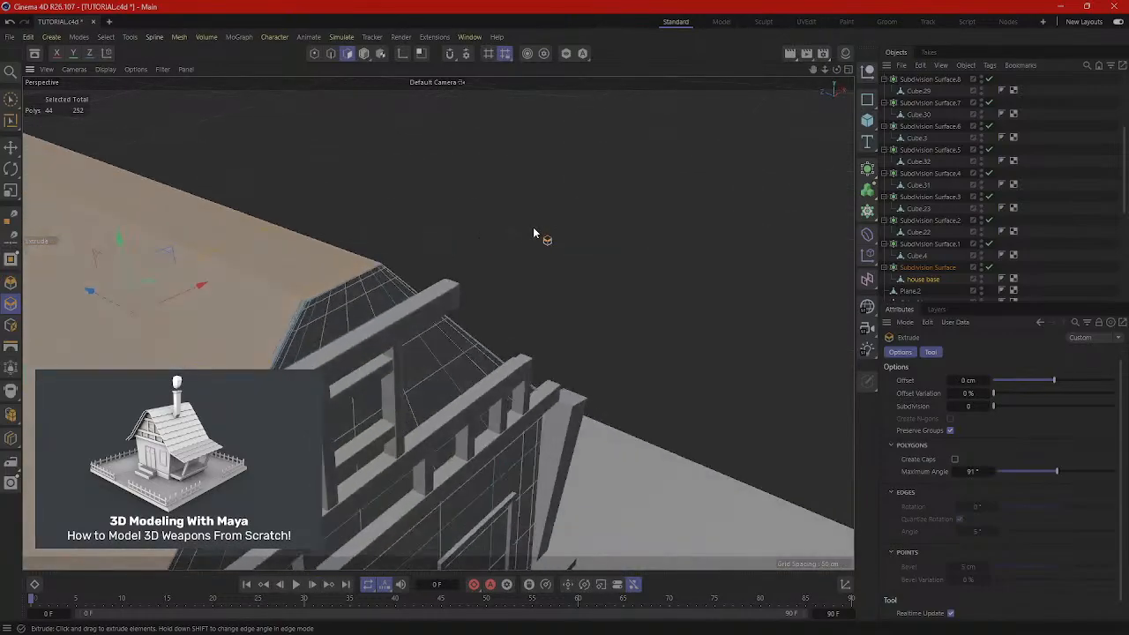
click(609, 185)
alt+drag(609, 186, 894, 157)
alt+drag(580, 317, 533, 414)
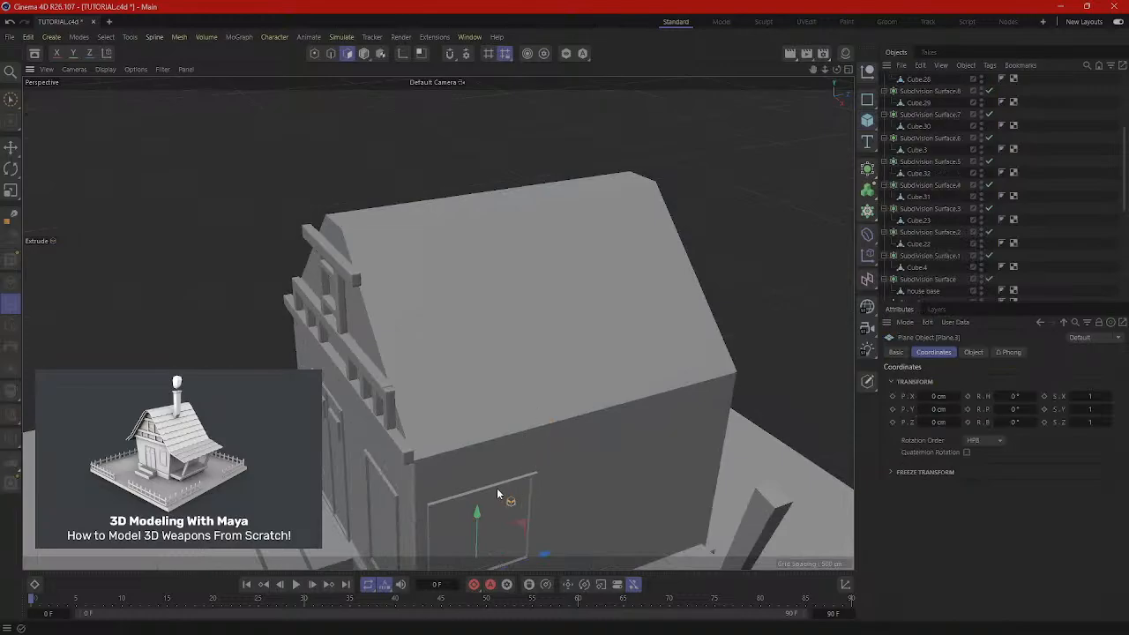
key(e)
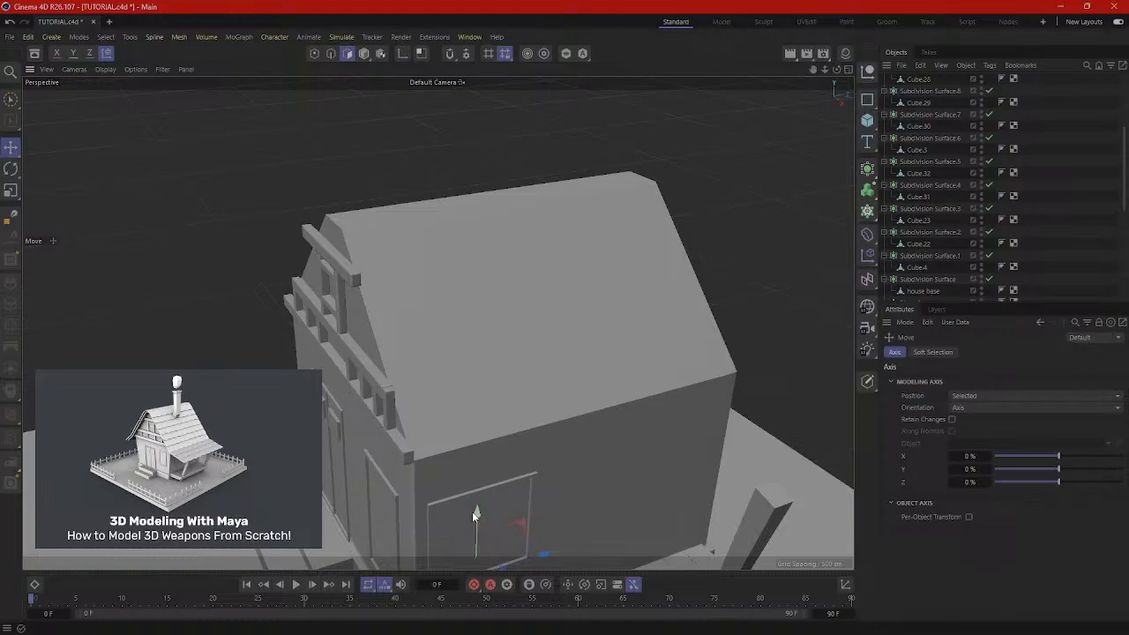
drag(478, 511, 608, 205)
key(r)
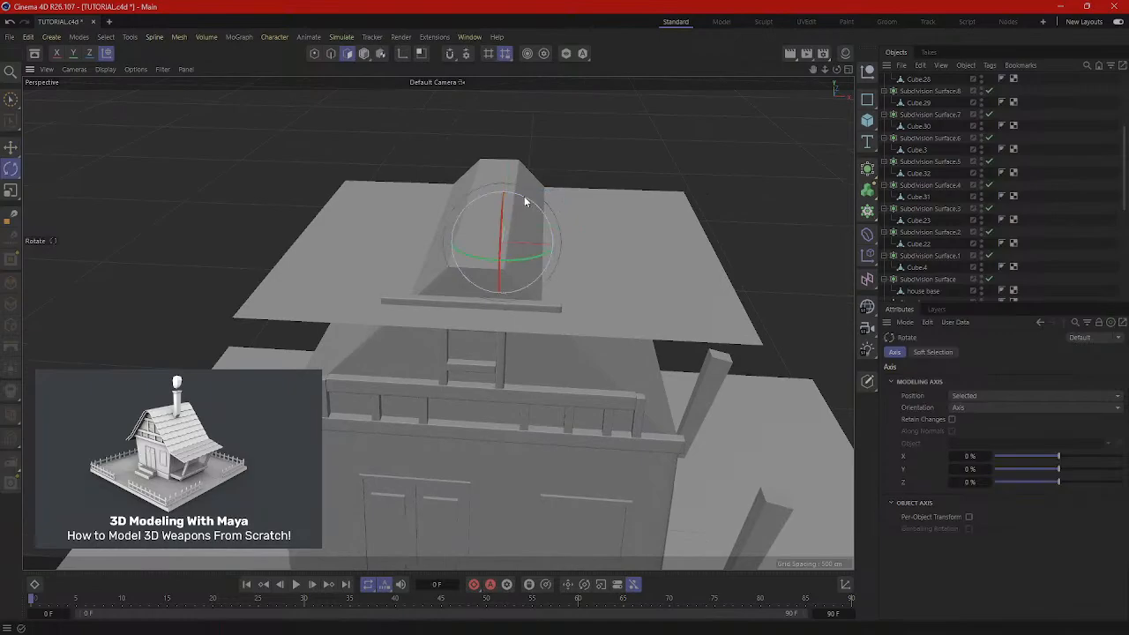
drag(524, 201, 695, 262)
Fine-tune the tilted plane's position and rotation so it rests on the right roof slope, discarding the trial scale.
key(e)
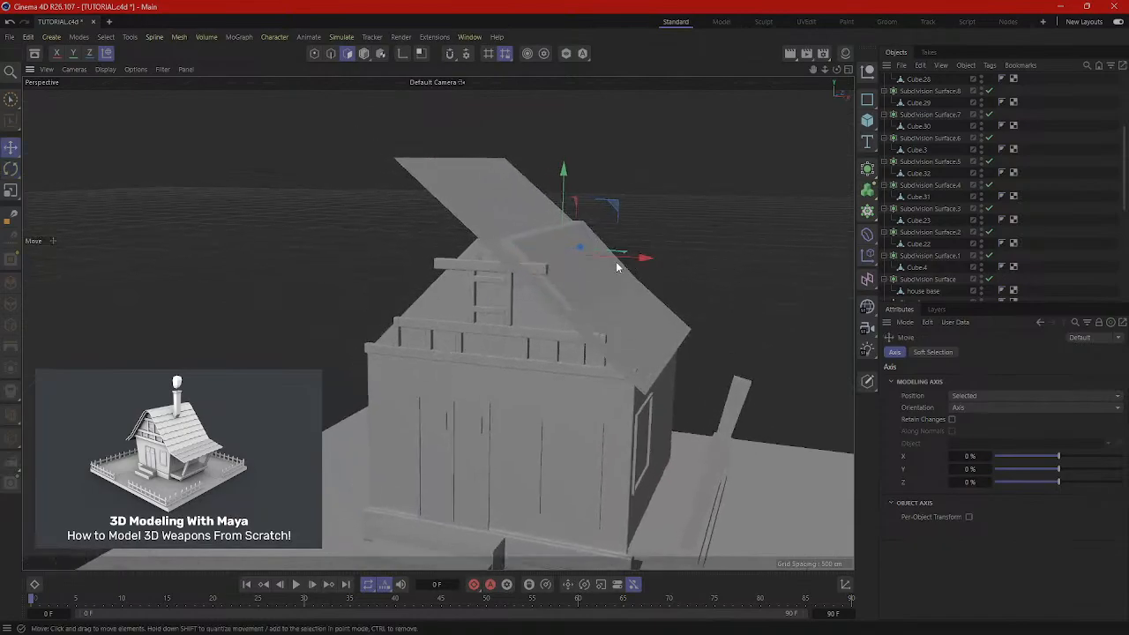
scroll(617, 259, up, 2)
scroll(640, 259, up, 1)
alt+drag(640, 253, 557, 262)
key(r)
key(e)
alt+drag(557, 263, 465, 269)
key(r)
key(t)
key(ctrl+z)
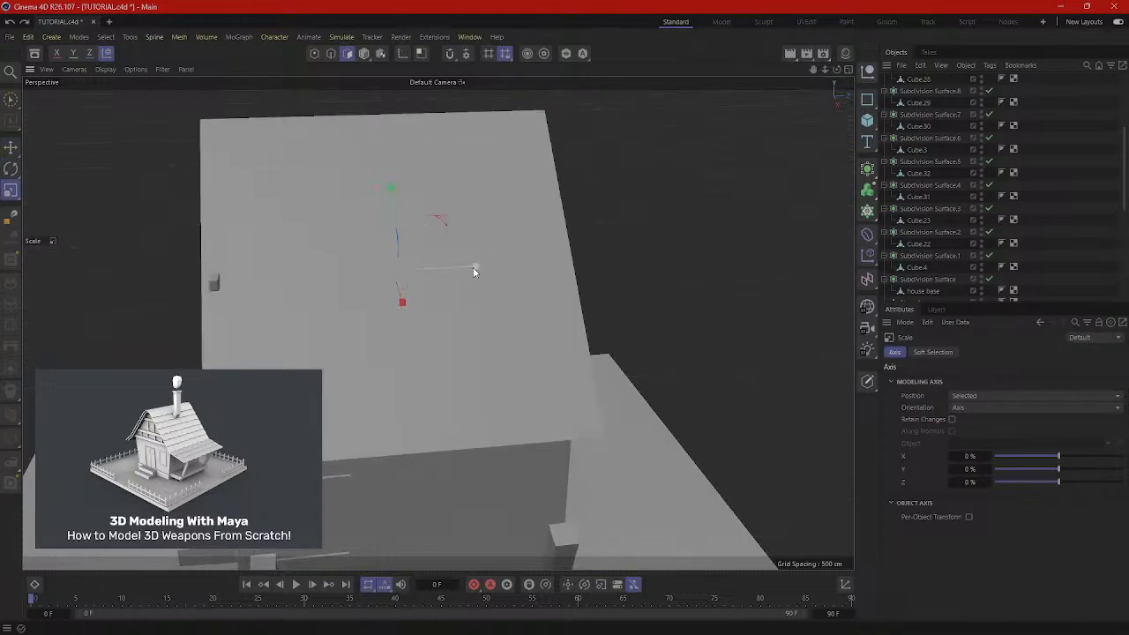
Make the roof plane editable and scale all its polygons along the house's length.
key(c)
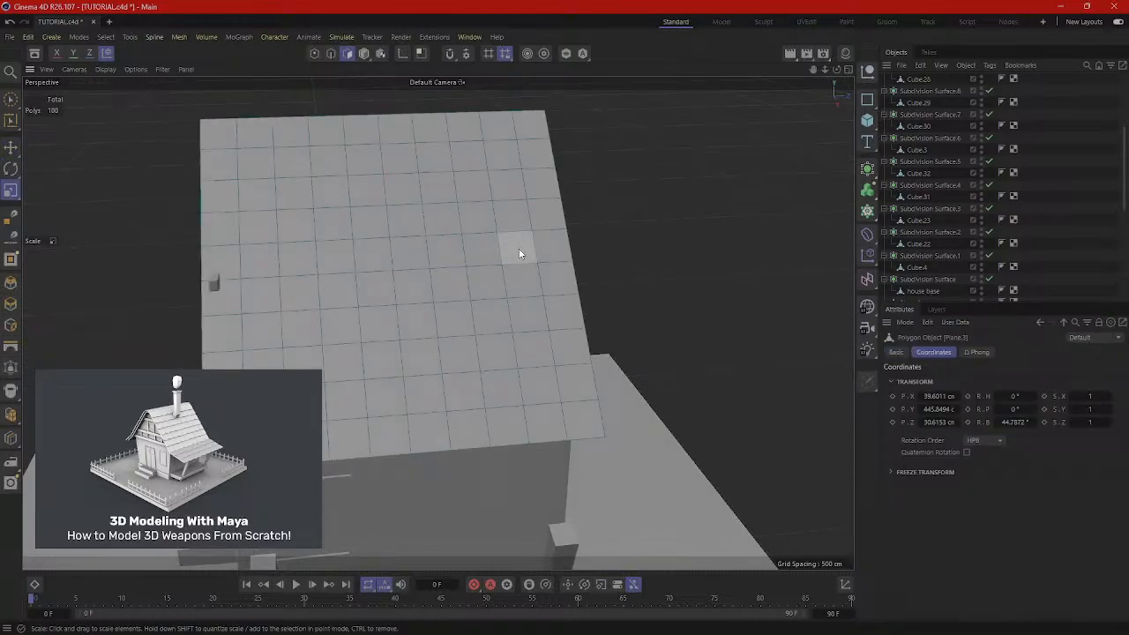
key(ctrl+a)
drag(476, 266, 555, 234)
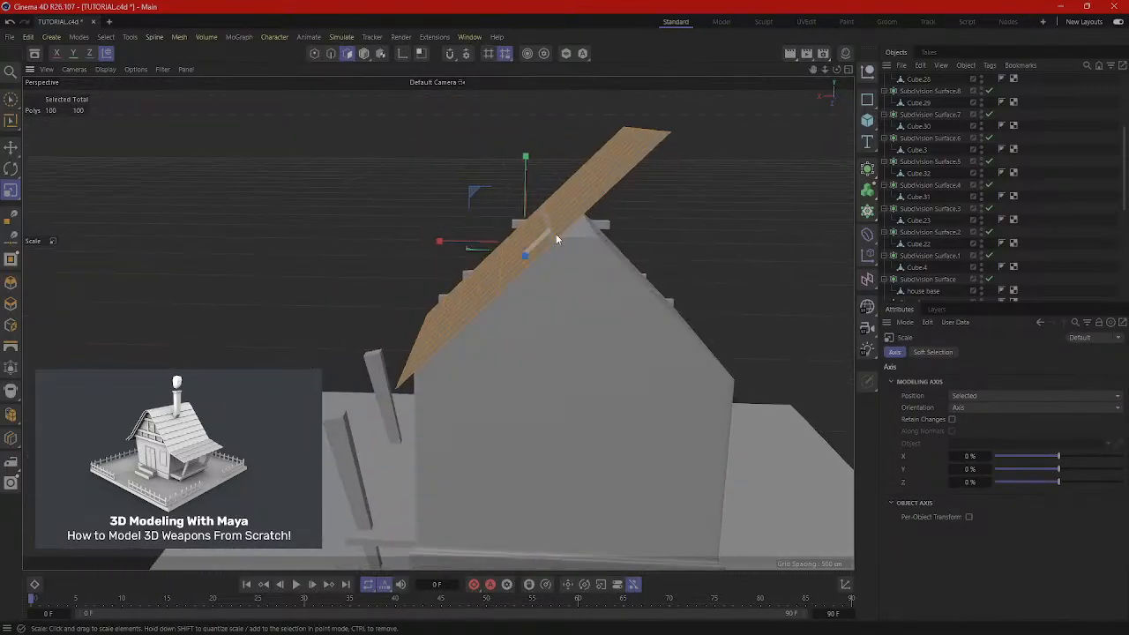
Select the plane's upper three rows of polygons that project beyond the roof ridge.
scroll(559, 233, up, 5)
alt+drag(624, 203, 551, 253)
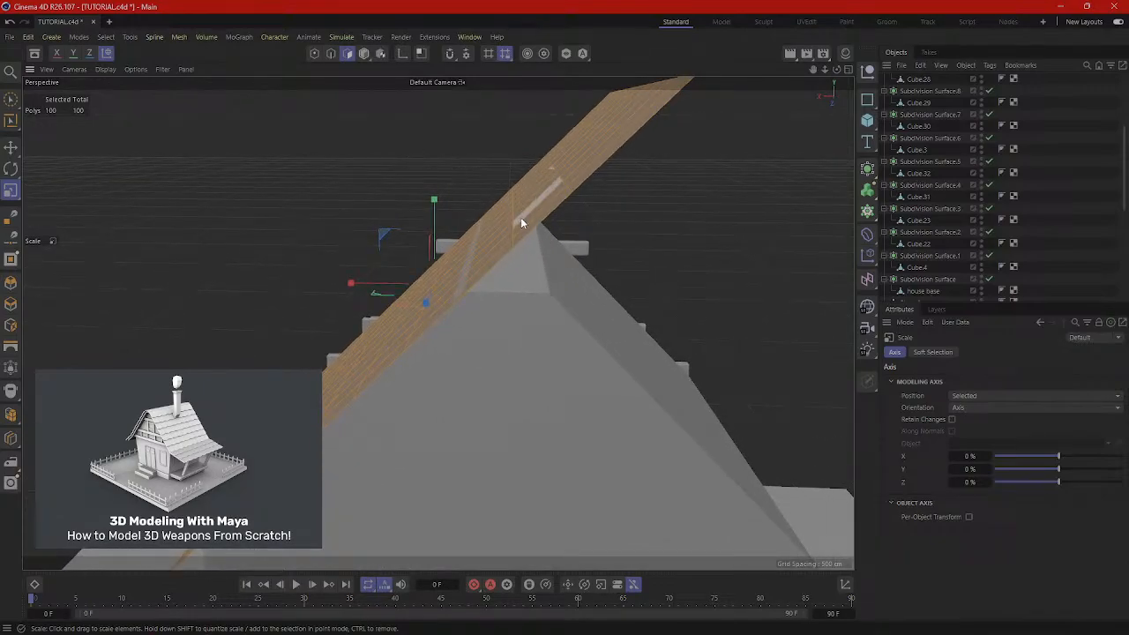
alt+drag(514, 221, 454, 155)
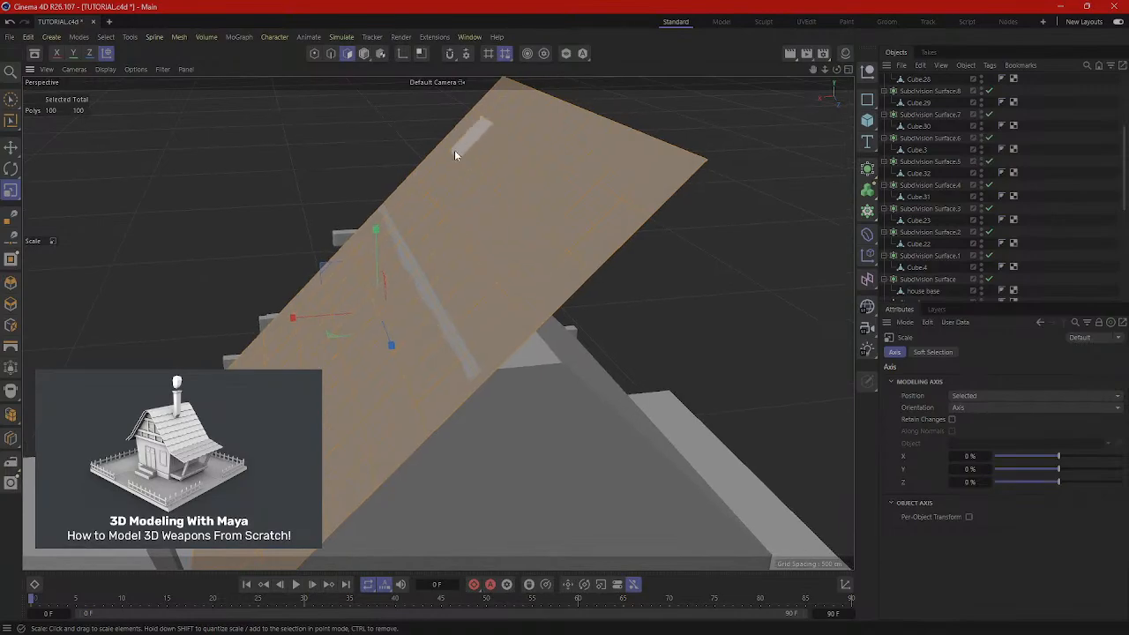
click(439, 153)
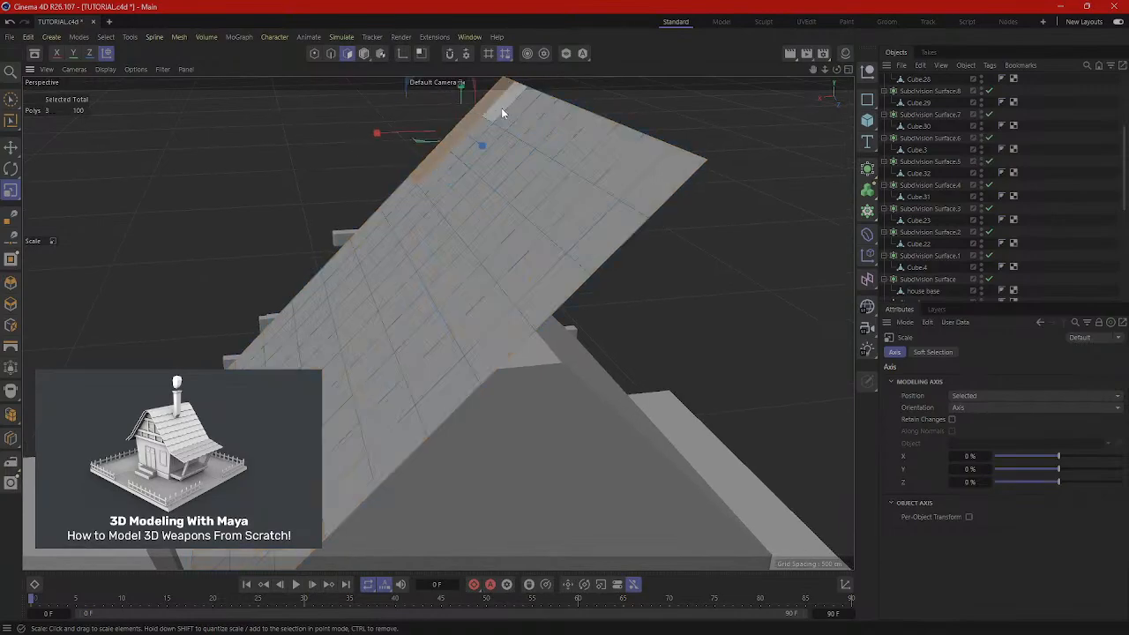
shift+click(523, 124)
drag(11, 99, 53, 115)
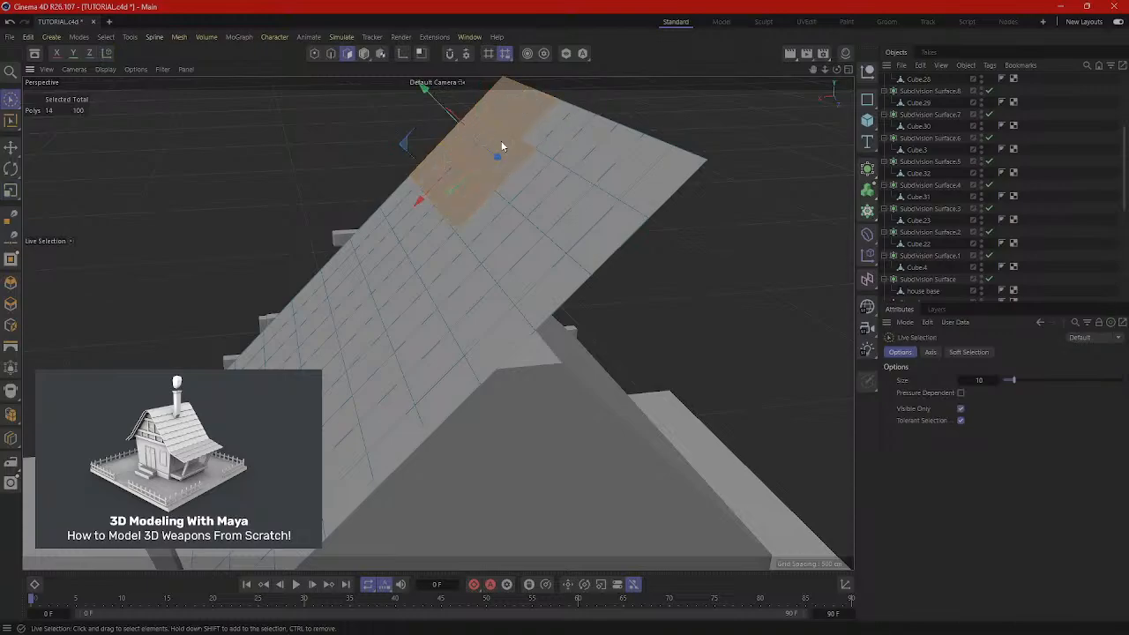
mouse_move(574, 159)
mouse_down()
mouse_move(504, 214)
mouse_move(645, 206)
mouse_up()
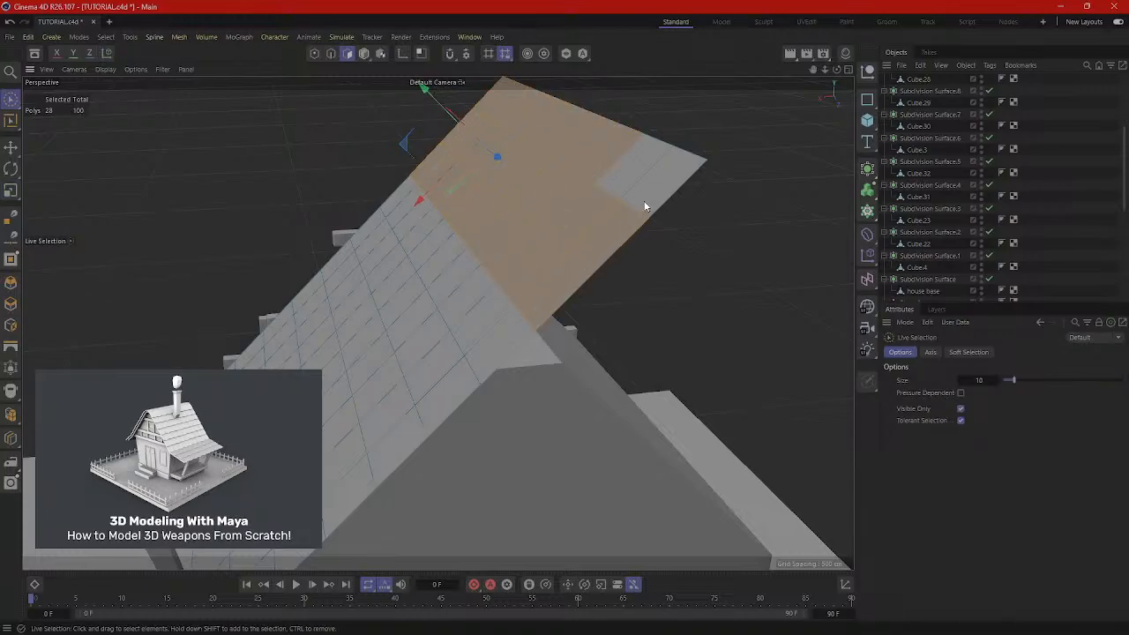
Lower the three selected rows along the world axis and slide them sideways to form the flat ridge strip.
alt+drag(531, 210, 559, 204)
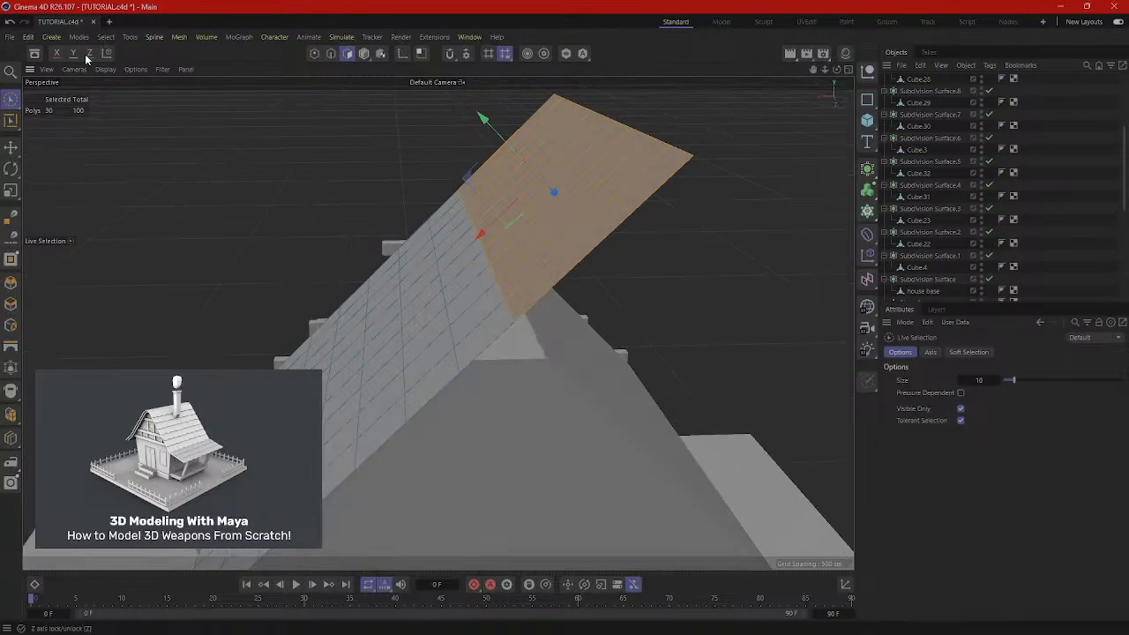
drag(535, 114, 562, 138)
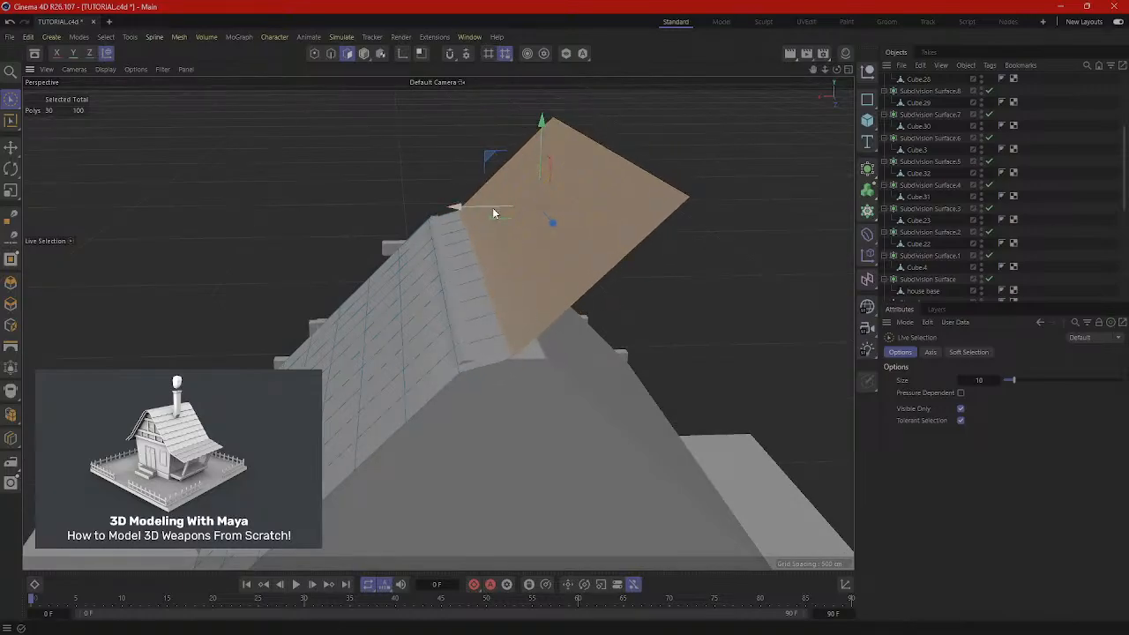
drag(481, 207, 501, 205)
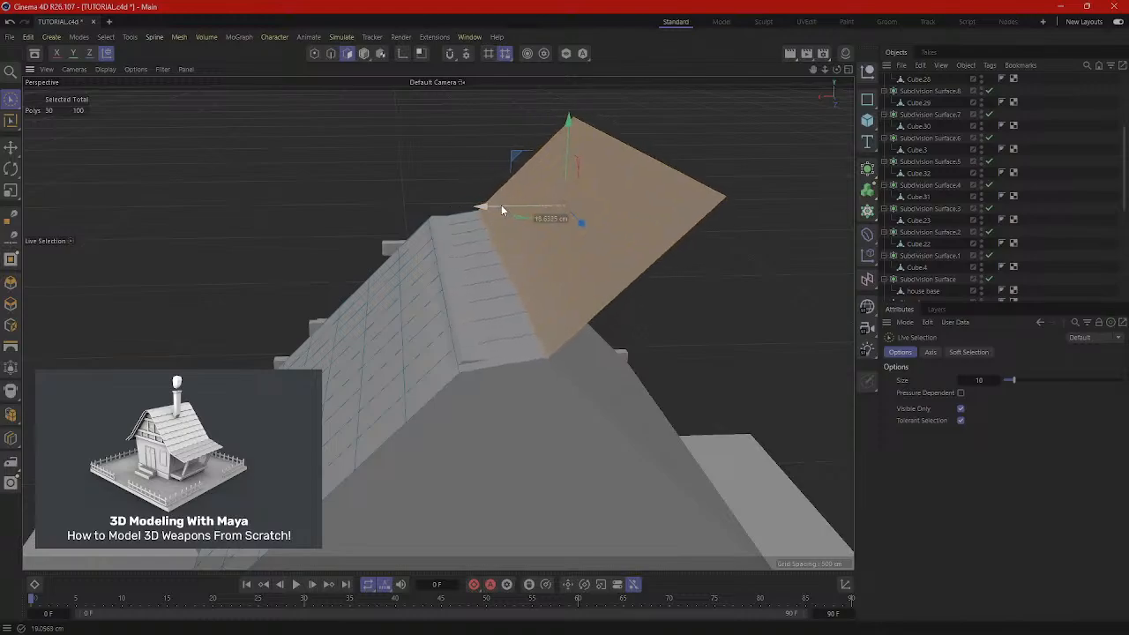
Rotate the three projecting rows downward and move them toward the opposite roof slope, undoing the last adjustment.
mouse_move(614, 204)
alt+mouse_down()
mouse_move(624, 196)
mouse_move(597, 198)
alt+mouse_up()
key(r)
key(e)
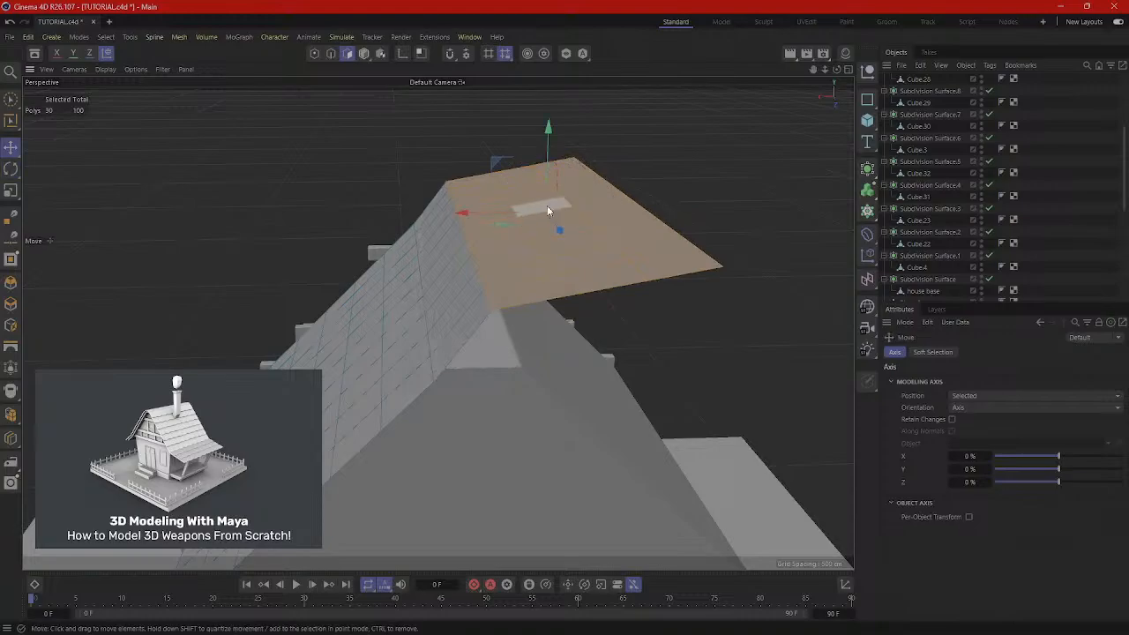
drag(557, 164, 578, 242)
key(r)
key(e)
key(r)
key(ctrl+z)
Move and rotate the three rows further until they lie along the opposite roof slope and meet the ridge strip.
key(e)
drag(564, 204, 527, 369)
key(r)
key(e)
key(r)
key(e)
drag(569, 321, 568, 313)
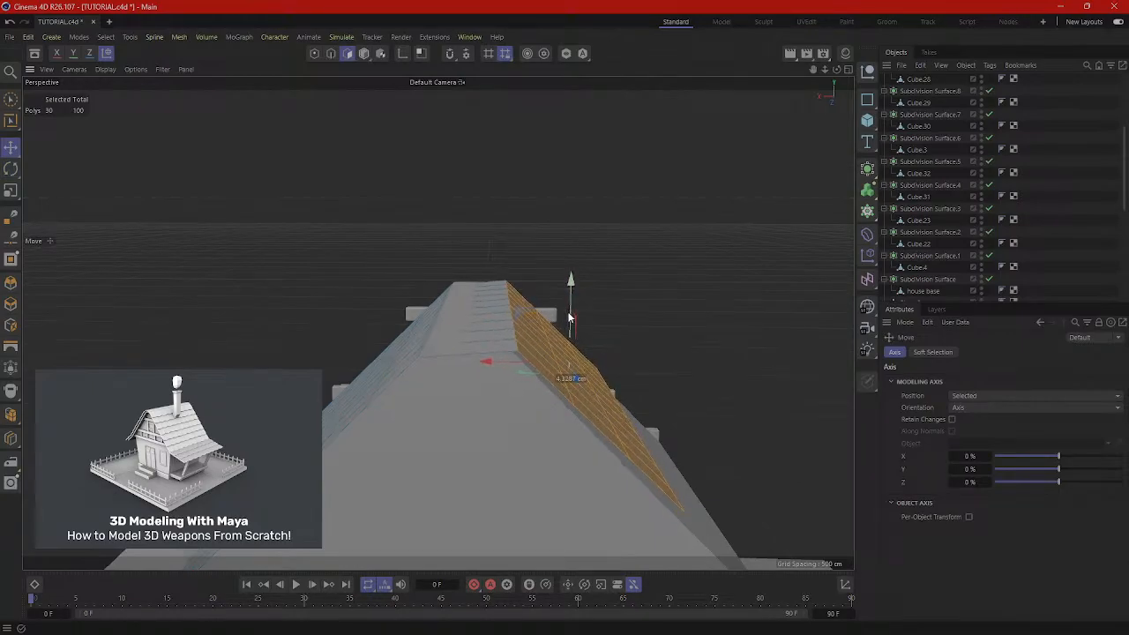
drag(503, 359, 500, 360)
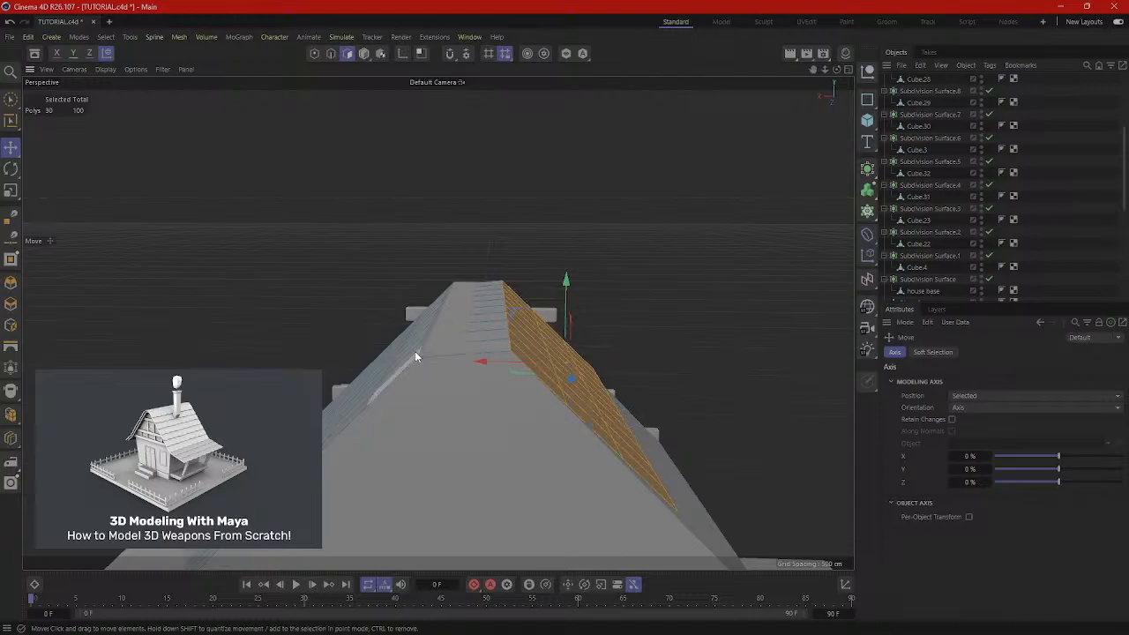
Select the edge loop between the ridge strip and the longer plane slope and raise it slightly.
alt+drag(415, 351, 364, 188)
click(331, 52)
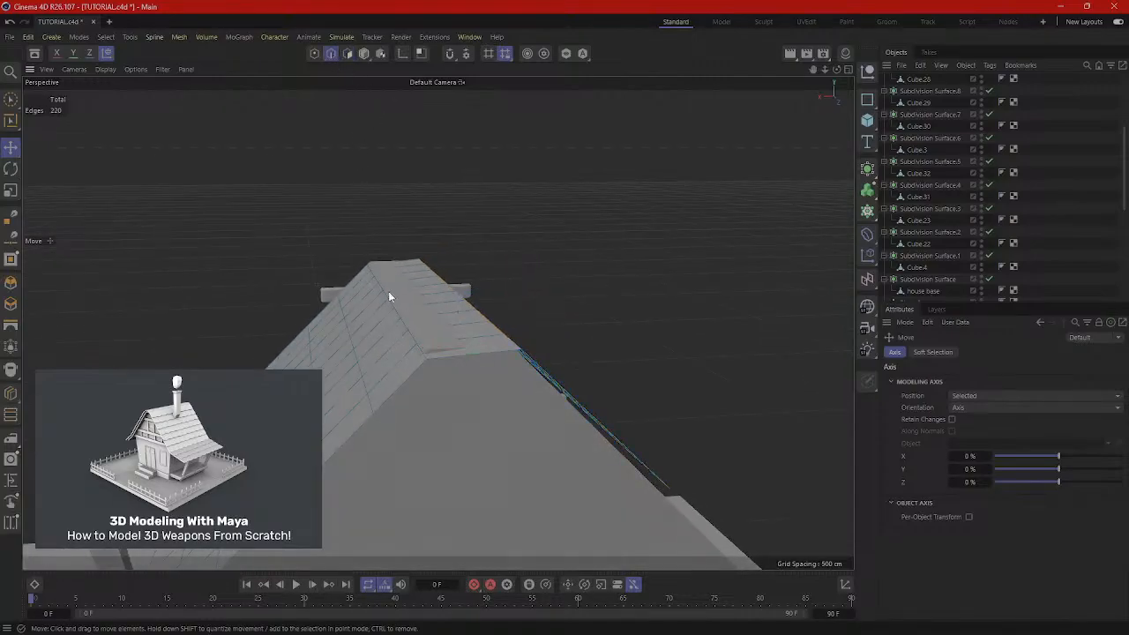
click(411, 339)
double_click(411, 339)
mouse_move(418, 345)
alt+mouse_down()
mouse_move(420, 321)
mouse_move(401, 338)
alt+mouse_up()
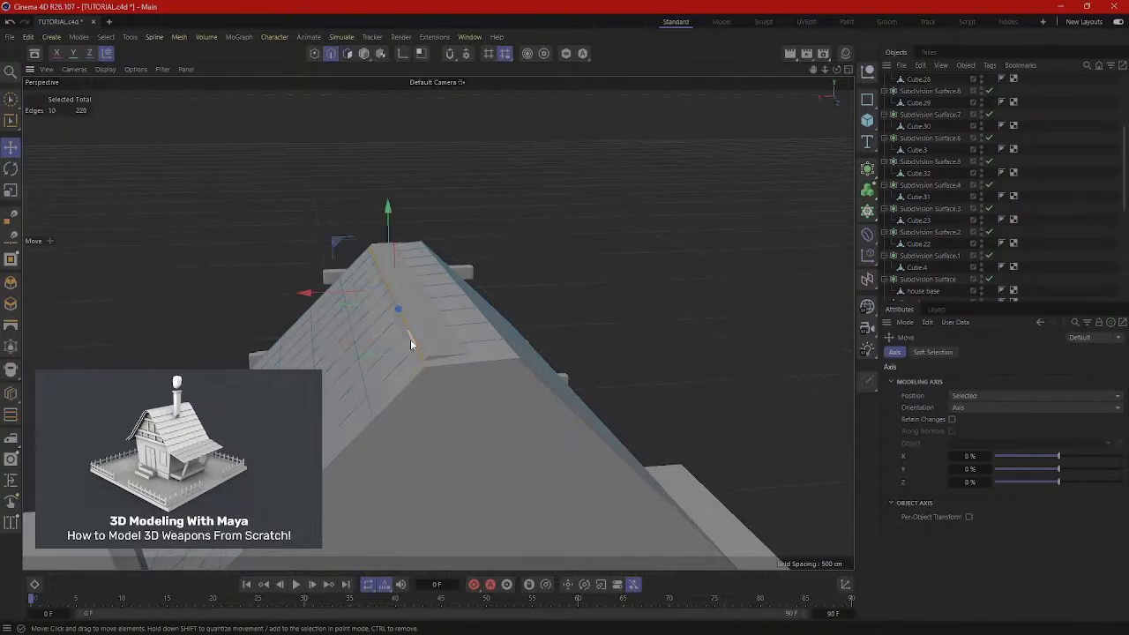
click(416, 321)
double_click(412, 340)
alt+drag(412, 341, 411, 323)
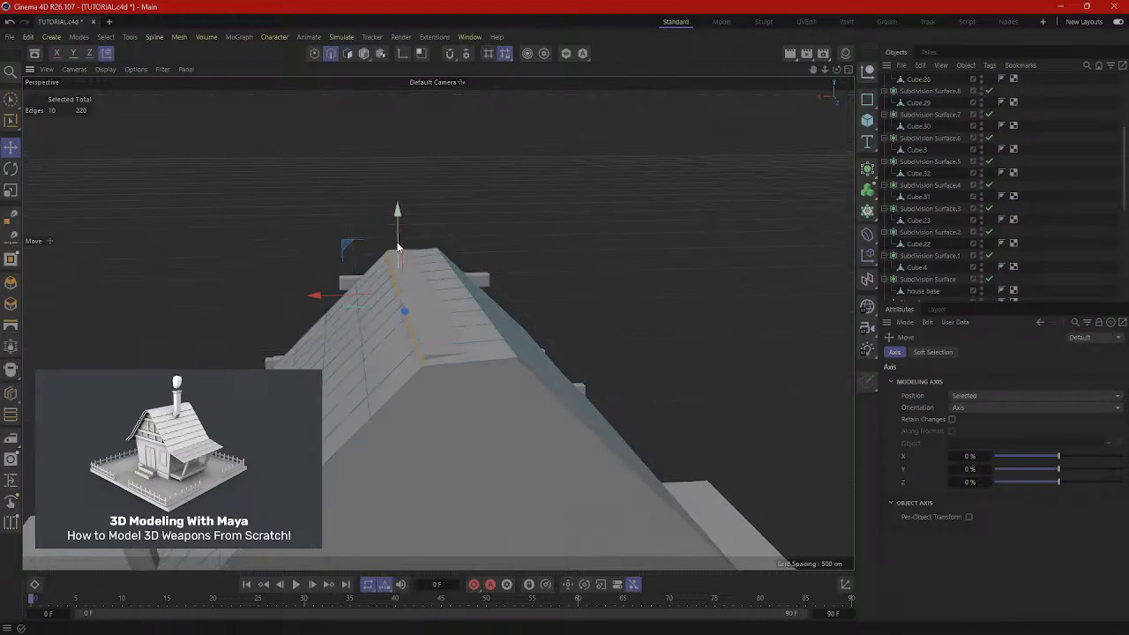
drag(397, 248, 397, 244)
Slide the edge loops of the plane's shorter slope along the house's length one by one to straighten its ends.
alt+drag(479, 302, 384, 347)
drag(445, 258, 443, 258)
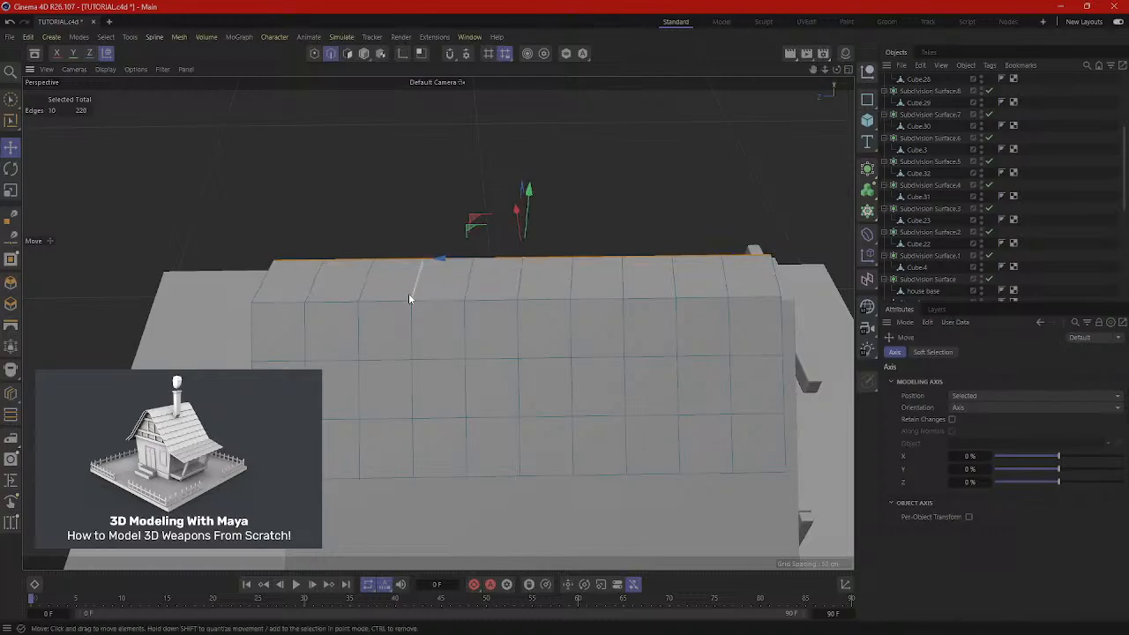
double_click(437, 298)
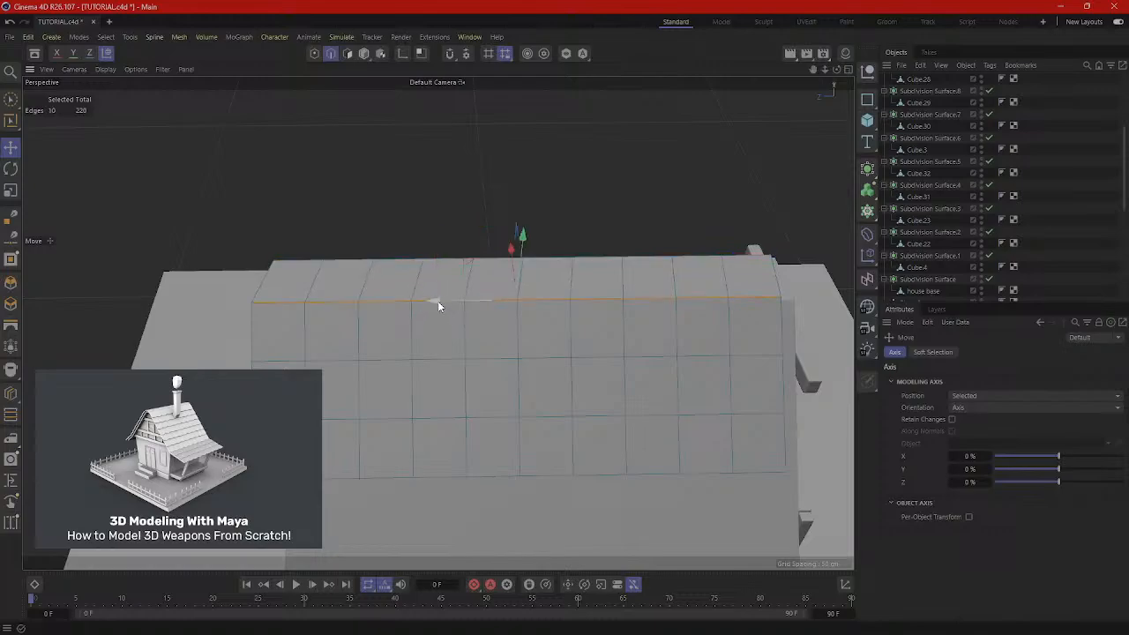
drag(438, 301, 450, 303)
double_click(435, 360)
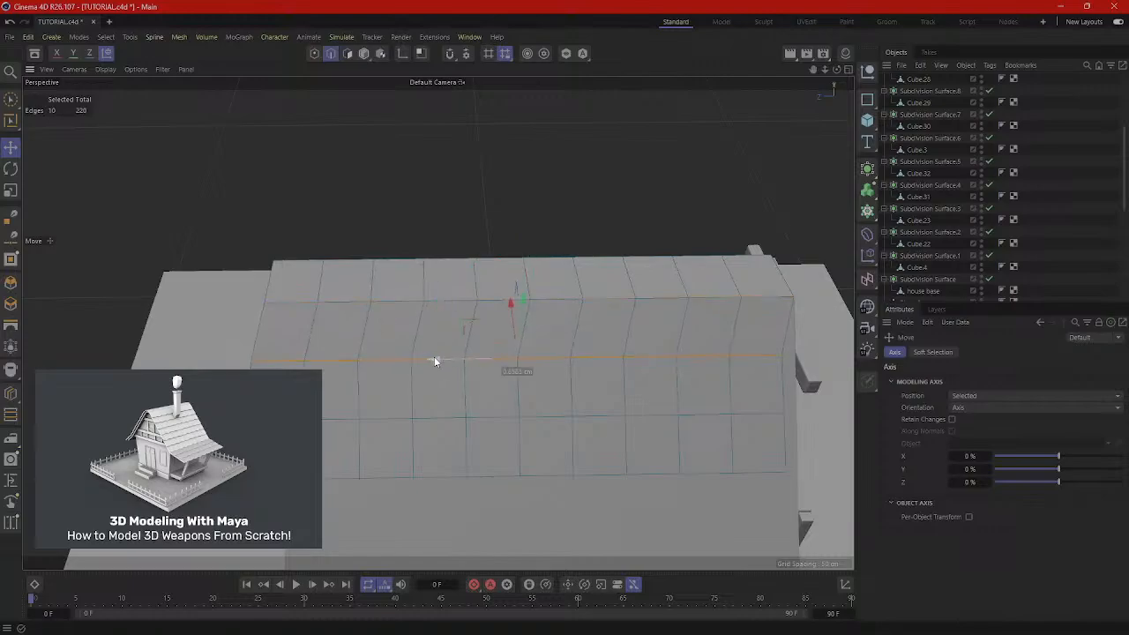
double_click(484, 416)
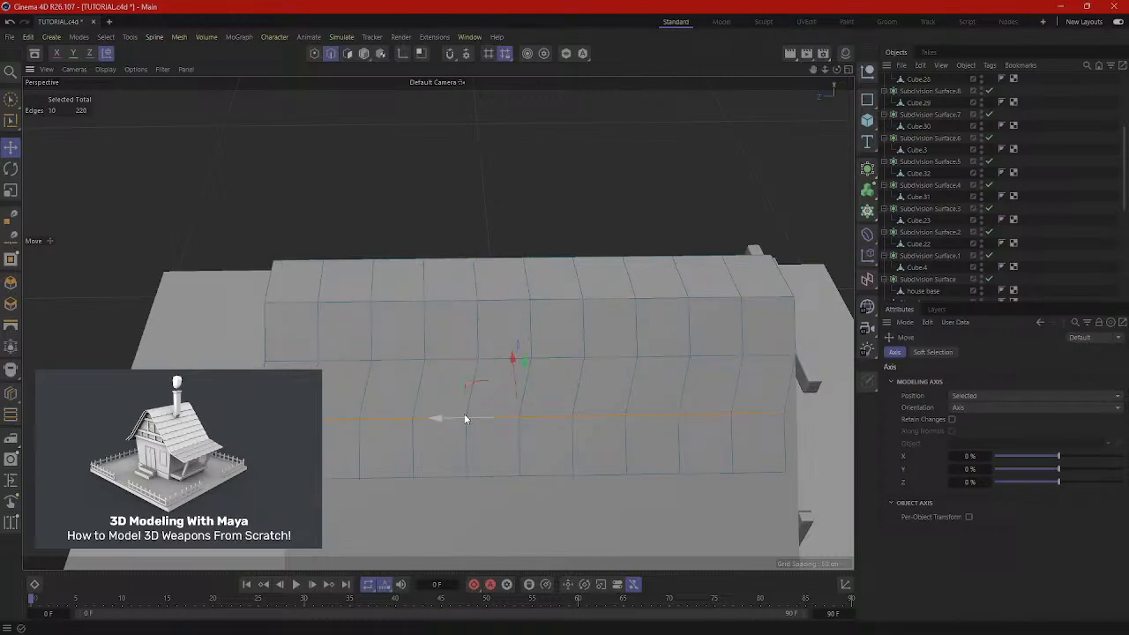
drag(439, 417, 454, 420)
double_click(416, 478)
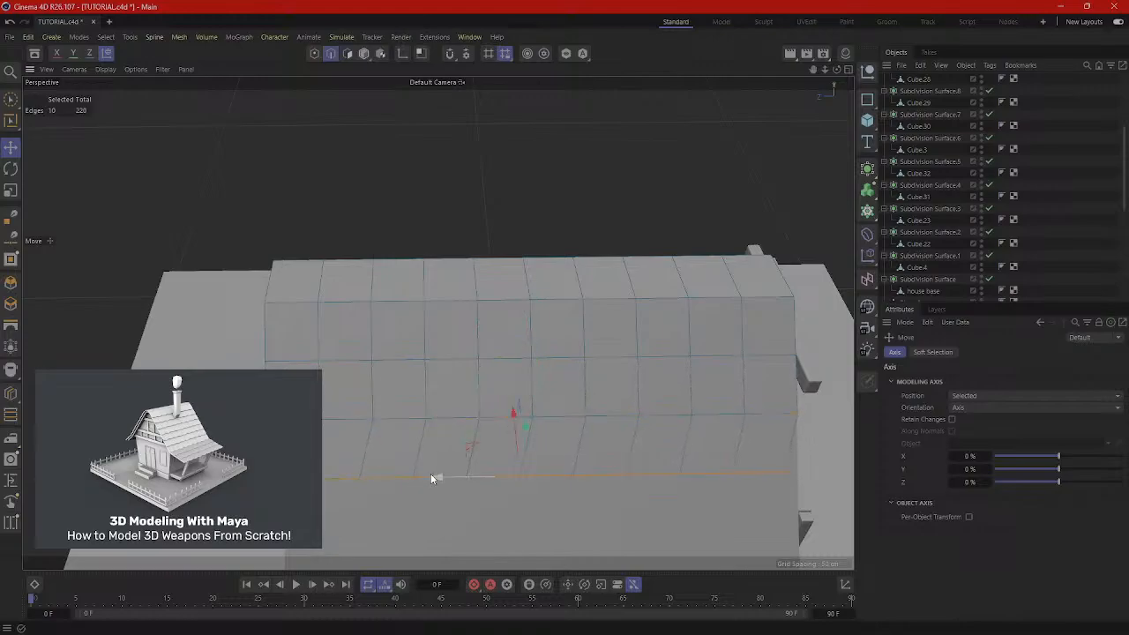
drag(431, 475, 446, 477)
Select all edges of the roof plane and shift it along the house's length.
alt+drag(446, 477, 435, 332)
alt+drag(665, 411, 618, 406)
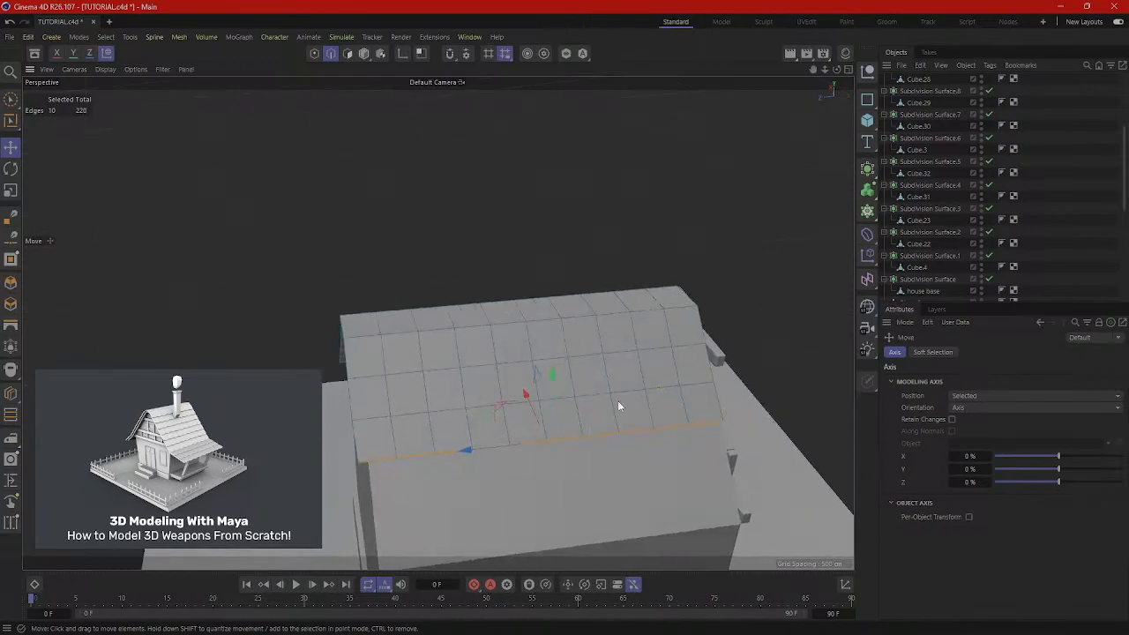
key(alt+F4)
click(651, 296)
key(ctrl+a)
drag(512, 363, 437, 367)
alt+drag(436, 367, 375, 348)
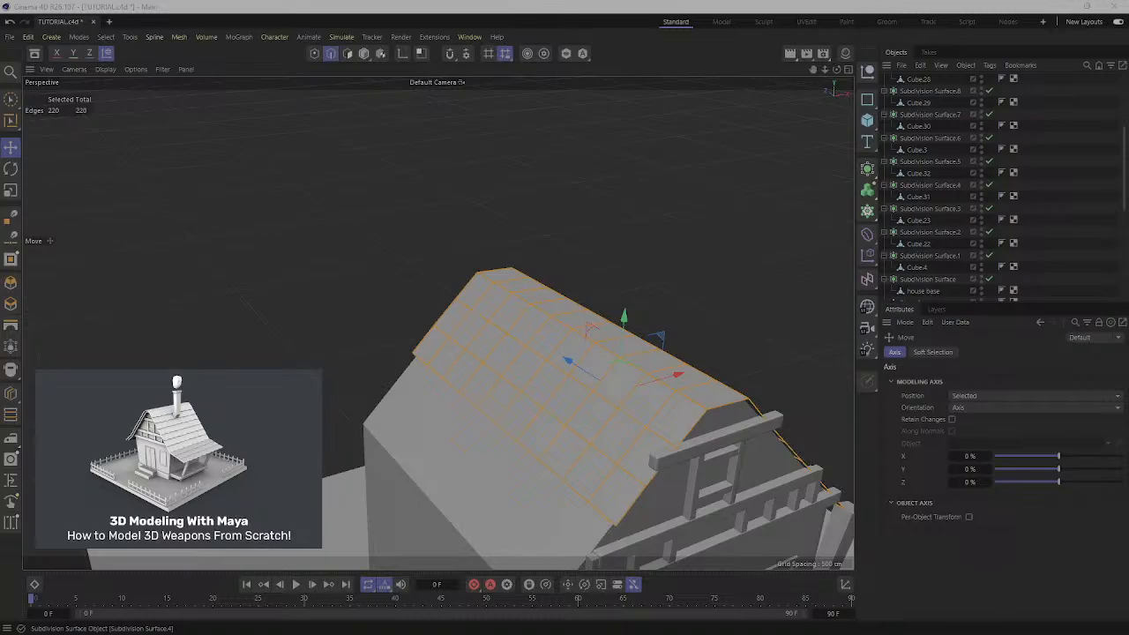
Select three edges at the rear end of the lower eave on the plane's shorter slope.
alt+drag(709, 359, 410, 391)
click(367, 402)
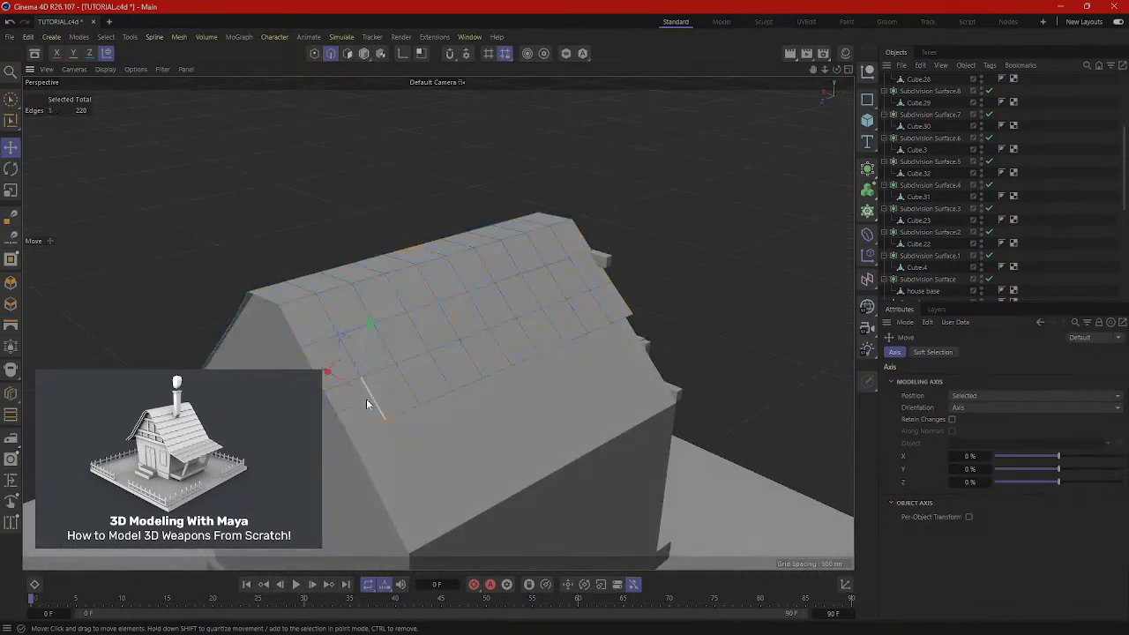
click(390, 419)
shift+click(393, 416)
shift+click(432, 403)
alt+drag(387, 386, 467, 419)
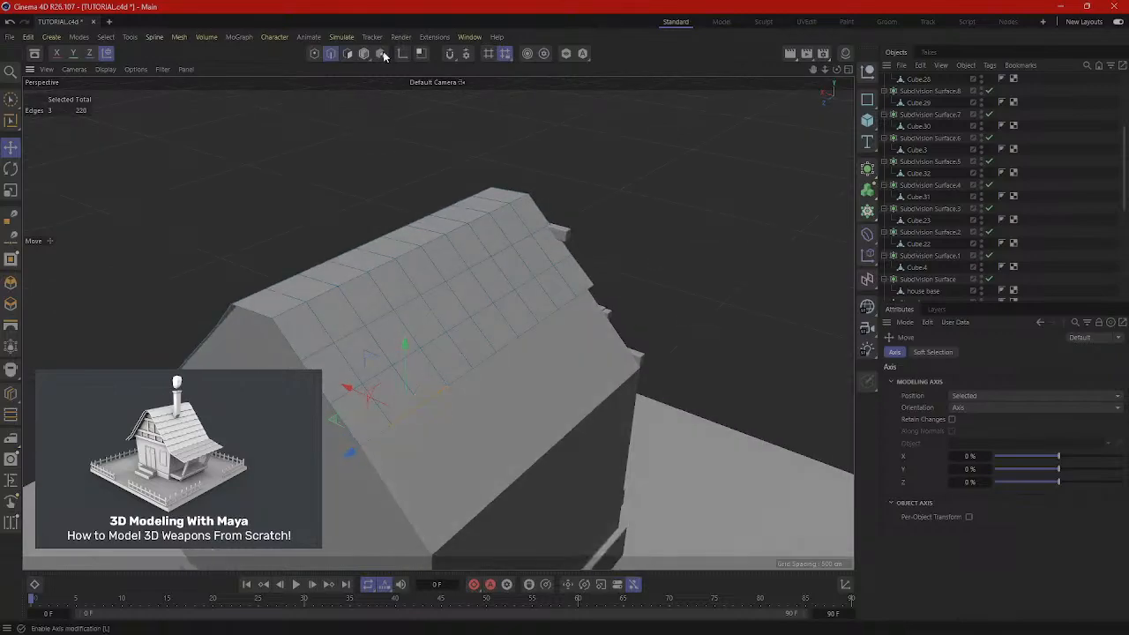
Try to extend the plane's shorter slope downward by extruding its lowest row of ten polygons.
click(348, 54)
click(371, 414)
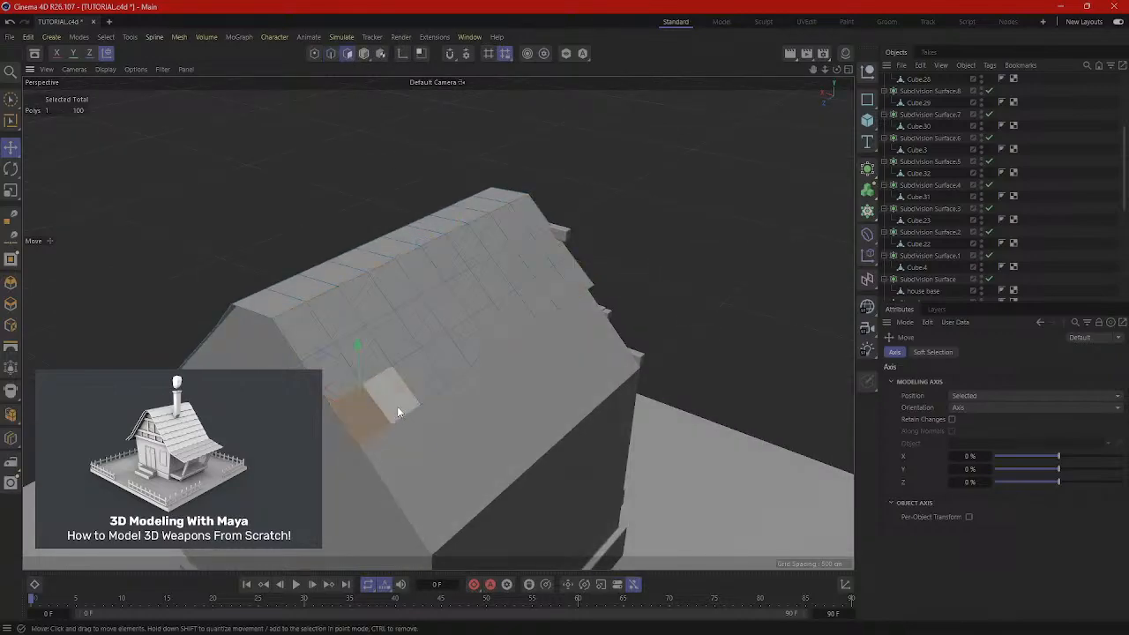
shift+click(397, 405)
shift+click(436, 387)
shift+click(464, 366)
shift+click(491, 347)
shift+click(508, 337)
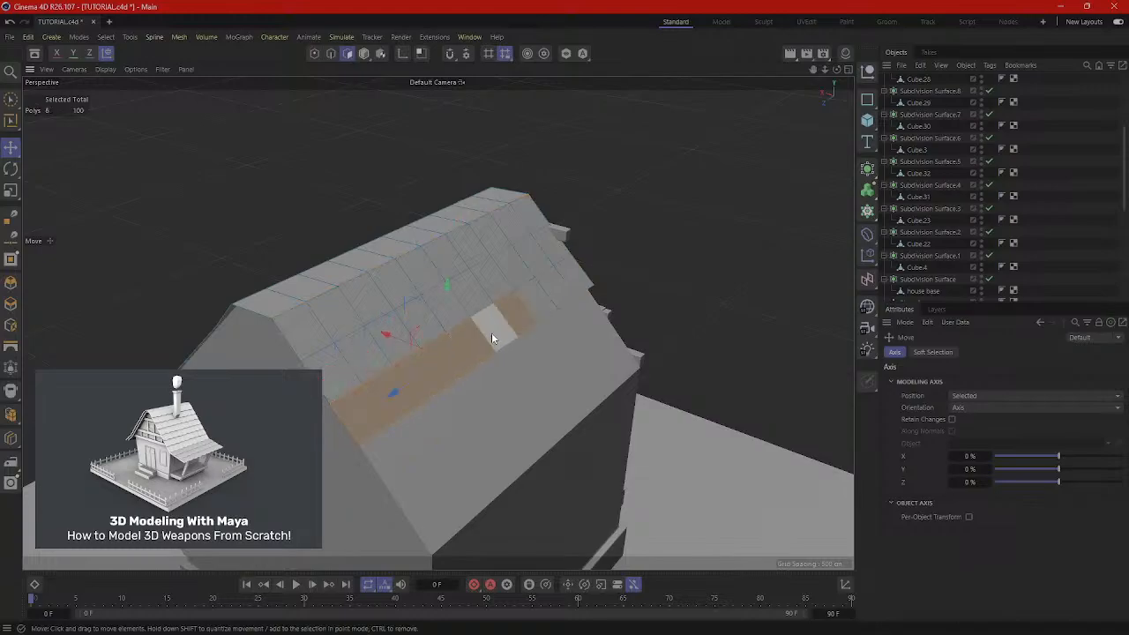
shift+click(548, 308)
shift+click(578, 287)
alt+drag(514, 339, 556, 340)
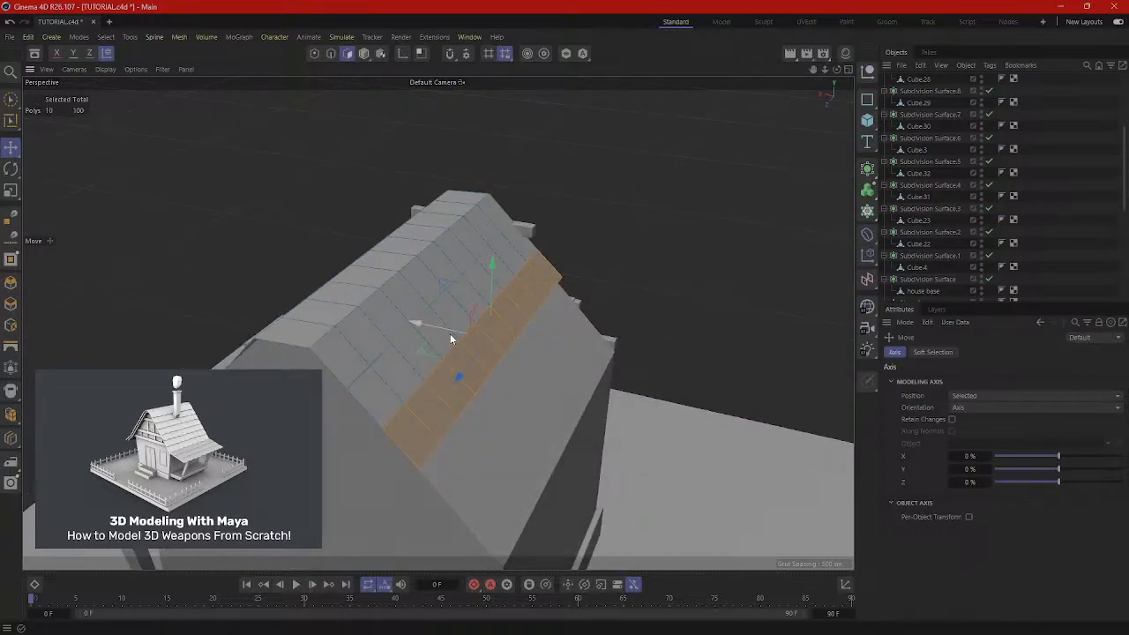
click(106, 53)
ctrl+drag(448, 291, 441, 377)
key(ctrl+z)
Extrude the lower eave edges of the plane's shorter slope down the house roof to the top of the wall.
scroll(432, 370, up, 1)
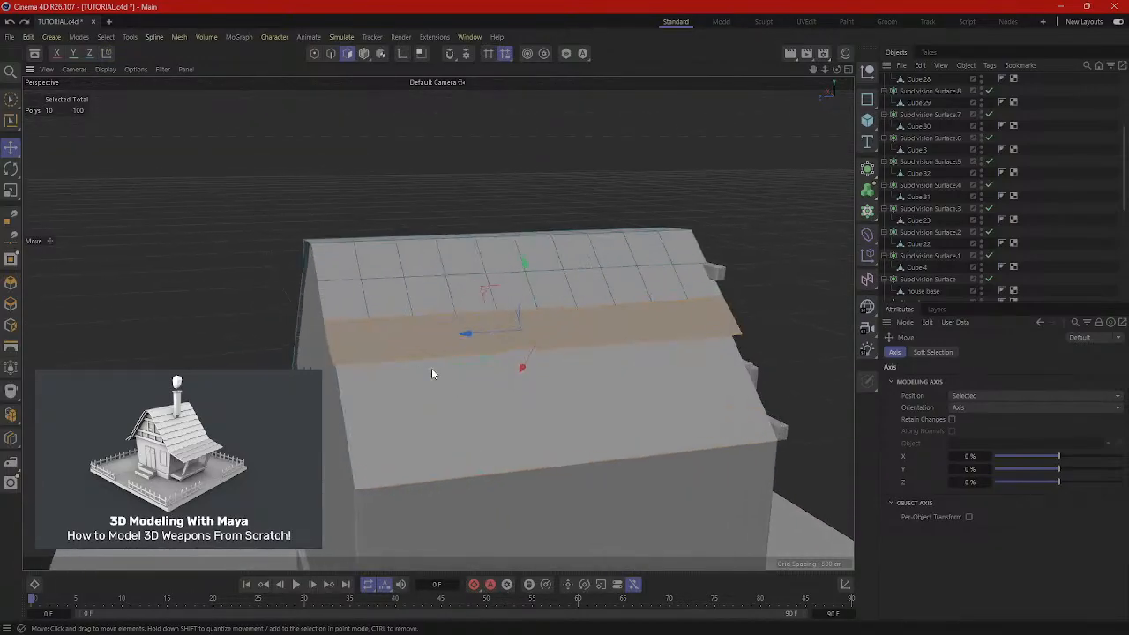
scroll(432, 371, up, 1)
click(331, 54)
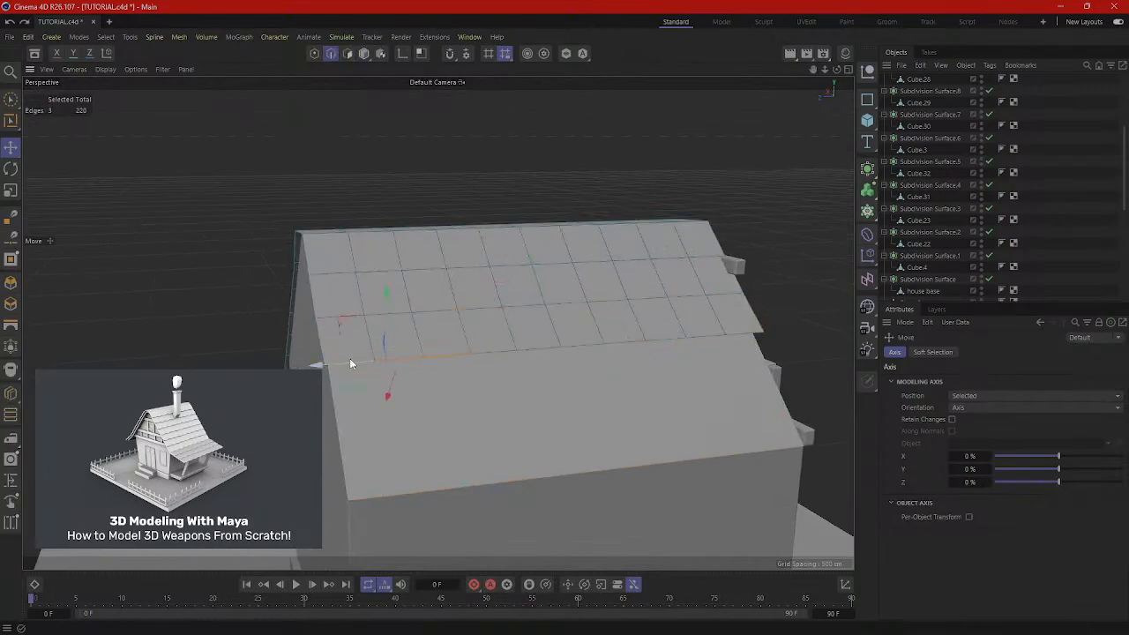
double_click(477, 353)
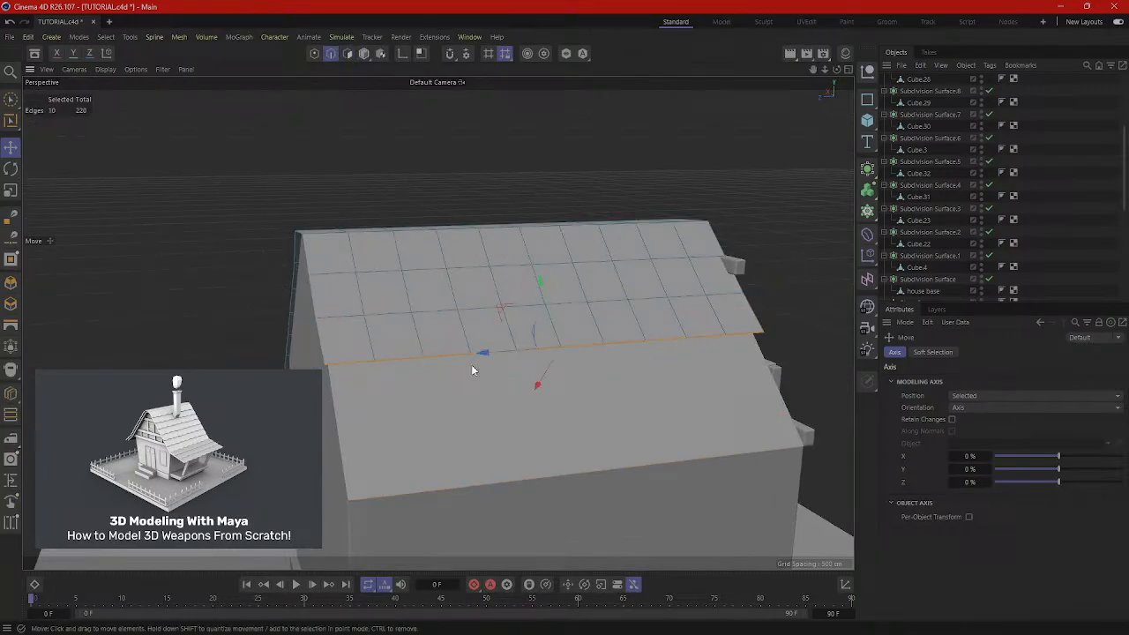
alt+drag(471, 366, 549, 393)
ctrl+drag(448, 258, 679, 268)
Add a lengthwise loop cut through the newly extruded strip of the shorter slope at about 47%.
right_click(761, 212)
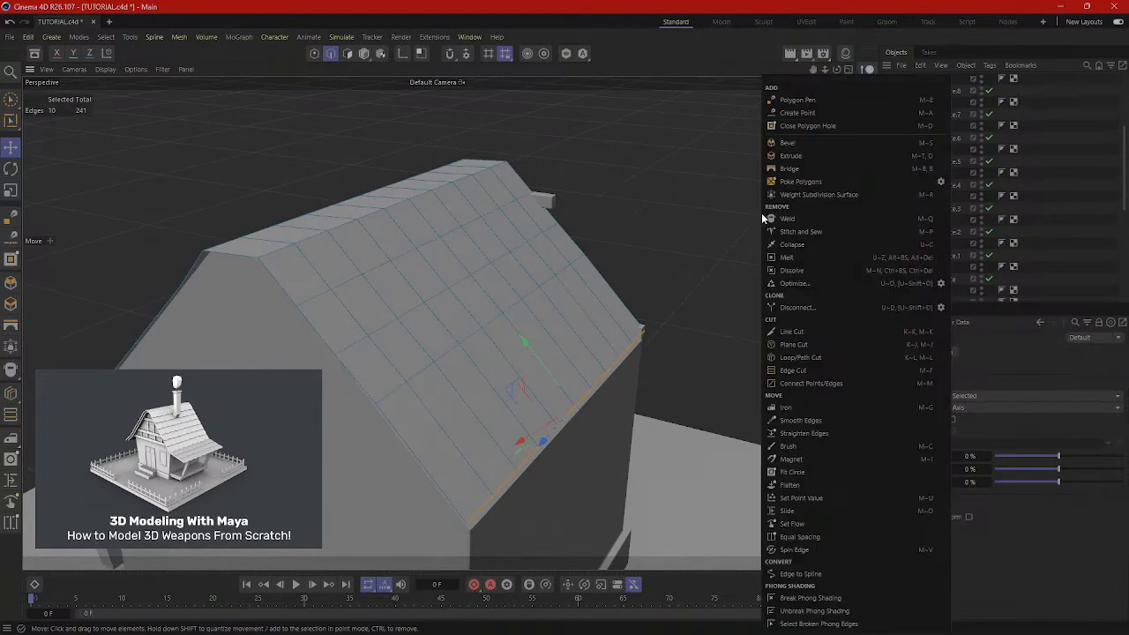
click(795, 358)
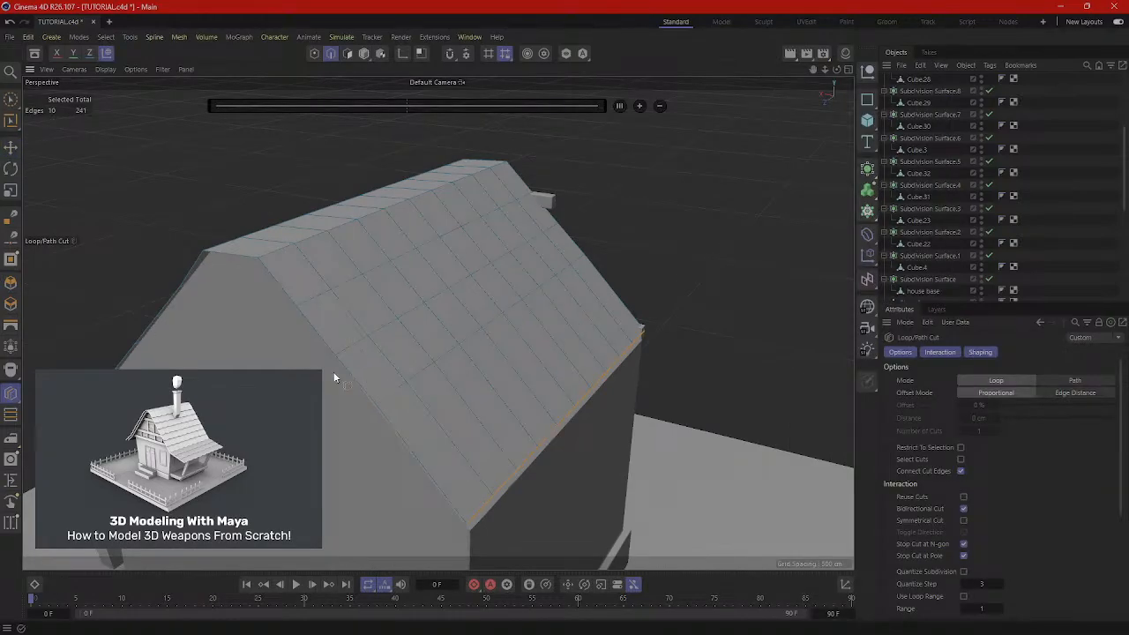
alt+drag(334, 377, 378, 357)
scroll(378, 356, down, 3)
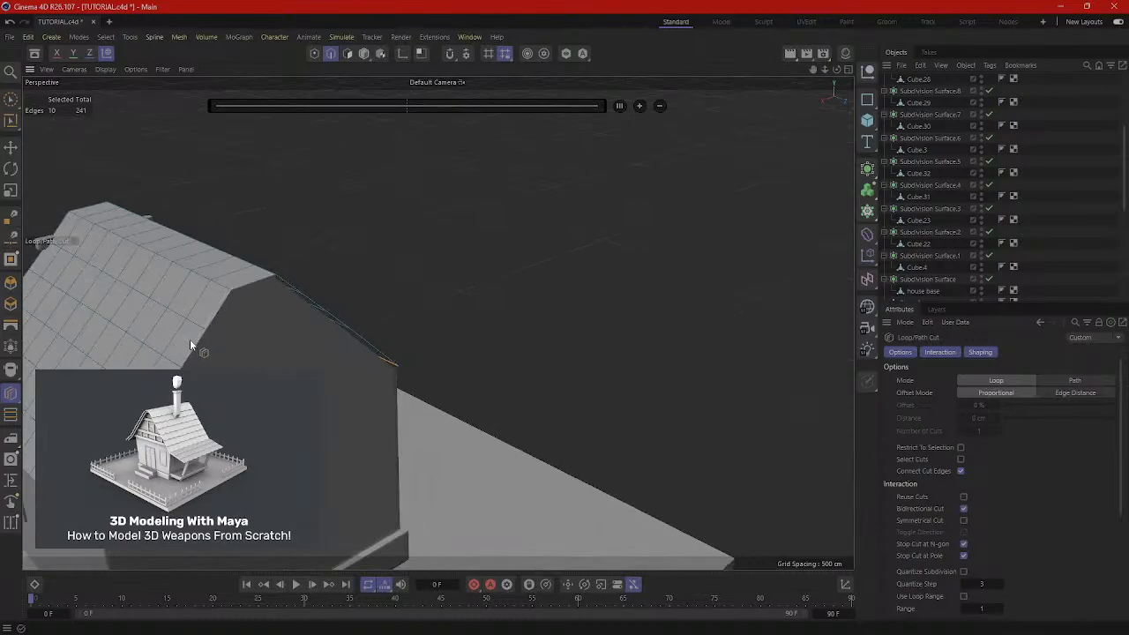
alt+drag(320, 393, 190, 406)
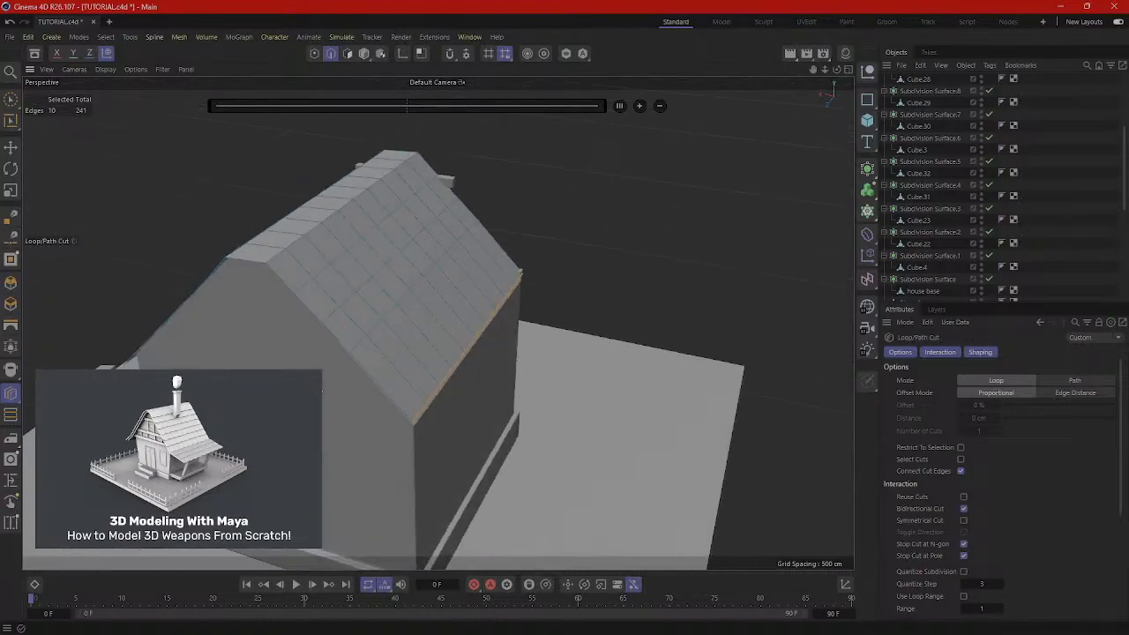
click(388, 391)
alt+drag(433, 381, 541, 406)
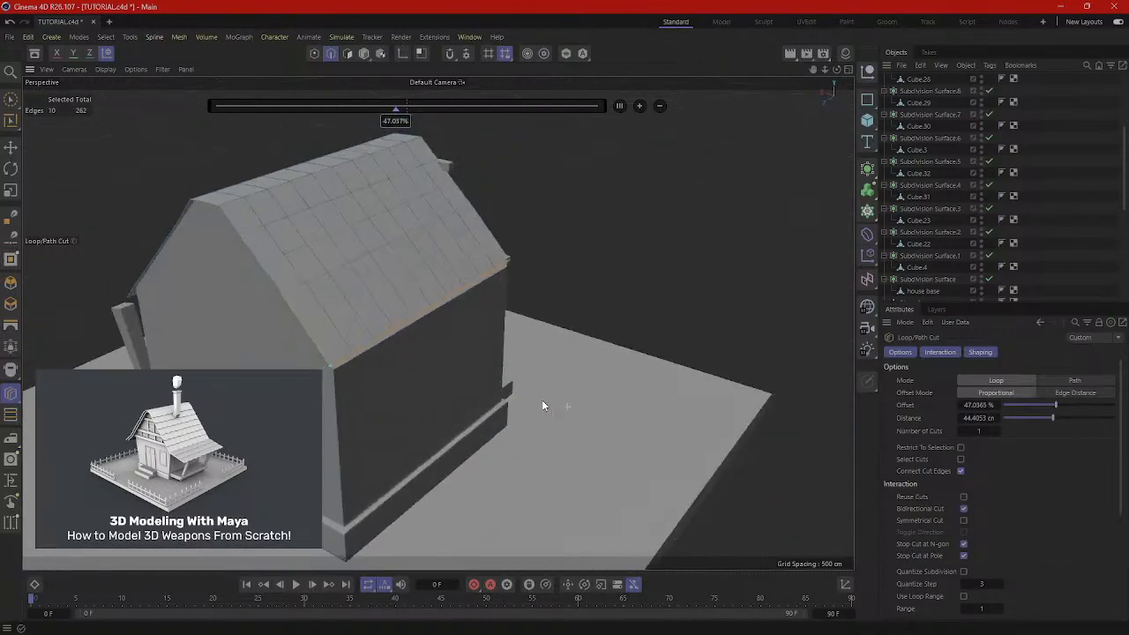
scroll(541, 405, up, 5)
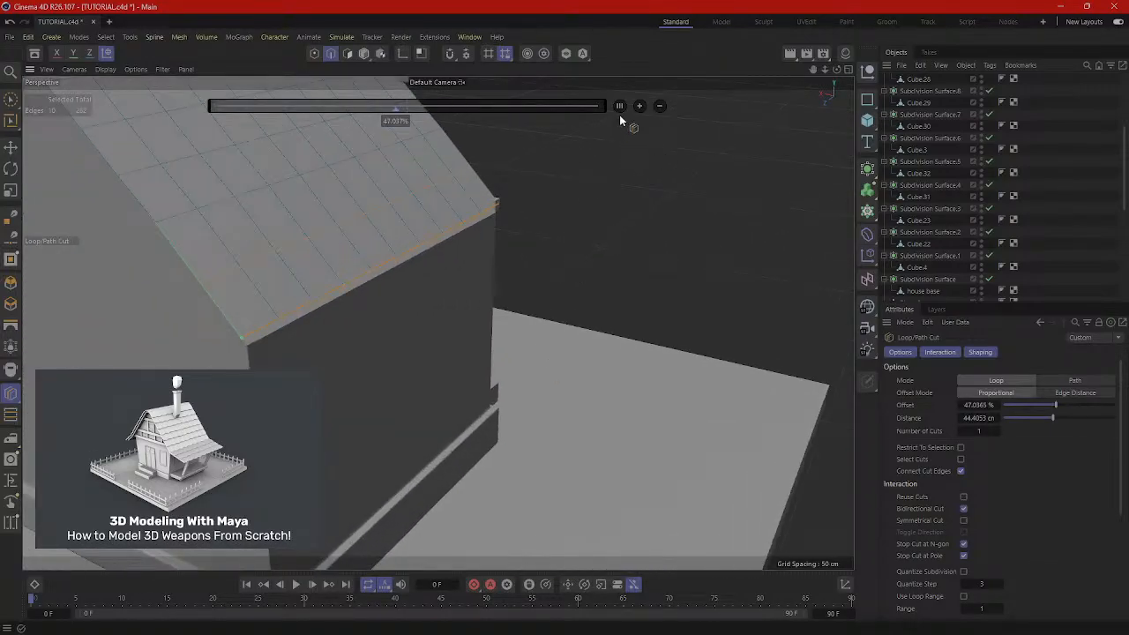
Select all edges of the roof plane and examine its grid from several sides.
click(364, 54)
scroll(645, 250, down, 5)
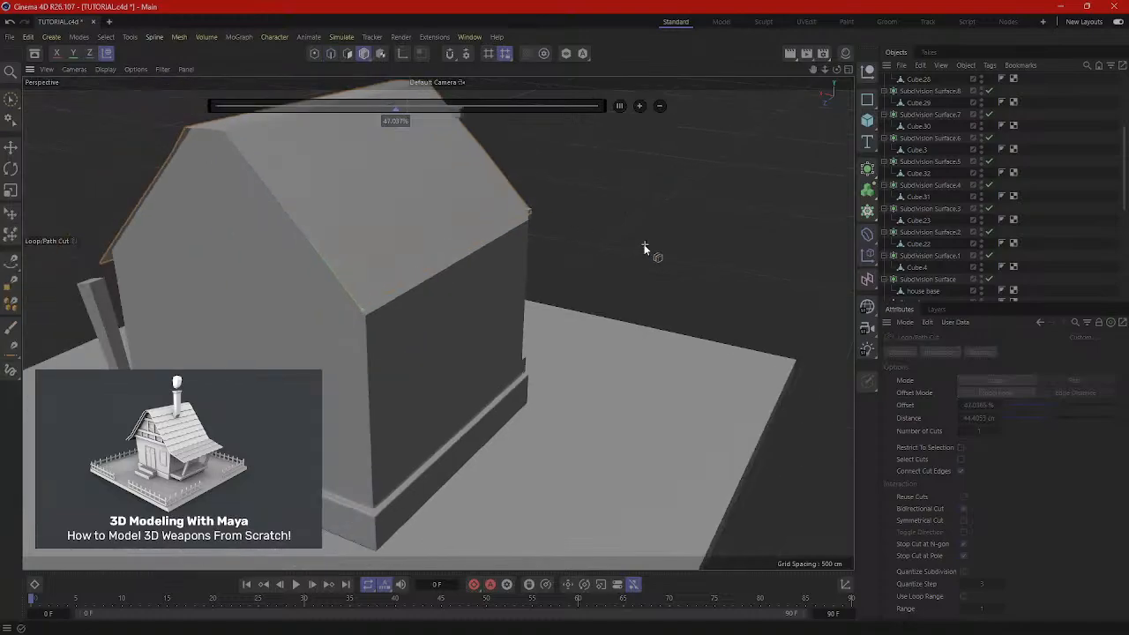
click(331, 54)
alt+drag(529, 265, 481, 352)
key(ctrl+a)
alt+drag(591, 398, 555, 404)
alt+drag(554, 345, 715, 317)
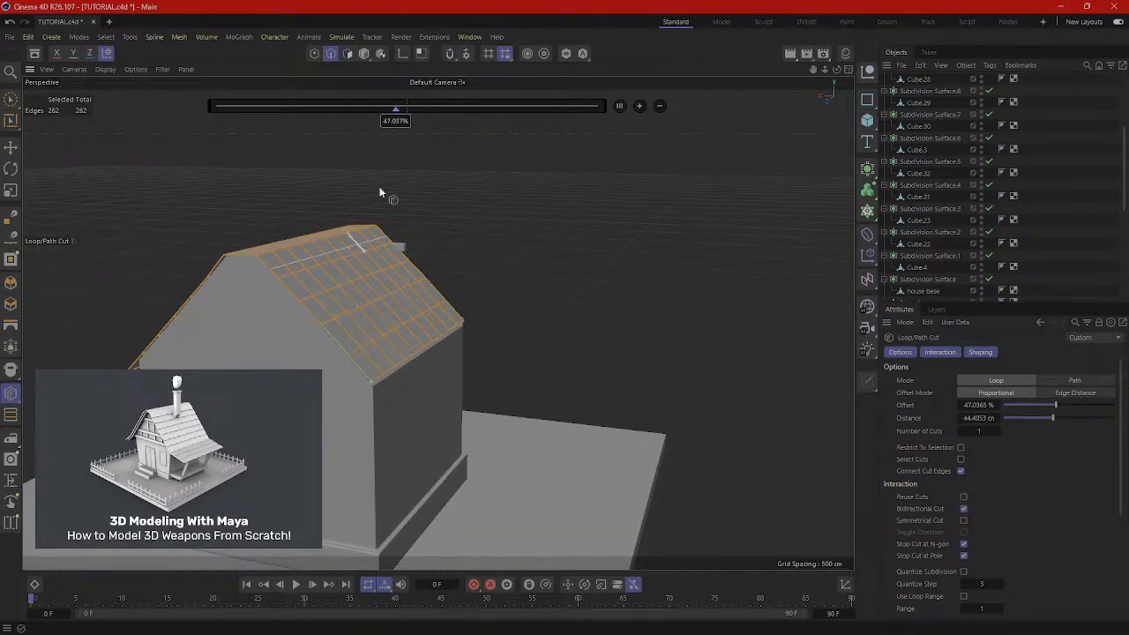
Extrude the lowest eave edges of the shorter slope outward past the wall to form an overhang.
click(13, 152)
alt+drag(194, 353, 301, 296)
alt+drag(273, 383, 156, 434)
double_click(376, 388)
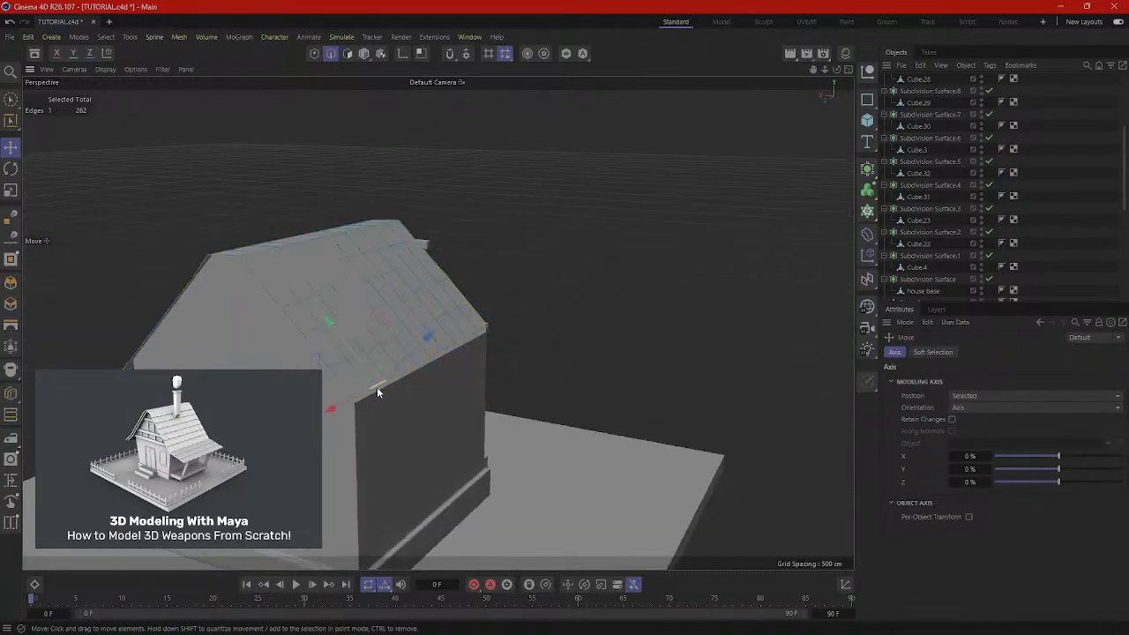
drag(386, 302, 370, 377)
Select all polygons of the roof plane and extrude them about 10.3 cm outward to give the roof thickness.
key(ctrl+a)
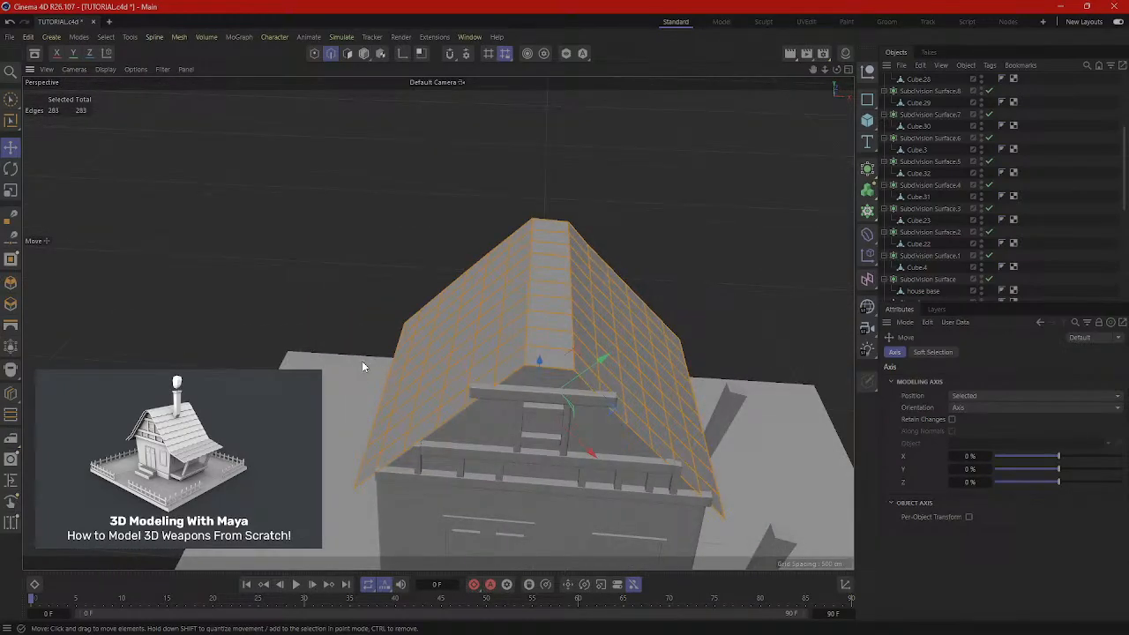
click(348, 54)
key(ctrl+a)
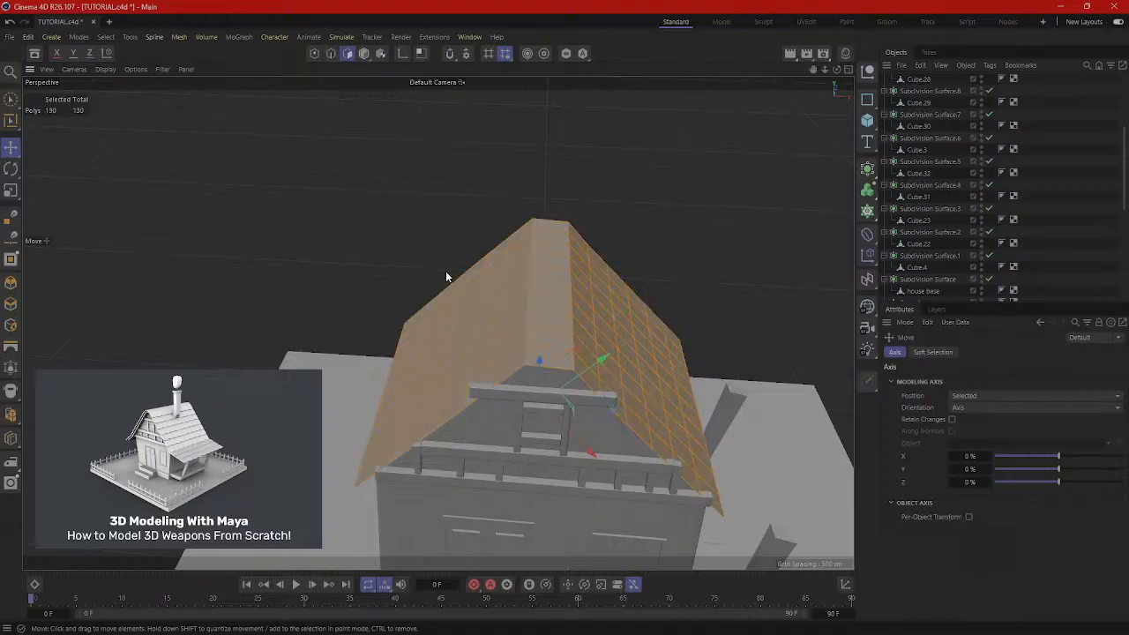
right_click(355, 189)
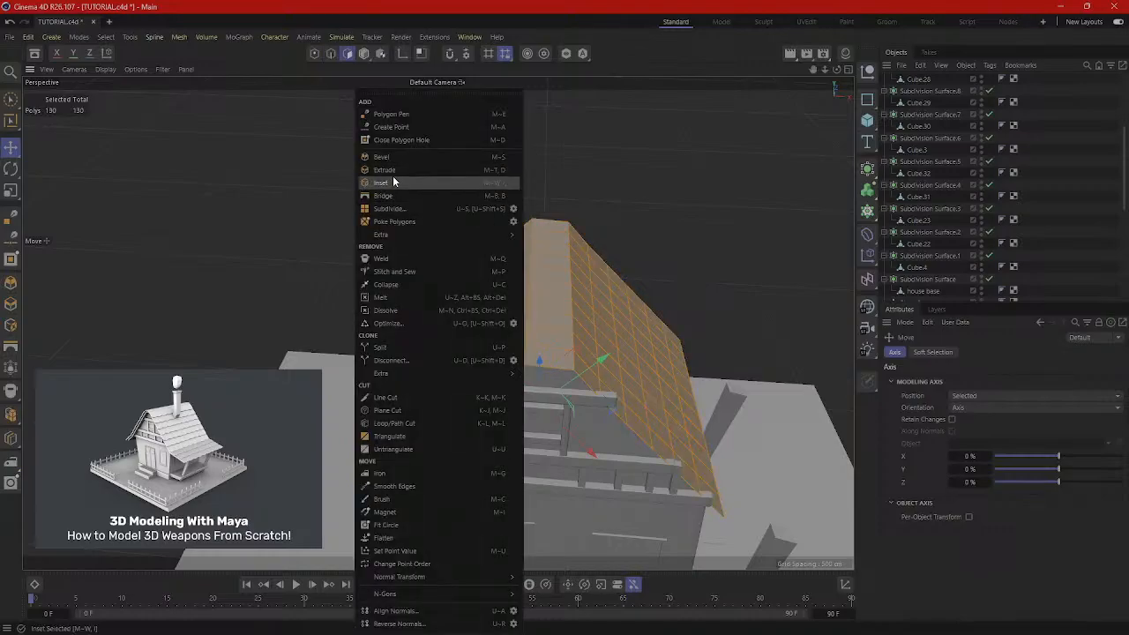
click(391, 180)
drag(391, 177, 428, 177)
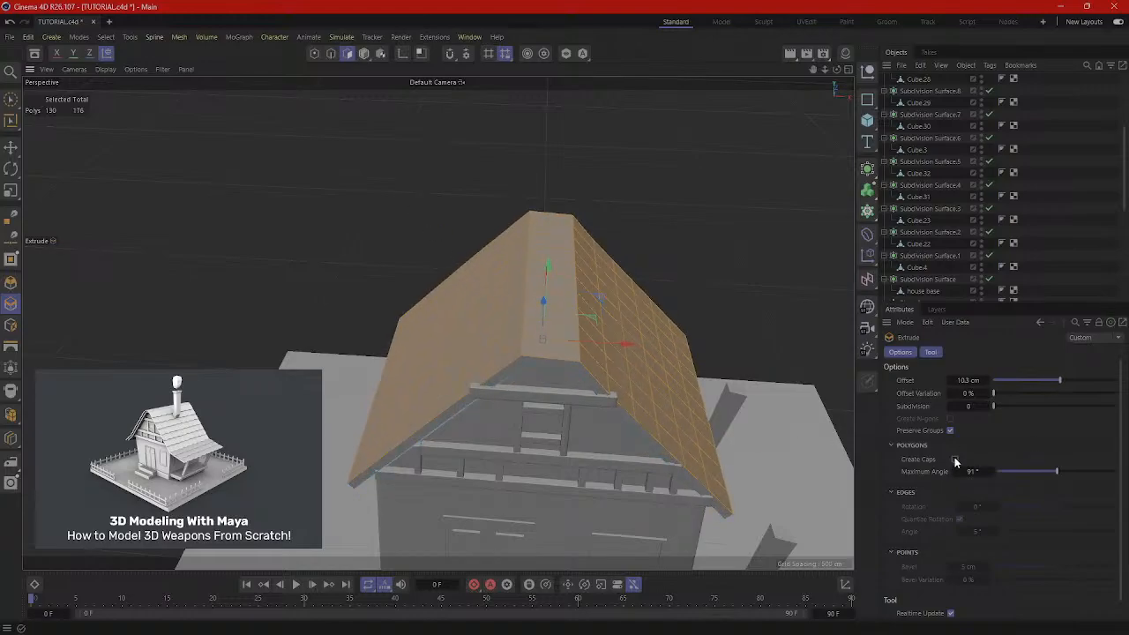
Enable Create Caps for the roof extrusion to close the roof's underside.
alt+drag(780, 463, 773, 408)
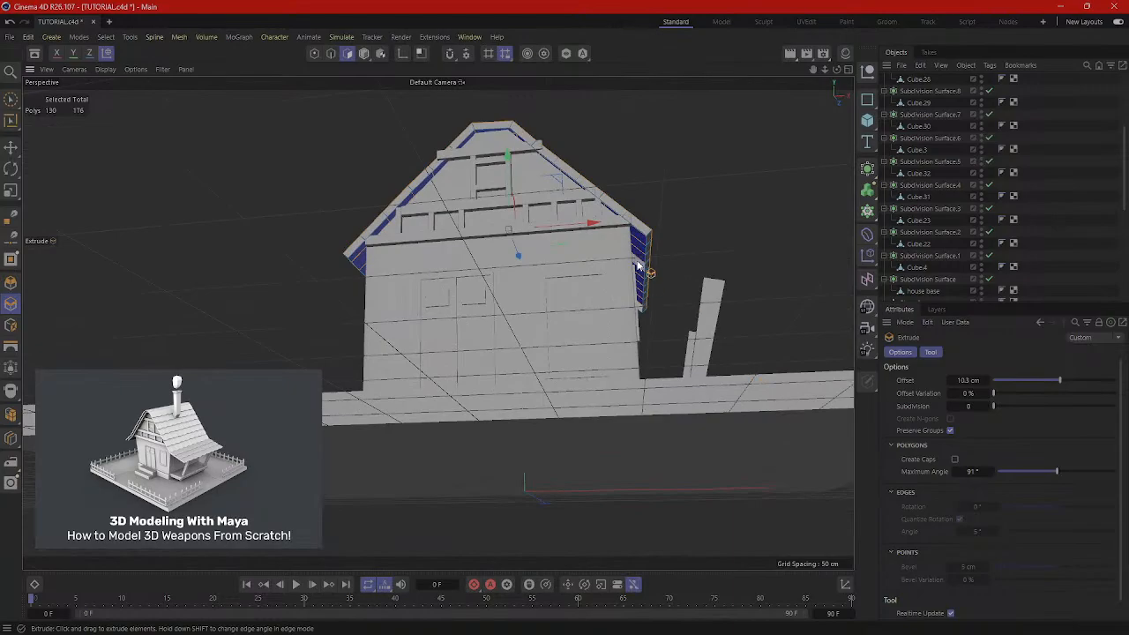
scroll(674, 265, up, 8)
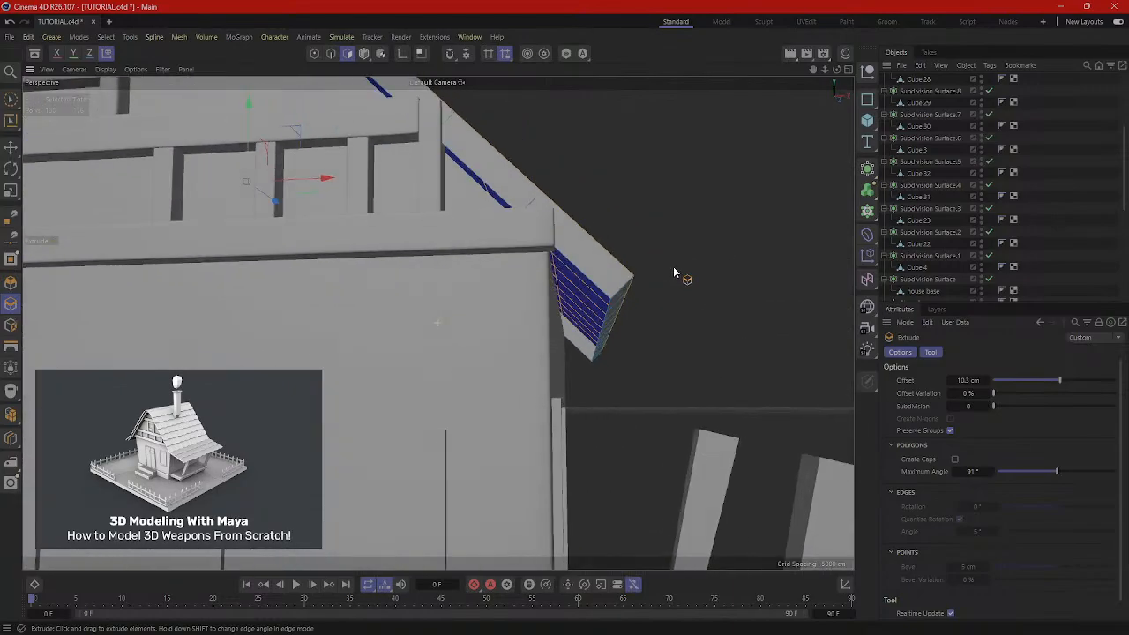
click(955, 459)
click(955, 459)
alt+drag(630, 345, 595, 291)
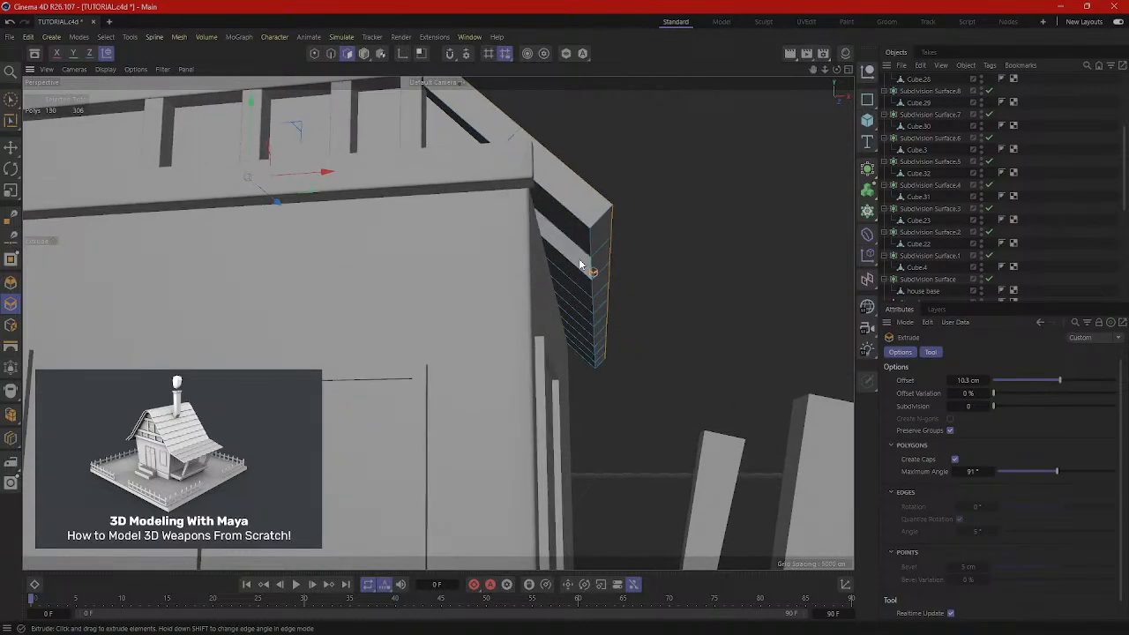
scroll(650, 226, down, 4)
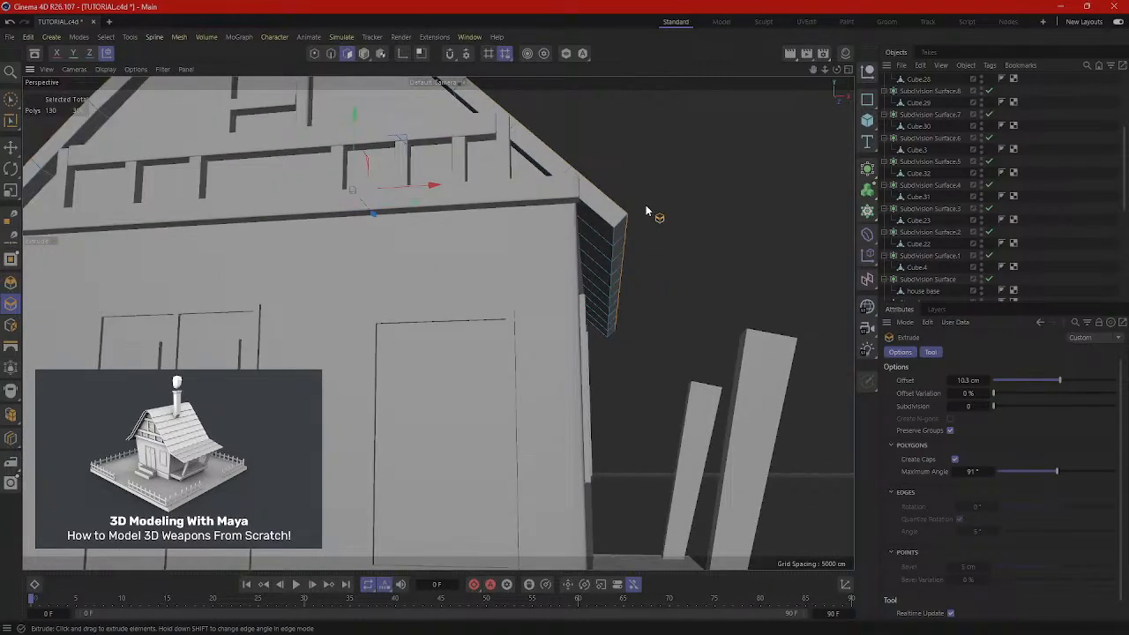
Select all polygons of the thickened roof and scale it slightly along the house's length.
alt+drag(645, 204, 561, 203)
key(t)
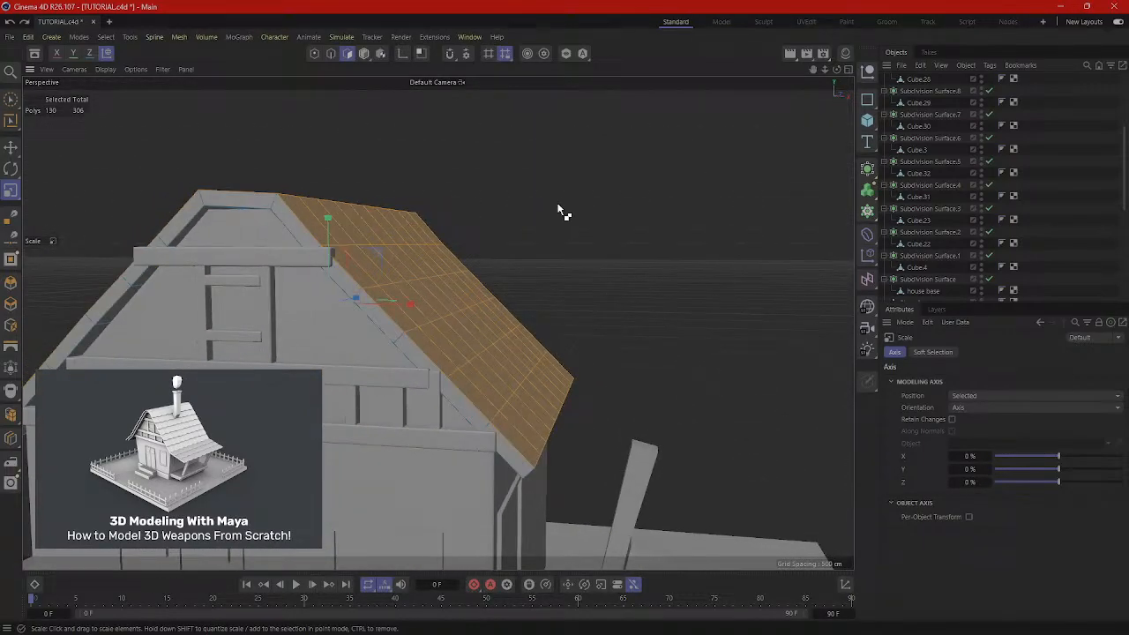
key(ctrl+a)
alt+drag(413, 302, 400, 324)
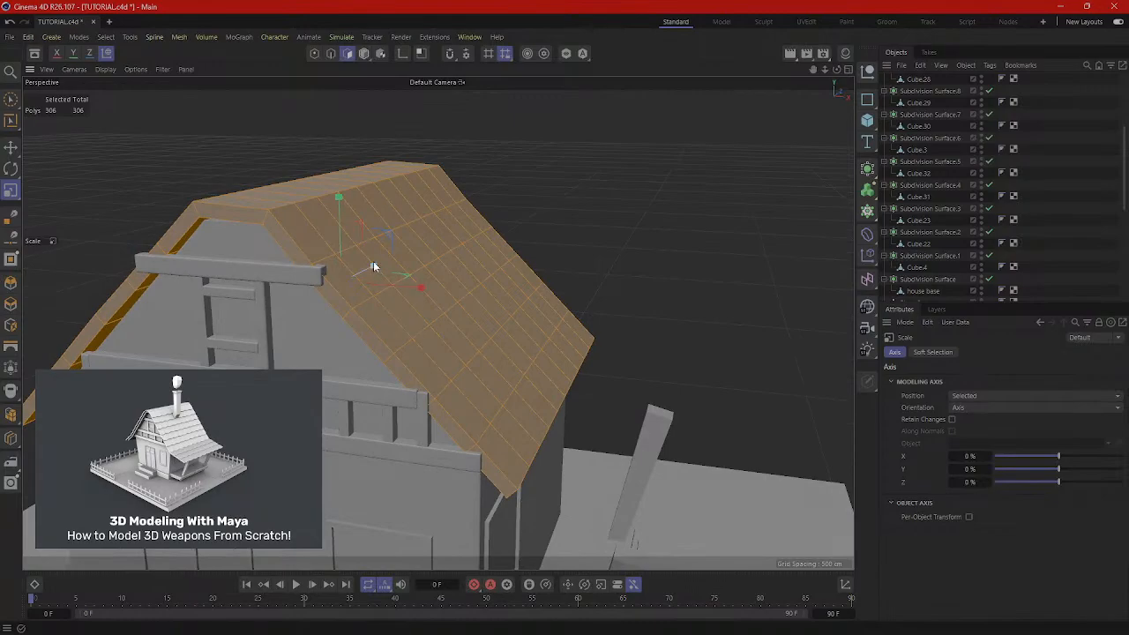
mouse_move(372, 262)
mouse_down()
mouse_move(420, 276)
mouse_move(363, 275)
mouse_move(352, 288)
mouse_move(350, 274)
mouse_move(362, 279)
mouse_move(373, 265)
mouse_up()
Shift the whole roof vertically along the world axis to fit it over the house's gable.
key(e)
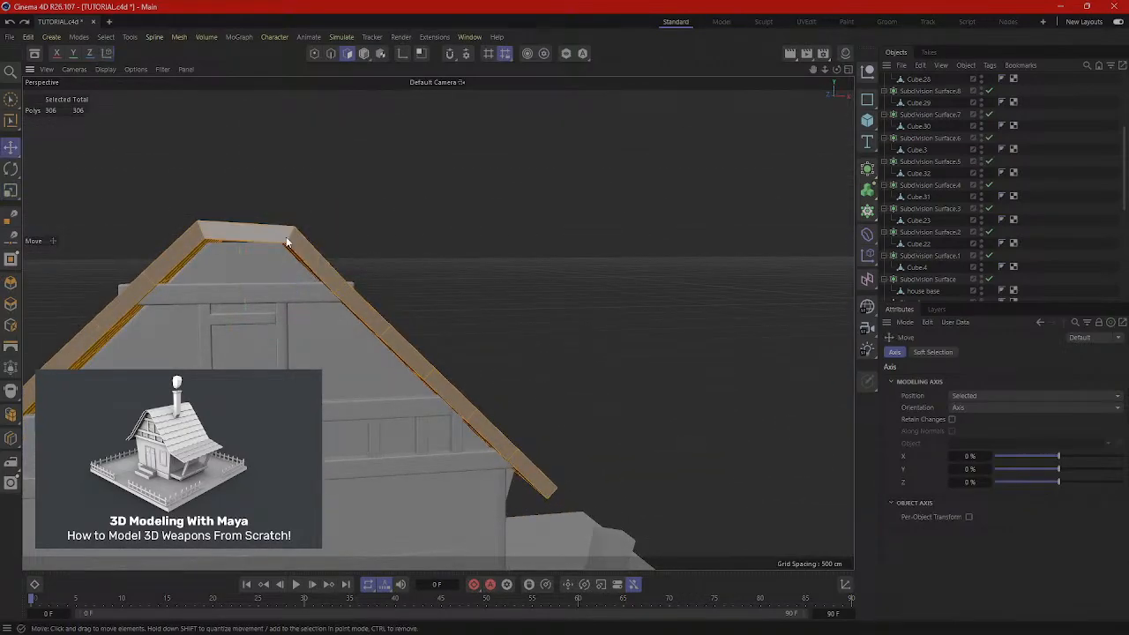
click(107, 52)
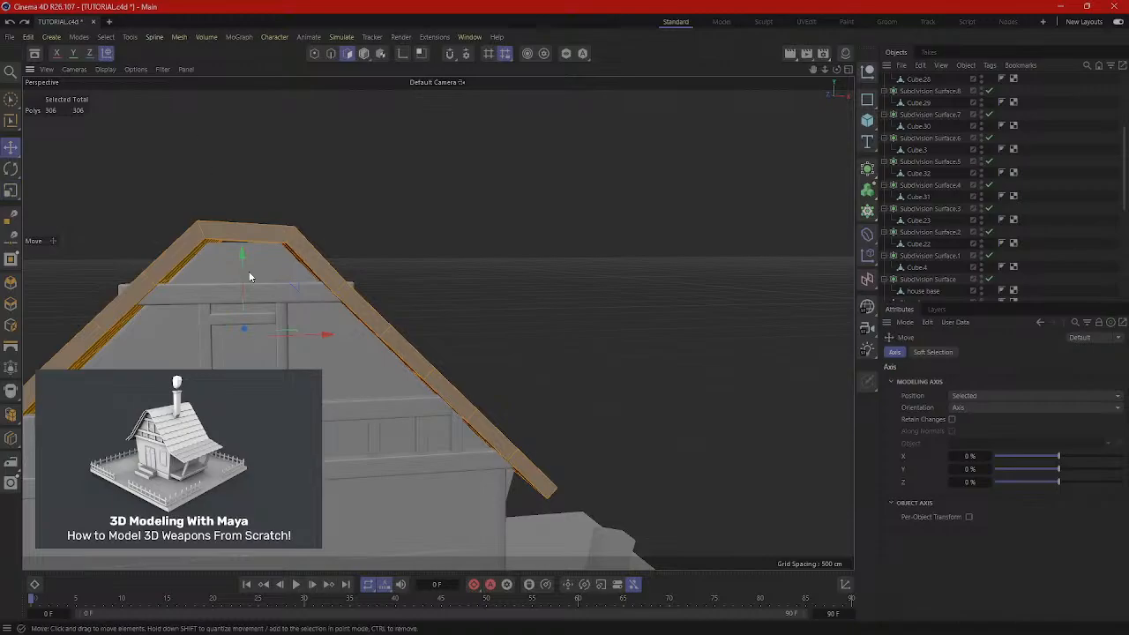
drag(241, 261, 261, 316)
Select the uppermost horizontal beam on the front gable and shorten it along the house's width to fit under the roof.
click(363, 54)
click(284, 307)
key(t)
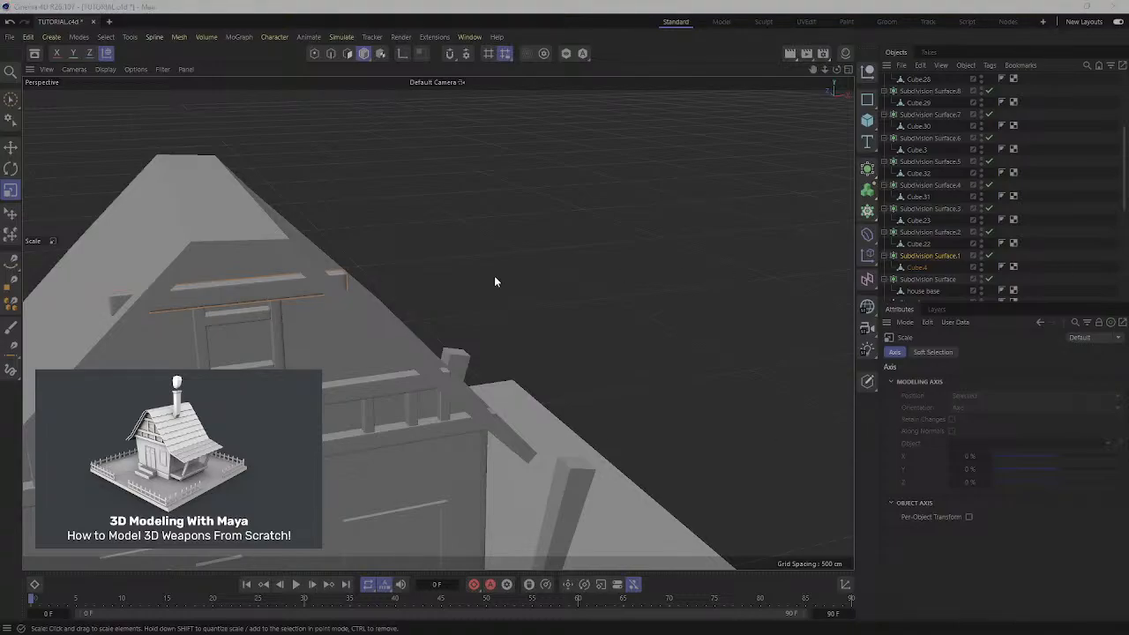
key(r)
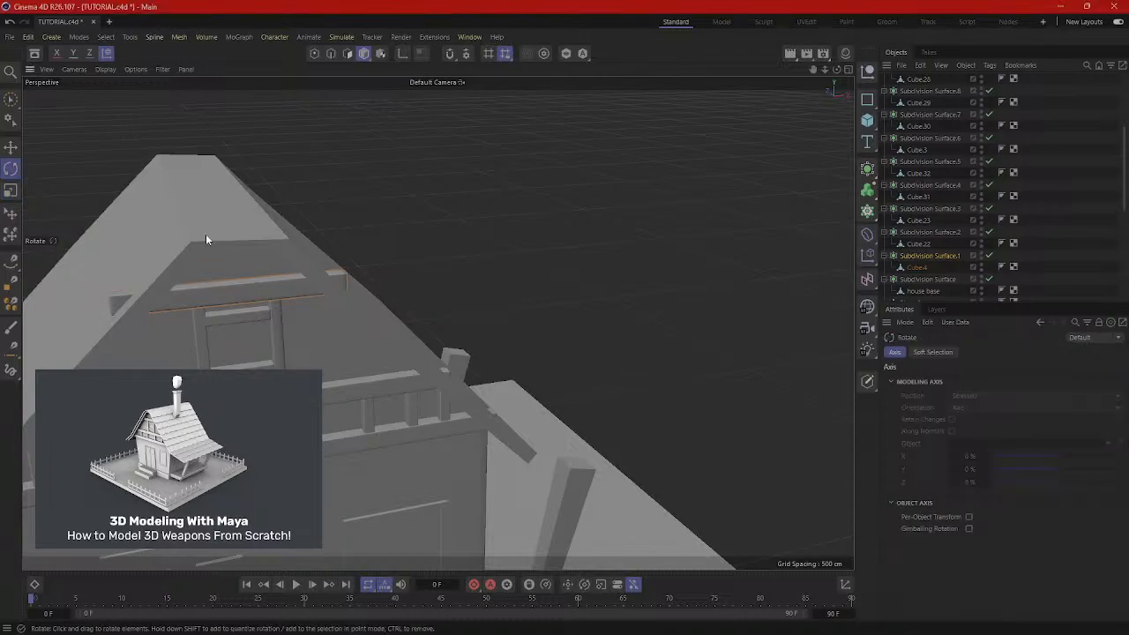
click(11, 189)
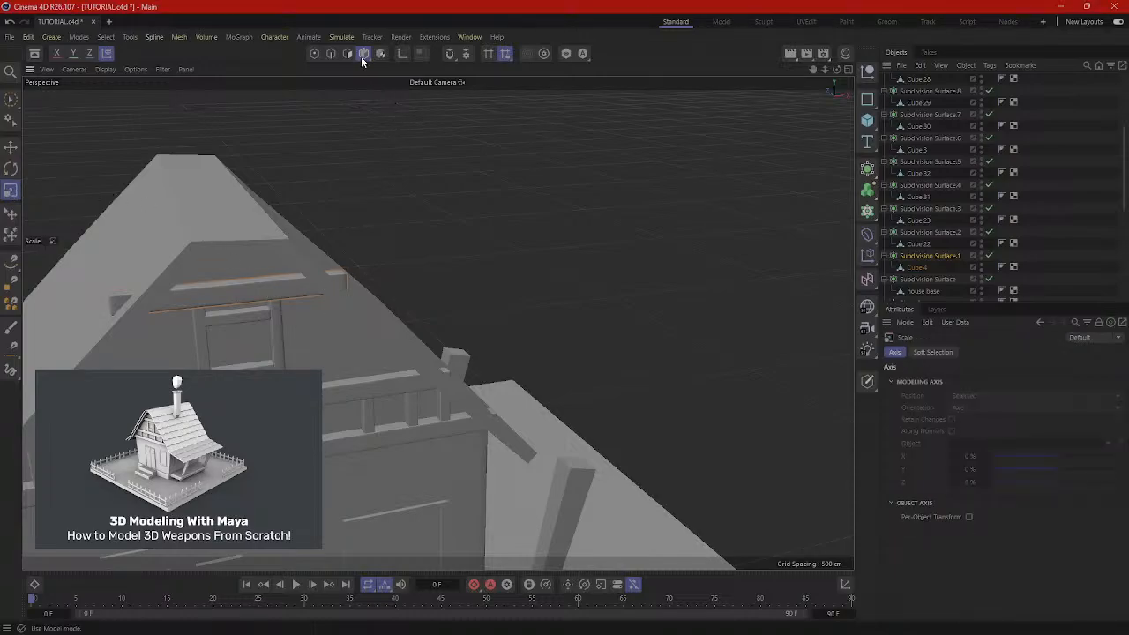
click(290, 296)
alt+drag(451, 262, 483, 548)
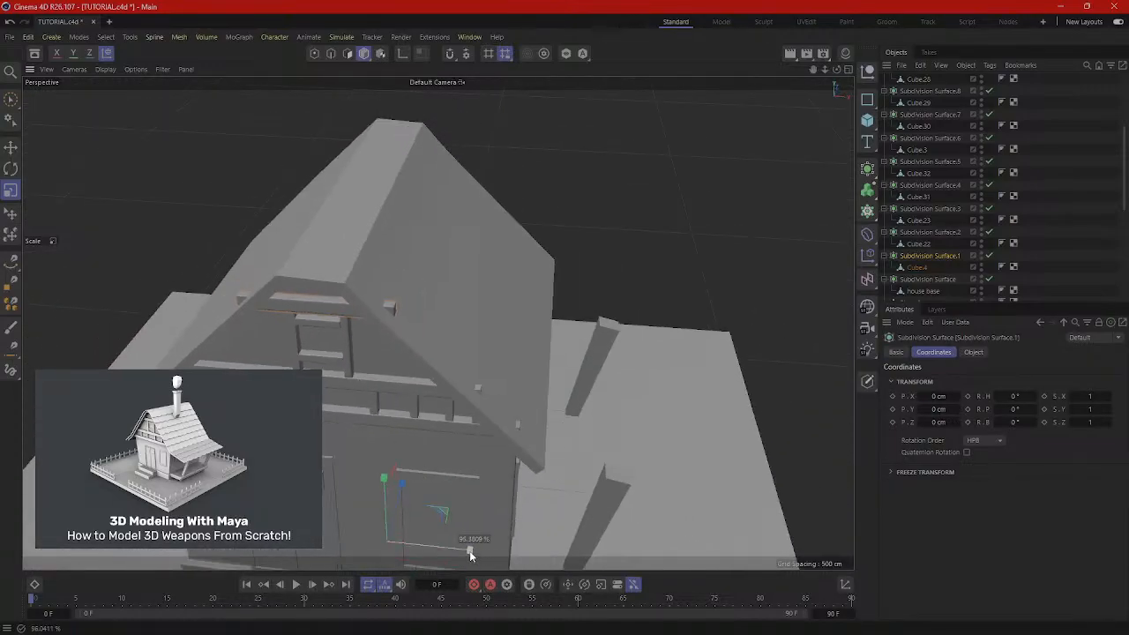
drag(453, 553, 398, 348)
Shift the uppermost gable beam slightly sideways and fine-tune its width between the roof slopes.
key(e)
alt+drag(347, 376, 431, 525)
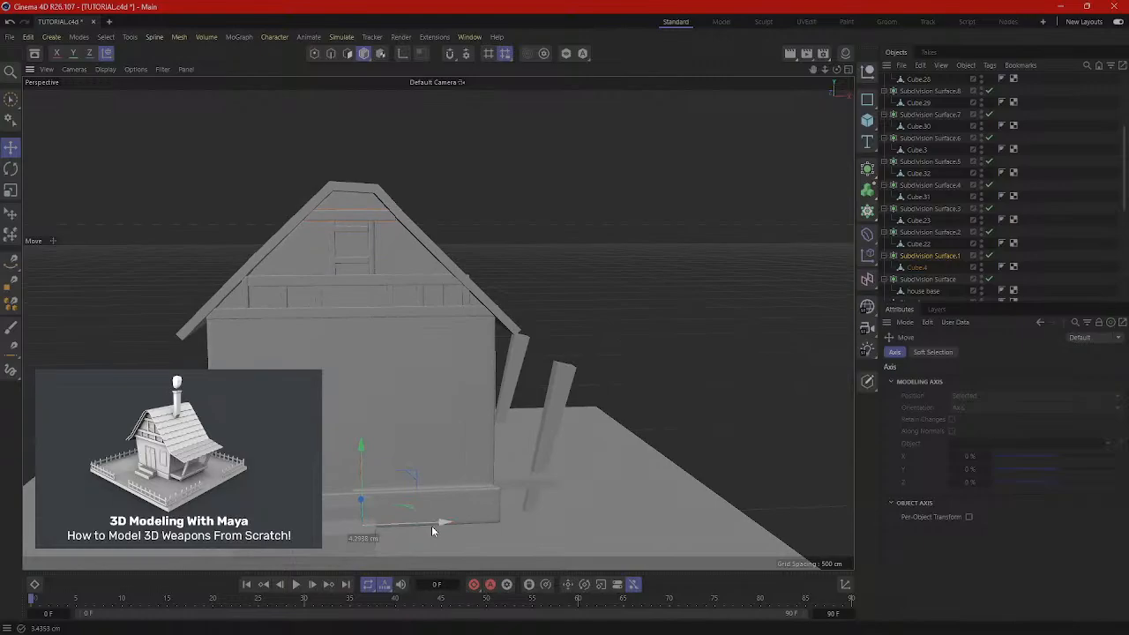
key(t)
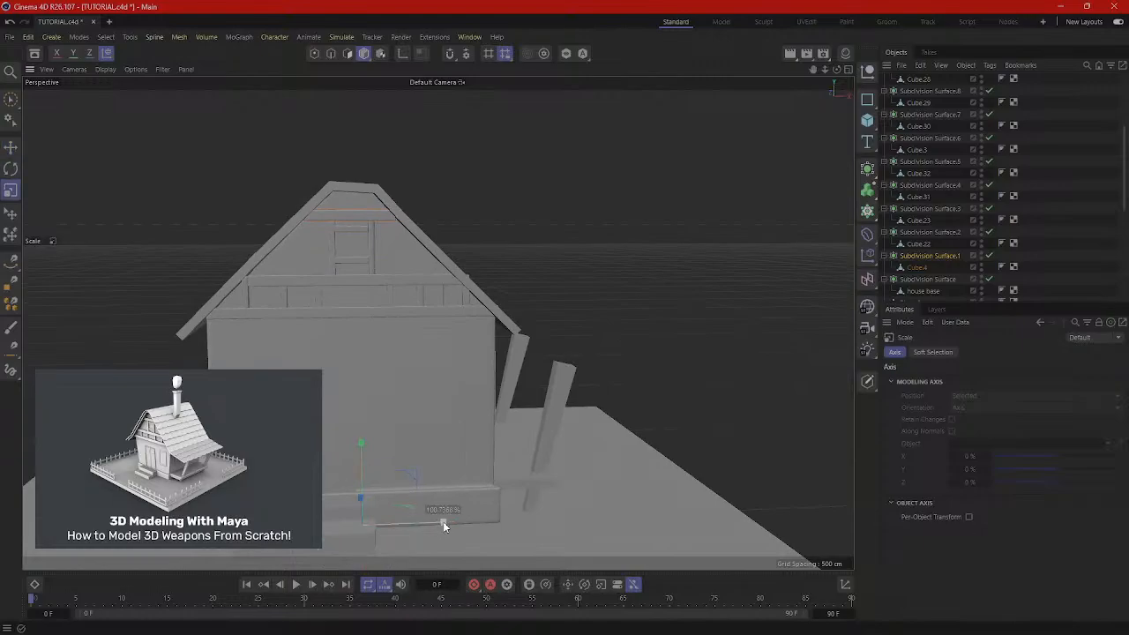
drag(444, 522, 443, 522)
Select the middle horizontal beam on the front gable and scale it along the house's width to fit between the roof slopes.
scroll(434, 269, up, 2)
click(438, 289)
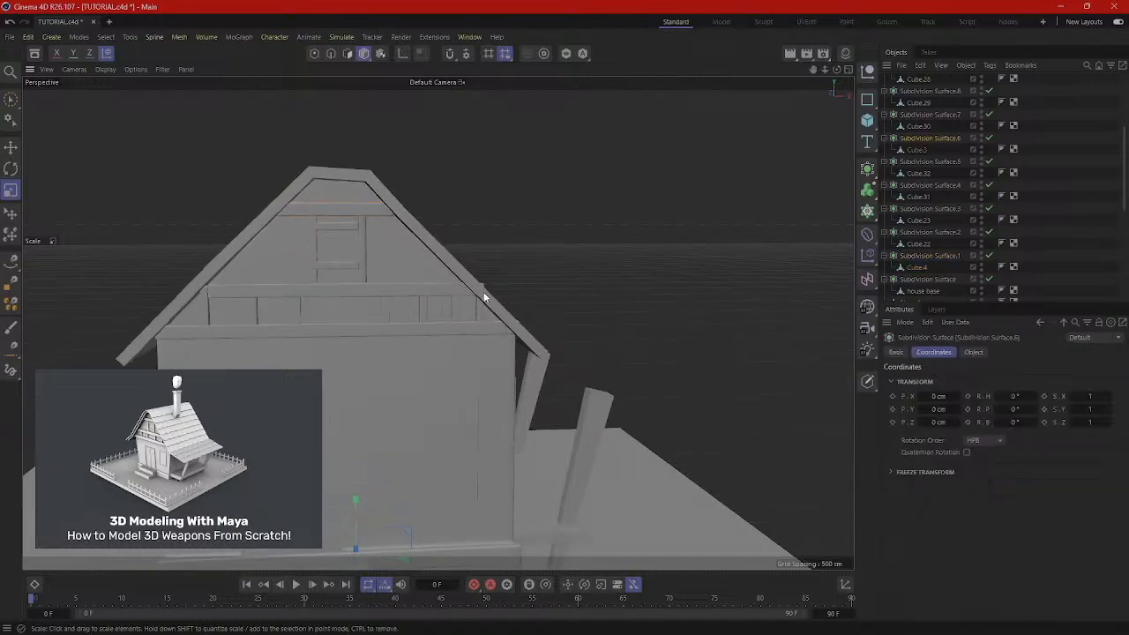
key(t)
alt+middle_drag(481, 485, 472, 407)
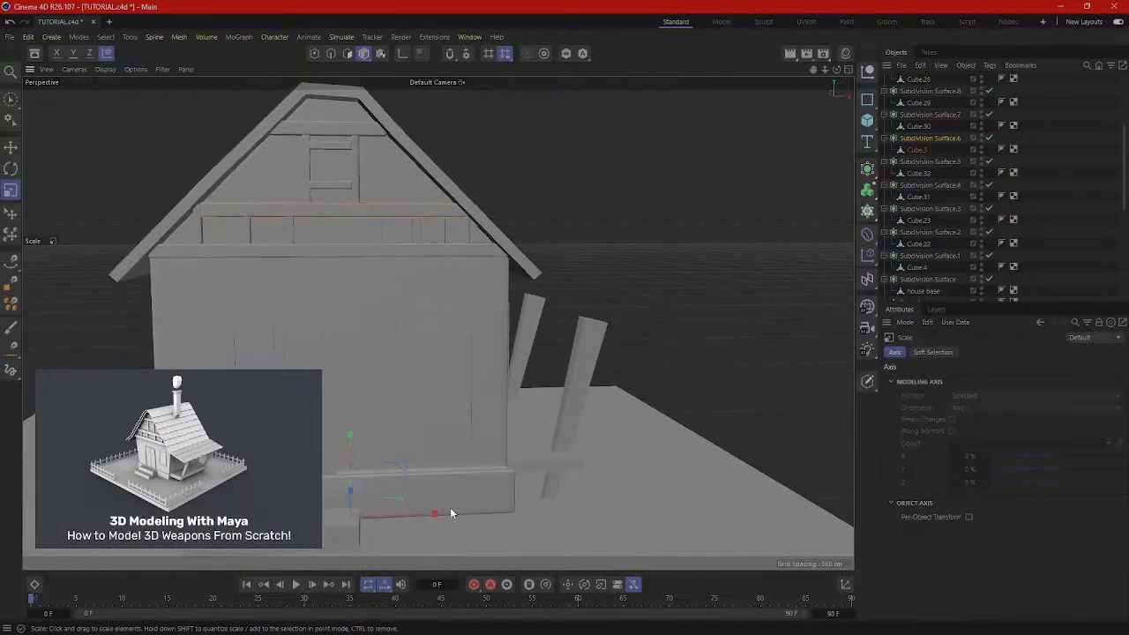
drag(448, 514, 432, 518)
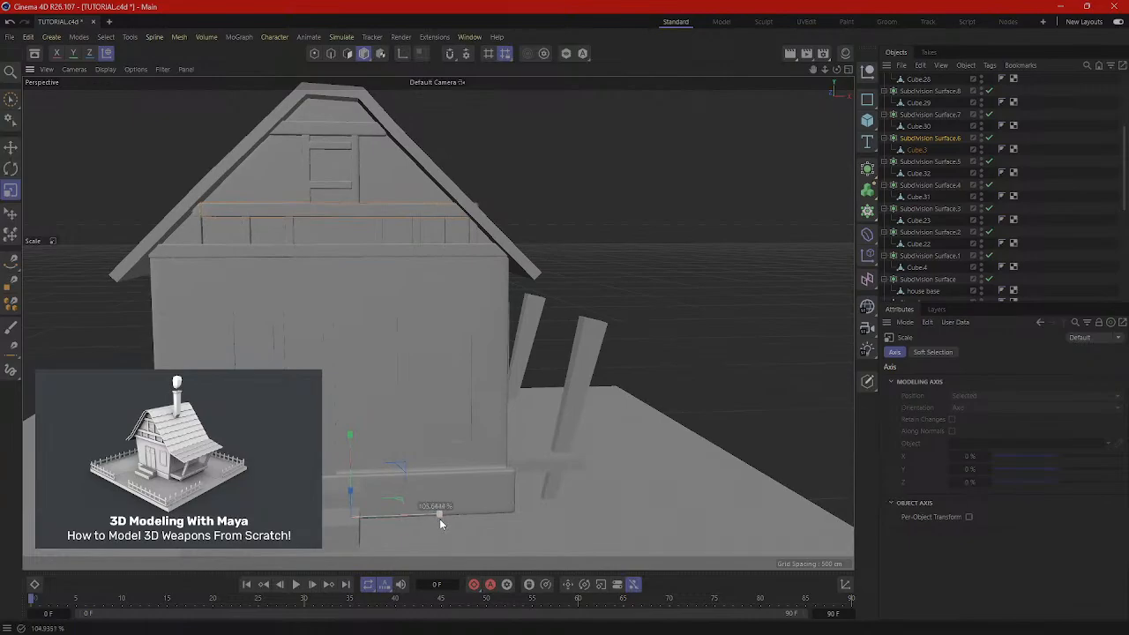
drag(437, 519, 438, 519)
scroll(366, 401, up, 2)
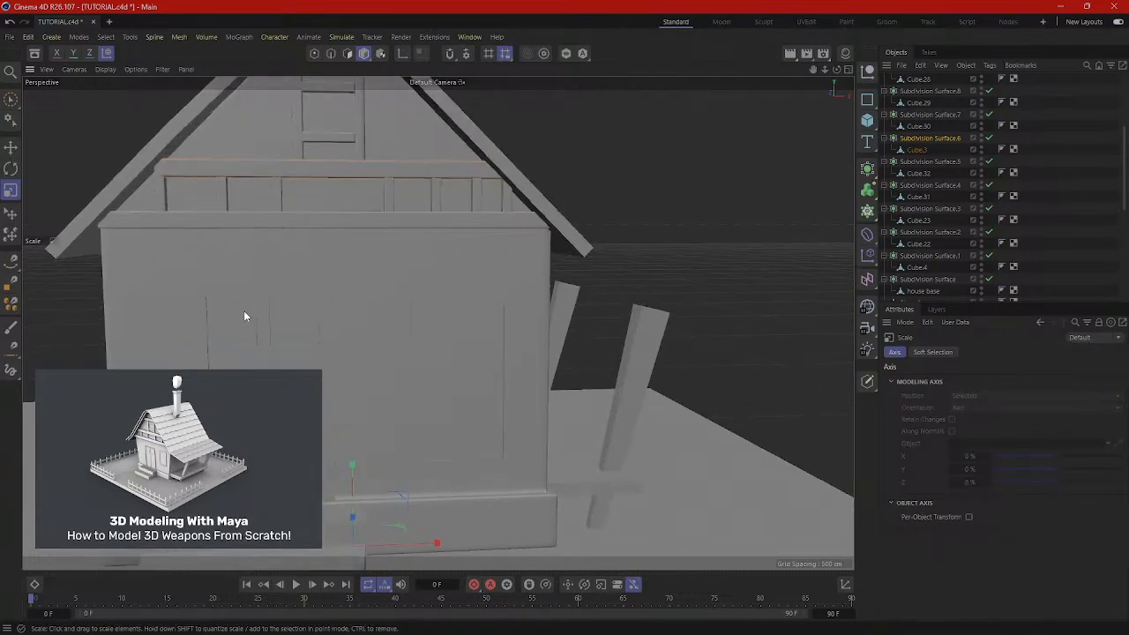
scroll(303, 315, down, 3)
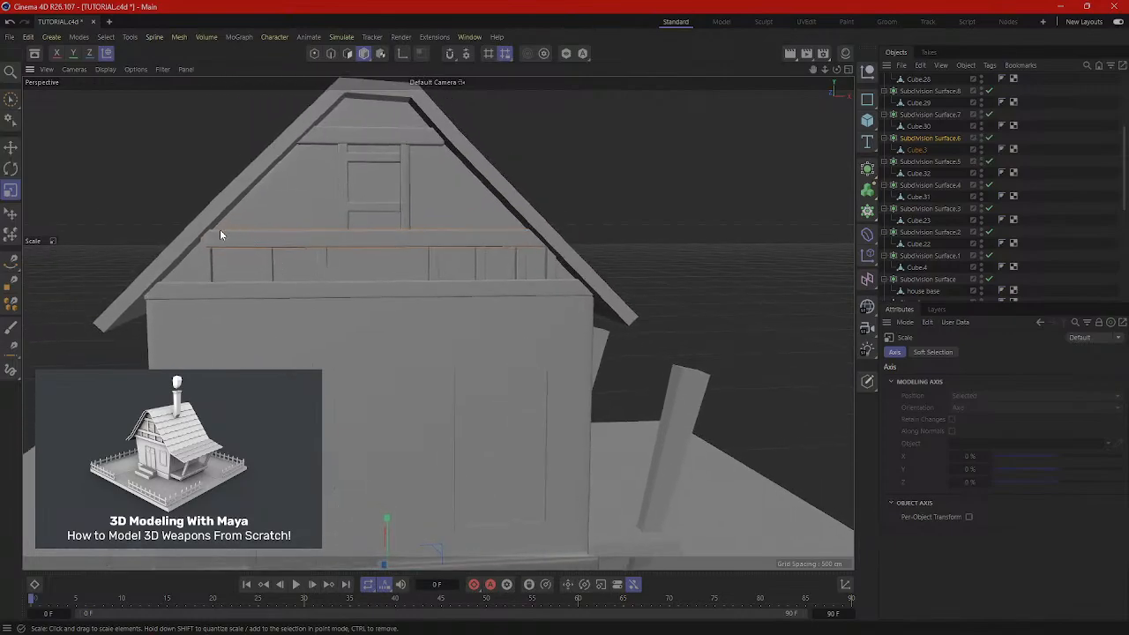
Shorten the middle gable beam slightly along the house's width so its ends tuck beneath the roof slopes.
scroll(209, 263, up, 3)
click(597, 289)
alt+drag(555, 277, 561, 265)
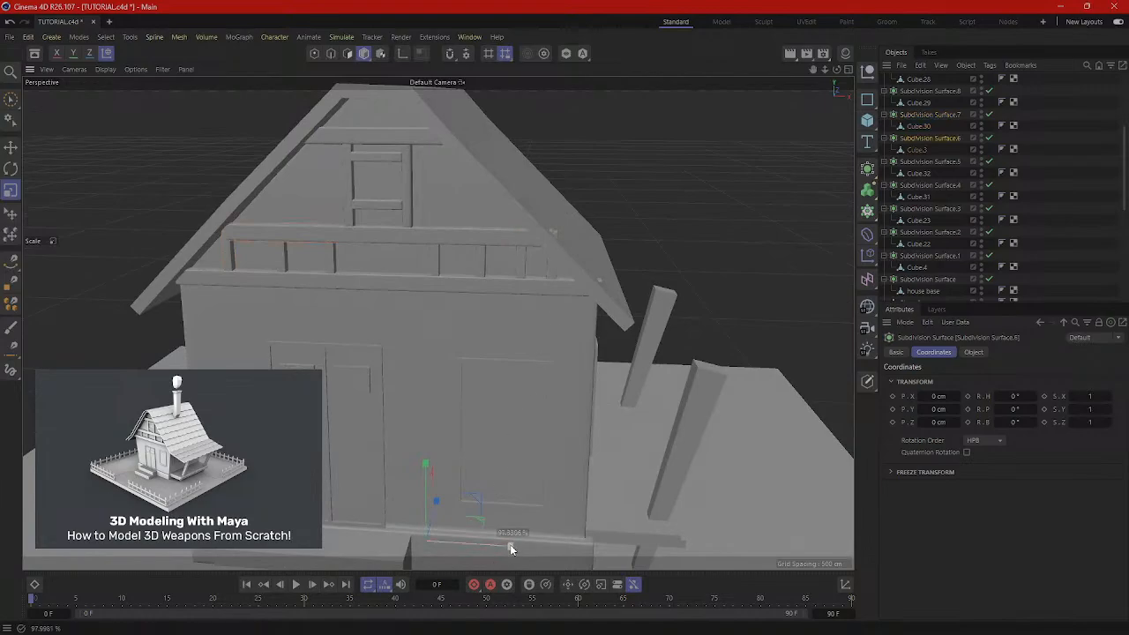
key(e)
drag(510, 546, 494, 549)
Lower the outermost short post under the middle gable beam by about 7 cm and shift the lowest gable beam slightly along the house's width.
click(550, 271)
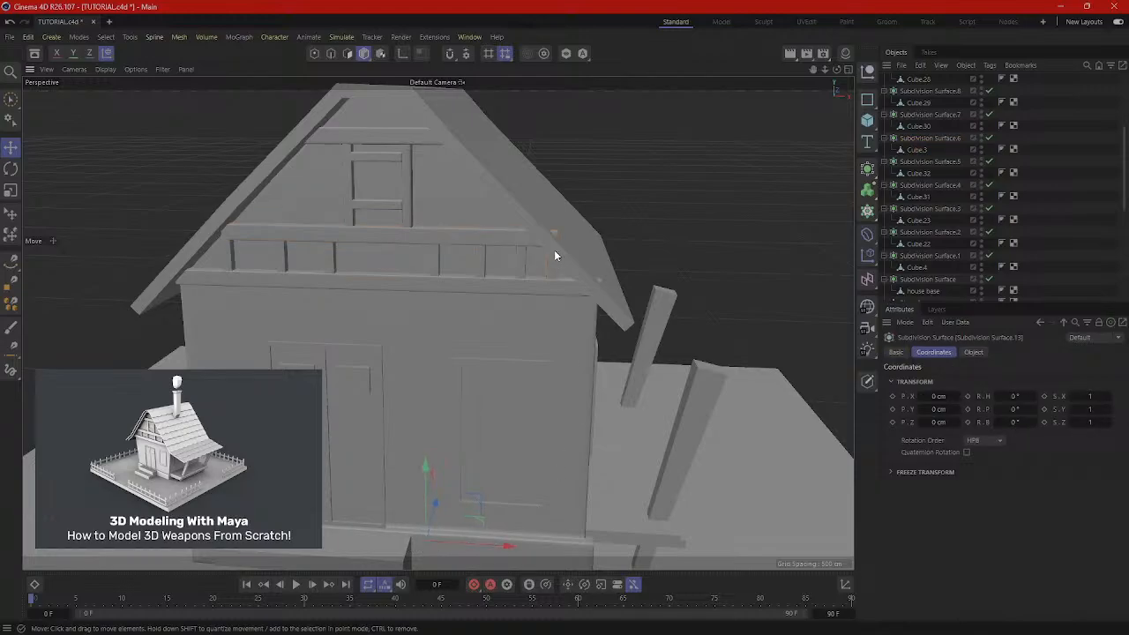
drag(420, 466, 422, 471)
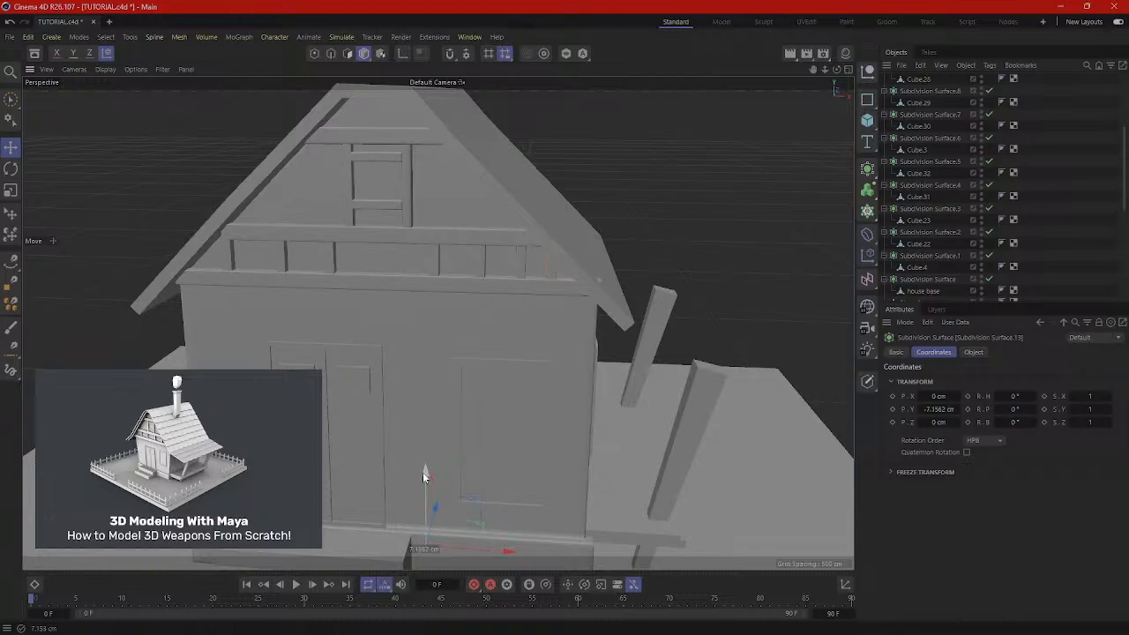
alt+drag(466, 430, 513, 323)
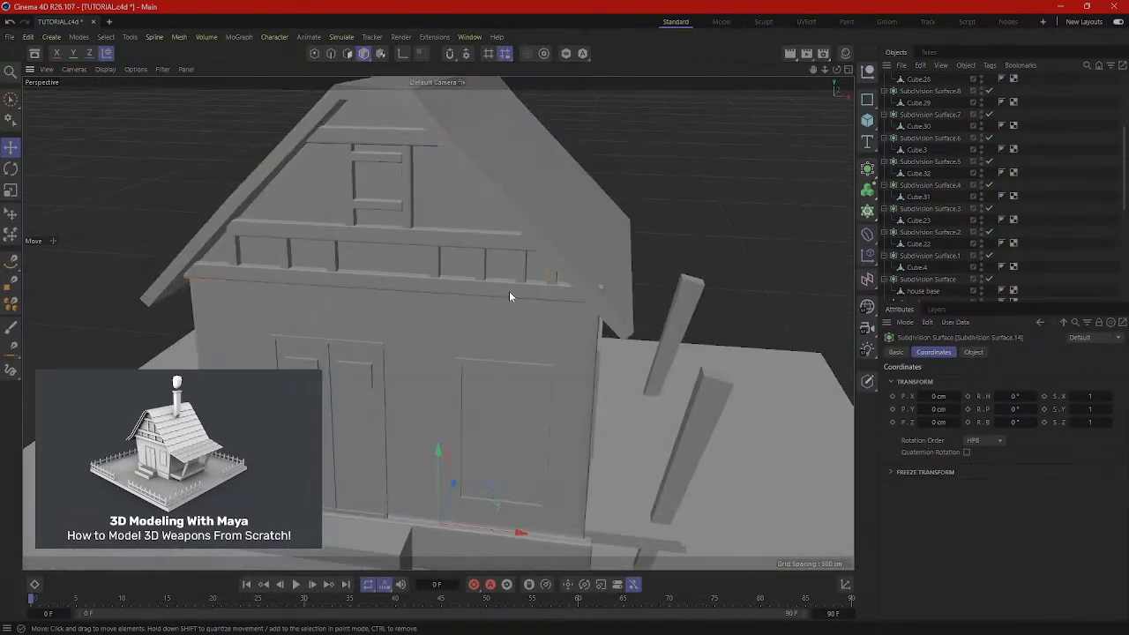
drag(504, 530, 424, 458)
alt+drag(377, 445, 486, 370)
scroll(464, 431, up, 3)
Select the house base object and switch off its Subdivision Surface.
click(490, 349)
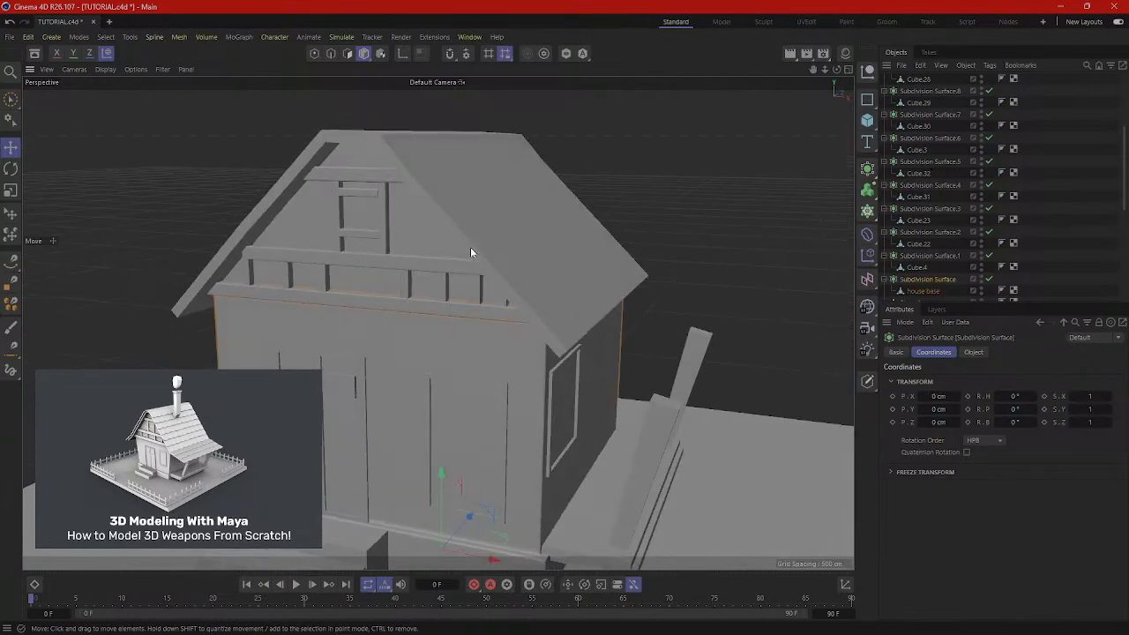
click(332, 53)
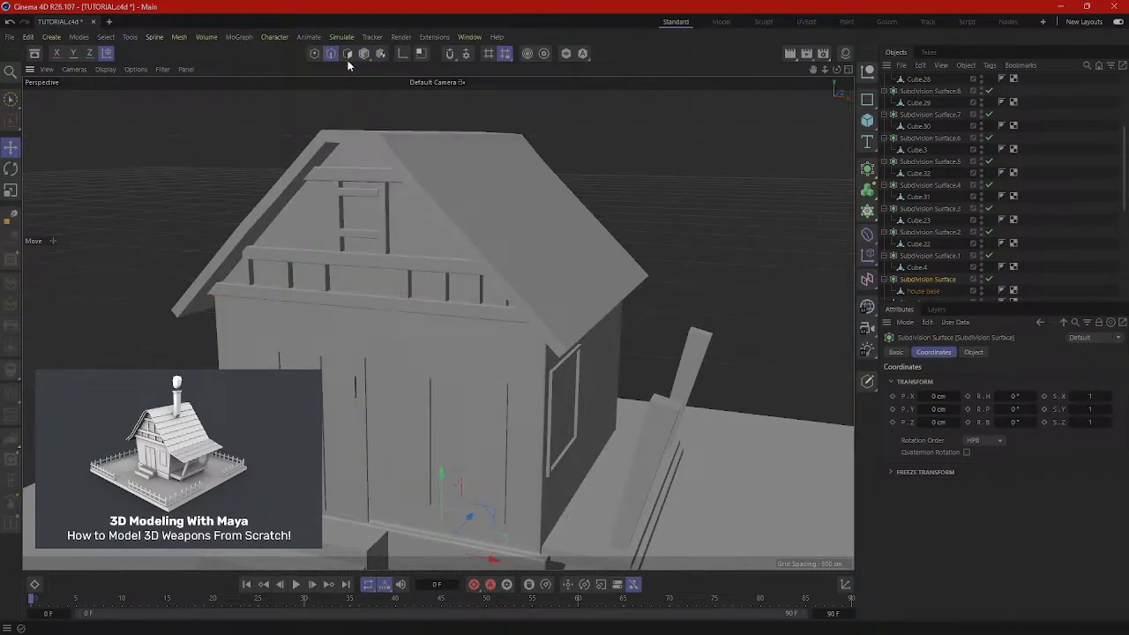
click(347, 55)
click(365, 53)
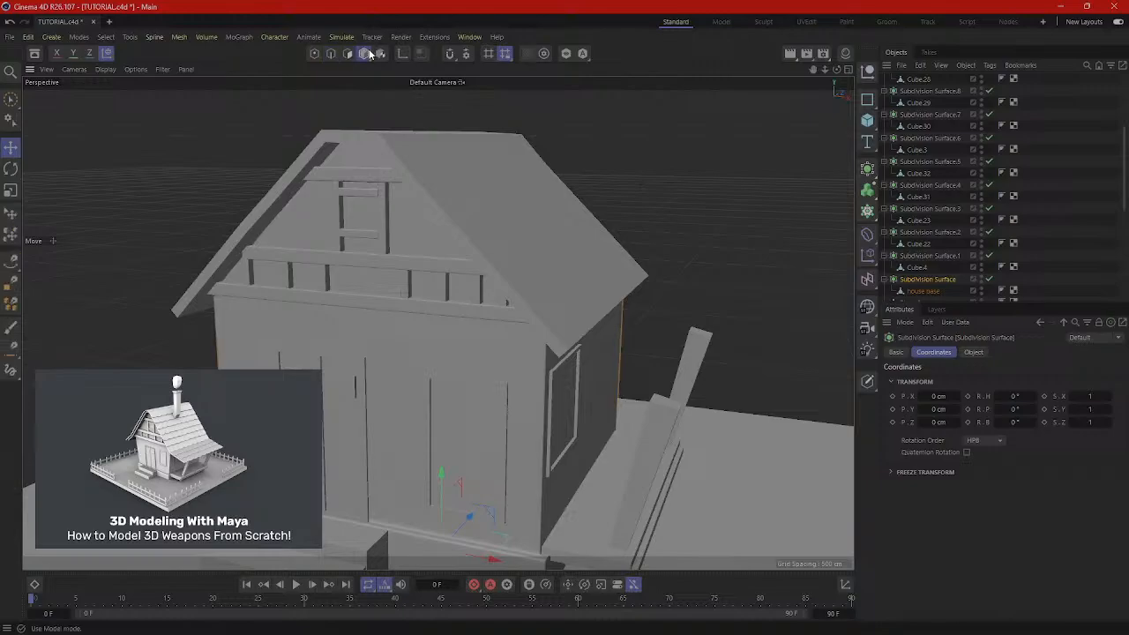
click(517, 372)
alt+drag(537, 365, 617, 346)
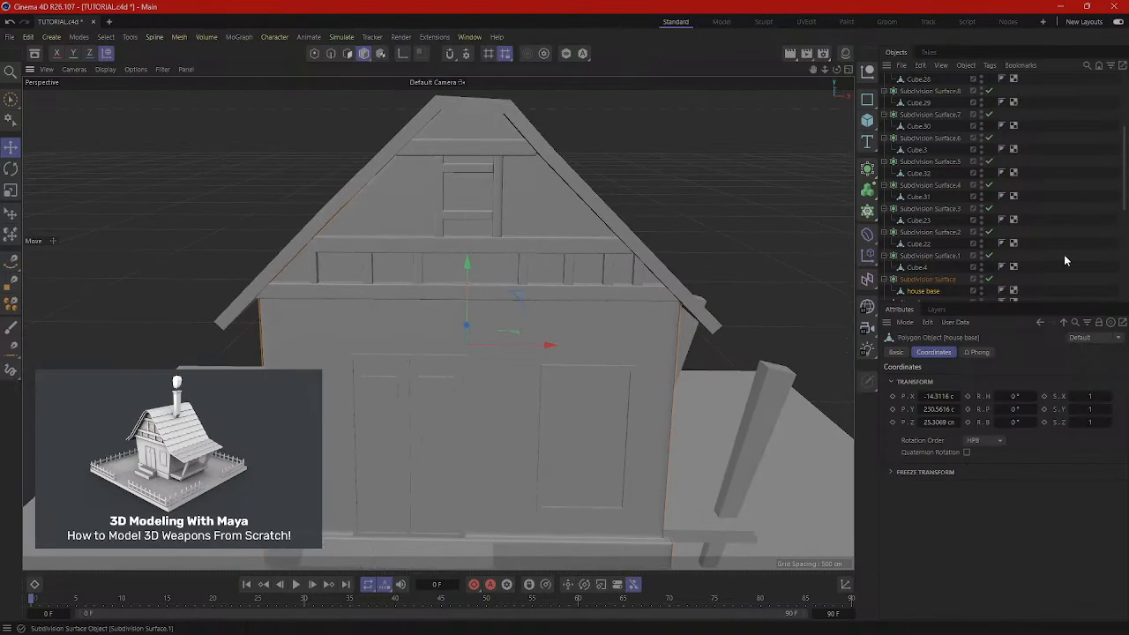
click(988, 280)
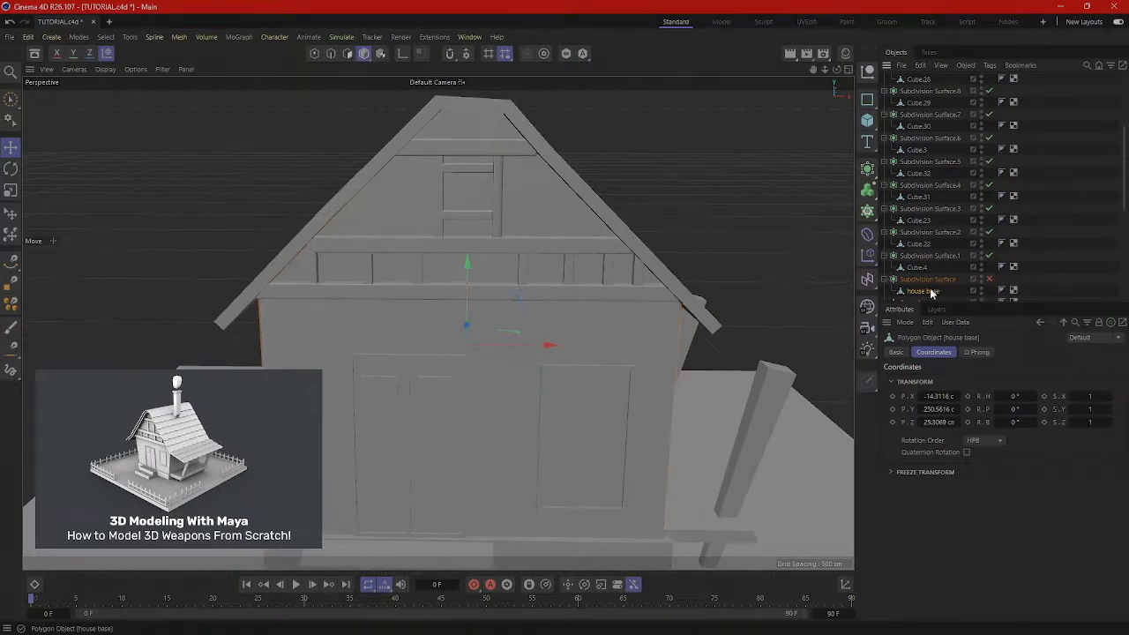
Select the edge loop along the top of the house base walls, scale it slightly, and clear the selection.
click(332, 54)
alt+drag(641, 390, 652, 296)
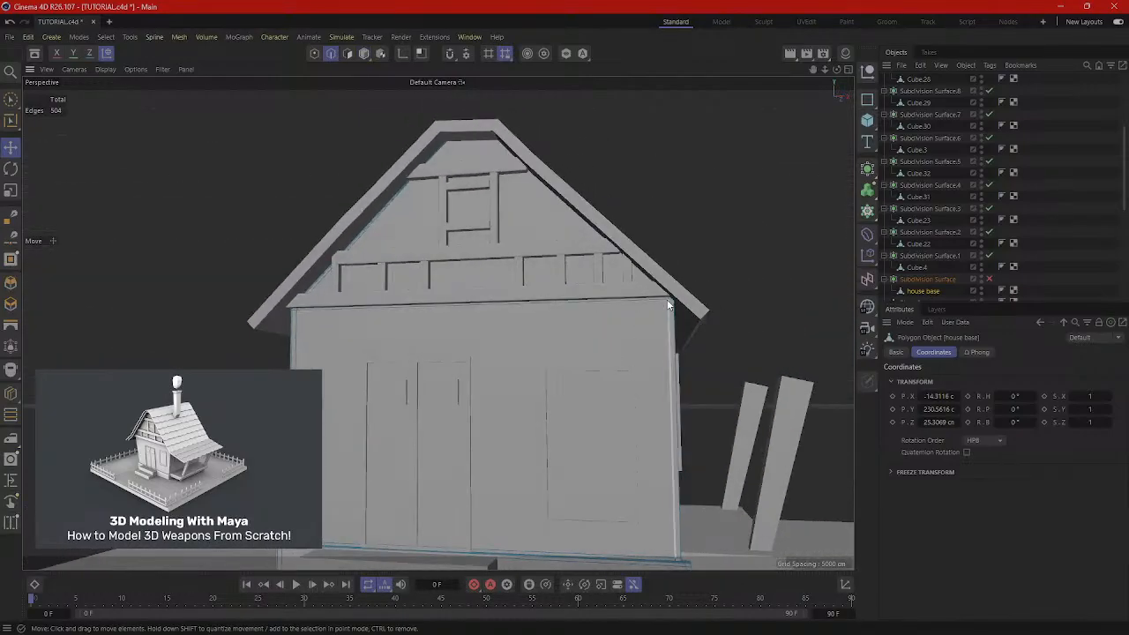
double_click(659, 299)
alt+drag(638, 340, 652, 324)
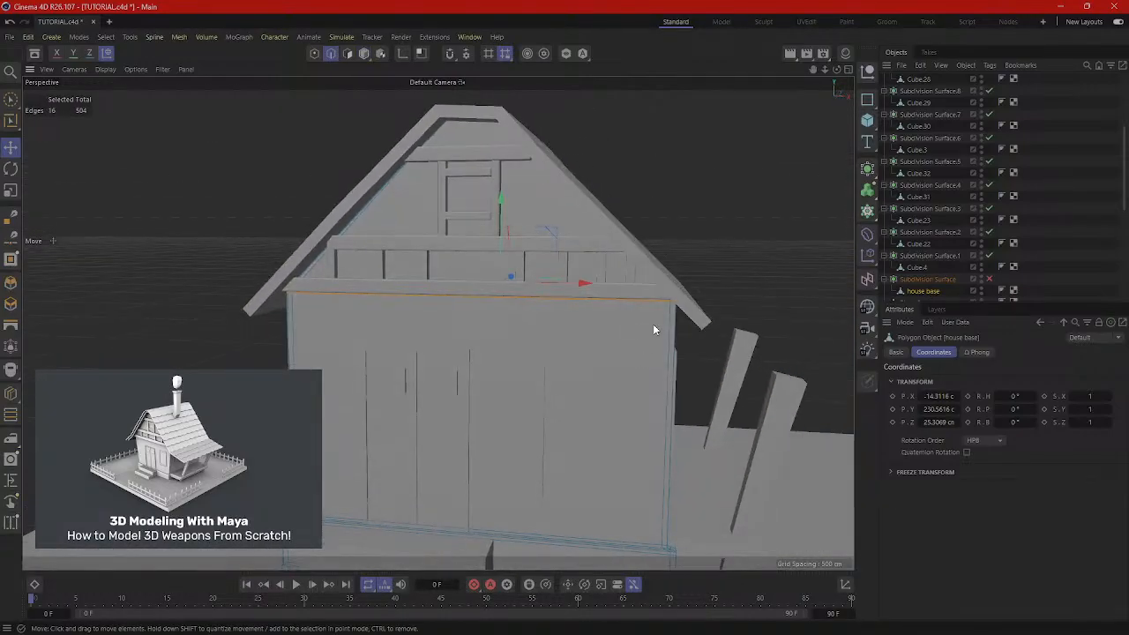
key(t)
drag(752, 232, 706, 282)
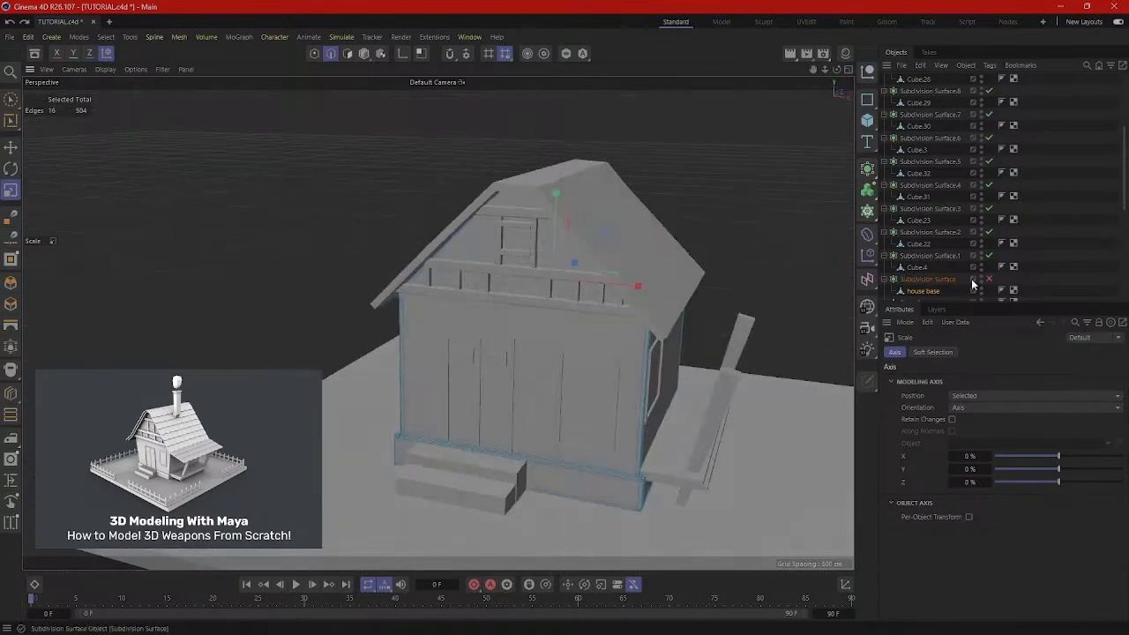
click(768, 233)
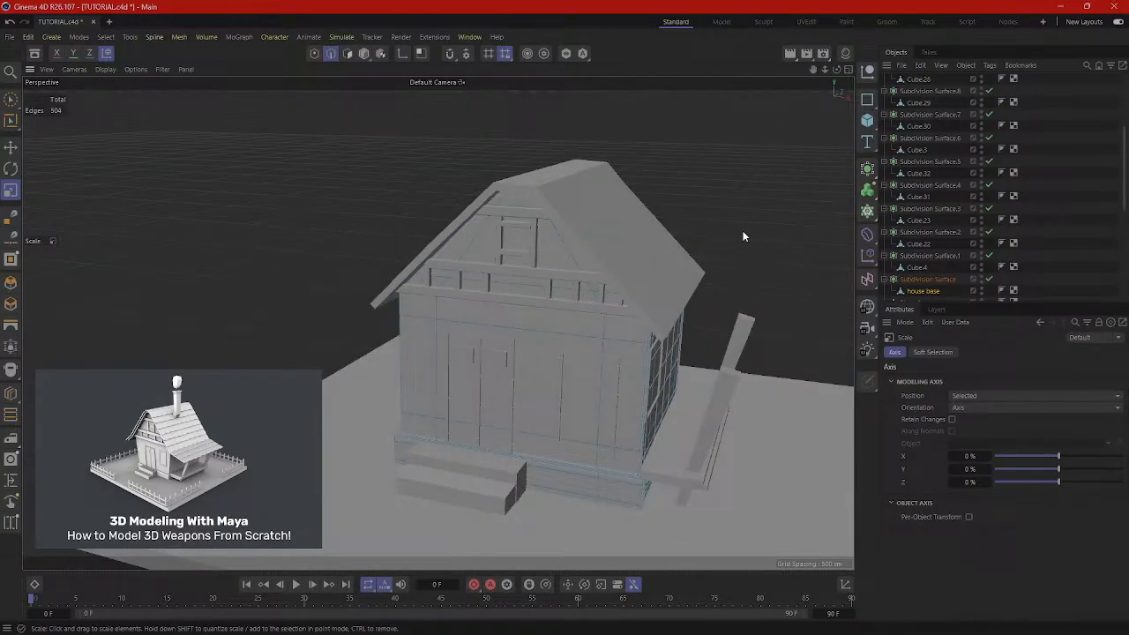
Select the roof's front corner polygon at the eave and check the tiled roof in the reference image.
click(364, 53)
alt+drag(737, 216, 531, 253)
click(535, 251)
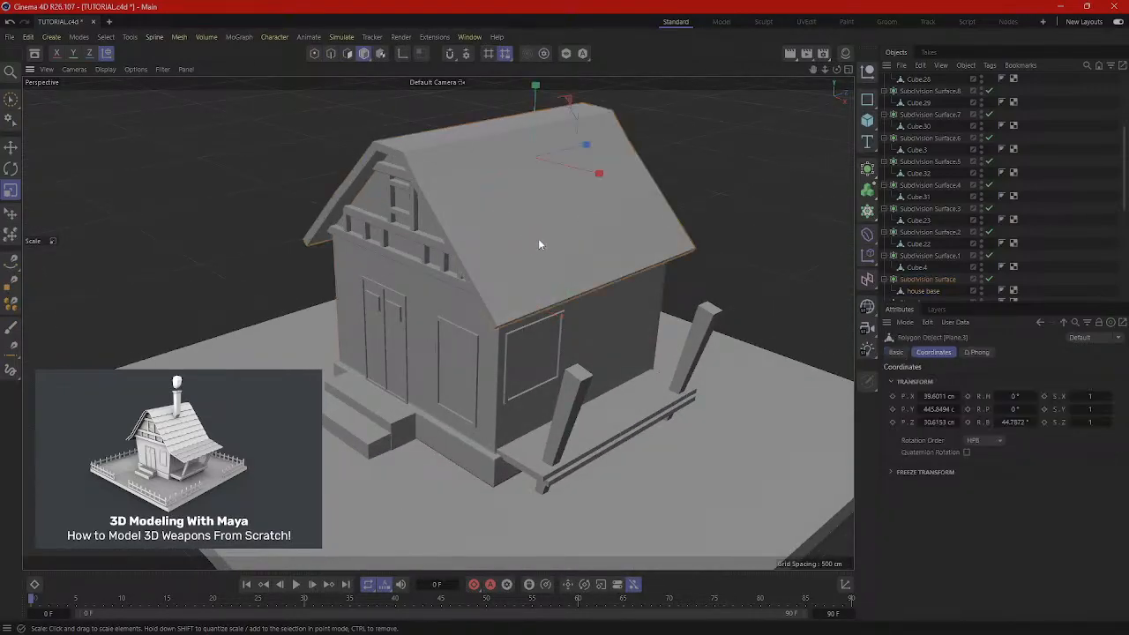
click(347, 54)
scroll(533, 283, up, 5)
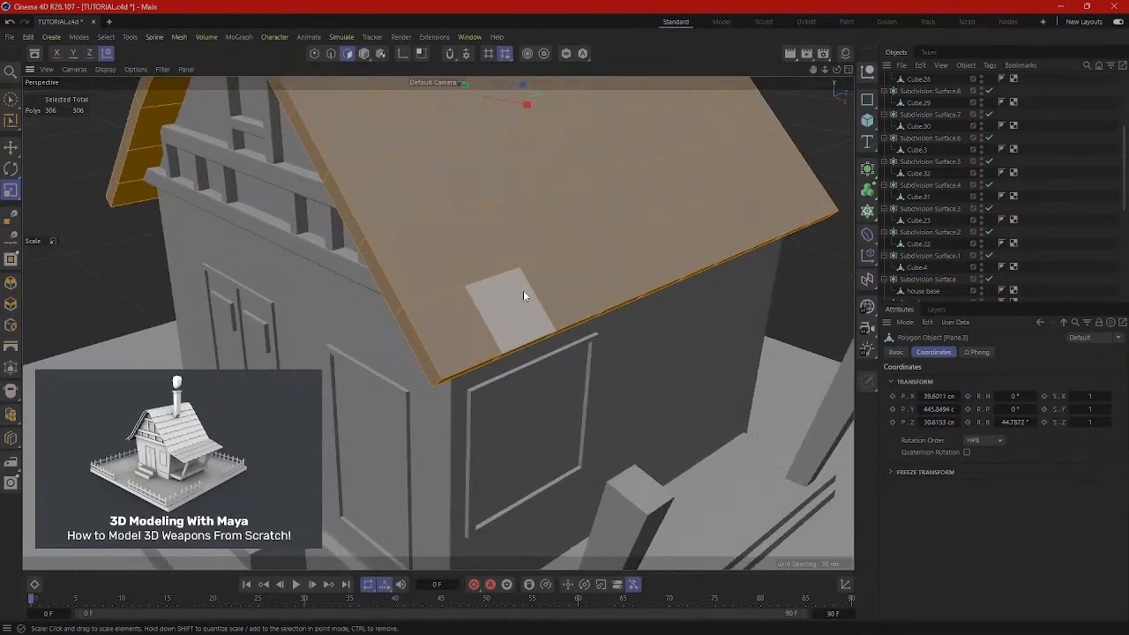
click(469, 318)
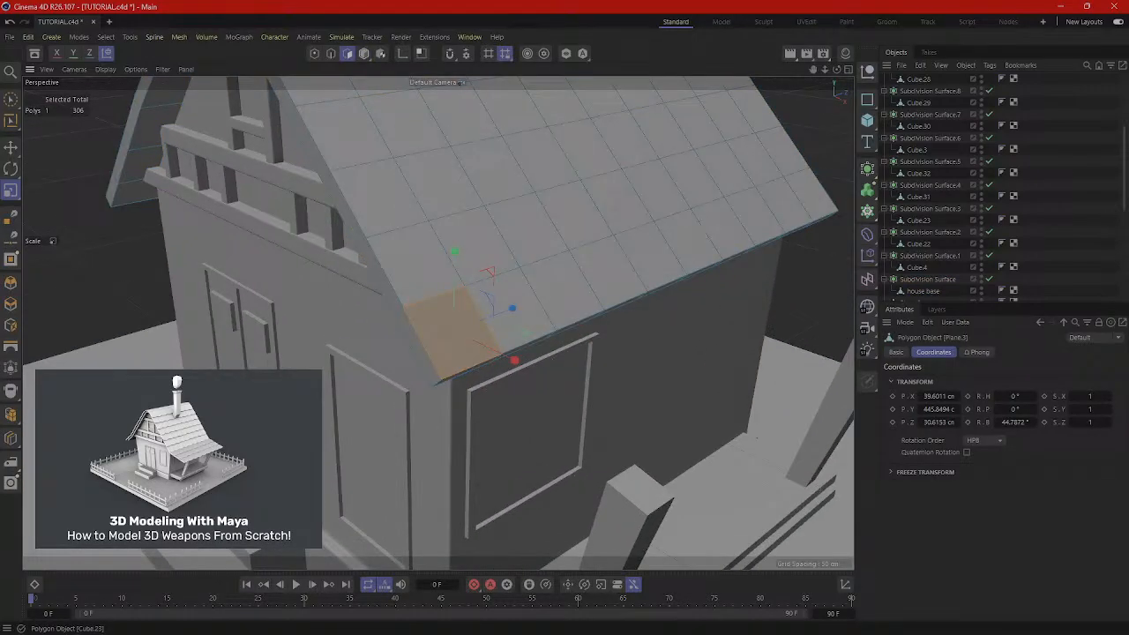
scroll(470, 352, up, 1)
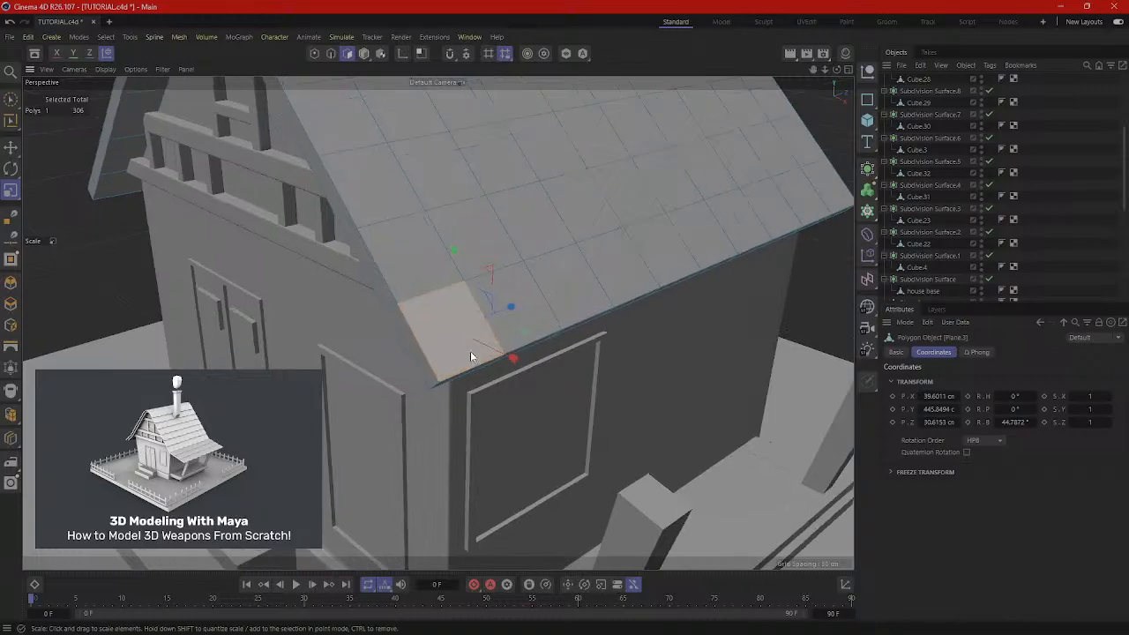
alt+drag(443, 336, 360, 330)
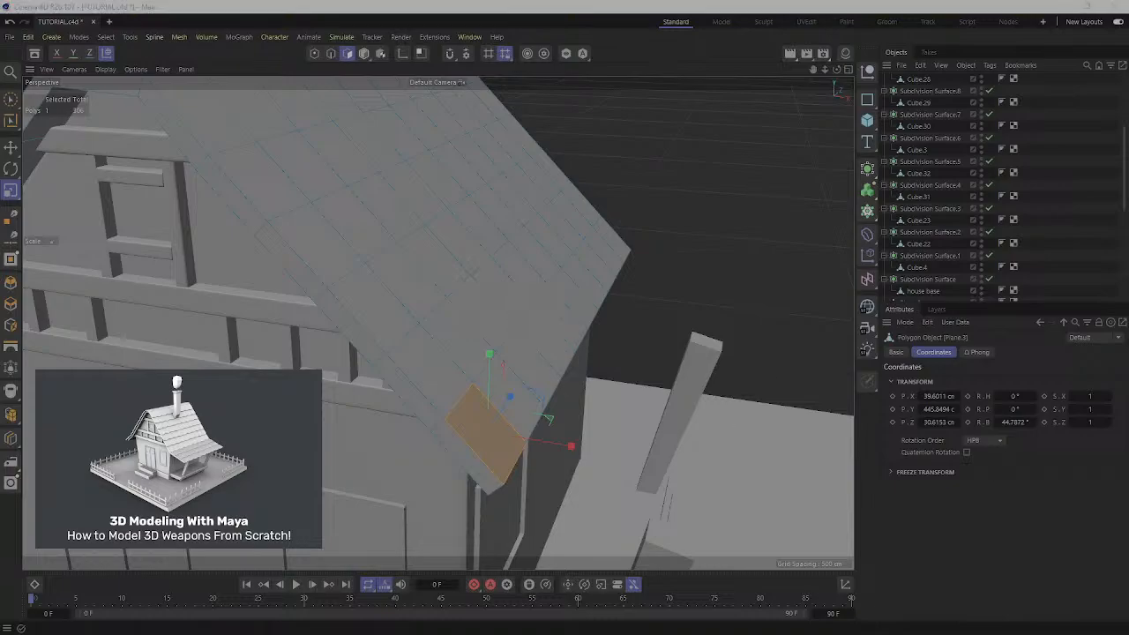
drag(1128, 95, 567, 75)
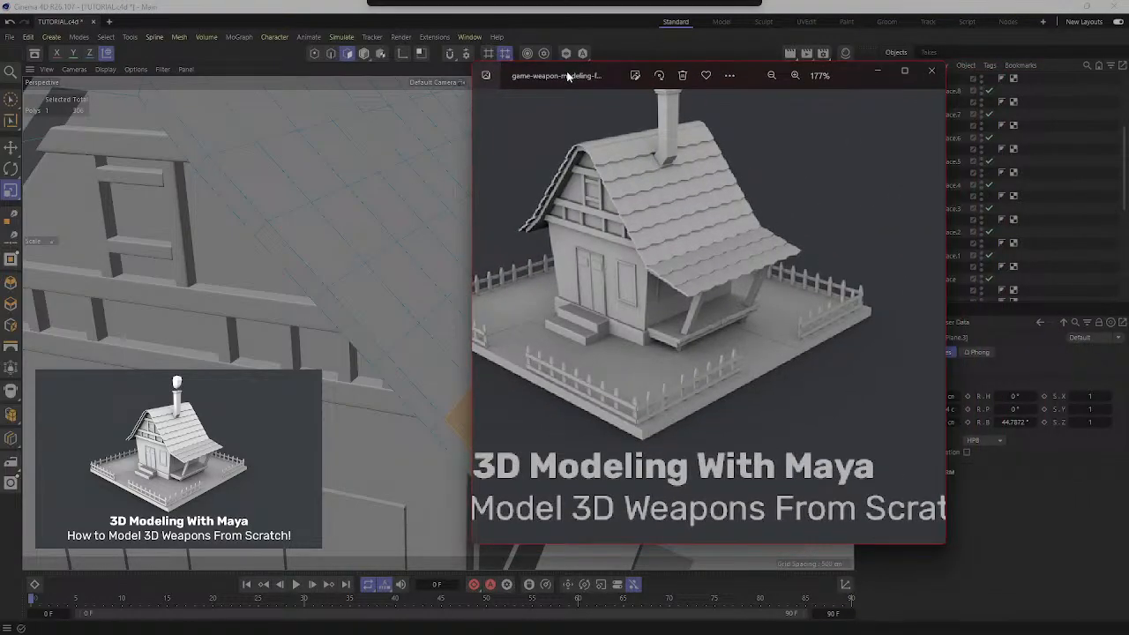
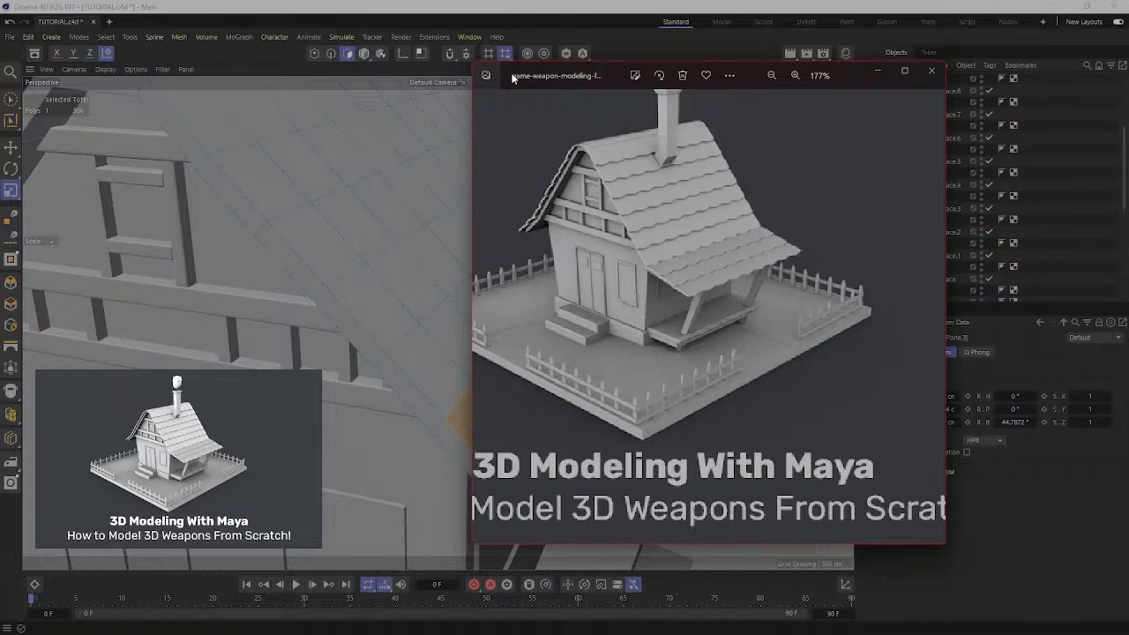
drag(569, 64, 925, 71)
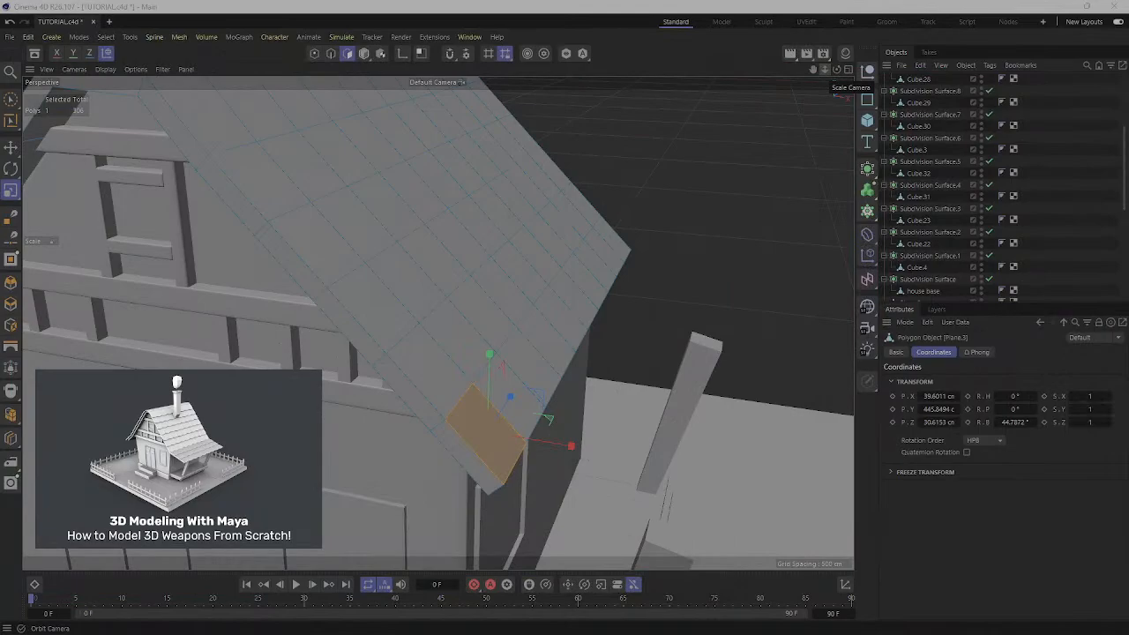
Add the remaining outer polygons of the lowest row along the roof slope's eave to the selection.
alt+drag(742, 308, 617, 305)
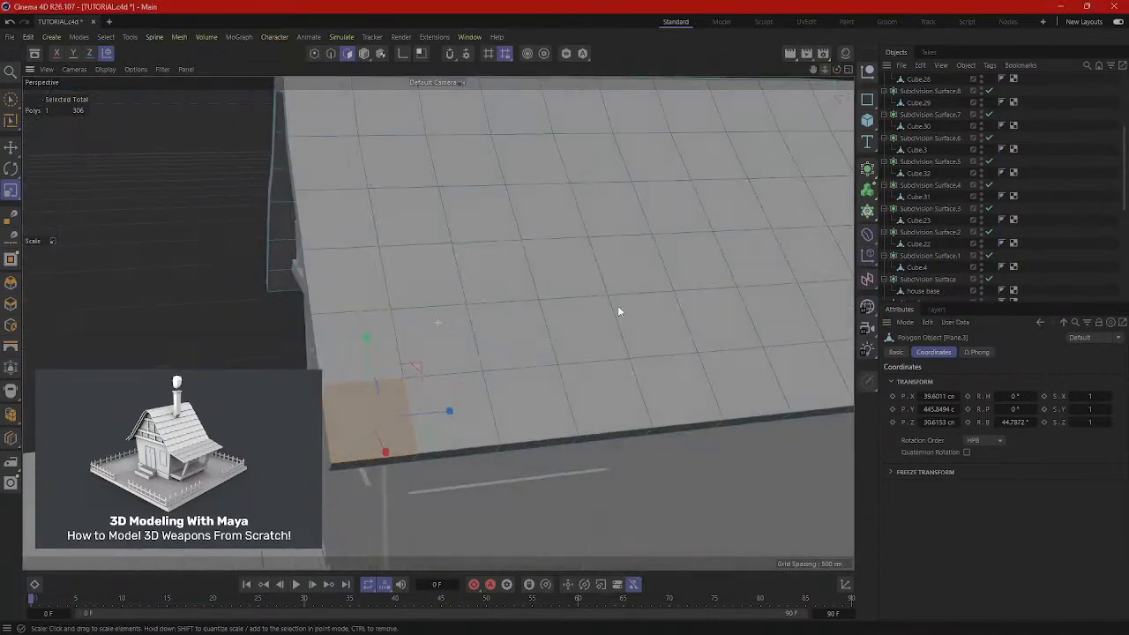
shift+click(466, 391)
shift+click(515, 391)
shift+click(615, 392)
alt+middle_drag(667, 393, 546, 379)
shift+click(522, 383)
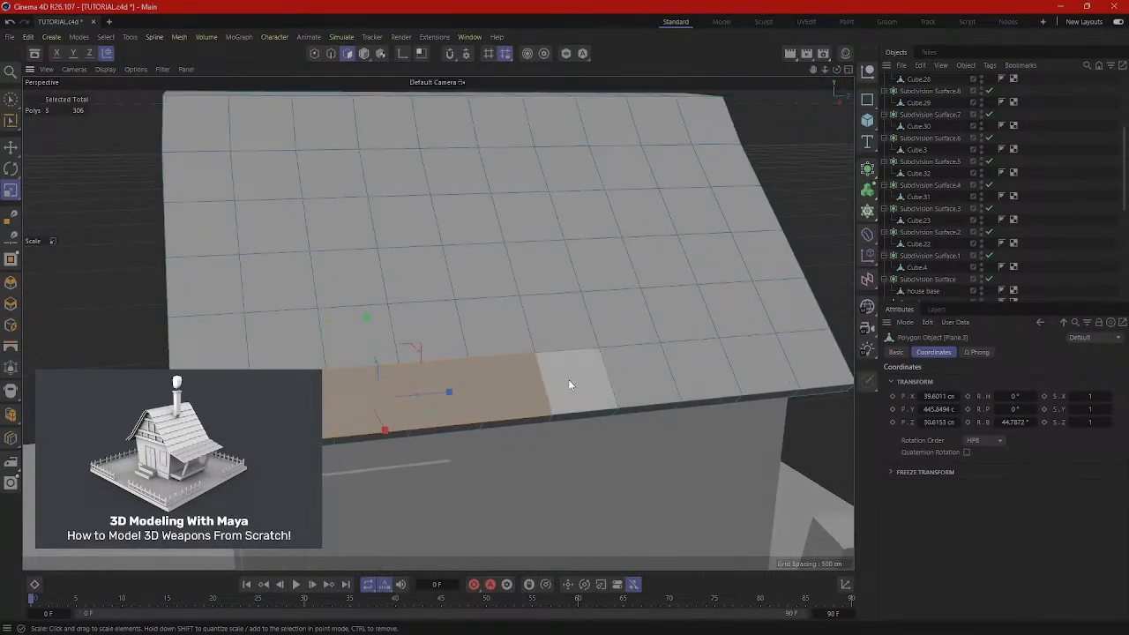
shift+click(568, 385)
shift+click(739, 373)
shift+click(778, 367)
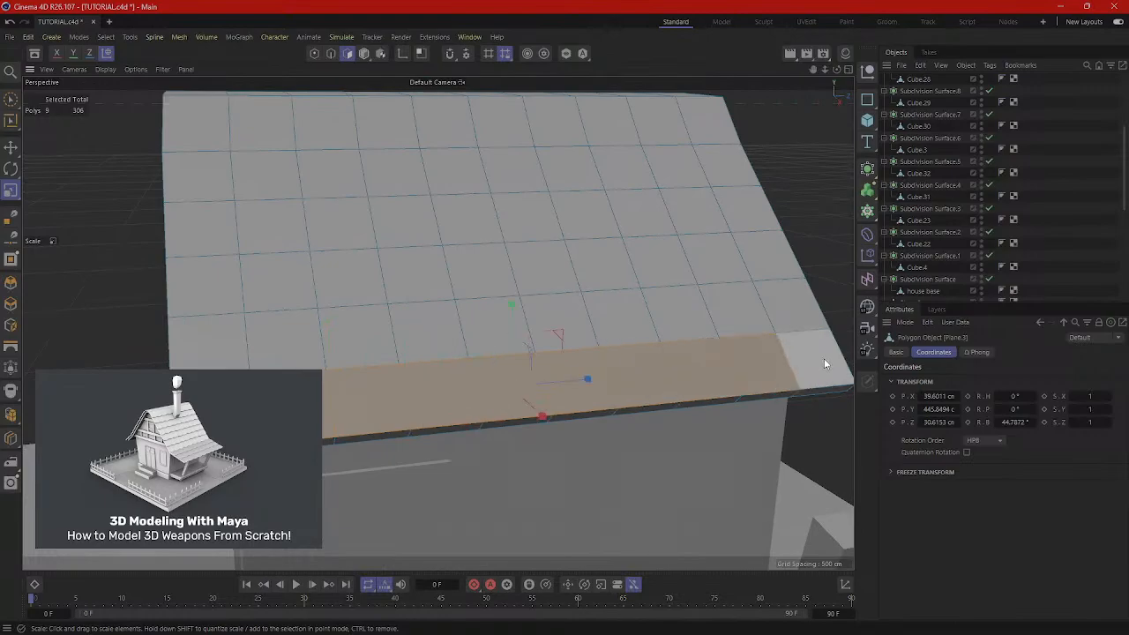
Add the whole second row of outer polygons above the eave to the roof selection.
shift+click(777, 315)
shift+click(737, 317)
shift+click(675, 321)
shift+click(613, 325)
shift+click(551, 328)
shift+click(485, 332)
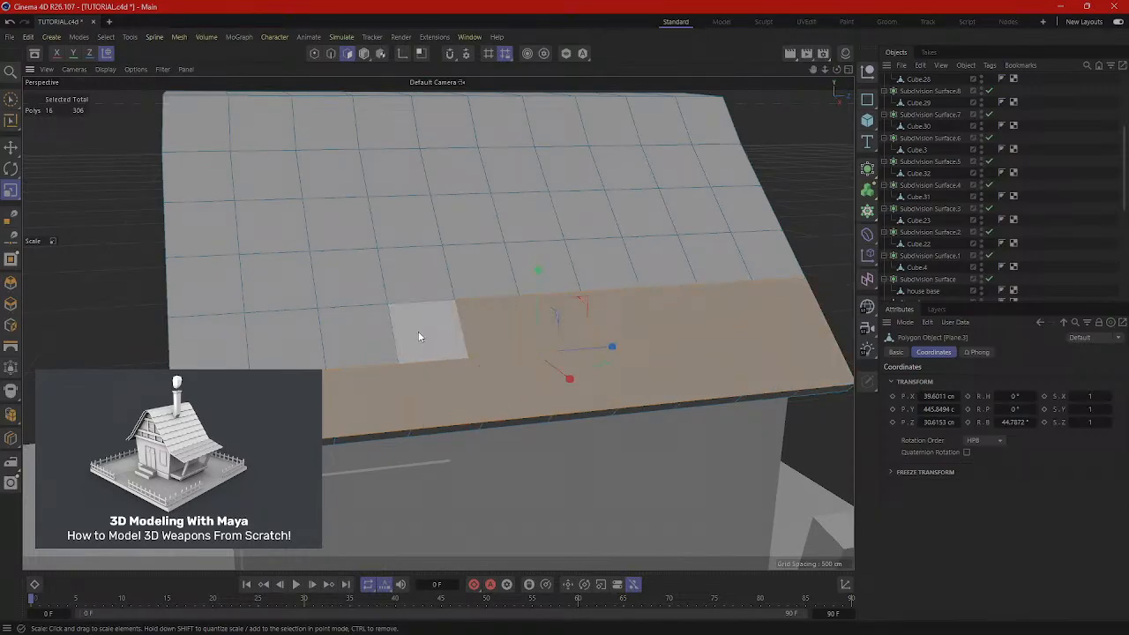
shift+click(419, 336)
shift+click(353, 340)
shift+click(298, 345)
shift+click(220, 351)
Extend the selection with Live Selection over the rest of this slope, the ridge and the opposite slope's outer roof polygons.
shift+click(205, 284)
shift+click(252, 290)
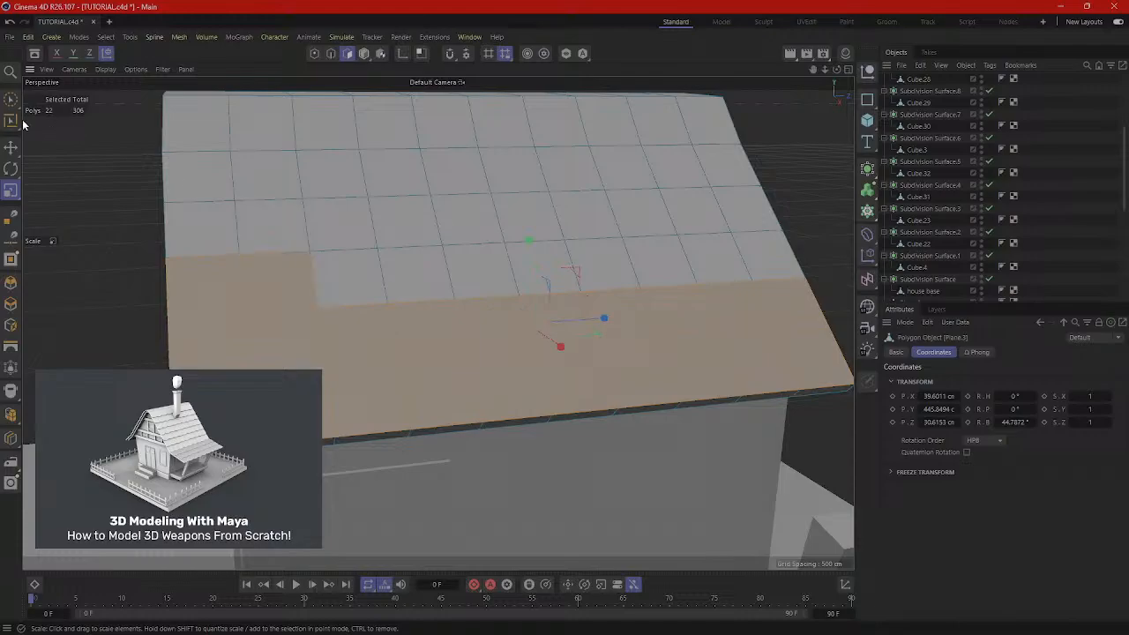
drag(7, 103, 53, 122)
mouse_move(196, 130)
shift+mouse_down()
mouse_move(483, 131)
mouse_move(685, 152)
mouse_move(375, 269)
mouse_move(494, 184)
mouse_move(280, 227)
mouse_move(347, 187)
shift+mouse_up()
mouse_move(737, 258)
alt+mouse_down()
mouse_move(466, 179)
mouse_move(539, 237)
mouse_move(352, 159)
mouse_move(386, 176)
mouse_move(524, 423)
mouse_move(550, 532)
mouse_move(643, 244)
mouse_move(517, 243)
mouse_move(684, 206)
mouse_move(368, 209)
mouse_move(146, 265)
mouse_move(711, 283)
mouse_move(514, 411)
mouse_move(181, 360)
alt+mouse_up()
mouse_move(490, 425)
shift+mouse_down()
mouse_move(695, 453)
mouse_move(428, 503)
mouse_move(352, 494)
mouse_move(408, 541)
shift+mouse_up()
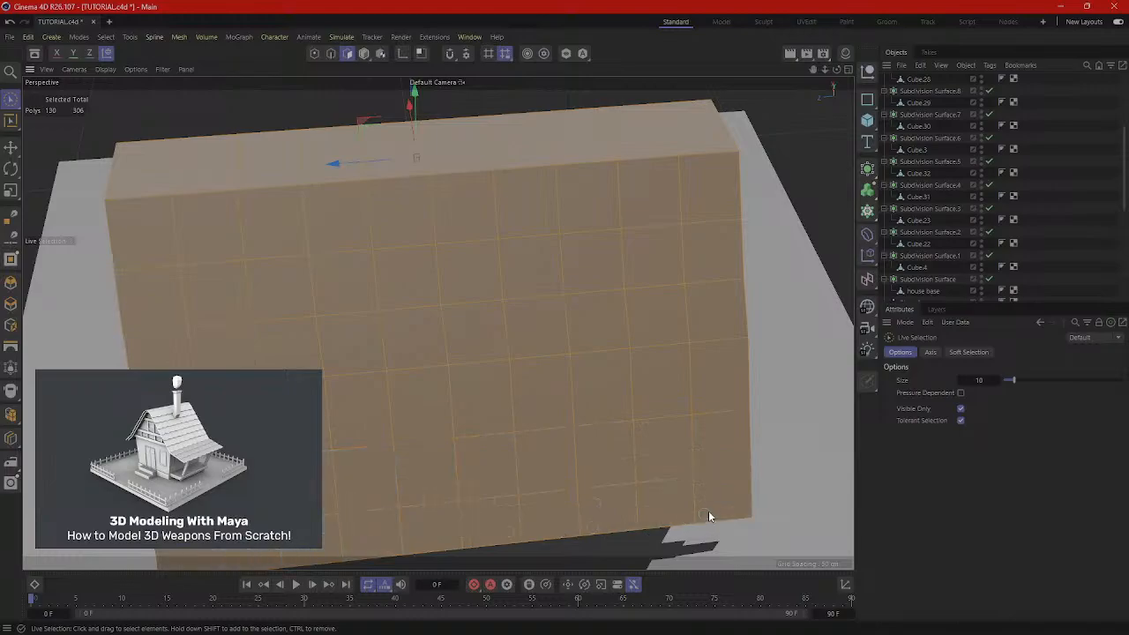
Extrude the selected outer roof polygons outward by about 6.9 cm.
alt+drag(708, 516, 529, 229)
right_click(650, 169)
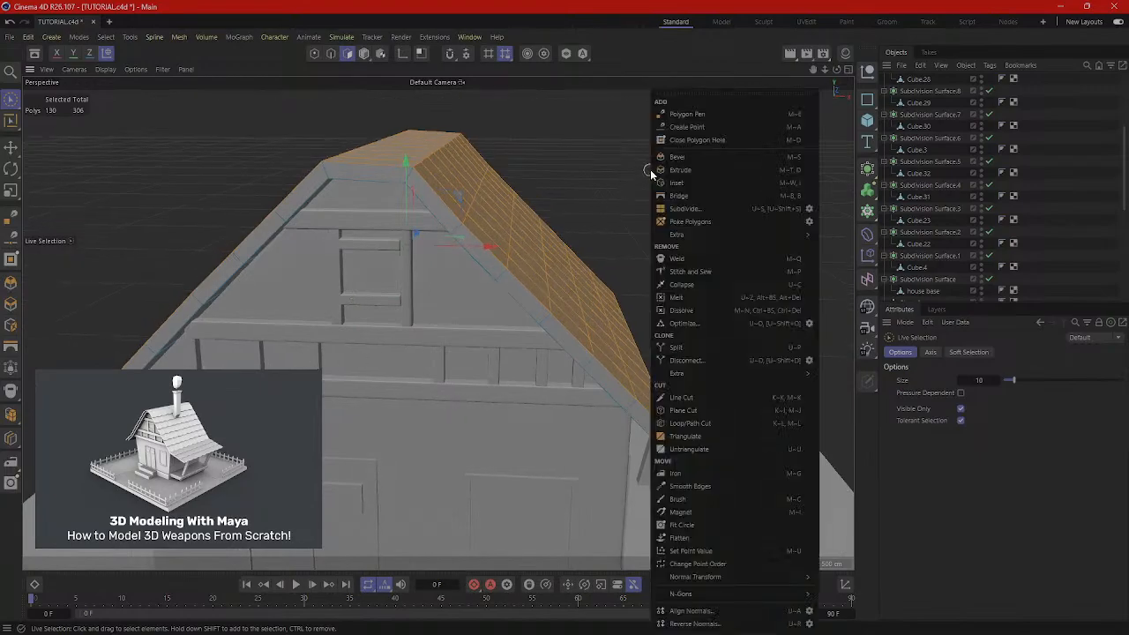
click(695, 170)
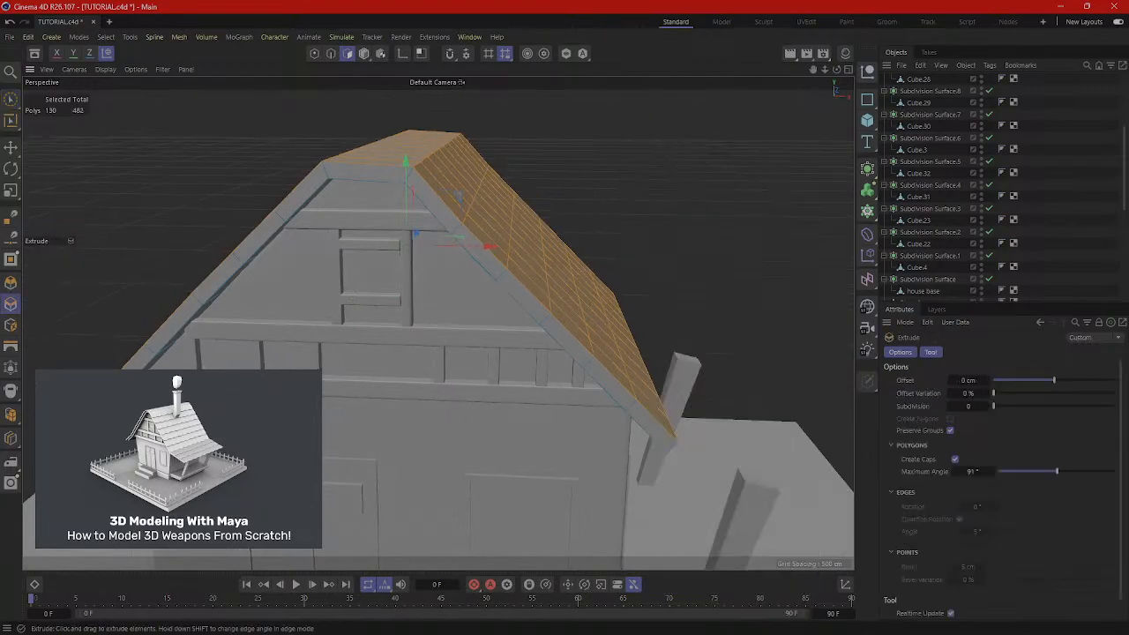
drag(688, 181, 727, 180)
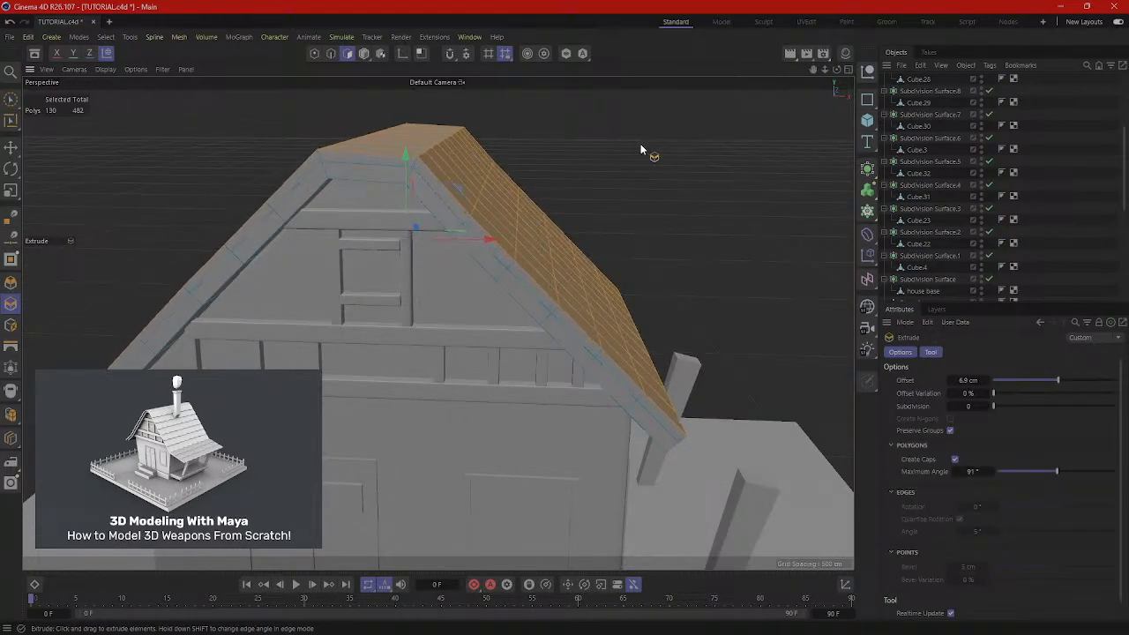
Select the thin outer rim polygons along the first roof slope at the front gable with Live Selection.
alt+drag(640, 150, 615, 155)
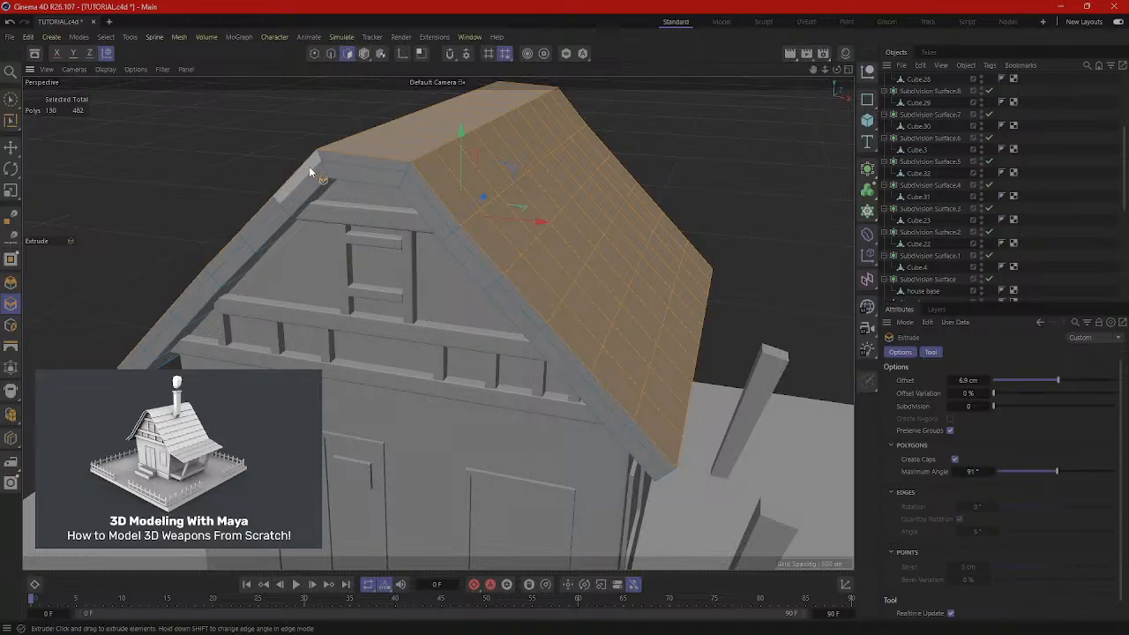
click(345, 99)
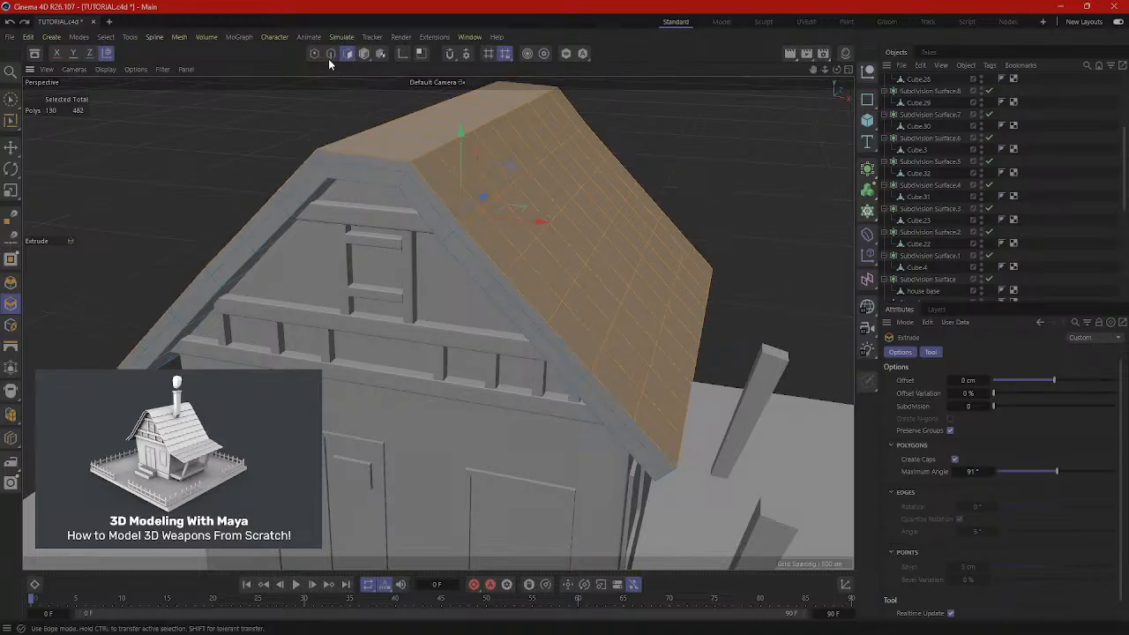
click(12, 102)
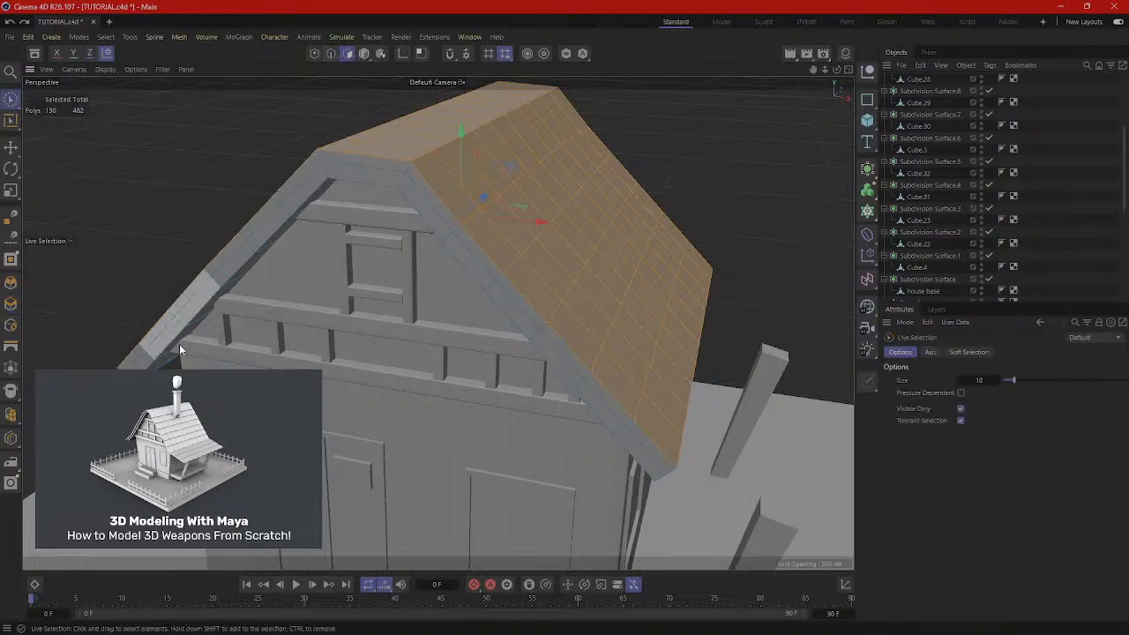
scroll(155, 339, up, 6)
click(121, 365)
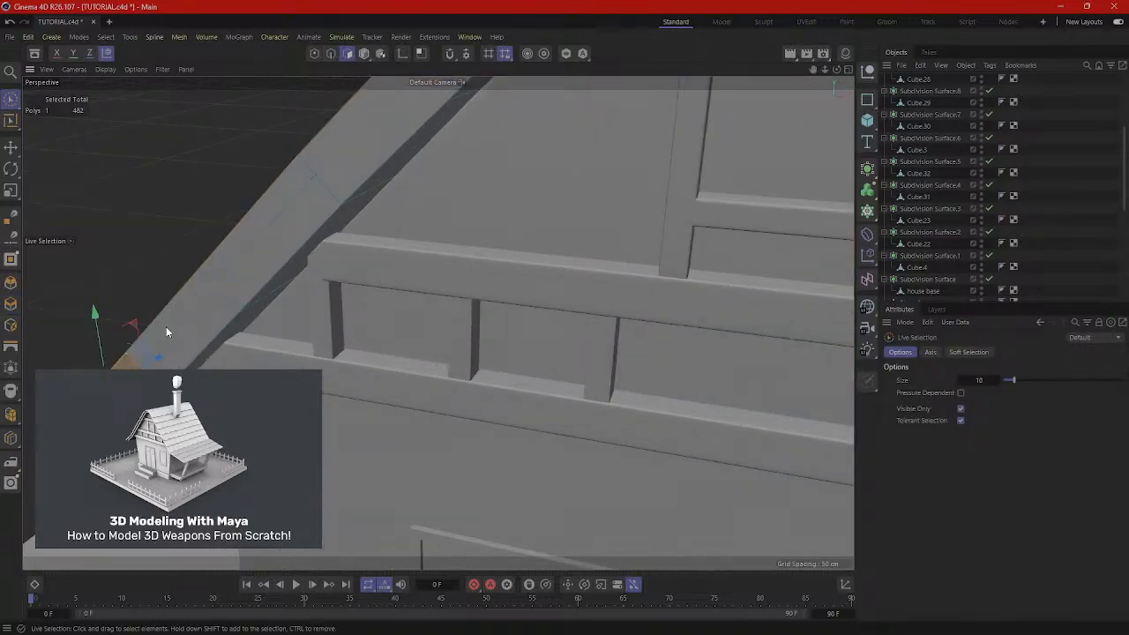
alt+drag(166, 326, 275, 316)
shift+click(234, 236)
alt+drag(234, 236, 330, 309)
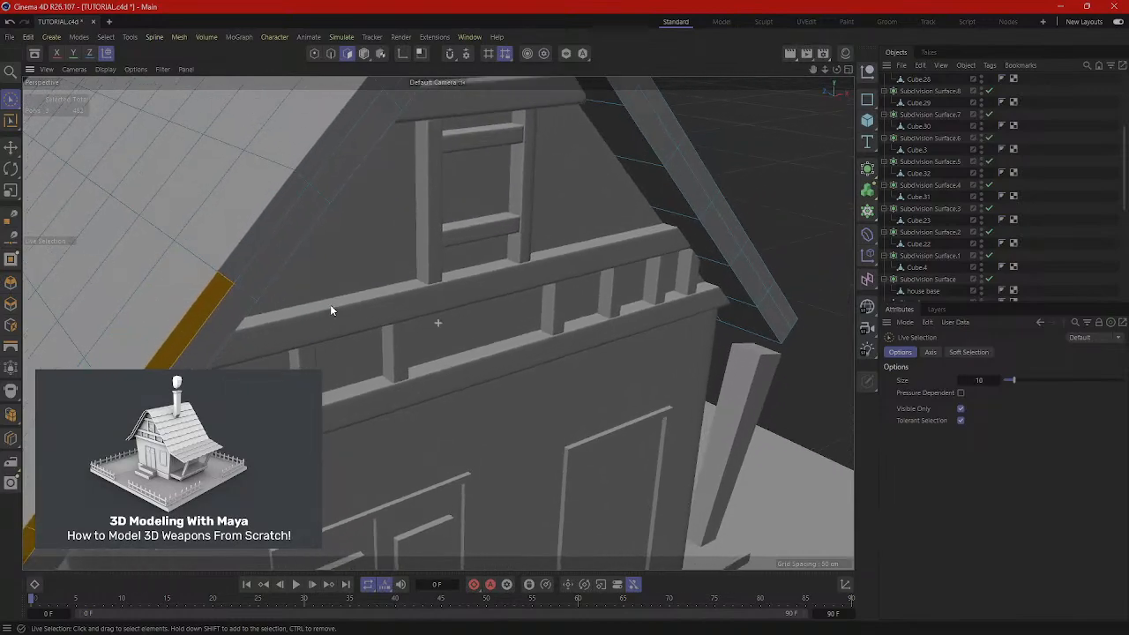
mouse_move(265, 235)
alt+mouse_down()
mouse_move(267, 315)
mouse_move(256, 244)
alt+mouse_up()
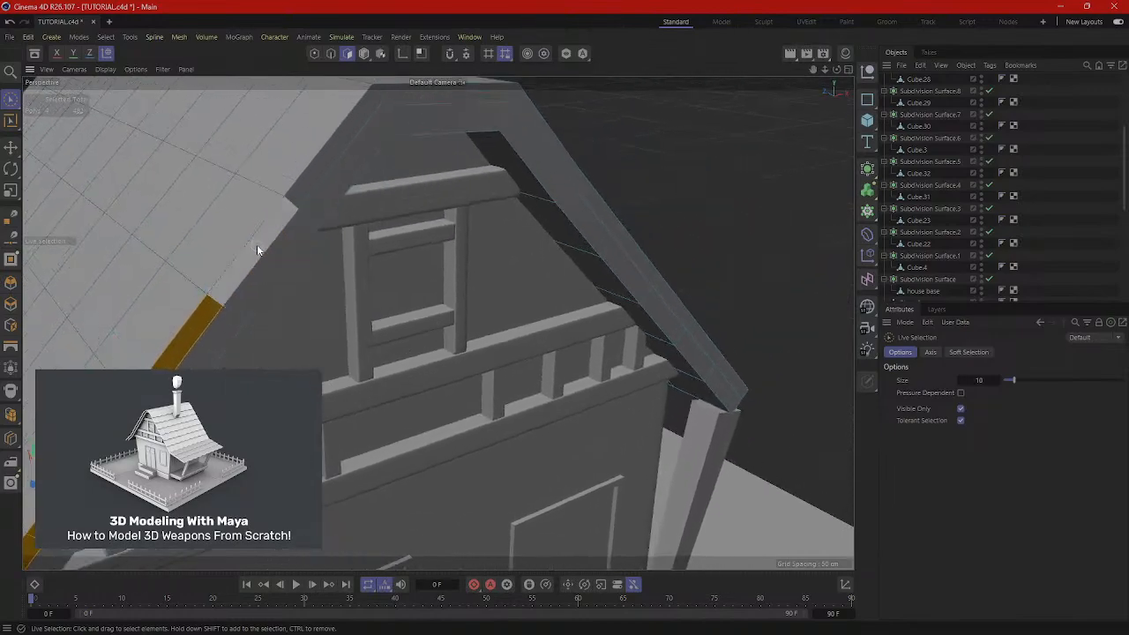
alt+drag(325, 168, 380, 196)
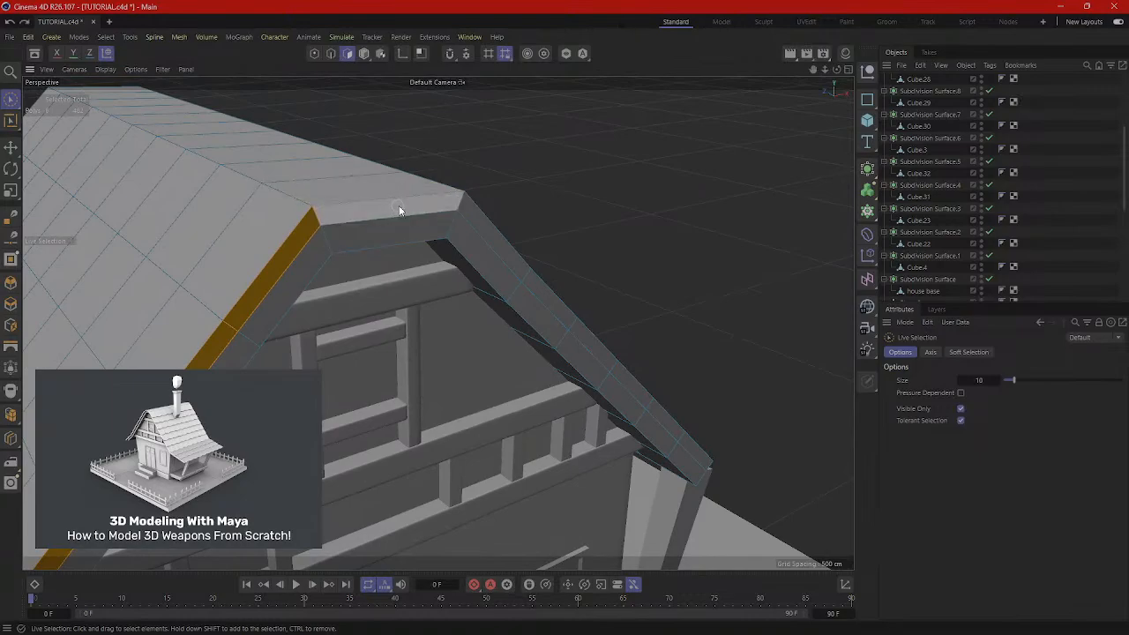
Add the thin rim polygons across the ridge and down the other slope of the front gable to the selection.
shift+click(400, 209)
shift+click(491, 235)
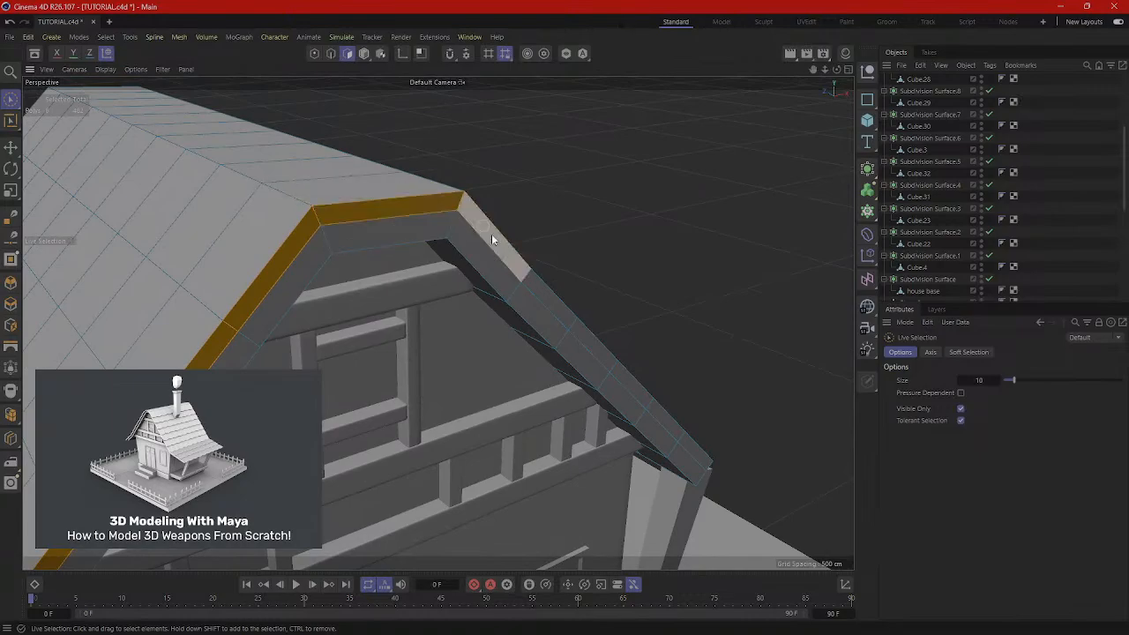
shift+click(607, 360)
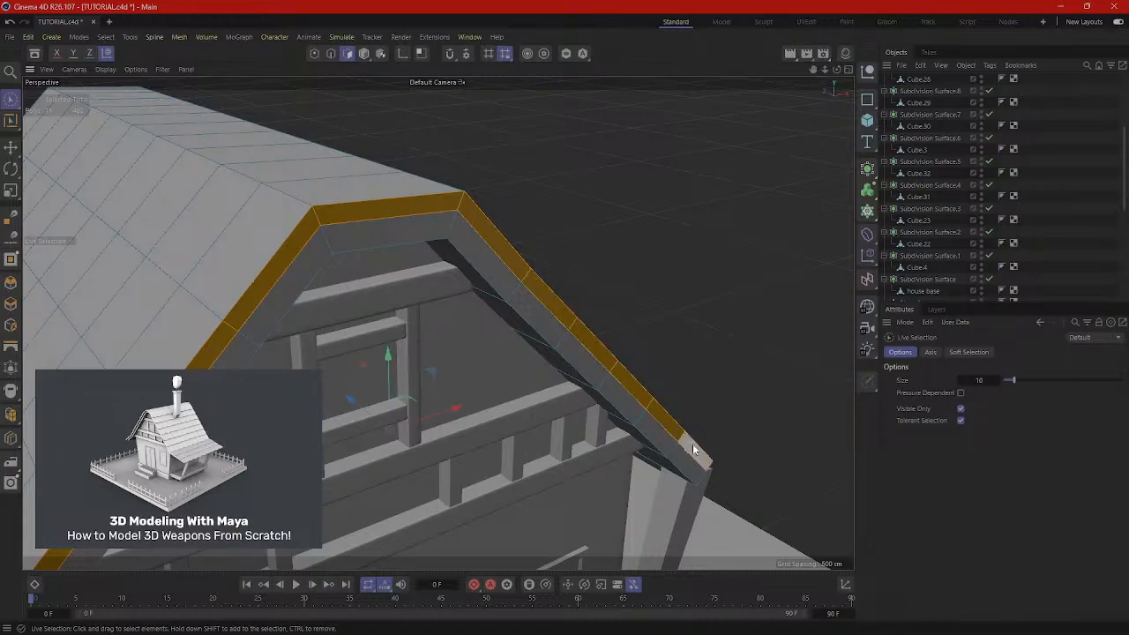
Add the lower thin rim polygons of the rear gable's first roof slope to the selection.
alt+drag(692, 446, 685, 326)
alt+middle_drag(685, 326, 449, 154)
alt+drag(449, 154, 397, 182)
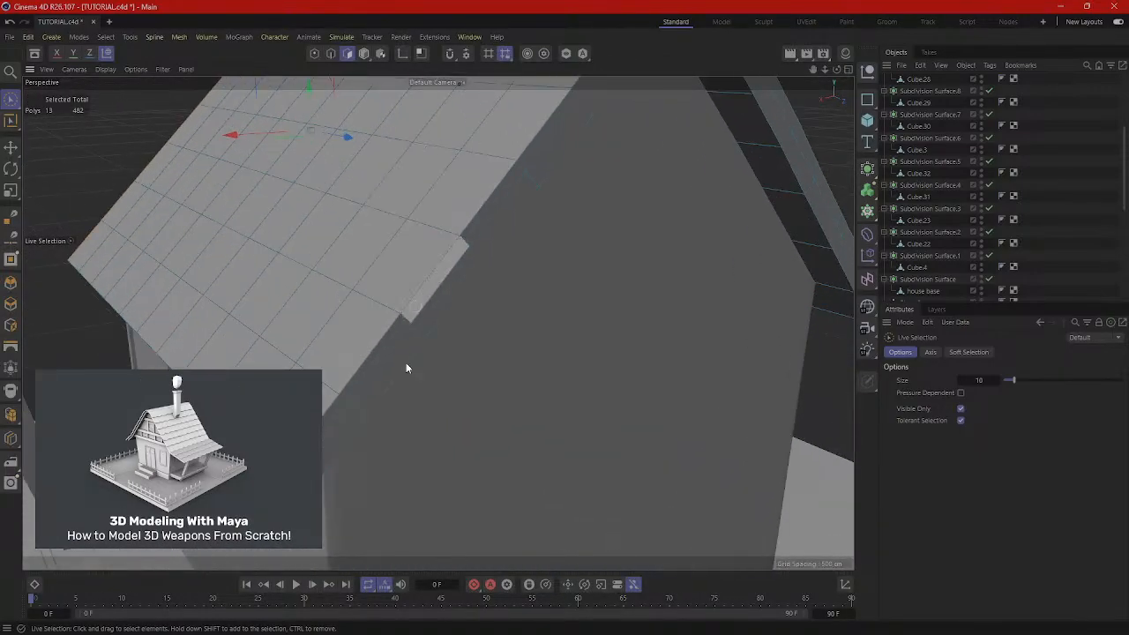
alt+drag(329, 415, 360, 383)
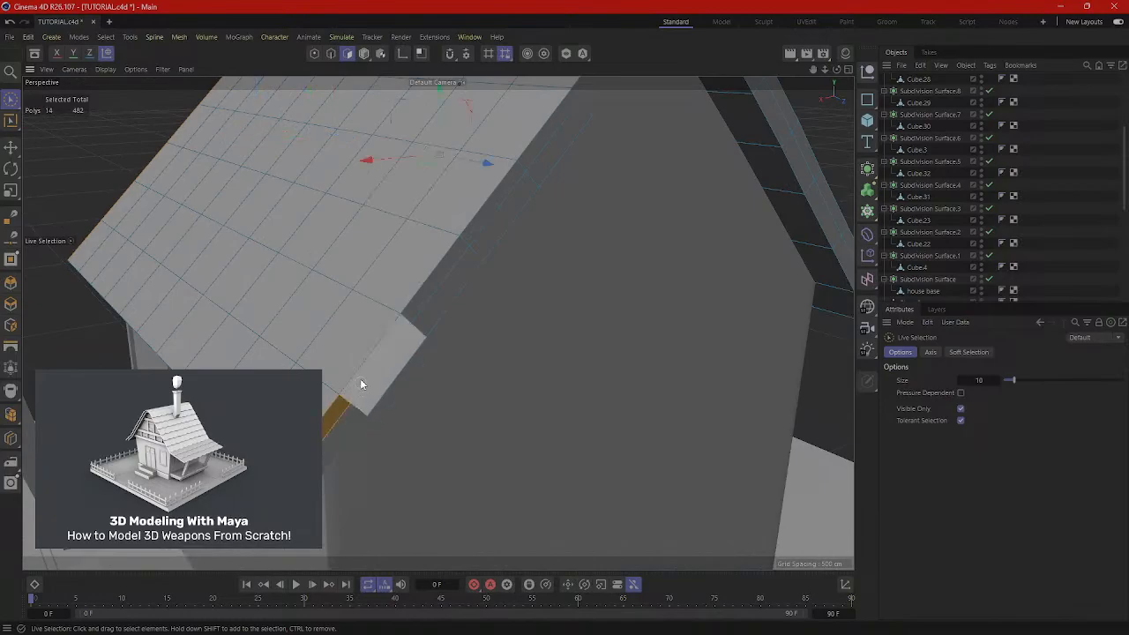
shift+click(445, 282)
shift+click(491, 214)
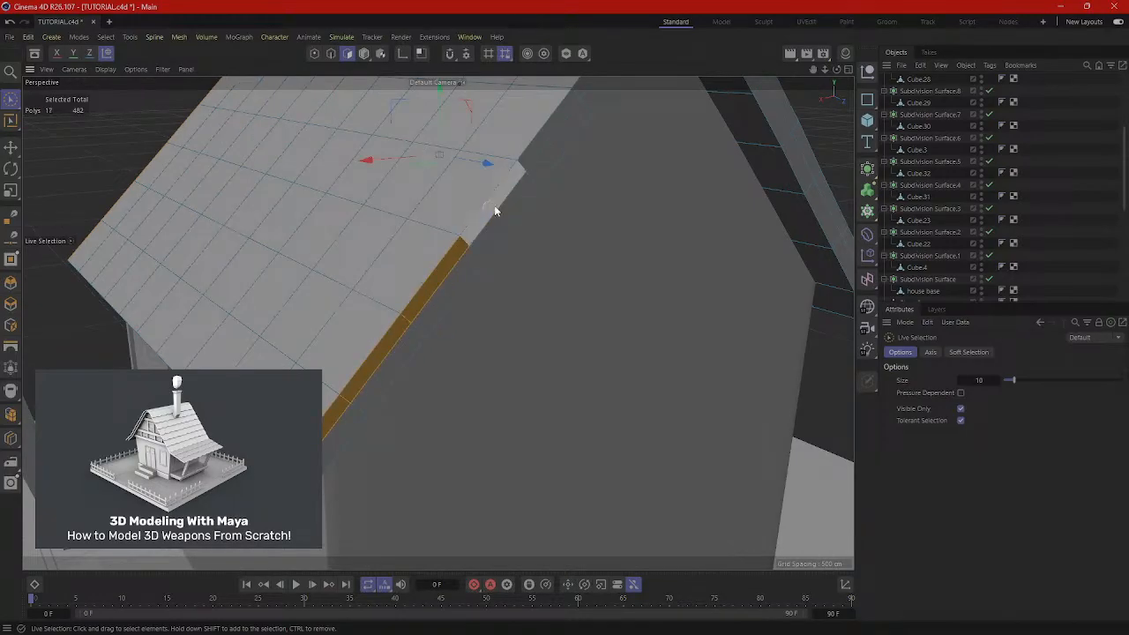
Add the rear gable's remaining rim polygons up to the ridge, across it and down the other slope to the selection.
alt+drag(493, 205, 333, 383)
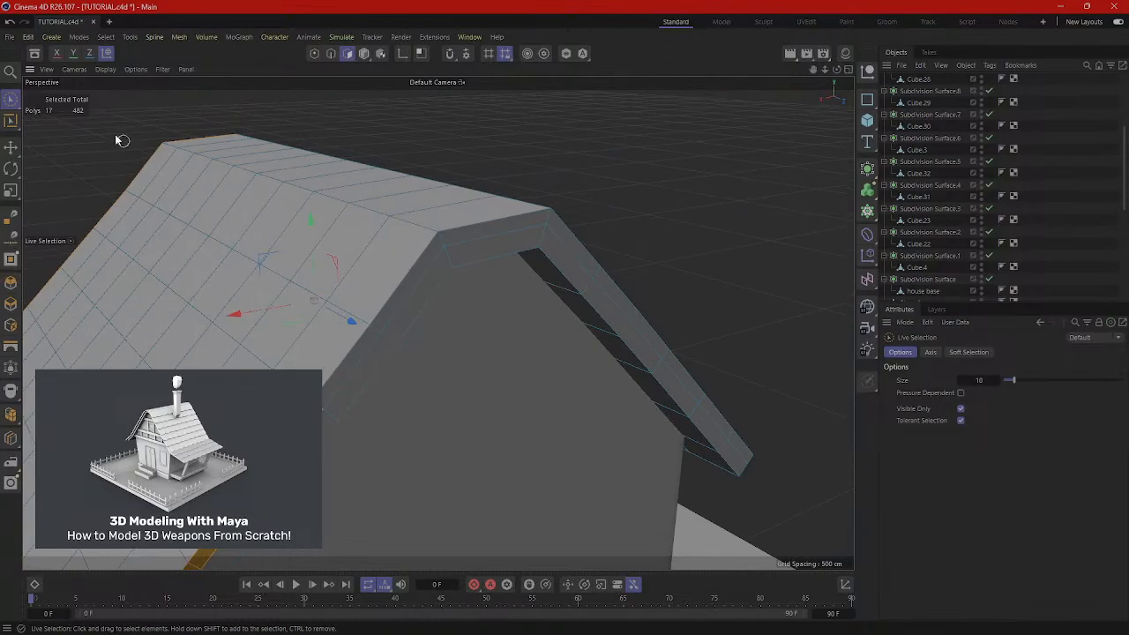
shift+click(349, 369)
shift+click(393, 310)
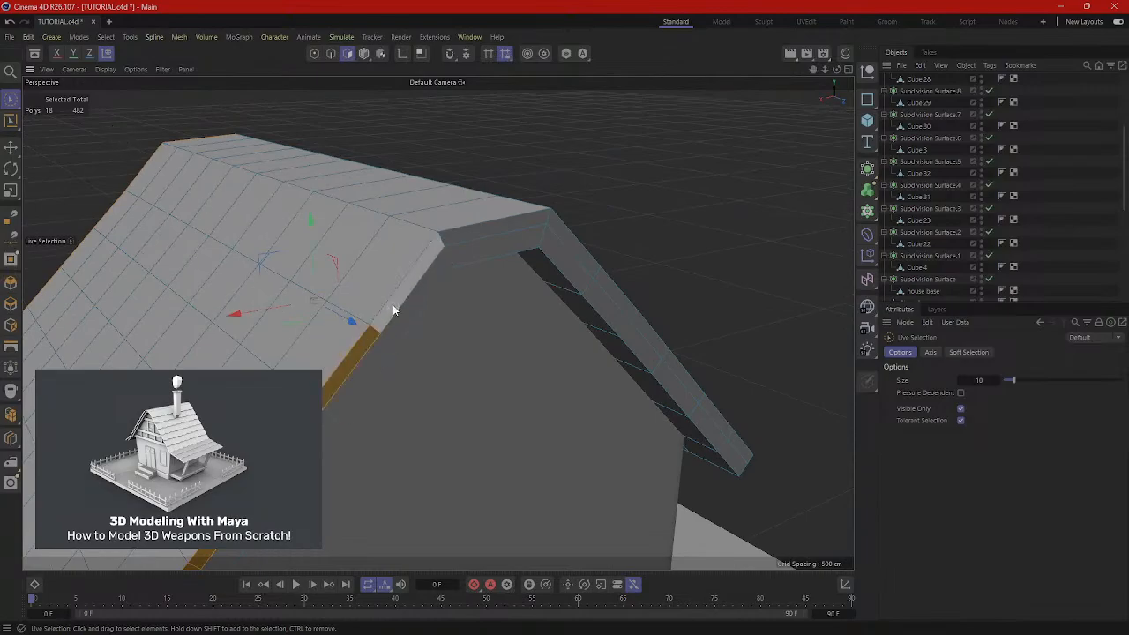
shift+click(463, 234)
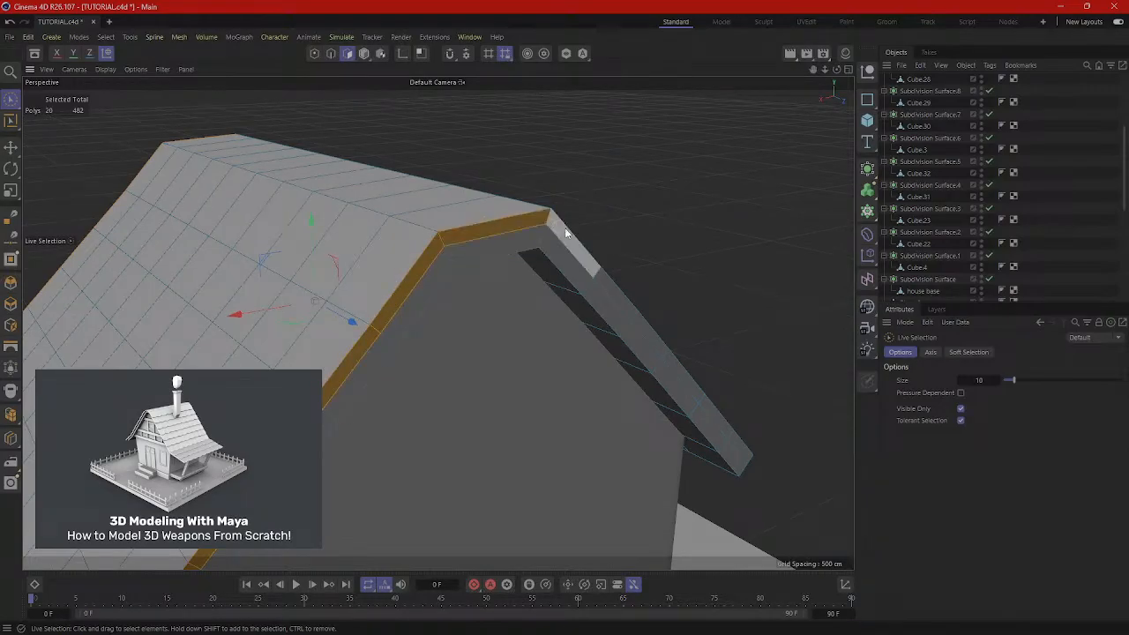
shift+click(631, 305)
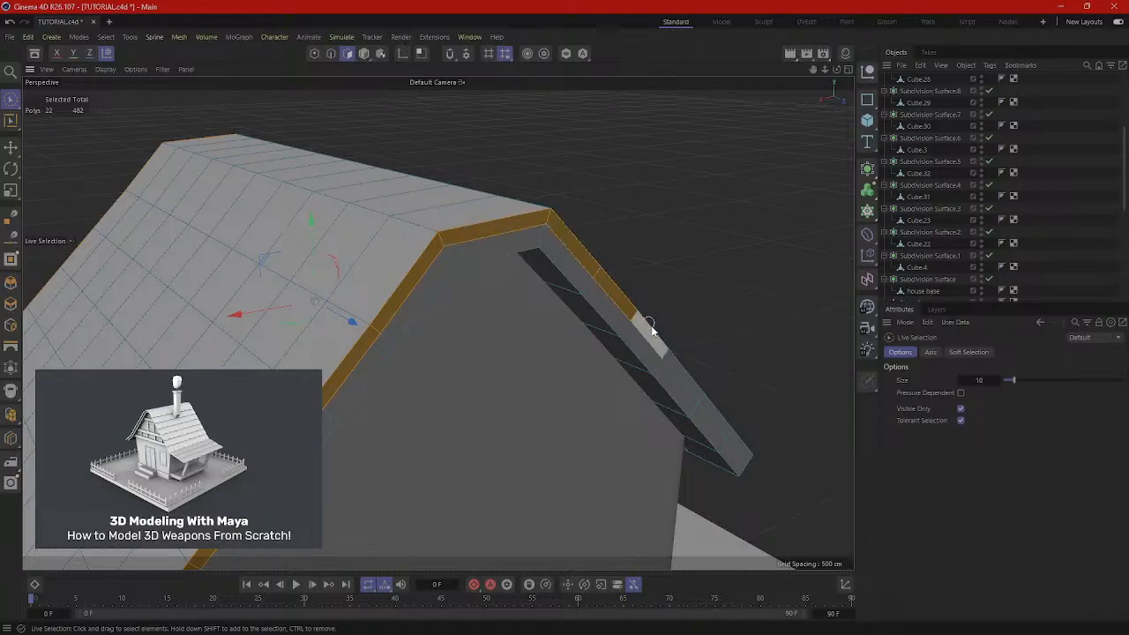
shift+click(657, 336)
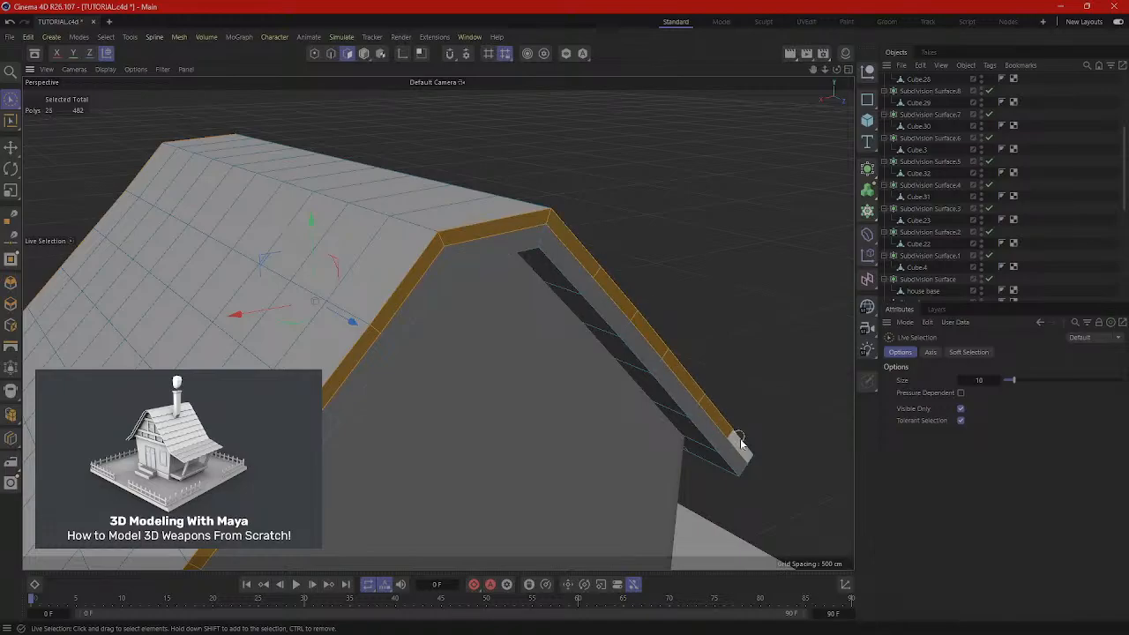
shift+click(740, 441)
Extrude the selected rim polygons at both gable ends outward by about 24.9 cm to form the roof overhang.
mouse_move(740, 441)
alt+mouse_down()
mouse_move(732, 428)
mouse_move(750, 451)
alt+mouse_up()
alt+right_drag(750, 451, 375, 394)
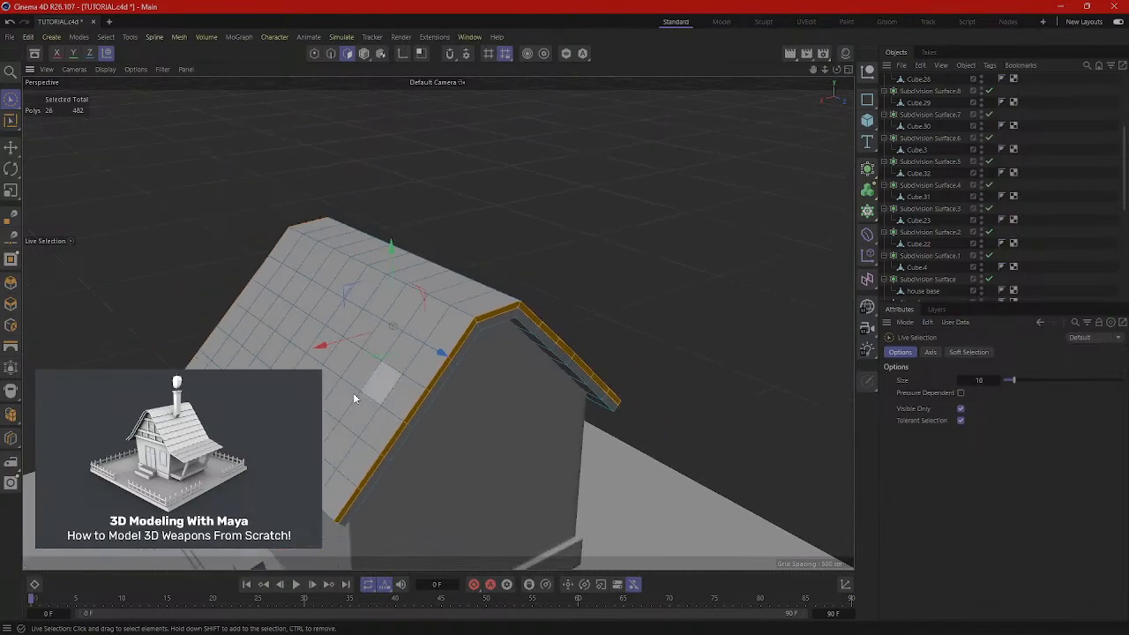
alt+drag(353, 399, 550, 300)
right_click(552, 302)
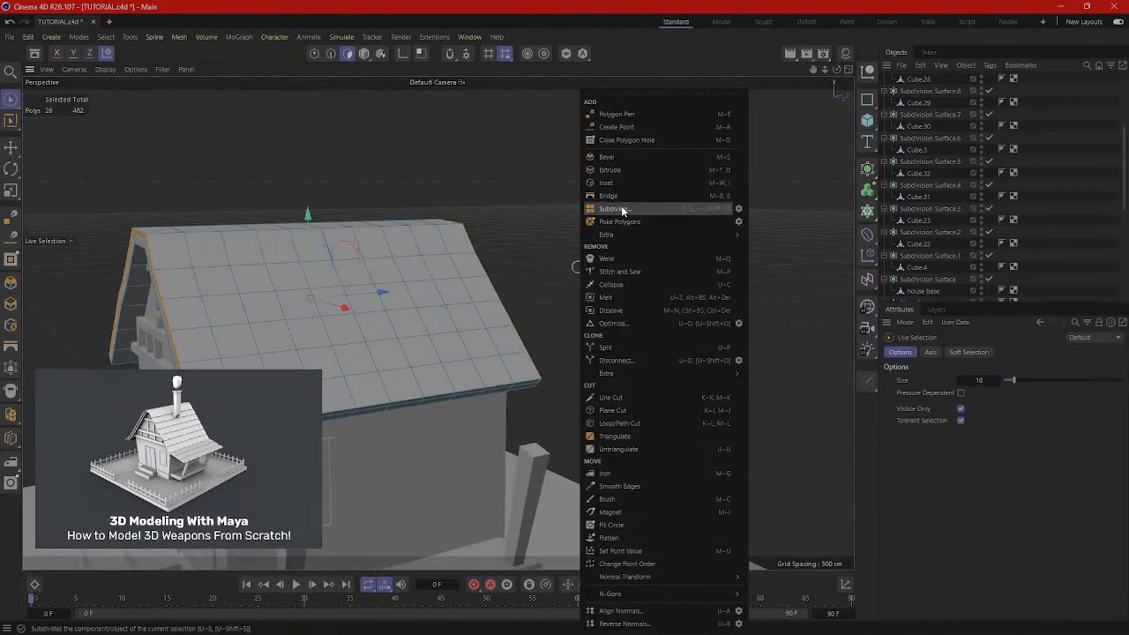
click(611, 169)
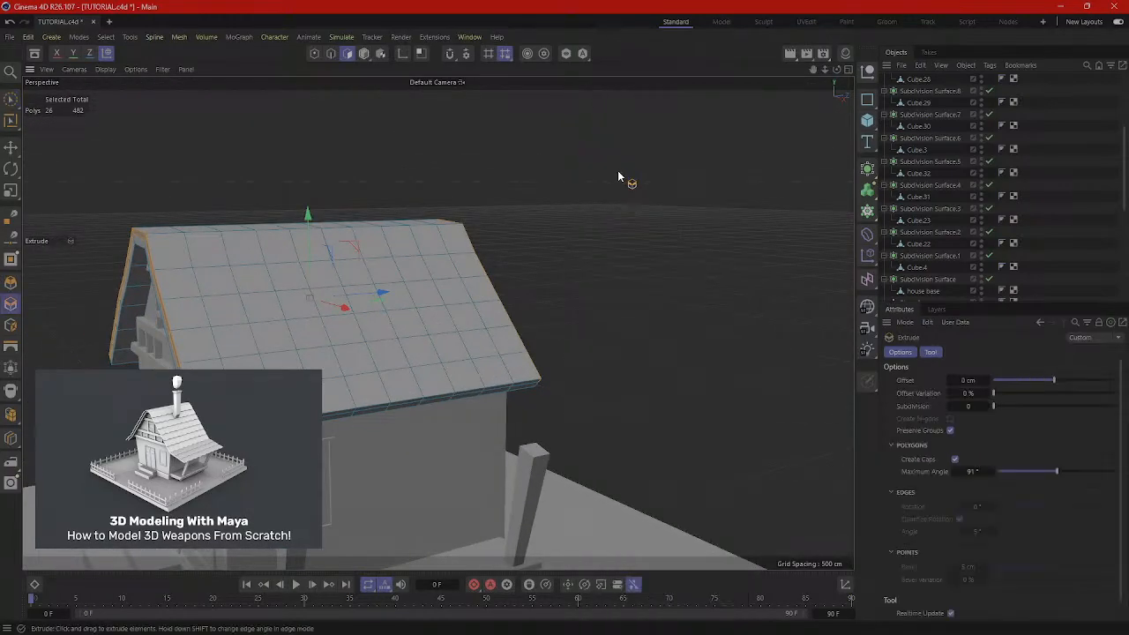
drag(617, 170, 662, 172)
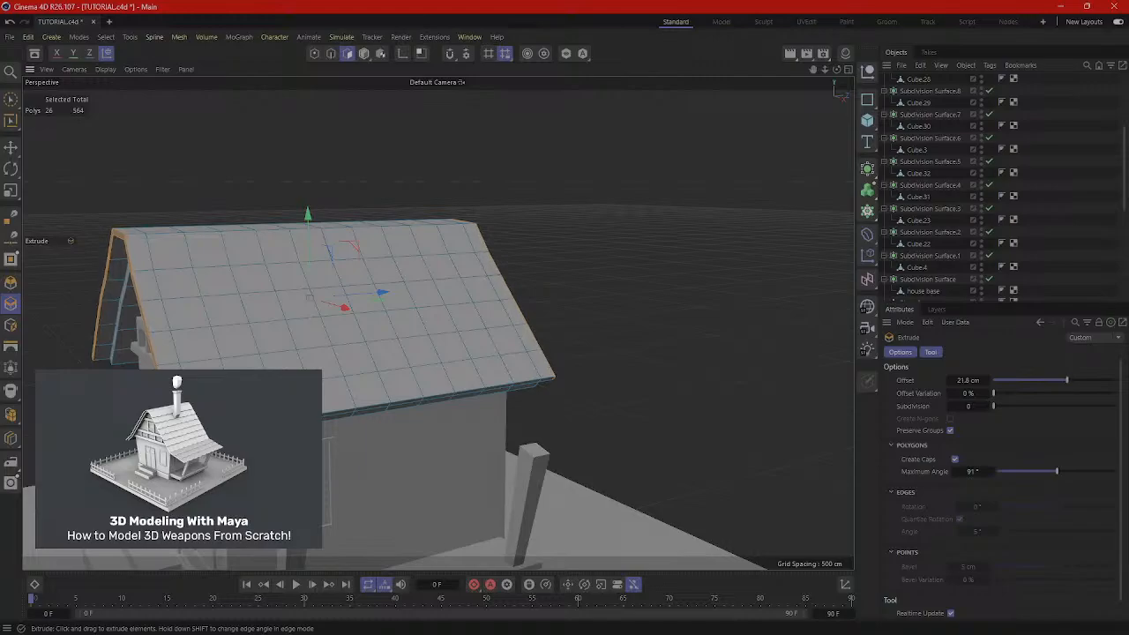
Clear the edge selection and add a Loop/Path Cut along the roof slope's eave row at about 10.2% offset.
alt+drag(430, 268, 333, 322)
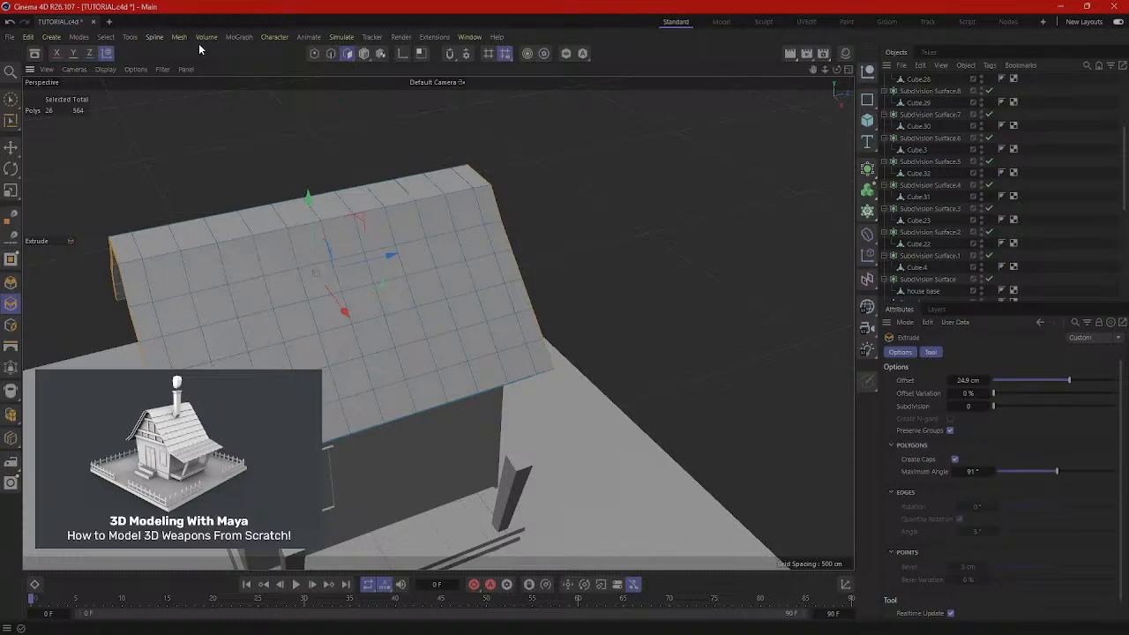
alt+drag(204, 196, 367, 192)
scroll(297, 330, up, 3)
mouse_move(294, 354)
alt+mouse_down()
mouse_move(466, 247)
mouse_move(421, 329)
mouse_move(311, 346)
alt+mouse_up()
scroll(309, 348, up, 2)
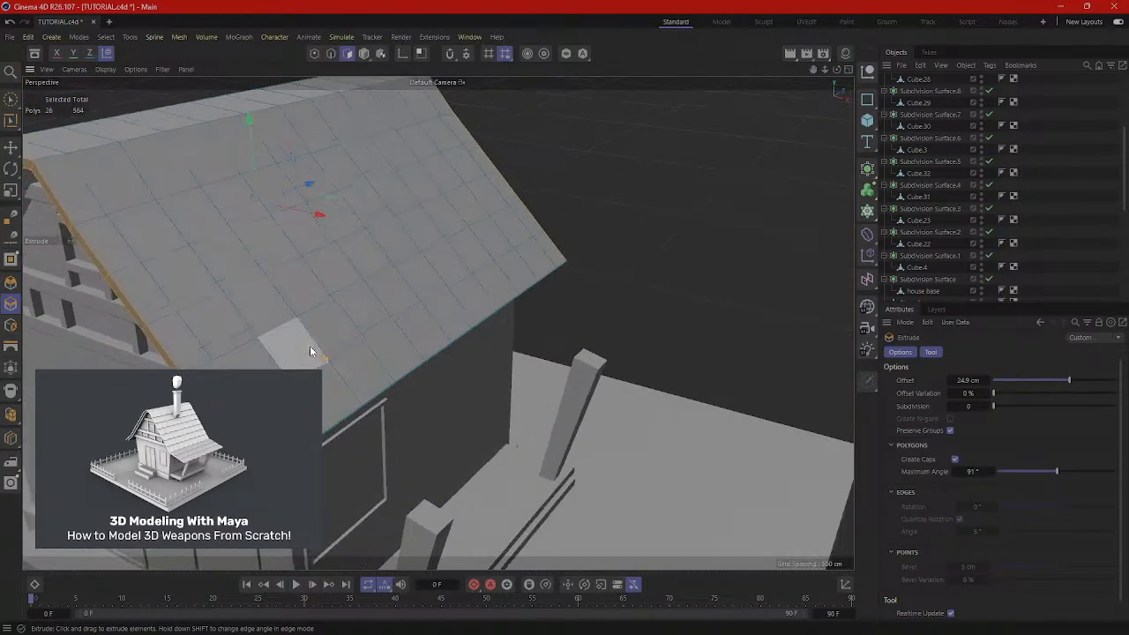
scroll(310, 350, up, 1)
click(330, 54)
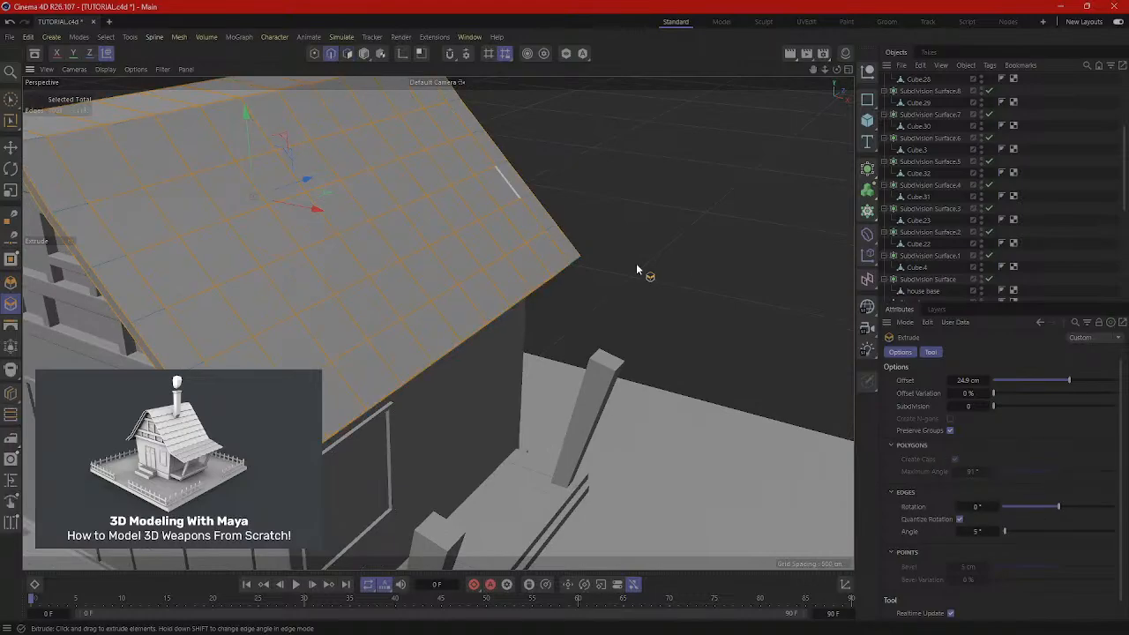
click(680, 252)
right_click(680, 254)
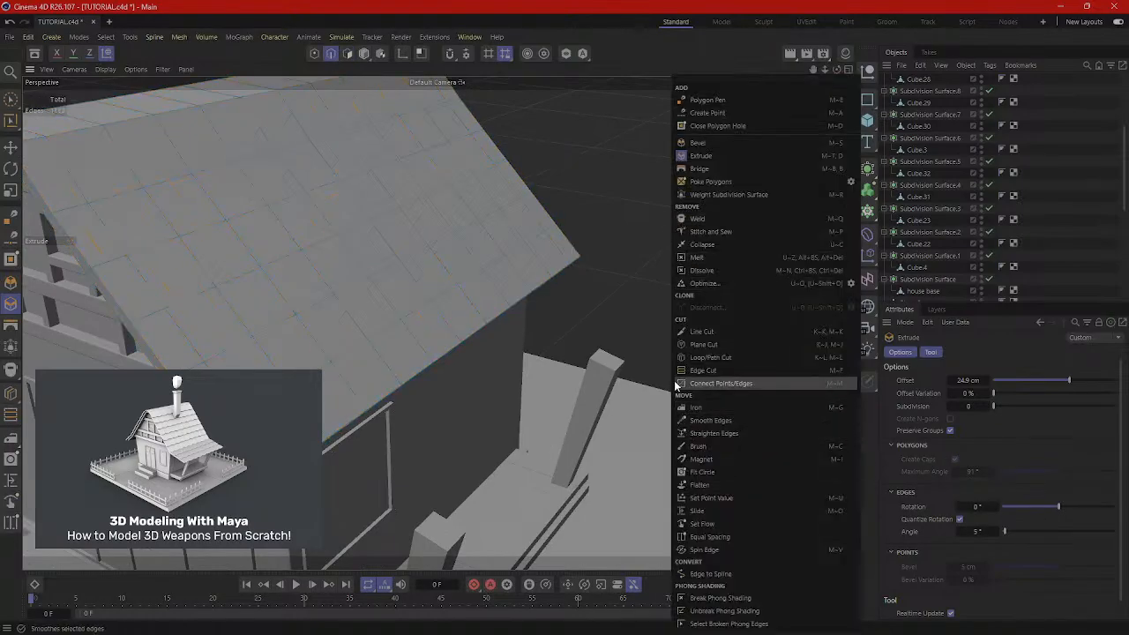
click(710, 358)
alt+drag(650, 383, 437, 410)
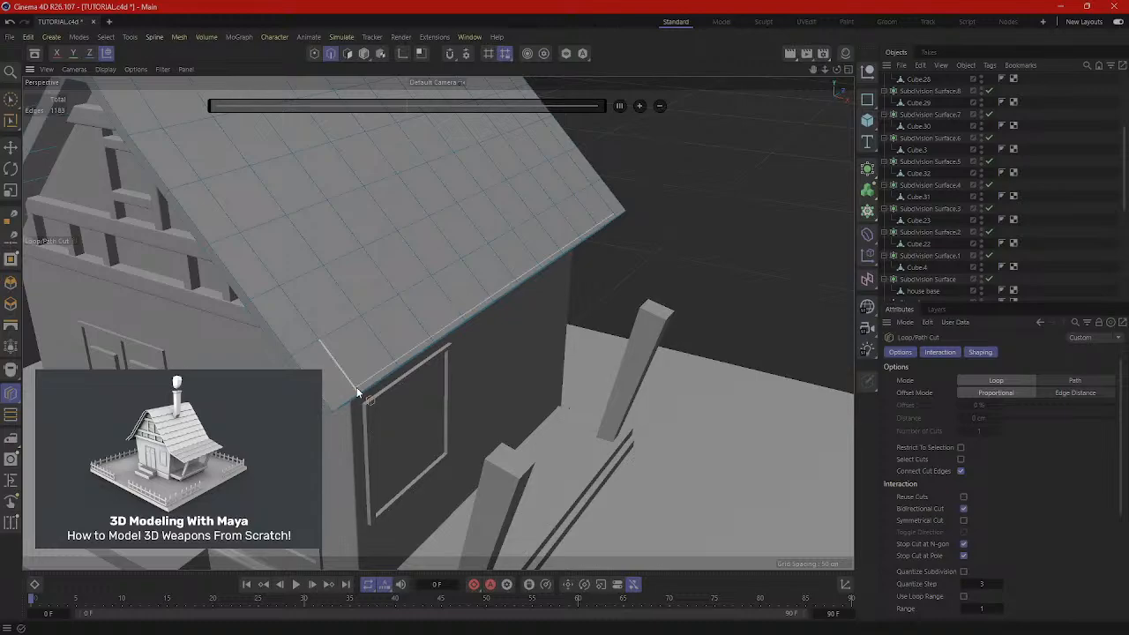
drag(356, 387, 331, 400)
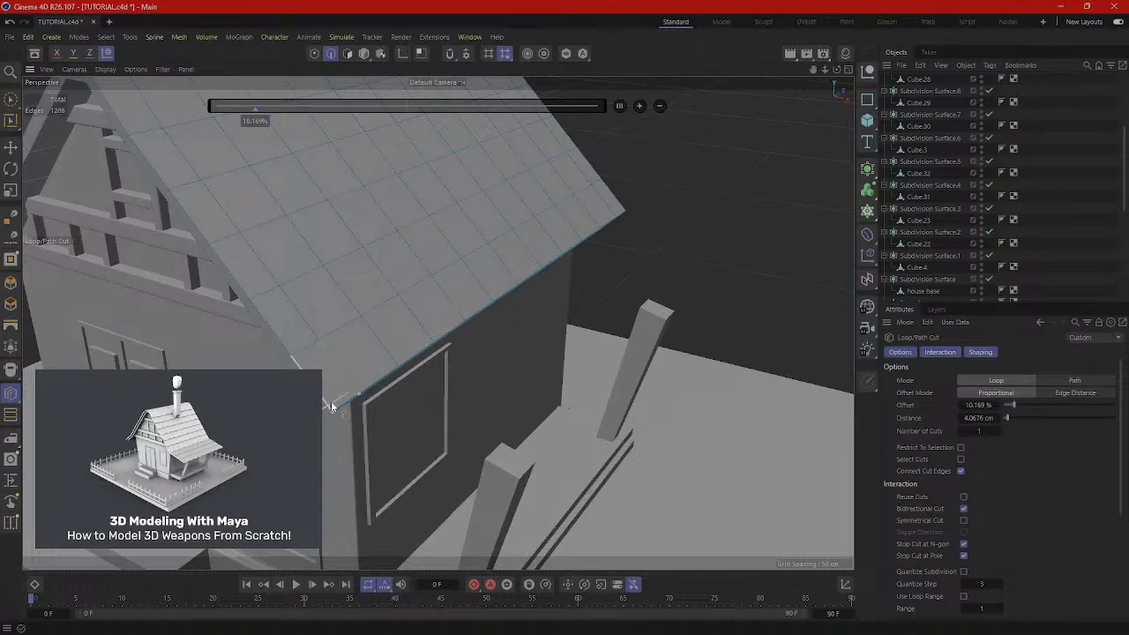
click(333, 406)
alt+drag(529, 357, 536, 296)
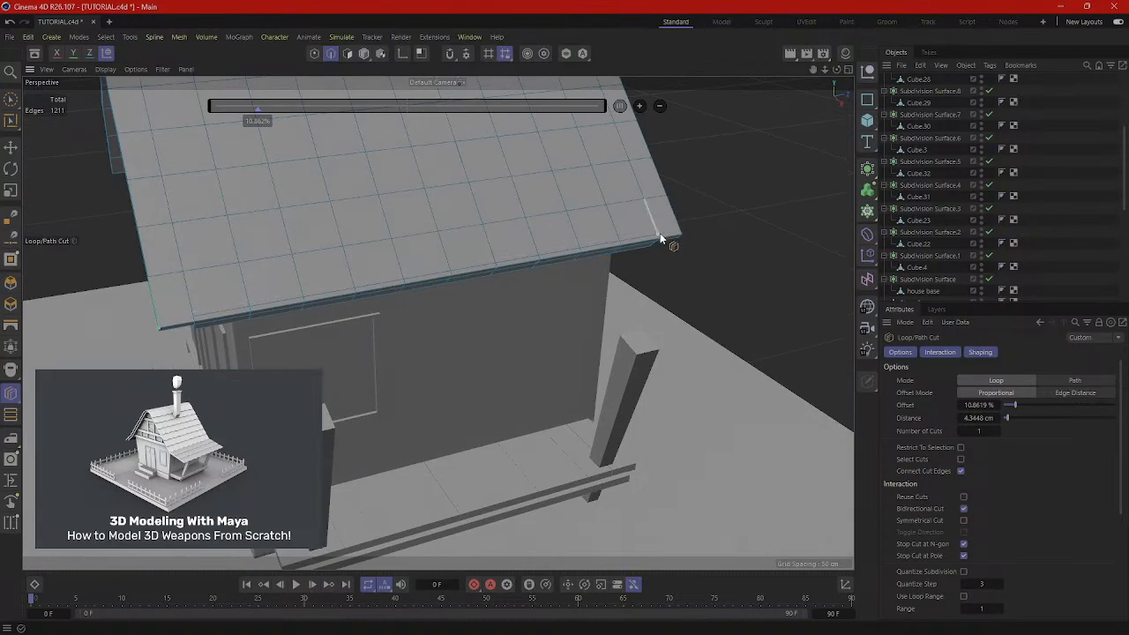
key(ctrl+z)
Add loop cuts close above the lower edges of the next tile rows up this slope, at about 11% to 14.5% offset.
alt+middle_drag(360, 289, 468, 448)
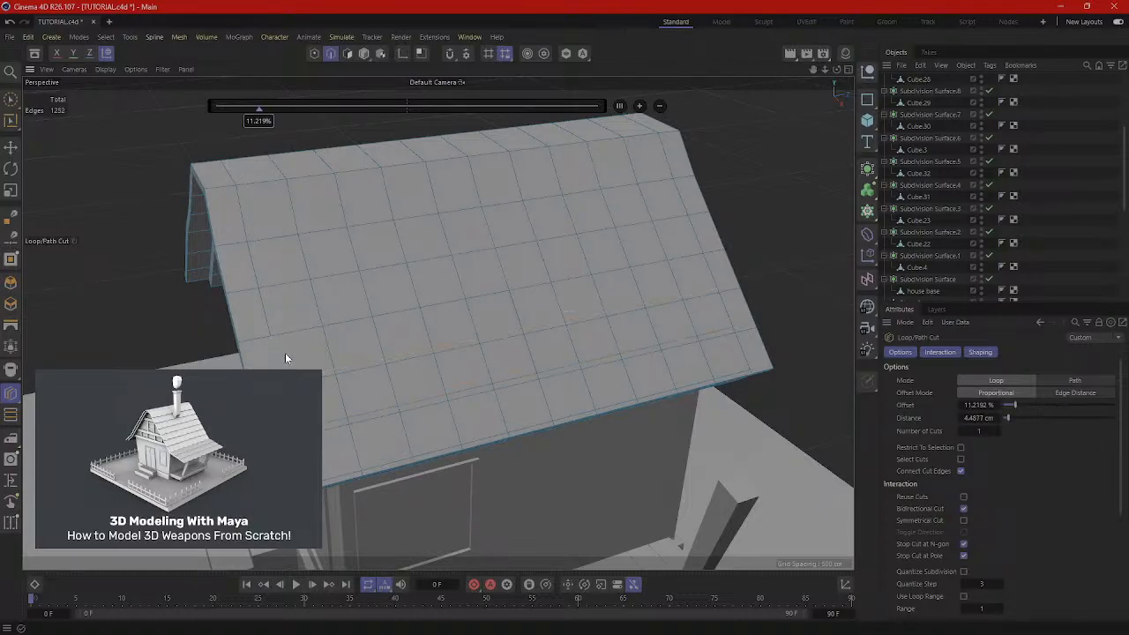
click(267, 330)
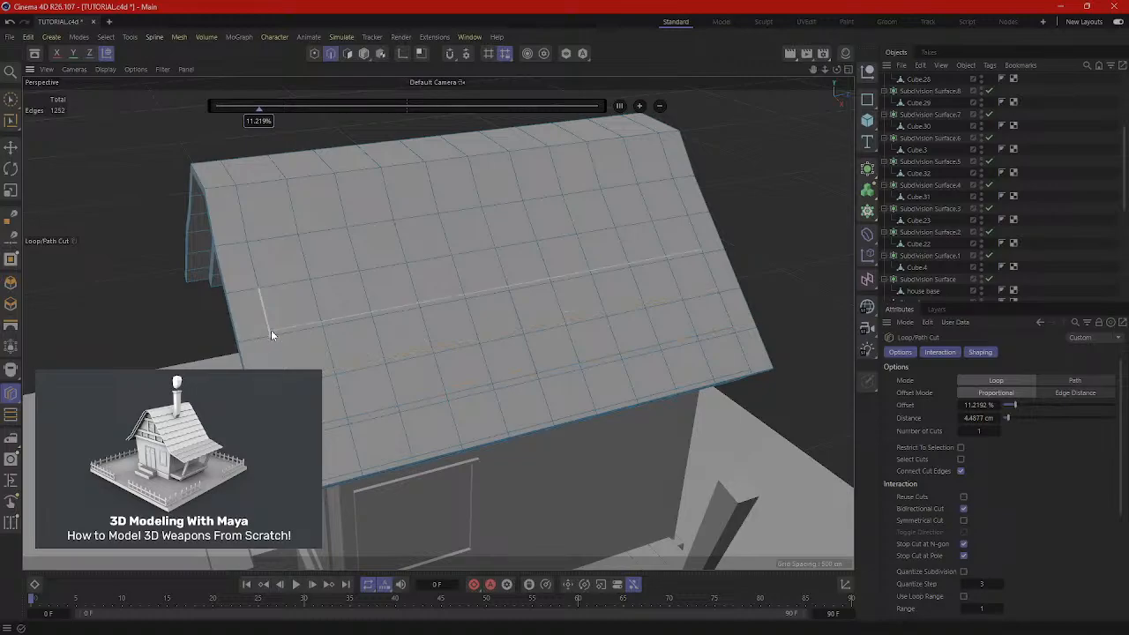
click(257, 281)
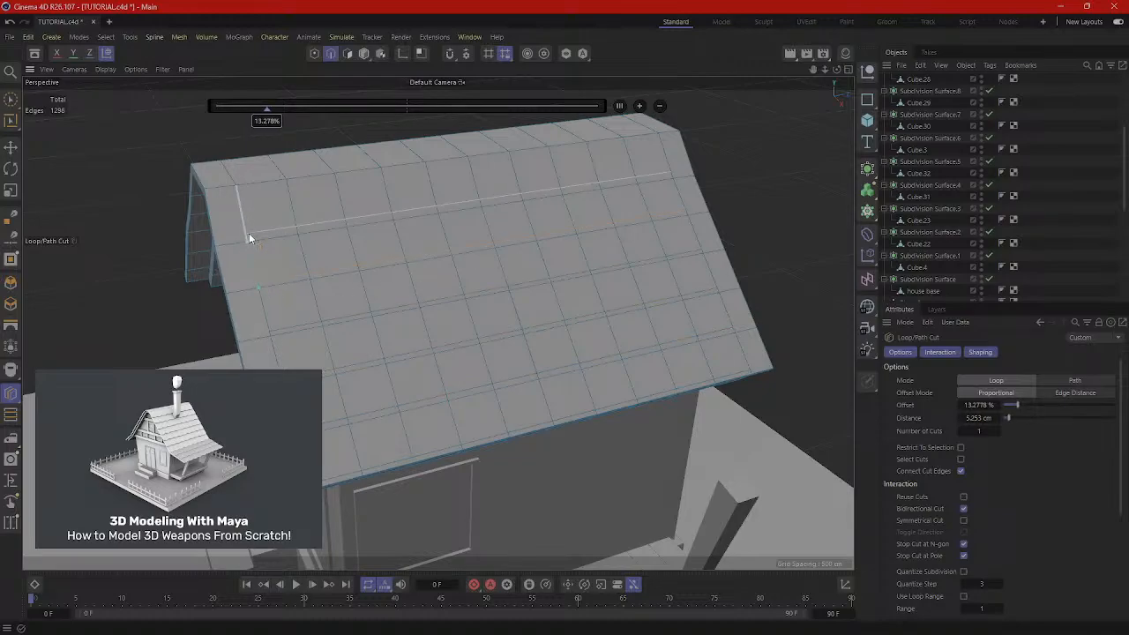
alt+drag(251, 231, 429, 339)
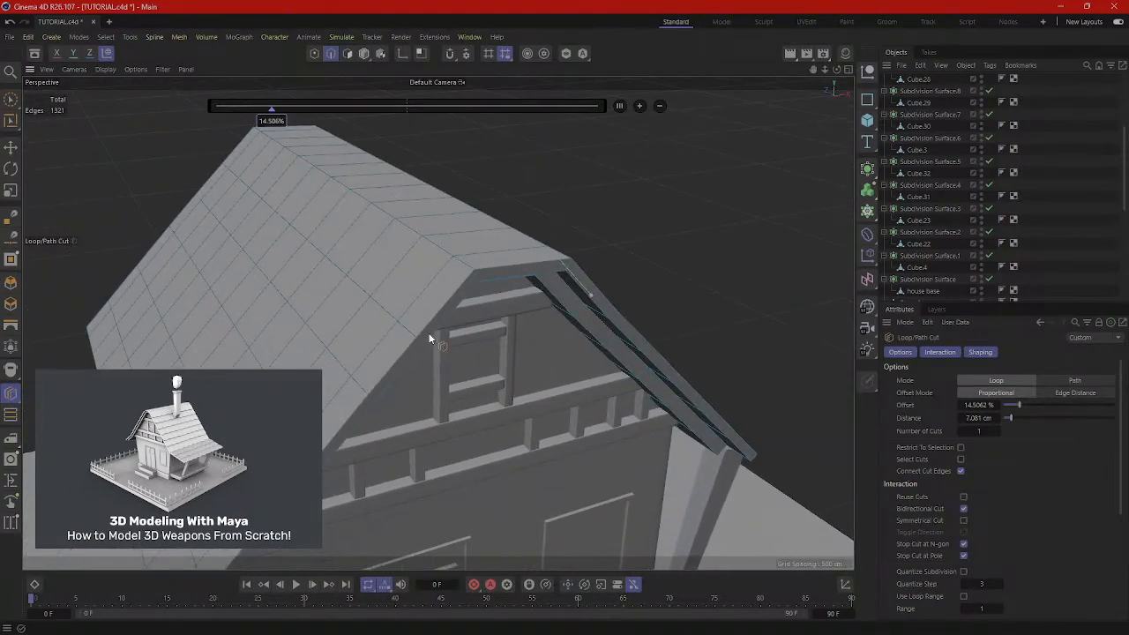
Add matching loop cuts near the lower edges of the opposite slope's tile rows, at about 92% to 87% offset.
click(401, 315)
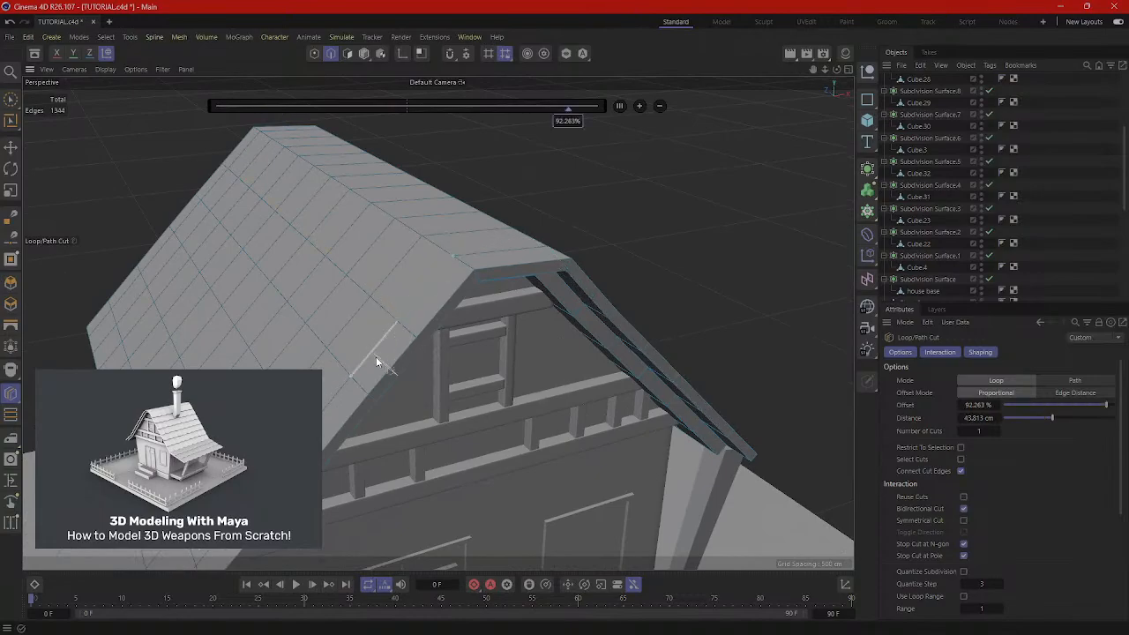
click(324, 411)
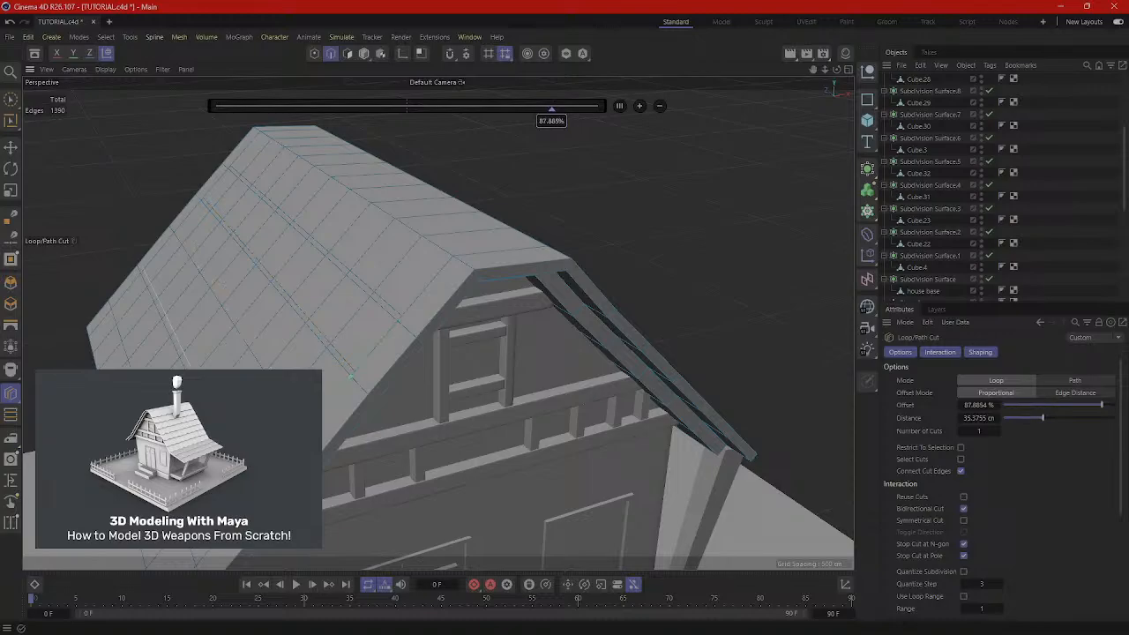
click(201, 557)
alt+middle_drag(207, 553, 345, 342)
alt+middle_drag(333, 404, 340, 274)
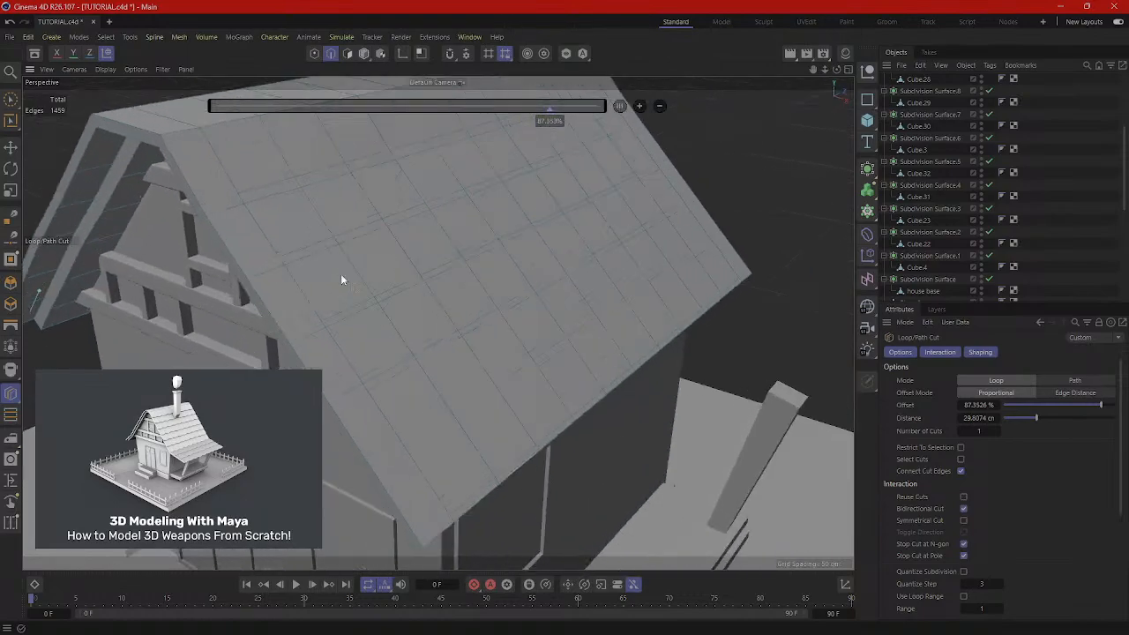
Switch to polygon mode and loop-select the five narrow polygon strips between the tile rows on this roof slope.
click(346, 54)
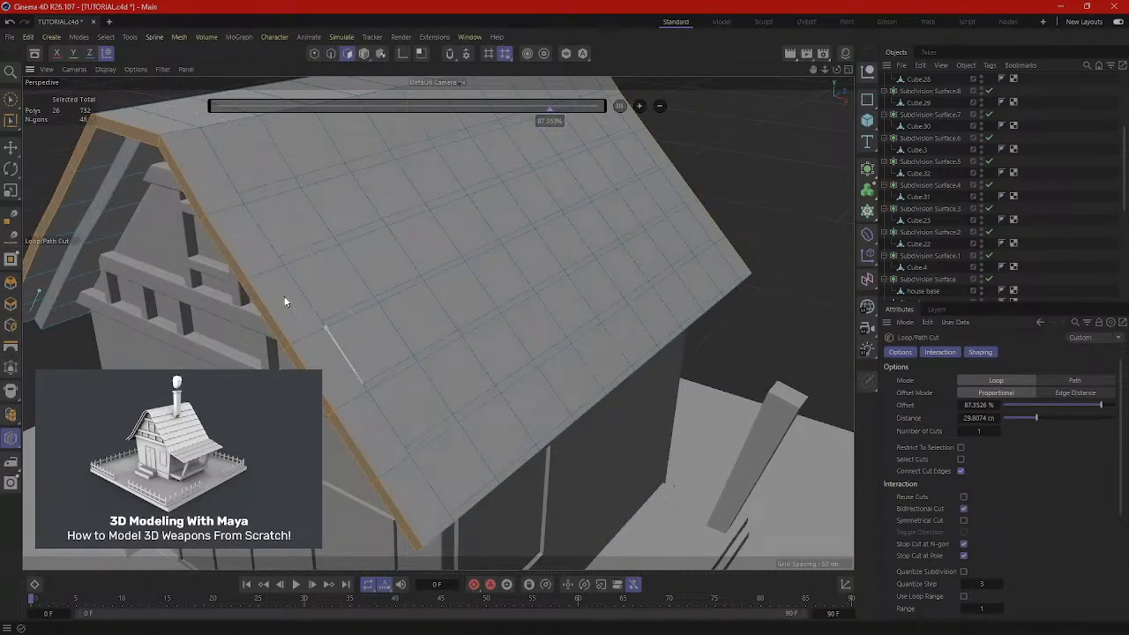
click(10, 151)
click(10, 102)
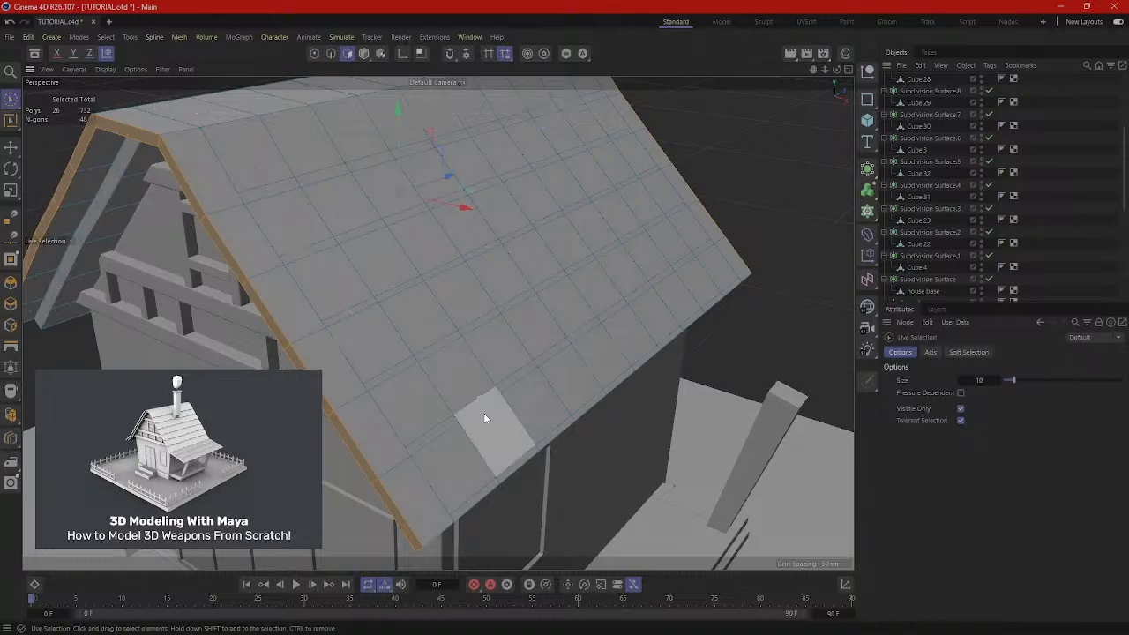
alt+middle_drag(458, 424, 343, 235)
click(10, 122)
alt+middle_drag(265, 265, 436, 429)
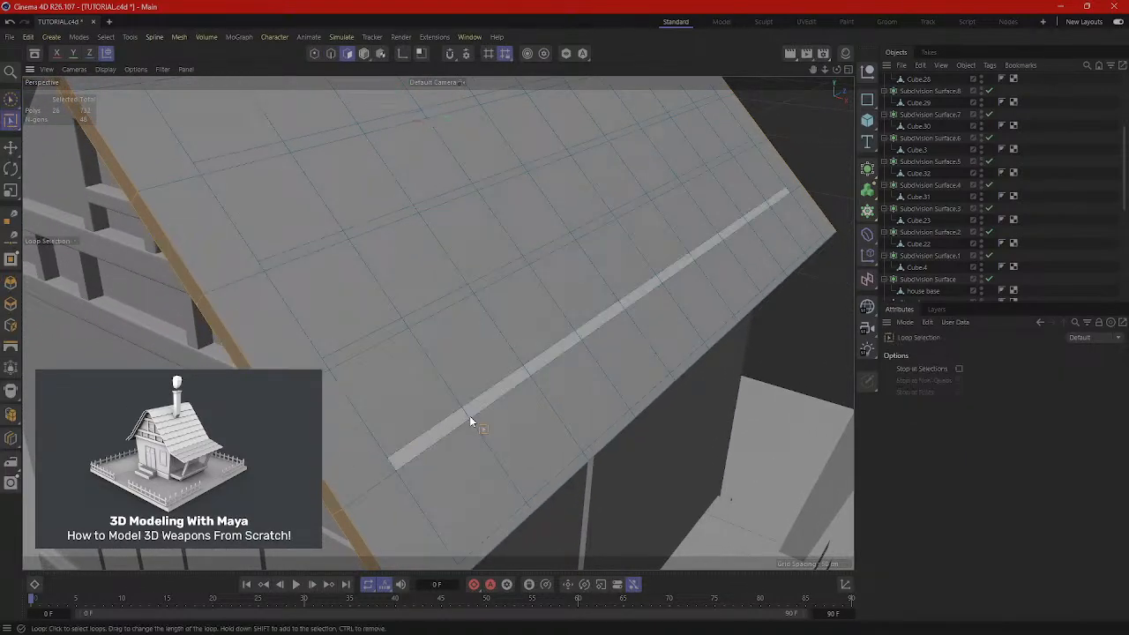
click(469, 412)
shift+click(404, 319)
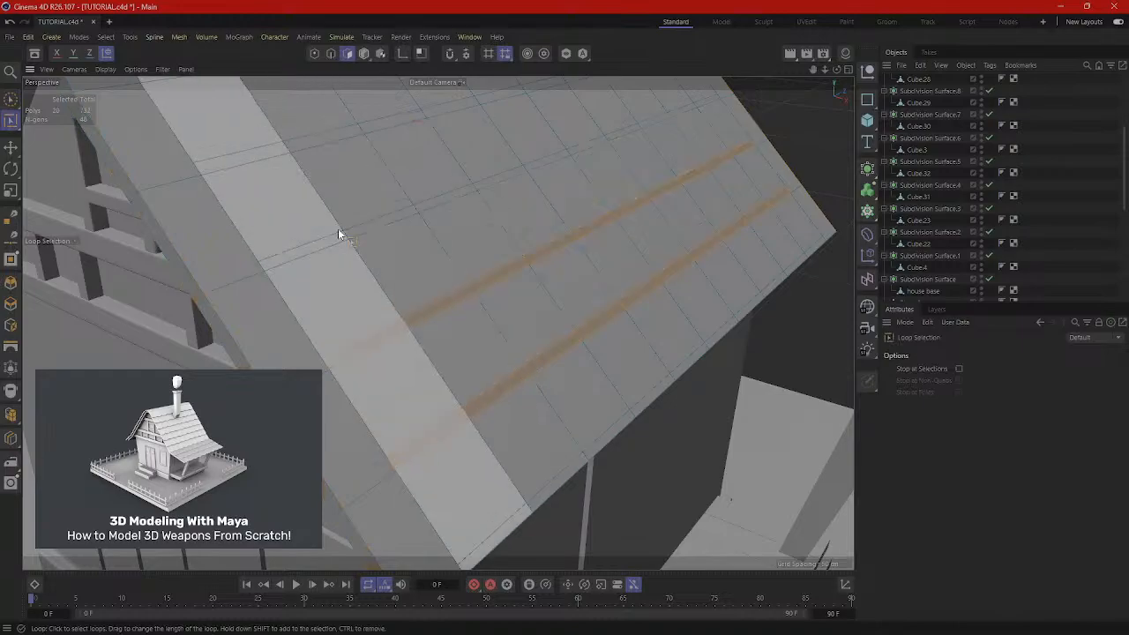
shift+click(347, 240)
alt+middle_drag(348, 240, 466, 387)
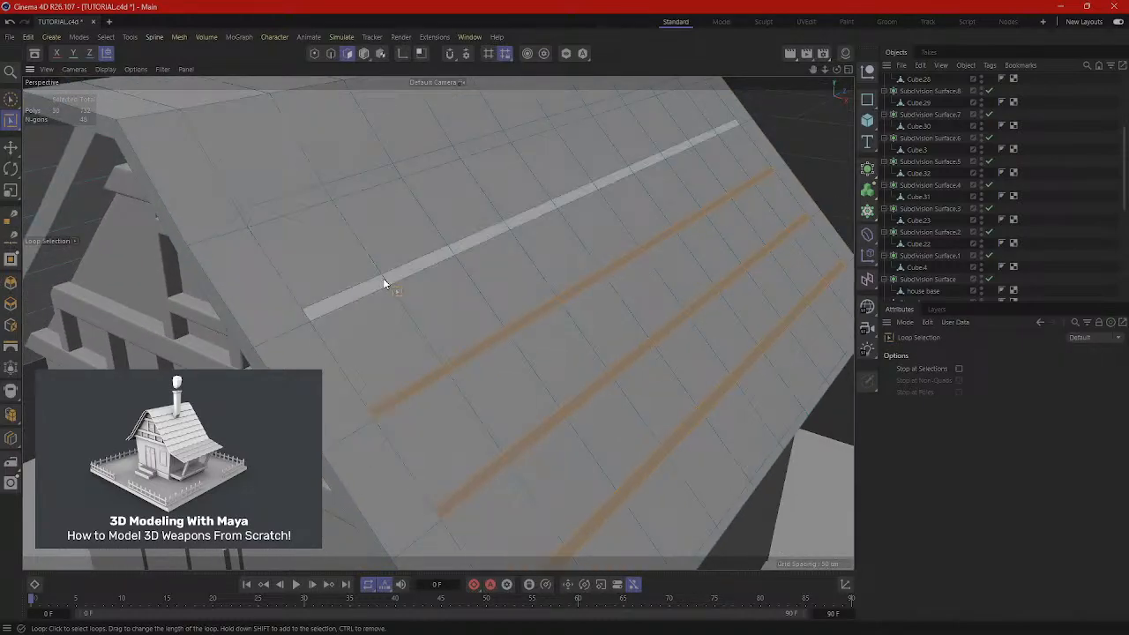
shift+click(382, 279)
shift+click(332, 200)
Add the six narrow strips on the opposite slope, including the one at the eave, to the loop selection.
alt+drag(332, 200, 636, 341)
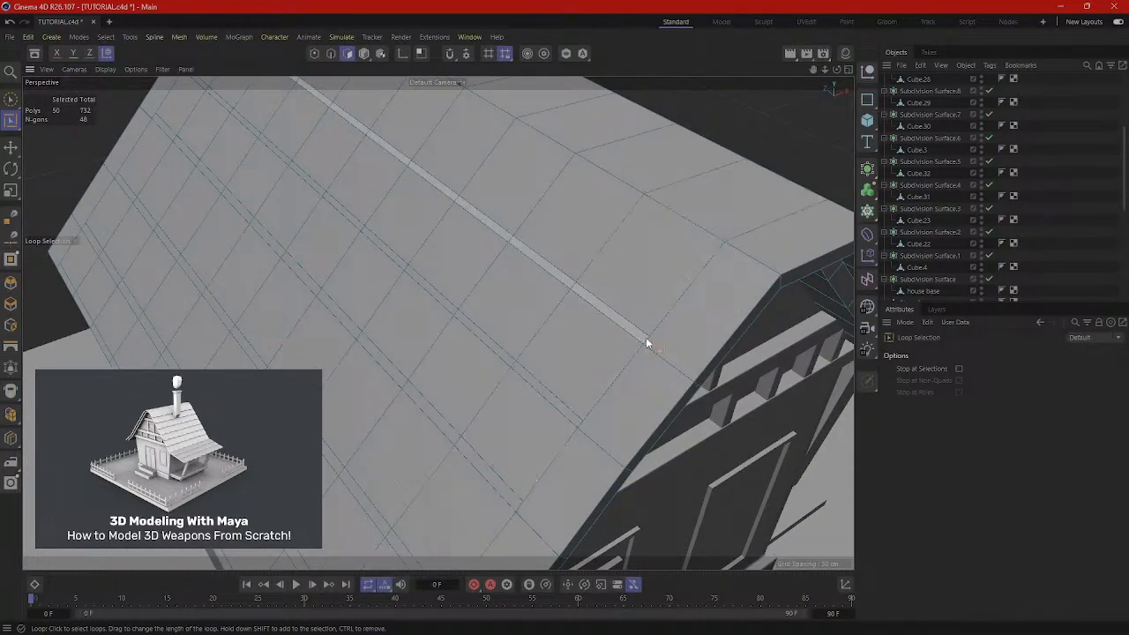
shift+click(646, 337)
shift+click(577, 425)
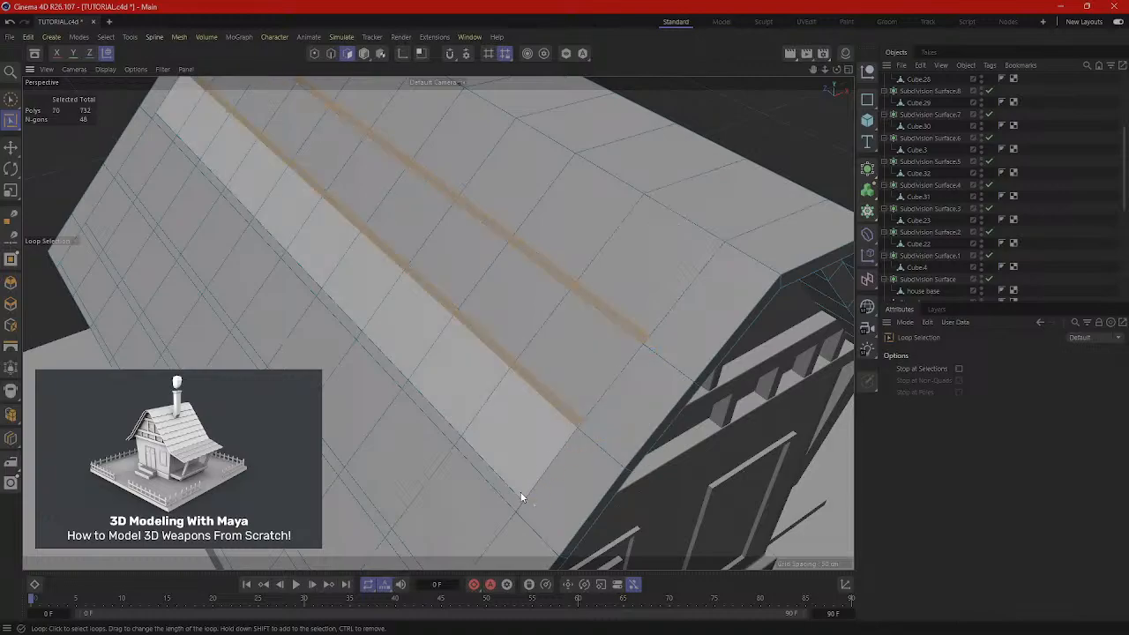
shift+click(520, 512)
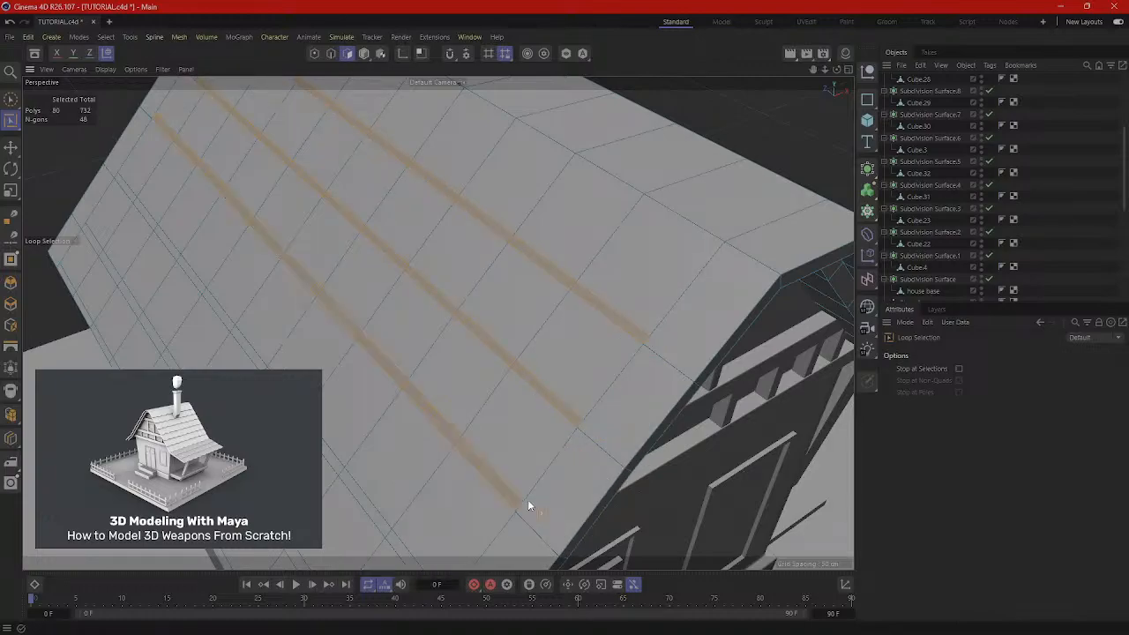
alt+drag(527, 499, 664, 283)
shift+click(541, 423)
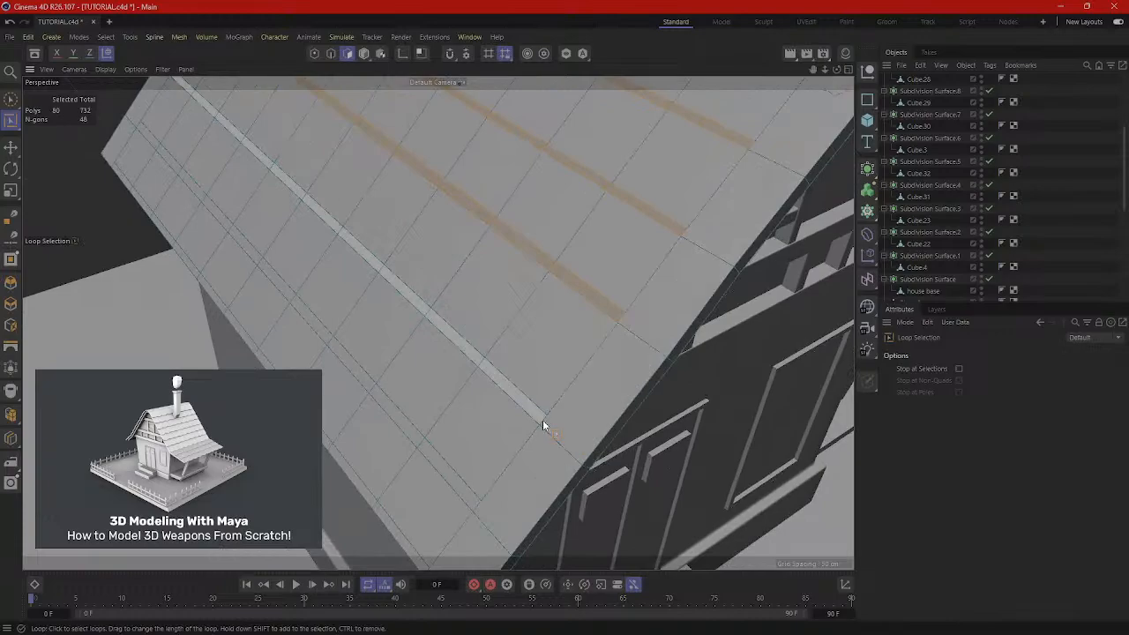
shift+click(459, 511)
alt+drag(529, 470, 491, 317)
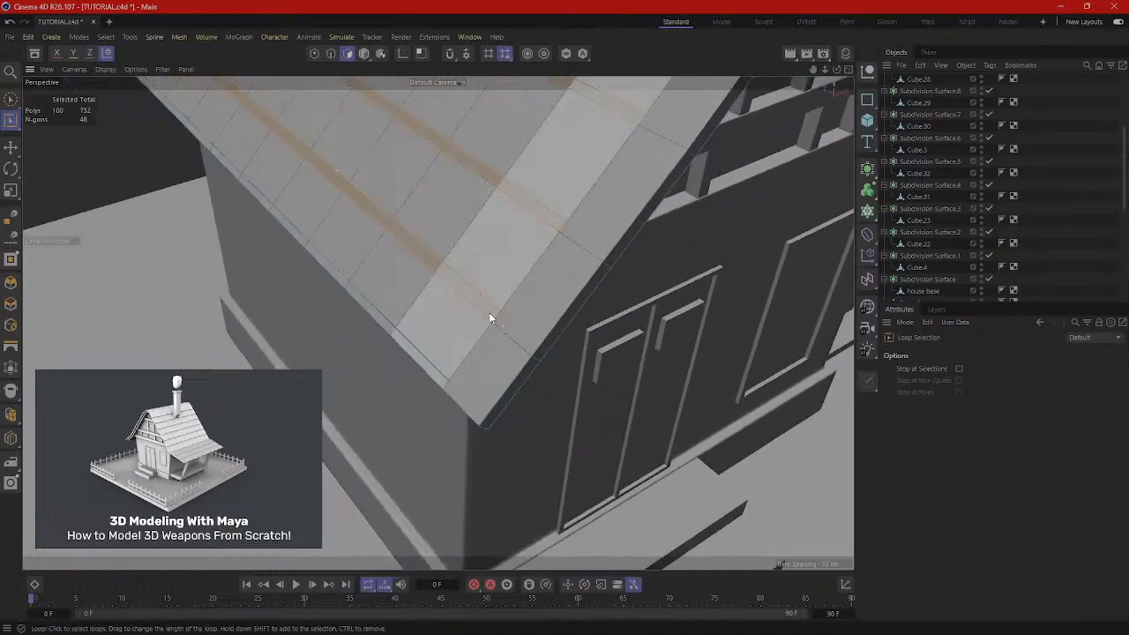
shift+click(448, 390)
scroll(625, 211, down, 3)
scroll(625, 215, down, 3)
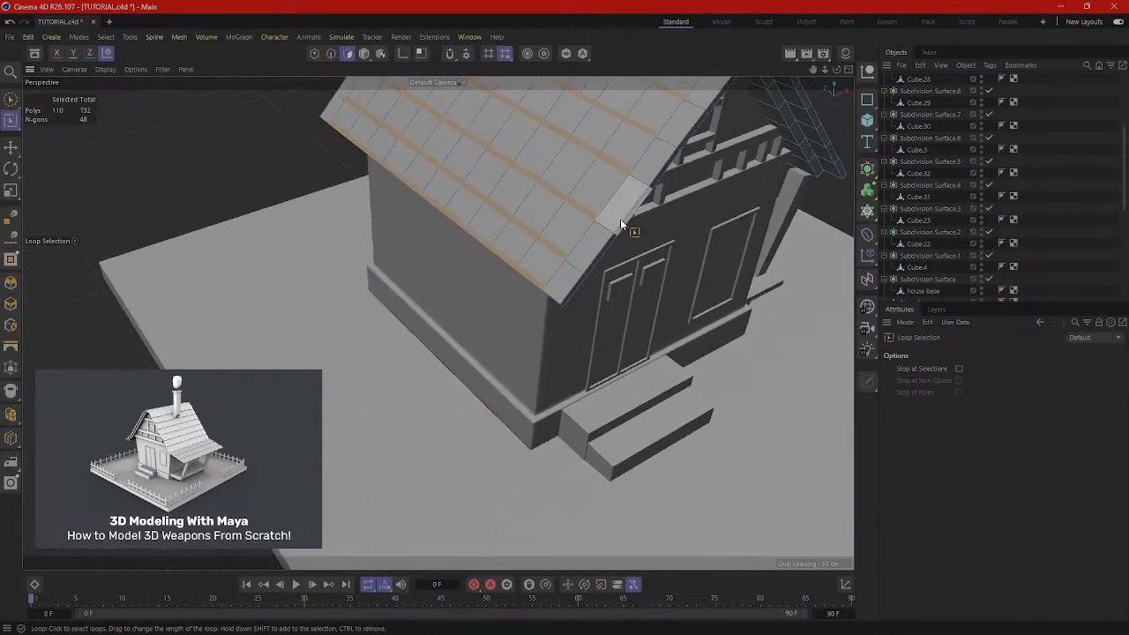
alt+drag(620, 219, 617, 264)
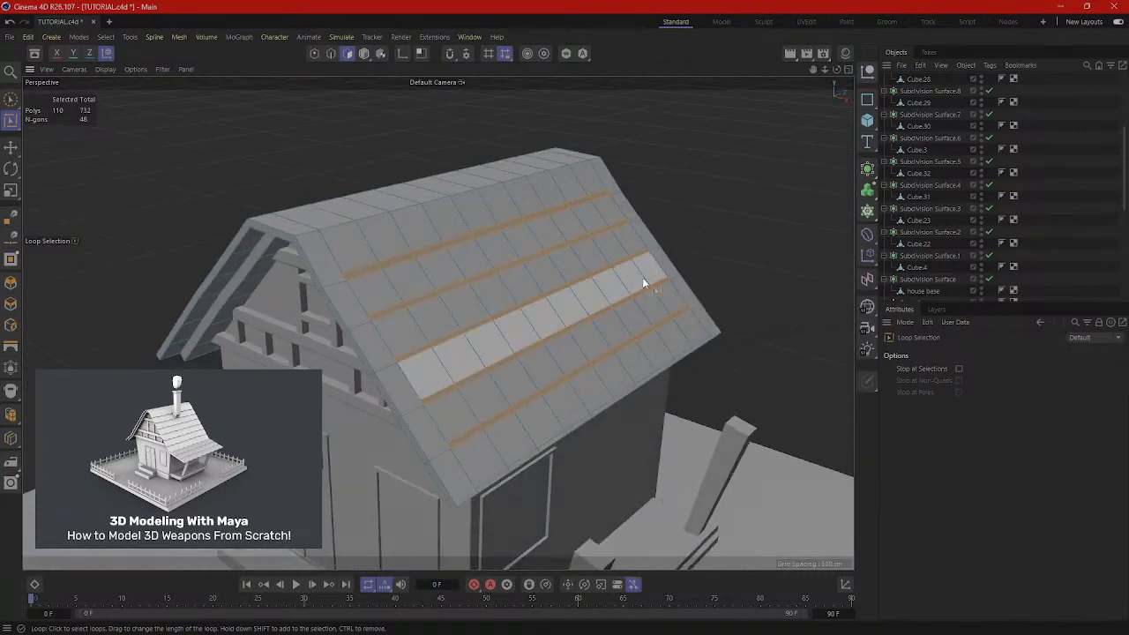
Extrude the selected narrow strips by about 2.6 cm, clear the selection and check the roof in model mode.
right_click(699, 182)
click(717, 171)
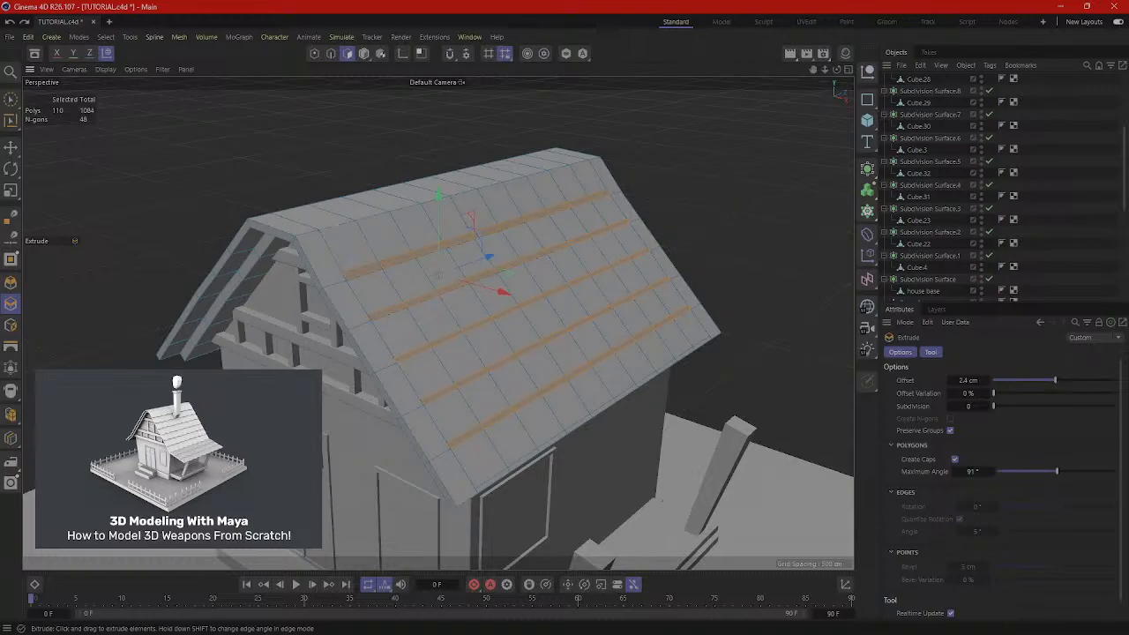
alt+drag(713, 217, 618, 209)
click(694, 192)
alt+drag(654, 249, 325, 108)
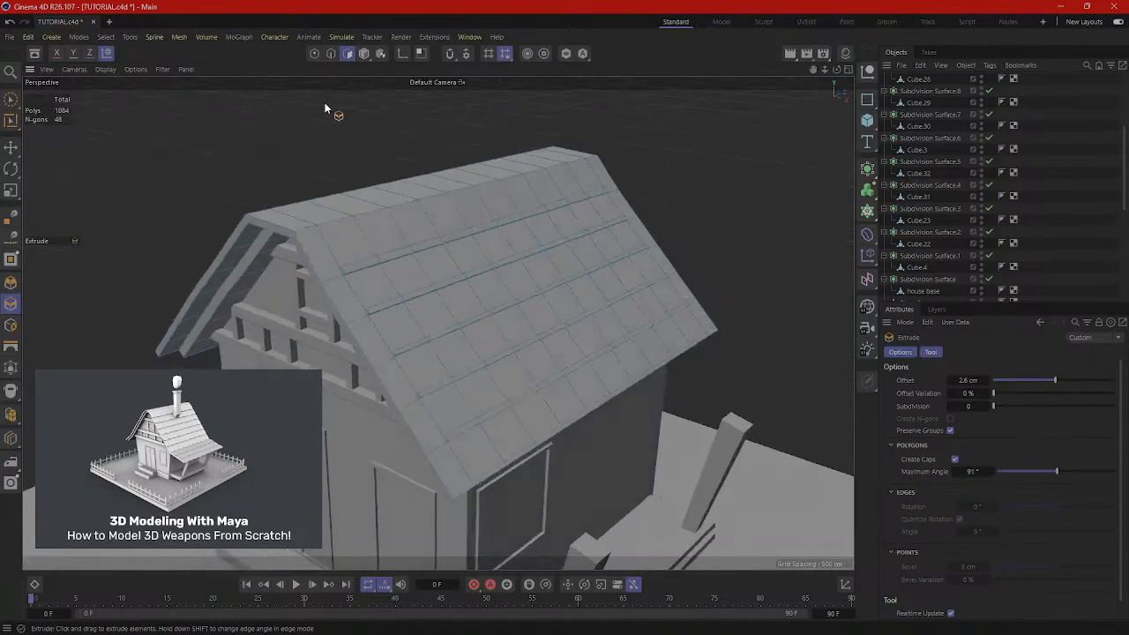
click(364, 60)
alt+drag(506, 212, 448, 201)
click(349, 57)
scroll(448, 246, up, 4)
alt+drag(449, 246, 318, 330)
click(304, 336)
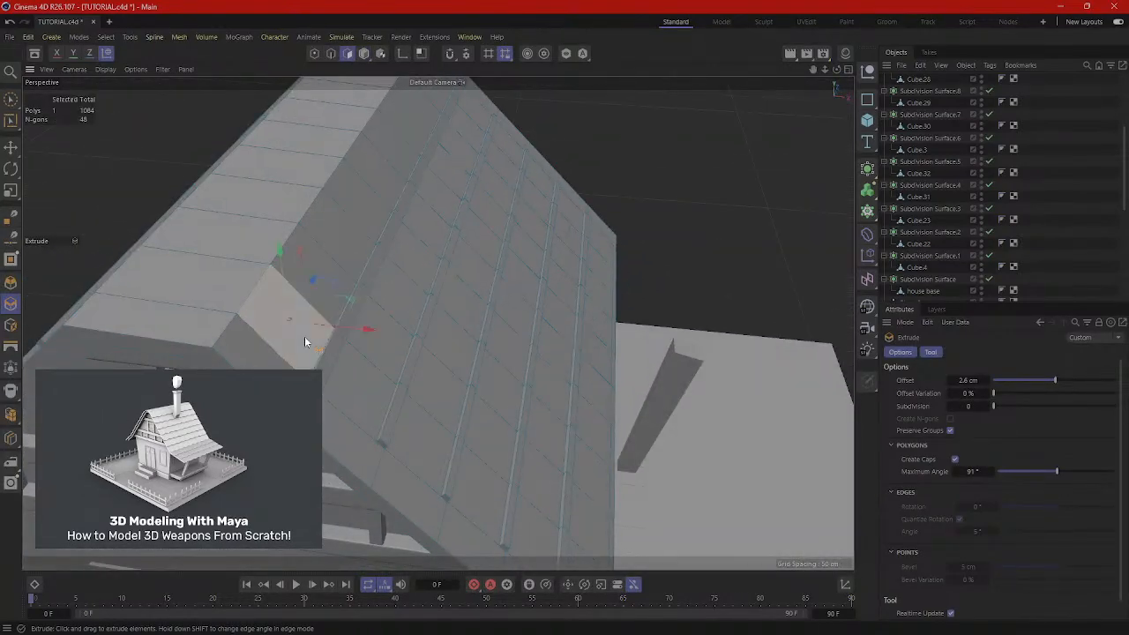
shift+click(350, 236)
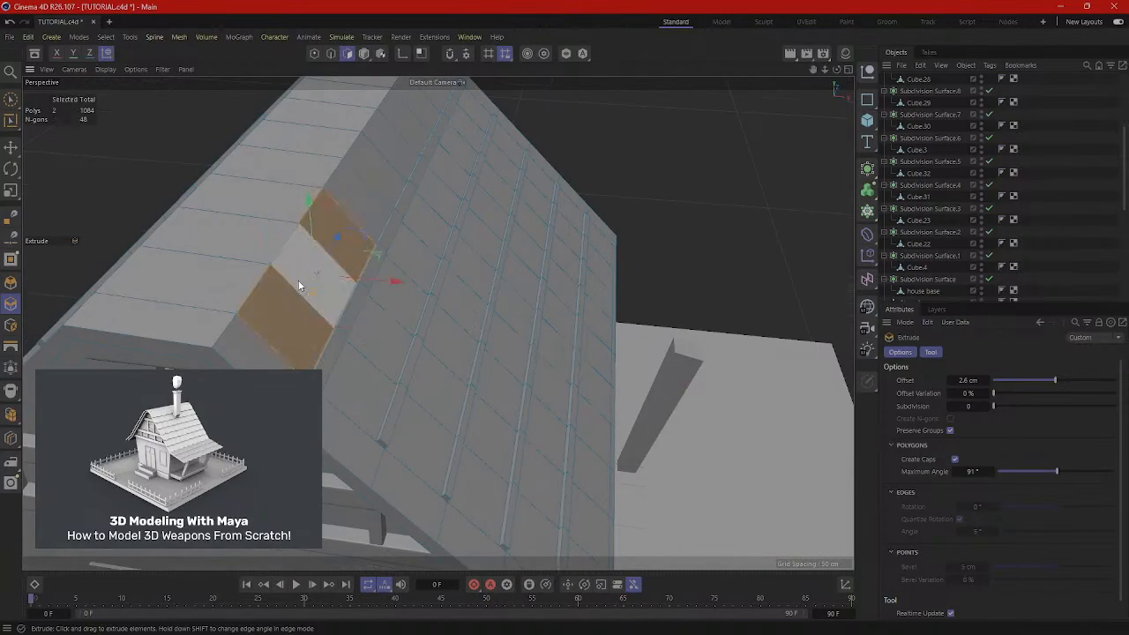
shift+click(298, 285)
alt+drag(301, 284, 345, 243)
shift+click(345, 236)
shift+click(376, 193)
alt+drag(428, 162, 402, 271)
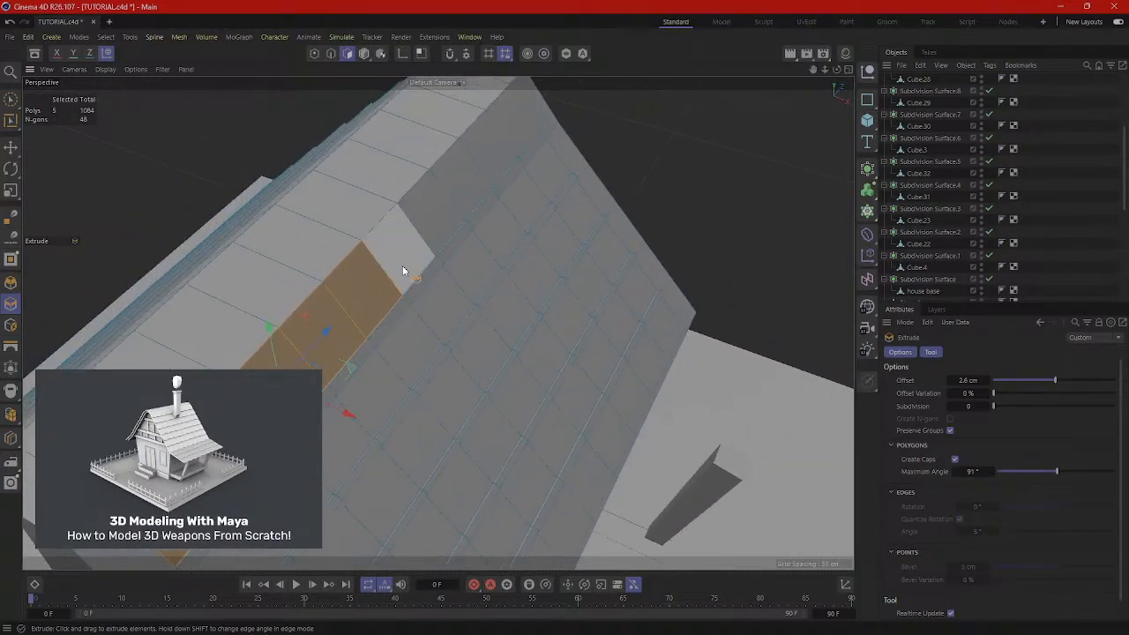
key(space)
shift+click(421, 236)
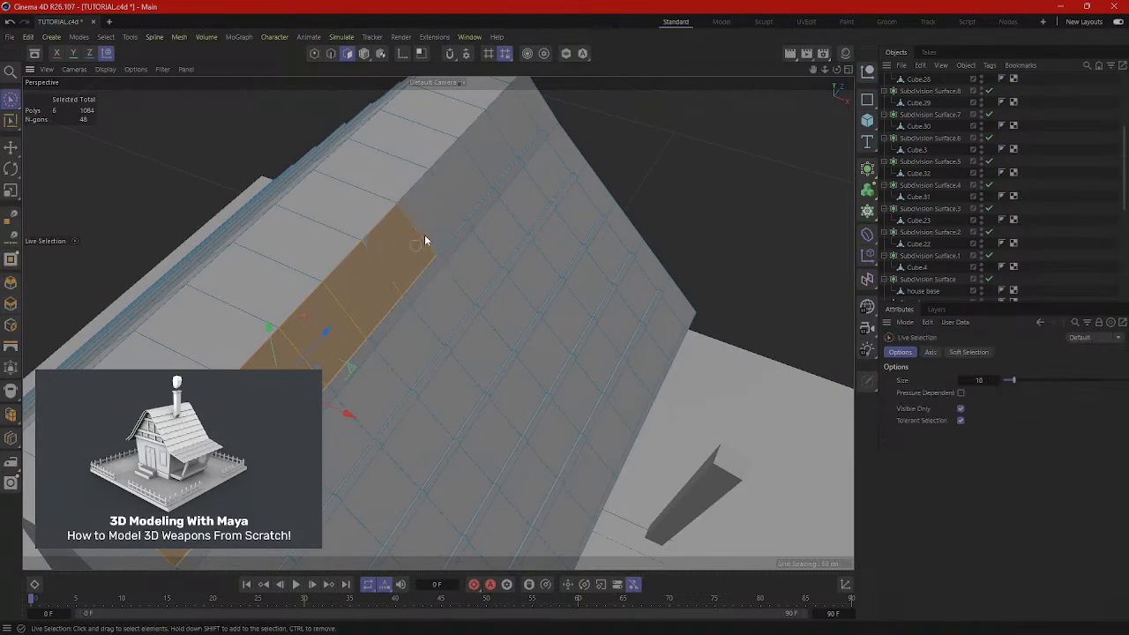
alt+drag(563, 195, 619, 147)
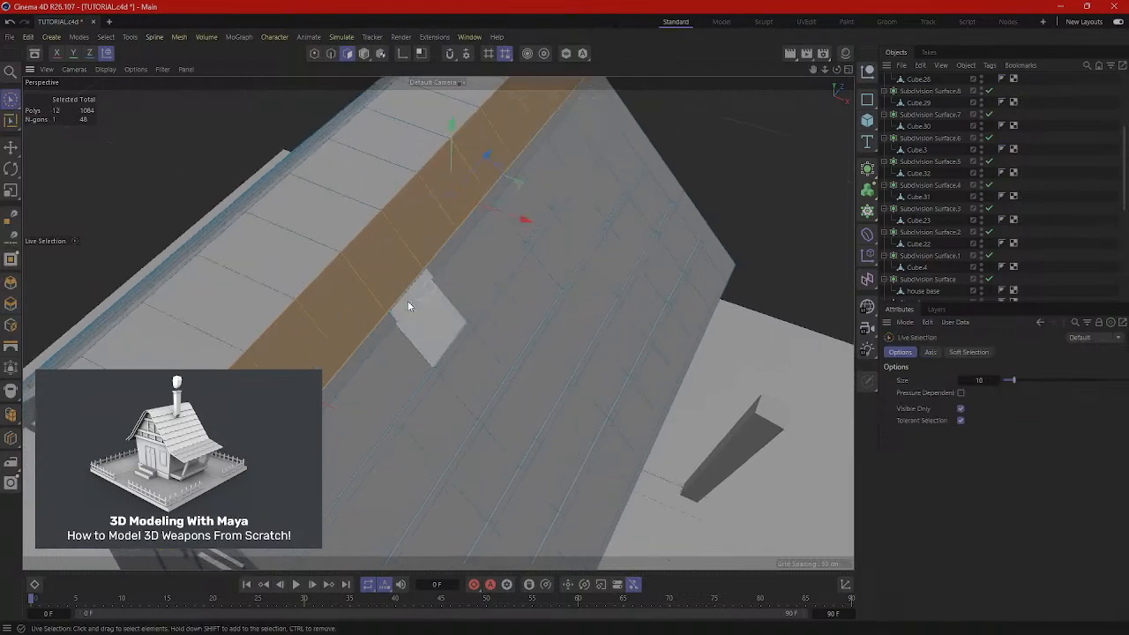
key(ctrl+z)
Loop-select all six wide tile rows on the first roof slope, from the ridge down to the eave.
click(11, 120)
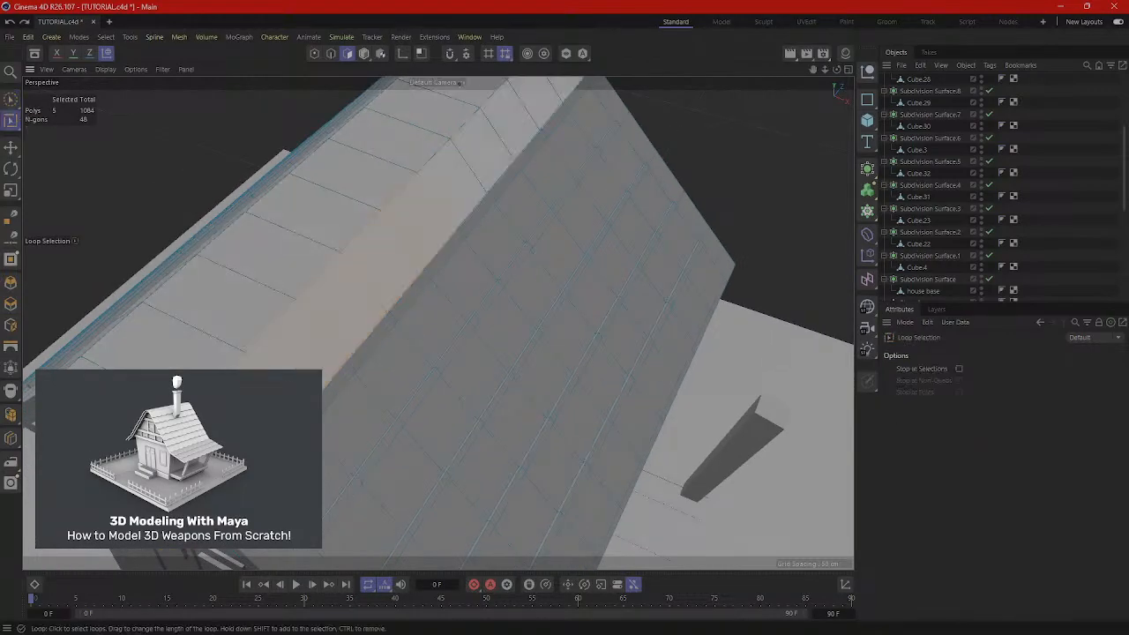
shift+click(358, 344)
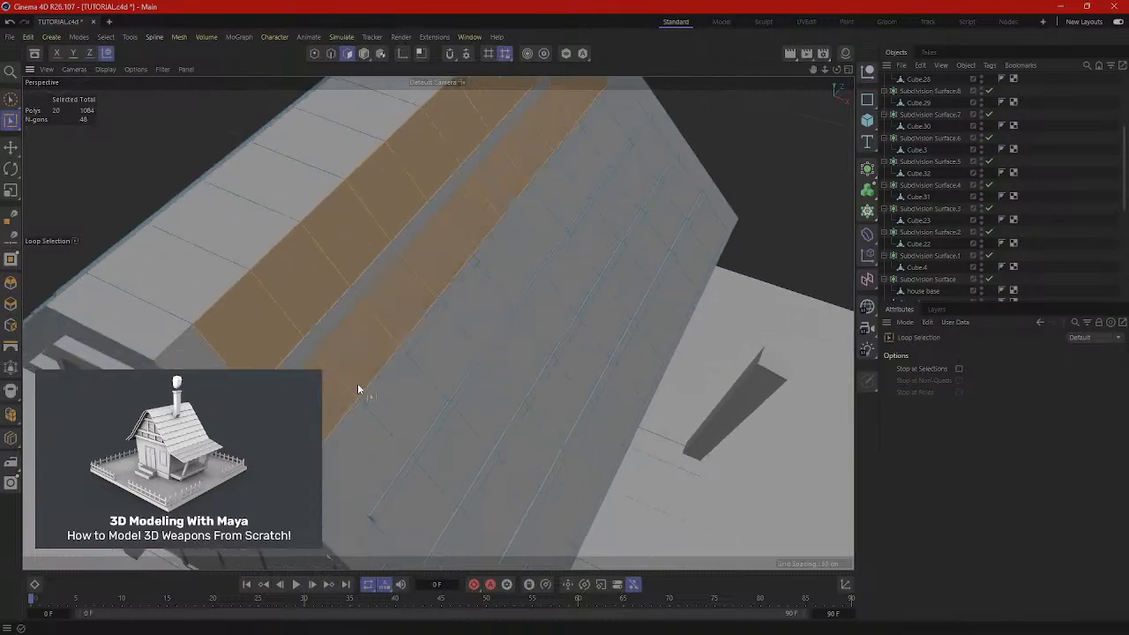
shift+click(431, 459)
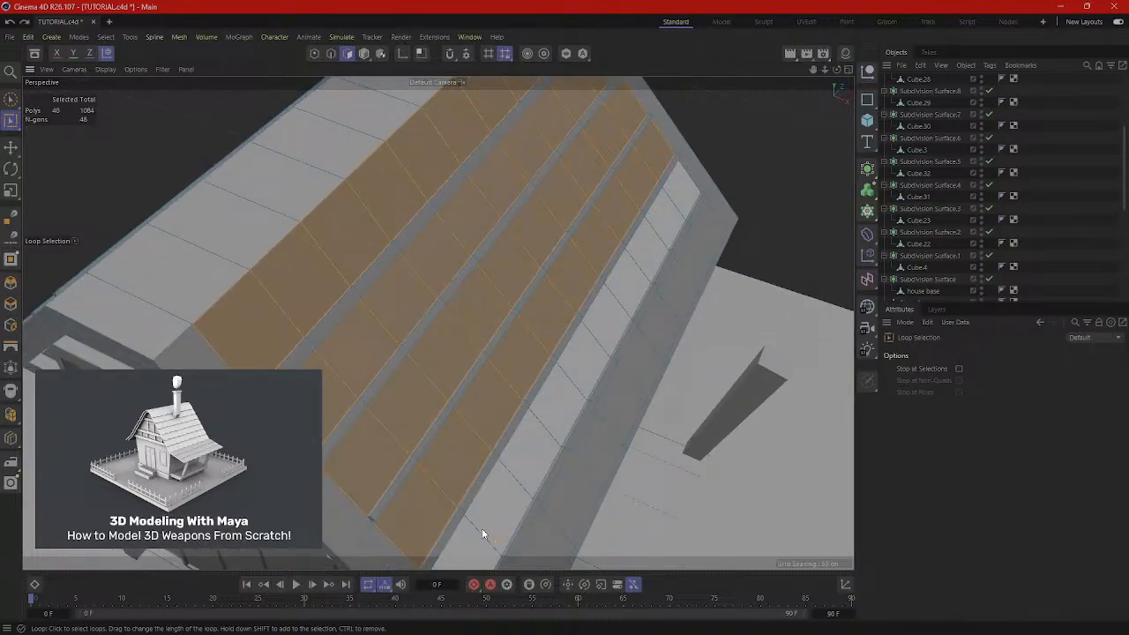
shift+click(481, 528)
alt+drag(482, 528, 430, 302)
shift+click(541, 437)
Add the six wide tile rows on the opposite roof slope to the loop selection.
shift+click(554, 256)
shift+click(517, 293)
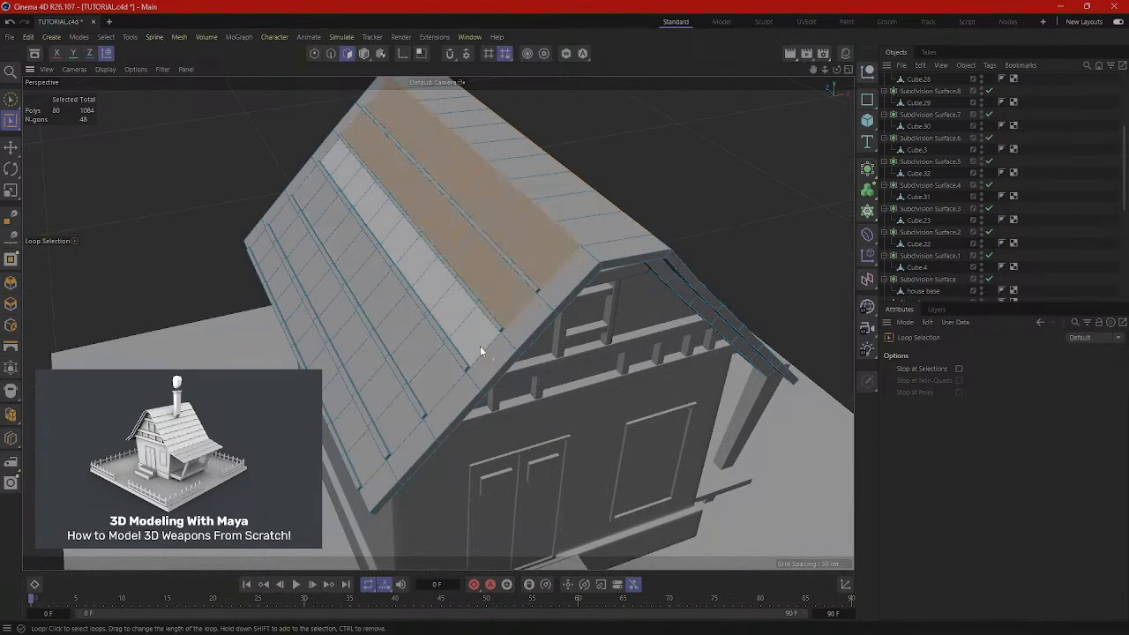
shift+click(480, 345)
shift+click(445, 379)
shift+click(404, 428)
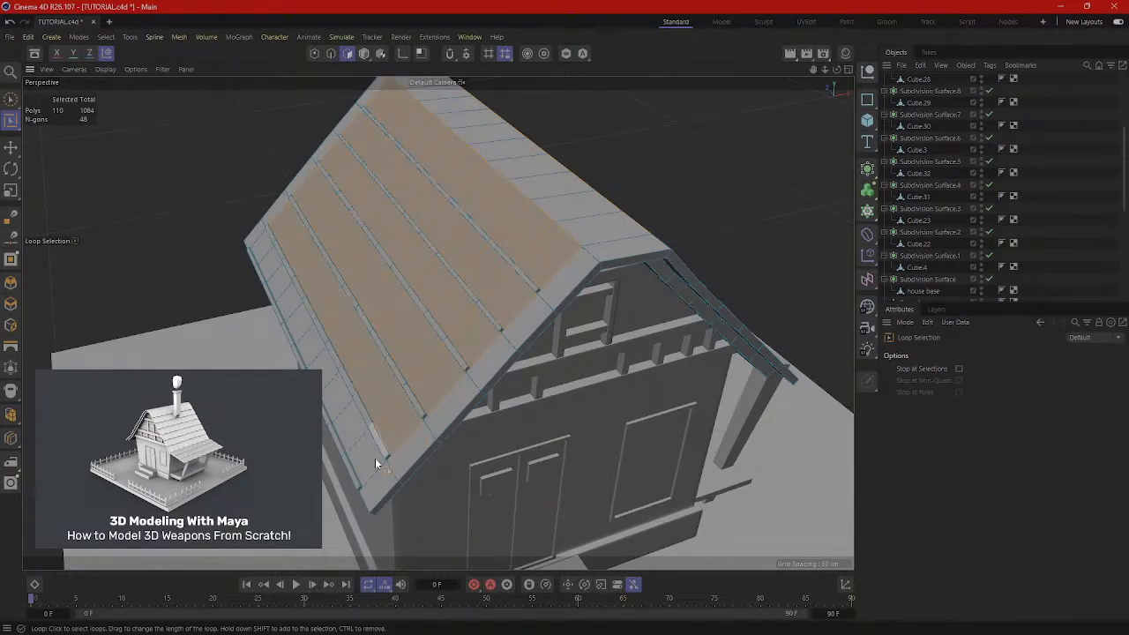
shift+click(375, 458)
Try extruding the selected tile rows on both slopes by 2.6 cm and inspect the roof in model mode.
alt+drag(422, 444, 566, 265)
right_click(566, 264)
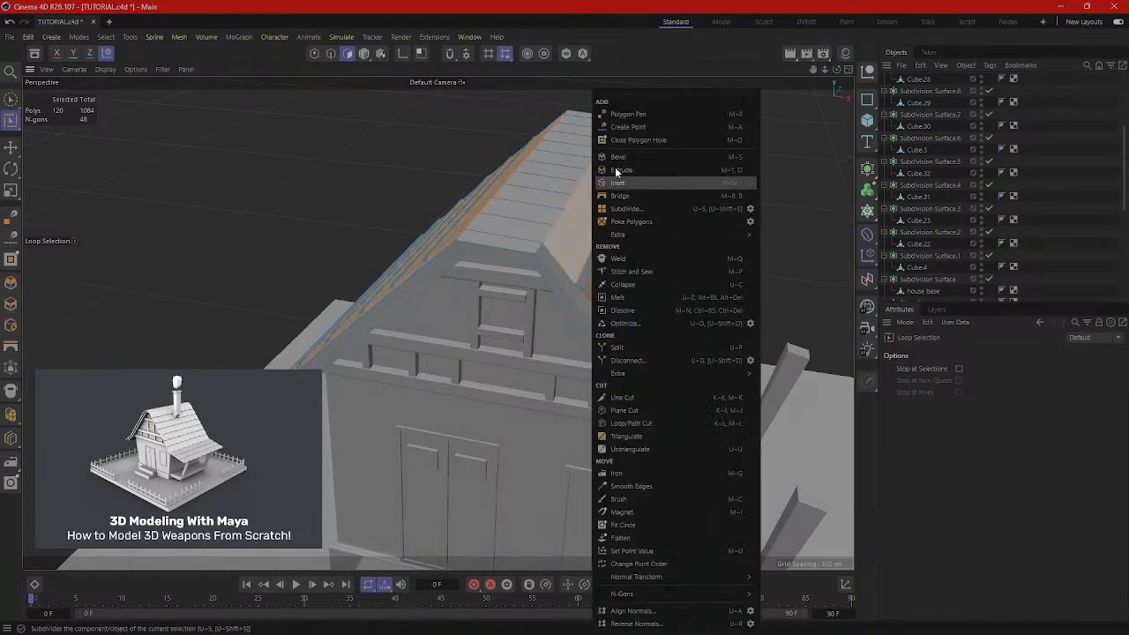
click(621, 169)
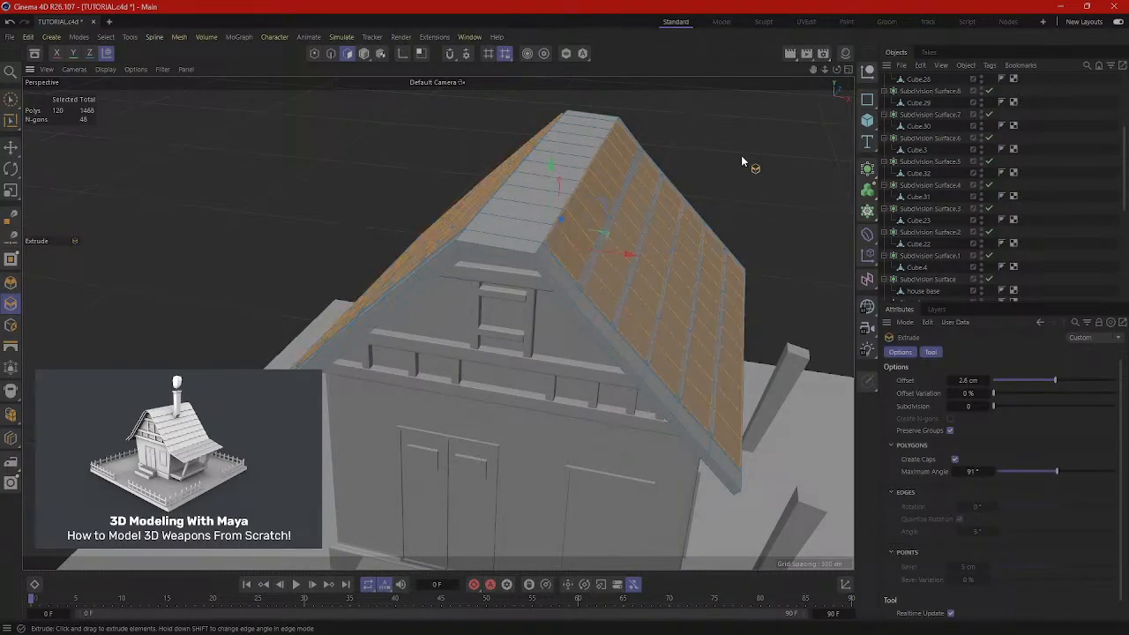
alt+drag(741, 157, 485, 212)
click(312, 215)
alt+drag(312, 215, 563, 124)
click(364, 59)
alt+drag(585, 201, 584, 270)
scroll(584, 269, up, 5)
alt+drag(496, 297, 311, 130)
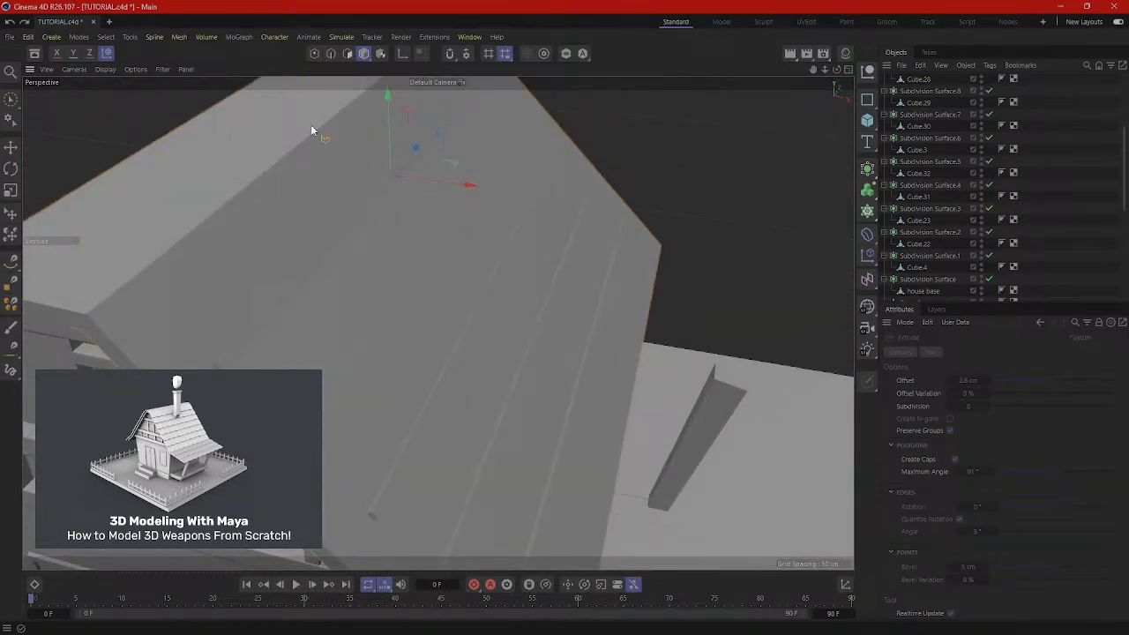
Extrude the selected tile rows on both slopes by 1.9 cm and return to model mode.
click(347, 53)
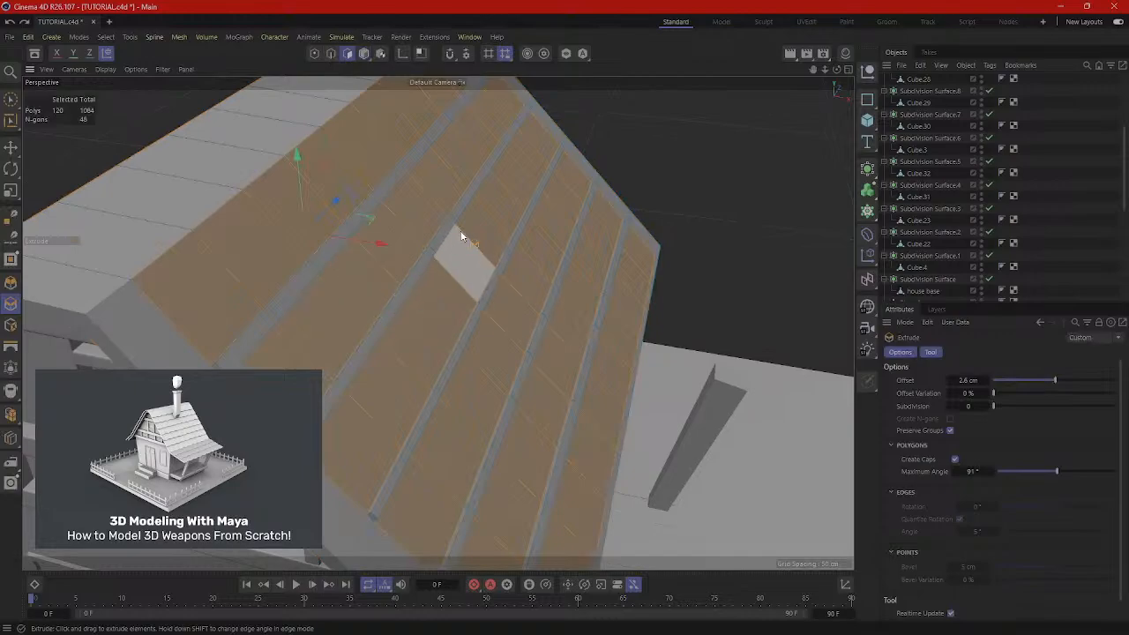
alt+drag(467, 223, 510, 224)
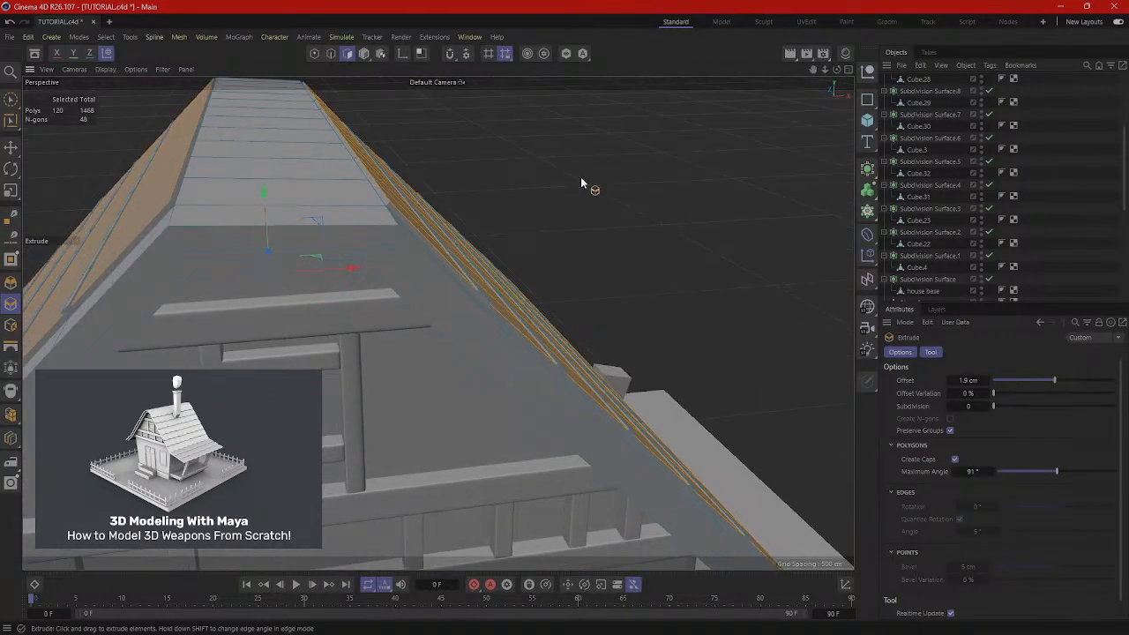
click(543, 213)
click(365, 54)
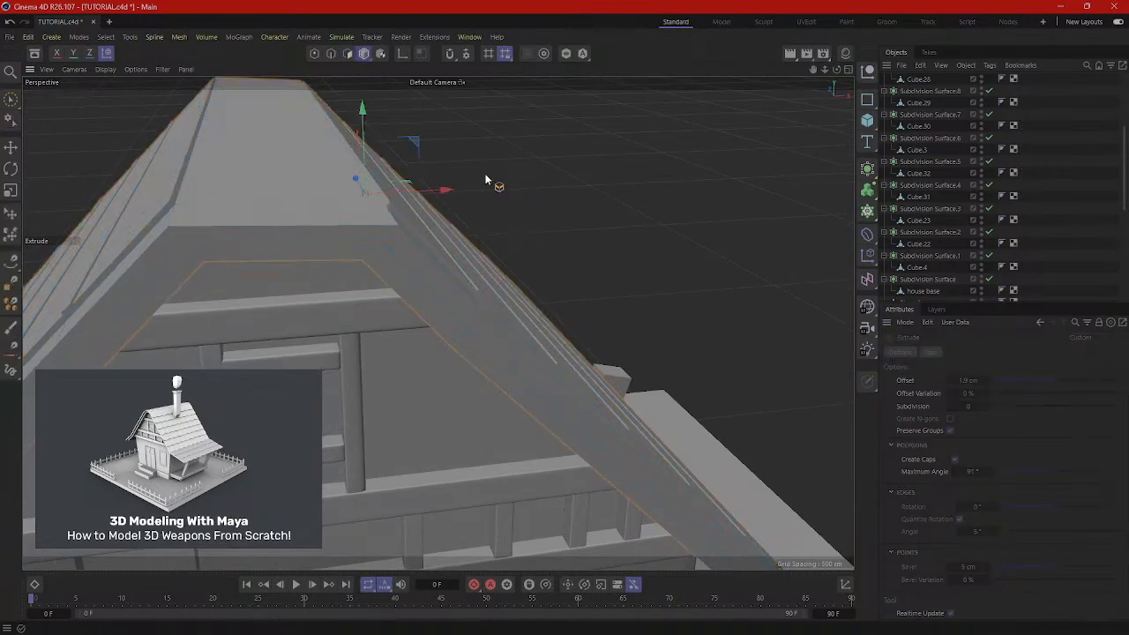
alt+drag(485, 180, 784, 57)
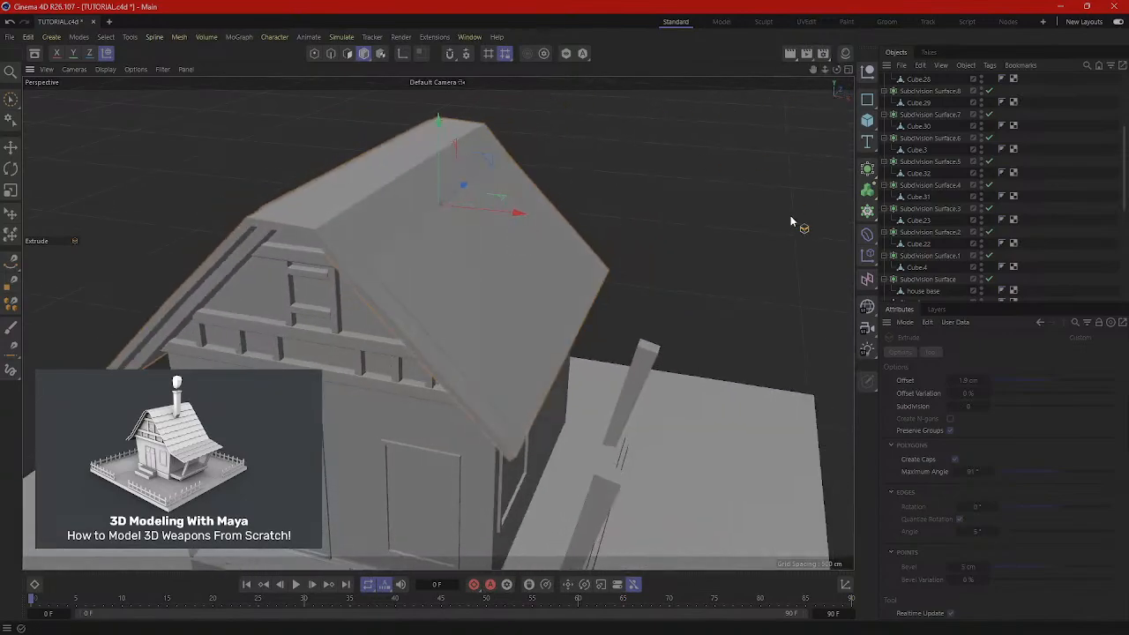
Render the current view of the house to the Picture Viewer, examine it and close the viewer.
click(805, 54)
scroll(784, 224, down, 2)
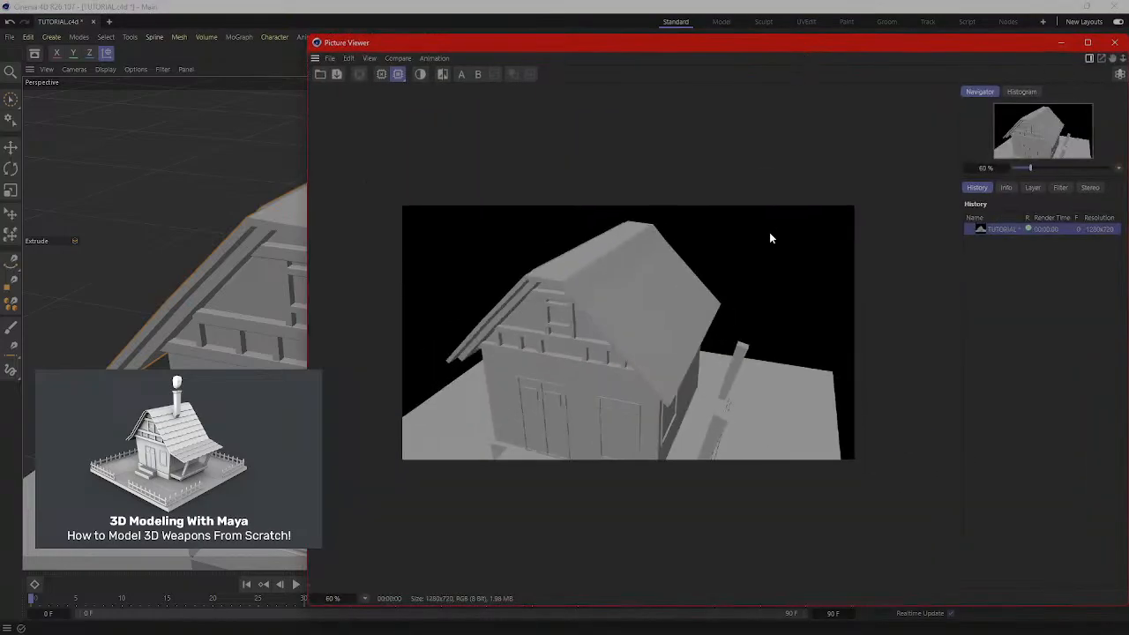
click(1113, 42)
Set the viewport display of the house to Gouraud Shading (Lines).
alt+drag(675, 265, 547, 308)
click(107, 69)
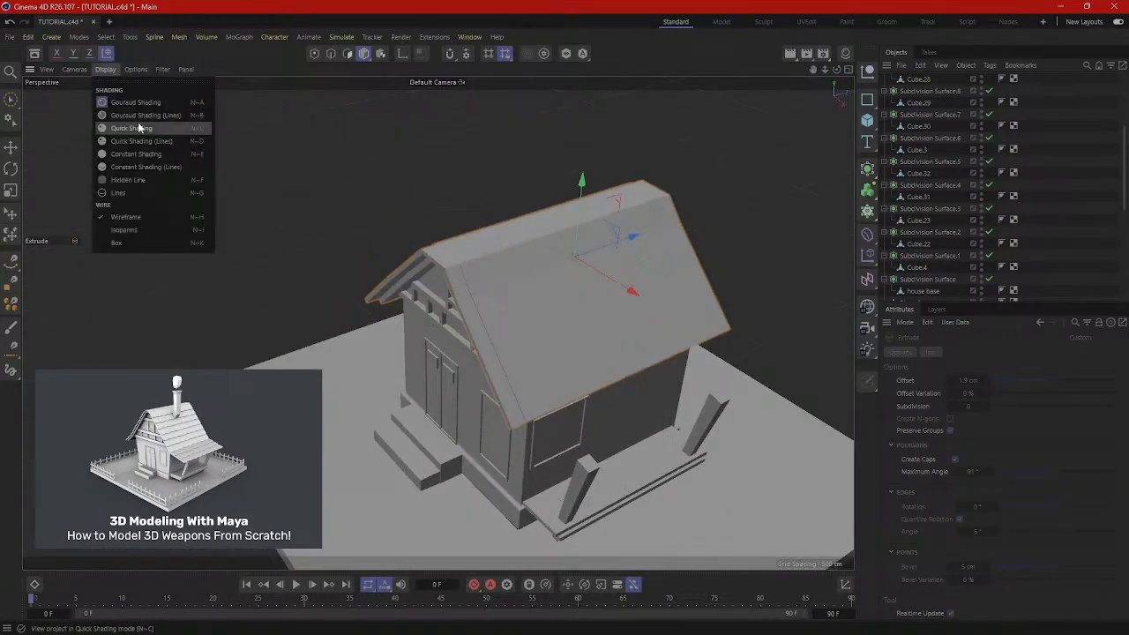
click(139, 127)
click(102, 70)
click(125, 105)
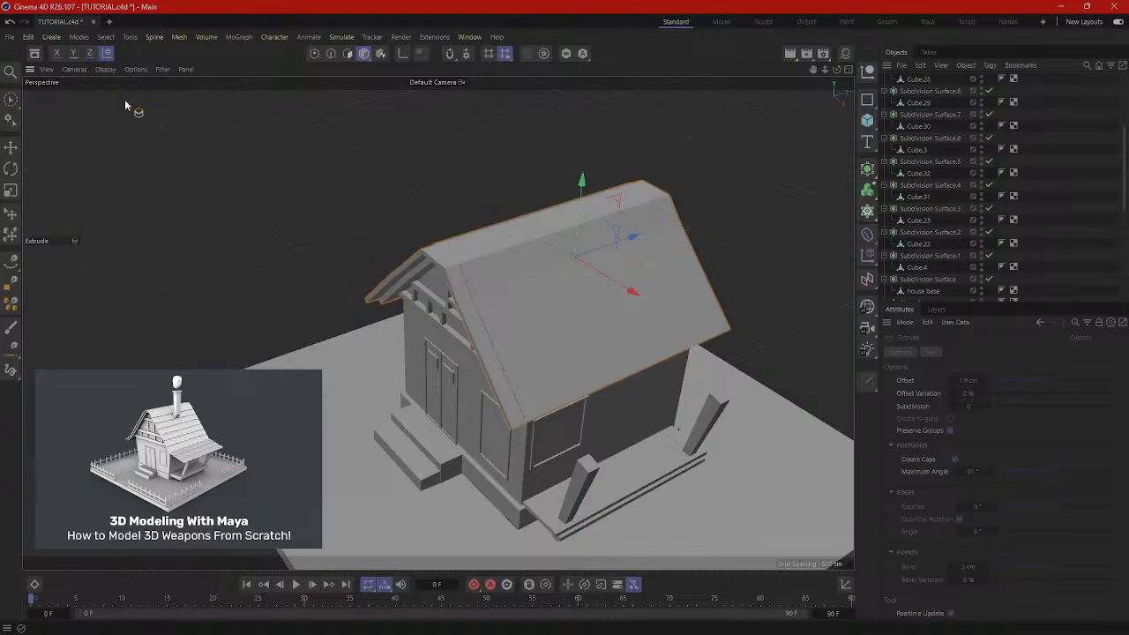
click(104, 69)
click(126, 116)
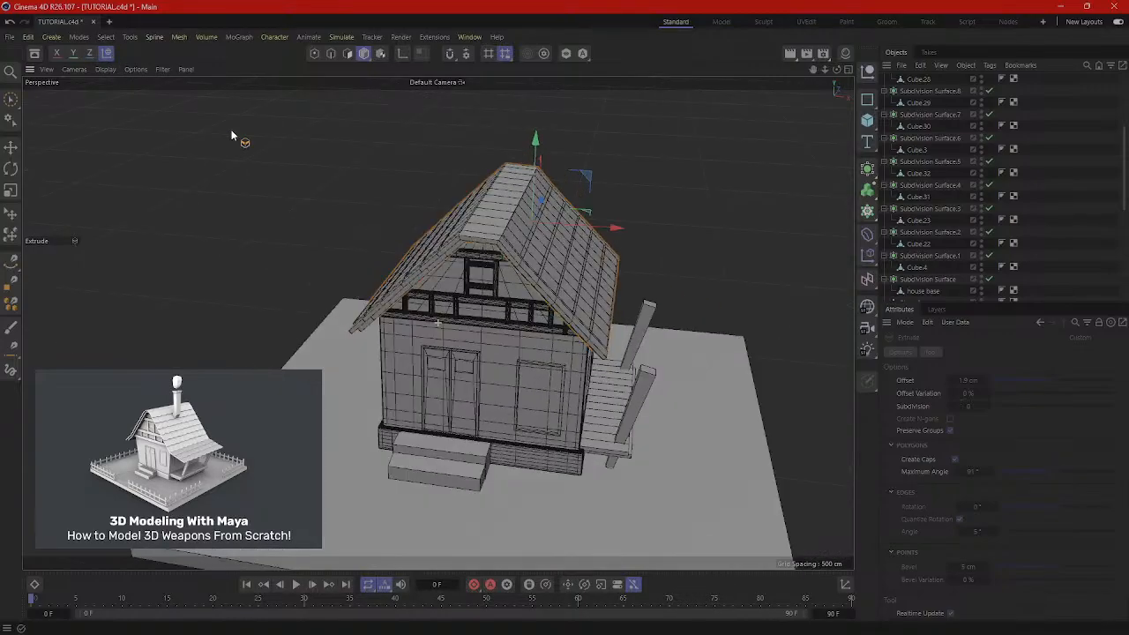
Select the strip of narrow faces along the roof's lower eave above the side porch in polygon mode.
alt+drag(148, 115, 567, 188)
alt+middle_drag(559, 308, 524, 215)
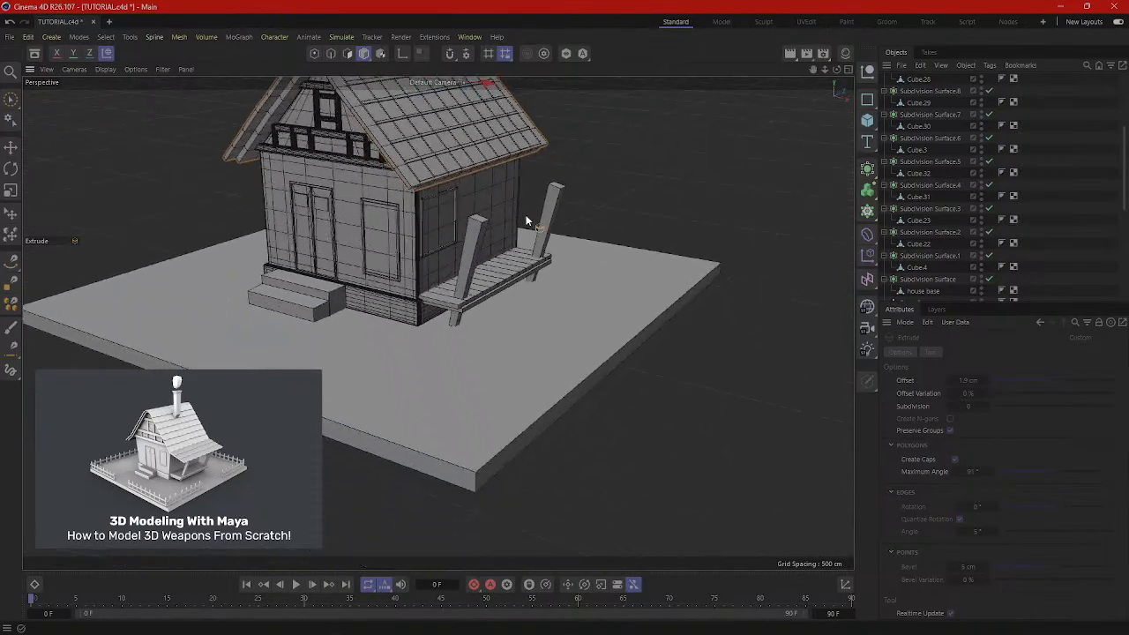
alt+drag(522, 214, 432, 223)
scroll(547, 193, up, 5)
click(347, 54)
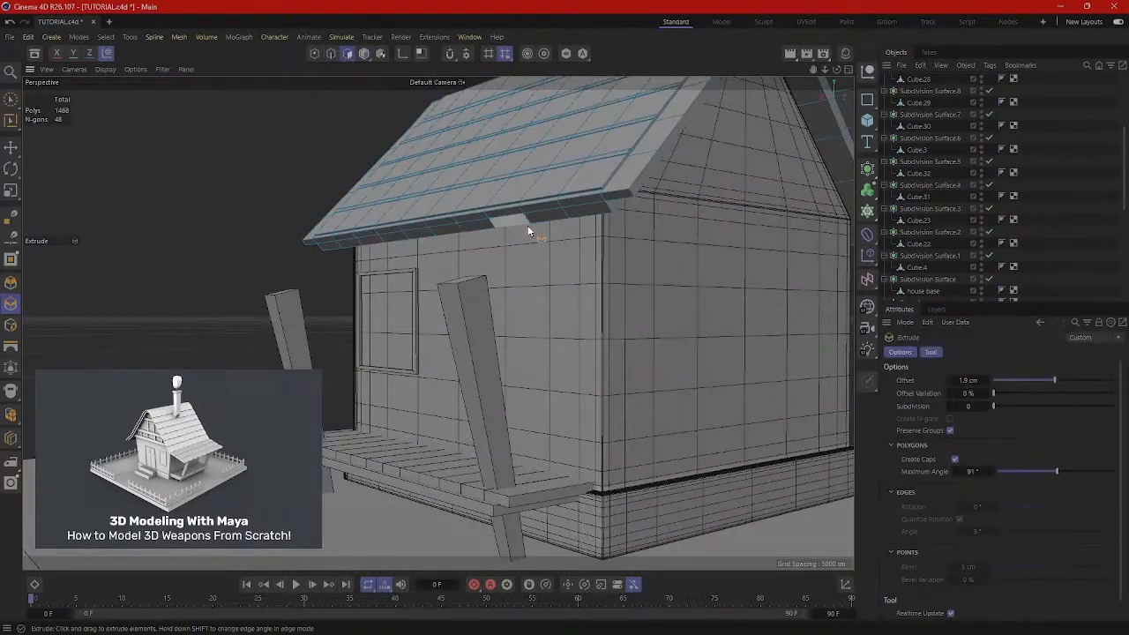
click(571, 201)
shift+click(537, 210)
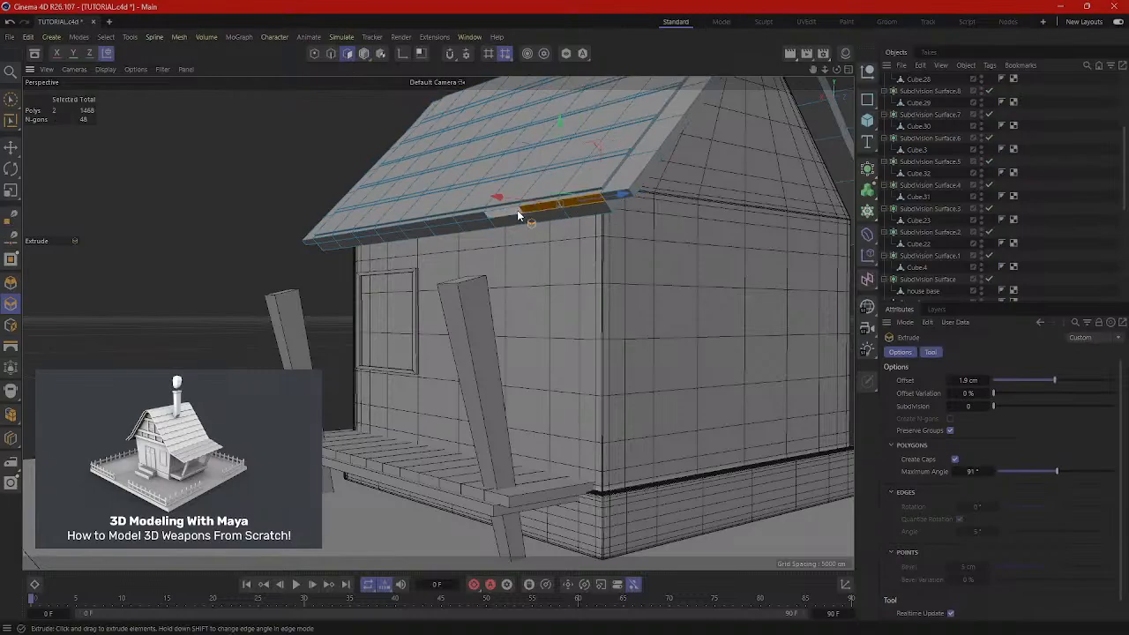
shift+click(500, 213)
shift+click(463, 216)
alt+drag(411, 228, 484, 236)
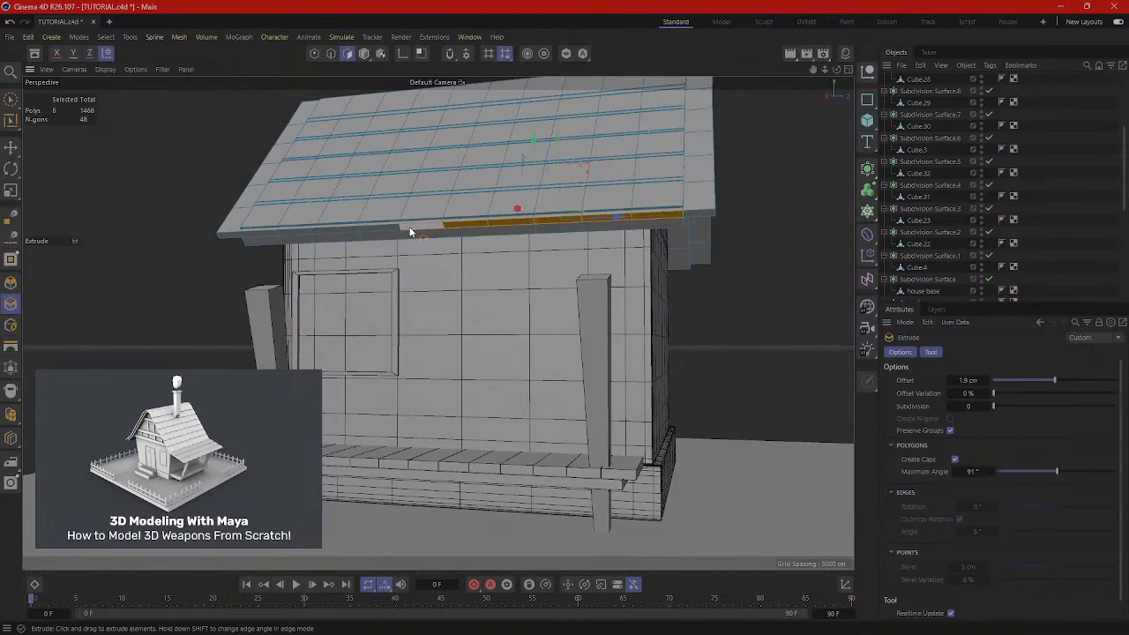
shift+click(296, 230)
Extrude the selected eave faces outward and downward to form a sloping porch roof over the deck posts.
alt+drag(264, 250, 448, 246)
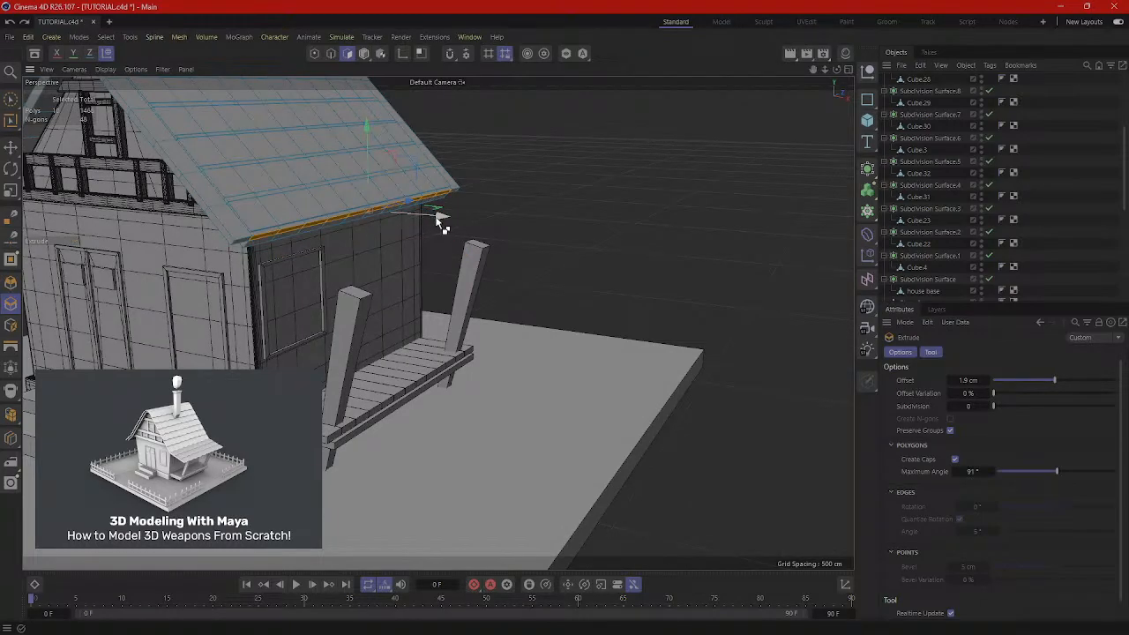
drag(440, 223, 491, 232)
drag(425, 156, 420, 191)
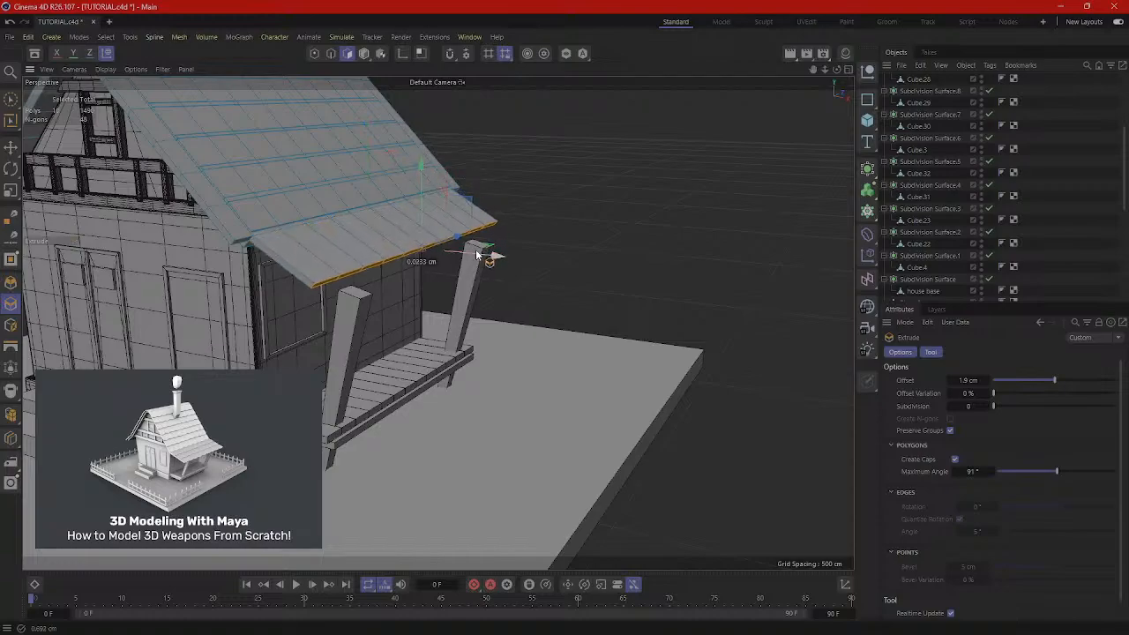
drag(476, 256, 494, 210)
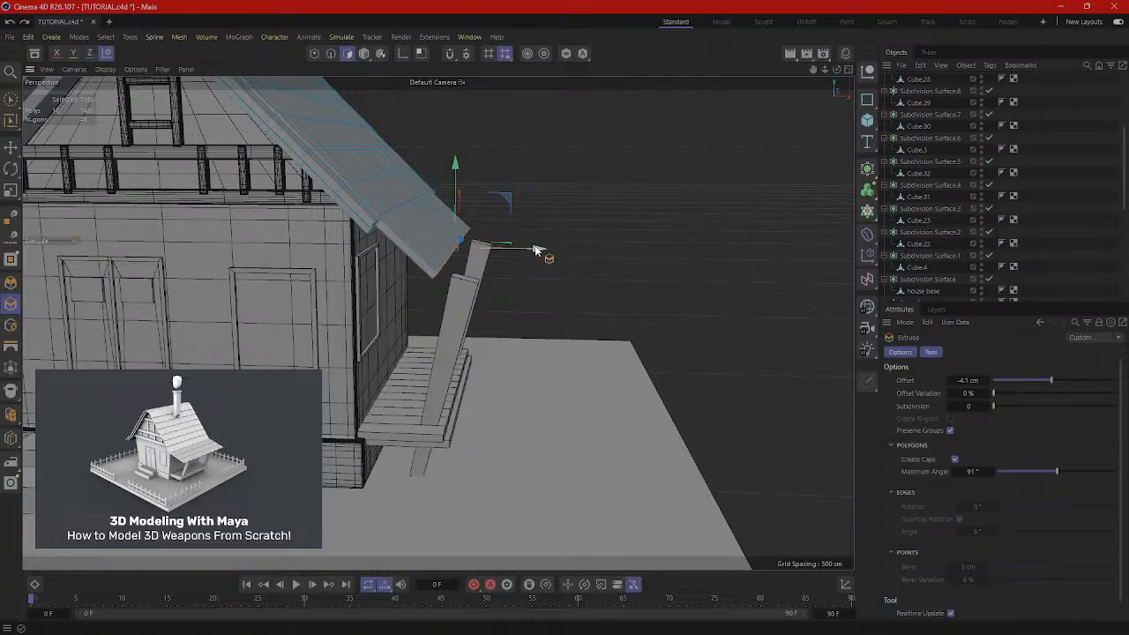
drag(535, 250, 227, 270)
alt+drag(351, 231, 479, 214)
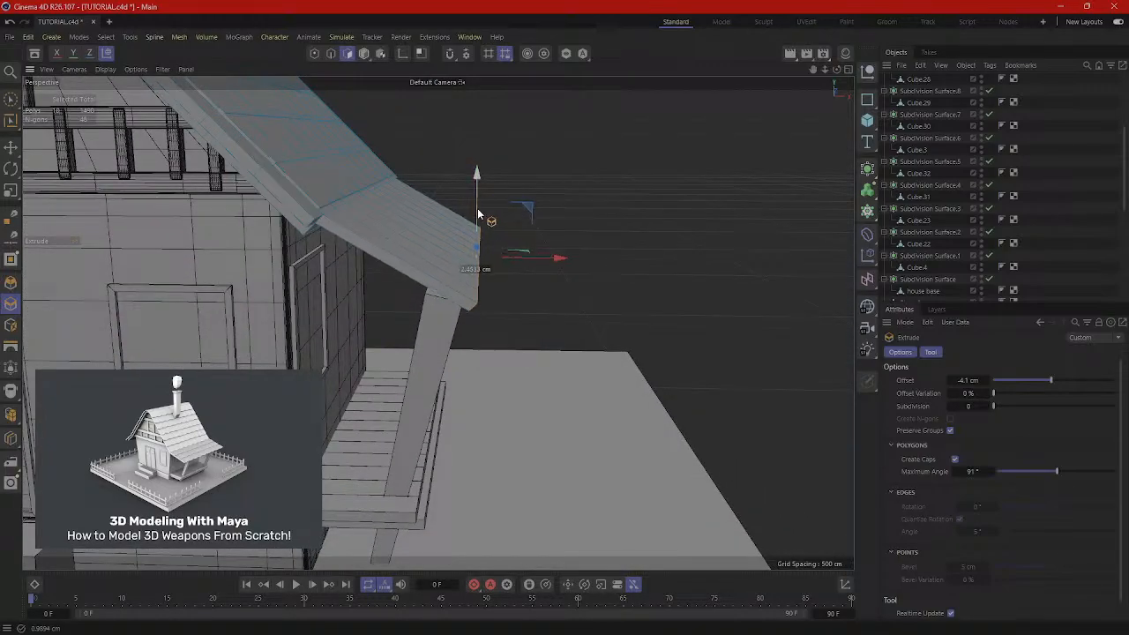
Rotate the porch roof's outer end faces and fine-tune their position above the deck posts.
key(r)
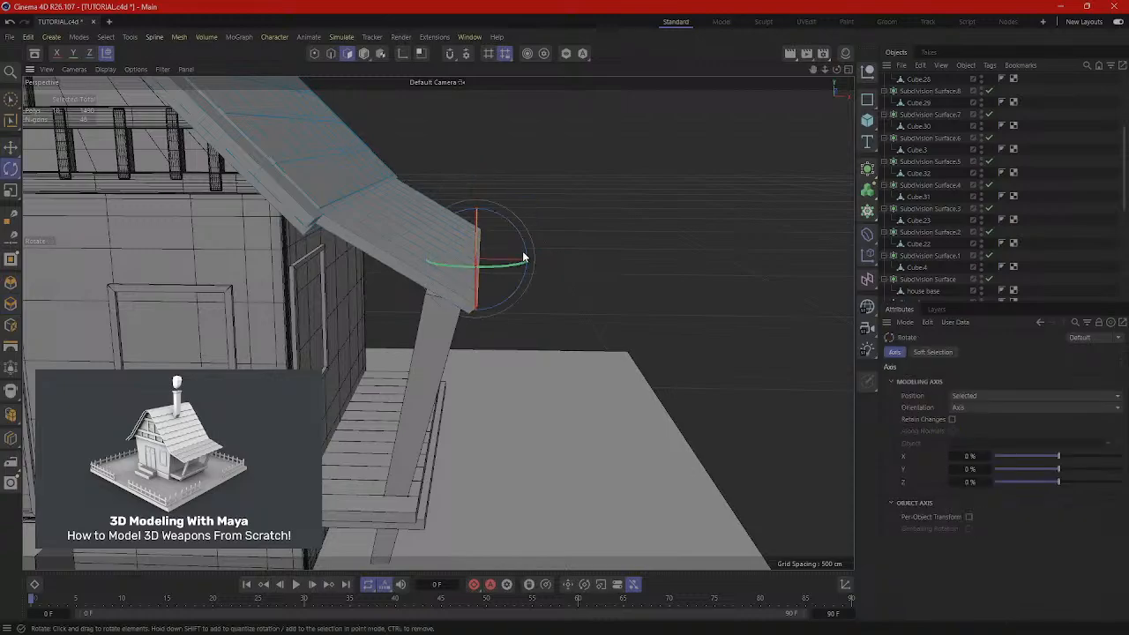
drag(519, 240, 521, 241)
alt+drag(534, 264, 484, 252)
scroll(345, 233, up, 5)
alt+drag(346, 229, 385, 255)
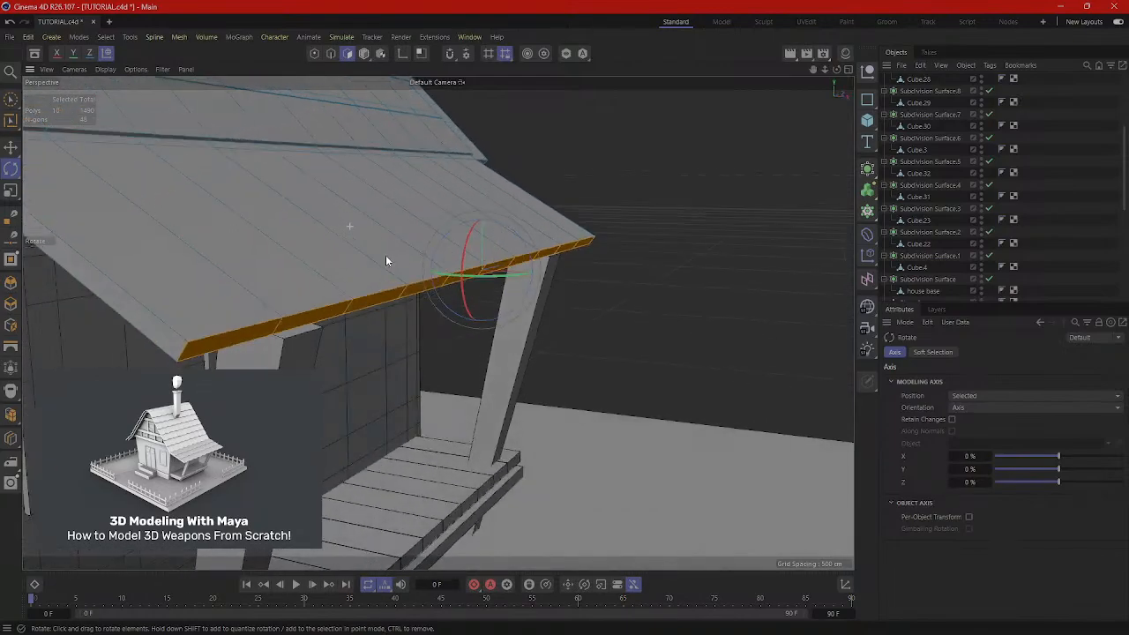
drag(521, 304, 526, 279)
alt+drag(504, 274, 574, 303)
scroll(533, 279, down, 3)
key(e)
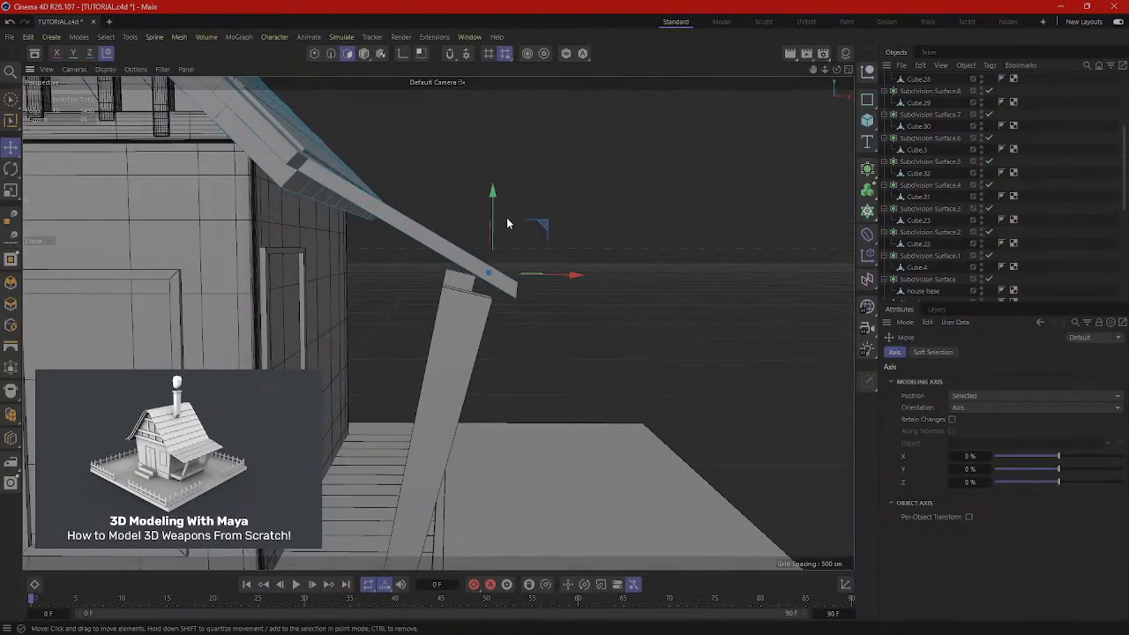
alt+drag(493, 211, 481, 256)
Add a loop cut along the length of the porch roof and lower it so the roof sags in a curve.
right_click(574, 249)
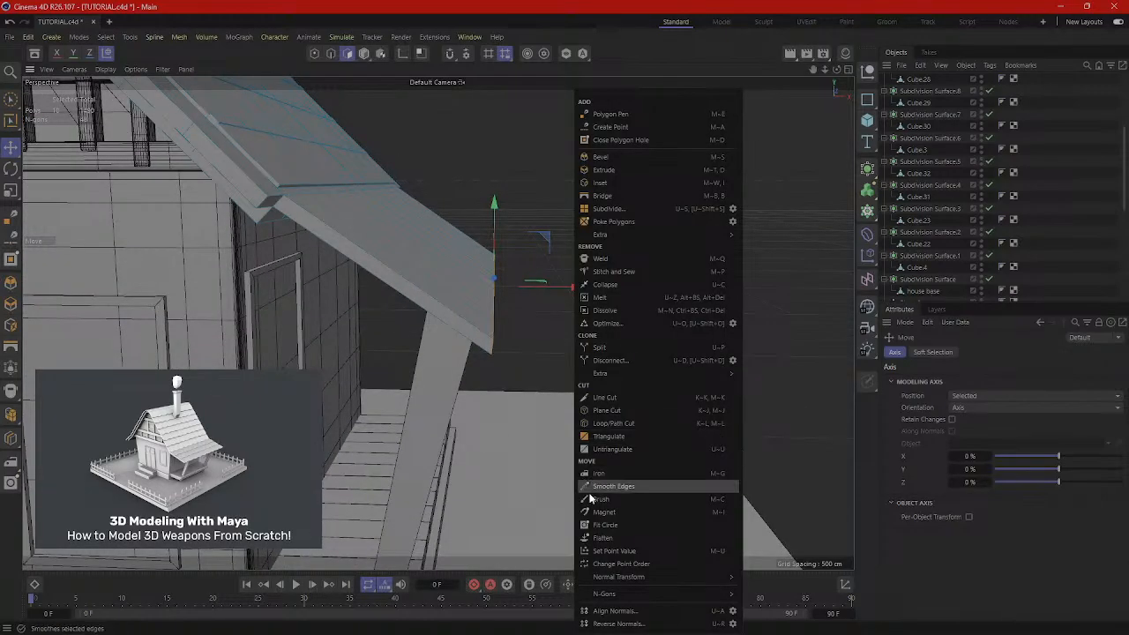
click(608, 423)
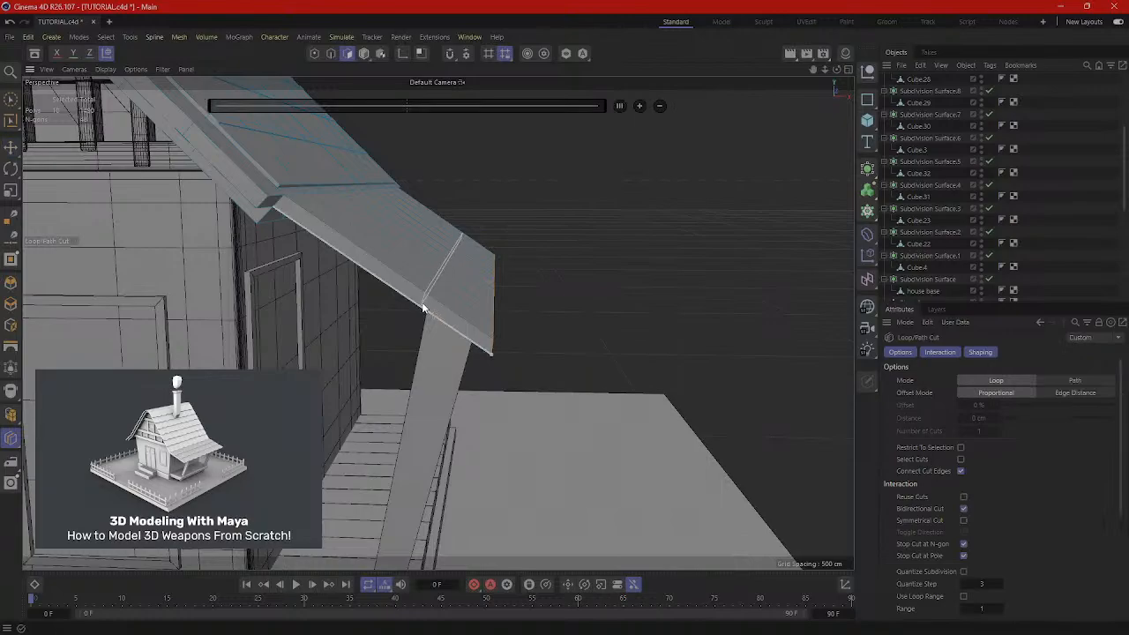
key(e)
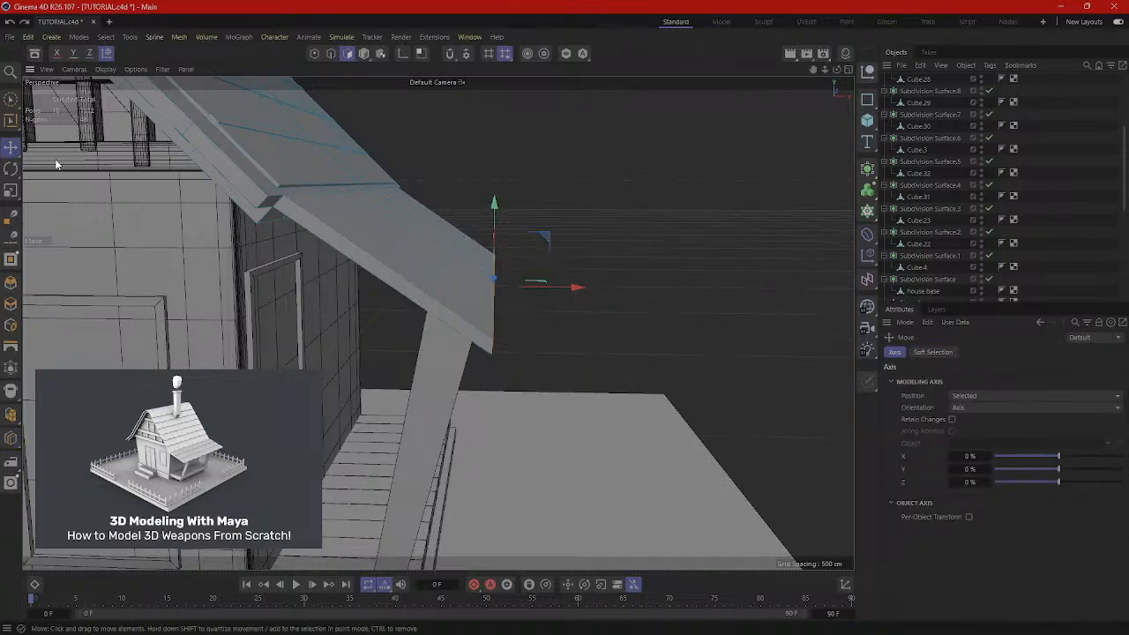
key(u)
key(l)
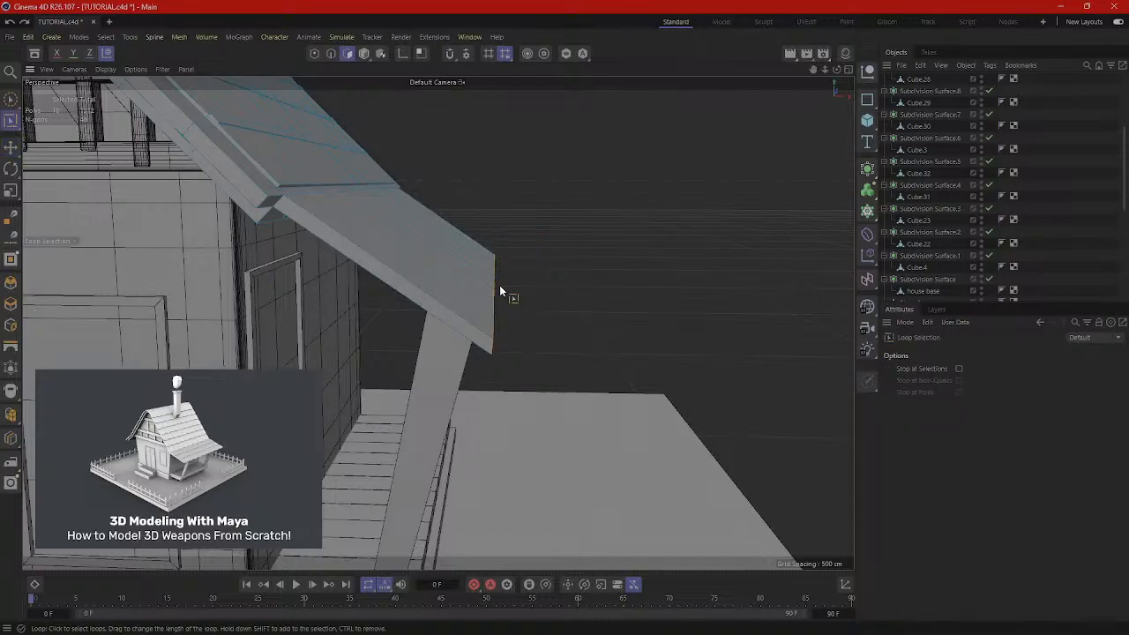
click(328, 54)
alt+drag(431, 291, 468, 288)
key(e)
click(353, 247)
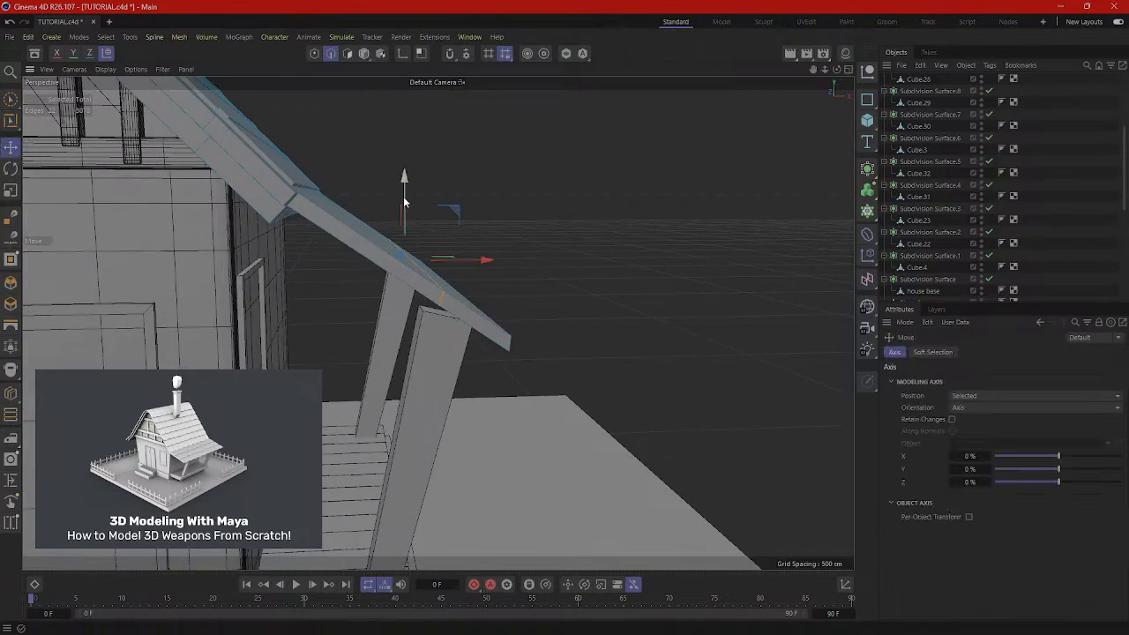
alt+drag(446, 233, 508, 286)
click(508, 286)
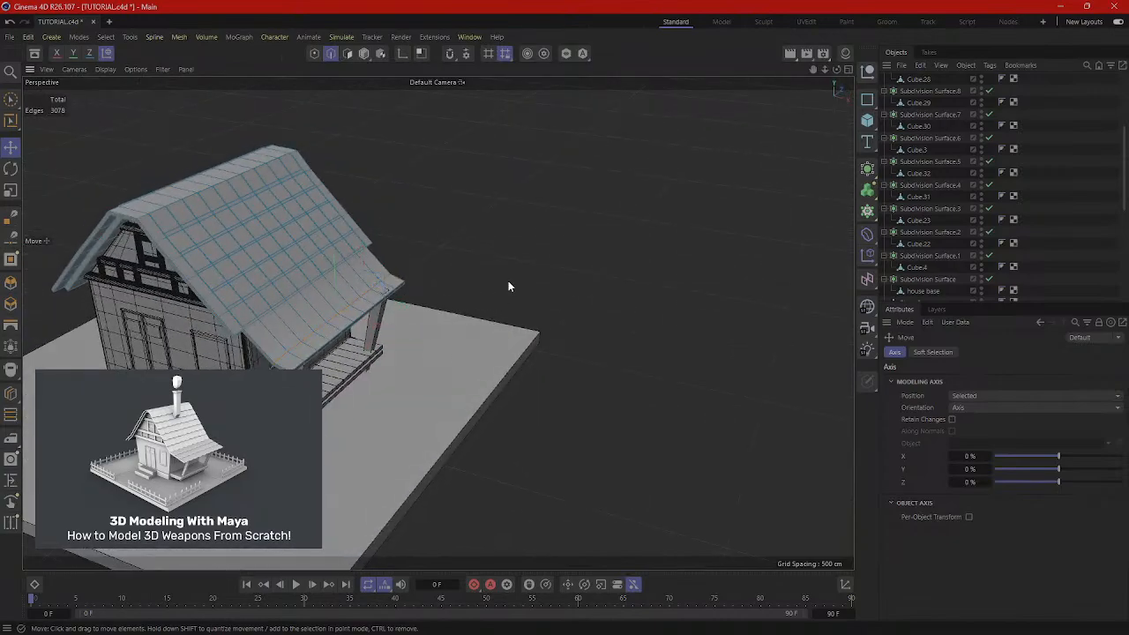
scroll(345, 431, up, 6)
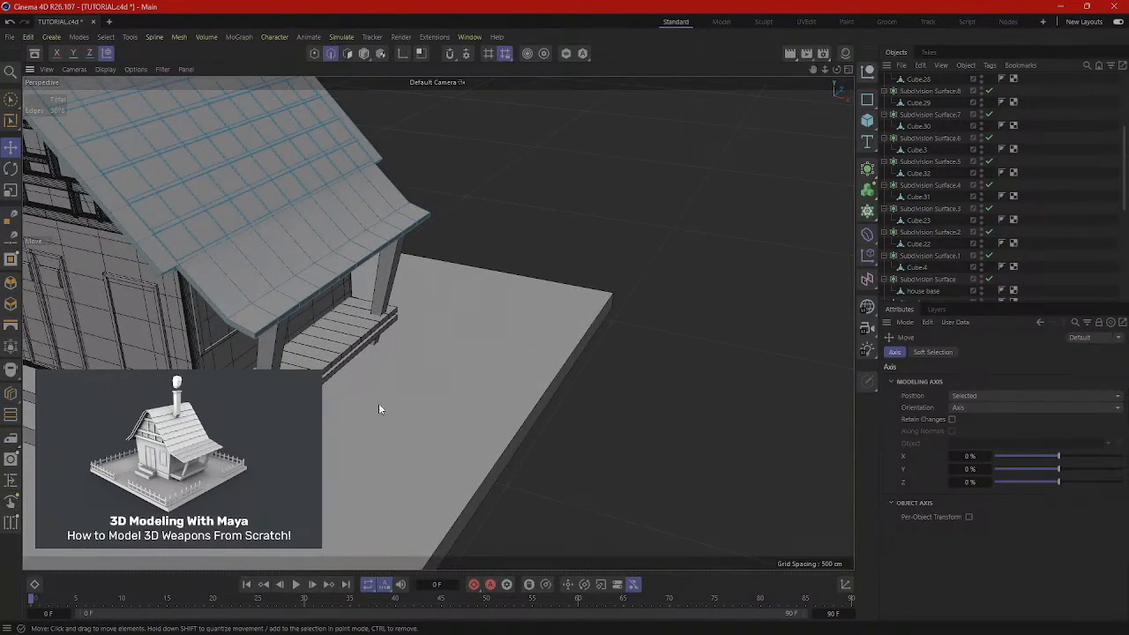
alt+drag(356, 408, 436, 395)
scroll(365, 327, down, 5)
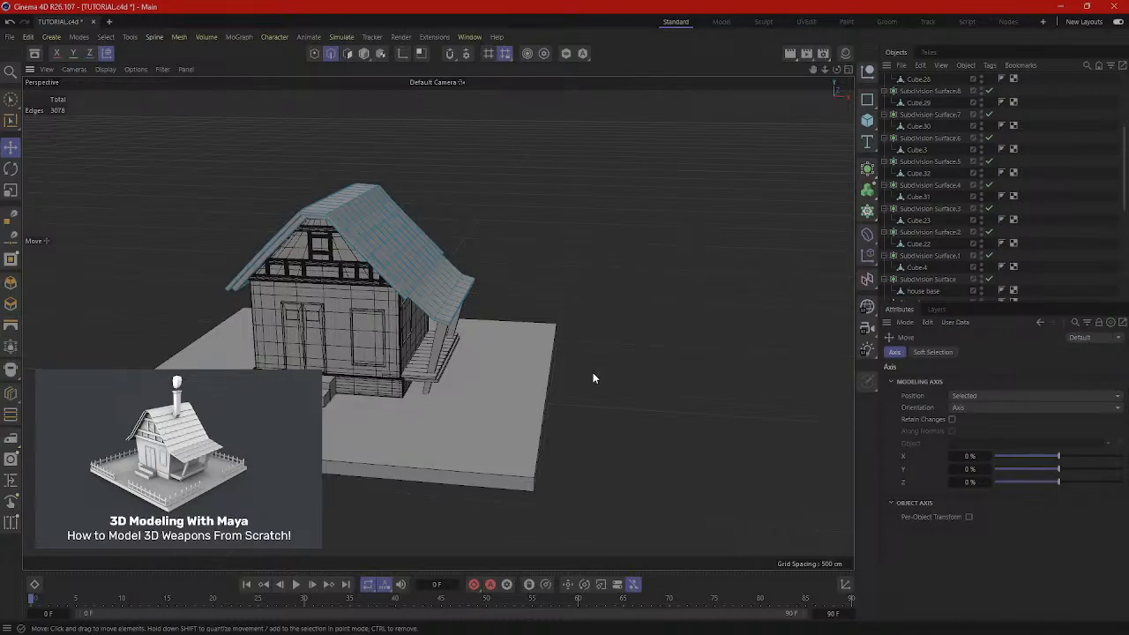
alt+drag(592, 377, 545, 336)
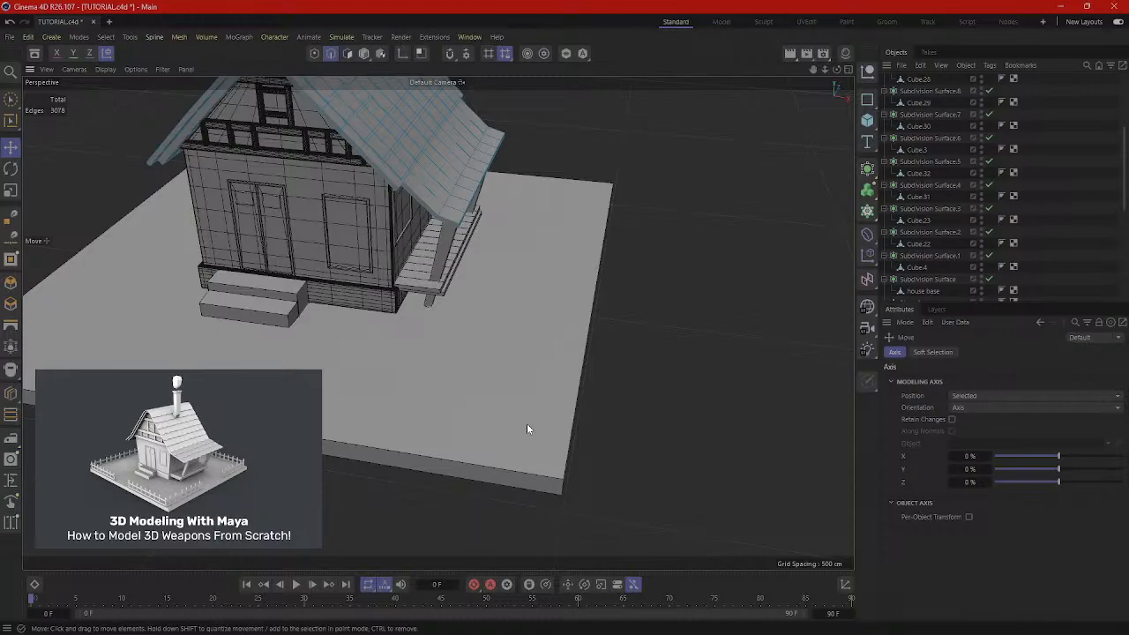
Add a cube, move it along X to about 692 cm, clear of the base, and shape it into a tall narrow post.
alt+drag(529, 454, 624, 284)
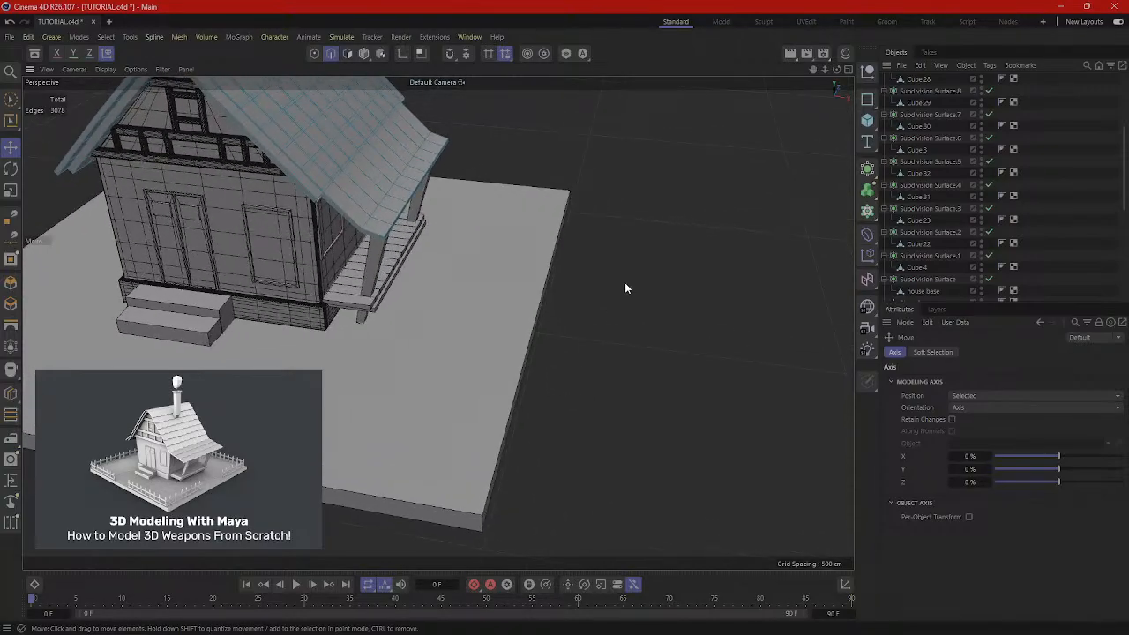
scroll(900, 176, up, 4)
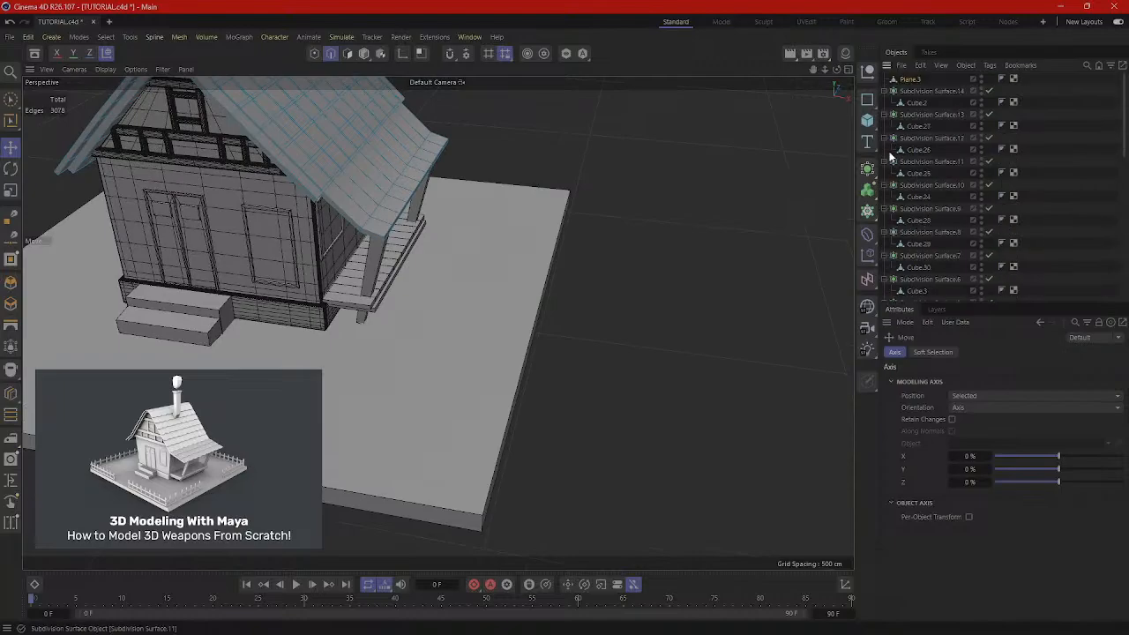
click(867, 121)
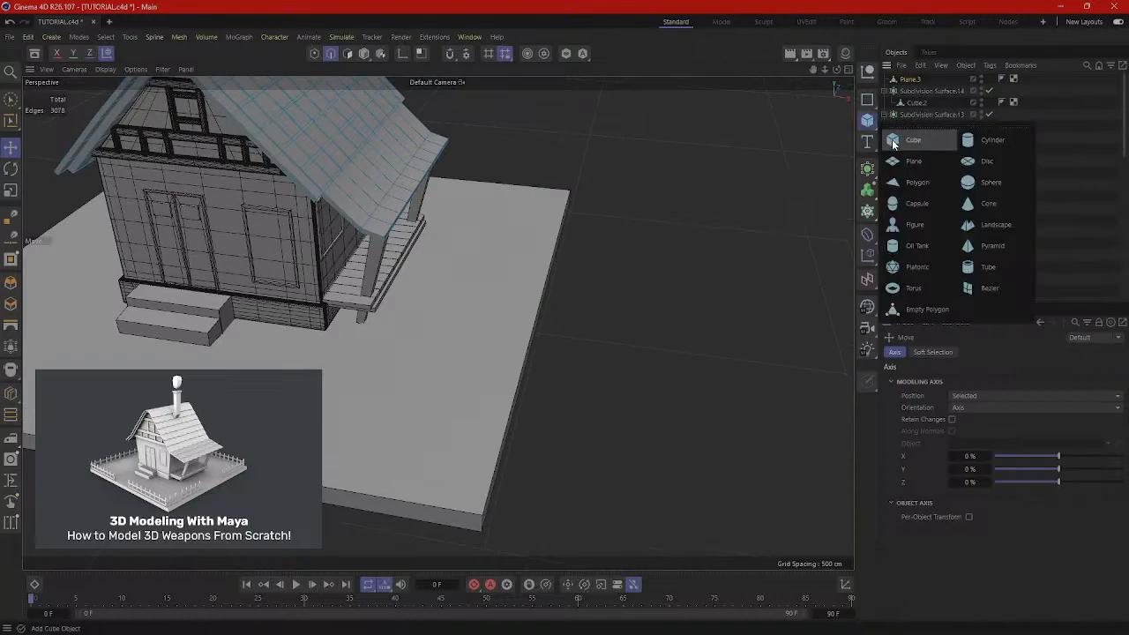
click(893, 141)
drag(323, 312, 443, 330)
click(364, 54)
scroll(472, 258, up, 4)
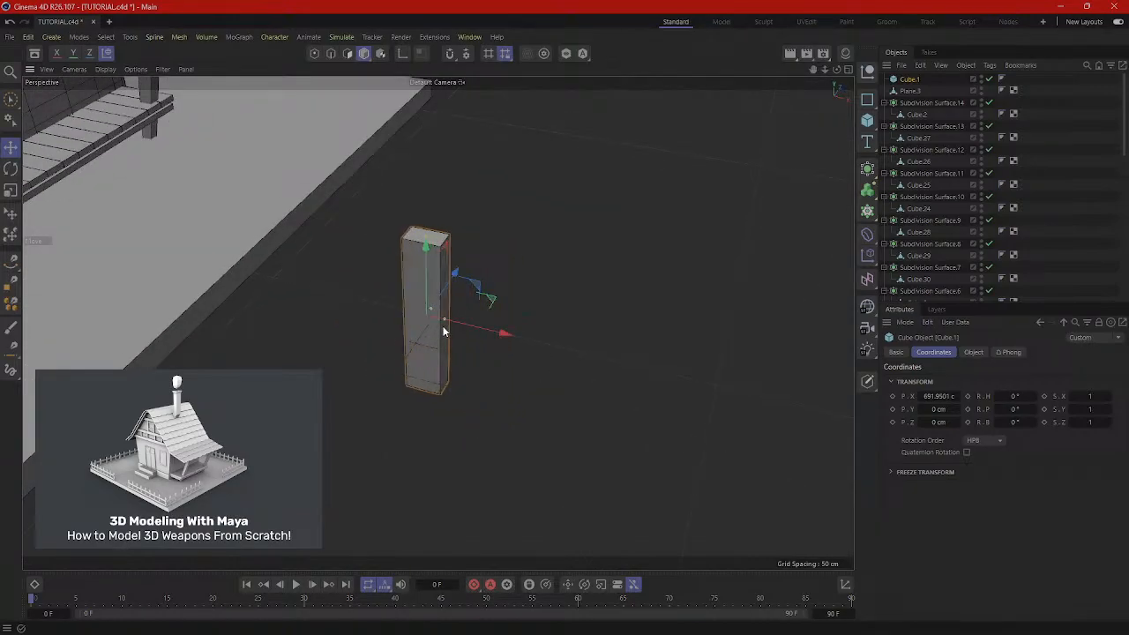
Flatten the post into a thin plank and convert it to an editable polygon object.
scroll(435, 324, up, 4)
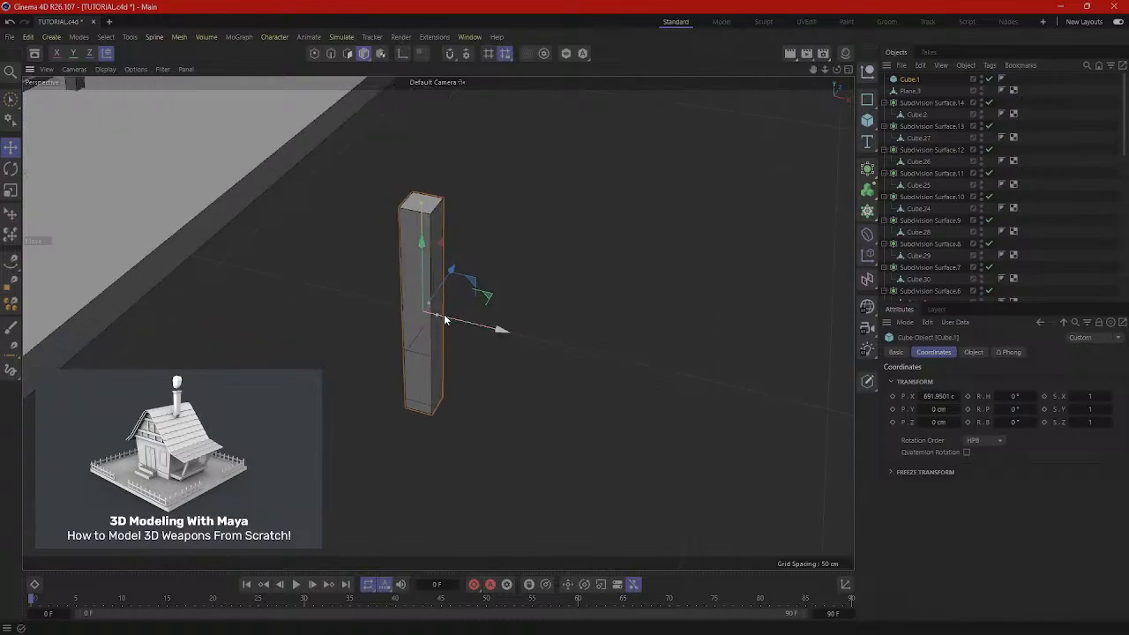
drag(426, 301, 420, 307)
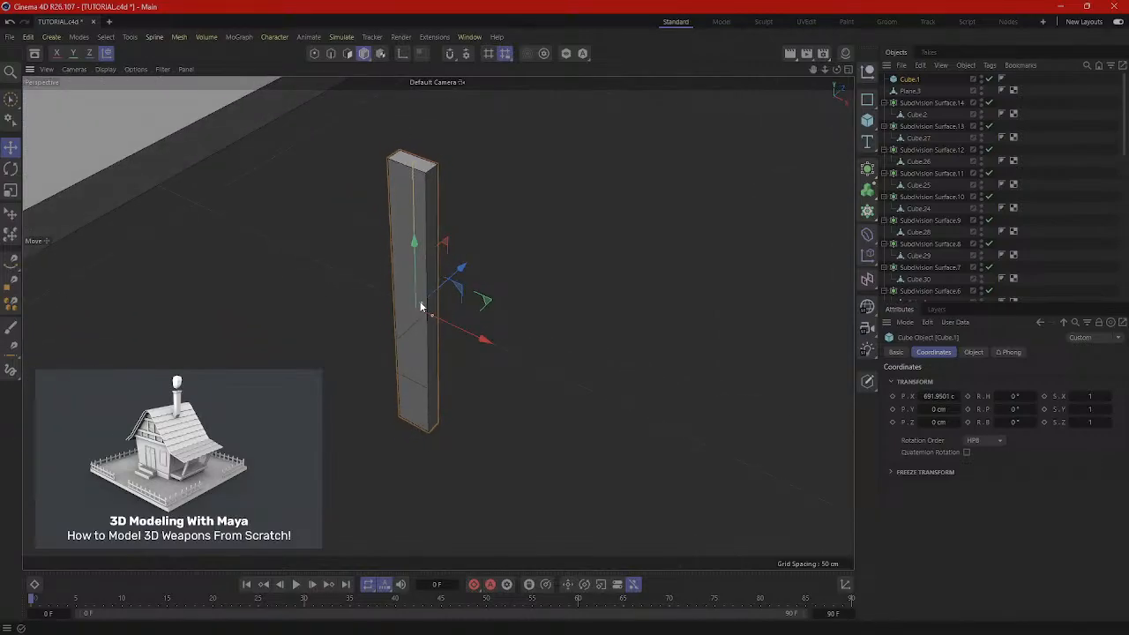
scroll(480, 327, up, 1)
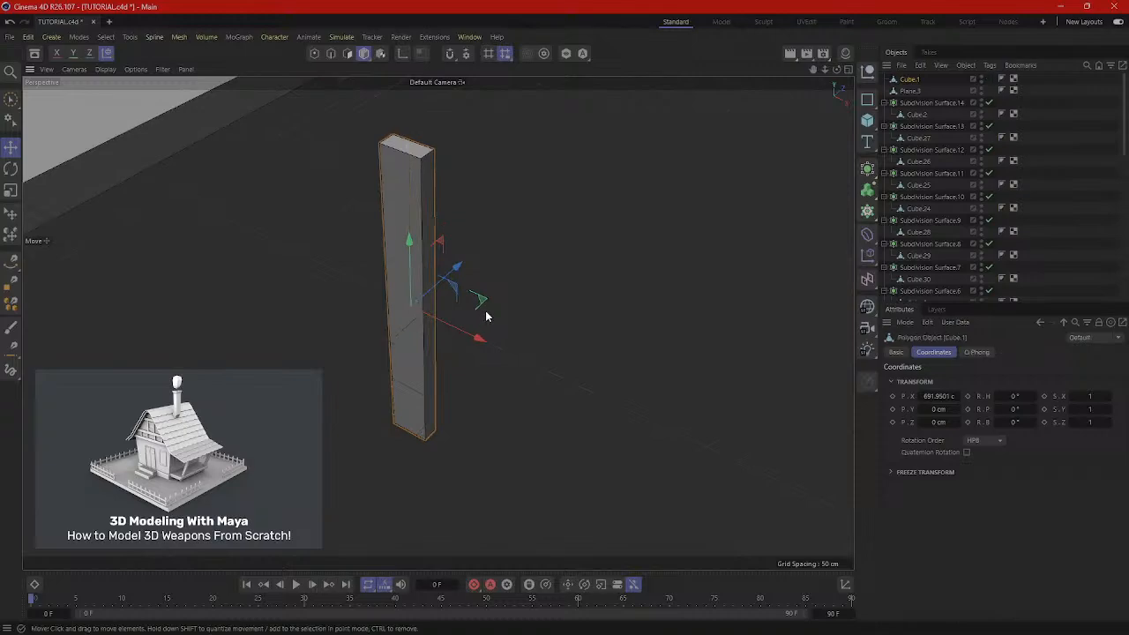
Extrude the plank's top face upward by 19.7 cm.
alt+middle_drag(555, 239, 553, 323)
alt+drag(553, 323, 607, 272)
alt+middle_drag(484, 244, 483, 310)
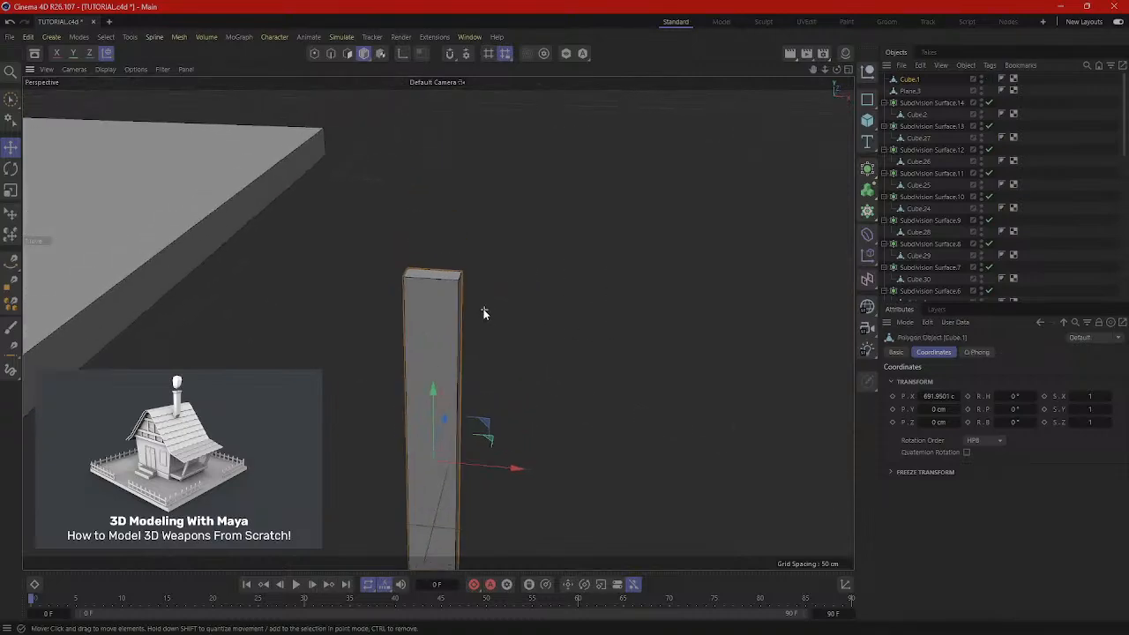
scroll(483, 313, up, 2)
click(347, 53)
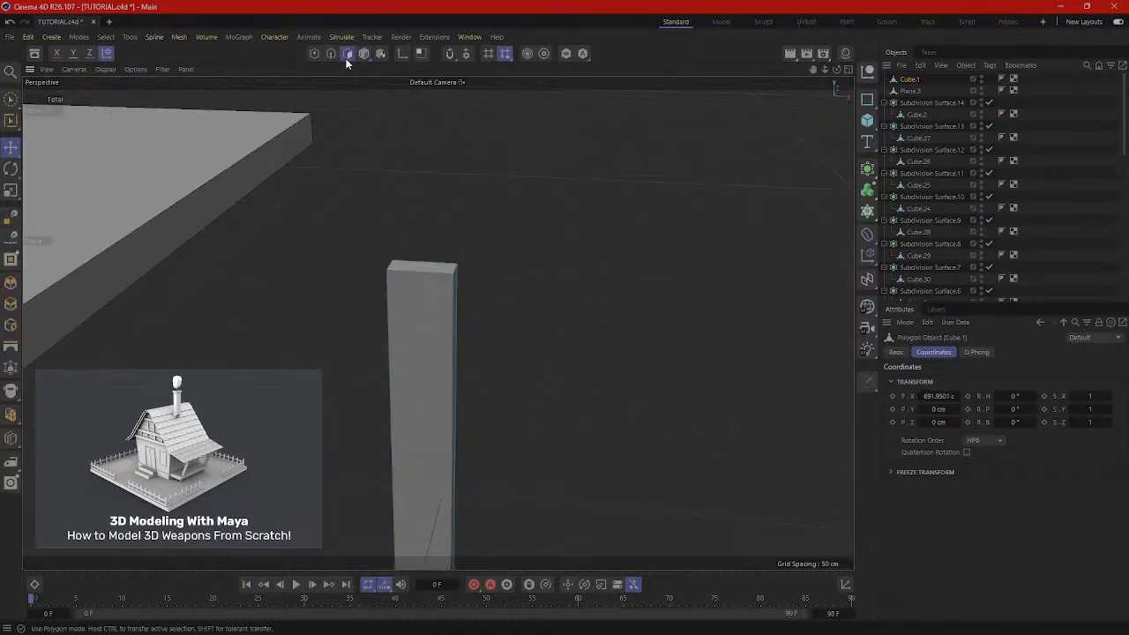
click(412, 268)
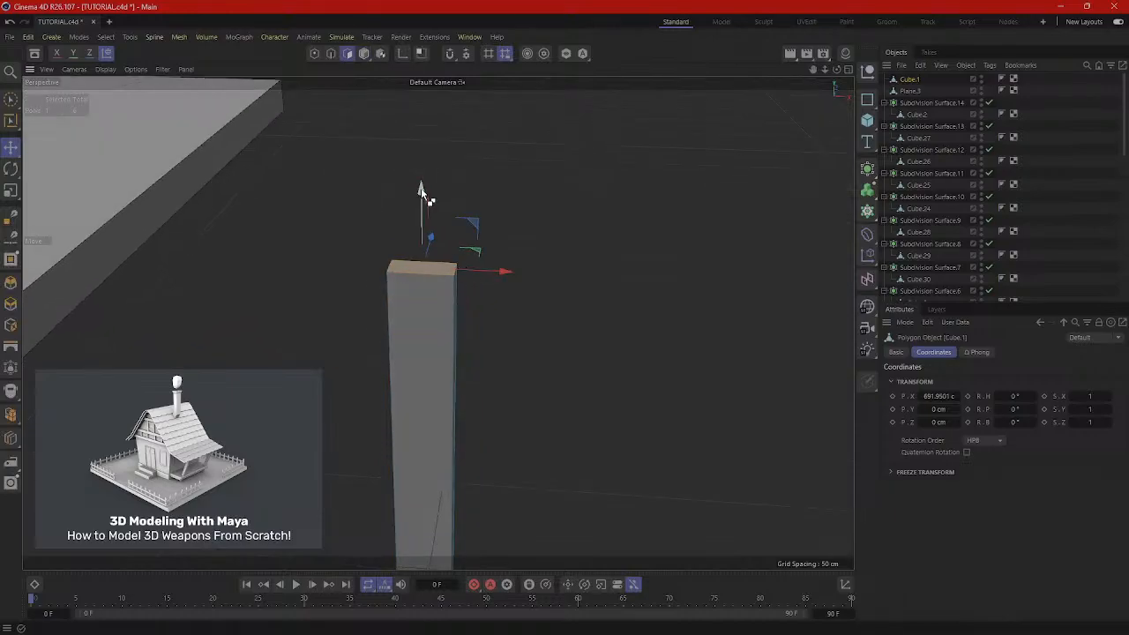
key(m)
click(532, 170)
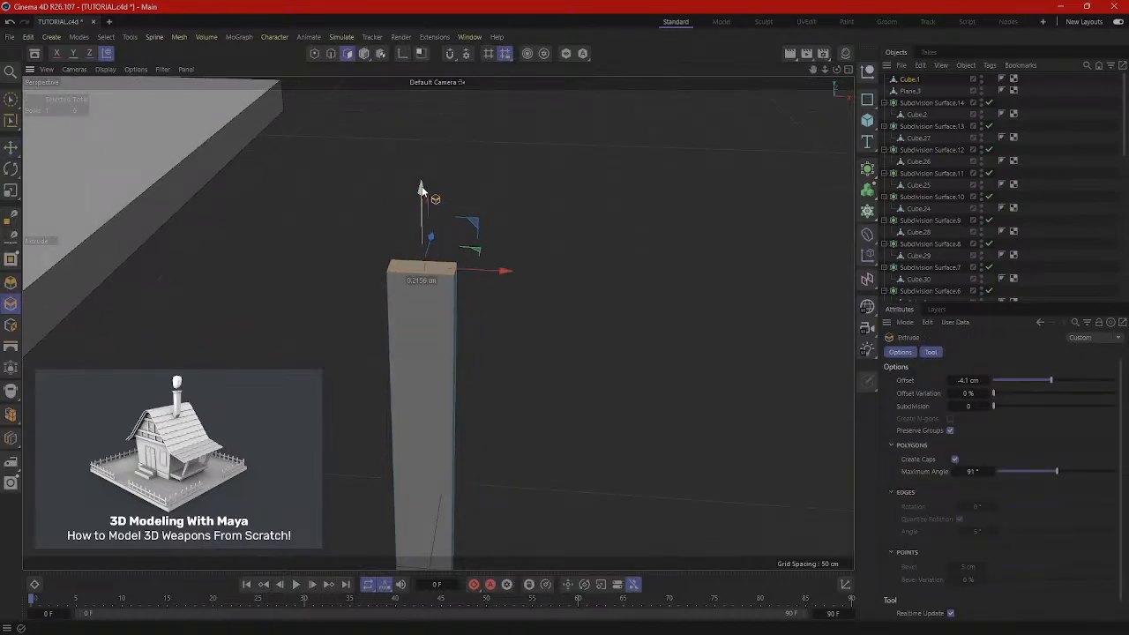
drag(421, 187, 421, 132)
key(ctrl+z)
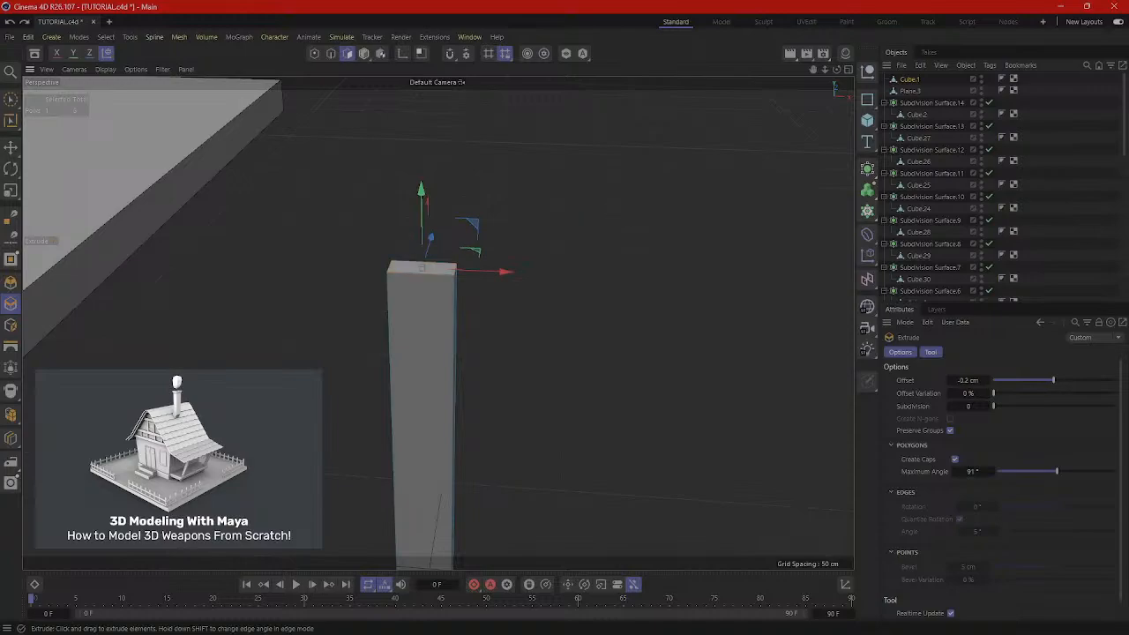
drag(476, 264, 518, 261)
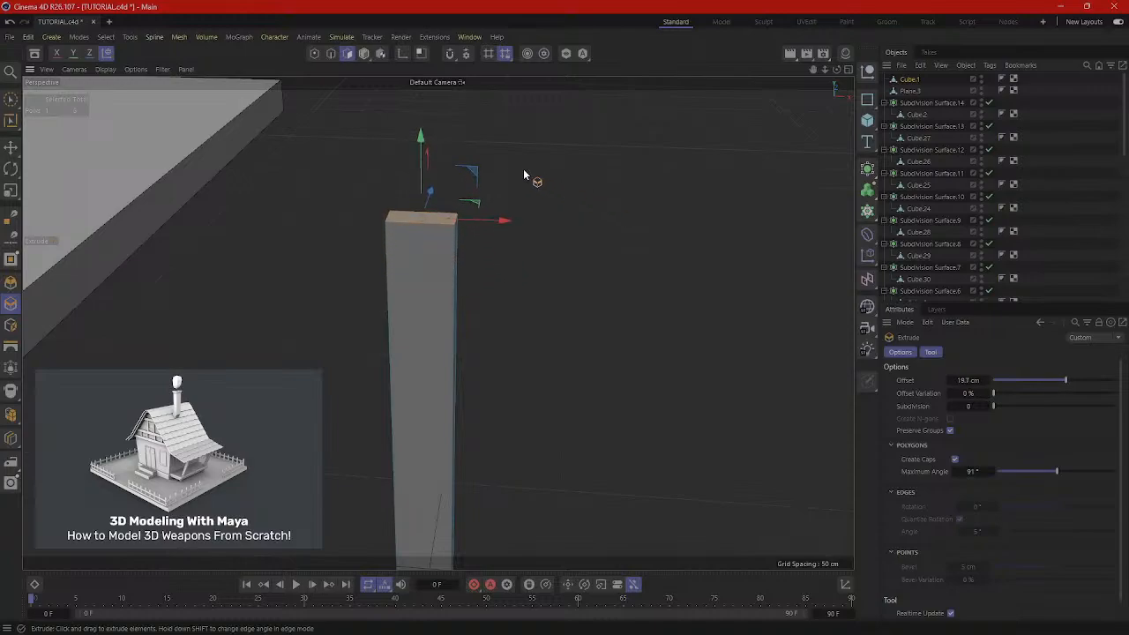
Scale the two short top edges of the plank inward along X to taper its tip, and select all the plank's edges.
scroll(542, 196, up, 2)
click(331, 54)
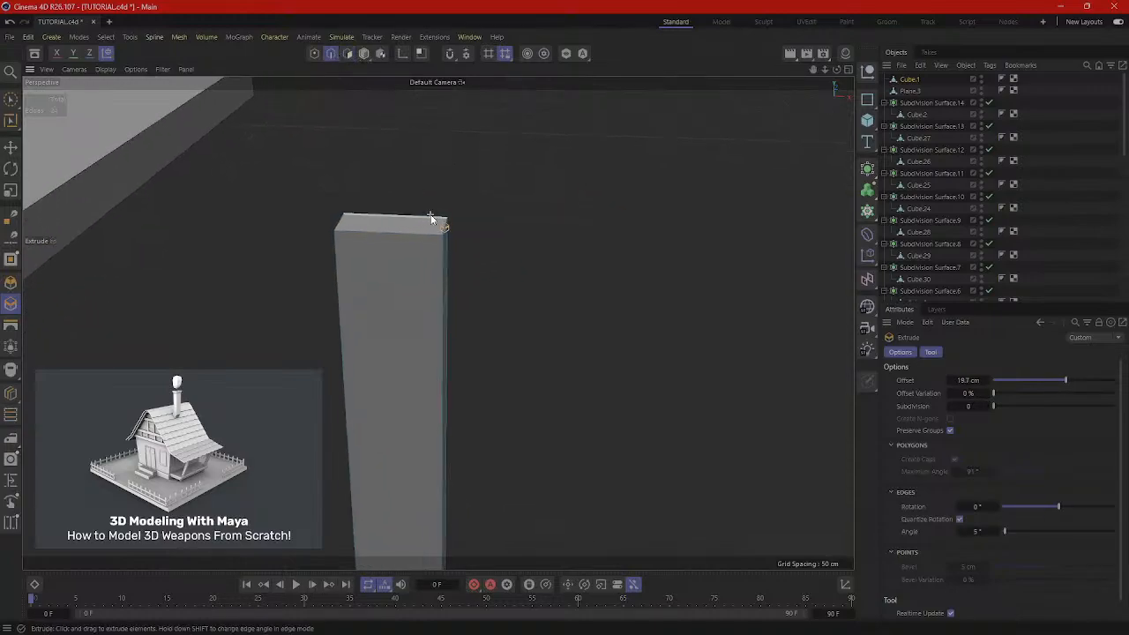
click(443, 232)
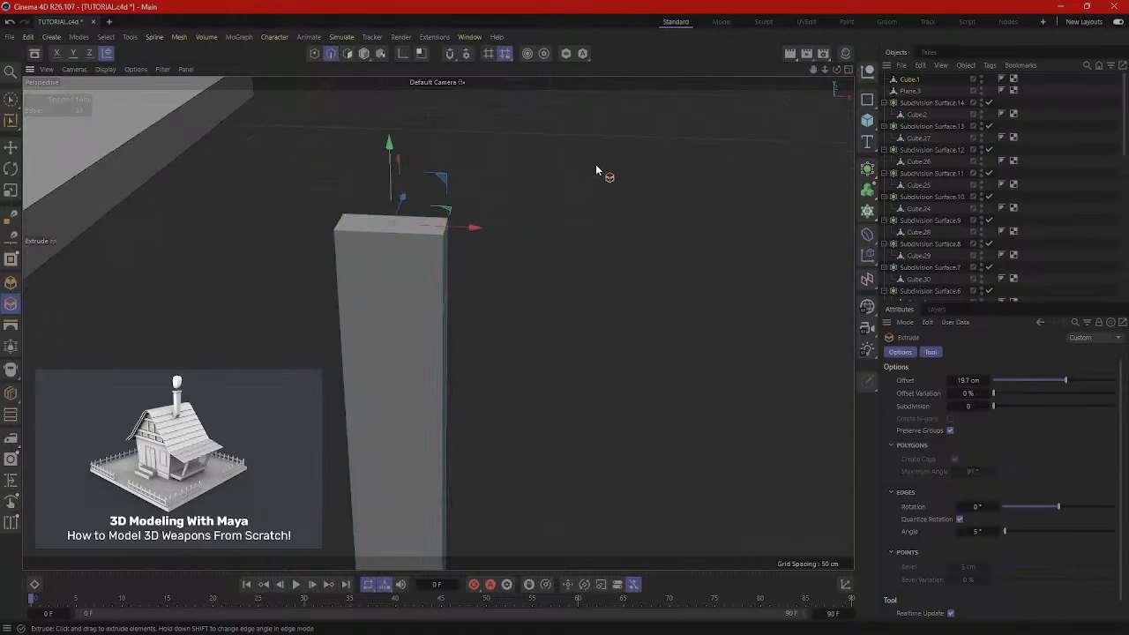
key(t)
drag(475, 229, 371, 246)
key(ctrl+z)
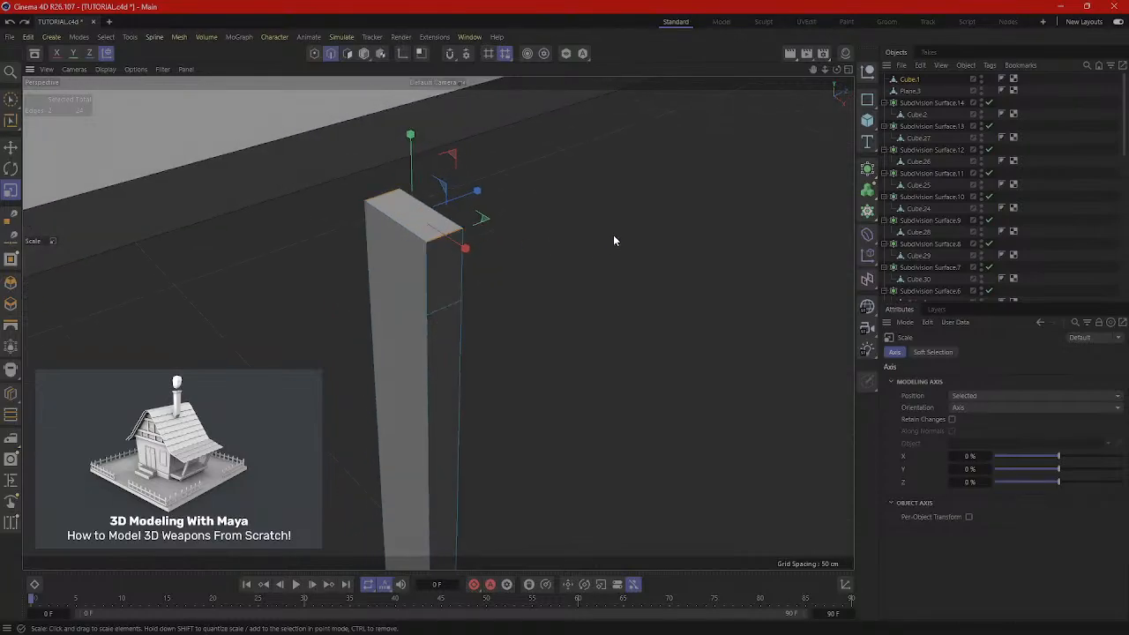
alt+drag(477, 250, 419, 242)
key(ctrl+a)
alt+drag(506, 239, 557, 235)
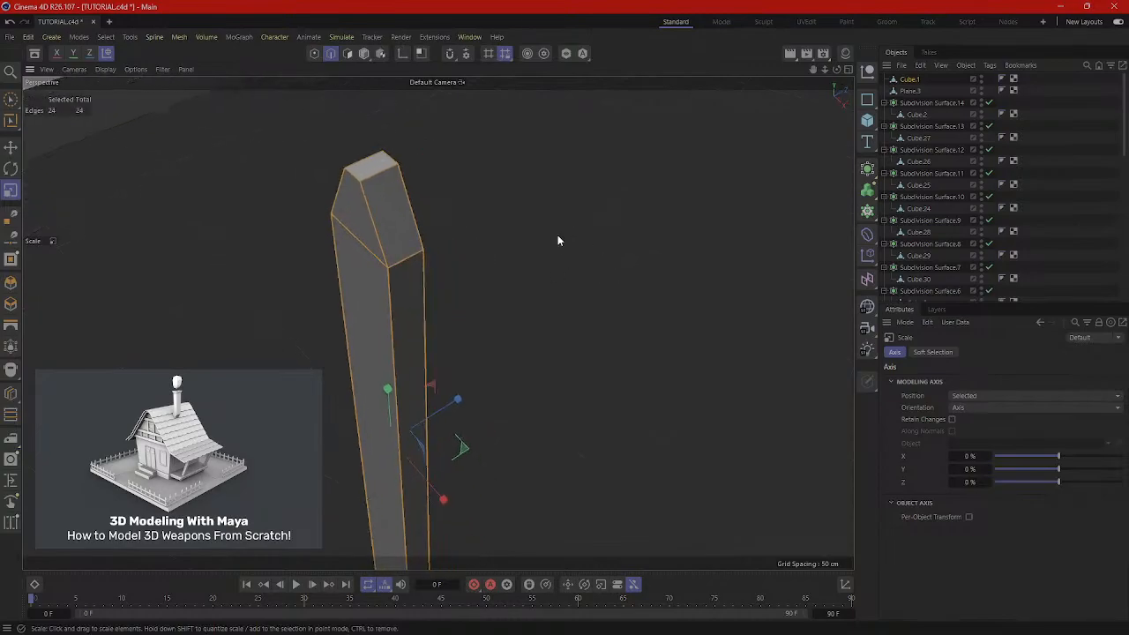
Try thinning the whole plank and bevelling all its edges, and undo both changes.
scroll(557, 239, down, 1)
drag(467, 390, 427, 399)
scroll(517, 270, up, 1)
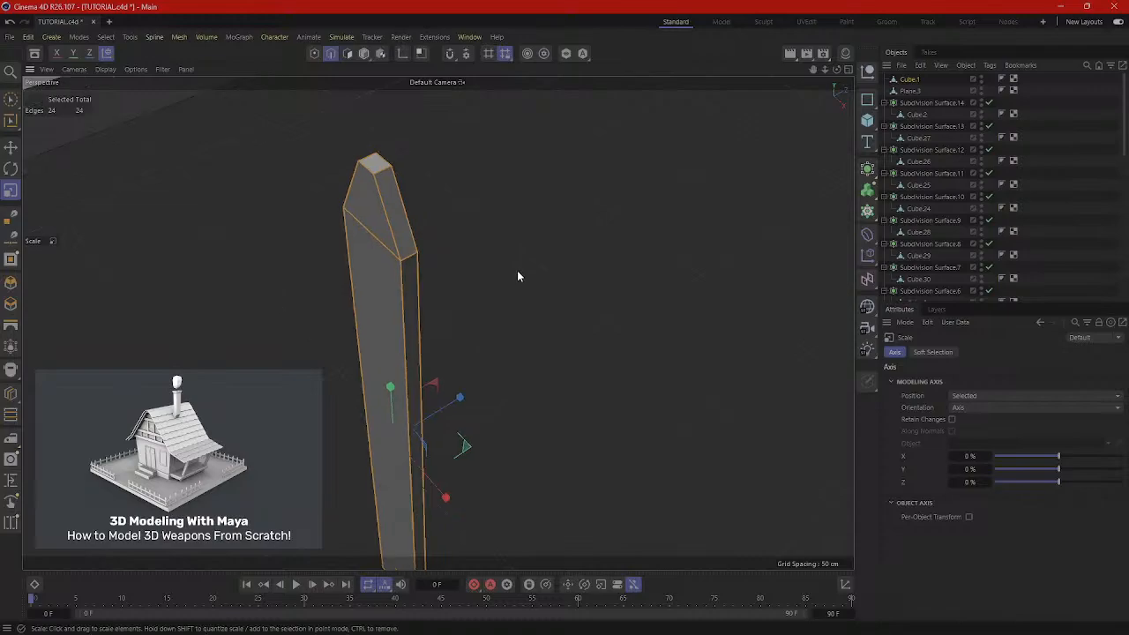
right_click(564, 285)
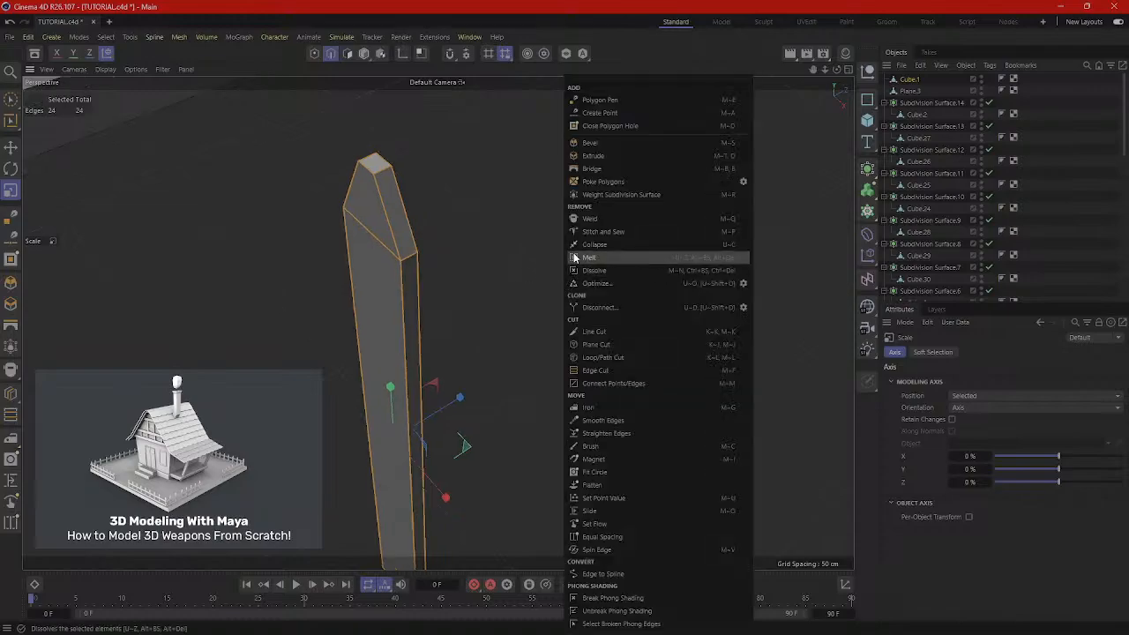
click(590, 141)
drag(575, 201, 584, 201)
scroll(571, 211, up, 2)
alt+drag(489, 236, 560, 253)
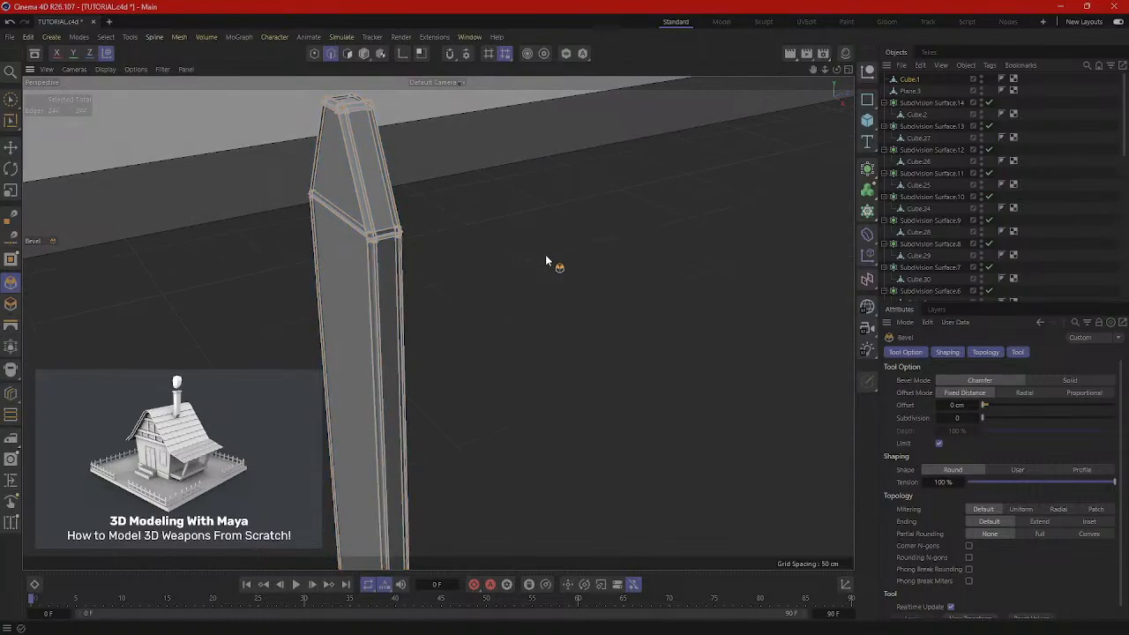
key(ctrl+z)
key(ctrl+z)
scroll(545, 254, down, 1)
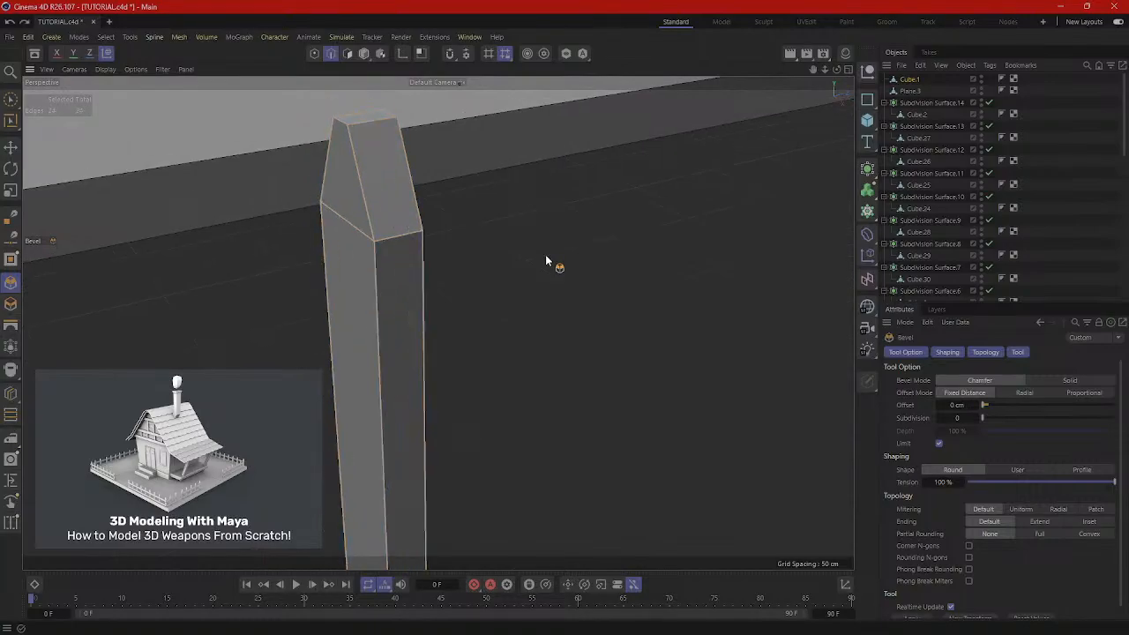
Scale the selected plank geometry to make the plank thinner, and clear the edge selection.
alt+drag(546, 257, 543, 305)
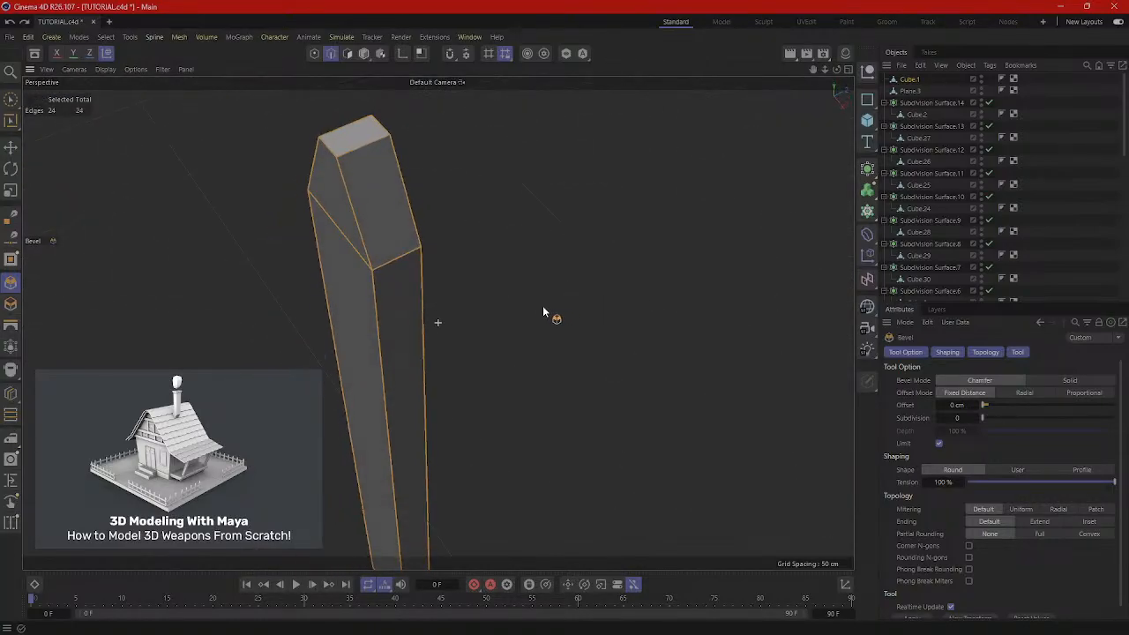
key(t)
drag(475, 418, 418, 428)
click(625, 300)
scroll(626, 303, down, 4)
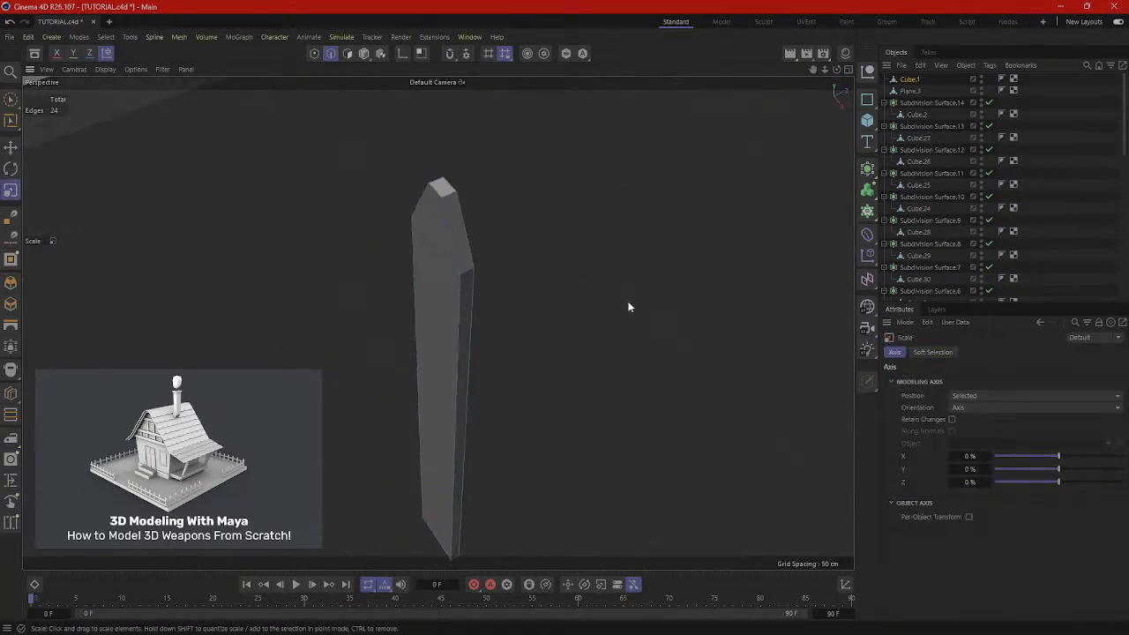
Select all the plank's edges and scale them along the height to shorten the plank.
alt+drag(627, 302, 561, 281)
scroll(582, 282, down, 1)
key(ctrl+a)
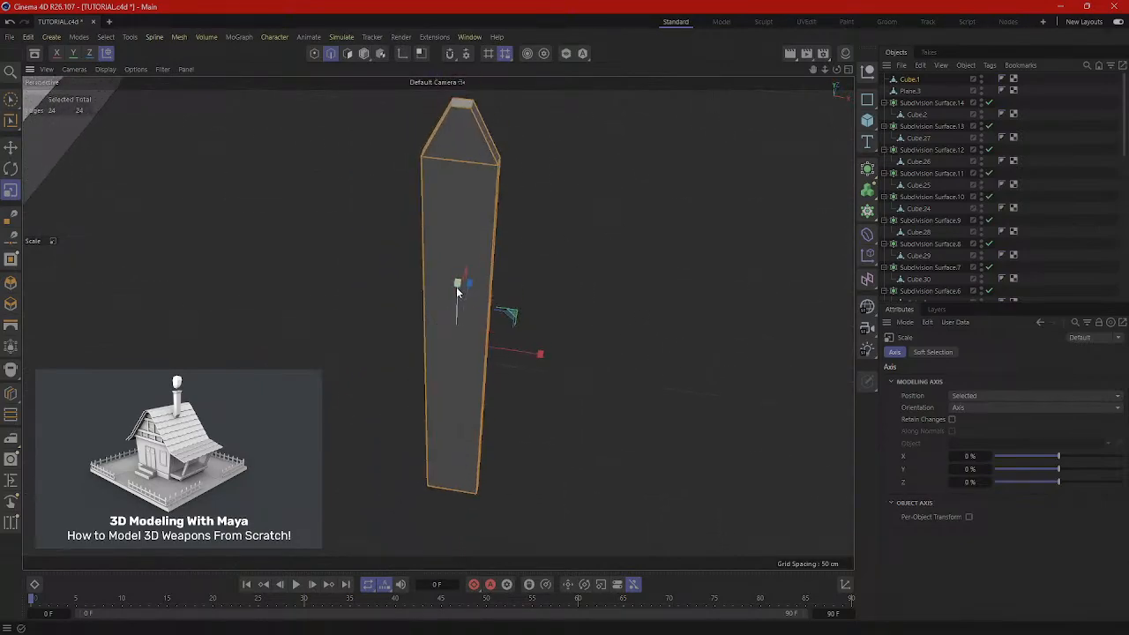
drag(456, 287, 507, 408)
scroll(547, 358, down, 4)
Move the plank along X and Z onto the front corner of the house's base, beside the porch side.
key(e)
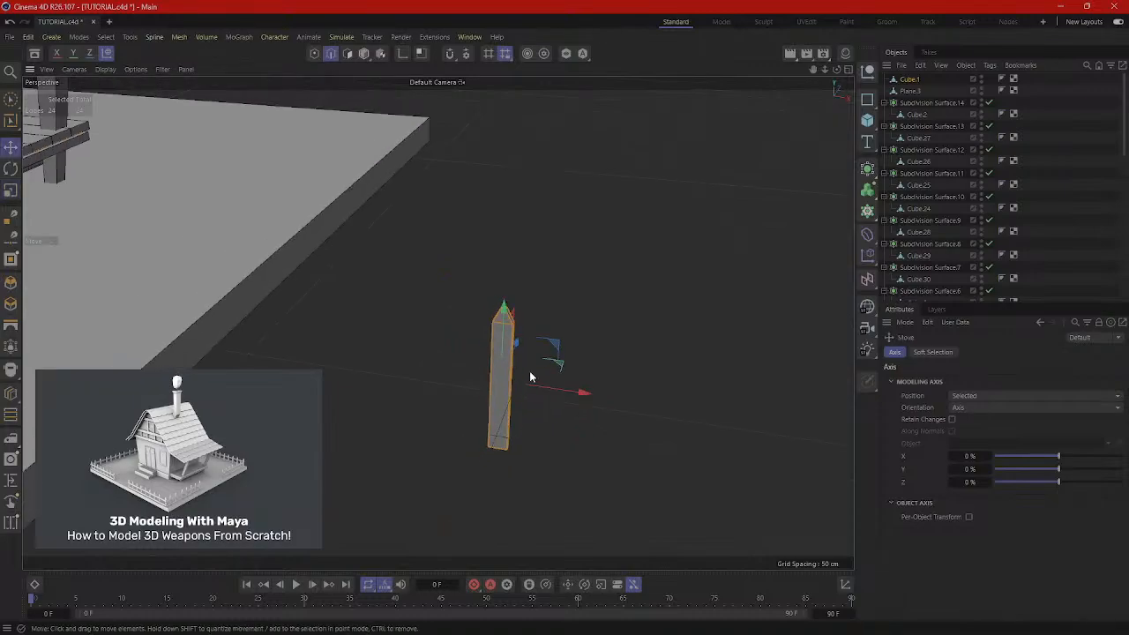
drag(583, 391, 187, 323)
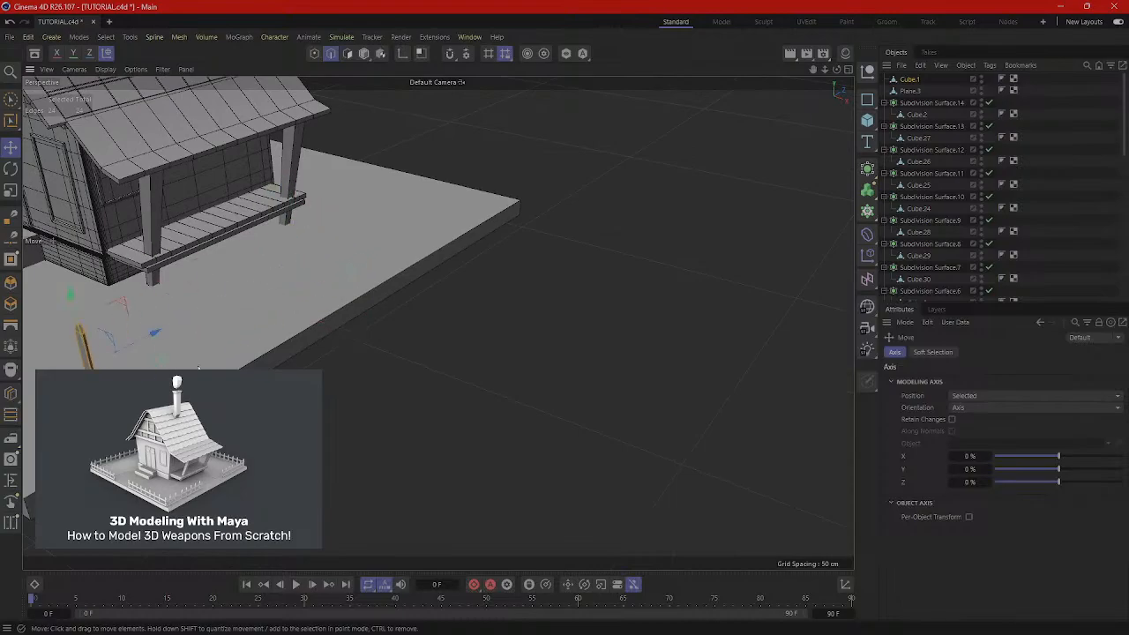
alt+drag(347, 236, 431, 327)
drag(302, 365, 297, 369)
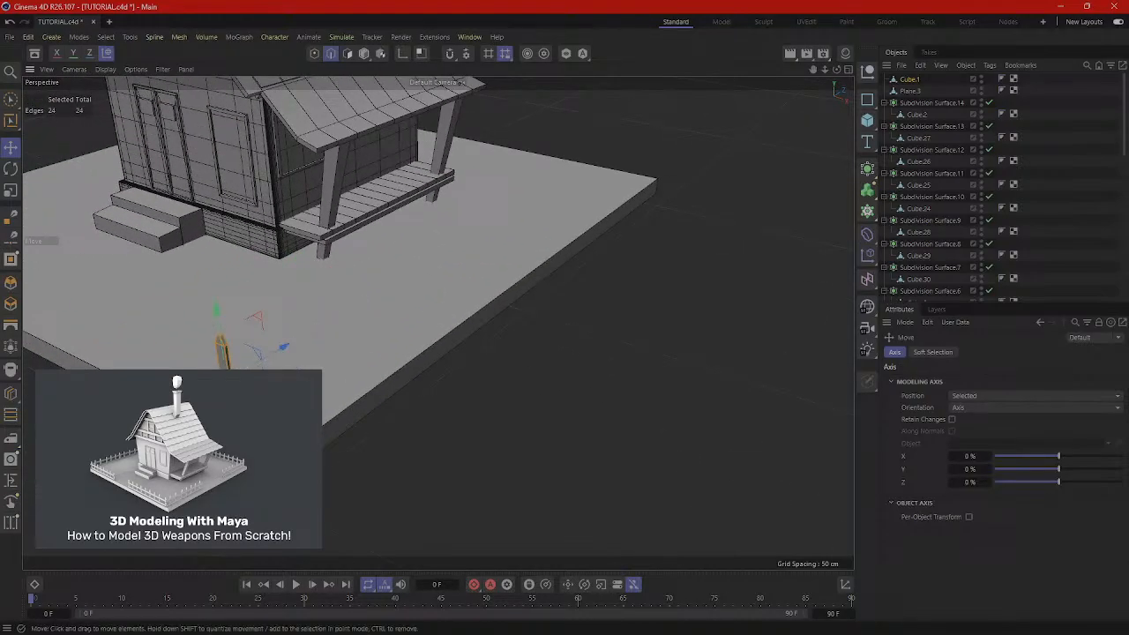
scroll(287, 419, up, 3)
alt+drag(400, 429, 626, 446)
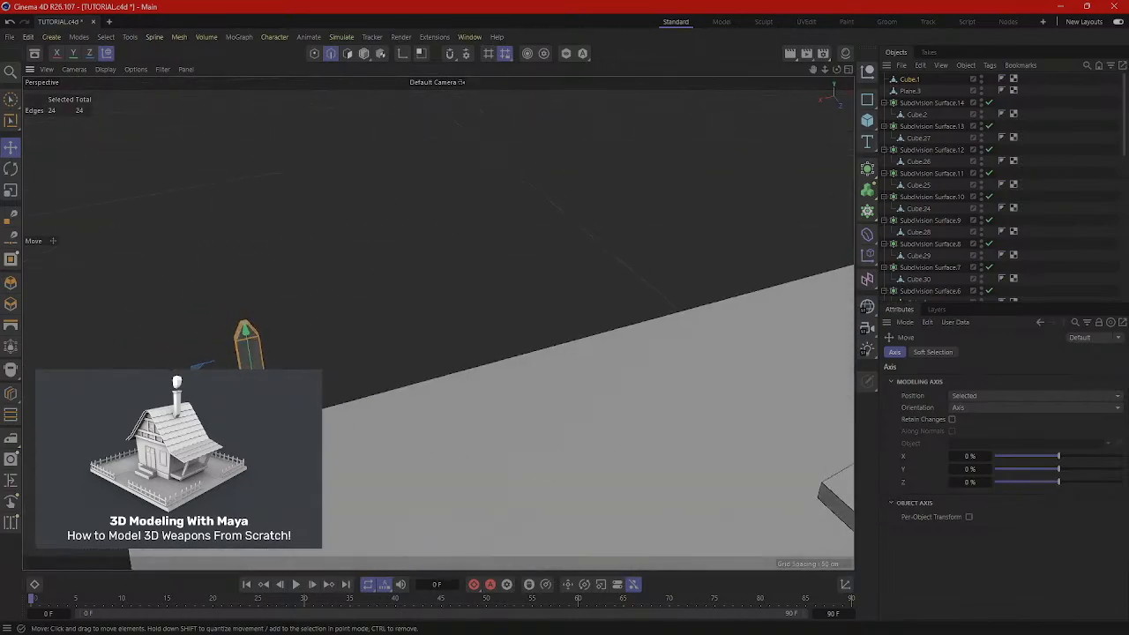
drag(202, 364, 139, 380)
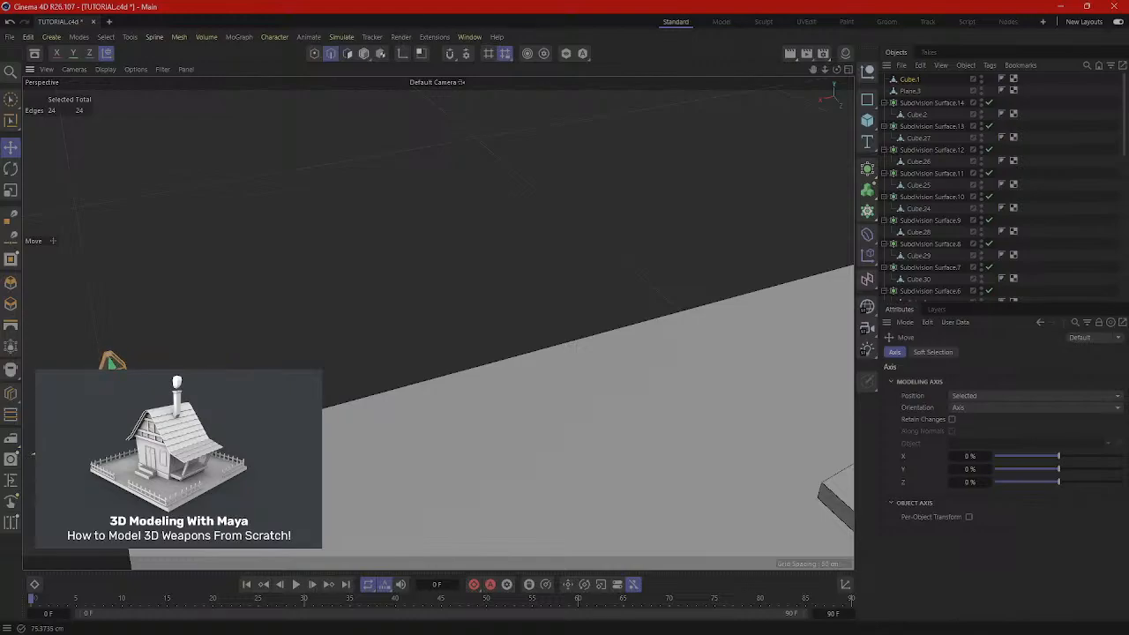
alt+drag(34, 453, 339, 419)
alt+right_drag(650, 395, 626, 393)
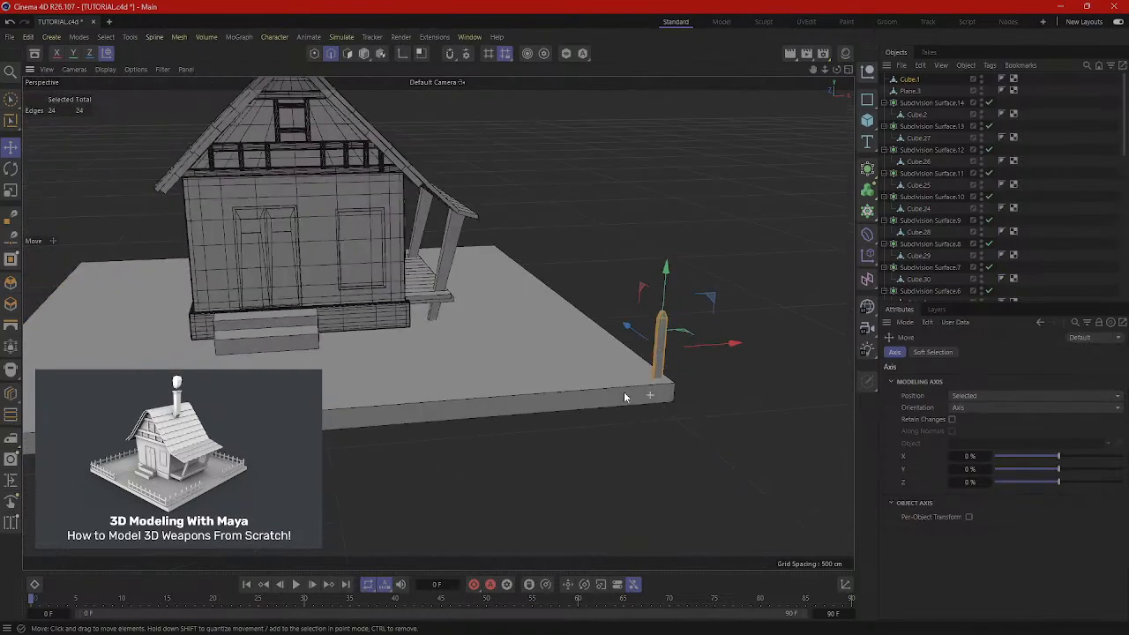
alt+drag(625, 397, 658, 373)
Scale the plank to about 79% and lower it about 8.3 cm onto the base.
key(r)
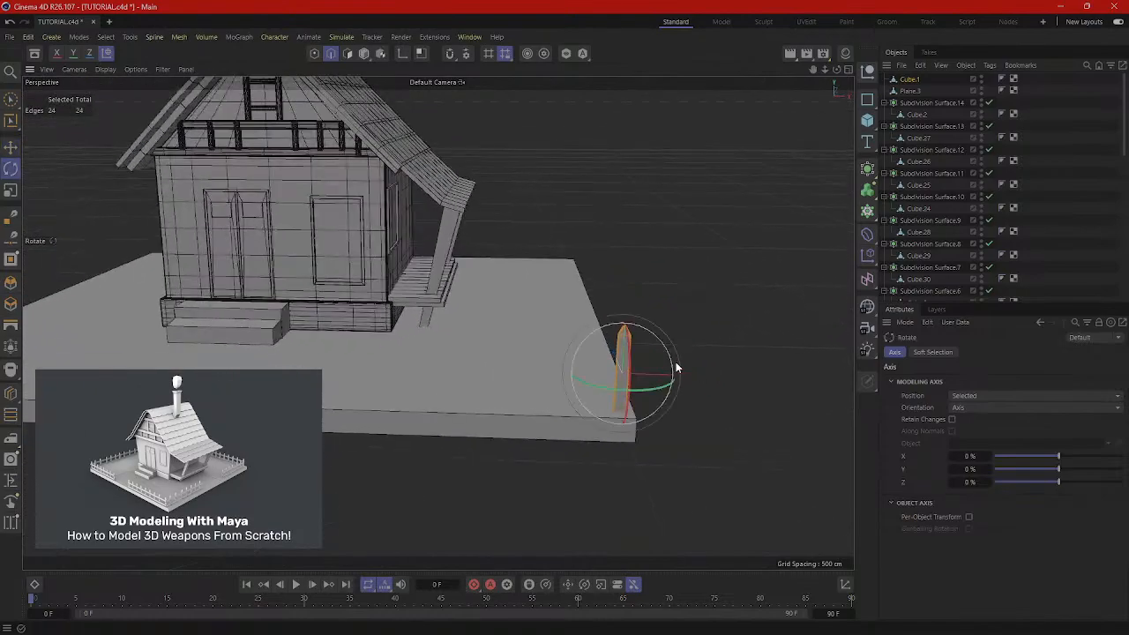
key(t)
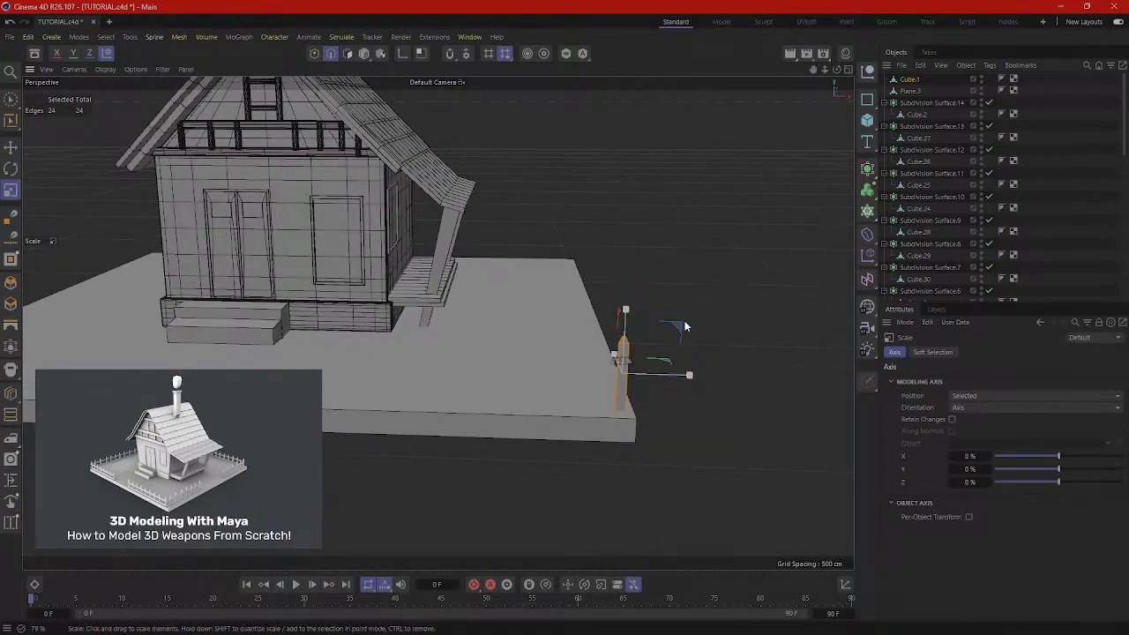
key(e)
drag(626, 310, 627, 315)
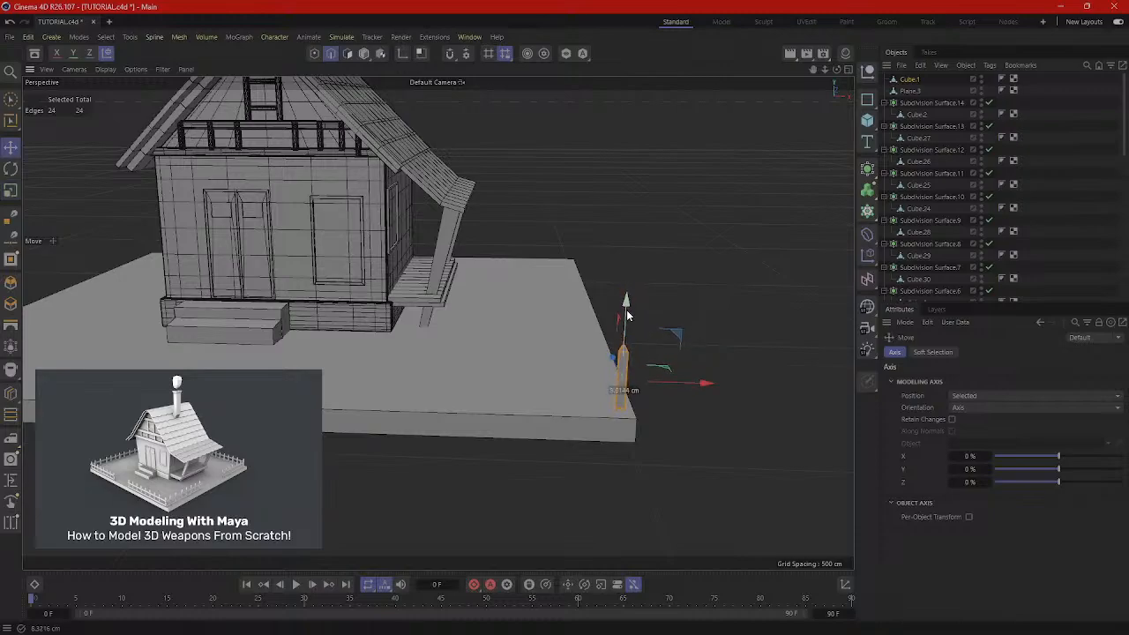
click(712, 359)
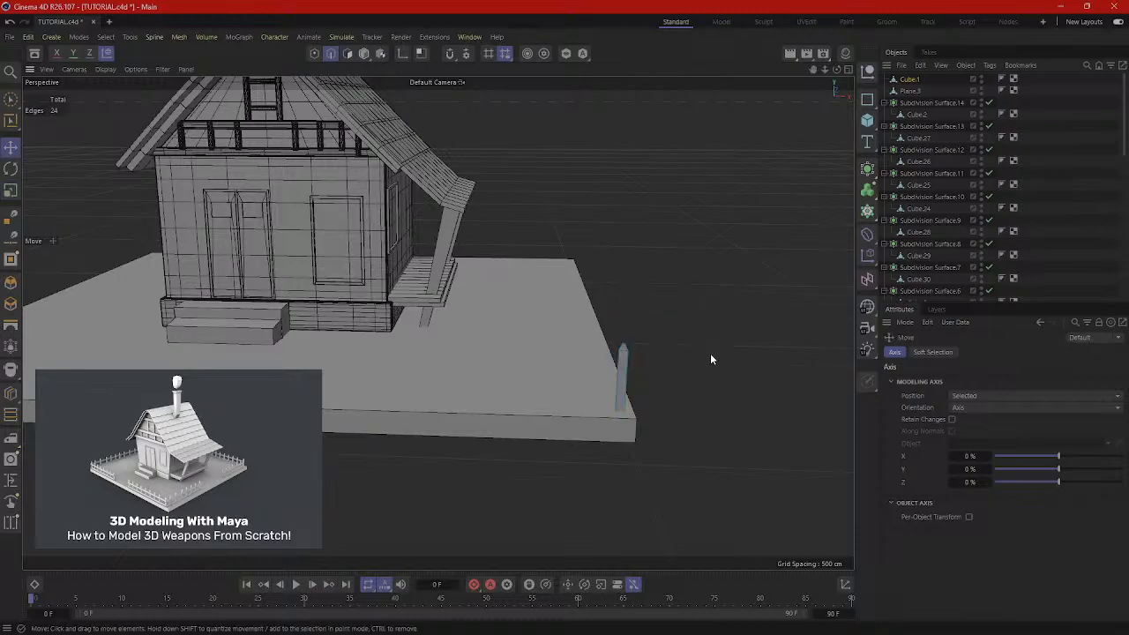
Duplicate the plank object along X and space the copies to form a row of four planks on the base's front edge.
click(364, 53)
click(624, 380)
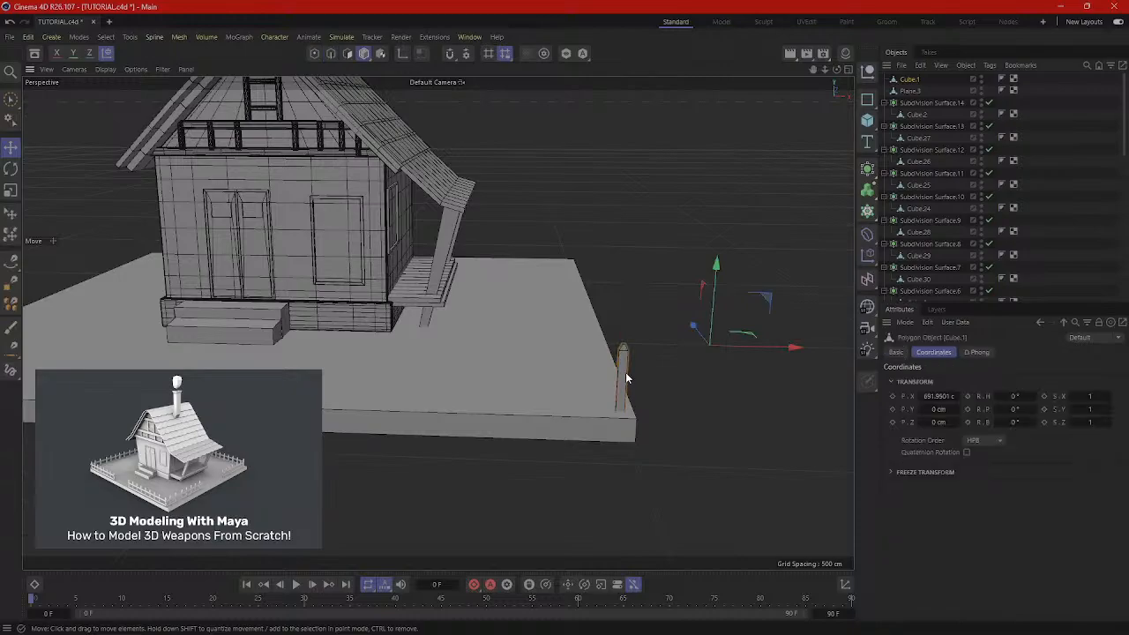
ctrl+drag(672, 366, 739, 355)
click(626, 380)
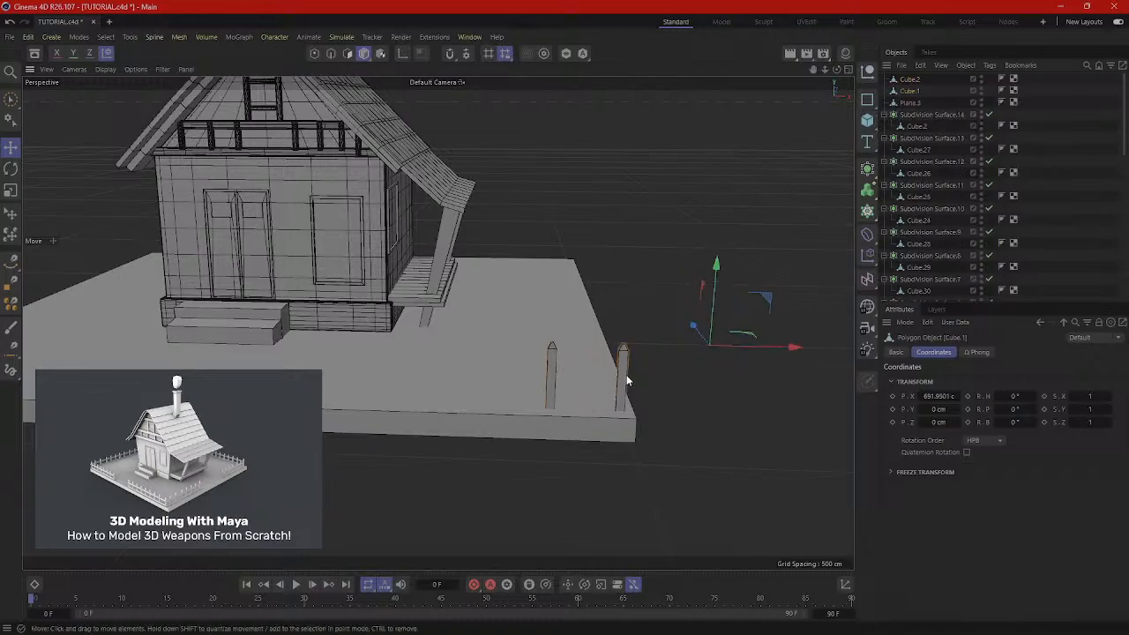
shift+click(548, 385)
ctrl+drag(781, 356, 727, 347)
click(444, 380)
click(506, 379)
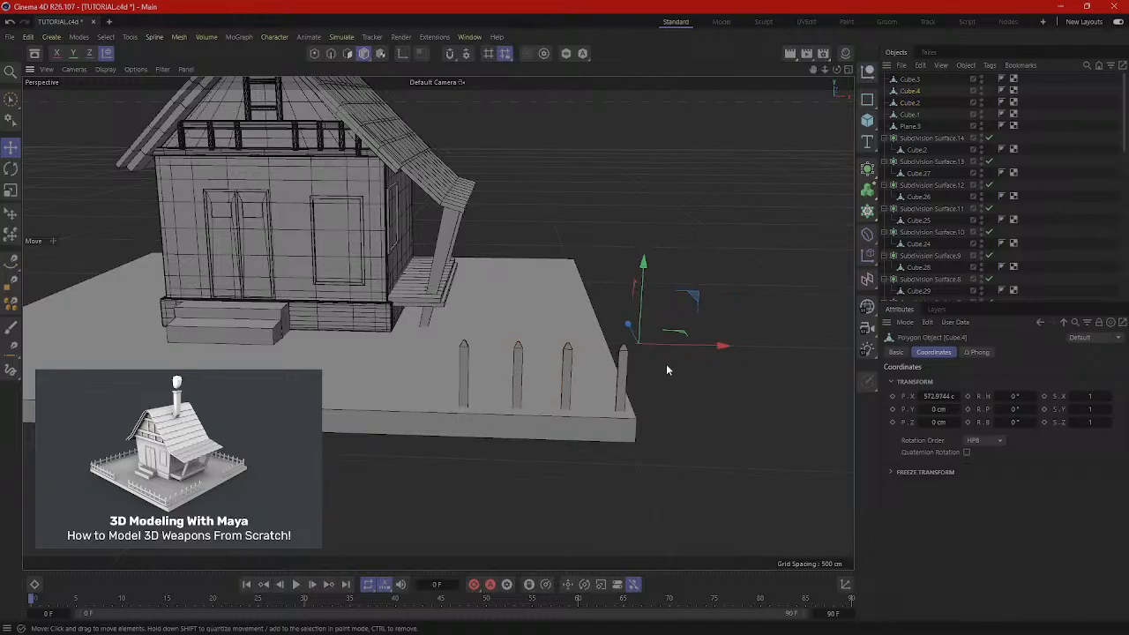
Select the three planks farthest from the corner and duplicate them along X, extending the front row to seven planks.
click(563, 386)
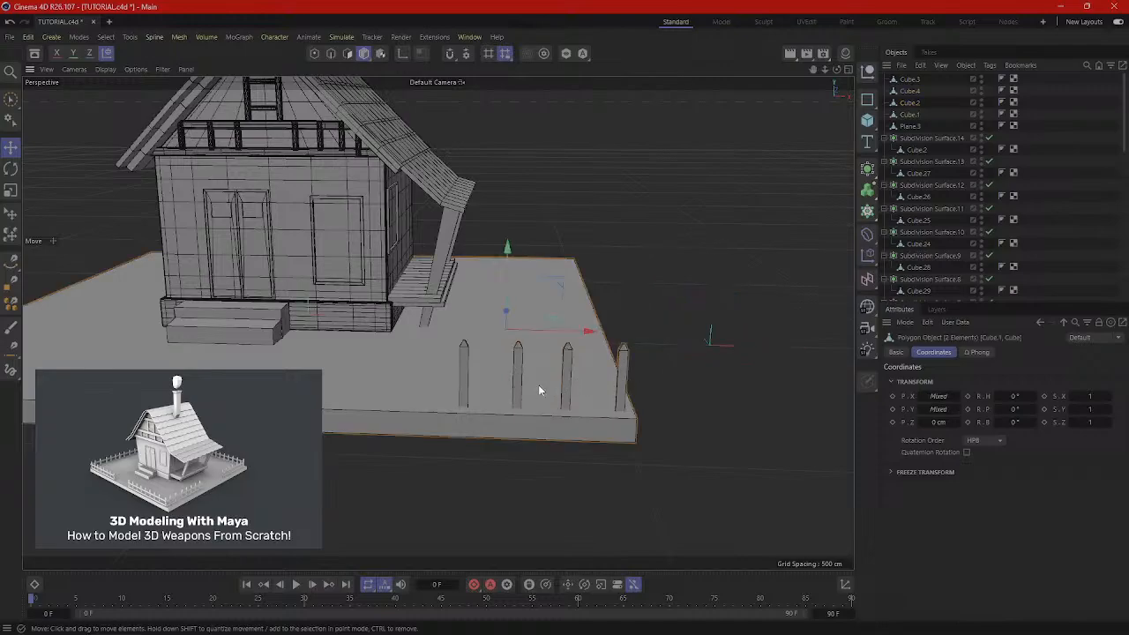
click(723, 412)
click(566, 383)
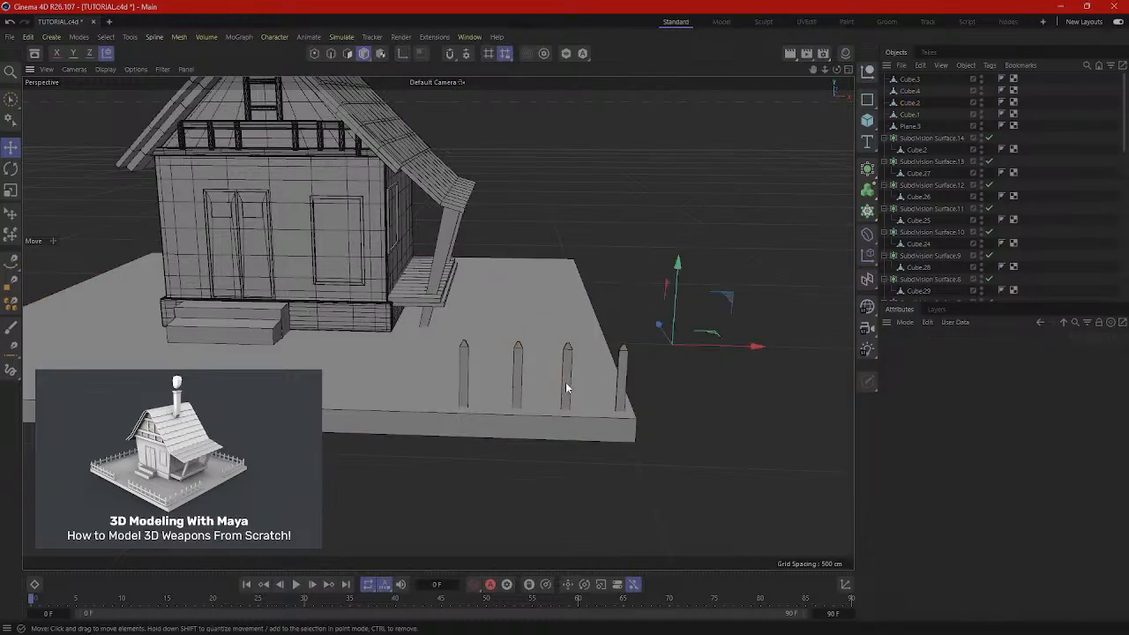
shift+click(517, 390)
shift+click(466, 387)
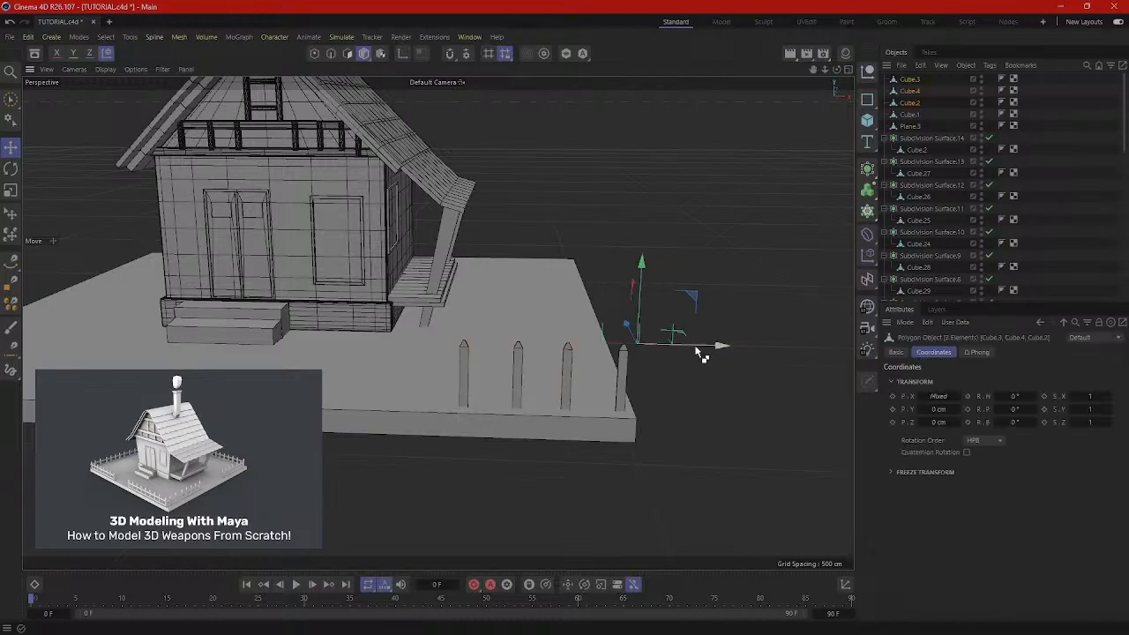
ctrl+drag(701, 346, 610, 364)
scroll(476, 368, down, 4)
alt+middle_drag(462, 367, 554, 372)
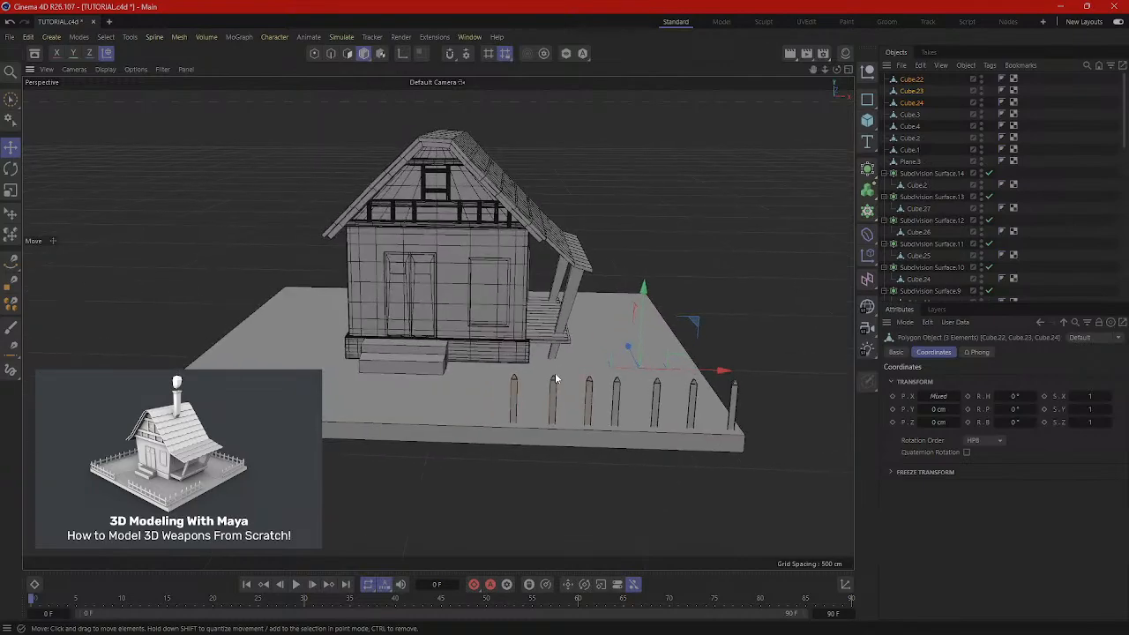
scroll(554, 373, up, 2)
scroll(611, 367, up, 1)
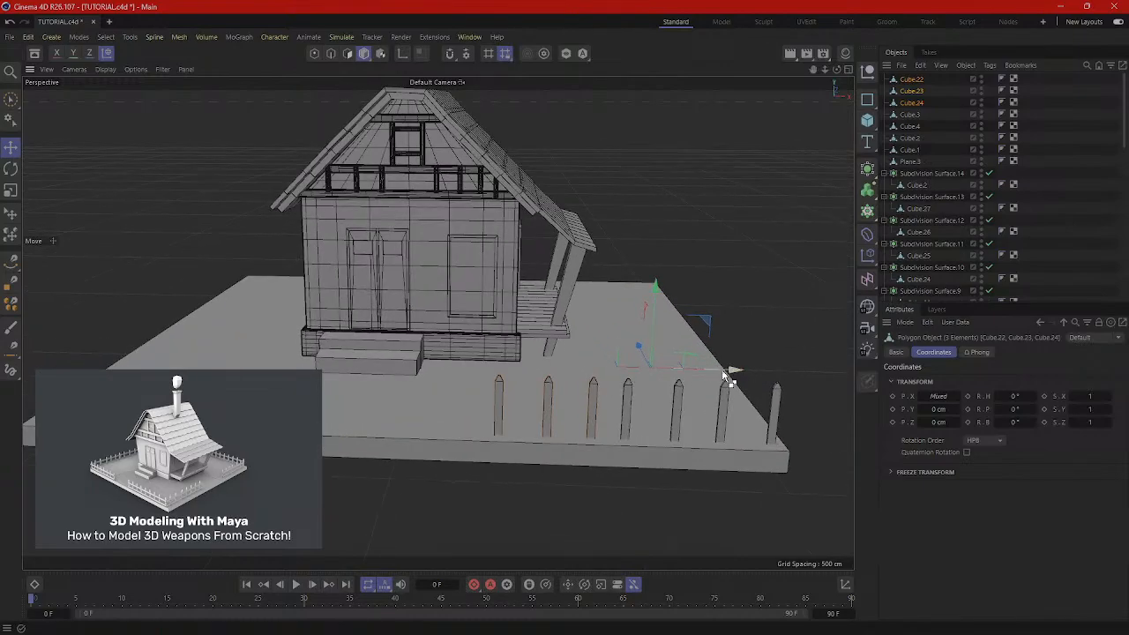
Keep duplicating the three selected planks along X until the fence row reaches the far corner of the base's front edge.
ctrl+drag(728, 373, 629, 379)
scroll(521, 421, up, 2)
alt+middle_drag(520, 413, 643, 374)
ctrl+drag(708, 345, 502, 358)
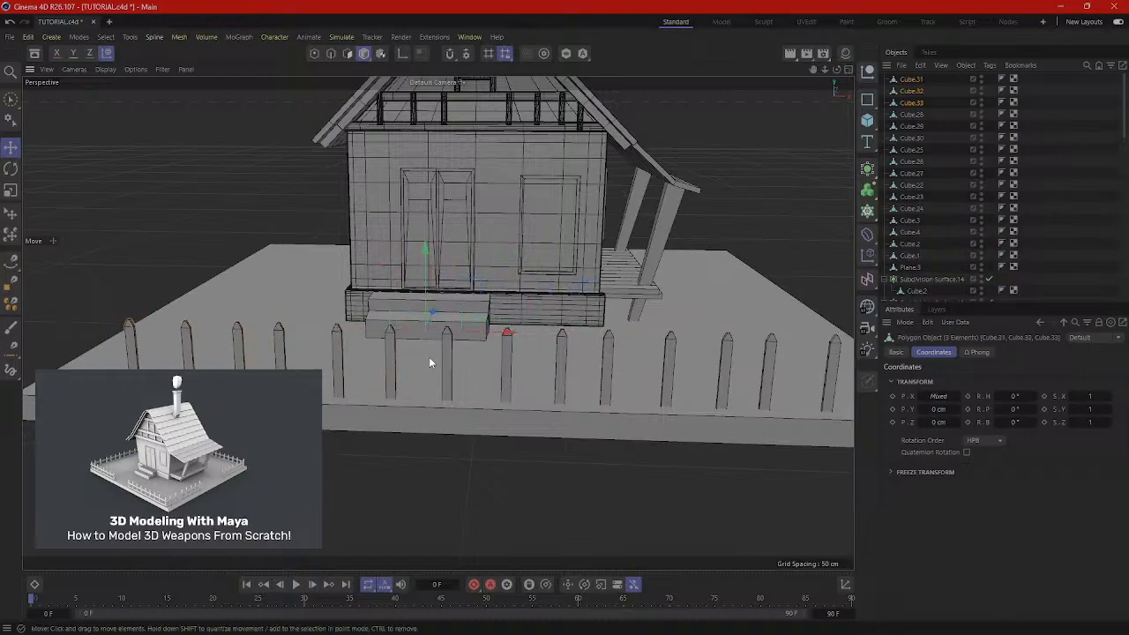
alt+middle_drag(430, 360, 663, 427)
ctrl+drag(666, 388, 614, 396)
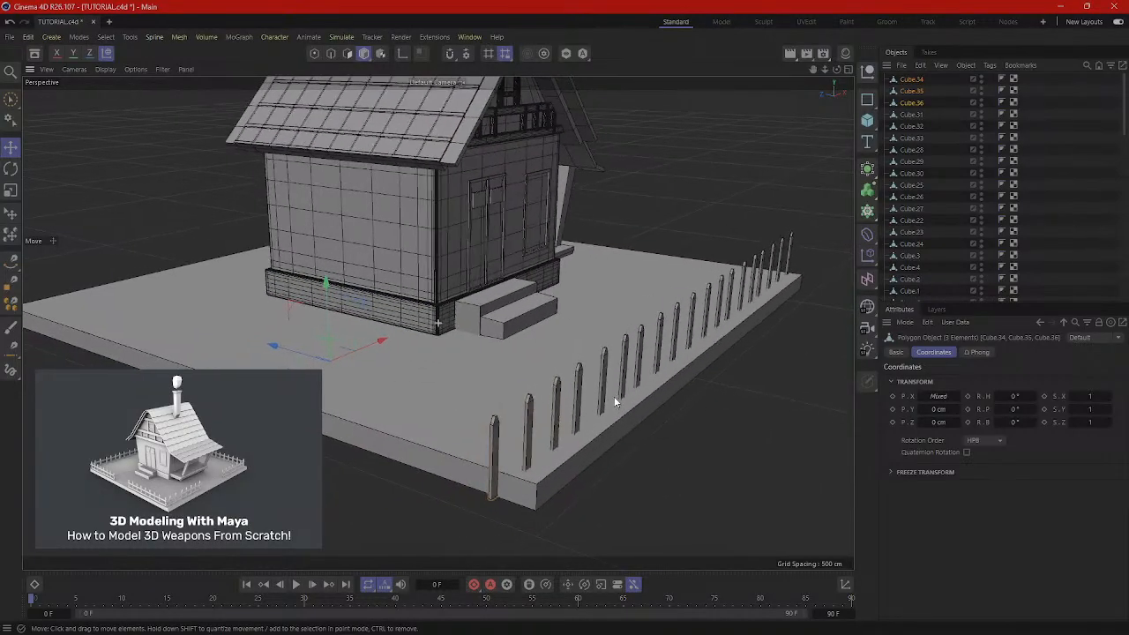
Duplicate the last three planks along Z, placing the copies about 108.6 cm back from the front row.
alt+middle_drag(613, 396, 636, 396)
ctrl+drag(302, 349, 258, 340)
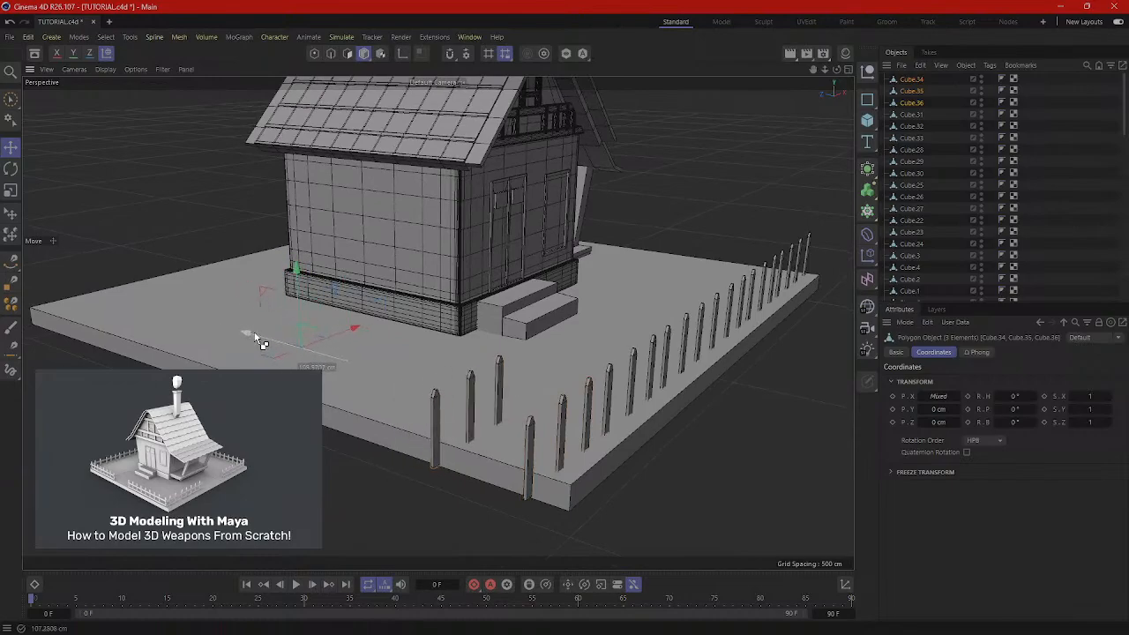
Try a pitch rotation of 4° on the three copied planks, and undo it.
click(1034, 409)
click(1035, 410)
click(1035, 410)
click(1035, 410)
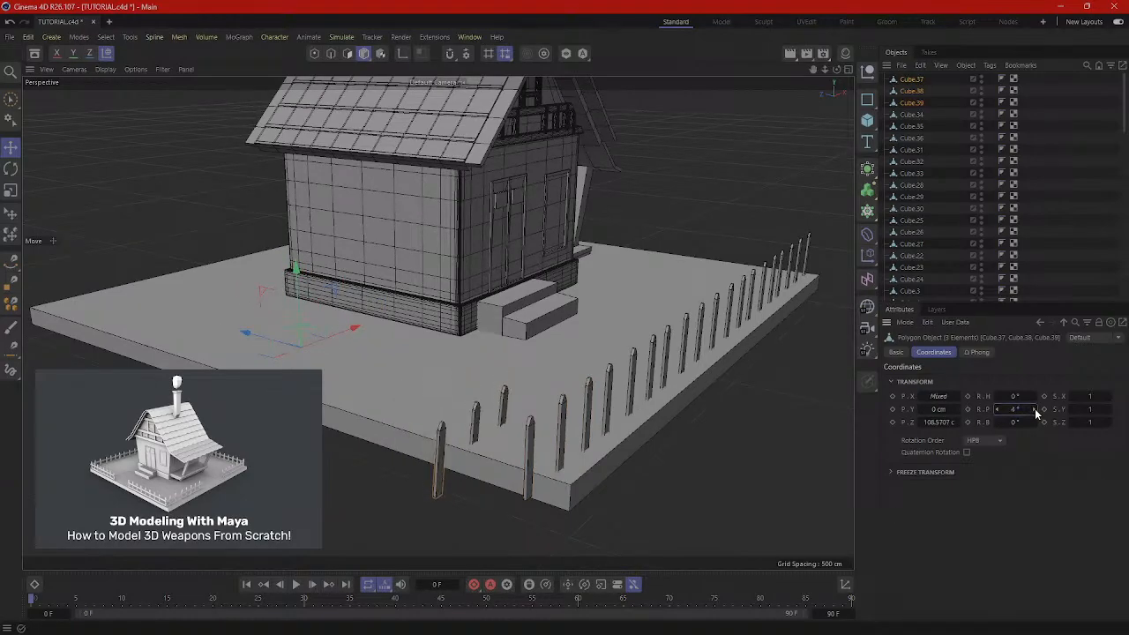
key(ctrl+z)
key(ctrl+z)
key(ctrl+z)
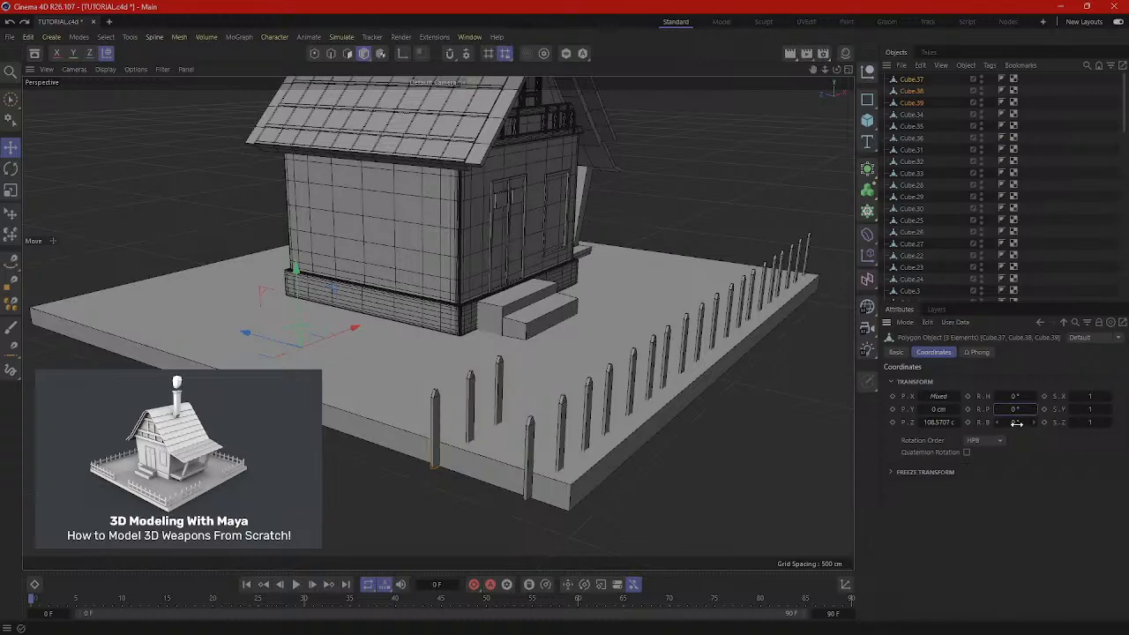
Test a bank rotation on the three copied planks, undo it, and set their heading rotation to 90°.
drag(1015, 422, 1073, 397)
key(ctrl+z)
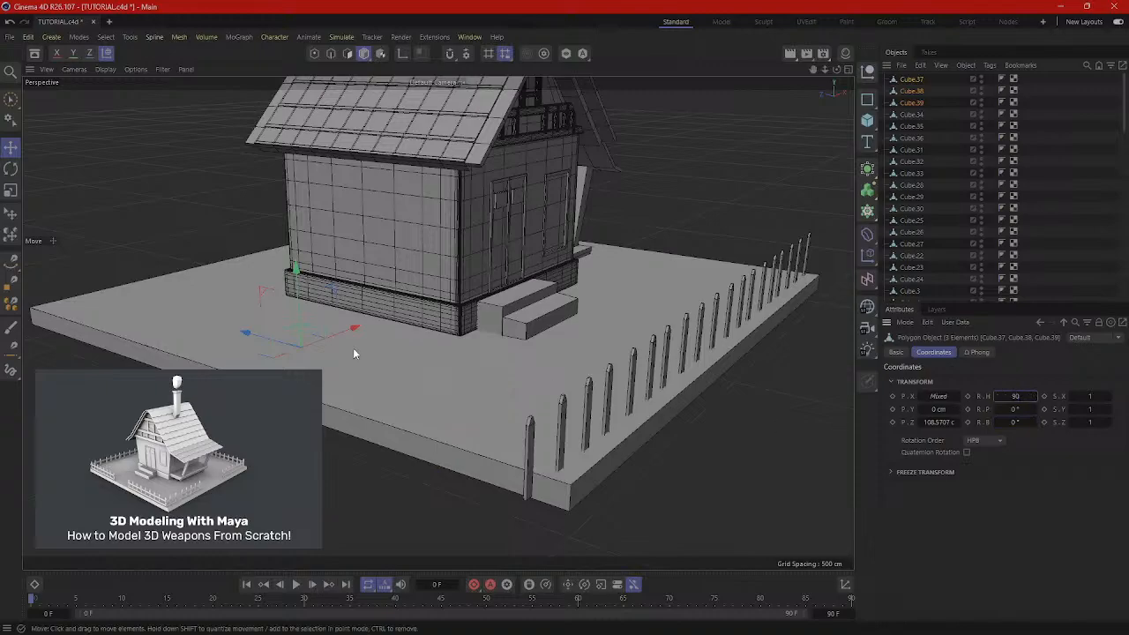
Move the three rotated planks outward from the house's side wall, and delete two of them to keep a single plank.
drag(354, 329, 331, 346)
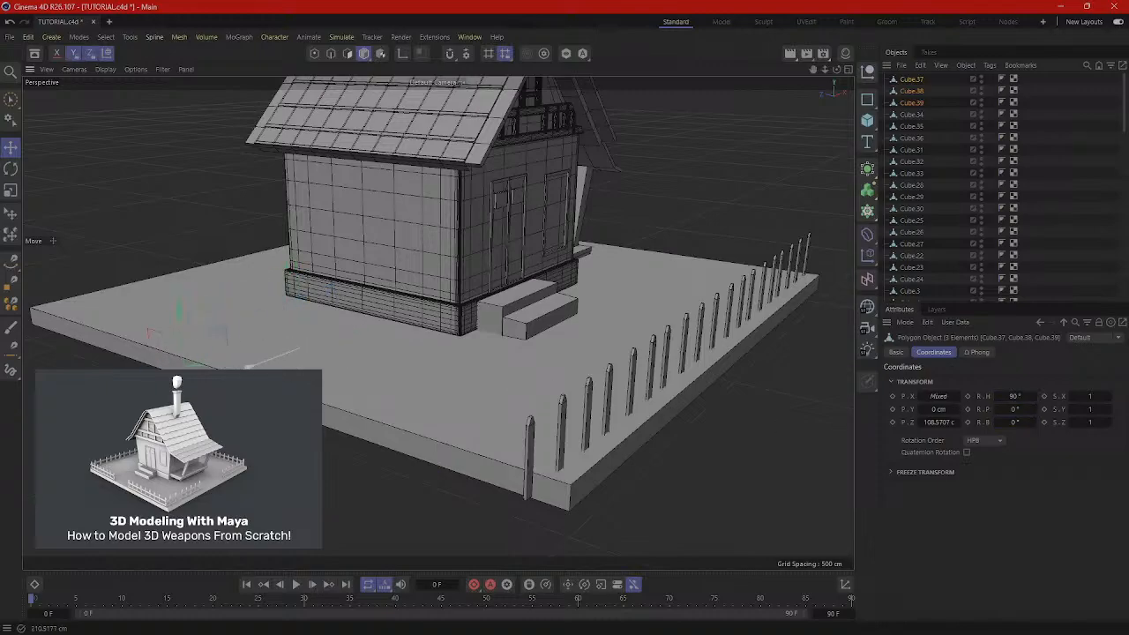
drag(397, 323, 473, 354)
scroll(355, 349, up, 2)
click(370, 333)
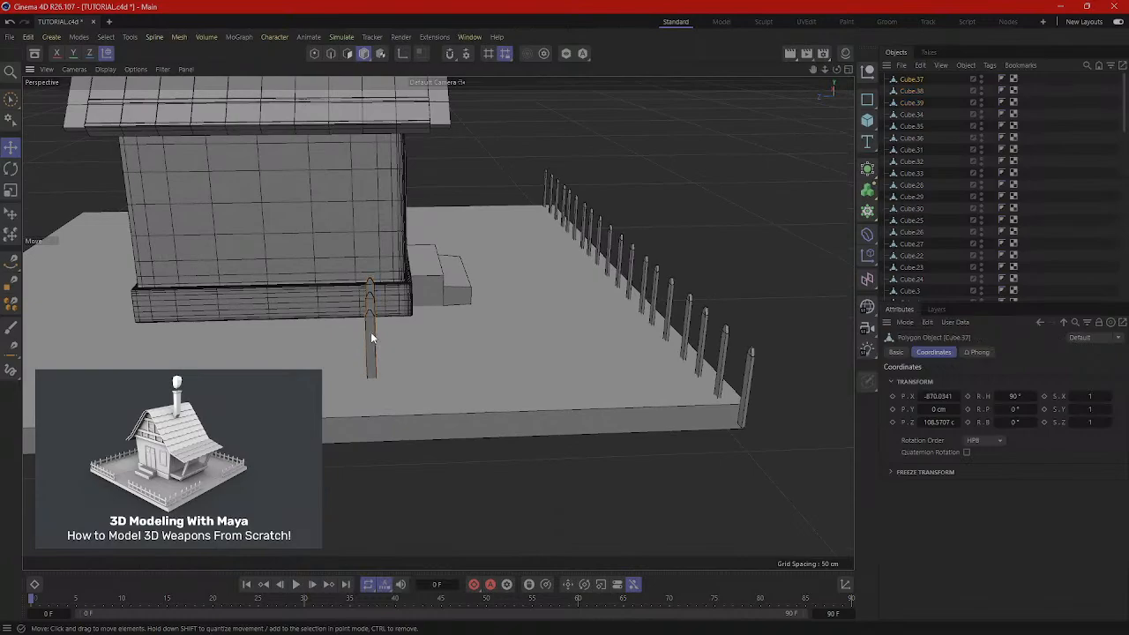
key(Delete)
click(370, 302)
key(e)
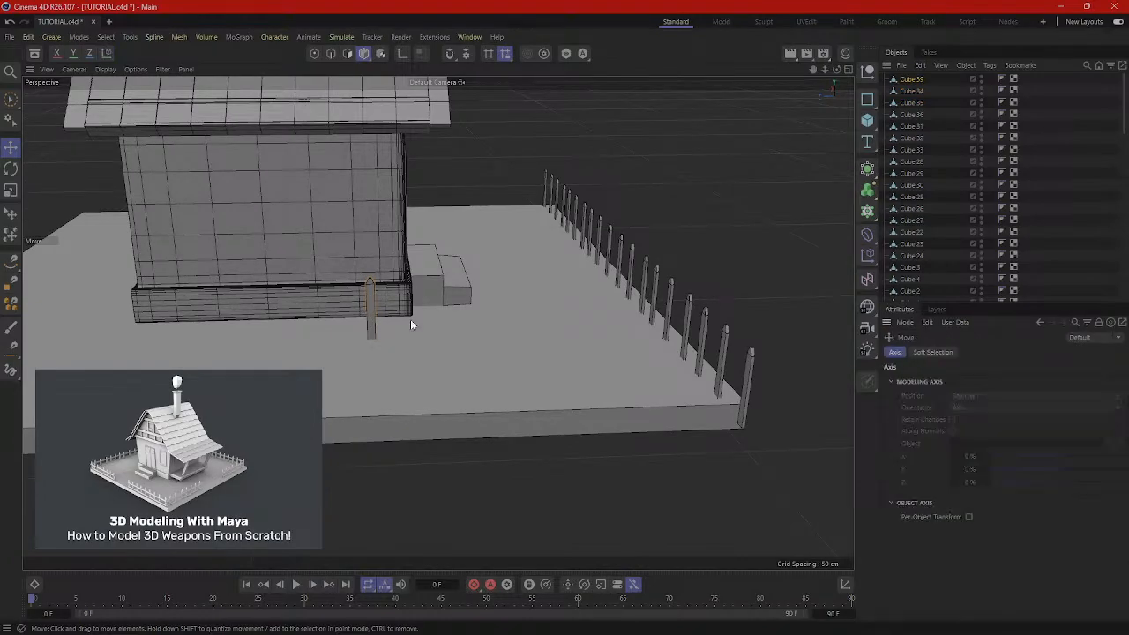
Enable axis editing for the remaining plank and bring its distant axis close to the plank.
scroll(453, 297, down, 5)
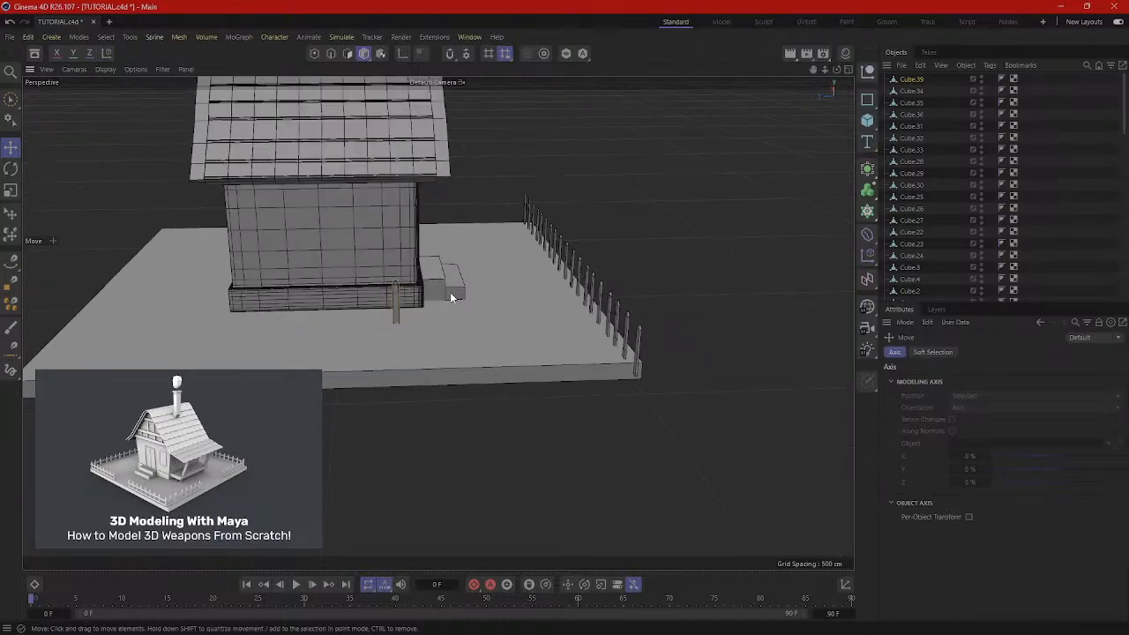
alt+drag(377, 377, 354, 100)
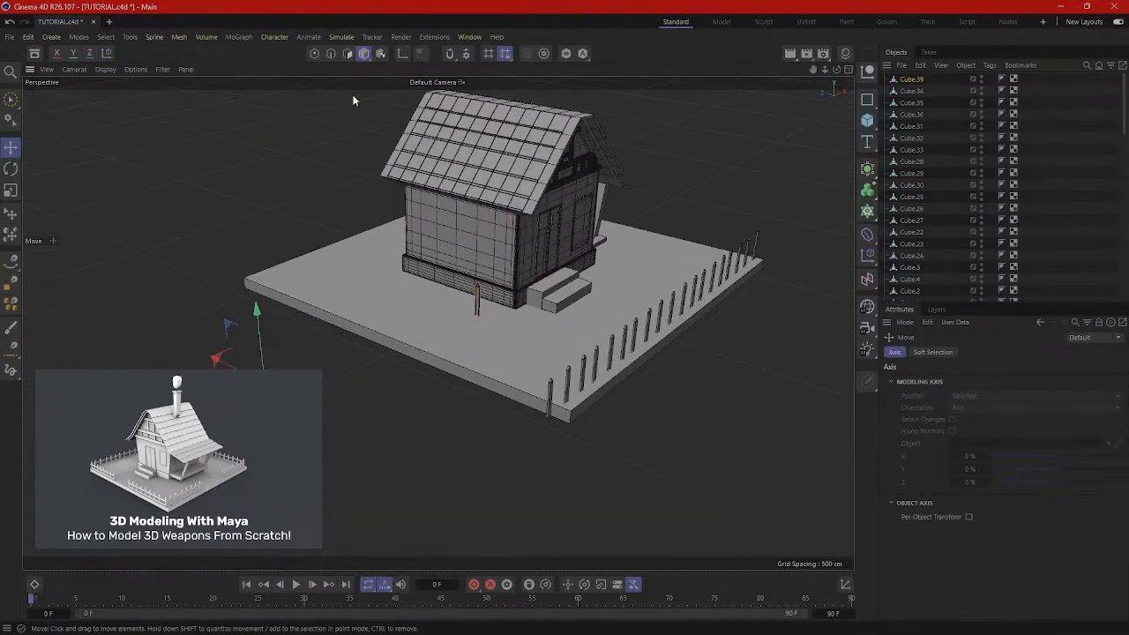
click(404, 57)
drag(212, 409, 465, 364)
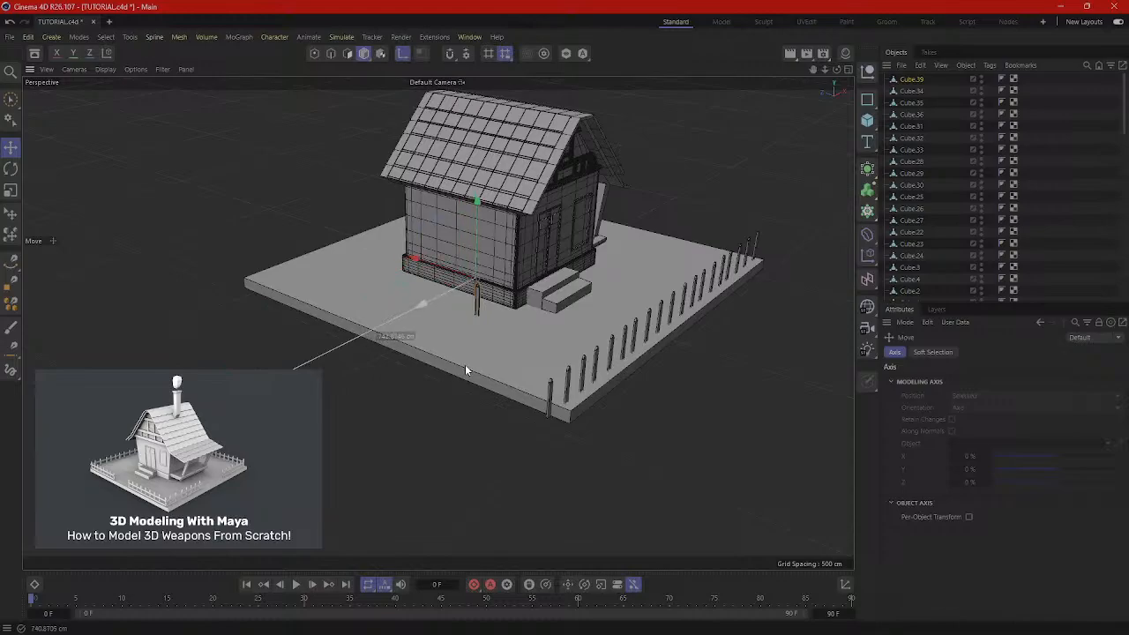
scroll(477, 282, up, 6)
alt+drag(477, 282, 371, 297)
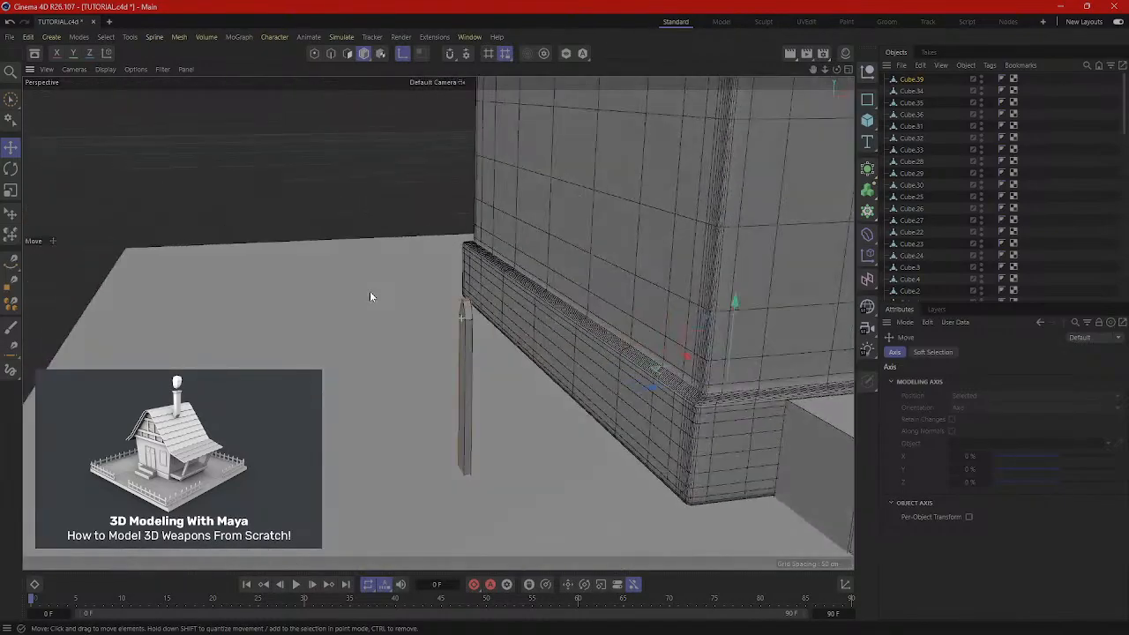
drag(655, 371, 479, 384)
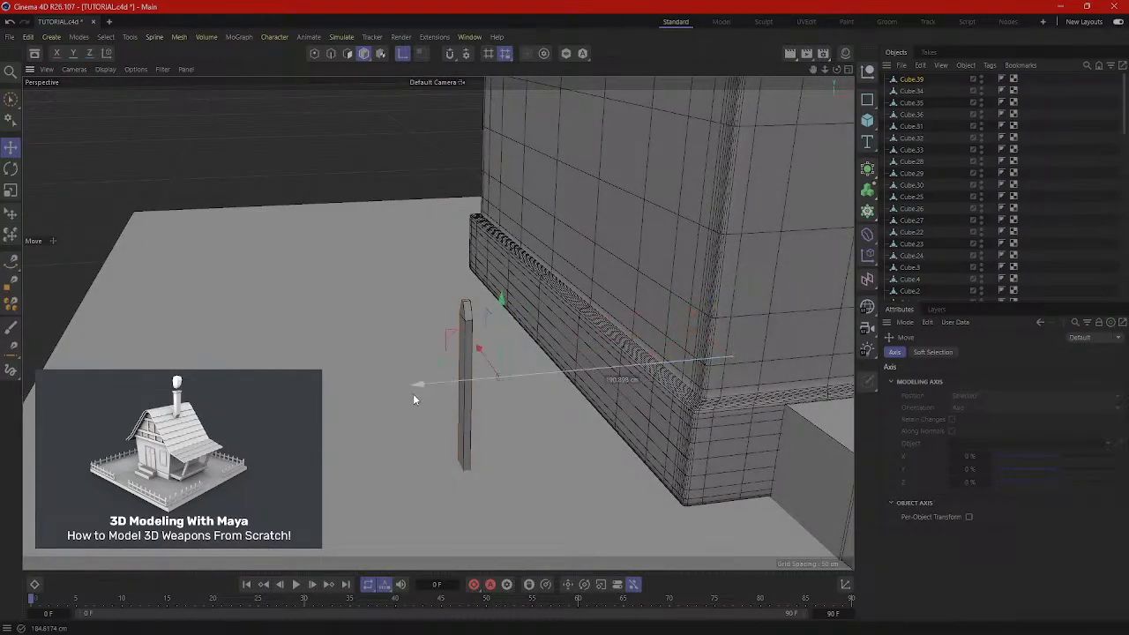
drag(412, 399, 389, 398)
Fine-tune the plank's axis in the top and front views so it sits centred on the plank's base.
alt+drag(457, 331, 322, 426)
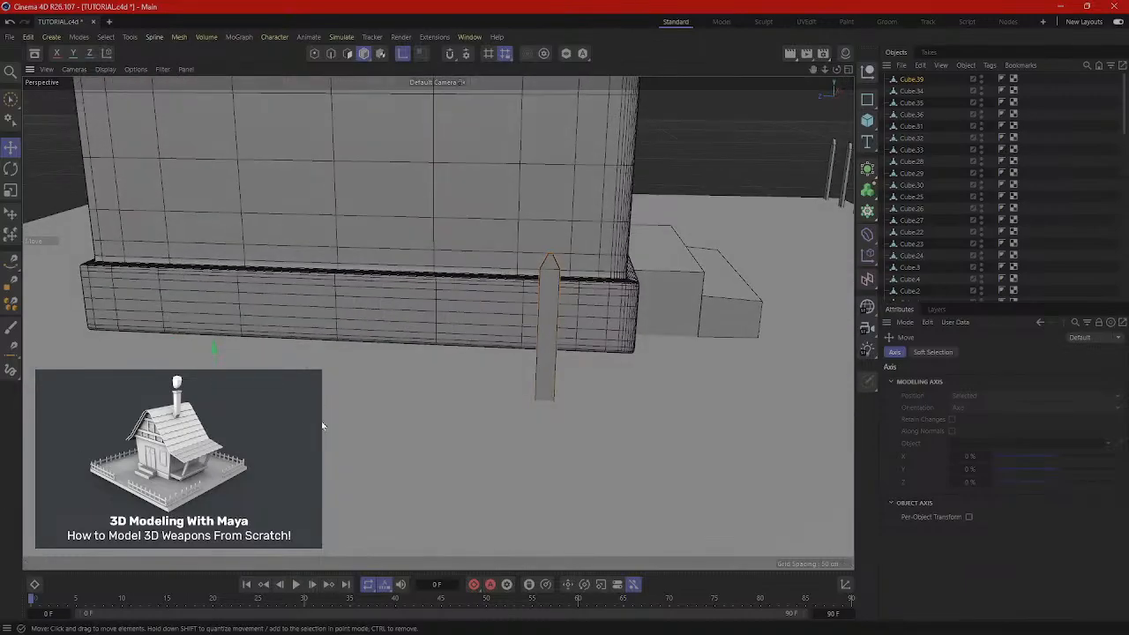
drag(491, 437, 469, 455)
middle_click(598, 424)
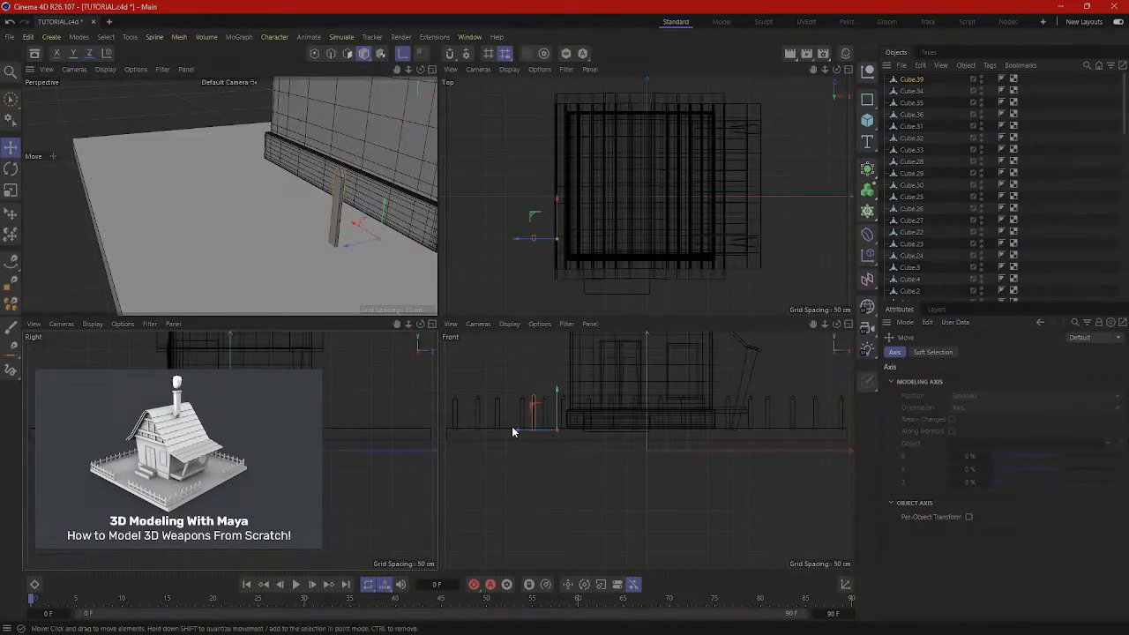
drag(512, 431, 491, 433)
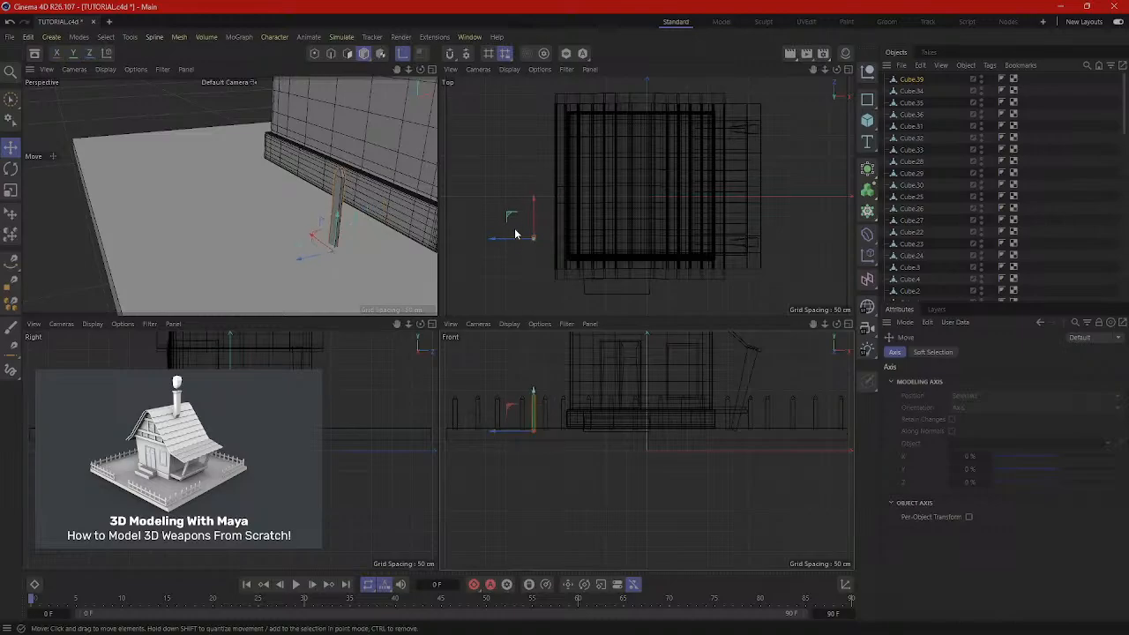
drag(535, 209, 534, 210)
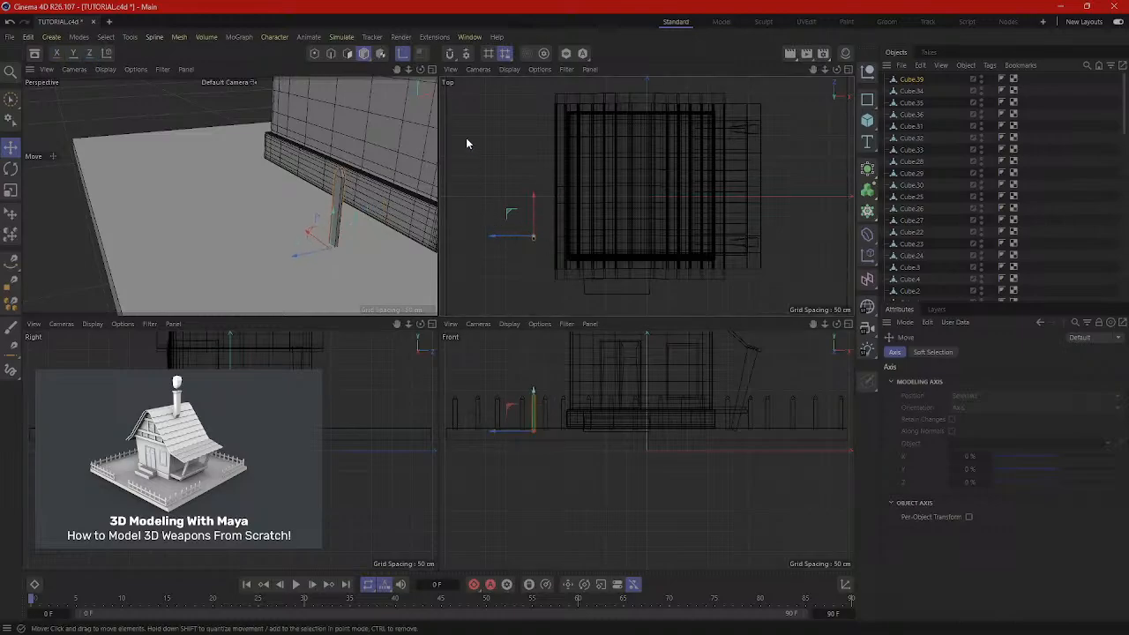
middle_click(337, 170)
Turn off axis editing and move the rotated plank to the front fence row near the base's corner.
drag(446, 245, 482, 279)
scroll(546, 297, down, 5)
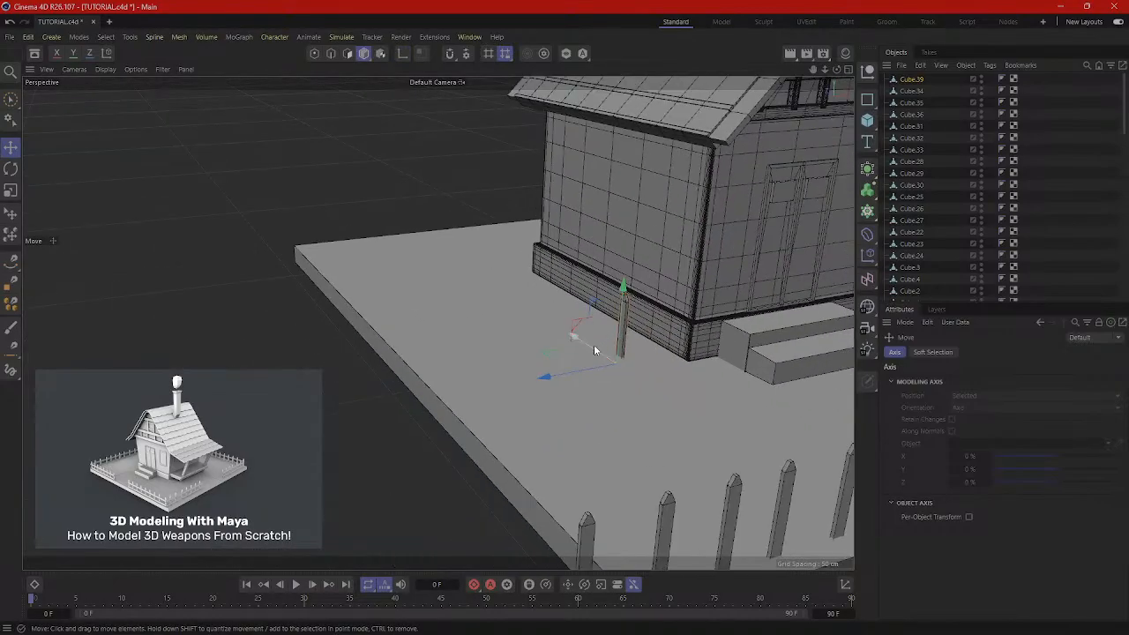
drag(594, 350, 544, 534)
scroll(545, 533, down, 3)
drag(565, 472, 660, 467)
alt+middle_drag(725, 443, 612, 252)
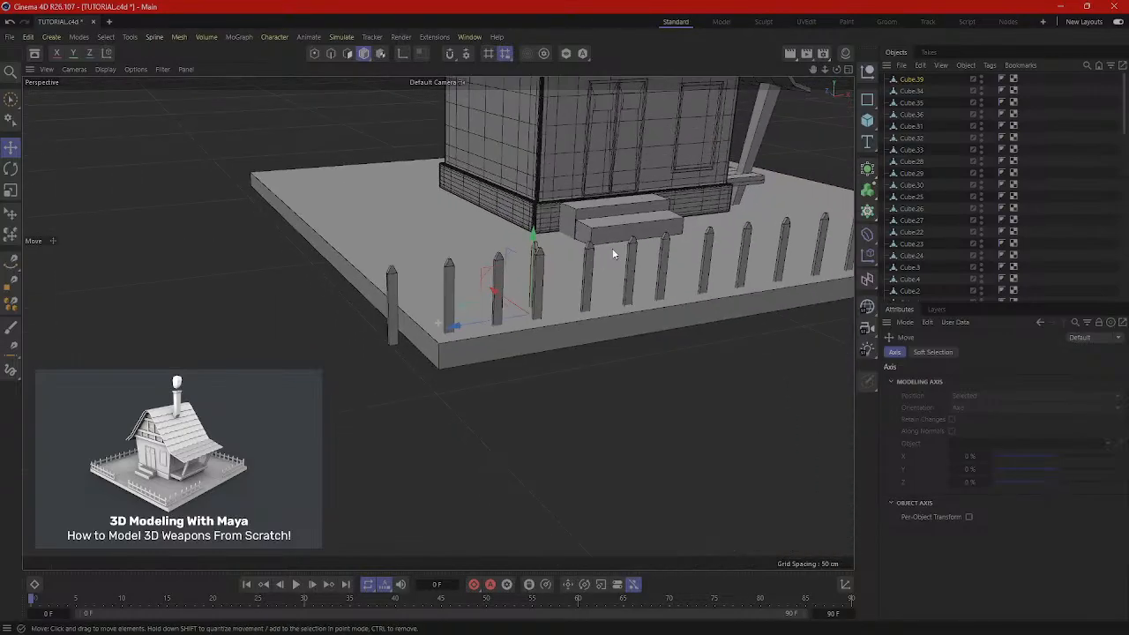
Place the rotated plank on the base's side edge near the front corner, and make two evenly spaced copies along that edge.
alt+drag(612, 252, 675, 392)
drag(394, 329, 398, 461)
scroll(388, 432, up, 2)
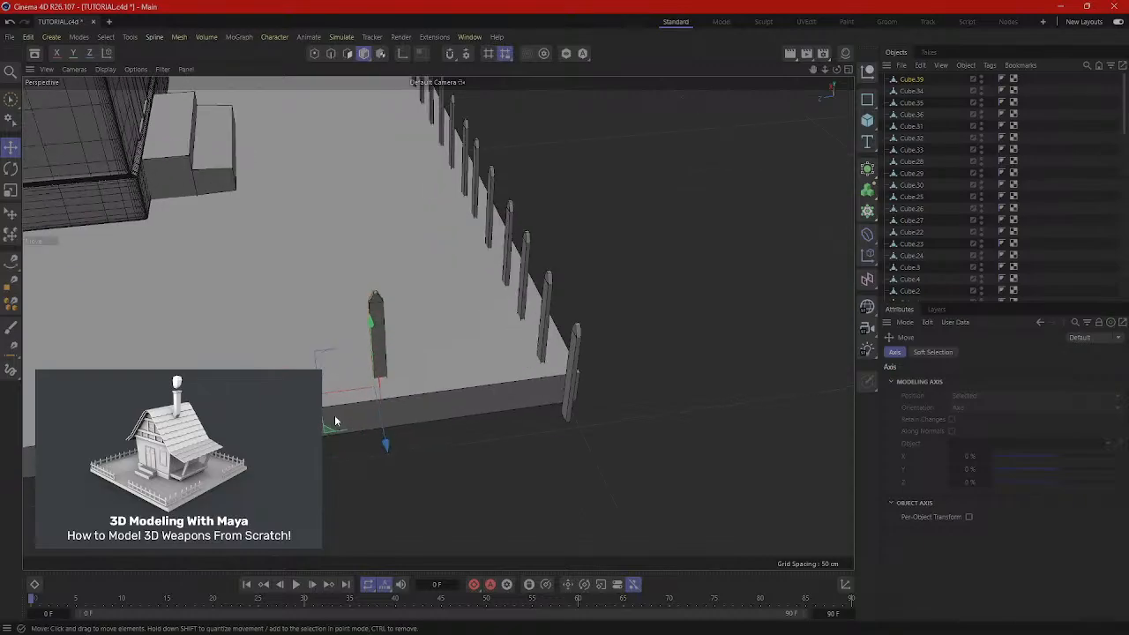
drag(304, 405, 356, 412)
alt+drag(511, 397, 393, 420)
drag(448, 356, 516, 313)
ctrl+drag(391, 323, 236, 322)
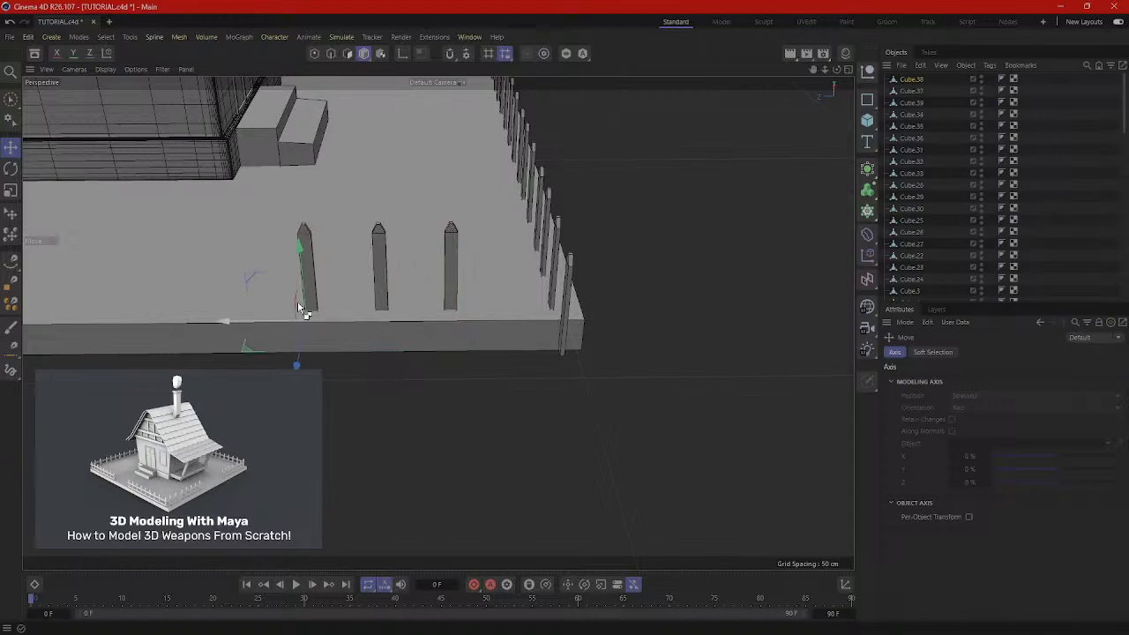
Select all three side planks and duplicate them twice as a group along the side edge, continuing the even spacing.
click(447, 281)
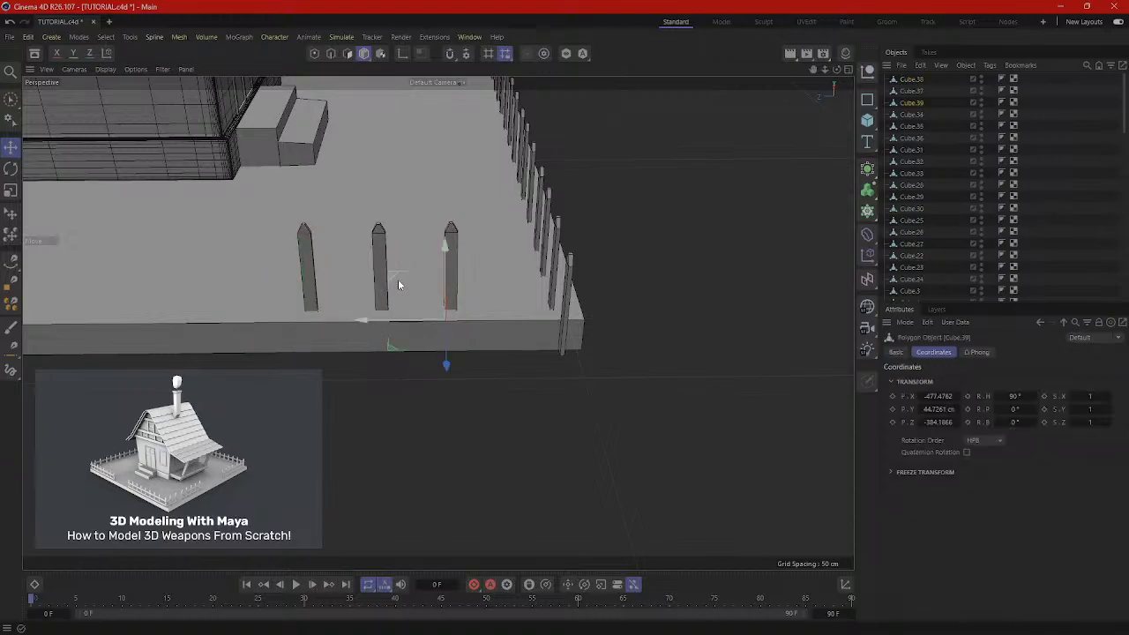
shift+click(311, 289)
scroll(360, 295, down, 5)
alt+middle_drag(448, 210, 568, 302)
alt+drag(568, 302, 559, 265)
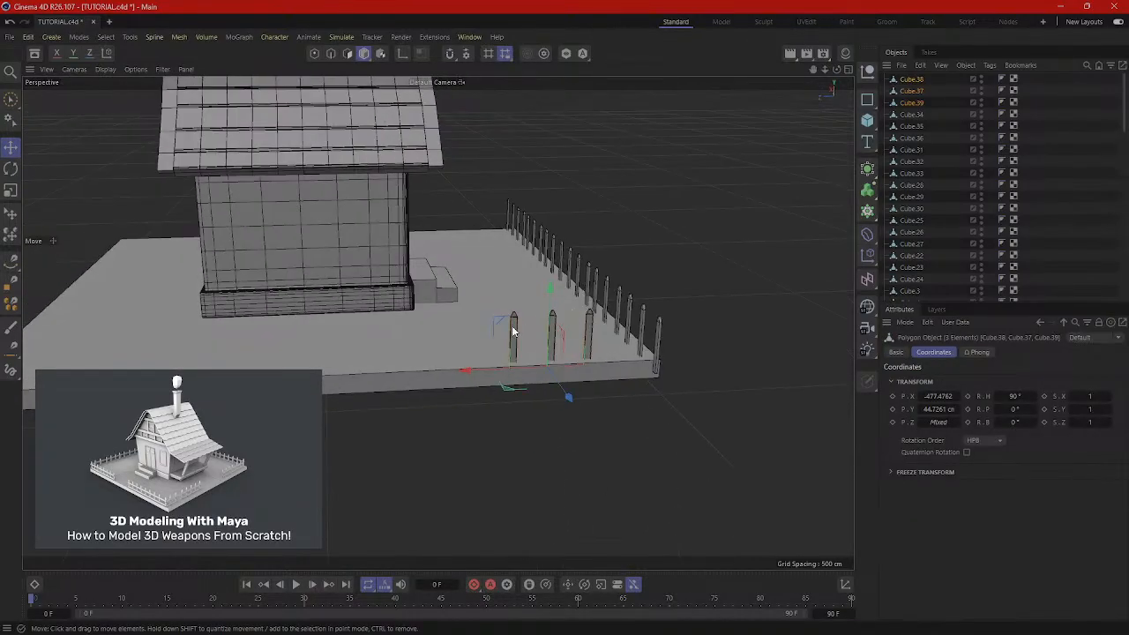
ctrl+drag(469, 371, 236, 386)
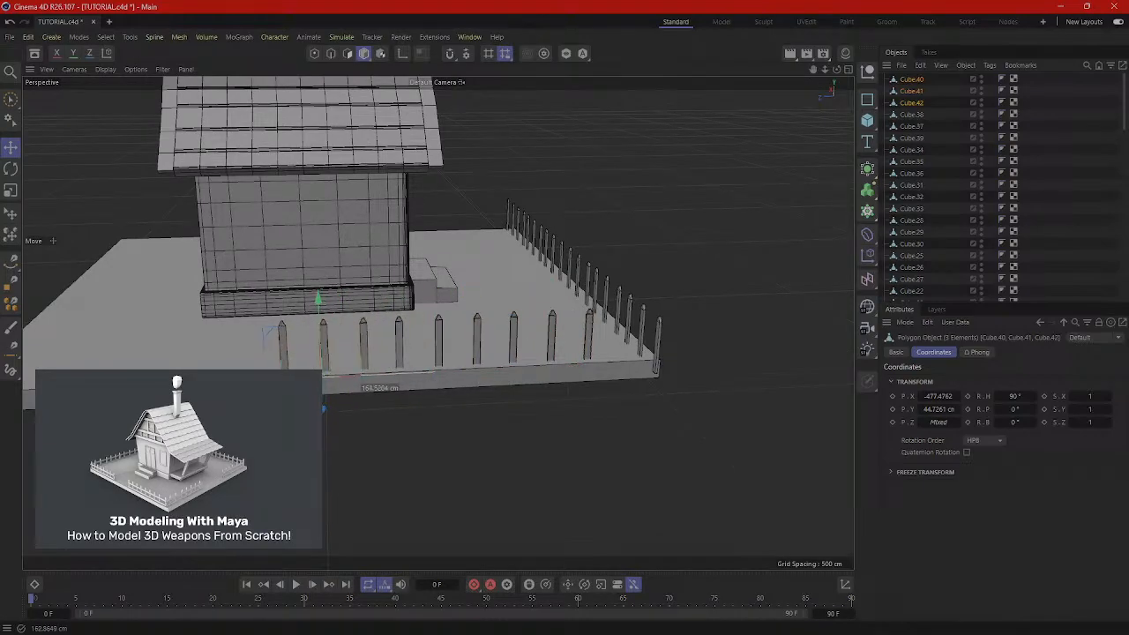
Continue the picket row along the base's side edge by duplicating the group of three pickets three times toward the far corner.
ctrl+drag(265, 327, 143, 335)
alt+middle_drag(251, 331, 447, 330)
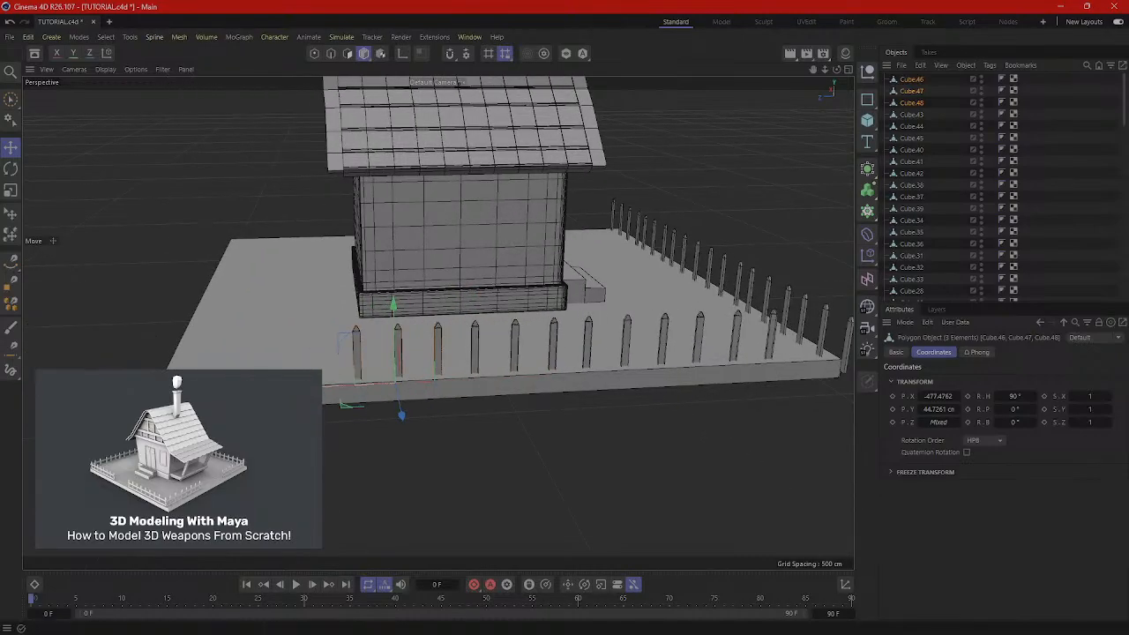
ctrl+drag(341, 387, 227, 392)
alt+drag(265, 353, 366, 331)
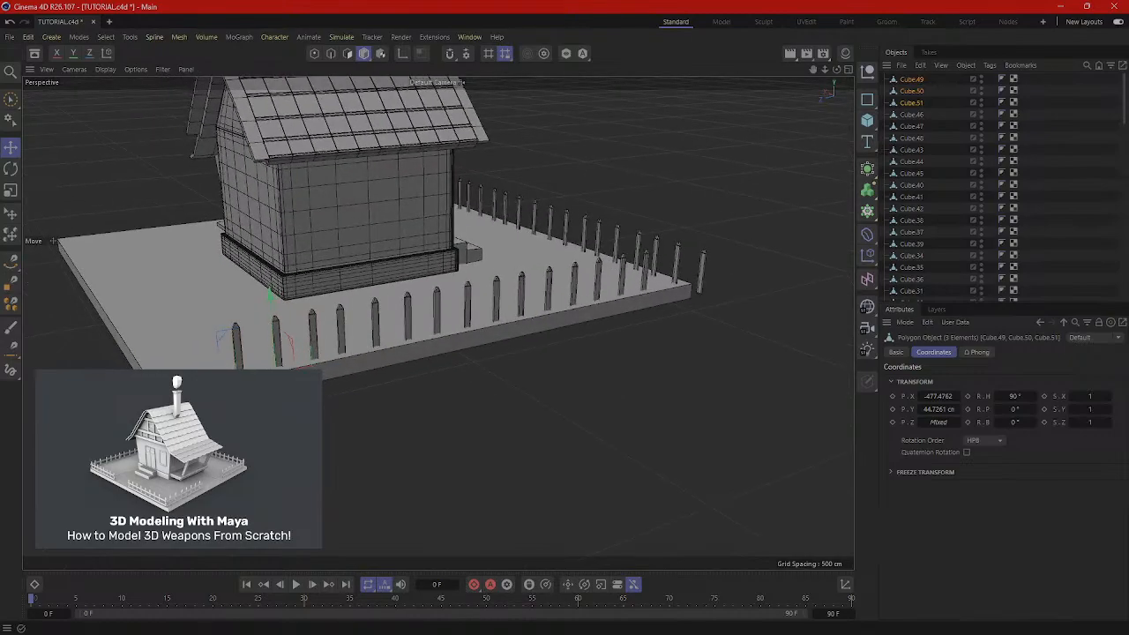
ctrl+drag(220, 338, 104, 362)
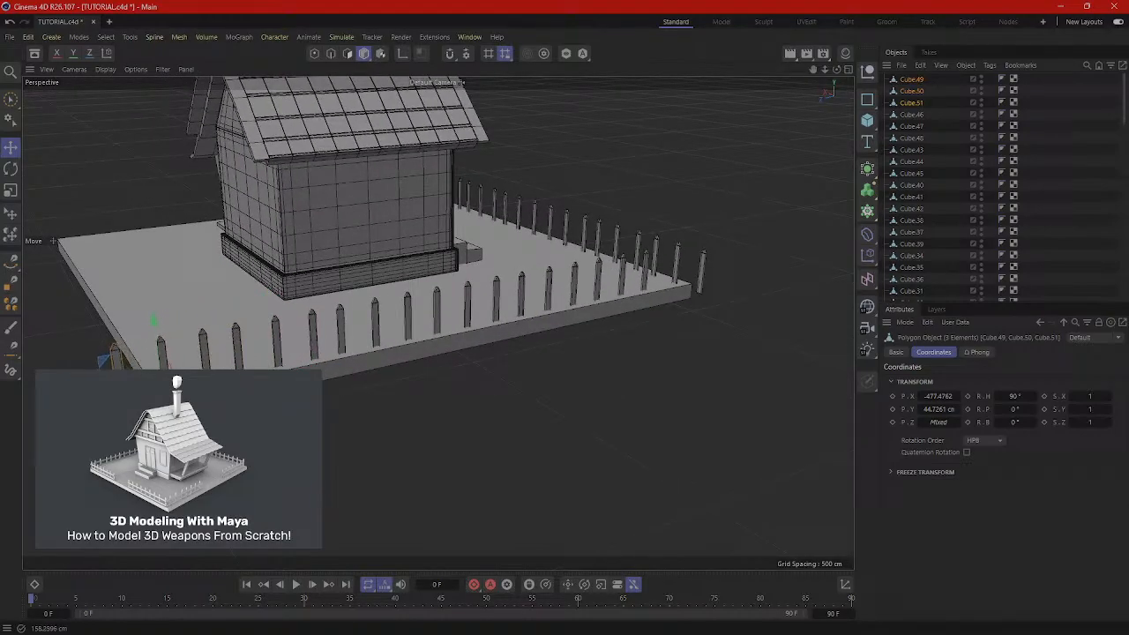
Duplicate the 17 pickets of the front row to the base's opposite edge, placing the copies at Z about 949 cm.
alt+drag(701, 294, 318, 294)
click(339, 293)
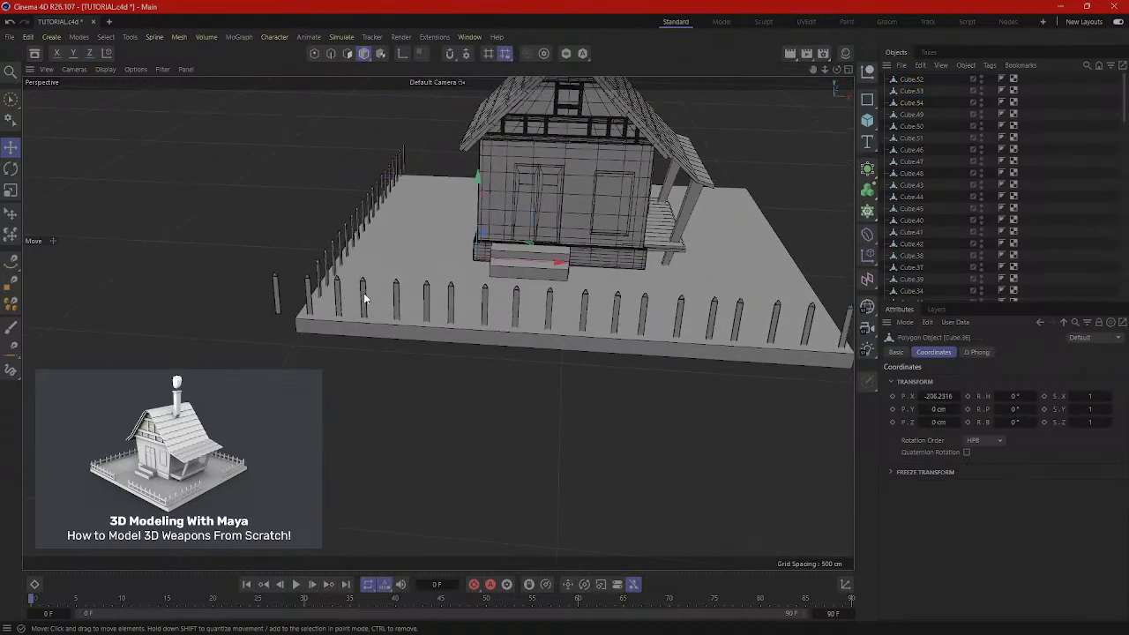
shift+click(364, 293)
shift+click(396, 296)
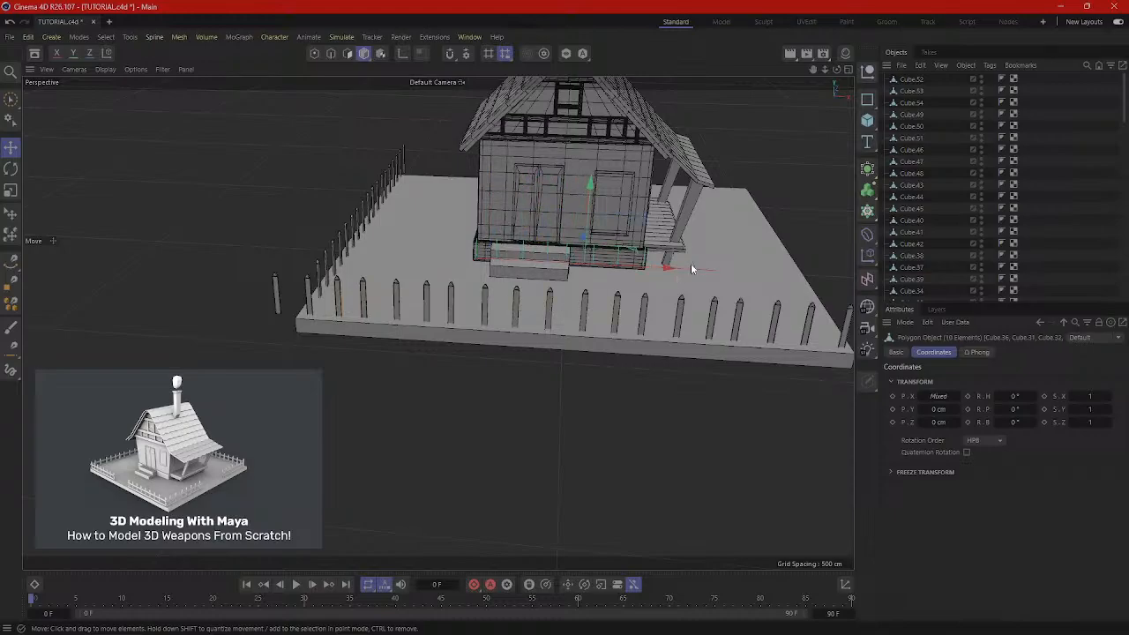
alt+middle_drag(692, 269, 519, 266)
scroll(518, 267, up, 2)
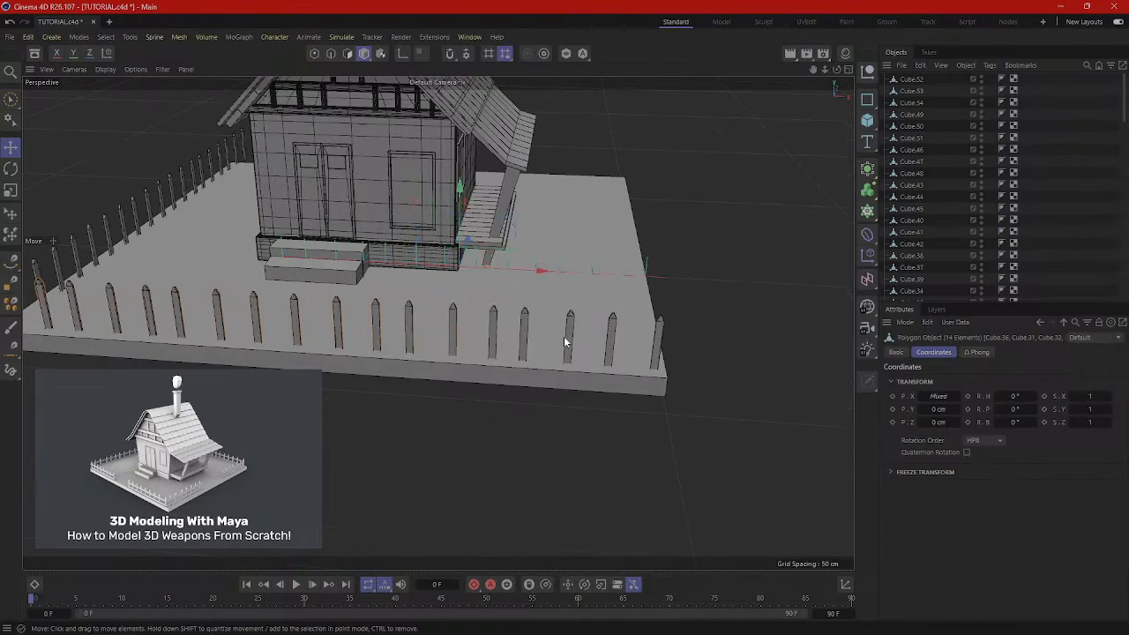
alt+drag(694, 329, 333, 378)
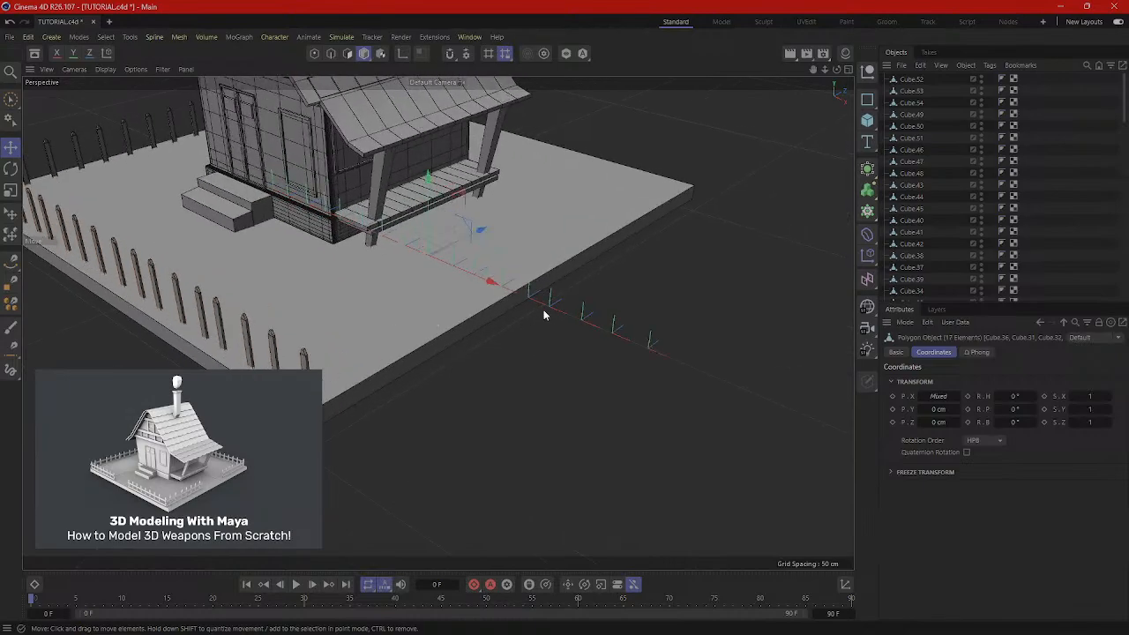
alt+drag(544, 314, 489, 187)
alt+drag(651, 180, 591, 189)
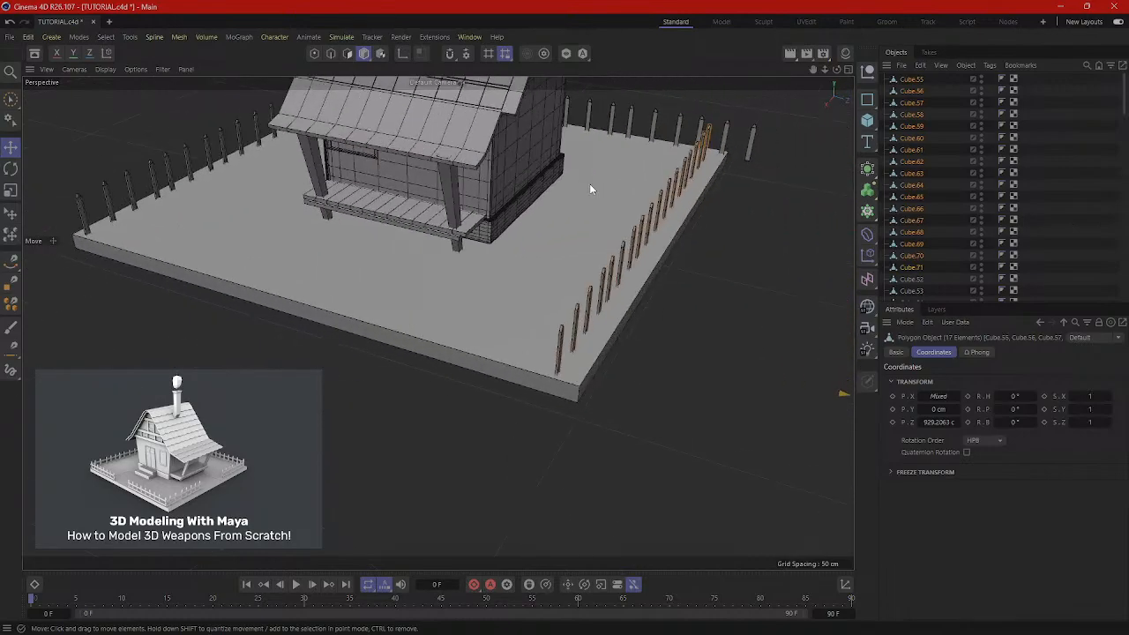
scroll(717, 247, down, 5)
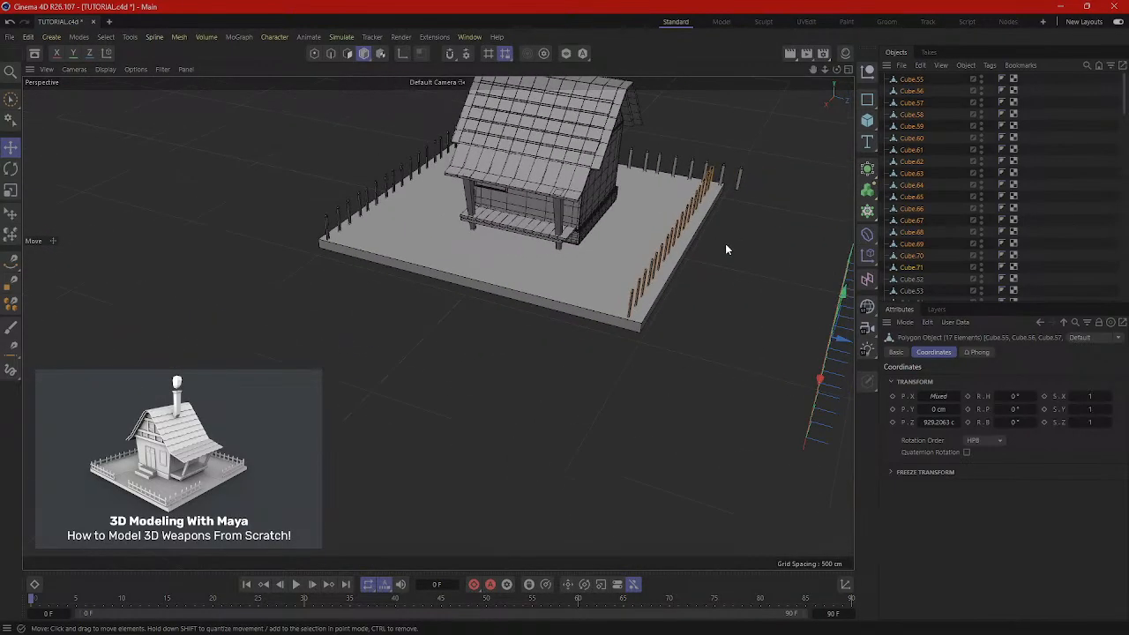
alt+middle_drag(724, 244, 573, 243)
drag(689, 348, 696, 352)
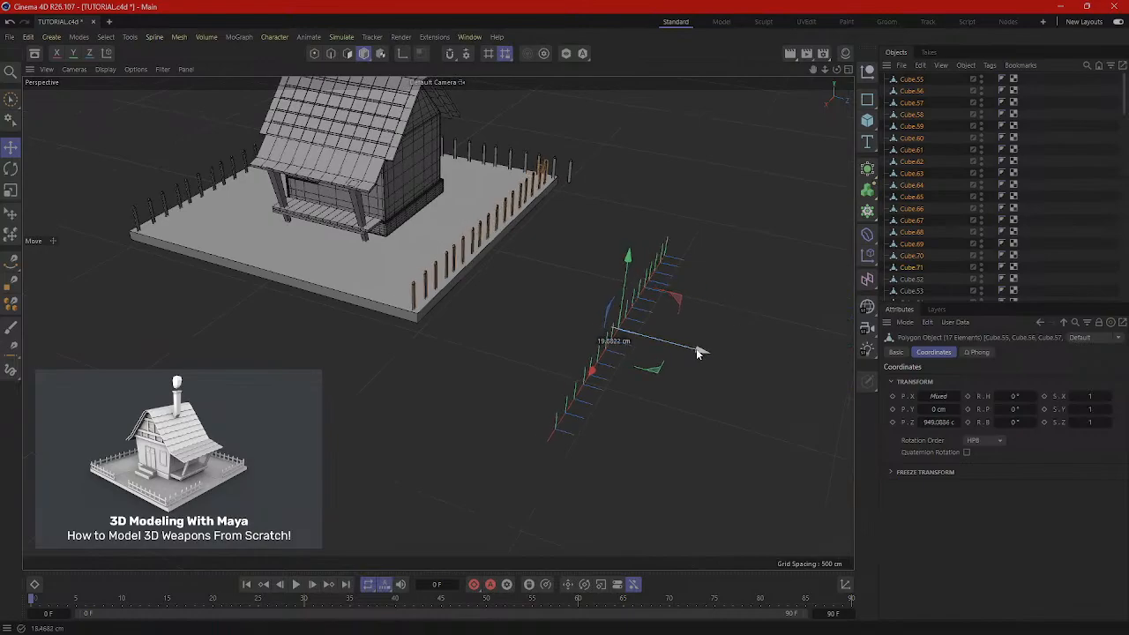
Delete the two pickets overhanging the base's corners and slide the side row's end picket inward to Z about 475 cm.
scroll(563, 277, up, 2)
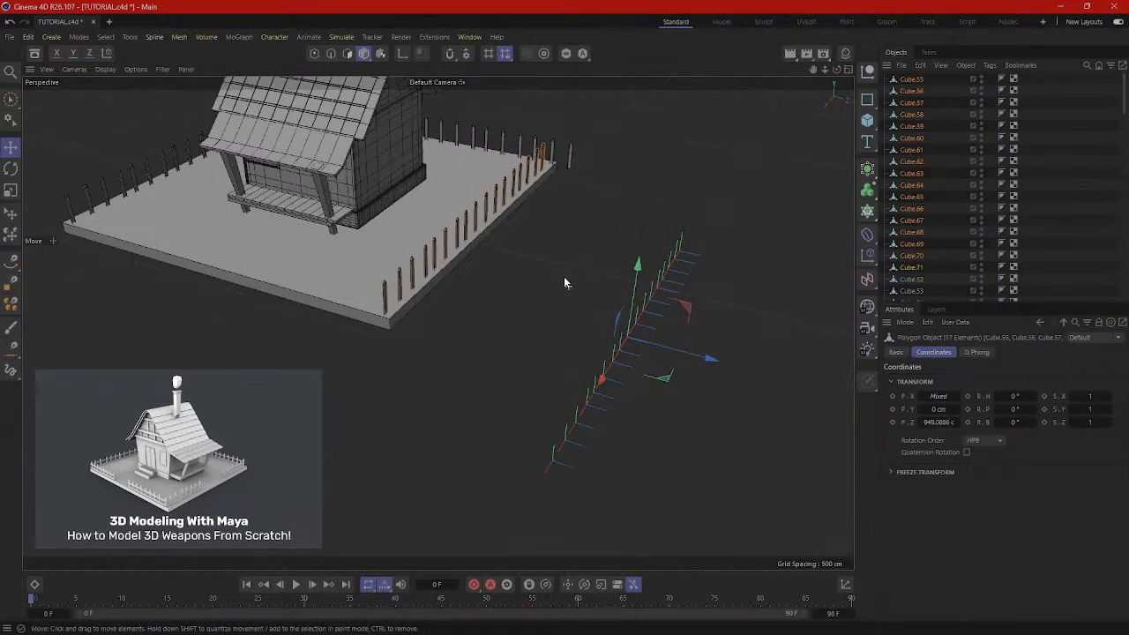
alt+drag(627, 219, 443, 278)
scroll(392, 326, up, 4)
scroll(392, 325, up, 4)
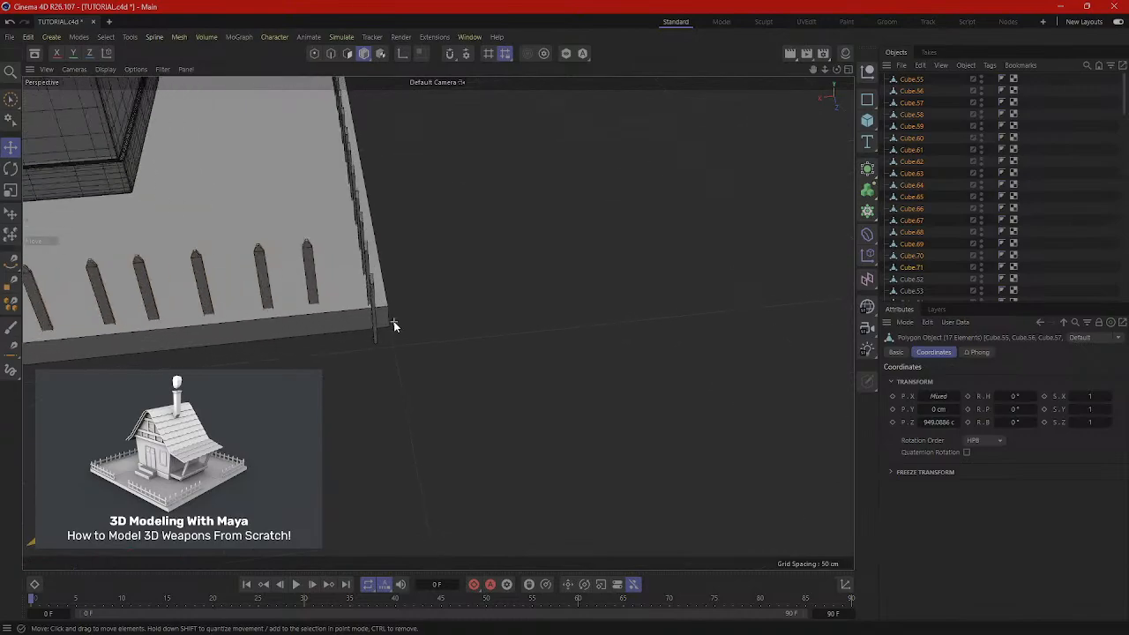
alt+drag(437, 322, 358, 297)
click(360, 299)
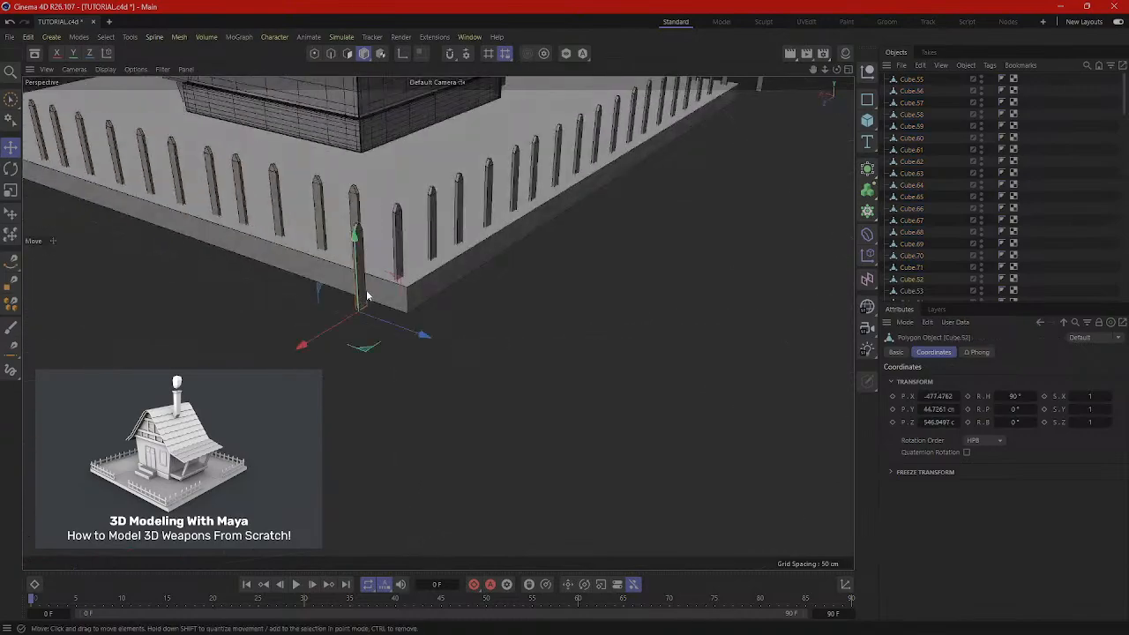
key(Delete)
click(398, 265)
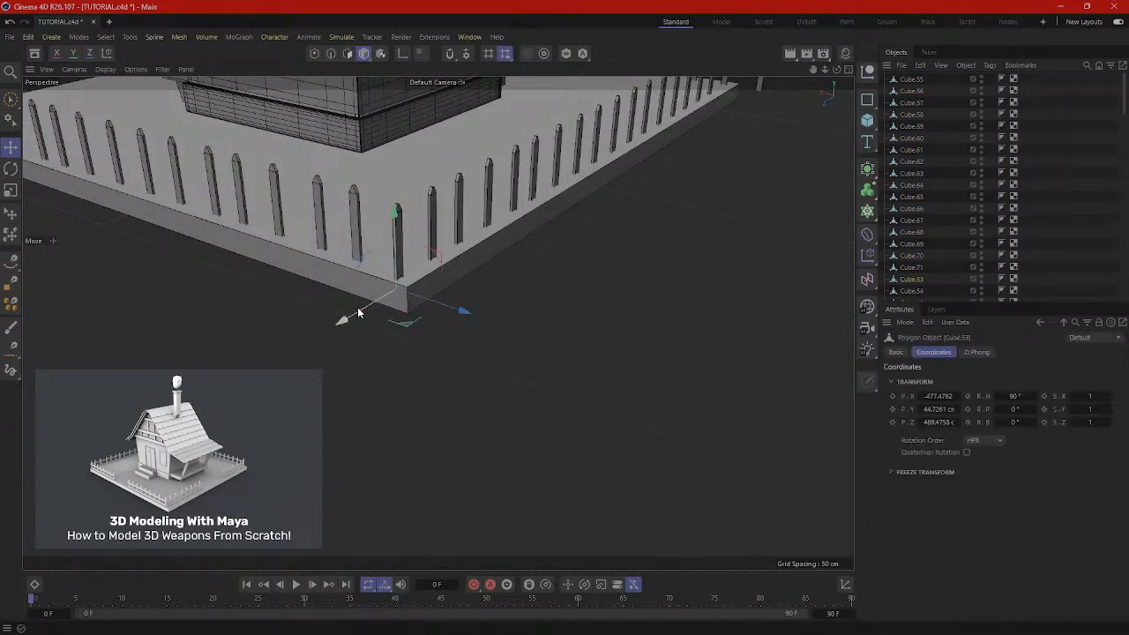
drag(358, 312, 368, 308)
alt+drag(592, 267, 416, 340)
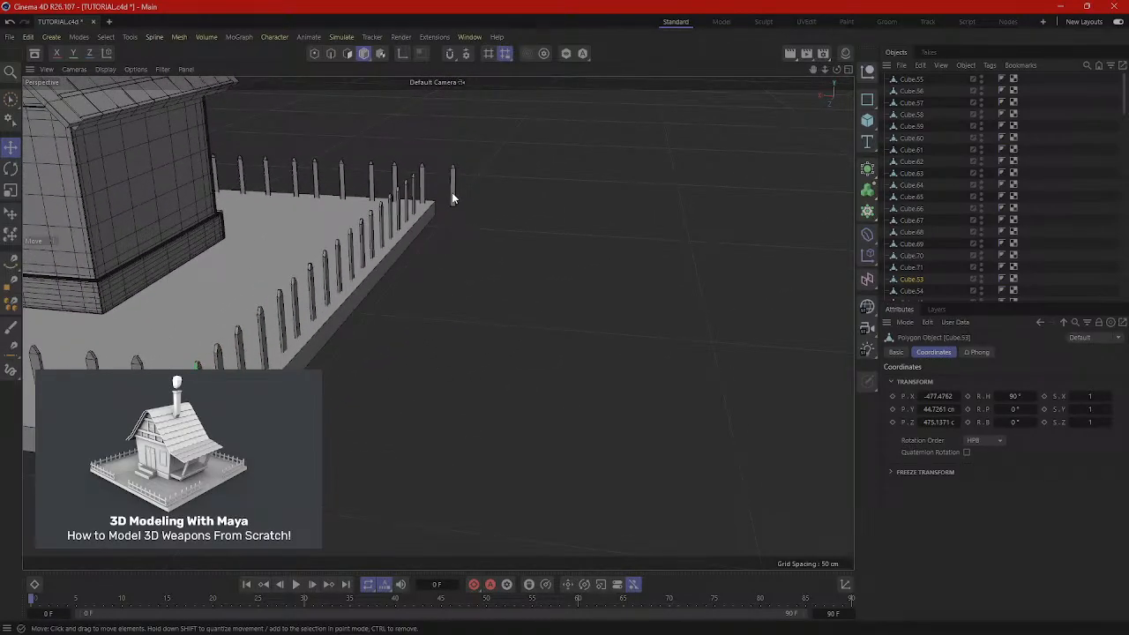
key(Delete)
Select the 16 pickets of the side row opposite the porch and duplicate them across the base toward the porch side.
alt+drag(470, 211, 423, 208)
alt+middle_drag(440, 207, 576, 231)
alt+drag(507, 303, 425, 333)
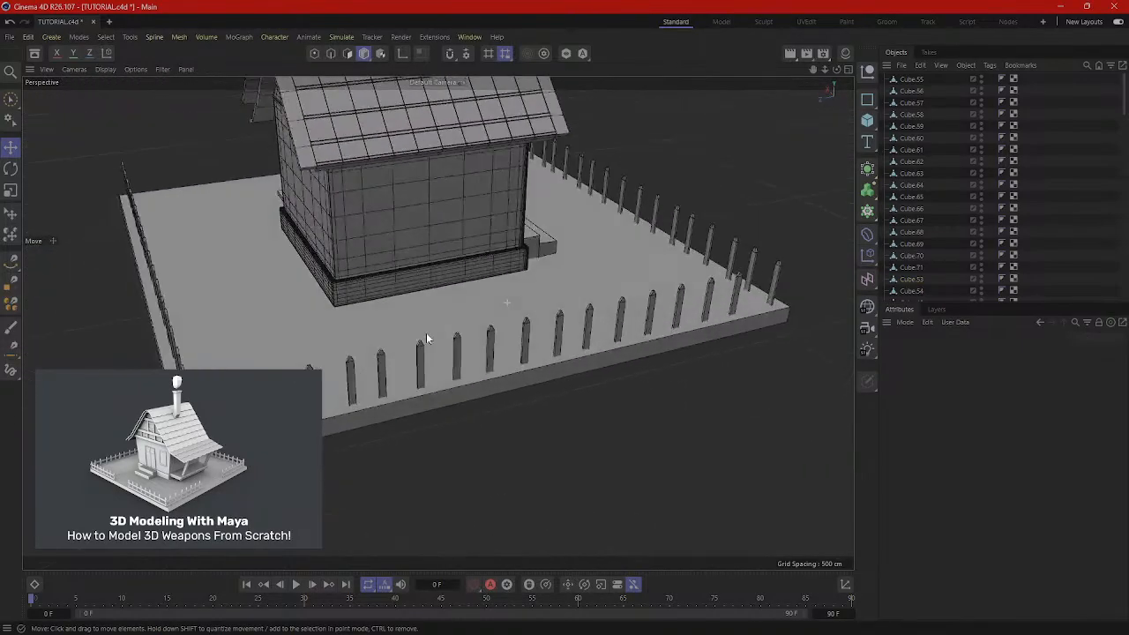
click(256, 404)
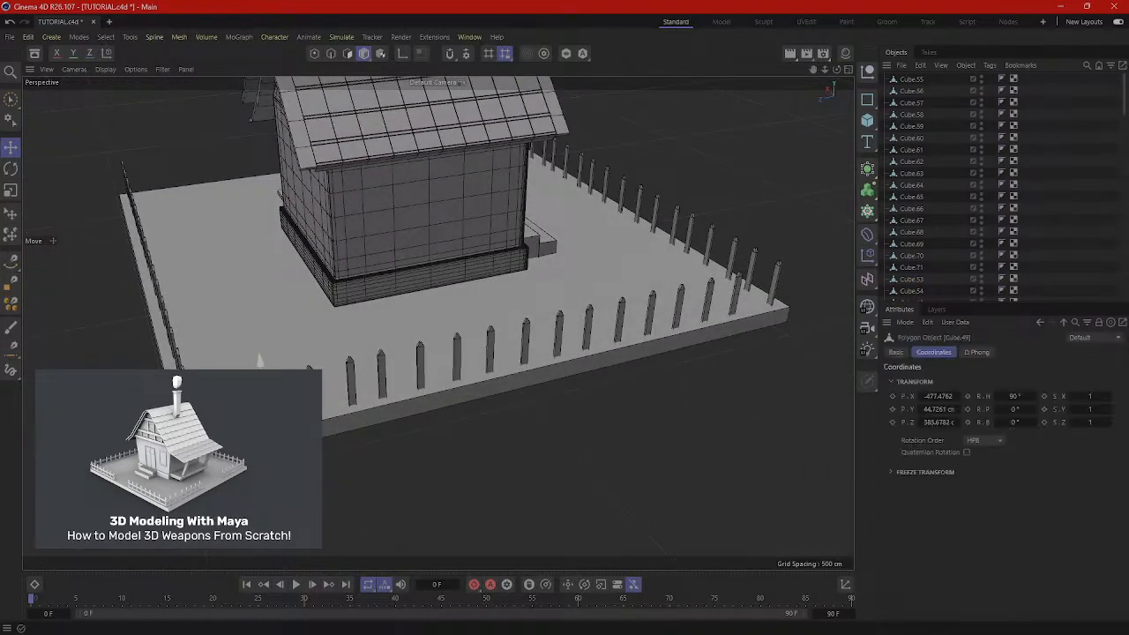
shift+click(271, 398)
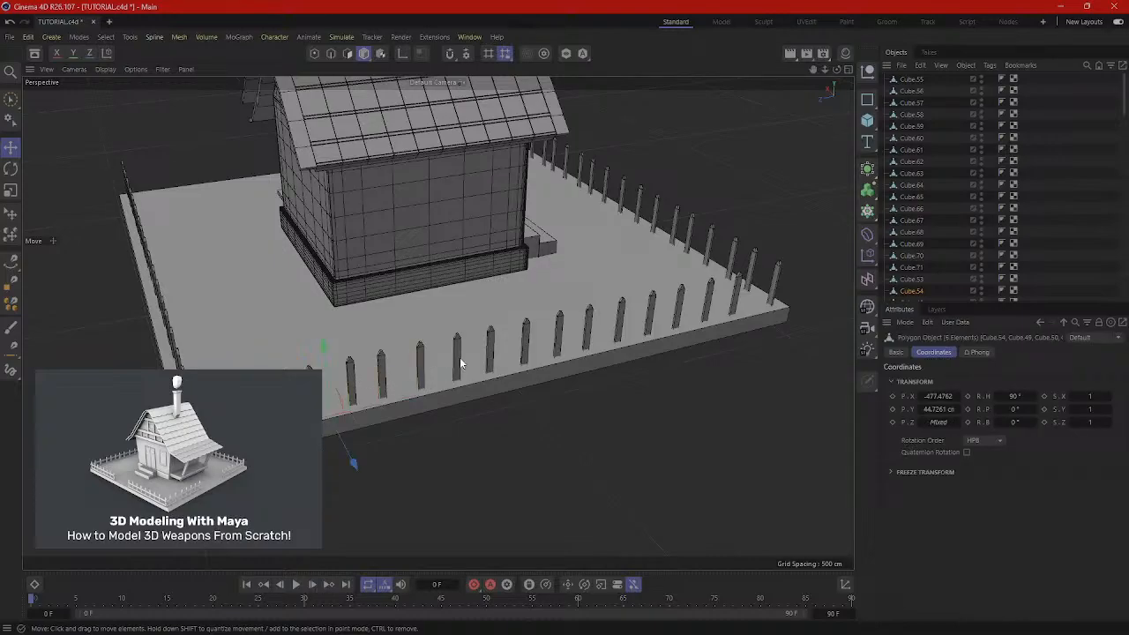
shift+click(492, 360)
shift+click(526, 349)
shift+click(559, 341)
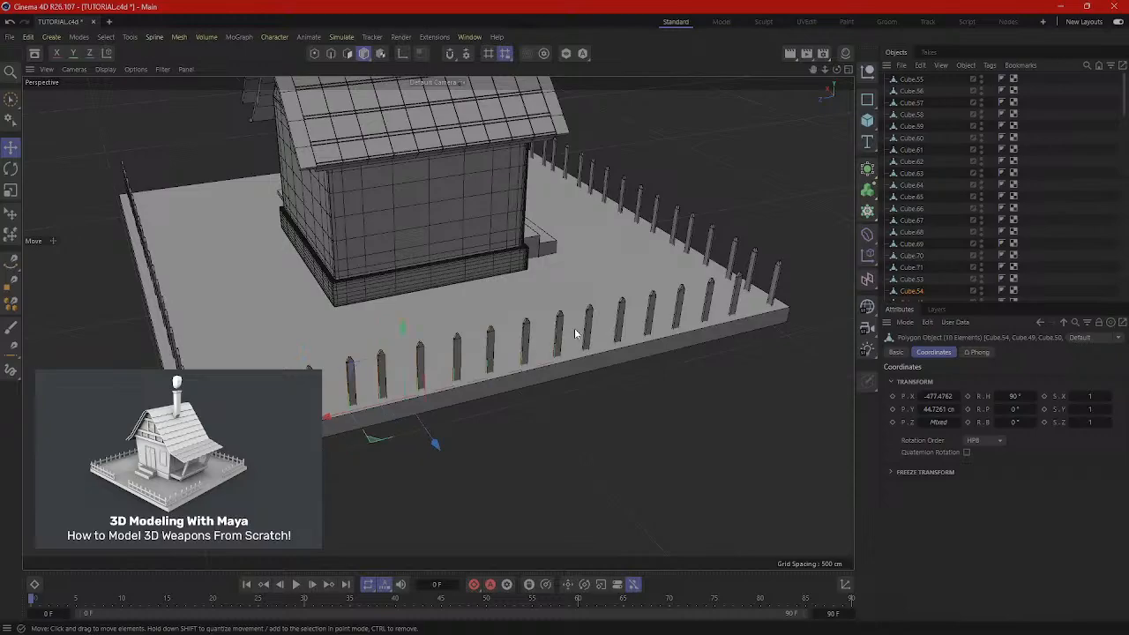
shift+click(590, 325)
shift+click(622, 320)
shift+click(652, 310)
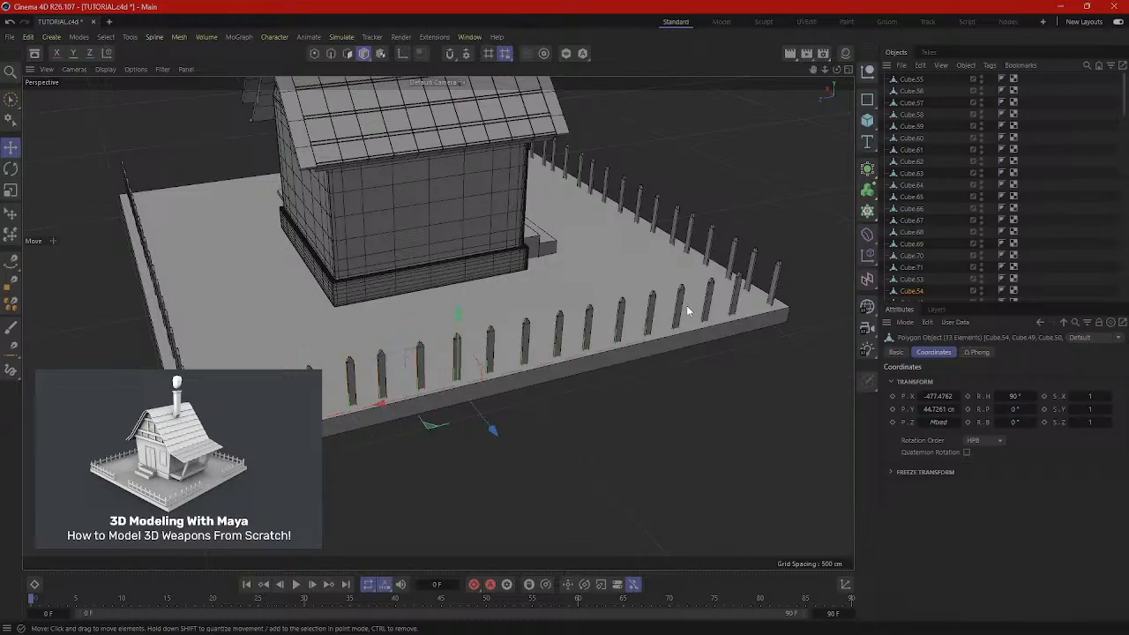
shift+click(712, 298)
shift+click(707, 311)
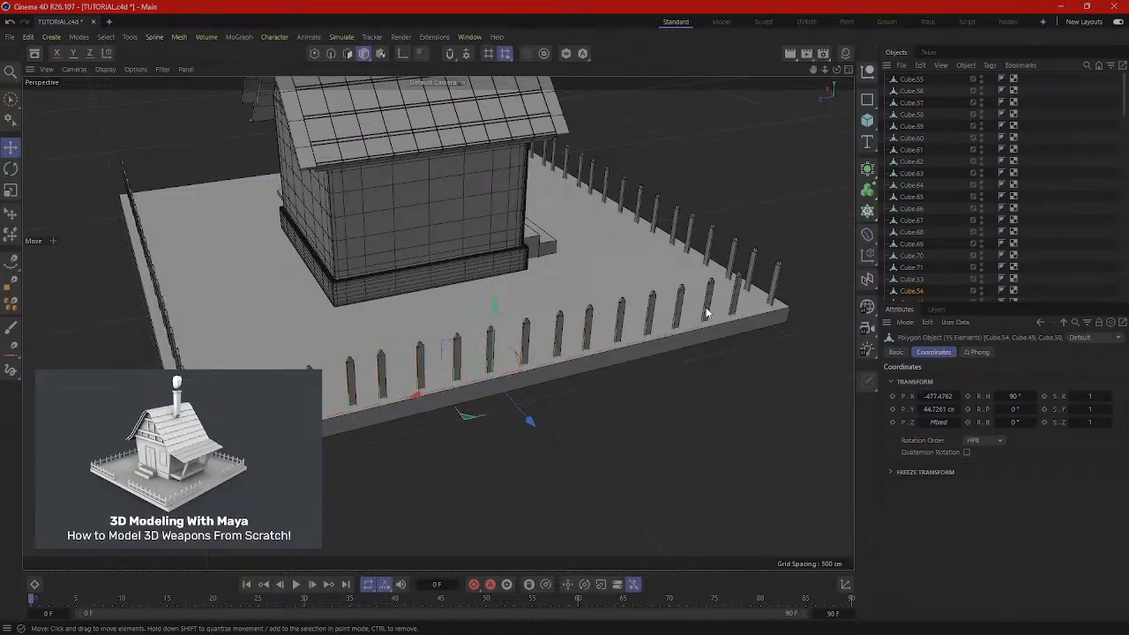
shift+click(743, 311)
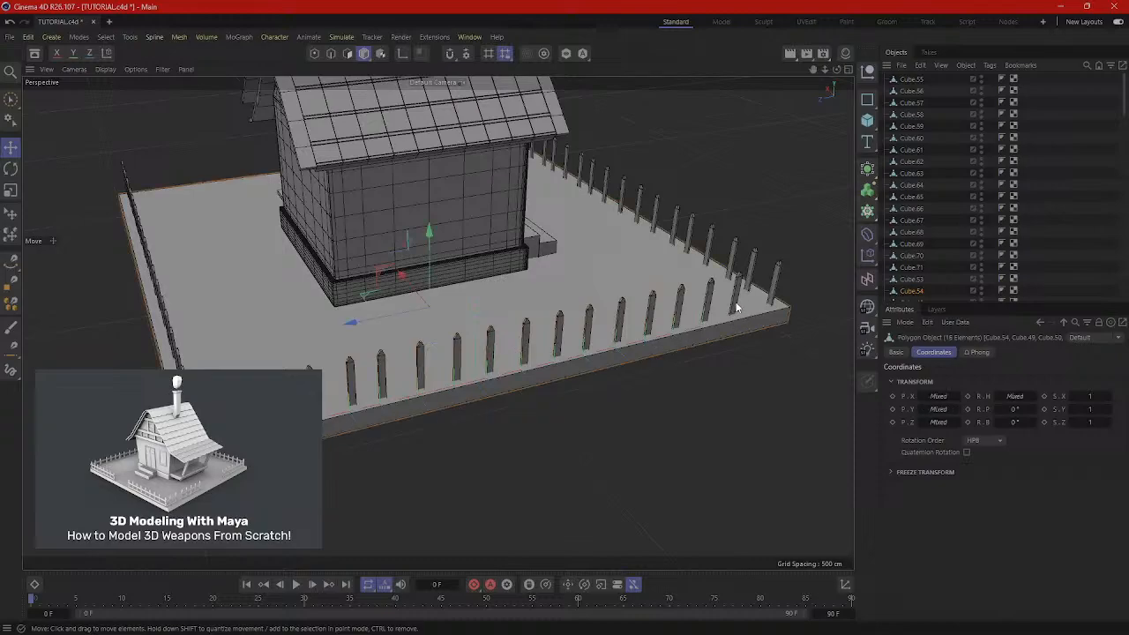
ctrl+click(742, 309)
shift+click(737, 298)
alt+drag(762, 330, 575, 340)
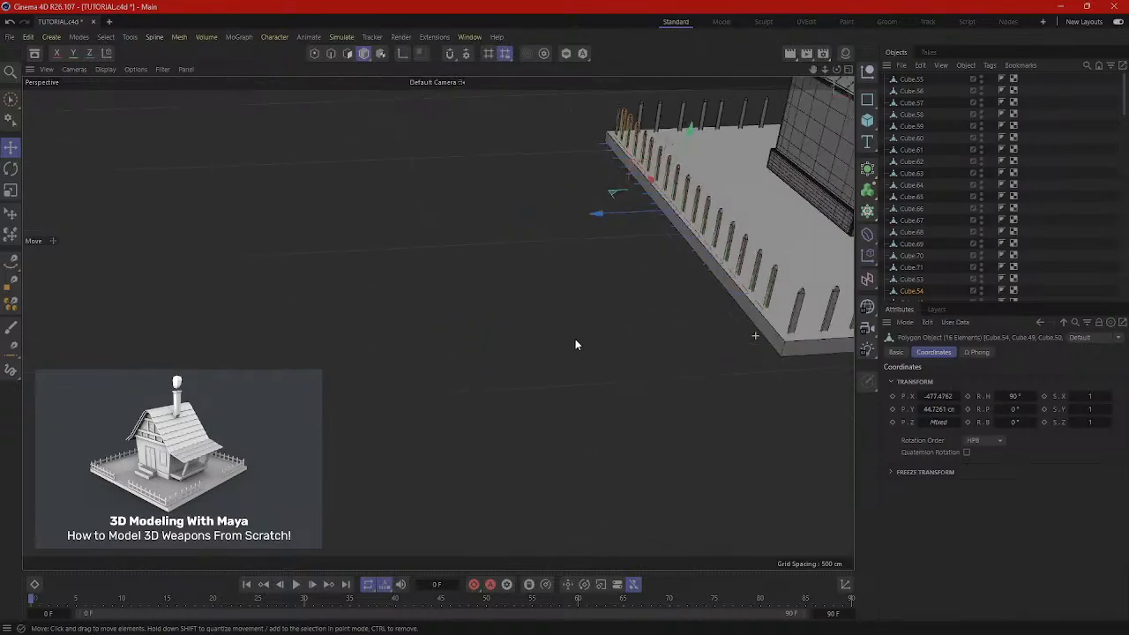
alt+middle_drag(776, 247, 517, 435)
ctrl+drag(394, 365, 683, 365)
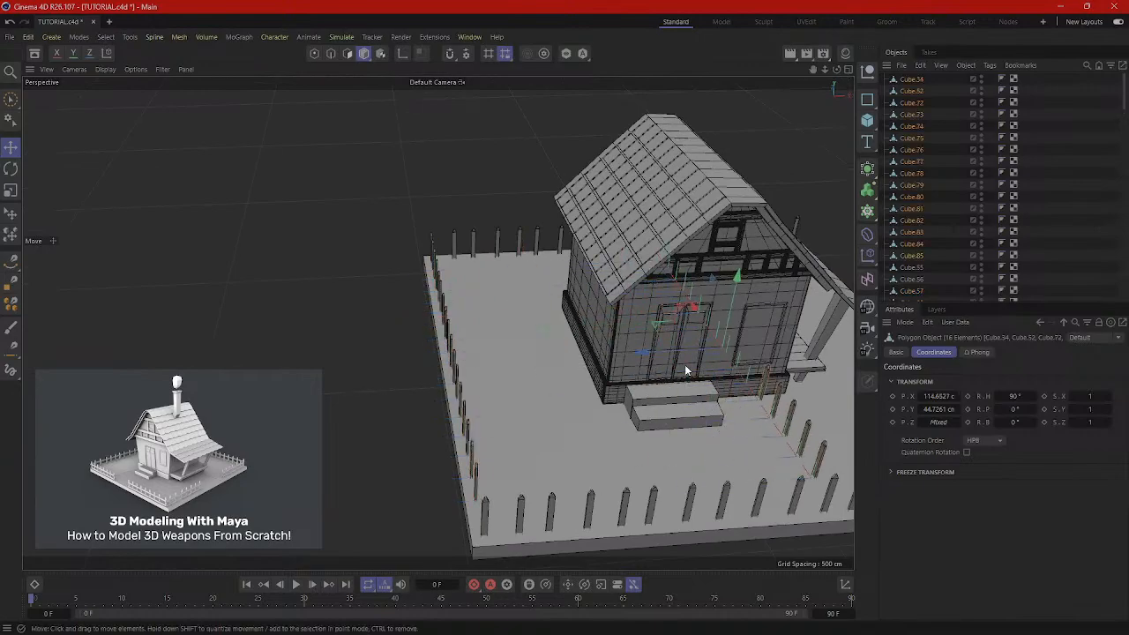
Position the copied row along the porch-side edge at X about 471 cm and shift it slightly along its length.
alt+middle_drag(683, 364, 407, 400)
drag(418, 386, 364, 372)
alt+middle_drag(527, 375, 348, 345)
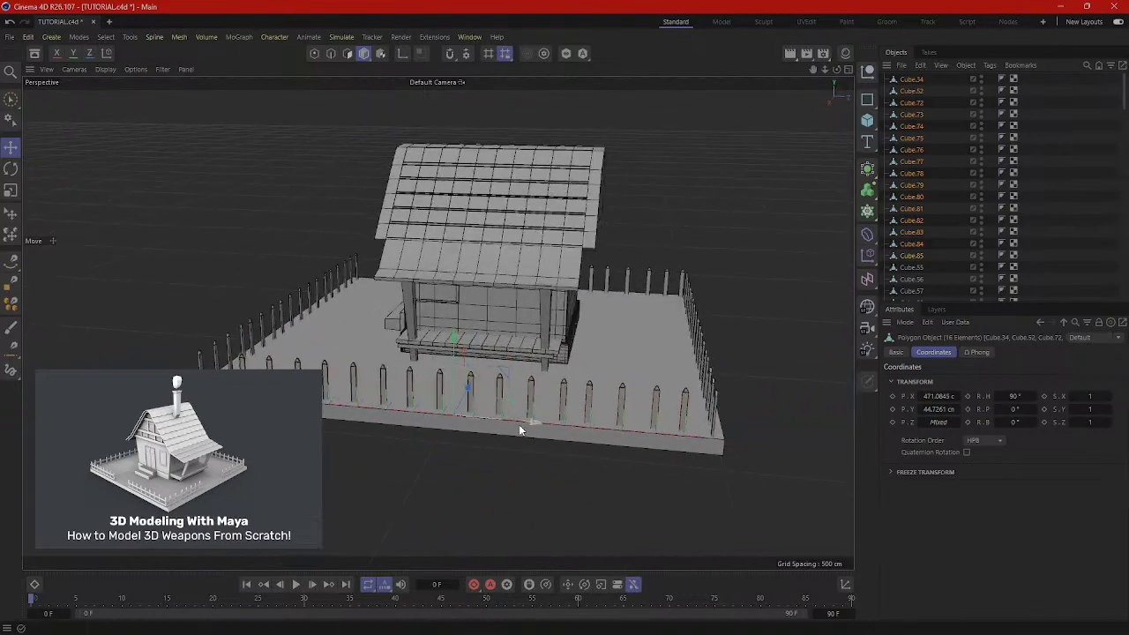
drag(536, 421, 530, 424)
alt+drag(373, 417, 421, 413)
click(336, 469)
Extend the side row opposite the porch with a copy of its end picket at Z about -426 cm.
scroll(337, 475, up, 3)
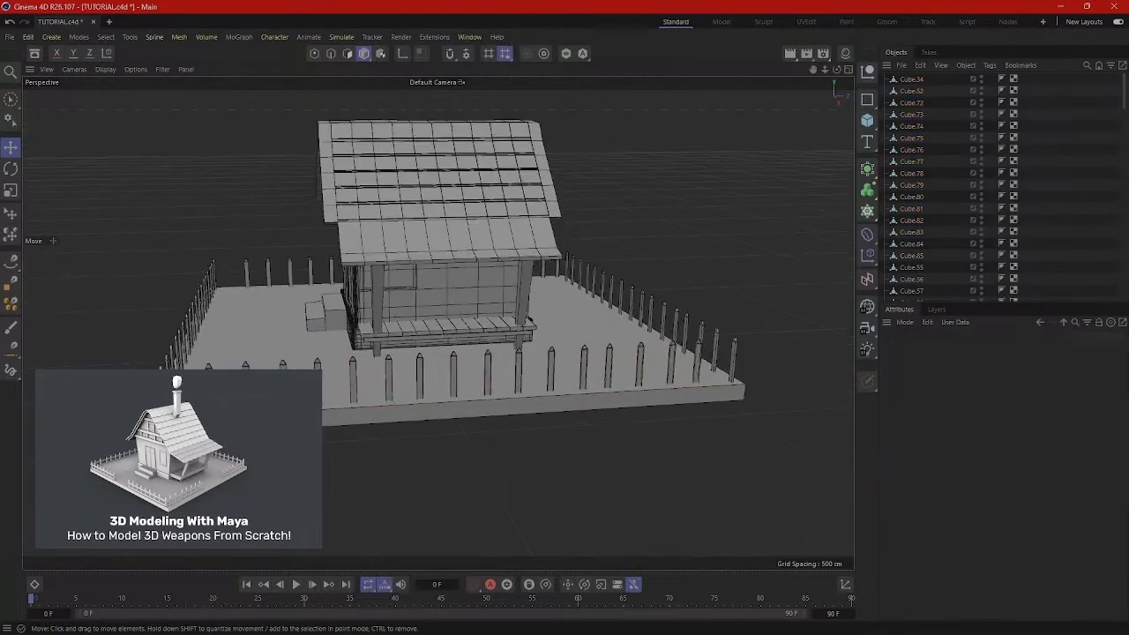
click(243, 269)
ctrl+drag(323, 284, 305, 285)
alt+middle_drag(530, 301, 420, 352)
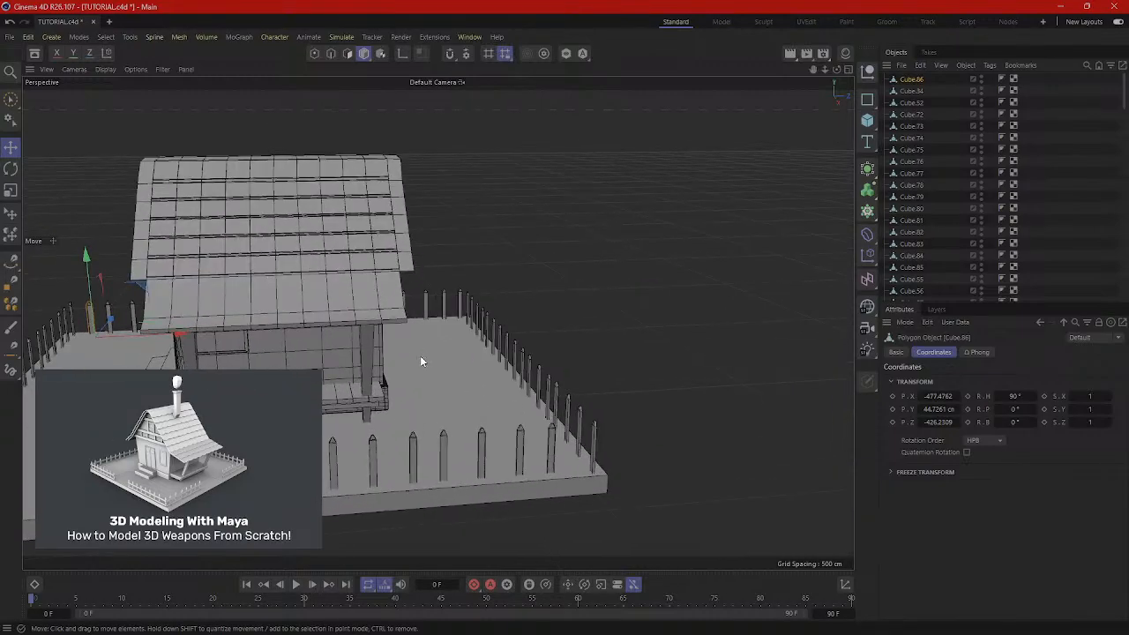
alt+drag(420, 356, 189, 351)
click(142, 332)
Copy the end picket of the porch-side row outward toward the base's corner, to Z about 455 cm.
alt+middle_drag(545, 362, 297, 385)
click(468, 326)
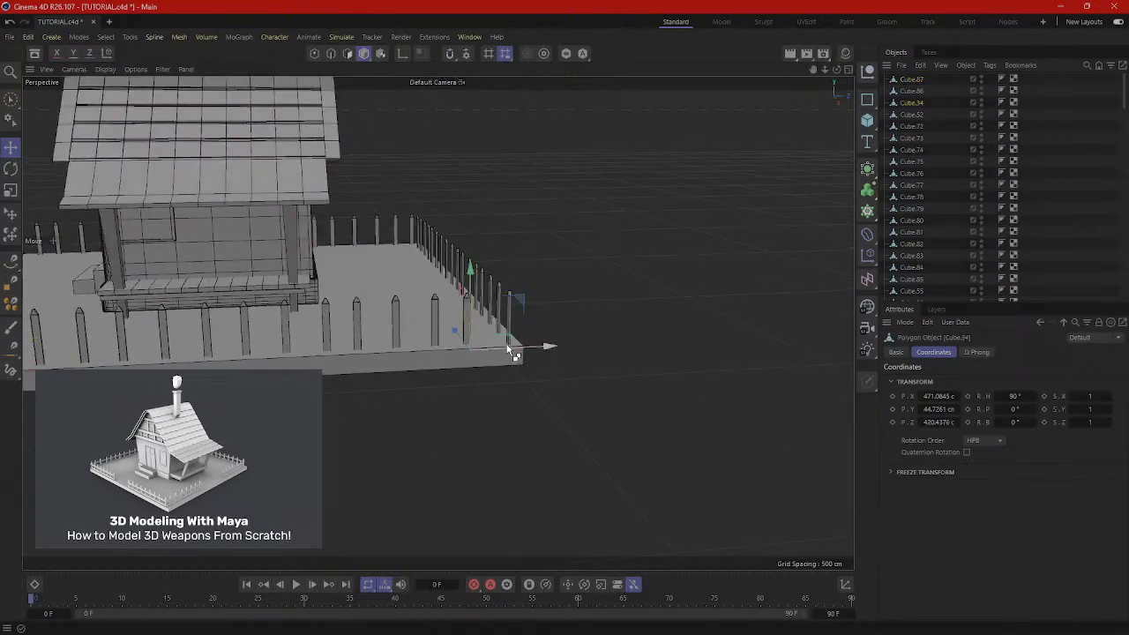
ctrl+drag(508, 346, 530, 346)
scroll(415, 385, down, 2)
scroll(416, 385, down, 2)
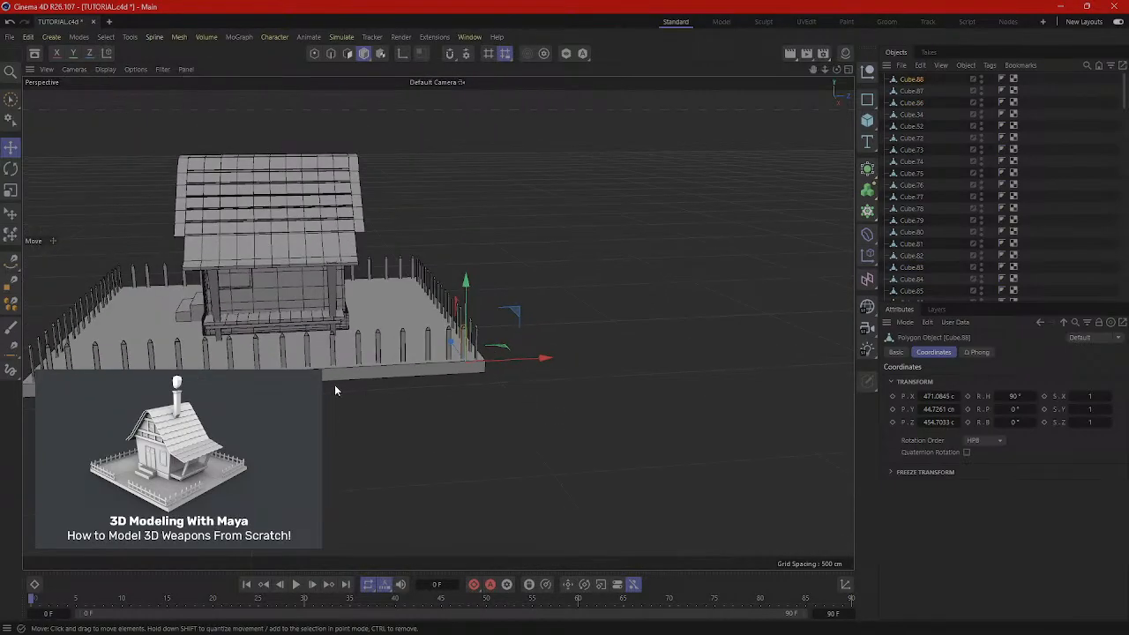
Delete the front-row pickets facing the door steps to open an entrance gap in the fence.
alt+drag(167, 387, 615, 350)
alt+drag(456, 435, 472, 466)
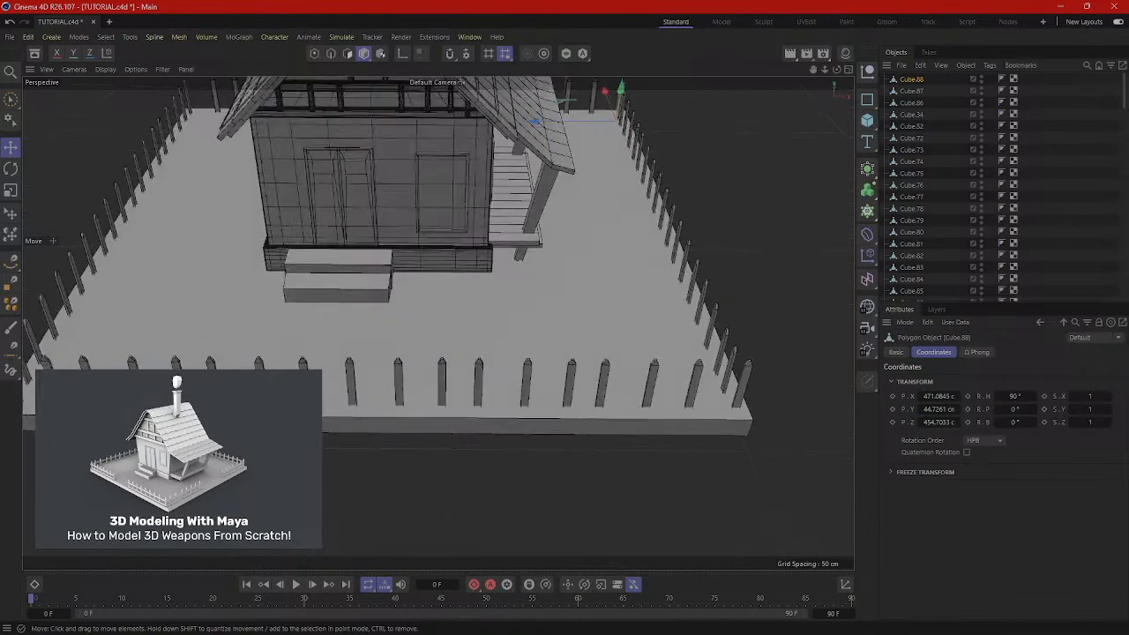
click(476, 335)
key(Delete)
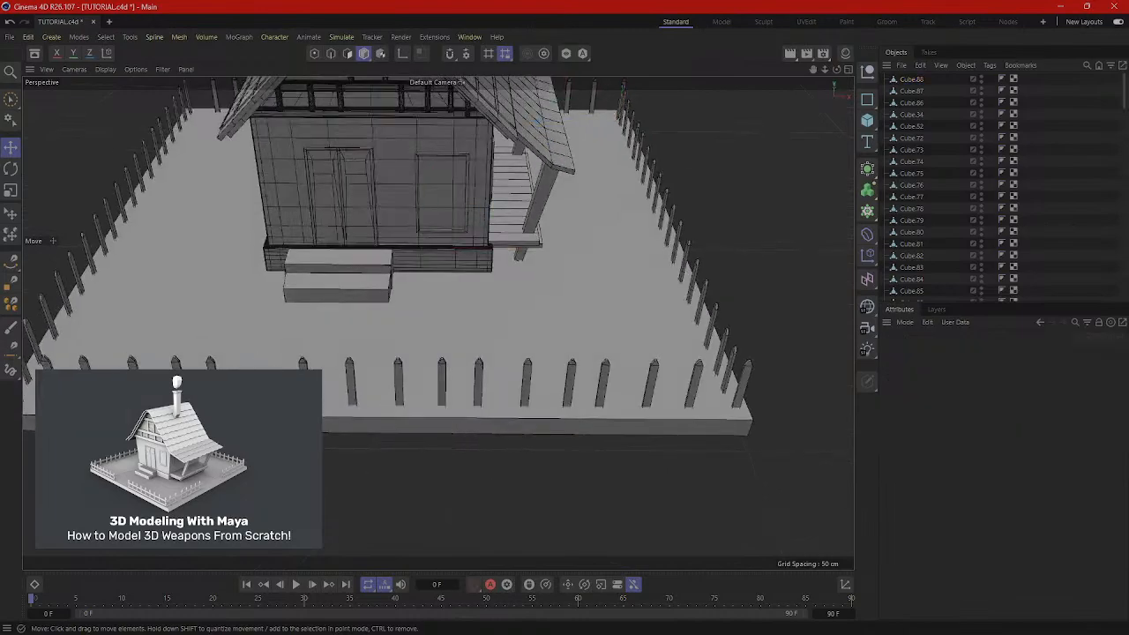
click(346, 400)
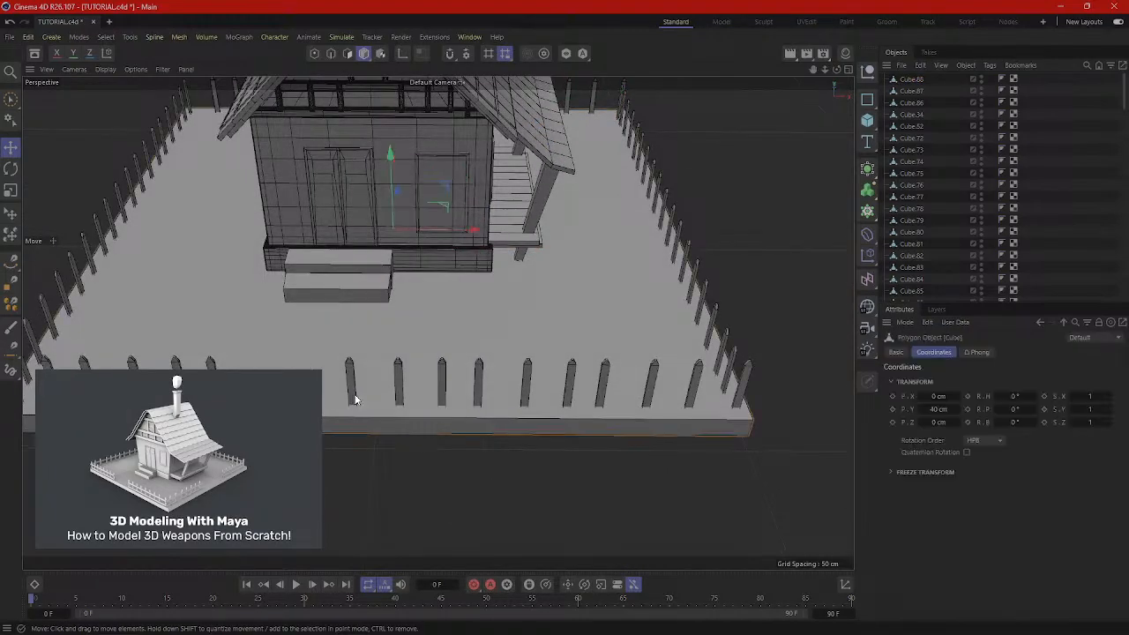
key(Delete)
scroll(357, 389, down, 2)
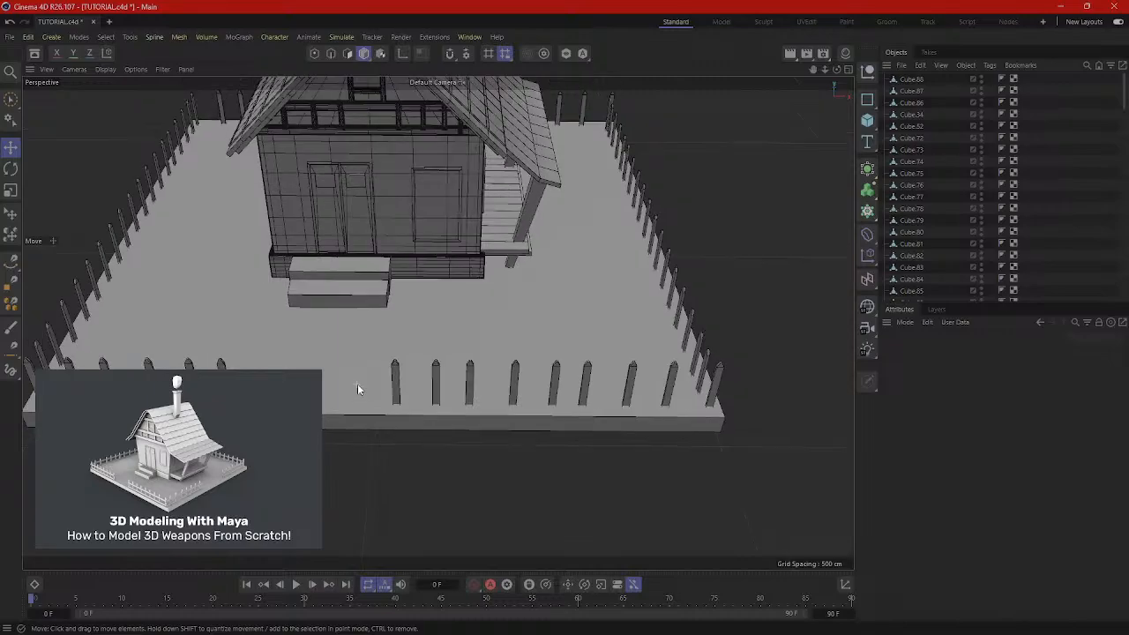
Delete two neighbouring pickets from the middle of the porch-side row to open a gap facing the porch.
alt+drag(357, 389, 643, 424)
click(623, 380)
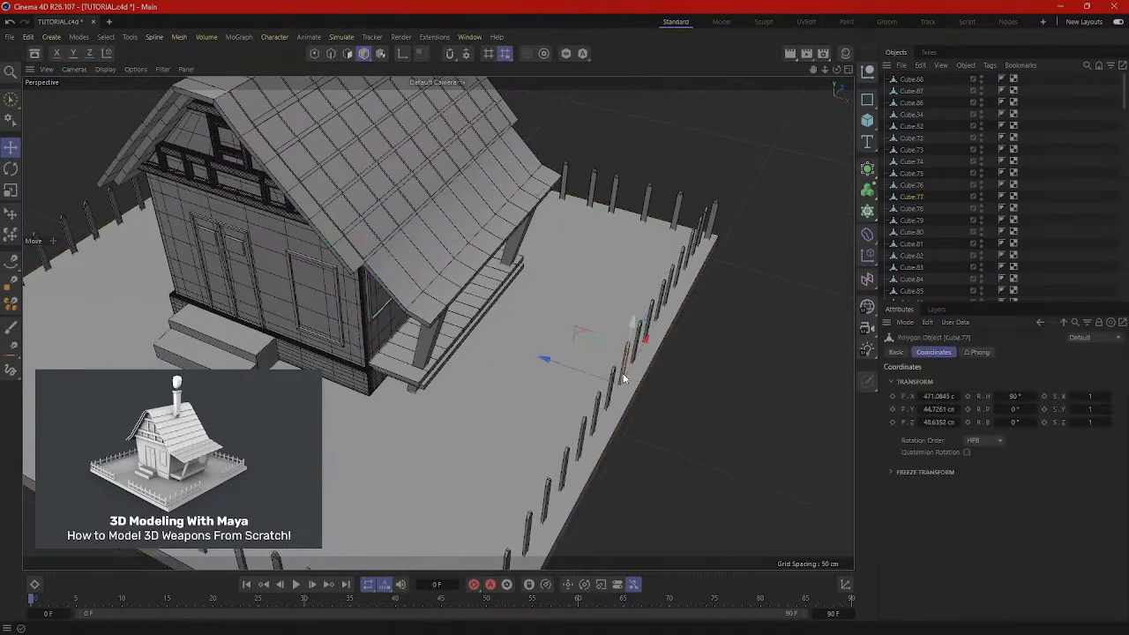
key(Delete)
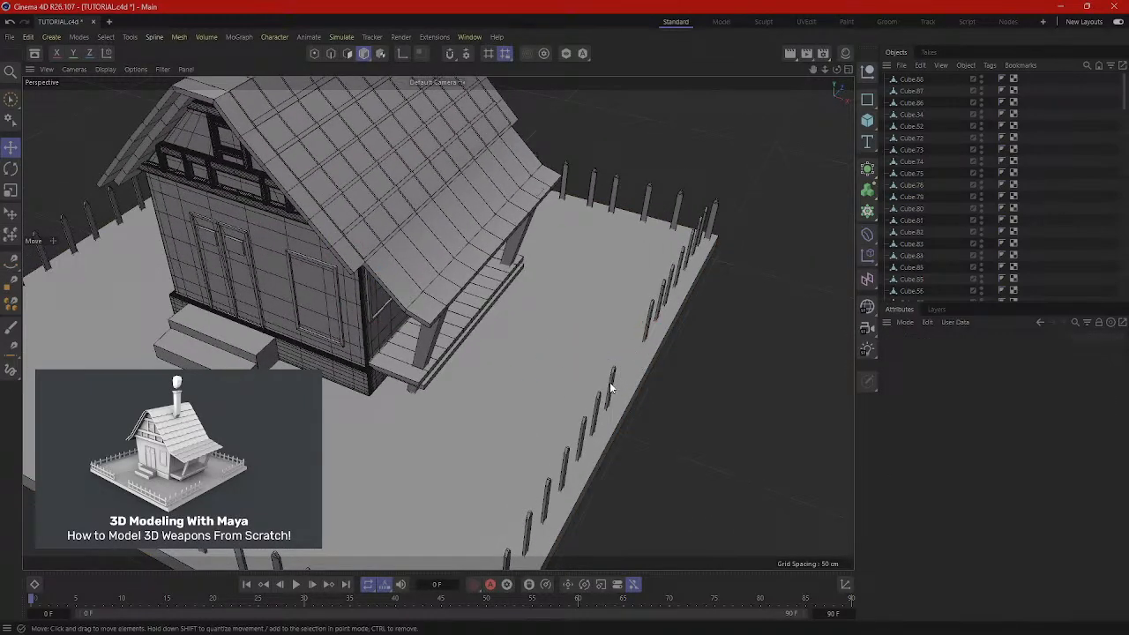
Add a Polygon primitive to the scene and raise it to the roof ridge, at Y about 511 cm.
alt+drag(658, 433, 380, 482)
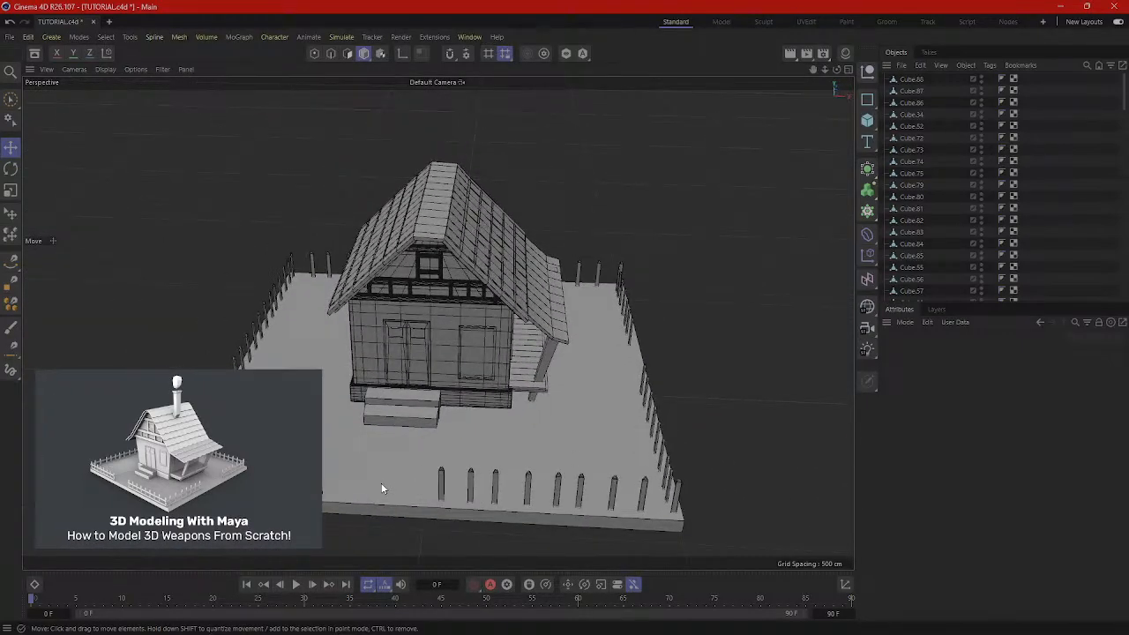
alt+drag(616, 465, 596, 435)
right_click(769, 363)
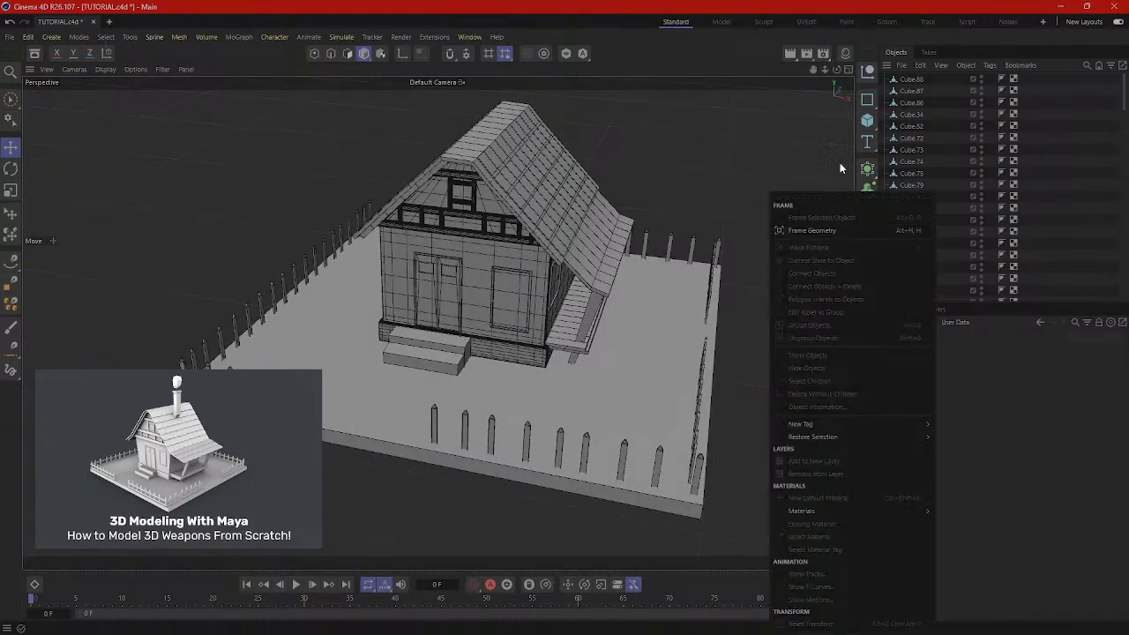
click(871, 122)
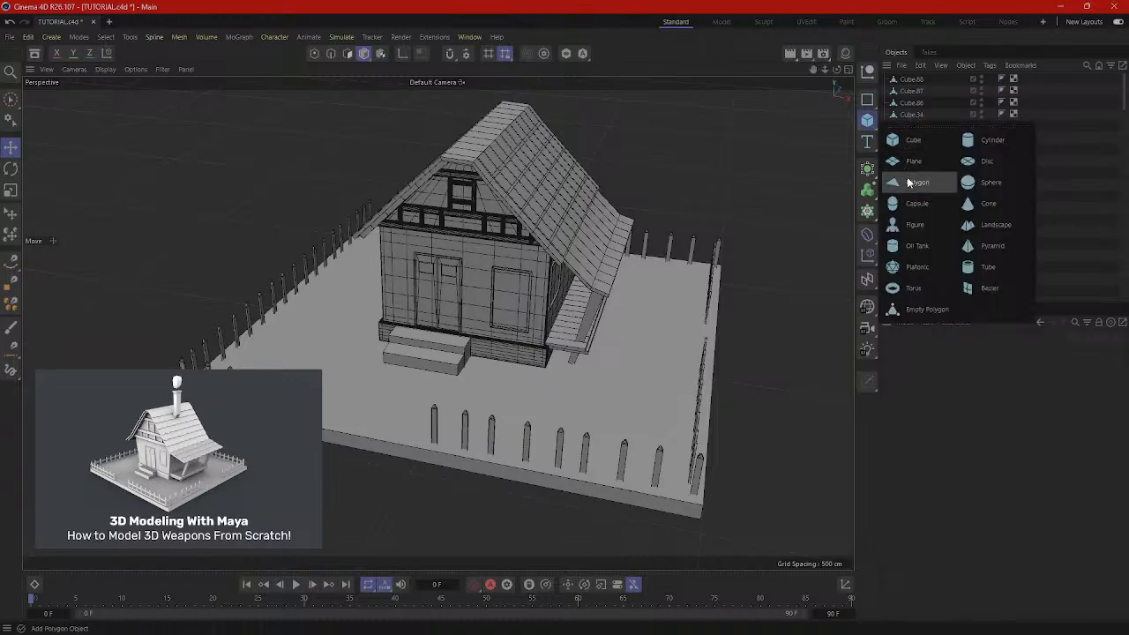
click(916, 180)
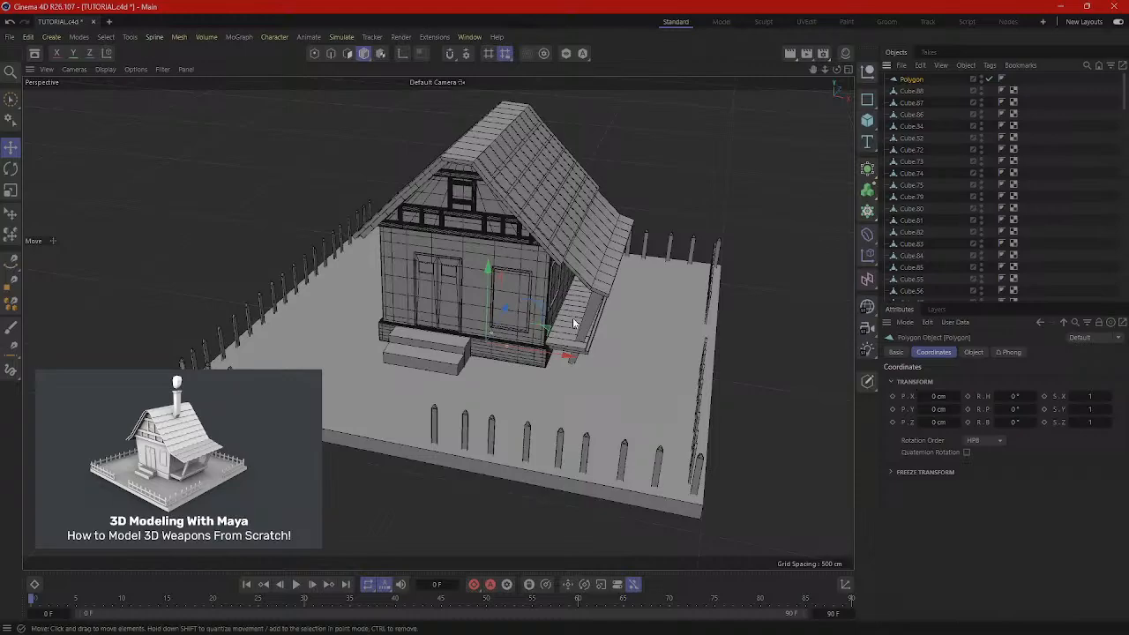
drag(486, 275, 494, 251)
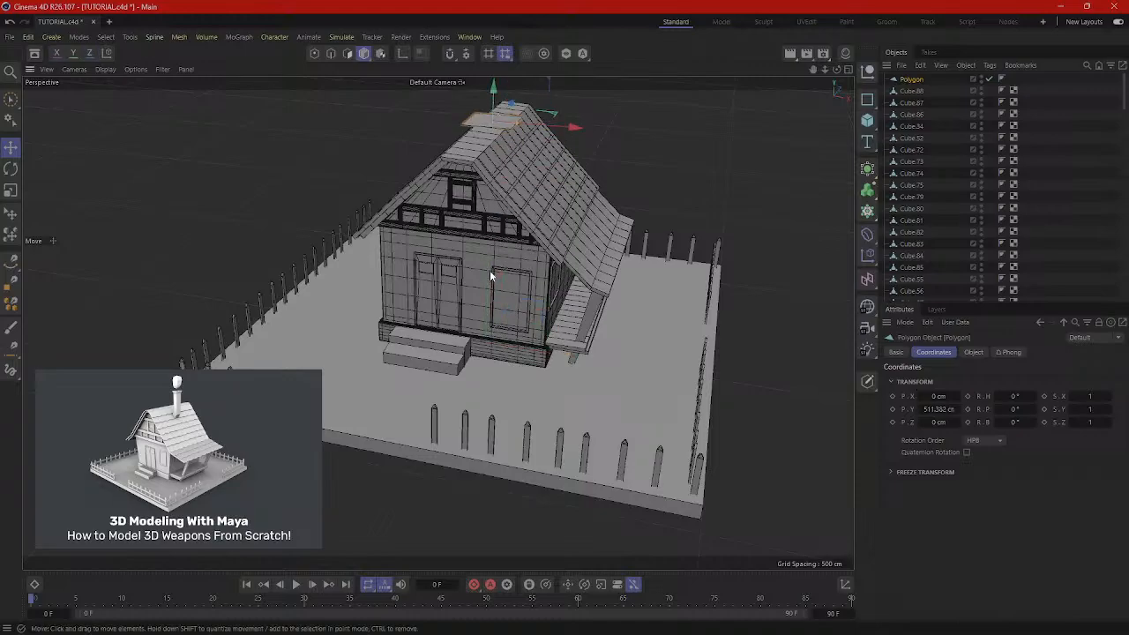
Scale the new polygon up uniformly in the top view until its edges line up with the fence around the base.
key(r)
middle_click(443, 507)
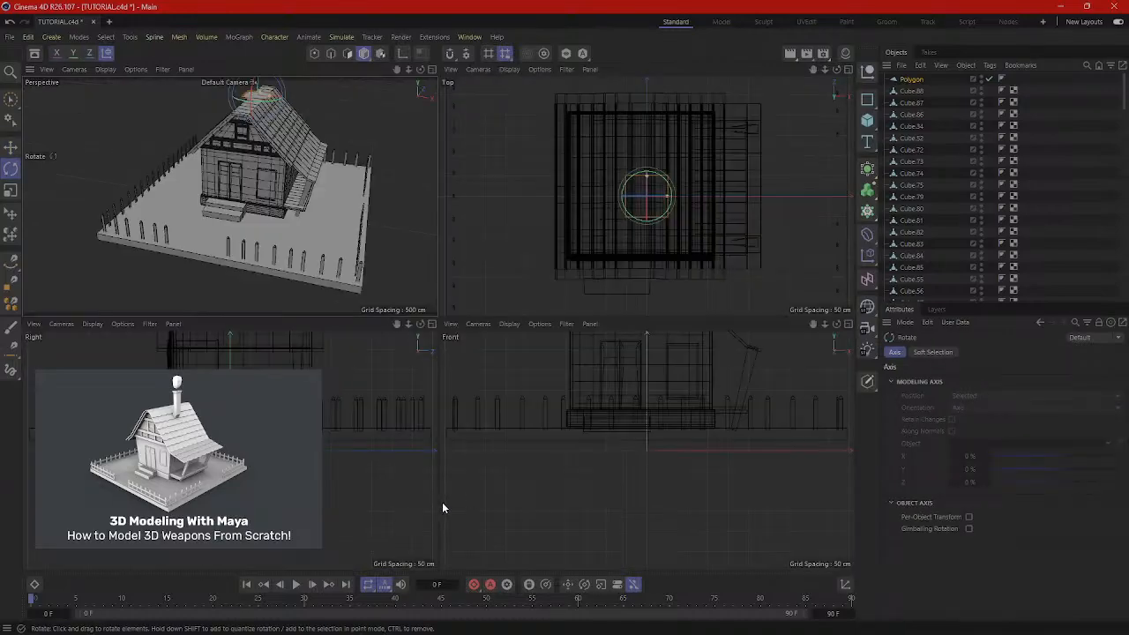
middle_click(727, 211)
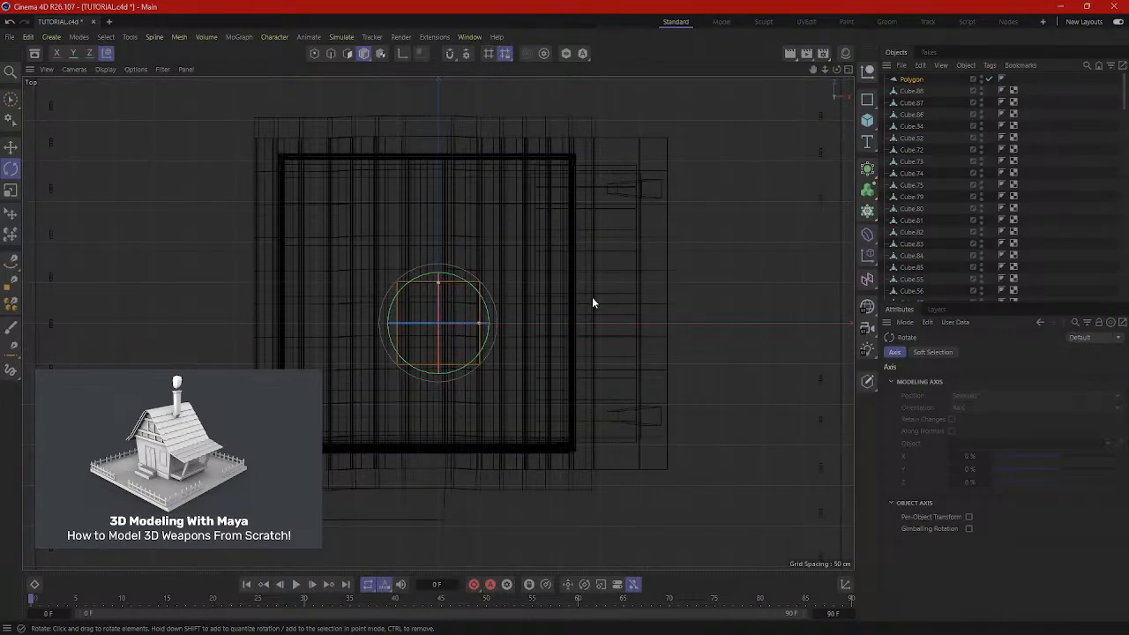
key(t)
drag(653, 265, 847, 264)
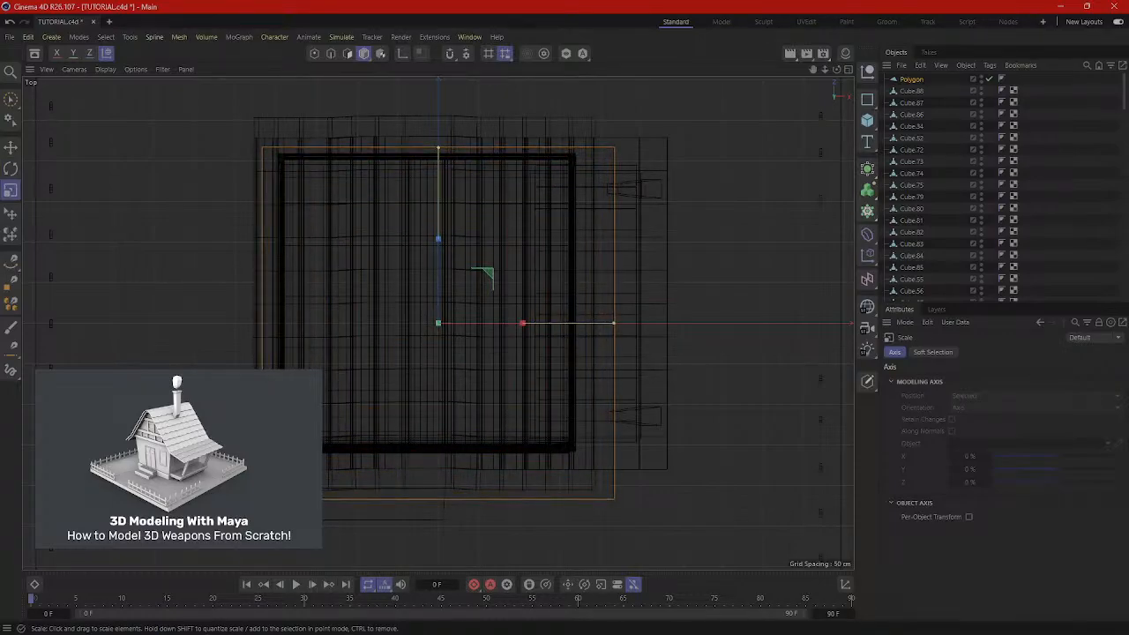
scroll(463, 372, down, 5)
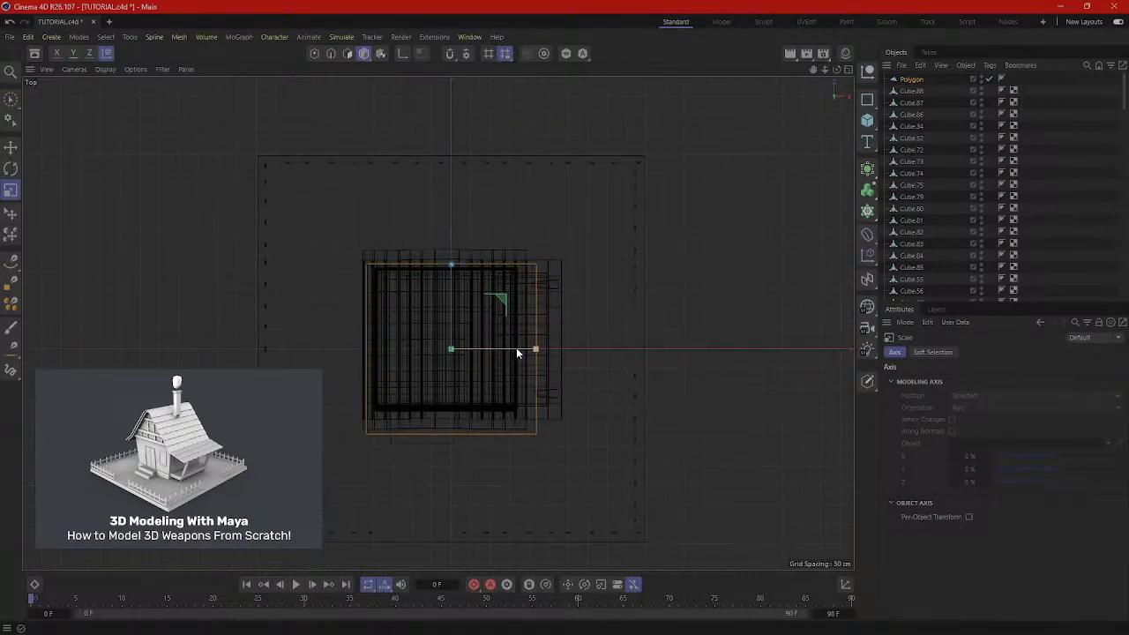
drag(673, 313, 796, 315)
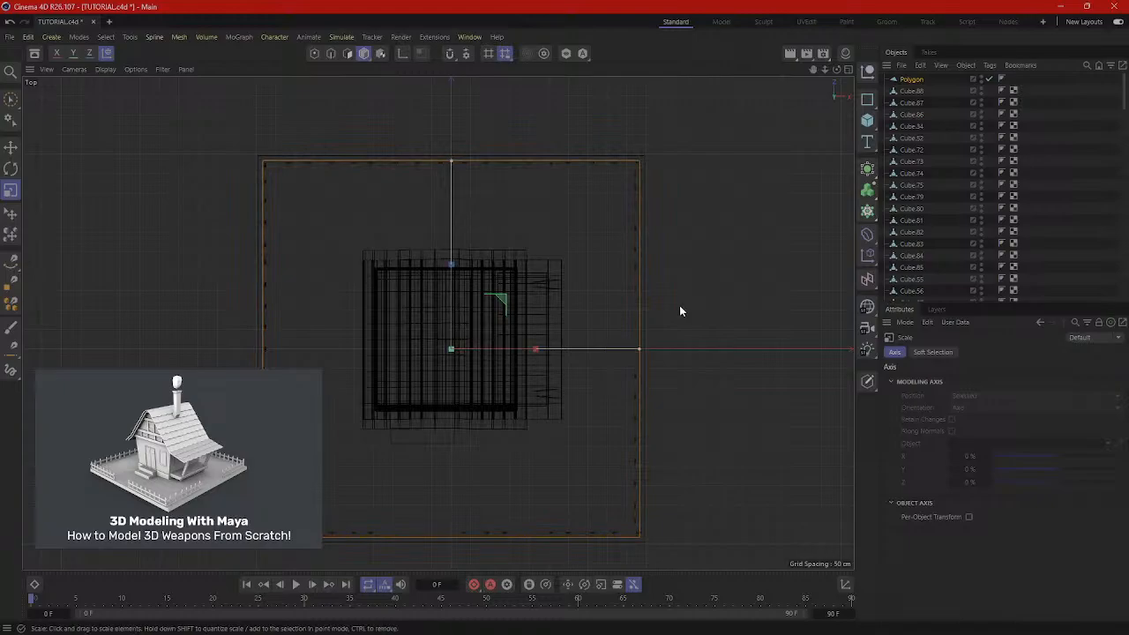
Lower the enlarged polygon onto the top surface of the base, to Y about 52.8 cm, and check how it sits.
middle_click(702, 355)
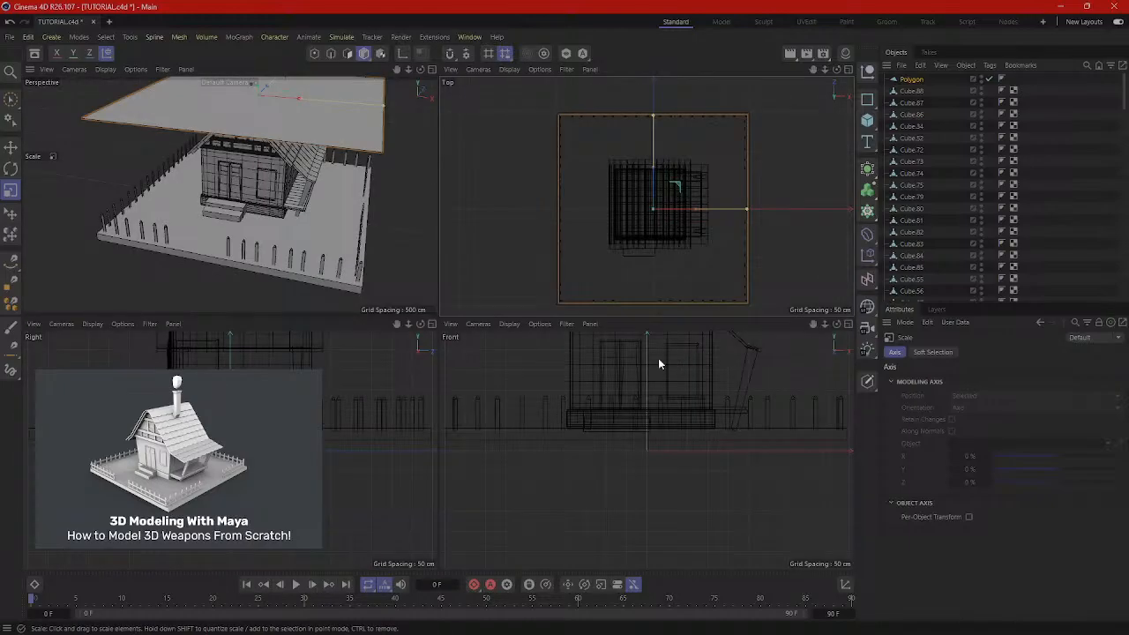
middle_click(342, 384)
alt+middle_drag(652, 181, 626, 380)
key(e)
drag(477, 120, 492, 374)
middle_click(373, 215)
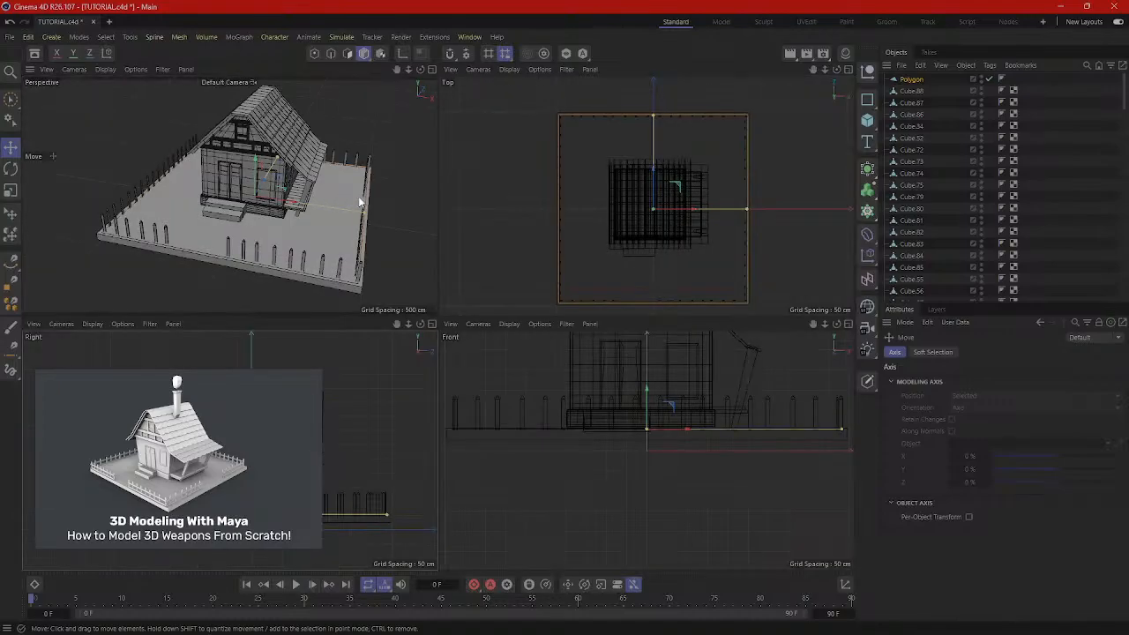
scroll(358, 202, up, 10)
alt+drag(357, 222, 350, 184)
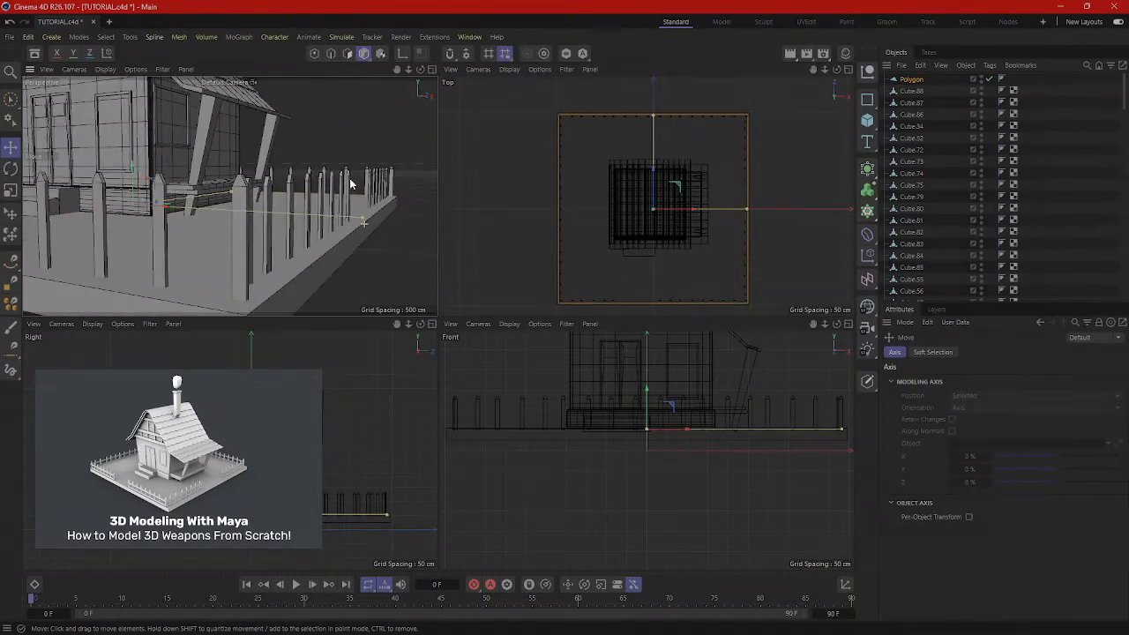
alt+drag(142, 181, 172, 220)
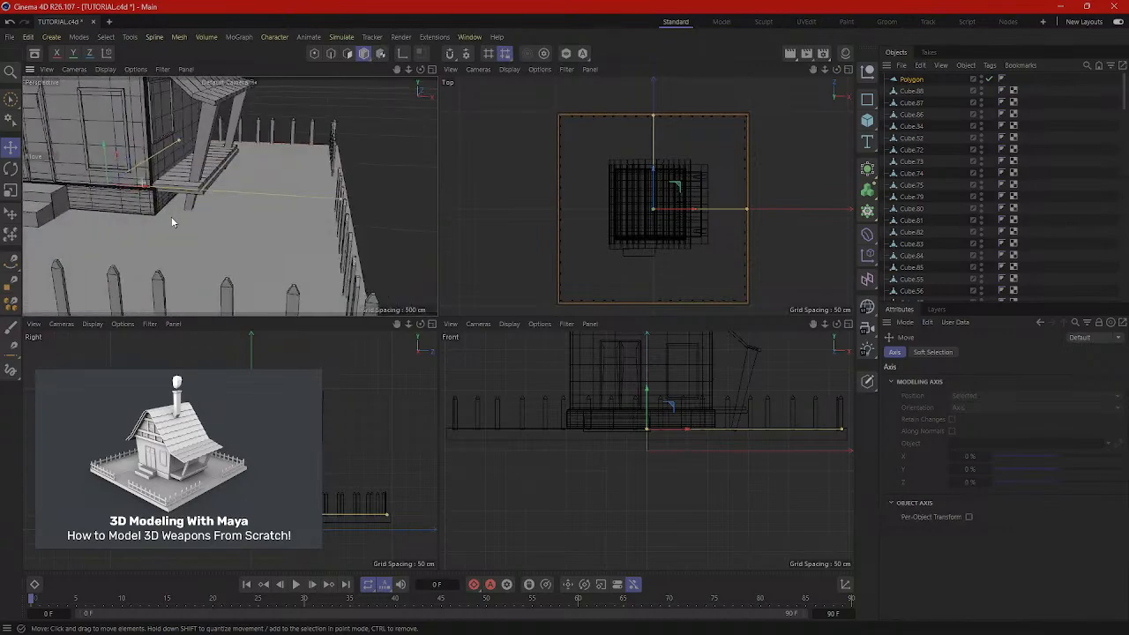
scroll(213, 207, down, 5)
alt+drag(261, 202, 256, 249)
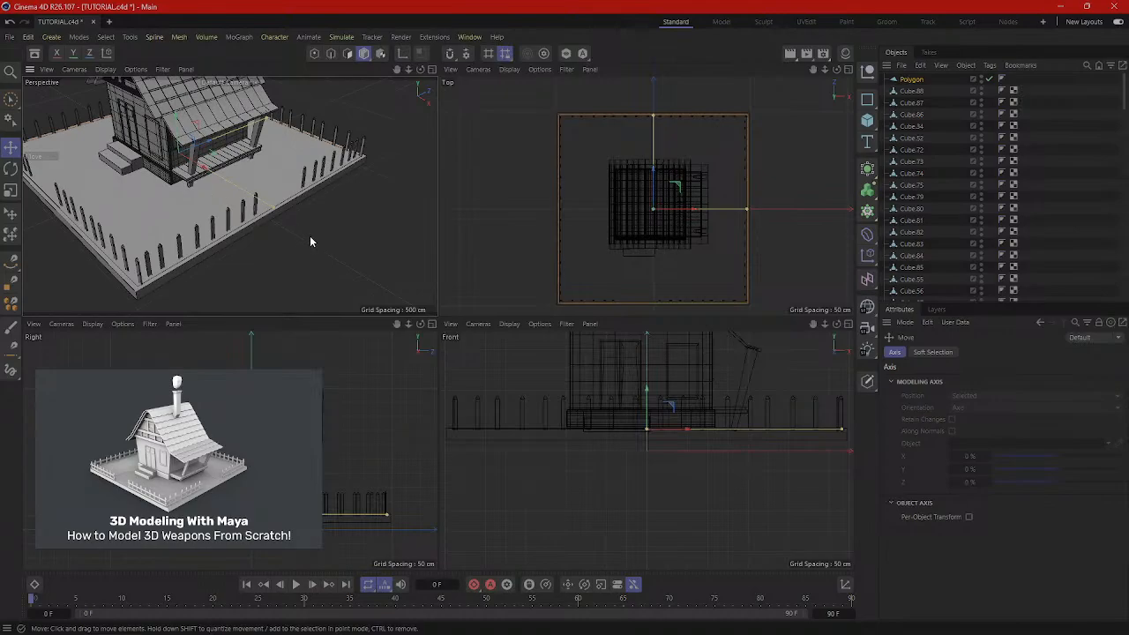
middle_click(270, 215)
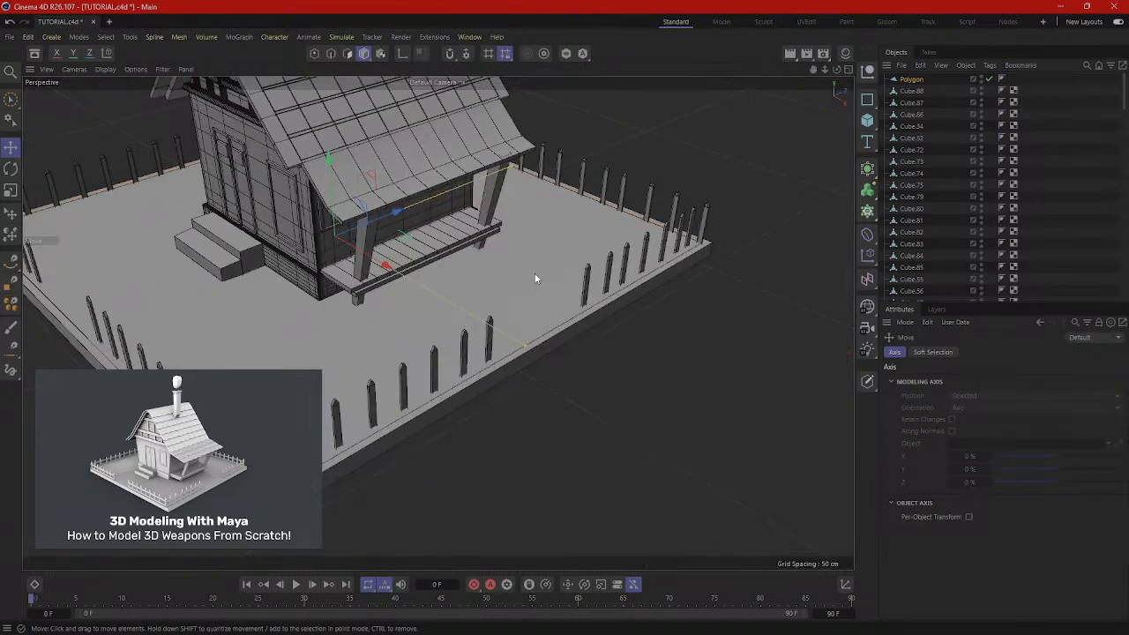
Make the ground polygon editable and keep it as the selected object.
key(c)
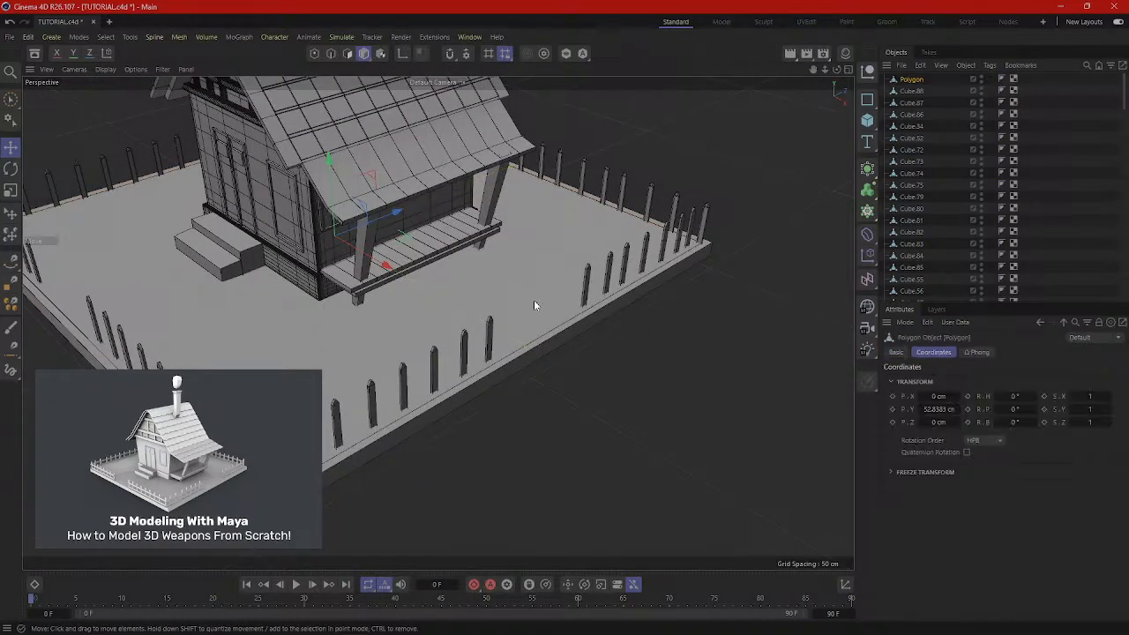
alt+middle_drag(592, 313, 685, 327)
click(506, 341)
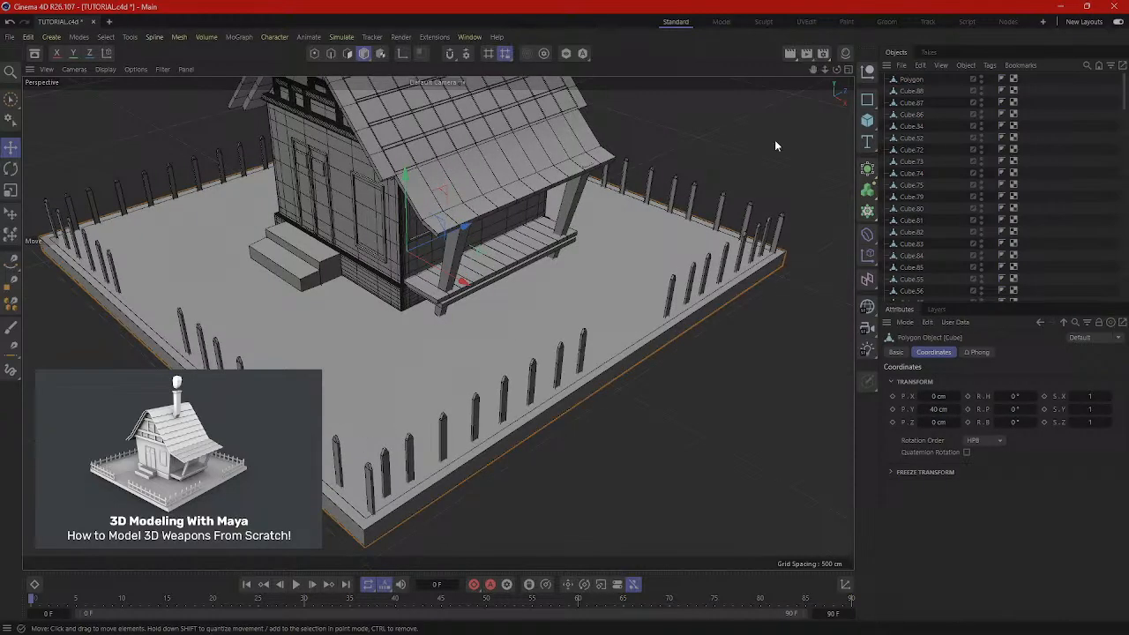
click(911, 81)
alt+drag(760, 357, 839, 355)
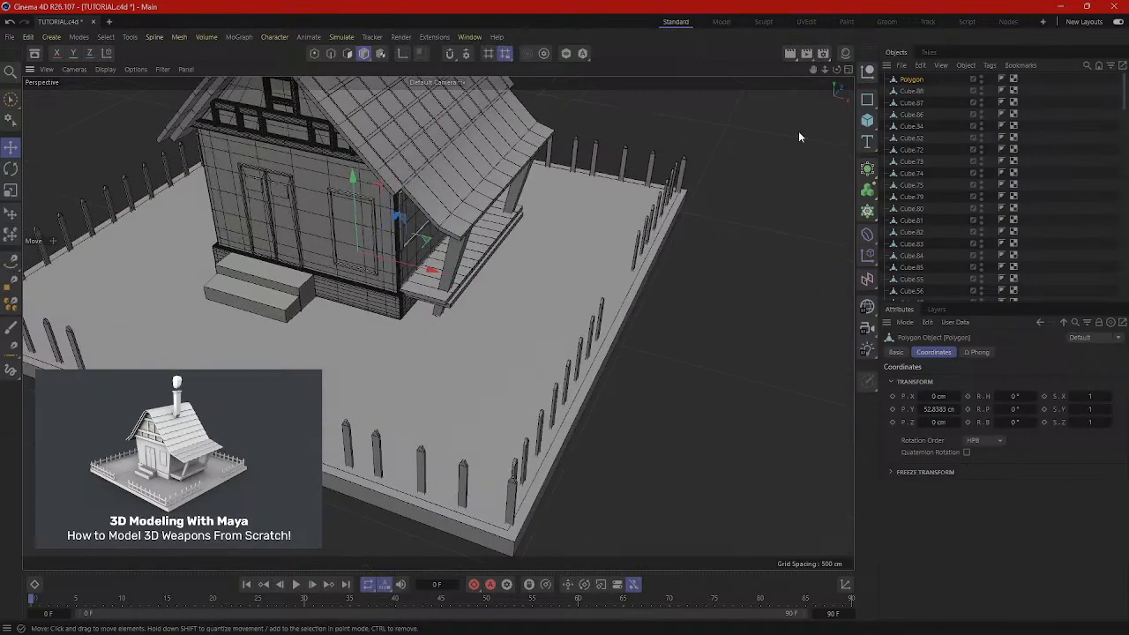
Divide the ground polygon's face into a 4 by 4 grid with Loop/Path Cut, three cuts in each direction.
click(348, 54)
click(518, 375)
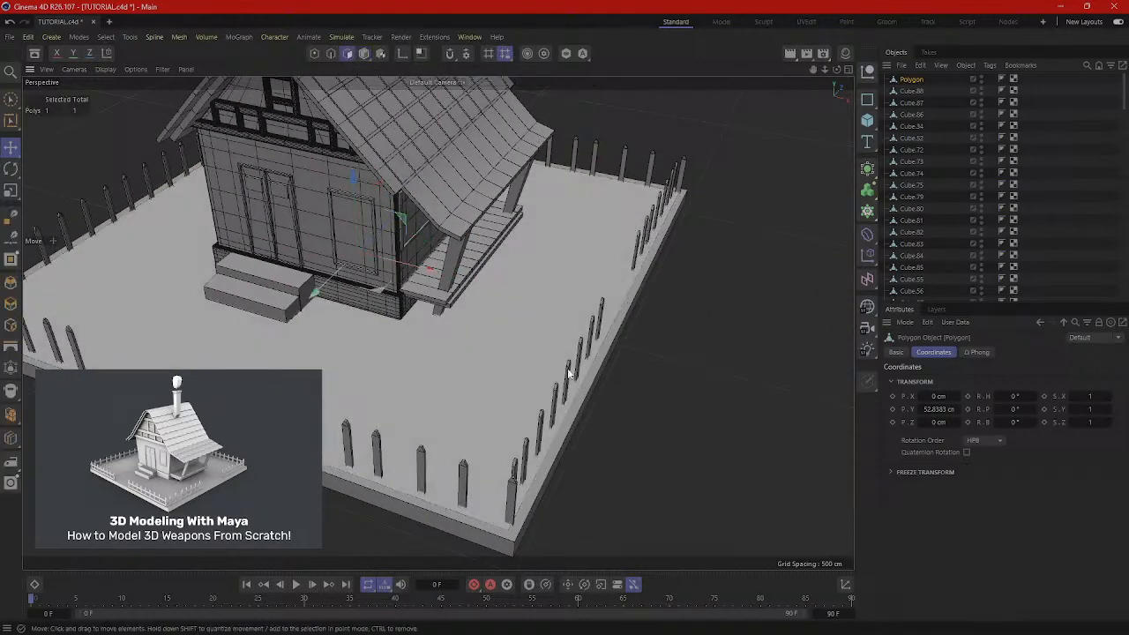
right_click(677, 324)
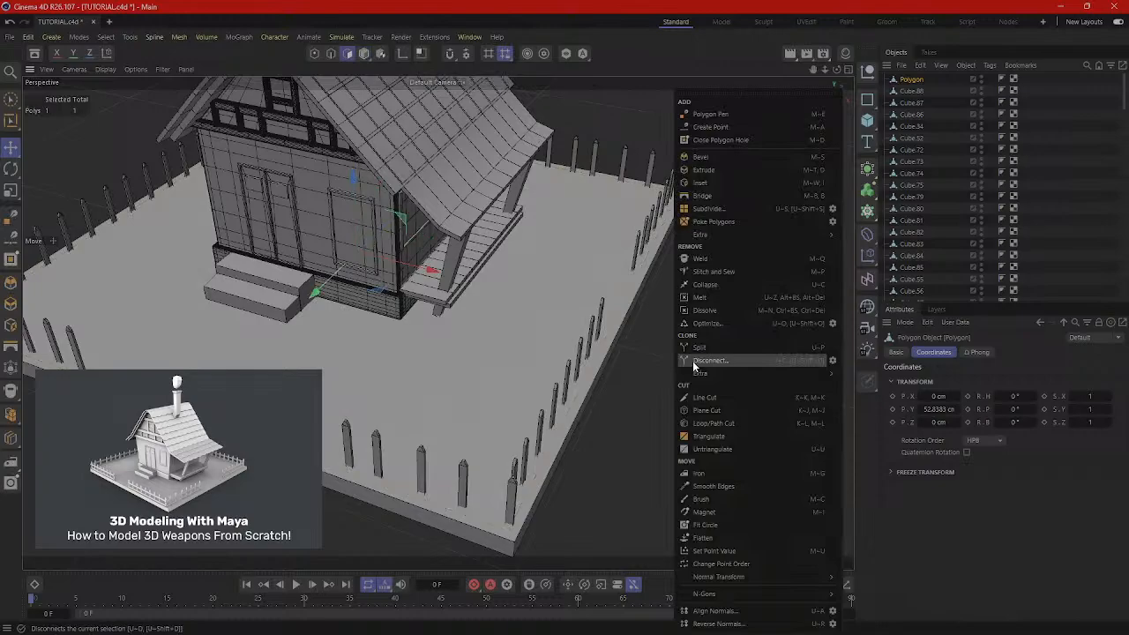
click(710, 423)
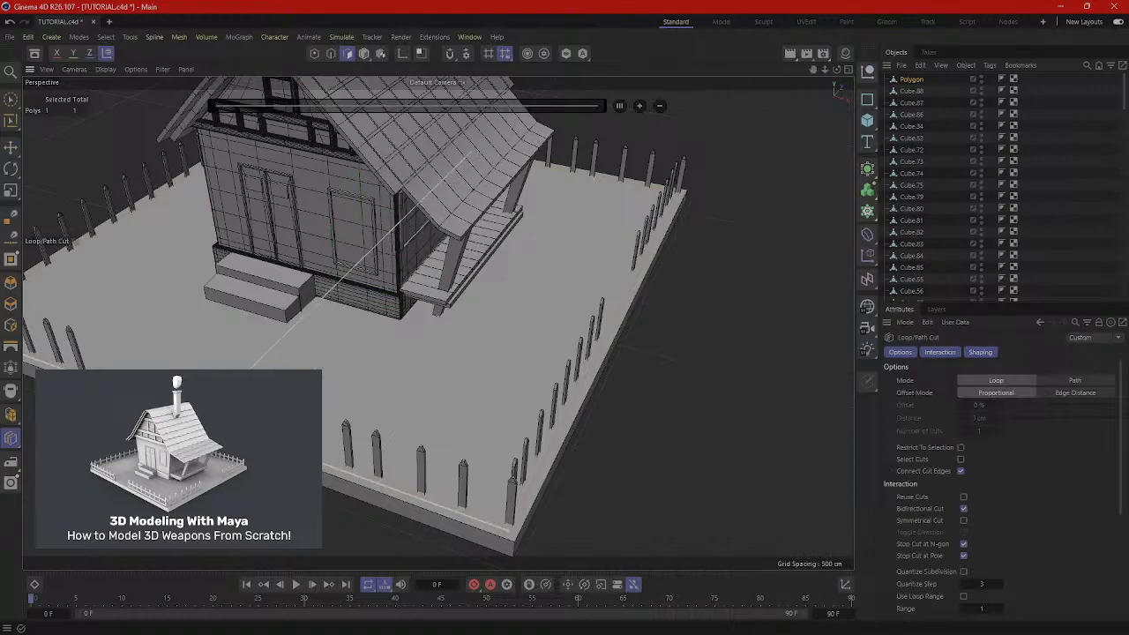
click(214, 424)
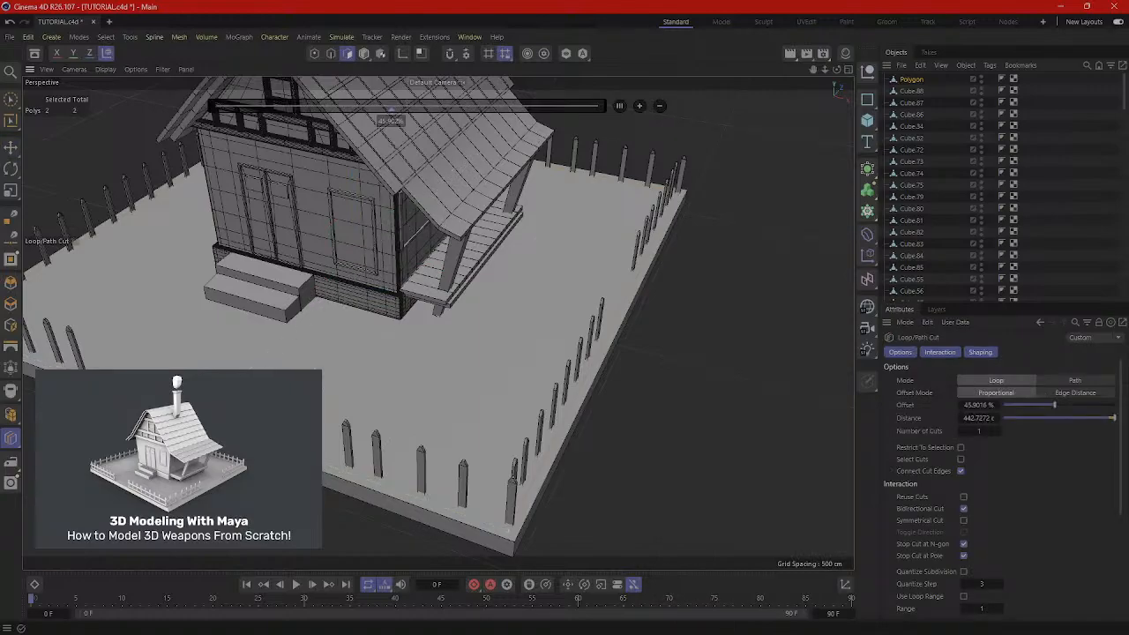
click(334, 375)
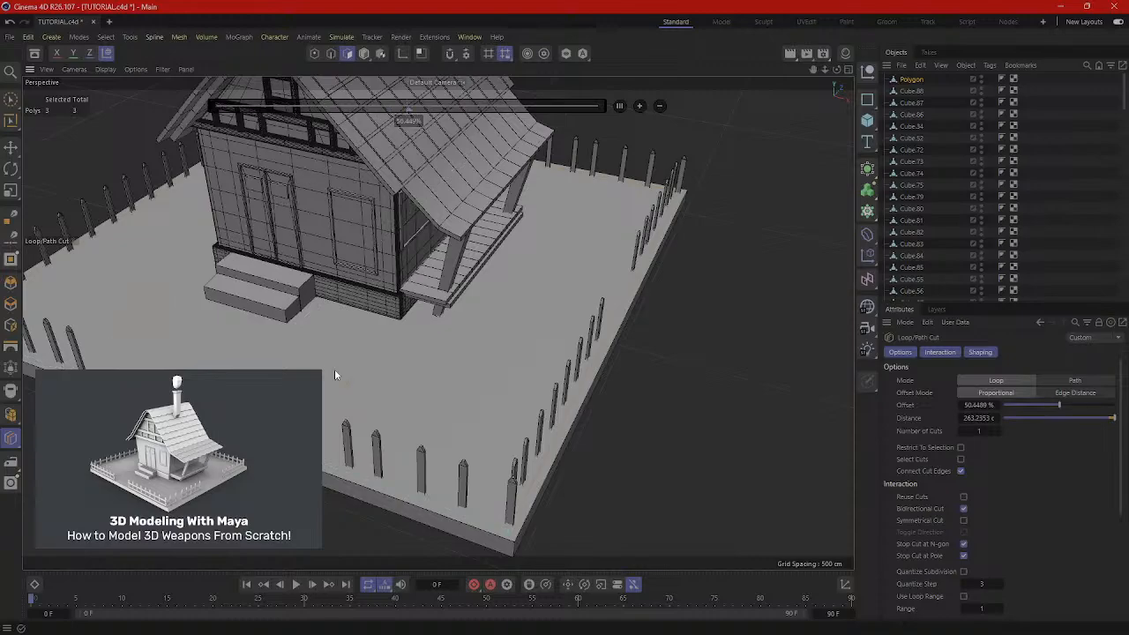
click(611, 361)
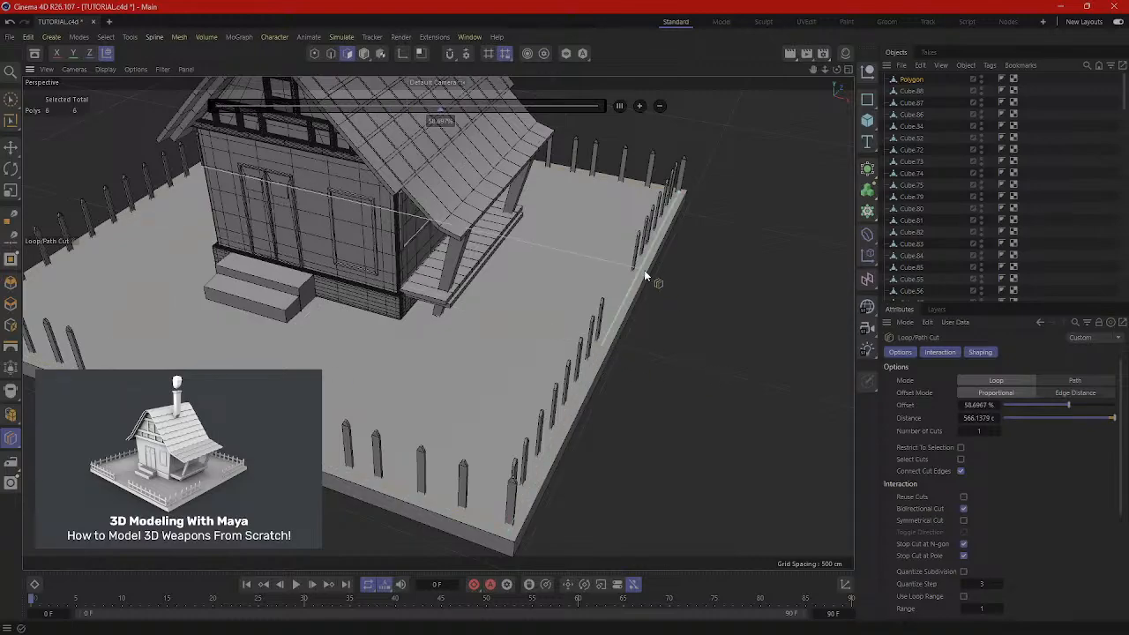
click(645, 269)
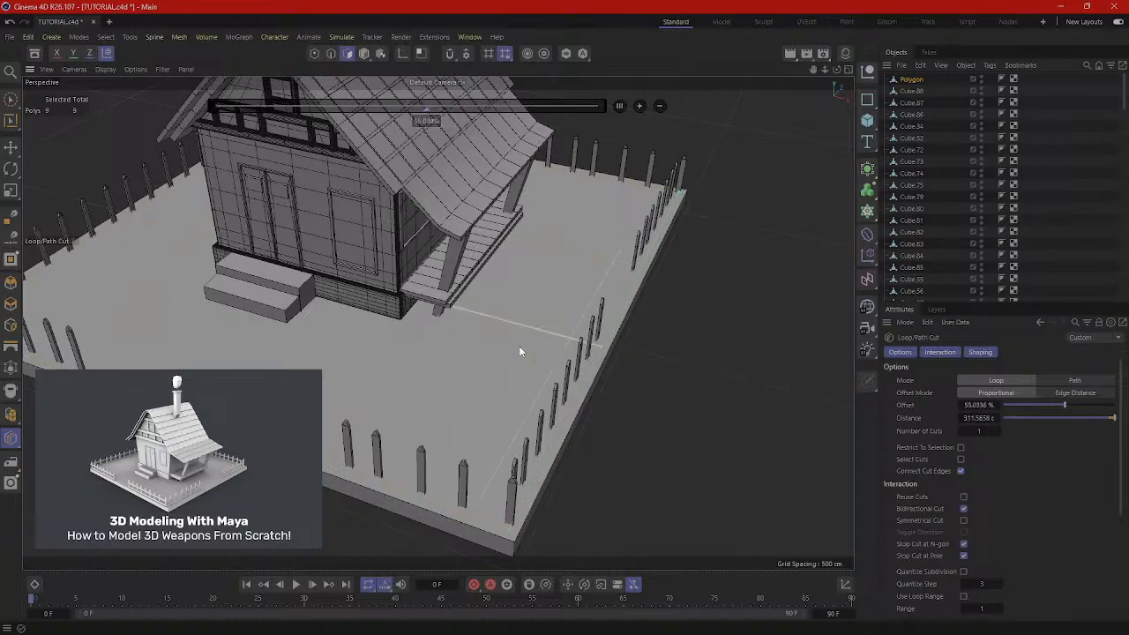
click(333, 474)
click(307, 335)
alt+drag(306, 335, 407, 179)
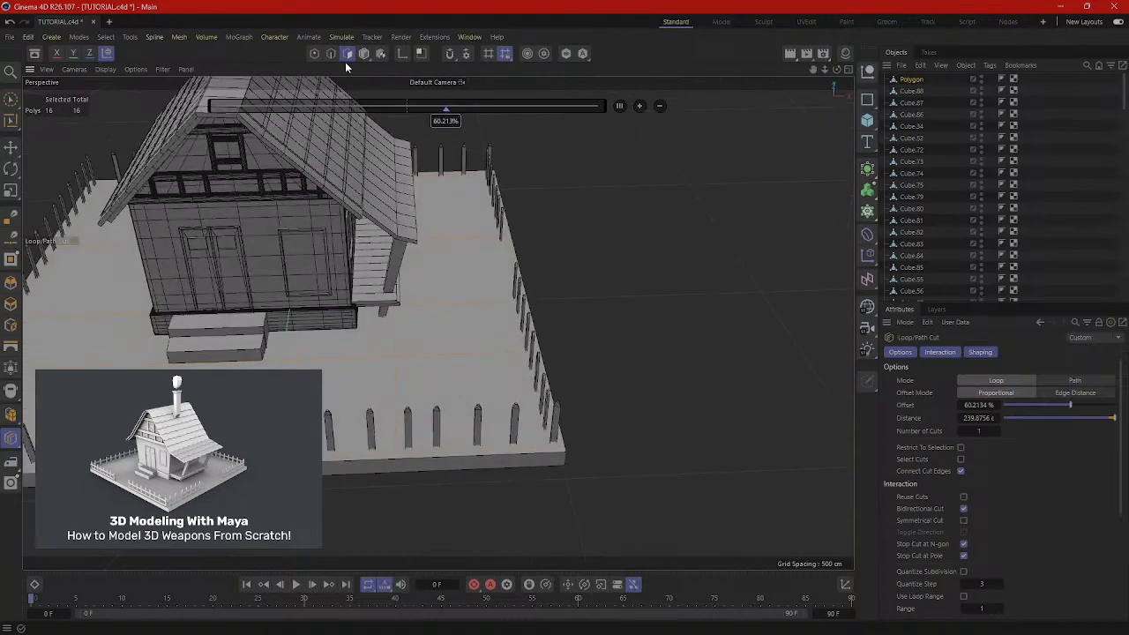
Delete the two faces of the ground polygon between the porch and the fence gap.
click(10, 147)
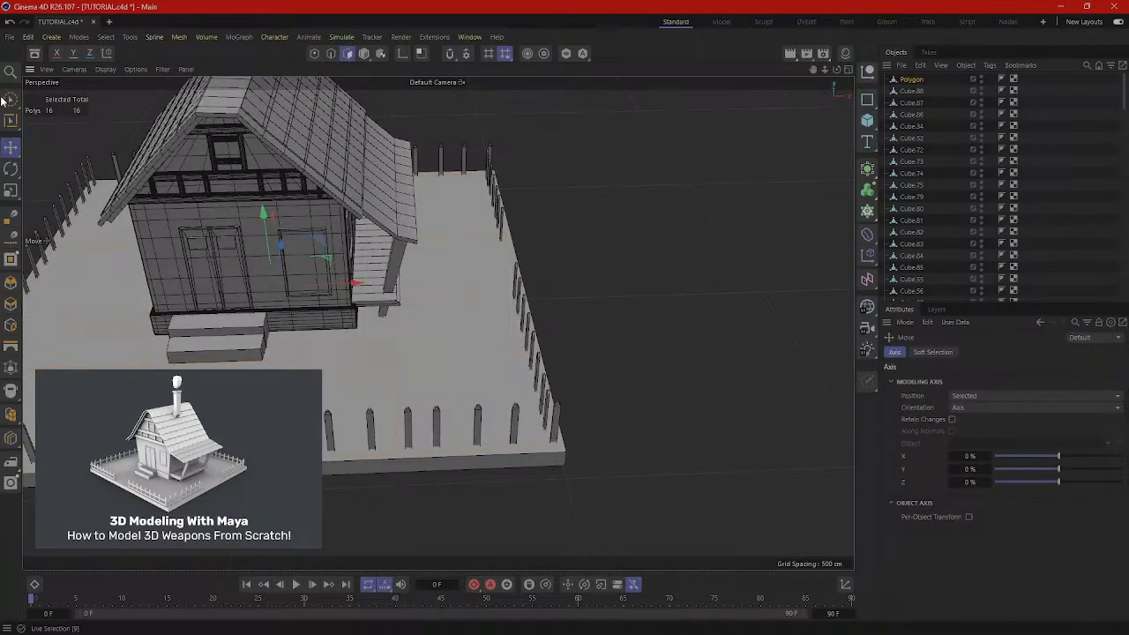
click(7, 98)
click(447, 266)
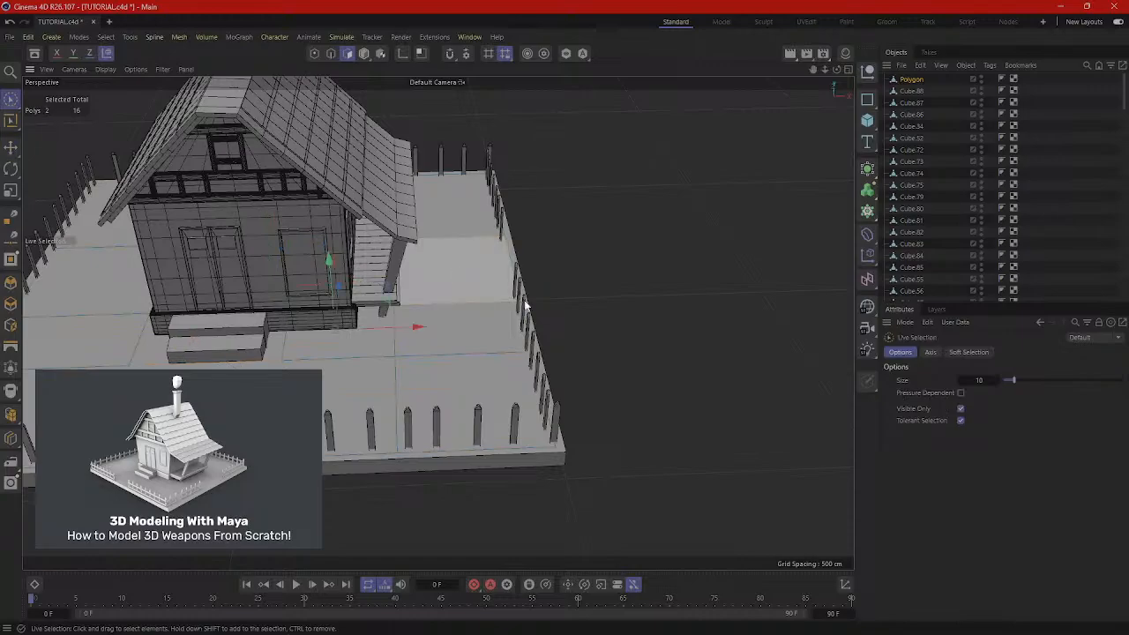
alt+drag(525, 304, 626, 346)
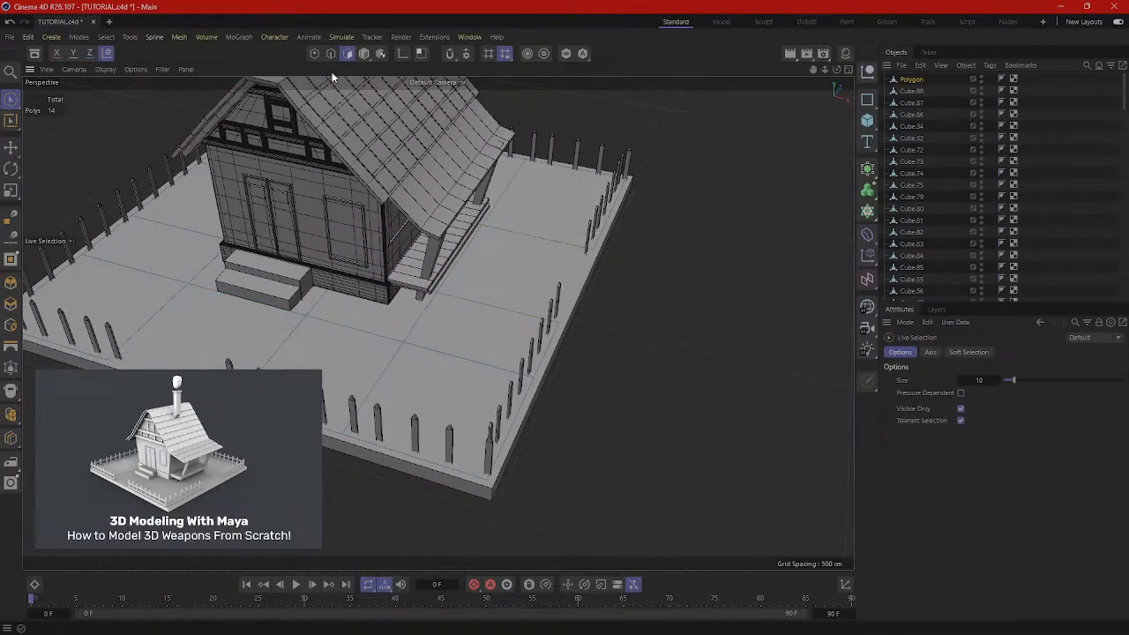
click(363, 54)
alt+drag(617, 291, 431, 268)
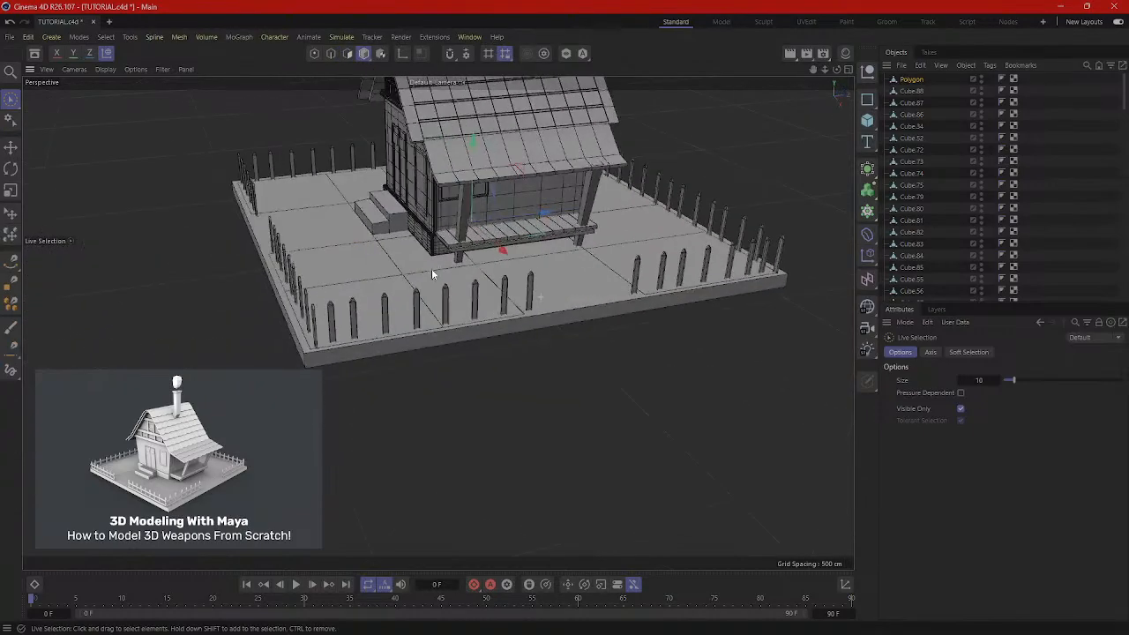
click(622, 269)
drag(548, 212, 551, 125)
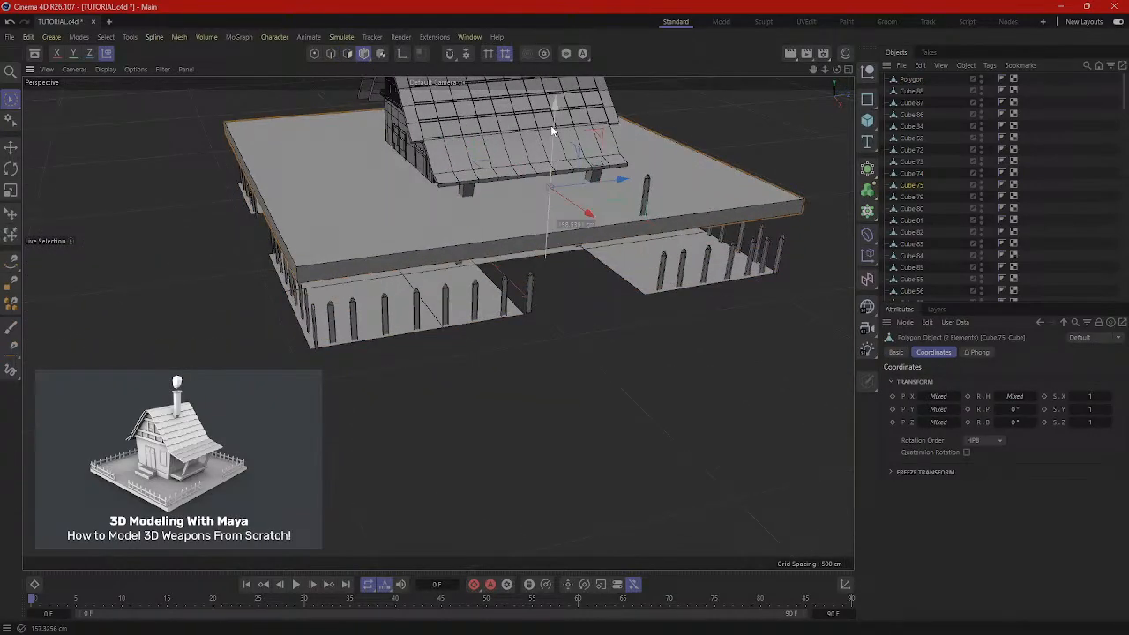
key(ctrl+z)
alt+drag(566, 397, 526, 414)
alt+middle_drag(538, 415, 685, 472)
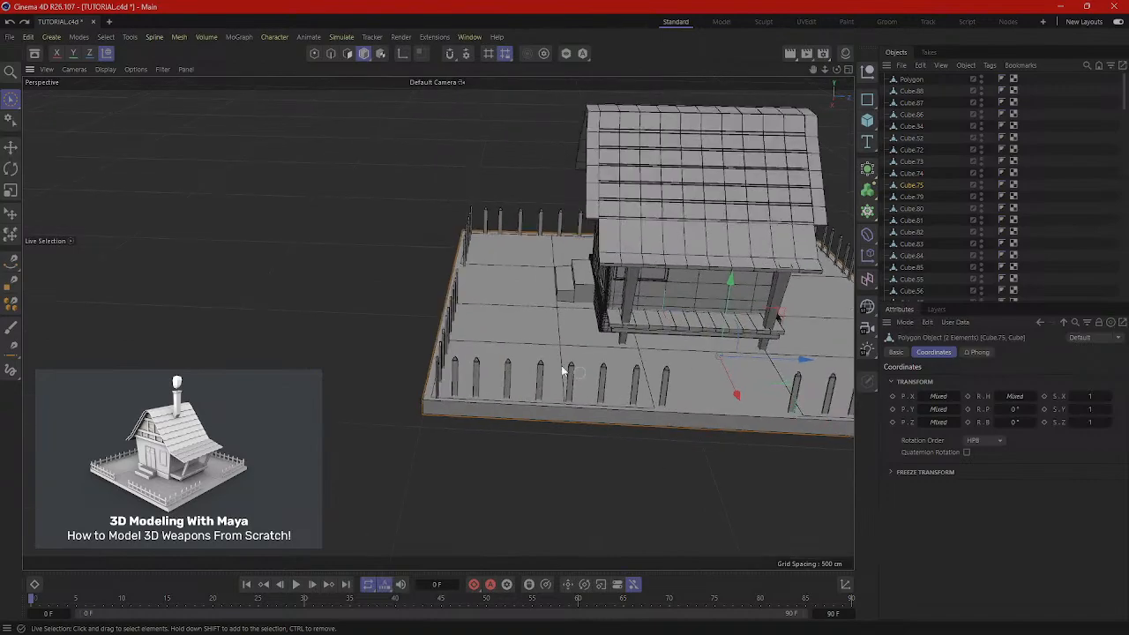
Select the ground polygon as an object, try raising it above the base, and undo the move.
click(913, 80)
drag(676, 240, 686, 175)
key(ctrl+z)
Show the Material Manager beside the view of the whole house, with the ground polygon selected.
alt+drag(605, 420, 710, 413)
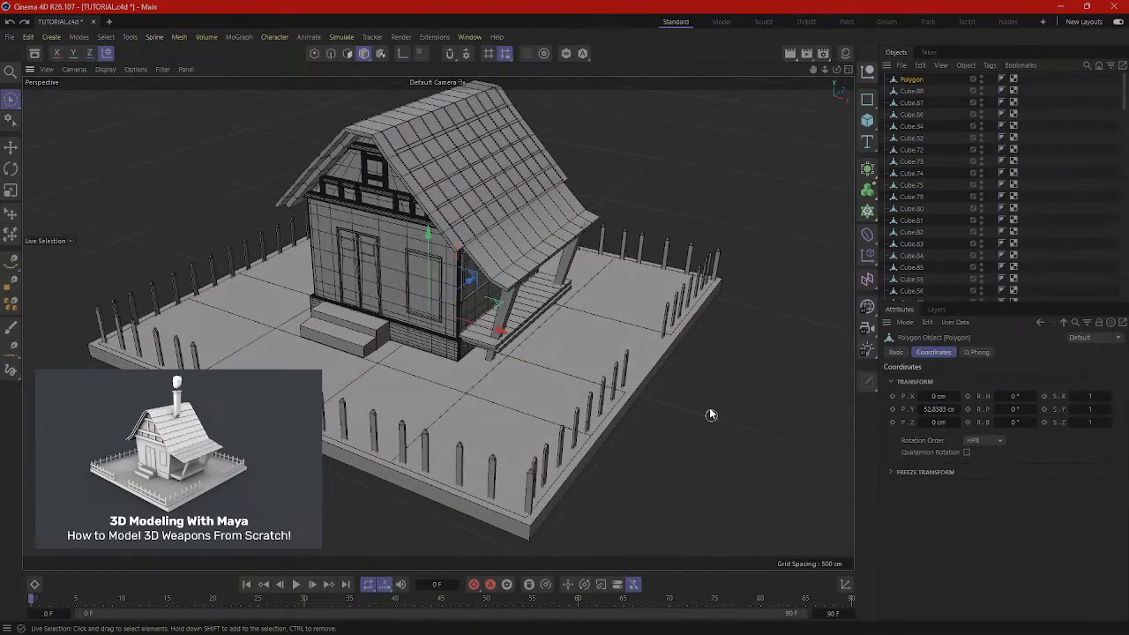
alt+middle_drag(710, 413, 675, 357)
click(845, 55)
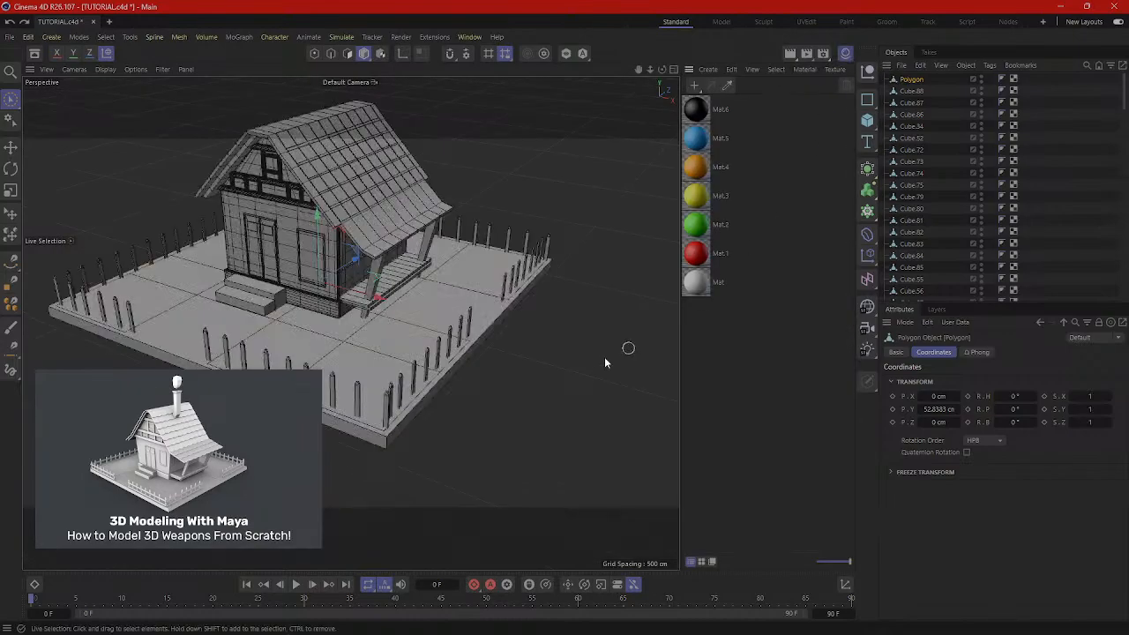
Apply the green material Mat.2 to the ground polygon.
scroll(652, 278, up, 2)
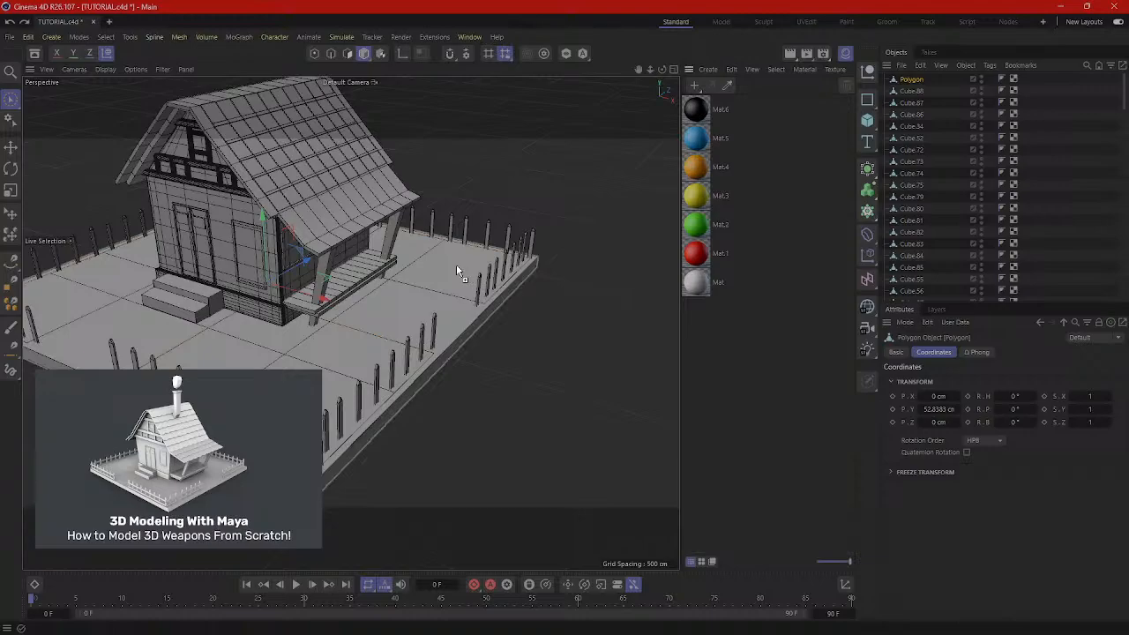
drag(456, 264, 708, 223)
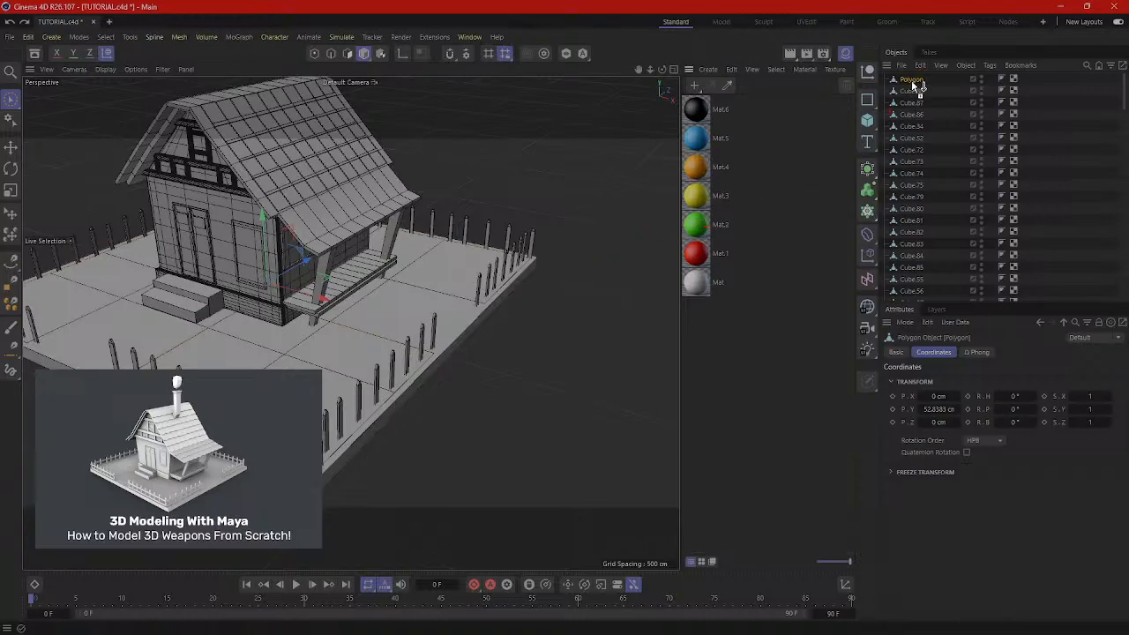
drag(915, 82, 914, 80)
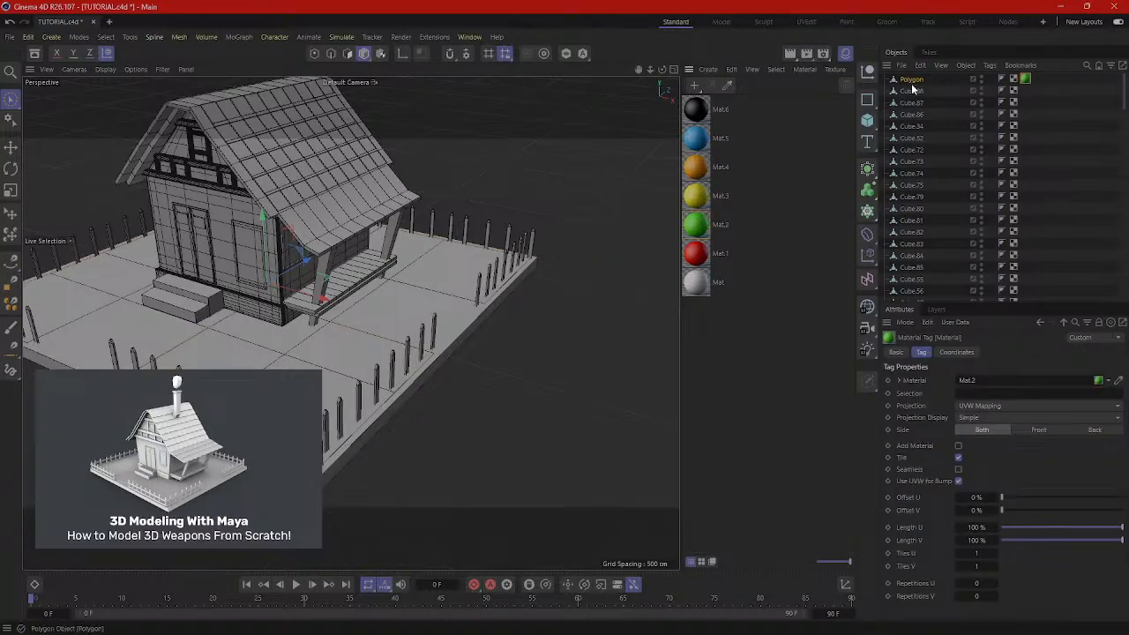
Set the perspective view to shaded display without wireframe lines for the house and yard.
middle_click(564, 307)
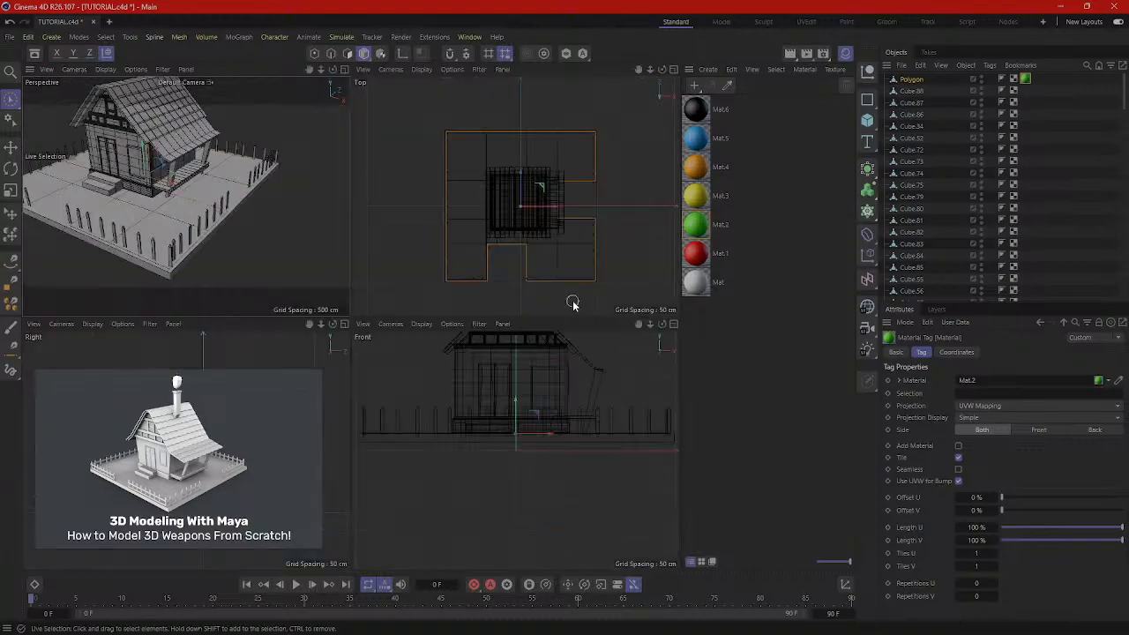
middle_click(306, 246)
alt+middle_drag(497, 306, 519, 302)
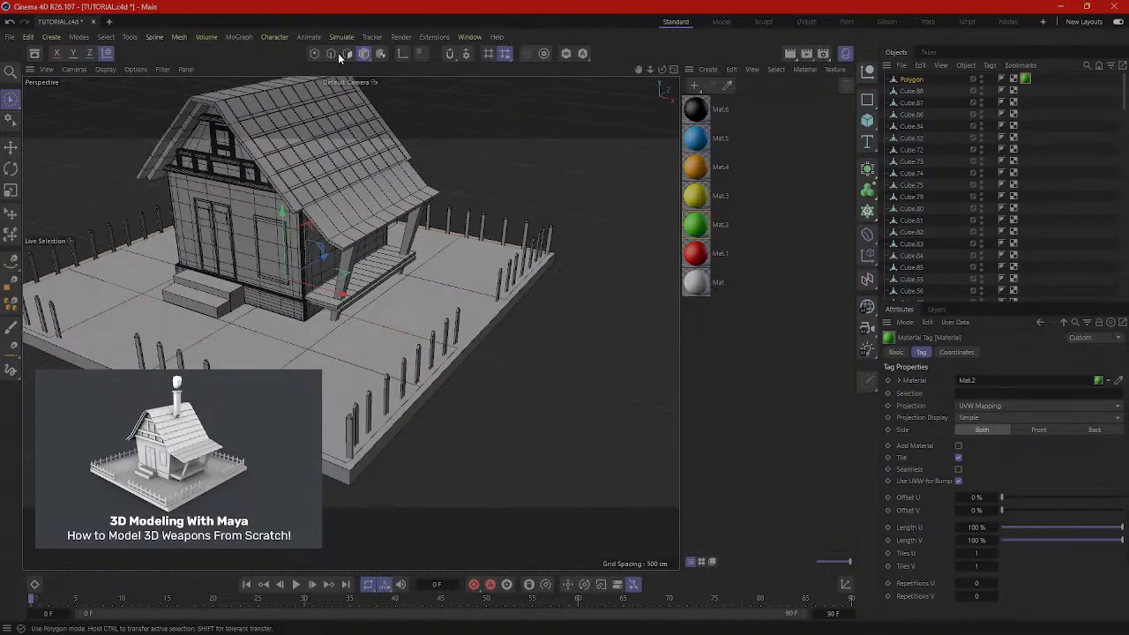
click(106, 68)
click(128, 102)
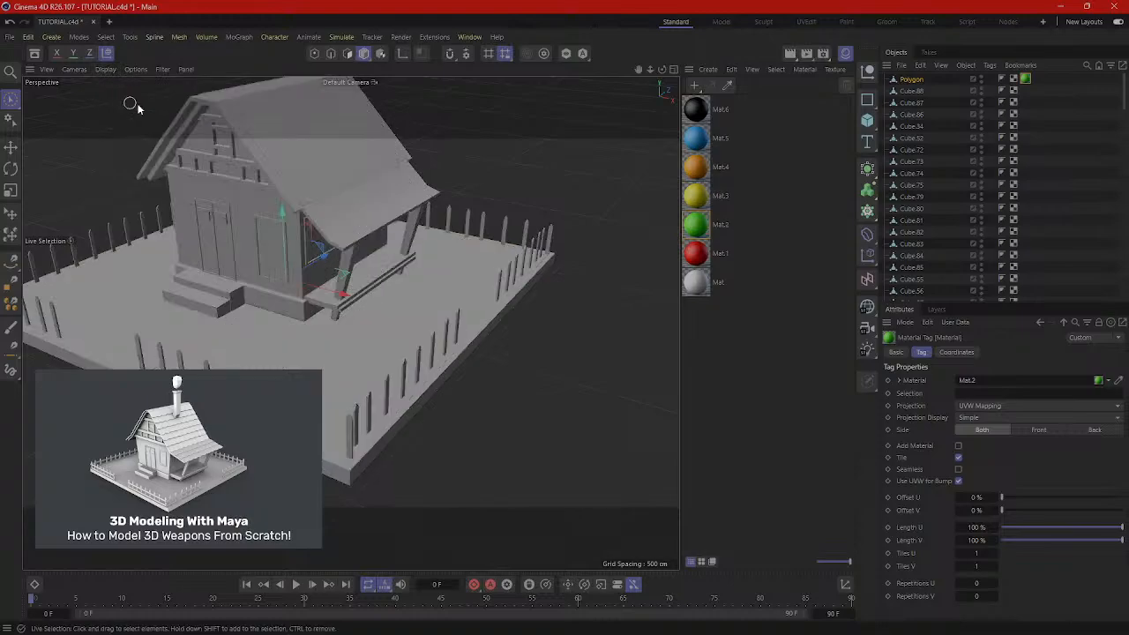
mouse_move(128, 104)
alt+mouse_down()
mouse_move(402, 198)
mouse_move(450, 314)
alt+mouse_up()
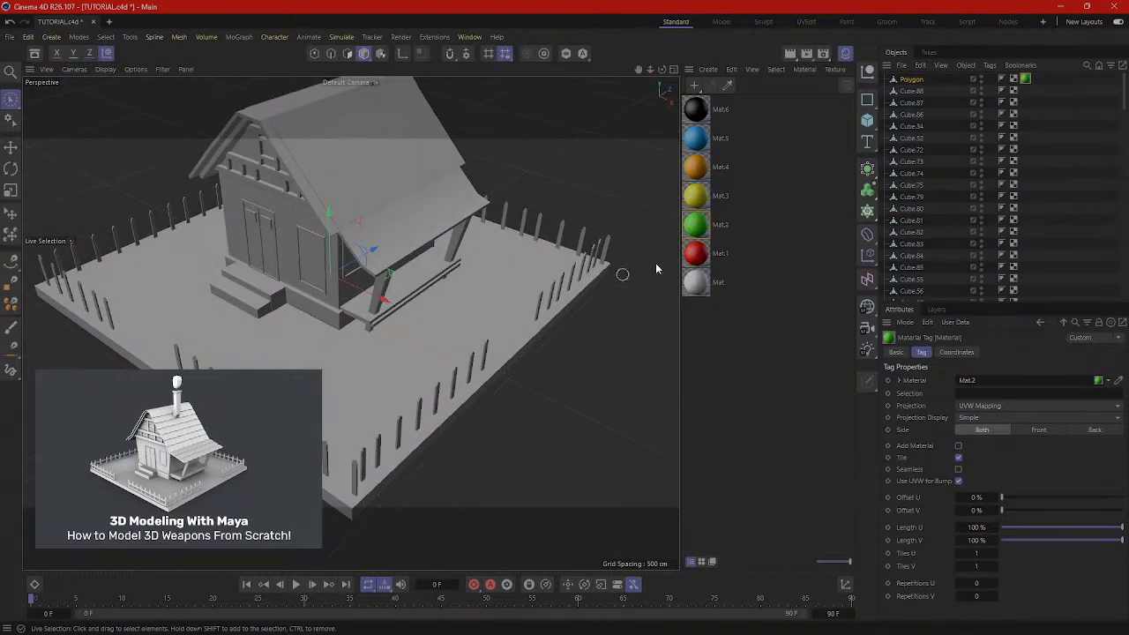
Raise the green ground polygon slightly above the base slab, to a Y position of about 55 cm.
click(908, 80)
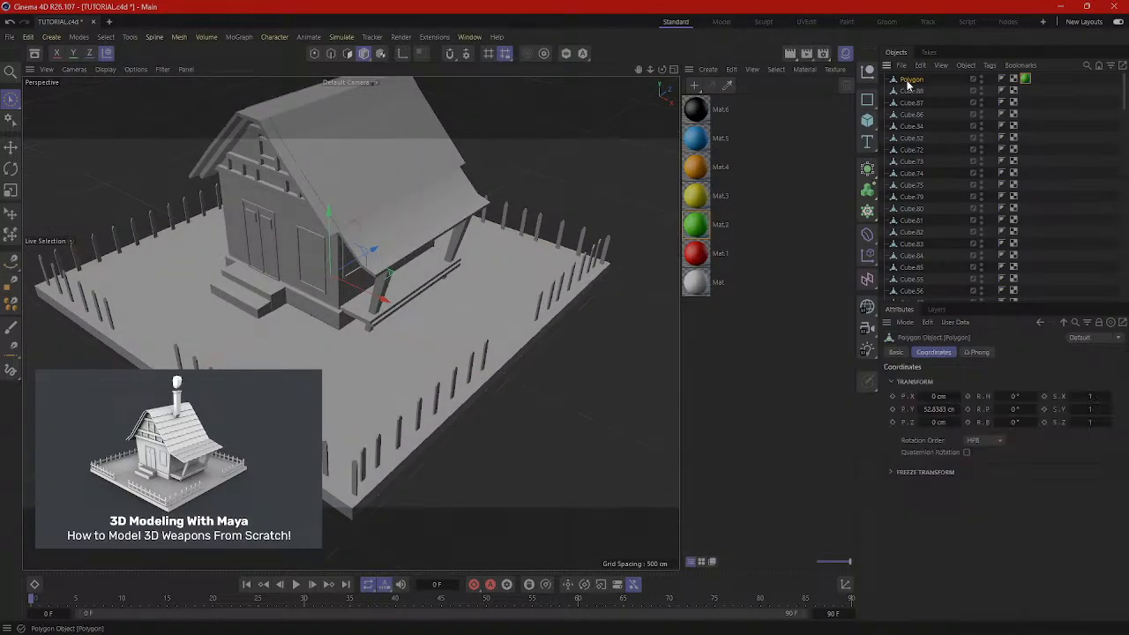
alt+drag(390, 323, 356, 336)
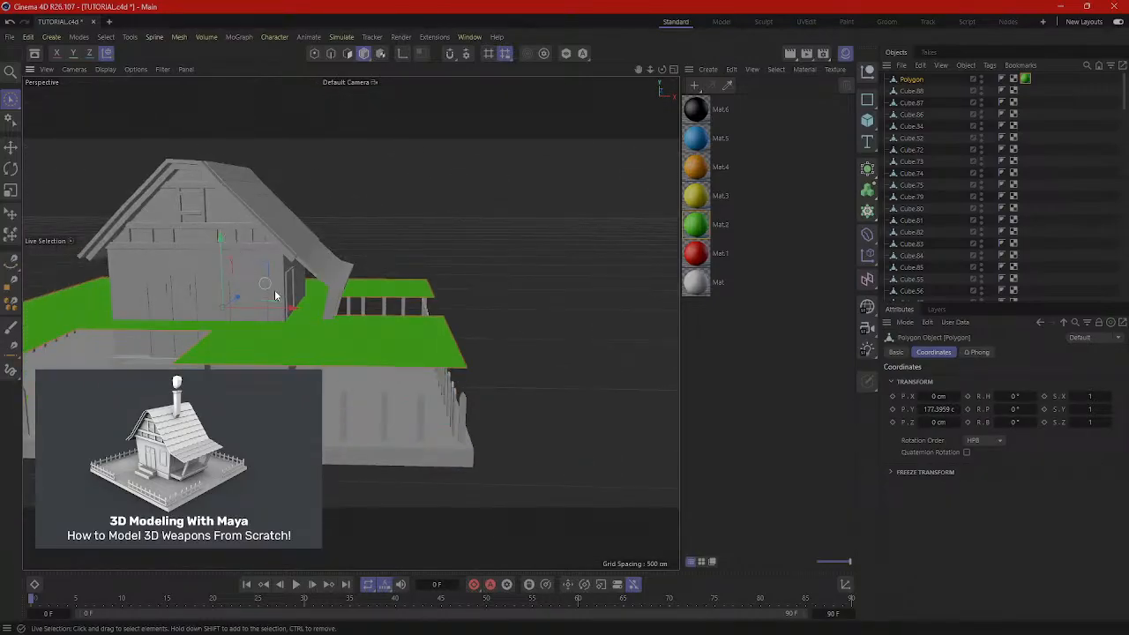
drag(225, 288, 227, 292)
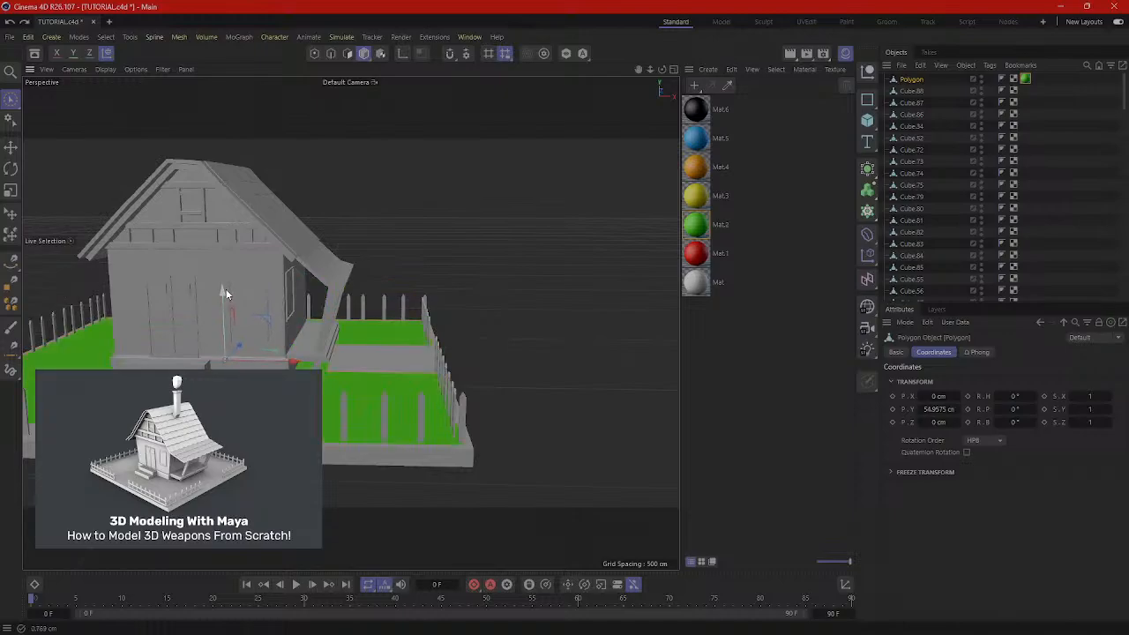
click(541, 362)
alt+drag(542, 362, 478, 420)
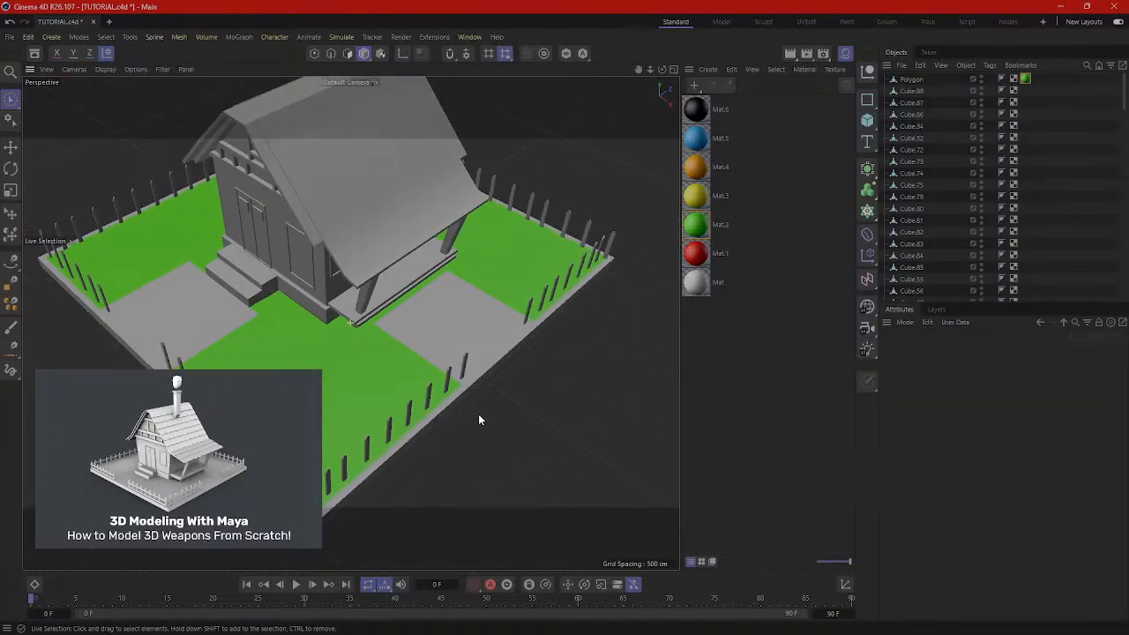
scroll(529, 450, down, 3)
middle_click(594, 462)
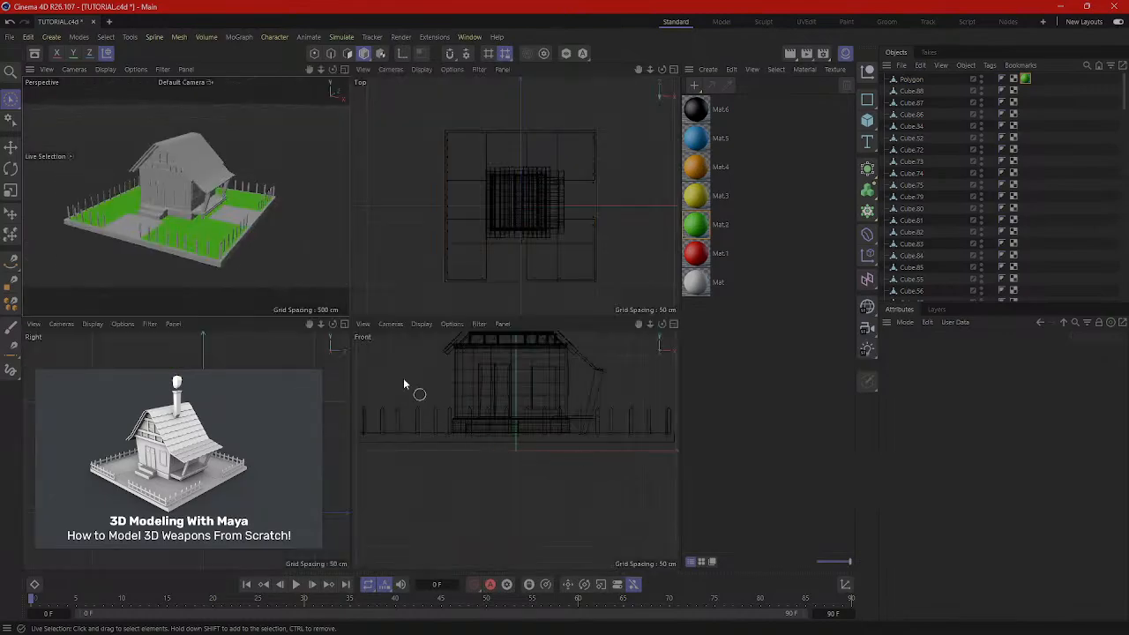
middle_click(288, 267)
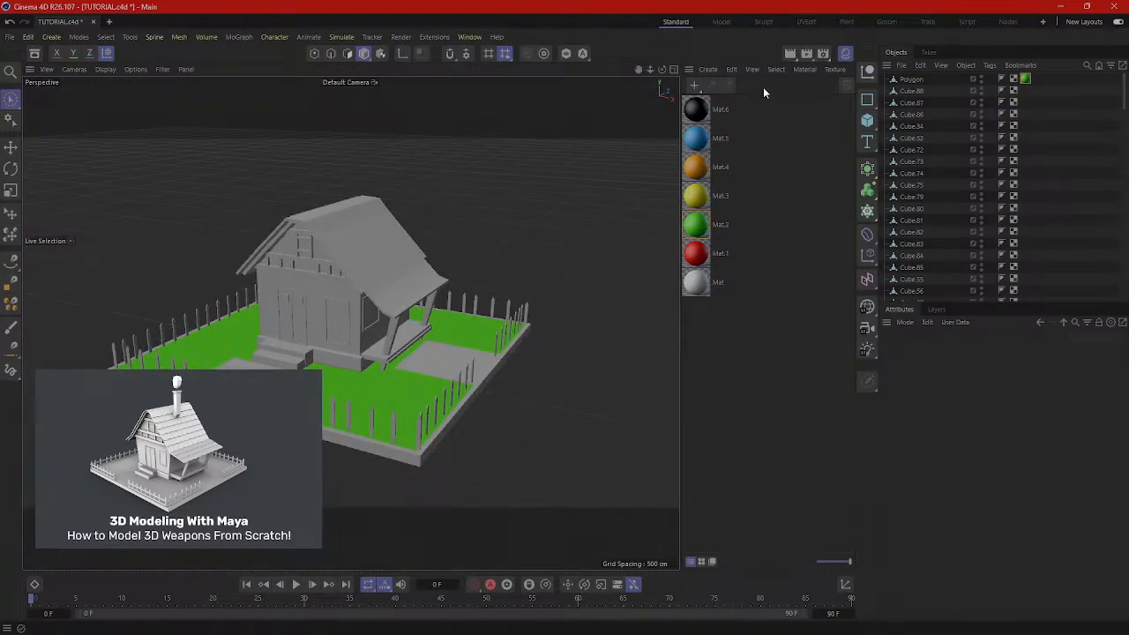
Select the base slab under the yard, hiding the Material Manager while picking it and showing it again.
click(842, 51)
alt+drag(587, 503, 615, 427)
click(612, 428)
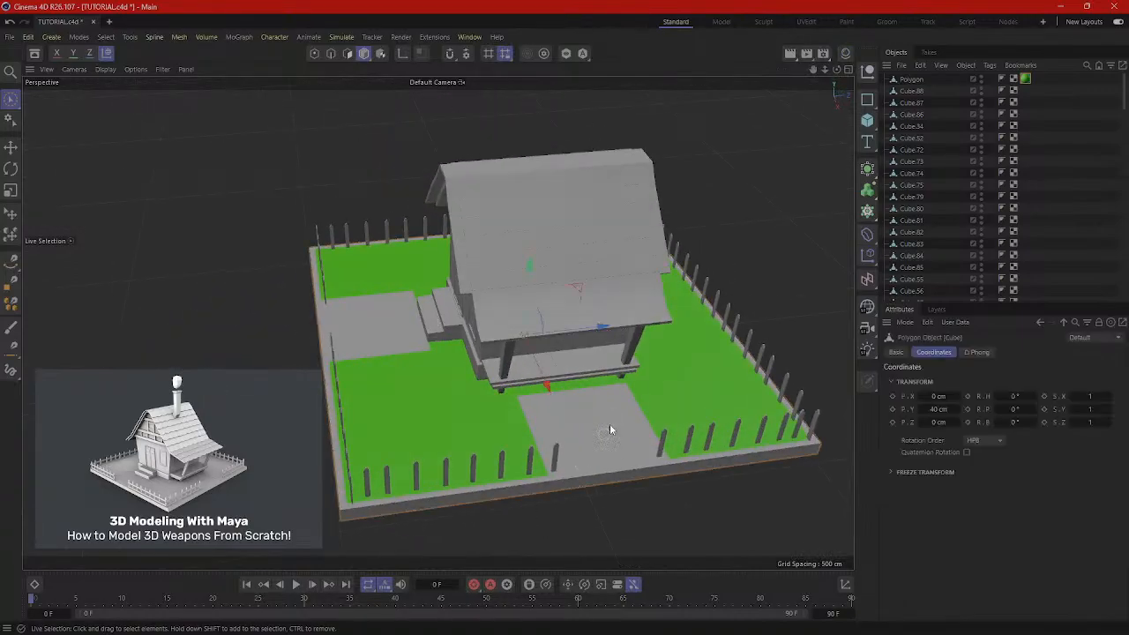
click(844, 52)
Recolour material Mat.4 brown with hue 27°, saturation 63% and value 45%, and apply it to the base slab.
click(706, 165)
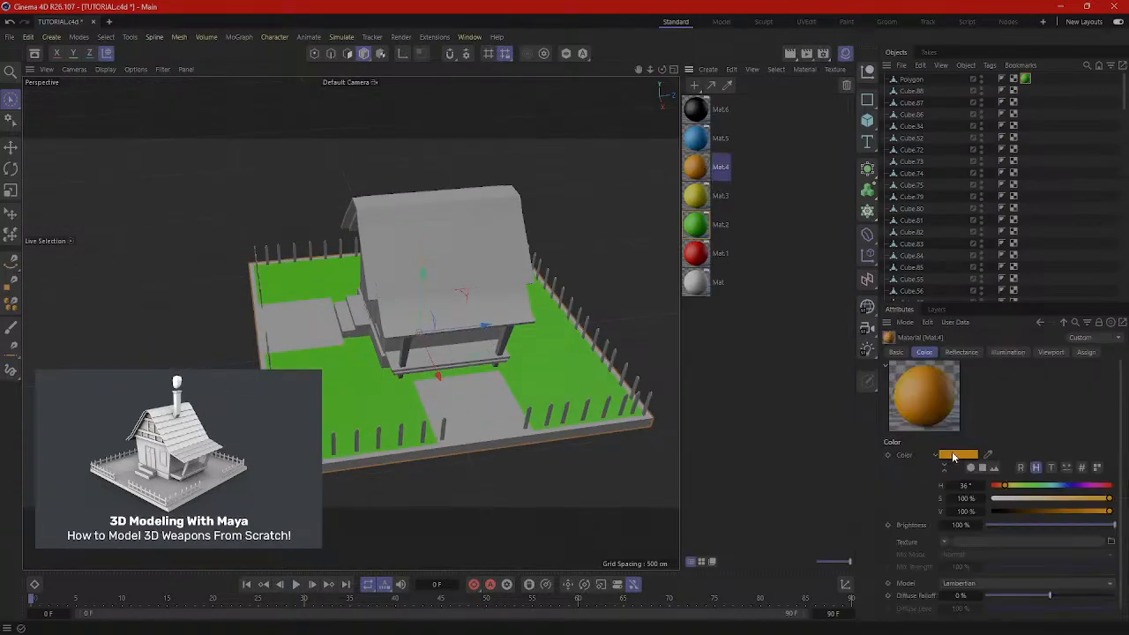
double_click(694, 167)
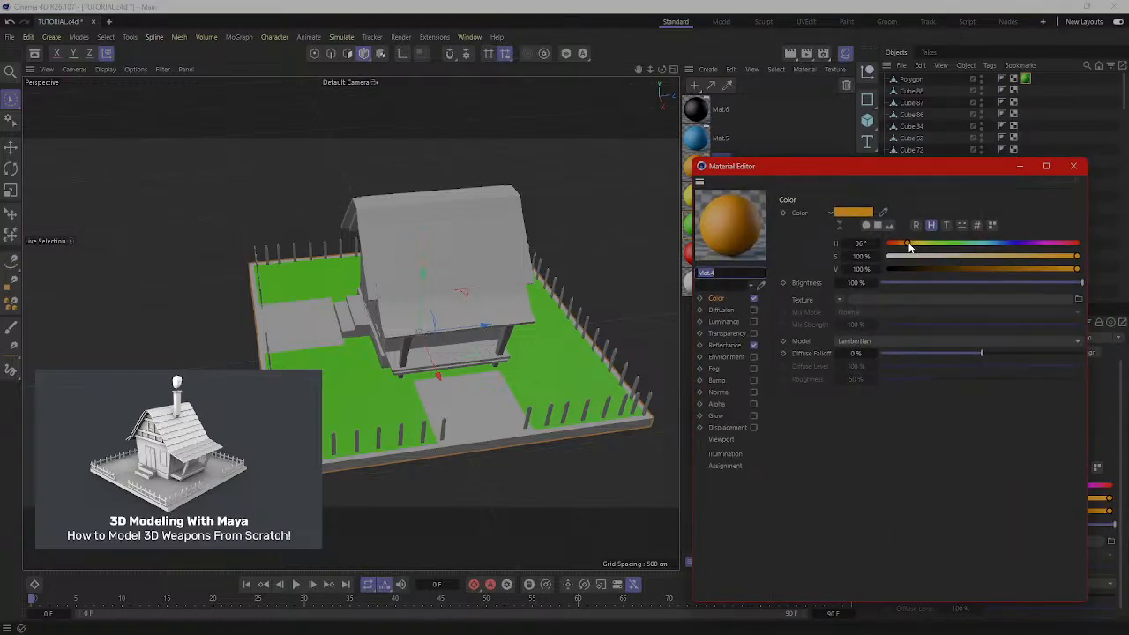
drag(904, 246, 901, 245)
drag(995, 255, 974, 269)
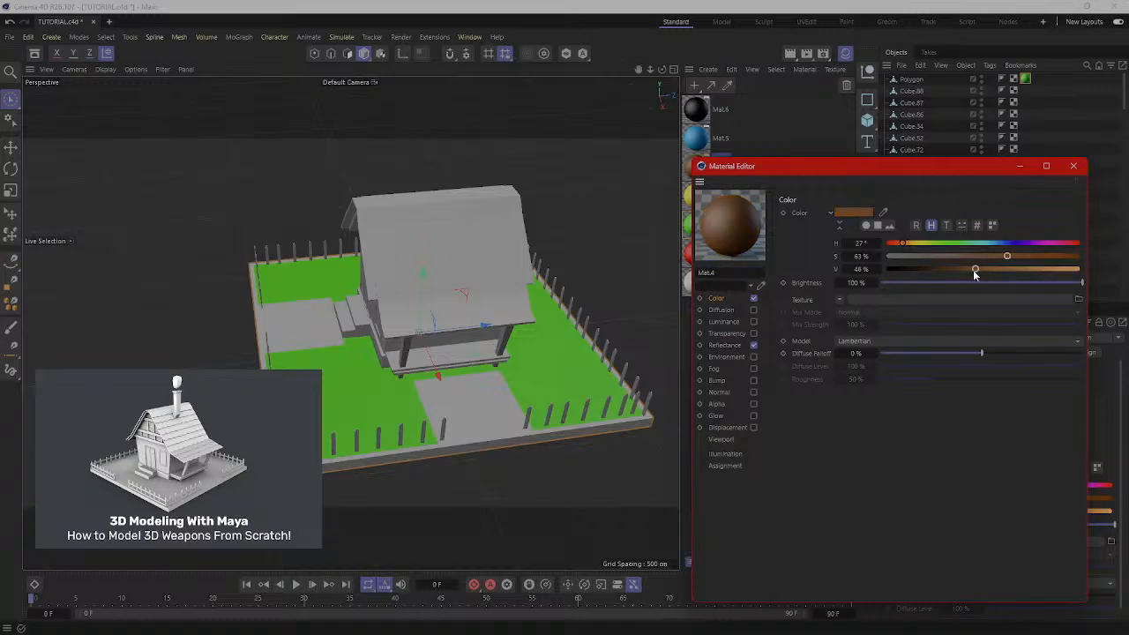
click(1074, 167)
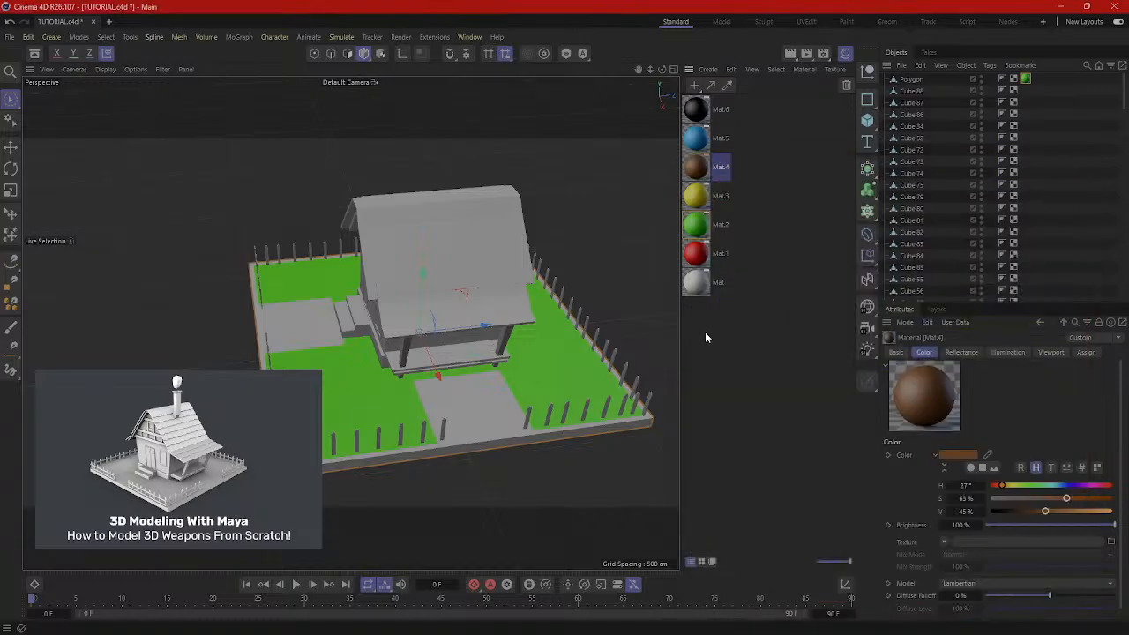
drag(656, 237, 472, 413)
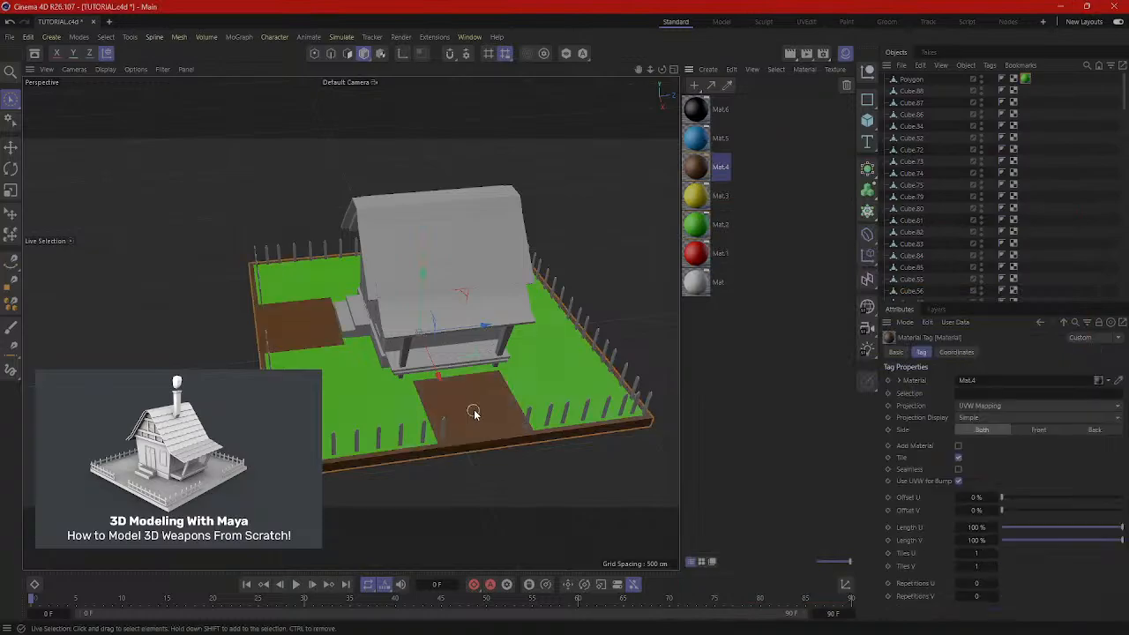
Examine the coloured yard, base slab and corner fence pickets from several angles.
mouse_move(482, 461)
alt+mouse_down()
mouse_move(567, 466)
mouse_move(535, 432)
mouse_move(409, 453)
mouse_move(528, 450)
mouse_move(580, 481)
mouse_move(596, 470)
mouse_move(529, 464)
mouse_move(549, 471)
mouse_move(356, 363)
mouse_move(361, 353)
mouse_move(326, 389)
mouse_move(420, 372)
mouse_move(413, 444)
mouse_move(459, 478)
mouse_move(354, 439)
mouse_move(480, 449)
alt+mouse_up()
alt+middle_drag(479, 447, 506, 388)
middle_click(524, 421)
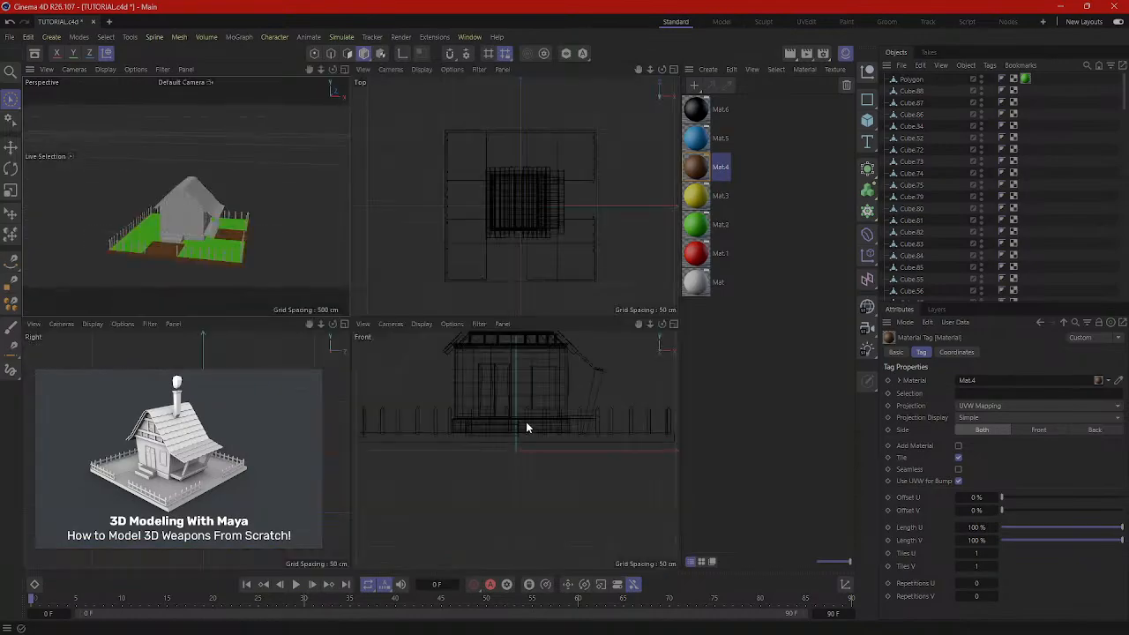
middle_click(251, 206)
scroll(423, 349, down, 2)
scroll(425, 350, up, 5)
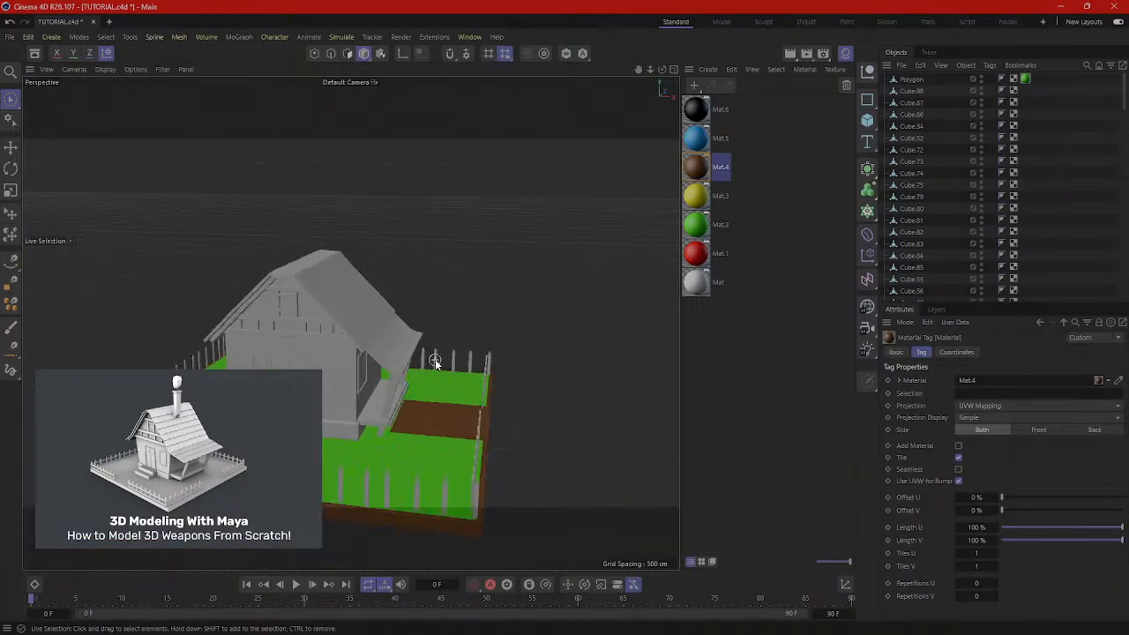
alt+middle_drag(435, 358, 451, 311)
alt+drag(450, 311, 316, 329)
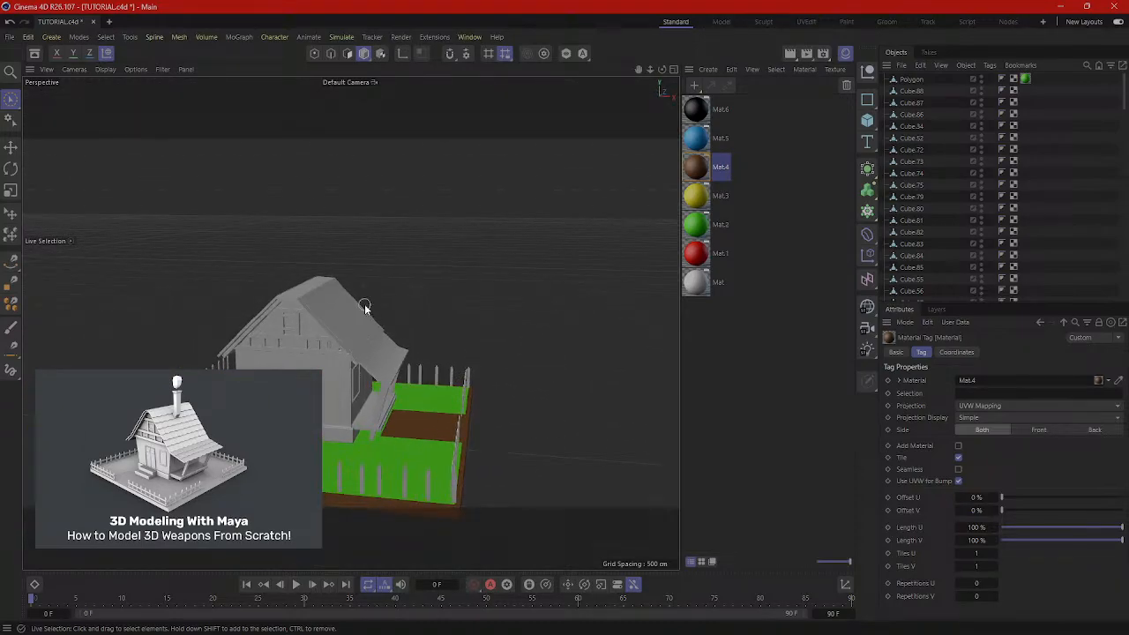
scroll(363, 312, up, 2)
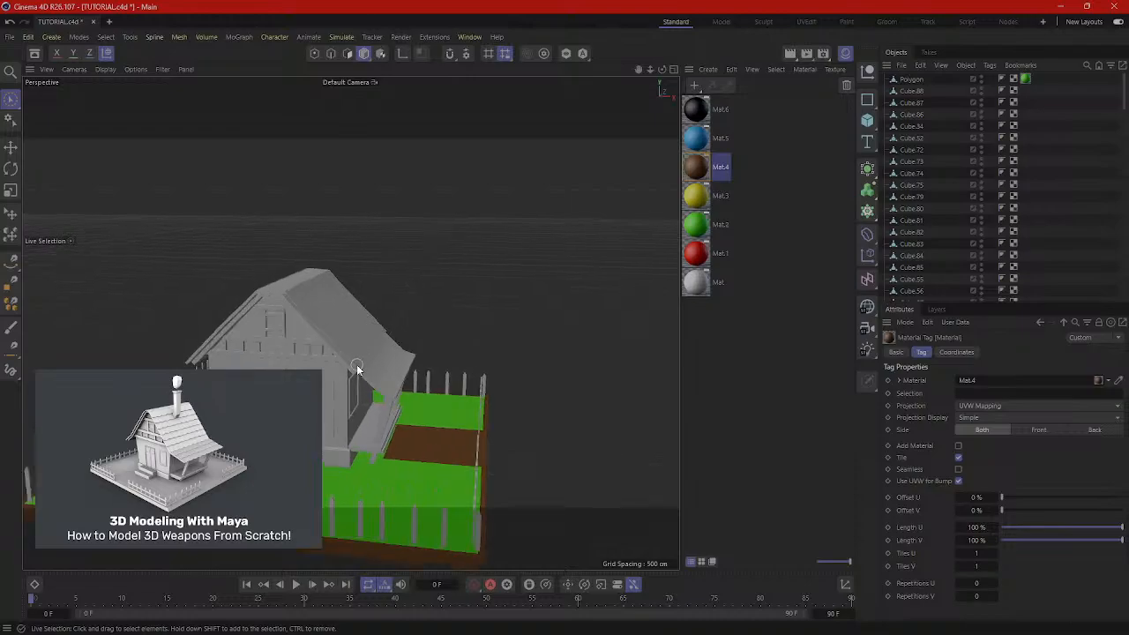
alt+drag(360, 363, 445, 409)
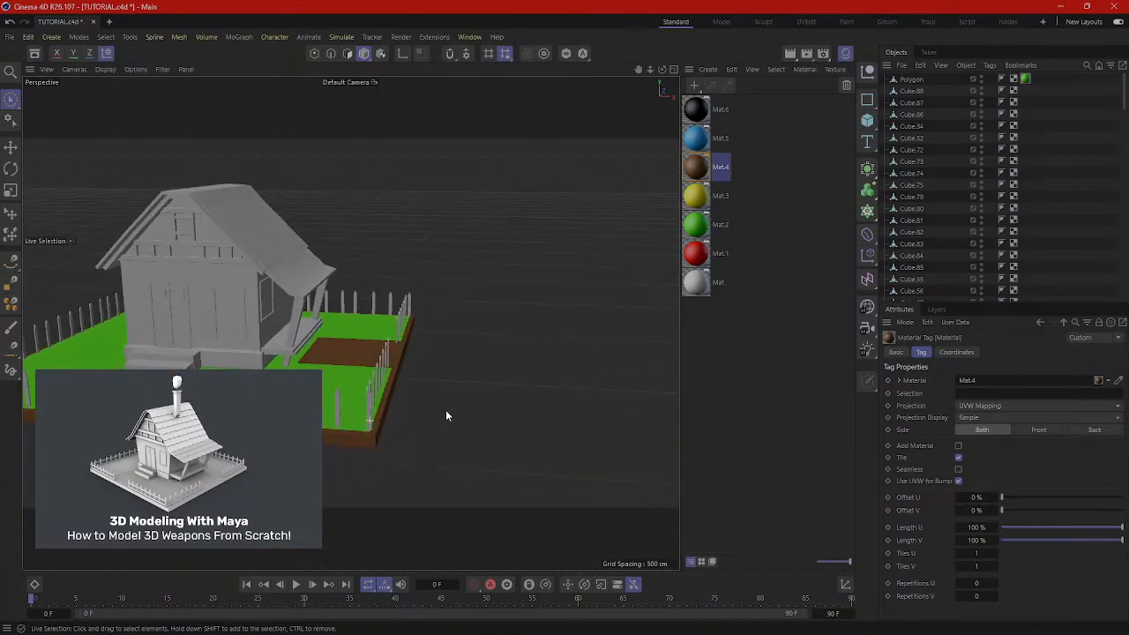
Try to single out the corner fence picket by picking one of its faces in polygon mode with the Move tool.
click(371, 407)
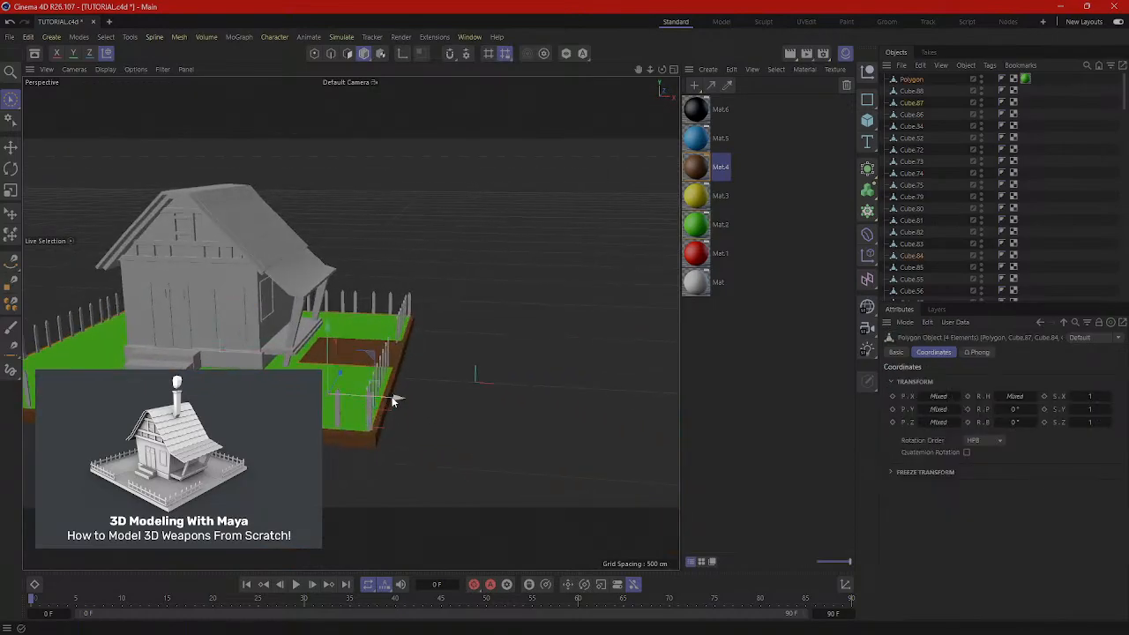
click(347, 54)
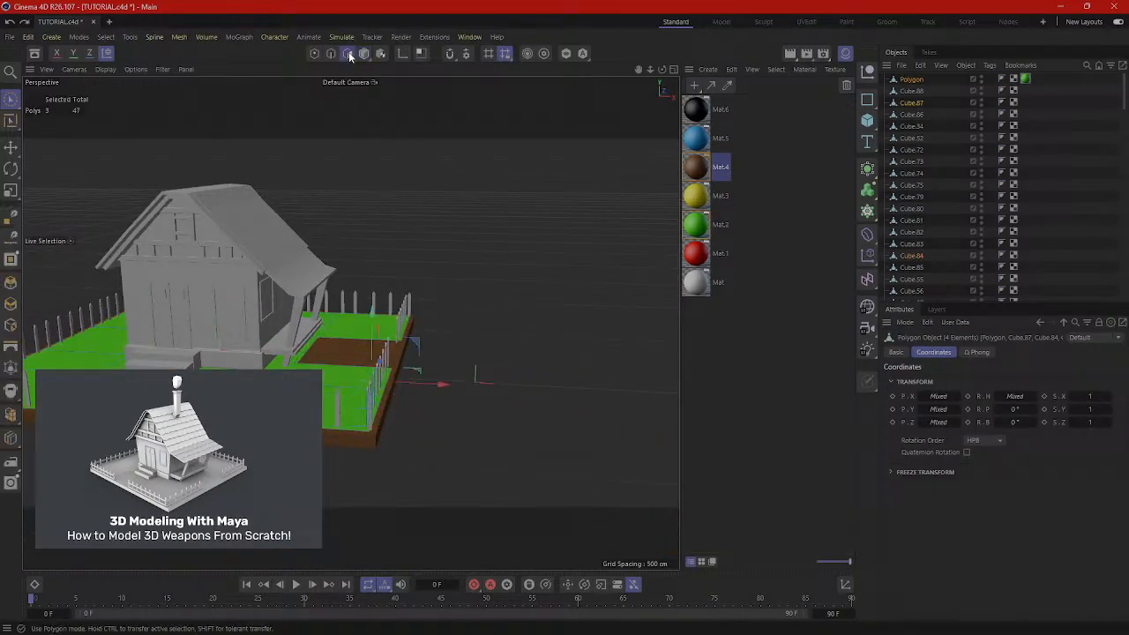
scroll(368, 380, up, 4)
scroll(420, 443, up, 3)
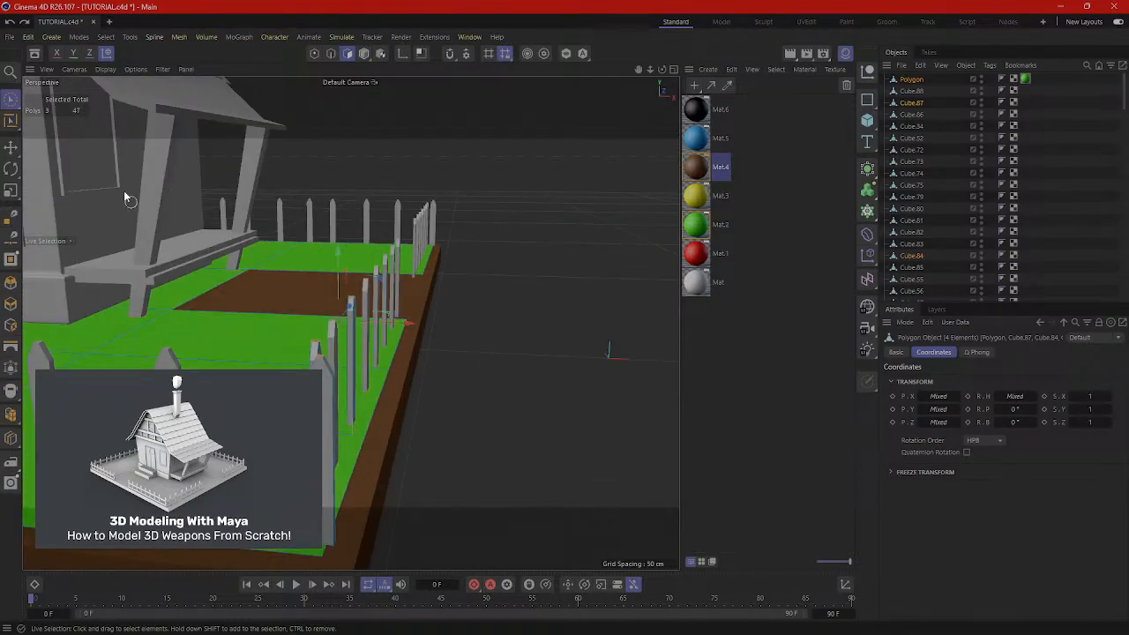
click(11, 148)
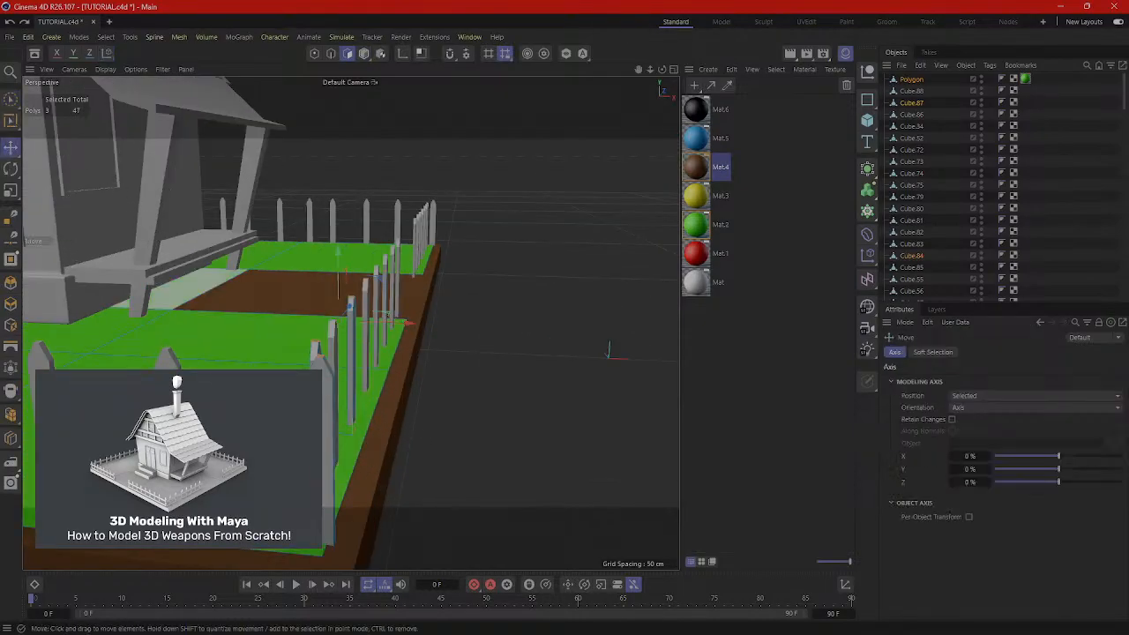
click(334, 447)
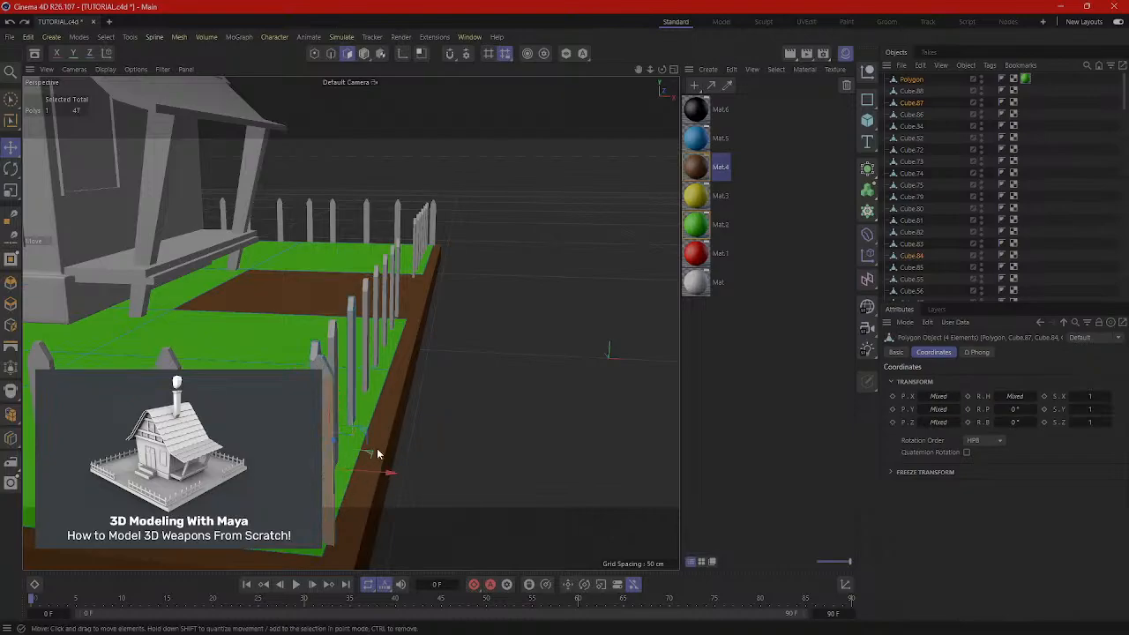
click(378, 54)
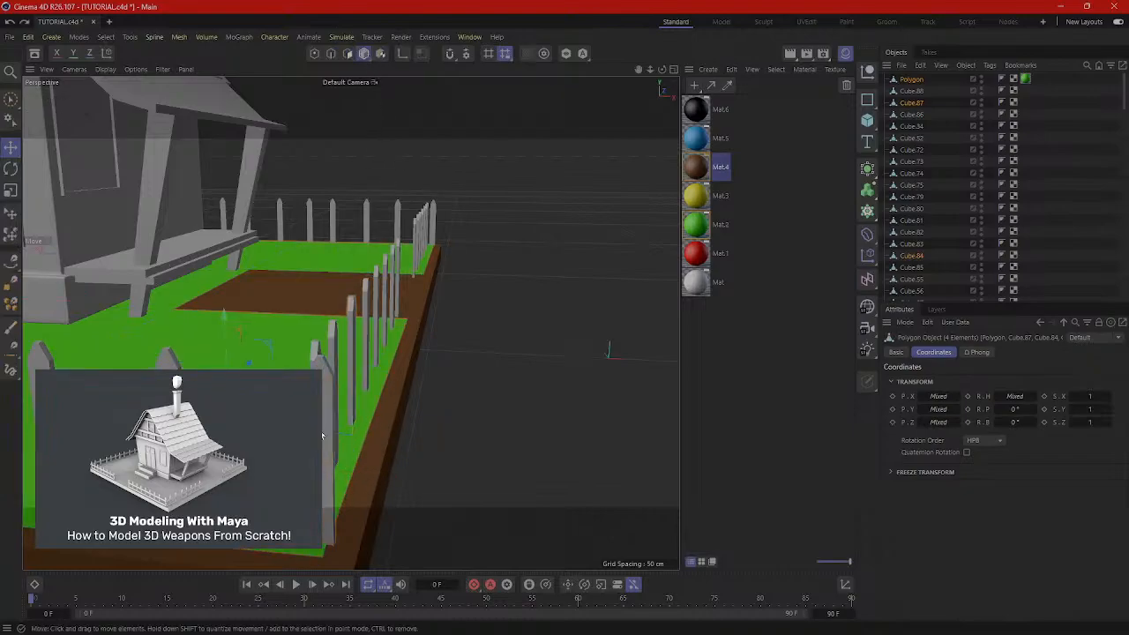
Select the corner fence picket as an object and adjust its X position to about 678.5 cm.
click(373, 467)
drag(663, 363, 648, 366)
click(534, 421)
alt+drag(495, 378, 490, 379)
click(344, 396)
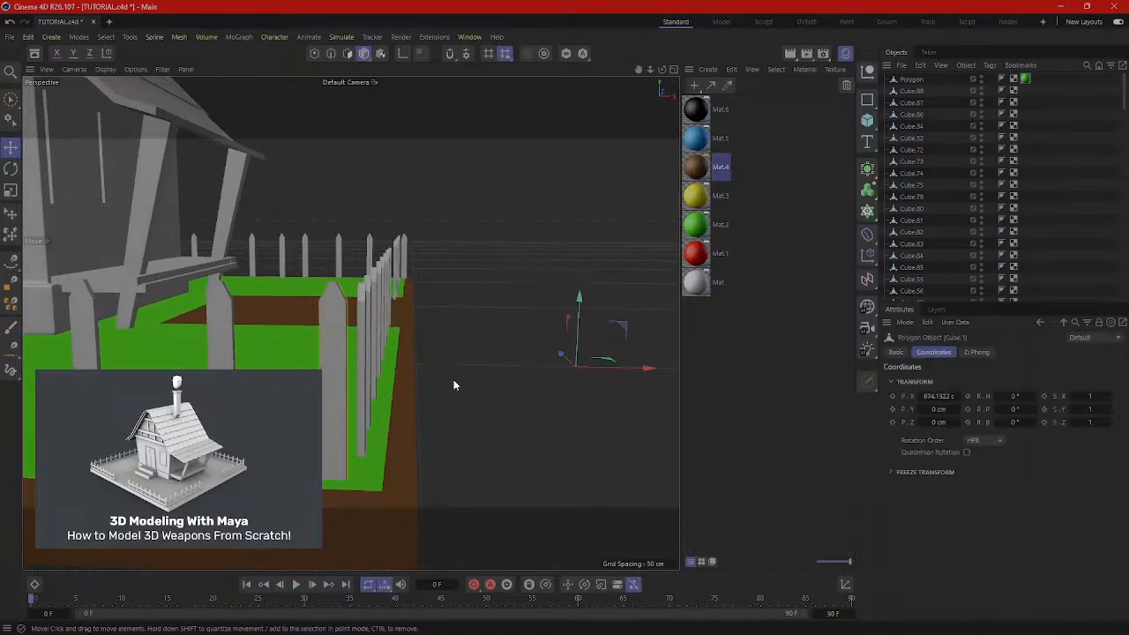
drag(648, 368, 655, 373)
Clear the fence picket selection and select the horizontal beam at the top of the house's front wall.
scroll(433, 315, down, 4)
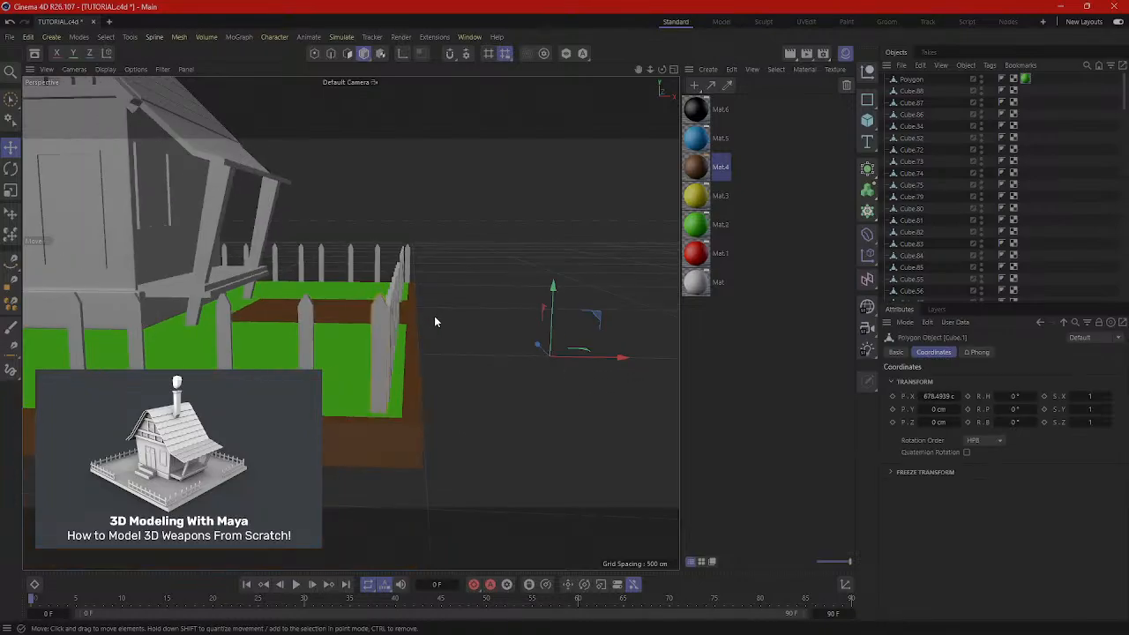
alt+drag(434, 315, 468, 312)
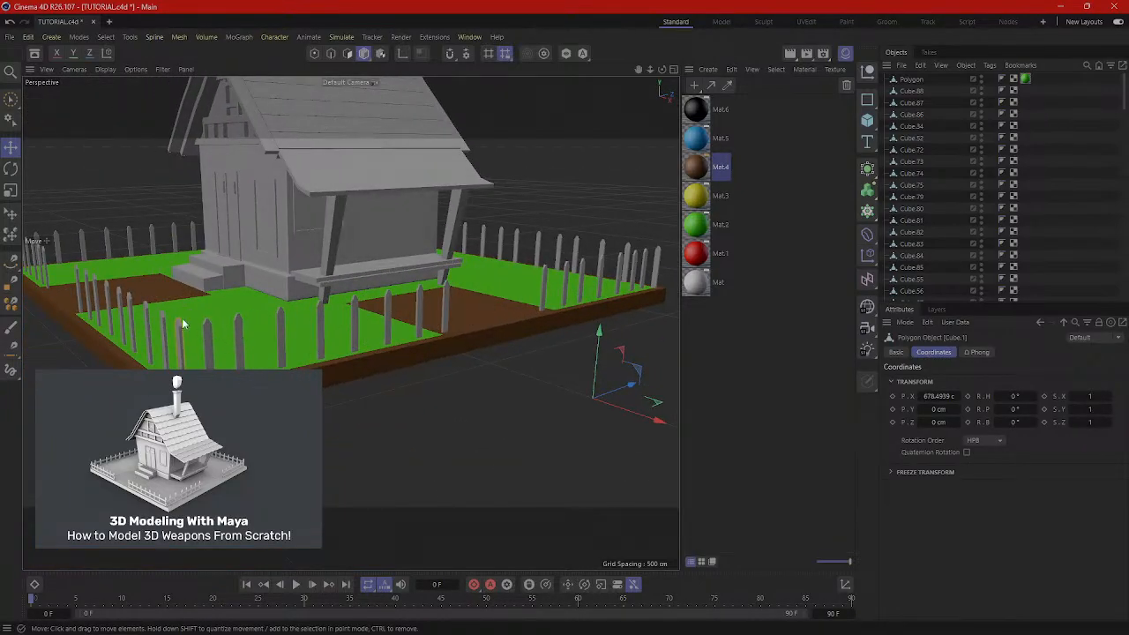
alt+drag(264, 341, 415, 409)
click(415, 410)
right_click(415, 410)
click(398, 116)
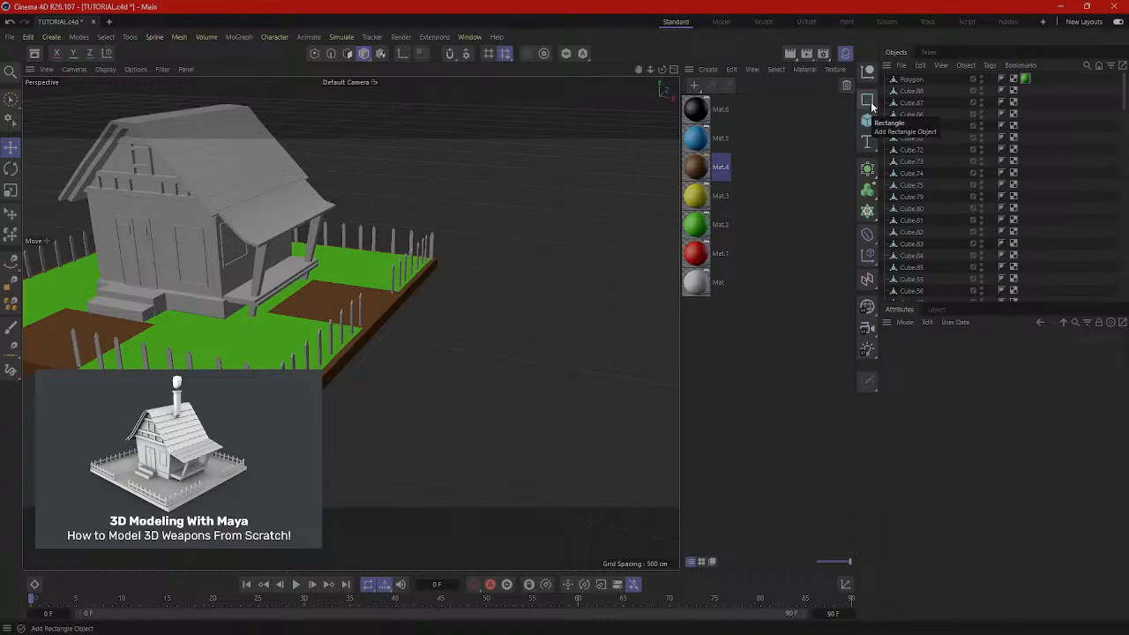
click(148, 195)
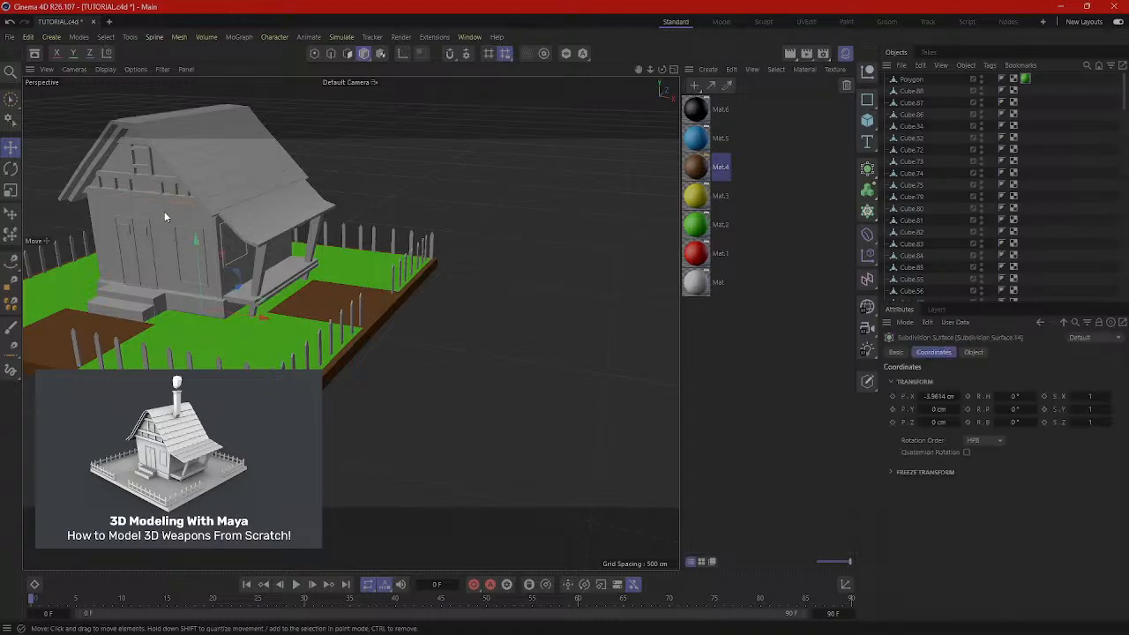
Duplicate the front-wall beam and position the copy in front of the house near the front fence.
ctrl+drag(227, 298, 260, 244)
drag(188, 360, 184, 421)
scroll(171, 364, up, 2)
alt+drag(385, 331, 246, 343)
drag(282, 403, 427, 401)
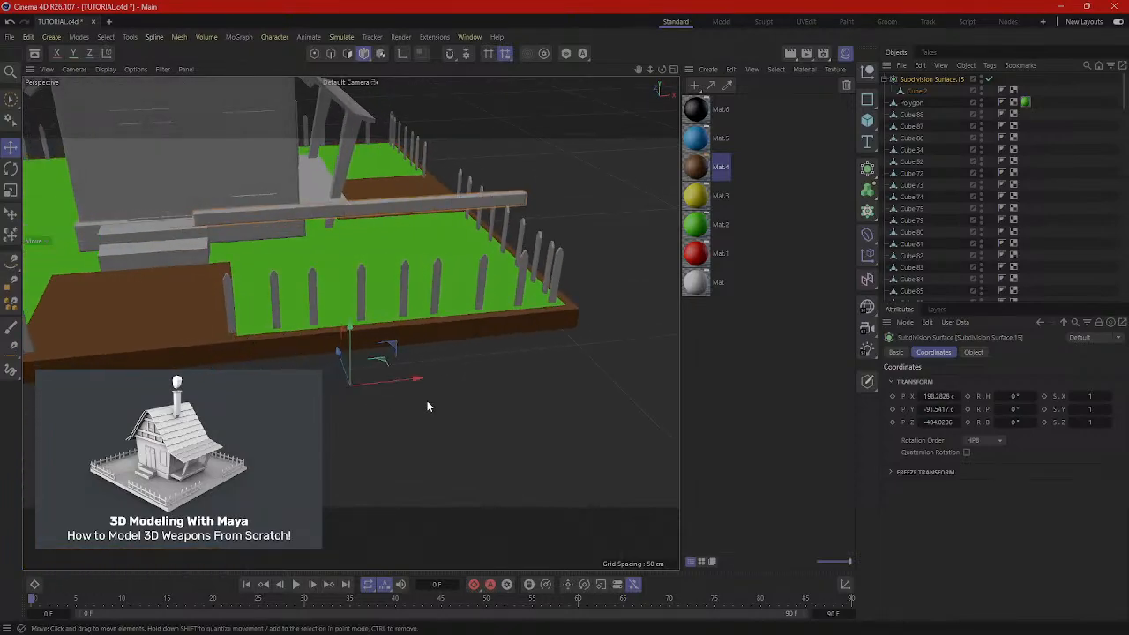
Relocate the copied beam's axis onto the beam itself at about X 191.7, Y 236.3 and Z -558.4 cm.
middle_click(462, 304)
middle_click(538, 218)
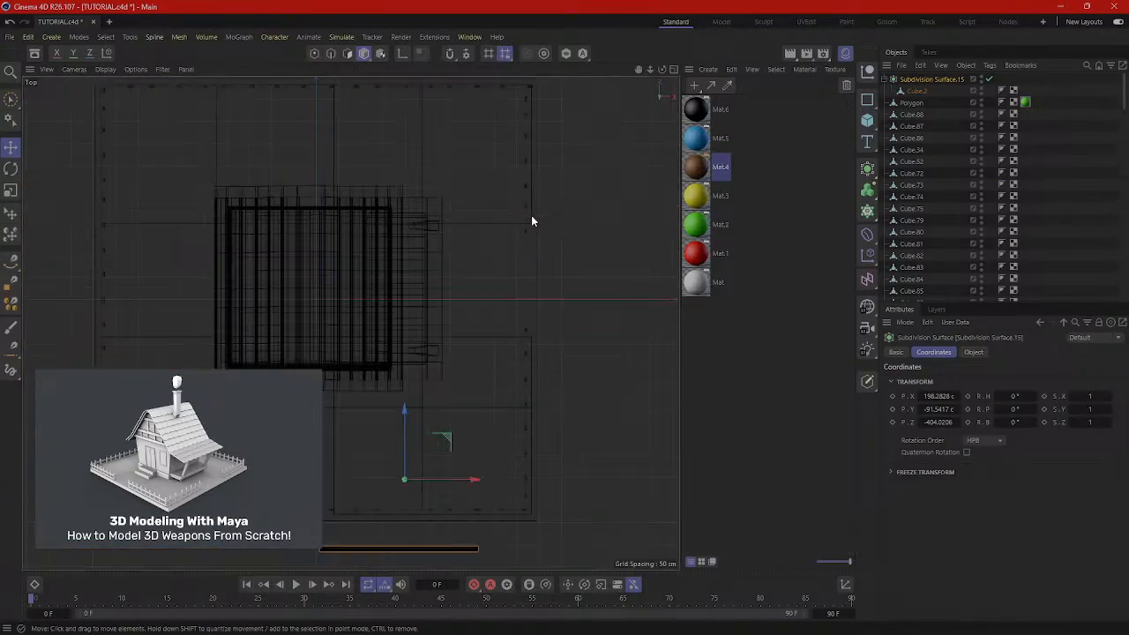
click(402, 53)
drag(405, 409, 403, 479)
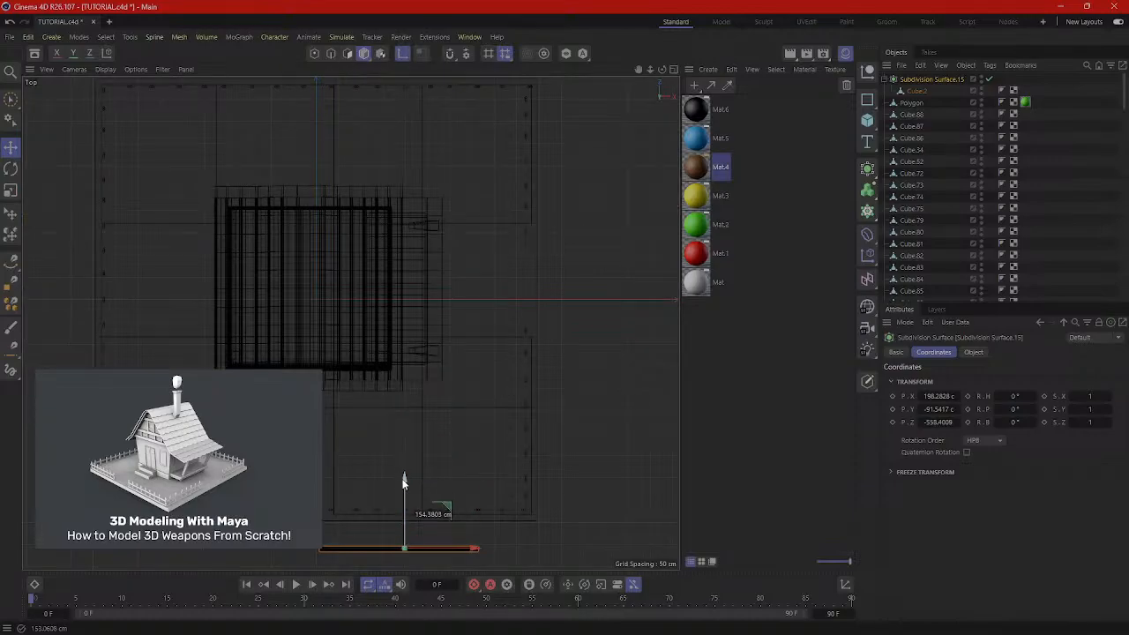
drag(469, 549, 468, 550)
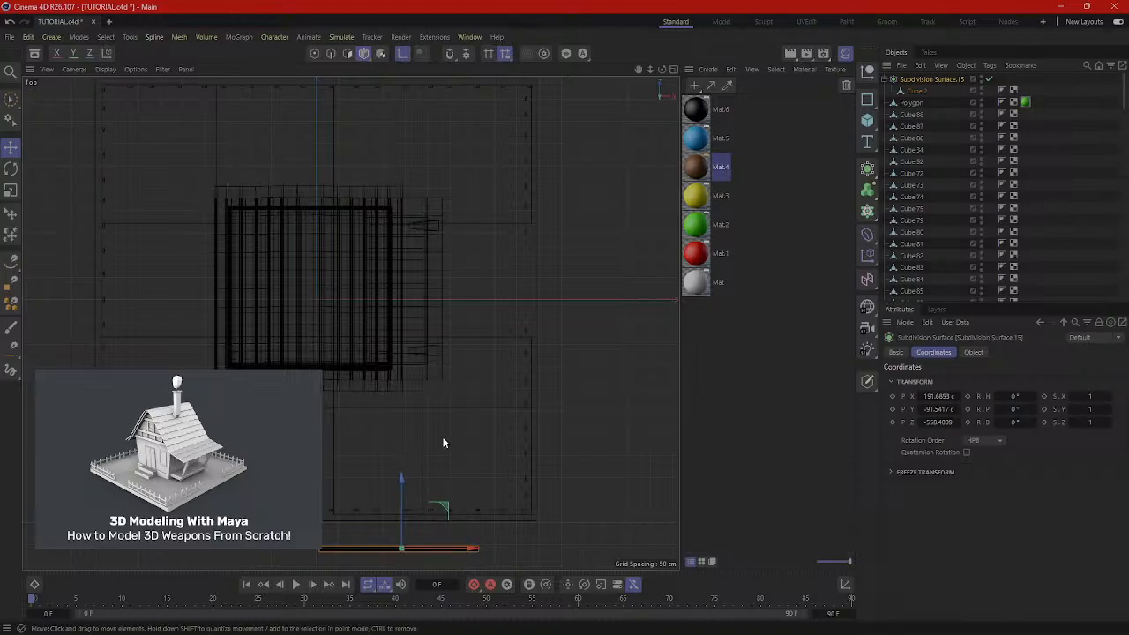
middle_click(442, 421)
drag(577, 460, 573, 413)
drag(572, 346, 571, 346)
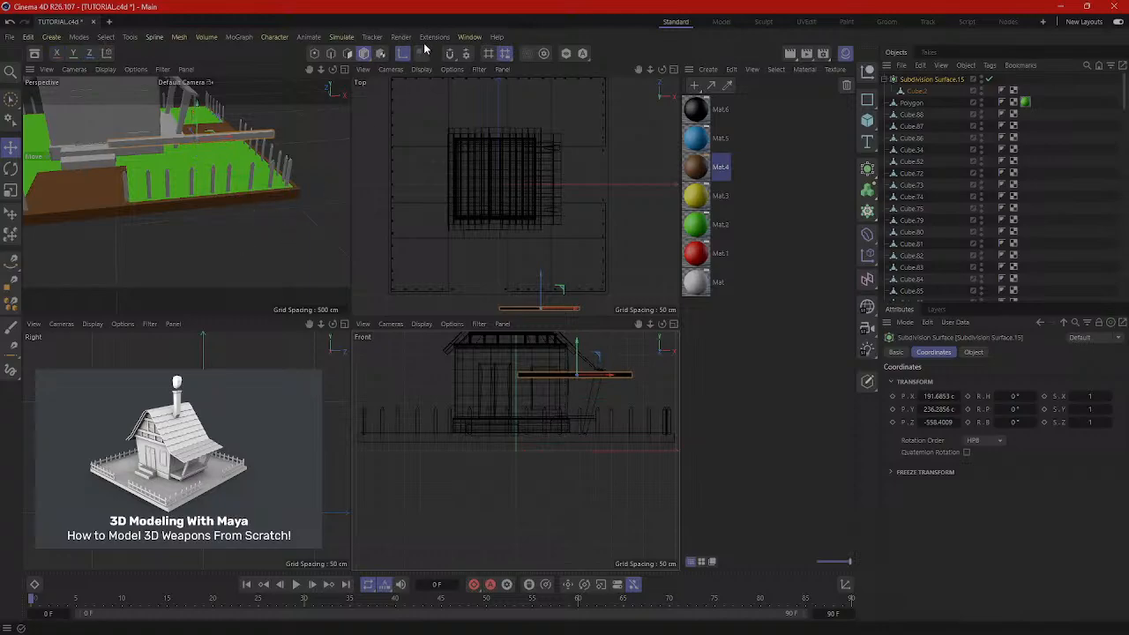
middle_click(242, 230)
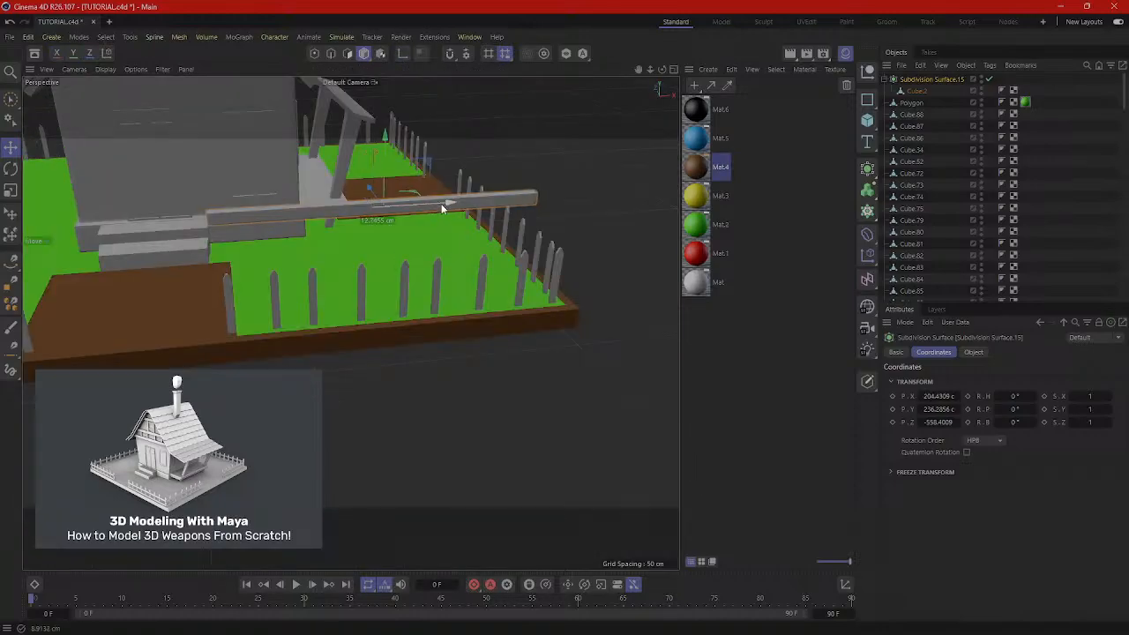
Lower the beam and move it against the front fence pickets on the porch side of the path.
drag(401, 152, 480, 262)
alt+drag(524, 308, 206, 272)
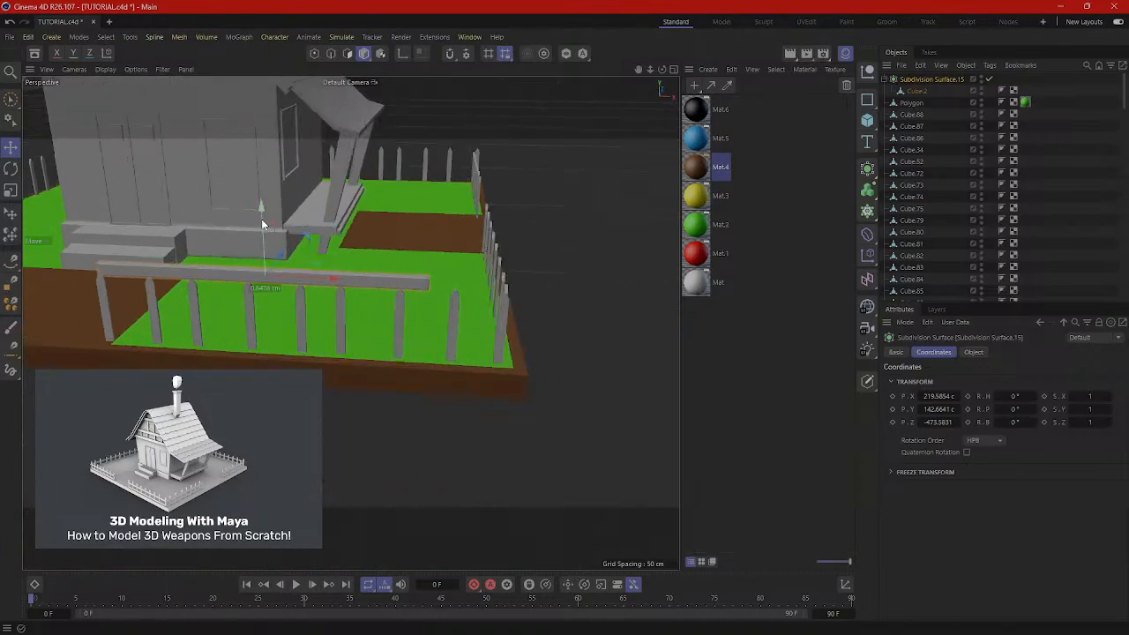
drag(261, 218, 529, 318)
Adjust the front rail's thickness and fine-tune its height against the pickets.
key(r)
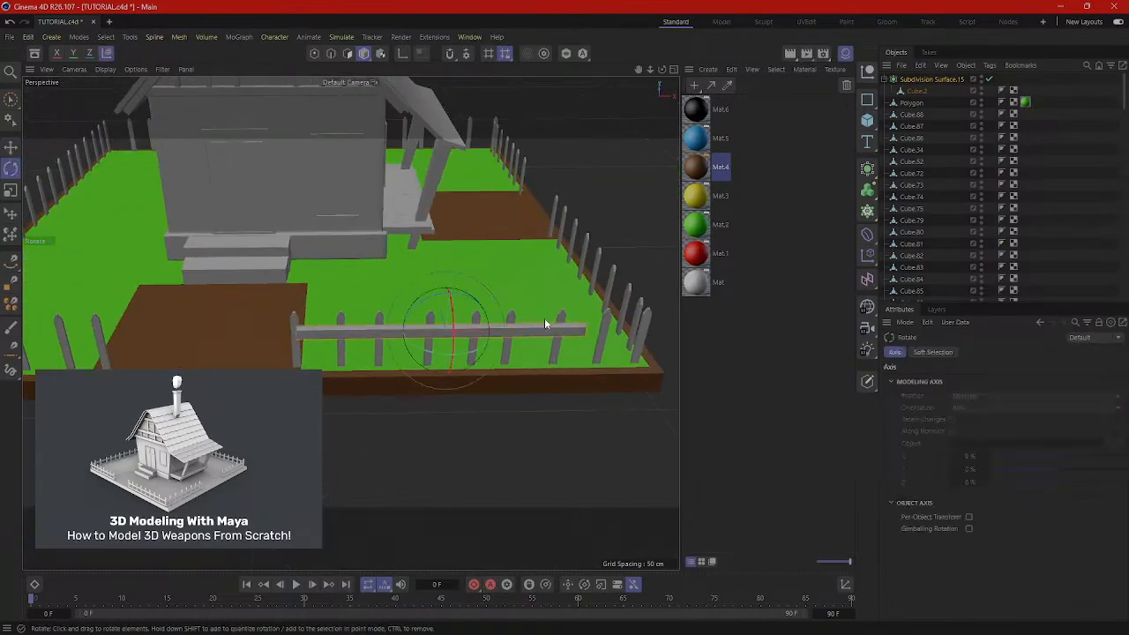
key(t)
alt+drag(479, 345, 558, 344)
key(e)
key(t)
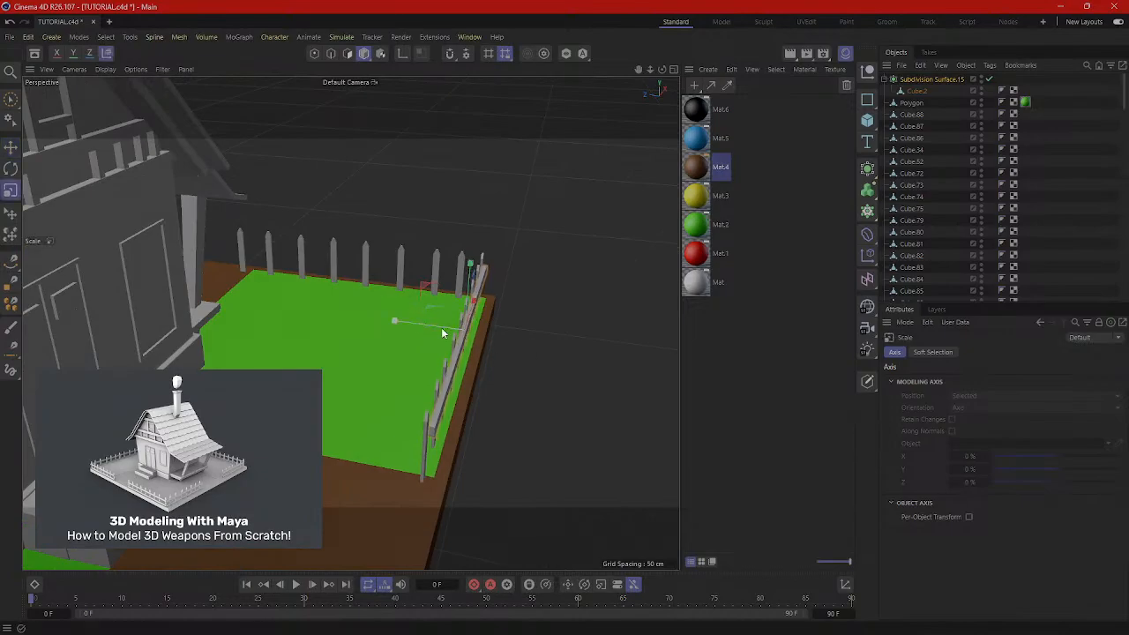
key(r)
key(e)
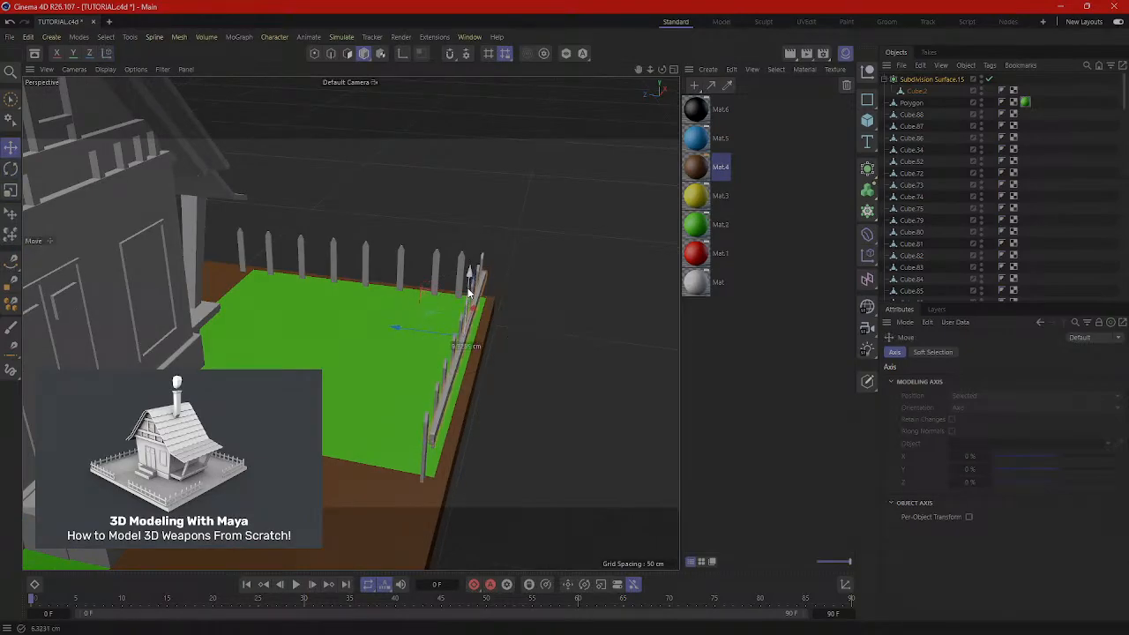
alt+drag(469, 284, 419, 339)
Scale the front rail lengthwise so it spans the picket row on the porch side.
alt+drag(419, 340, 484, 315)
key(r)
key(t)
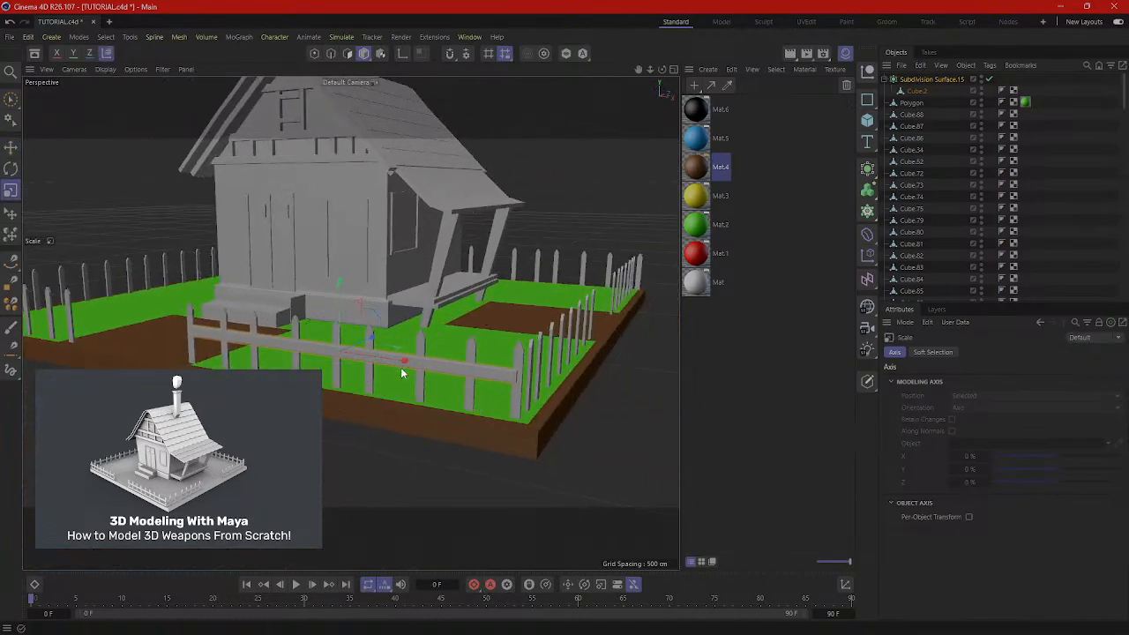
drag(403, 371, 404, 362)
alt+drag(404, 362, 549, 402)
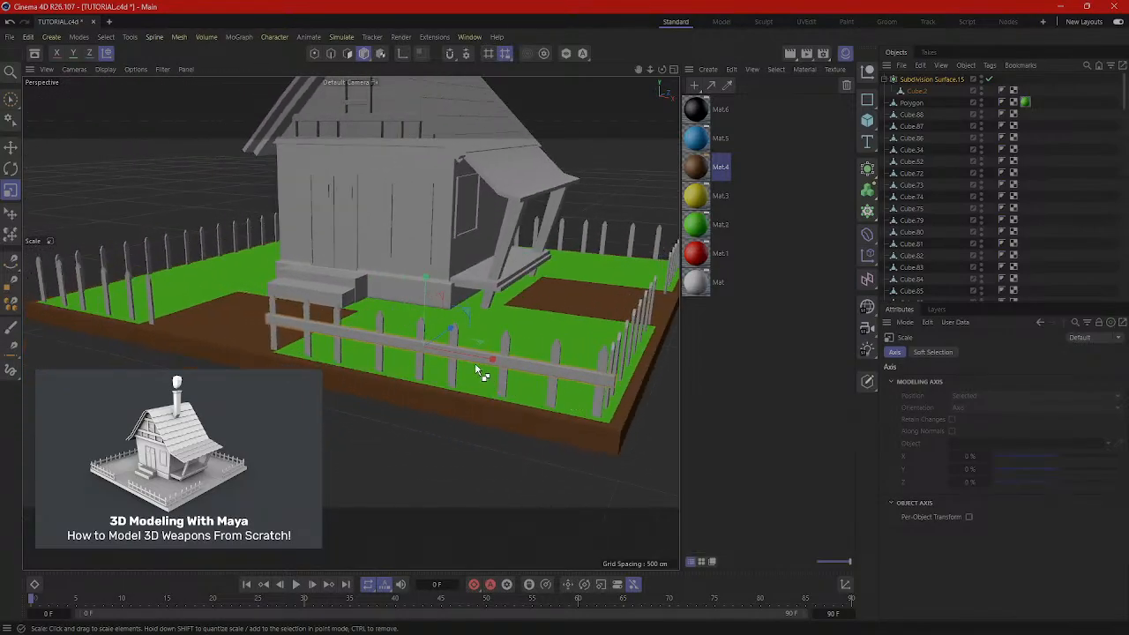
Duplicate the front rail onto the picket row across the front path.
key(e)
alt+drag(460, 384, 203, 350)
alt+drag(256, 365, 388, 381)
Scale the second front rail lengthwise and shift it to span its picket row.
key(r)
key(t)
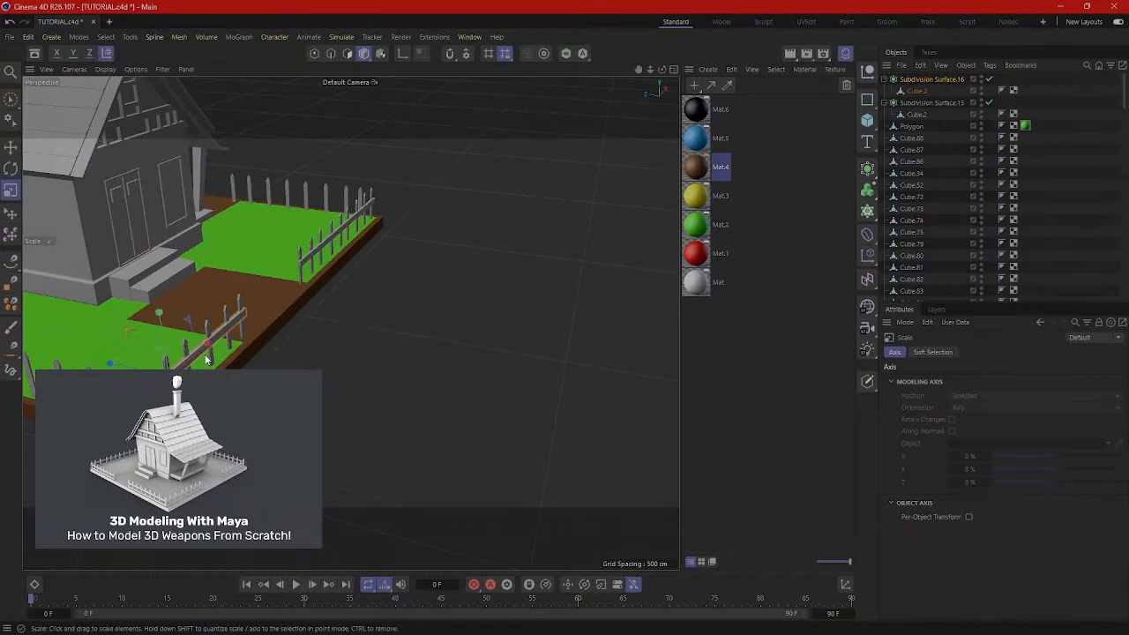
drag(205, 360, 236, 335)
key(e)
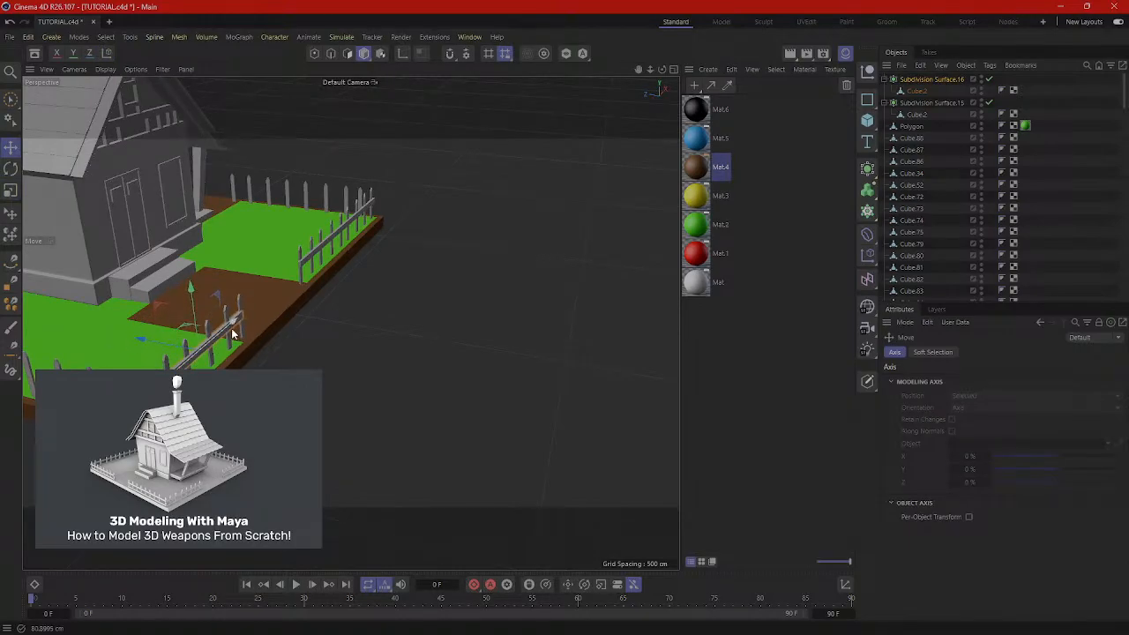
key(t)
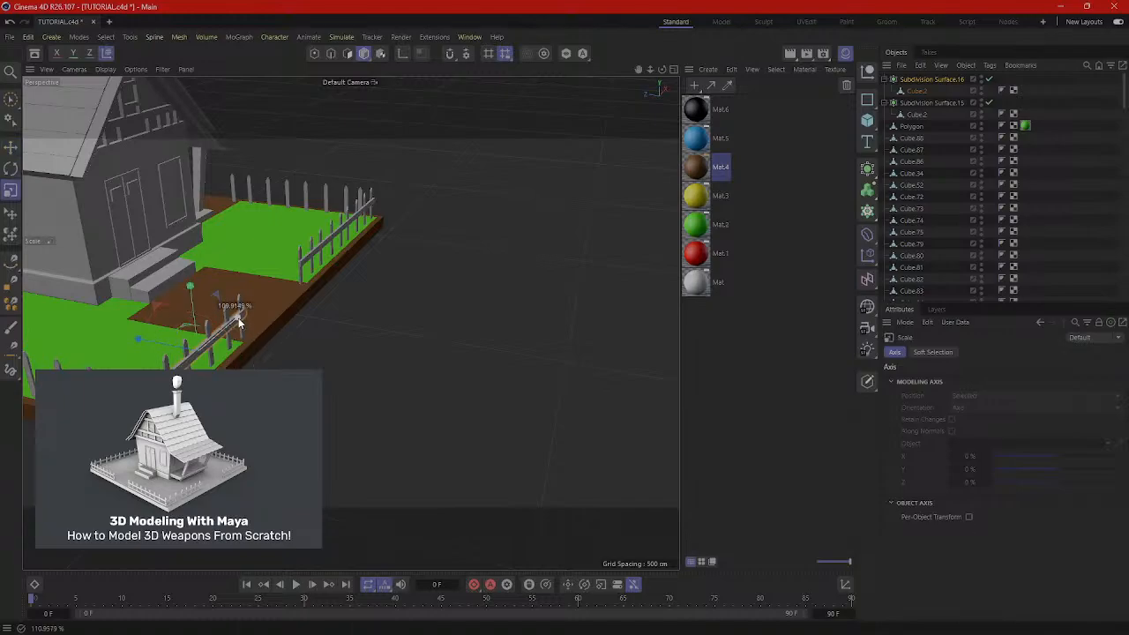
drag(237, 322, 239, 321)
alt+drag(245, 361, 351, 365)
key(e)
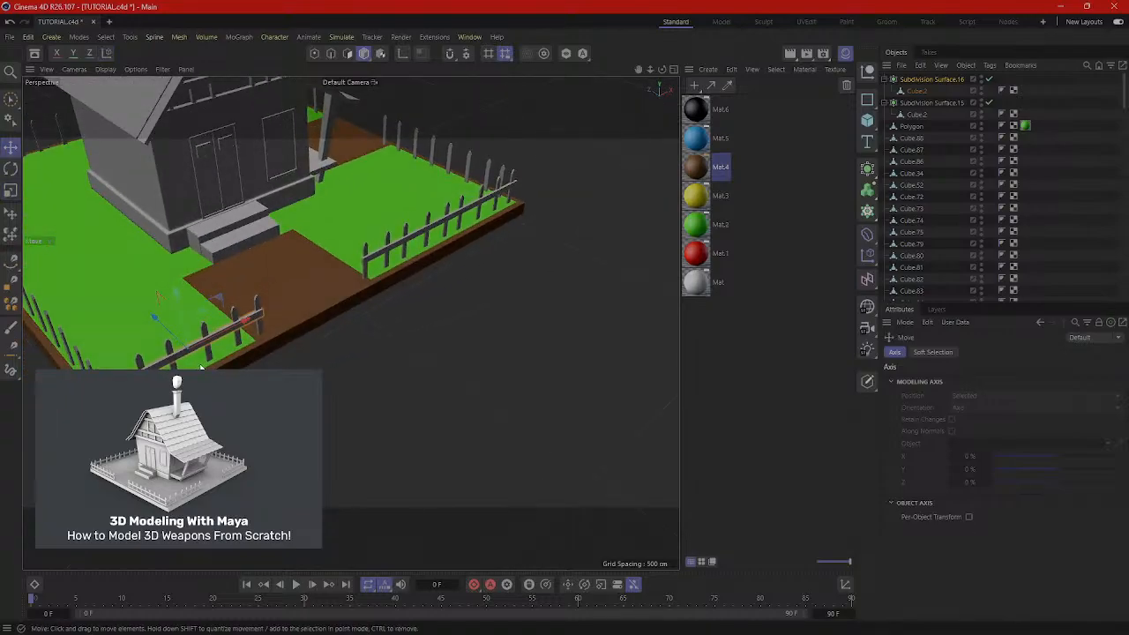
alt+drag(350, 323, 385, 353)
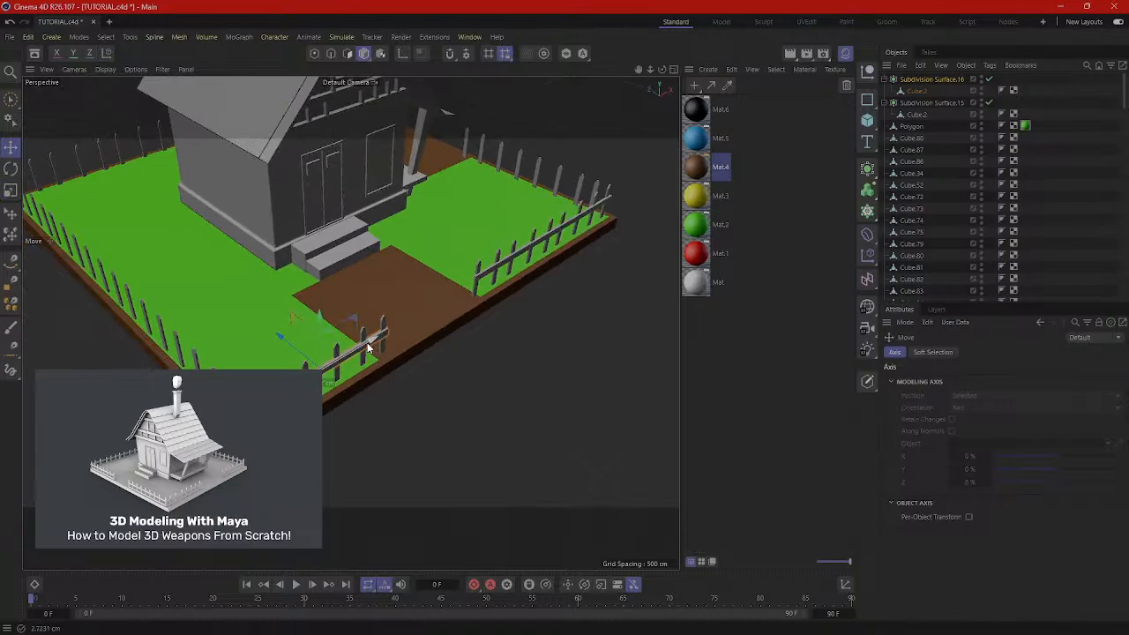
Duplicate a front rail and move the copy against the back fence pickets.
alt+drag(502, 323, 582, 344)
click(377, 394)
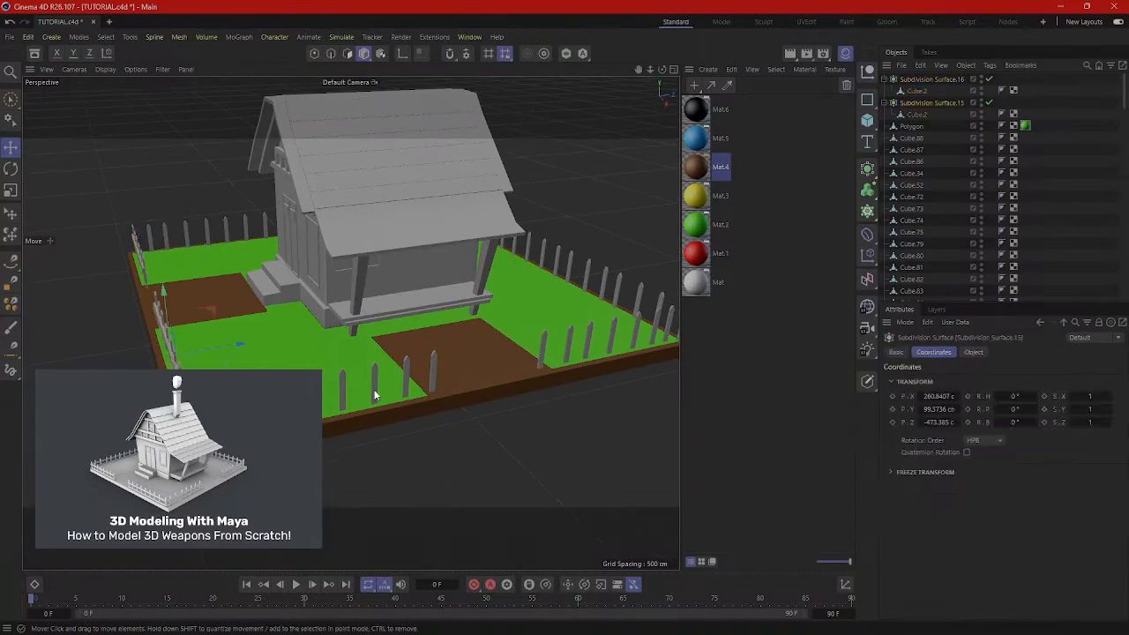
alt+middle_drag(376, 395, 310, 417)
ctrl+drag(182, 367, 627, 344)
alt+drag(402, 407, 298, 324)
drag(115, 342, 142, 340)
Lengthen the back rail and shift it into place so it spans the whole back fence.
key(t)
key(e)
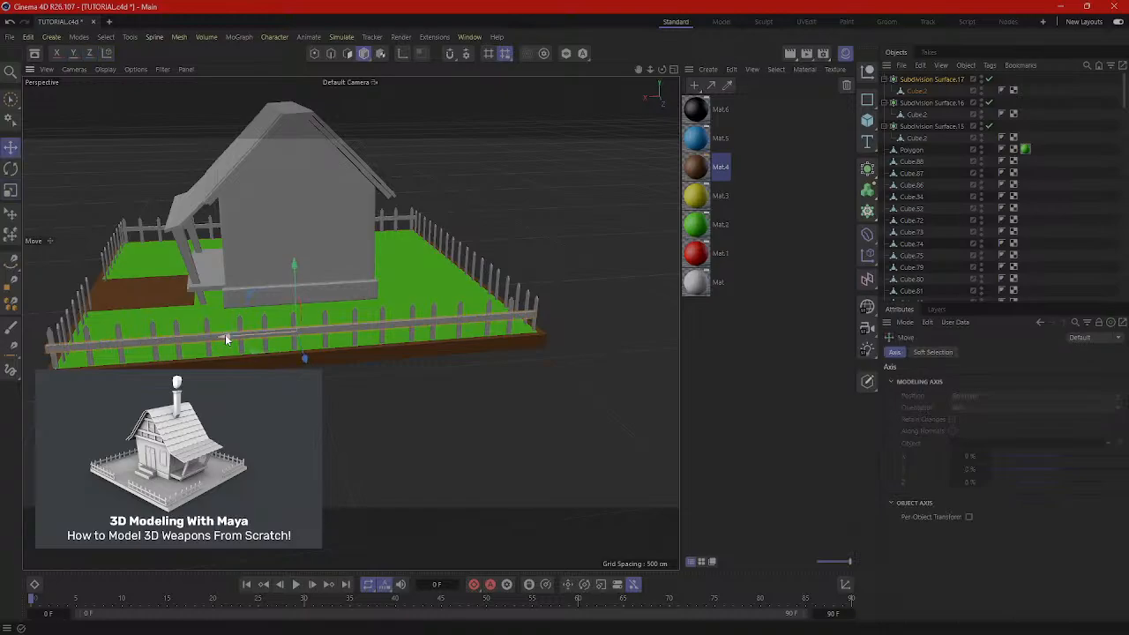
drag(225, 334, 232, 335)
key(r)
key(t)
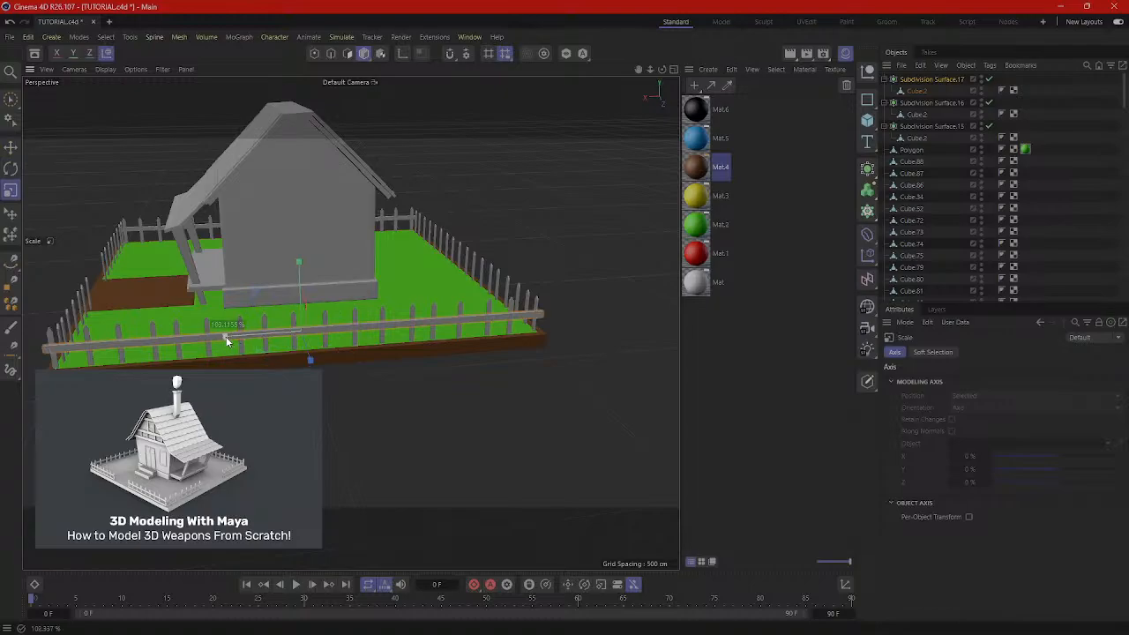
drag(227, 337, 307, 319)
key(e)
drag(262, 243, 256, 241)
Select the corner picket beside the back rail, shift it slightly along X, and clear the selection.
alt+drag(255, 241, 324, 310)
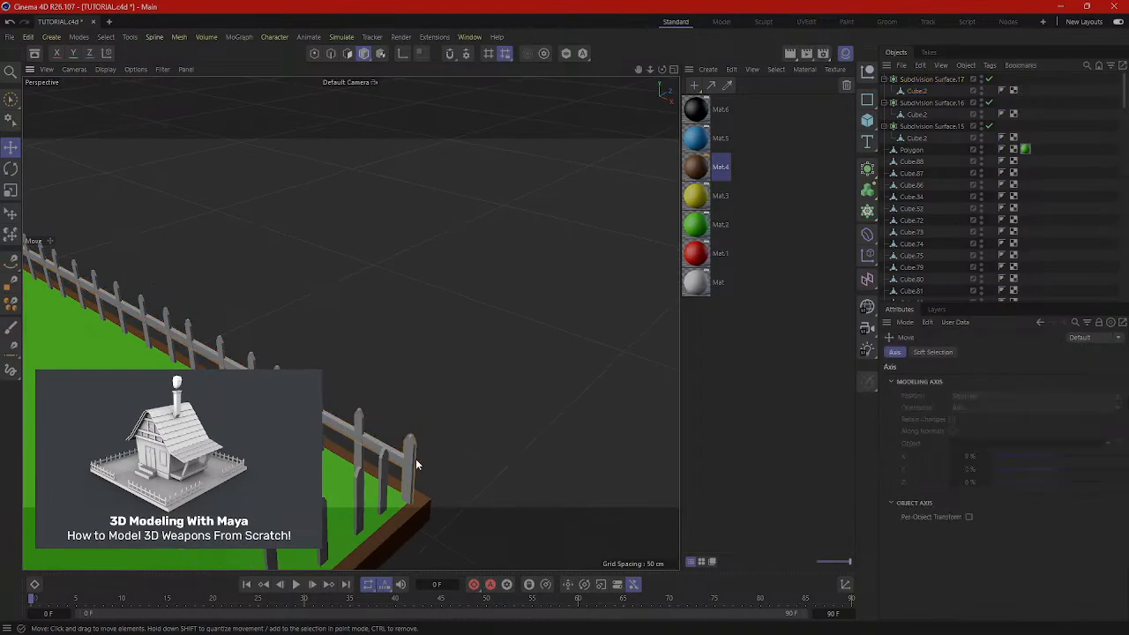
key(r)
alt+drag(416, 458, 598, 437)
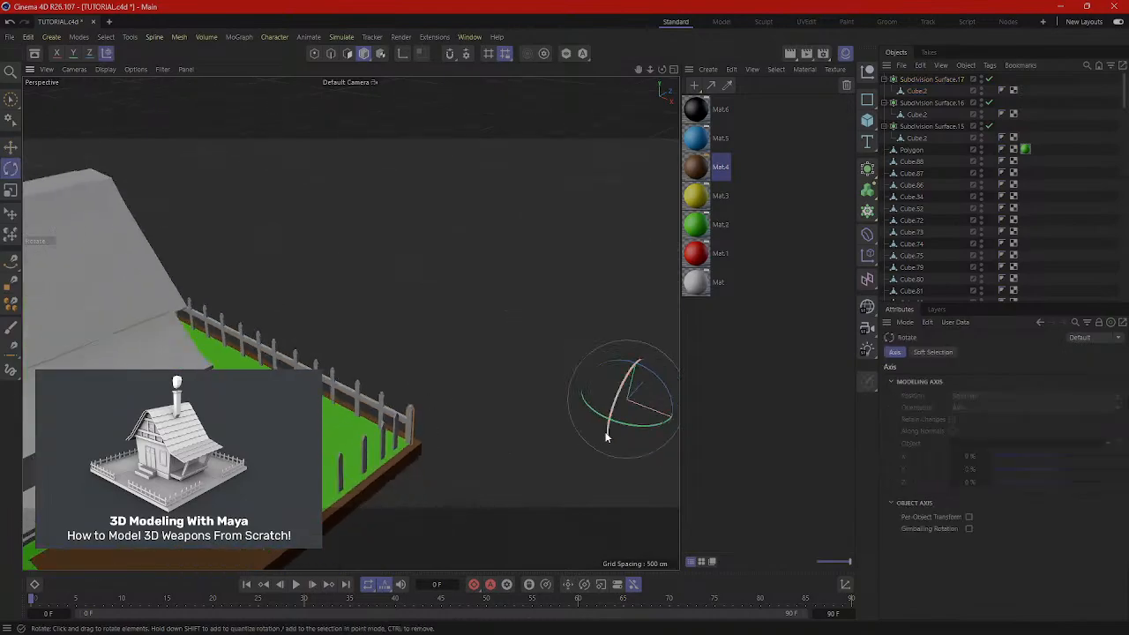
key(e)
drag(667, 415, 661, 412)
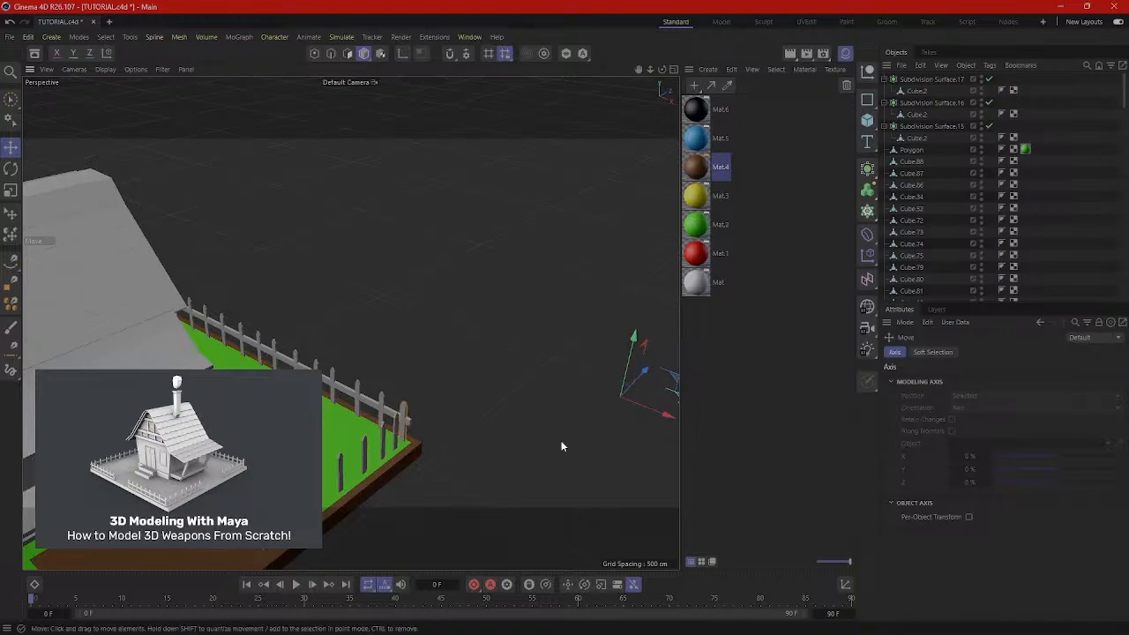
click(563, 446)
Duplicate the front rail on the porch side and set the copy's heading rotation to 90°.
alt+drag(563, 446, 484, 404)
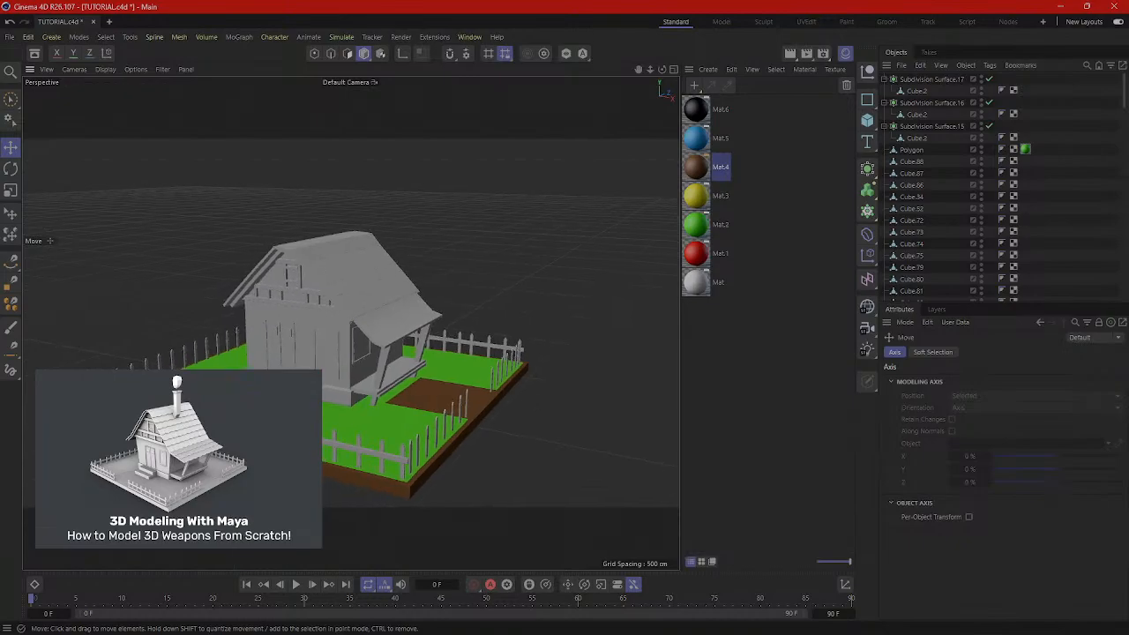
click(337, 444)
alt+drag(337, 444, 415, 460)
ctrl+drag(324, 423, 325, 423)
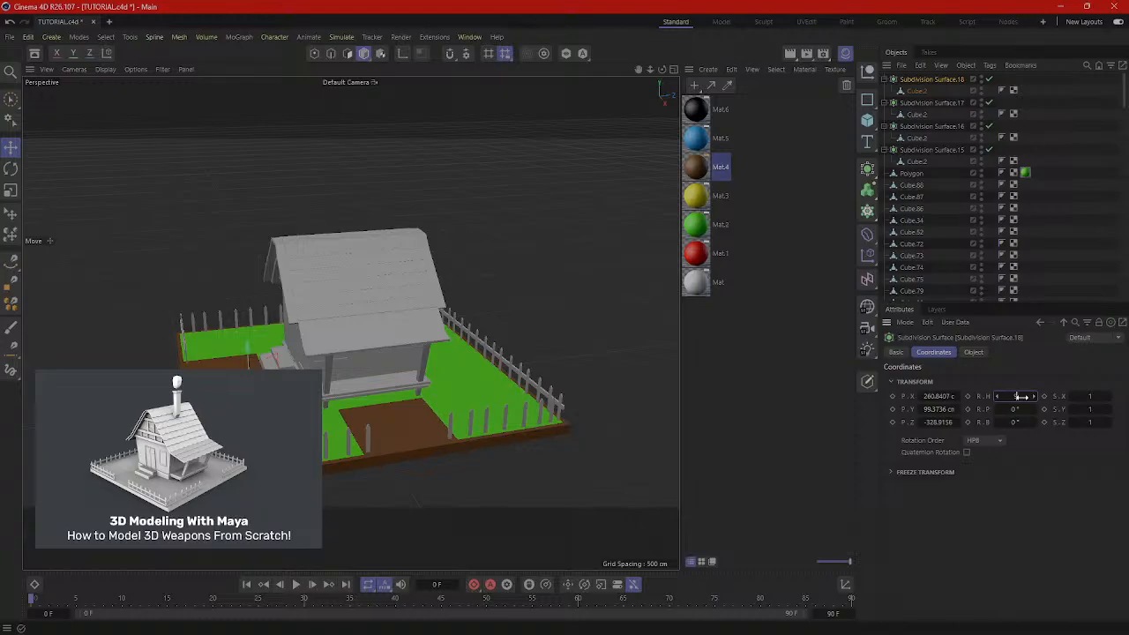
click(381, 467)
Move the rotated rail against the porch-side fence pickets nearest the front corner.
click(248, 353)
drag(248, 353, 348, 452)
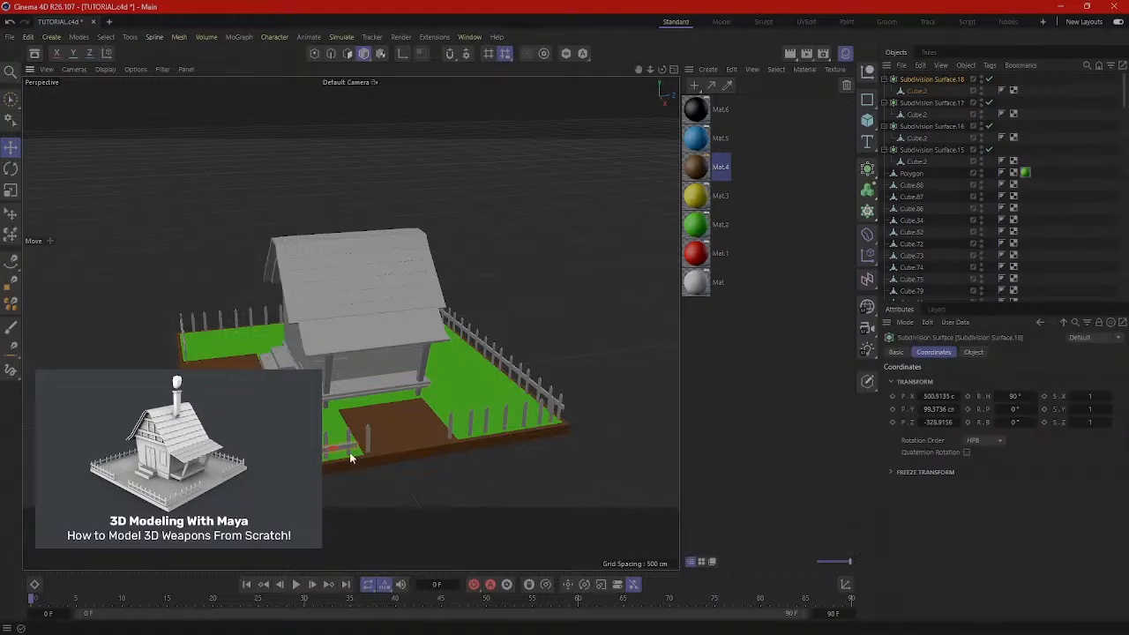
scroll(330, 464, up, 6)
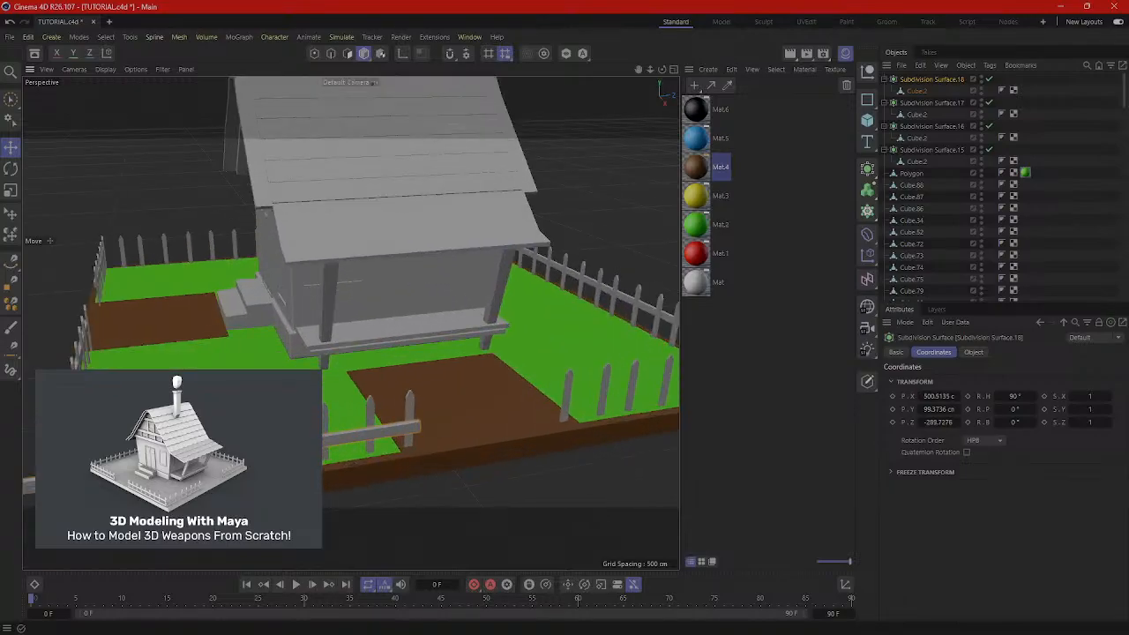
alt+drag(329, 464, 529, 331)
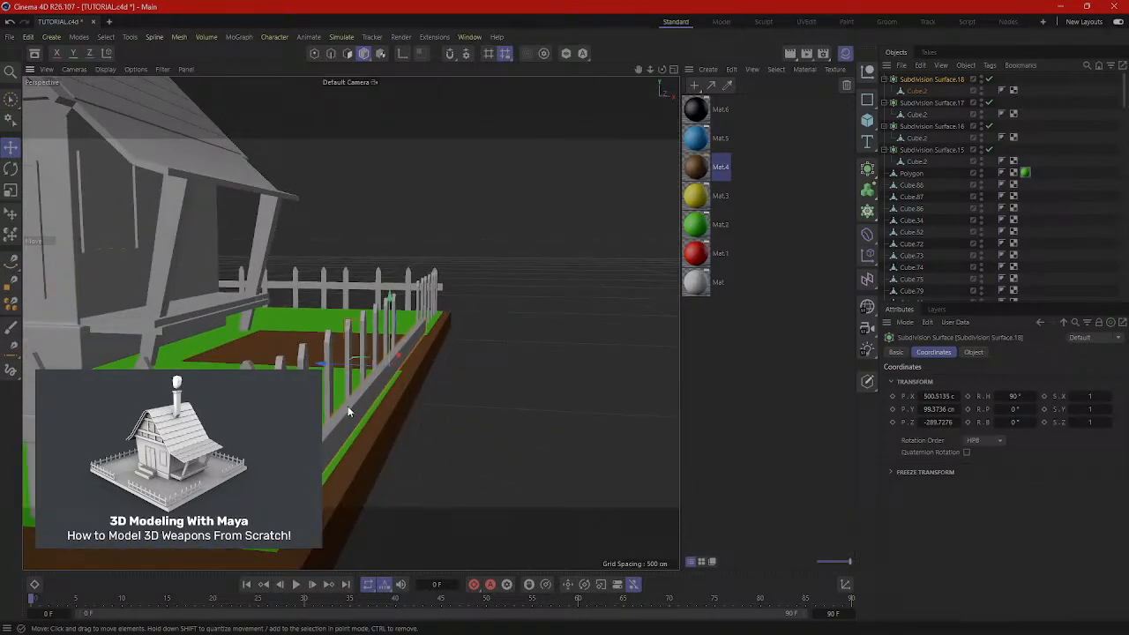
alt+drag(347, 404, 387, 431)
drag(309, 349, 115, 405)
Scale the porch-side rail lengthwise and adjust its position to fit the picket row before the side path.
key(t)
alt+drag(360, 379, 272, 314)
key(e)
key(t)
key(e)
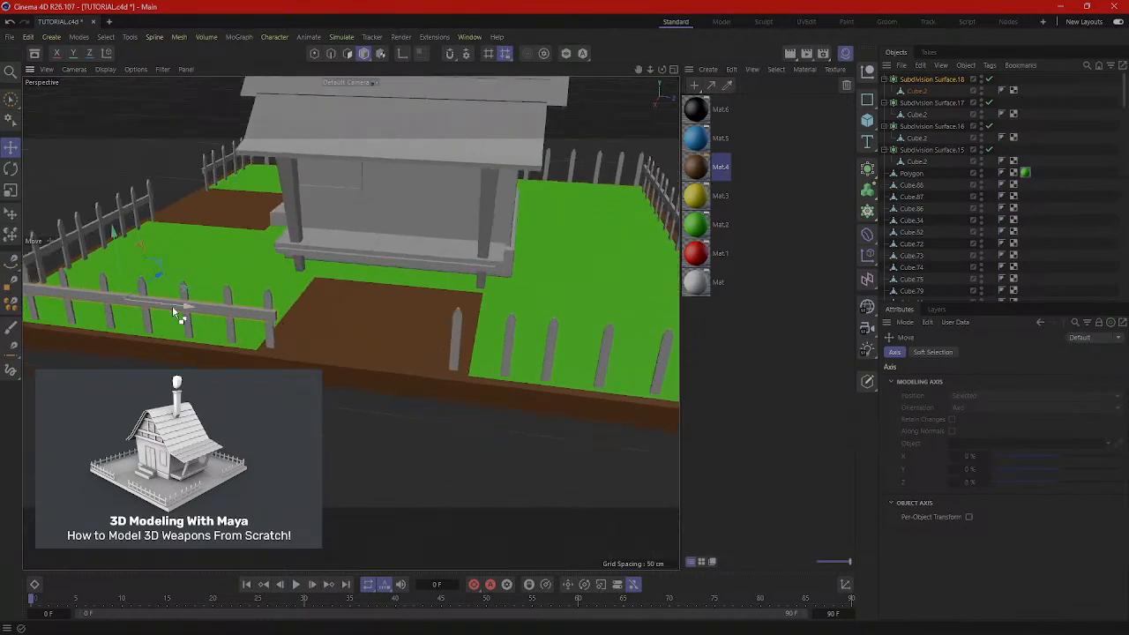
Duplicate the porch-side rail and move the copy to the picket row beyond the side path.
ctrl+drag(184, 306, 574, 352)
alt+middle_drag(547, 344, 385, 316)
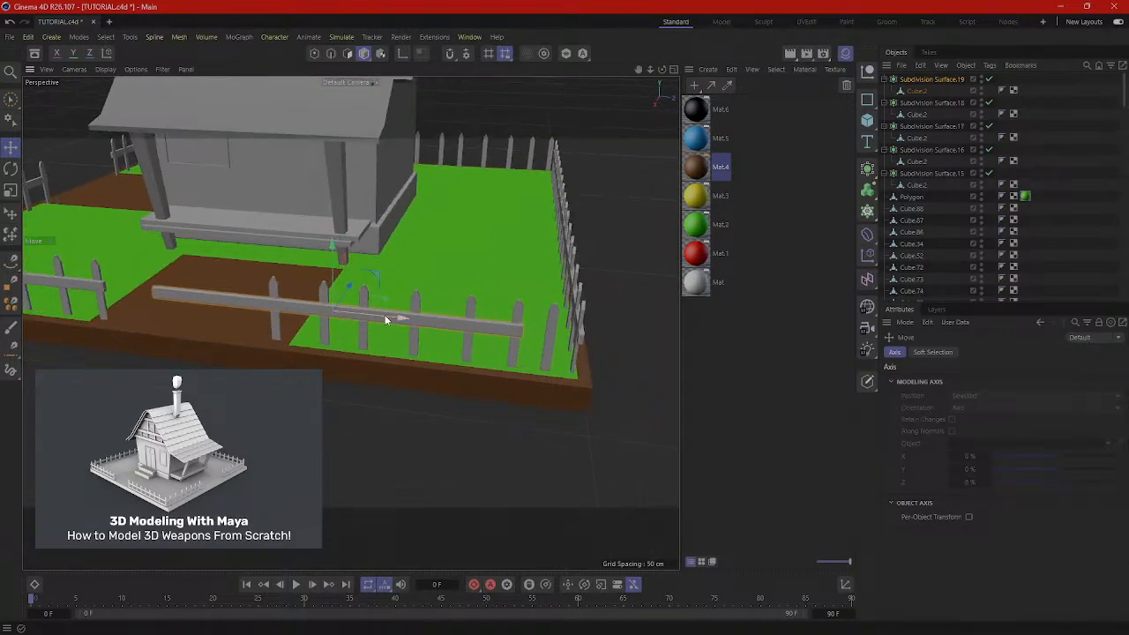
drag(407, 321, 507, 334)
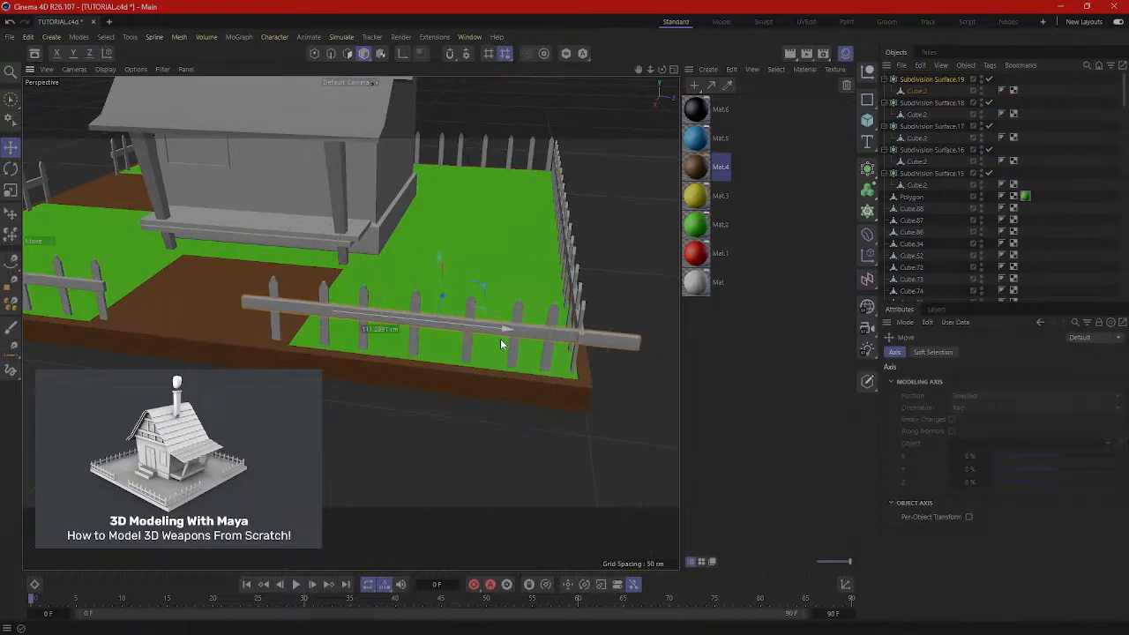
Scale and shift the second porch-side rail so it runs from the path's end picket to the back corner.
key(t)
drag(535, 369, 462, 324)
key(e)
key(t)
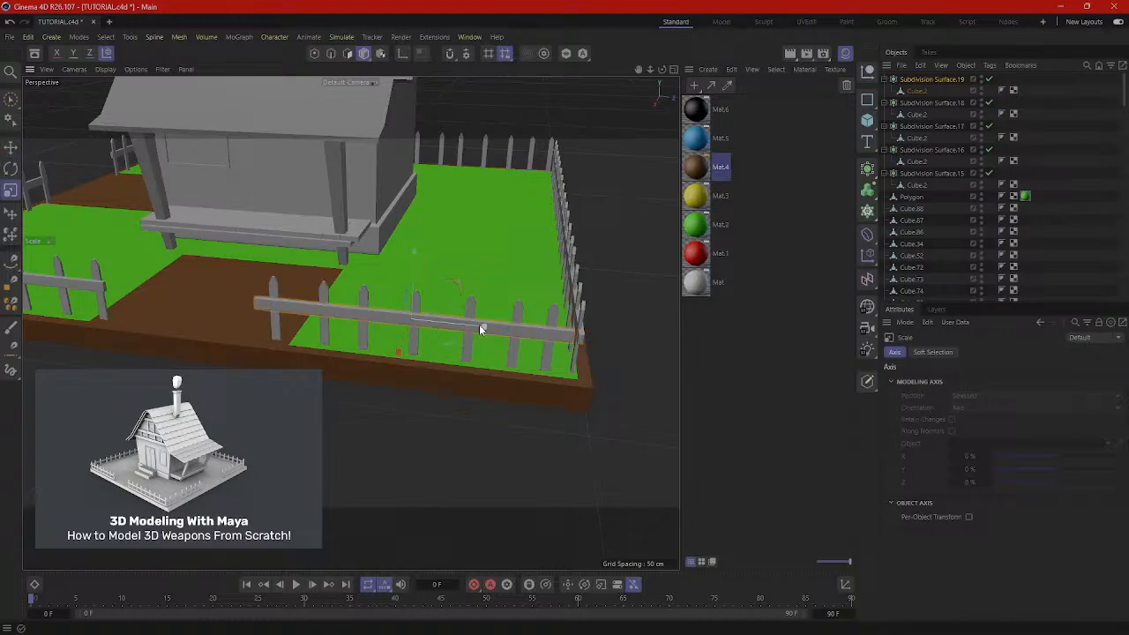
key(e)
drag(466, 324, 499, 327)
key(t)
key(e)
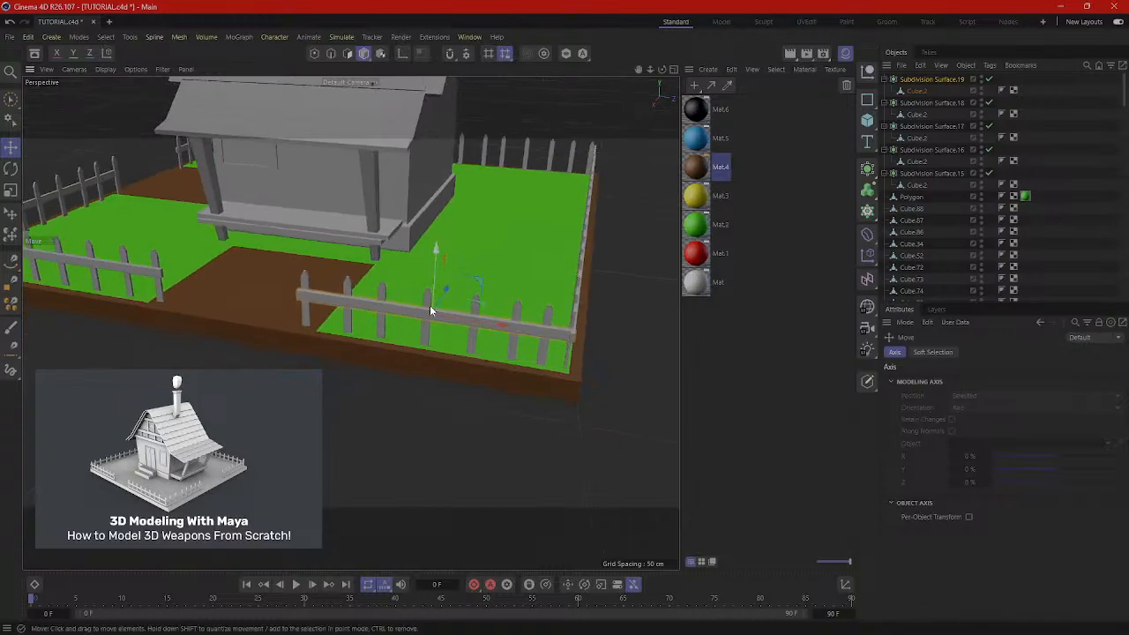
Duplicate the side rail onto the fence opposite the porch and centre it along the picket row.
alt+drag(431, 311, 584, 220)
alt+drag(656, 207, 447, 392)
alt+drag(445, 390, 311, 312)
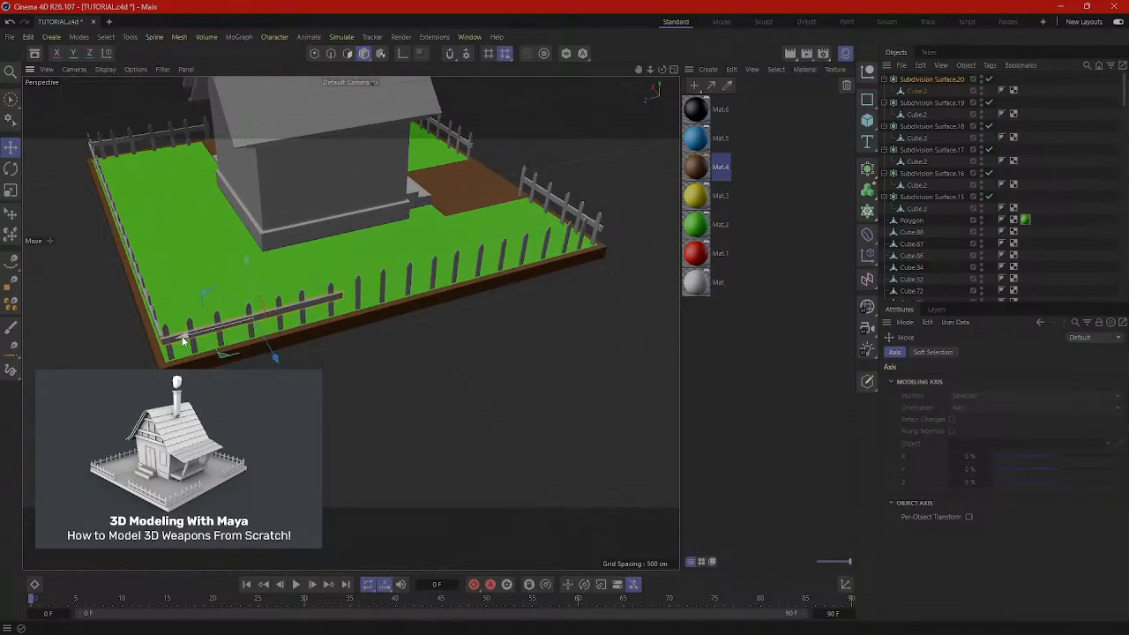
drag(182, 337, 351, 292)
Scale the rail opposite the porch lengthwise and shift it so it spans the whole picket row from corner to corner.
key(r)
key(t)
drag(255, 289, 127, 312)
key(e)
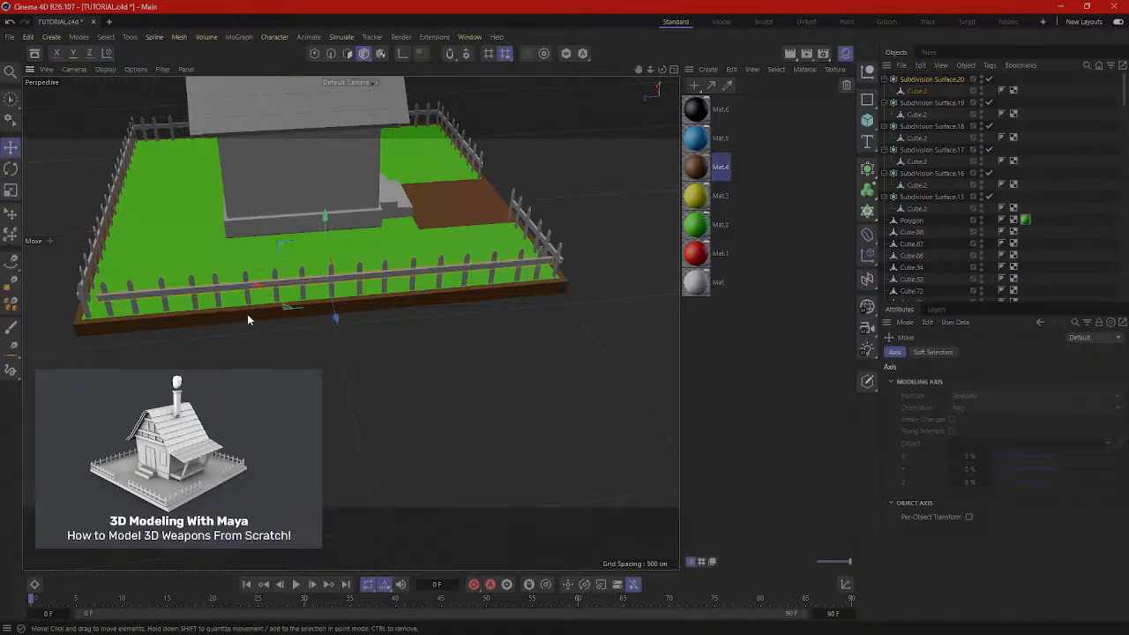
mouse_move(250, 288)
mouse_down()
mouse_move(236, 291)
mouse_move(258, 285)
mouse_up()
key(t)
key(e)
key(r)
key(t)
key(r)
key(e)
alt+drag(194, 299, 295, 347)
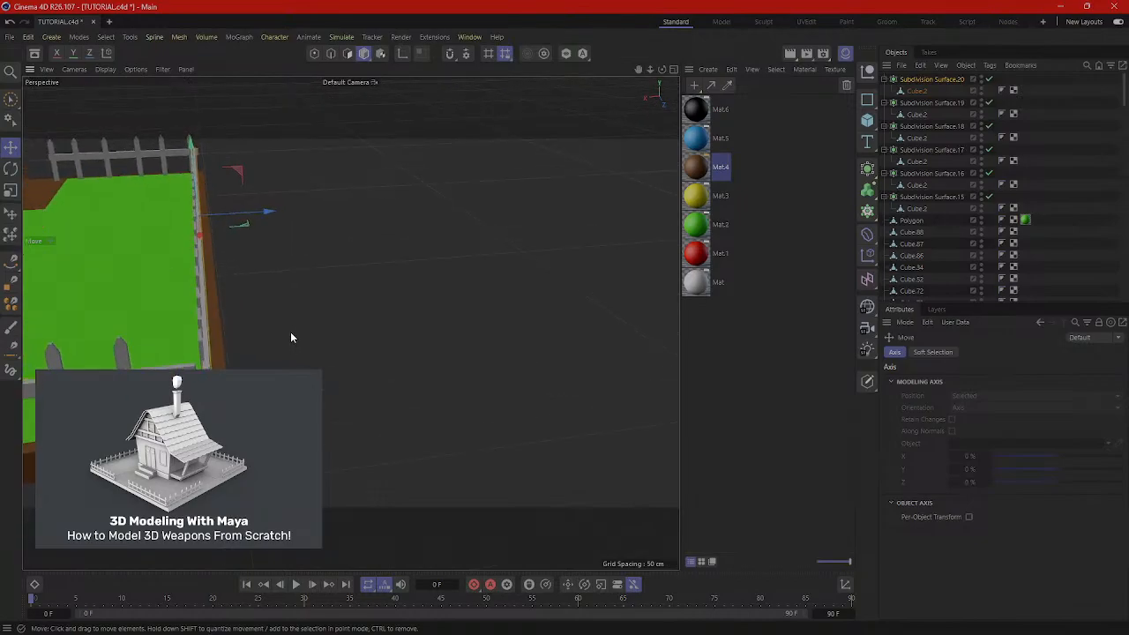
key(t)
key(r)
key(t)
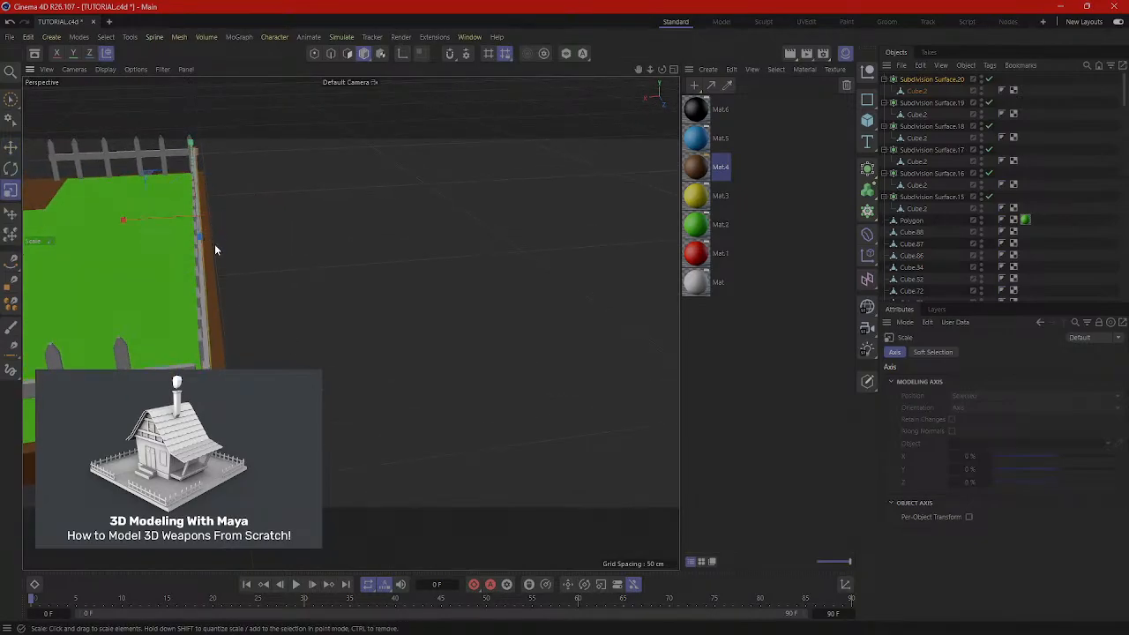
Select the rail on the fence behind the house and shift it lengthwise to fit the picket row.
alt+drag(273, 335, 421, 315)
click(231, 362)
key(t)
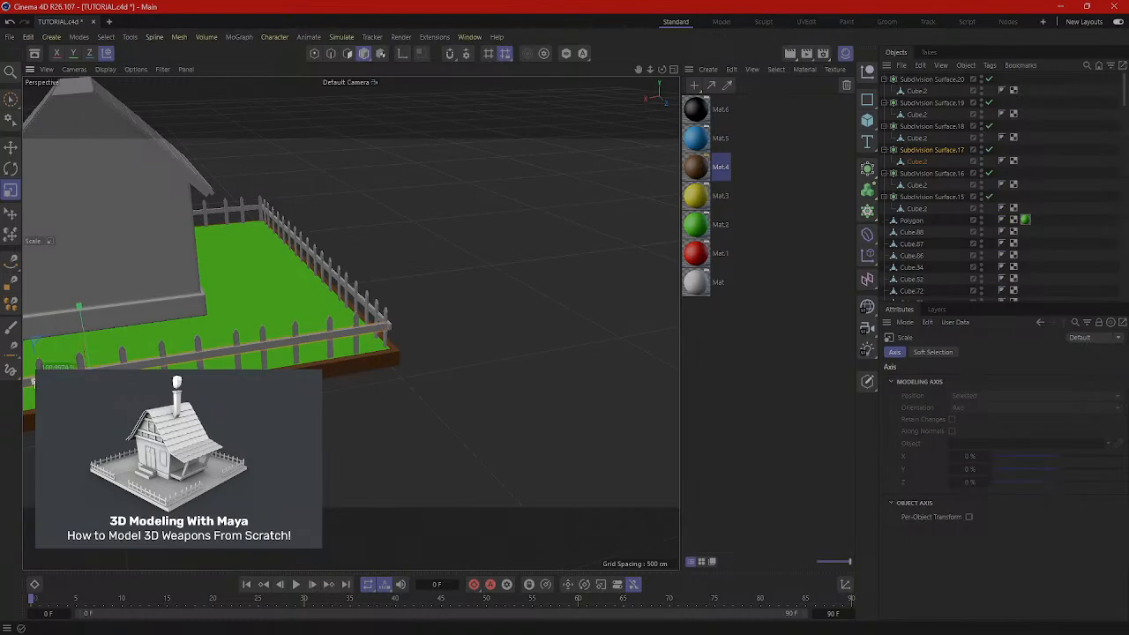
key(e)
alt+middle_drag(253, 363, 529, 317)
drag(312, 340, 321, 343)
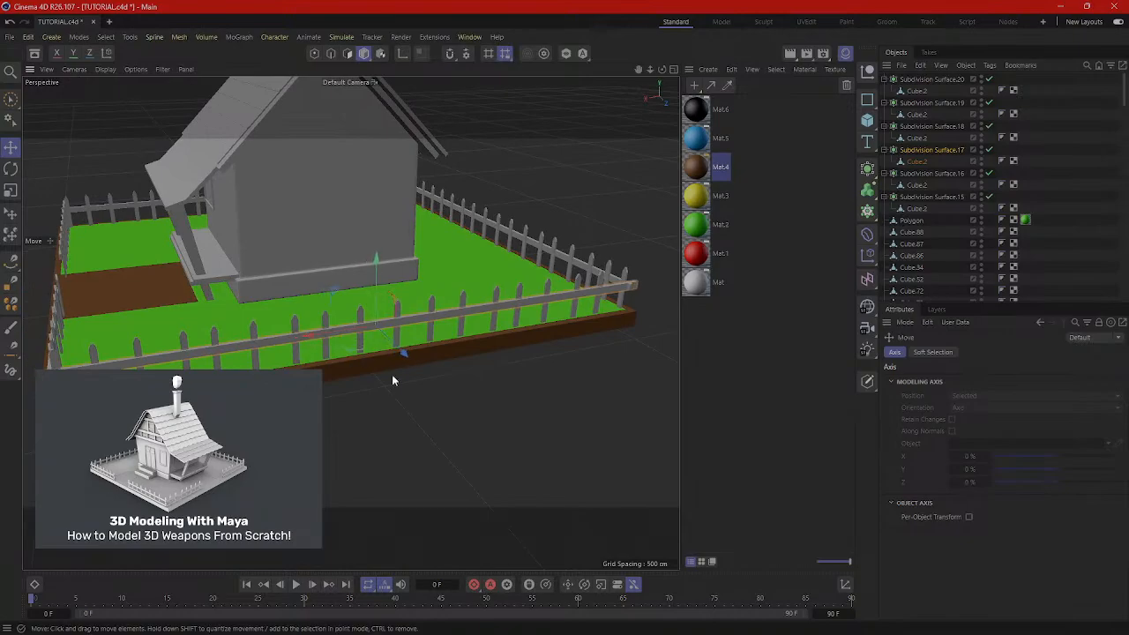
alt+drag(391, 374, 466, 374)
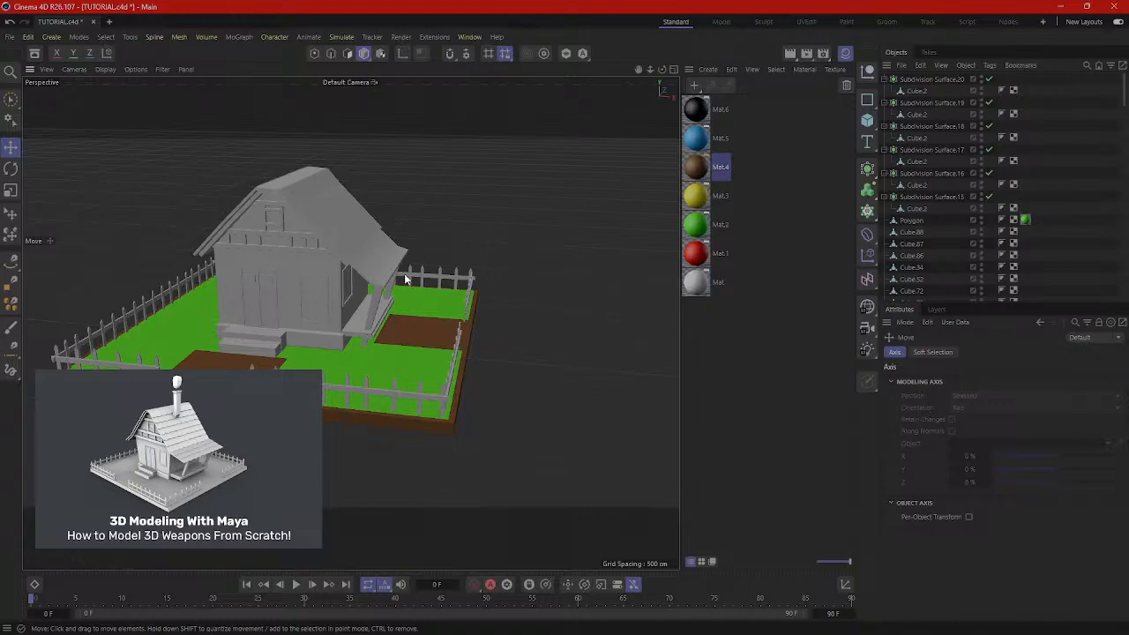
Select a single roof shingle face near the ridge and extrude it outward as the start of a chimney.
alt+drag(480, 196, 507, 322)
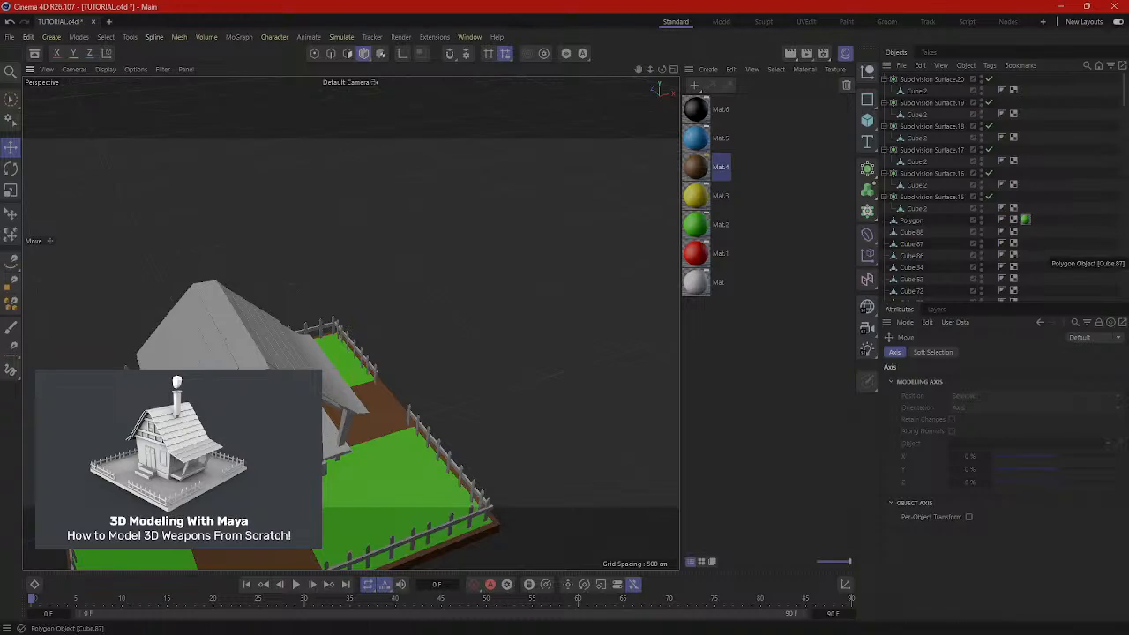
scroll(214, 347, up, 6)
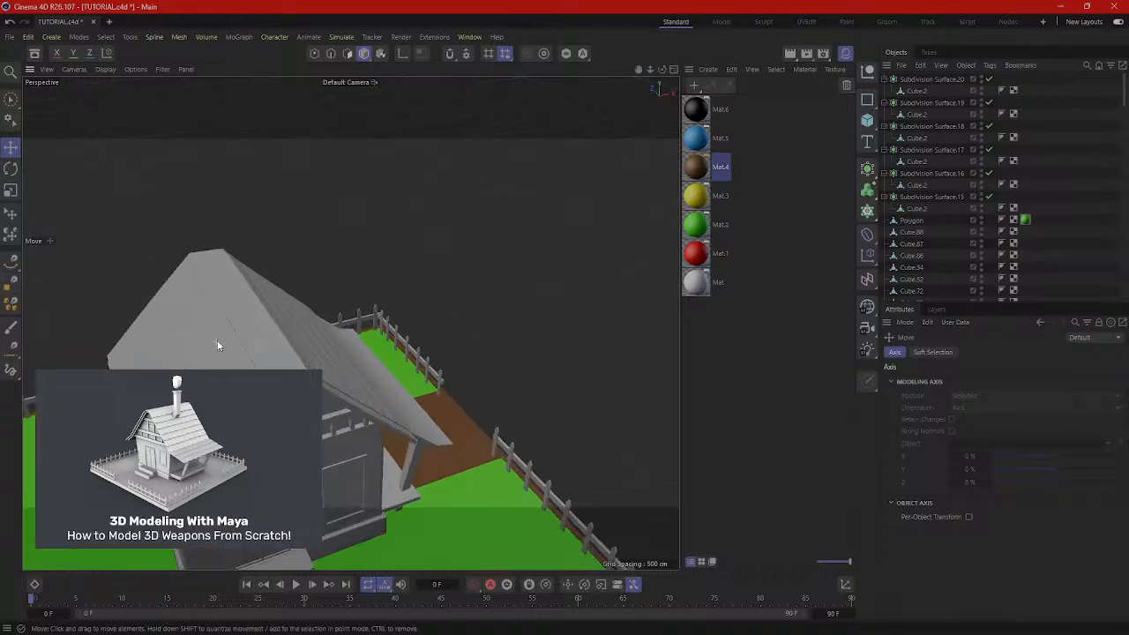
alt+drag(350, 323, 229, 190)
click(349, 55)
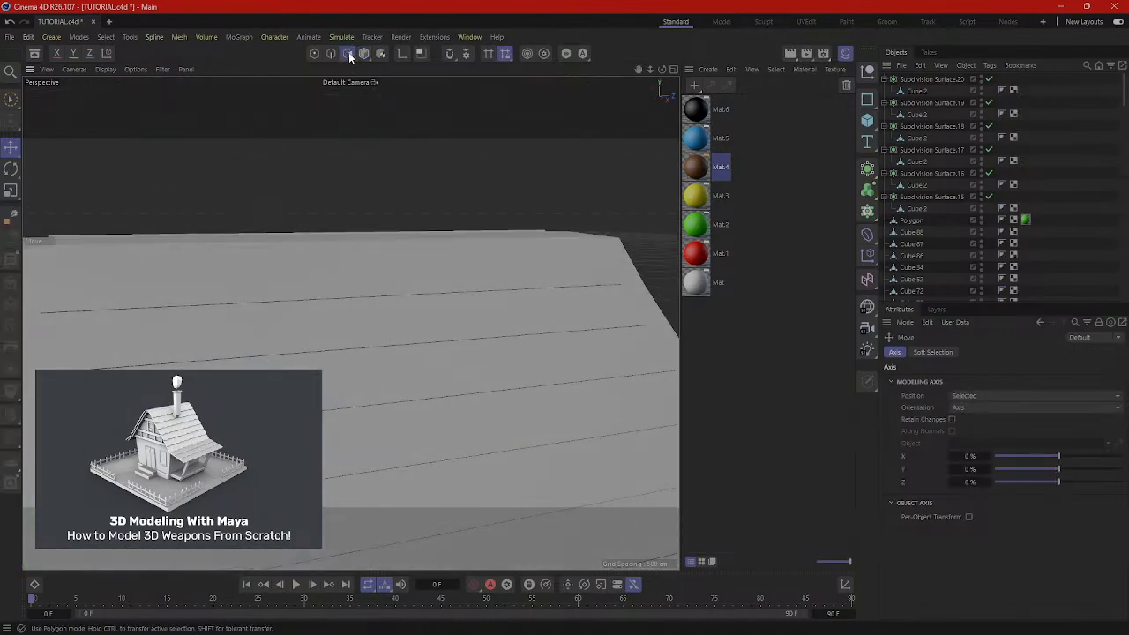
click(404, 290)
alt+drag(361, 132, 468, 356)
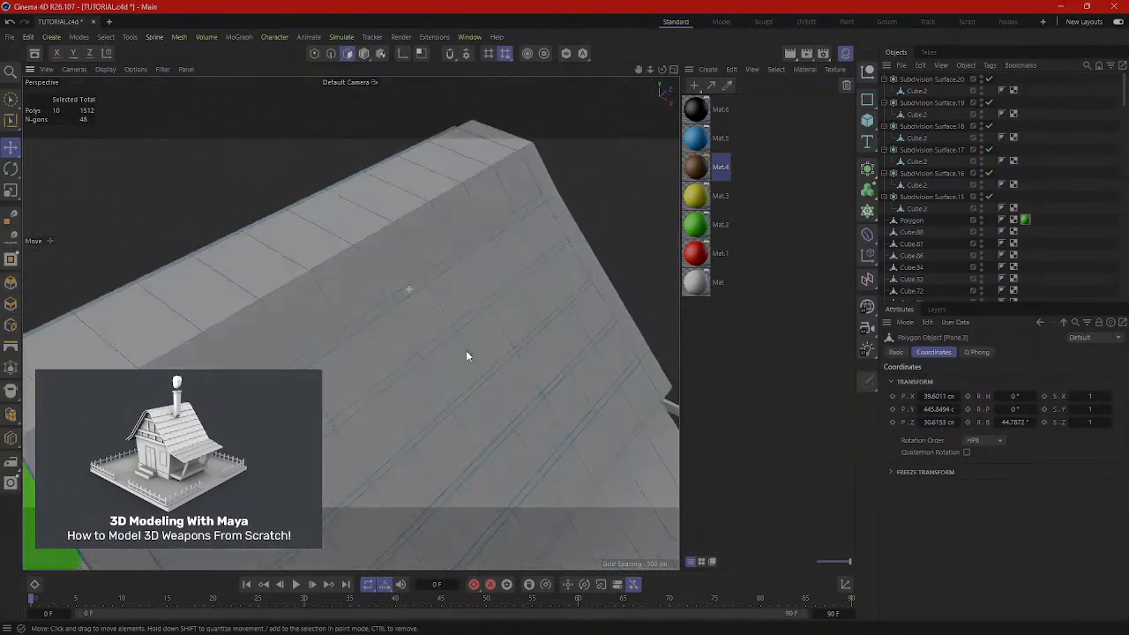
click(456, 305)
alt+drag(456, 305, 519, 320)
ctrl+drag(541, 234, 602, 190)
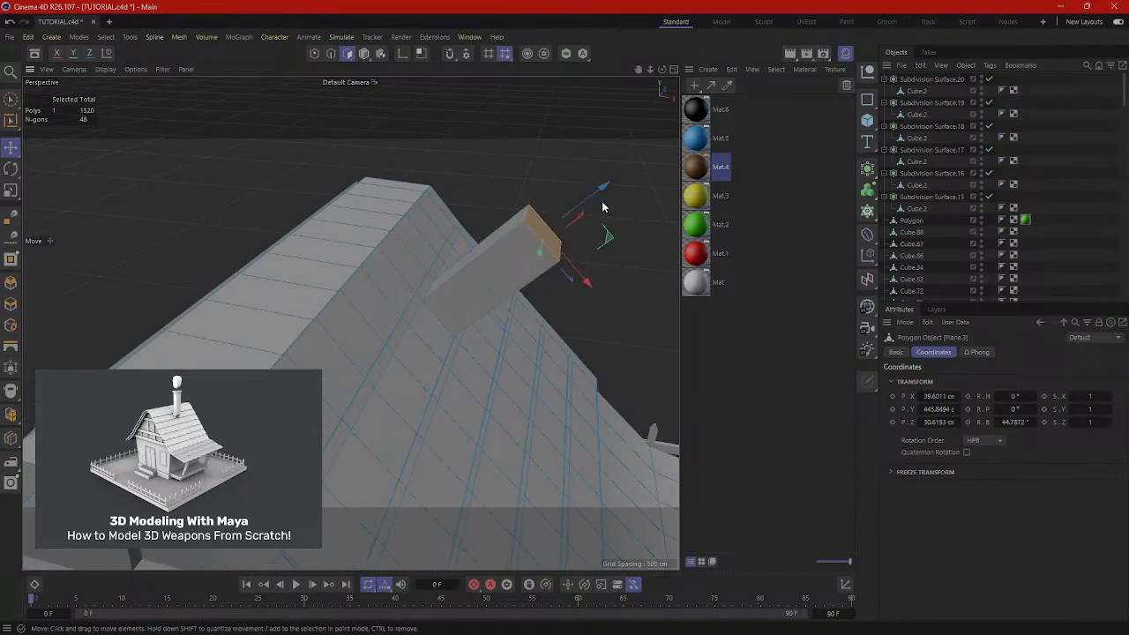
Move the chimney's end face back towards the roof ridge so the upper section stands more upright.
key(r)
key(e)
key(r)
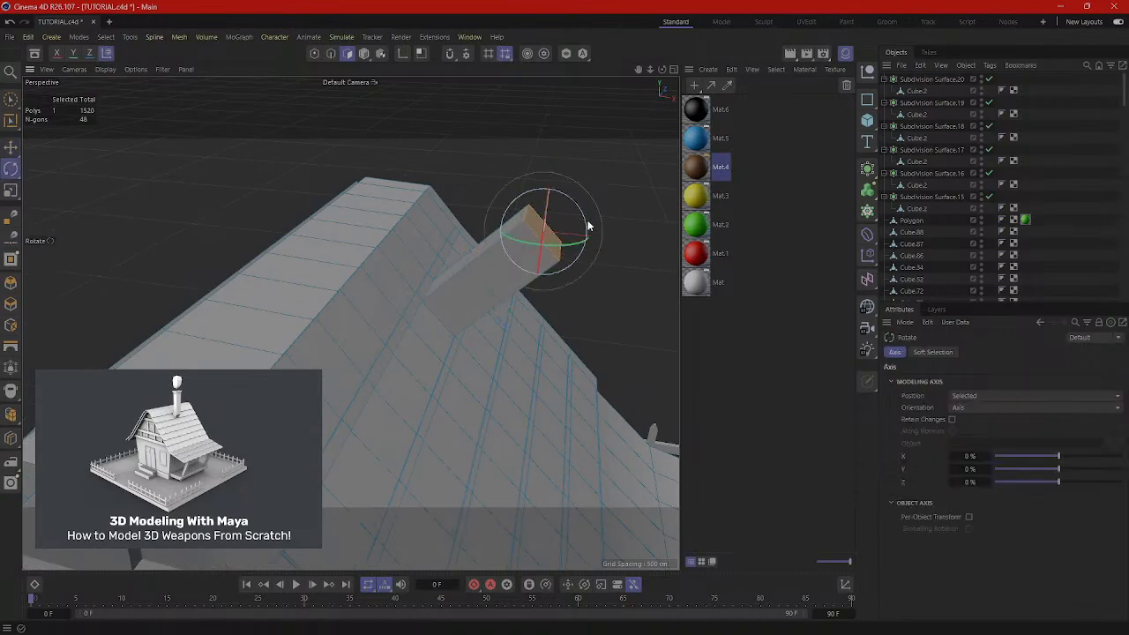
key(e)
drag(582, 272, 497, 318)
drag(596, 306, 544, 306)
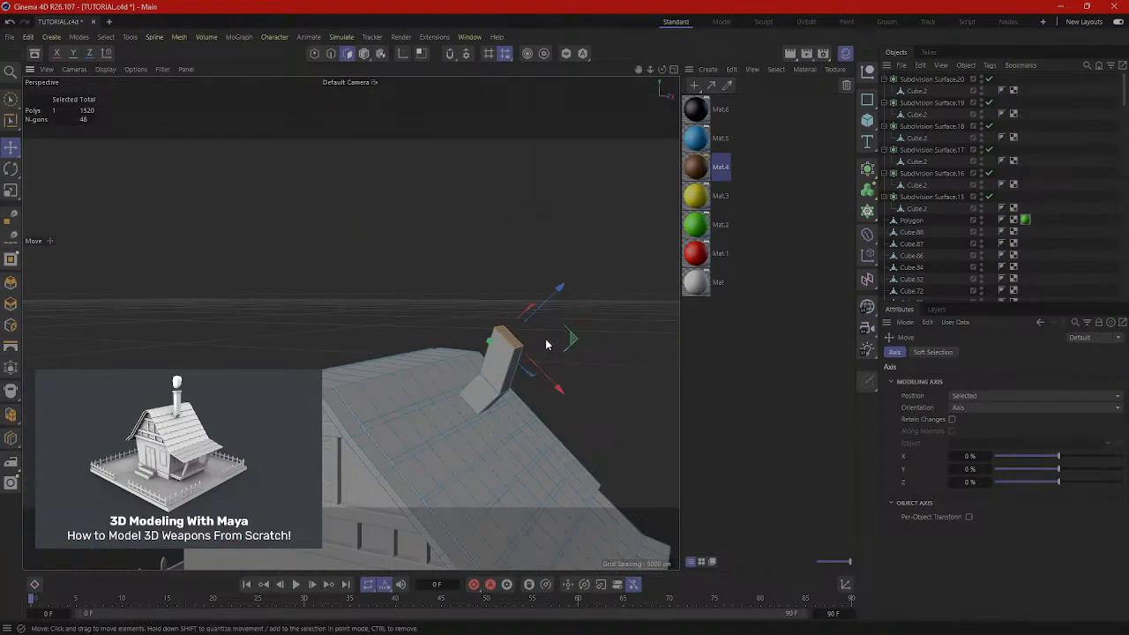
Raise the outer edge of the chimney's end face along the world vertical axis to level the top.
alt+drag(546, 345, 509, 340)
click(330, 53)
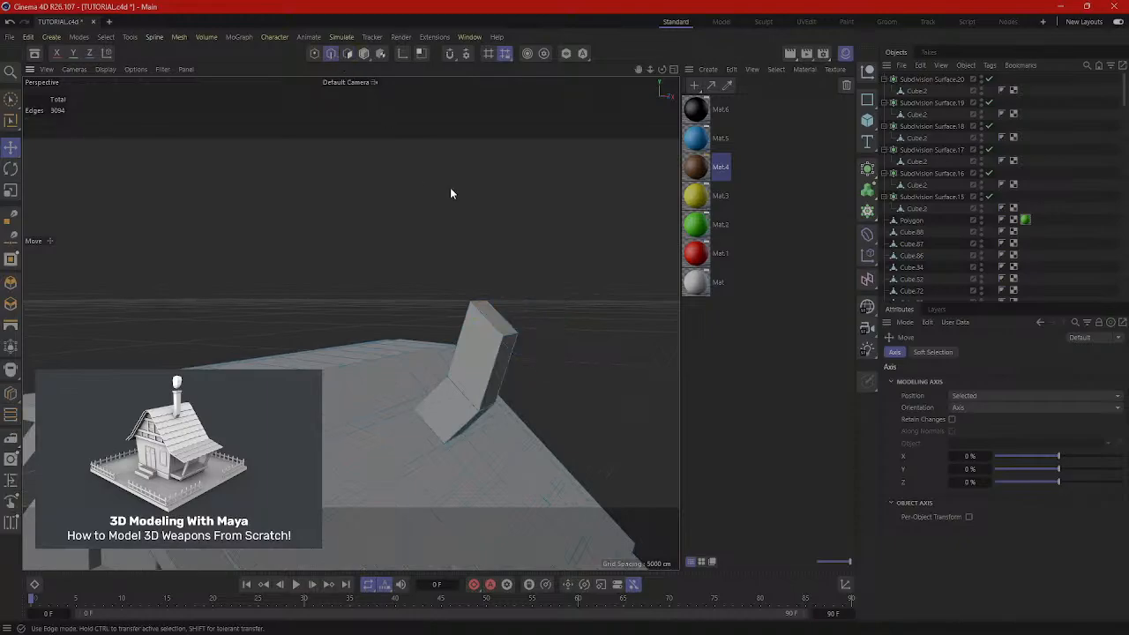
click(510, 338)
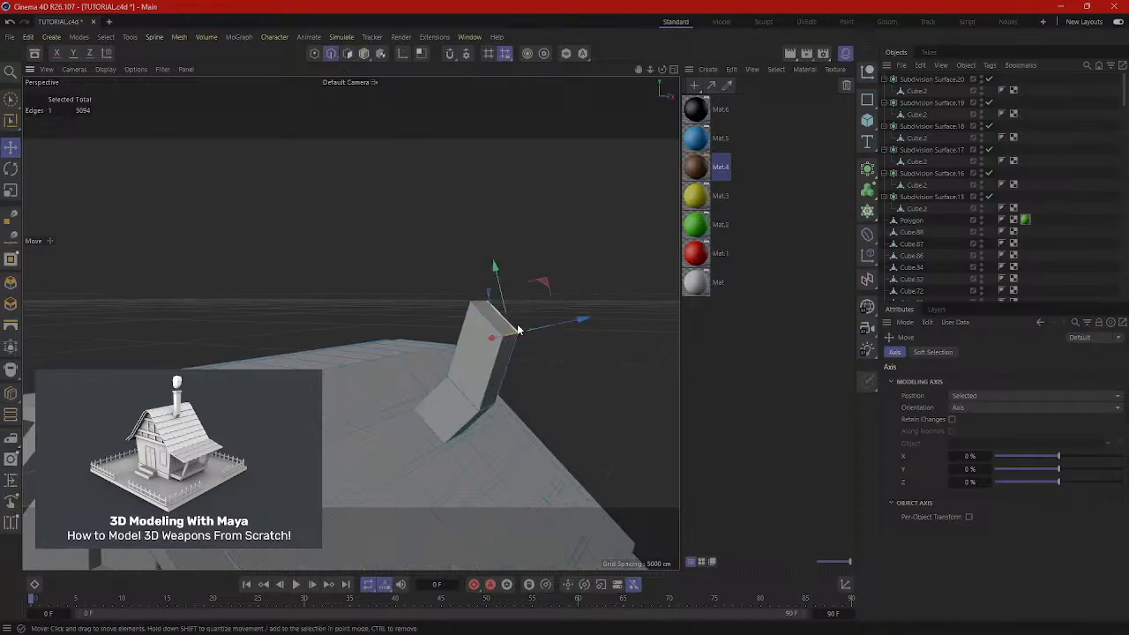
click(107, 53)
drag(508, 281, 515, 248)
Select two opposite edges of the chimney top and shift them horizontally to straighten the chimney over its base.
scroll(481, 343, up, 3)
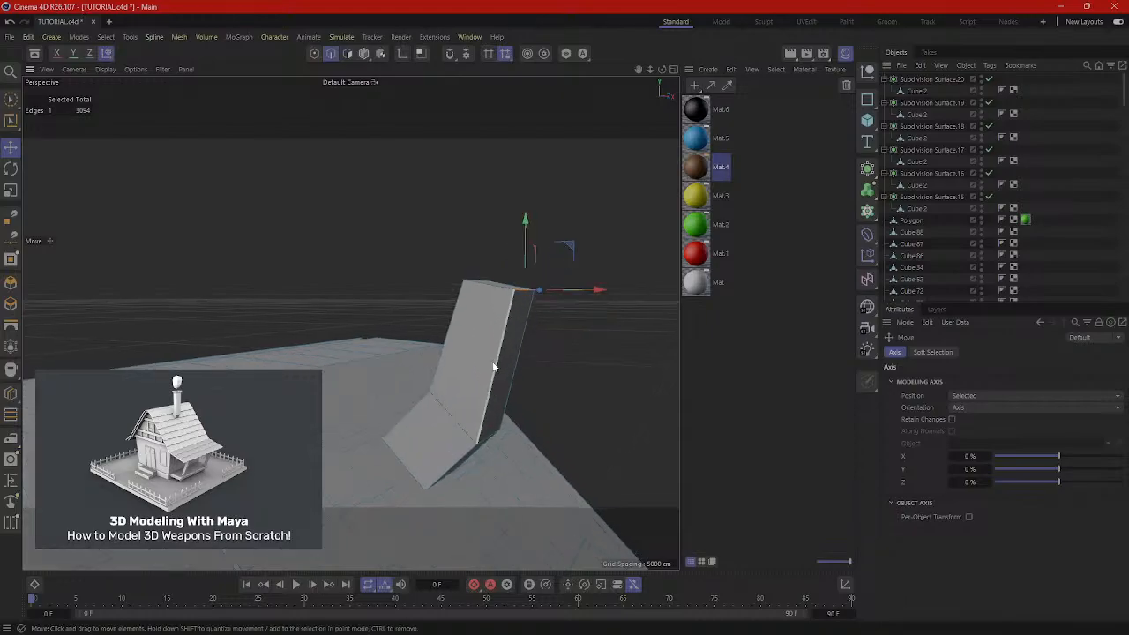
alt+drag(477, 408, 250, 306)
click(132, 187)
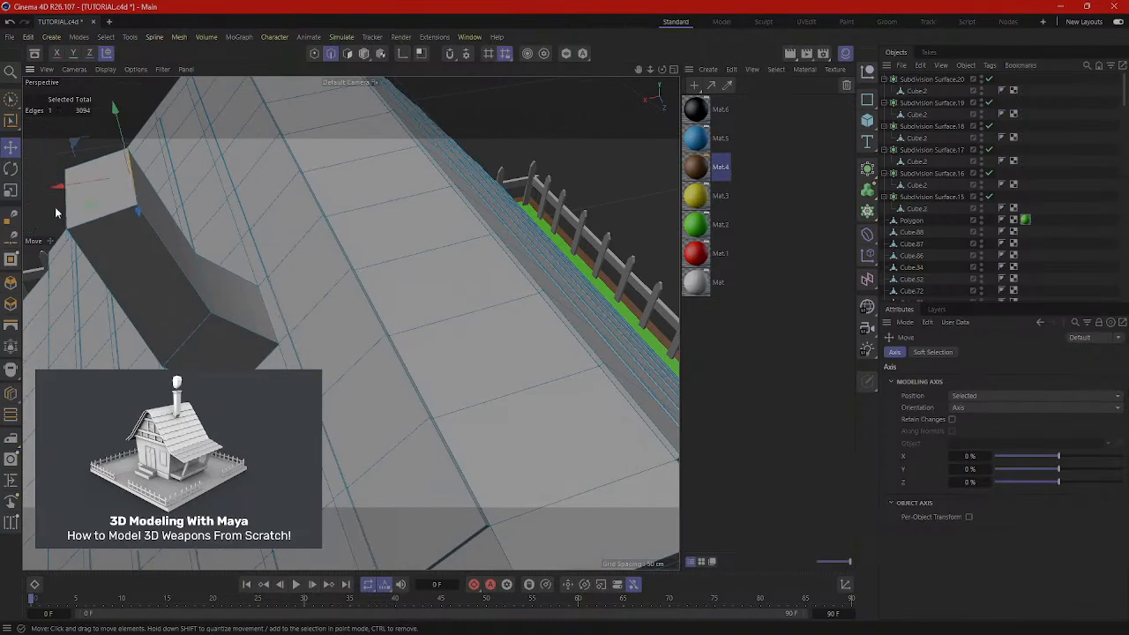
shift+click(69, 206)
drag(57, 191, 292, 170)
Move the chimney's top face straight up so the chimney rises above the roof ridge.
alt+middle_drag(292, 170, 315, 344)
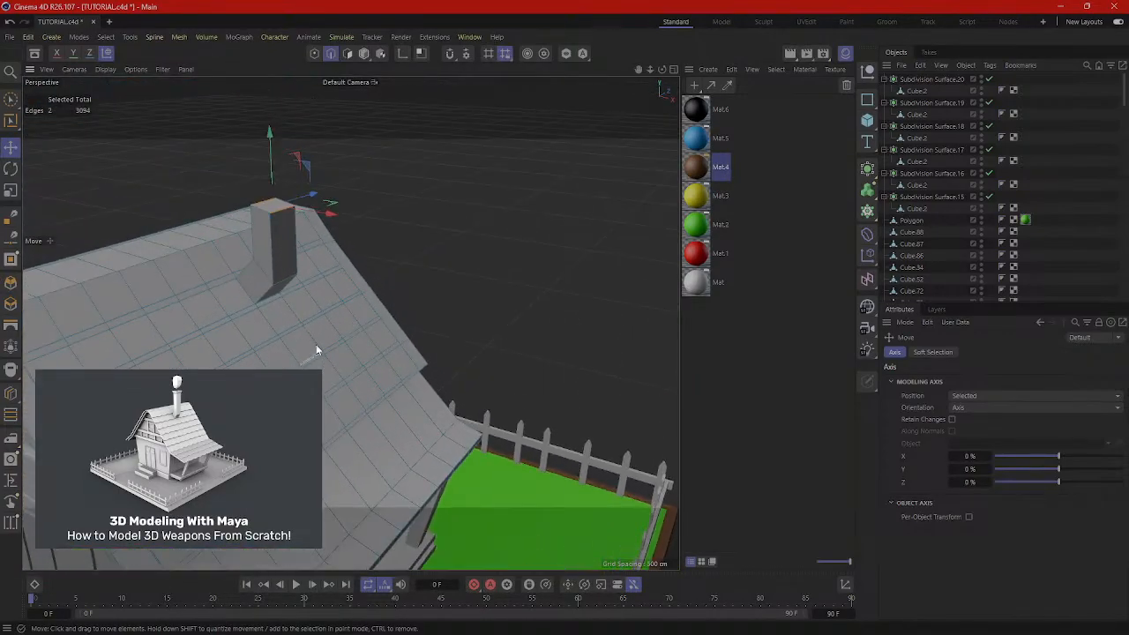
alt+drag(315, 344, 310, 269)
alt+middle_drag(310, 266, 325, 379)
alt+drag(324, 379, 288, 290)
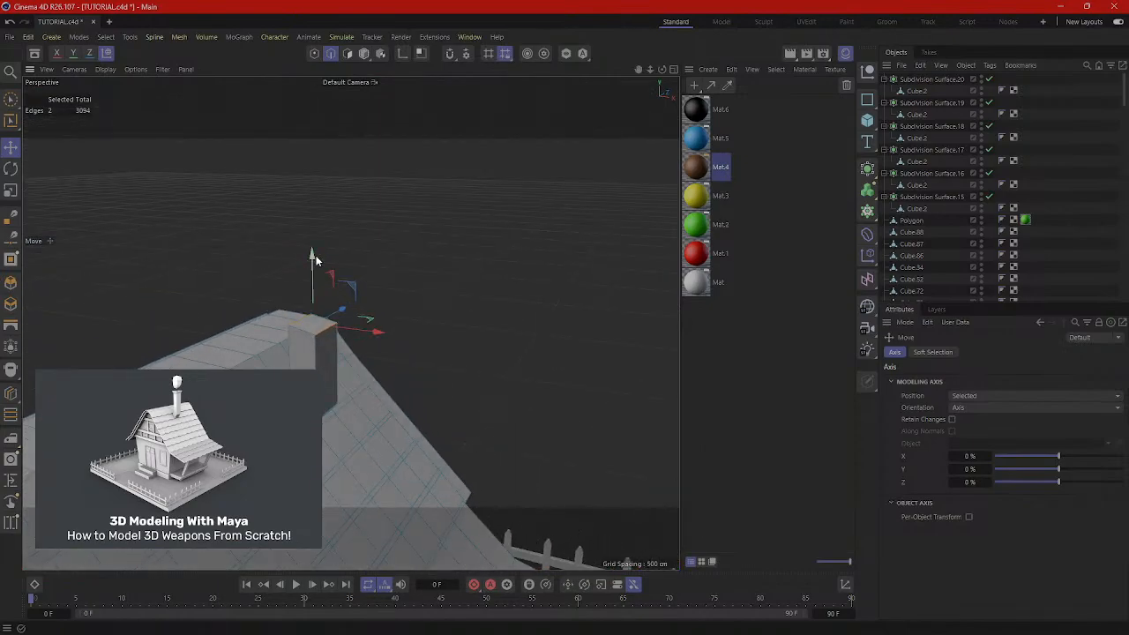
click(347, 53)
click(313, 325)
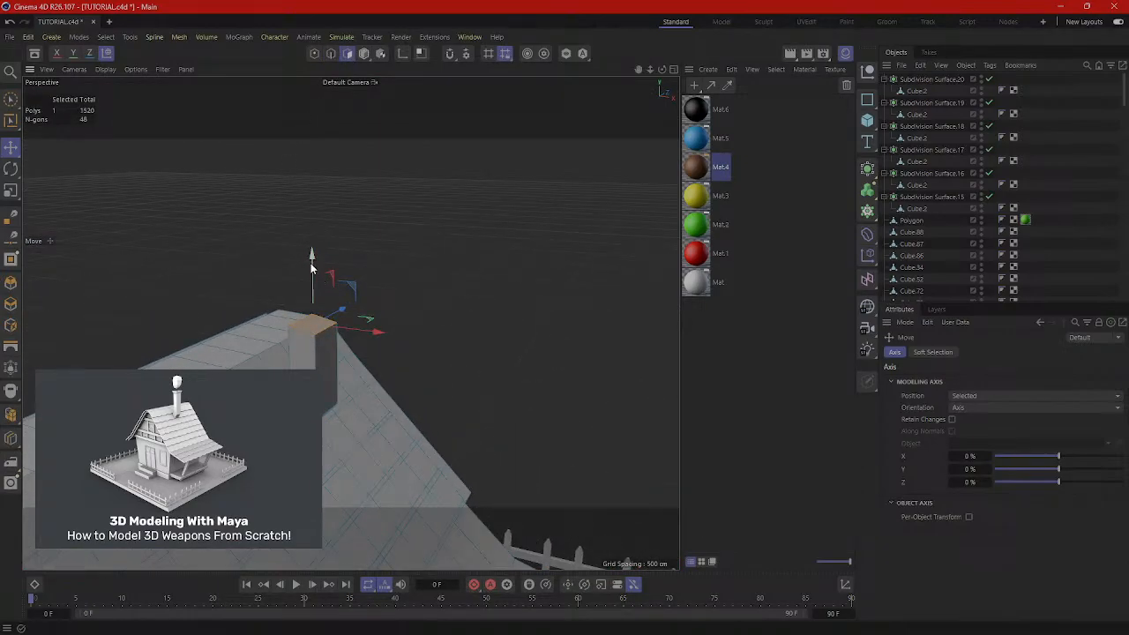
drag(311, 258, 341, 408)
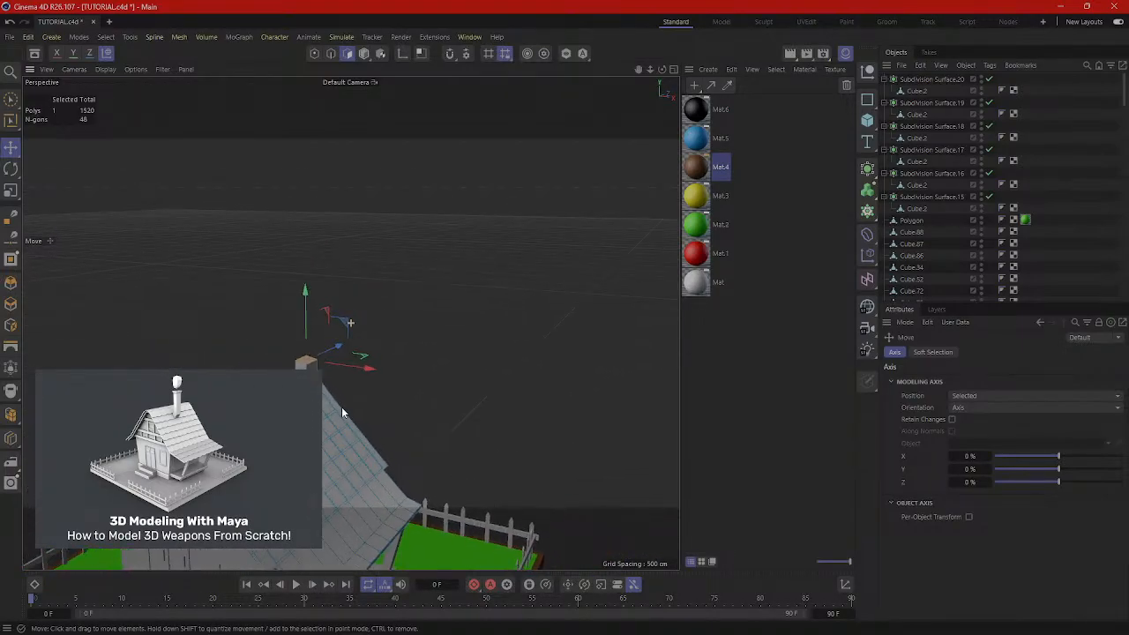
Scale the chimney's top face and add a loop cut around the chimney just below the top at about 95.3%.
scroll(326, 370, up, 6)
key(t)
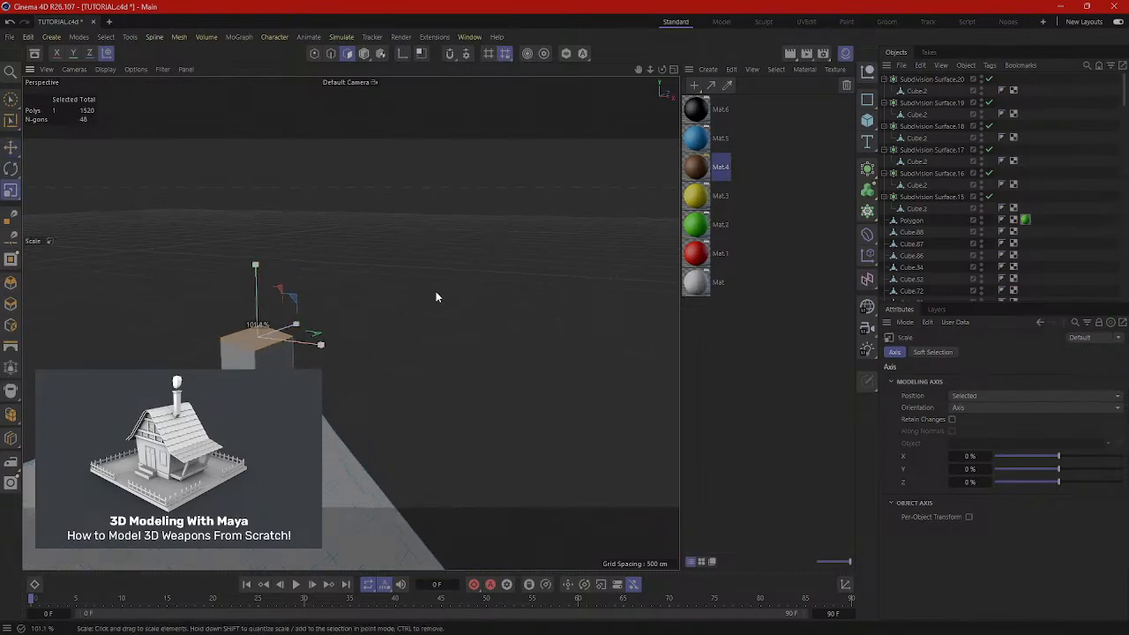
mouse_move(436, 294)
mouse_down()
mouse_move(547, 280)
mouse_move(480, 290)
mouse_move(433, 276)
mouse_up()
right_click(433, 277)
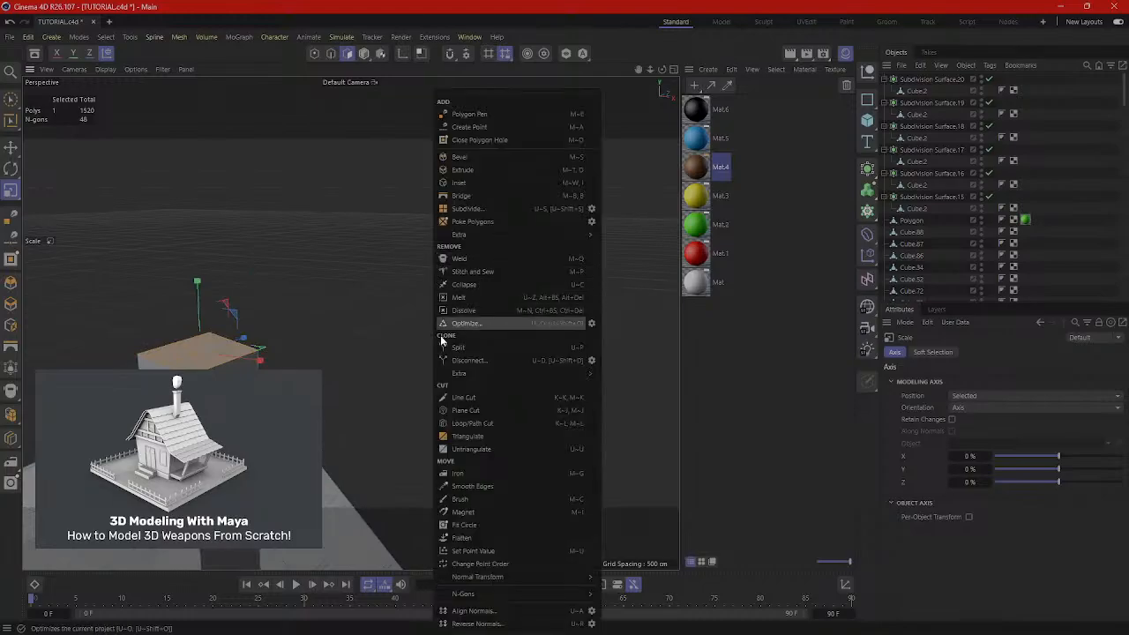
click(470, 423)
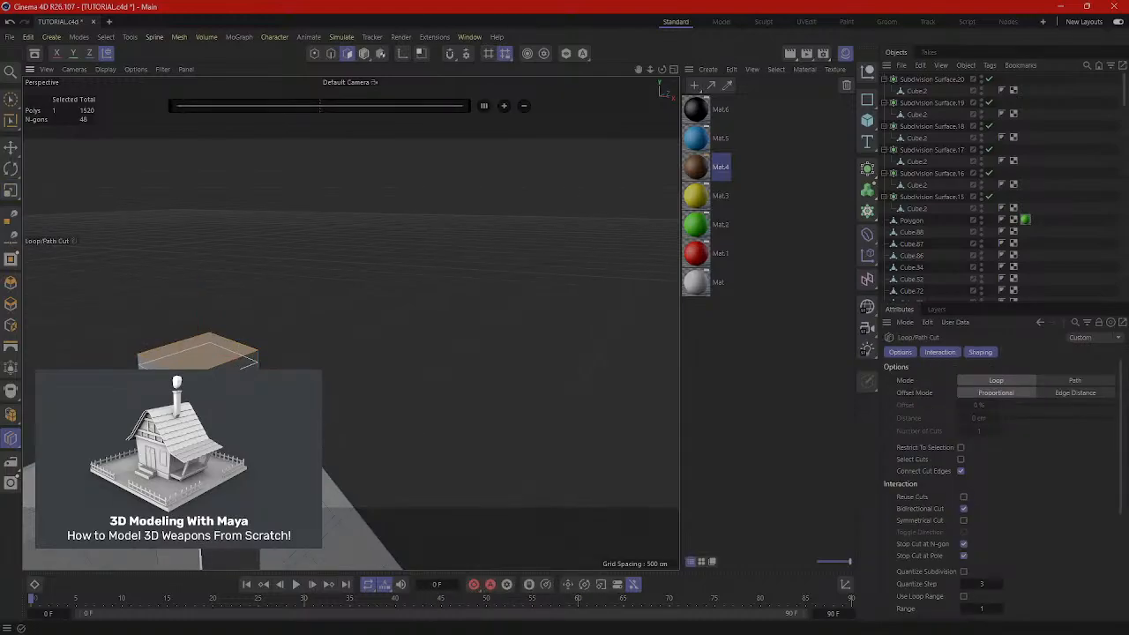
click(201, 388)
scroll(207, 388, up, 3)
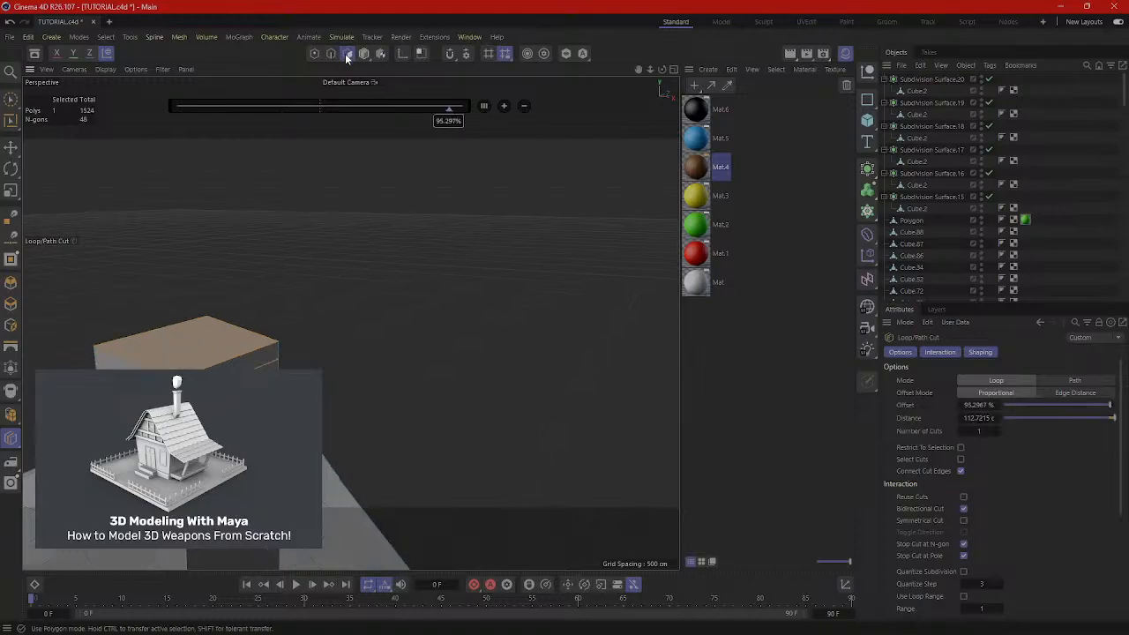
Loop-select the narrow band of faces around the chimney top and extrude it outward 3.9 cm as a rim.
key(u)
key(l)
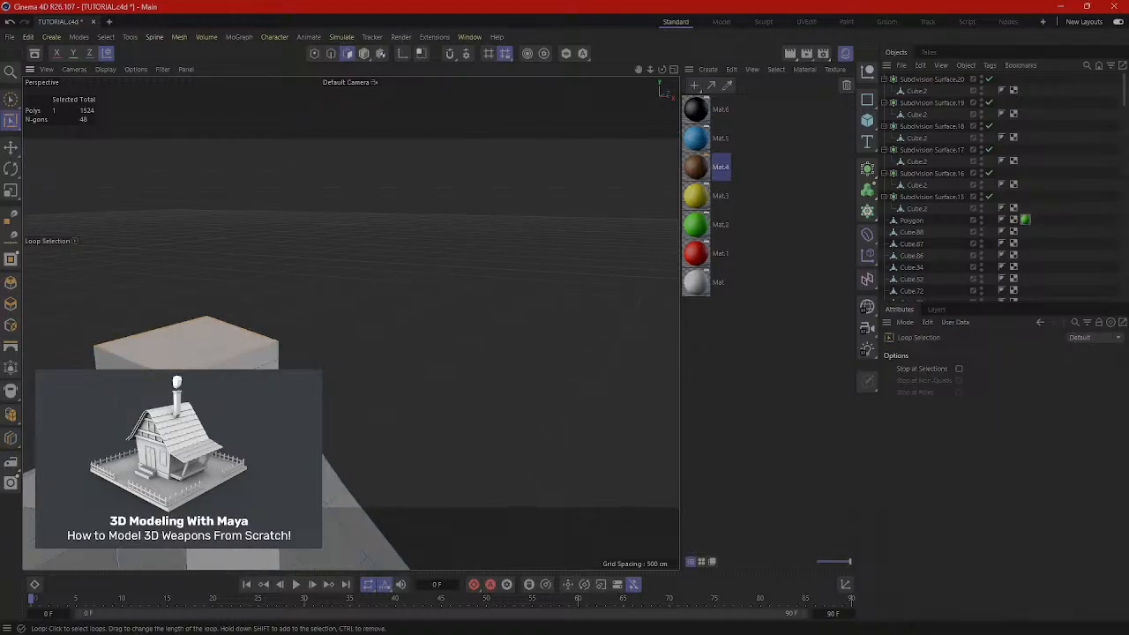
click(185, 357)
right_click(385, 304)
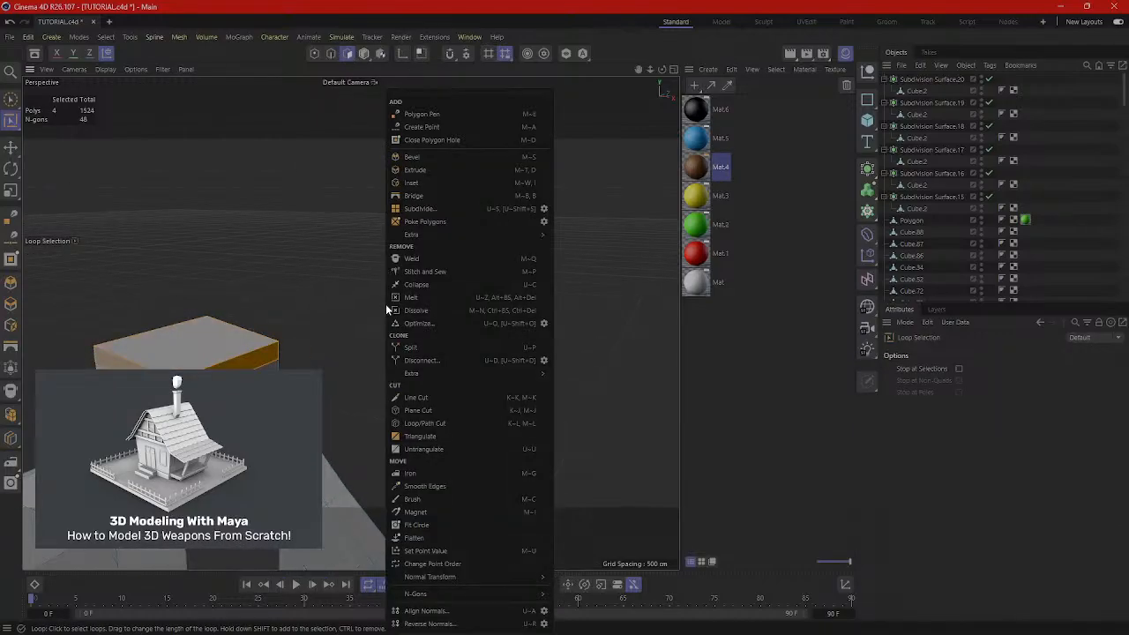
click(412, 184)
drag(415, 239, 442, 240)
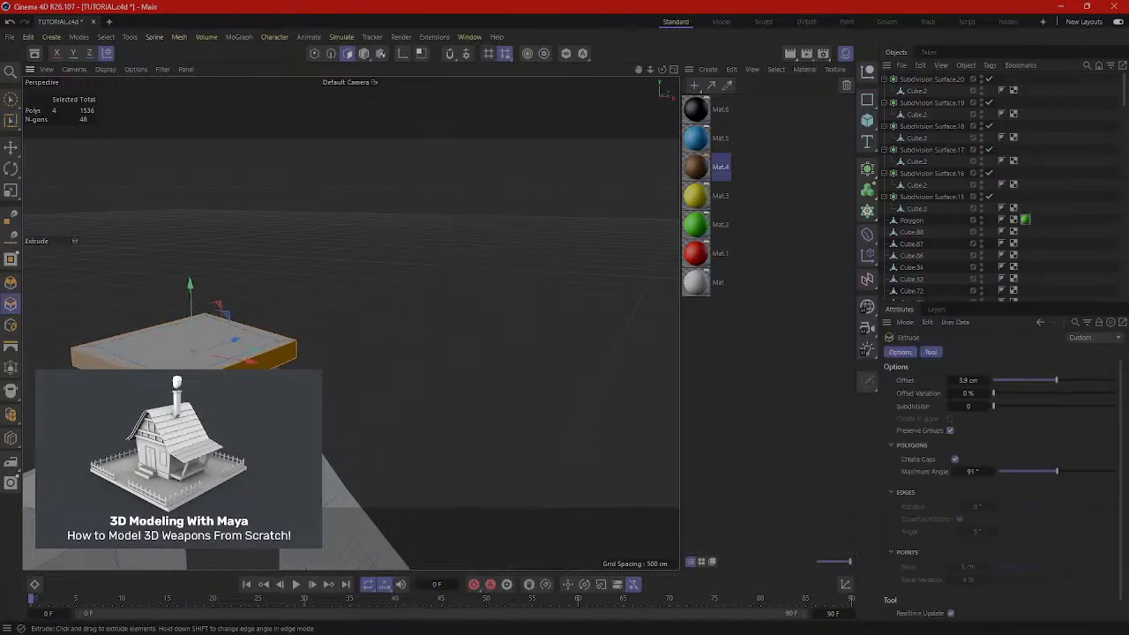
Raise the top face of the chimney cap to slope its edges, and inset that face by 3.5 cm.
click(189, 335)
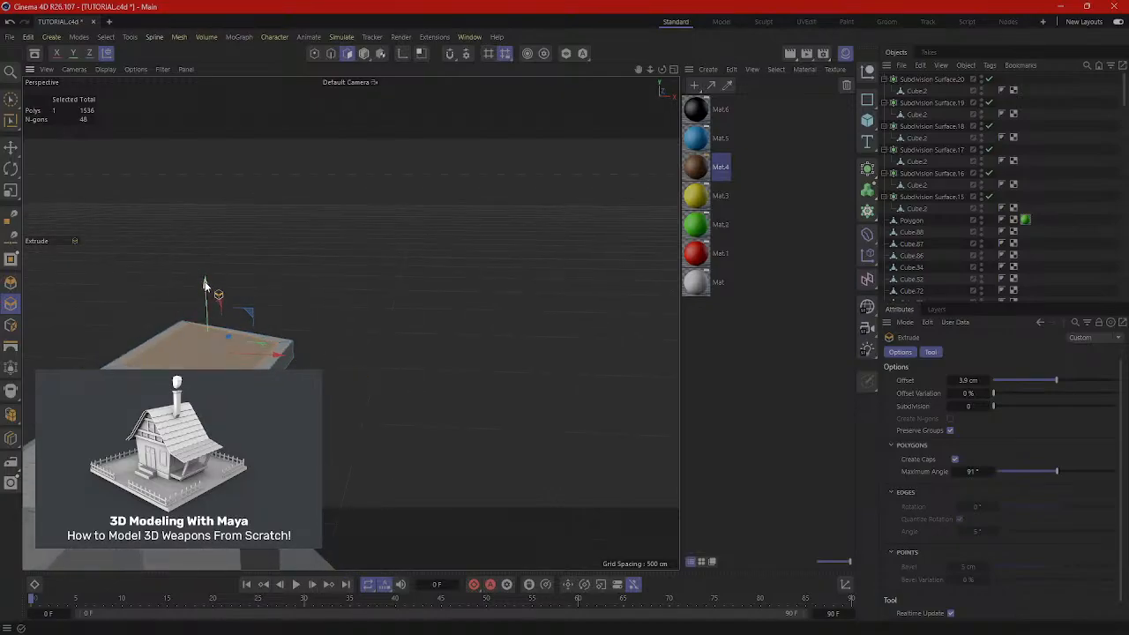
drag(211, 291, 219, 265)
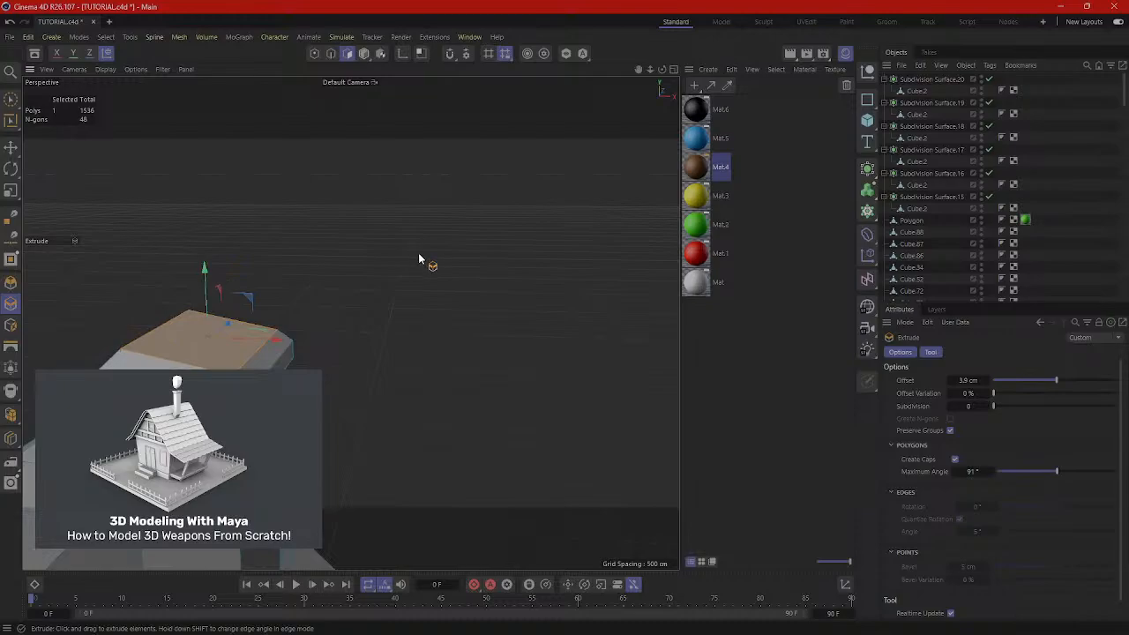
key(i)
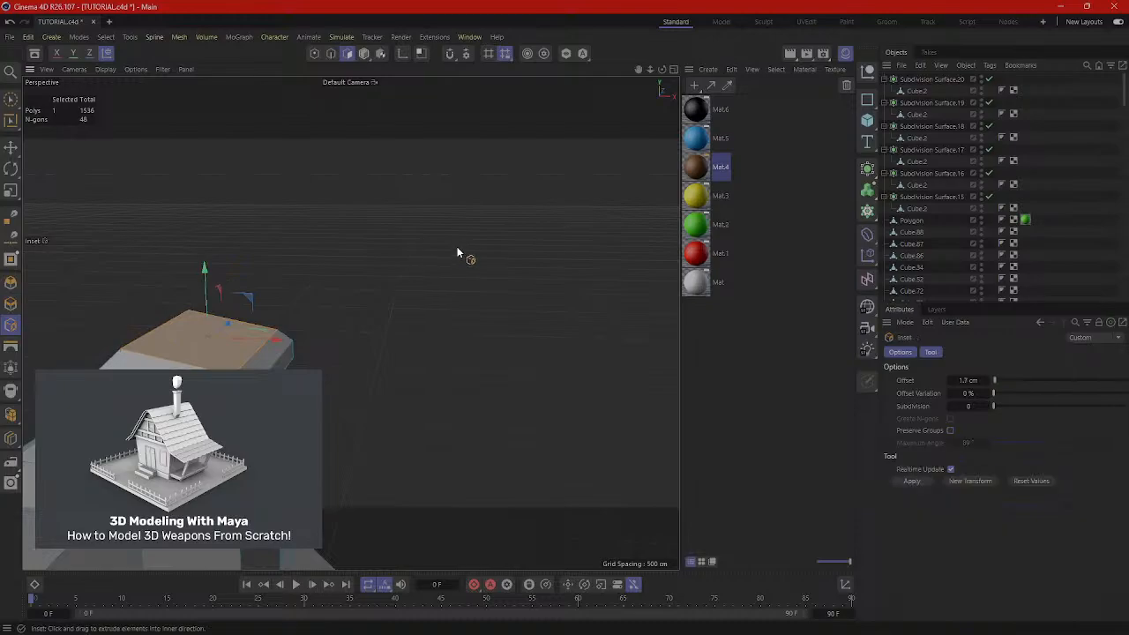
right_click(457, 252)
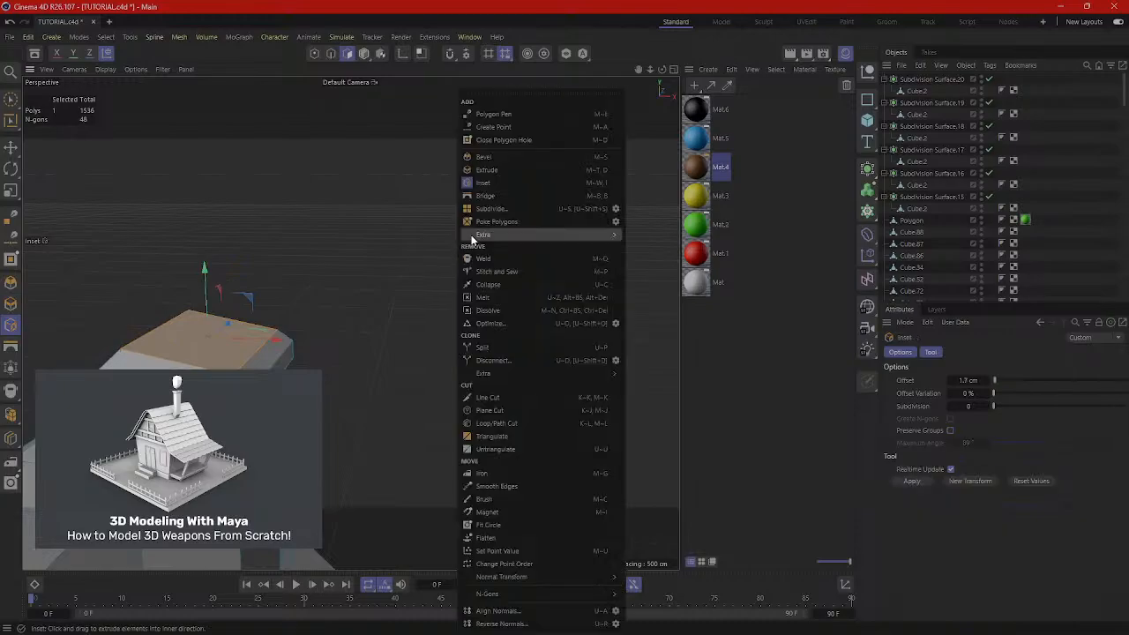
click(498, 185)
drag(528, 201, 538, 201)
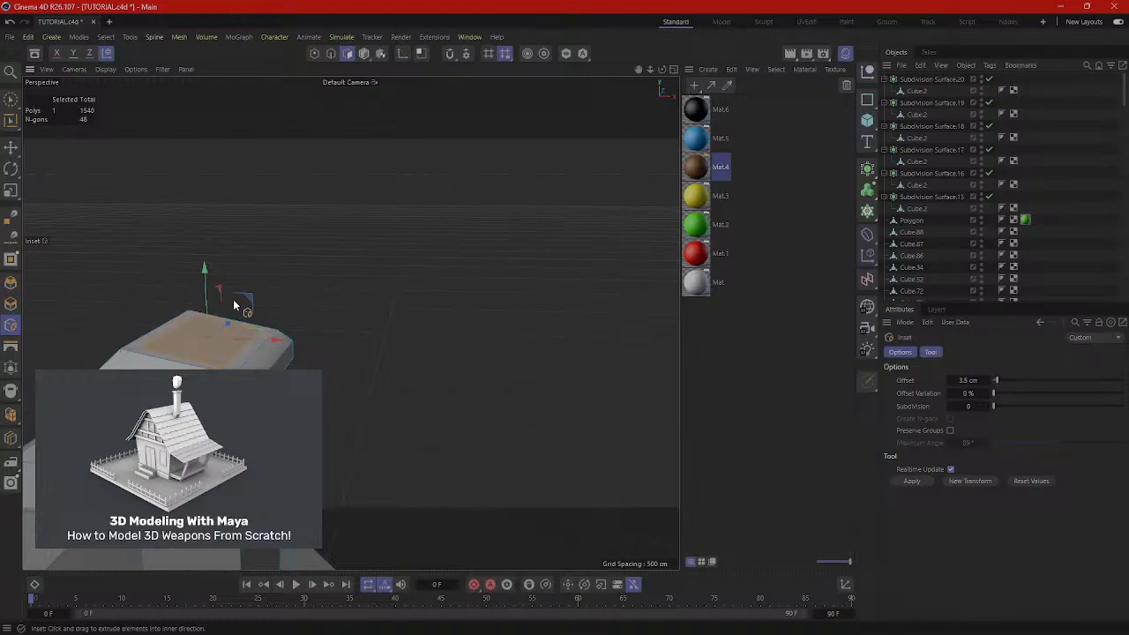
right_click(387, 209)
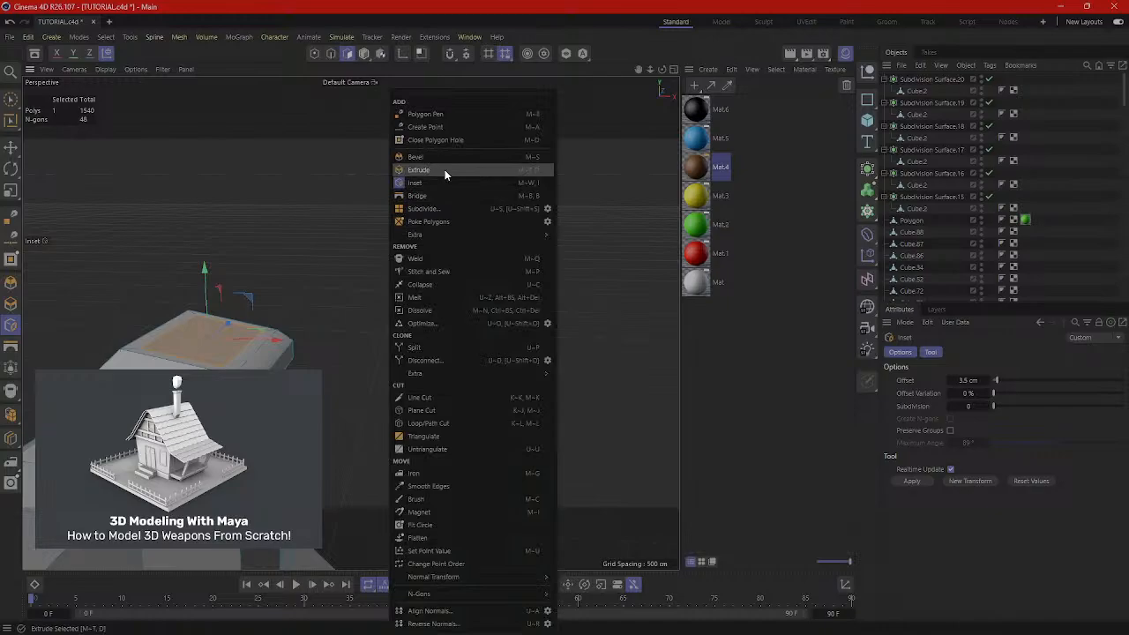
click(444, 169)
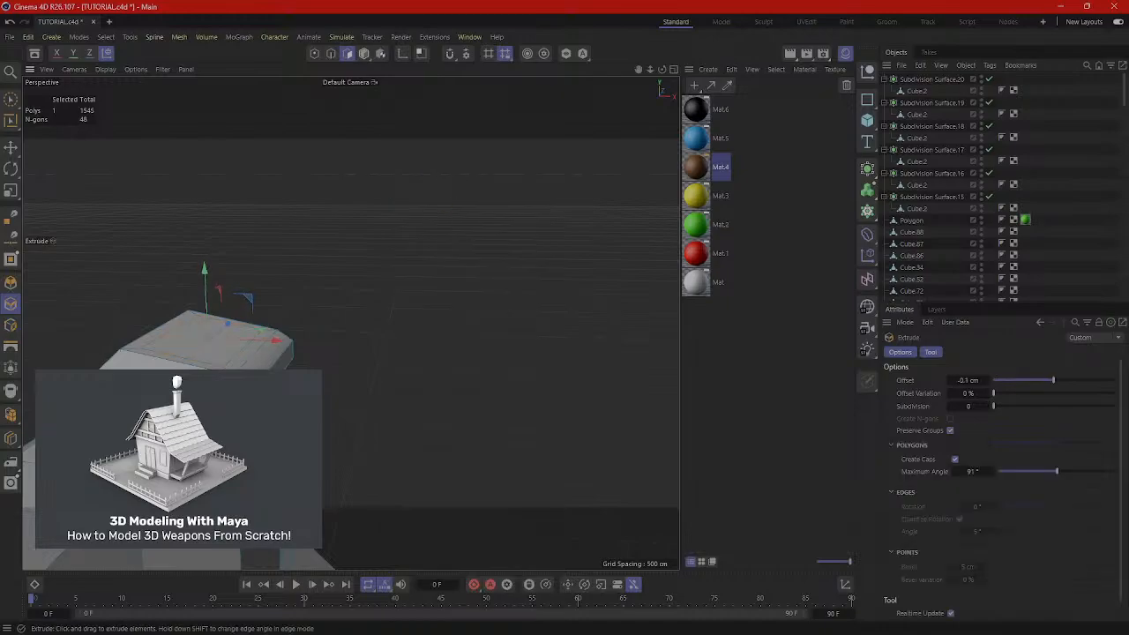
drag(445, 171, 436, 170)
key(ctrl+z)
Extrude the chimney top's inset face about 3.8 cm inward with caps turned off, and lower it to hollow out the opening.
alt+drag(426, 309, 515, 287)
right_click(518, 284)
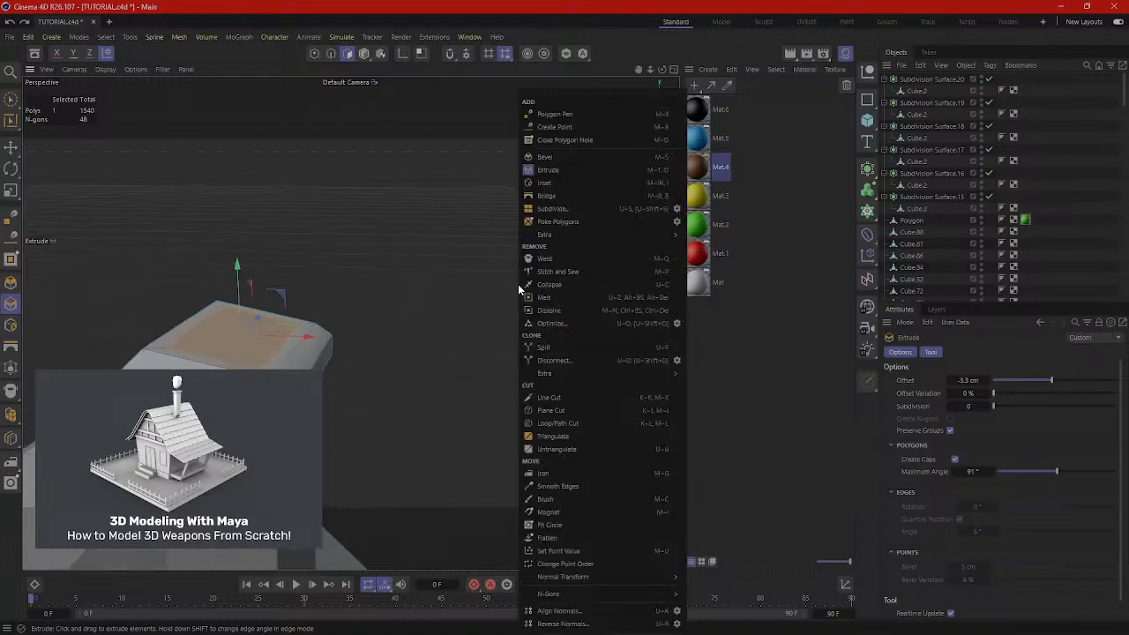
click(544, 170)
drag(515, 217, 504, 217)
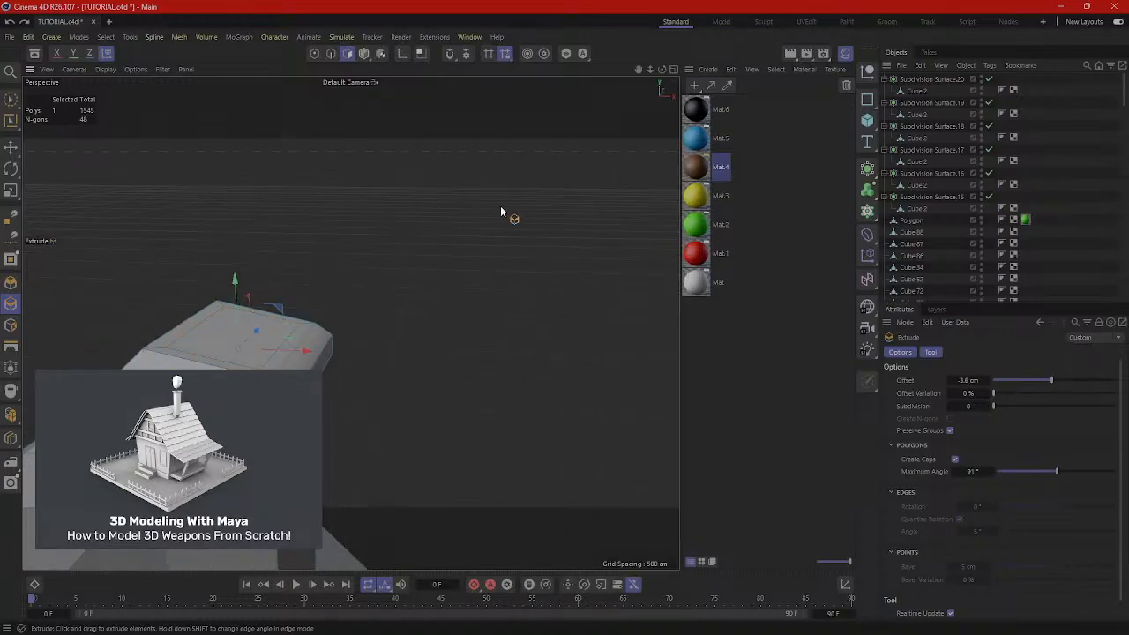
click(954, 461)
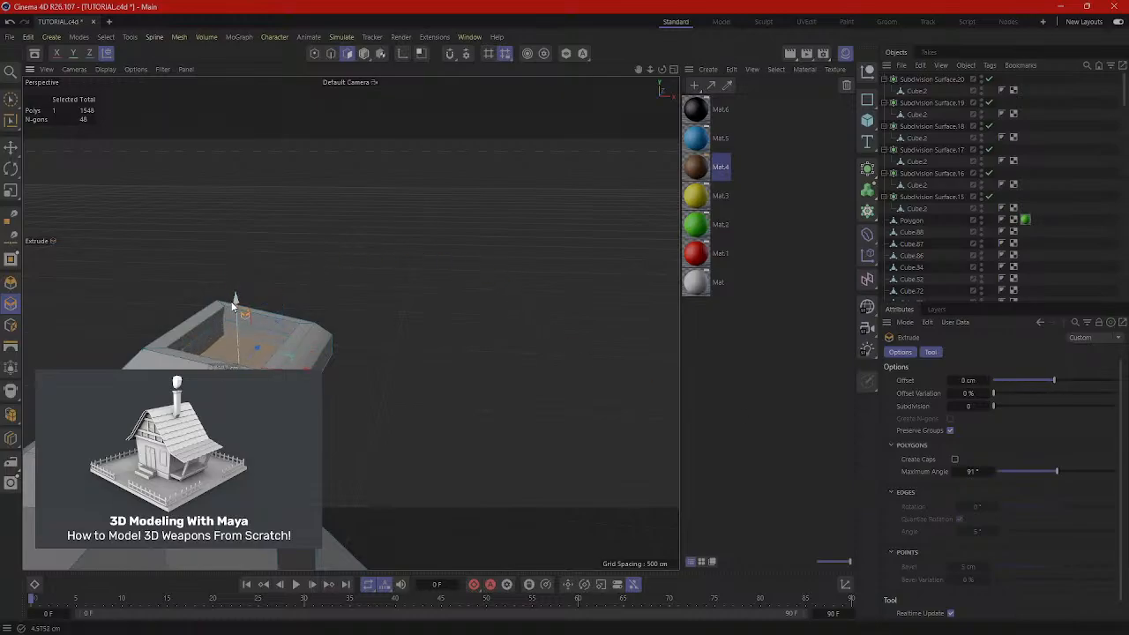
drag(236, 285, 238, 317)
scroll(249, 323, down, 10)
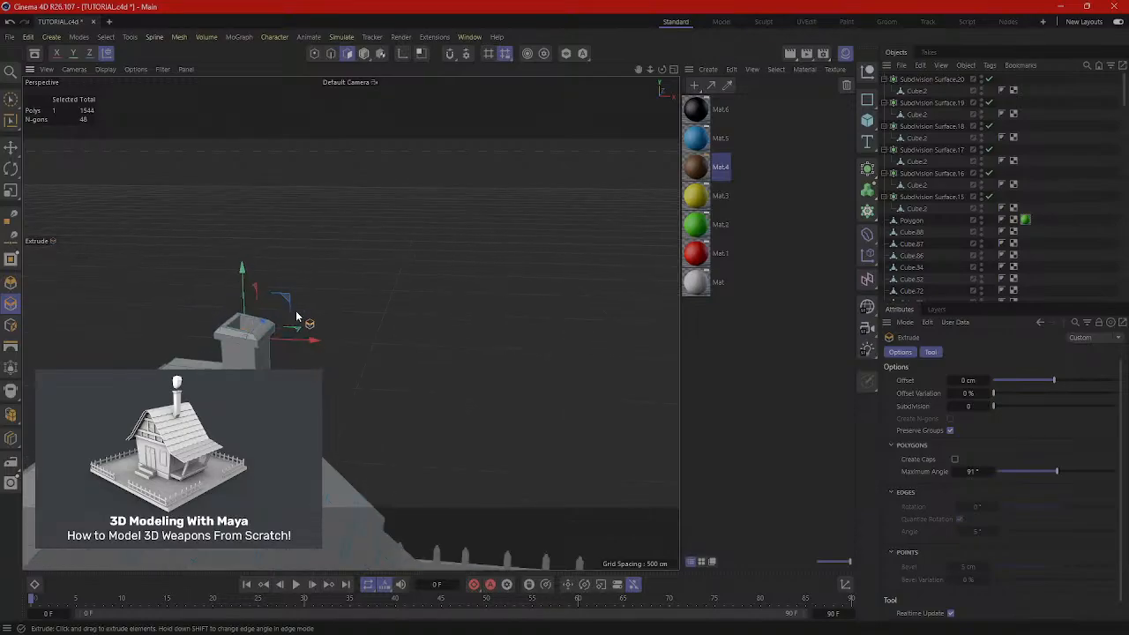
Clear the chimney's polygon selection and switch back to Model mode with the whole house and yard in view.
alt+drag(425, 361, 521, 232)
click(472, 283)
scroll(496, 329, down, 5)
click(363, 53)
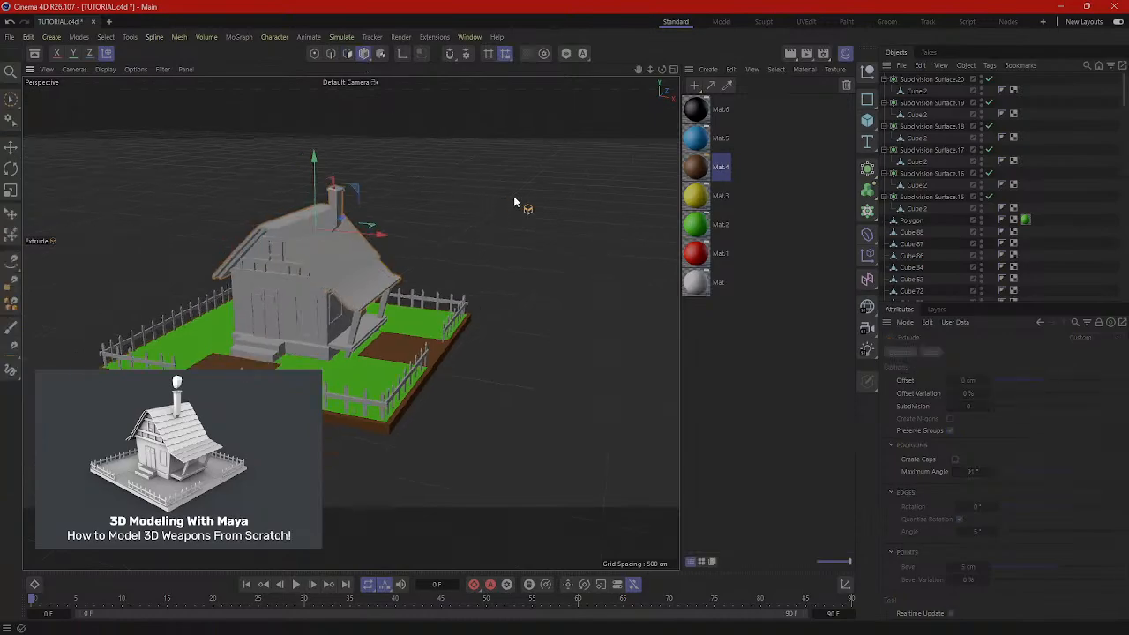
Examine the whole house with its chimney, porch, yard and fence in the perspective and four-view layouts.
scroll(437, 285, up, 5)
alt+drag(552, 225, 598, 138)
middle_click(576, 205)
middle_click(213, 231)
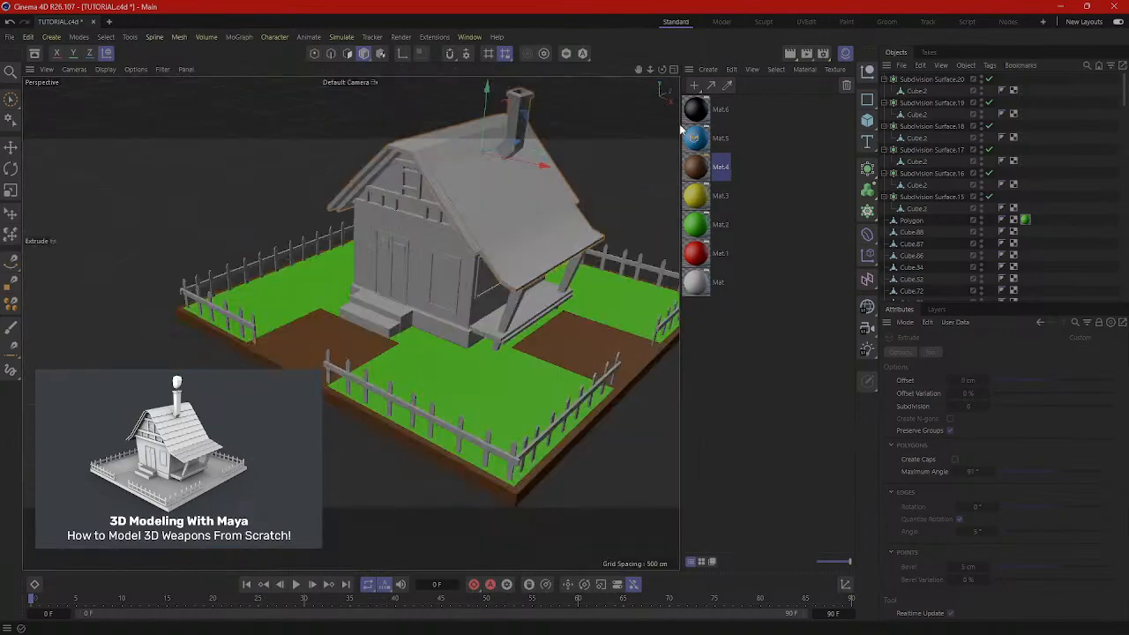
click(844, 55)
middle_click(715, 156)
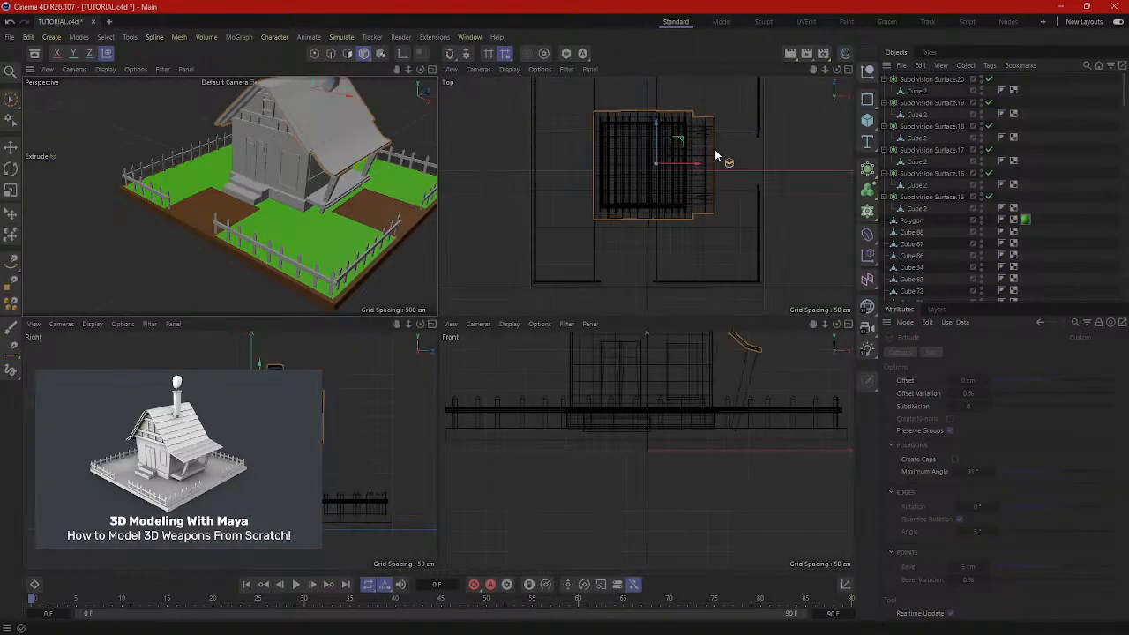
middle_click(336, 176)
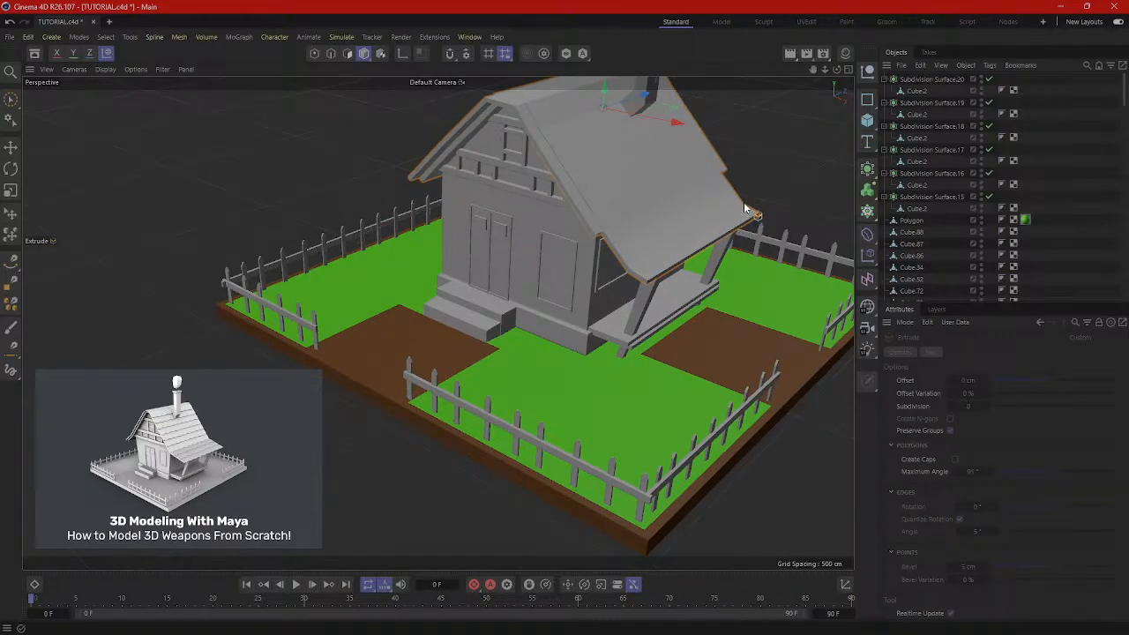
alt+drag(751, 209, 731, 189)
alt+middle_drag(731, 187, 677, 205)
click(845, 54)
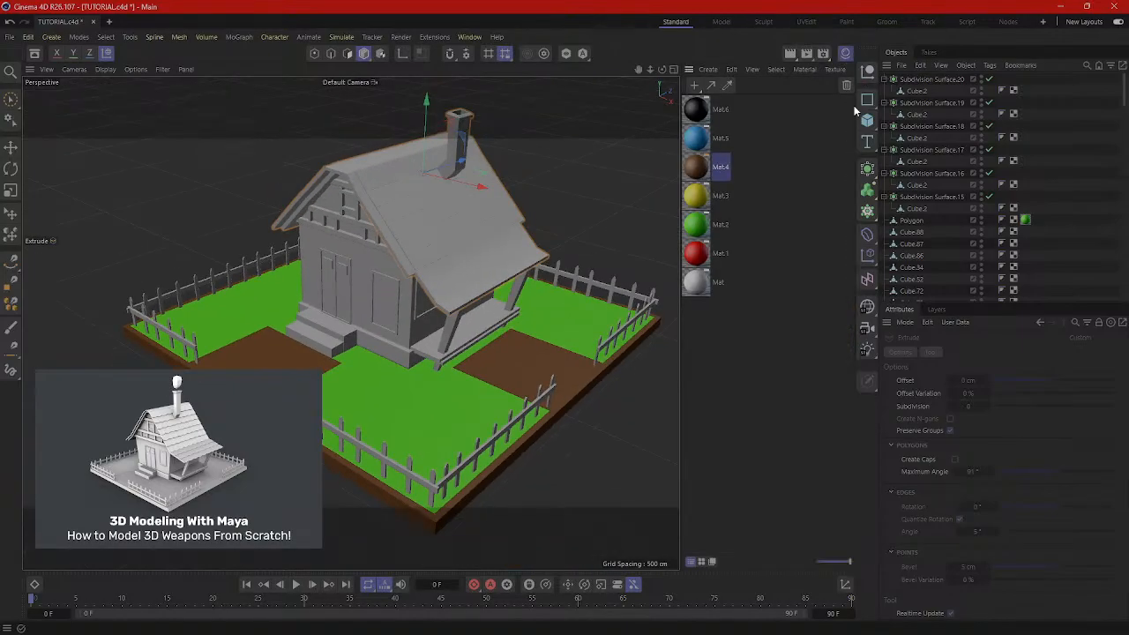
Edit the color of the light grey material Mat, setting its saturation to 5% and value to 88%.
drag(693, 205, 629, 222)
click(693, 284)
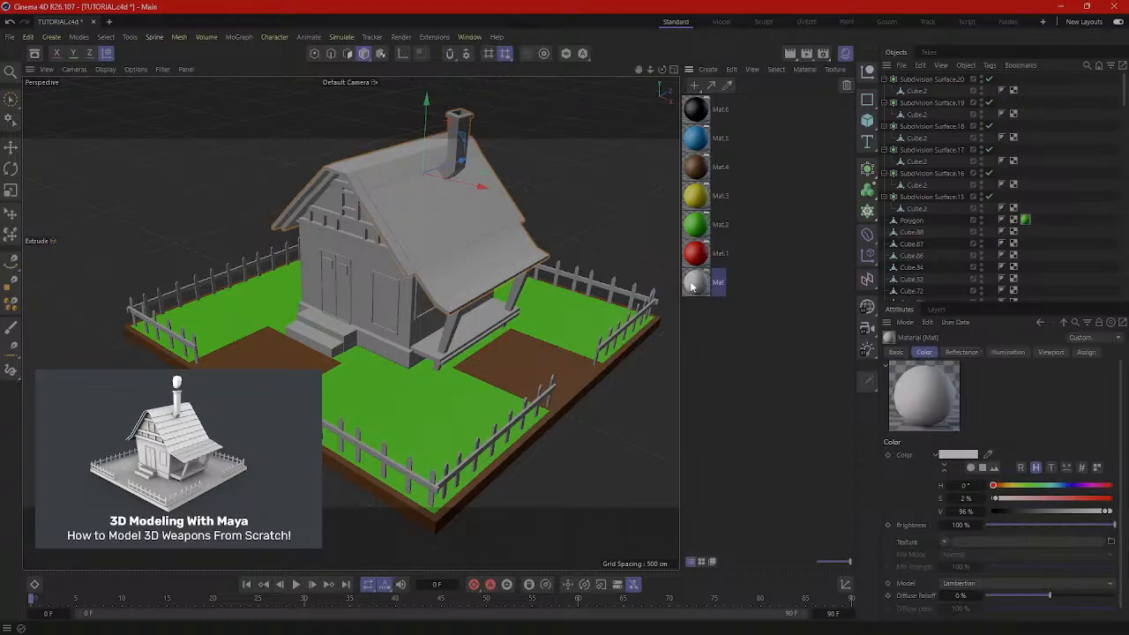
double_click(693, 284)
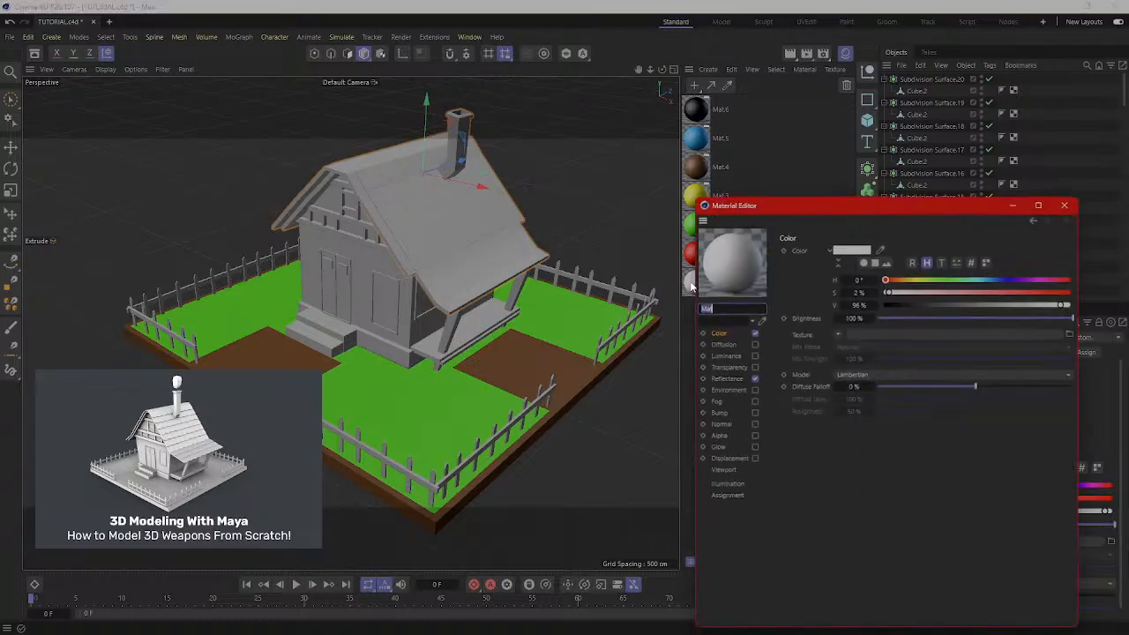
click(897, 289)
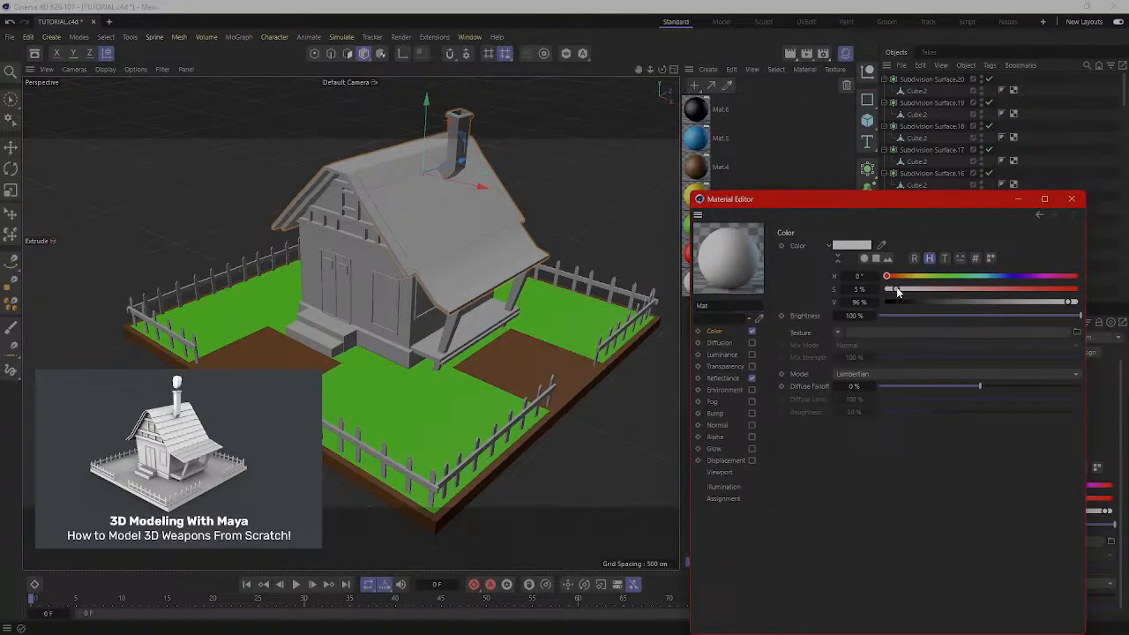
click(1053, 302)
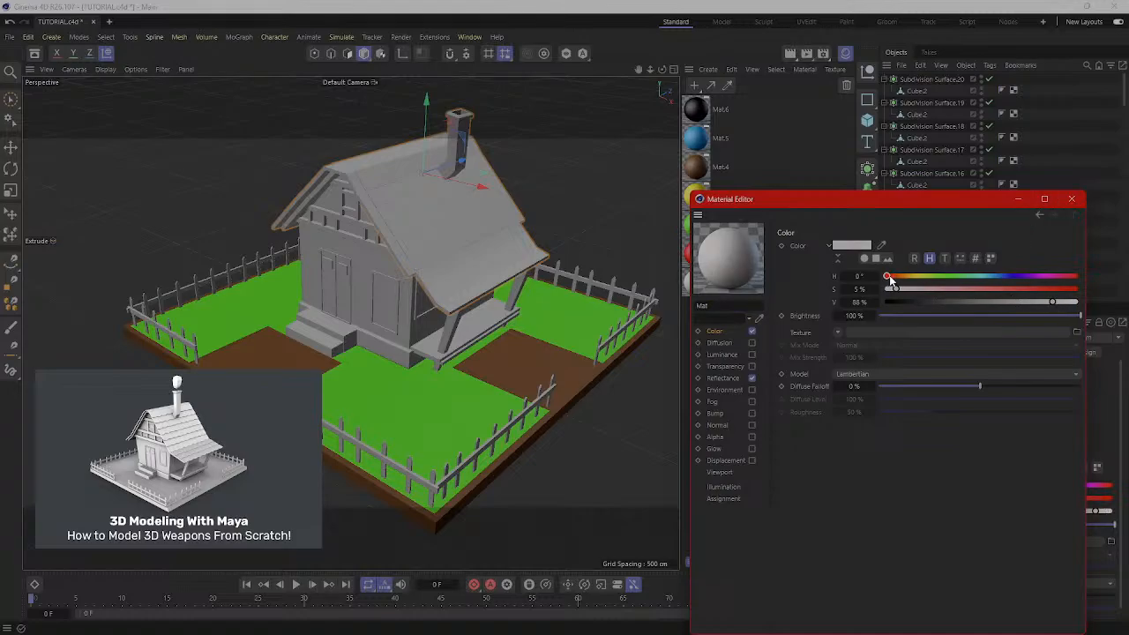
click(1071, 198)
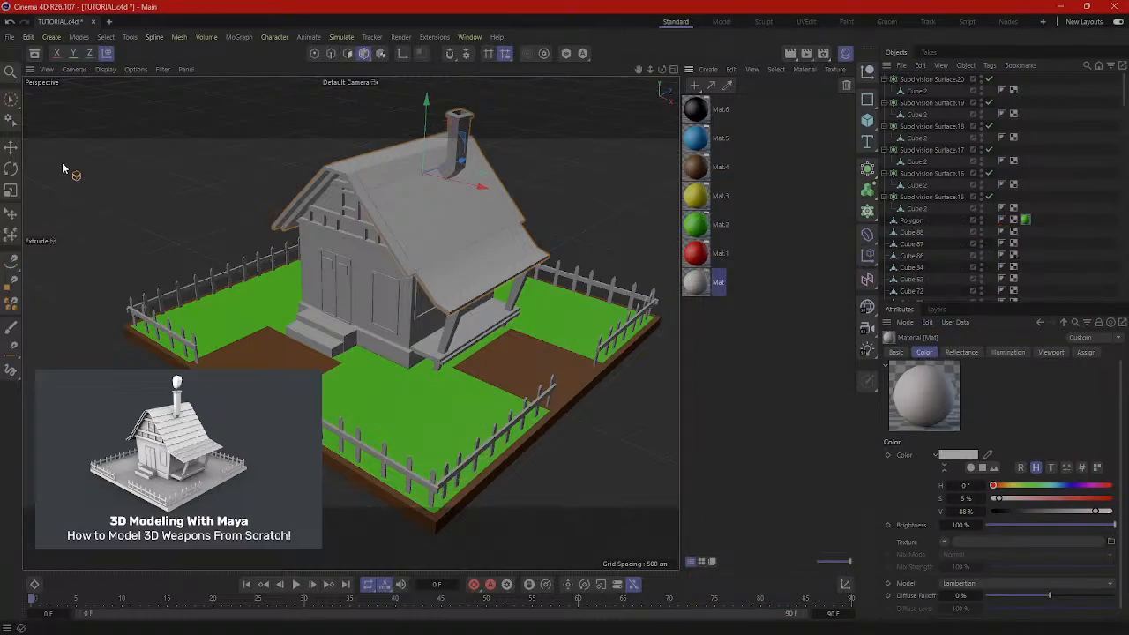
Select all the horizontal fence rails around the yard together.
click(10, 147)
click(429, 481)
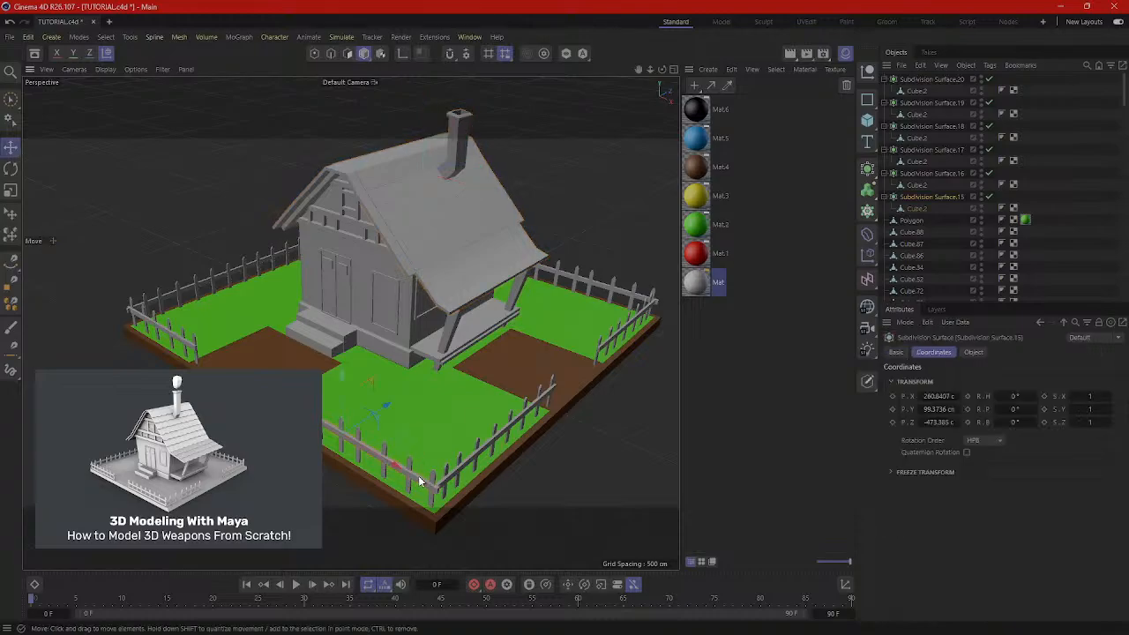
scroll(439, 477, up, 2)
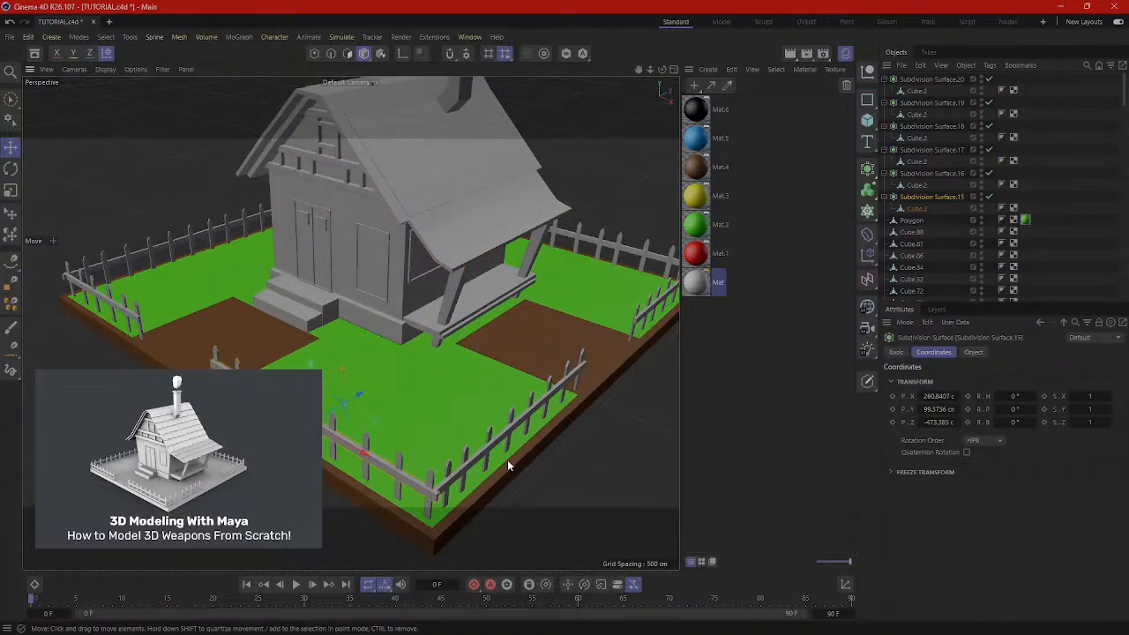
alt+middle_drag(507, 461, 378, 358)
scroll(375, 358, up, 2)
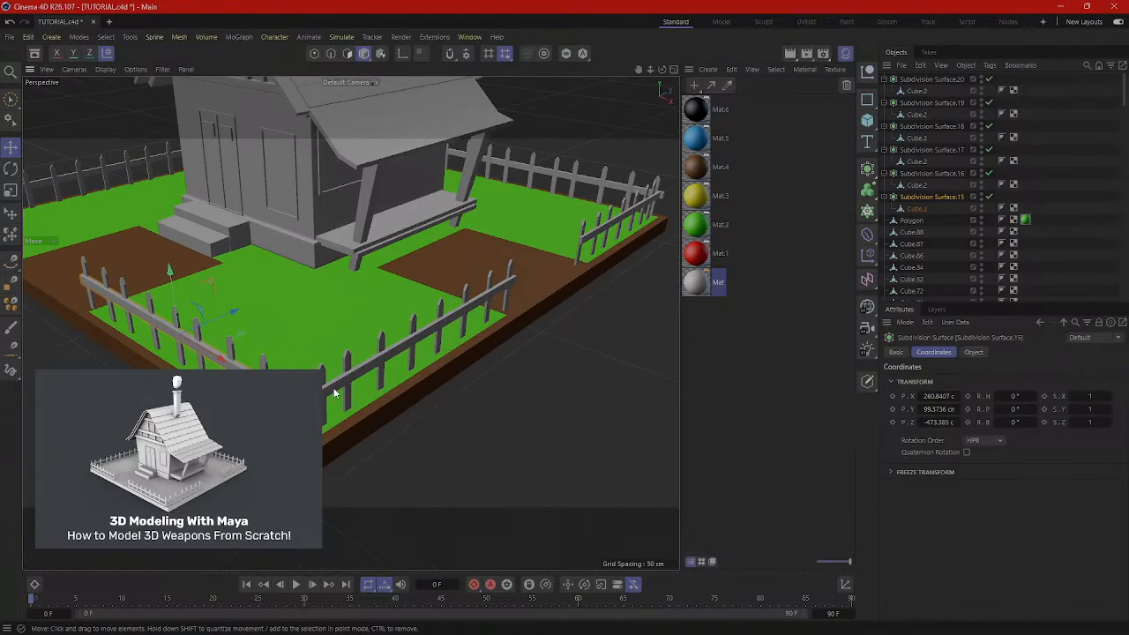
shift+click(610, 224)
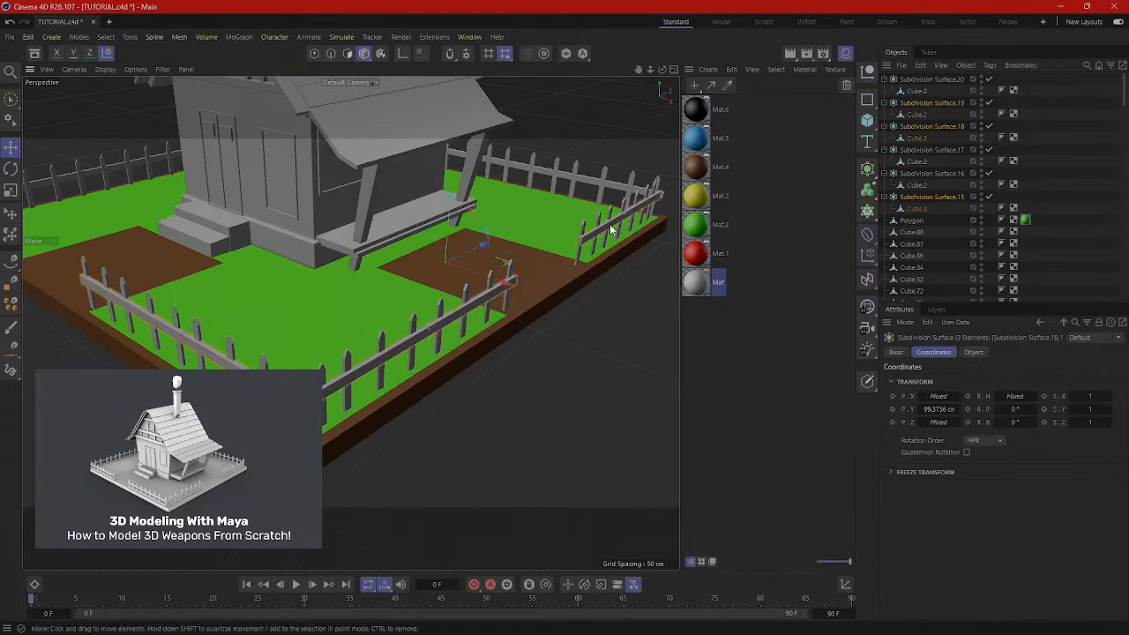
shift+click(590, 183)
alt+middle_drag(529, 210, 692, 285)
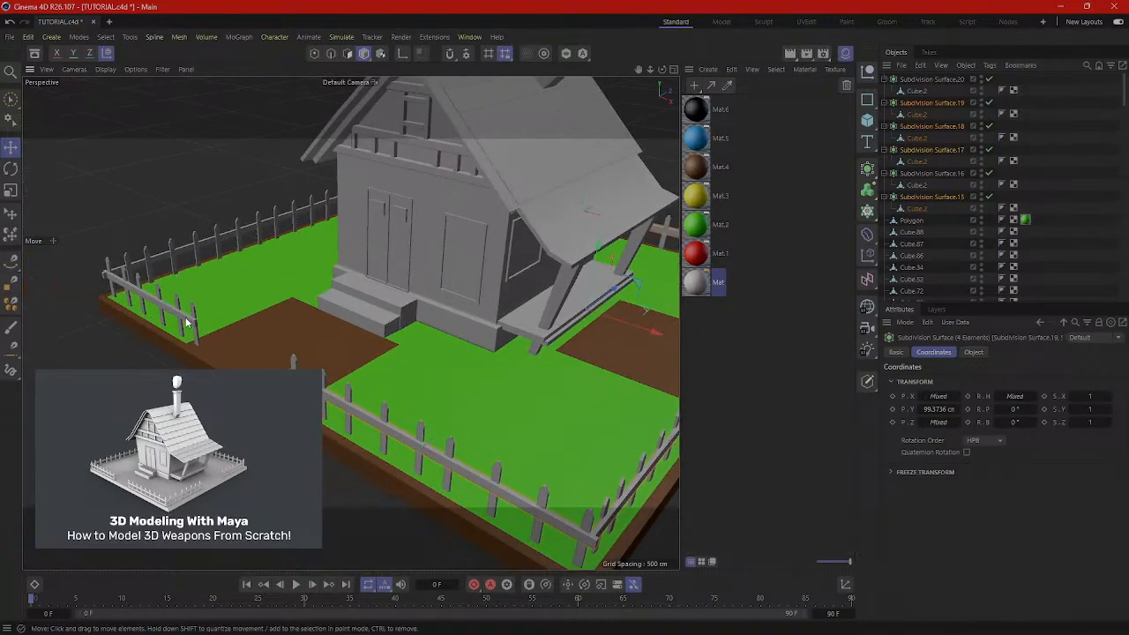
shift+click(194, 250)
alt+drag(185, 251, 204, 330)
alt+right_drag(292, 252, 300, 388)
alt+drag(141, 441, 275, 353)
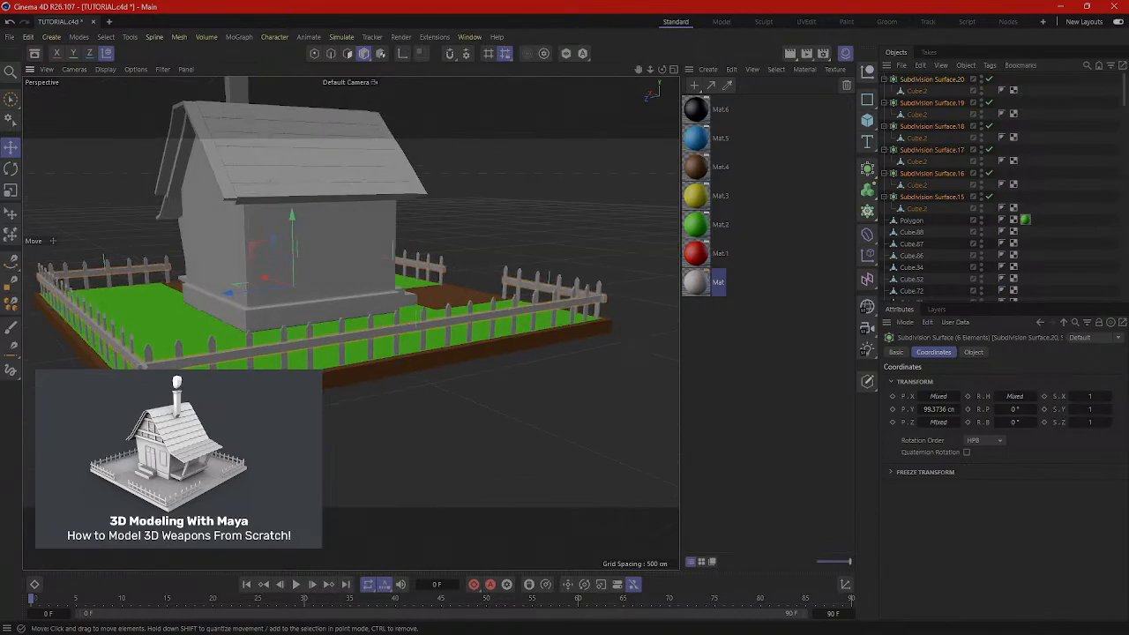
Add the pickets of the side fence opposite the porch to the selection, up to the front corner.
shift+click(282, 349)
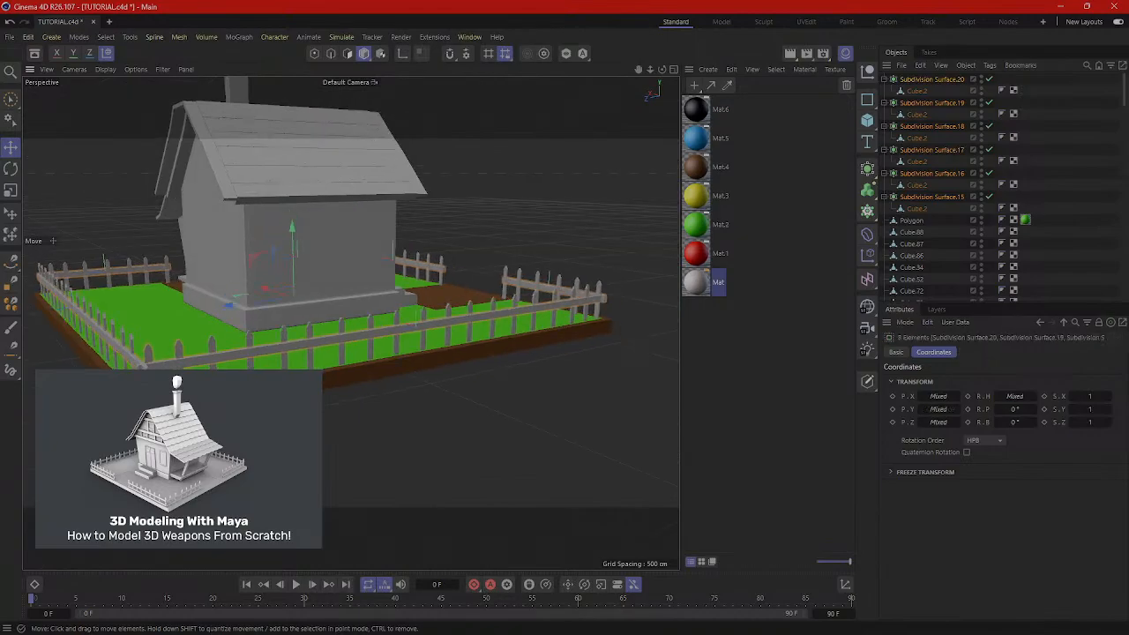
alt+right_drag(212, 371, 295, 379)
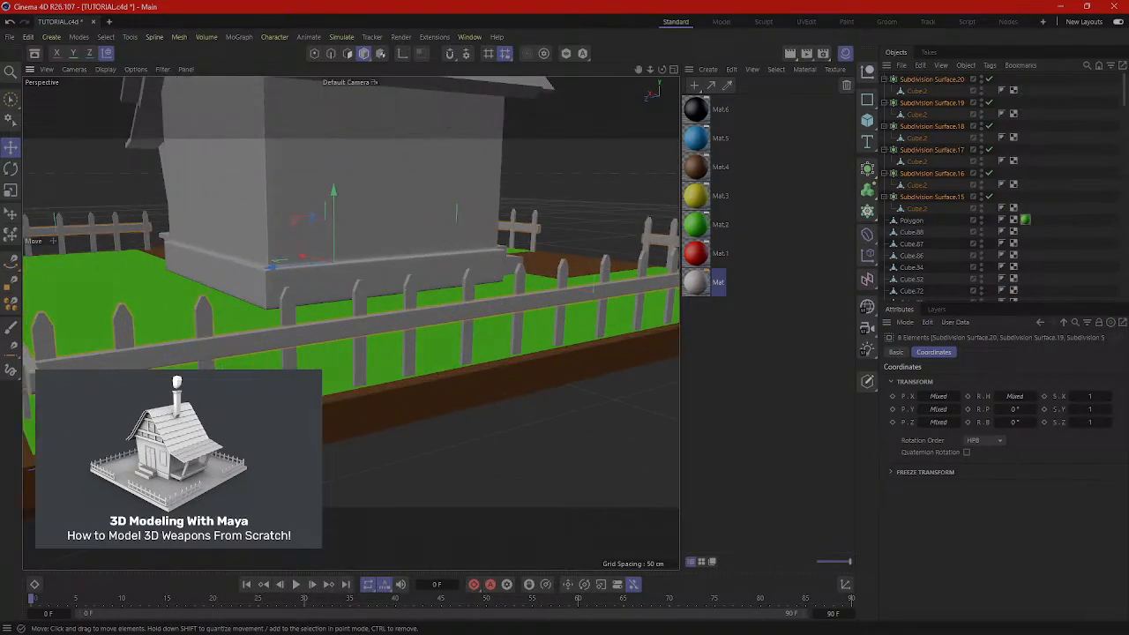
shift+click(348, 379)
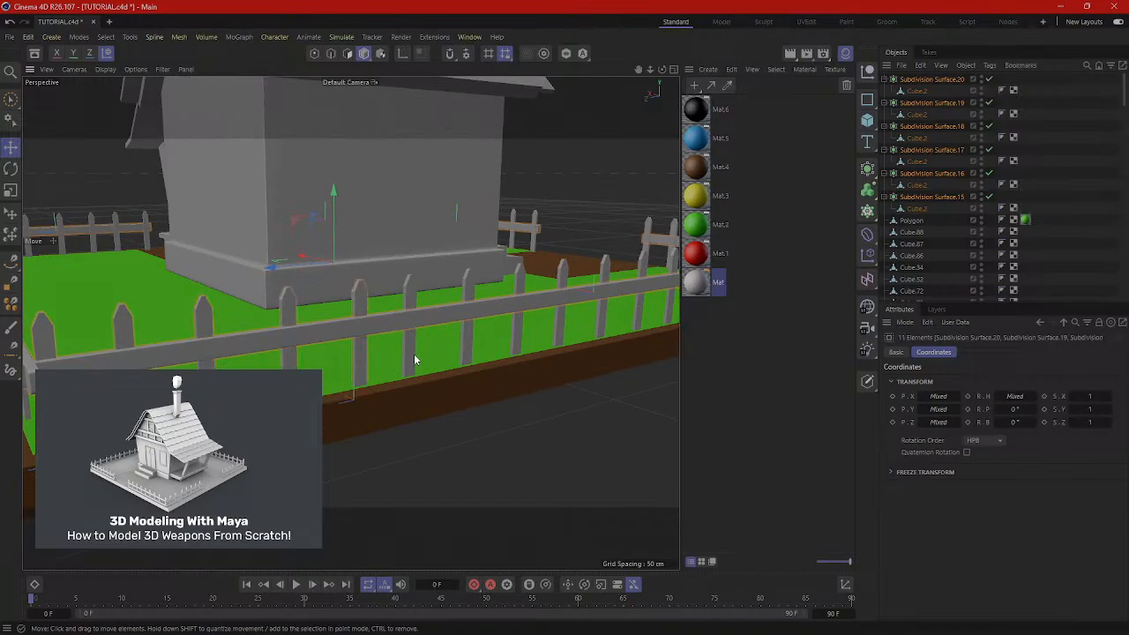
alt+drag(471, 346, 350, 323)
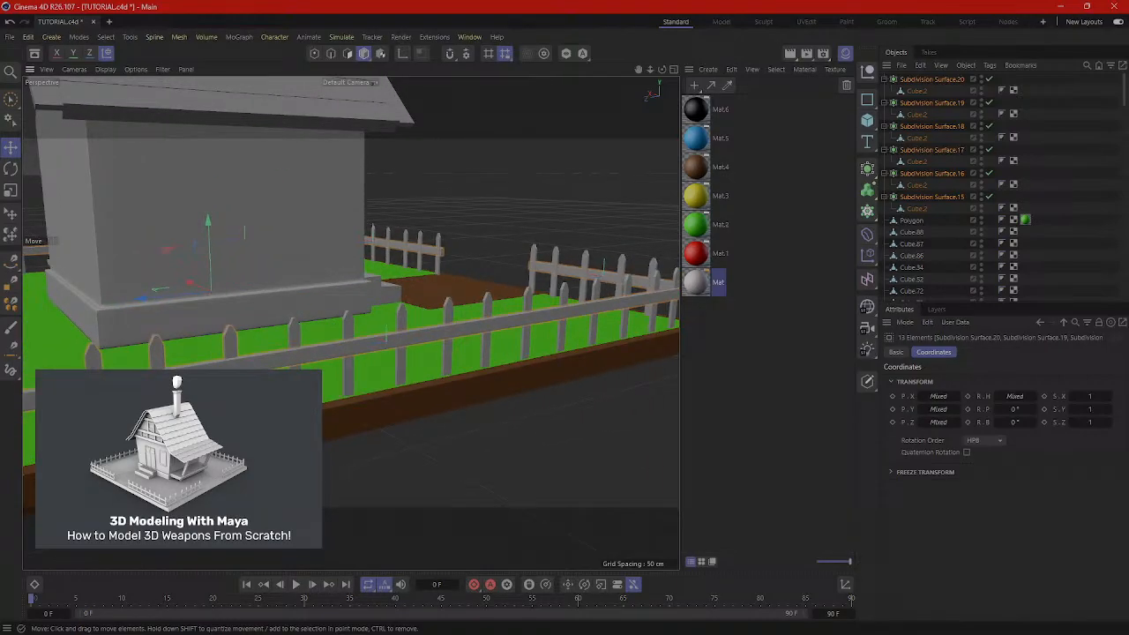
alt+right_drag(496, 371, 358, 416)
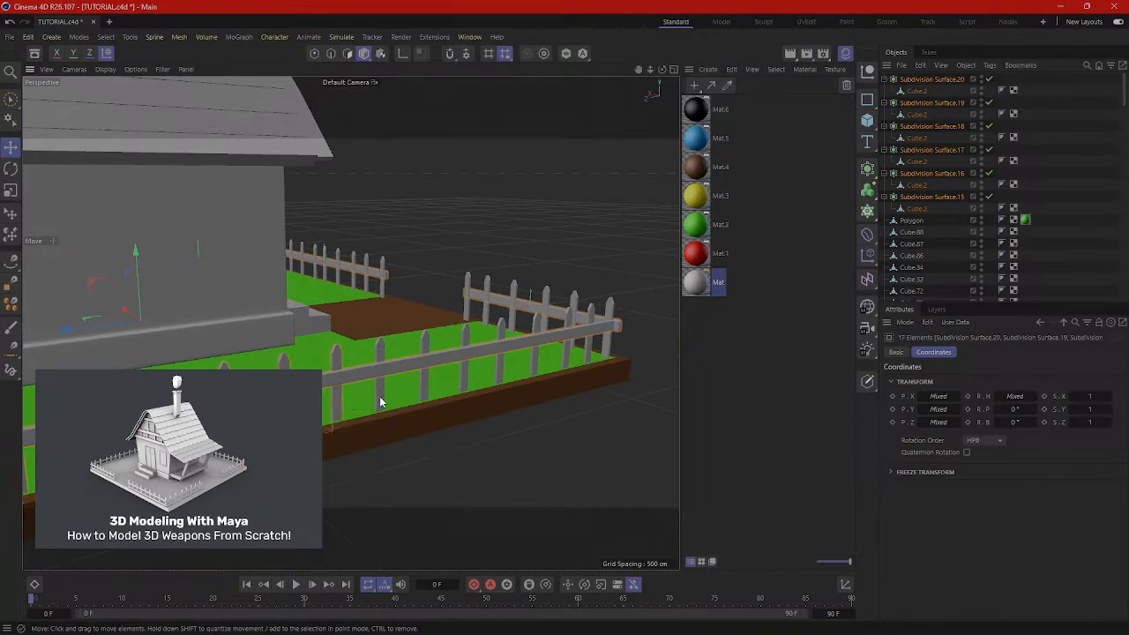
shift+click(466, 376)
shift+click(535, 361)
shift+click(567, 361)
shift+click(589, 353)
shift+click(608, 351)
Add the pickets of the front fence, on both sides of the entrance path, to the selection.
alt+drag(608, 351, 394, 371)
scroll(394, 372, up, 4)
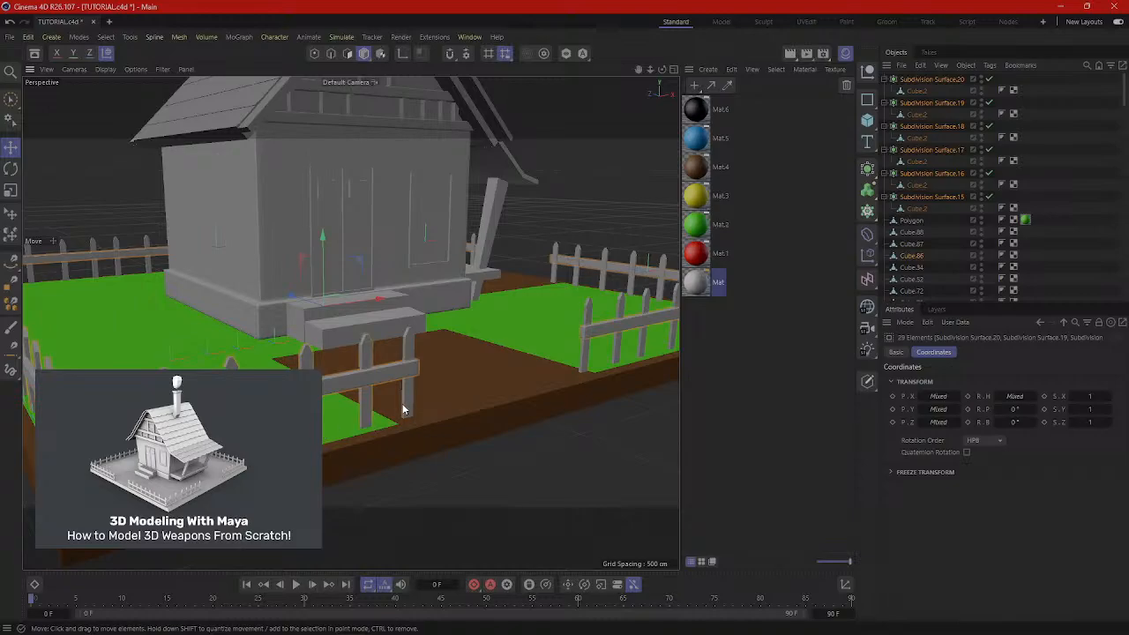
scroll(408, 413, up, 5)
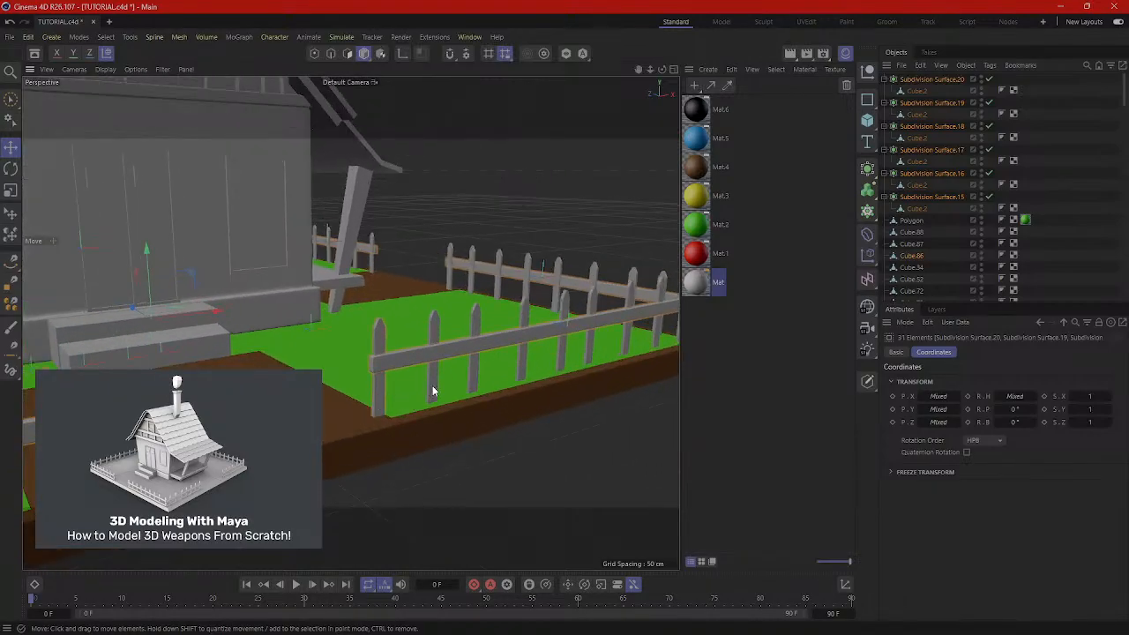
shift+click(561, 353)
shift+click(589, 350)
key(ctrl+z)
shift+click(589, 350)
scroll(487, 380, down, 5)
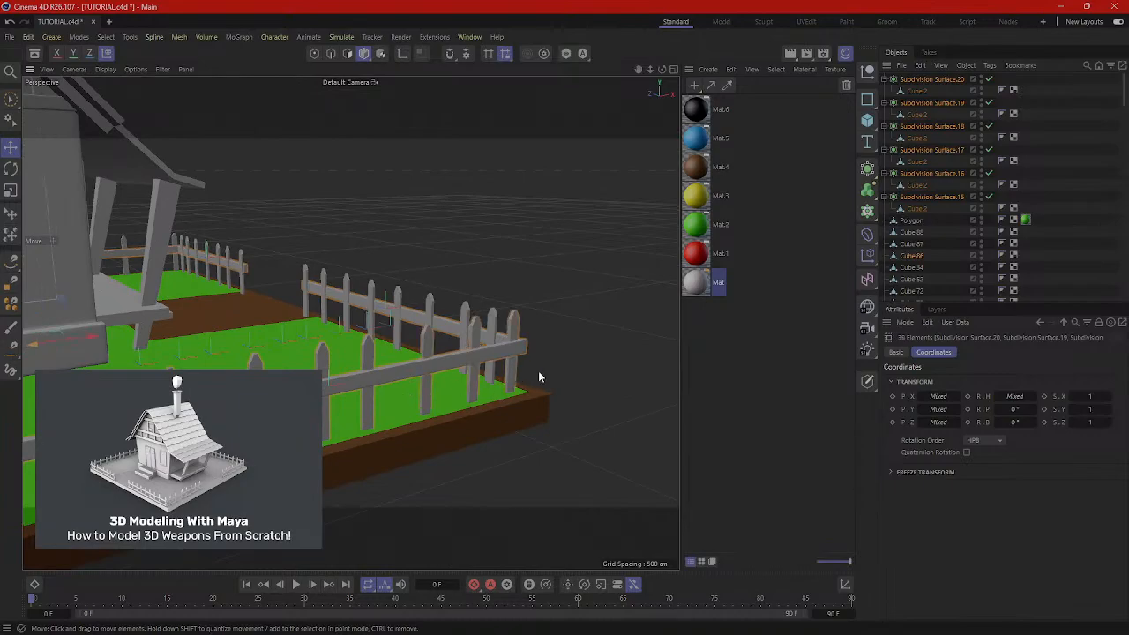
Add the pickets of the porch-side fence, on both sides of its opening, to the selection.
mouse_move(540, 376)
alt+mouse_down()
mouse_move(380, 385)
mouse_move(522, 384)
alt+mouse_up()
shift+click(380, 385)
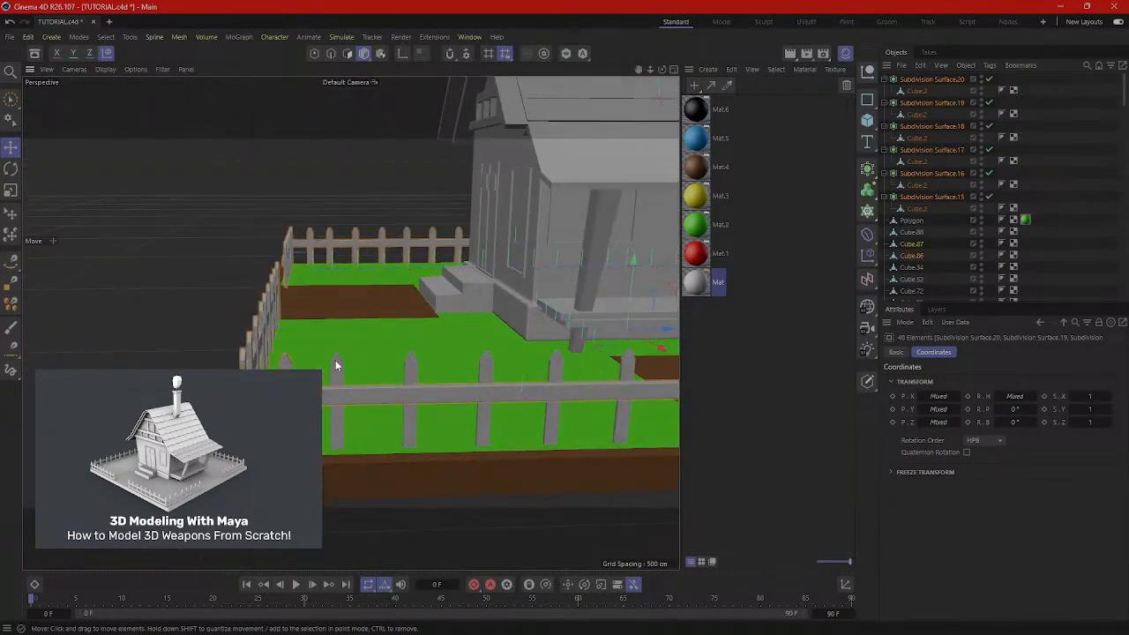
shift+click(487, 368)
alt+drag(560, 369, 343, 367)
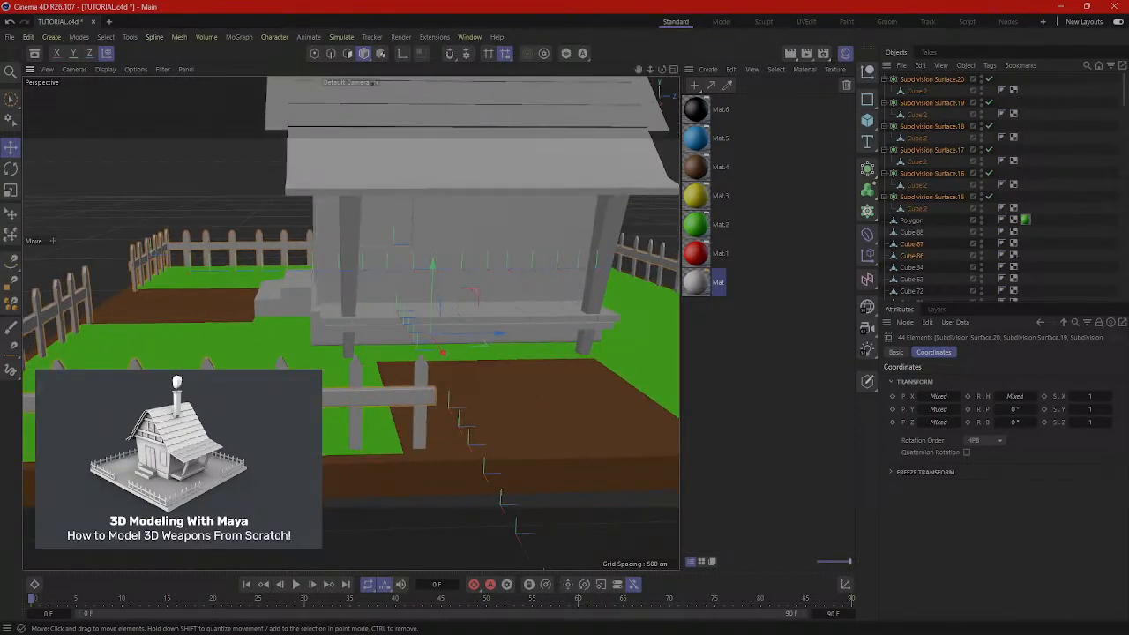
shift+click(425, 376)
alt+middle_drag(425, 376, 154, 376)
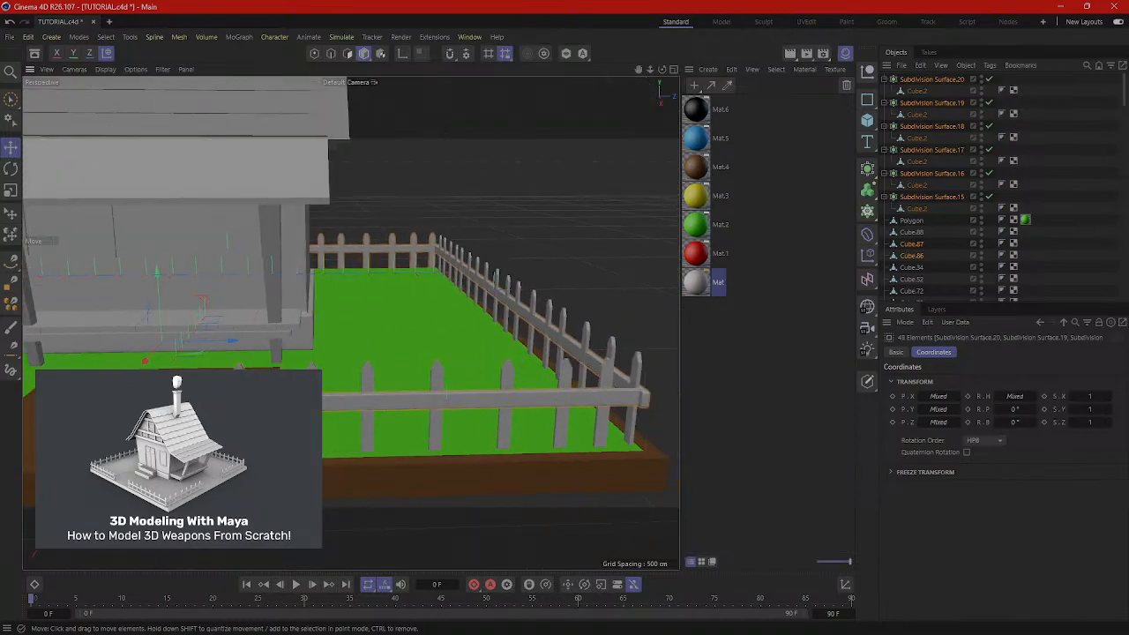
shift+click(370, 378)
shift+click(510, 379)
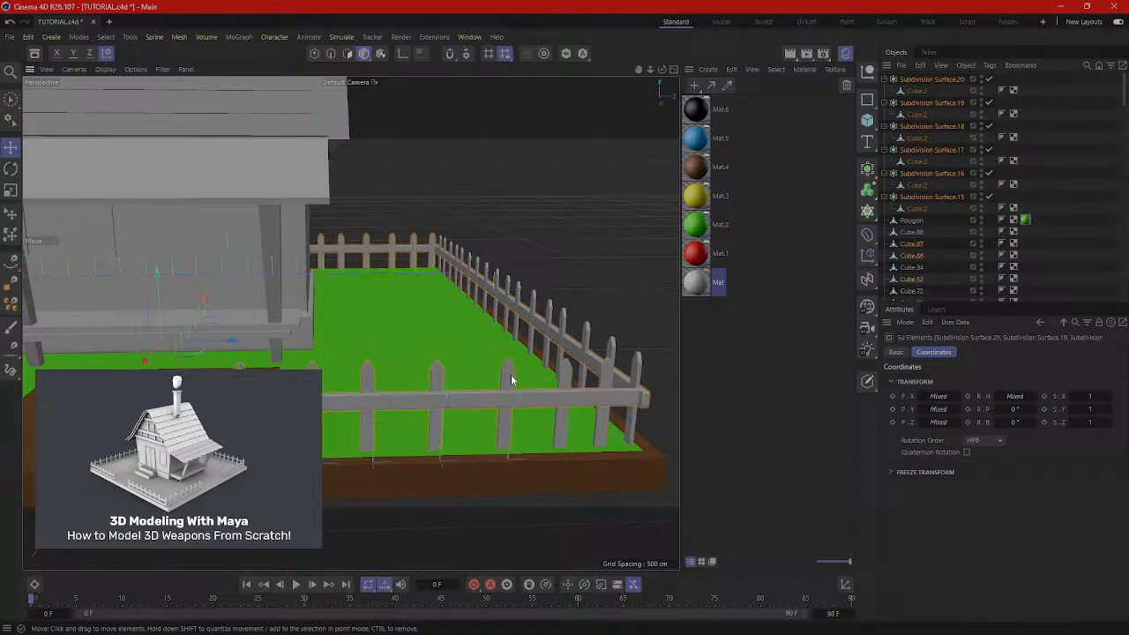
shift+click(606, 374)
alt+drag(606, 373, 419, 375)
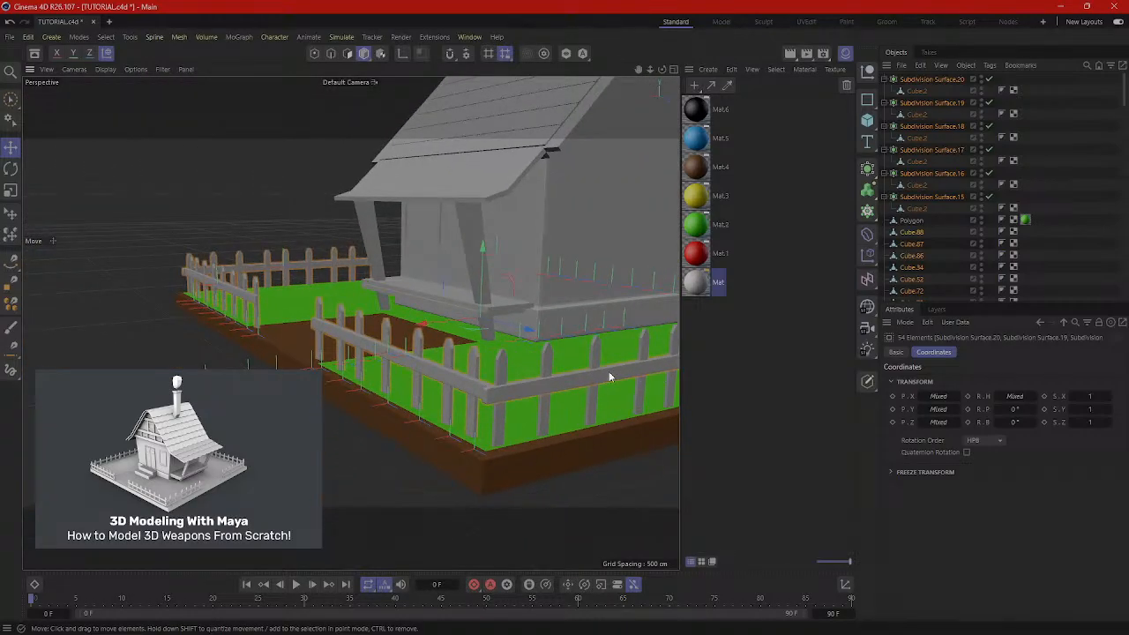
Add the pickets in the first part of the rear fence, along the back of the house, to the selection.
alt+drag(605, 355, 333, 382)
shift+click(356, 388)
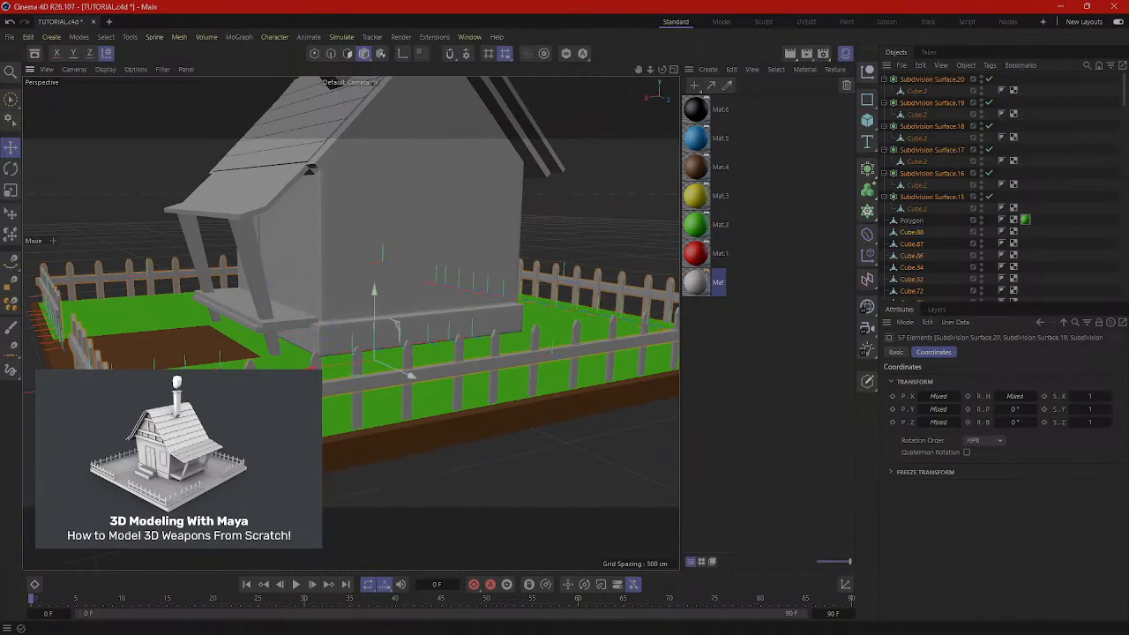
scroll(332, 379, up, 5)
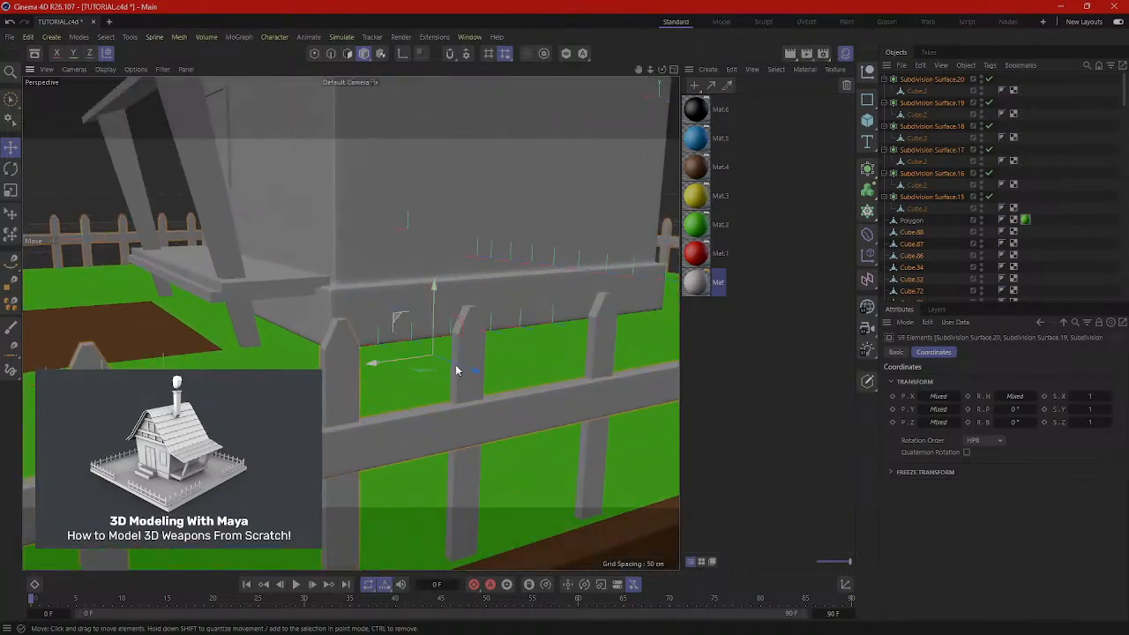
shift+click(471, 342)
alt+middle_drag(470, 342, 437, 301)
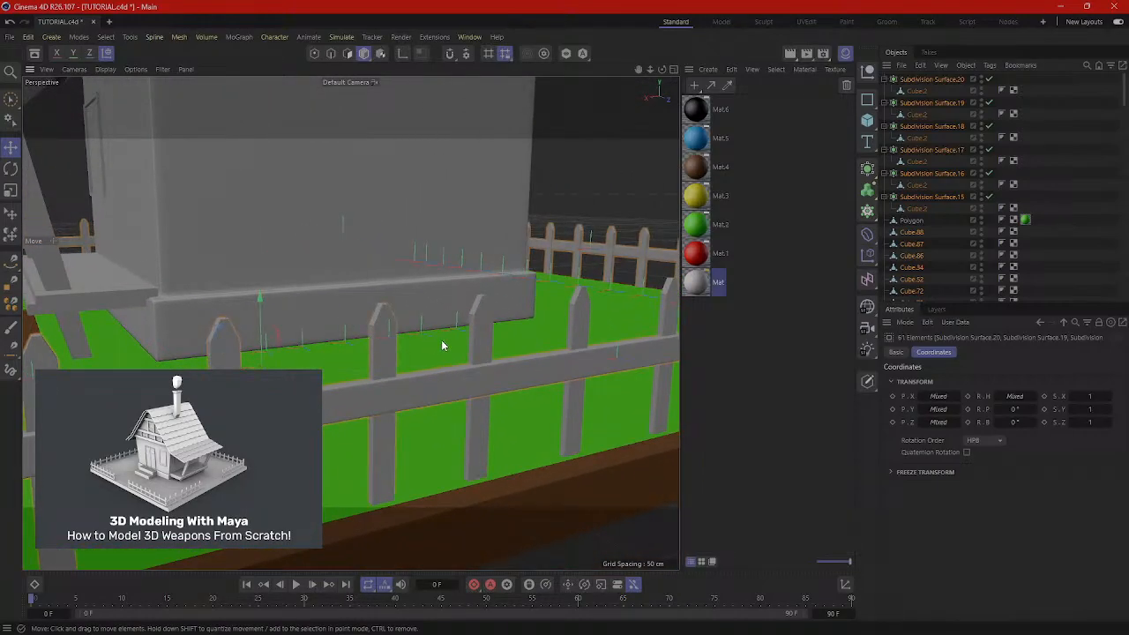
shift+click(482, 338)
alt+middle_drag(482, 338, 361, 375)
alt+drag(346, 383, 350, 323)
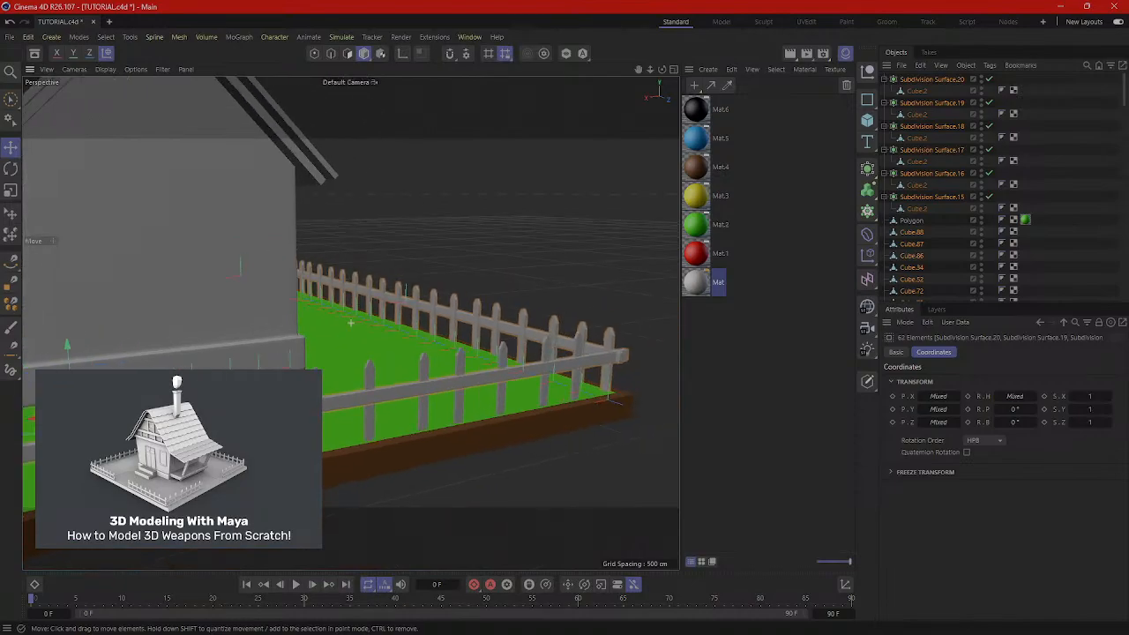
Add the remaining rear fence pickets, up to the far corner of the yard, to the selection.
scroll(188, 397, up, 2)
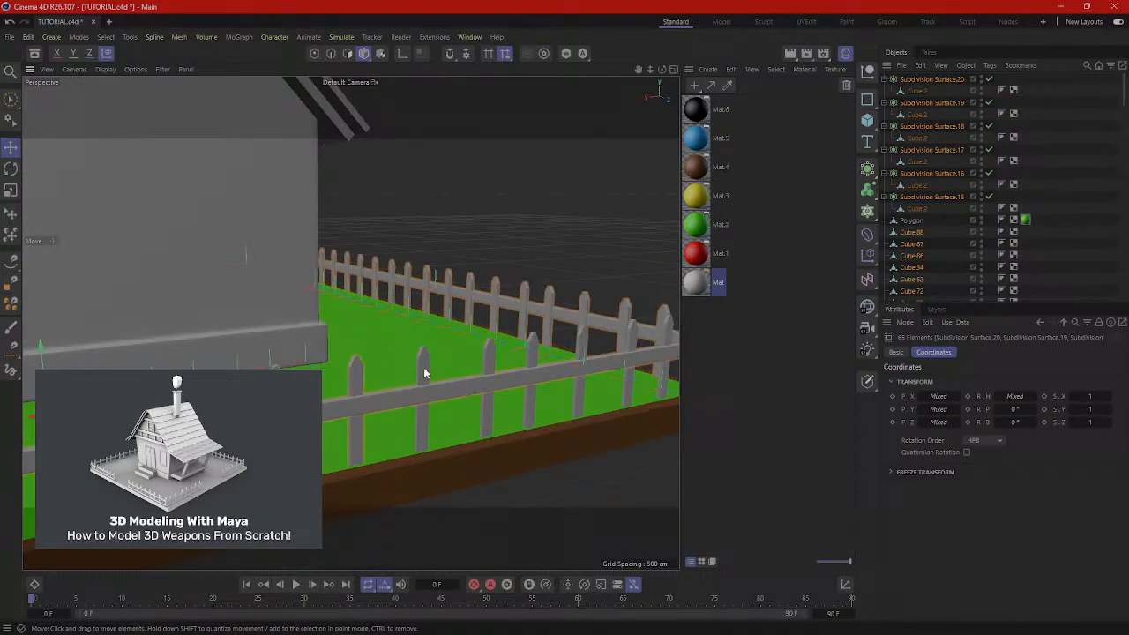
shift+click(534, 349)
alt+middle_drag(534, 350, 406, 382)
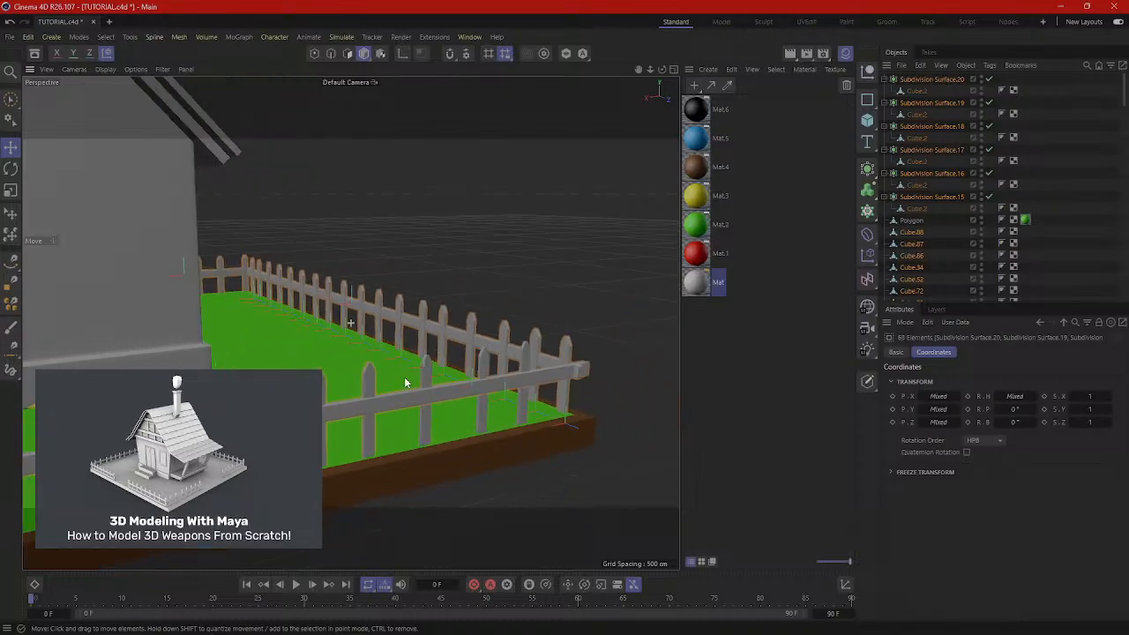
alt+right_drag(405, 383, 461, 376)
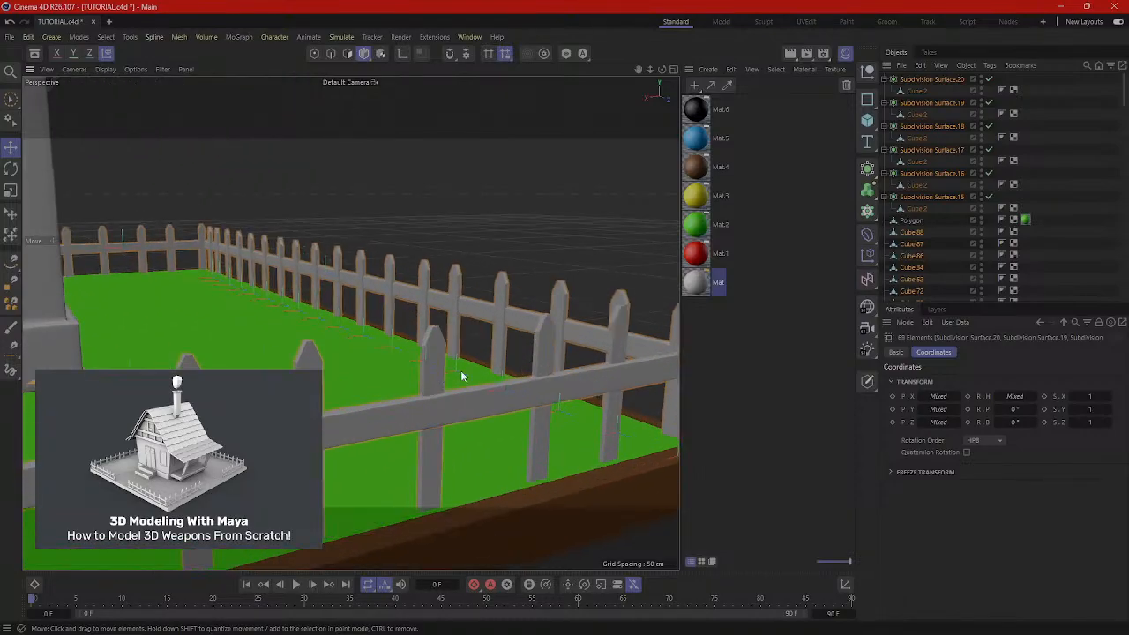
shift+click(545, 346)
alt+right_drag(545, 346, 368, 403)
shift+click(362, 395)
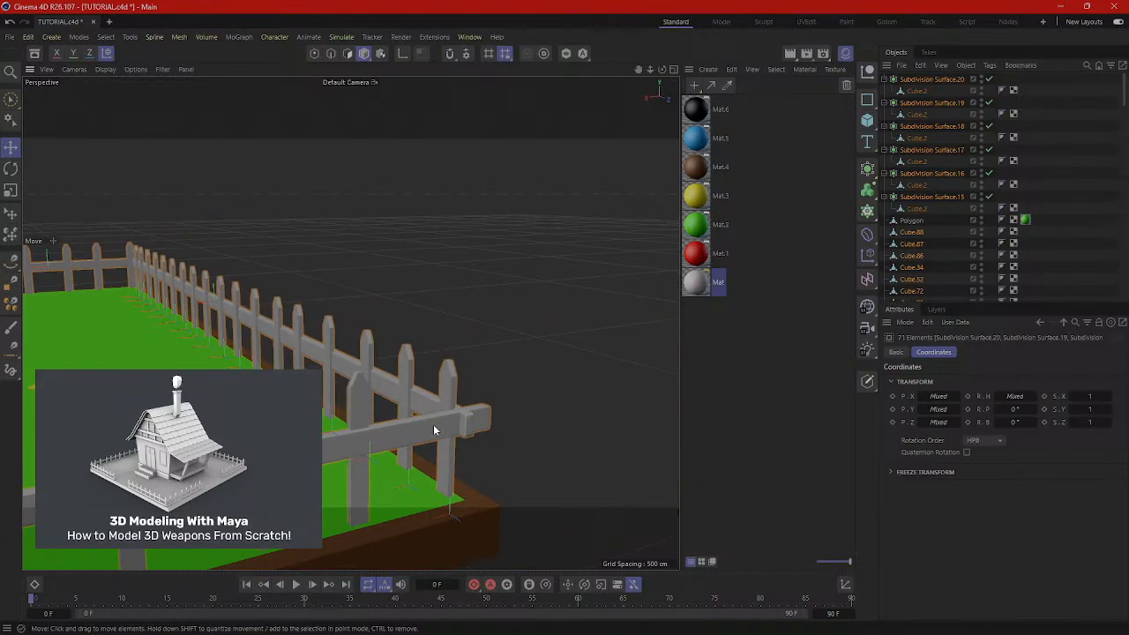
alt+drag(433, 424, 479, 432)
scroll(479, 432, up, 3)
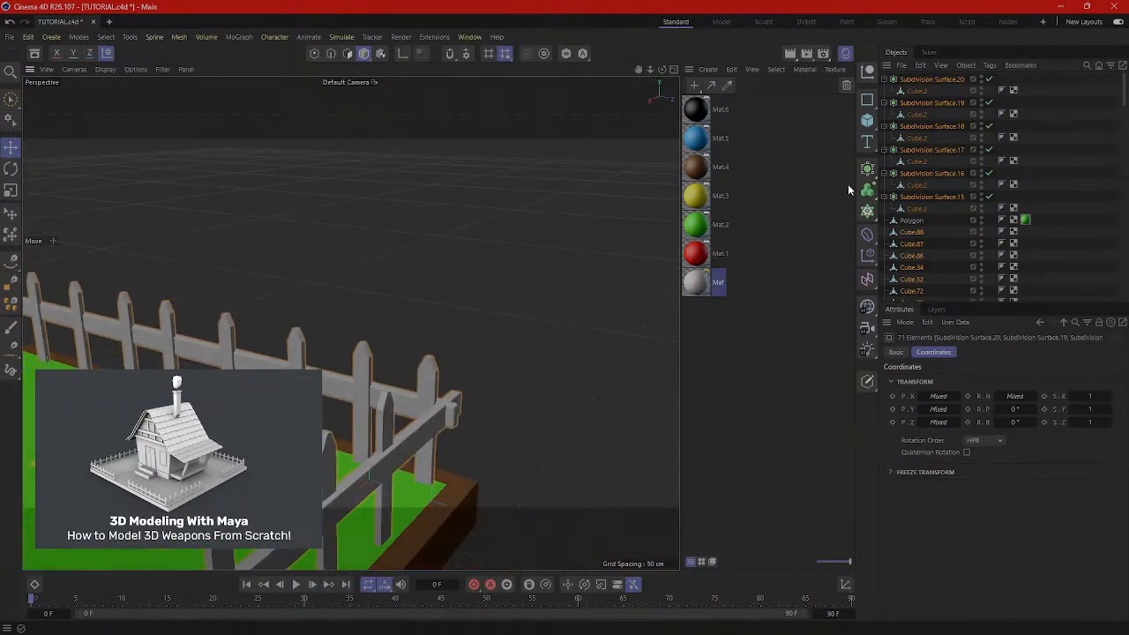
Apply the light grey material Mat to the rear fence rail and check the fence objects for material tags.
drag(412, 447, 410, 443)
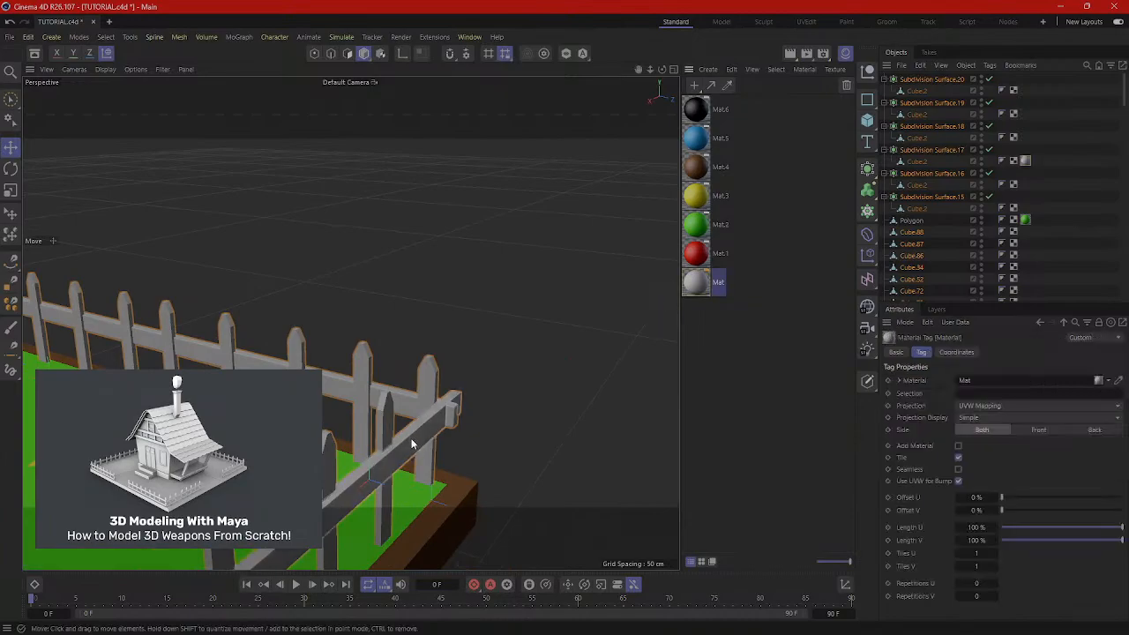
scroll(426, 426, down, 5)
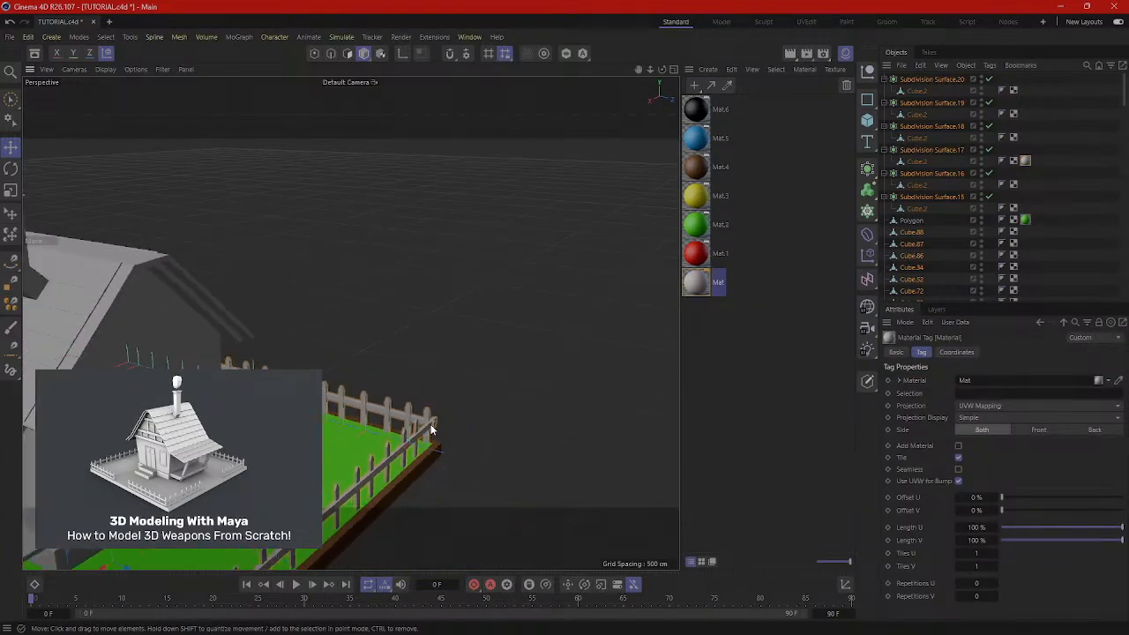
scroll(987, 237, down, 3)
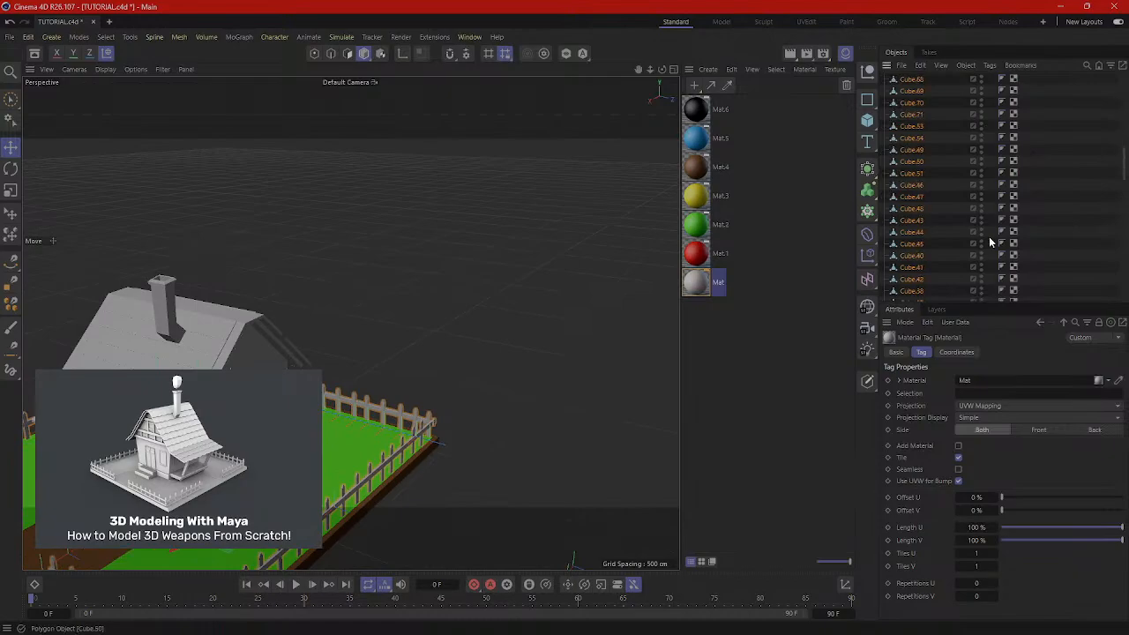
scroll(989, 253, up, 3)
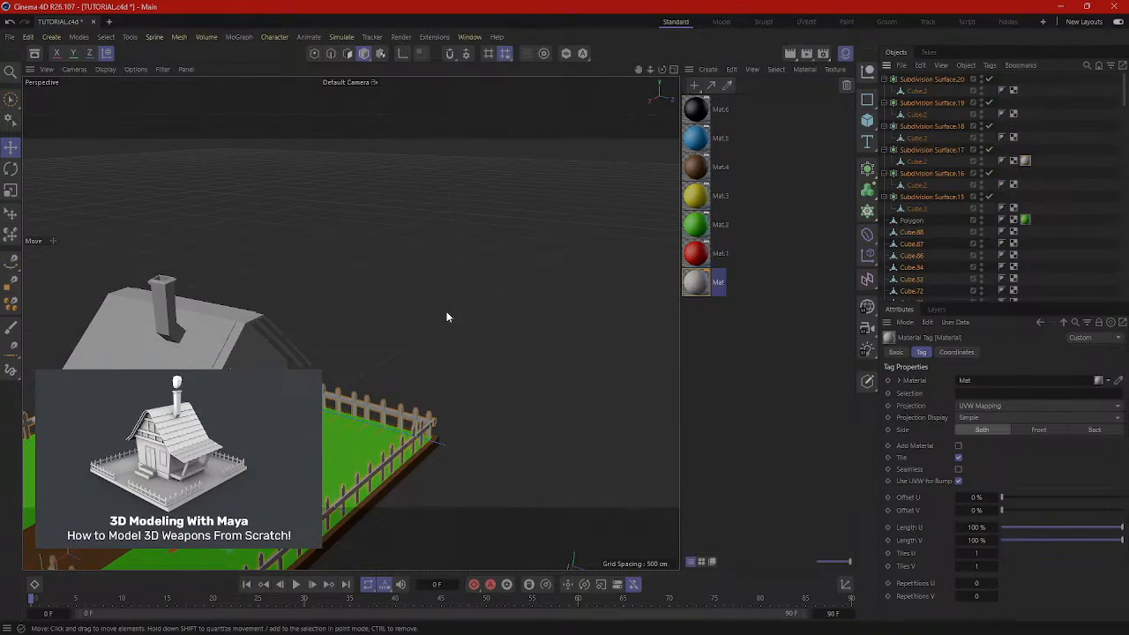
Apply the light grey material Mat to another fence rail near the corner and to the picket Cube.86.
alt+middle_drag(447, 316, 589, 174)
alt+right_drag(521, 265, 585, 264)
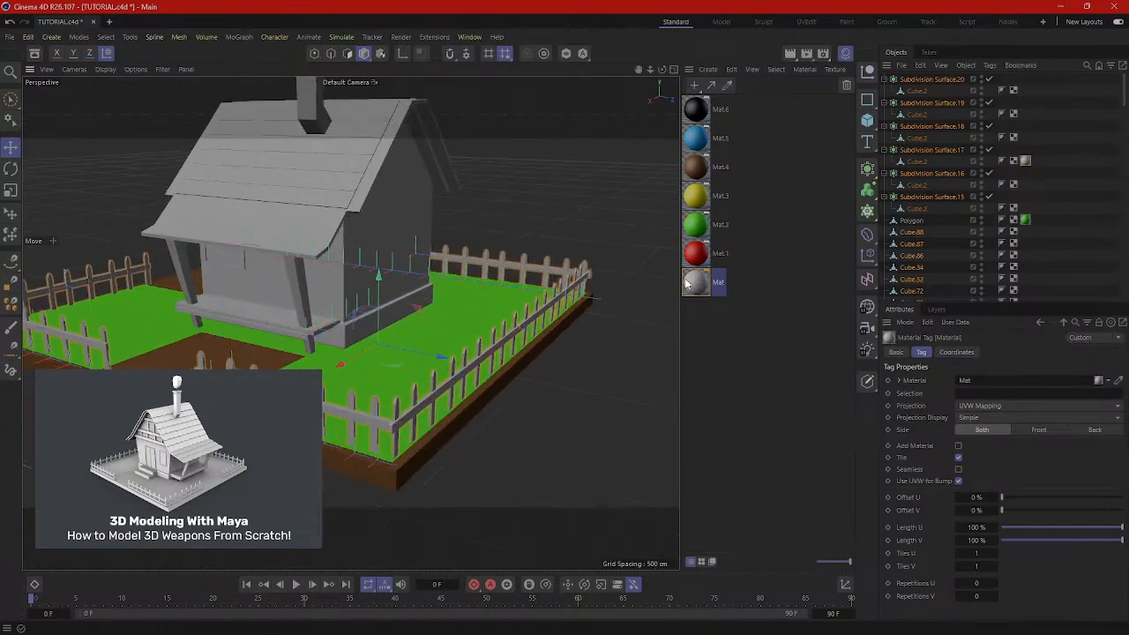
drag(686, 283, 379, 428)
scroll(464, 383, up, 2)
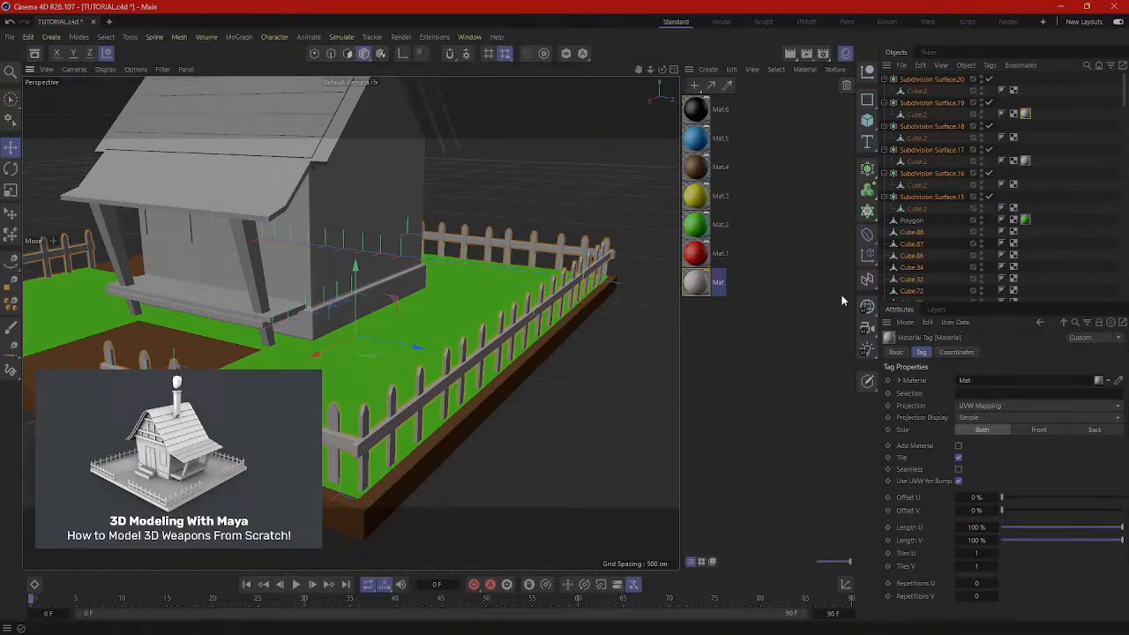
scroll(949, 229, down, 5)
scroll(956, 242, up, 5)
drag(914, 258, 914, 258)
Open the light grey material's commands, dismiss them, and clear the fence selection.
right_click(696, 287)
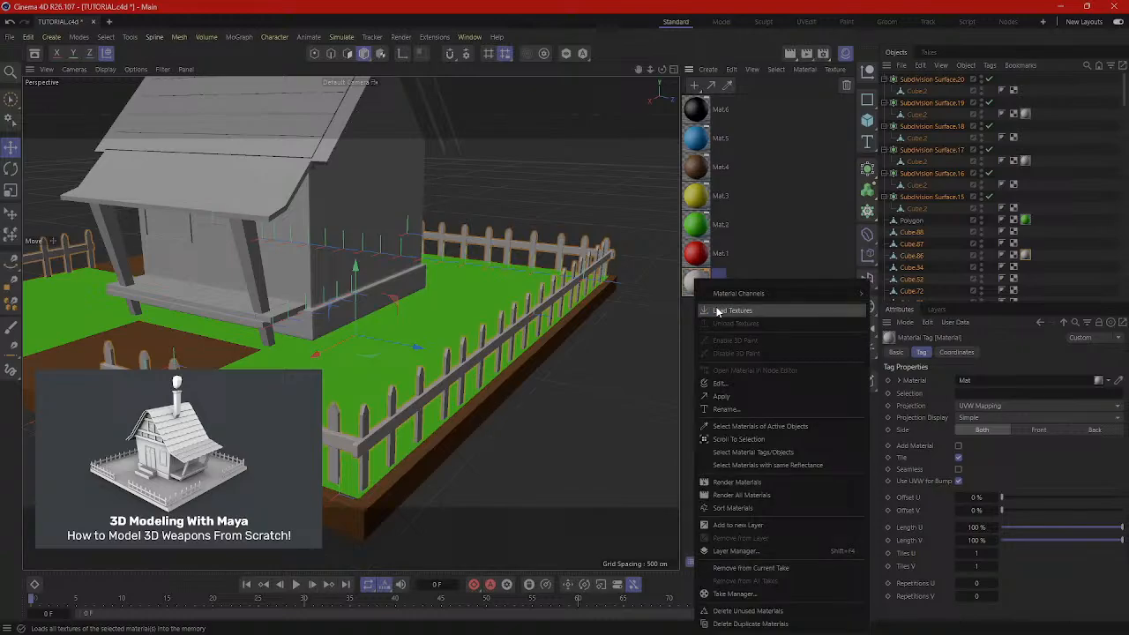
click(607, 403)
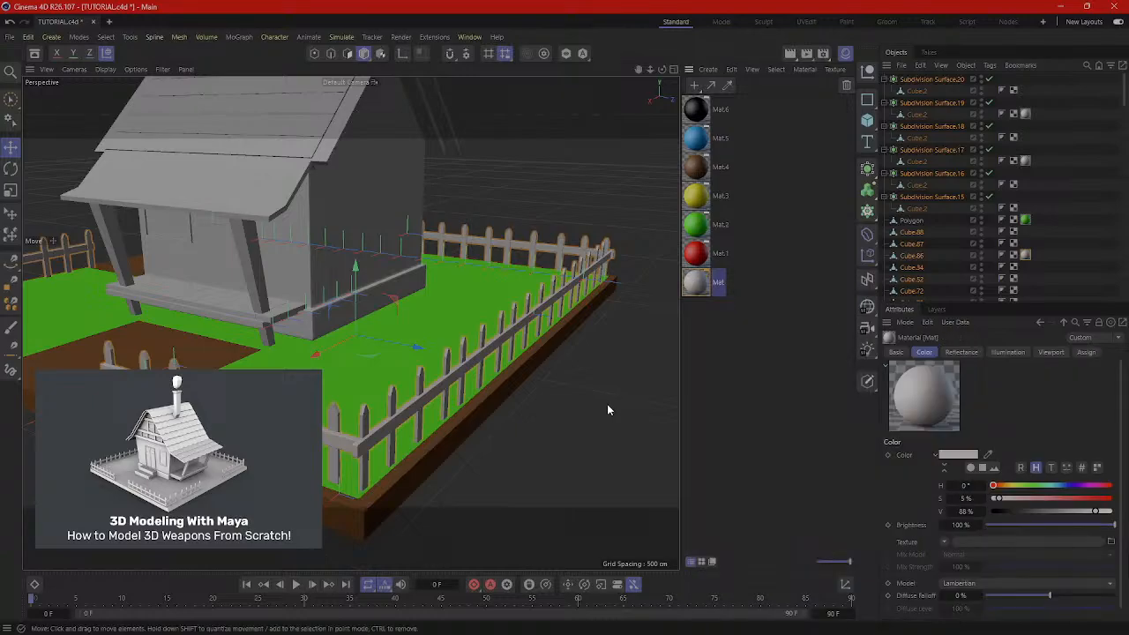
scroll(304, 168, down, 2)
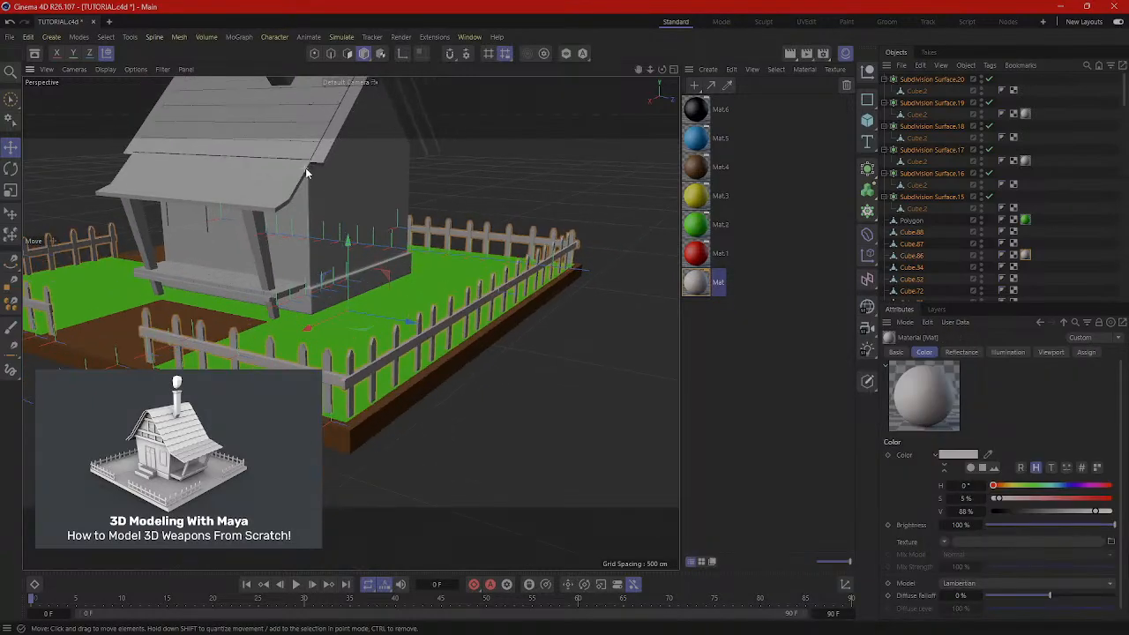
scroll(305, 168, up, 1)
click(461, 503)
Create a new material for the house walls and set its colour to hue 22°, saturation 23% and value 69%.
alt+drag(460, 433, 518, 267)
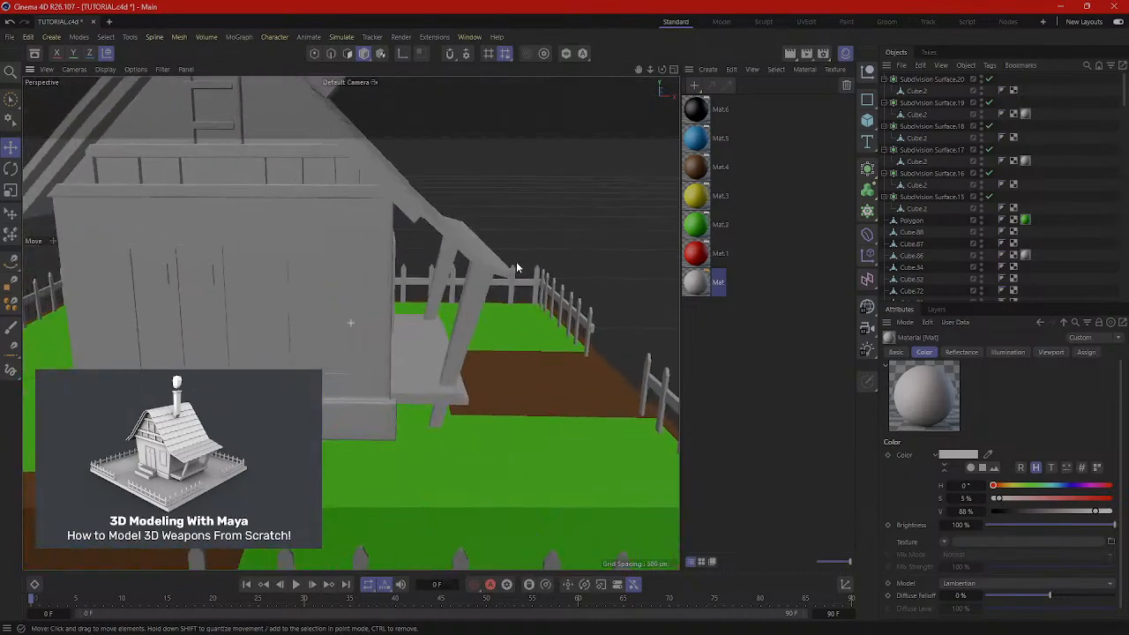
click(265, 309)
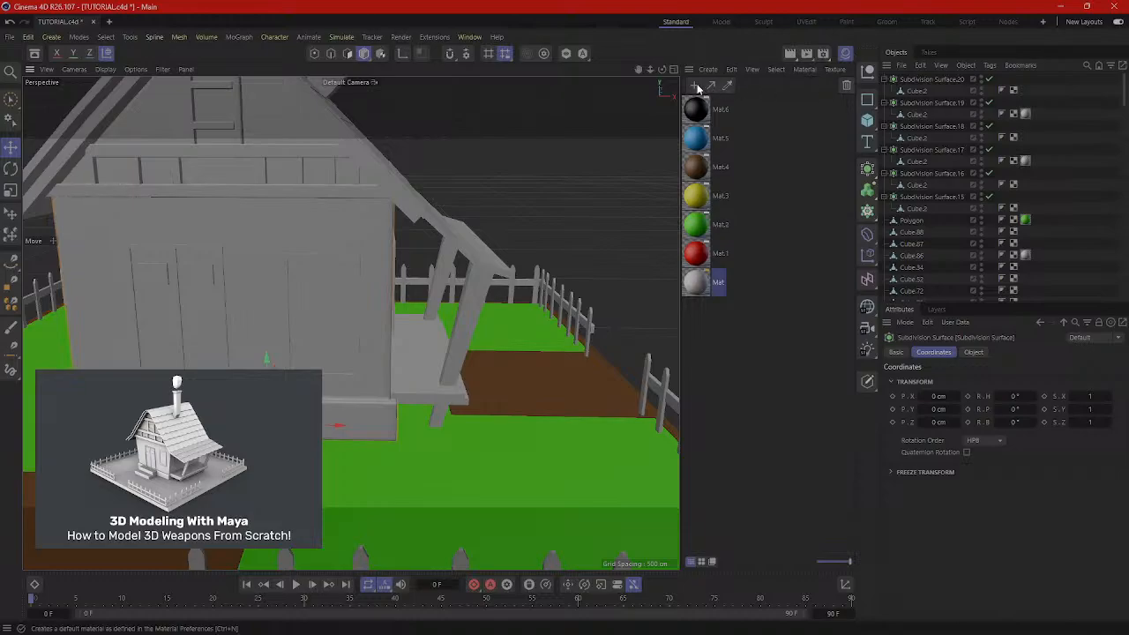
double_click(751, 150)
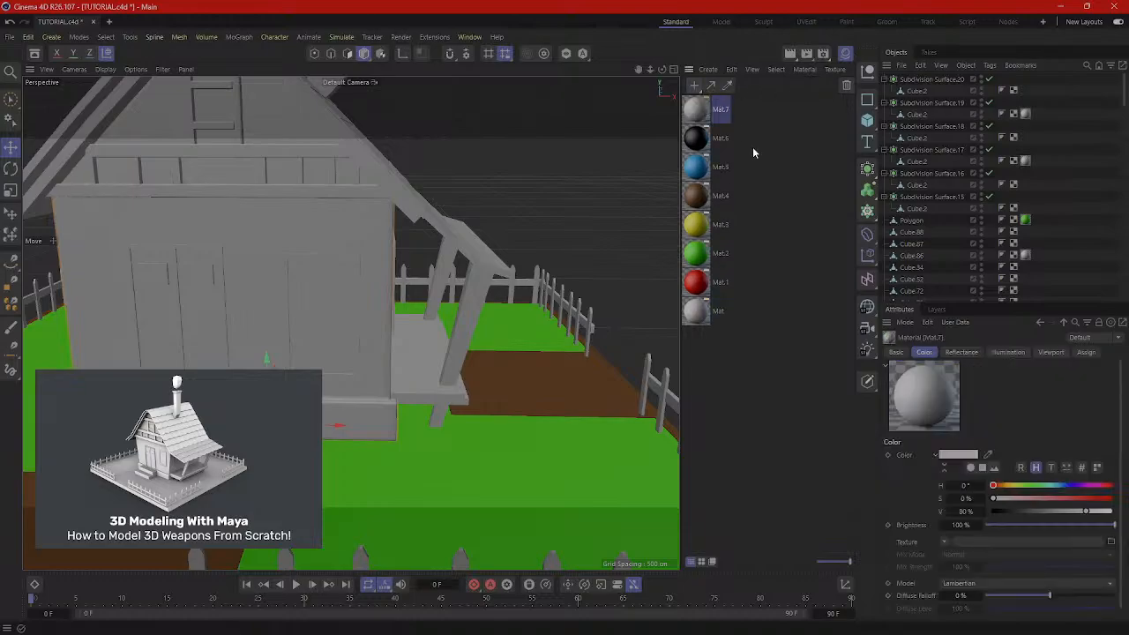
click(953, 457)
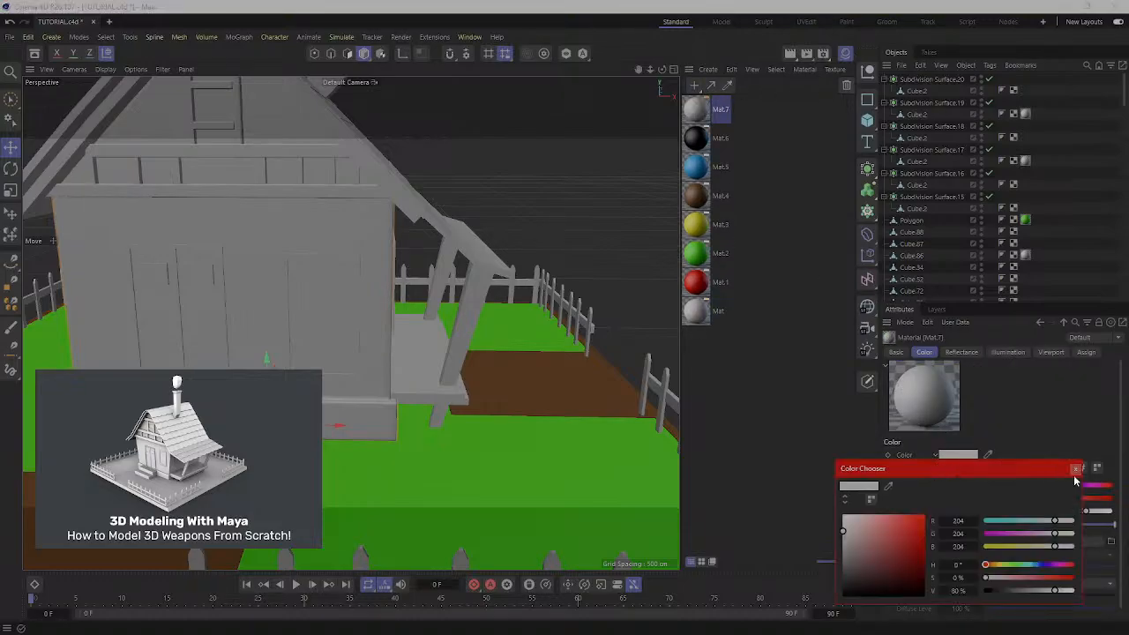
double_click(694, 109)
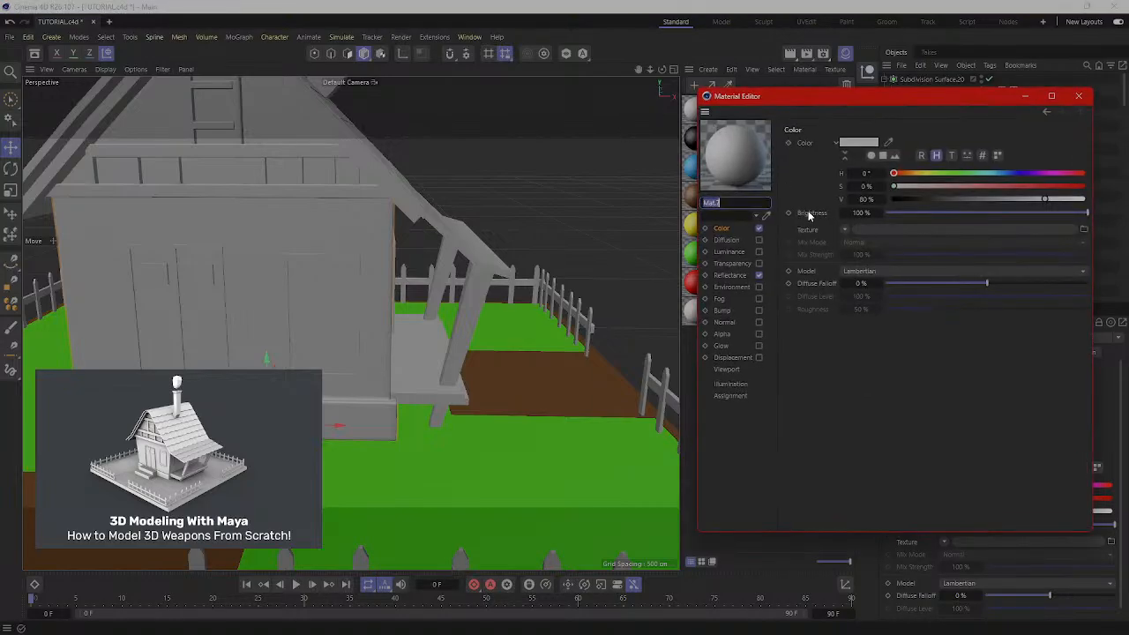
mouse_move(915, 175)
mouse_down()
mouse_move(906, 176)
mouse_move(933, 187)
mouse_up()
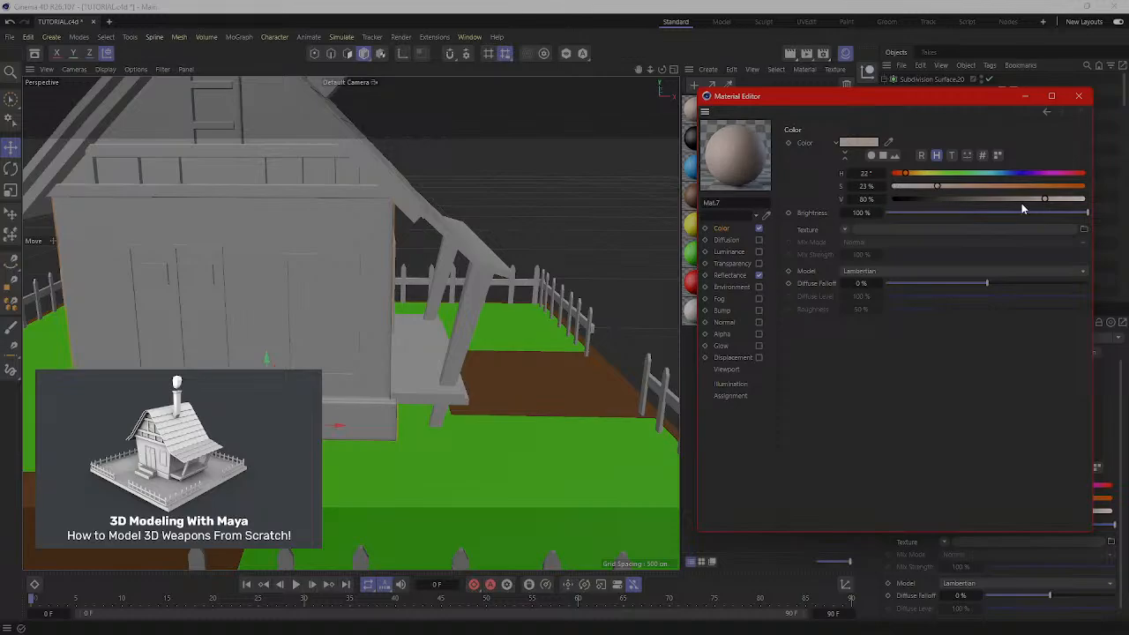
drag(1029, 198, 1024, 197)
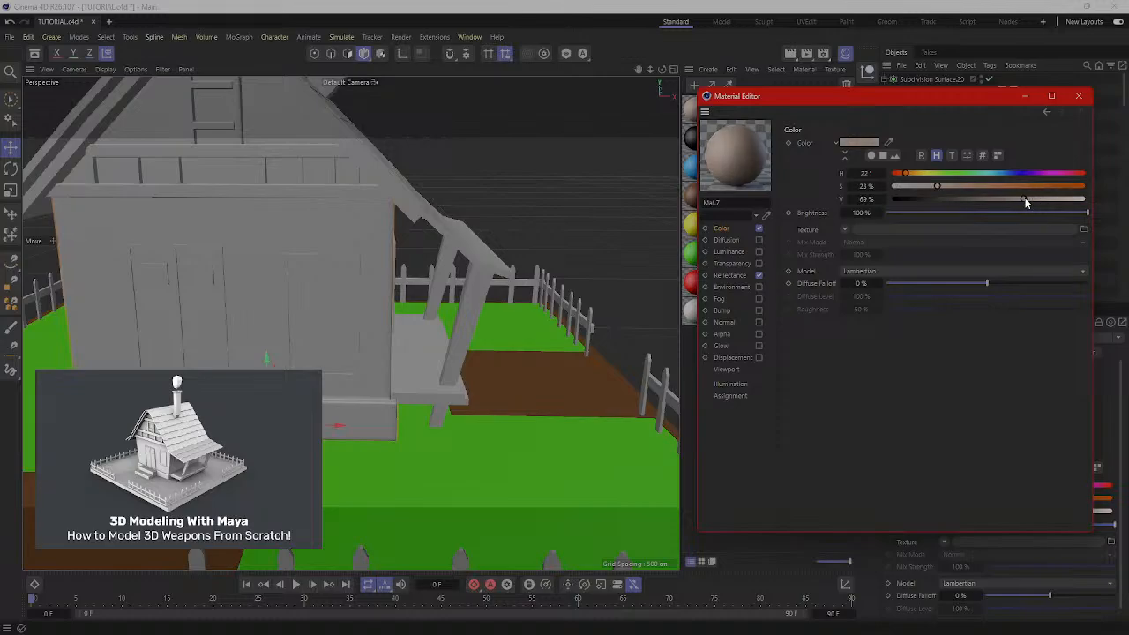
click(1077, 95)
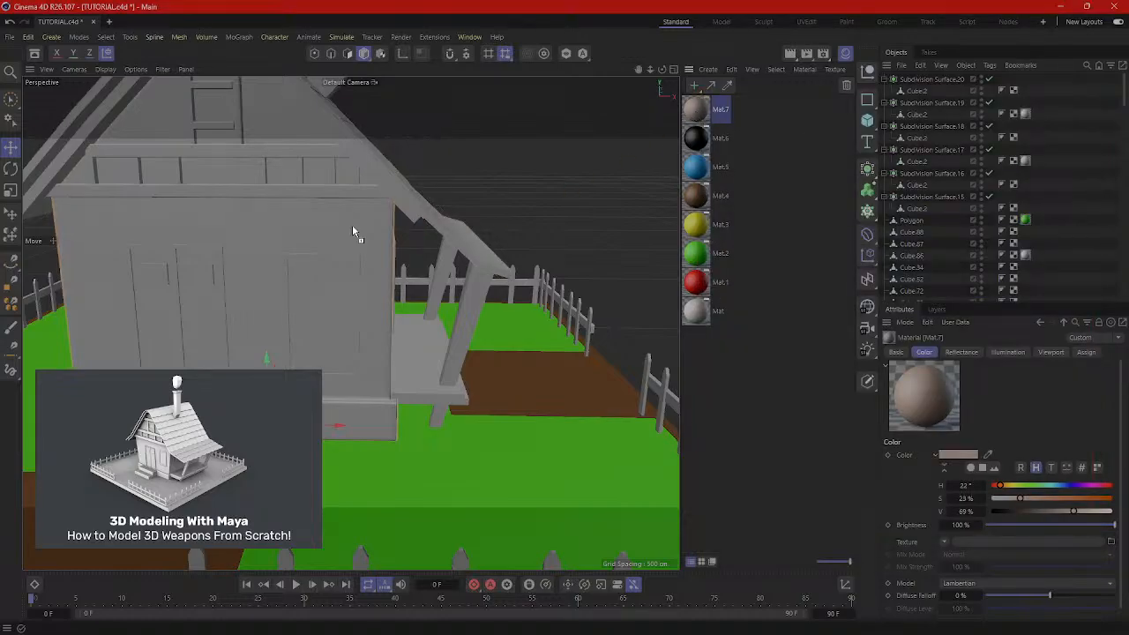
Apply the new greyish-brown material to the main body of the house and deselect everything.
drag(352, 226, 351, 226)
click(496, 184)
scroll(467, 235, down, 5)
mouse_move(465, 237)
alt+mouse_down()
mouse_move(312, 228)
mouse_move(474, 230)
mouse_move(474, 244)
alt+mouse_up()
scroll(455, 267, up, 5)
Select the window beside the door and recolour the blue material Mat.5 to hue 187°, saturation 77% and value 80%.
alt+drag(398, 271, 529, 231)
click(349, 268)
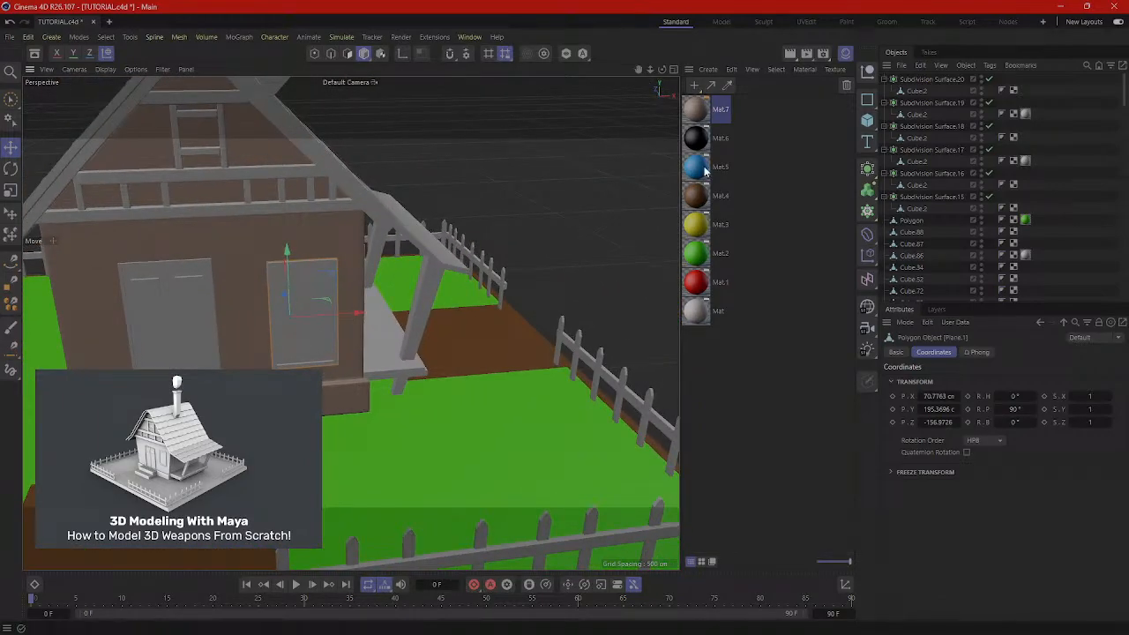
click(697, 168)
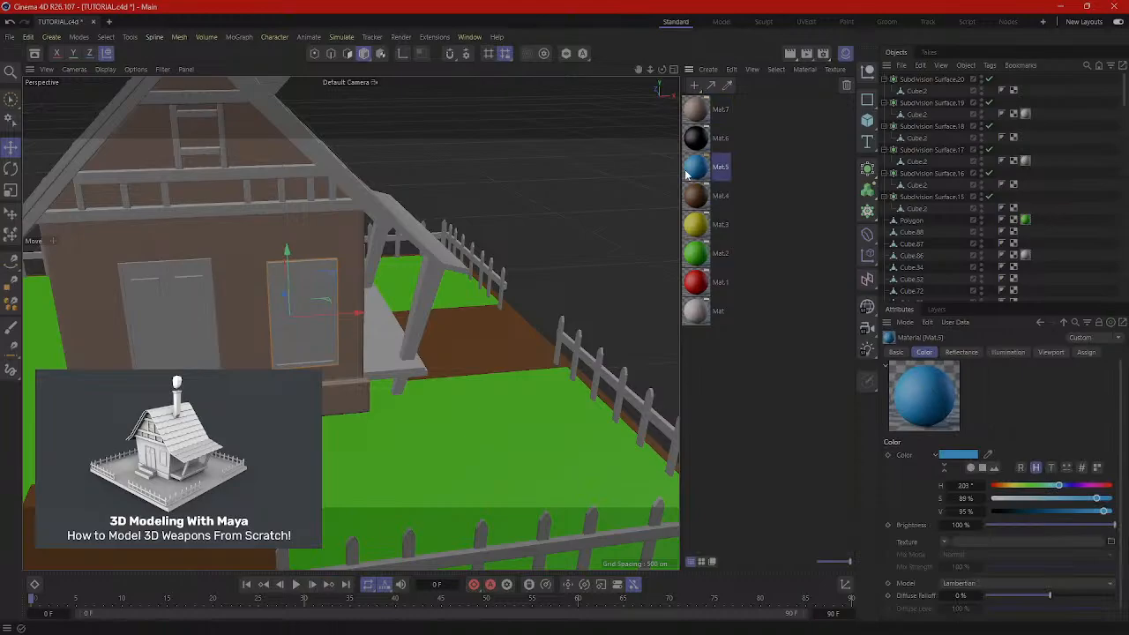
double_click(689, 171)
click(979, 239)
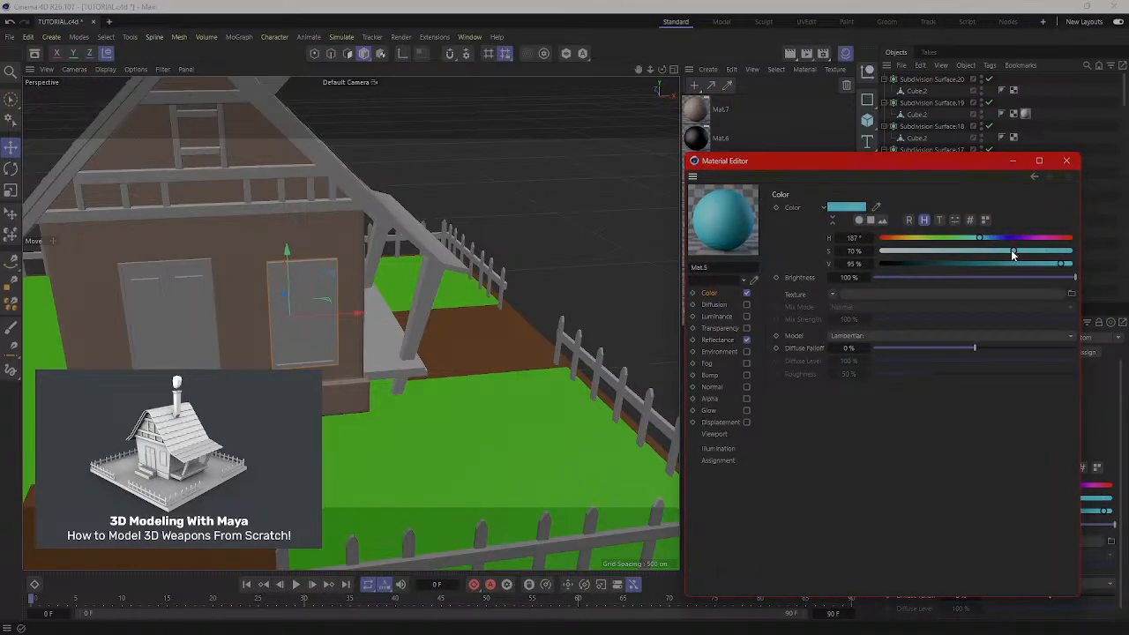
click(1013, 252)
click(1037, 264)
drag(1037, 264, 1033, 264)
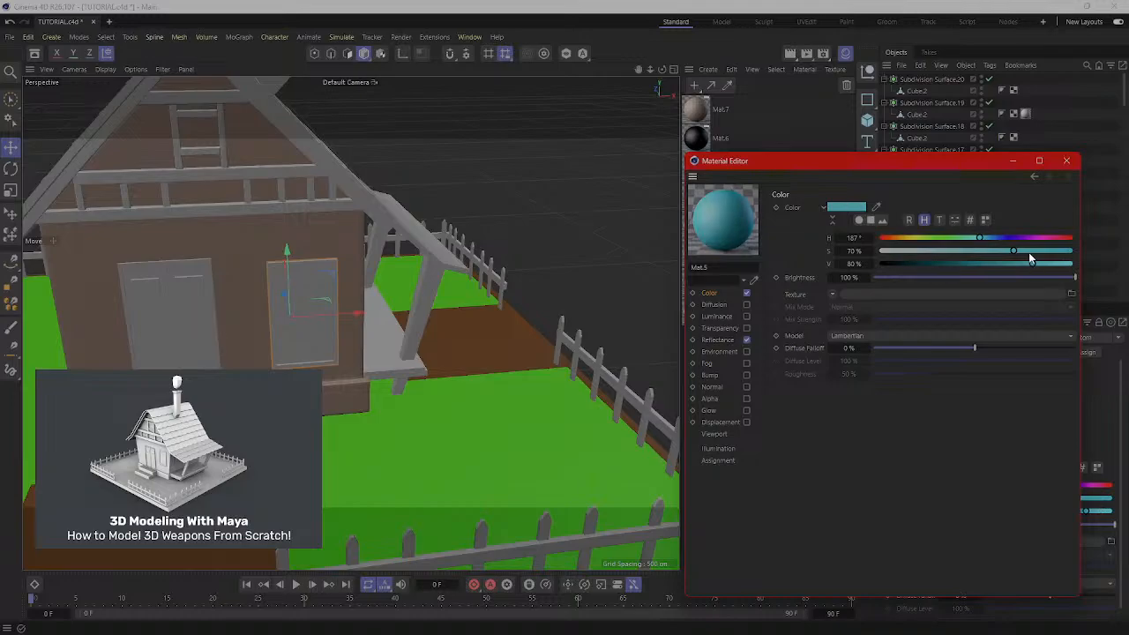
click(1066, 160)
Select only the pane polygon of the window beside the door and apply the teal material Mat.5 to it.
scroll(277, 279, up, 3)
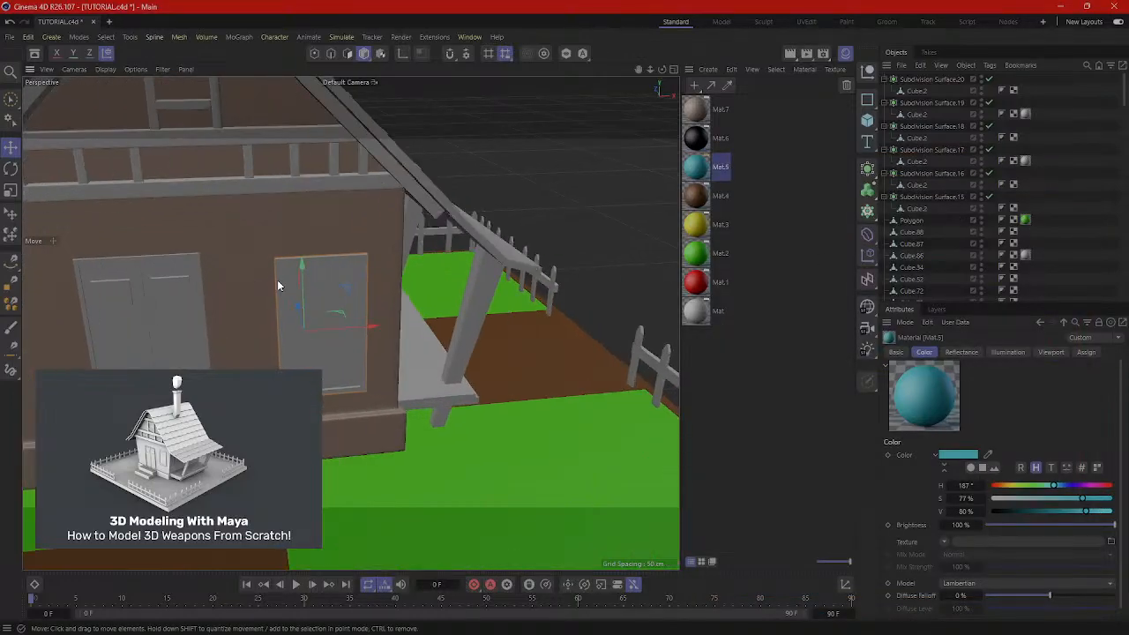
scroll(277, 281, up, 1)
click(347, 53)
alt+drag(339, 302, 306, 295)
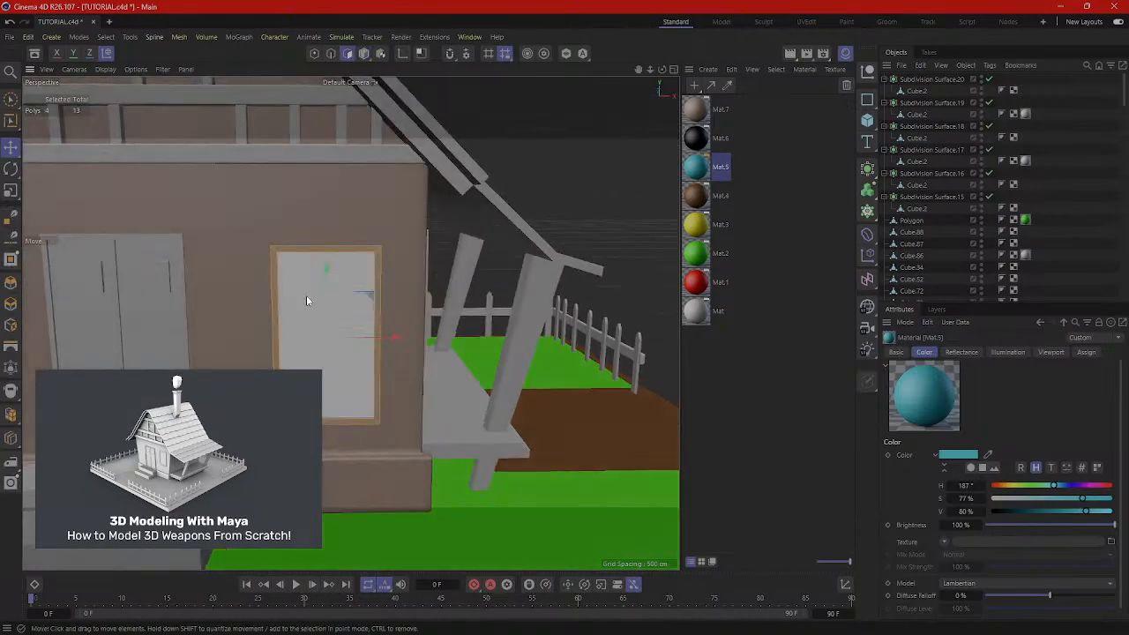
click(310, 319)
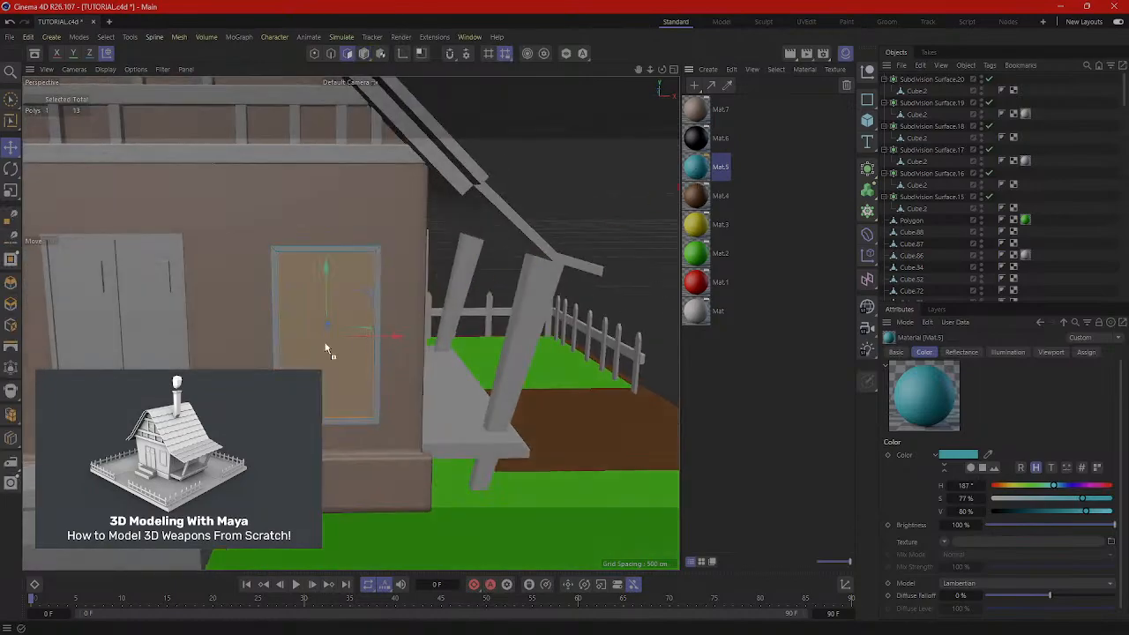
drag(326, 349, 335, 345)
Select only the pane polygon of the porch-side window and apply the teal material Mat.5 to it.
alt+drag(591, 192, 516, 322)
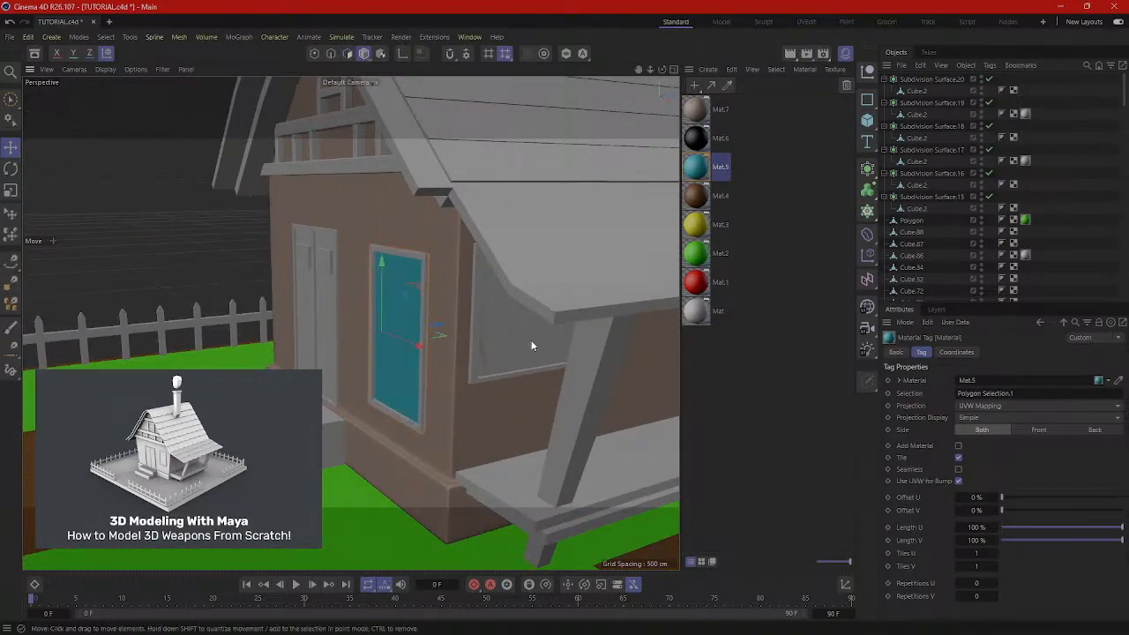
click(494, 361)
alt+drag(493, 361, 428, 308)
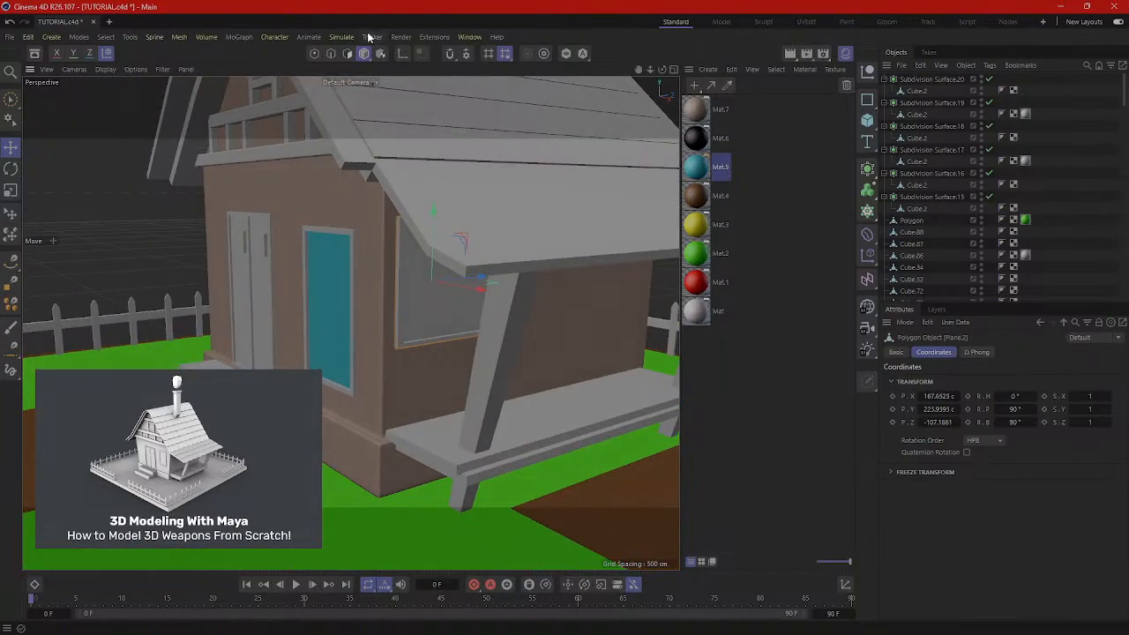
click(348, 53)
click(423, 279)
drag(695, 166, 453, 302)
click(543, 314)
Examine the front of the house, its gable timbers and the windows from several angles.
scroll(545, 332, down, 4)
scroll(545, 332, down, 3)
alt+drag(387, 336, 504, 291)
scroll(506, 292, up, 3)
scroll(395, 334, up, 3)
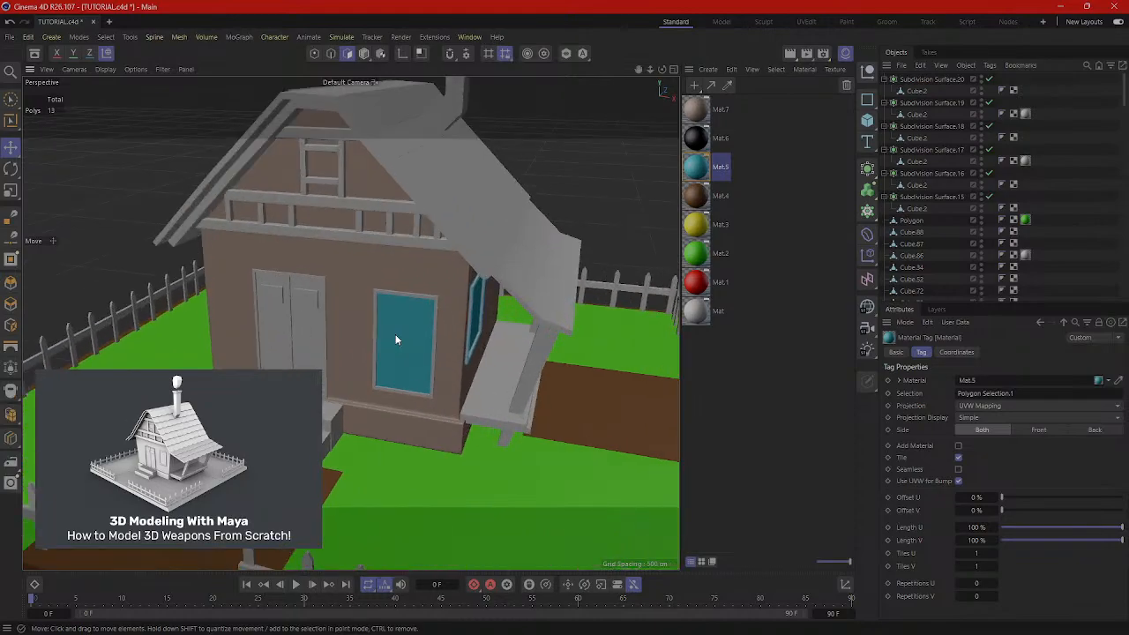
alt+drag(395, 334, 380, 377)
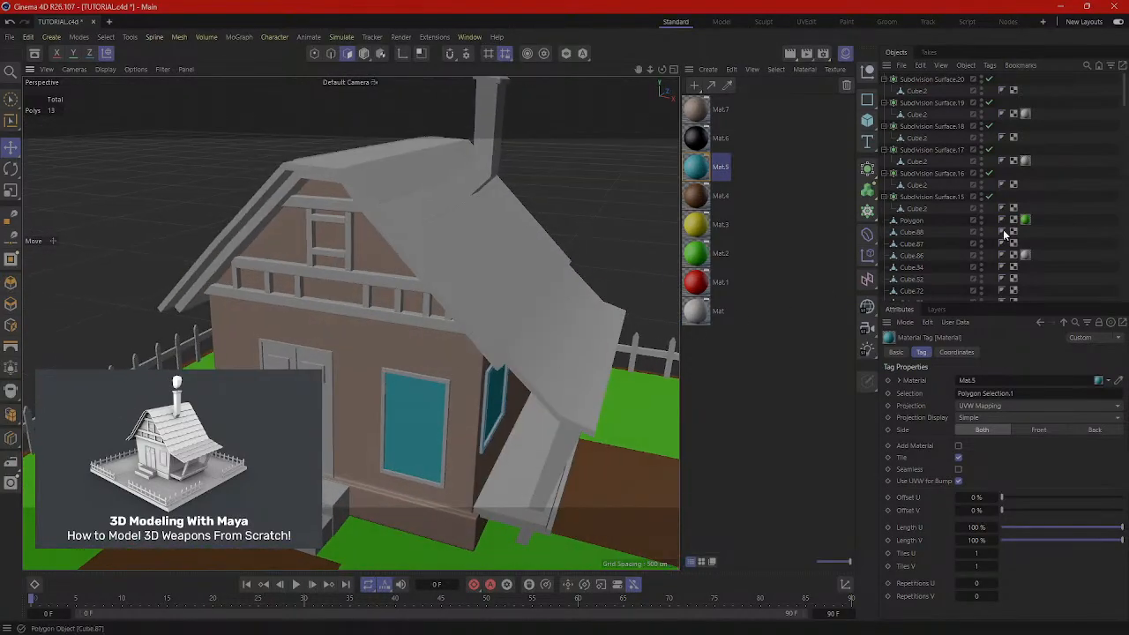
scroll(360, 280, up, 3)
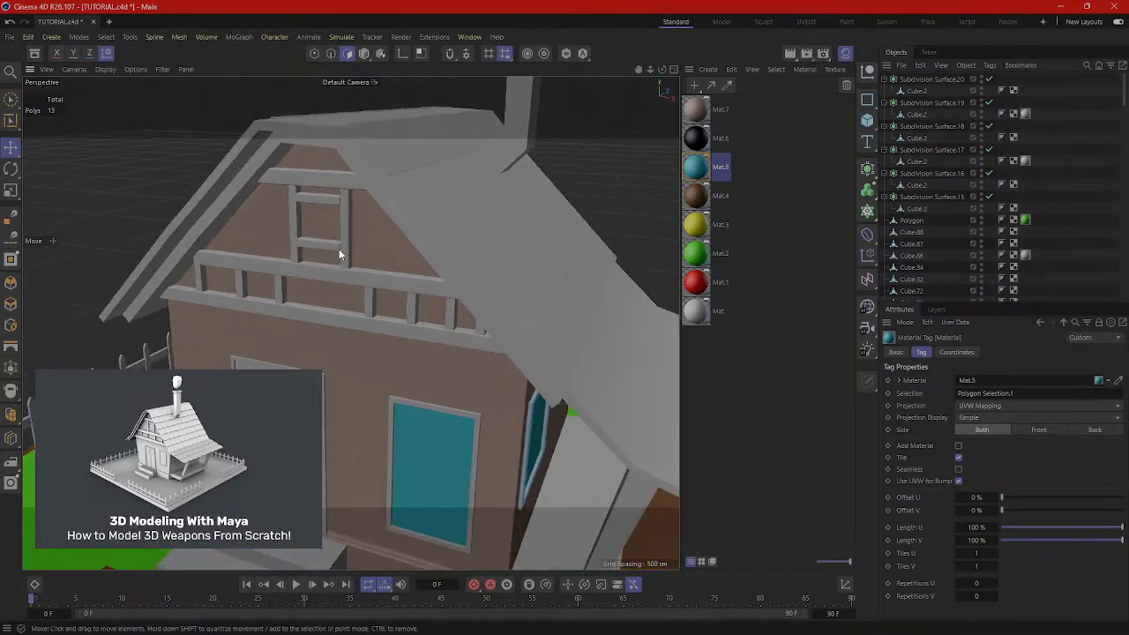
scroll(635, 333, down, 5)
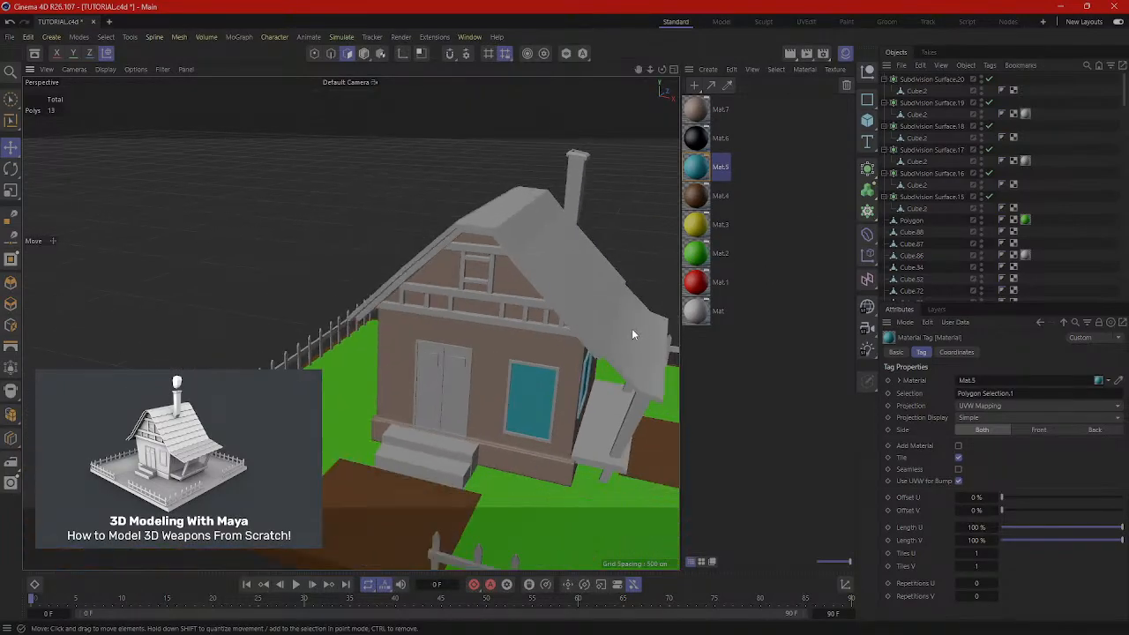
Create a new material for the timber and set its colour to hue 28°, saturation 90% and value 57%.
double_click(760, 157)
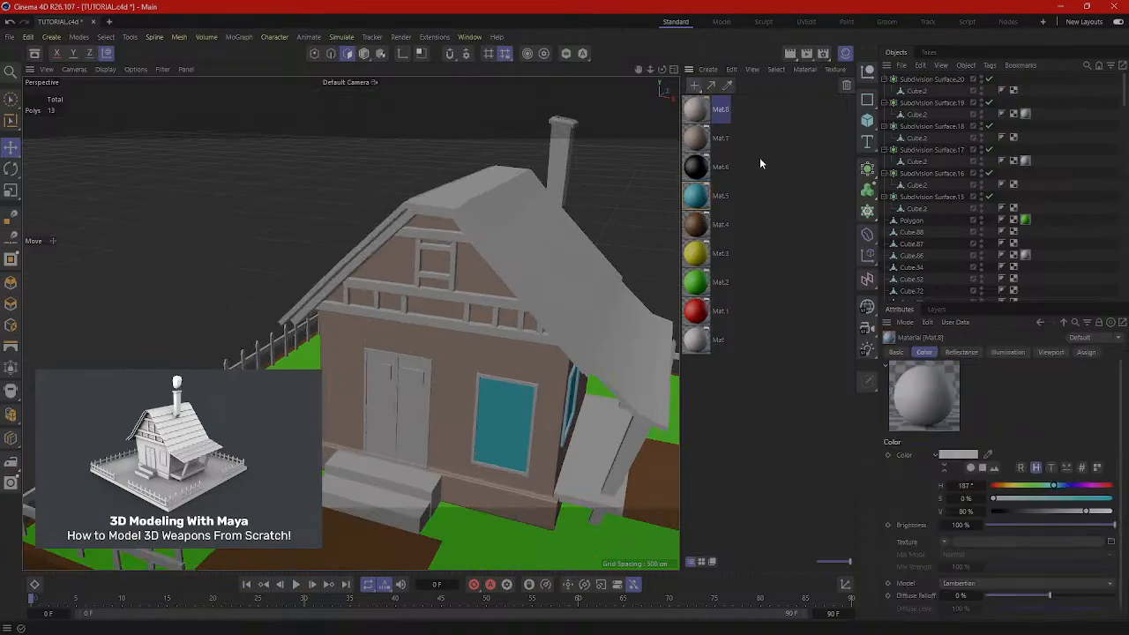
double_click(697, 113)
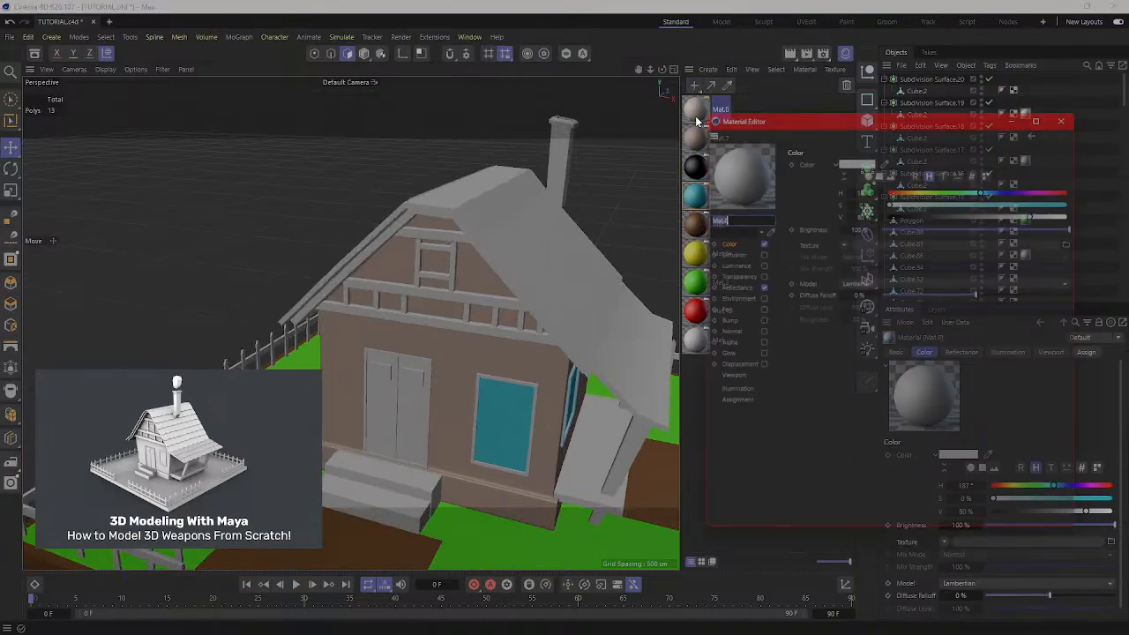
click(911, 184)
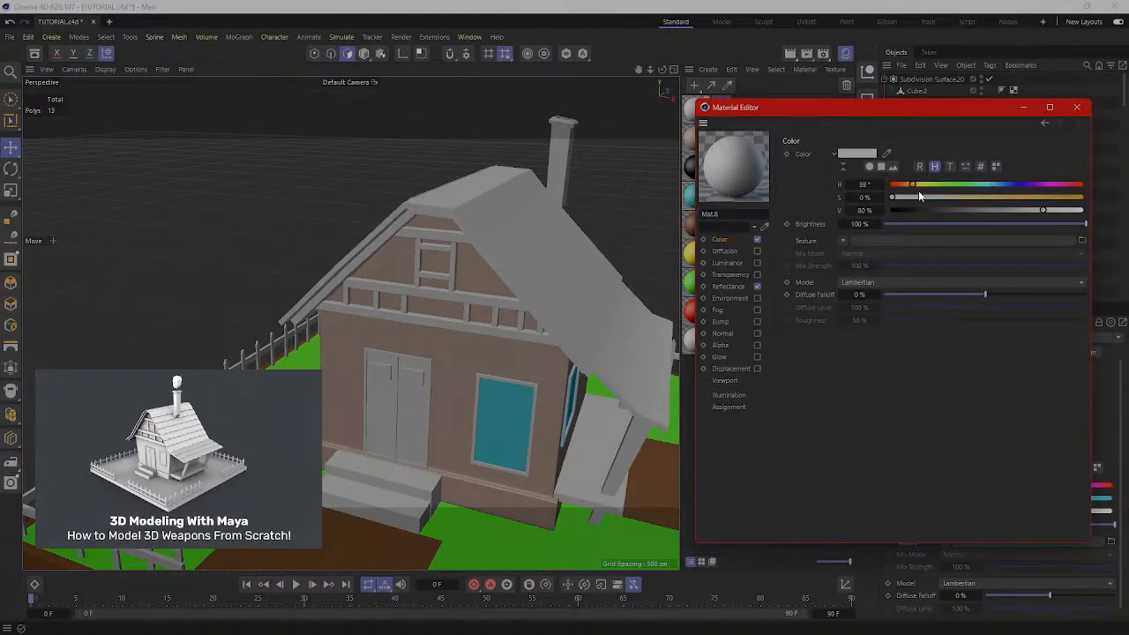
drag(917, 197, 1079, 200)
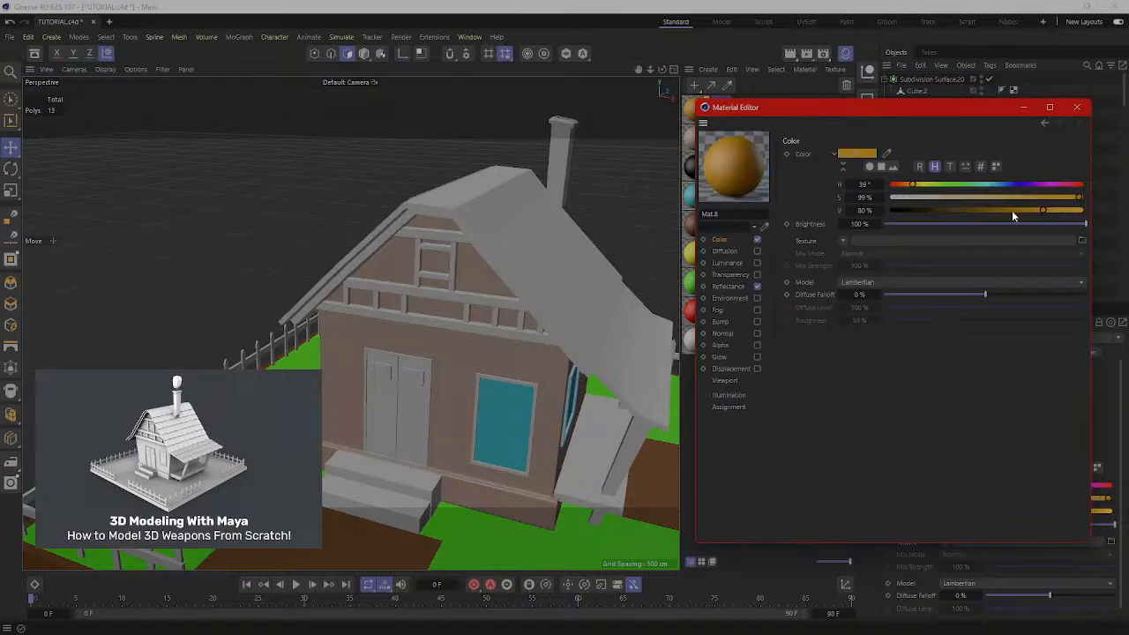
mouse_move(1011, 209)
mouse_down()
mouse_move(938, 213)
mouse_move(1047, 217)
mouse_move(1019, 214)
mouse_up()
click(908, 185)
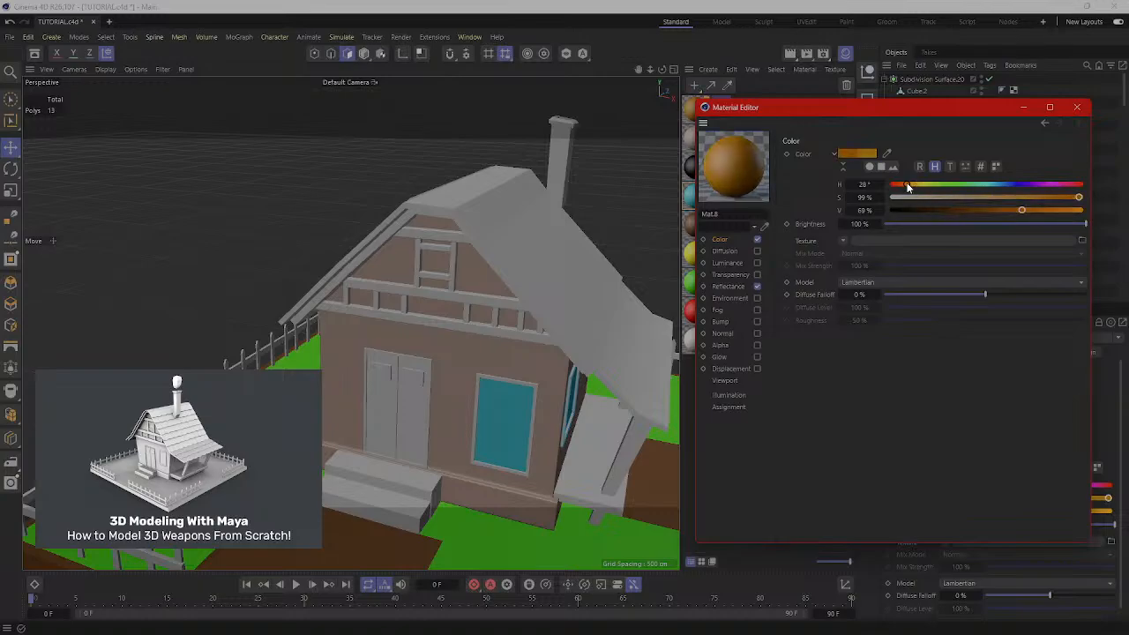
click(1009, 196)
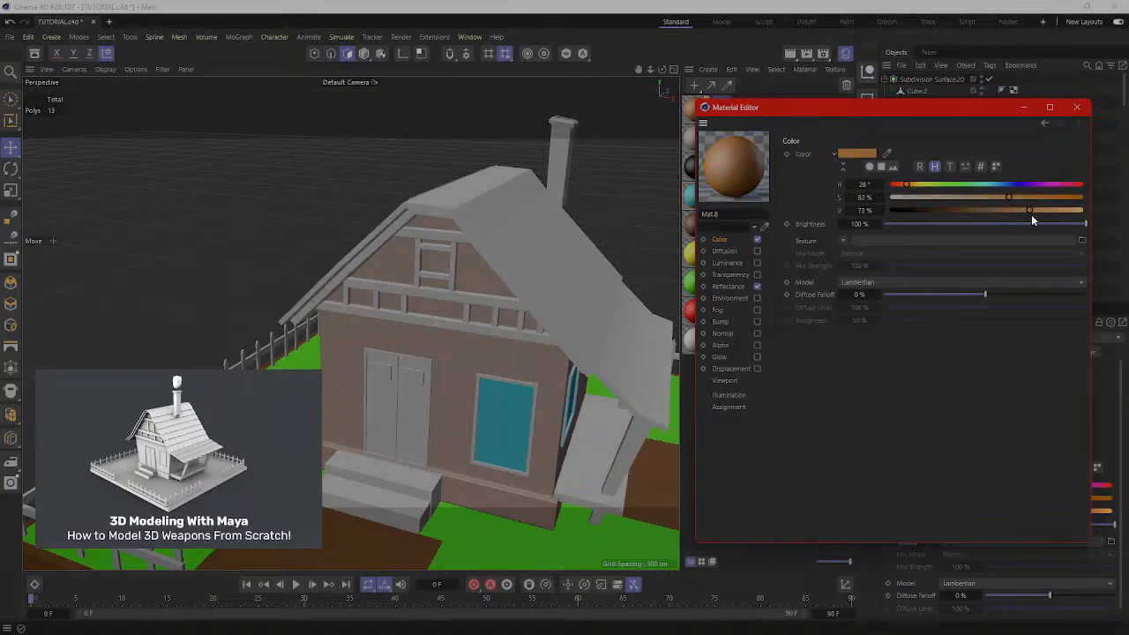
drag(1032, 219, 1008, 214)
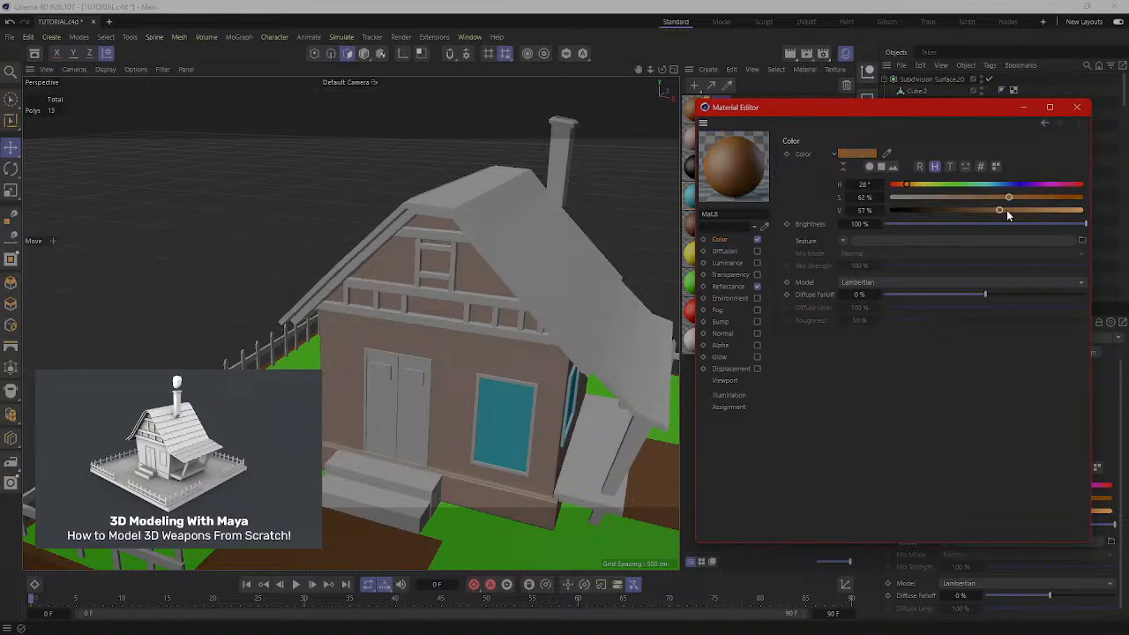
click(1063, 197)
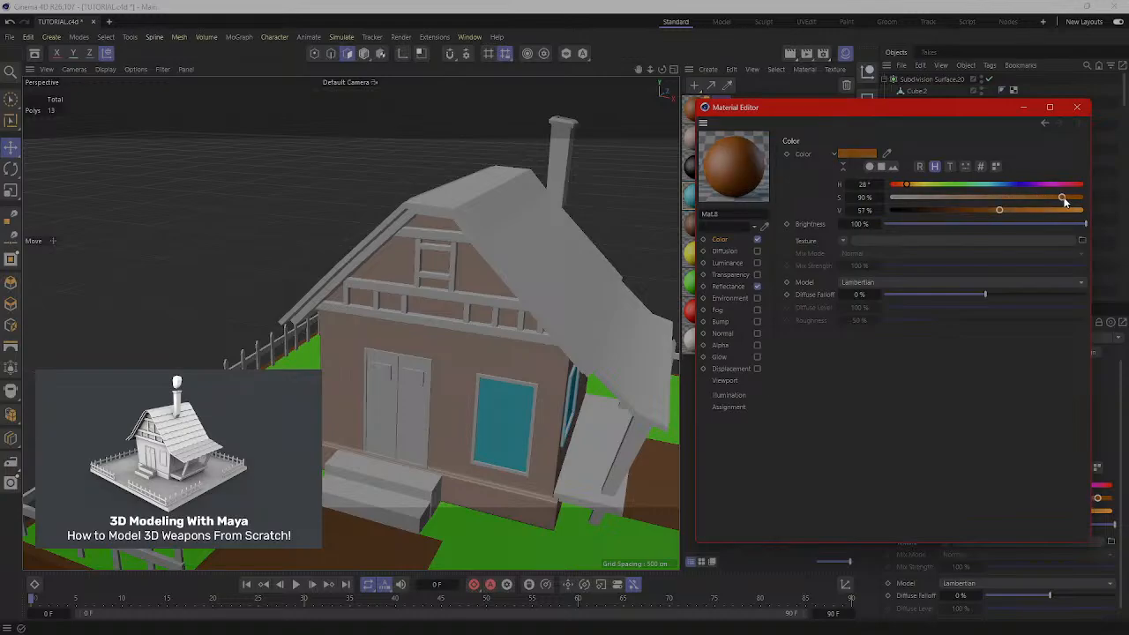
click(1076, 108)
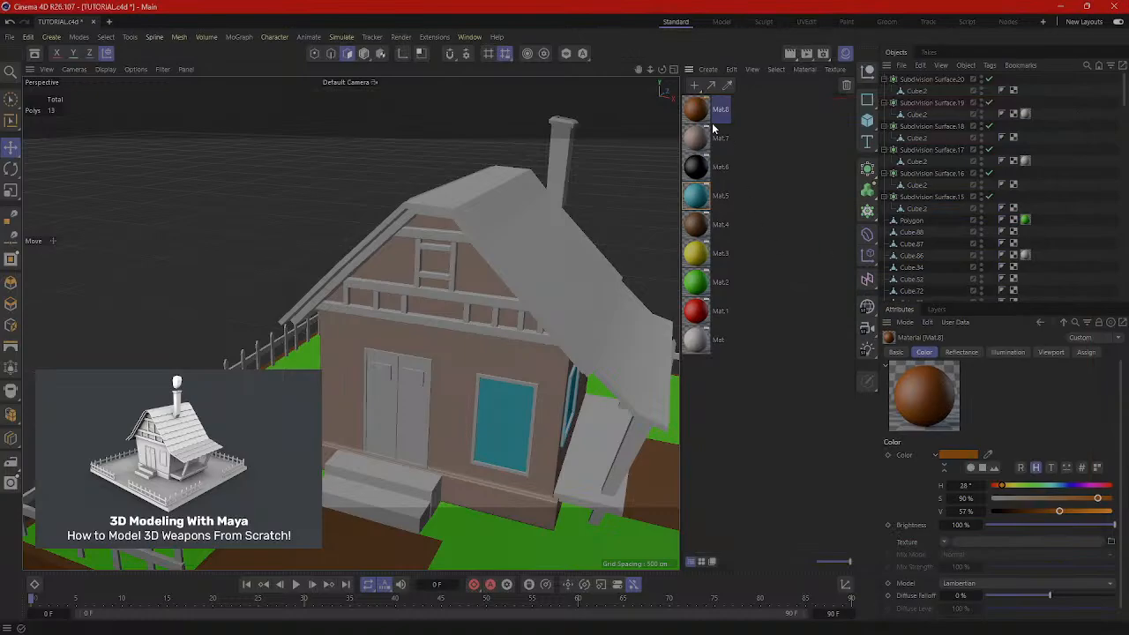
Apply the brown material Mat.8 to the gable's upper rail, the attic window frame pieces and the beam above them.
drag(702, 114, 476, 299)
scroll(499, 278, up, 2)
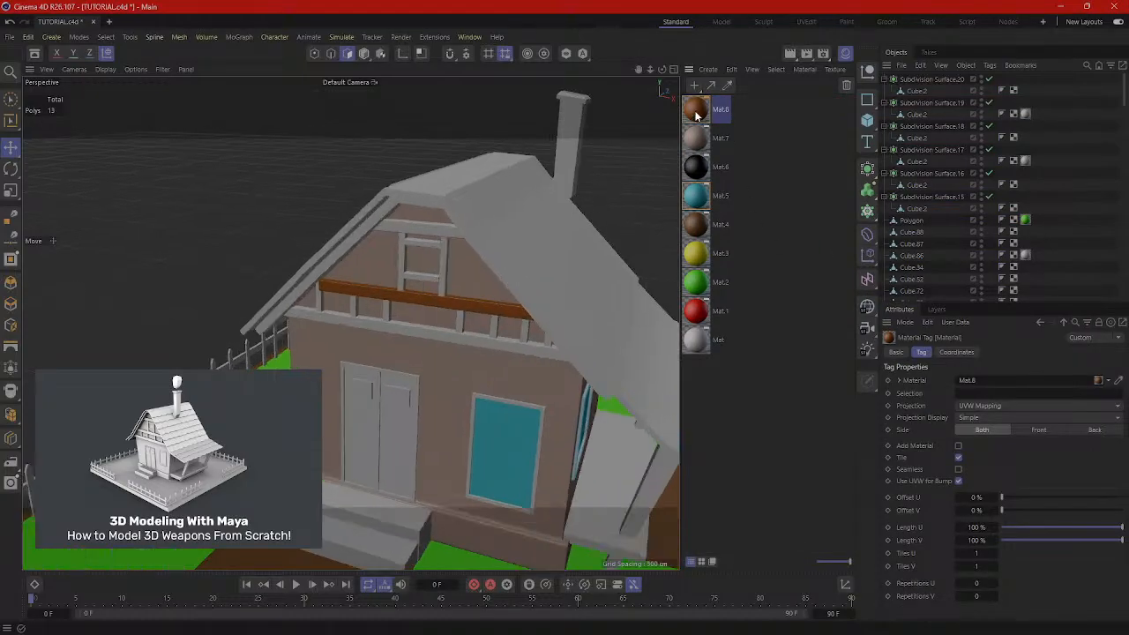
mouse_move(440, 276)
alt+mouse_down()
mouse_move(486, 247)
mouse_move(438, 291)
mouse_move(457, 287)
alt+mouse_up()
scroll(474, 277, up, 3)
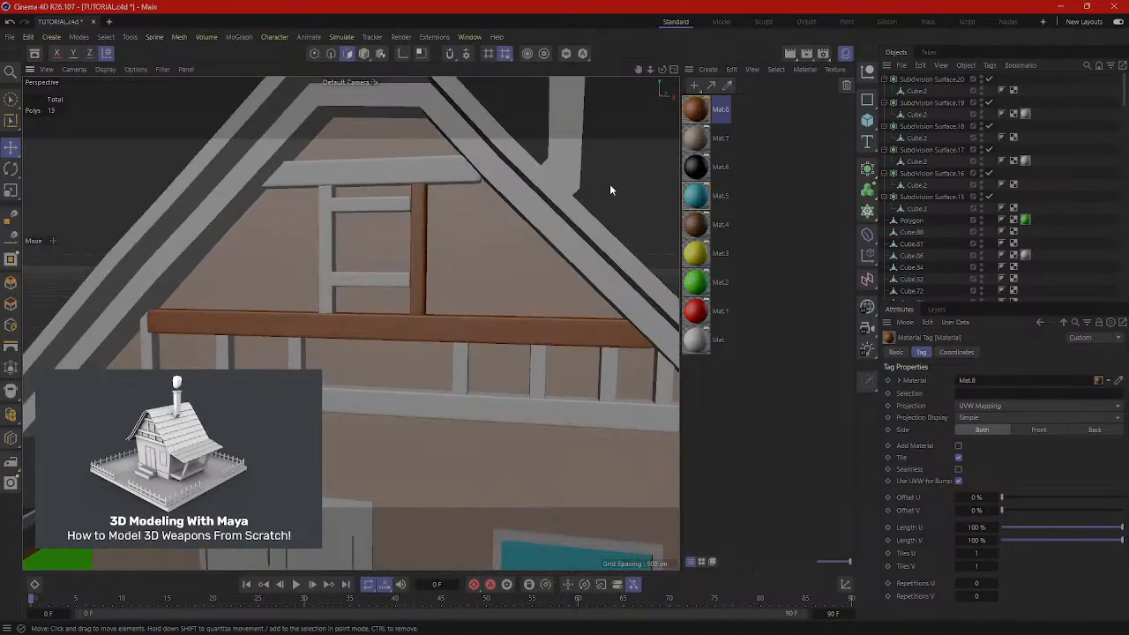
drag(366, 279, 326, 280)
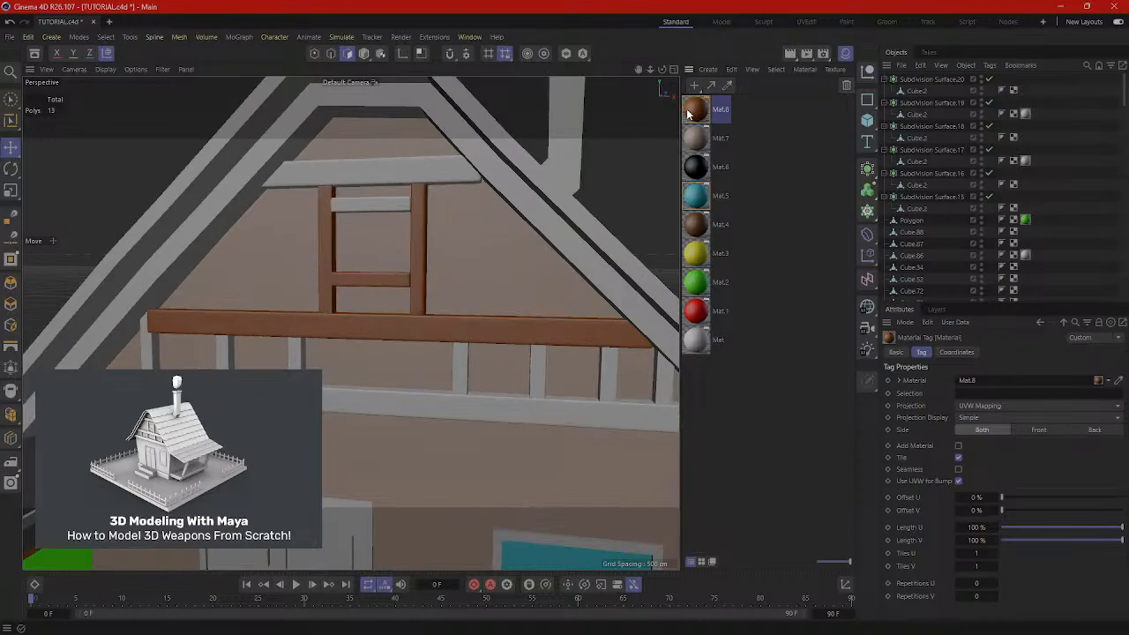
drag(695, 109, 450, 176)
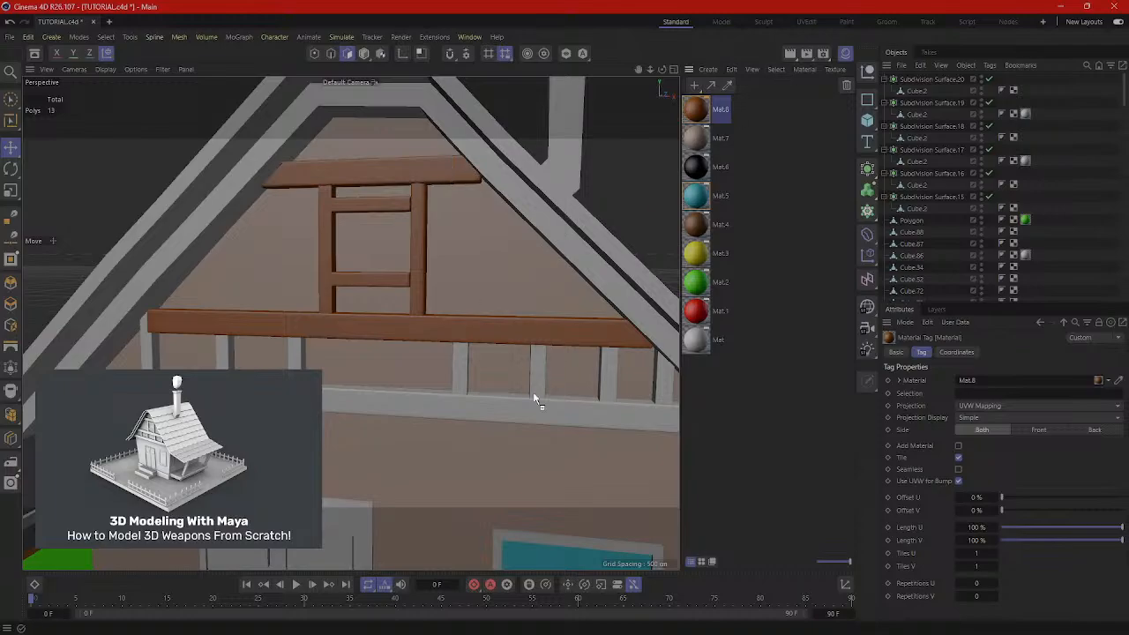
Apply the brown material Mat.8 to the gable's lower rail and all the short posts between the two rails.
drag(534, 399, 534, 400)
alt+middle_drag(543, 375, 470, 306)
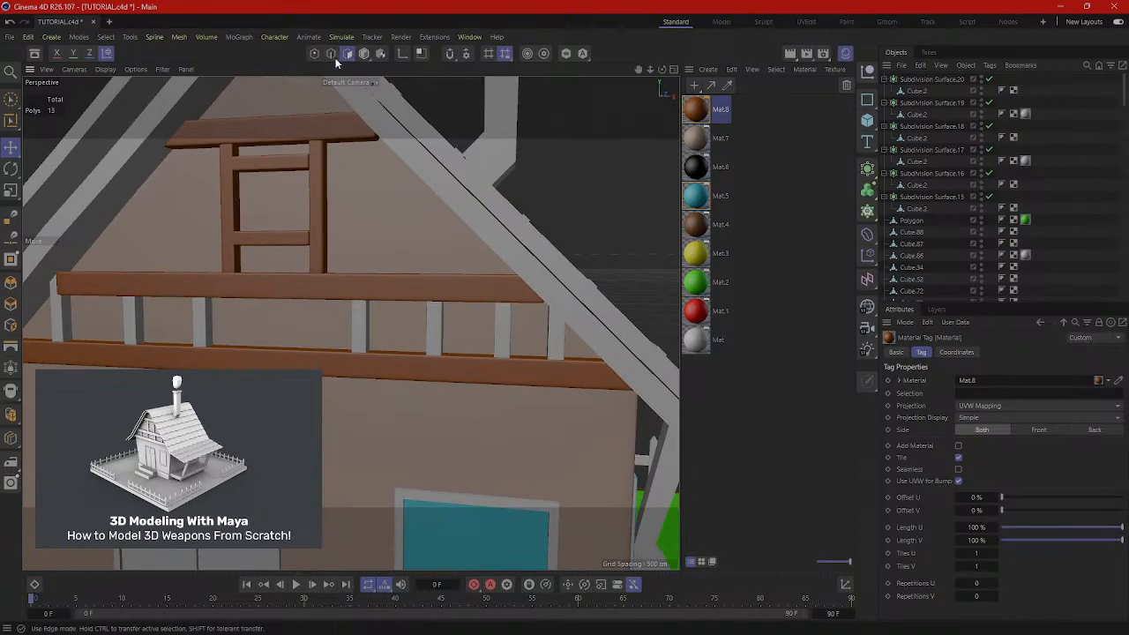
drag(587, 317, 587, 317)
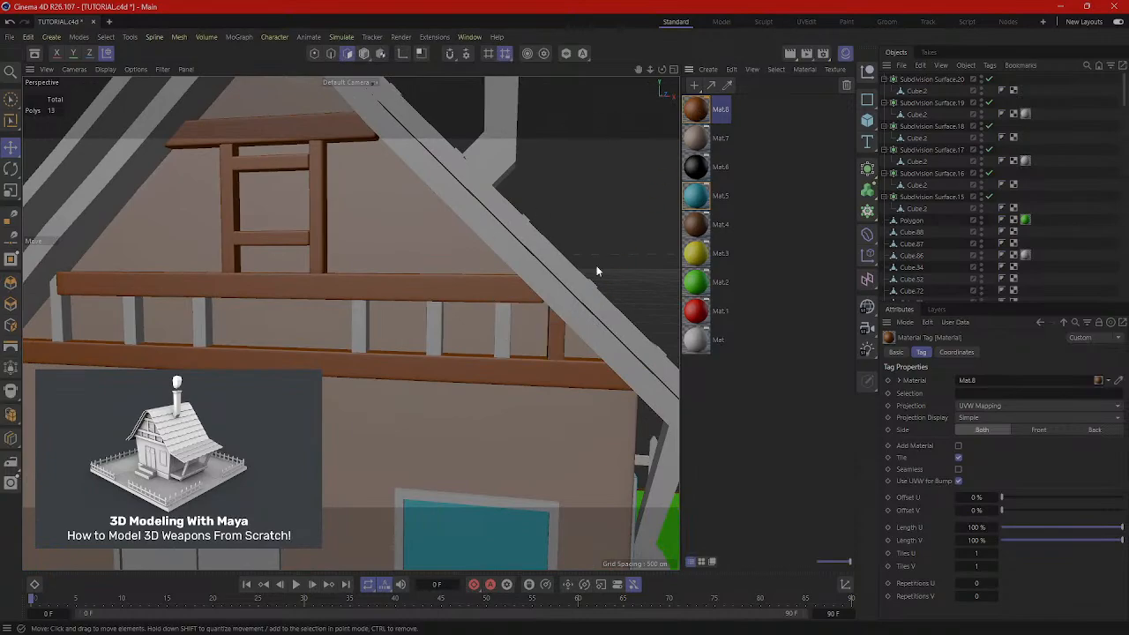
drag(695, 115, 482, 274)
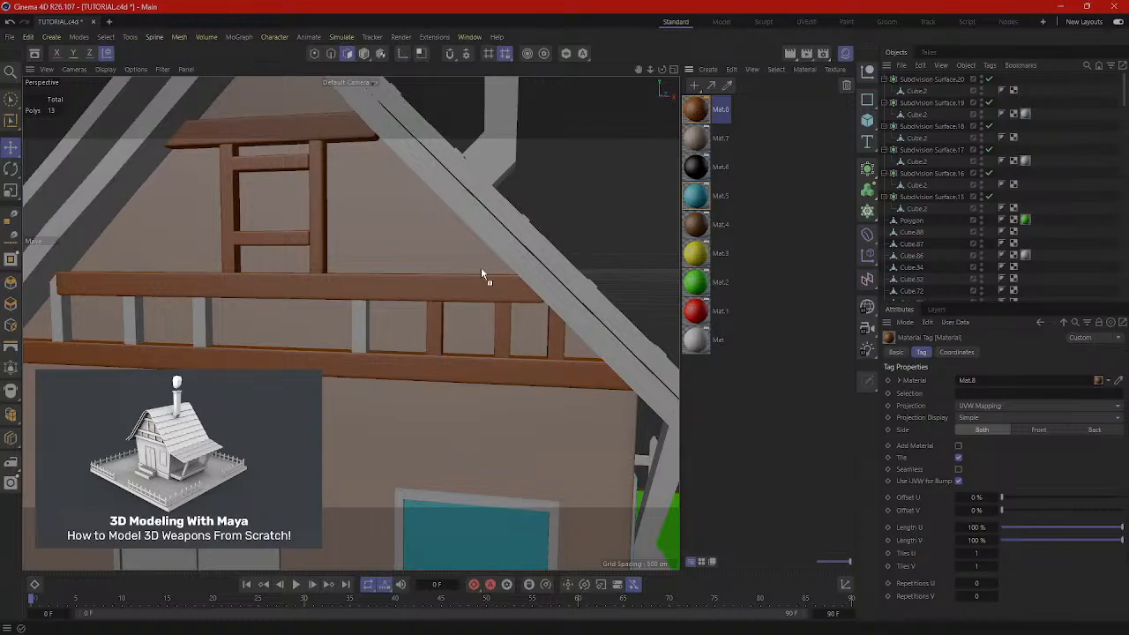
drag(357, 339, 359, 340)
drag(695, 109, 392, 267)
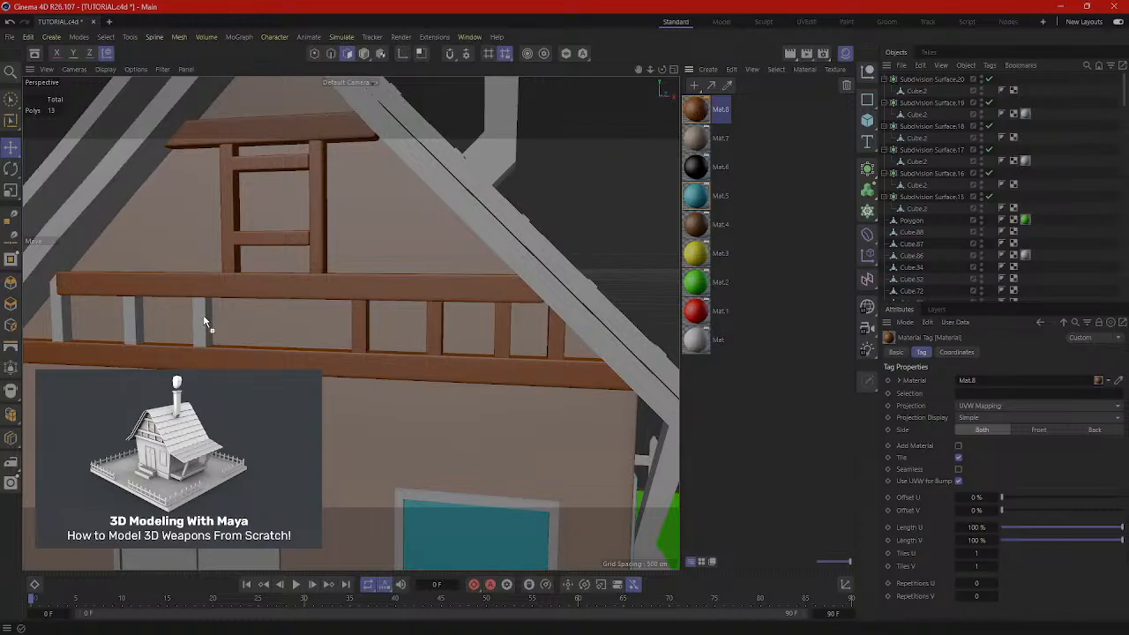
drag(204, 322, 204, 323)
drag(134, 331, 134, 333)
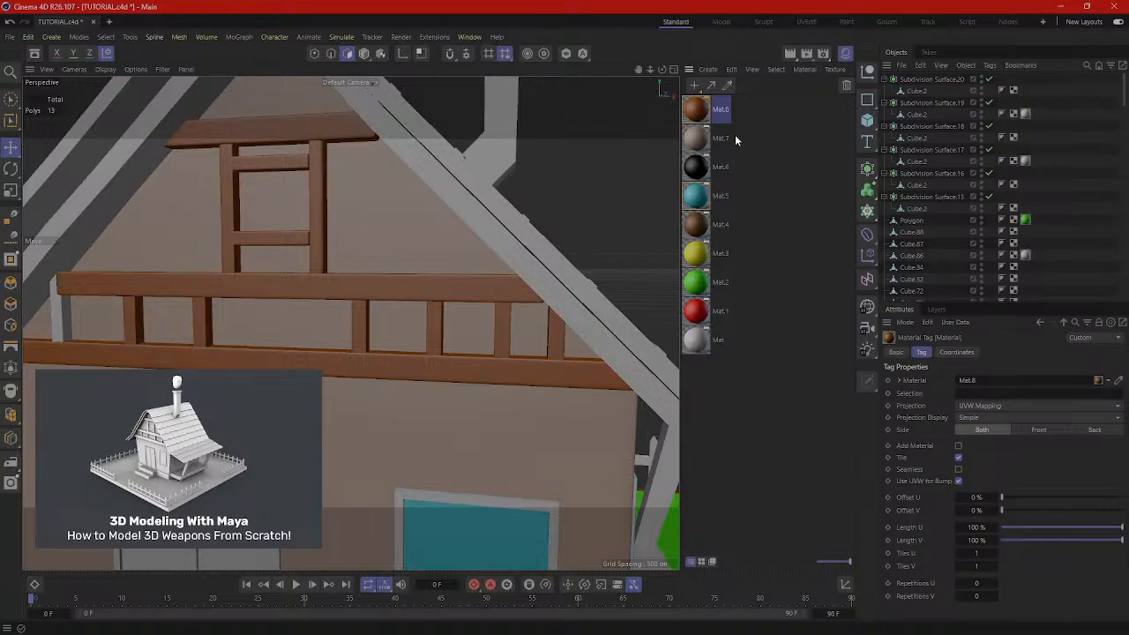
drag(696, 109, 618, 157)
drag(92, 312, 54, 320)
Apply the brown material Mat.8 to the slanted support posts of the side porch.
scroll(85, 307, down, 12)
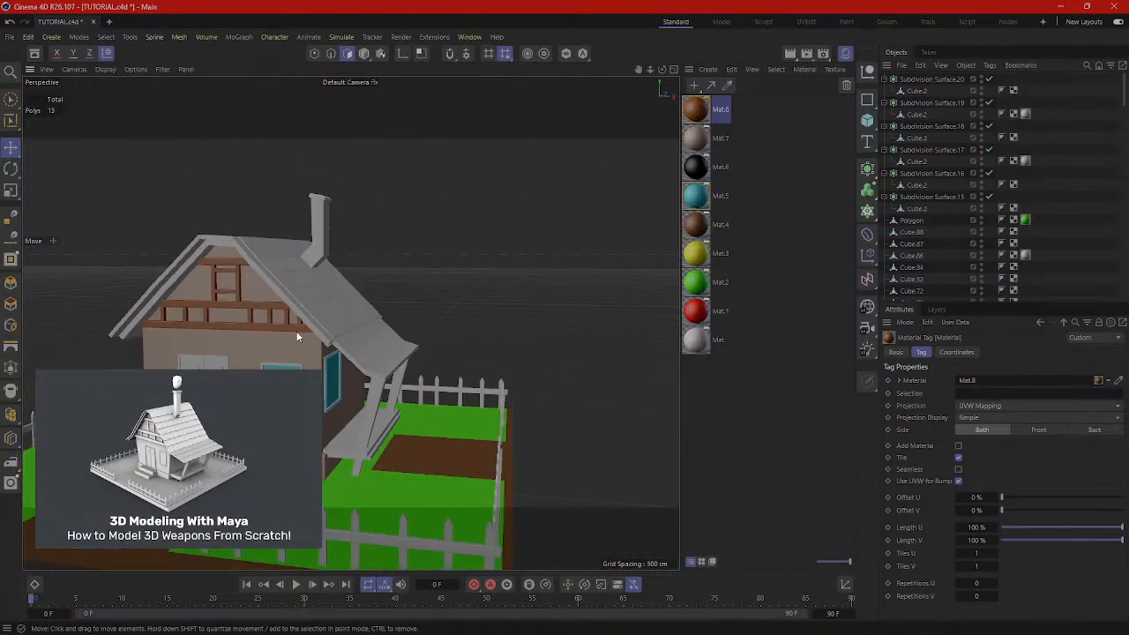
mouse_move(297, 337)
alt+mouse_down()
mouse_move(363, 353)
mouse_move(348, 338)
mouse_move(234, 331)
mouse_move(299, 317)
alt+mouse_up()
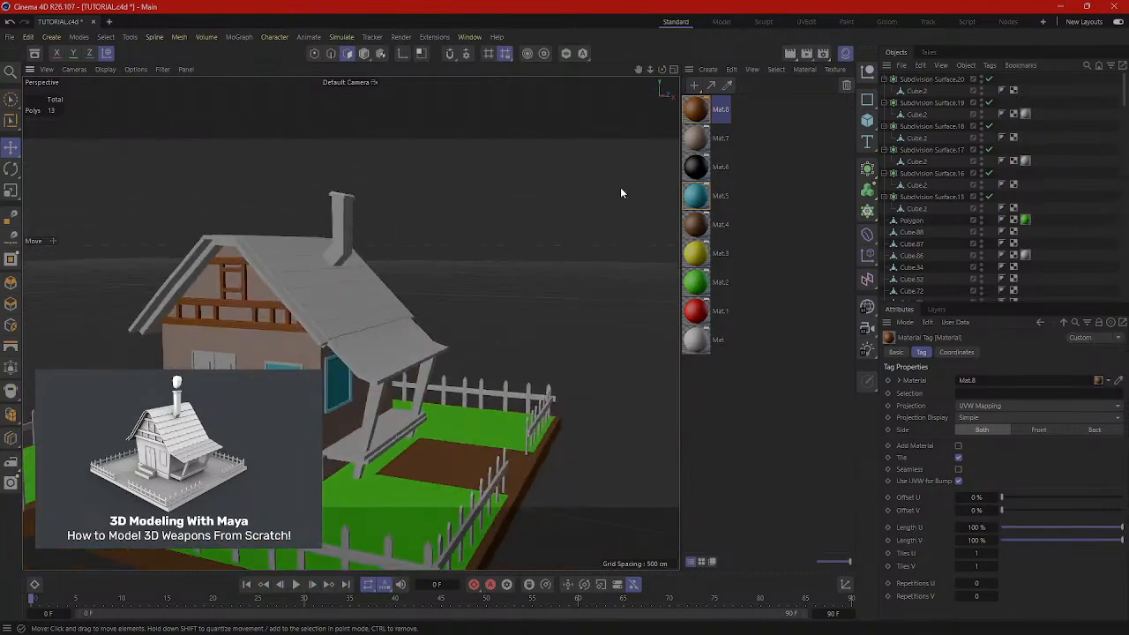
drag(367, 419, 369, 419)
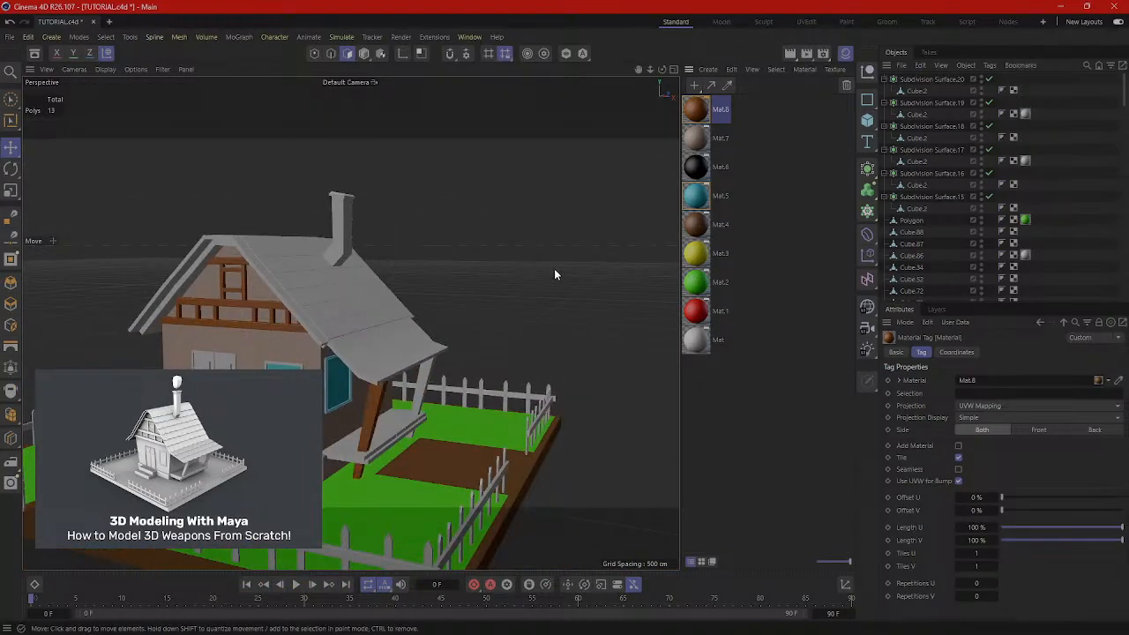
drag(695, 113, 371, 434)
Create another new material and set its colour to hue 28°, saturation 4% and value 100%.
scroll(421, 389, down, 3)
scroll(368, 440, up, 6)
scroll(369, 440, up, 8)
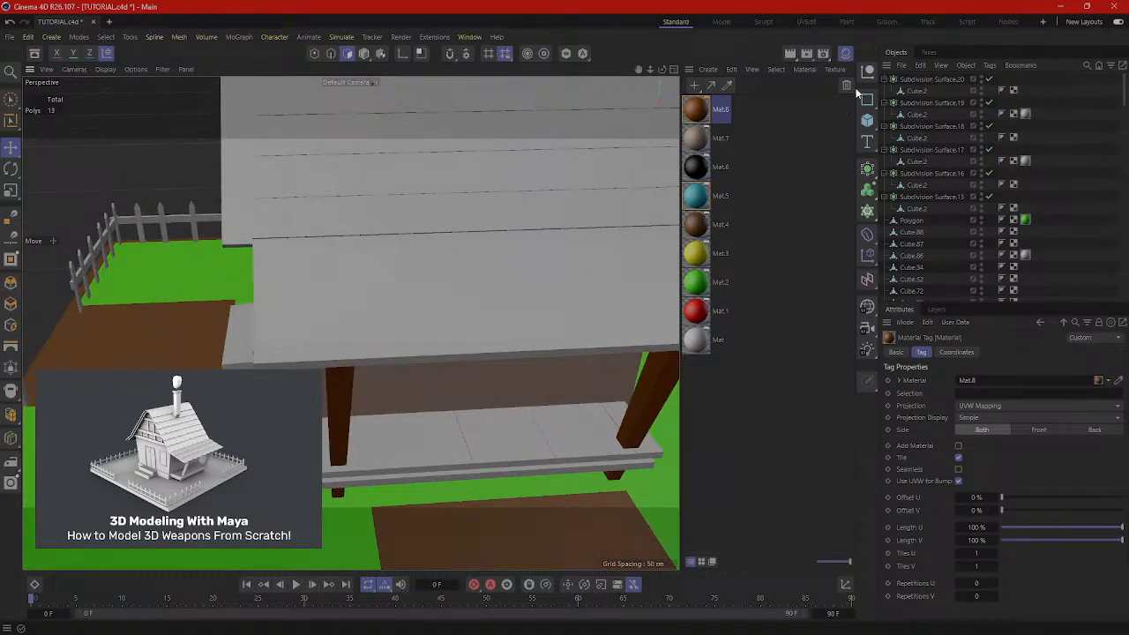
click(694, 86)
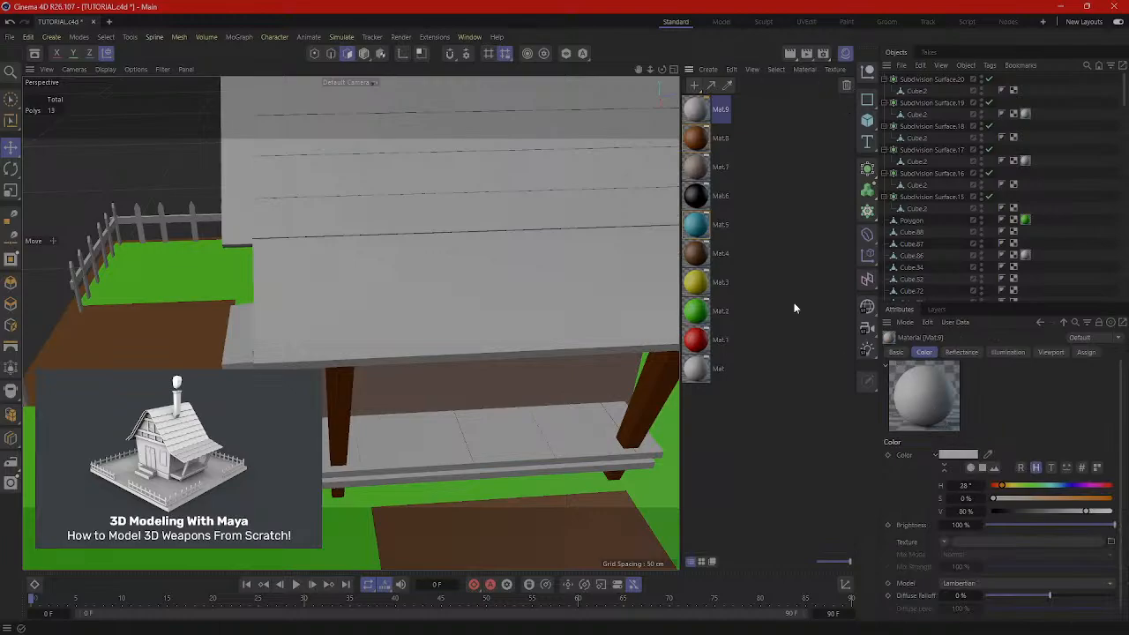
double_click(703, 112)
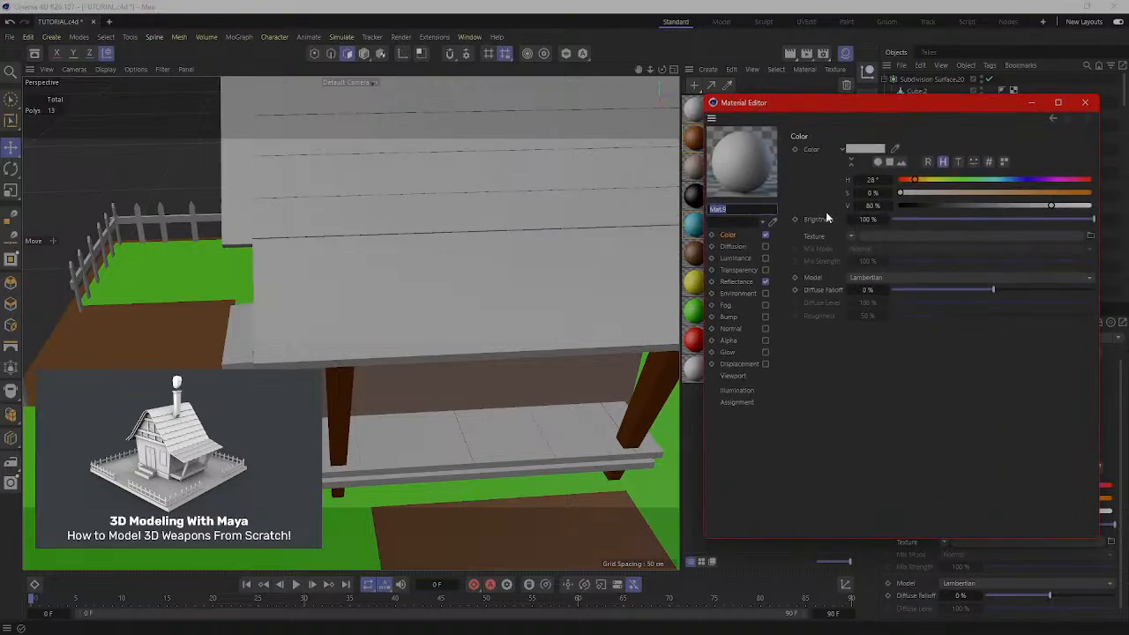
drag(910, 196, 916, 195)
drag(1050, 206, 1099, 213)
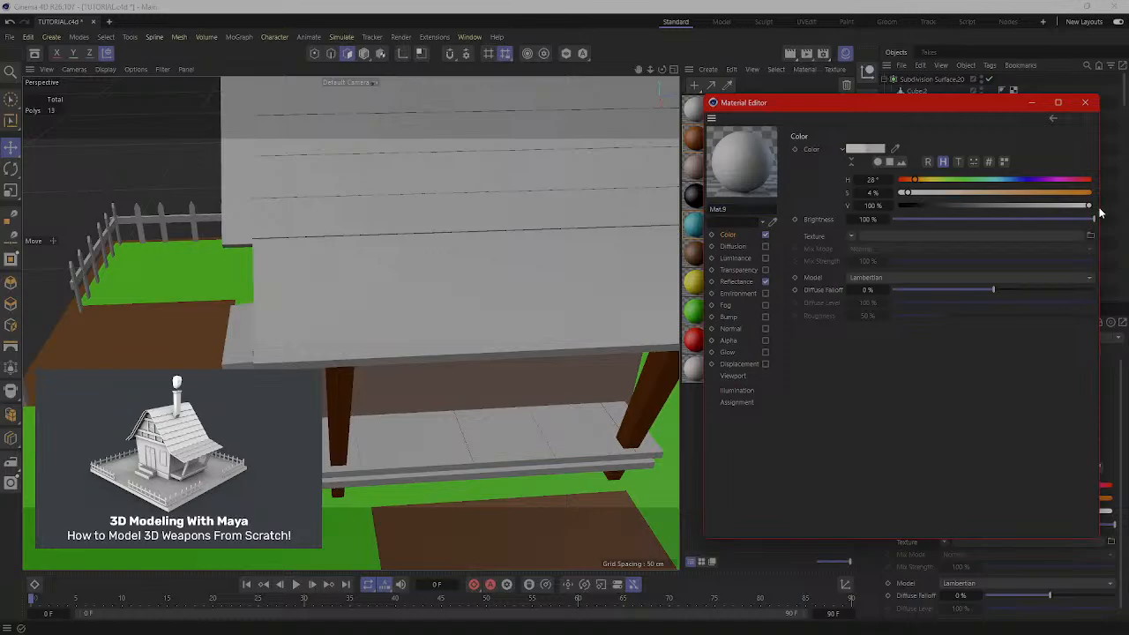
Set the new material's default specular to 36% width and 40% specular strength, and return to its colour settings.
click(733, 283)
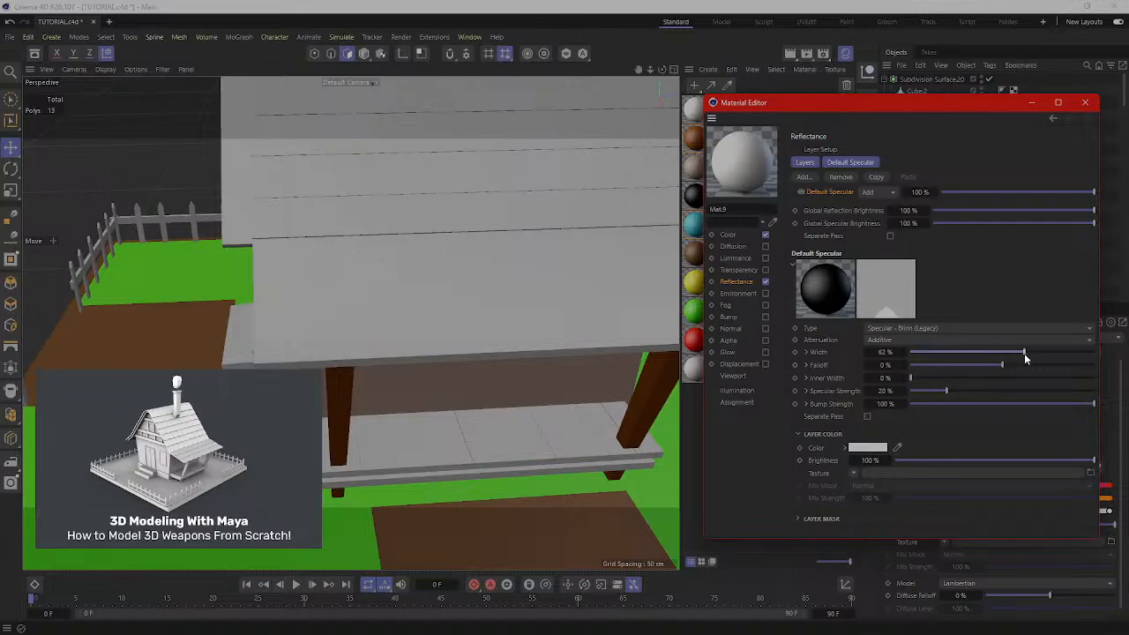
drag(1025, 356, 976, 352)
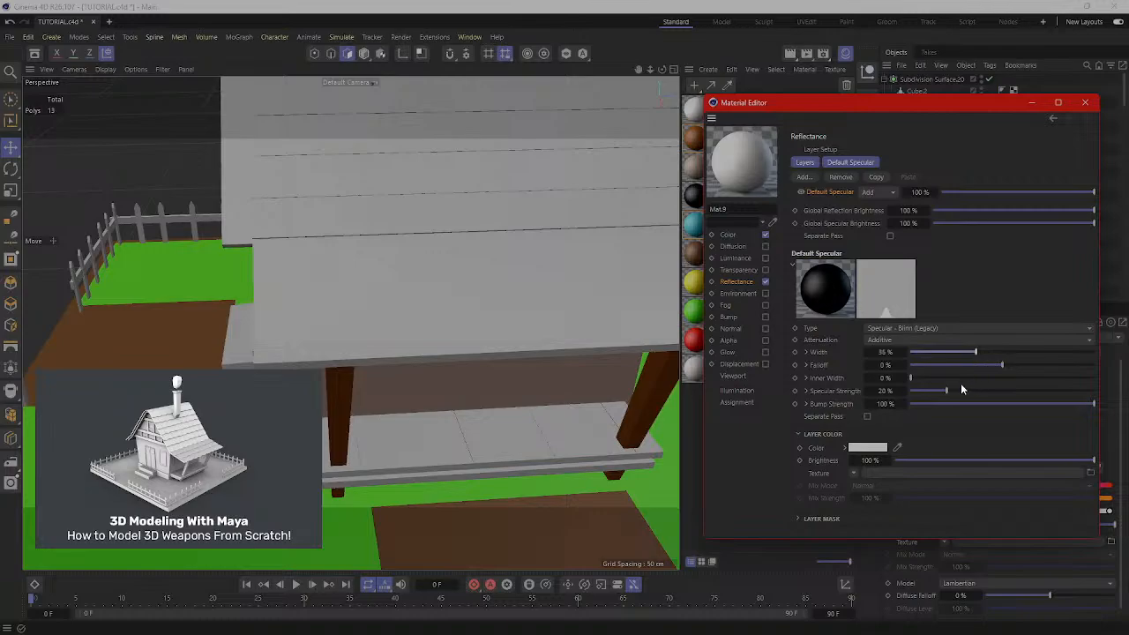
drag(980, 399, 983, 395)
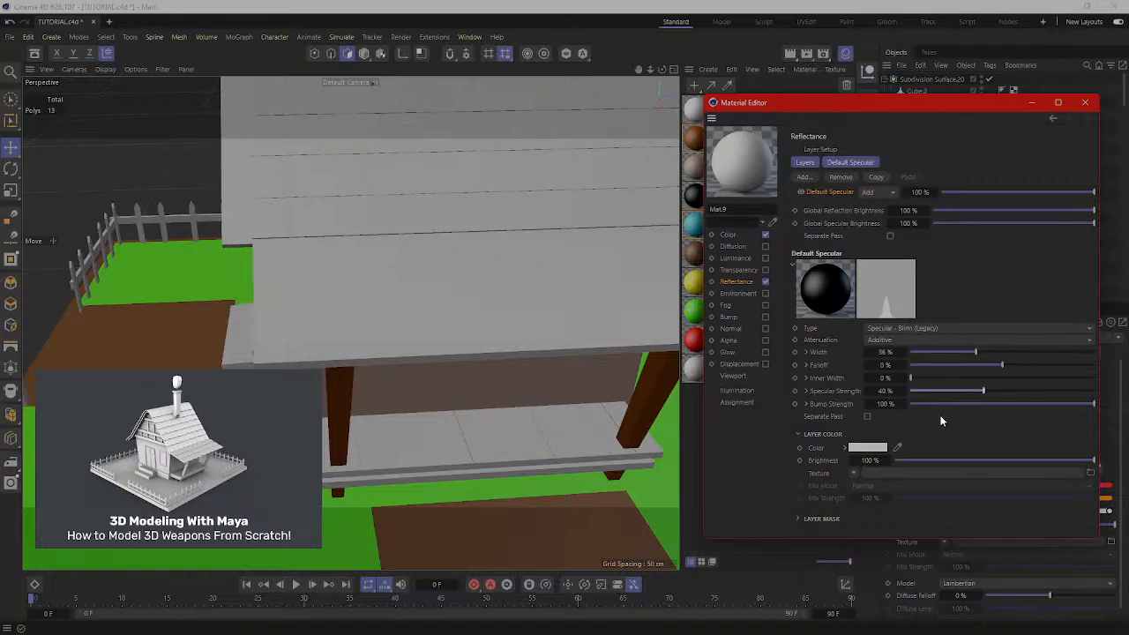
click(736, 248)
click(738, 237)
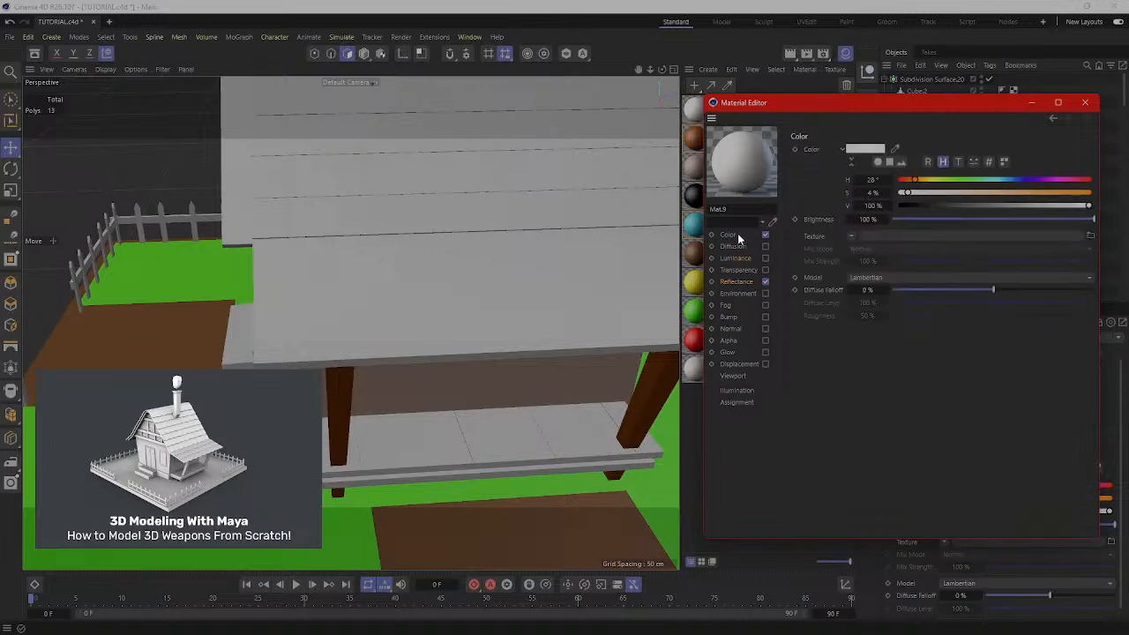
click(737, 247)
click(737, 258)
click(739, 270)
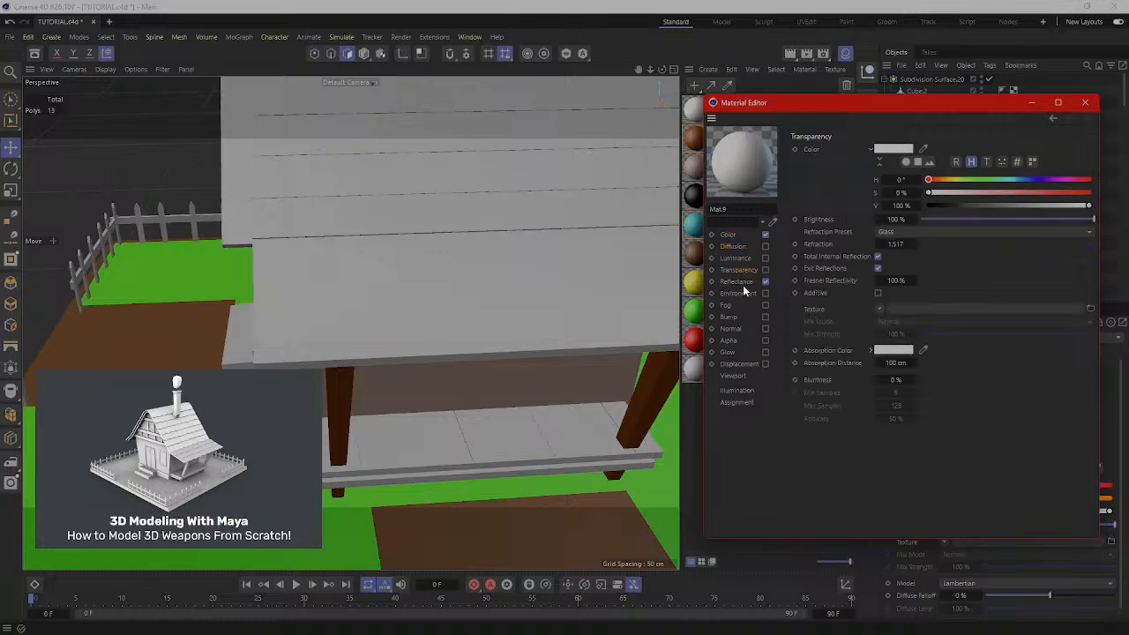
click(742, 282)
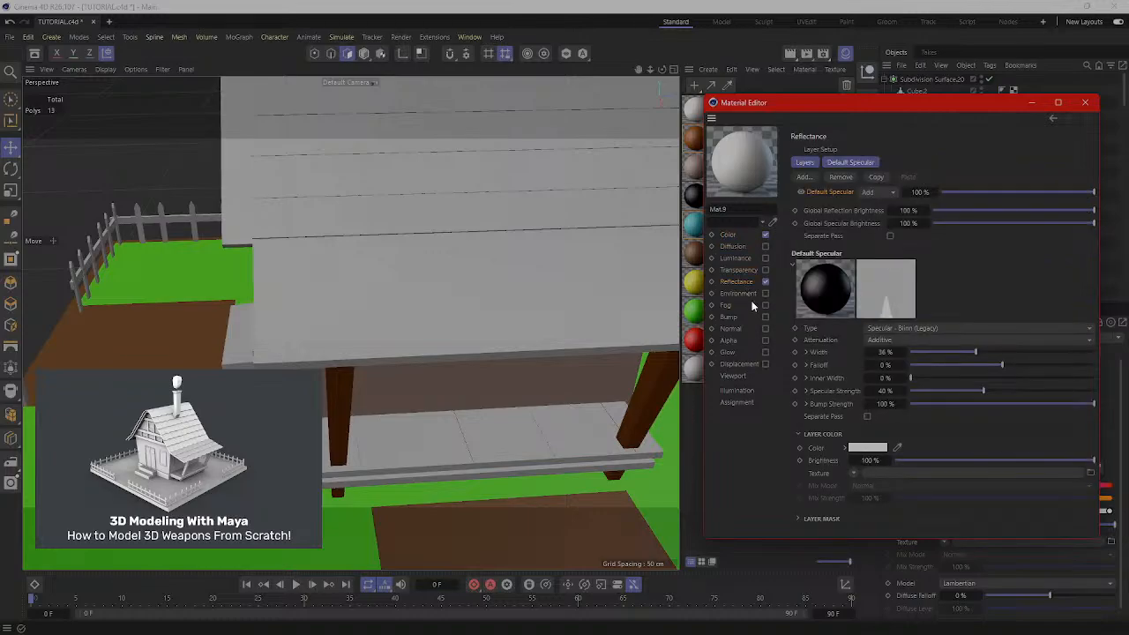
click(746, 293)
Set Mat.9's default specular to 13% width, -93% falloff, 51% inner width and 85% specular strength, and close the Material Editor.
click(749, 281)
drag(994, 405, 1109, 404)
drag(1000, 393, 1058, 400)
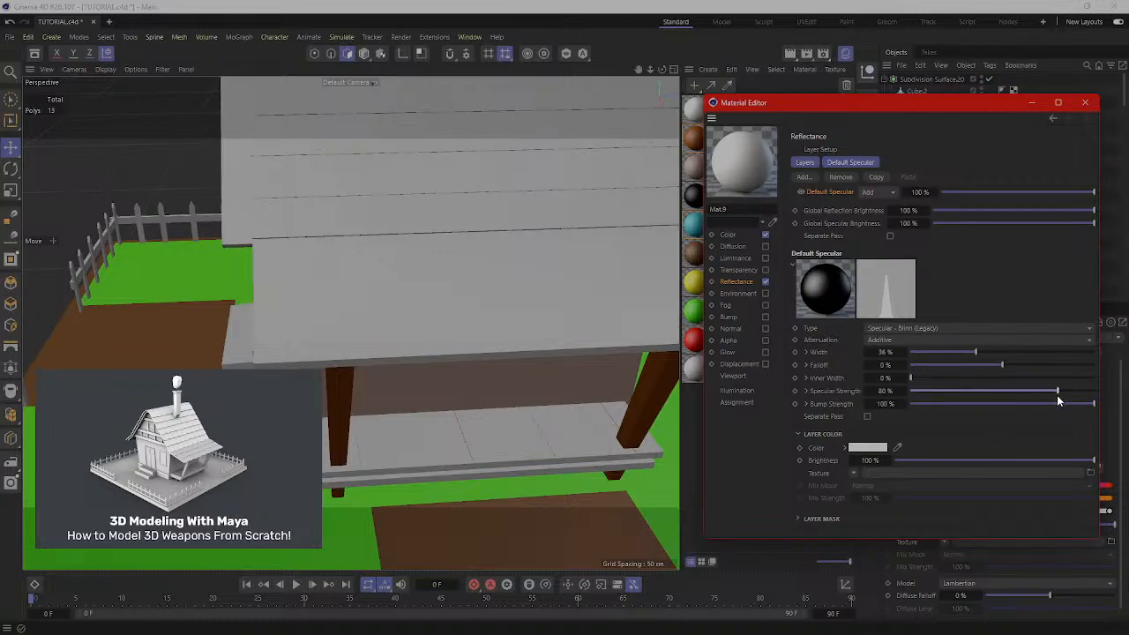
click(1013, 378)
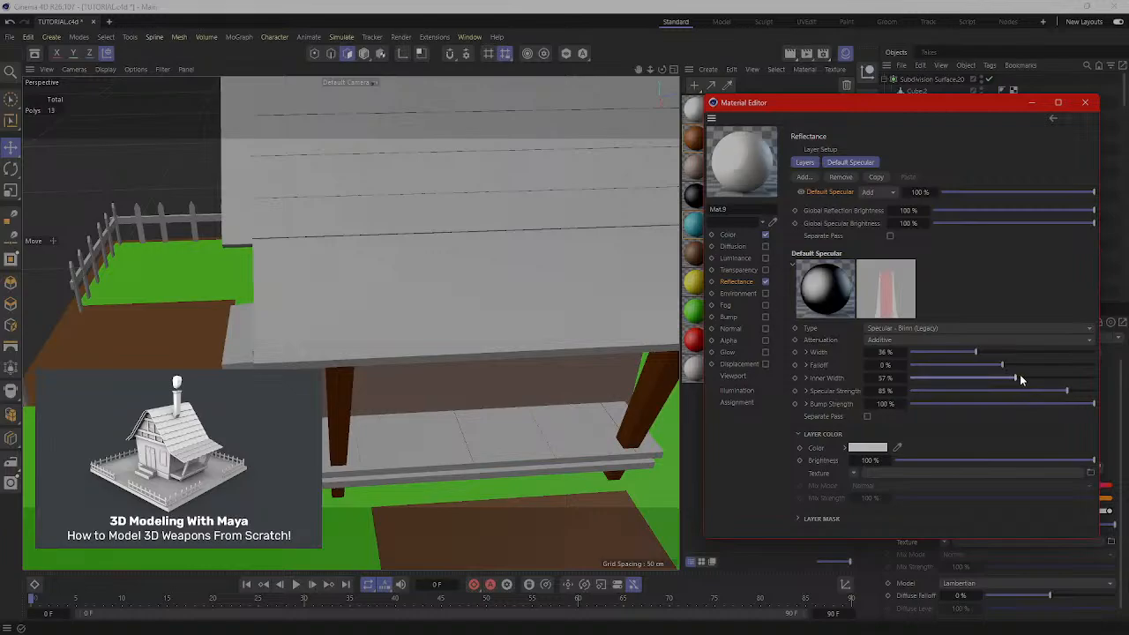
drag(1026, 379, 1068, 379)
drag(979, 365, 1003, 378)
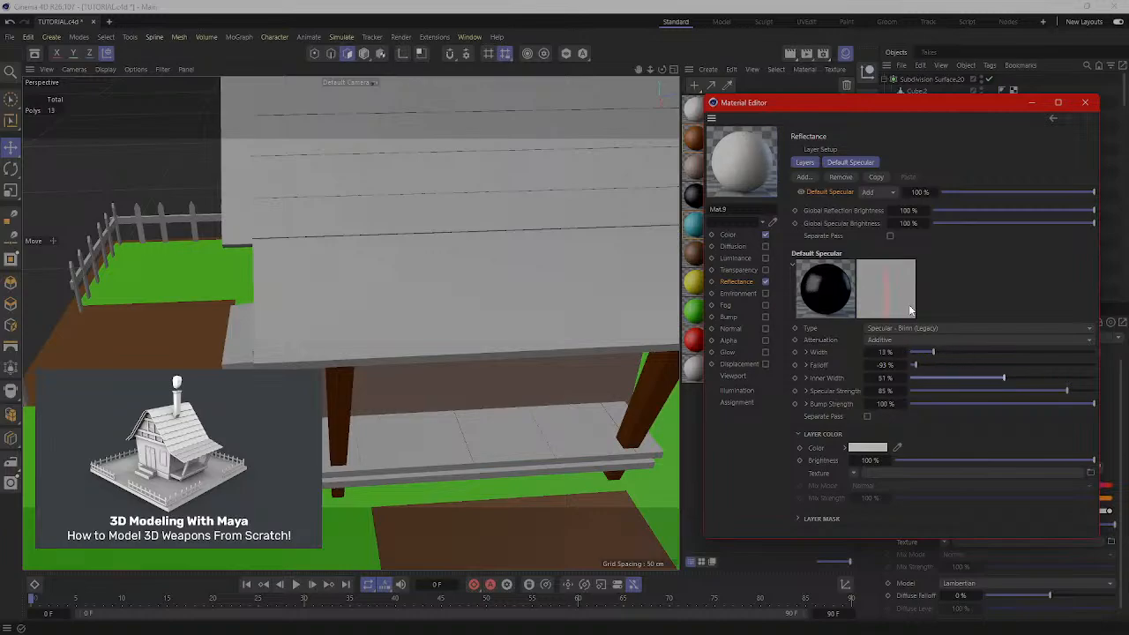
click(1084, 102)
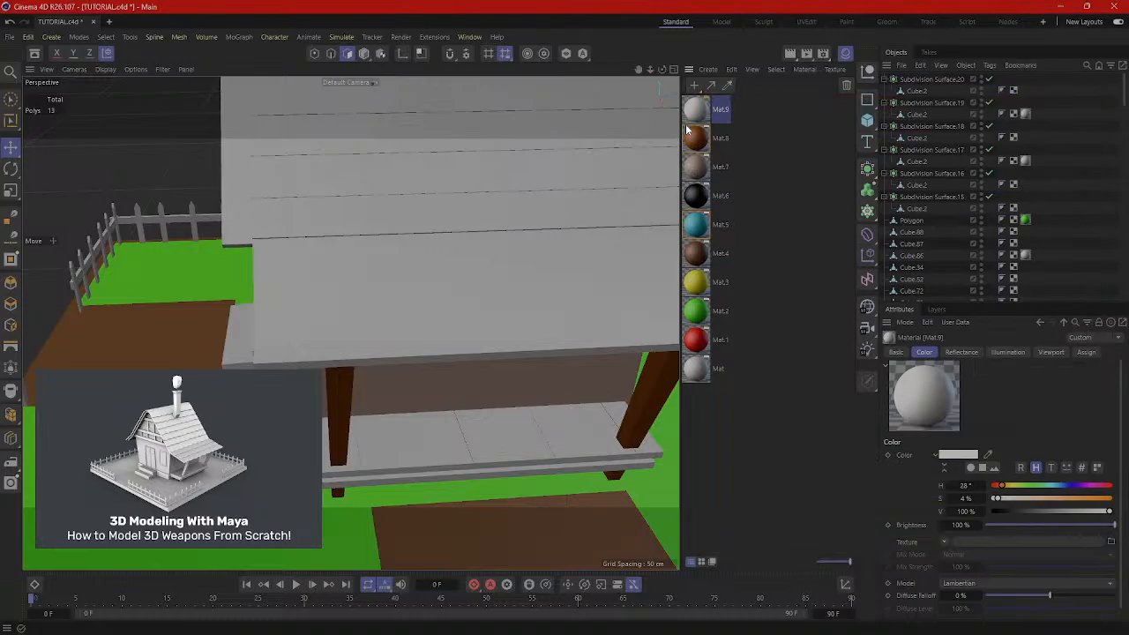
Apply the off-white material Mat.9 to the first few floor boards of the side porch.
mouse_move(342, 453)
mouse_down()
mouse_move(323, 457)
mouse_move(352, 462)
mouse_up()
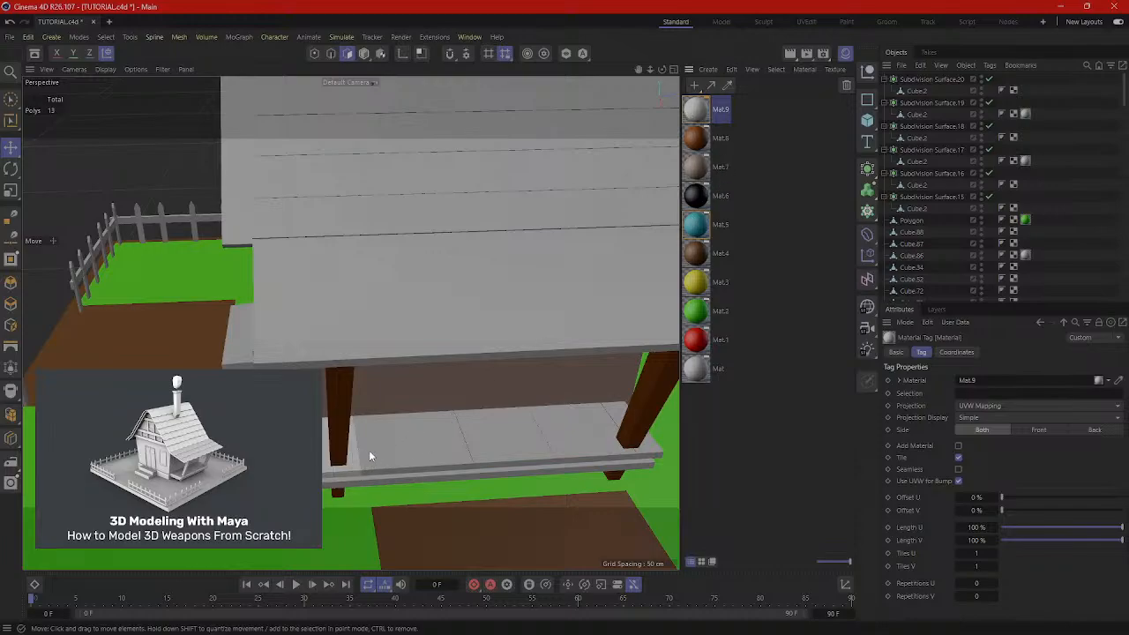
scroll(483, 440, up, 5)
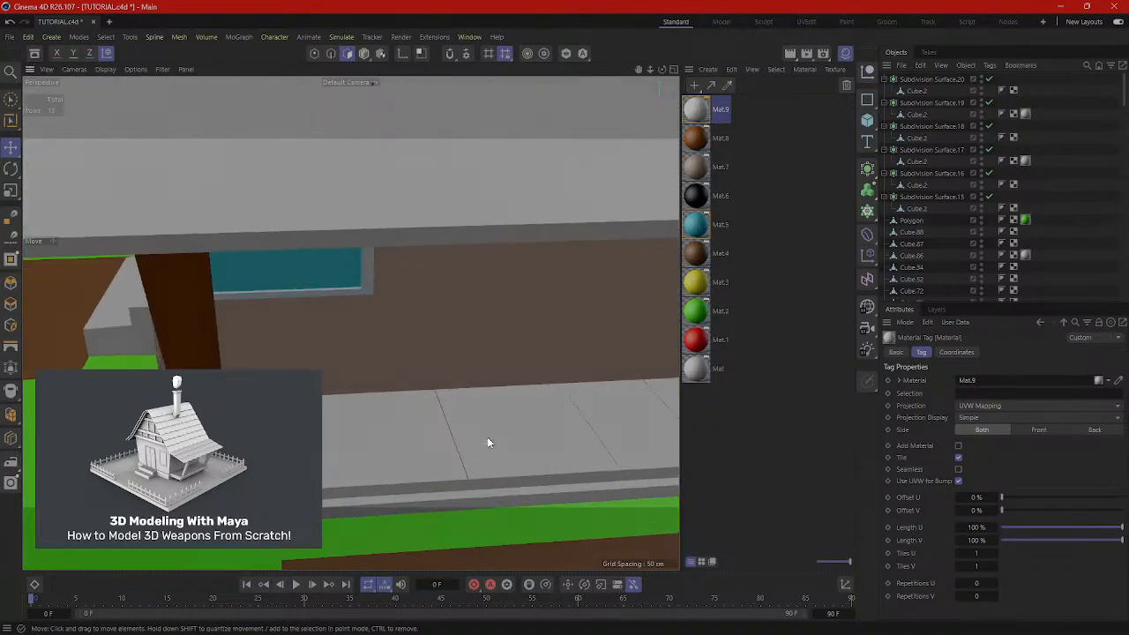
alt+drag(487, 437, 562, 383)
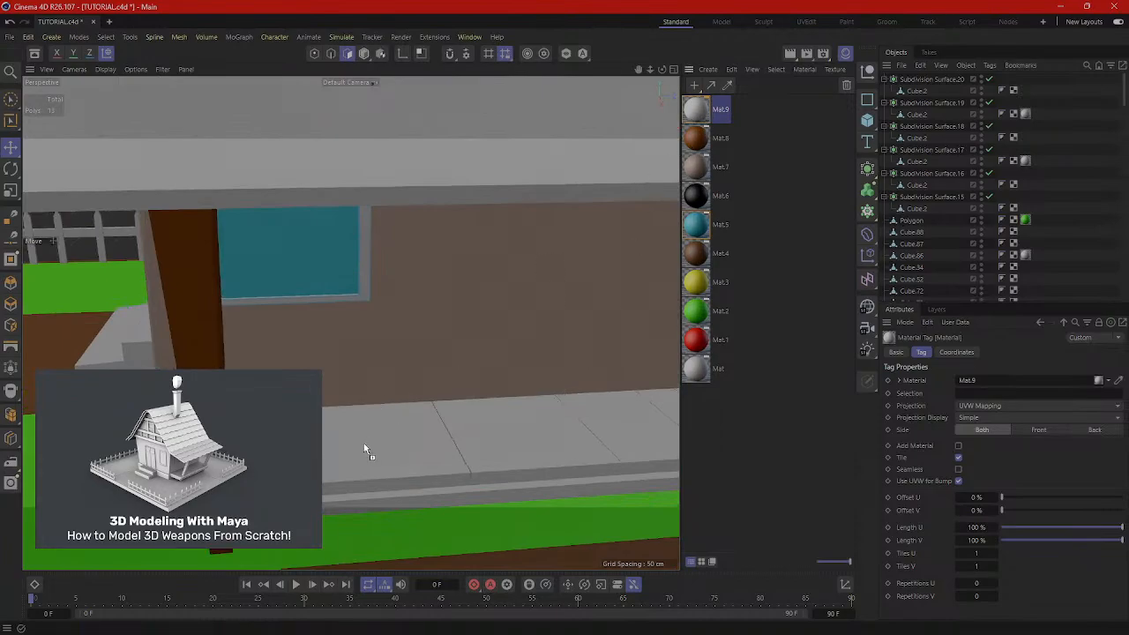
drag(364, 444, 367, 447)
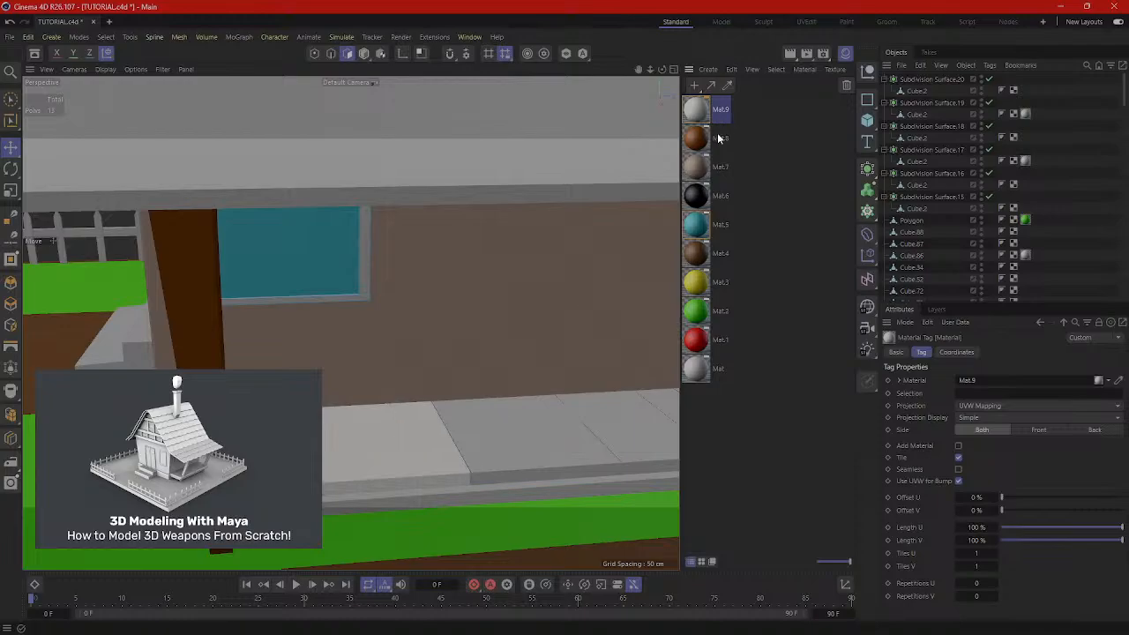
drag(532, 407, 534, 410)
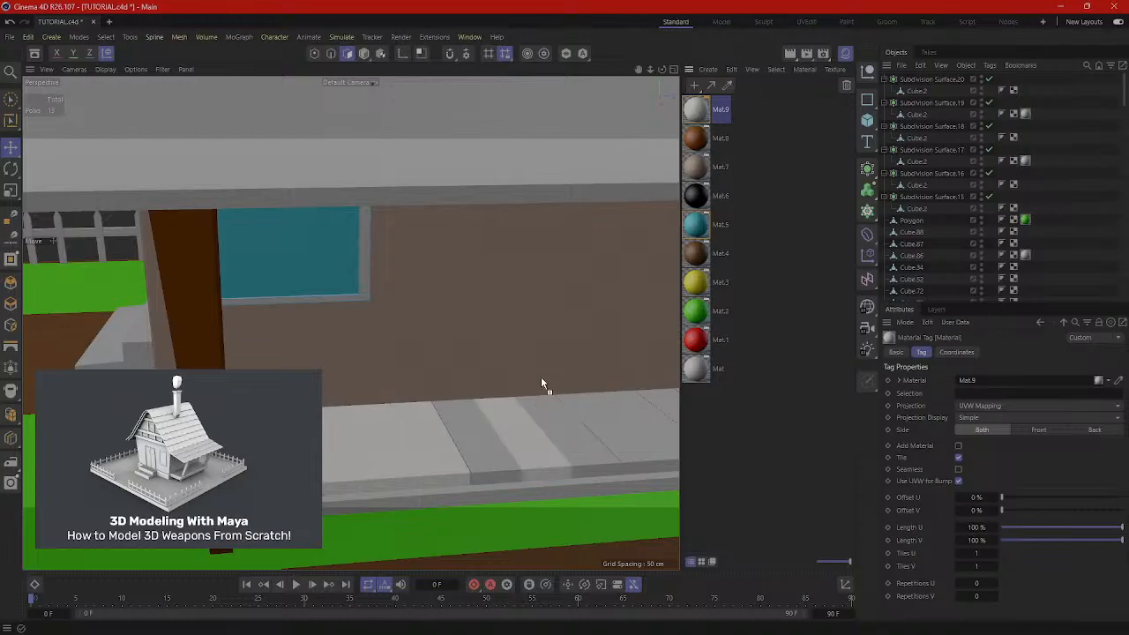
drag(492, 449, 493, 448)
Apply the off-white material Mat.9 to the remaining side porch floor boards and the beam beneath them.
alt+middle_drag(542, 389, 397, 349)
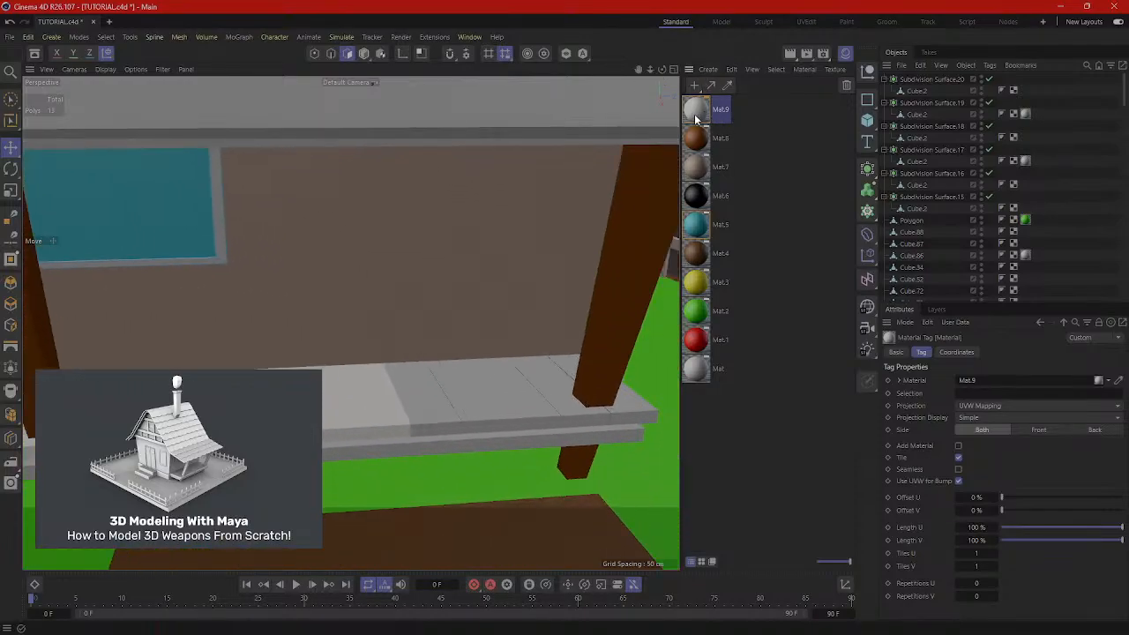
drag(441, 402, 632, 414)
scroll(632, 416, down, 2)
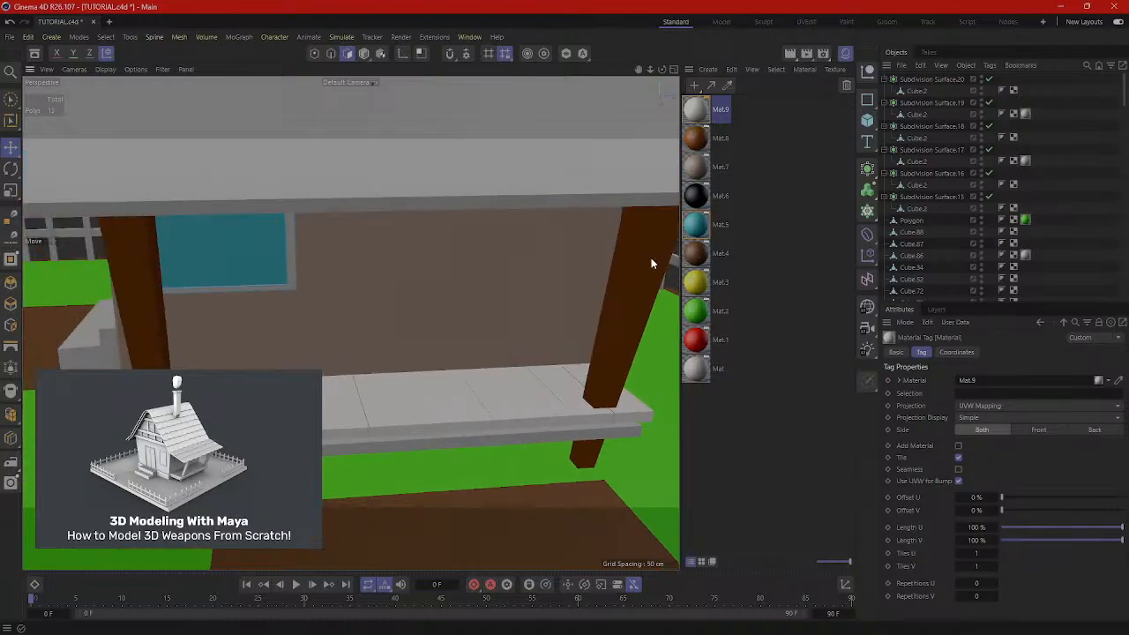
drag(696, 106, 595, 357)
drag(574, 433, 571, 434)
Create a new blue material with hue 215°, saturation 100% and value 100%, and apply it to the front door.
alt+drag(257, 327, 456, 288)
scroll(420, 331, down, 5)
scroll(363, 304, up, 4)
scroll(456, 288, up, 2)
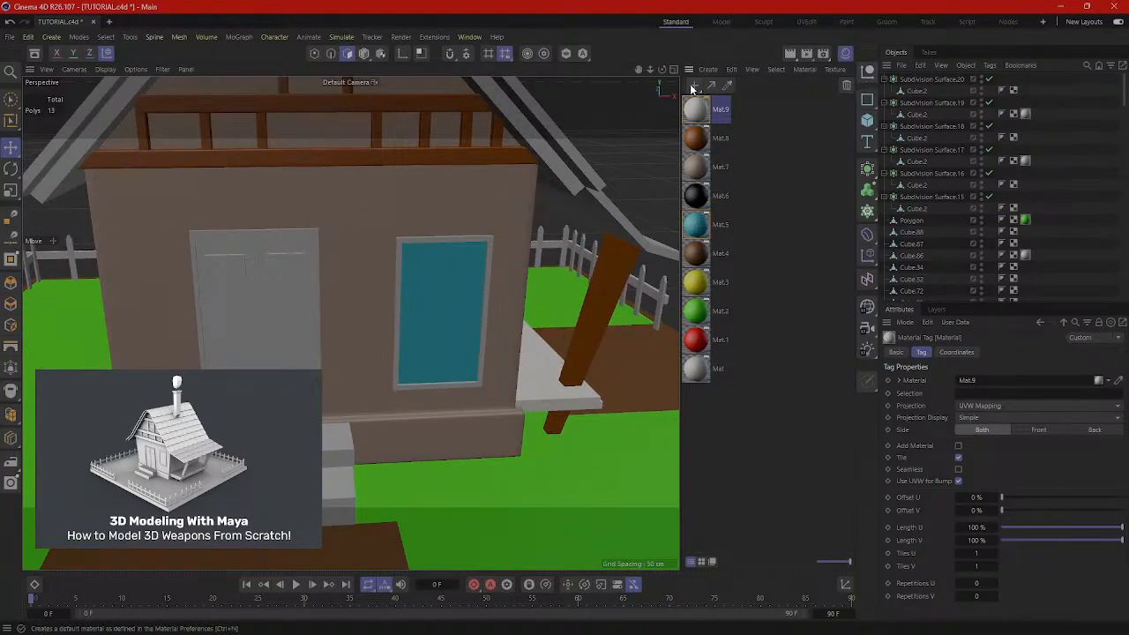
double_click(763, 266)
double_click(694, 109)
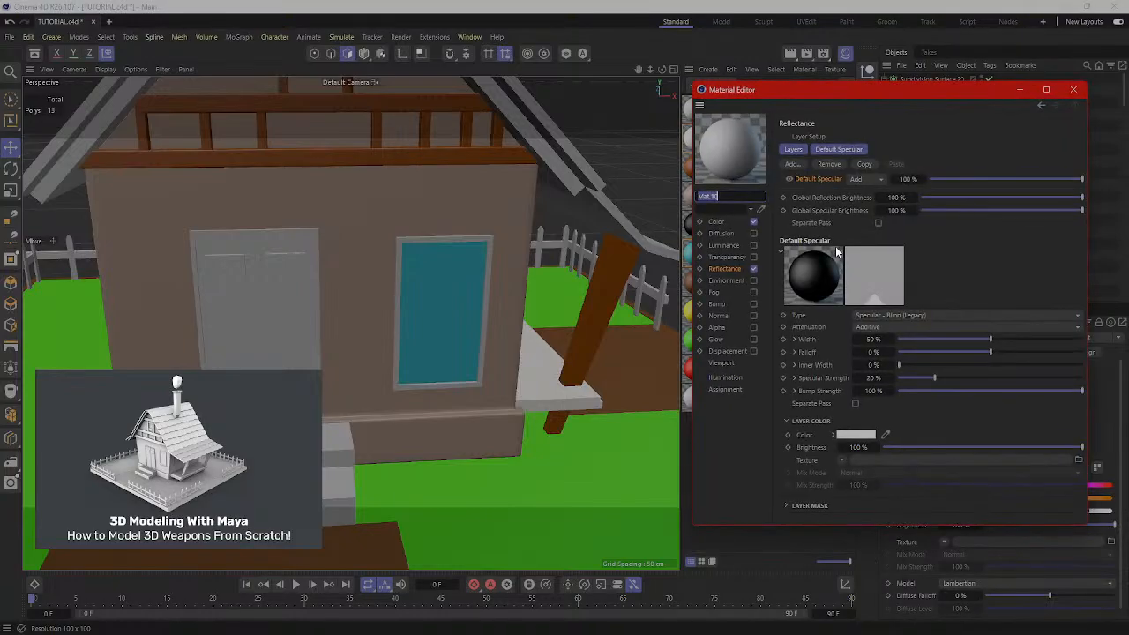
click(716, 223)
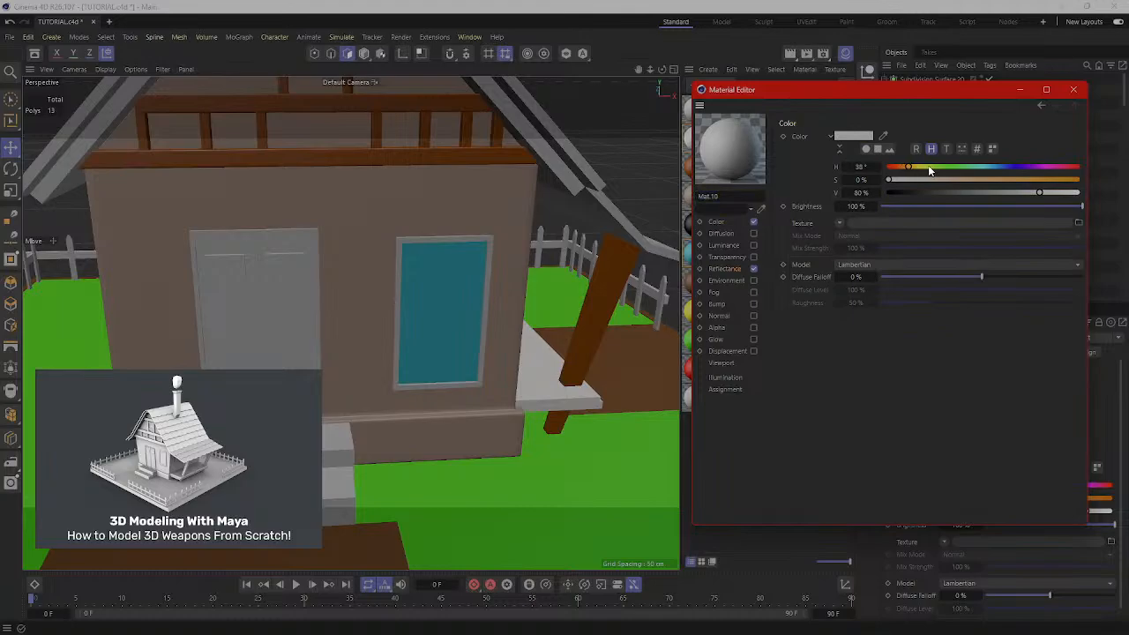
drag(1028, 181, 1085, 194)
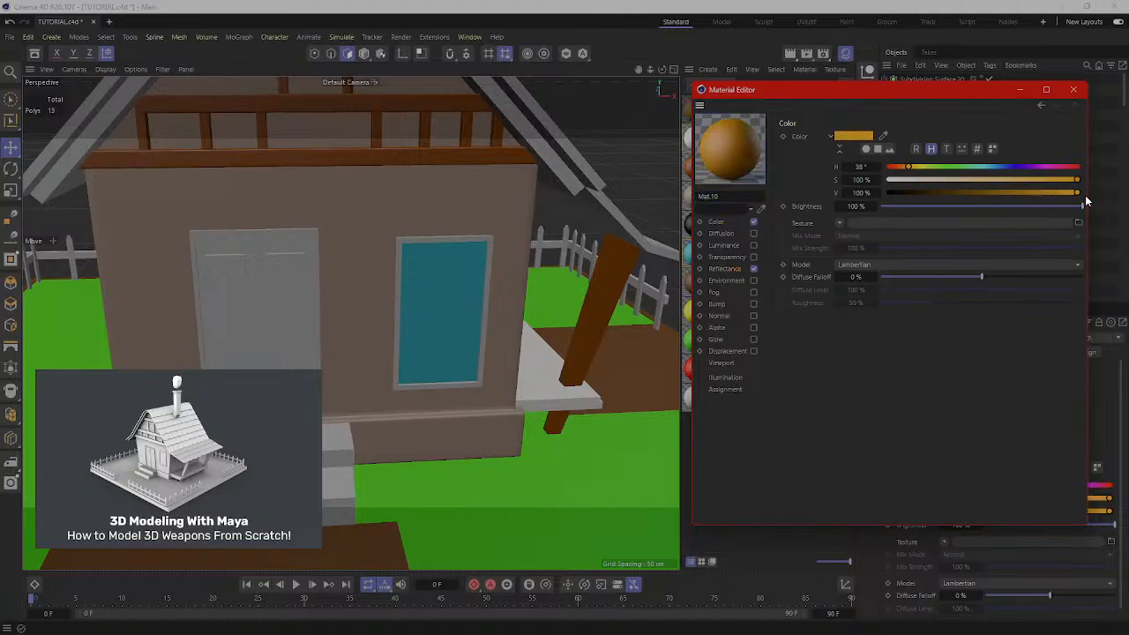
drag(908, 167, 1002, 175)
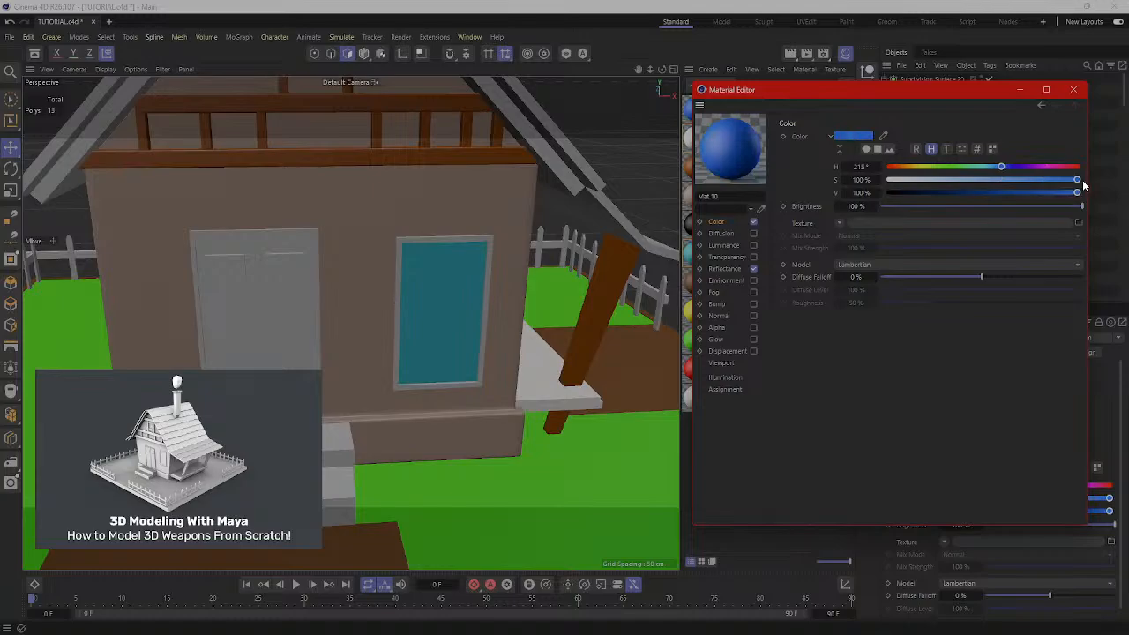
click(1073, 91)
mouse_move(287, 291)
mouse_down()
mouse_move(321, 281)
mouse_move(223, 267)
mouse_move(328, 280)
mouse_move(262, 289)
mouse_move(306, 252)
mouse_move(485, 288)
mouse_move(257, 294)
mouse_move(510, 289)
mouse_move(271, 302)
mouse_move(299, 307)
mouse_up()
Select the front faces of the two small raised panels near the top of the front door.
scroll(330, 280, down, 8)
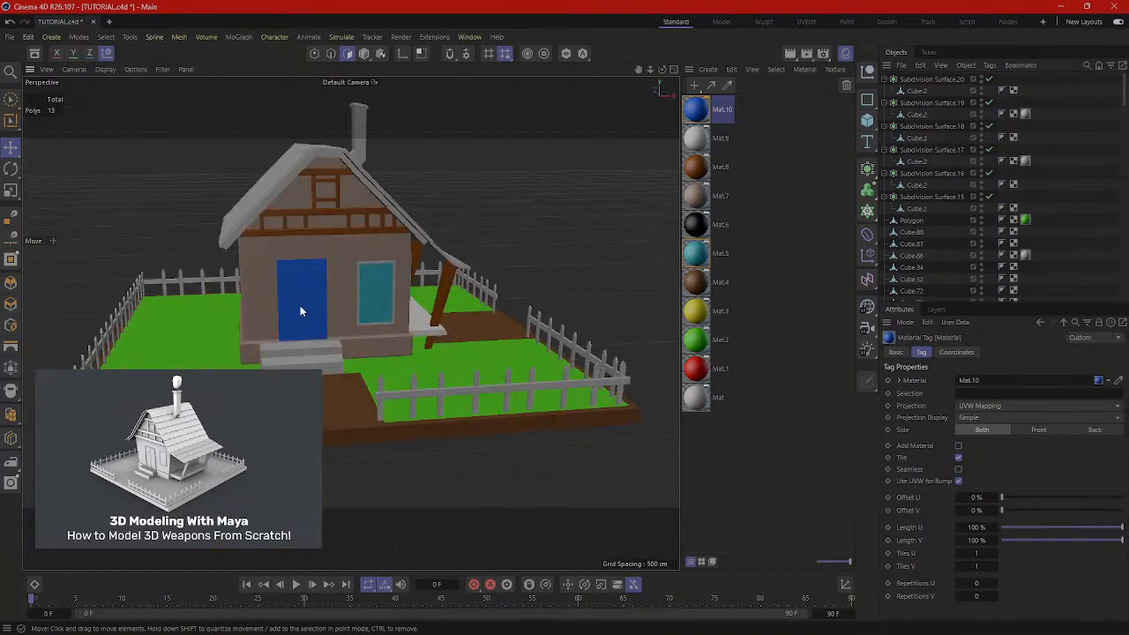
scroll(257, 259, up, 5)
scroll(323, 289, up, 6)
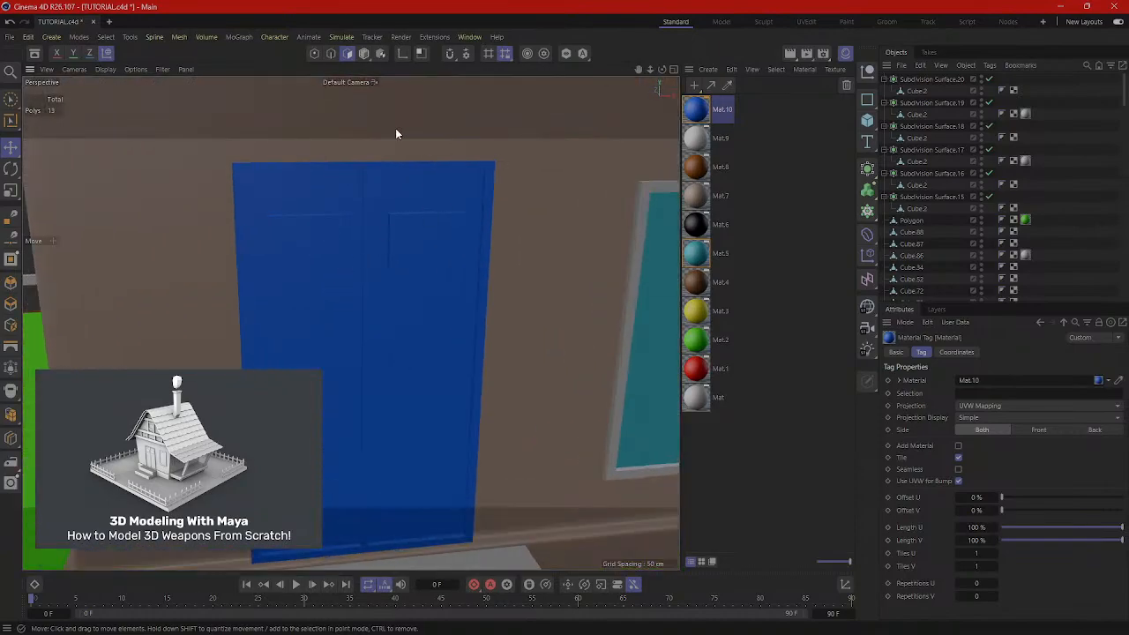
click(344, 182)
click(308, 242)
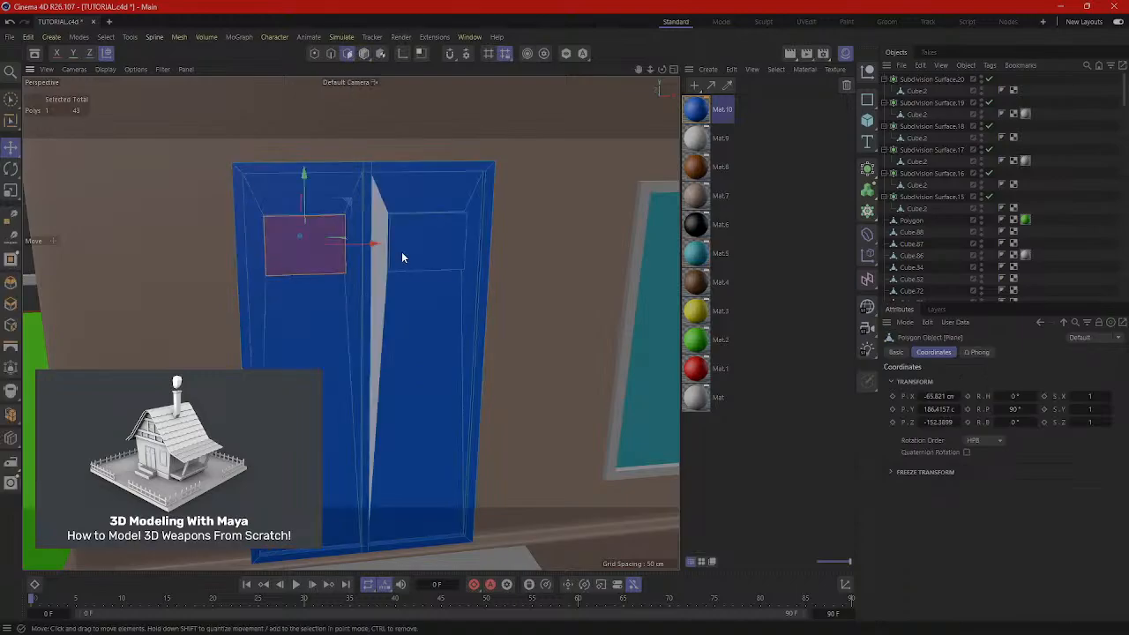
shift+click(428, 240)
Add the side faces of both raised door panels to the selection with Loop Selection.
alt+drag(469, 286, 196, 283)
scroll(439, 229, up, 5)
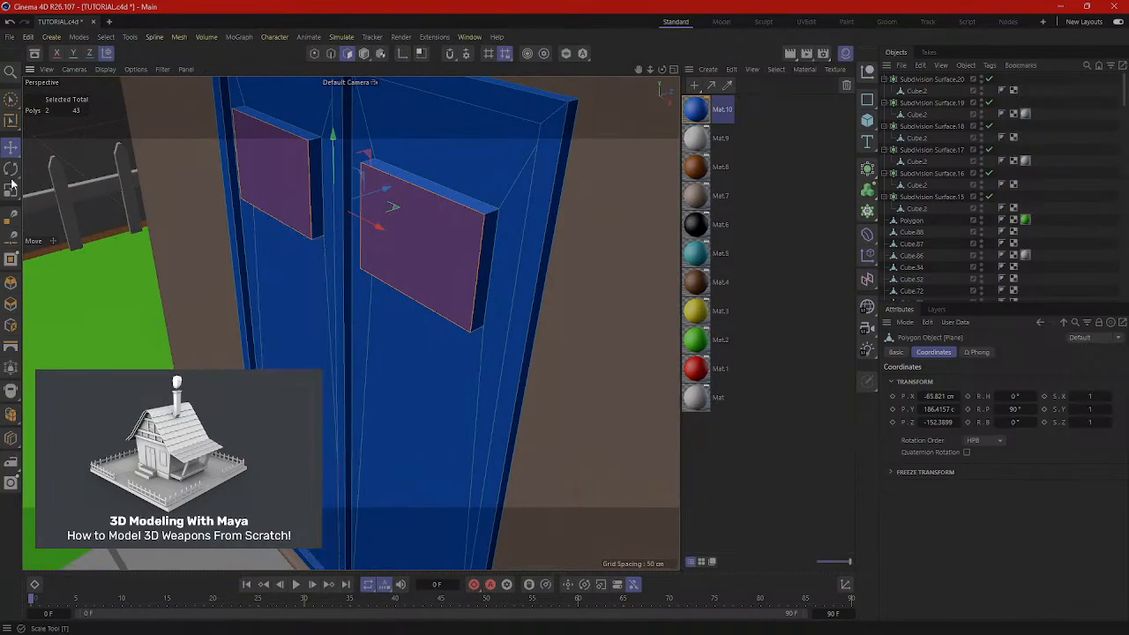
key(u)
key(l)
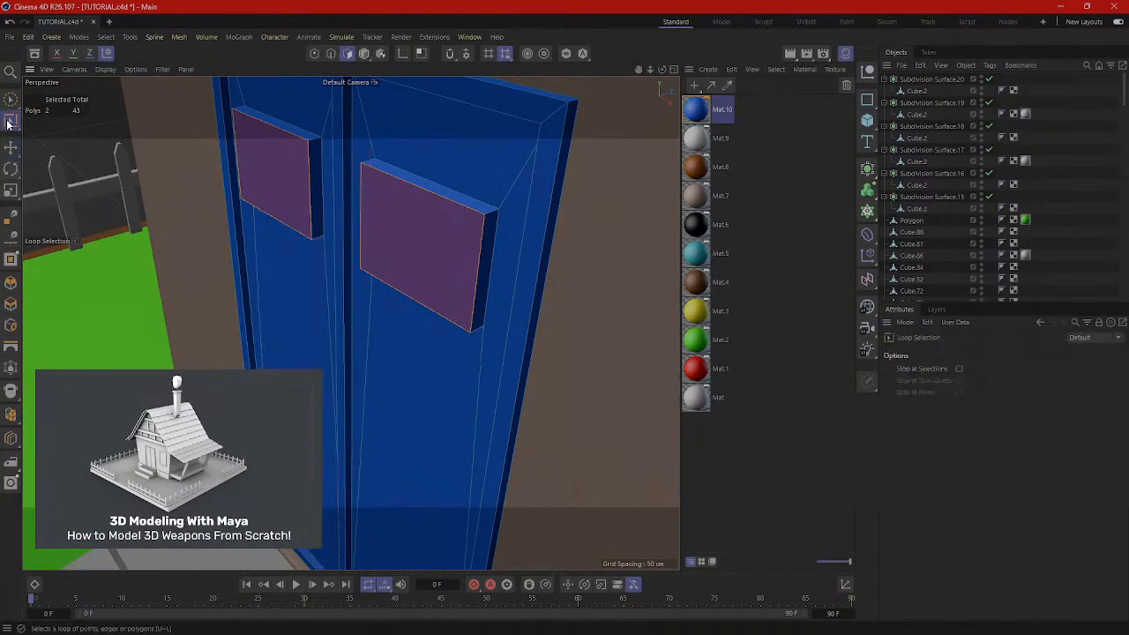
shift+click(490, 214)
alt+drag(386, 205, 368, 248)
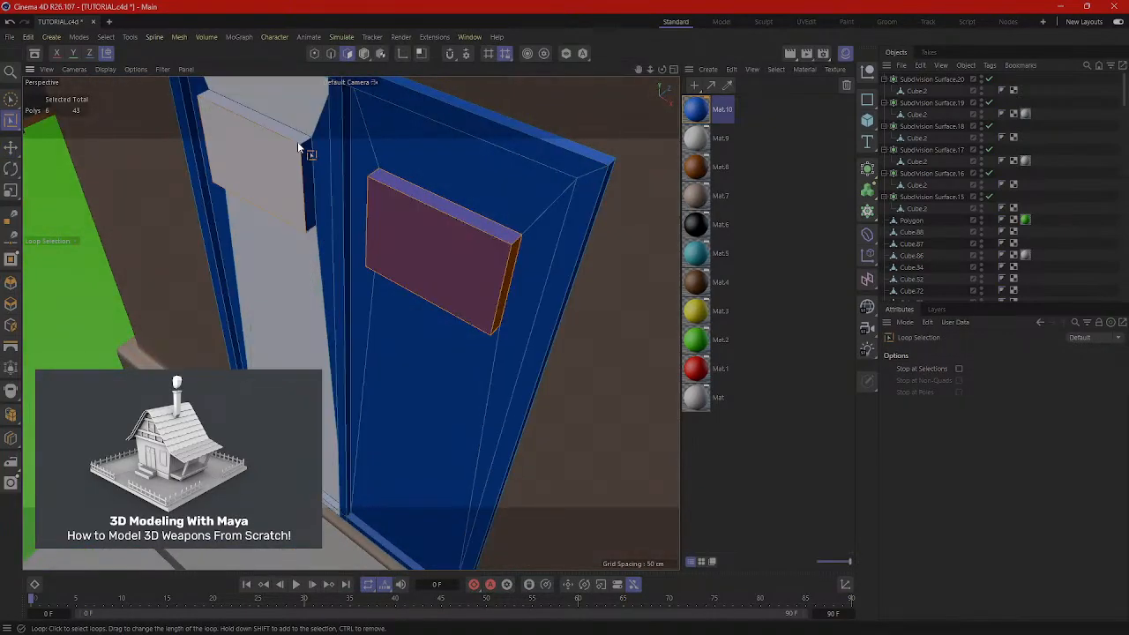
shift+click(305, 146)
alt+drag(309, 222, 393, 199)
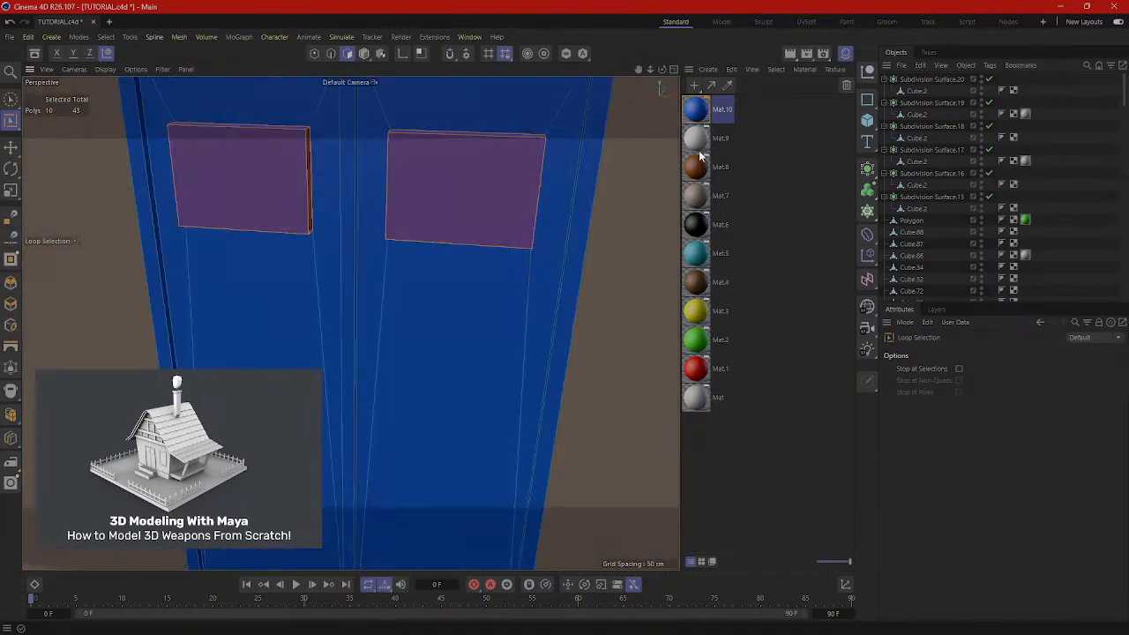
Try the off-white material Mat.9 on the two selected door panels and deselect the faces.
drag(696, 137, 283, 195)
click(466, 295)
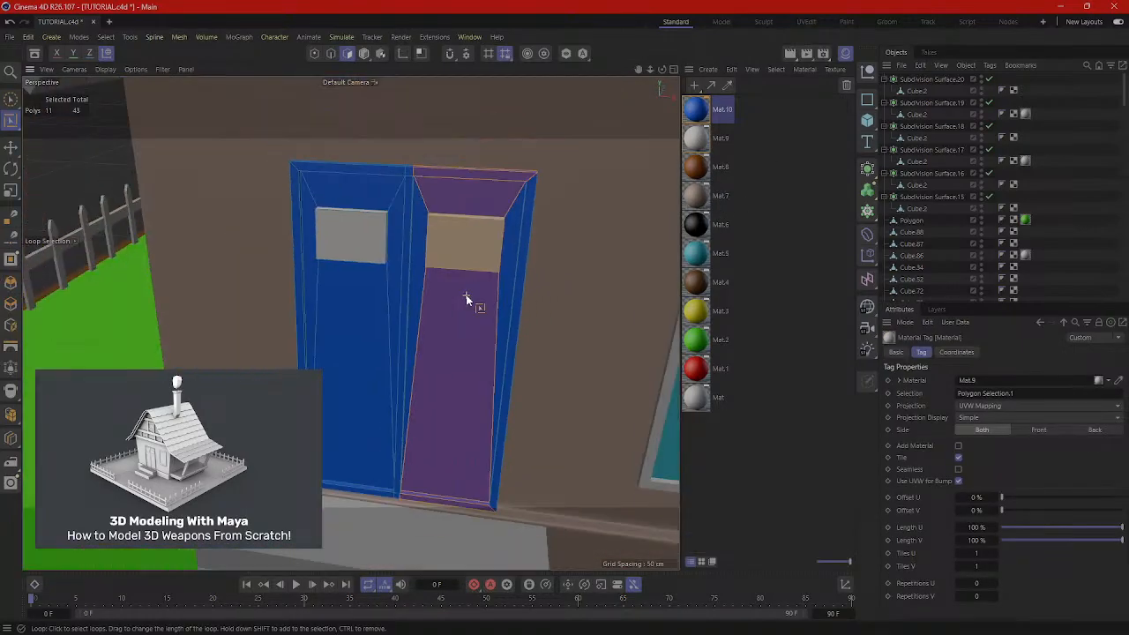
click(560, 270)
mouse_move(573, 289)
alt+mouse_down()
mouse_move(496, 249)
mouse_move(513, 221)
mouse_move(578, 287)
alt+mouse_up()
scroll(580, 288, down, 3)
scroll(580, 288, down, 5)
alt+middle_drag(580, 288, 414, 308)
scroll(402, 299, up, 4)
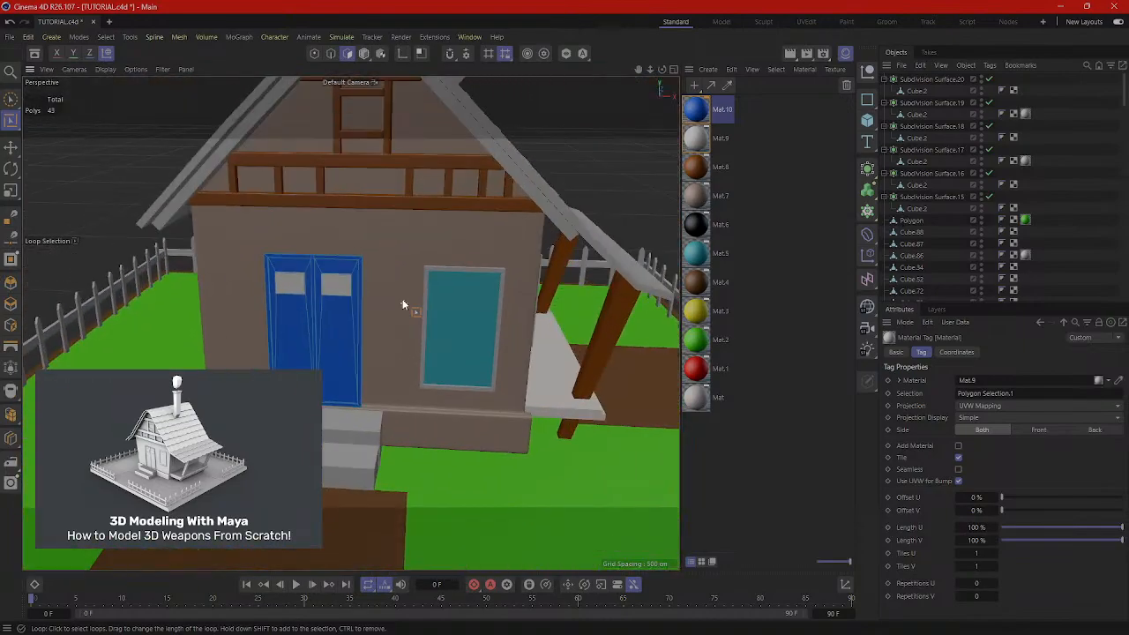
scroll(624, 169, up, 4)
Restore the selection of both raised door panels, apply the teal material Mat.5 to them, and clear the selection.
key(ctrl+z)
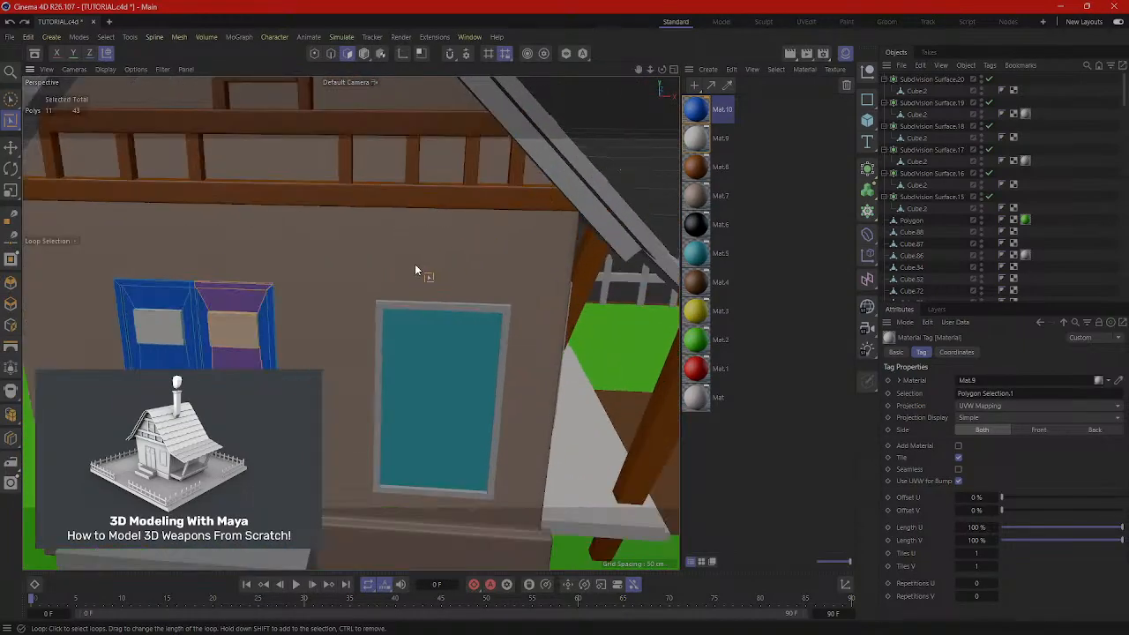
scroll(413, 264, up, 3)
alt+middle_drag(355, 263, 467, 211)
key(ctrl+z)
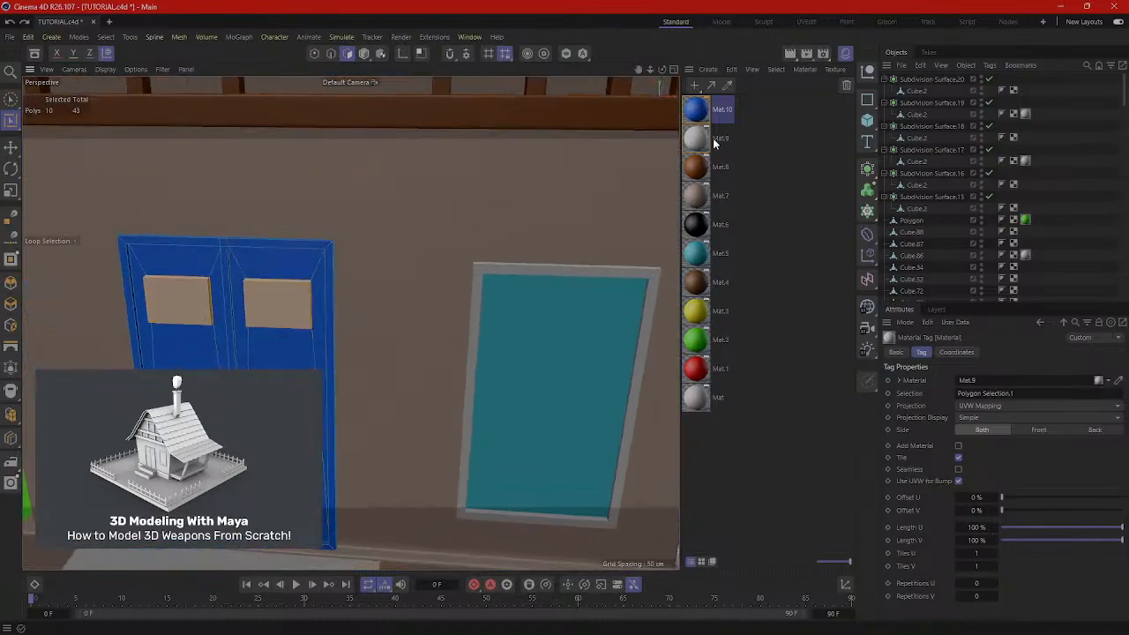
drag(291, 307, 293, 305)
scroll(353, 289, down, 4)
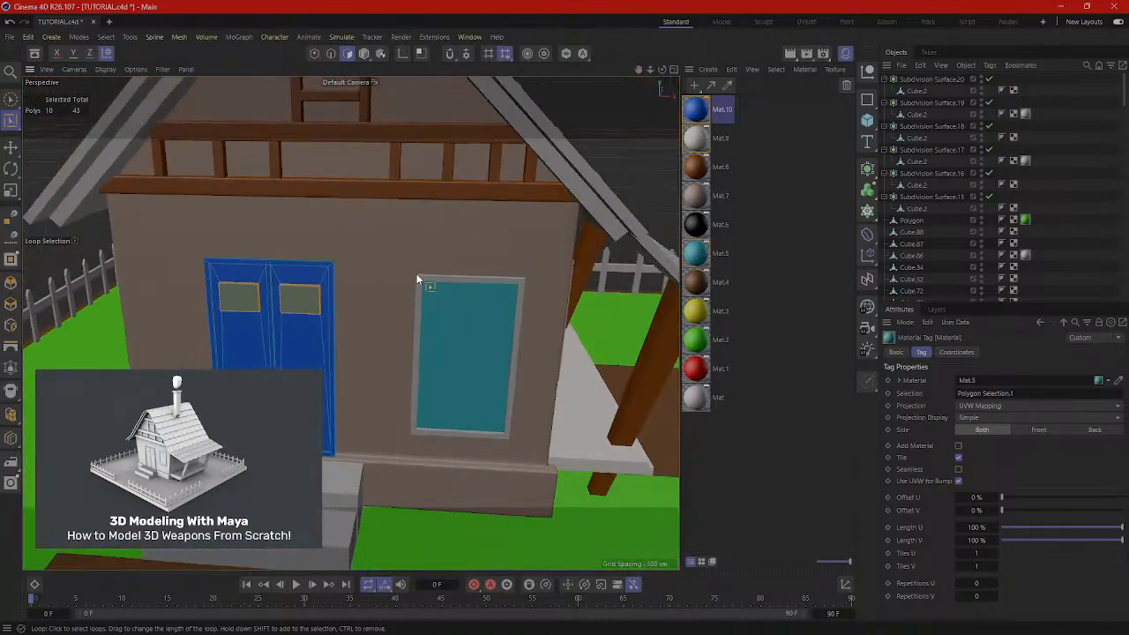
click(416, 275)
In model mode, apply the red material Mat.1 to the roof and chimney object, and deselect it.
scroll(412, 269, down, 7)
alt+drag(472, 335, 473, 371)
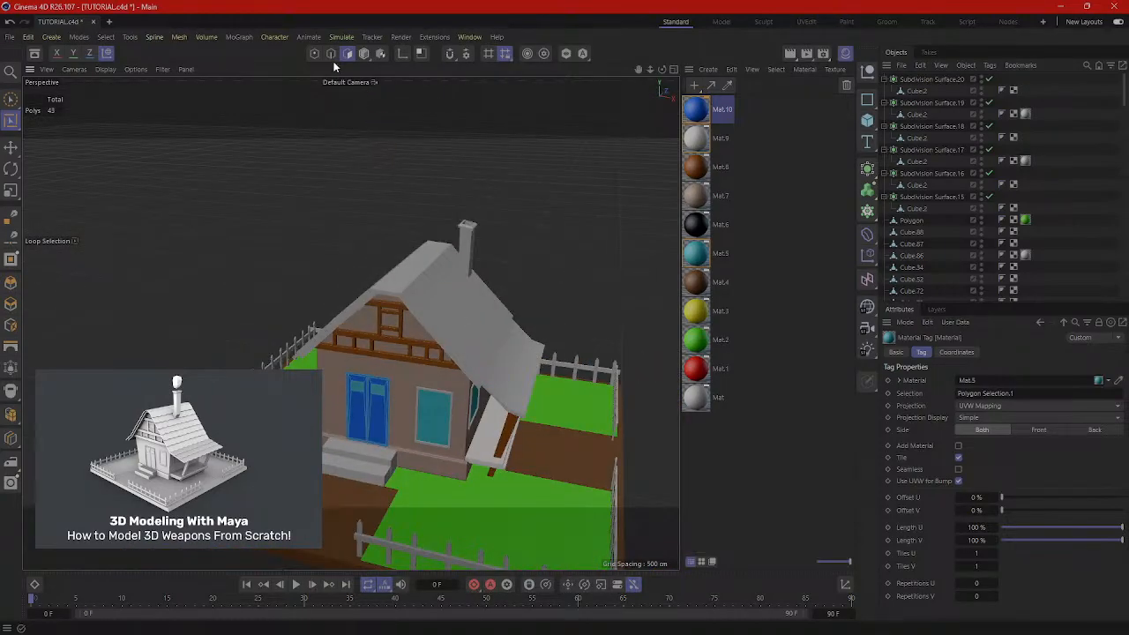
click(363, 54)
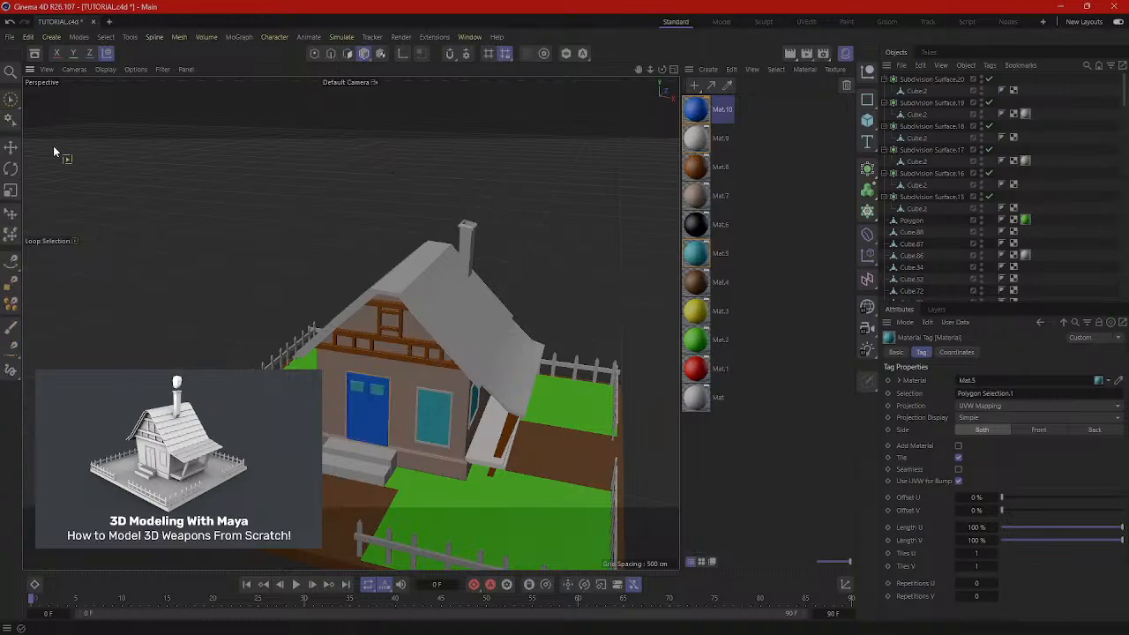
click(11, 145)
click(452, 294)
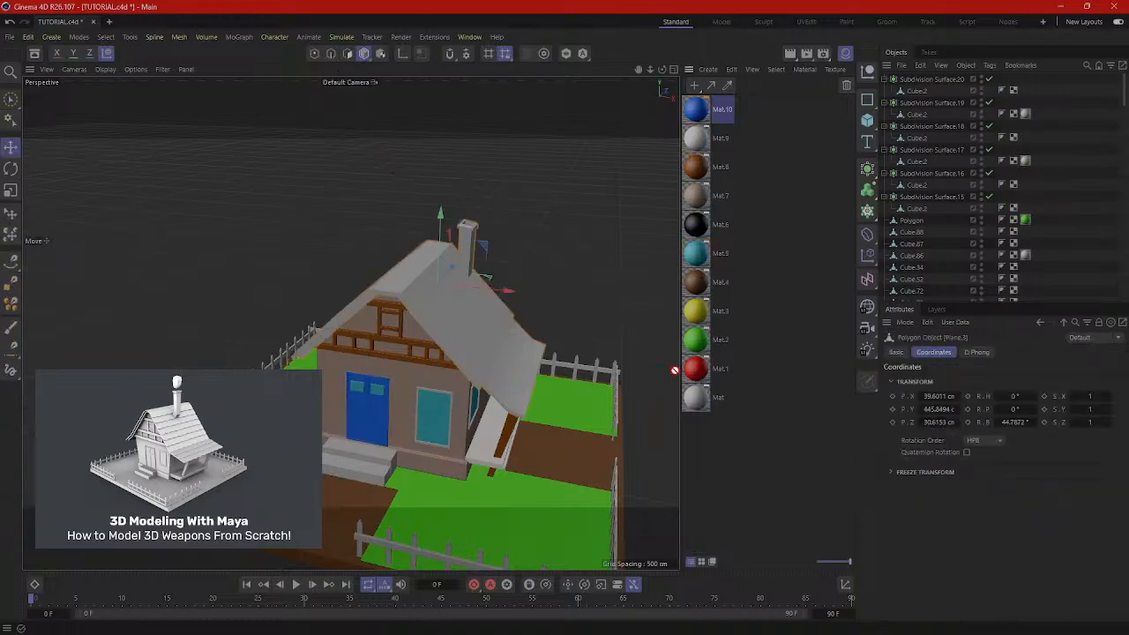
drag(674, 371, 522, 352)
click(567, 311)
alt+drag(567, 312, 520, 304)
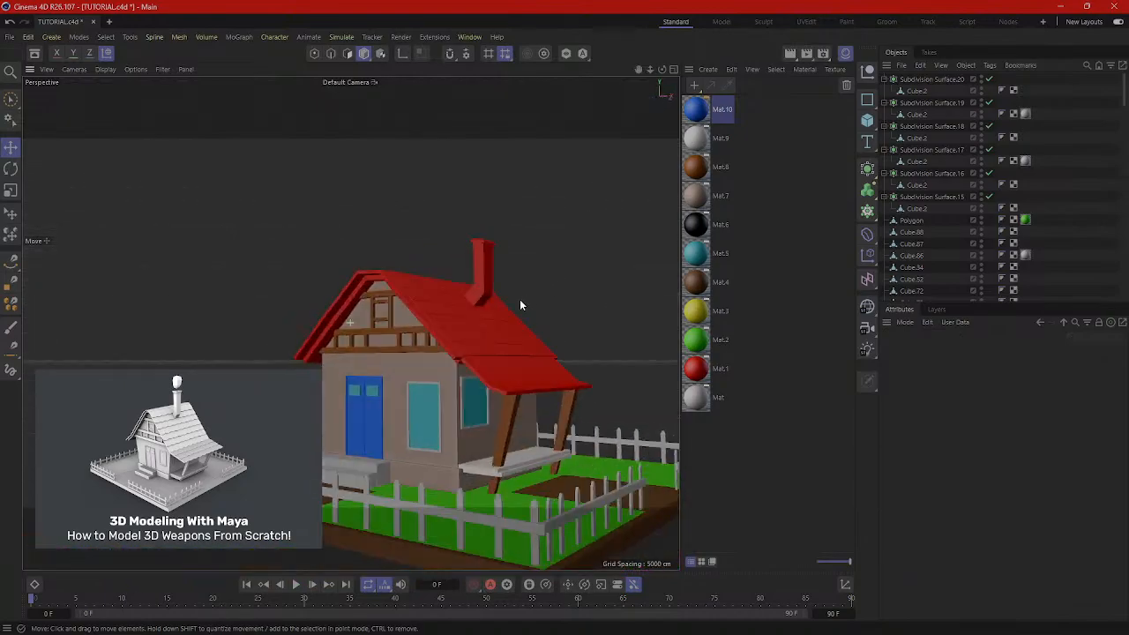
scroll(520, 304, up, 10)
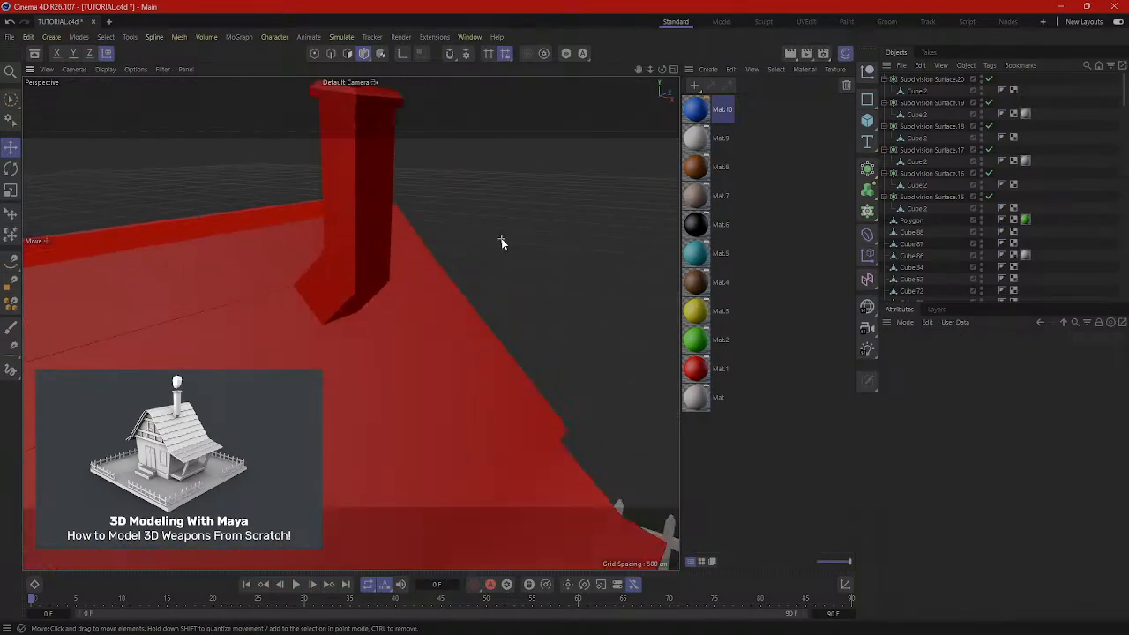
In polygon mode, select the loop of side faces around the upright chimney shaft.
alt+drag(501, 238, 496, 268)
alt+drag(470, 314, 468, 286)
click(347, 55)
scroll(391, 199, up, 2)
click(360, 211)
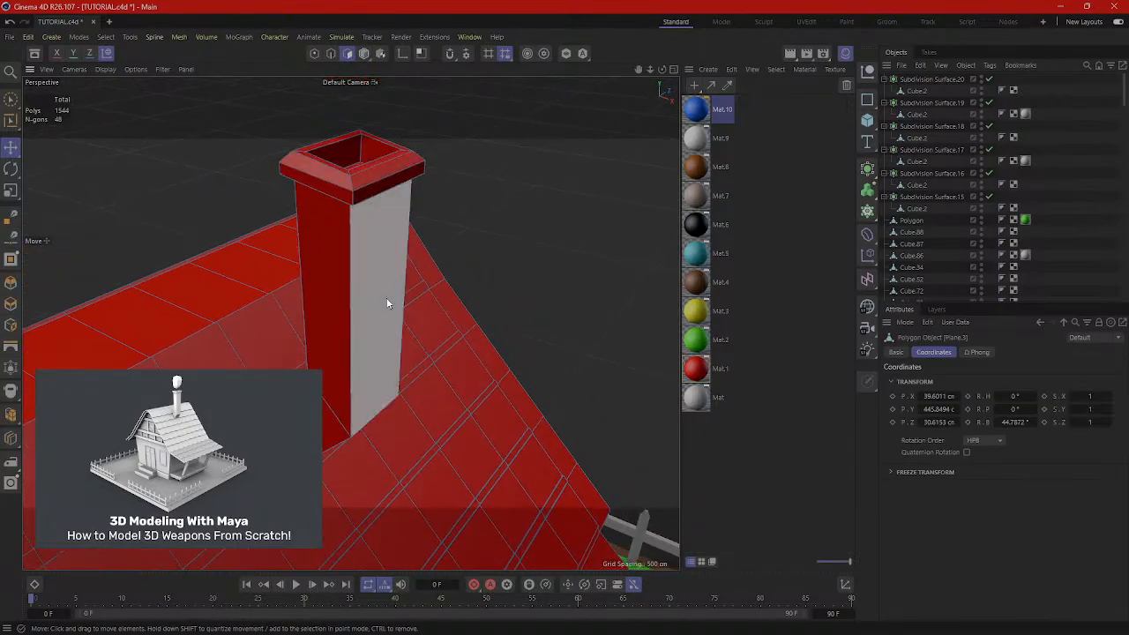
double_click(346, 313)
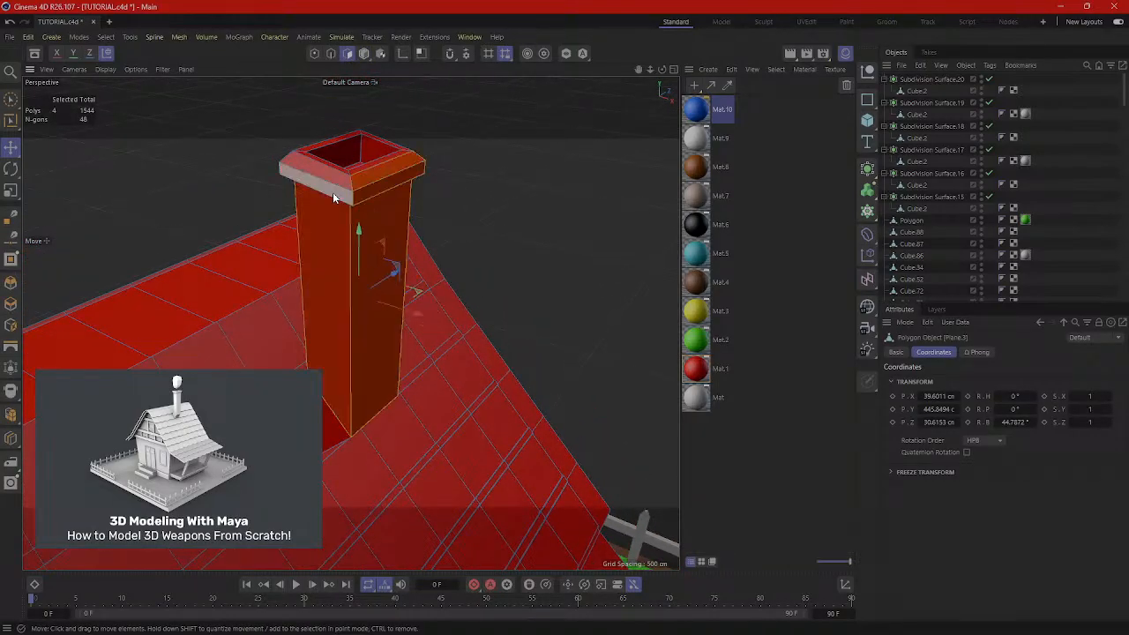
Add the outer side and sloped faces all around the chimney cap to the selection.
shift+click(333, 193)
shift+click(339, 174)
alt+drag(393, 181, 282, 189)
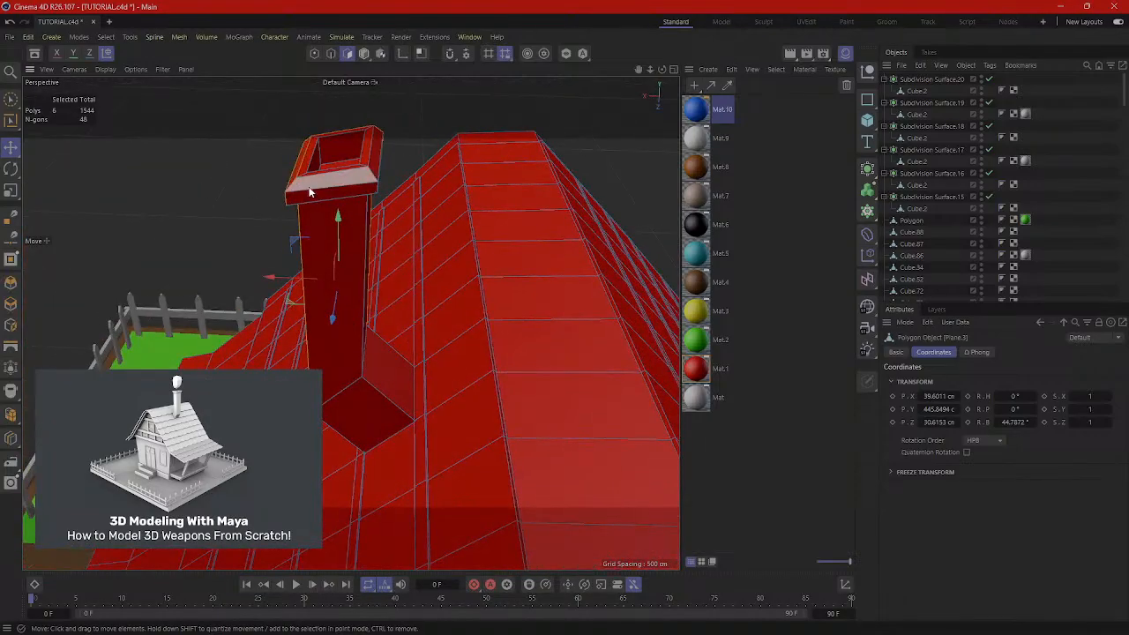
shift+click(309, 189)
shift+click(320, 197)
alt+drag(401, 180, 548, 251)
shift+click(348, 222)
shift+click(351, 208)
Add the top rim and inner faces of the chimney opening to the selection.
shift+click(334, 263)
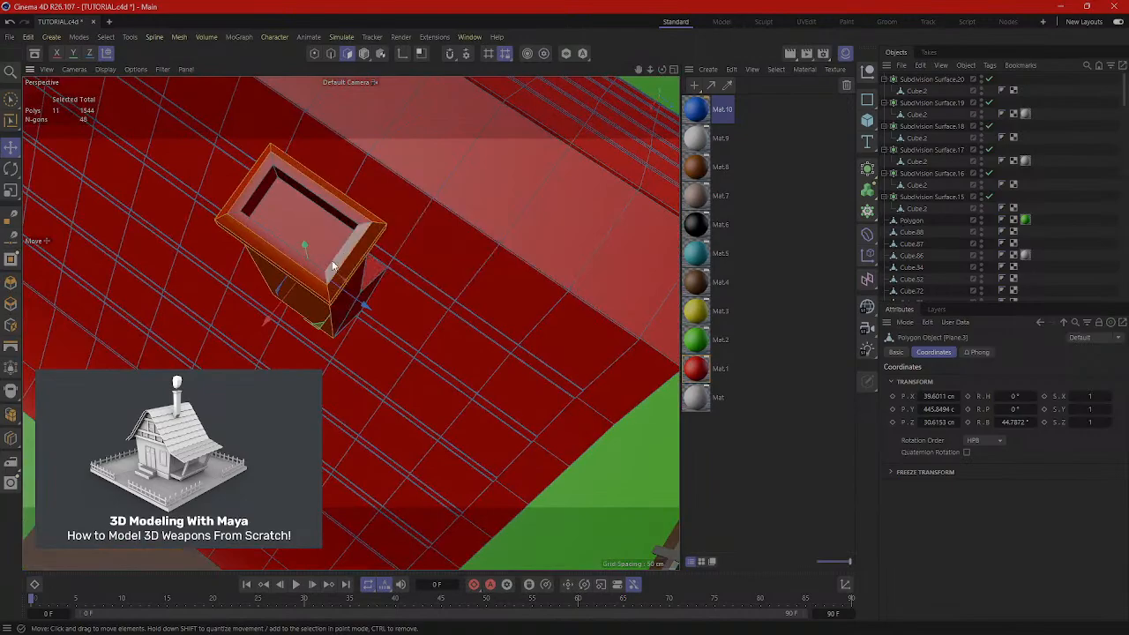
shift+click(310, 264)
shift+click(318, 239)
shift+click(333, 209)
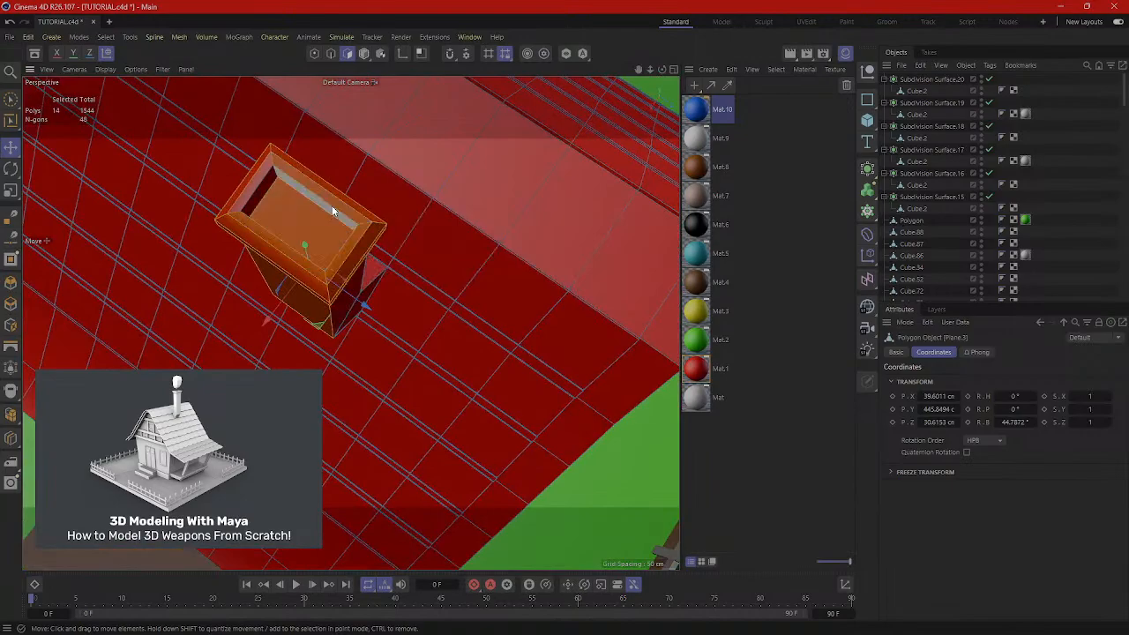
shift+click(267, 185)
shift+click(258, 183)
shift+click(247, 184)
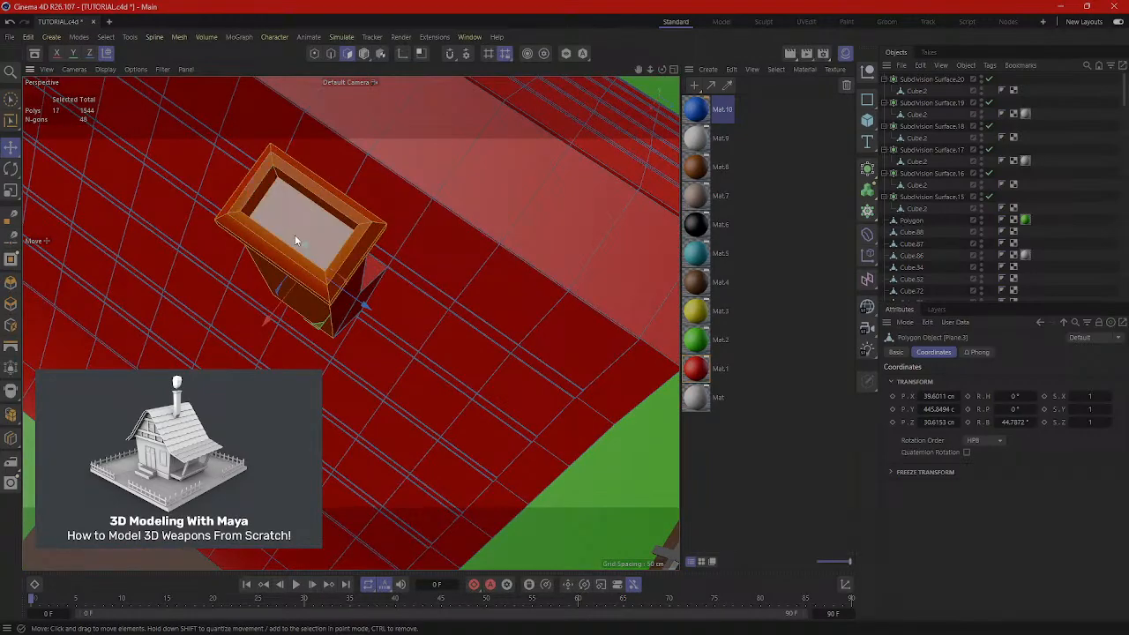
Add the faces of the chimney's angled lower section, where it meets the roof, to the selection.
alt+drag(294, 234, 257, 173)
shift+click(305, 215)
shift+click(269, 338)
shift+click(383, 410)
shift+click(346, 318)
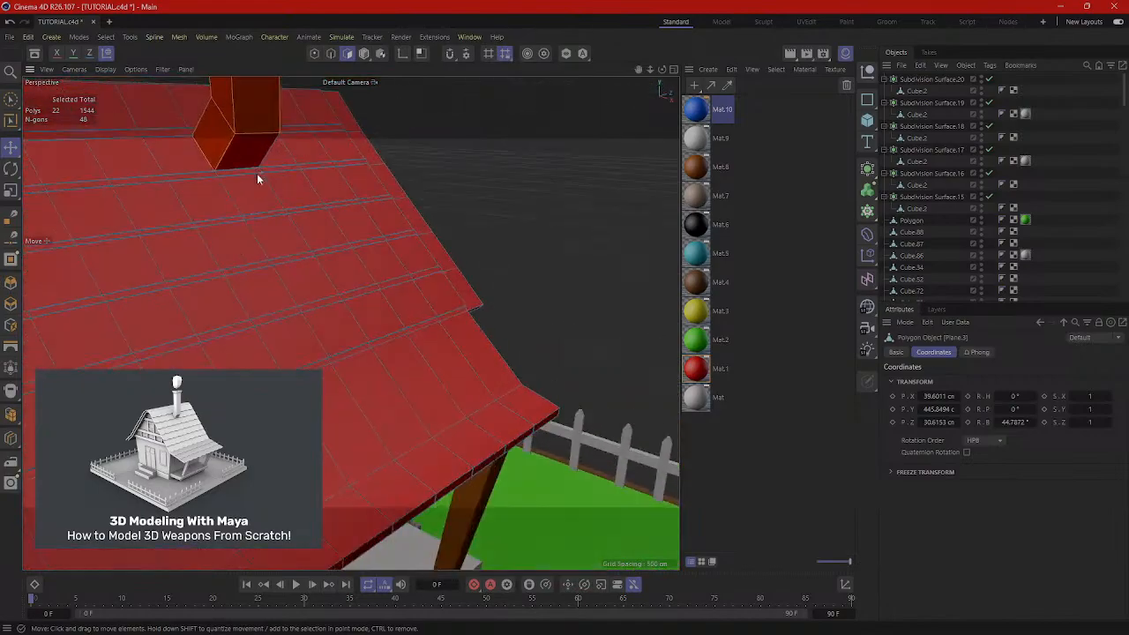
alt+middle_drag(256, 173, 257, 284)
shift+click(258, 285)
Apply the off-white material Mat.9 to the selected chimney faces.
alt+drag(290, 293, 574, 227)
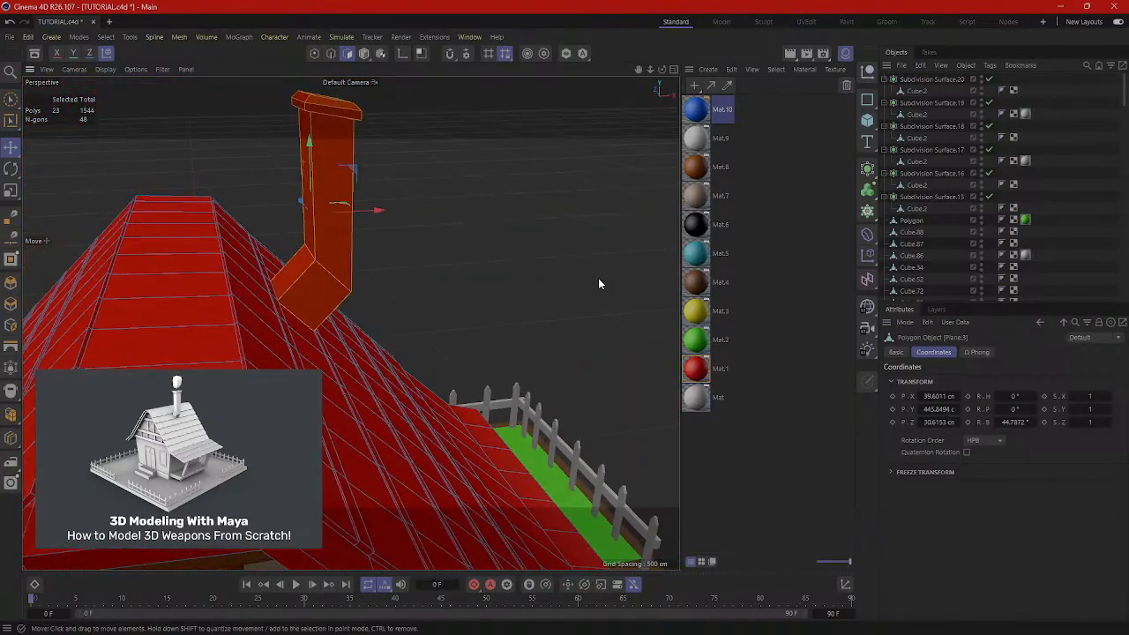
scroll(599, 280, down, 1)
drag(361, 223, 364, 224)
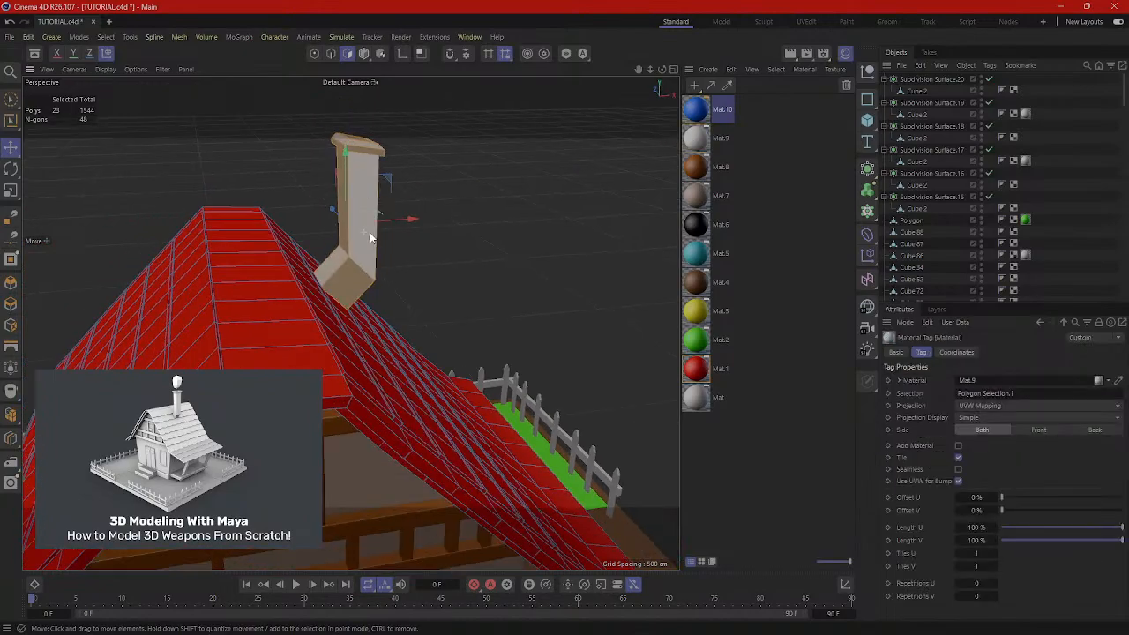
Examine the roof overhang and its edge faces at the gable end, and clear the face selection.
alt+drag(519, 240, 203, 342)
alt+drag(298, 347, 224, 377)
alt+right_drag(298, 348, 361, 347)
click(275, 336)
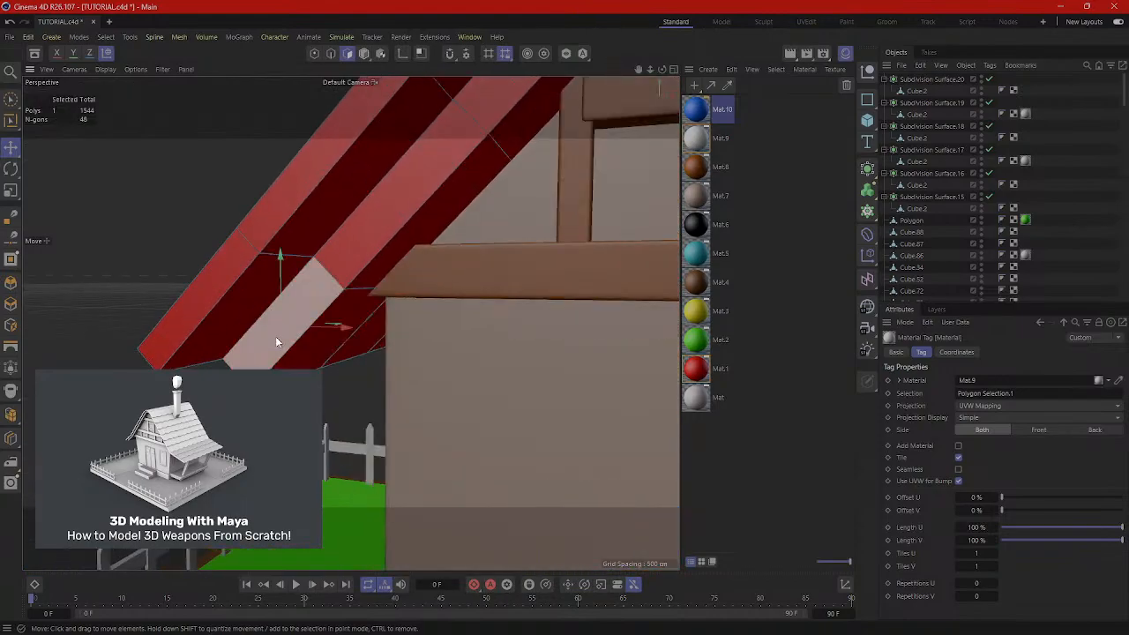
alt+drag(326, 313, 384, 347)
scroll(385, 348, down, 8)
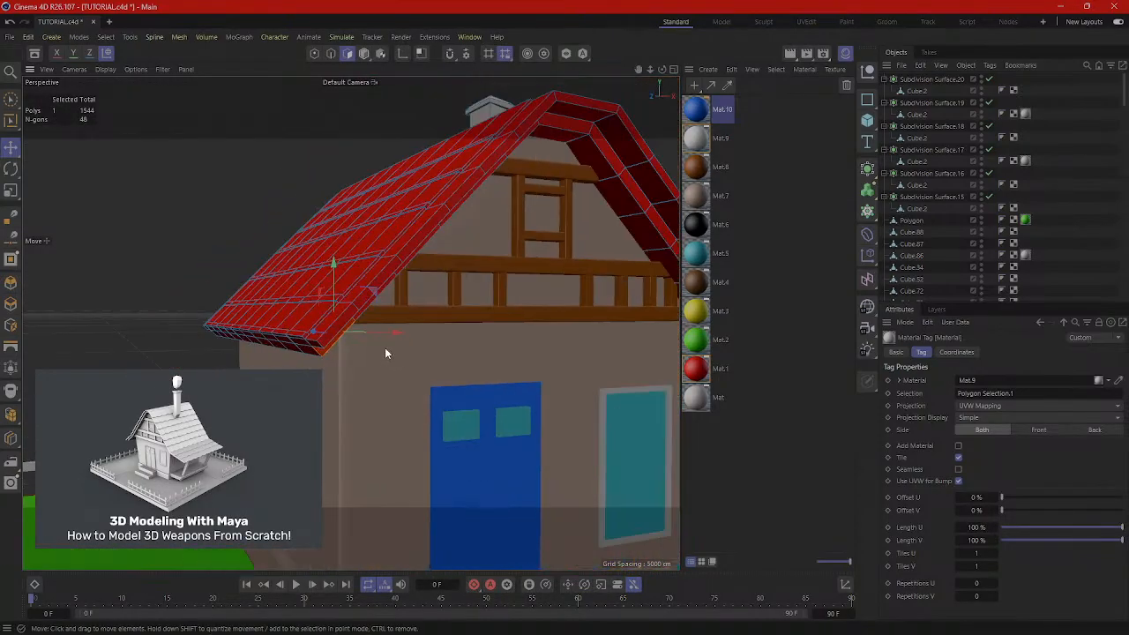
alt+drag(474, 353, 423, 291)
click(550, 205)
Apply the off-white material Mat.9 to the entrance steps, return to model mode, and deselect everything.
scroll(493, 361, up, 4)
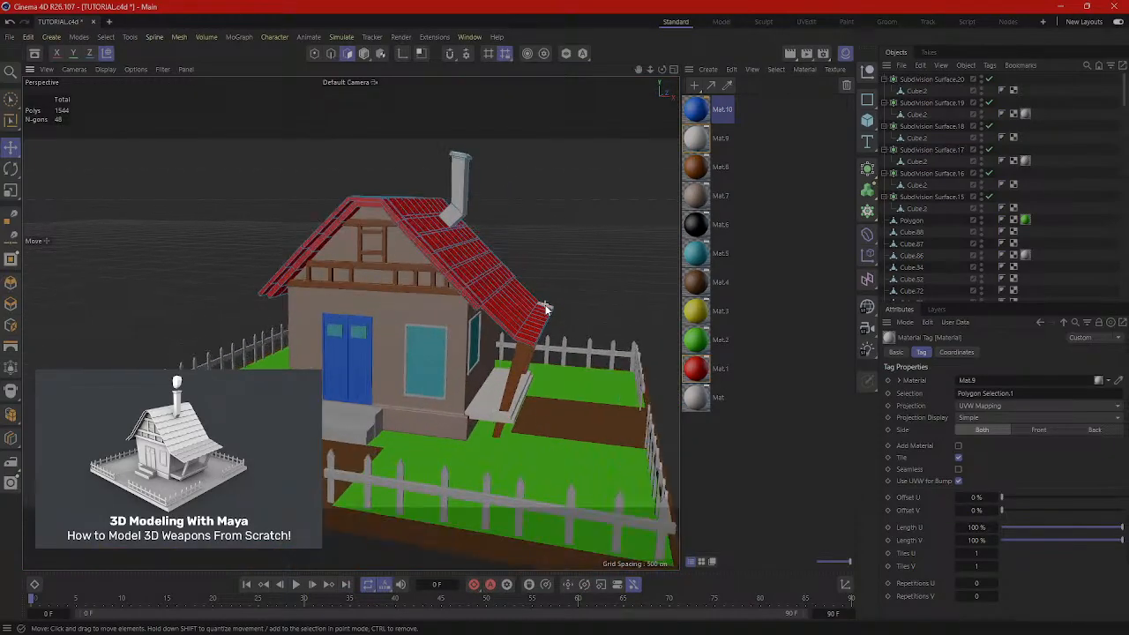
scroll(326, 440, up, 6)
scroll(329, 440, up, 5)
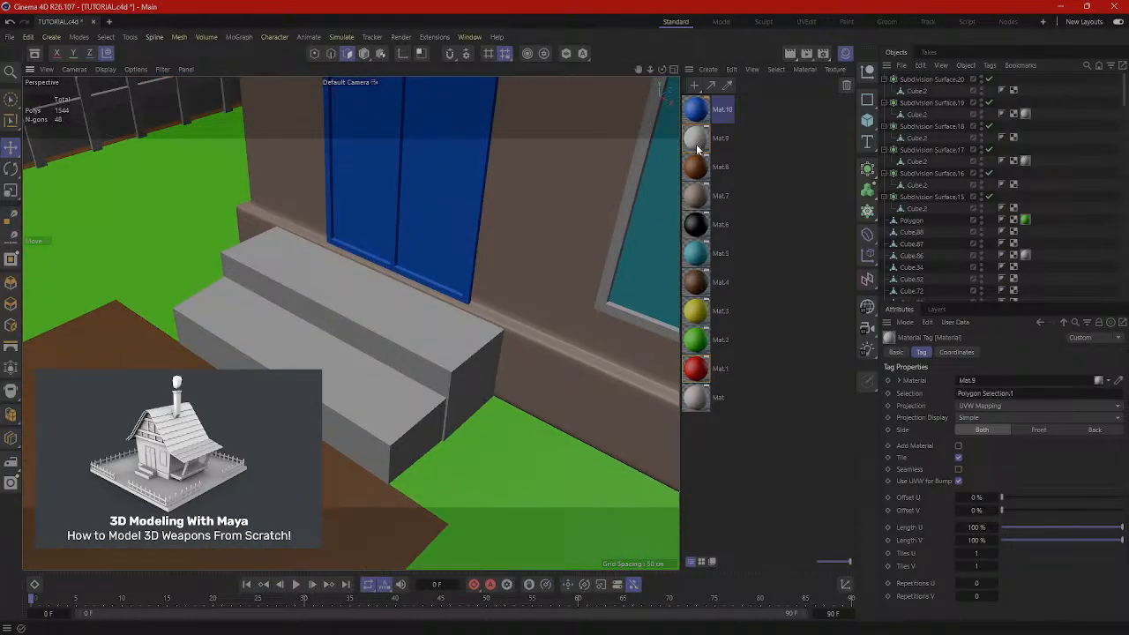
drag(695, 146, 405, 406)
alt+drag(529, 397, 423, 379)
scroll(595, 391, down, 6)
click(364, 54)
click(513, 198)
Hide the material list and frame the whole coloured house and yard from a raised front corner.
click(844, 53)
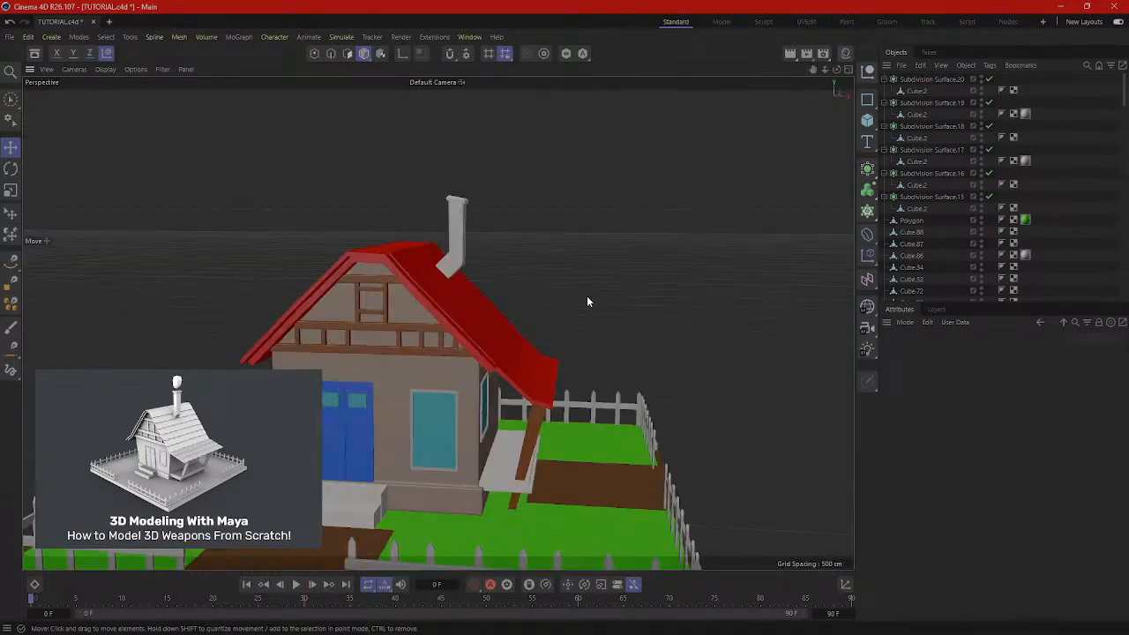
alt+middle_drag(608, 295, 655, 232)
alt+drag(622, 325, 534, 357)
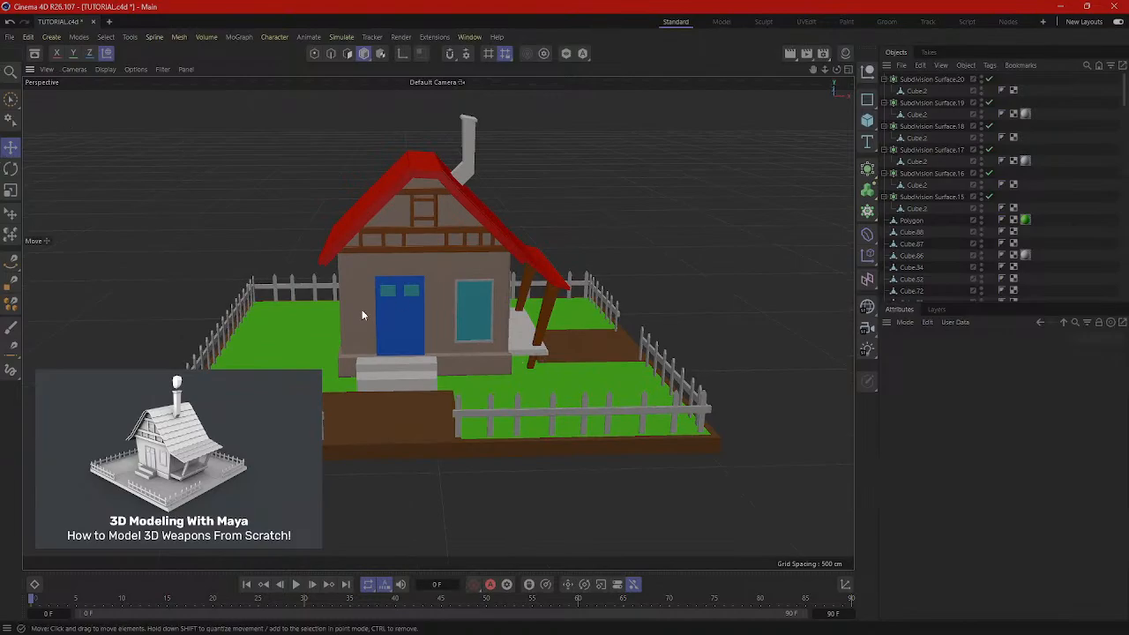
alt+drag(362, 315, 327, 312)
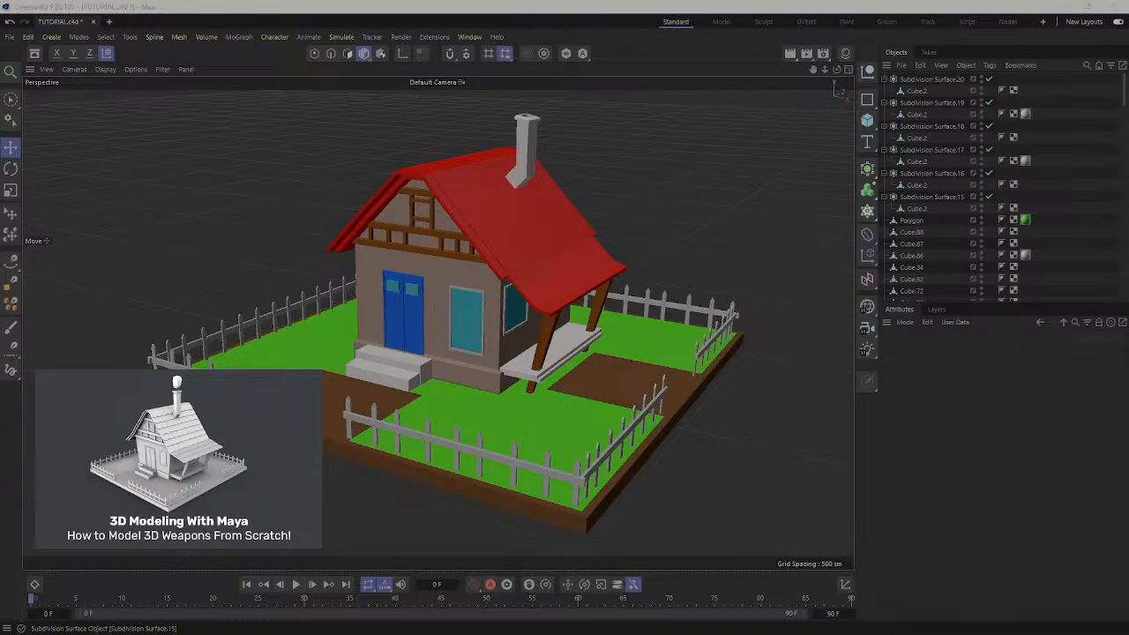
Compare the coloured house with the reference image, and save the TUTORIAL.c4d project.
drag(1127, 221, 770, 162)
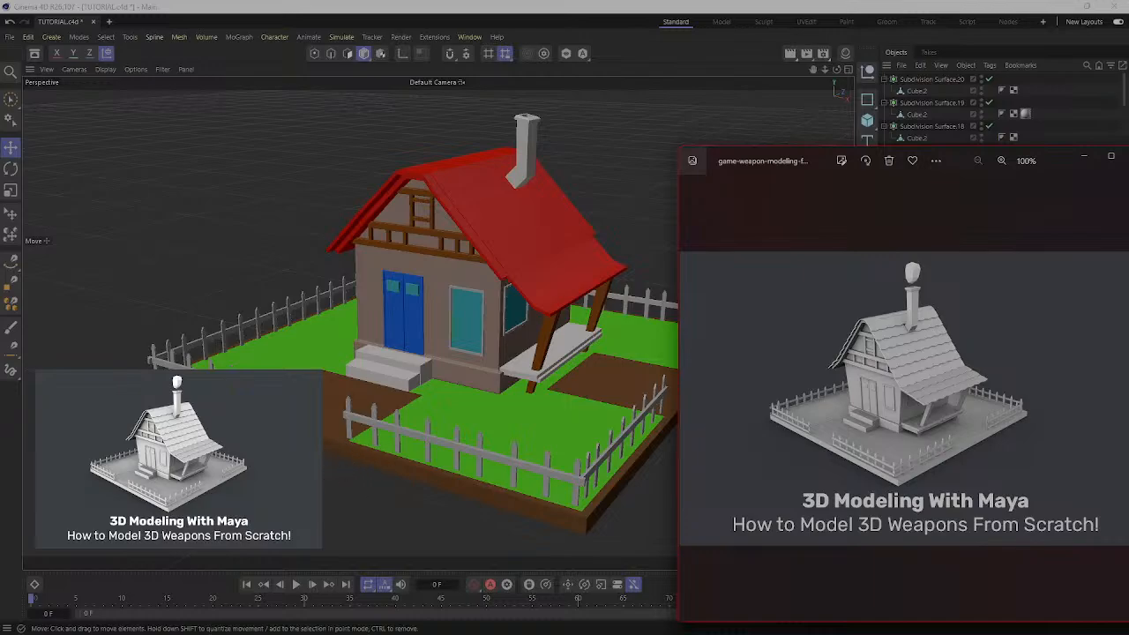
drag(778, 168, 1127, 141)
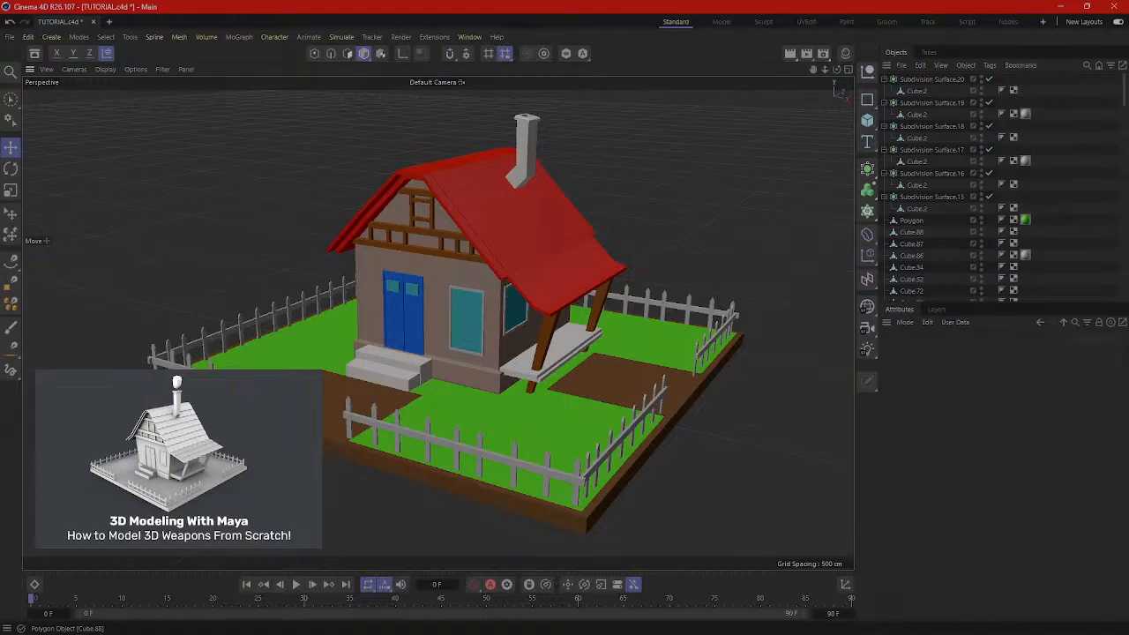
key(ctrl+s)
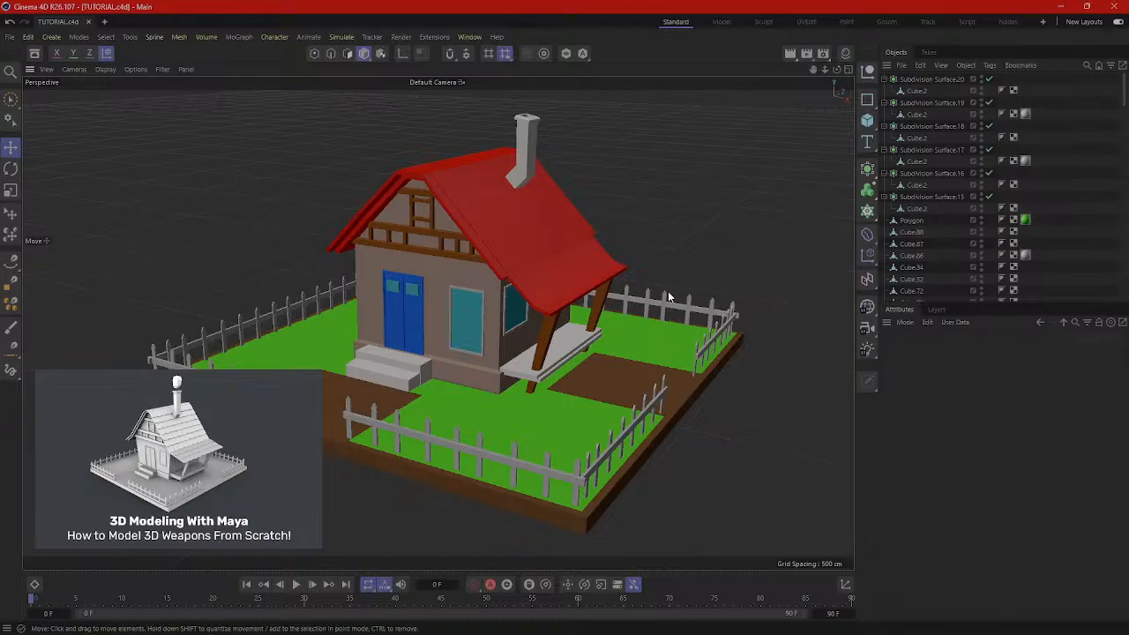